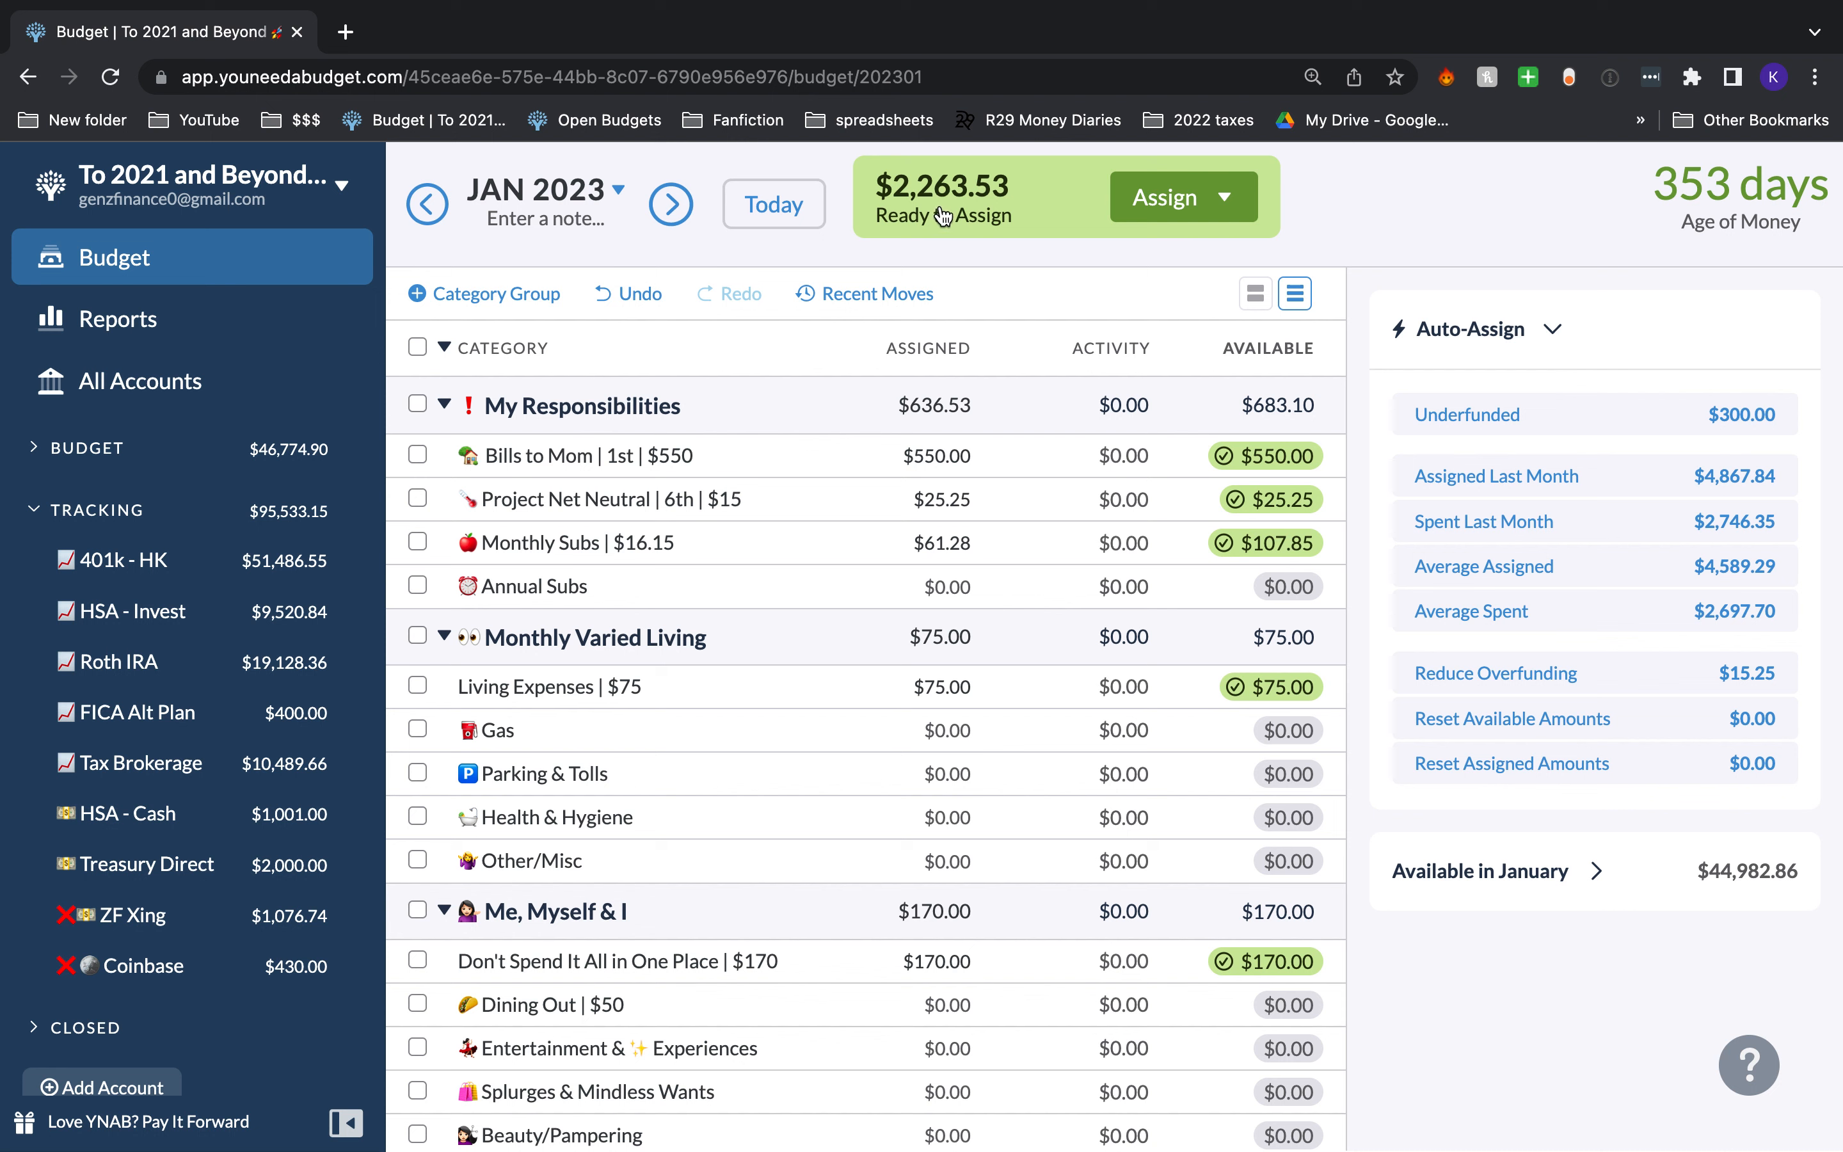
Step: Check the individual accounts and balances inside the Budget account group and collapse the group again
{"action": "left_click", "coordinate": [906, 455]}
{"action": "left_click", "coordinate": [162, 452]}
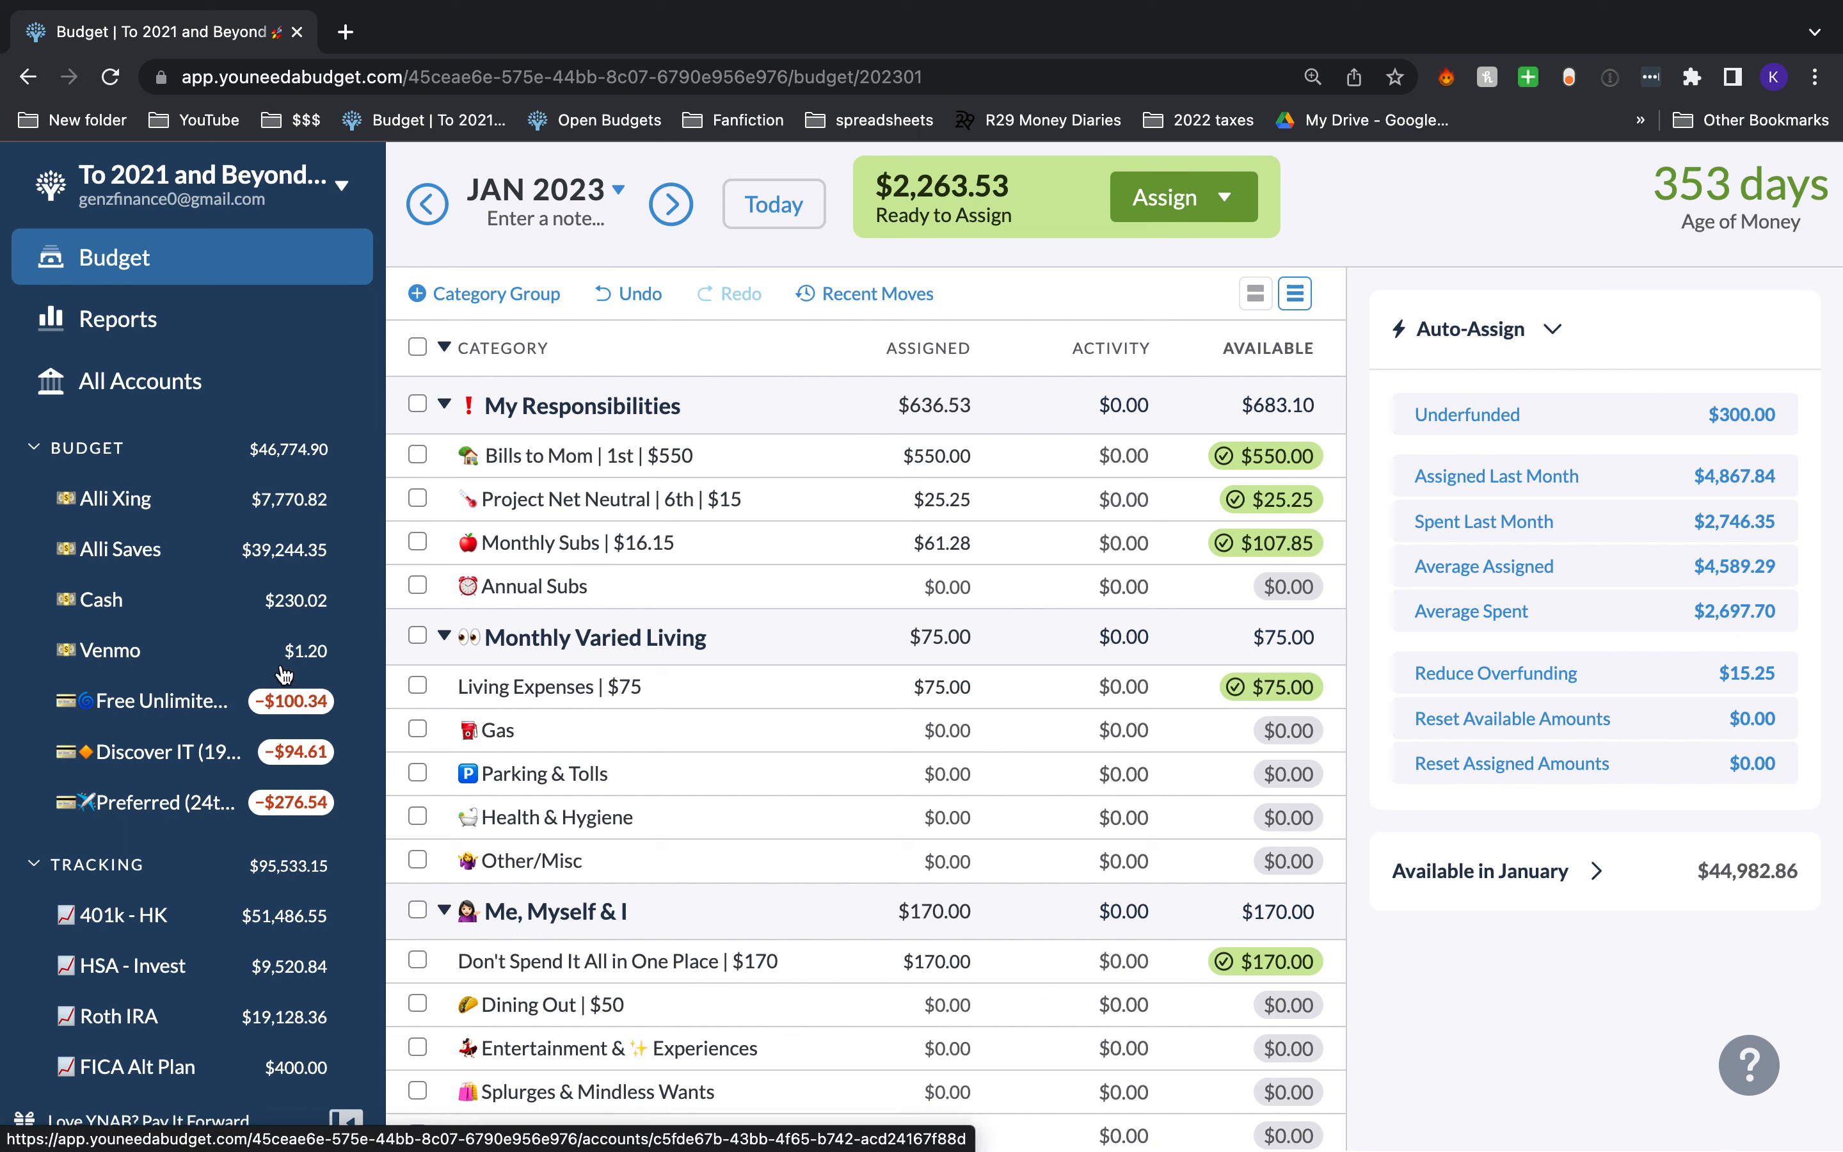
{"action": "left_click", "coordinate": [249, 459]}
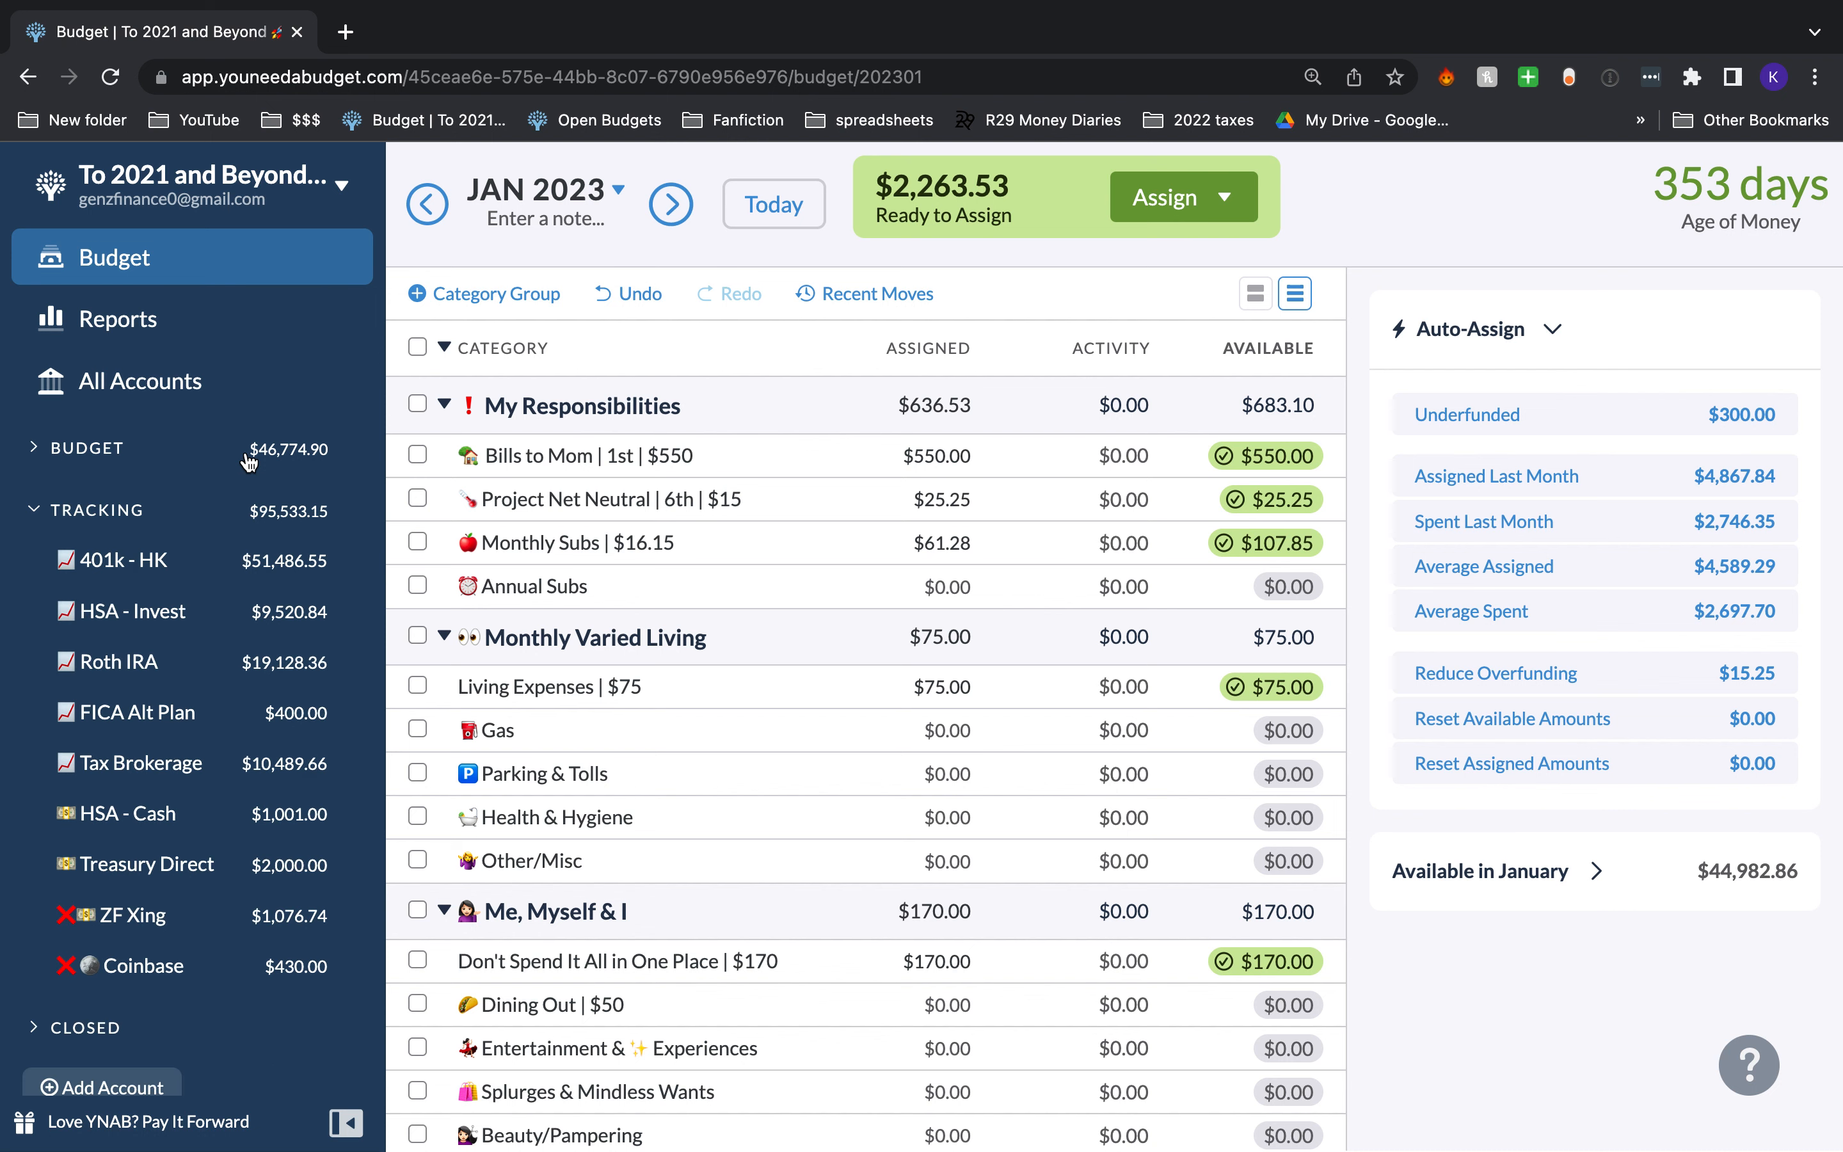
Step: Reconcile the 401k - HK tracking account to a current balance of 48628.25 by creating a balance adjustment
{"action": "left_click", "coordinate": [244, 566]}
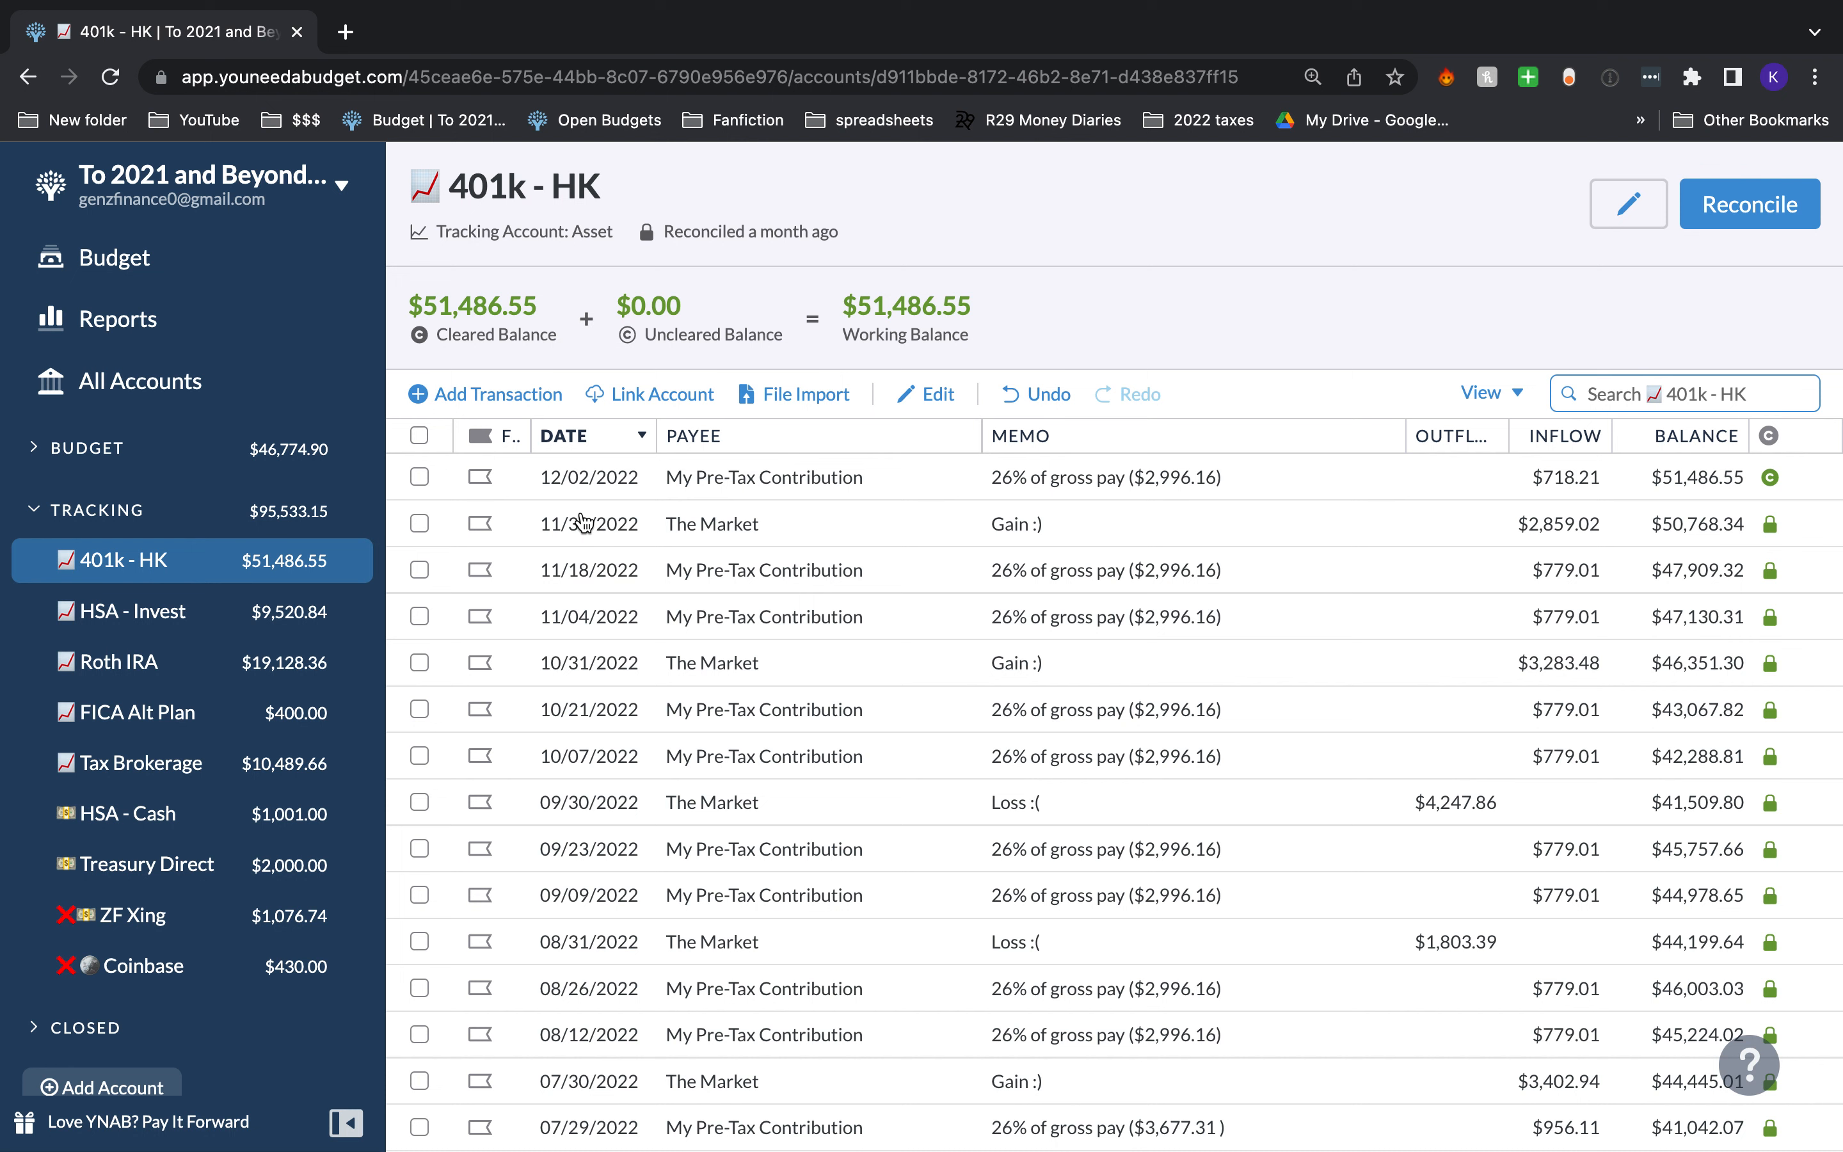
{"action": "left_click", "coordinate": [1744, 232]}
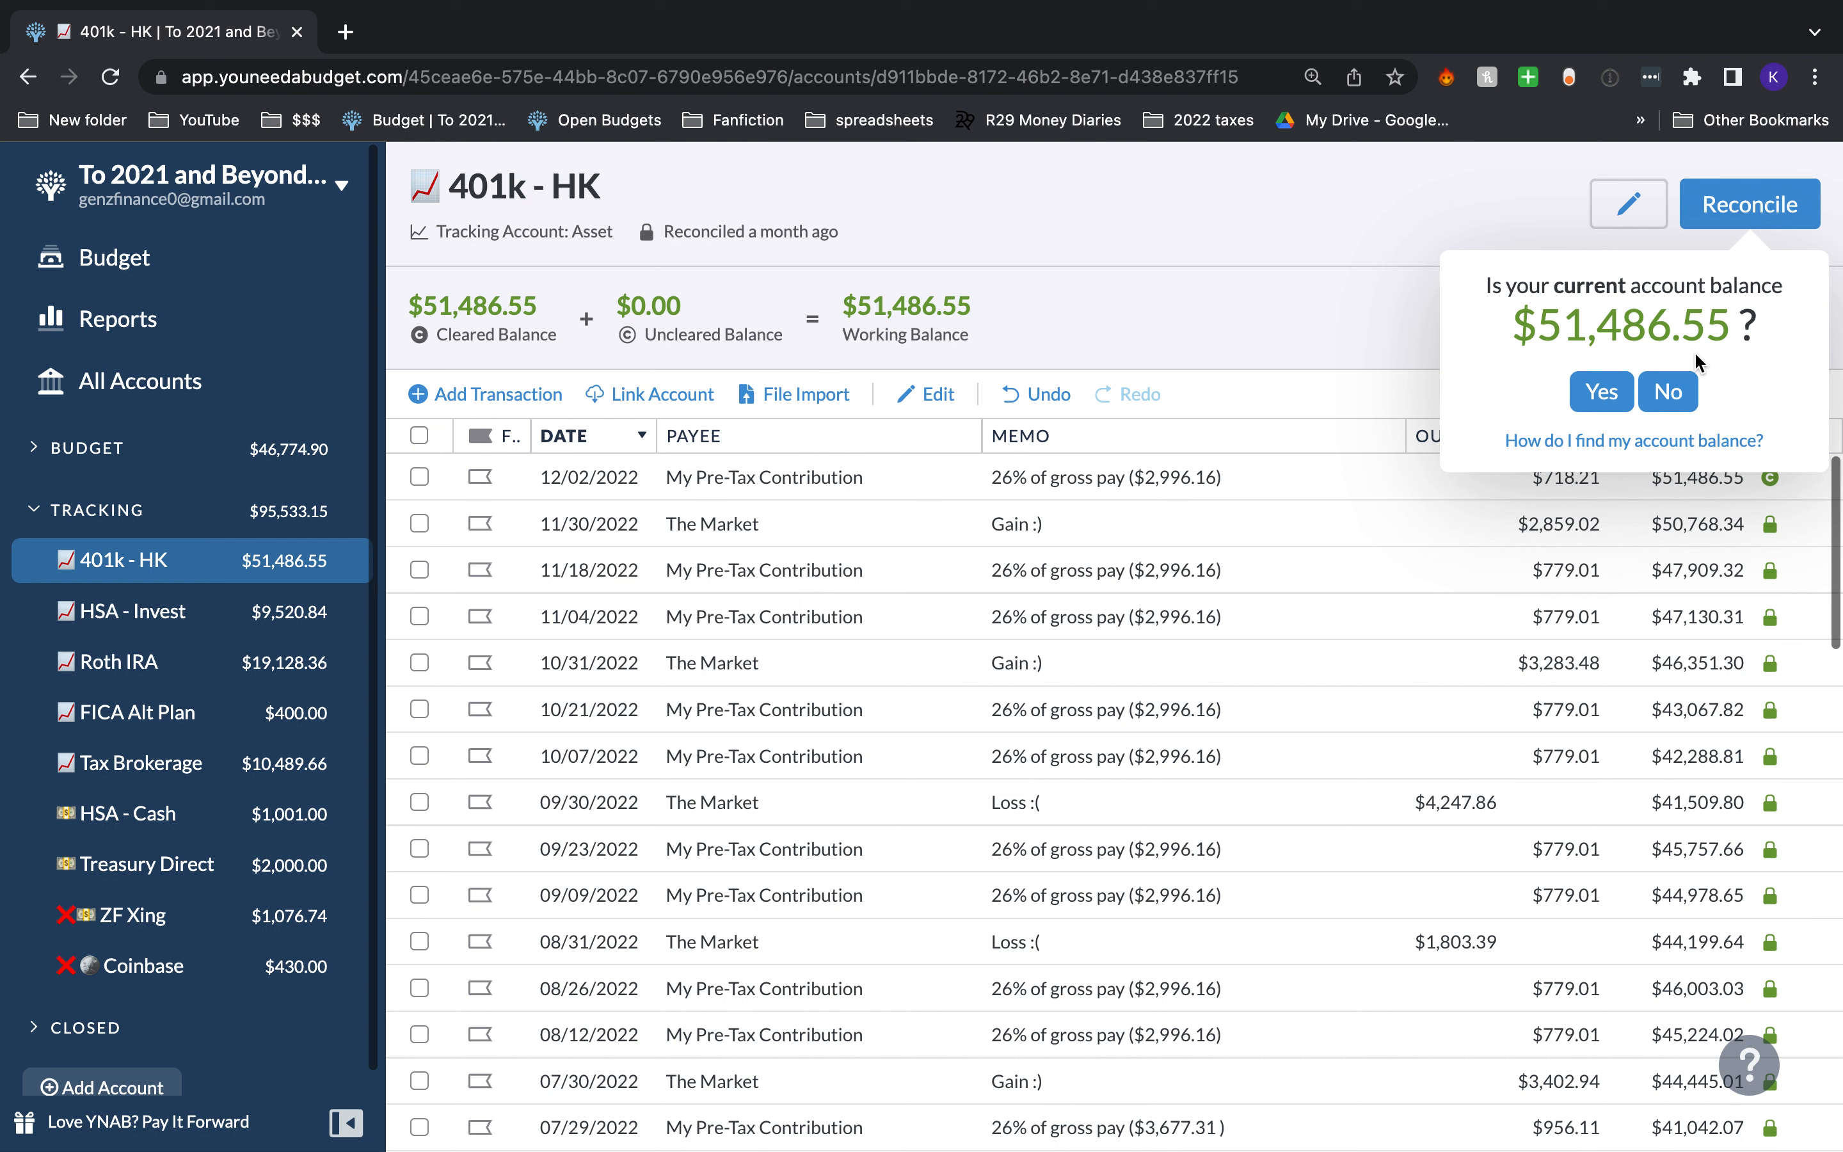
{"action": "left_click", "coordinate": [1673, 389]}
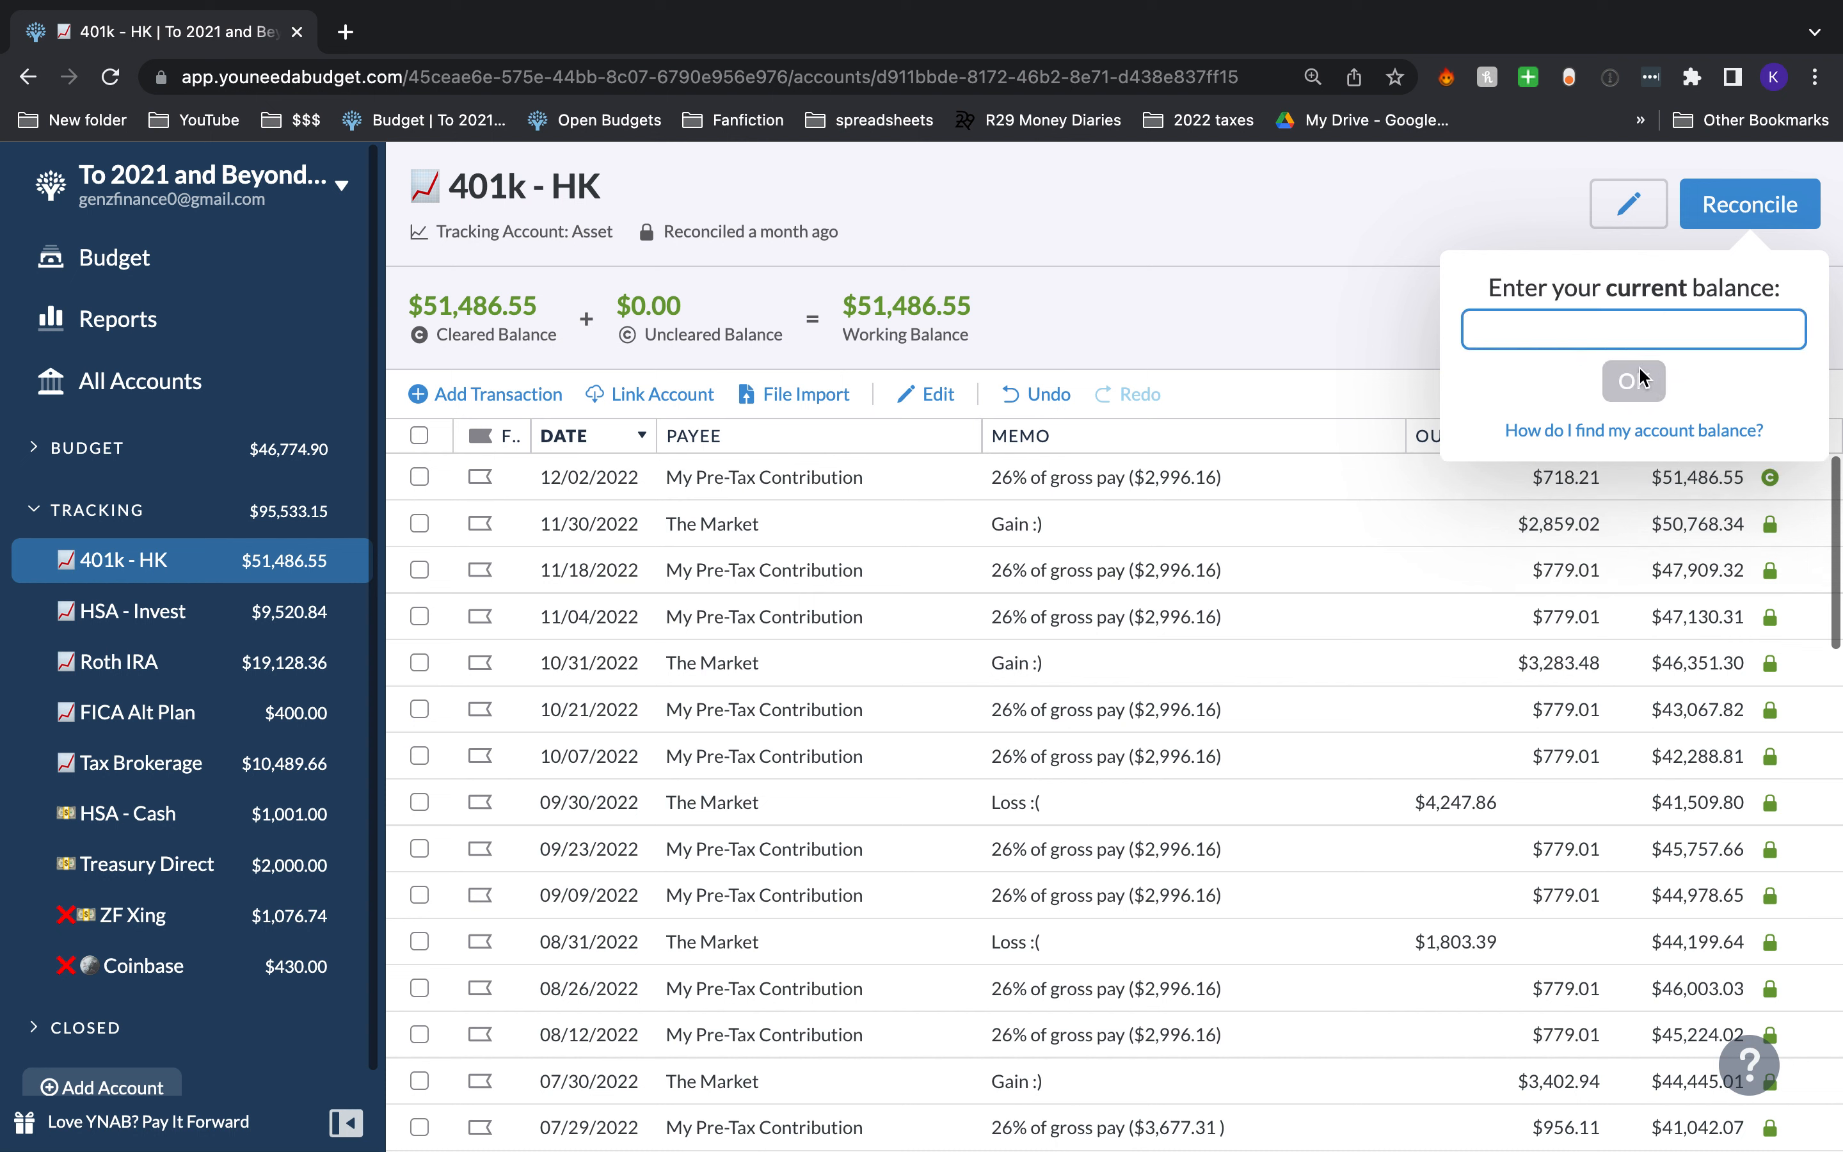
{"action": "type", "text": "48628.25"}
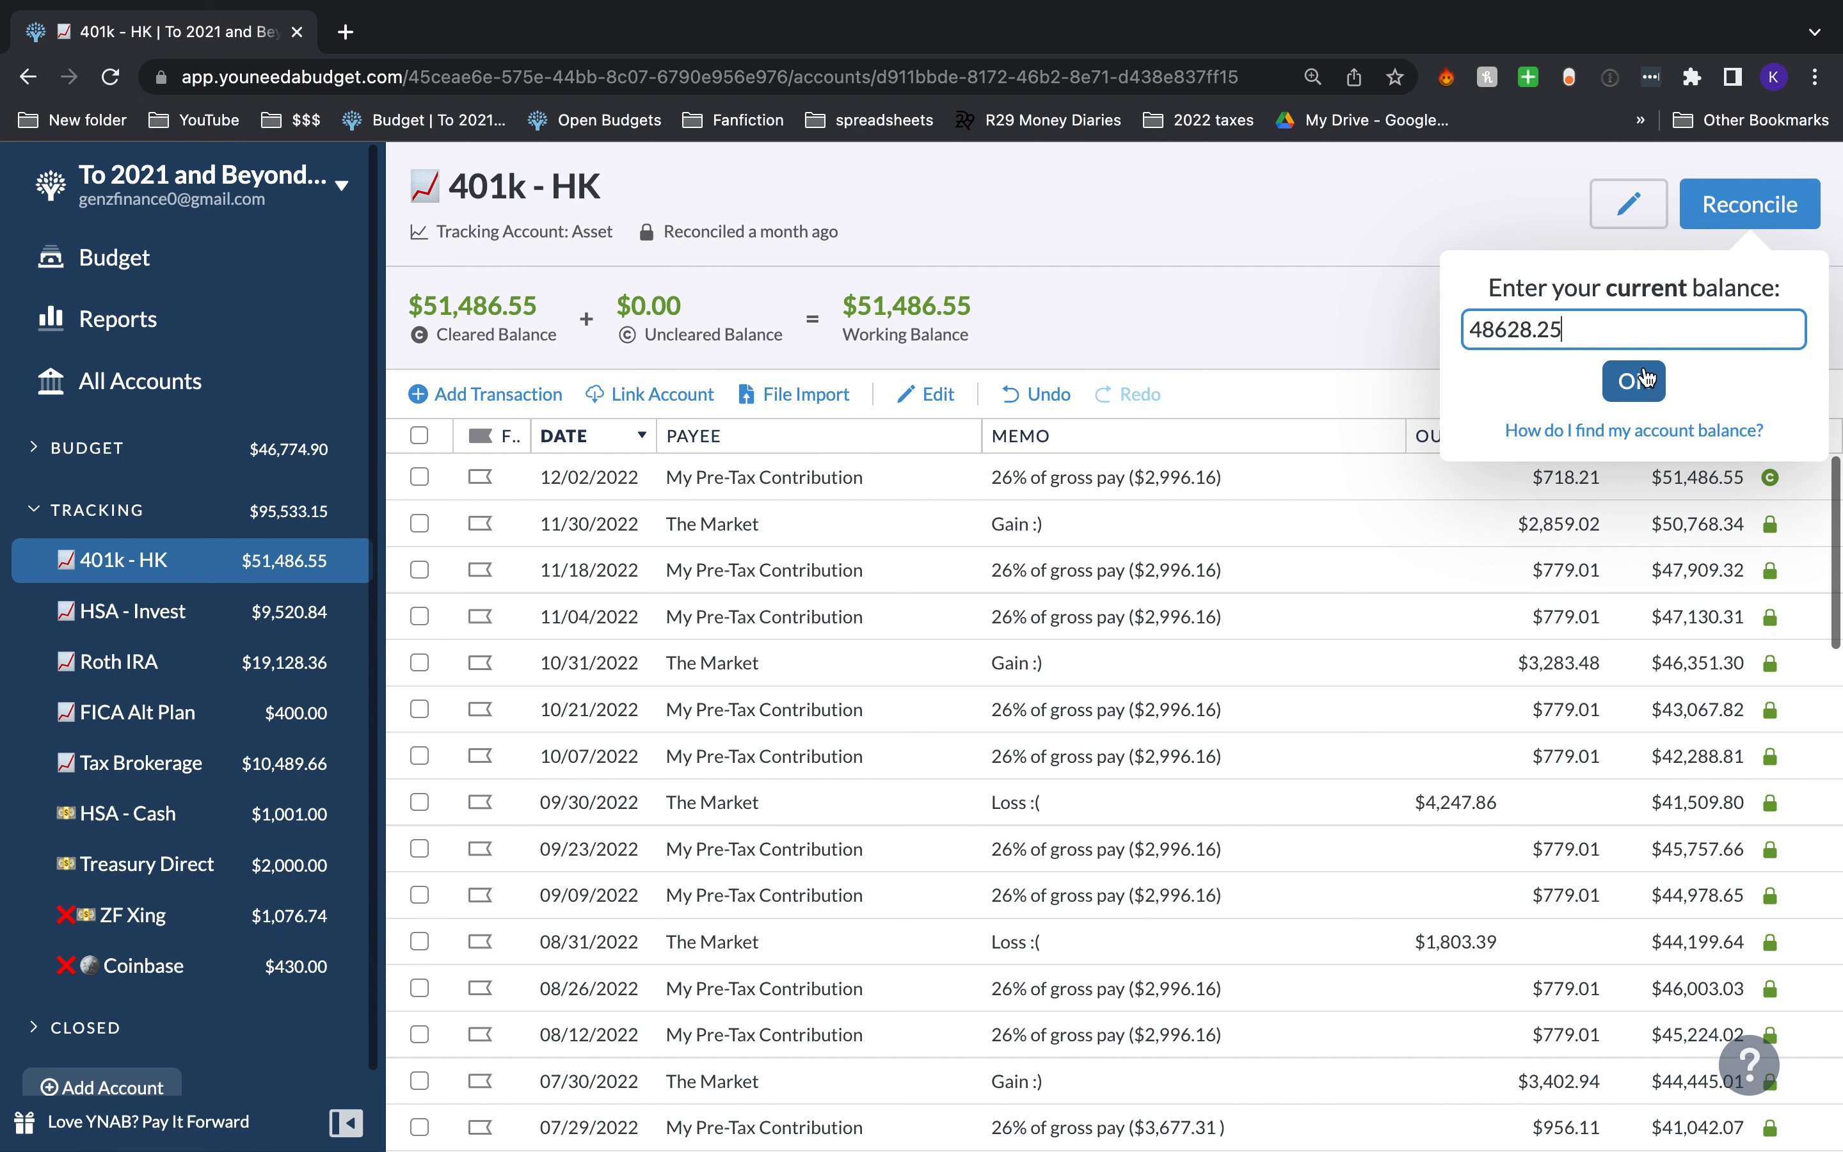
{"action": "left_click", "coordinate": [1664, 385]}
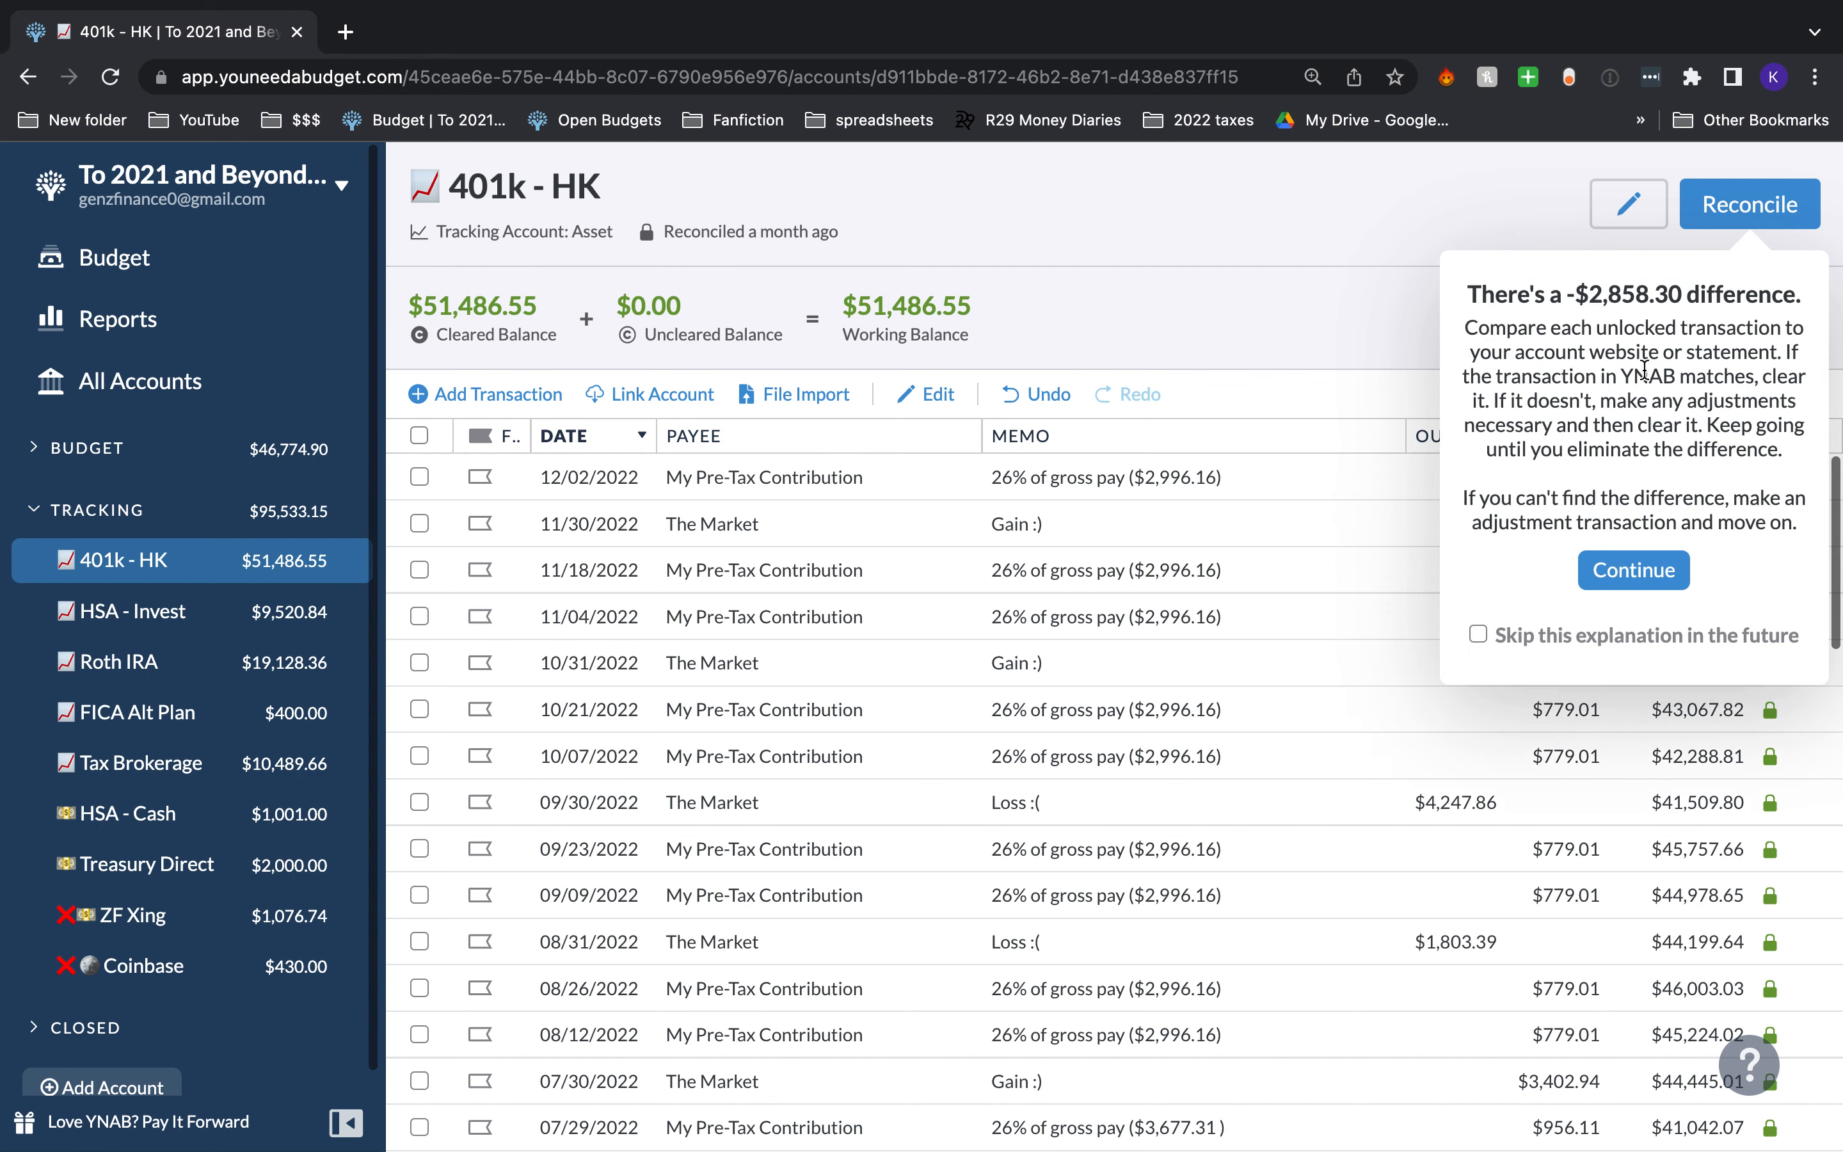
{"action": "left_click", "coordinate": [1615, 569]}
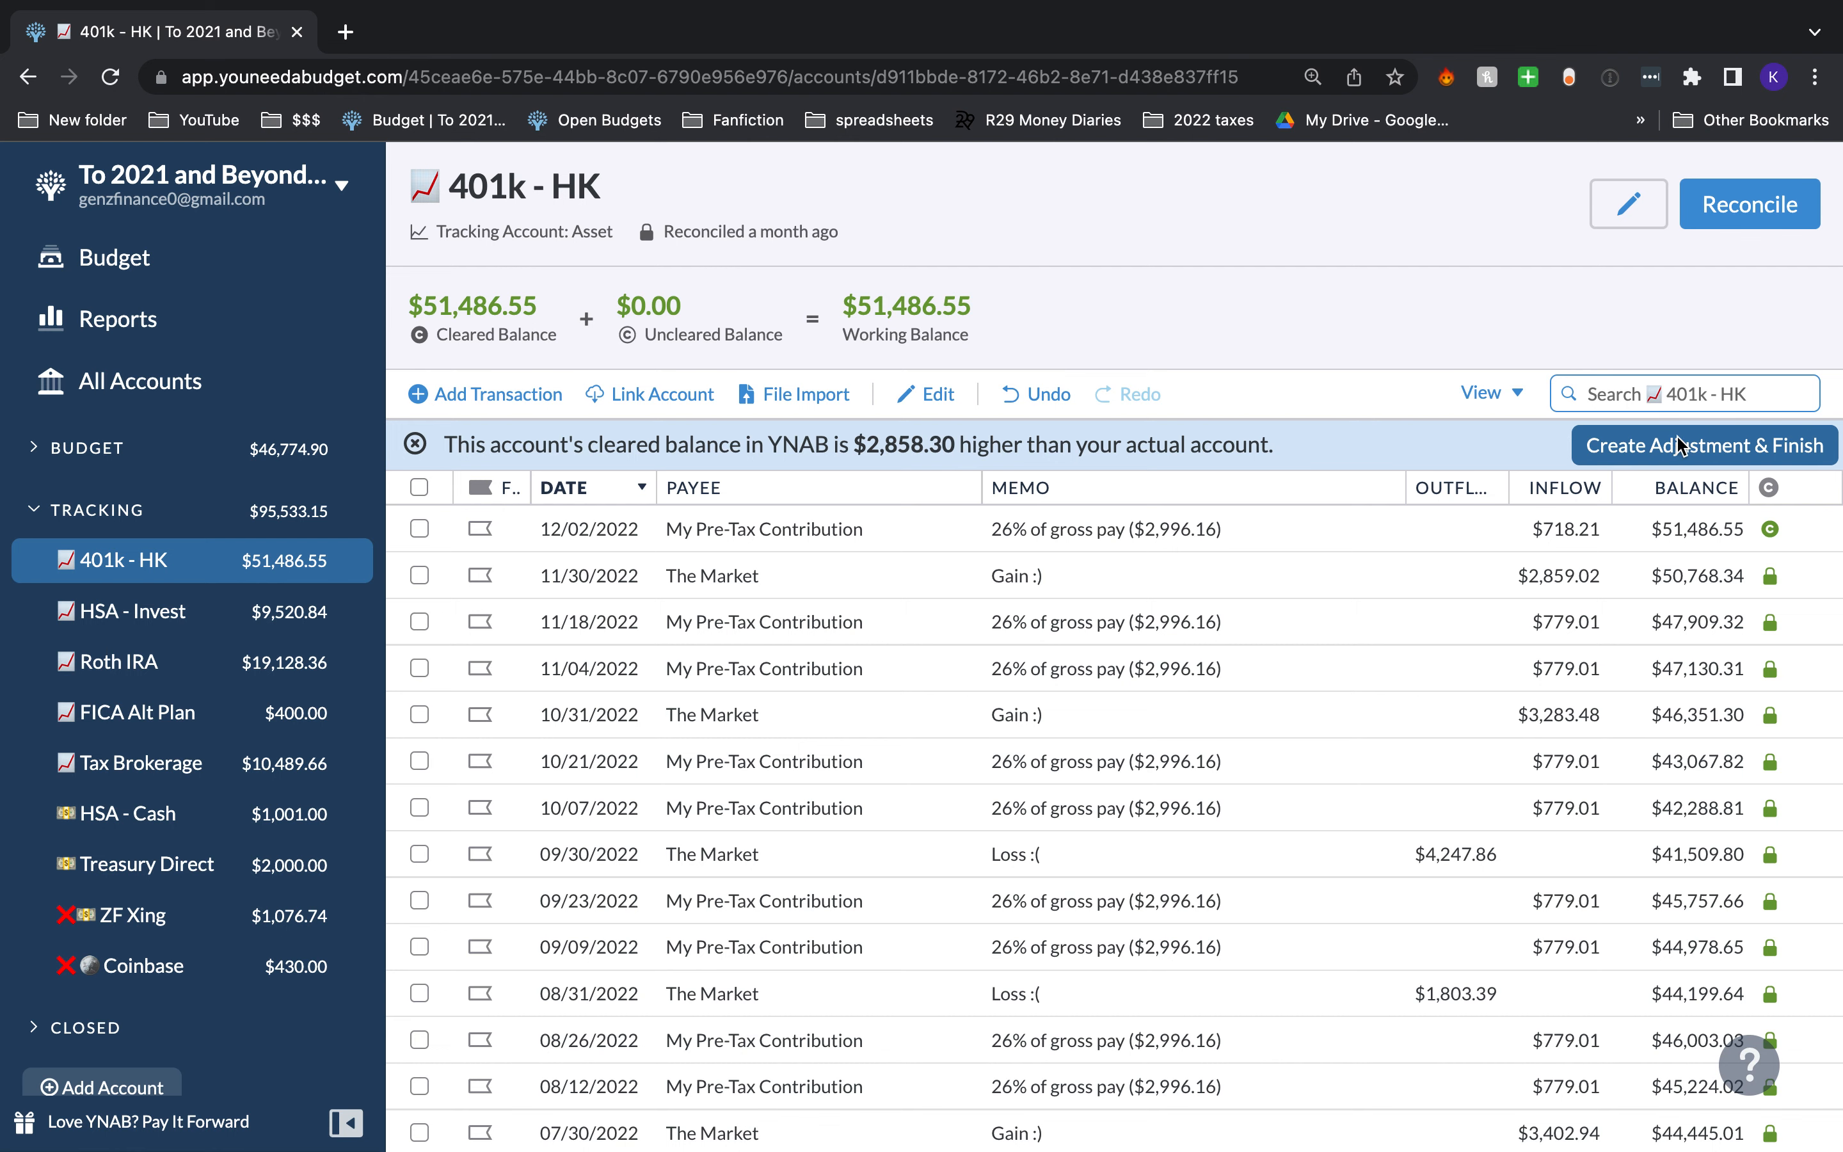
{"action": "left_click", "coordinate": [1677, 447]}
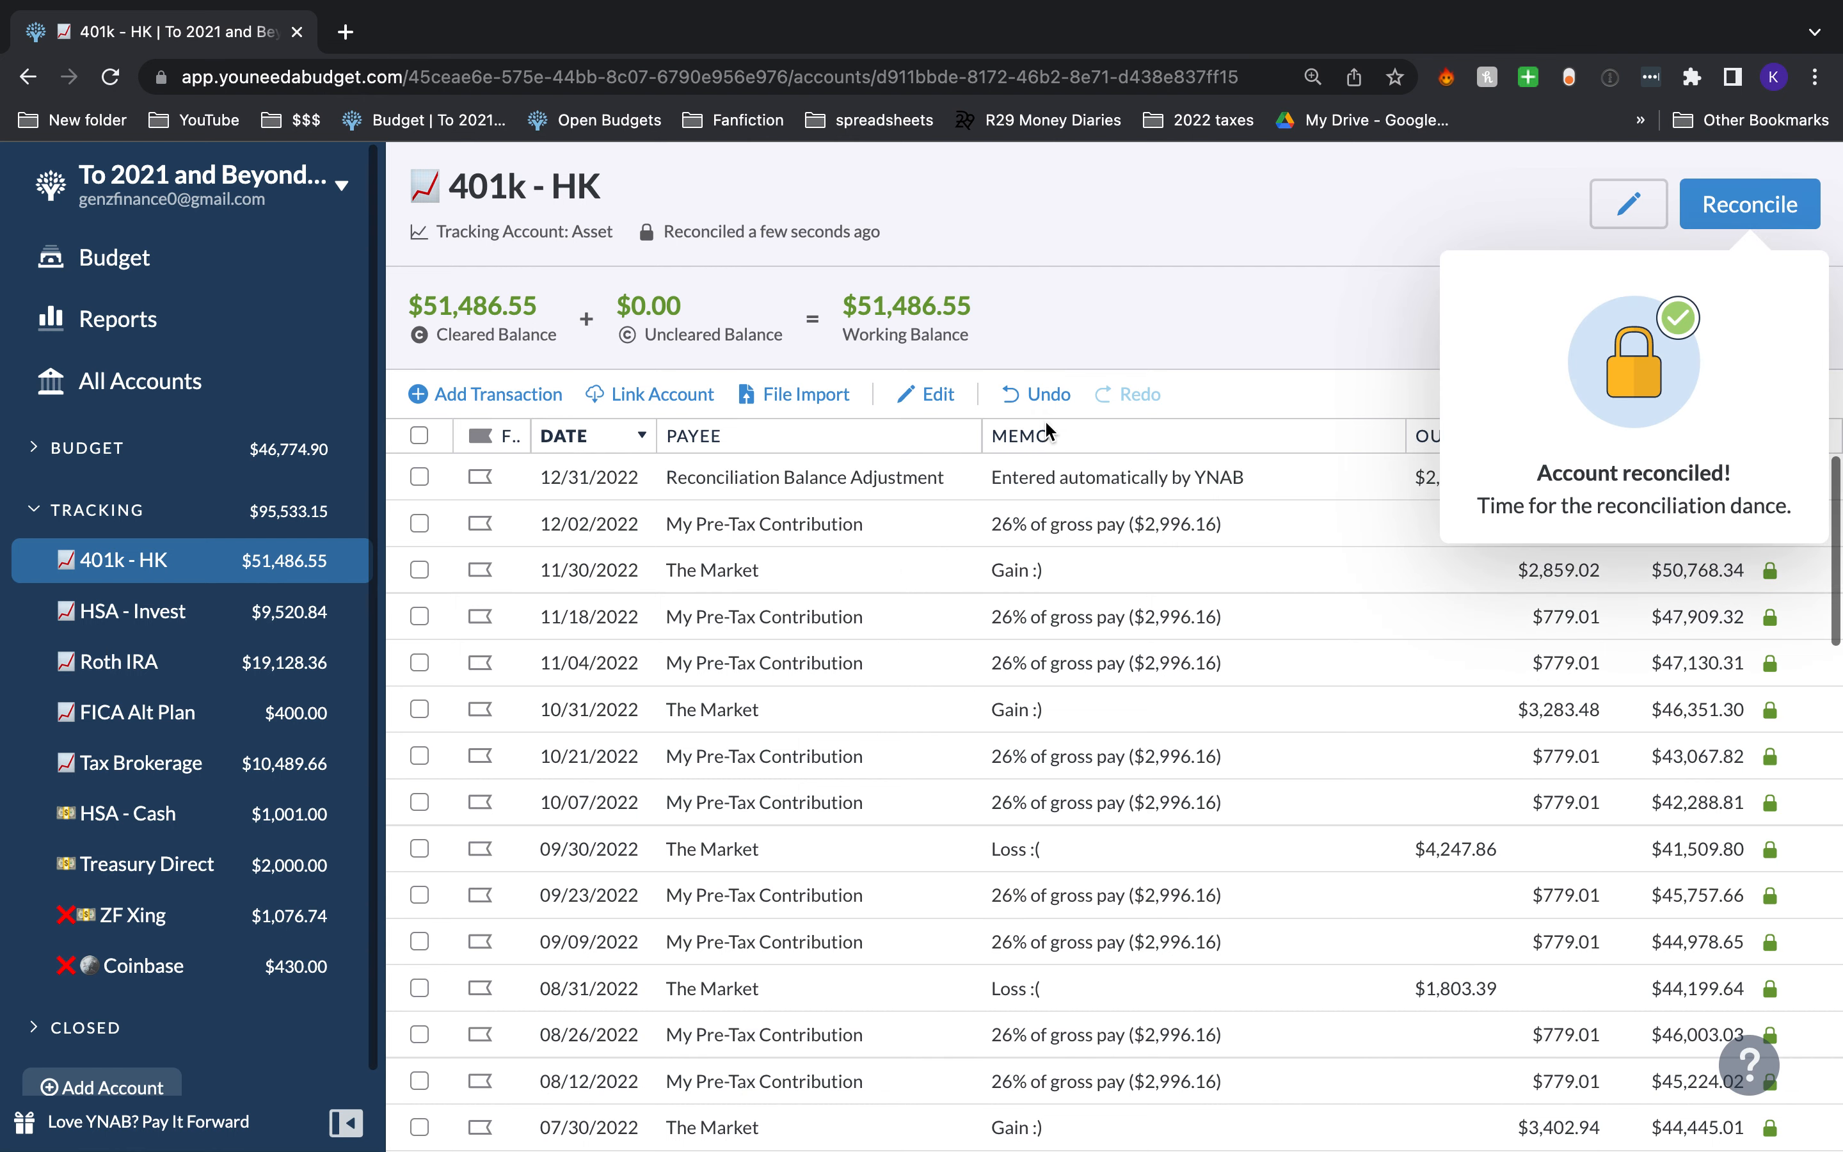
Step: Change the 12/31/2022 adjustment in 401k - HK to payee The Market with memo "Loss :(", save it and deselect the transaction
{"action": "left_click", "coordinate": [781, 461]}
{"action": "left_click", "coordinate": [781, 460]}
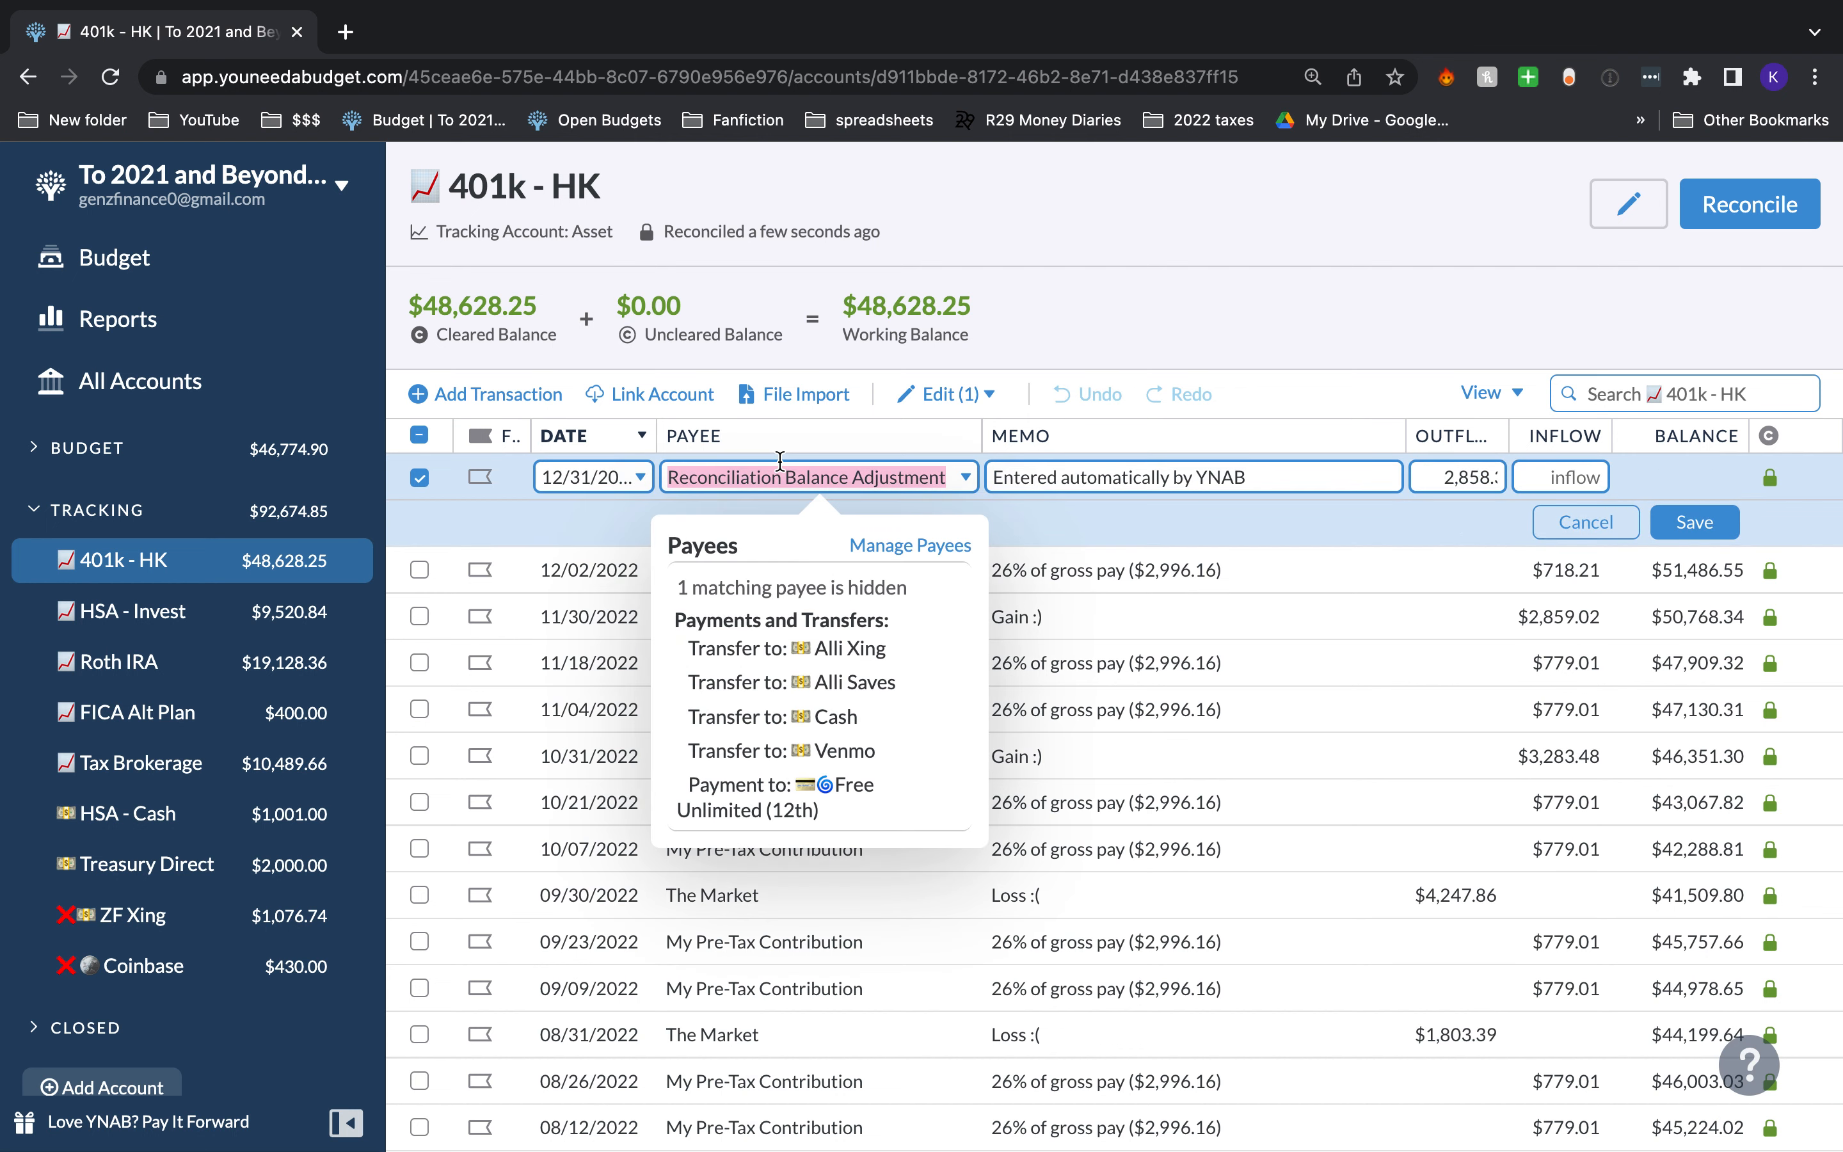
{"action": "type", "text": "The"}
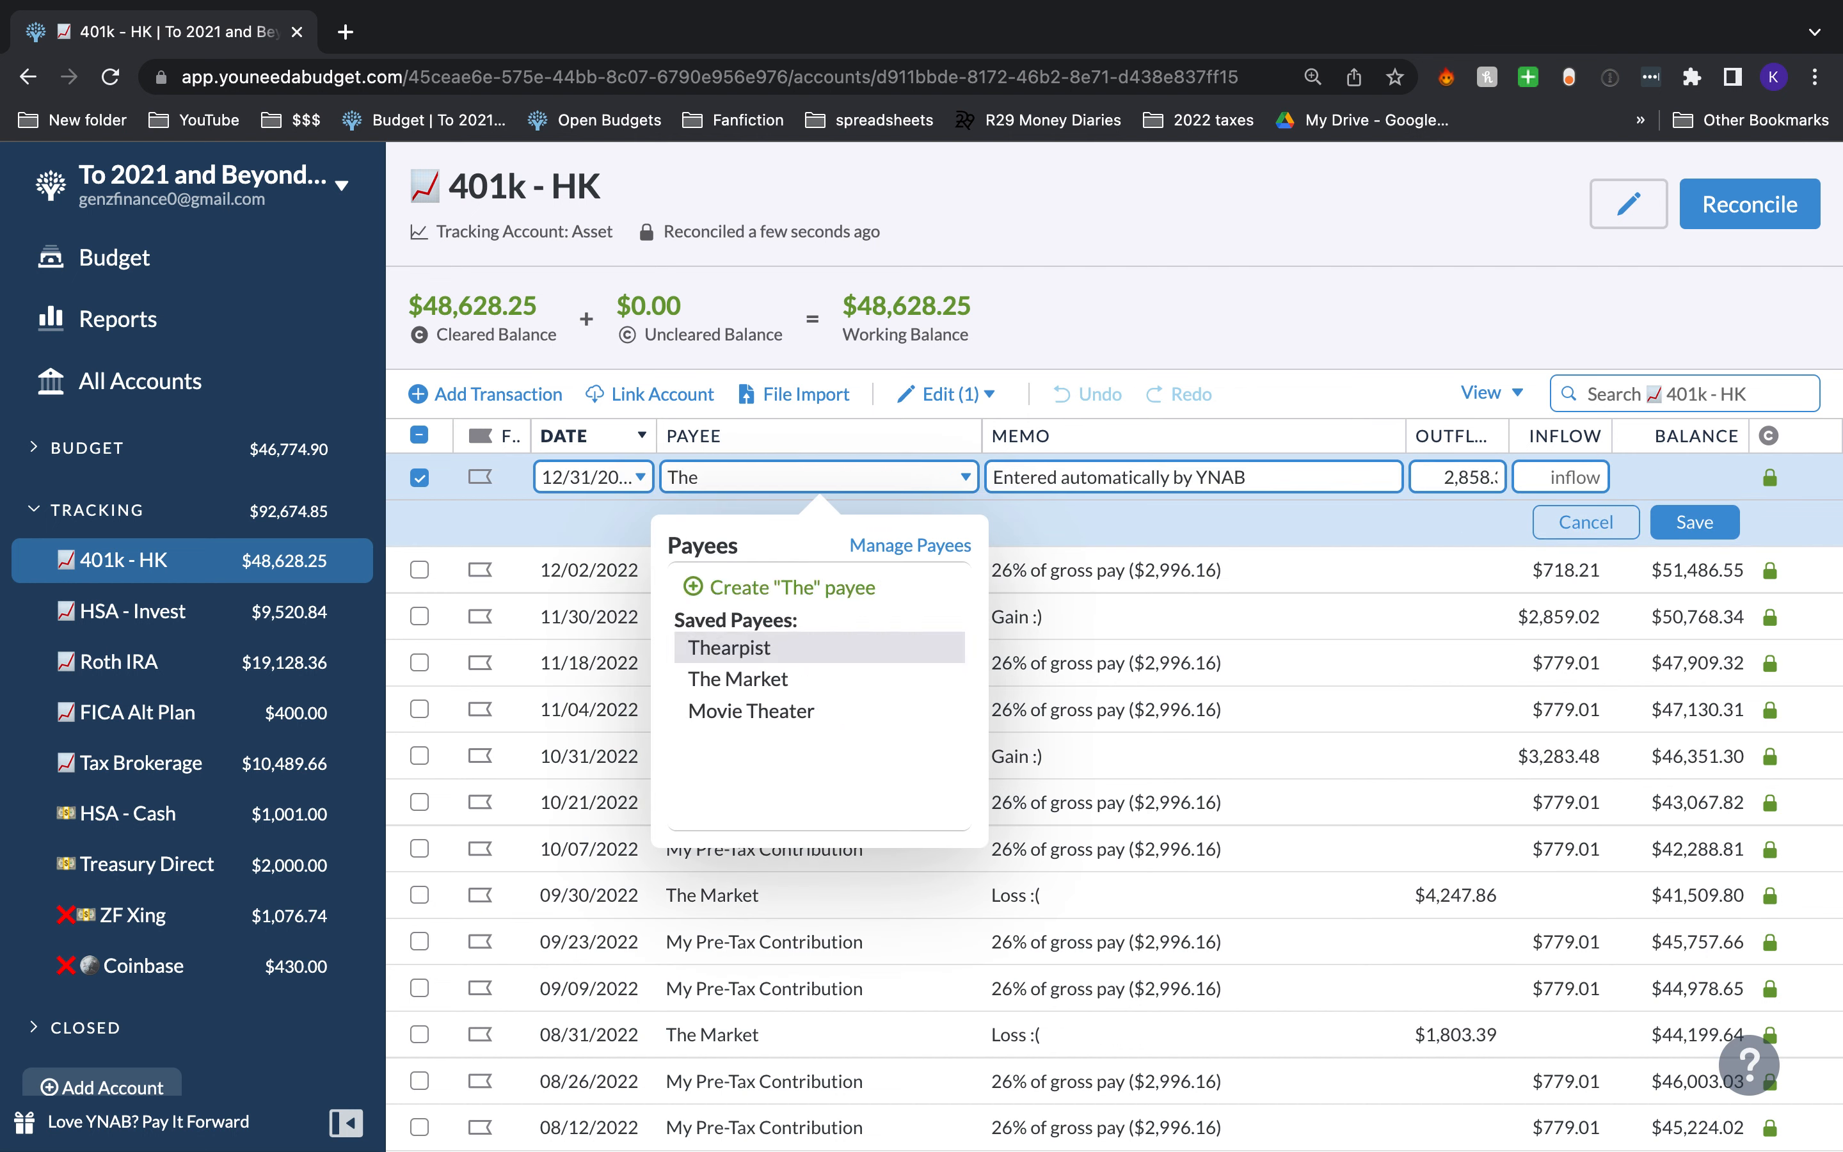
{"action": "key", "text": "Down"}
{"action": "key", "text": "Tab"}
{"action": "type", "text": "Loss"}
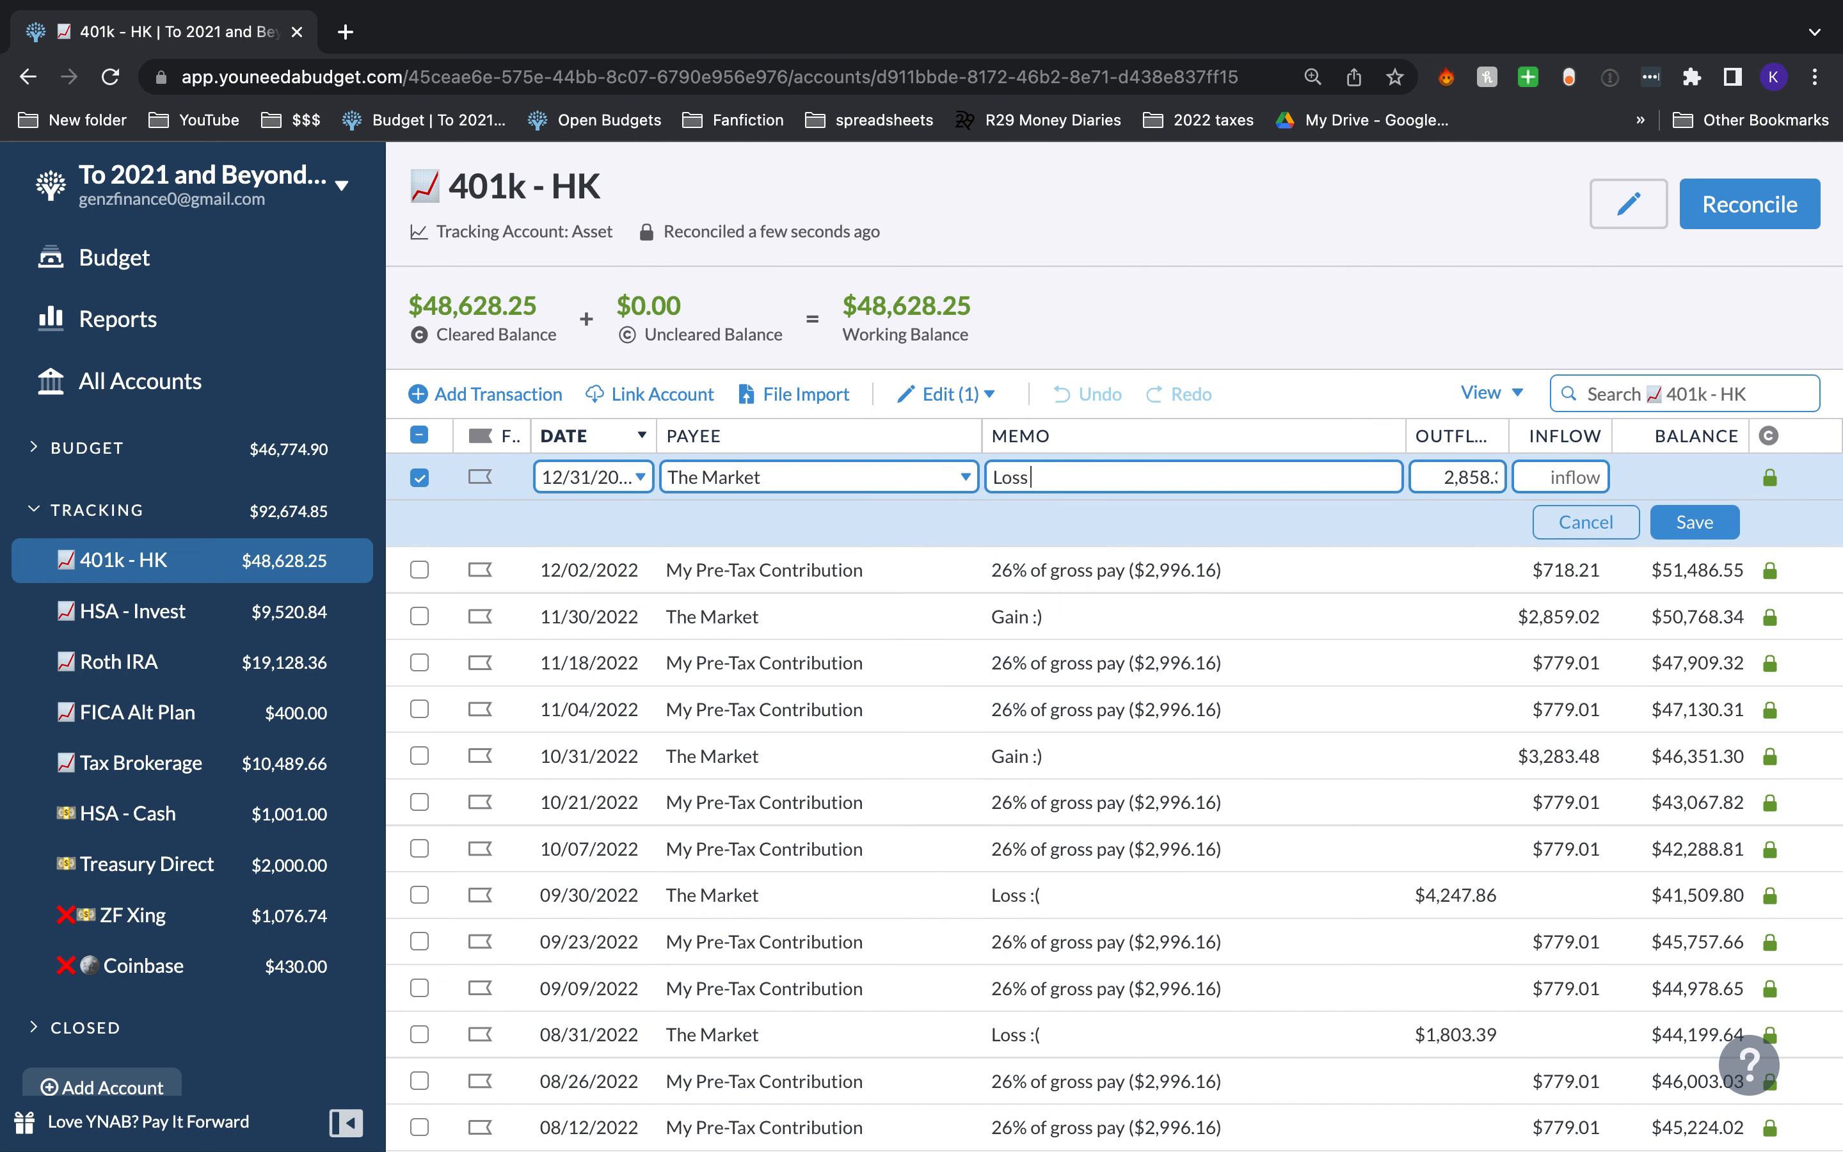
{"action": "type", "text": " :("}
{"action": "left_click", "coordinate": [1710, 524]}
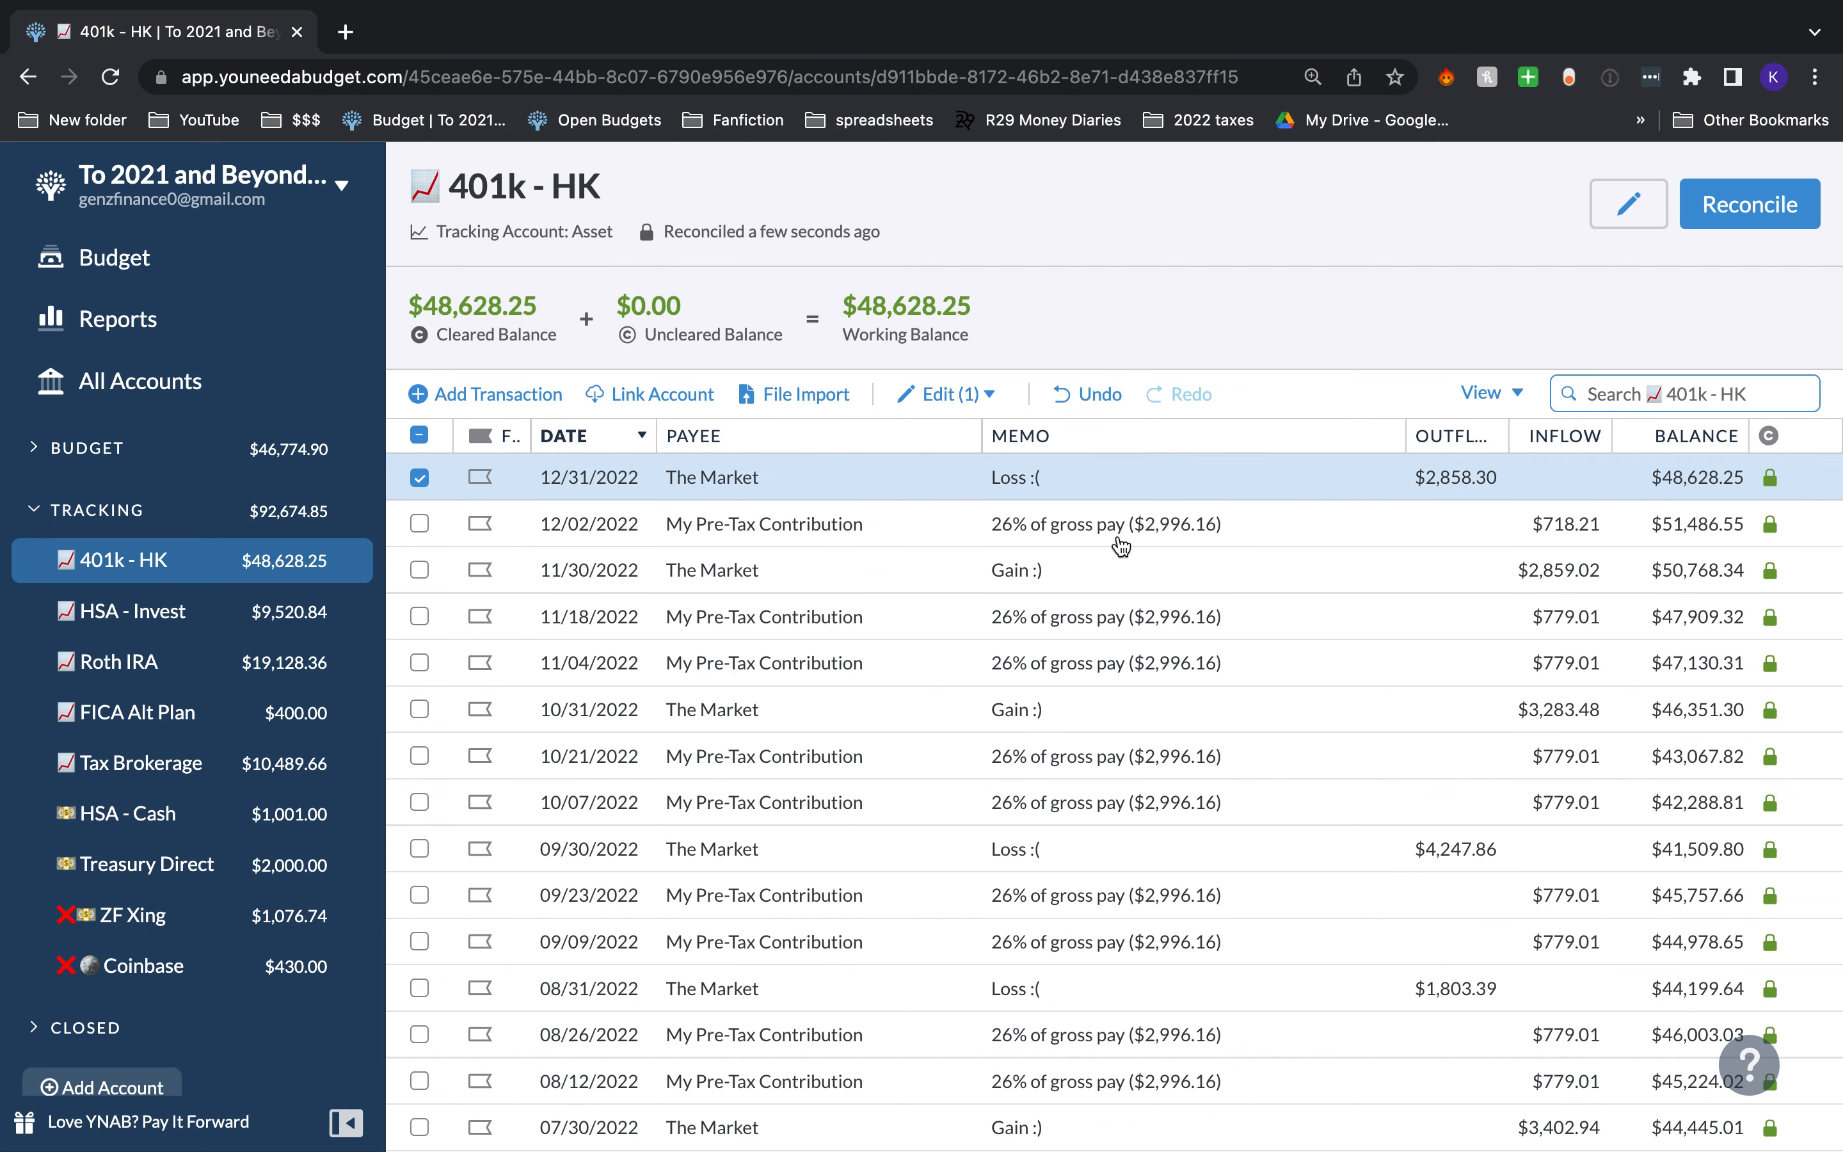
{"action": "left_click", "coordinate": [420, 478]}
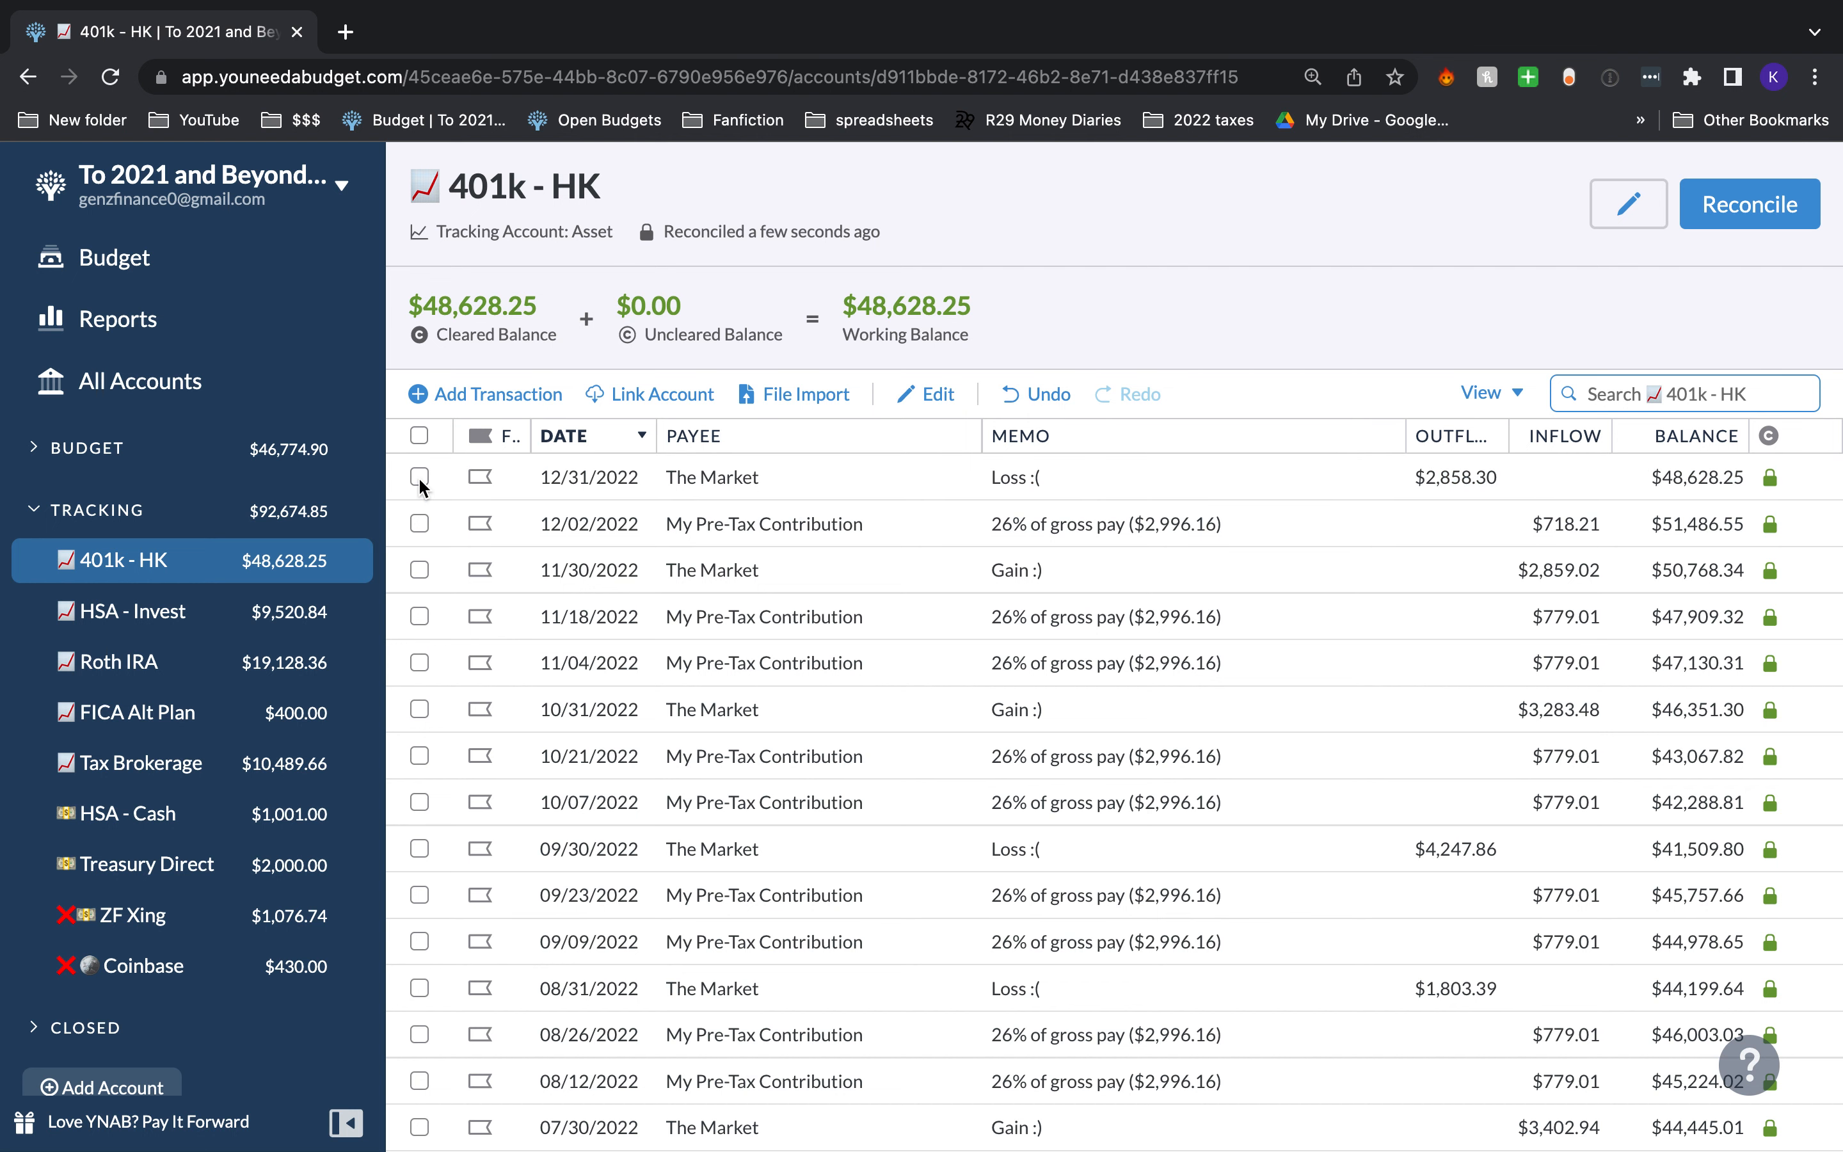
Step: Reconcile the HSA - Invest tracking account to a current balance of 9176.87 by creating a balance adjustment
{"action": "left_click", "coordinate": [293, 612]}
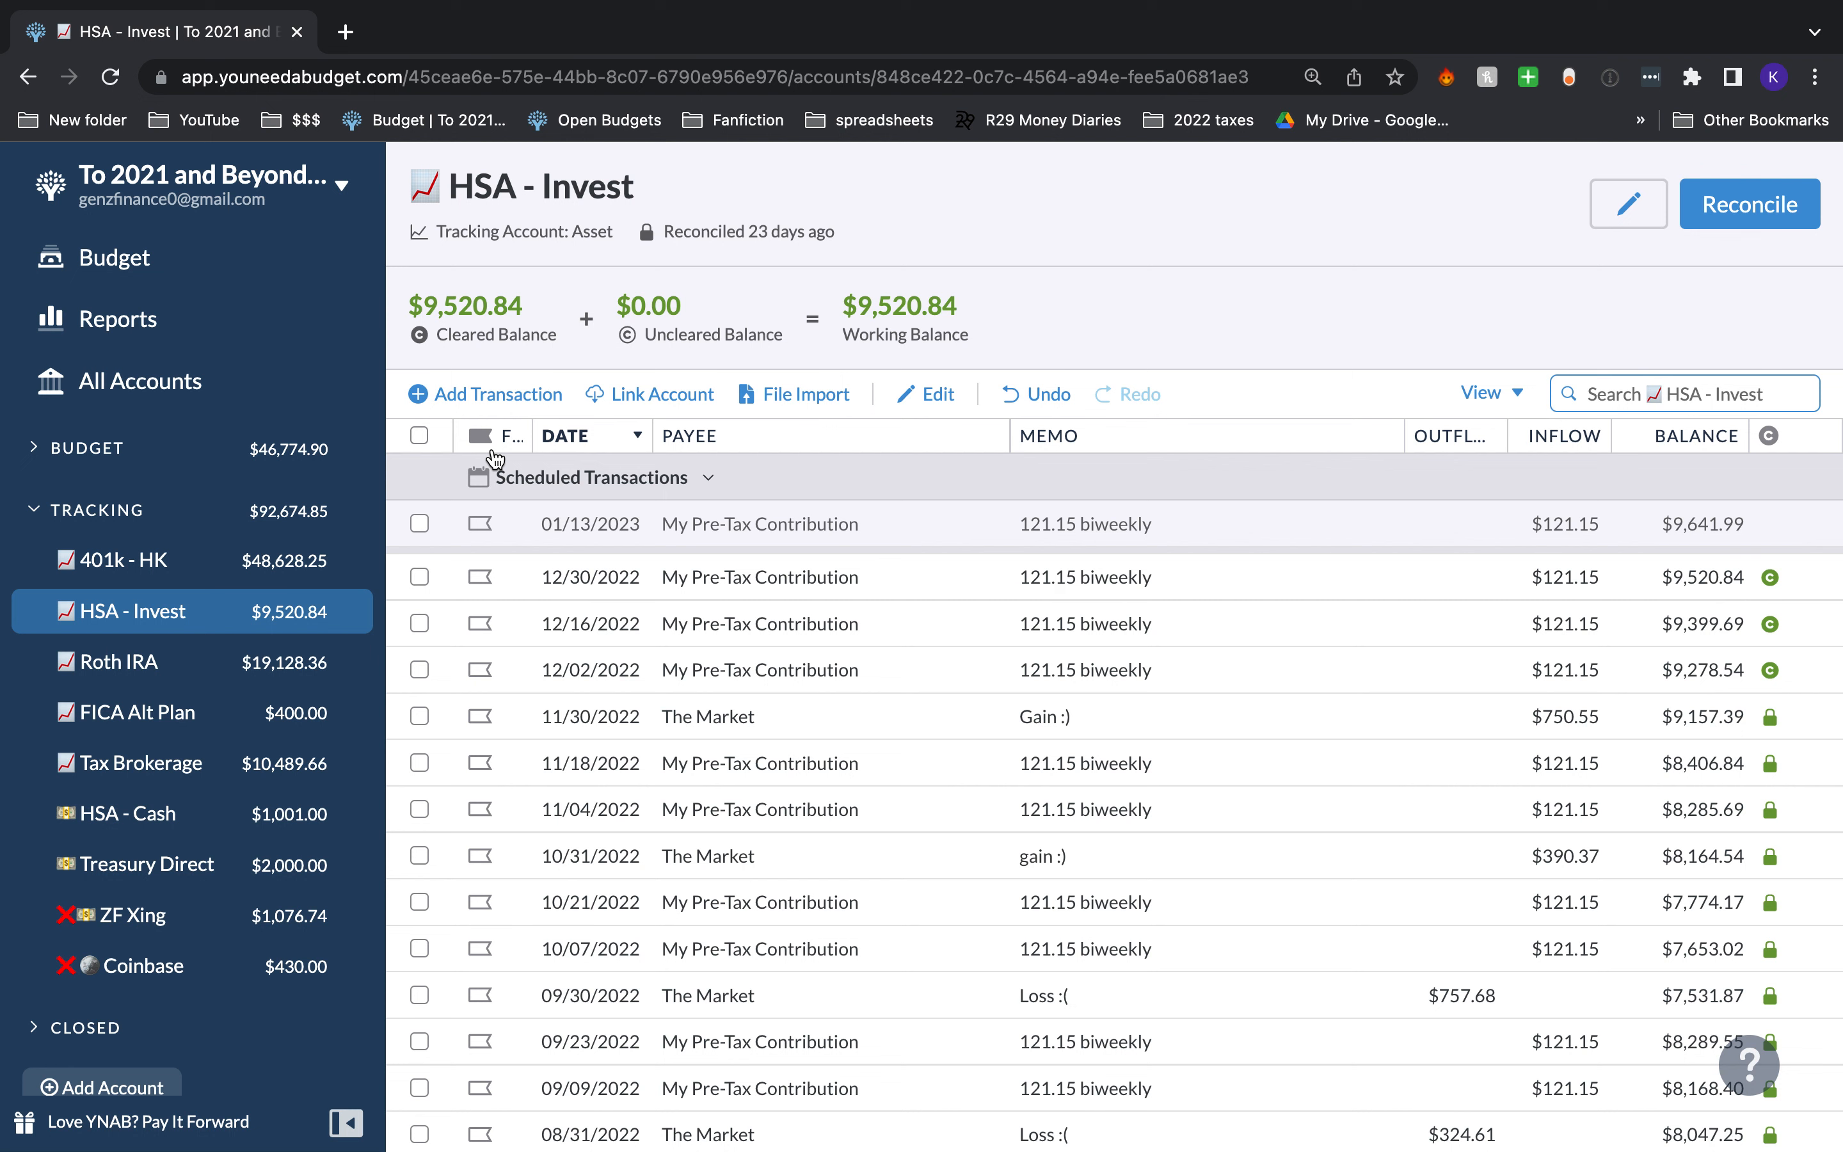
{"action": "left_click", "coordinate": [1744, 202]}
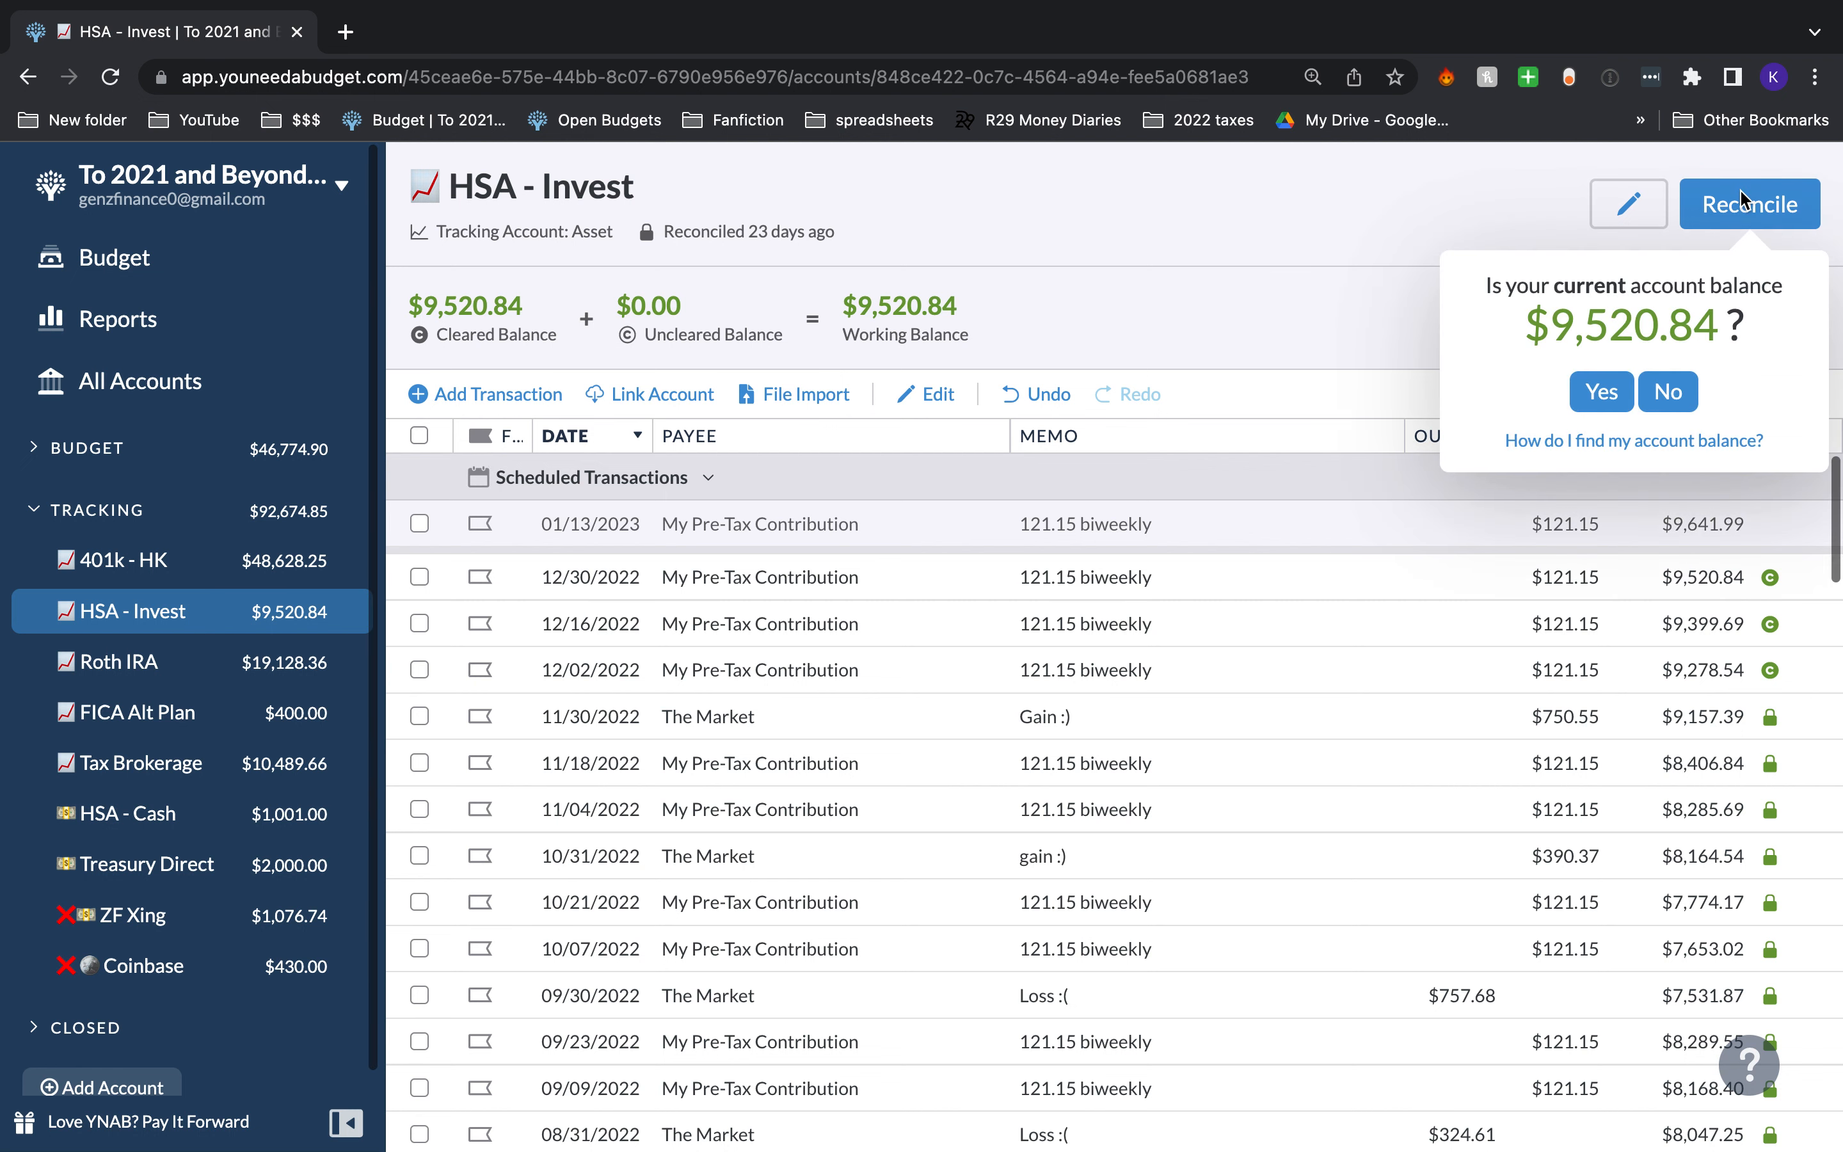
{"action": "left_click", "coordinate": [1668, 392]}
{"action": "type", "text": "91"}
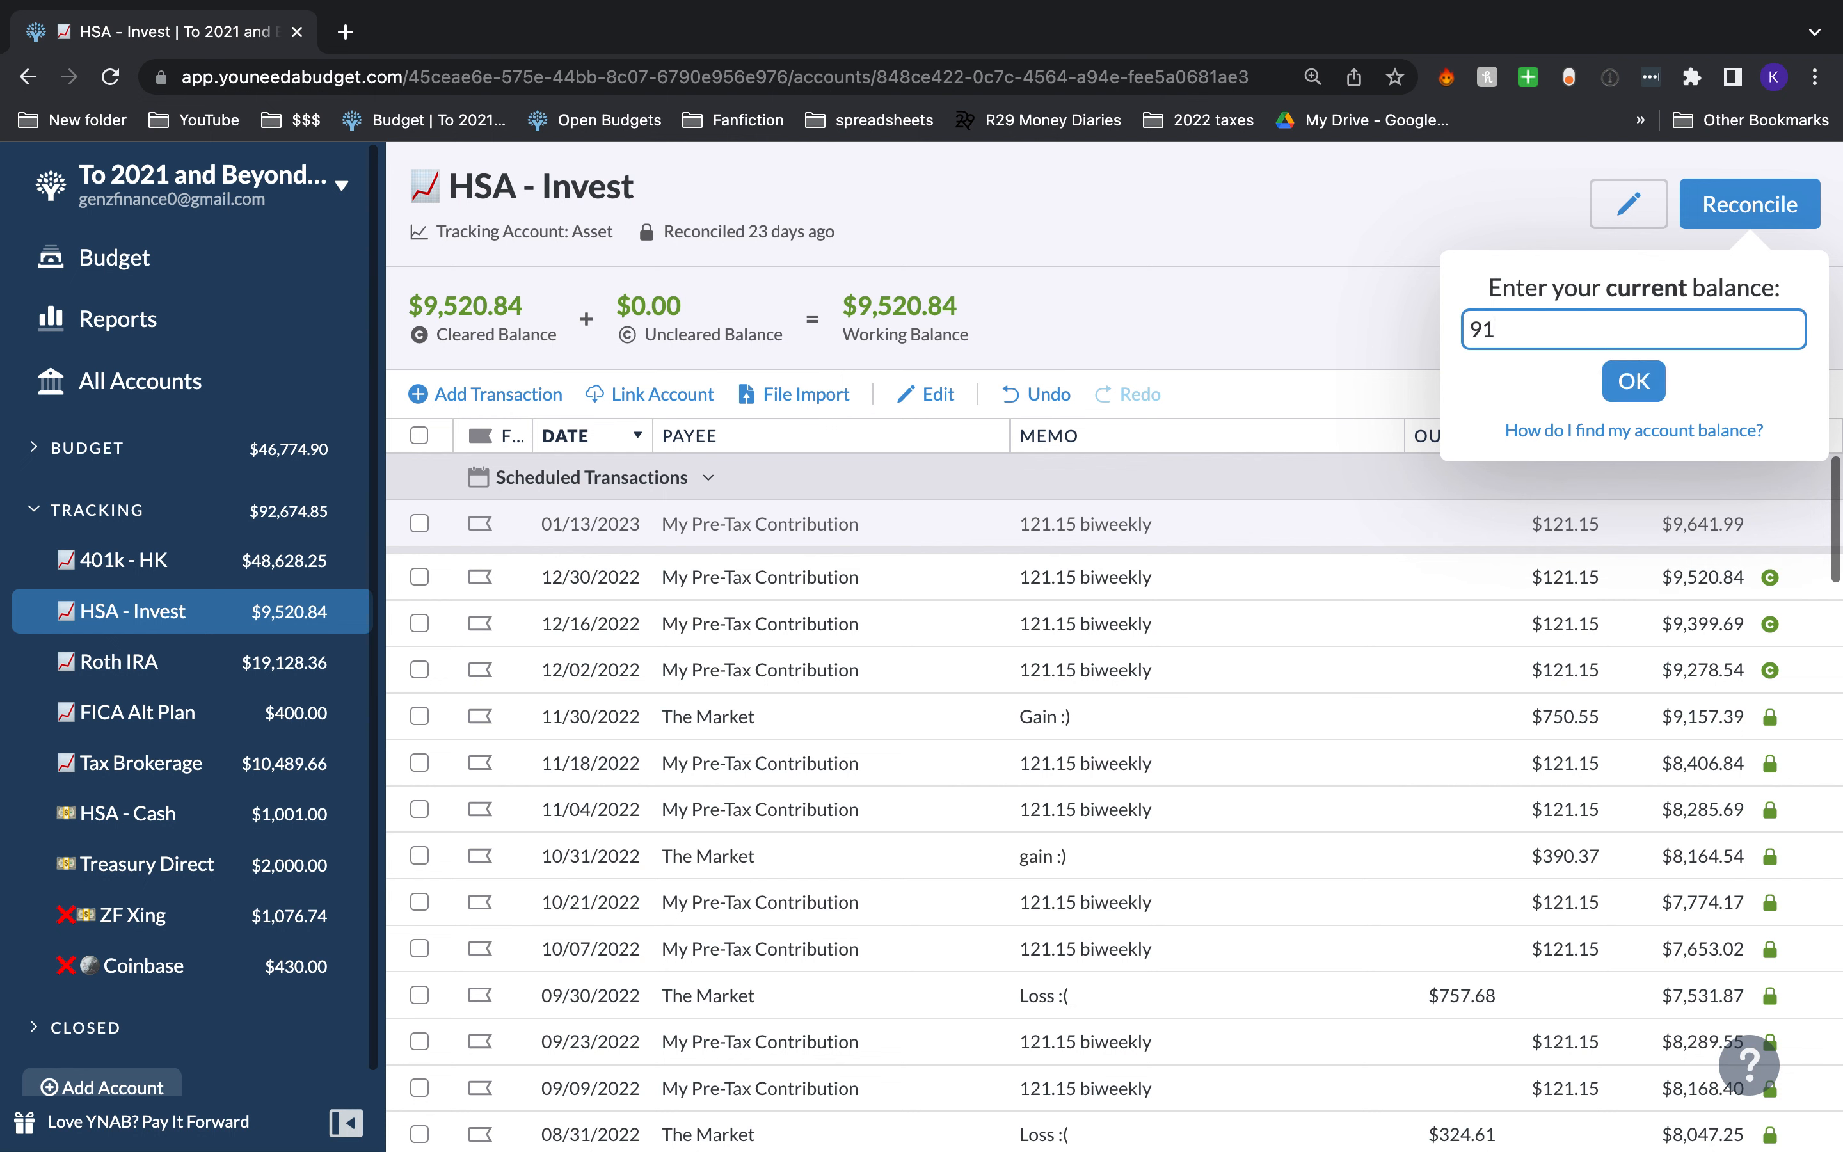
{"action": "type", "text": "76.87"}
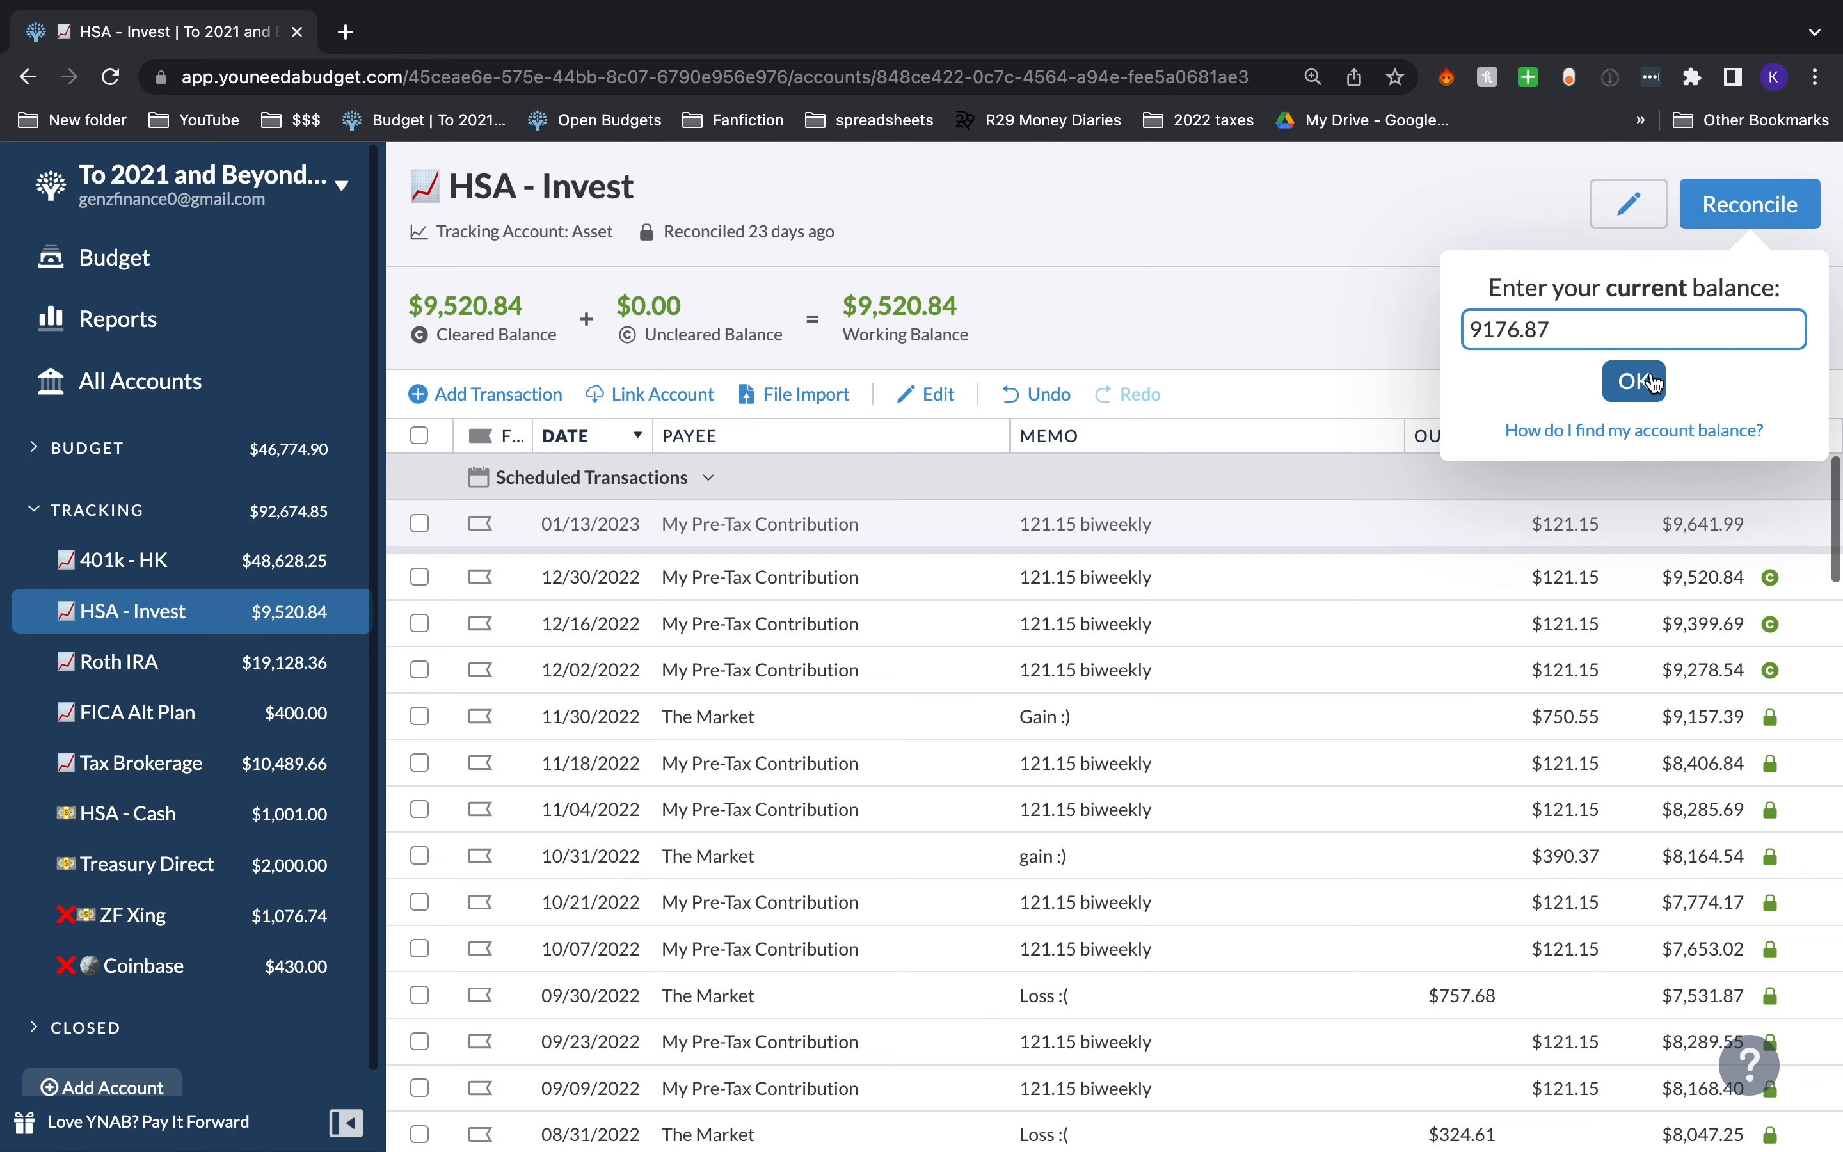
{"action": "left_click", "coordinate": [1651, 381]}
{"action": "left_click", "coordinate": [1638, 575]}
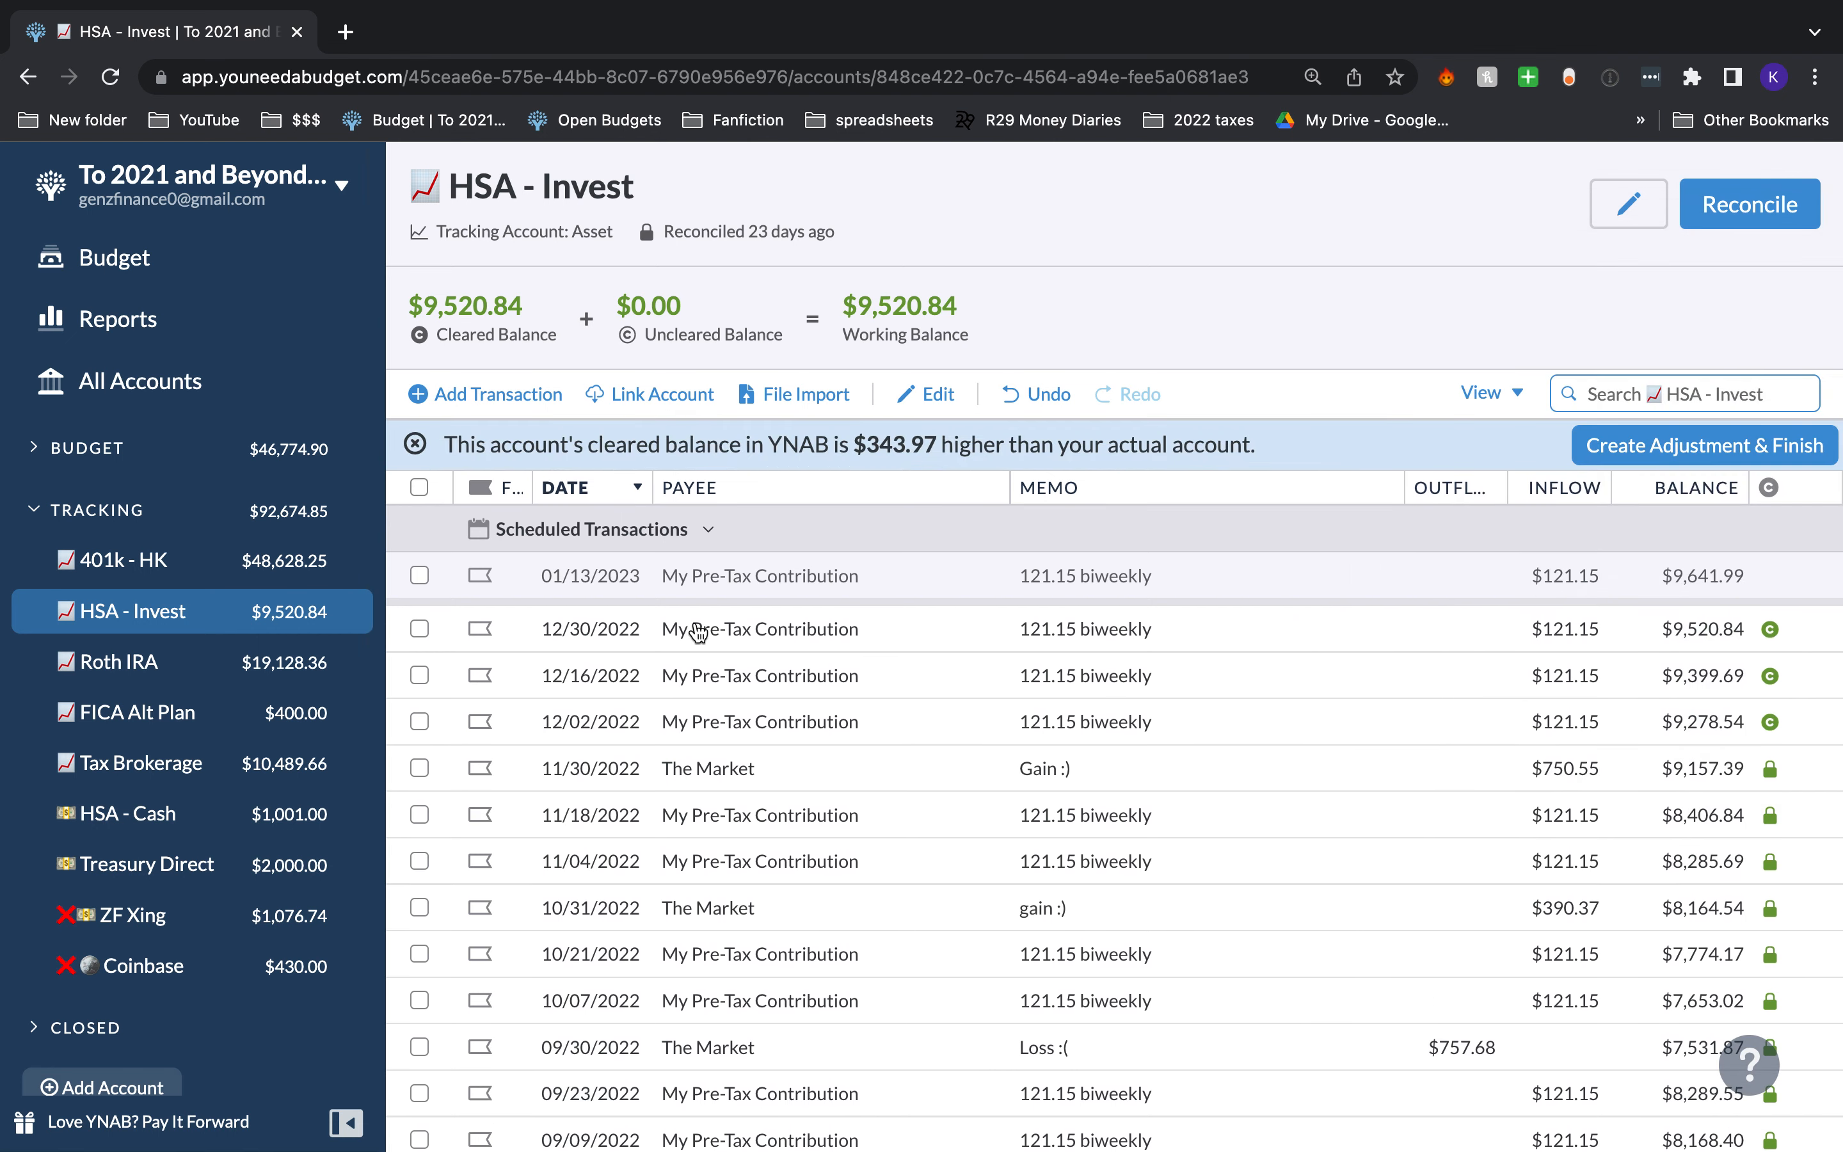
{"action": "left_click", "coordinate": [1704, 445]}
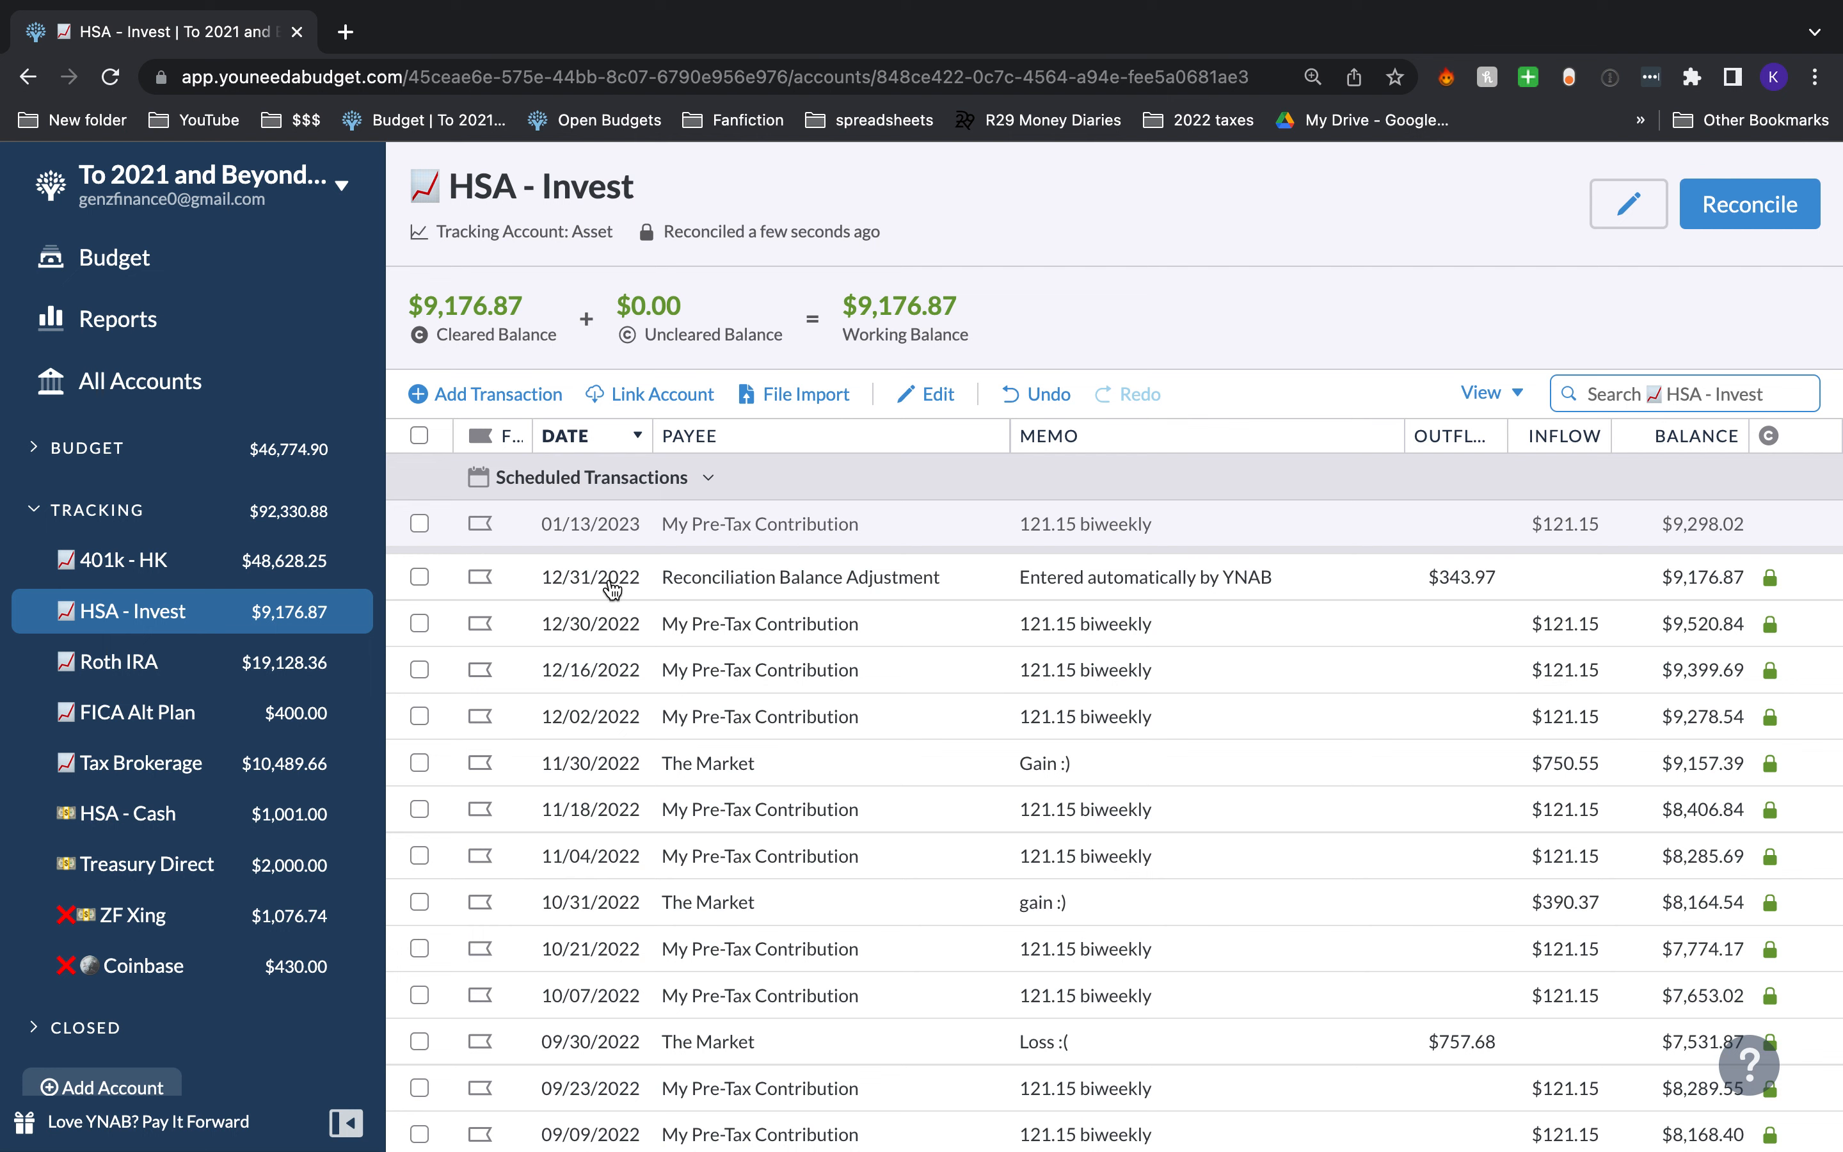
{"action": "left_click", "coordinate": [710, 580]}
{"action": "left_click", "coordinate": [710, 580]}
{"action": "type", "text": "The M"}
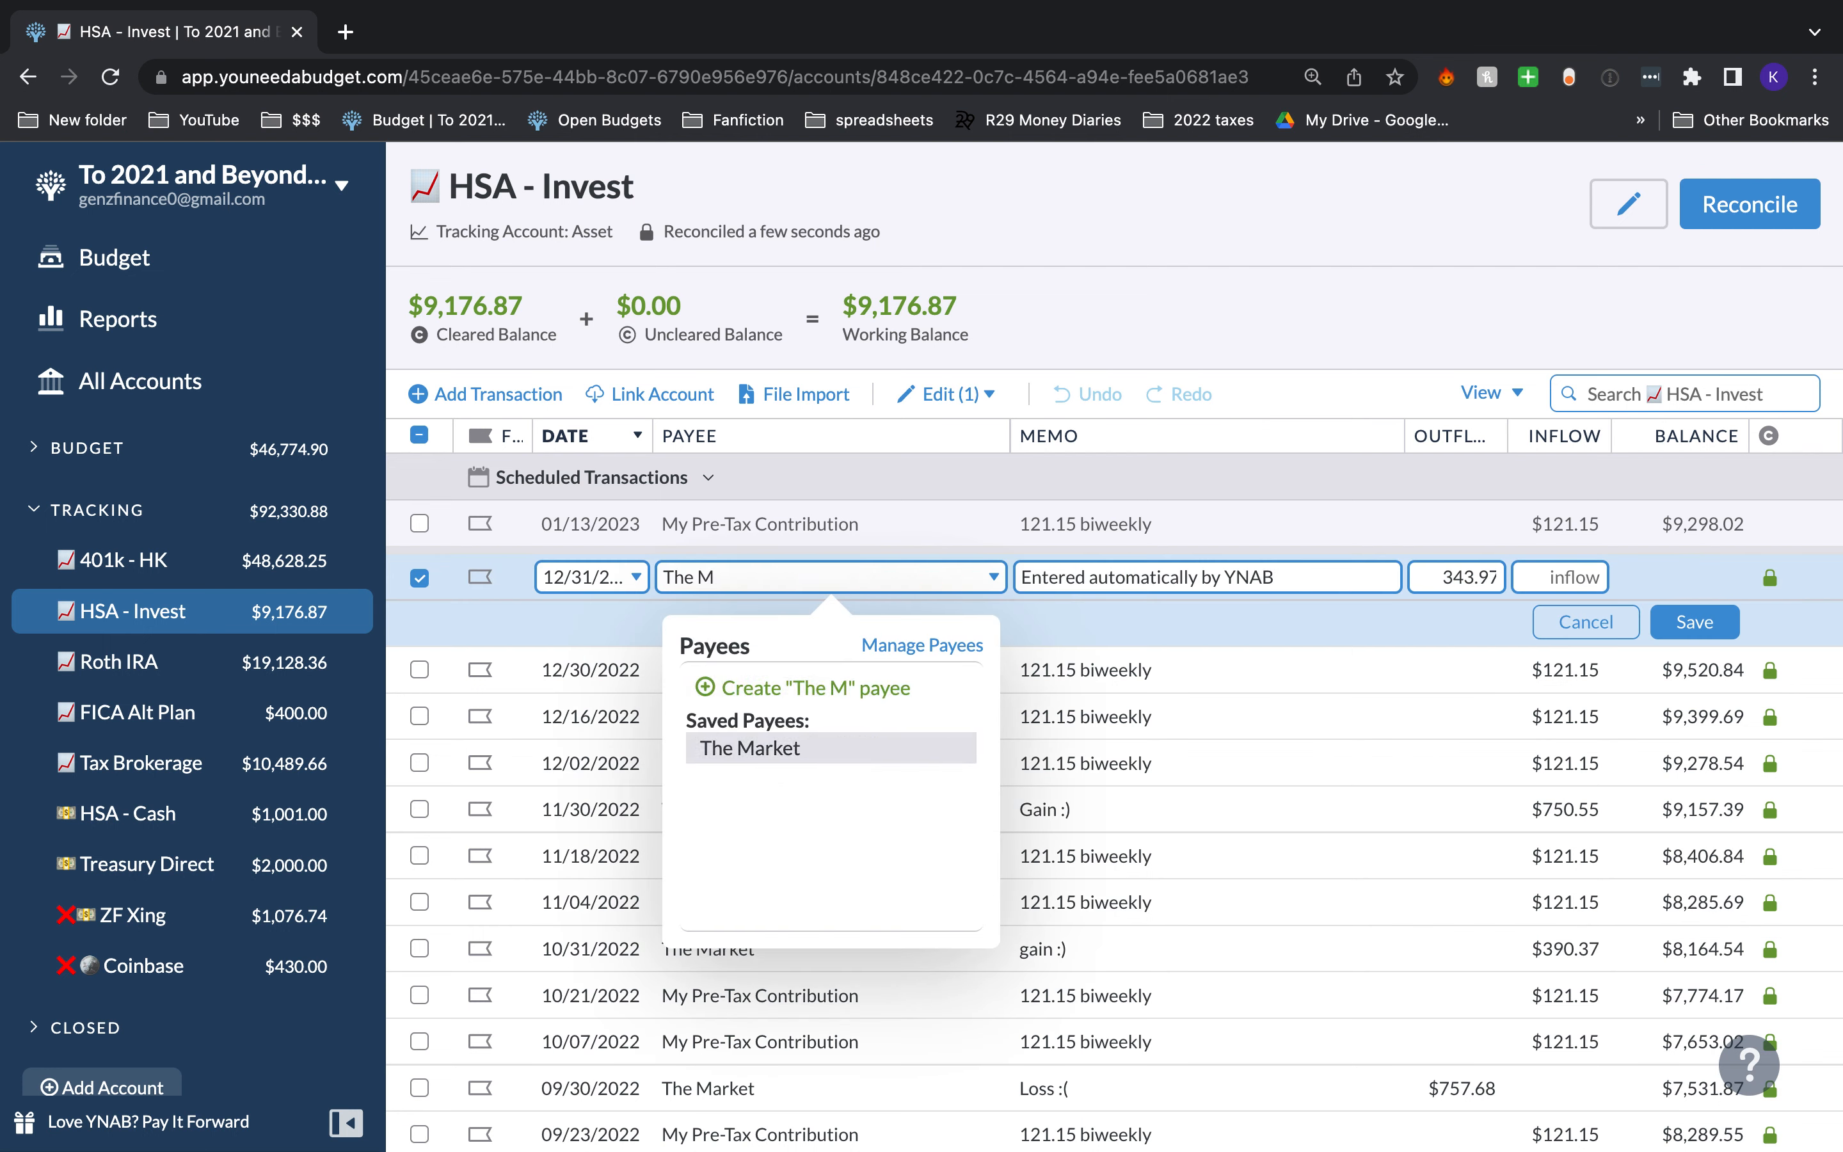
{"action": "key", "text": "Tab"}
{"action": "type", "text": "IOSS"}
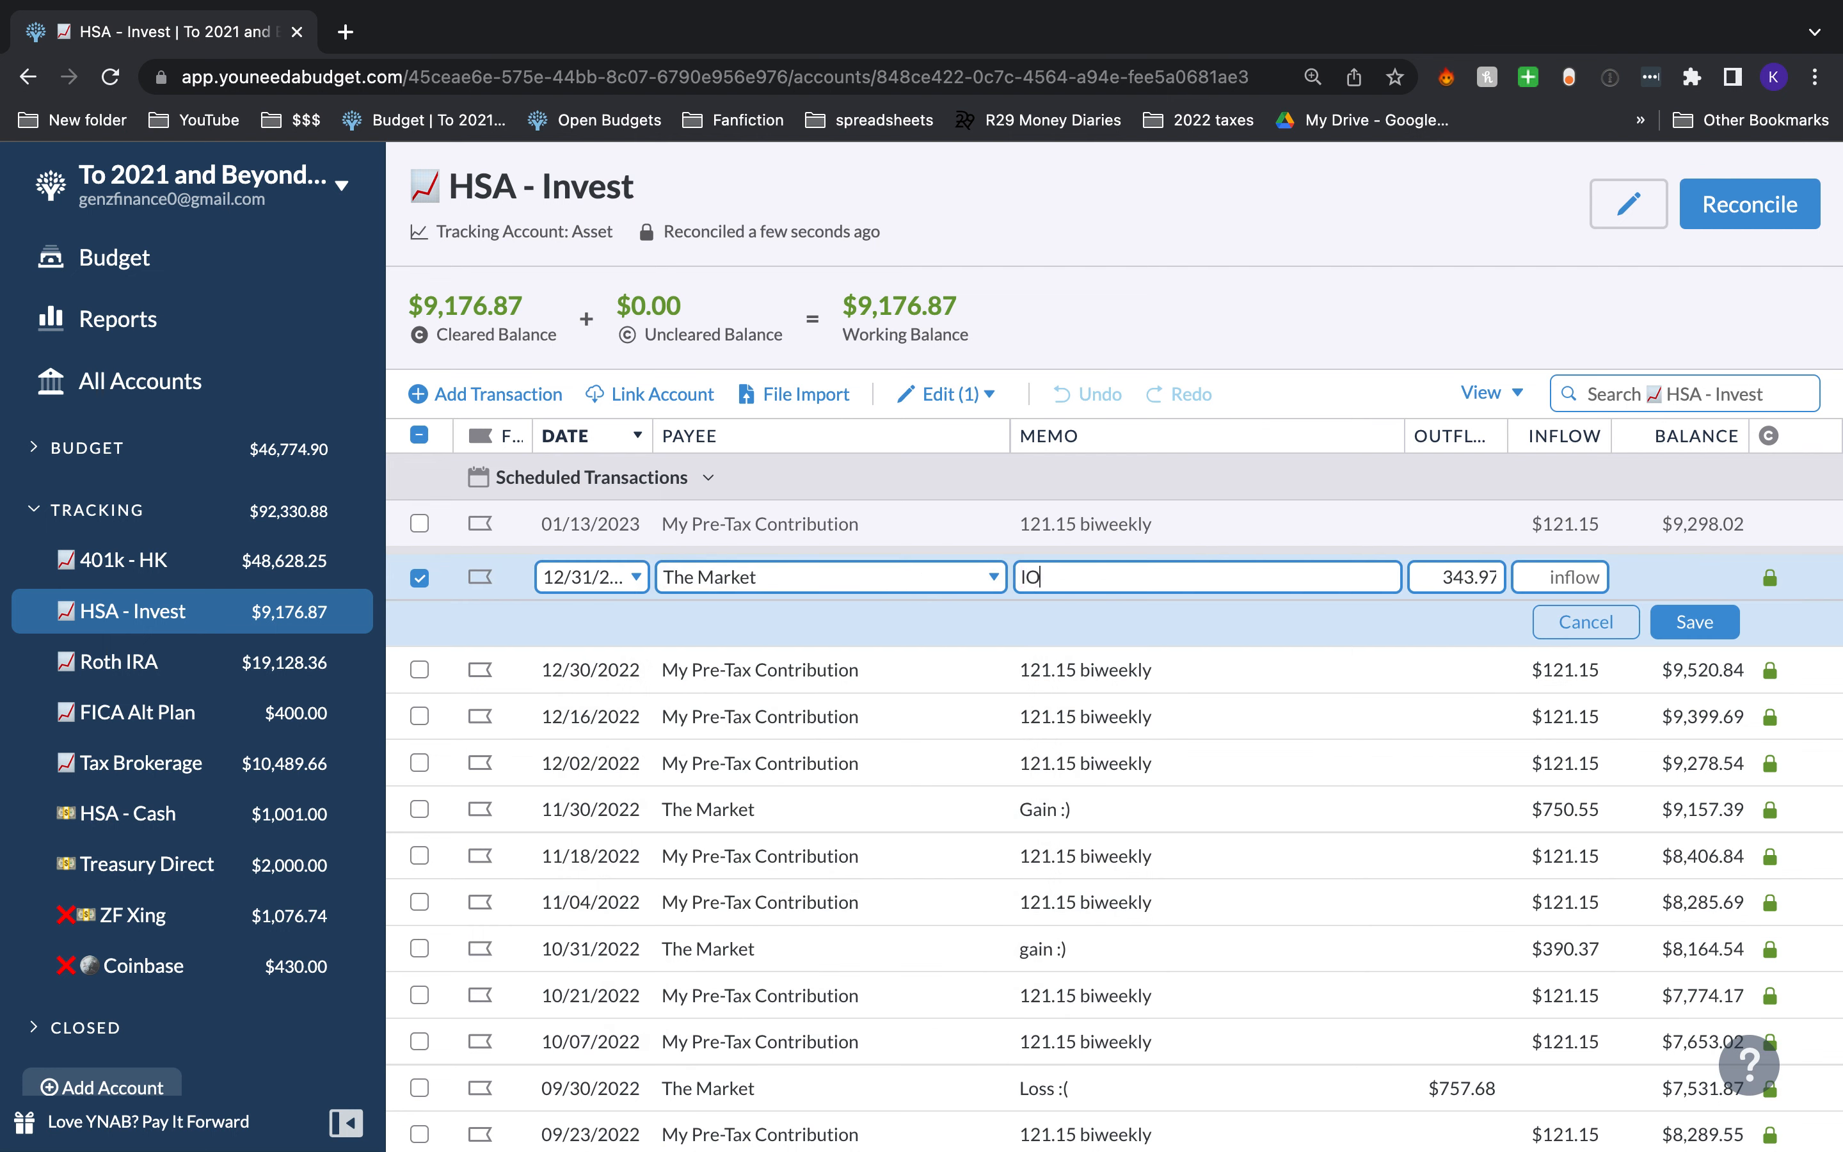
{"action": "key", "text": "BackSpace"}
{"action": "key", "text": "BackSpace"}
{"action": "key", "text": "BackSpace"}
{"action": "key", "text": "BackSpace"}
{"action": "type", "text": "Loss :("}
{"action": "key", "text": "Tab"}
{"action": "key", "text": "BackSpace"}
{"action": "type", "text": "9"}
{"action": "key", "text": "BackSpace"}
{"action": "left_click", "coordinate": [1584, 579]}
{"action": "left_click", "coordinate": [1586, 622]}
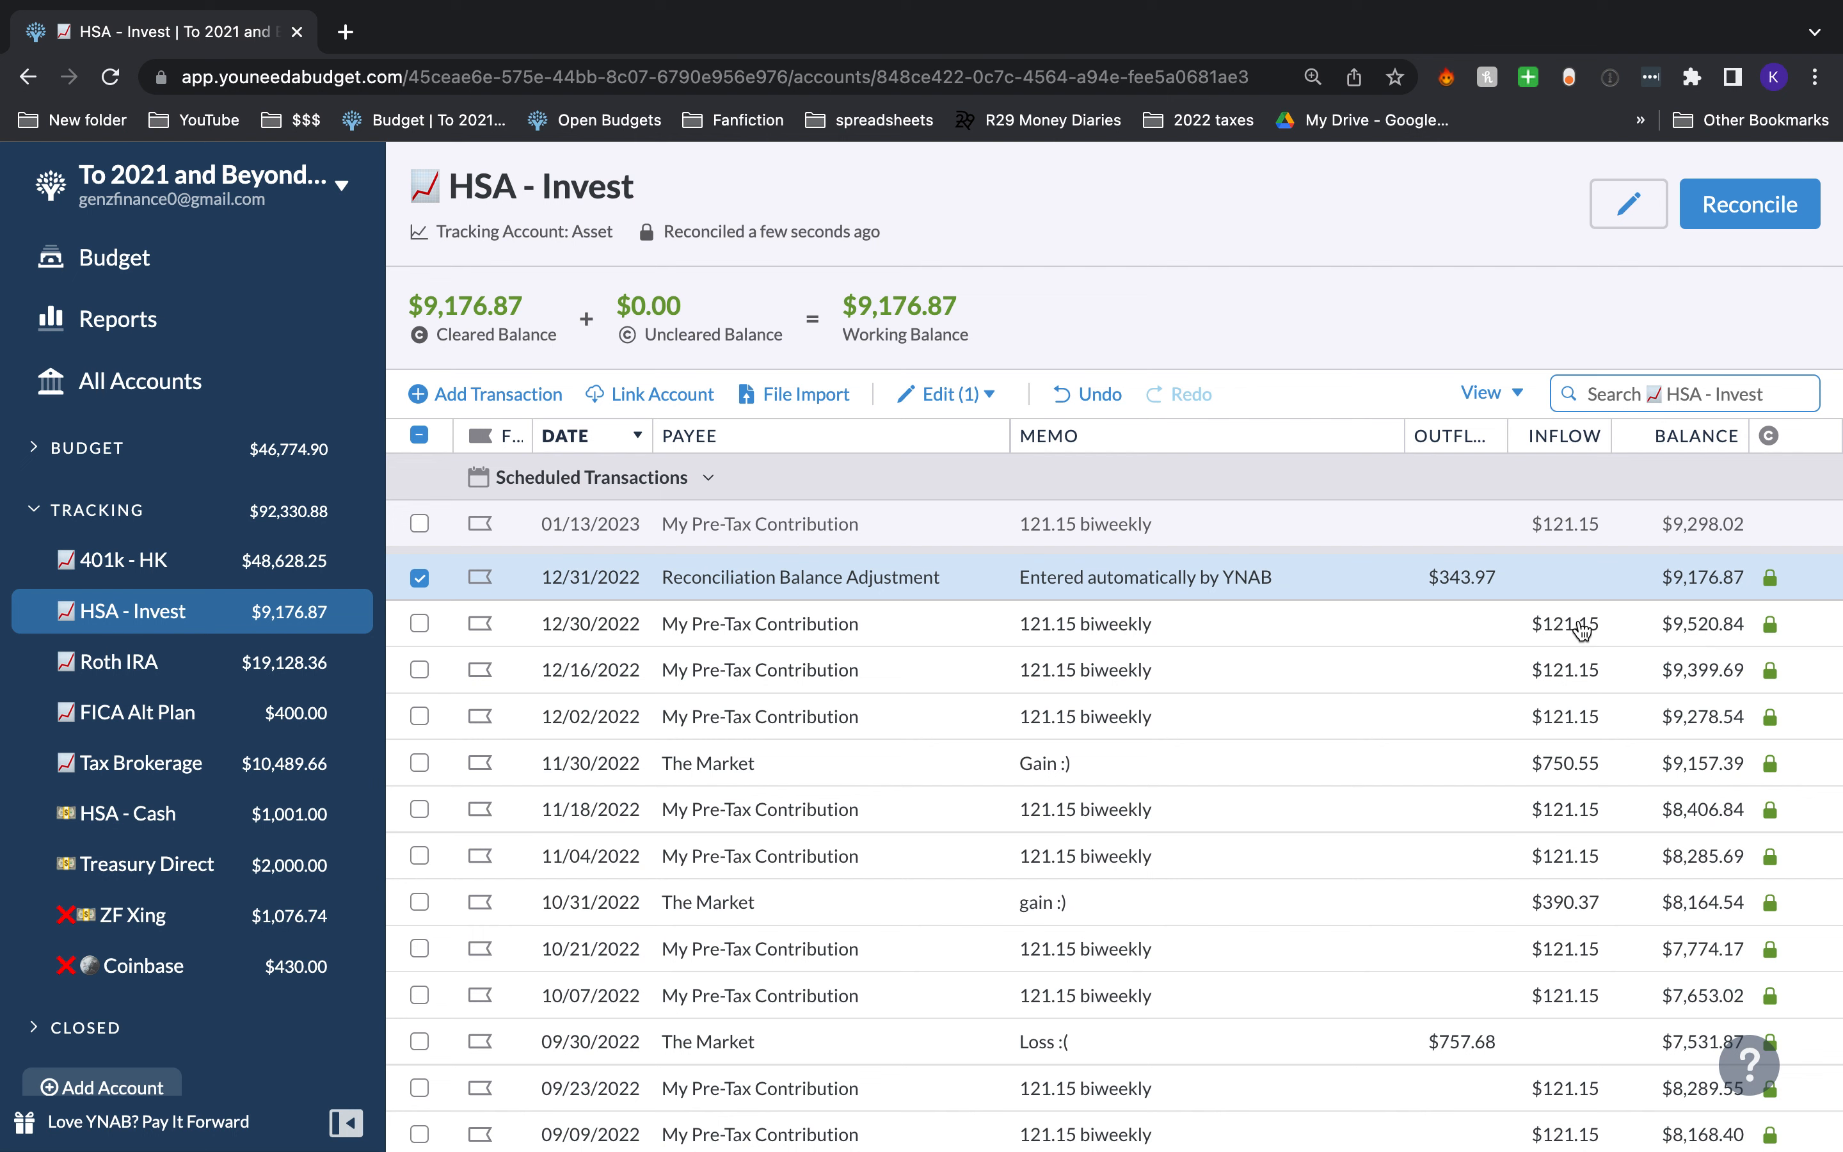
Step: Change the 12/31/2022 adjustment in HSA - Invest to payee The Market with memo "Loss :(", save it and deselect the transaction
{"action": "left_click", "coordinate": [760, 576]}
{"action": "type", "text": "The"}
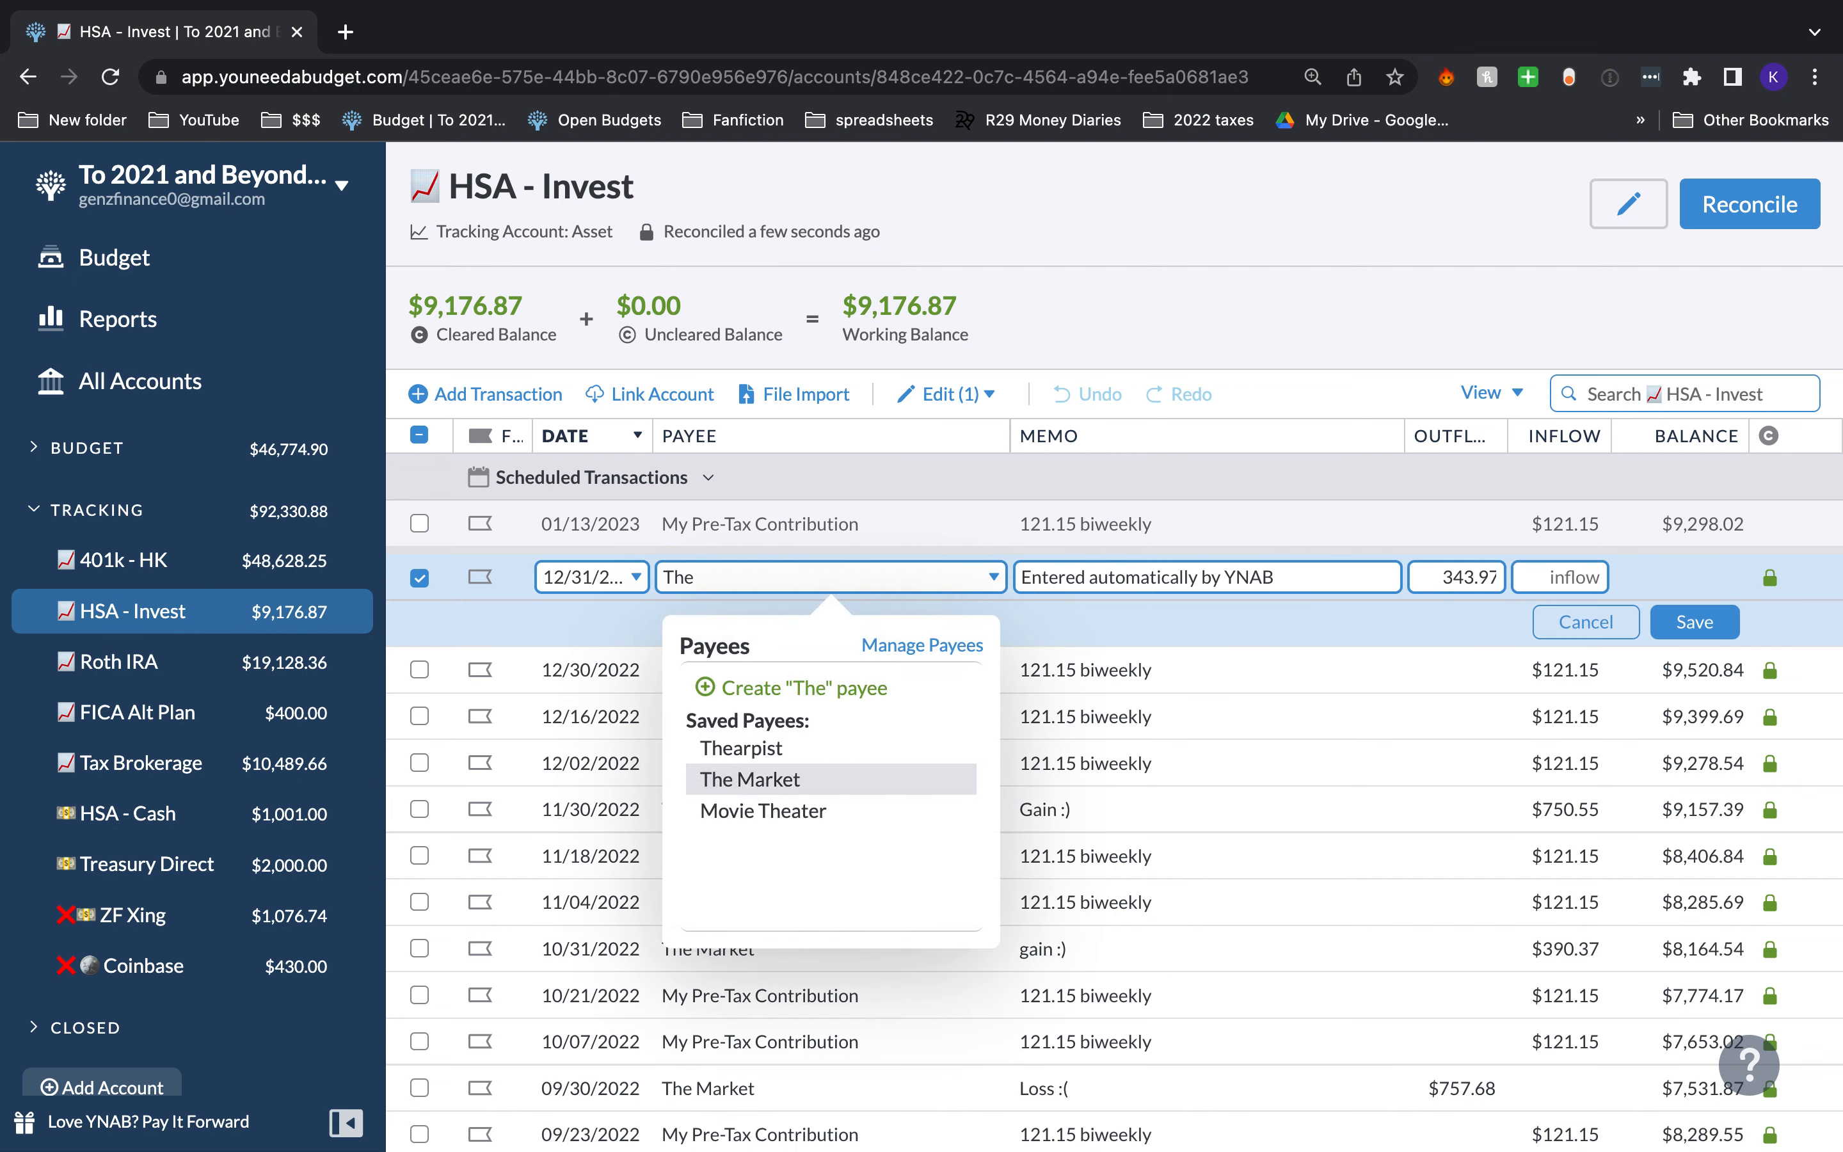
{"action": "key", "text": "Tab"}
{"action": "type", "text": "Loss :("}
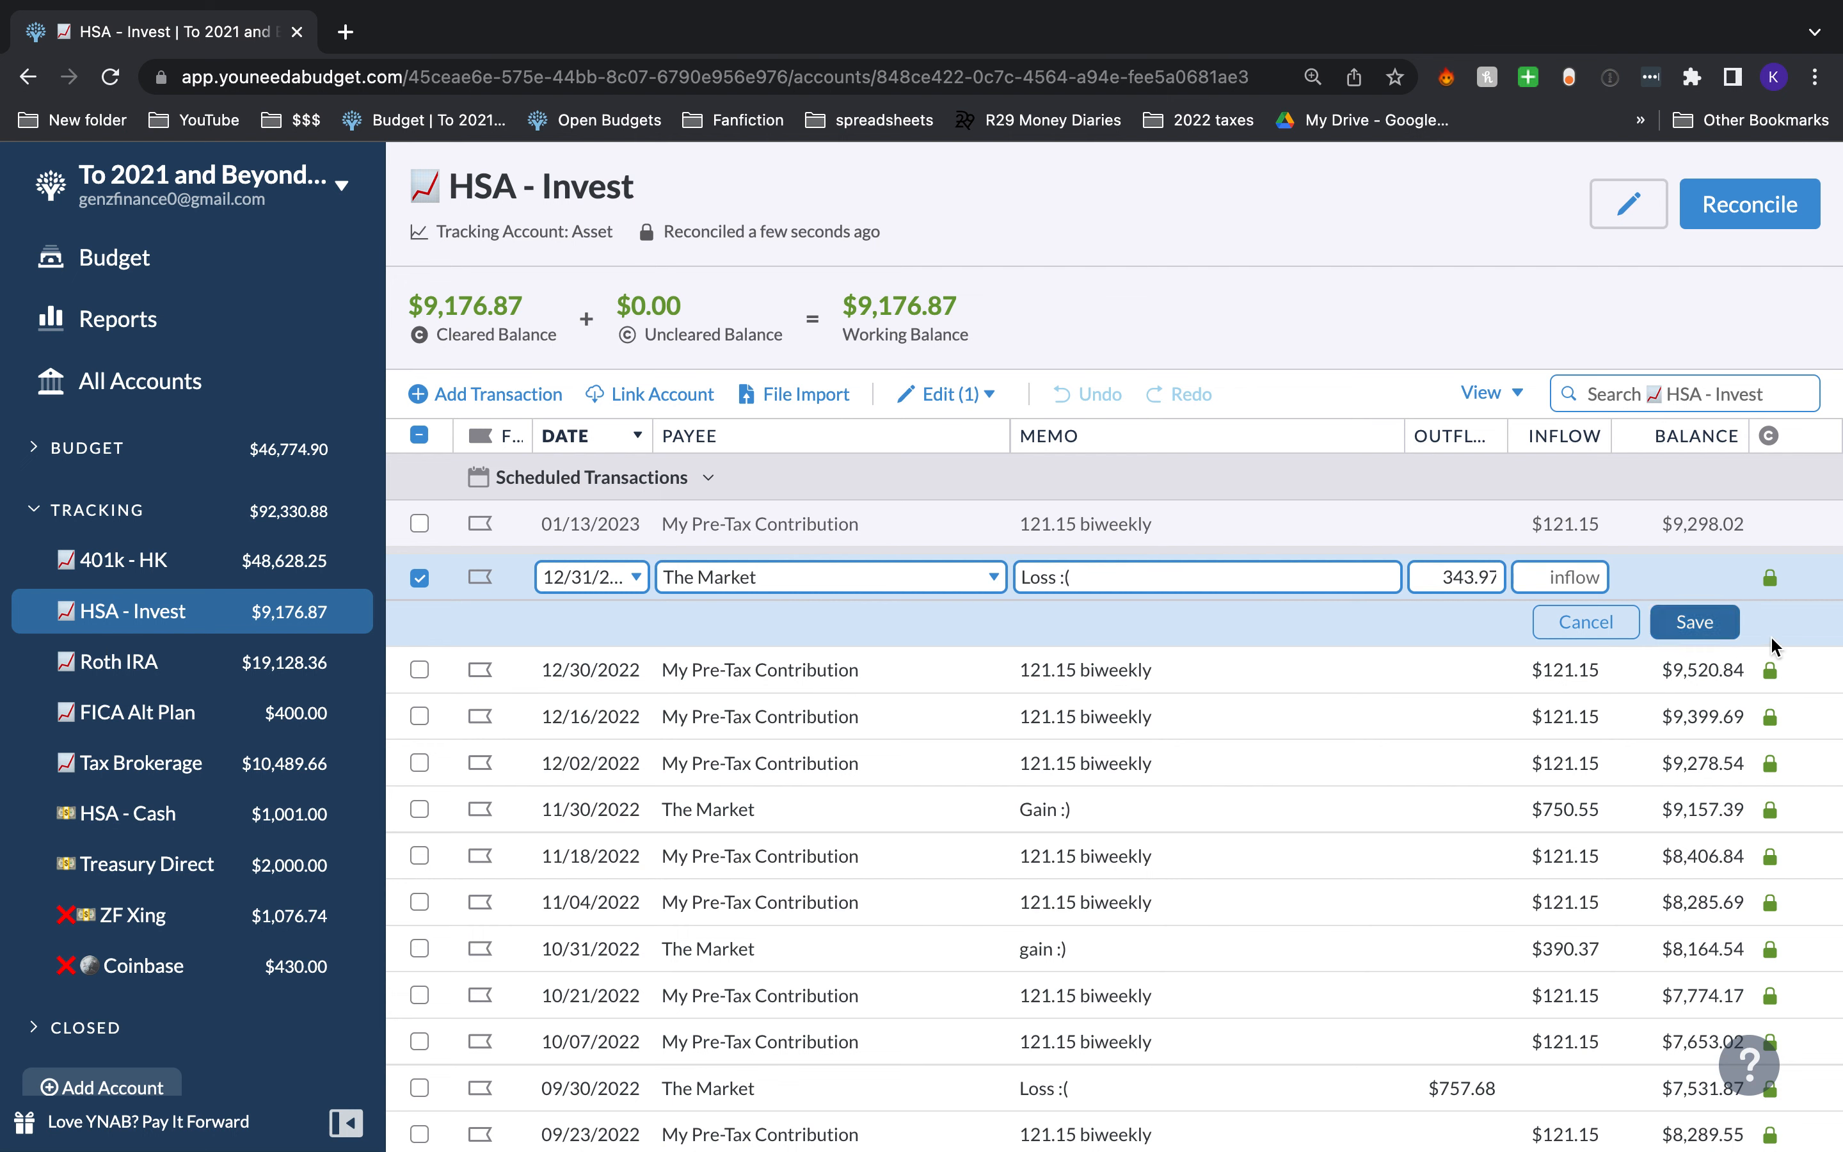
{"action": "left_click", "coordinate": [1710, 627]}
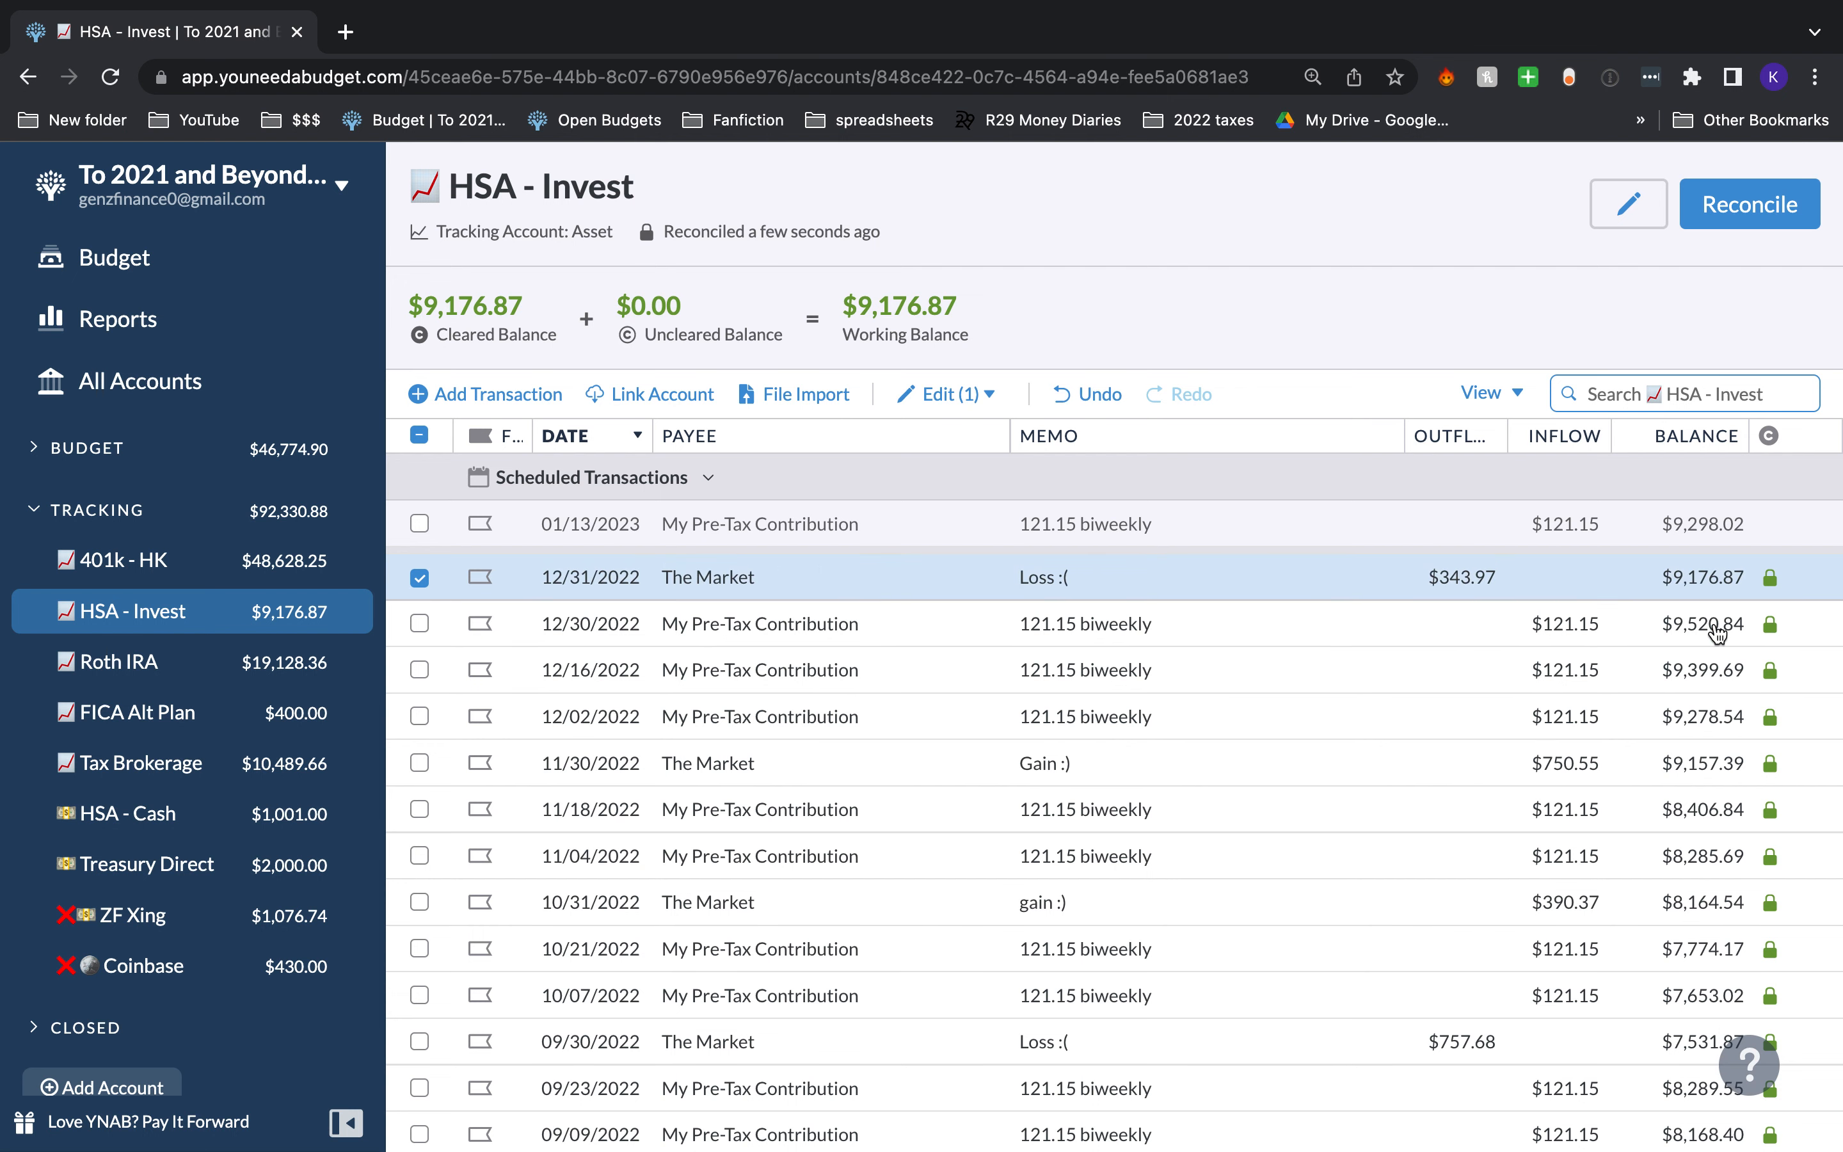
{"action": "left_click", "coordinate": [419, 577]}
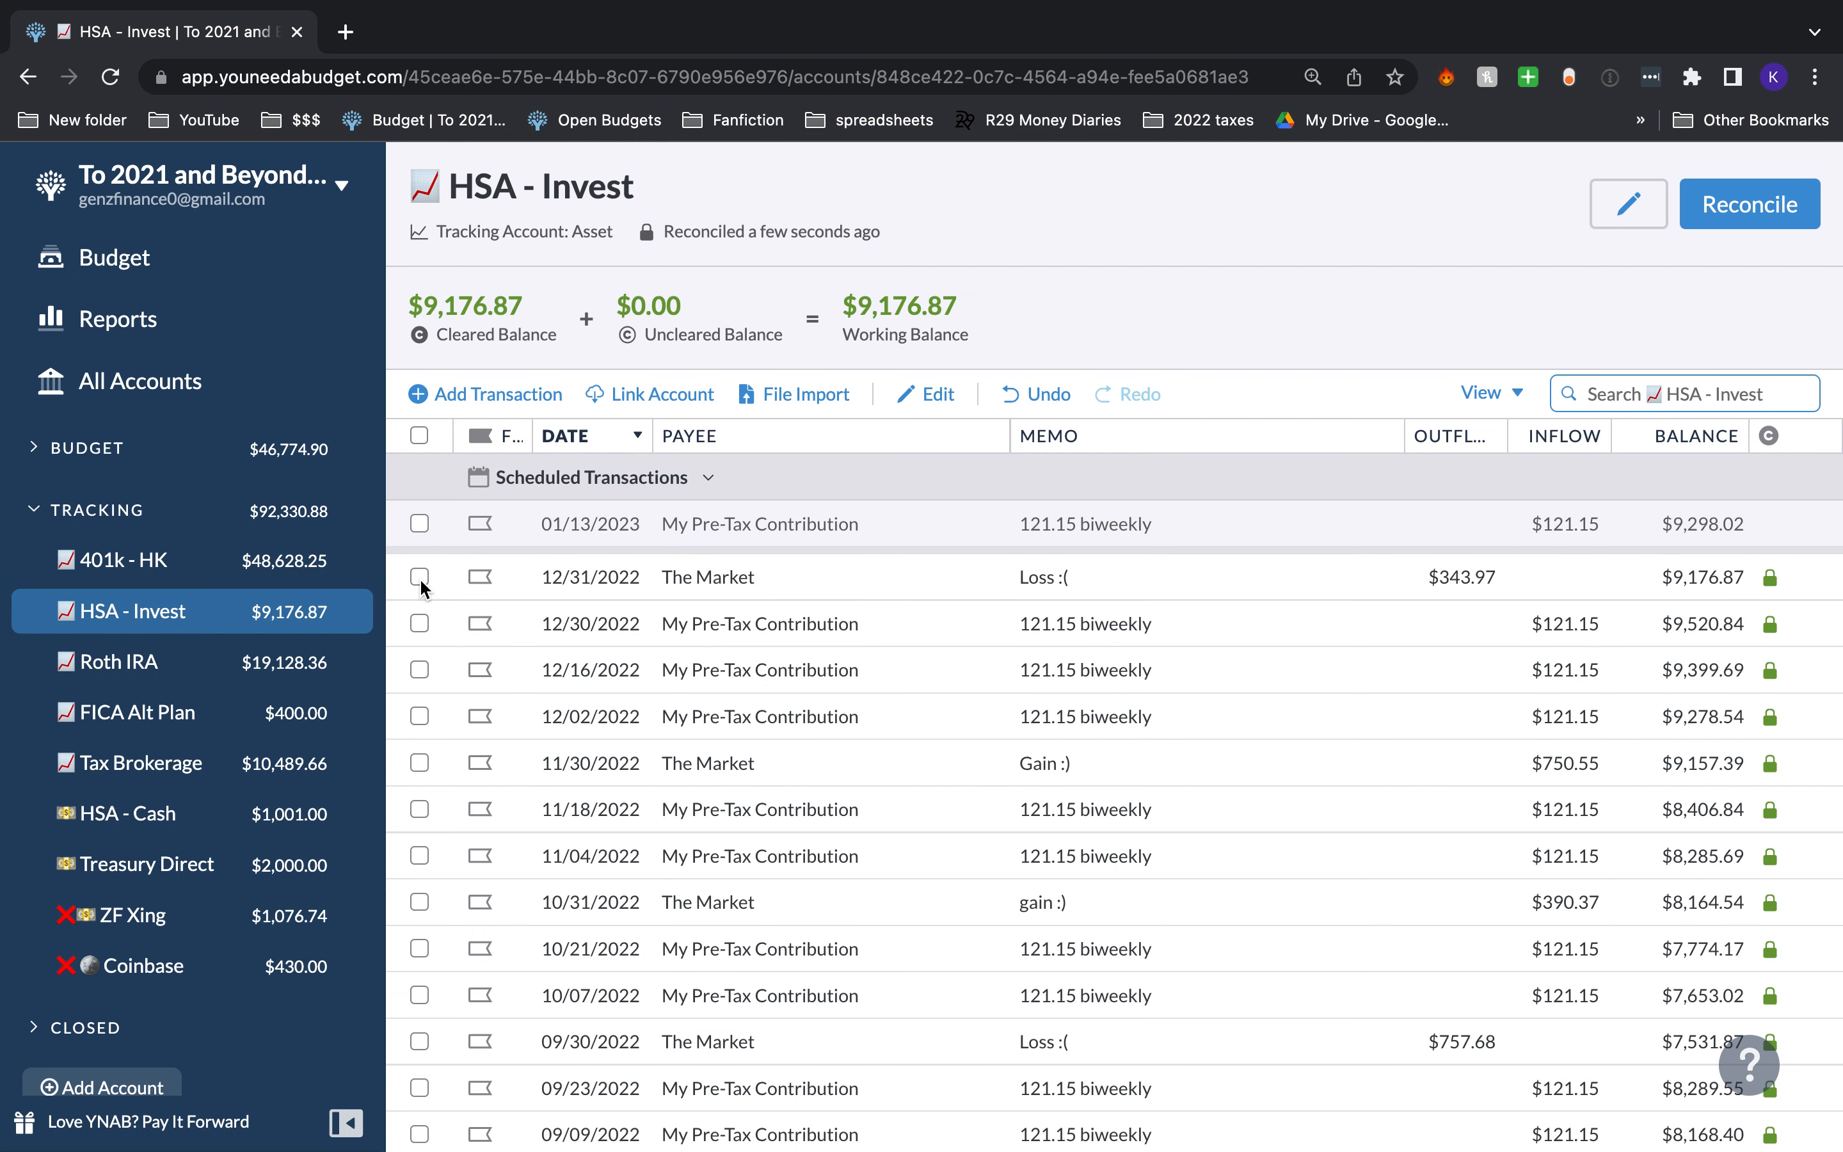
Step: Reconcile the Roth IRA tracking account to a current balance of 18005.54 by creating a balance adjustment
{"action": "left_click", "coordinate": [293, 671]}
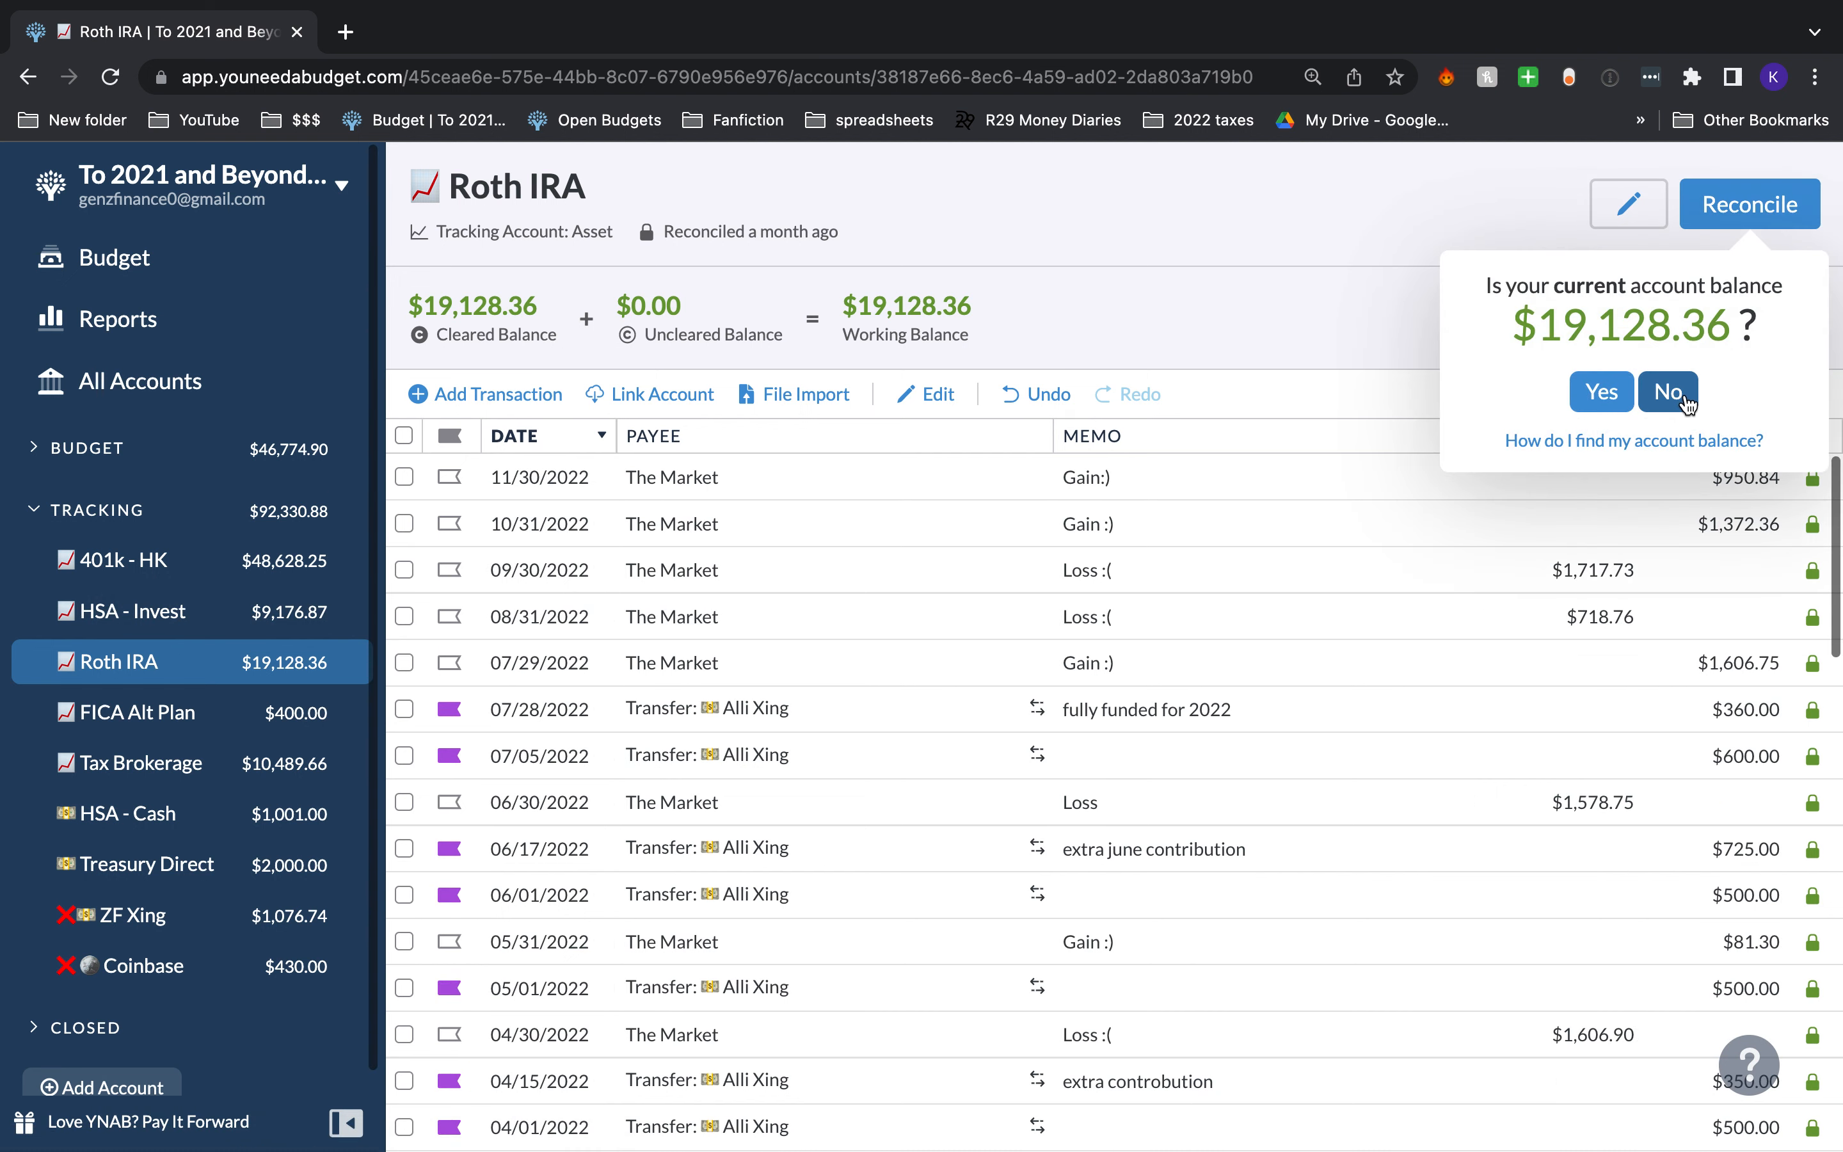
{"action": "left_click", "coordinate": [1667, 392]}
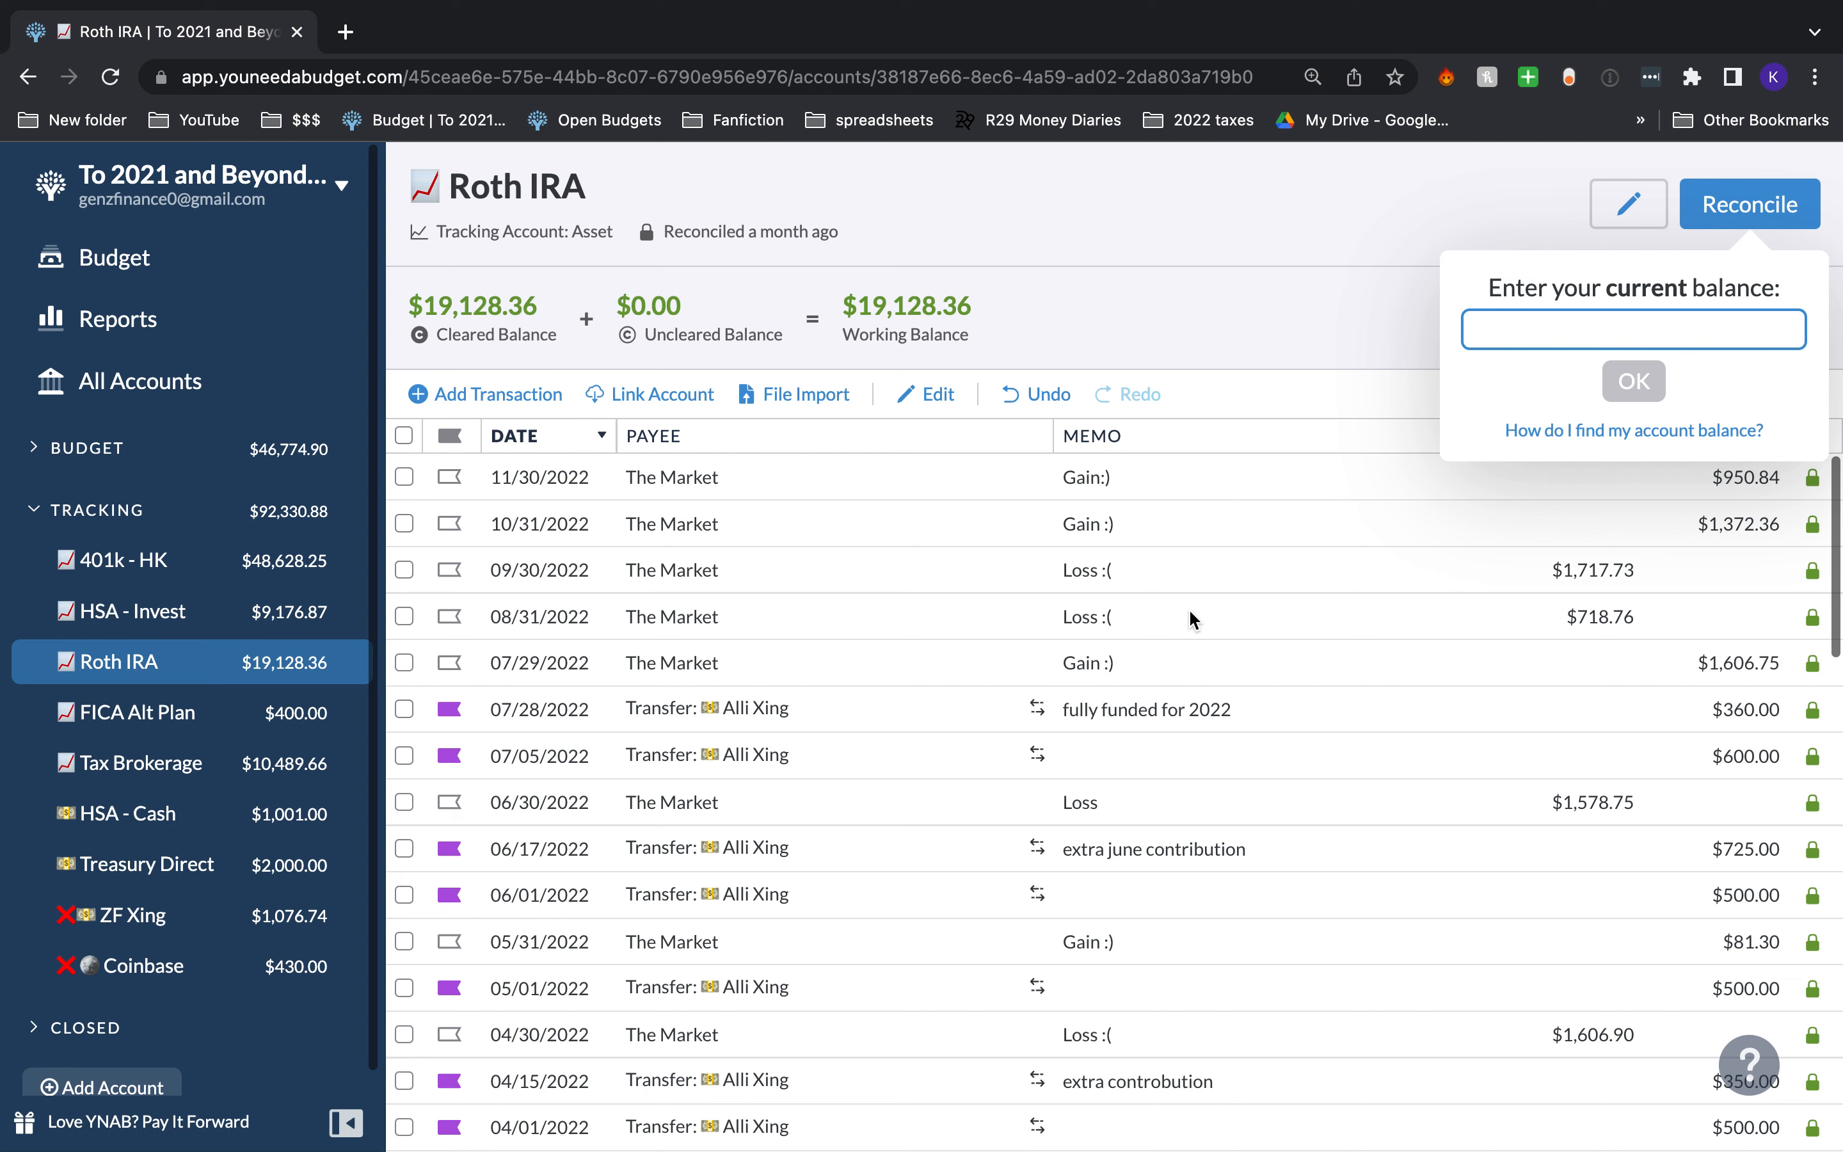
{"action": "type", "text": "1800"}
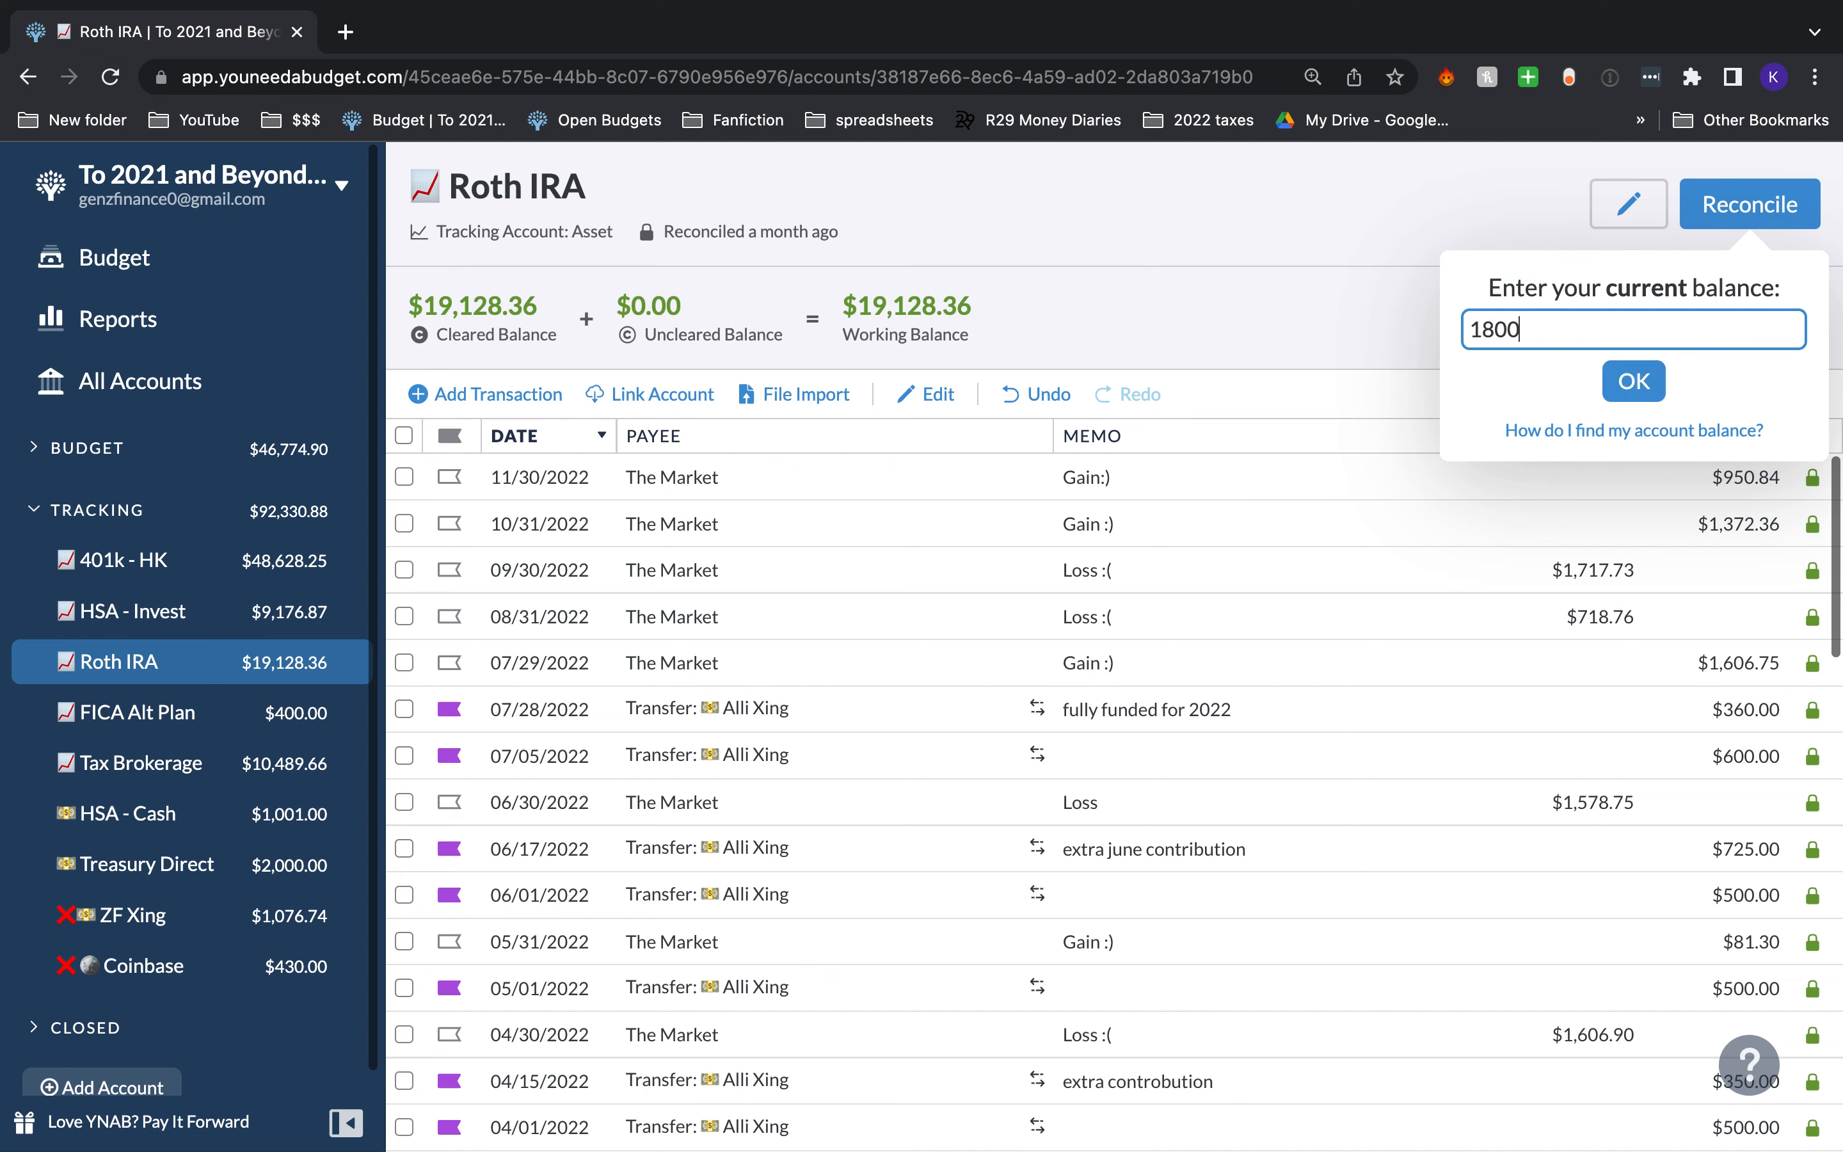
{"action": "key", "text": "BackSpace"}
{"action": "type", "text": "5"}
{"action": "type", "text": "05"}
{"action": "type", "text": ".54"}
{"action": "left_click", "coordinate": [1634, 383]}
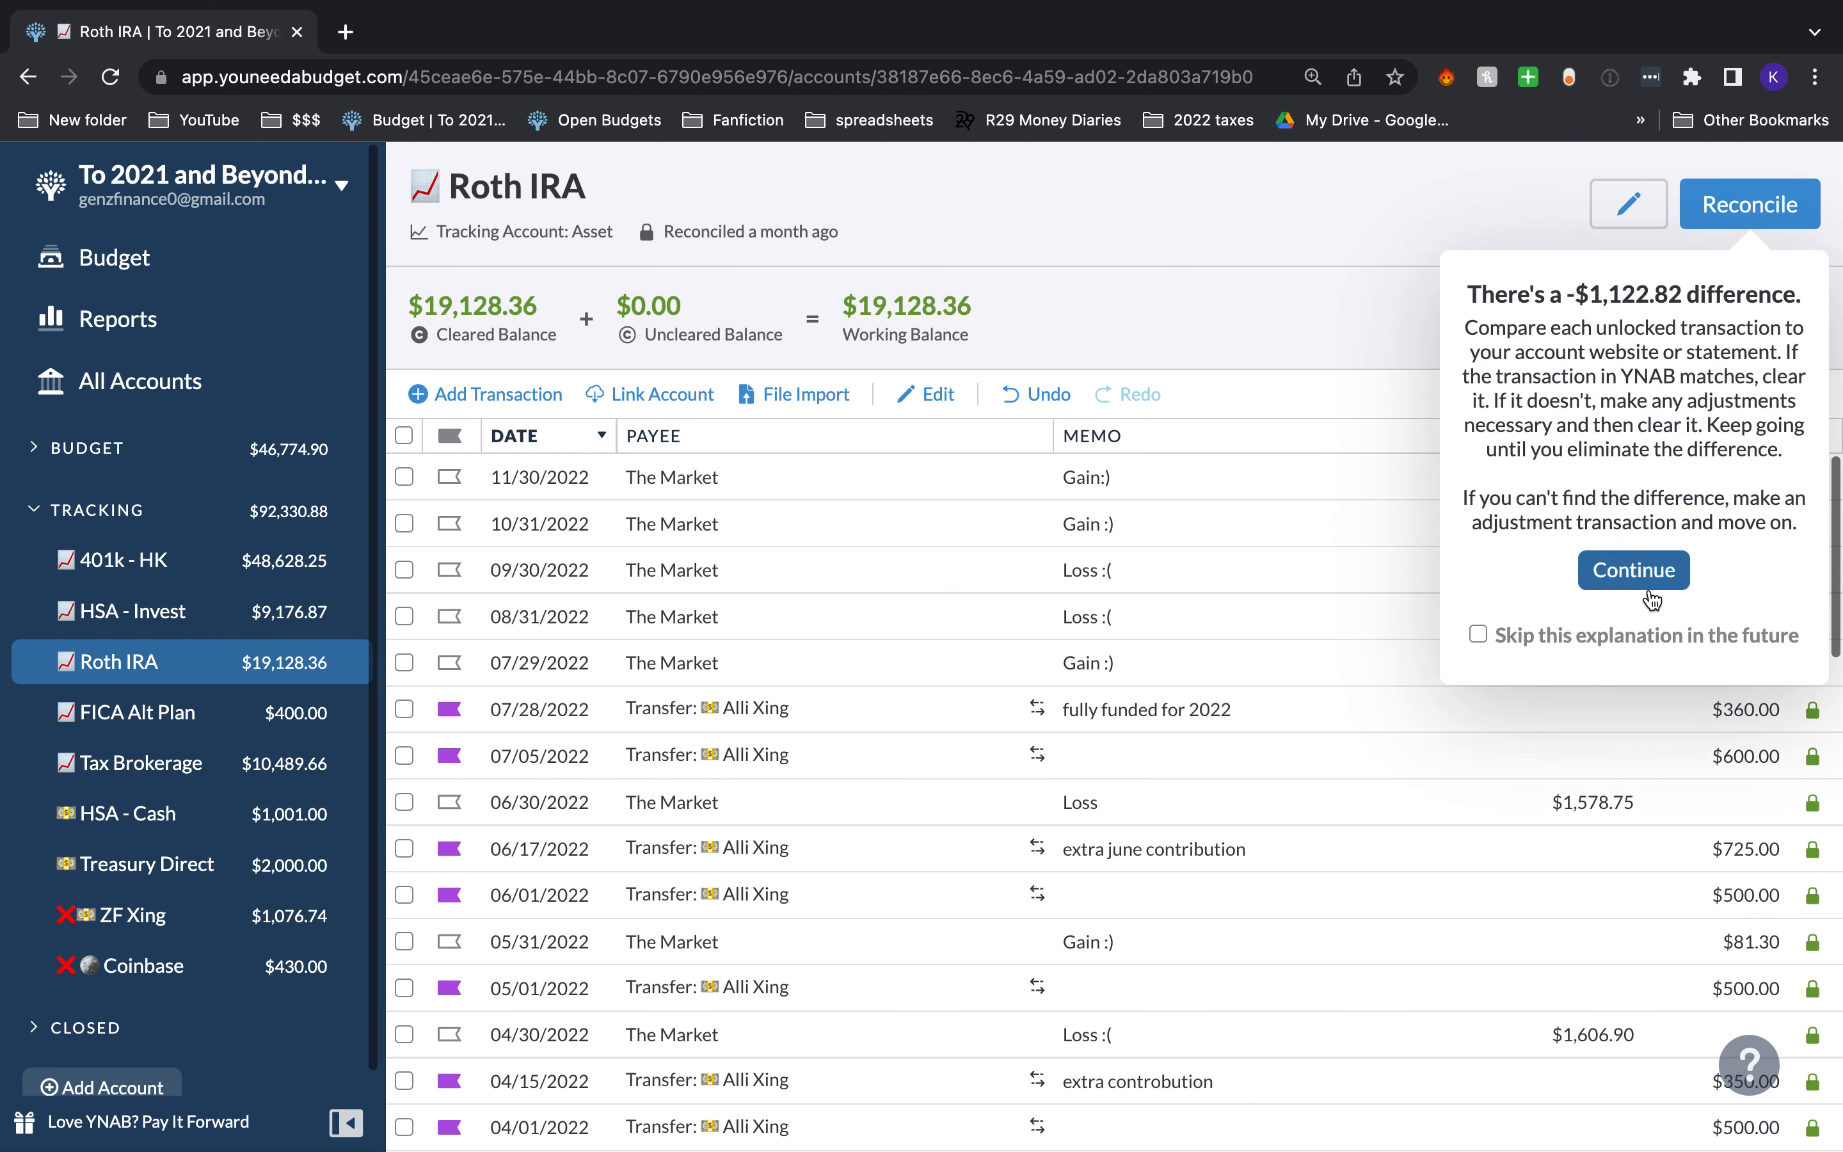
{"action": "left_click", "coordinate": [1645, 581]}
{"action": "left_click", "coordinate": [1607, 449]}
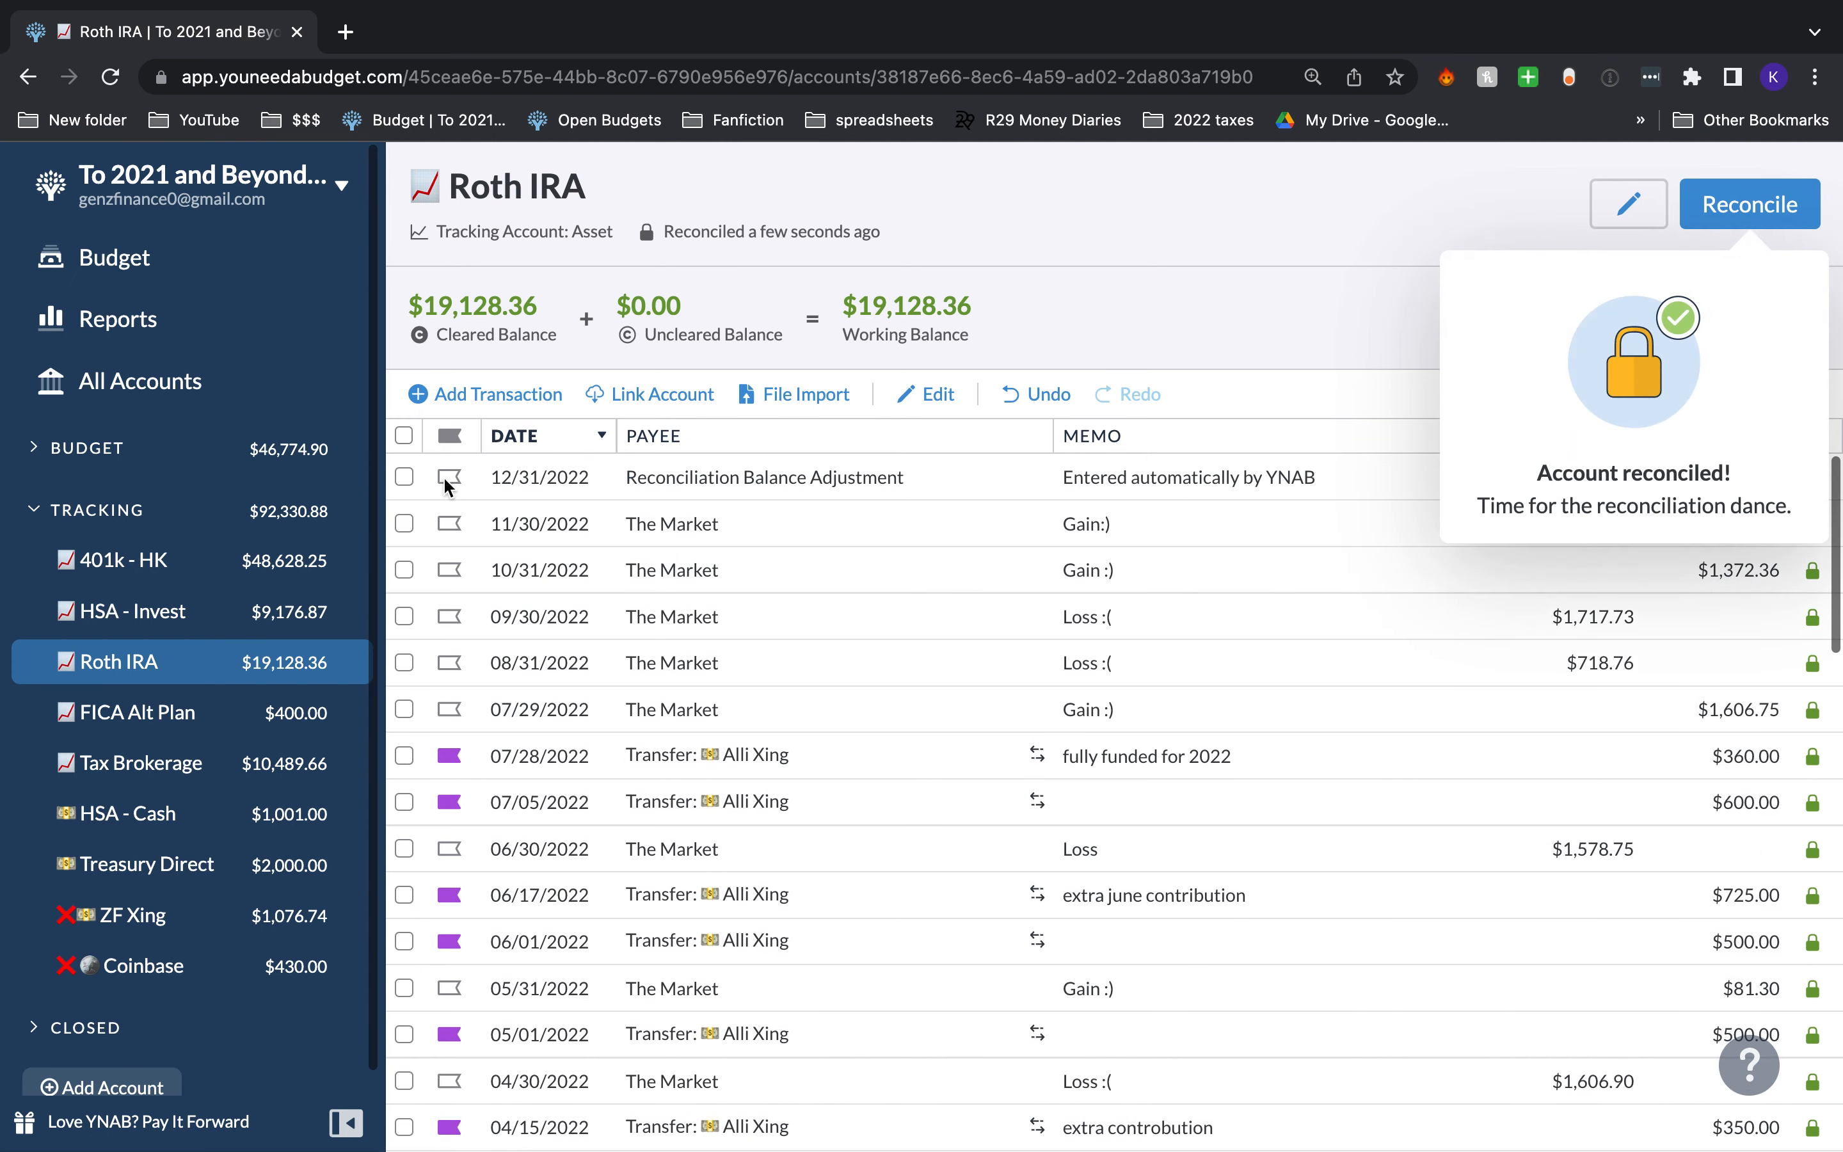
Step: Change the 12/31/2022 adjustment in Roth IRA to payee The Market with memo "Loss :(" and save it
{"action": "left_click", "coordinate": [641, 473]}
{"action": "left_click", "coordinate": [641, 472]}
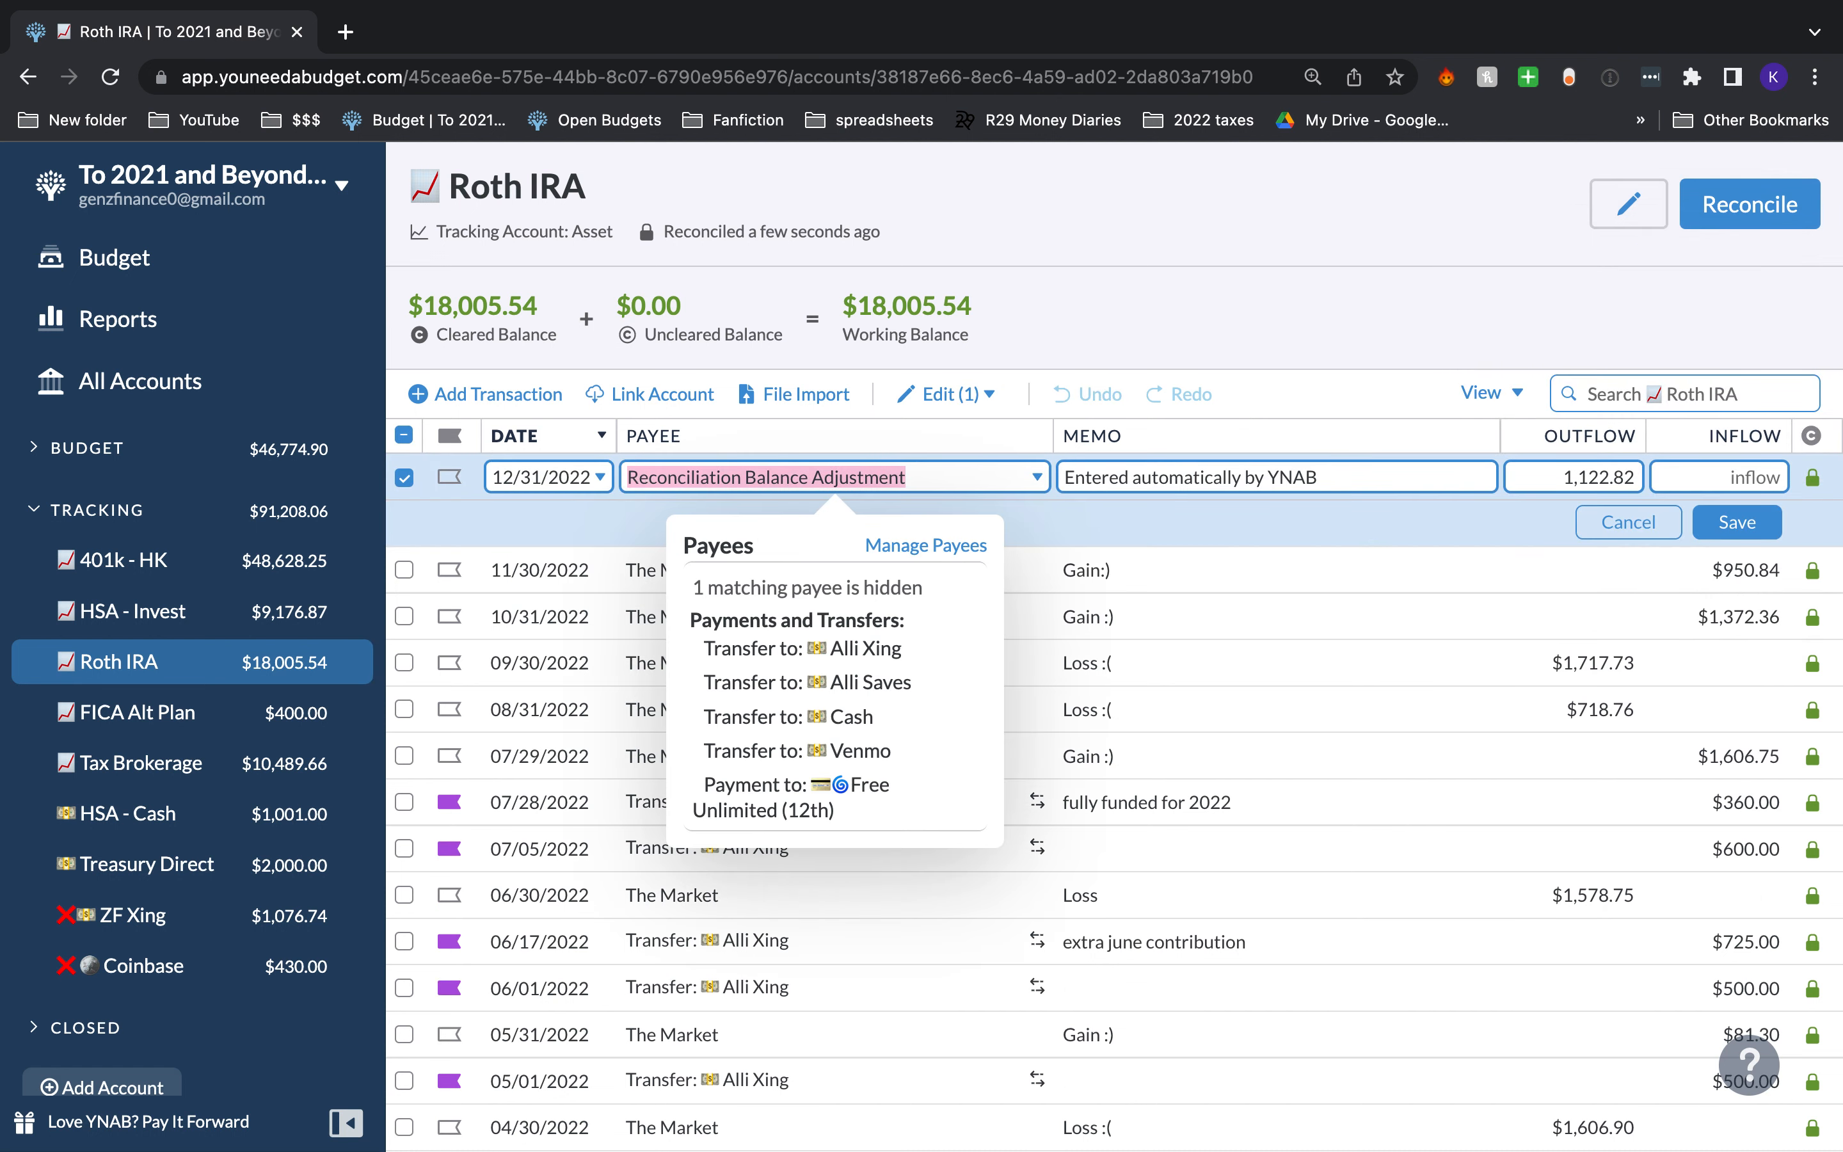
{"action": "type", "text": "The"}
{"action": "key", "text": "Down"}
{"action": "key", "text": "Down"}
{"action": "key", "text": "Tab"}
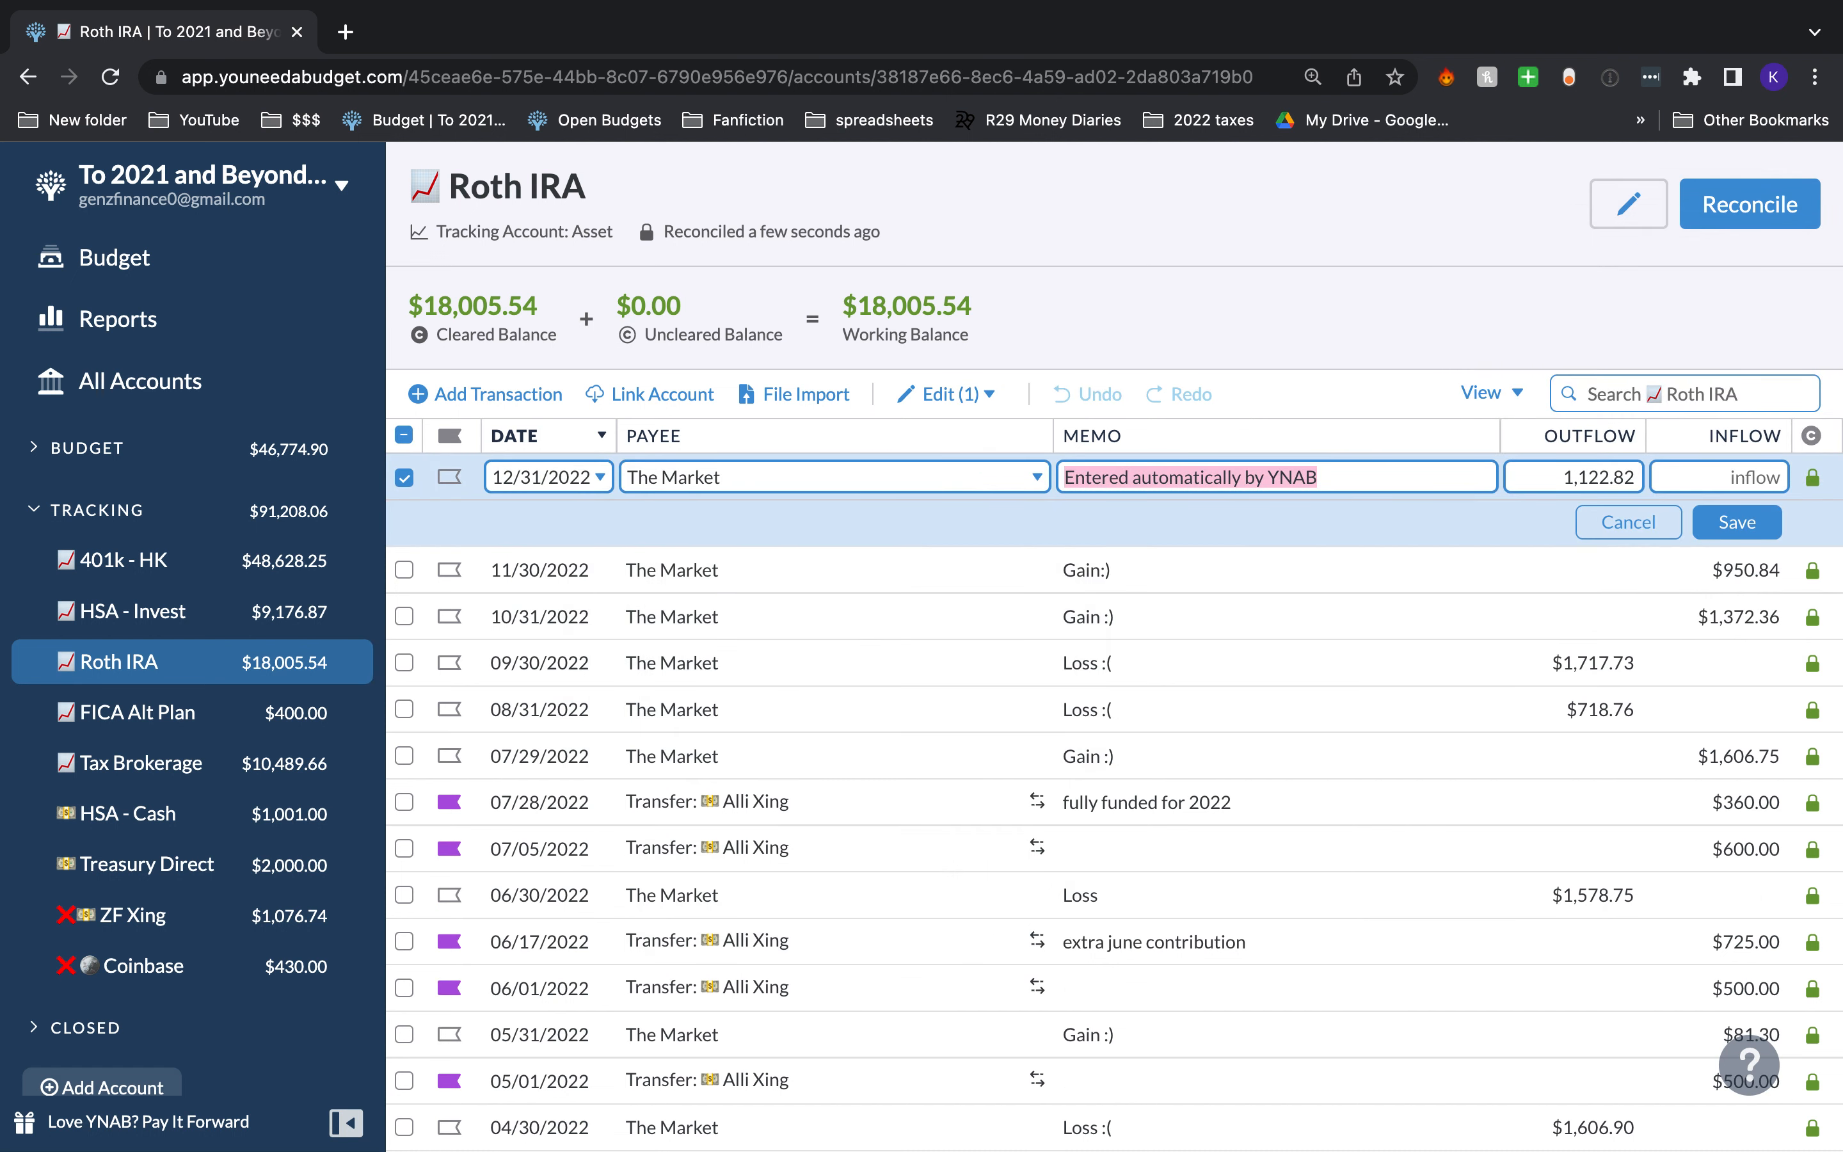
{"action": "type", "text": "Loss :("}
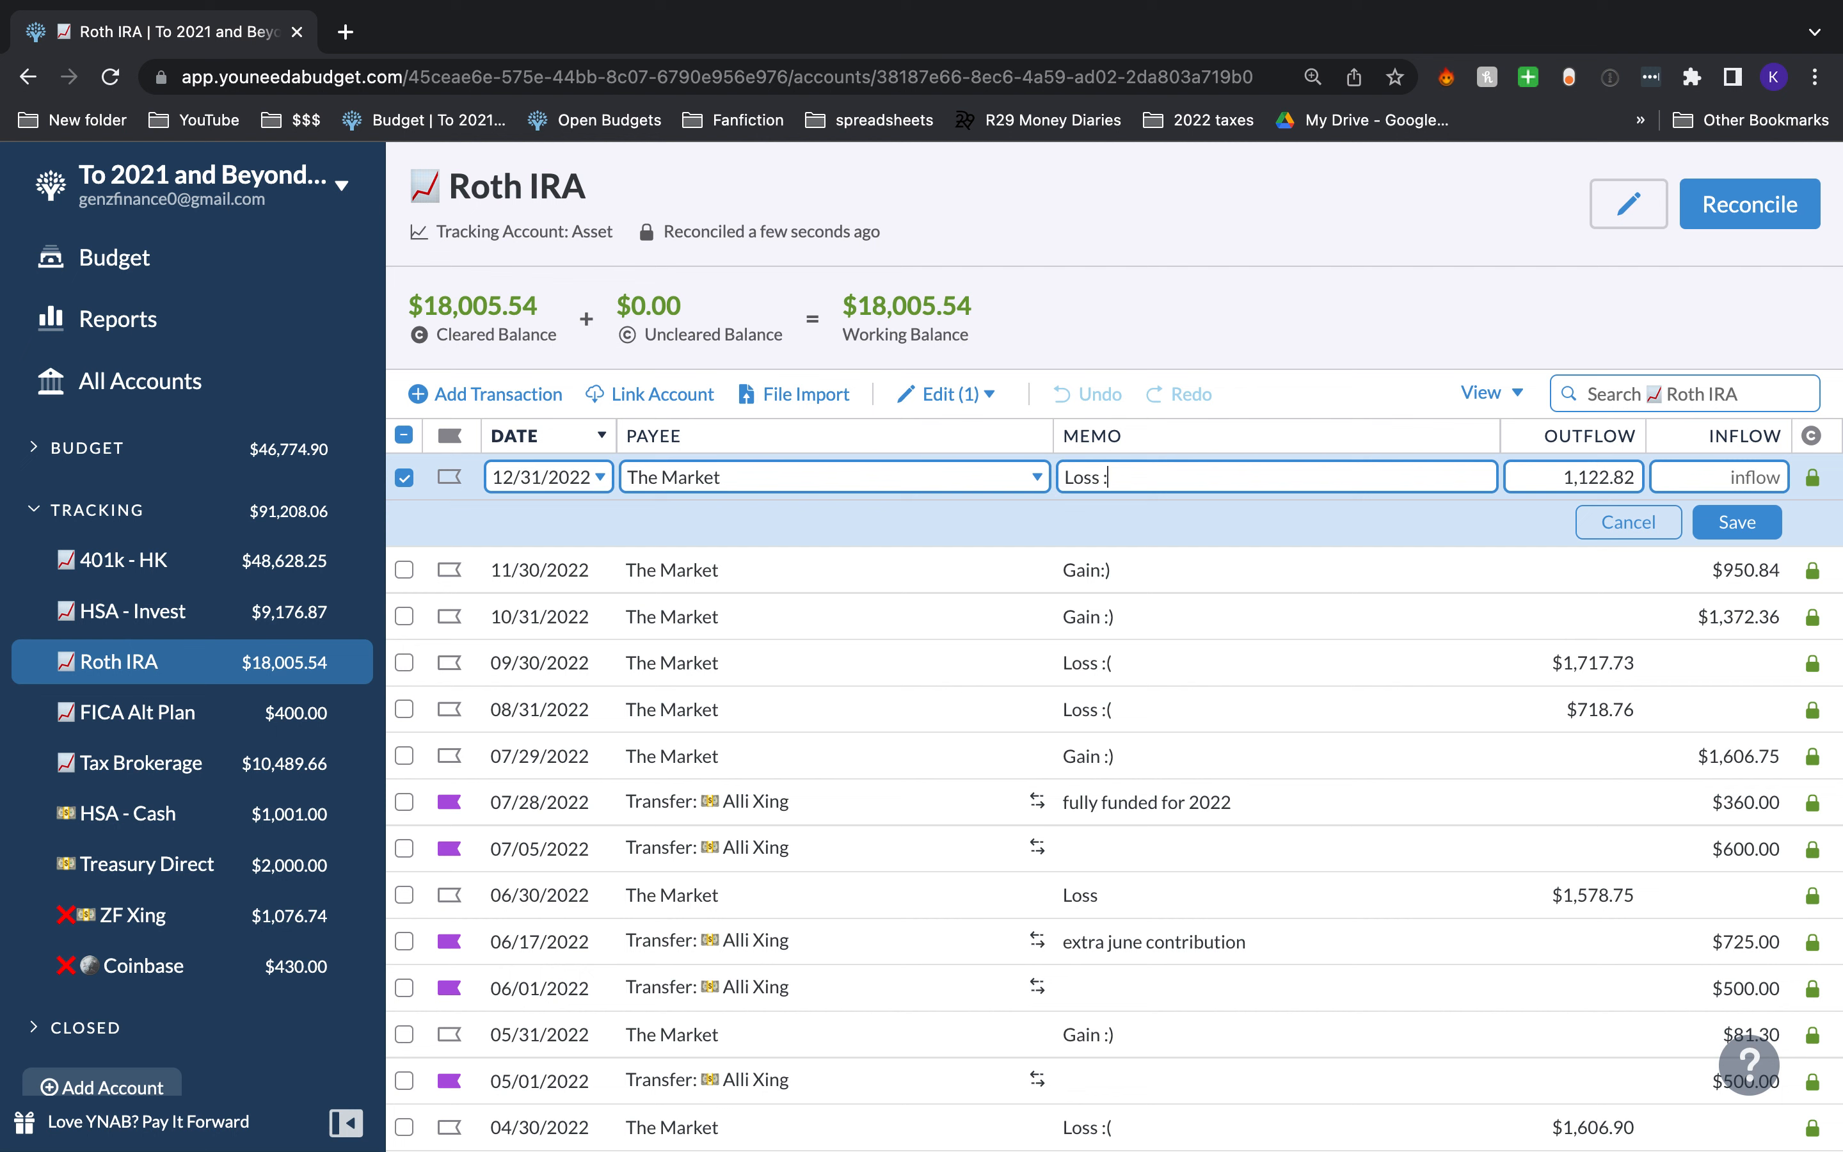
{"action": "left_click", "coordinate": [1750, 524]}
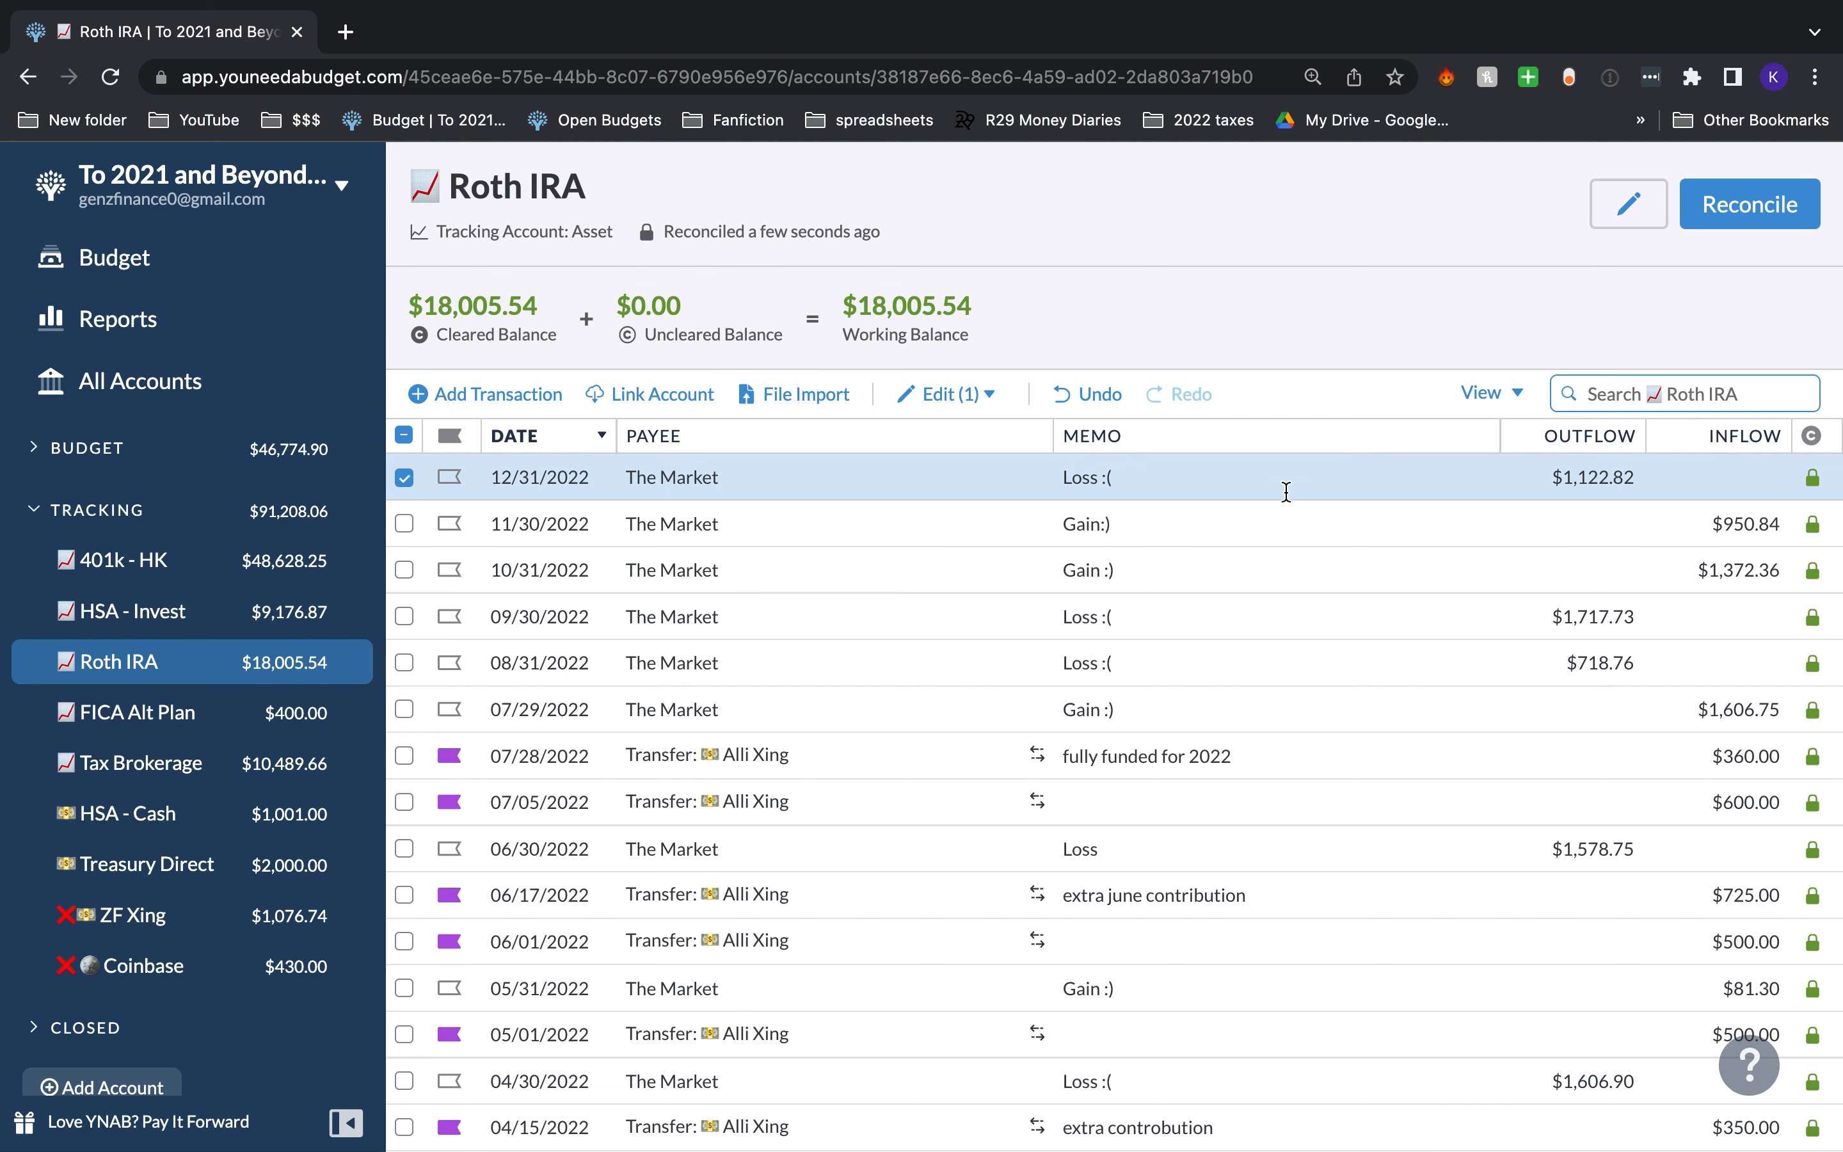
Step: Clear the 12/29/2022 transfer in Tax Brokerage and reconcile the account to a current balance of 10047.25 by creating a balance adjustment
{"action": "left_click", "coordinate": [286, 770]}
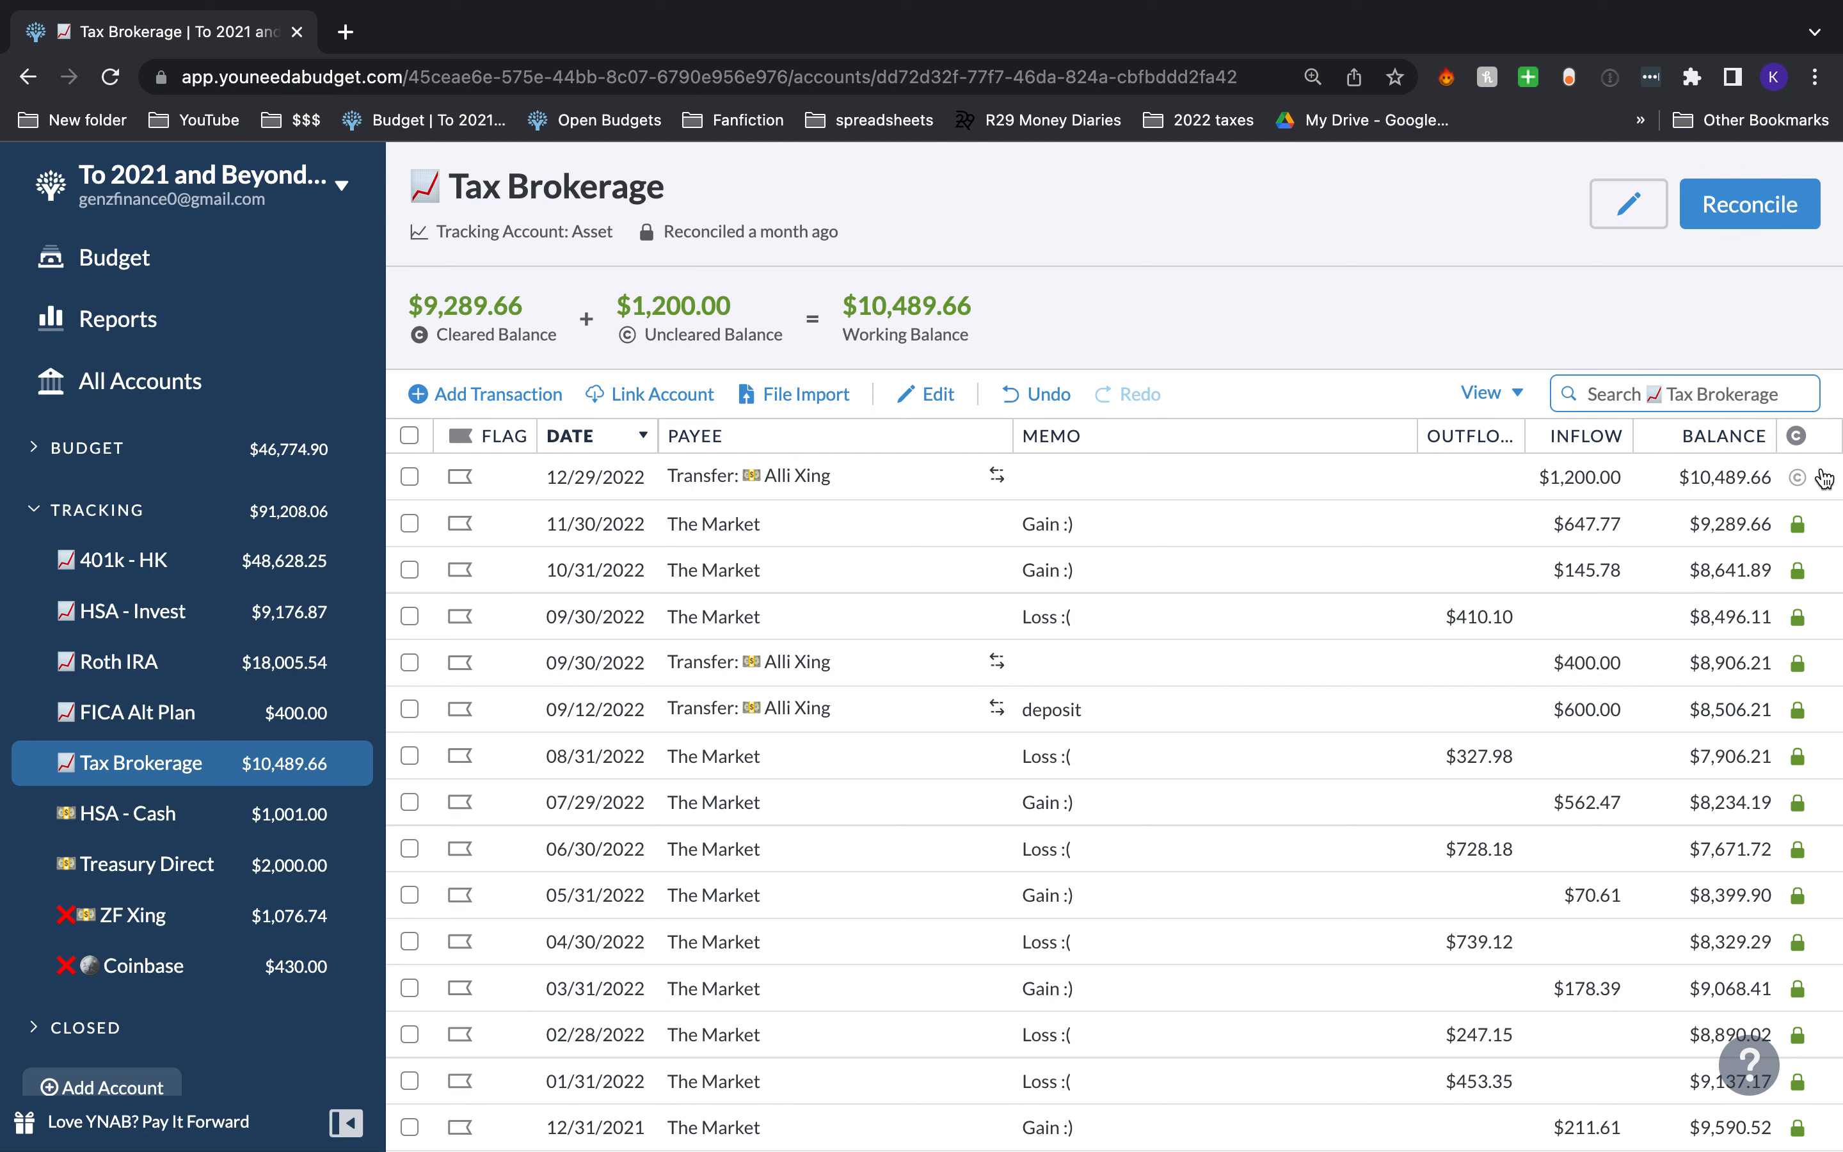
{"action": "left_click", "coordinate": [1798, 477]}
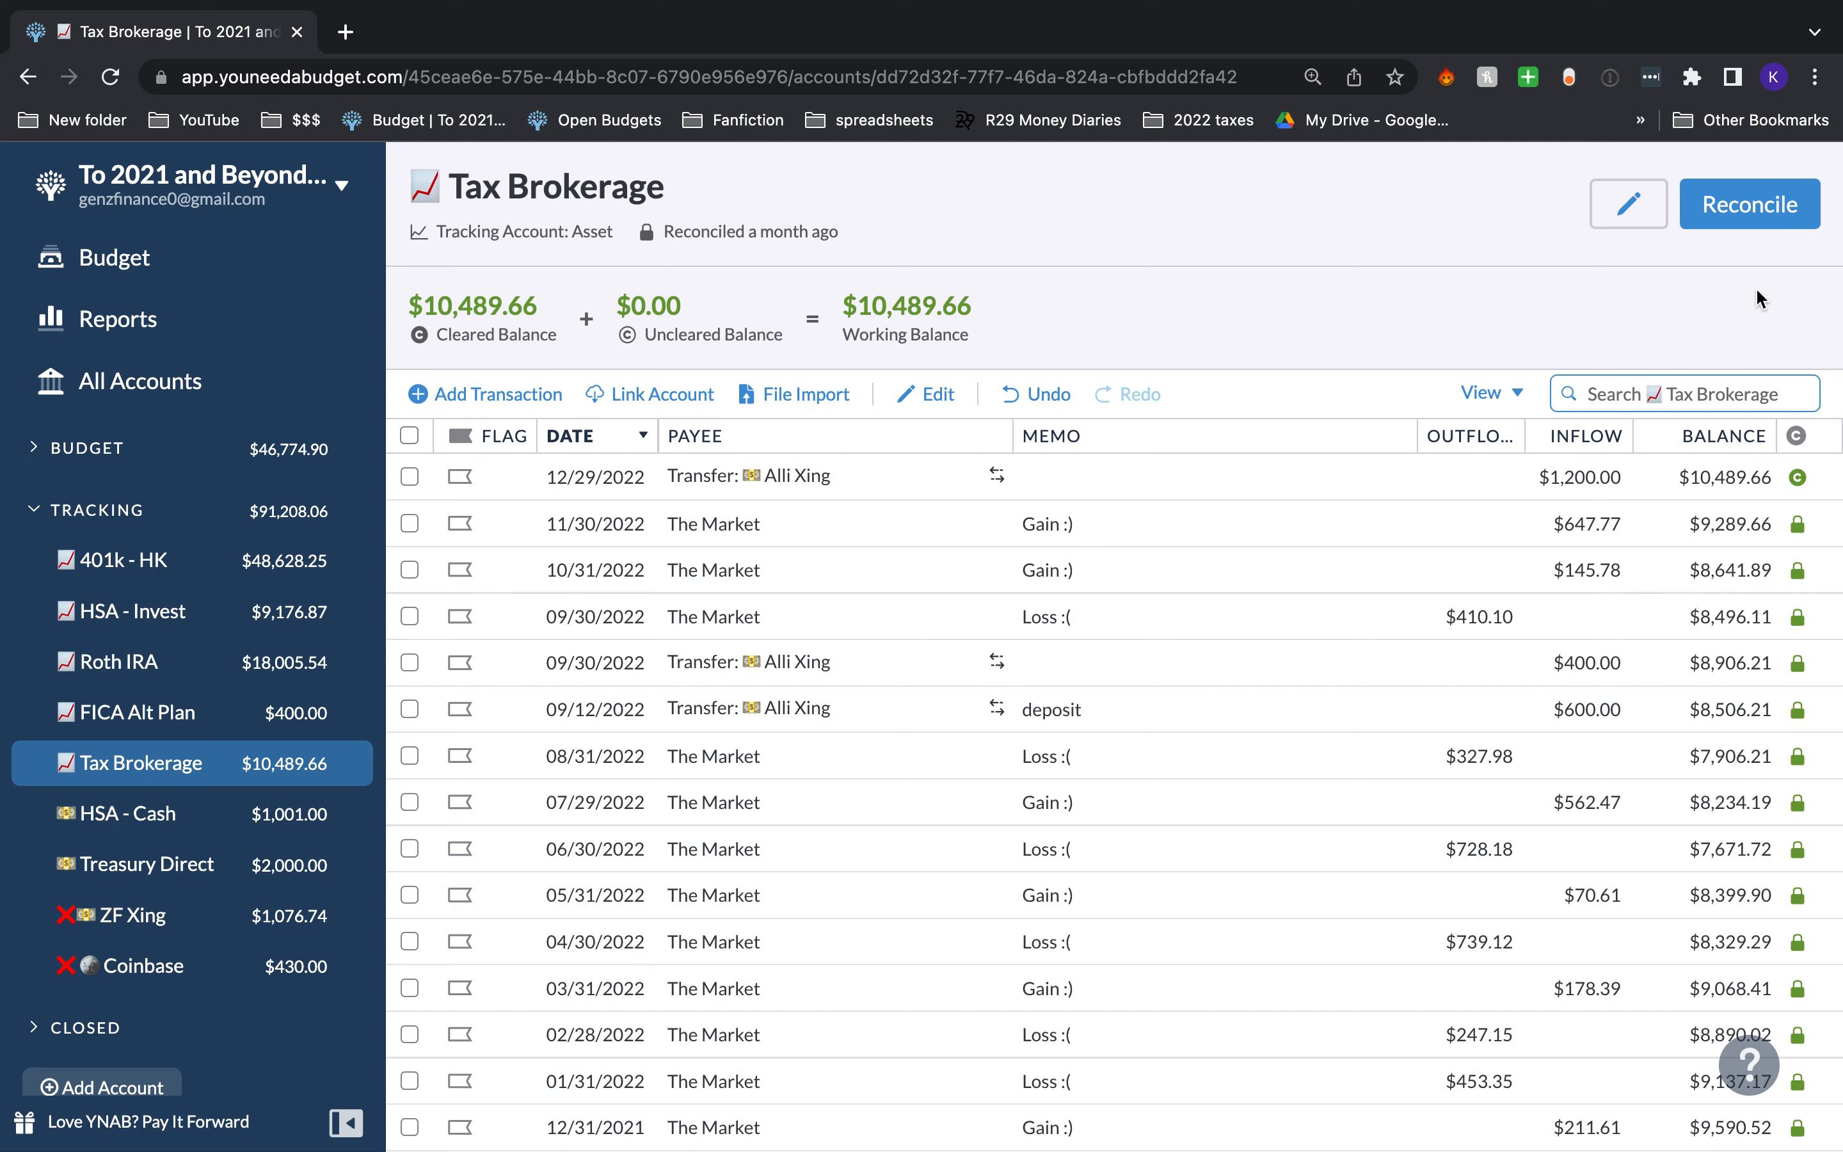
{"action": "left_click", "coordinate": [1754, 213]}
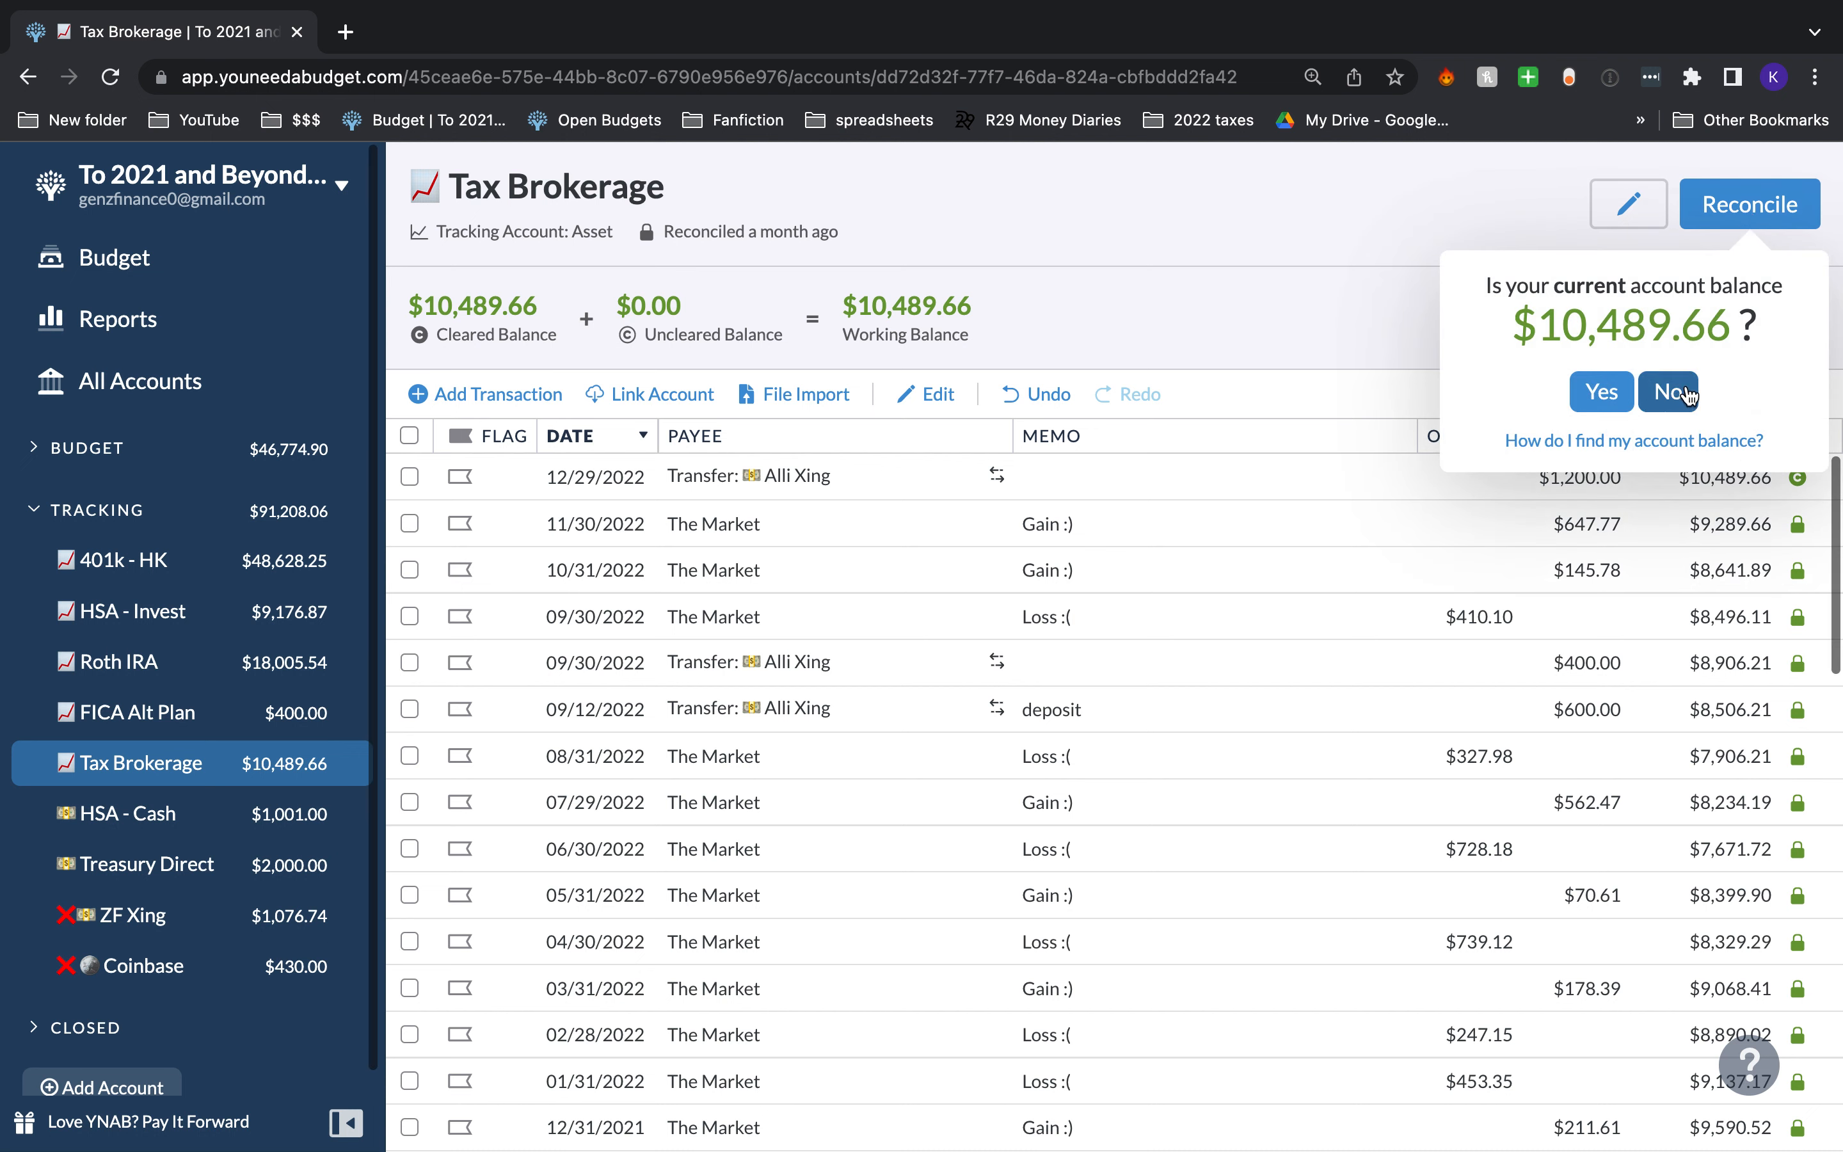
{"action": "left_click", "coordinate": [1666, 387]}
{"action": "type", "text": "1"}
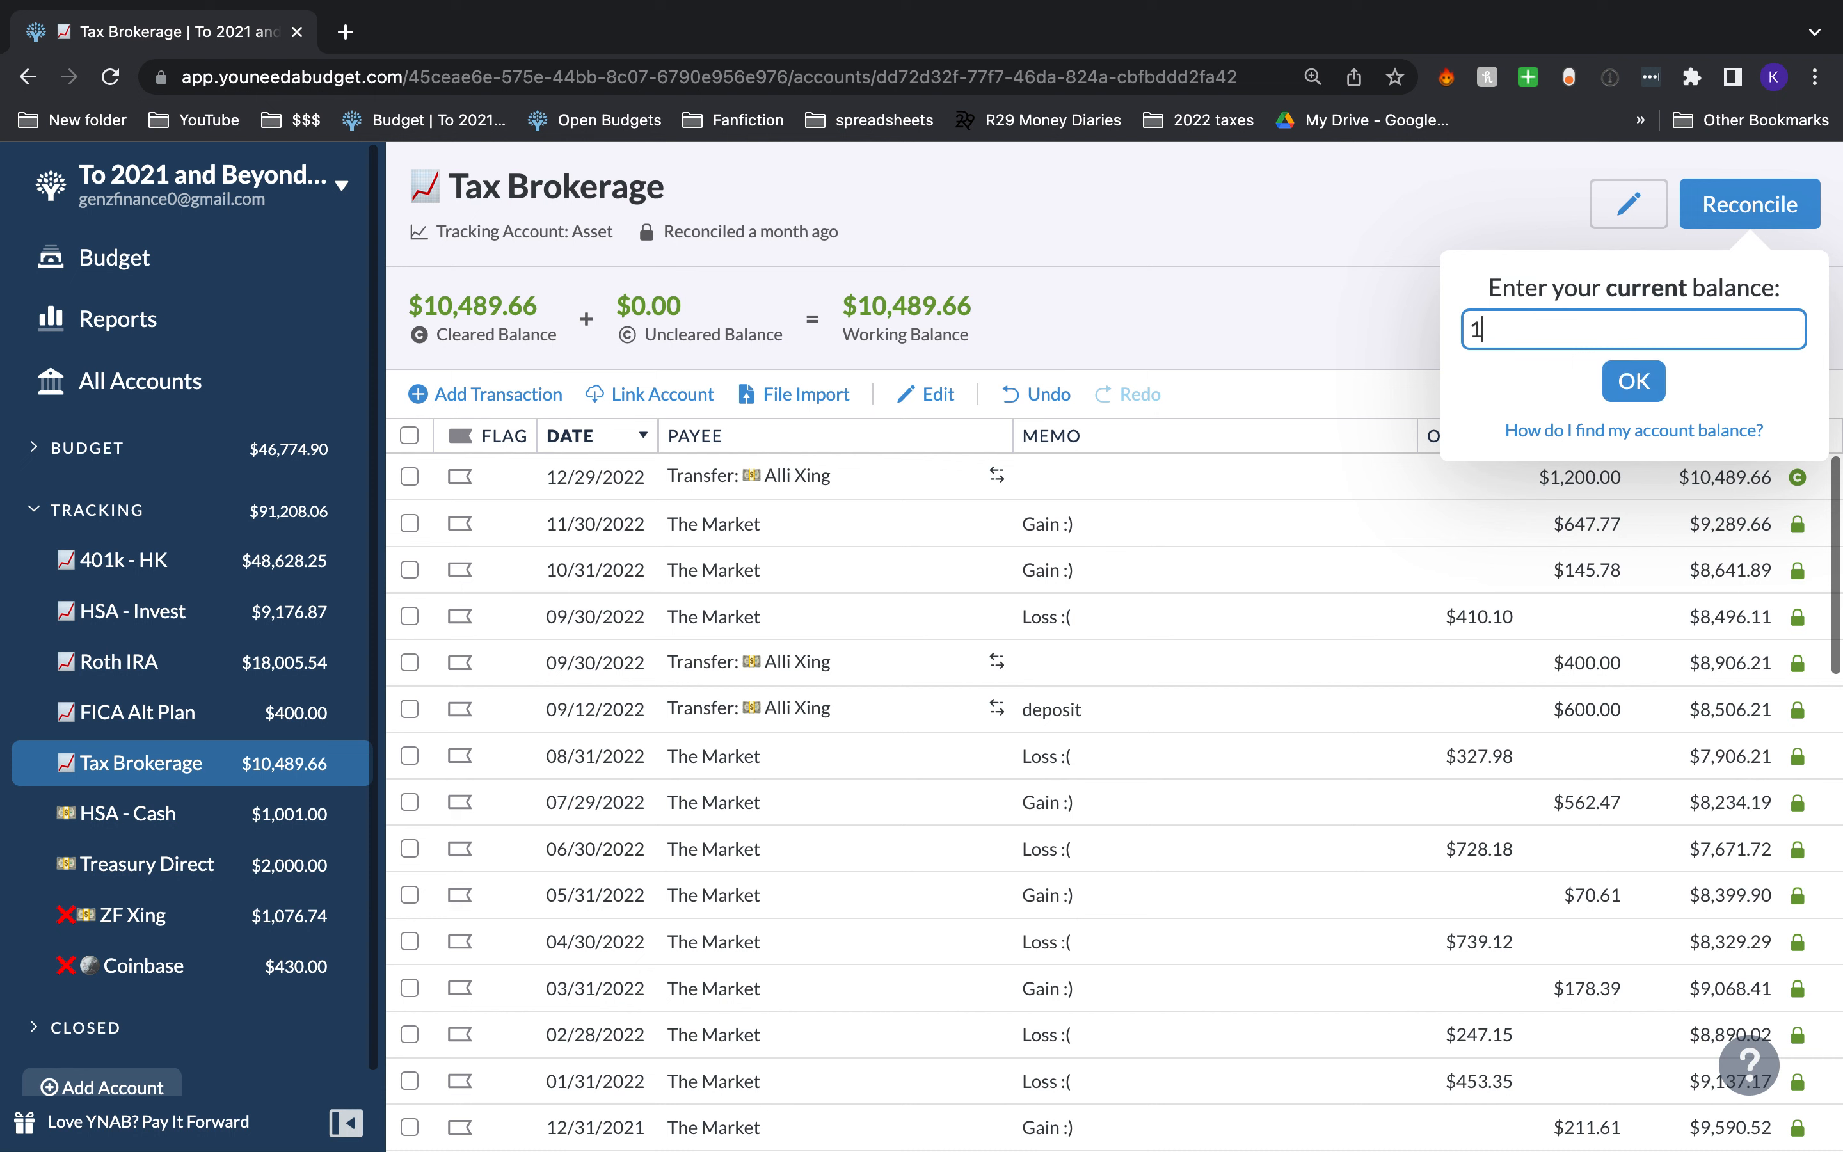
{"action": "type", "text": "0047.25"}
{"action": "left_click", "coordinate": [1632, 381]}
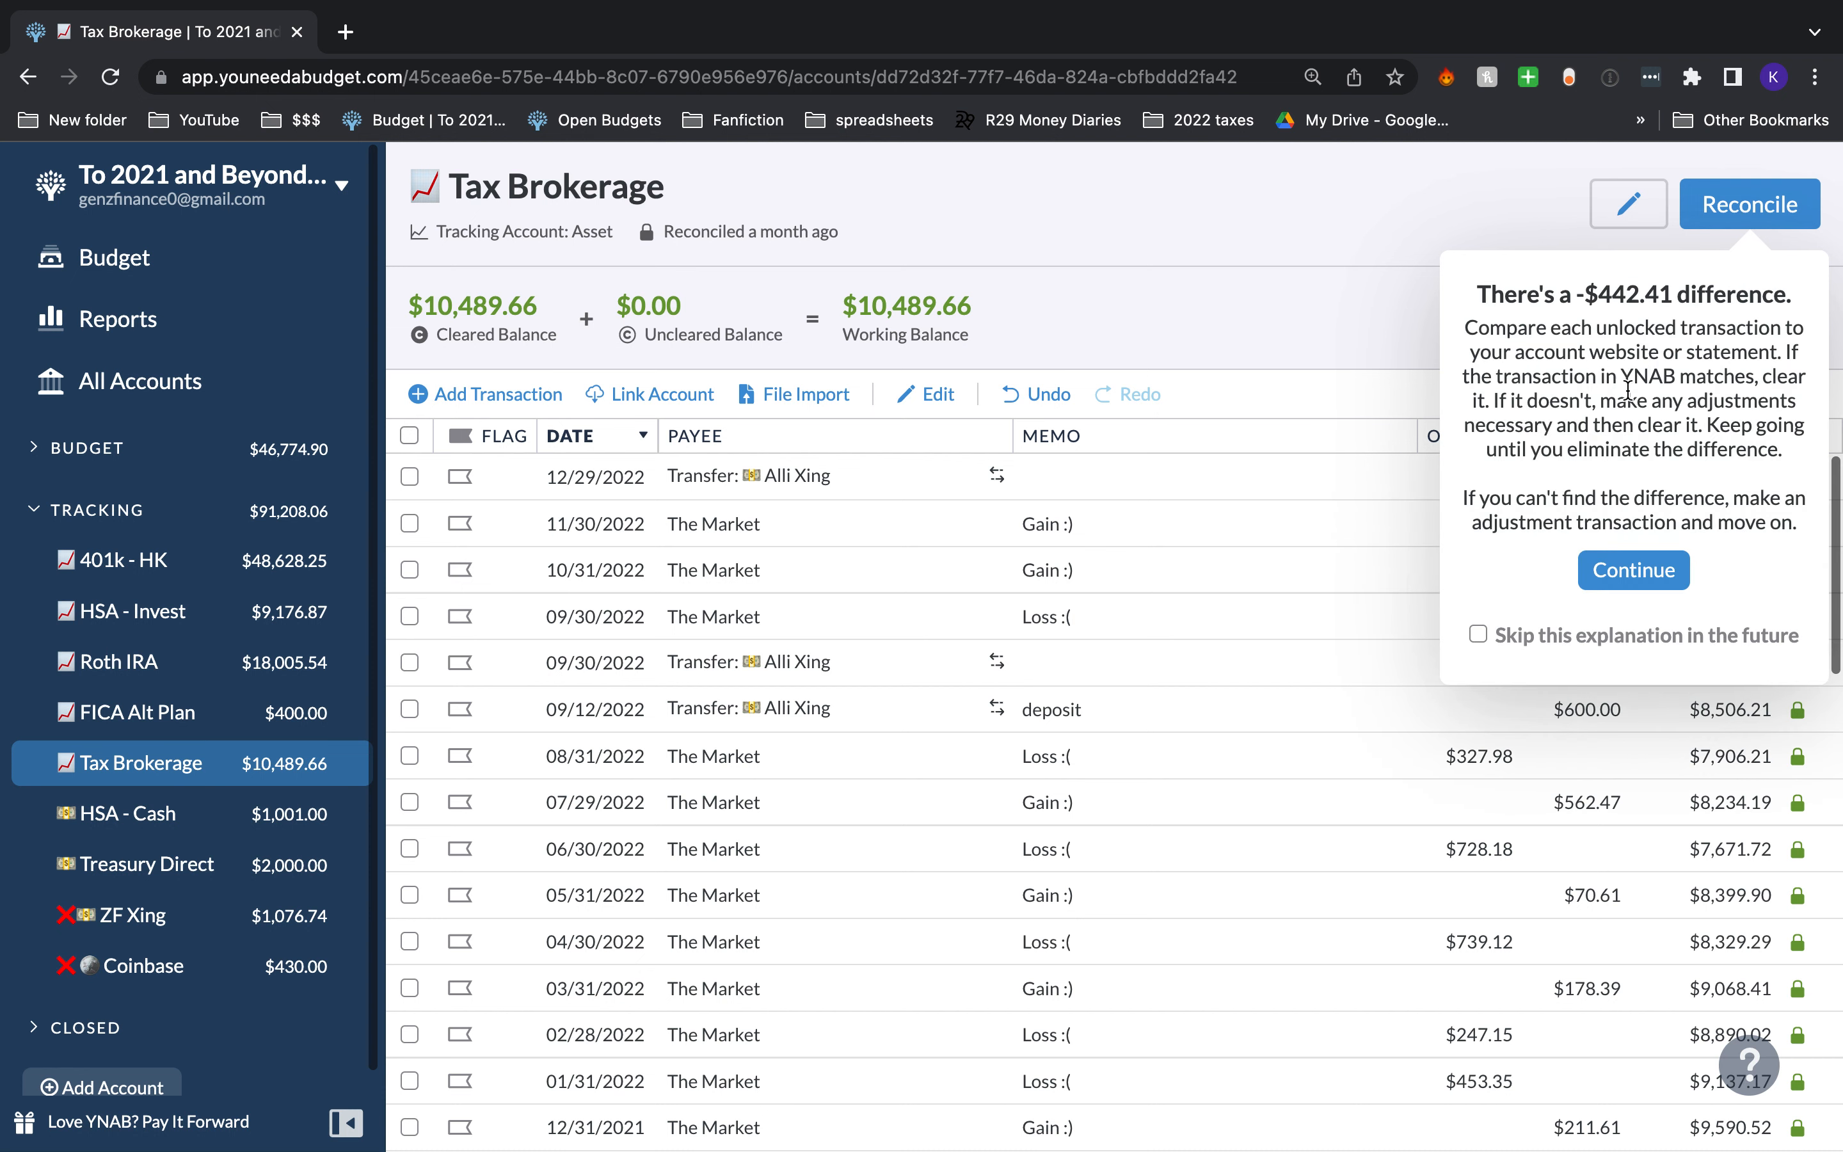
{"action": "left_click", "coordinate": [1638, 569]}
{"action": "left_click", "coordinate": [1752, 449]}
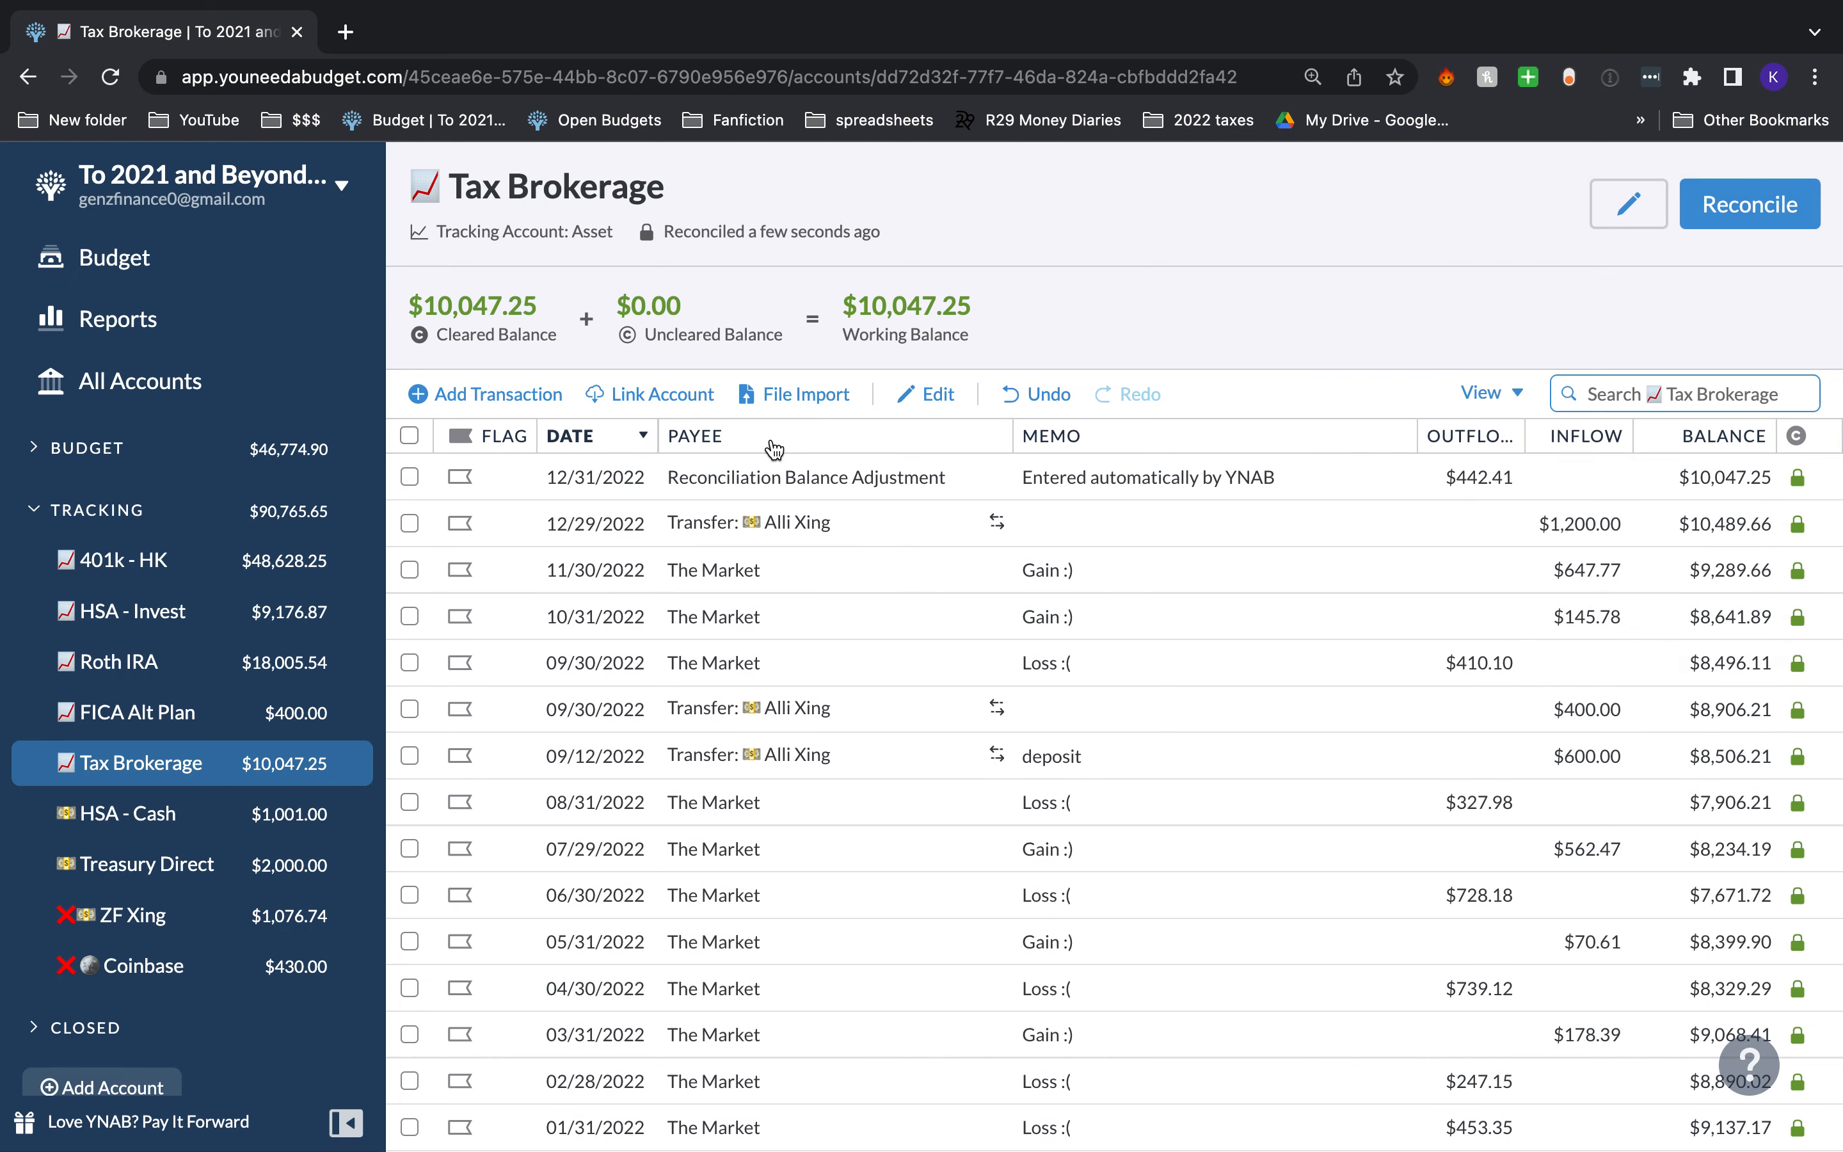
Step: Change the 12/31/2022 adjustment in Tax Brokerage to payee The Market with memo "Loss :(" and save it
{"action": "left_click", "coordinate": [761, 479]}
{"action": "left_click", "coordinate": [761, 479]}
{"action": "type", "text": "The"}
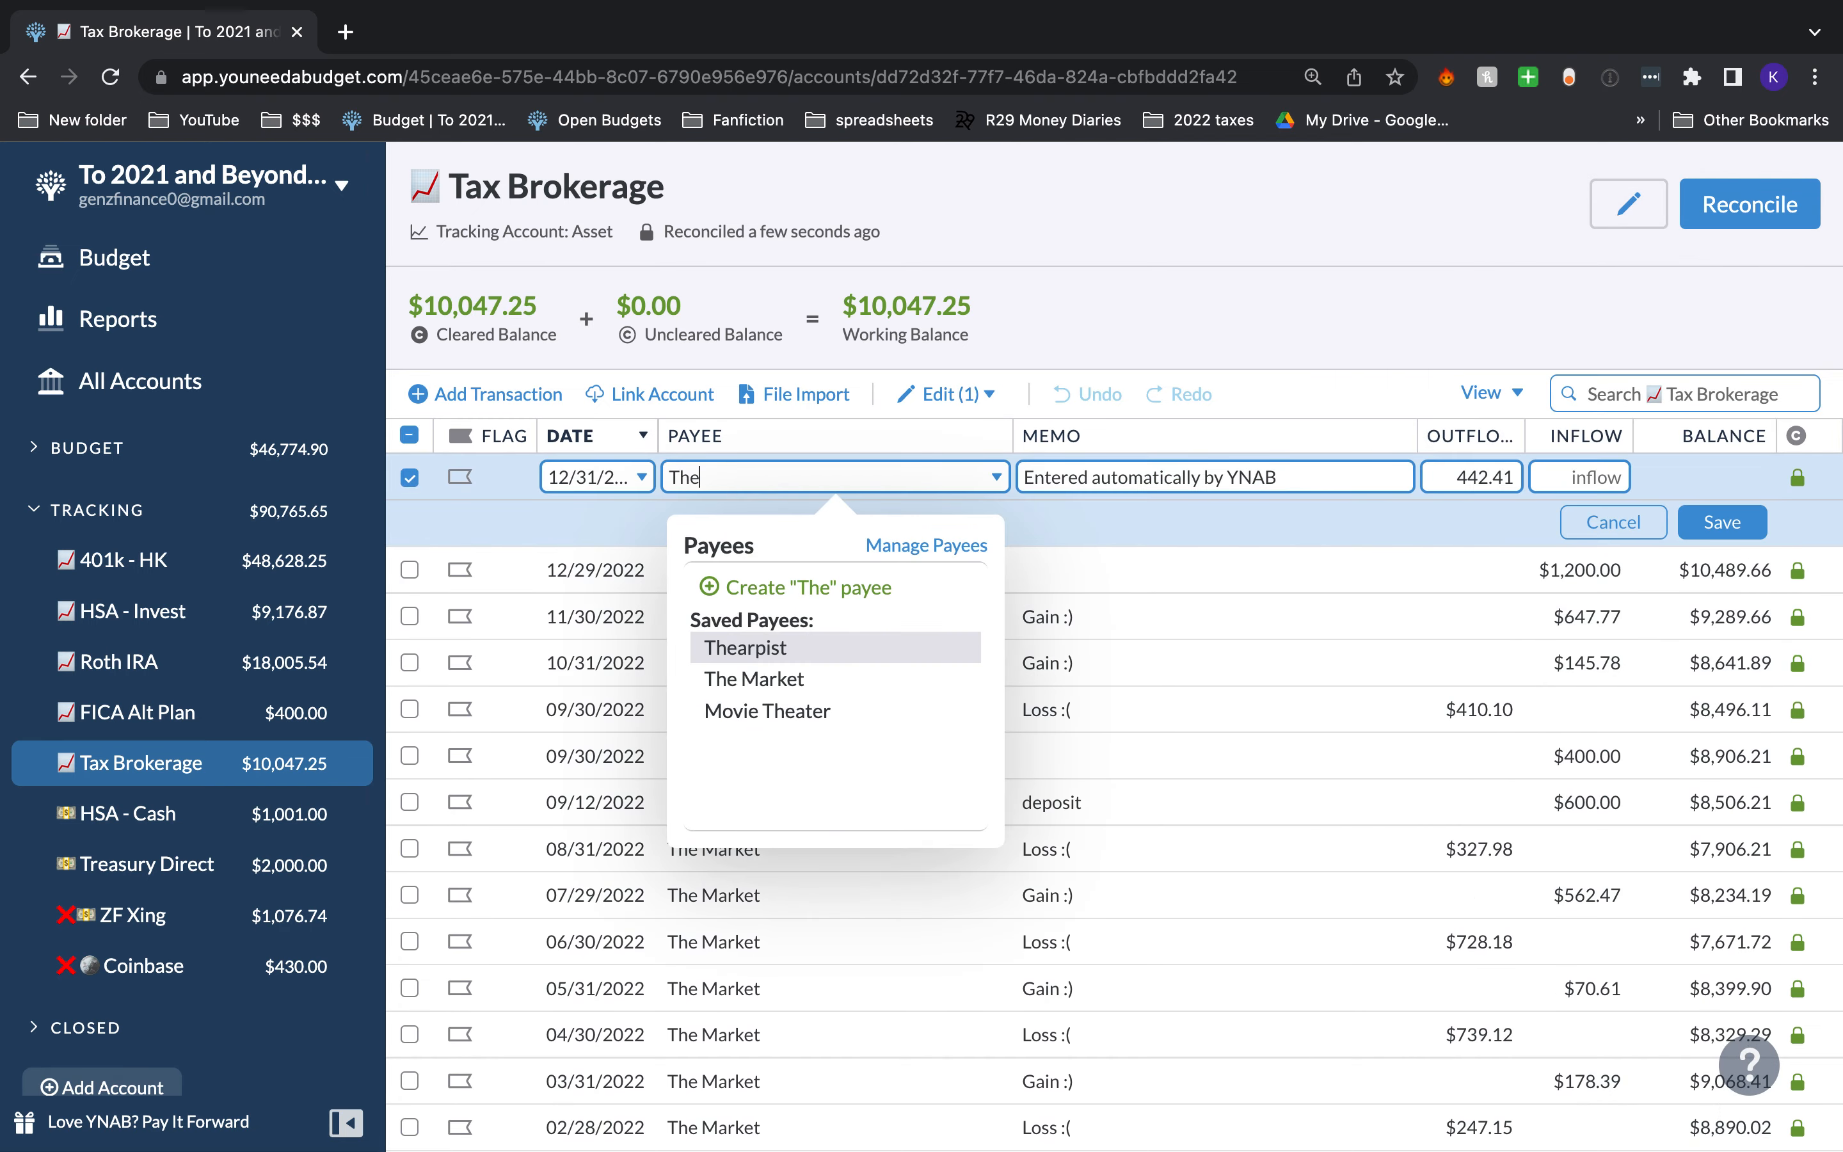
{"action": "key", "text": "Down"}
{"action": "key", "text": "Tab"}
{"action": "type", "text": "Loss"}
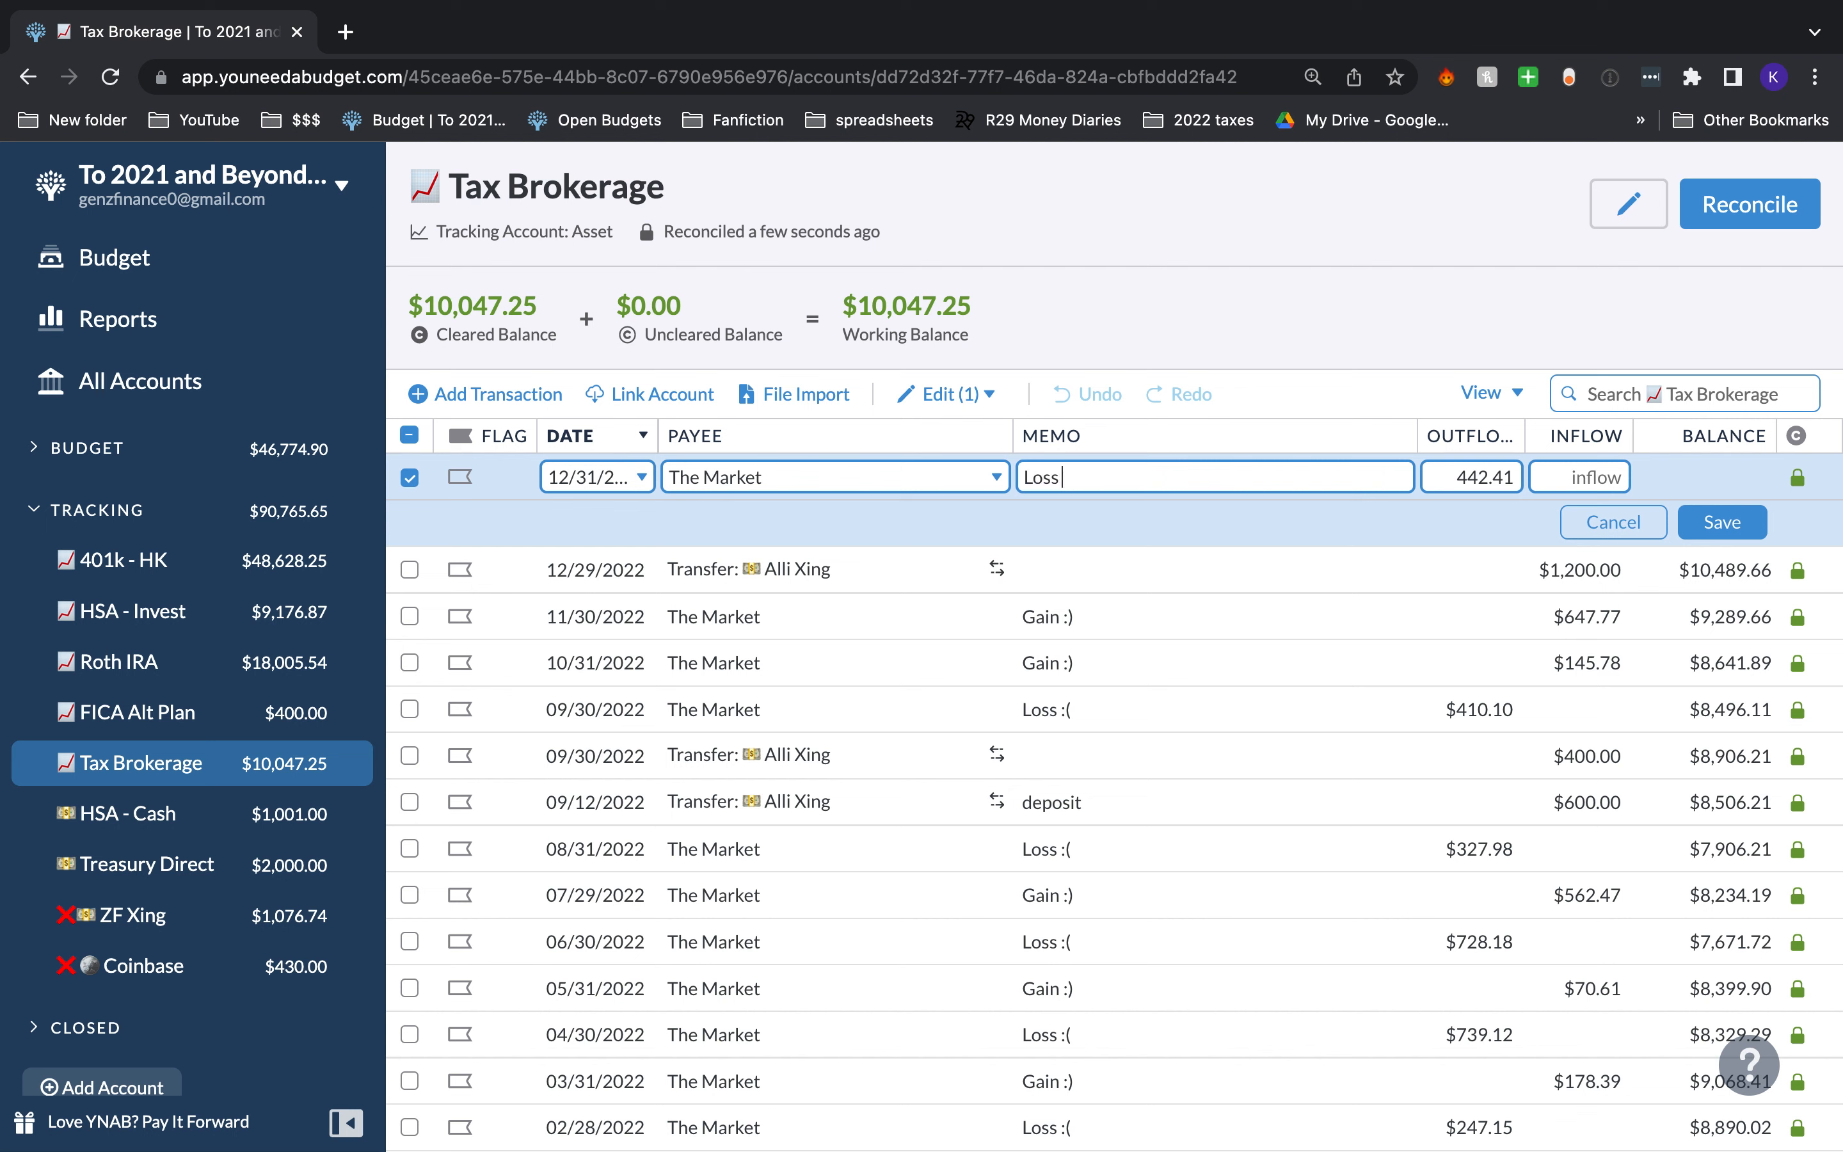
{"action": "left_click", "coordinate": [1723, 523]}
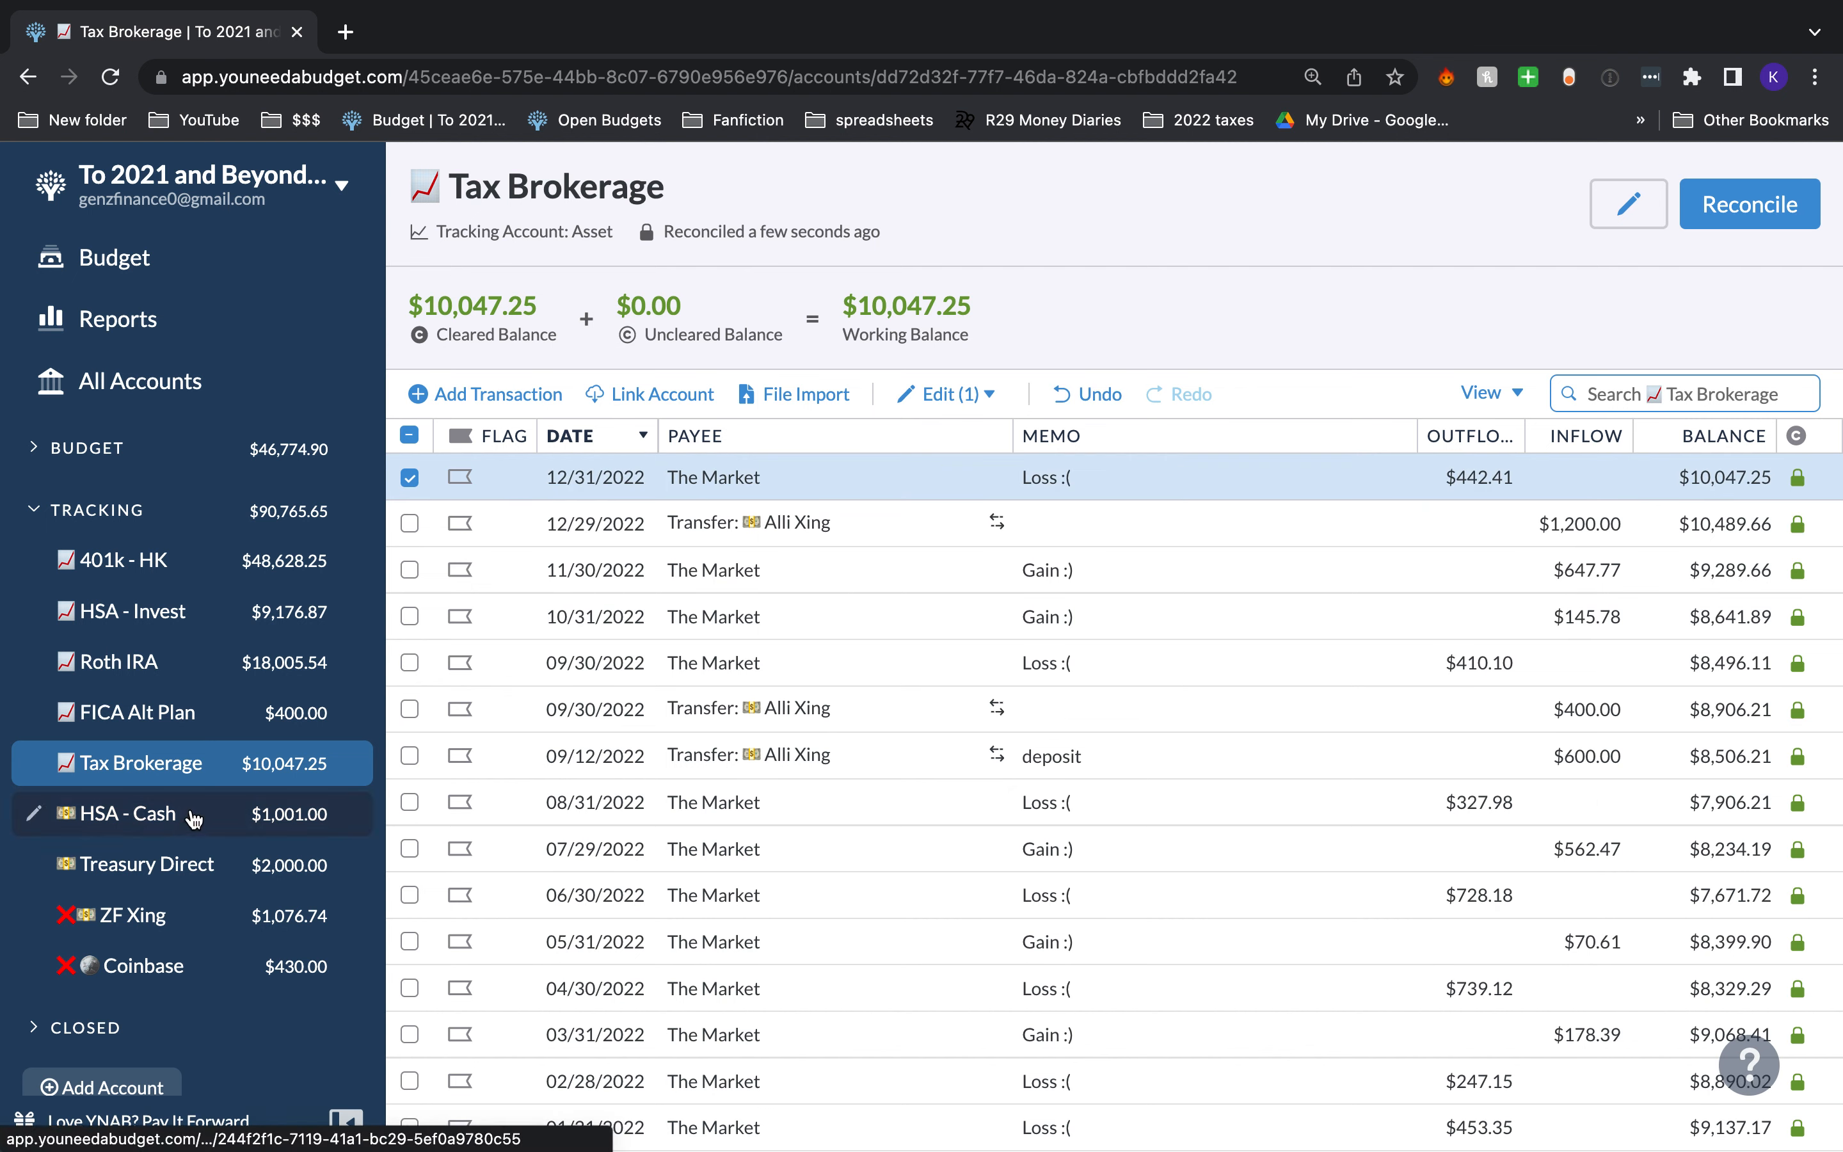
Step: Open the ZF Xing tracking account and widen its Date column enough to show the full dates
{"action": "left_click", "coordinate": [196, 936]}
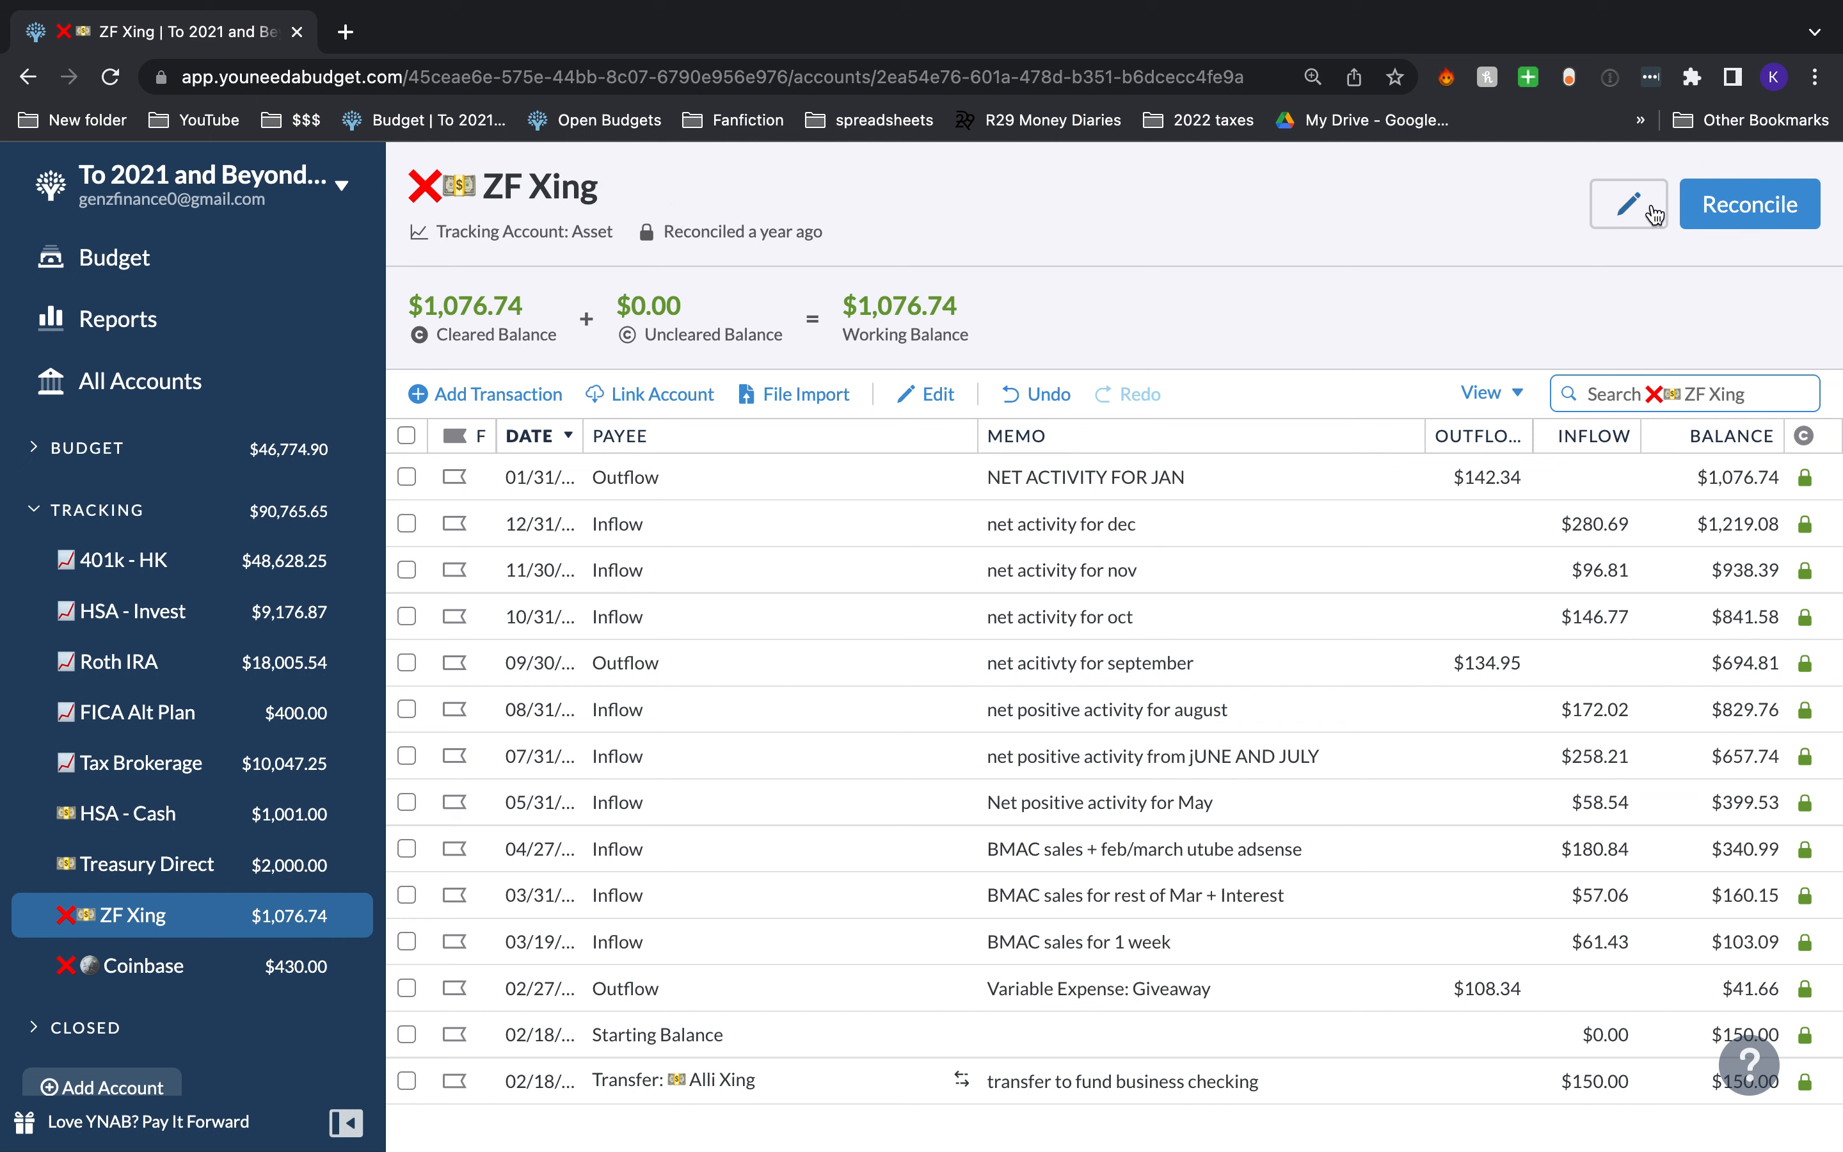
{"action": "left_click", "coordinate": [1727, 200]}
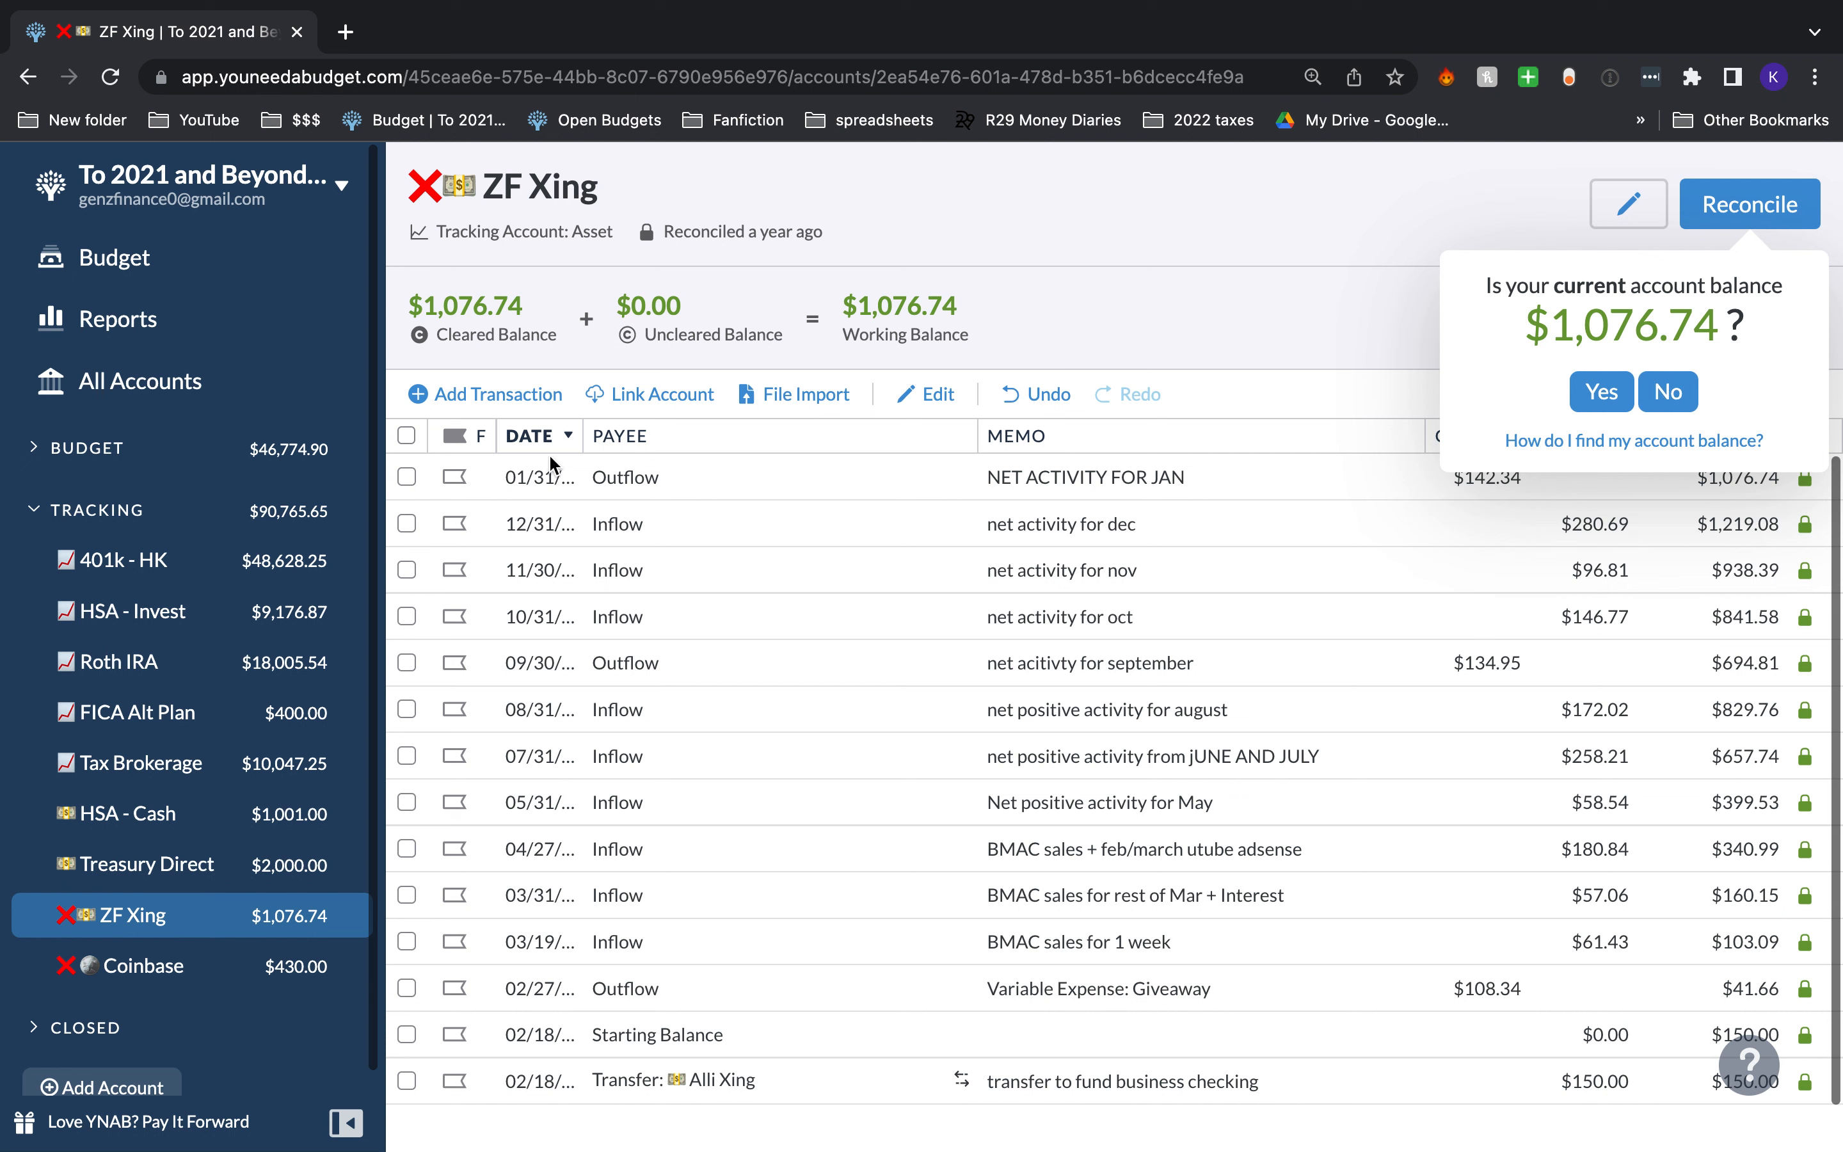
{"action": "left_click", "coordinate": [585, 439]}
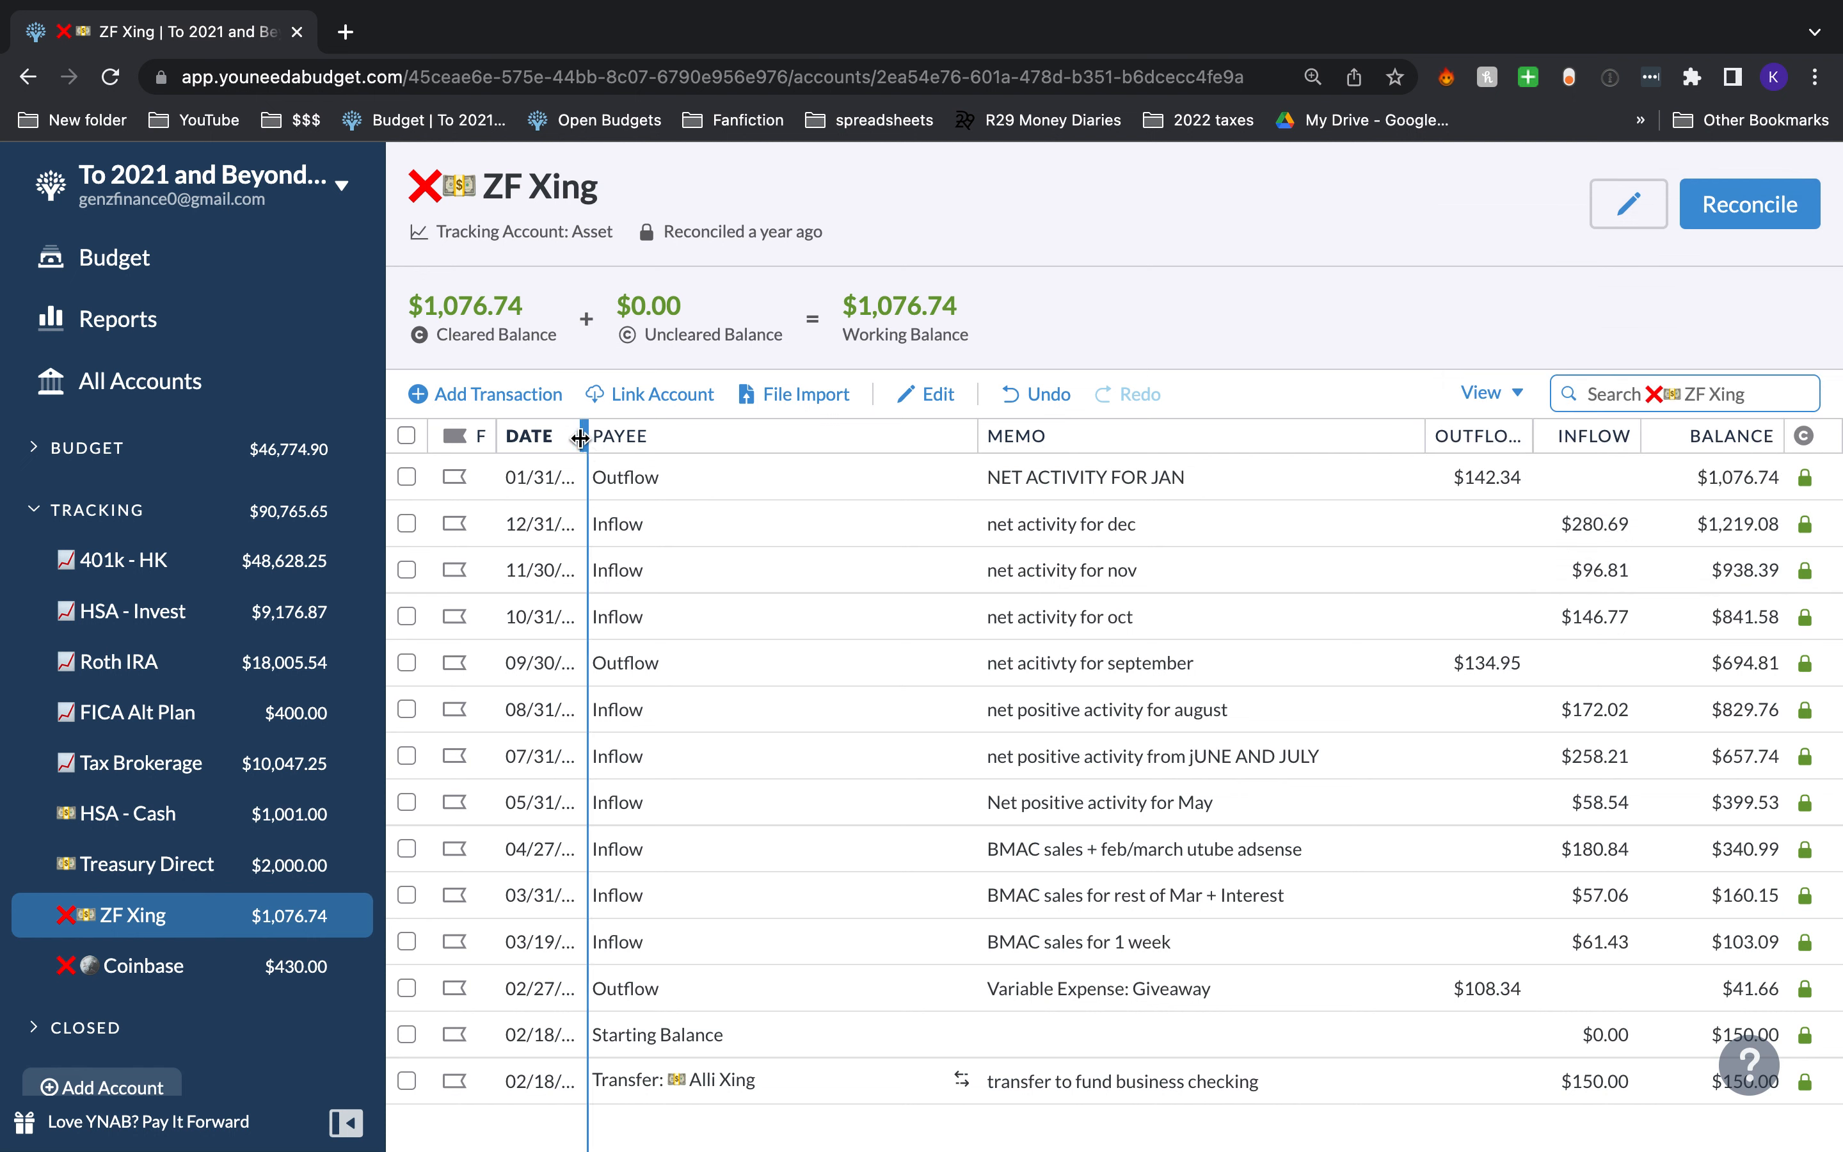
{"action": "left_click_drag", "start_coordinate": [584, 438], "coordinate": [648, 438]}
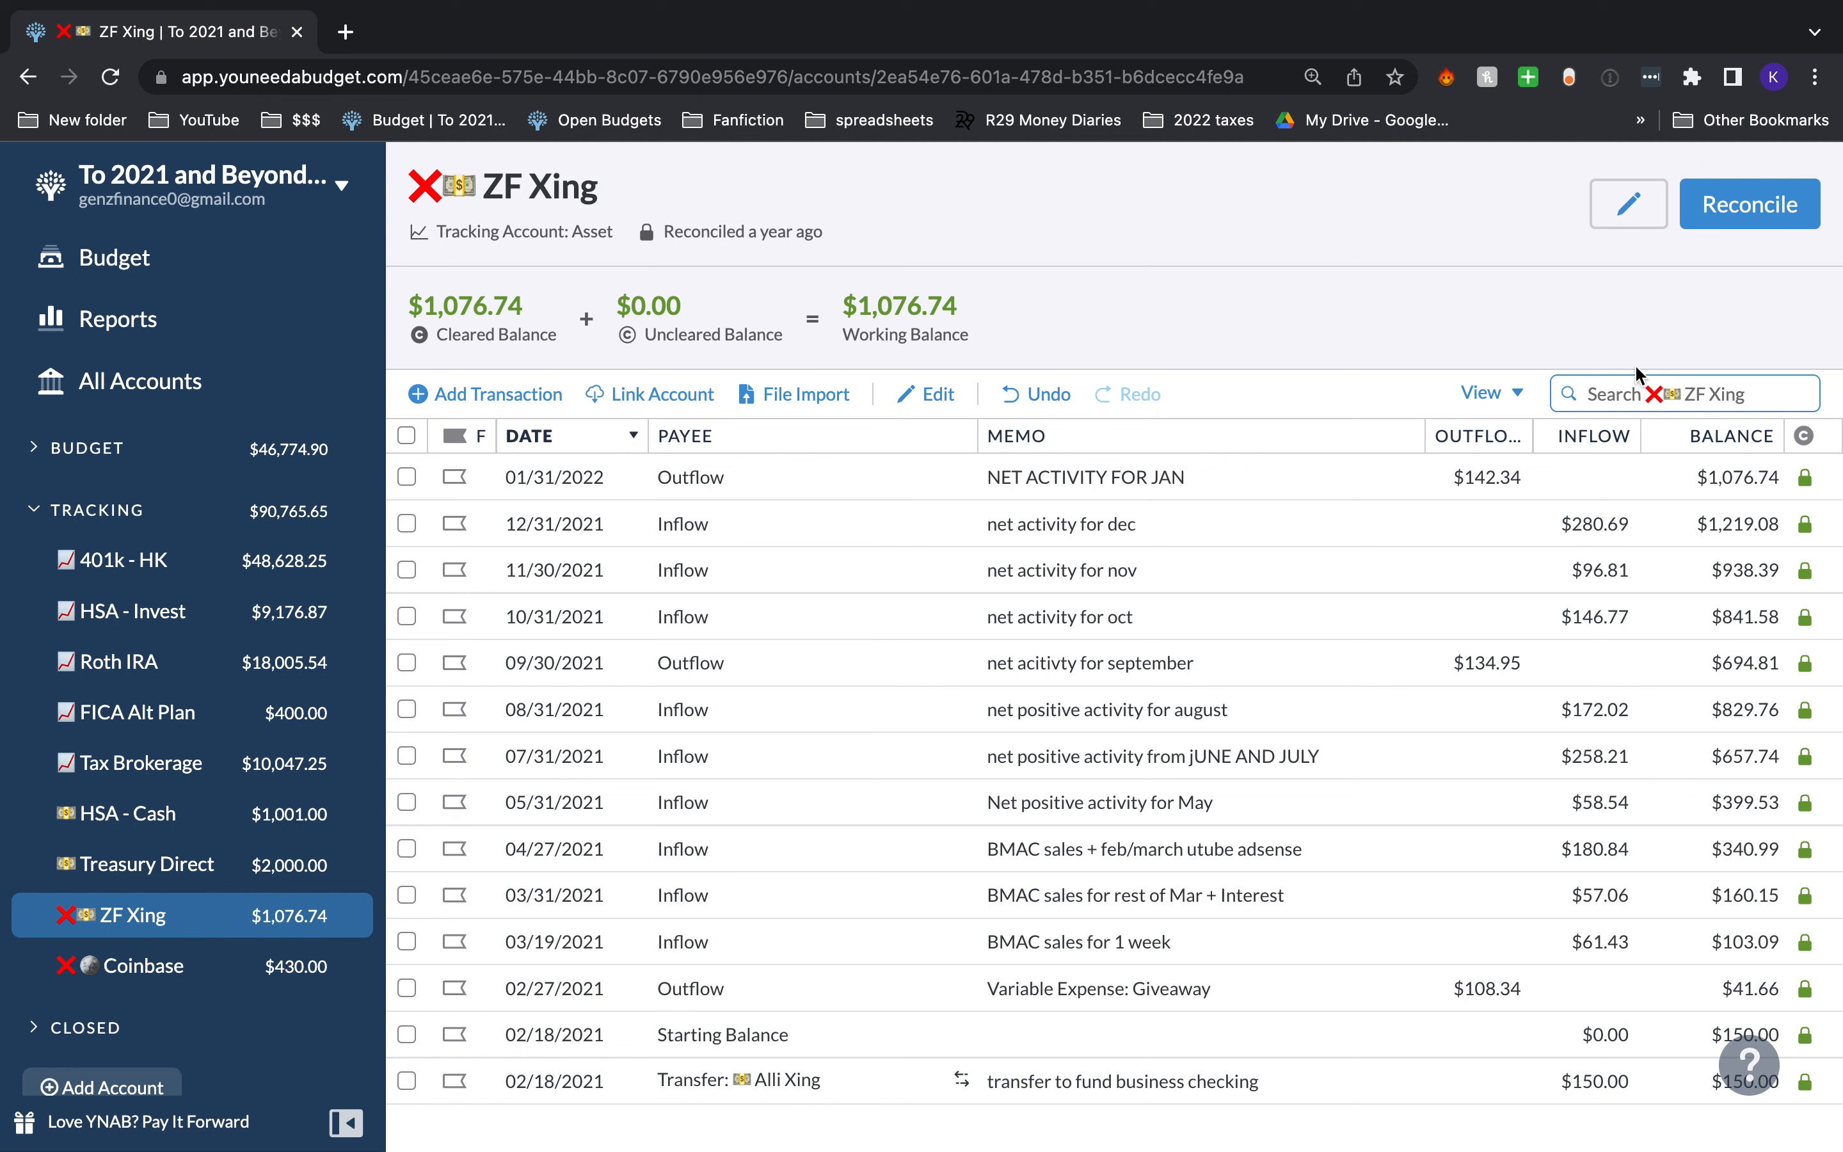
Step: Reconcile the ZF Xing tracking account to a current balance of 618.68 by creating a balance adjustment
{"action": "left_click", "coordinate": [1783, 221]}
{"action": "left_click", "coordinate": [1663, 395]}
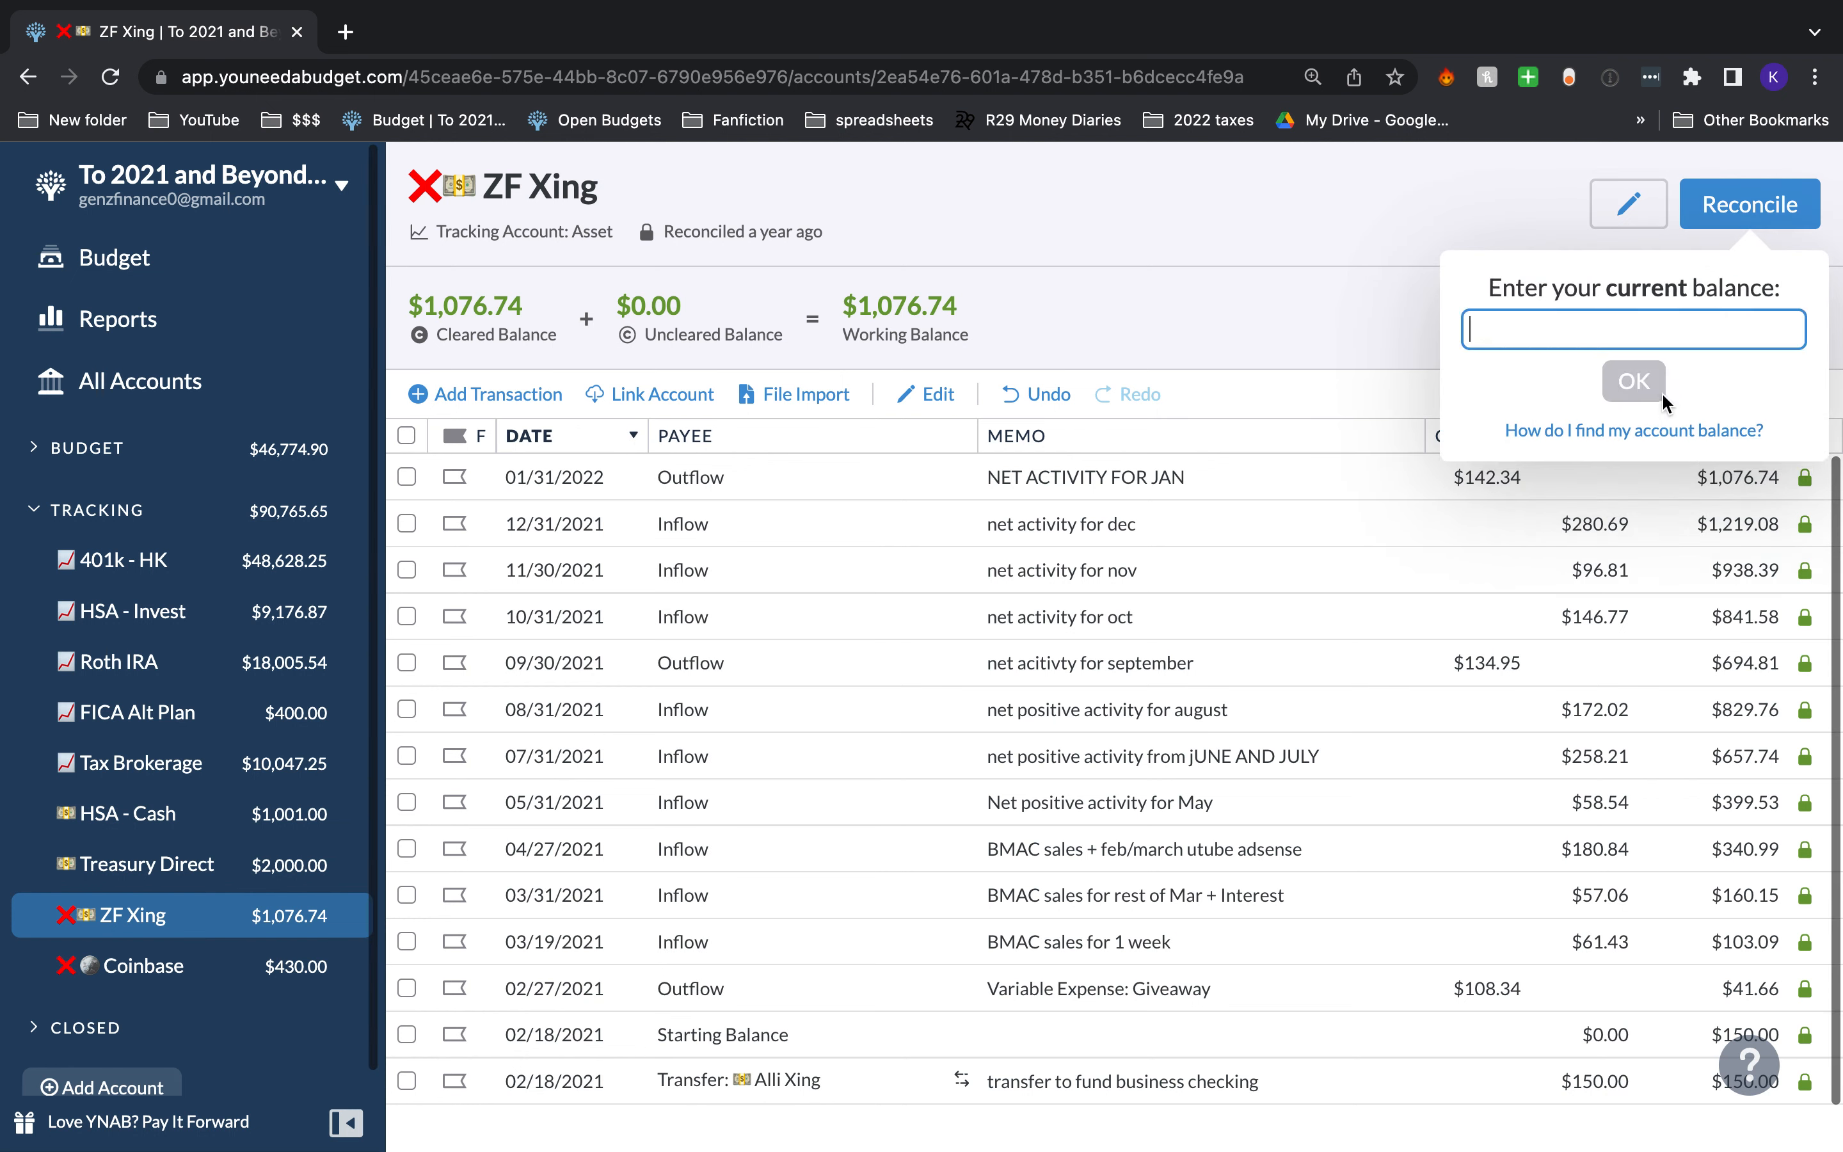
{"action": "type", "text": "6"}
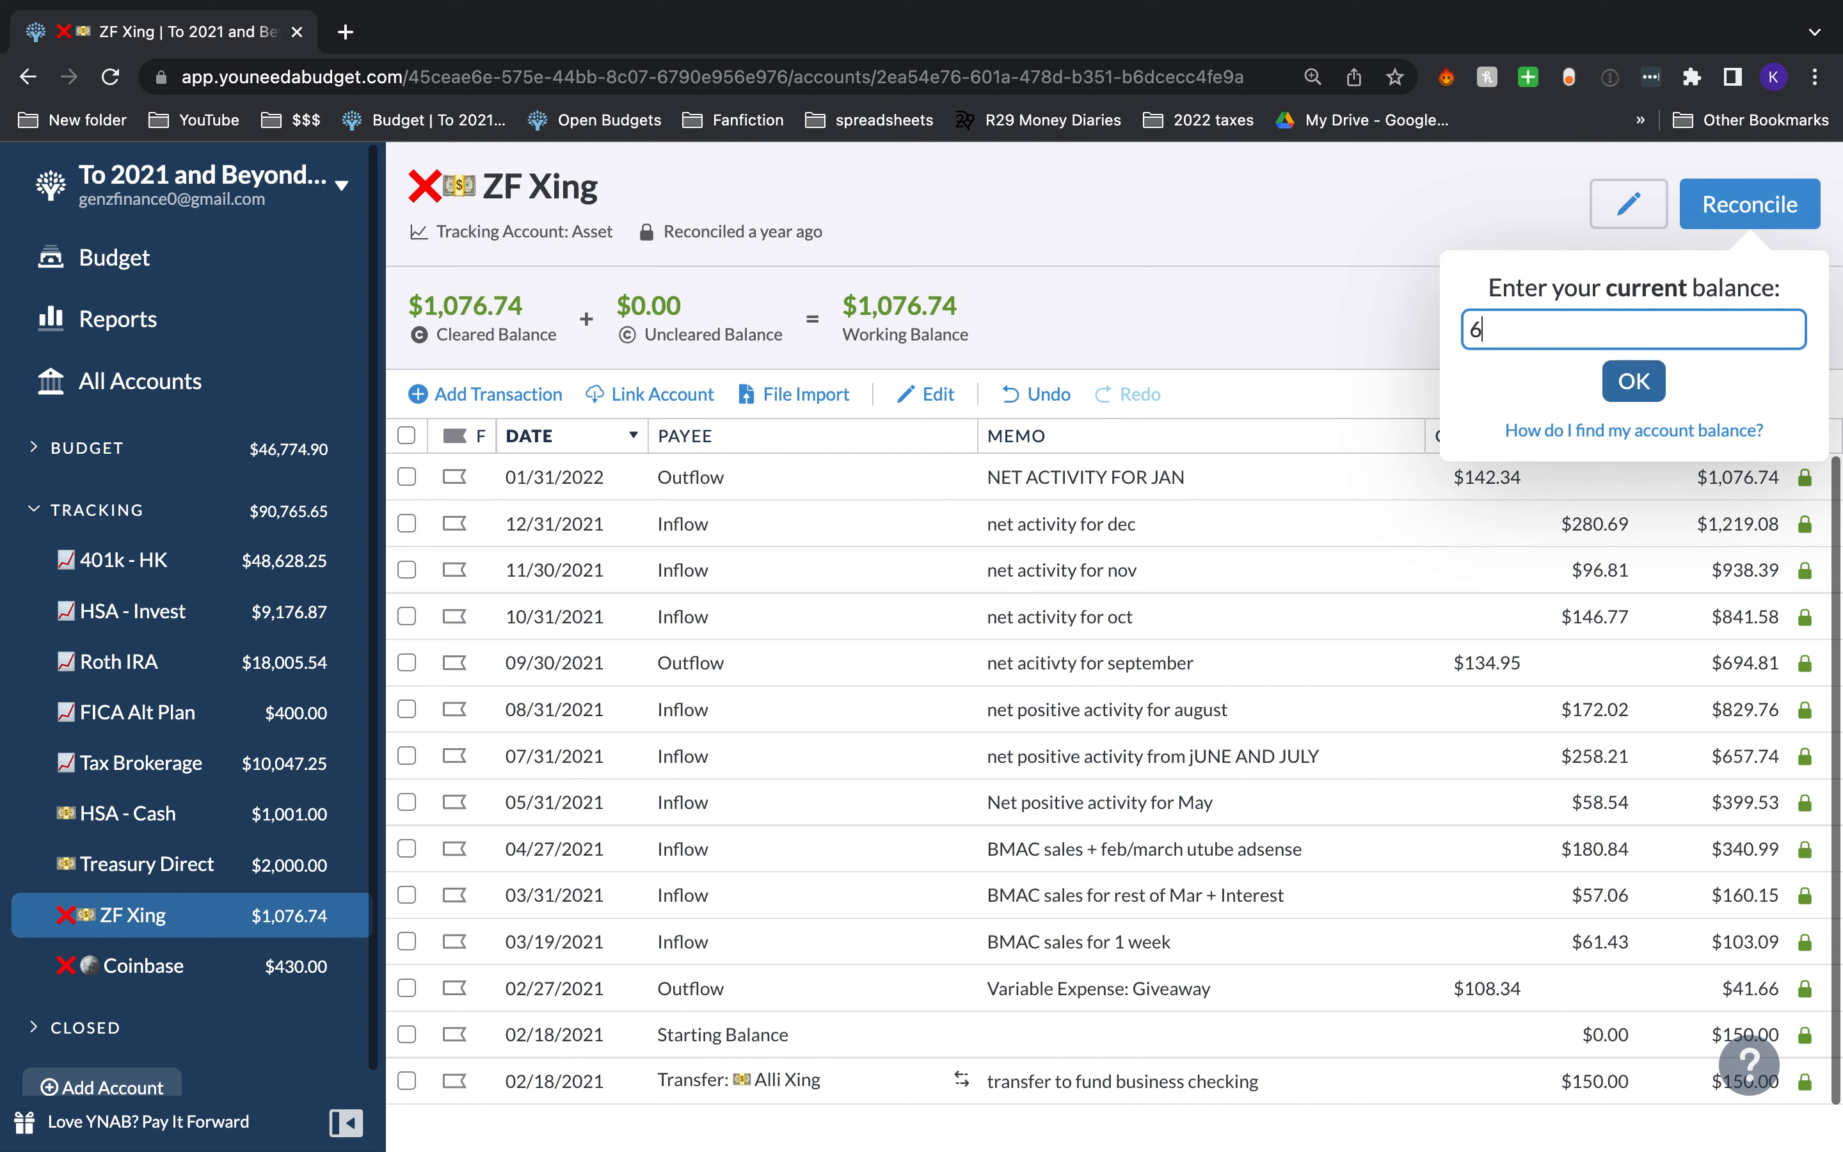
{"action": "type", "text": "18.68"}
{"action": "left_click", "coordinate": [1630, 383]}
{"action": "left_click", "coordinate": [1634, 569]}
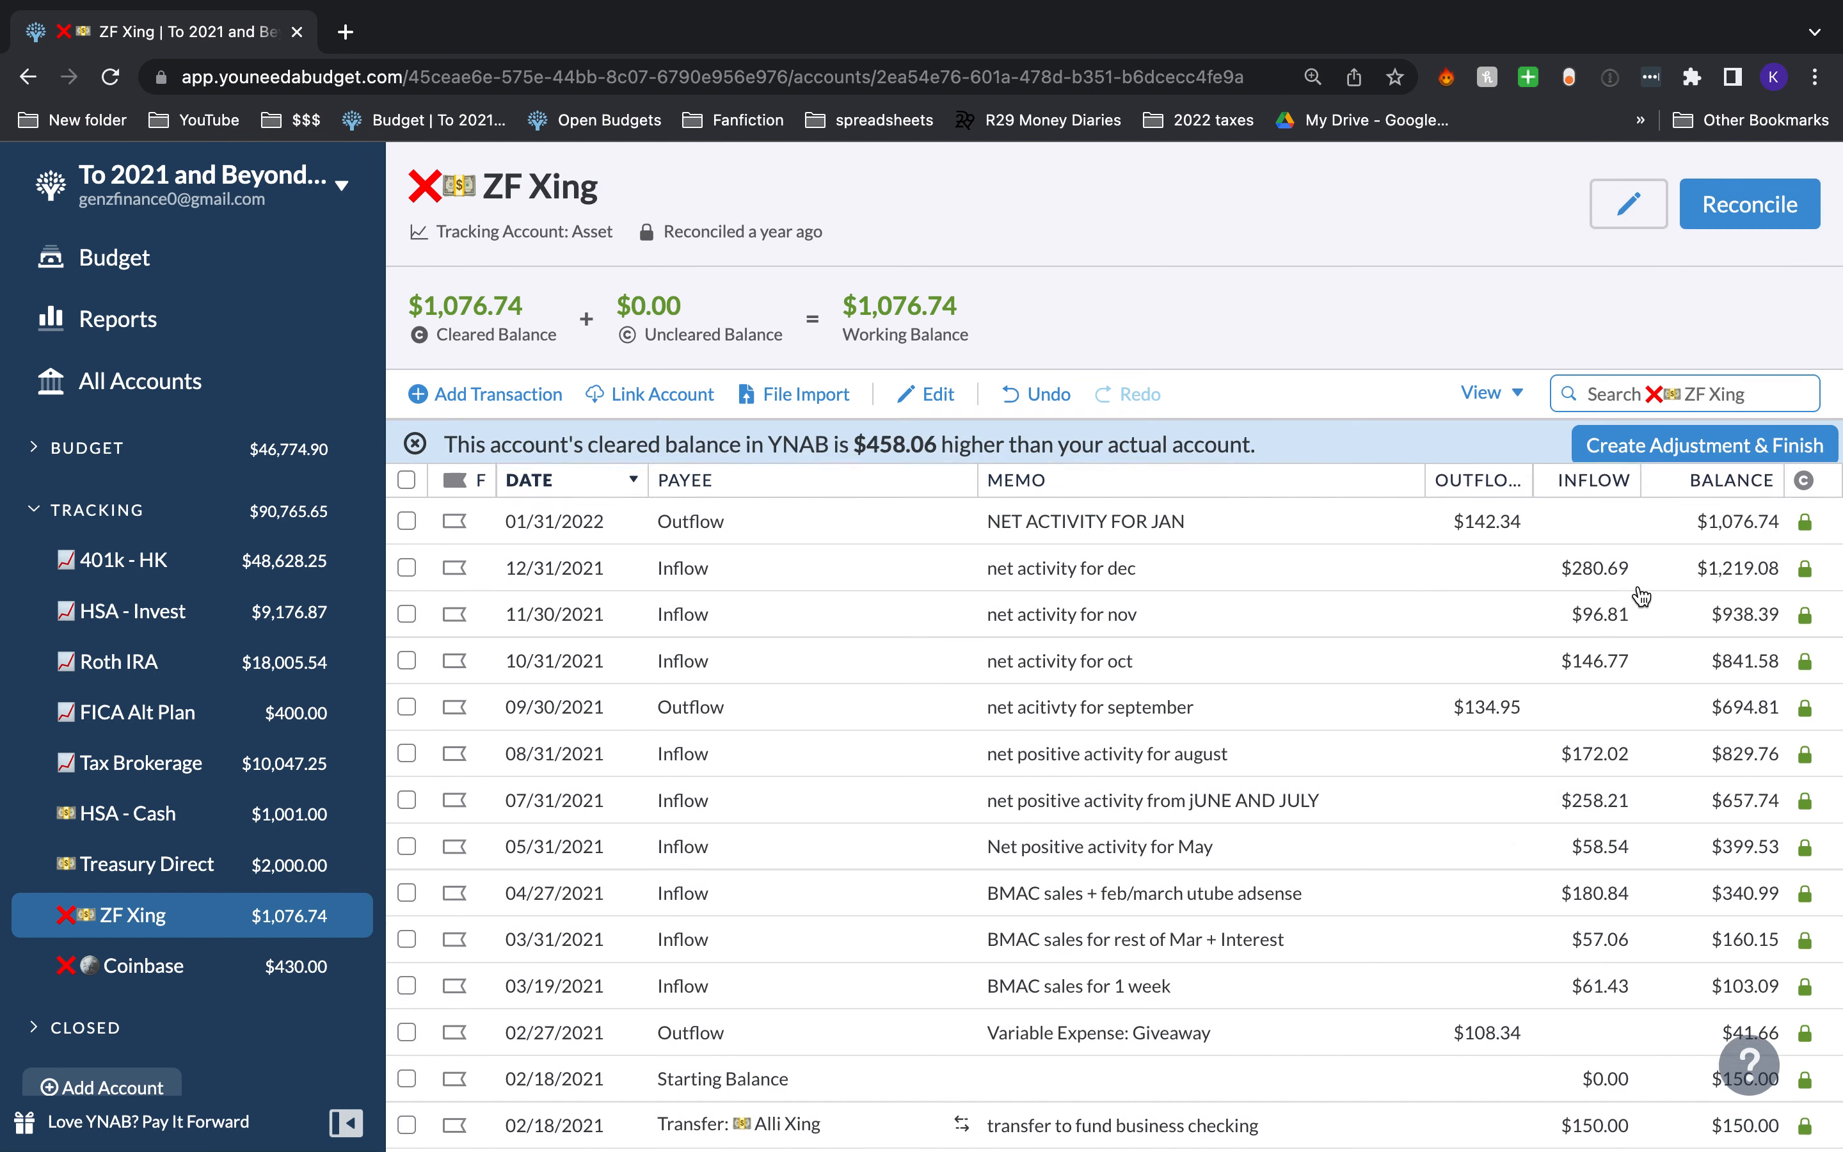
{"action": "left_click", "coordinate": [1678, 457]}
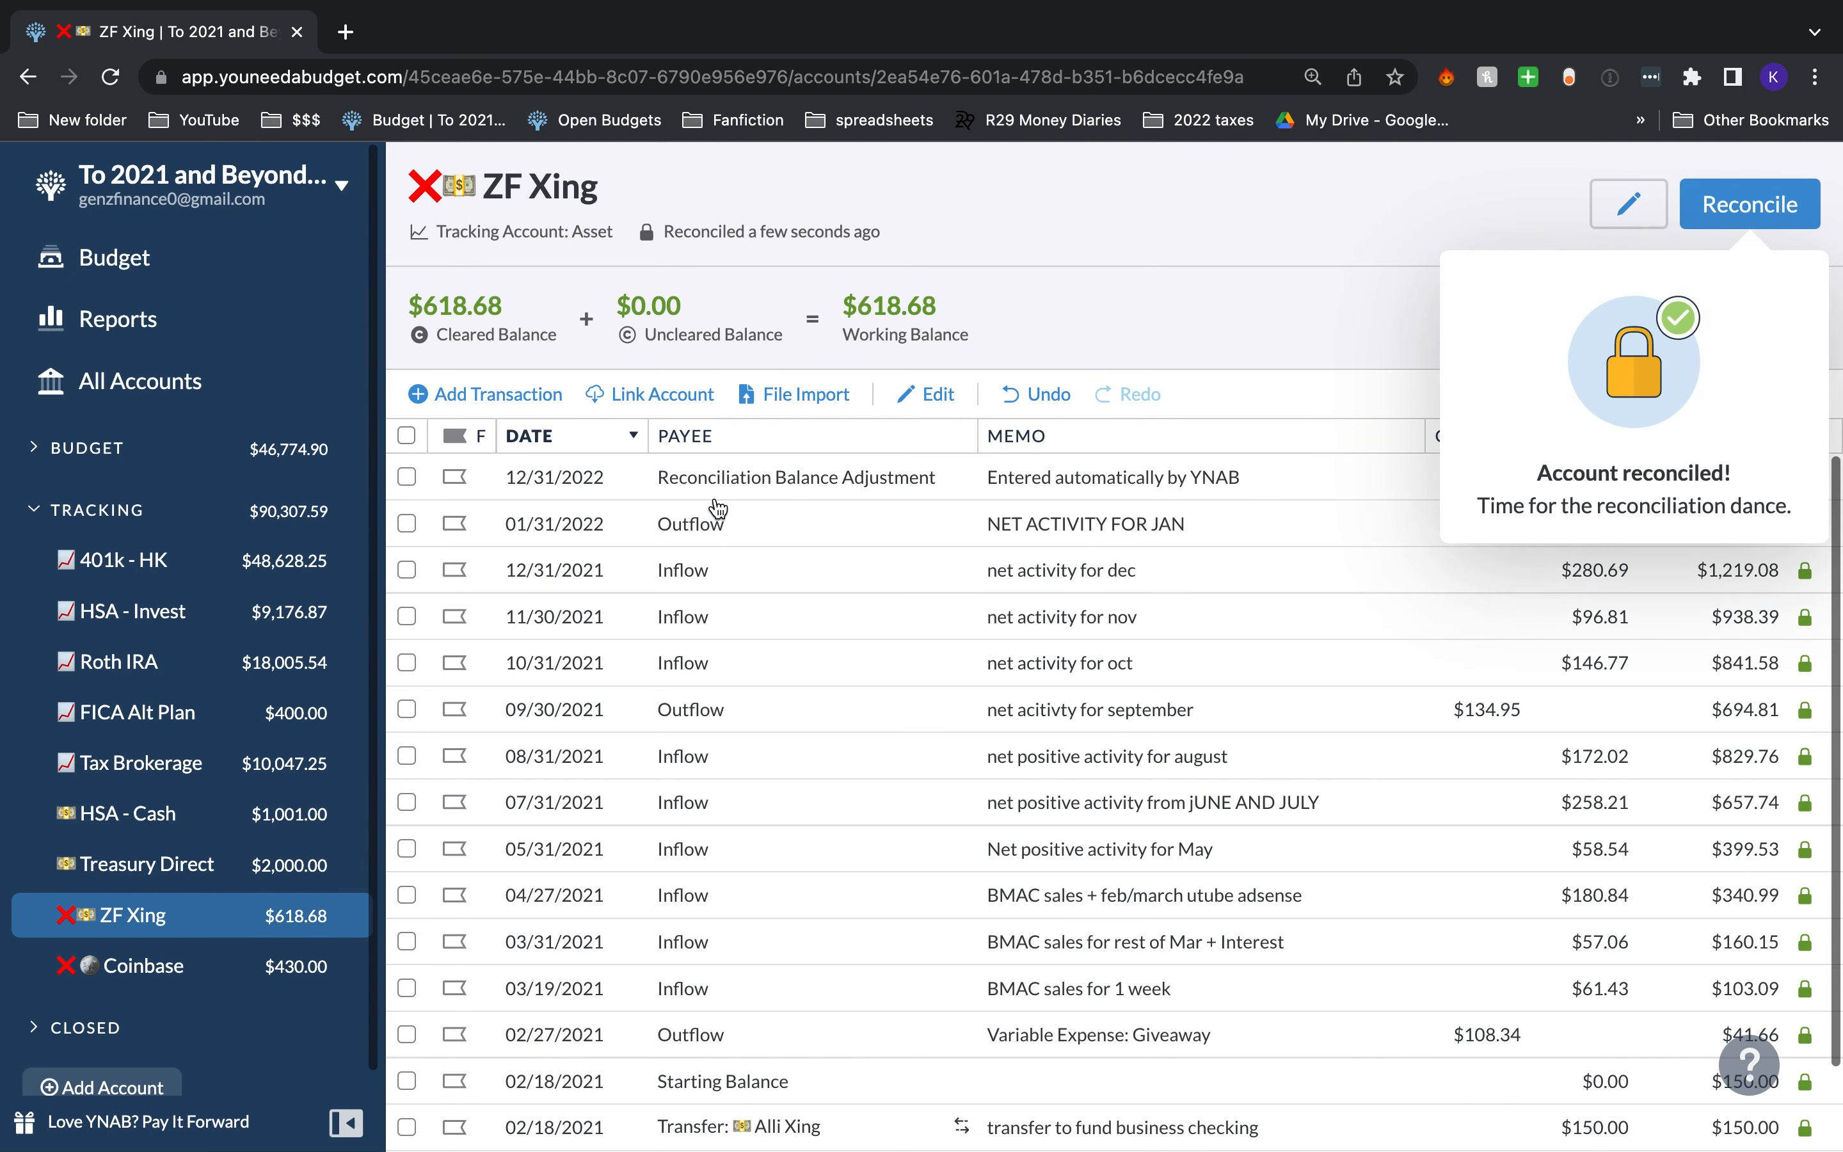
Step: Edit the 12/31/2022 adjustment in ZF Xing, entering payee The Market and memo "Loss :("
{"action": "left_click", "coordinate": [694, 480]}
{"action": "left_click", "coordinate": [694, 480]}
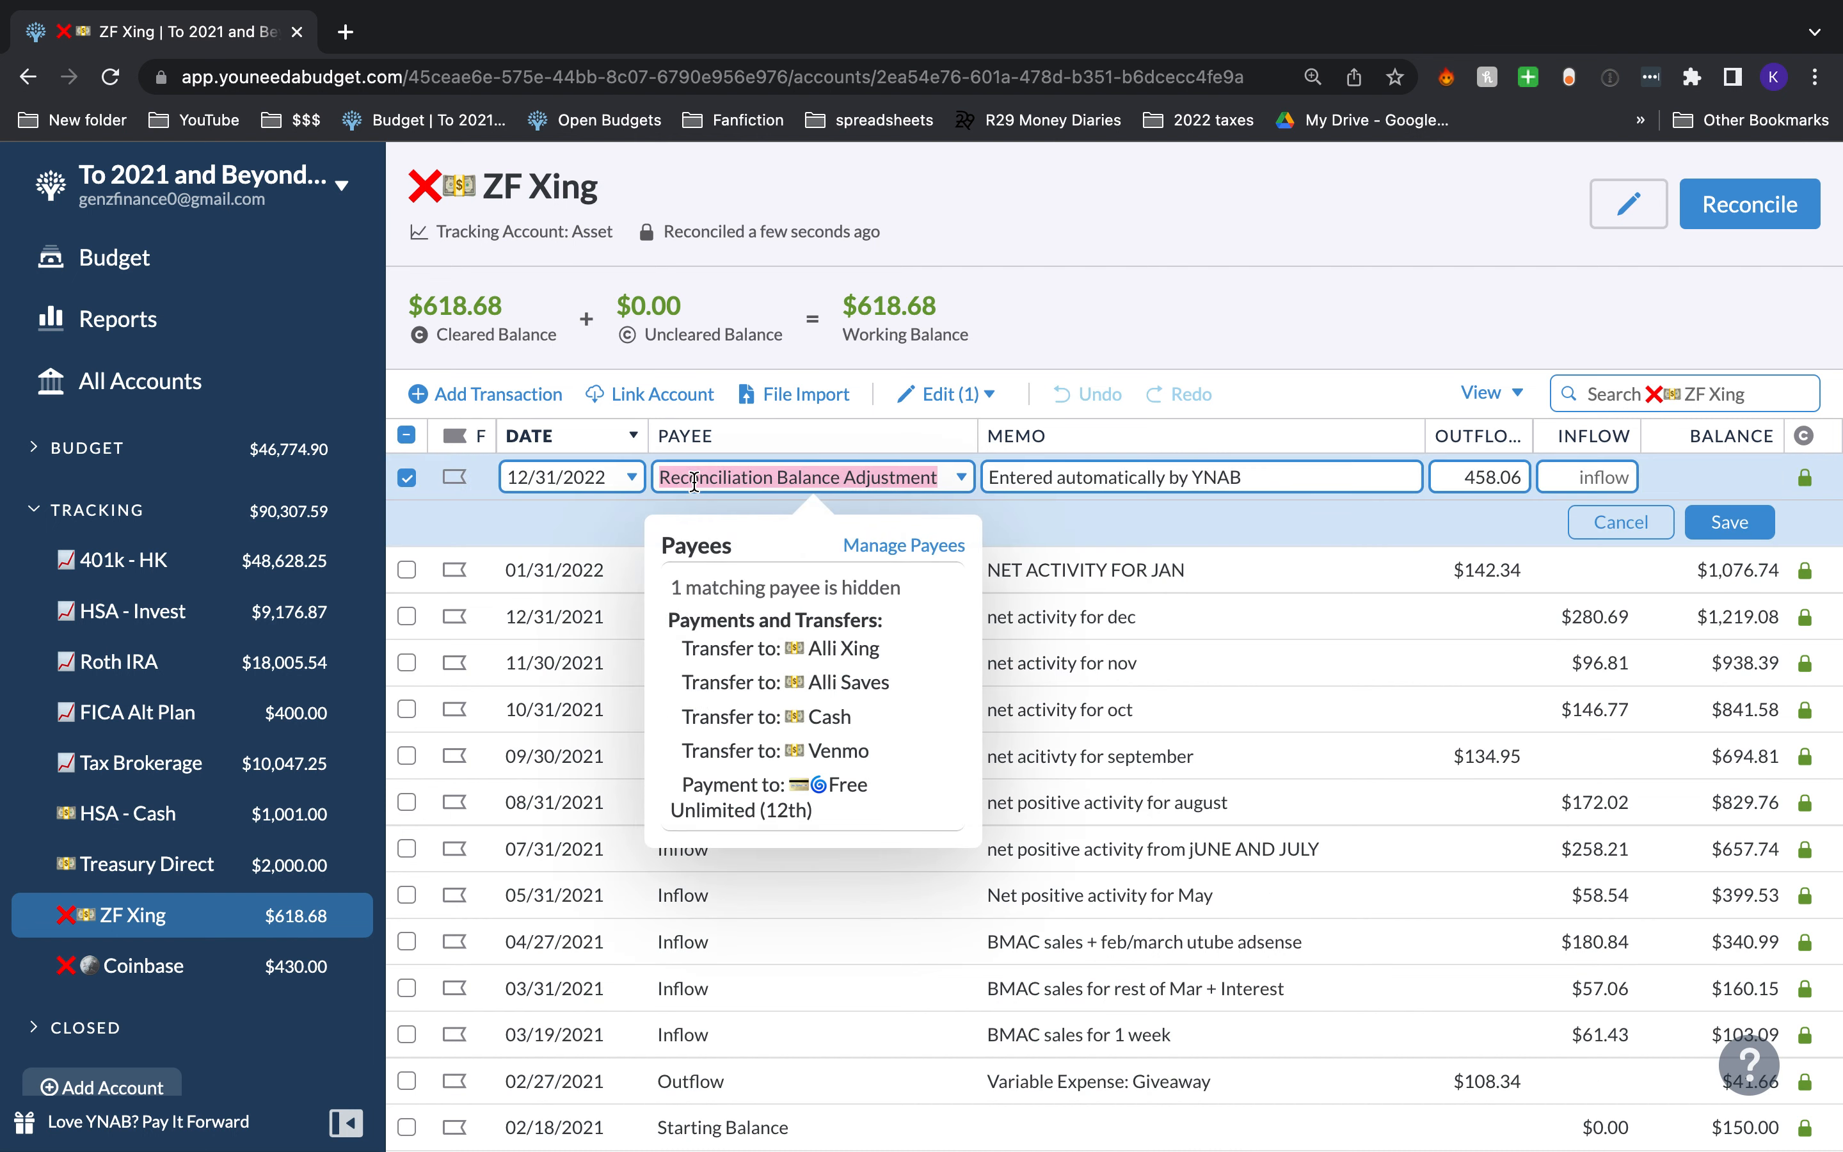
{"action": "type", "text": "The Ma"}
{"action": "key", "text": "Tab"}
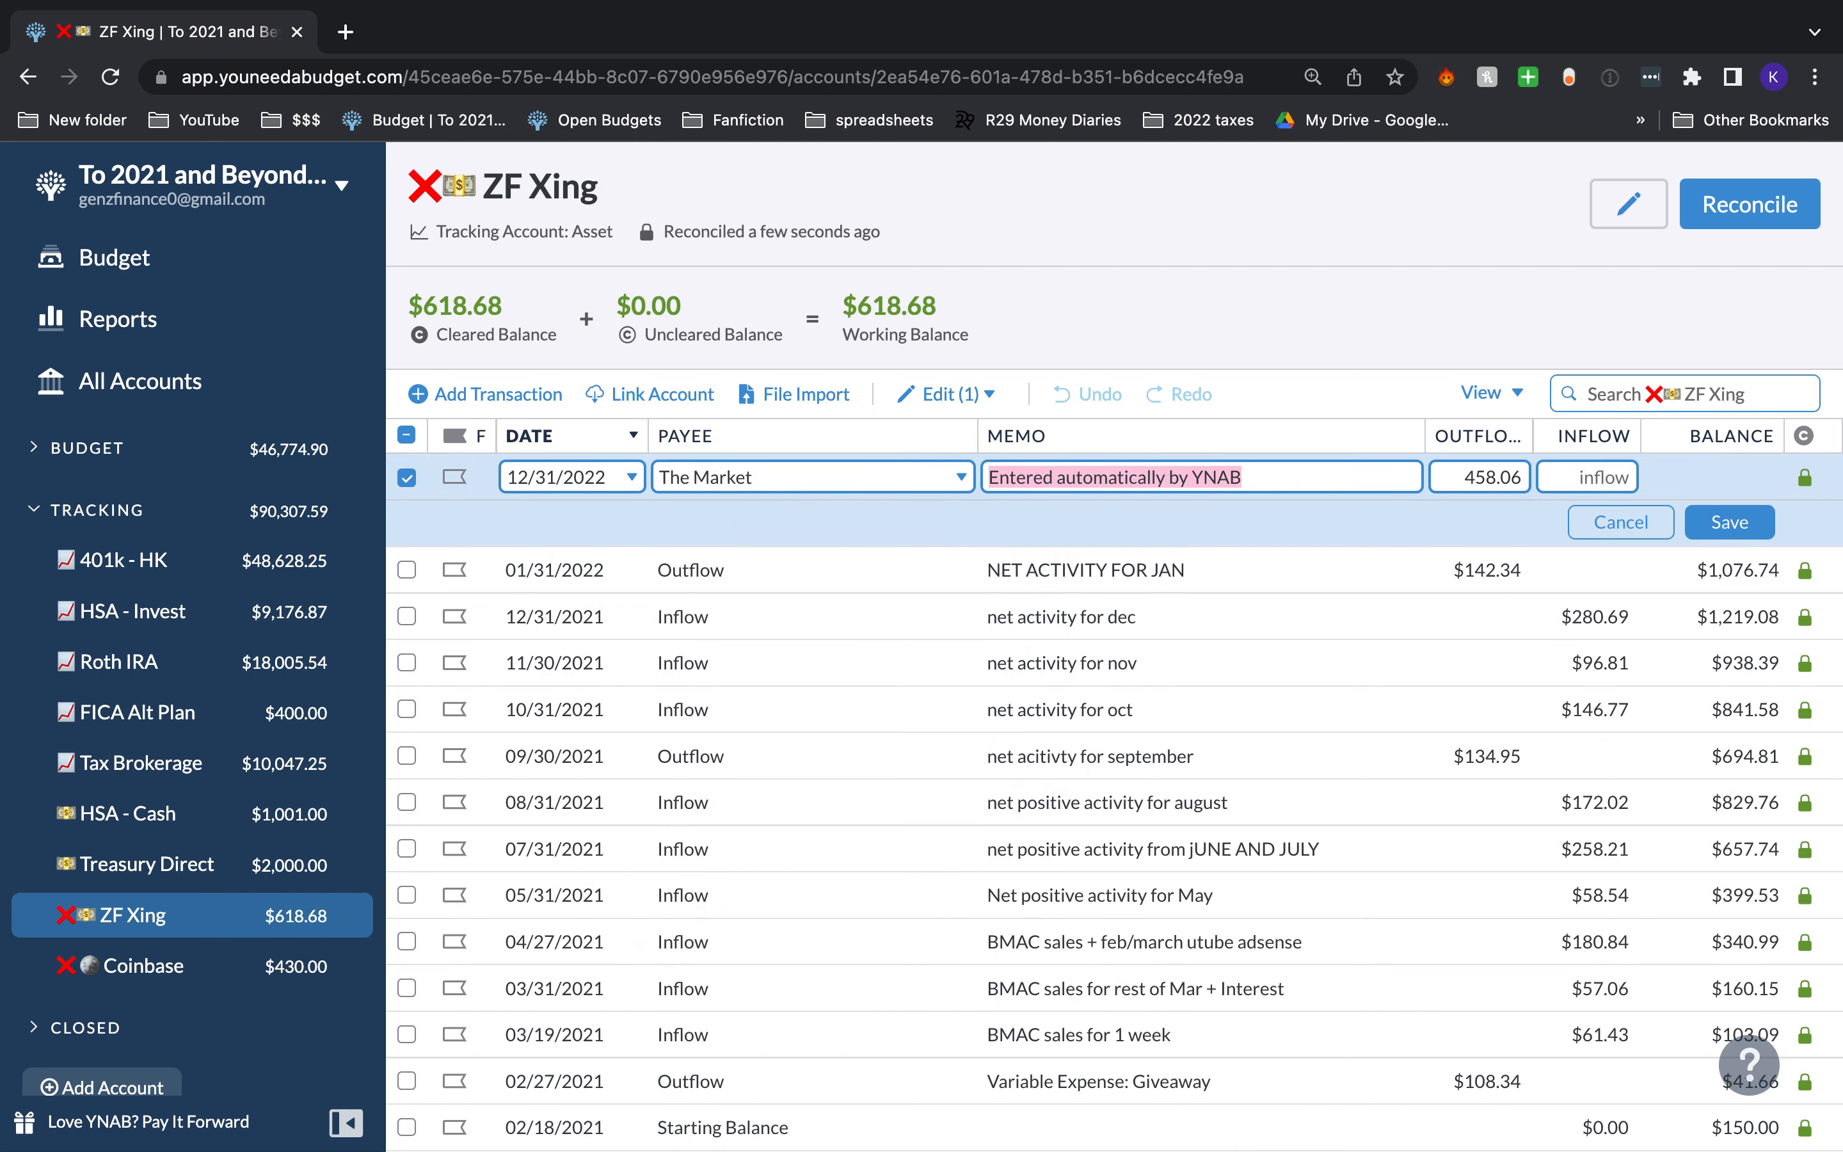
{"action": "type", "text": "Loss :("}
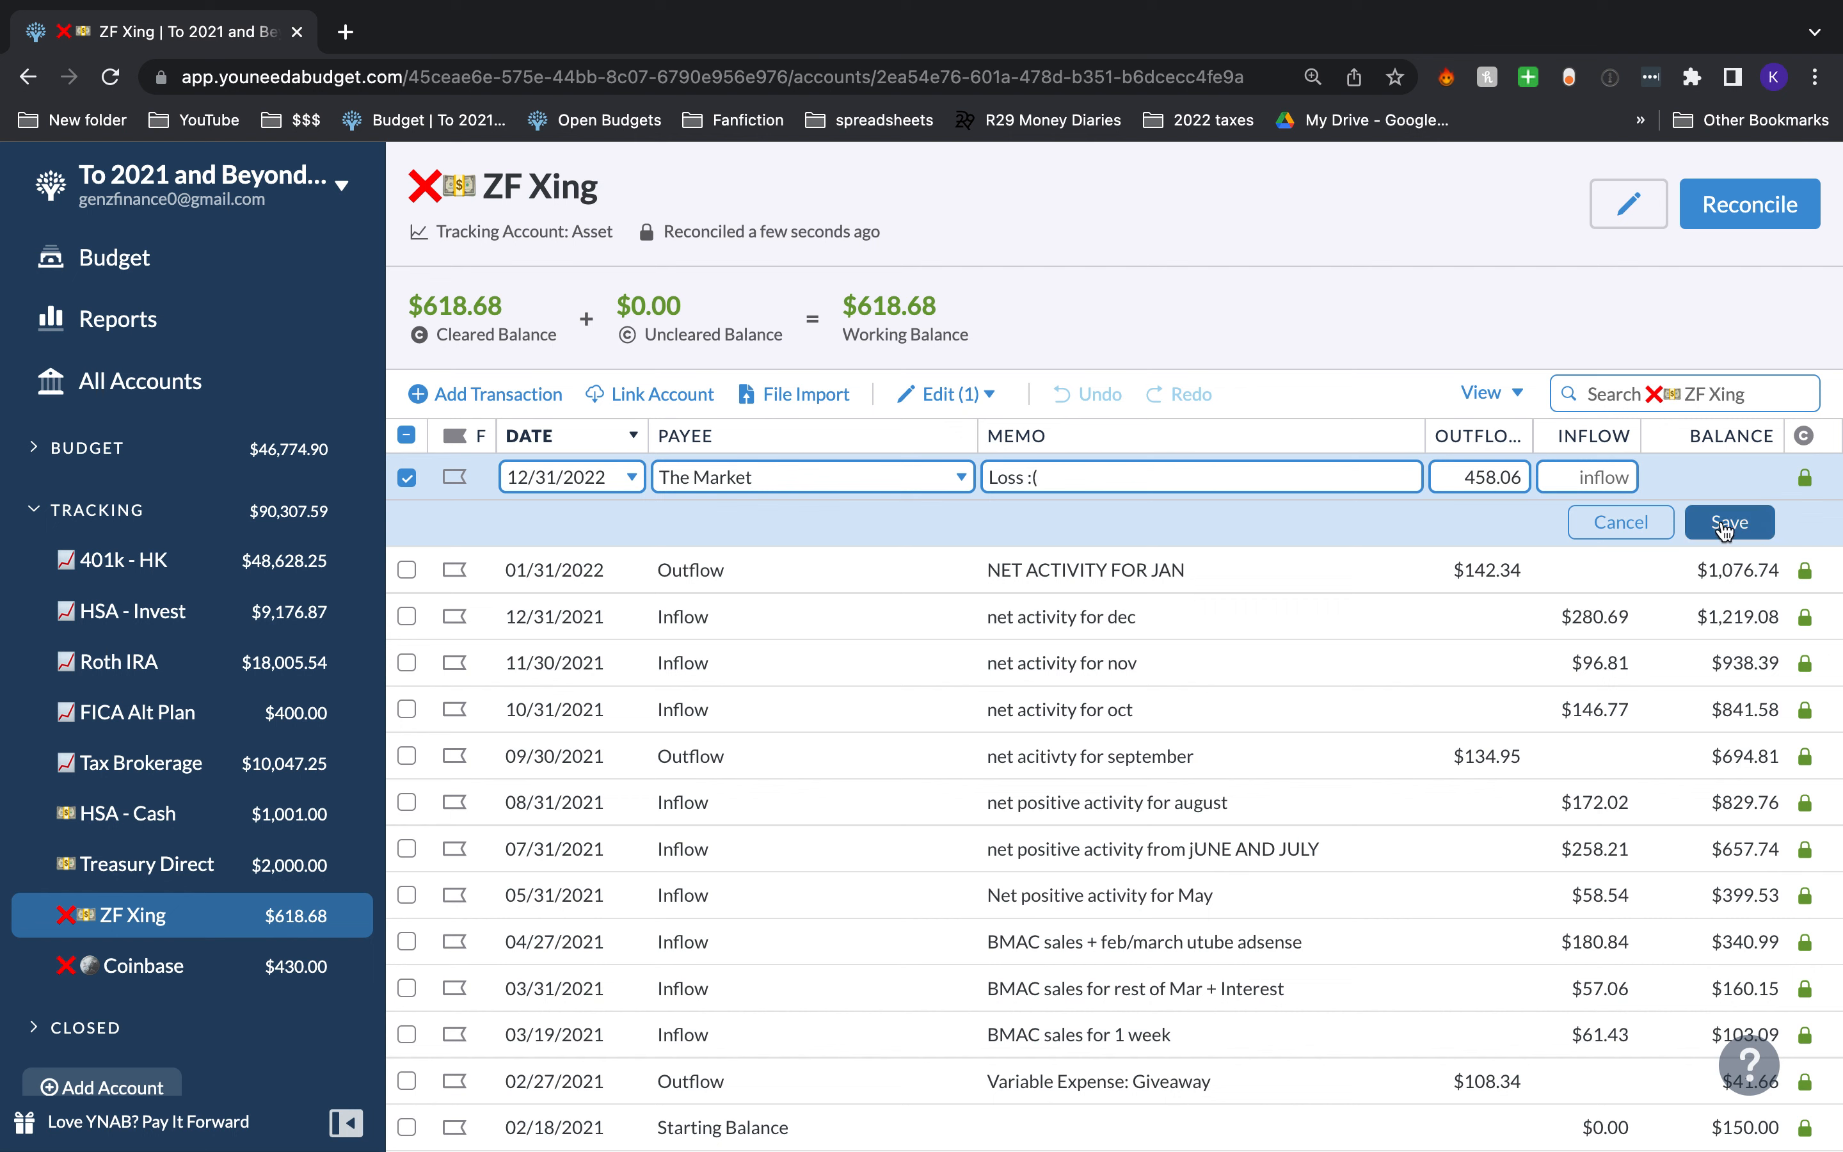
Step: Clear the memo of the 12/31/2022 adjustment in ZF Xing, set its payee to Cashout and save it
{"action": "key", "text": "BackSpace"}
{"action": "key", "text": "BackSpace"}
{"action": "key", "text": "BackSpace"}
{"action": "key", "text": "BackSpace"}
{"action": "key", "text": "BackSpace"}
{"action": "key", "text": "BackSpace"}
{"action": "key", "text": "BackSpace"}
{"action": "left_click", "coordinate": [1742, 533]}
{"action": "left_click", "coordinate": [648, 480]}
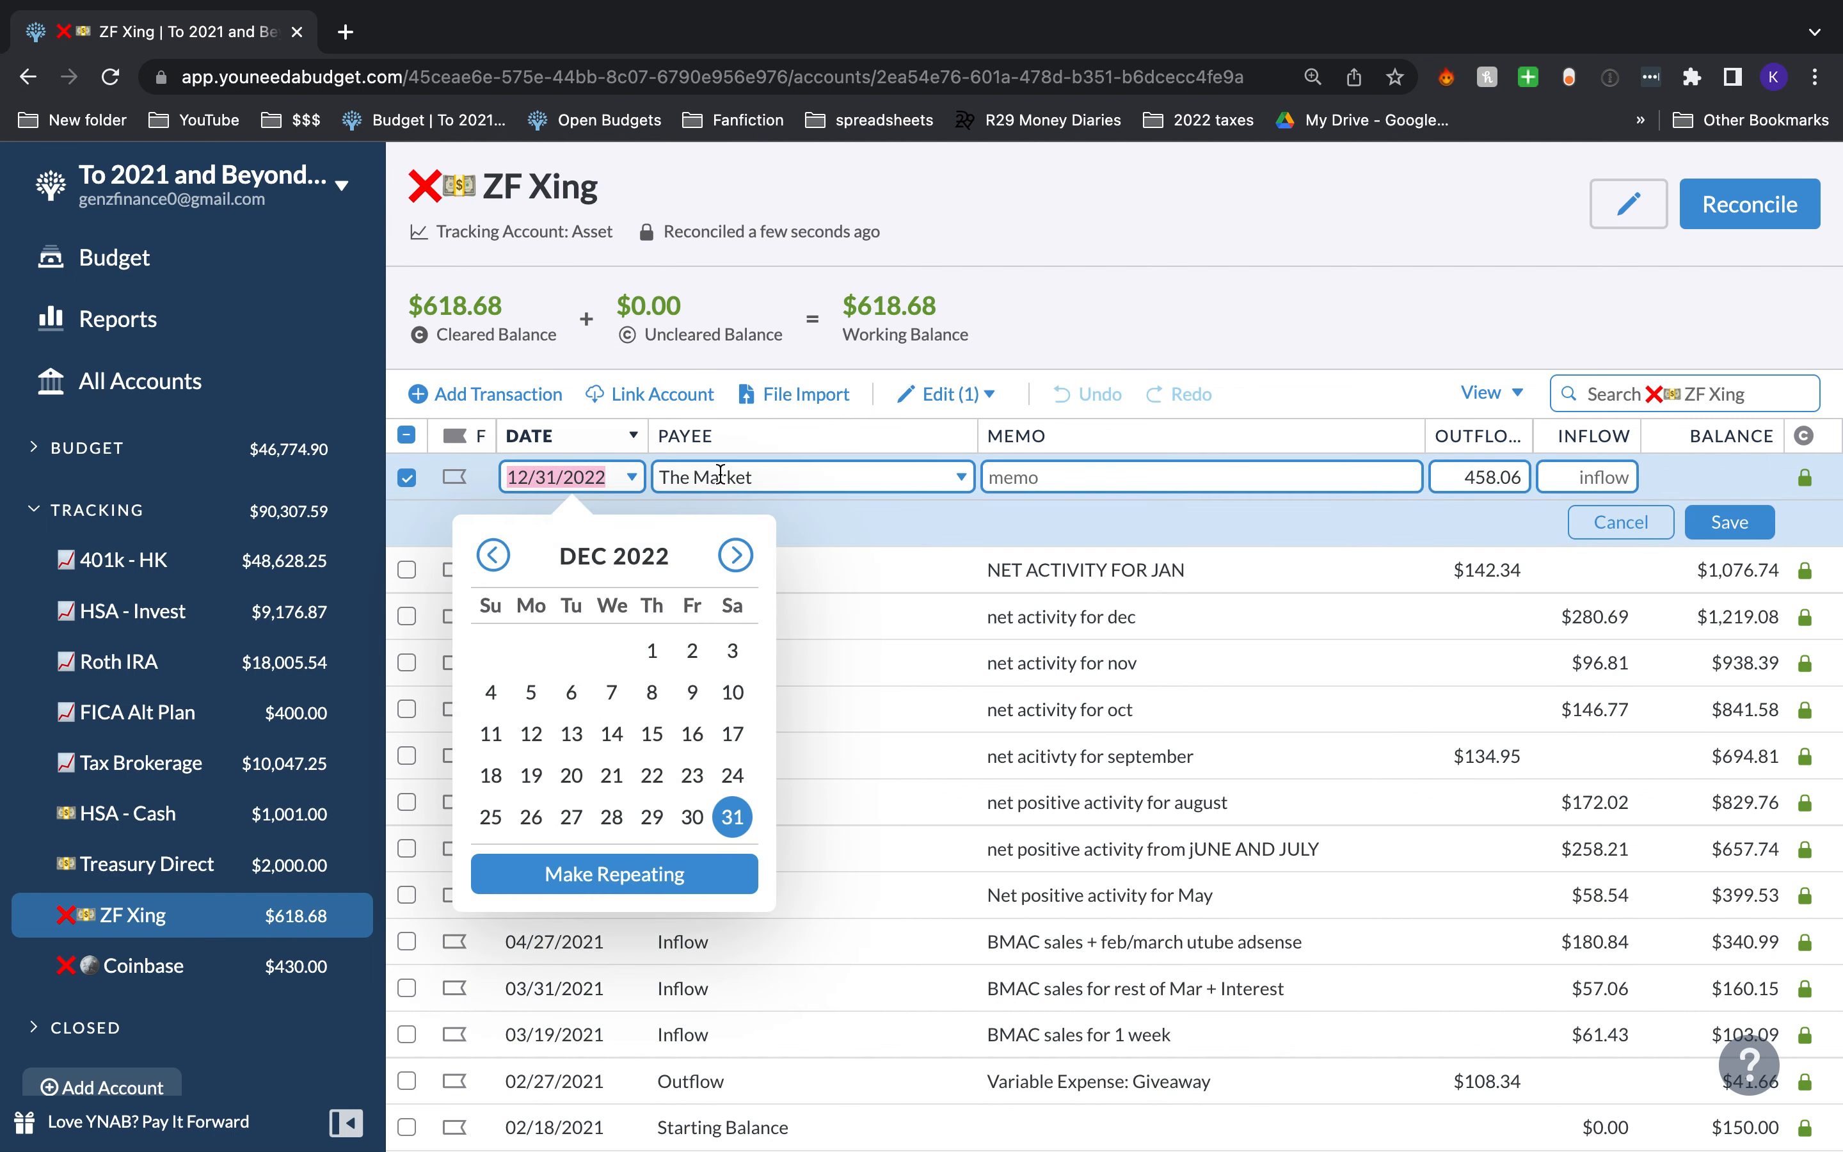
{"action": "left_click", "coordinate": [720, 476]}
{"action": "key", "text": "BackSpace"}
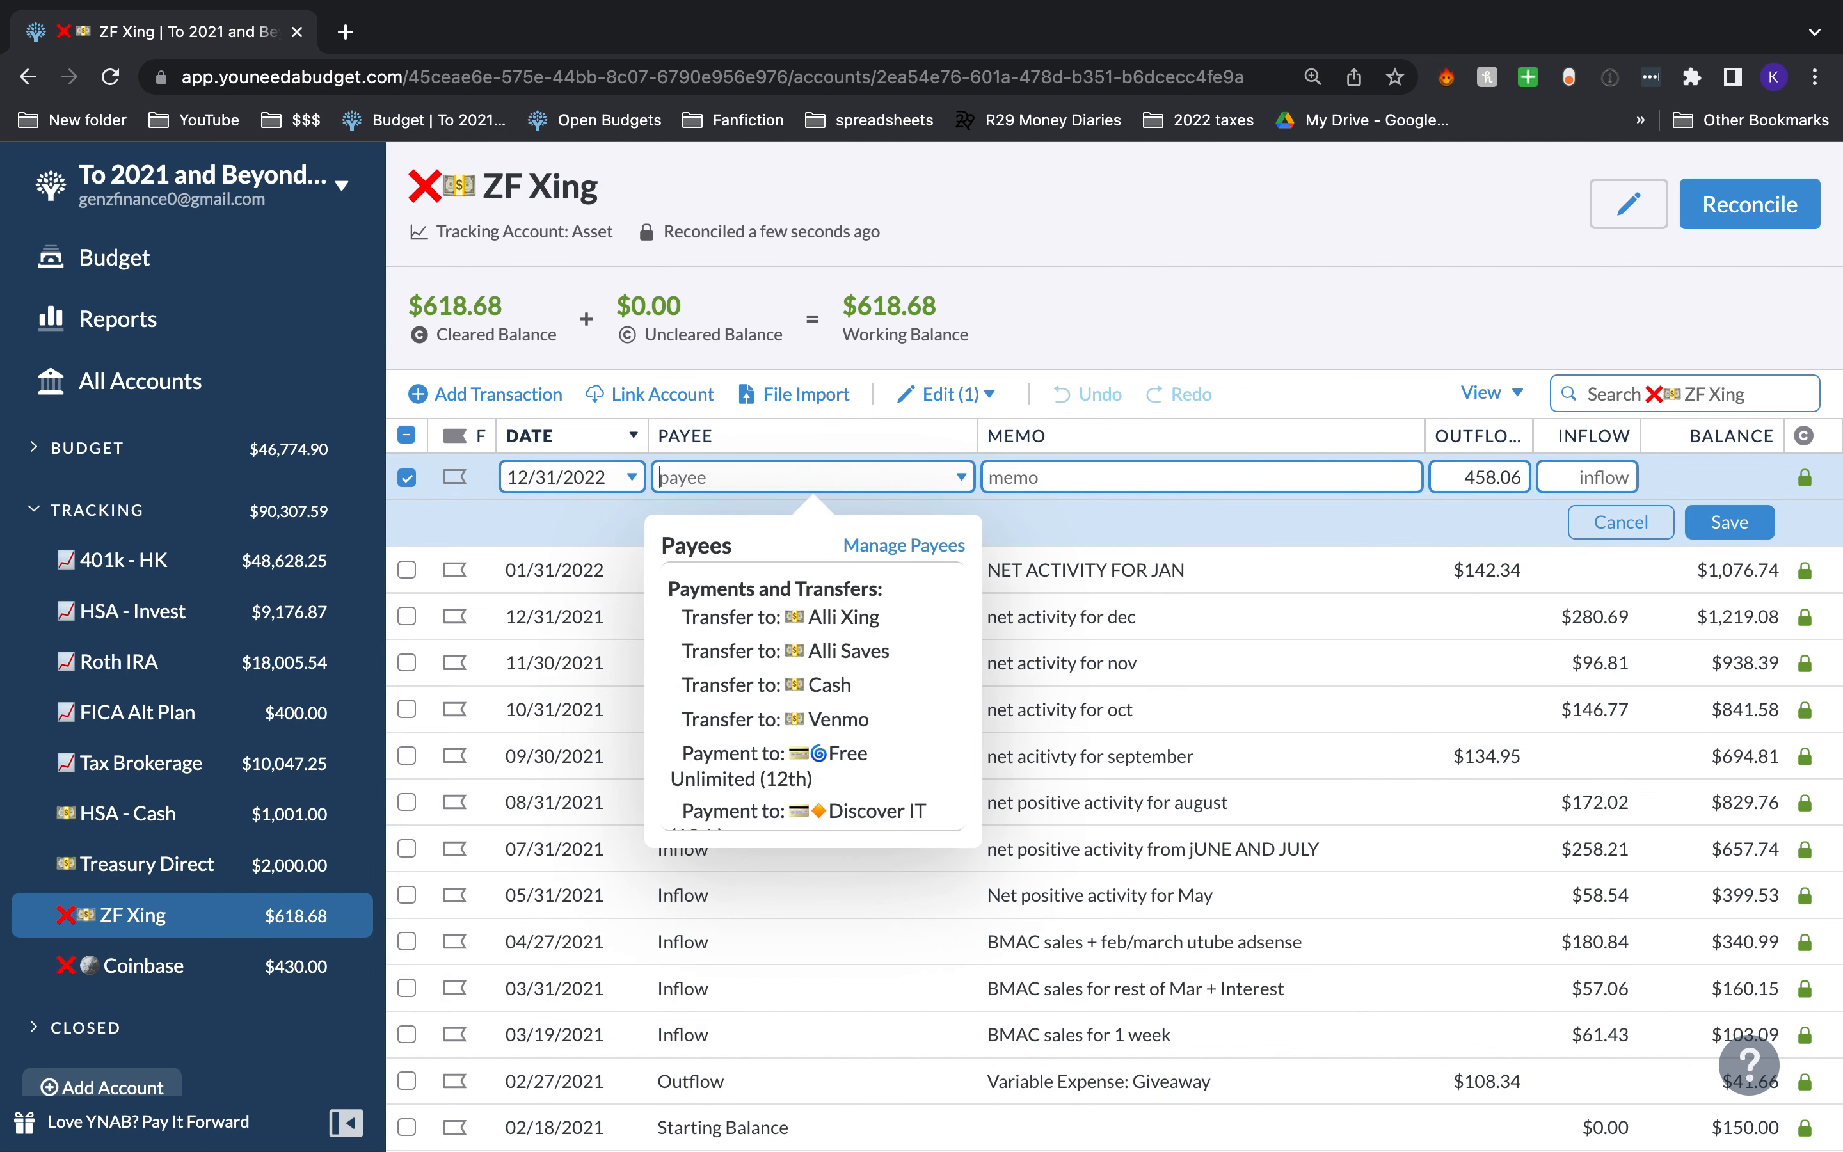
{"action": "type", "text": "Out"}
{"action": "left_click", "coordinate": [717, 679]}
{"action": "left_click", "coordinate": [1729, 521]}
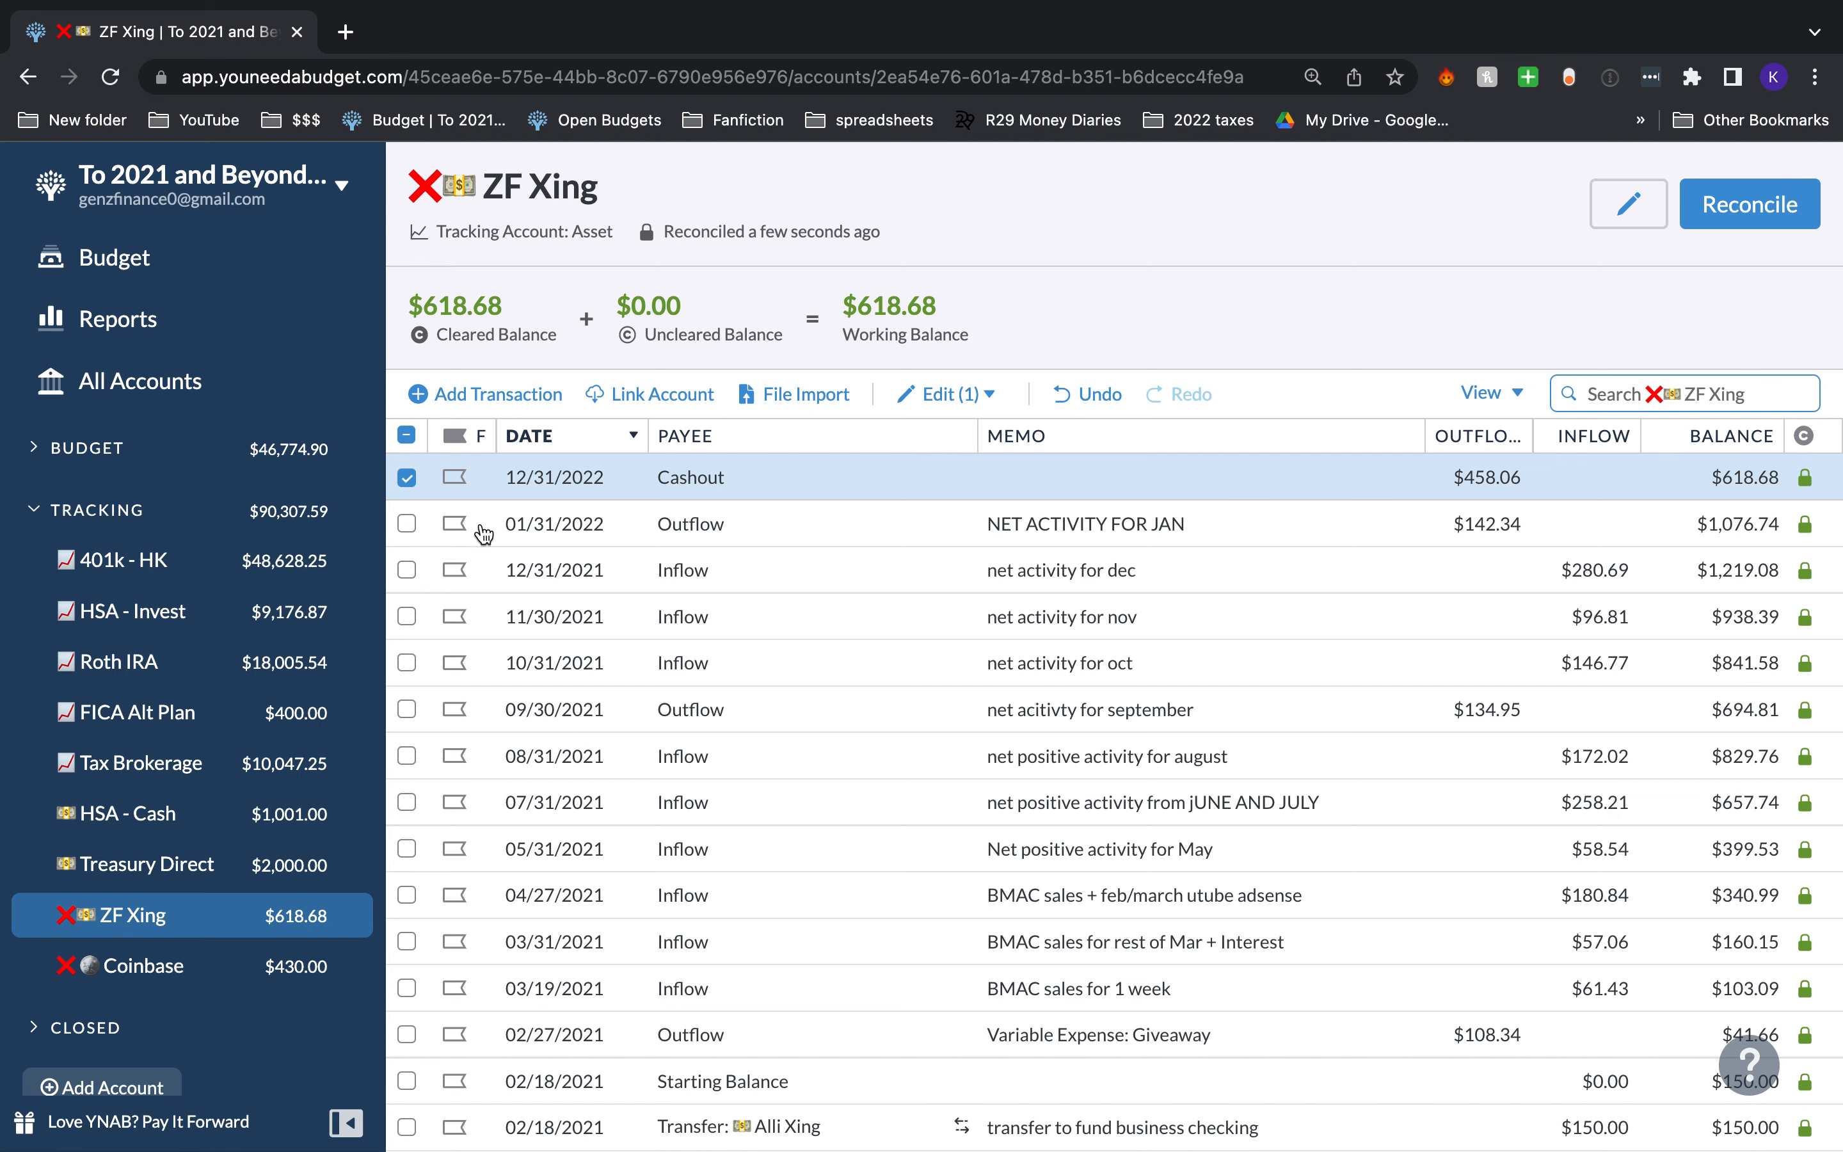
Step: Clear the 06/21/2022 transfer in Coinbase and reconcile the account to a current balance of 203.67 by creating a balance adjustment
{"action": "left_click", "coordinate": [236, 980]}
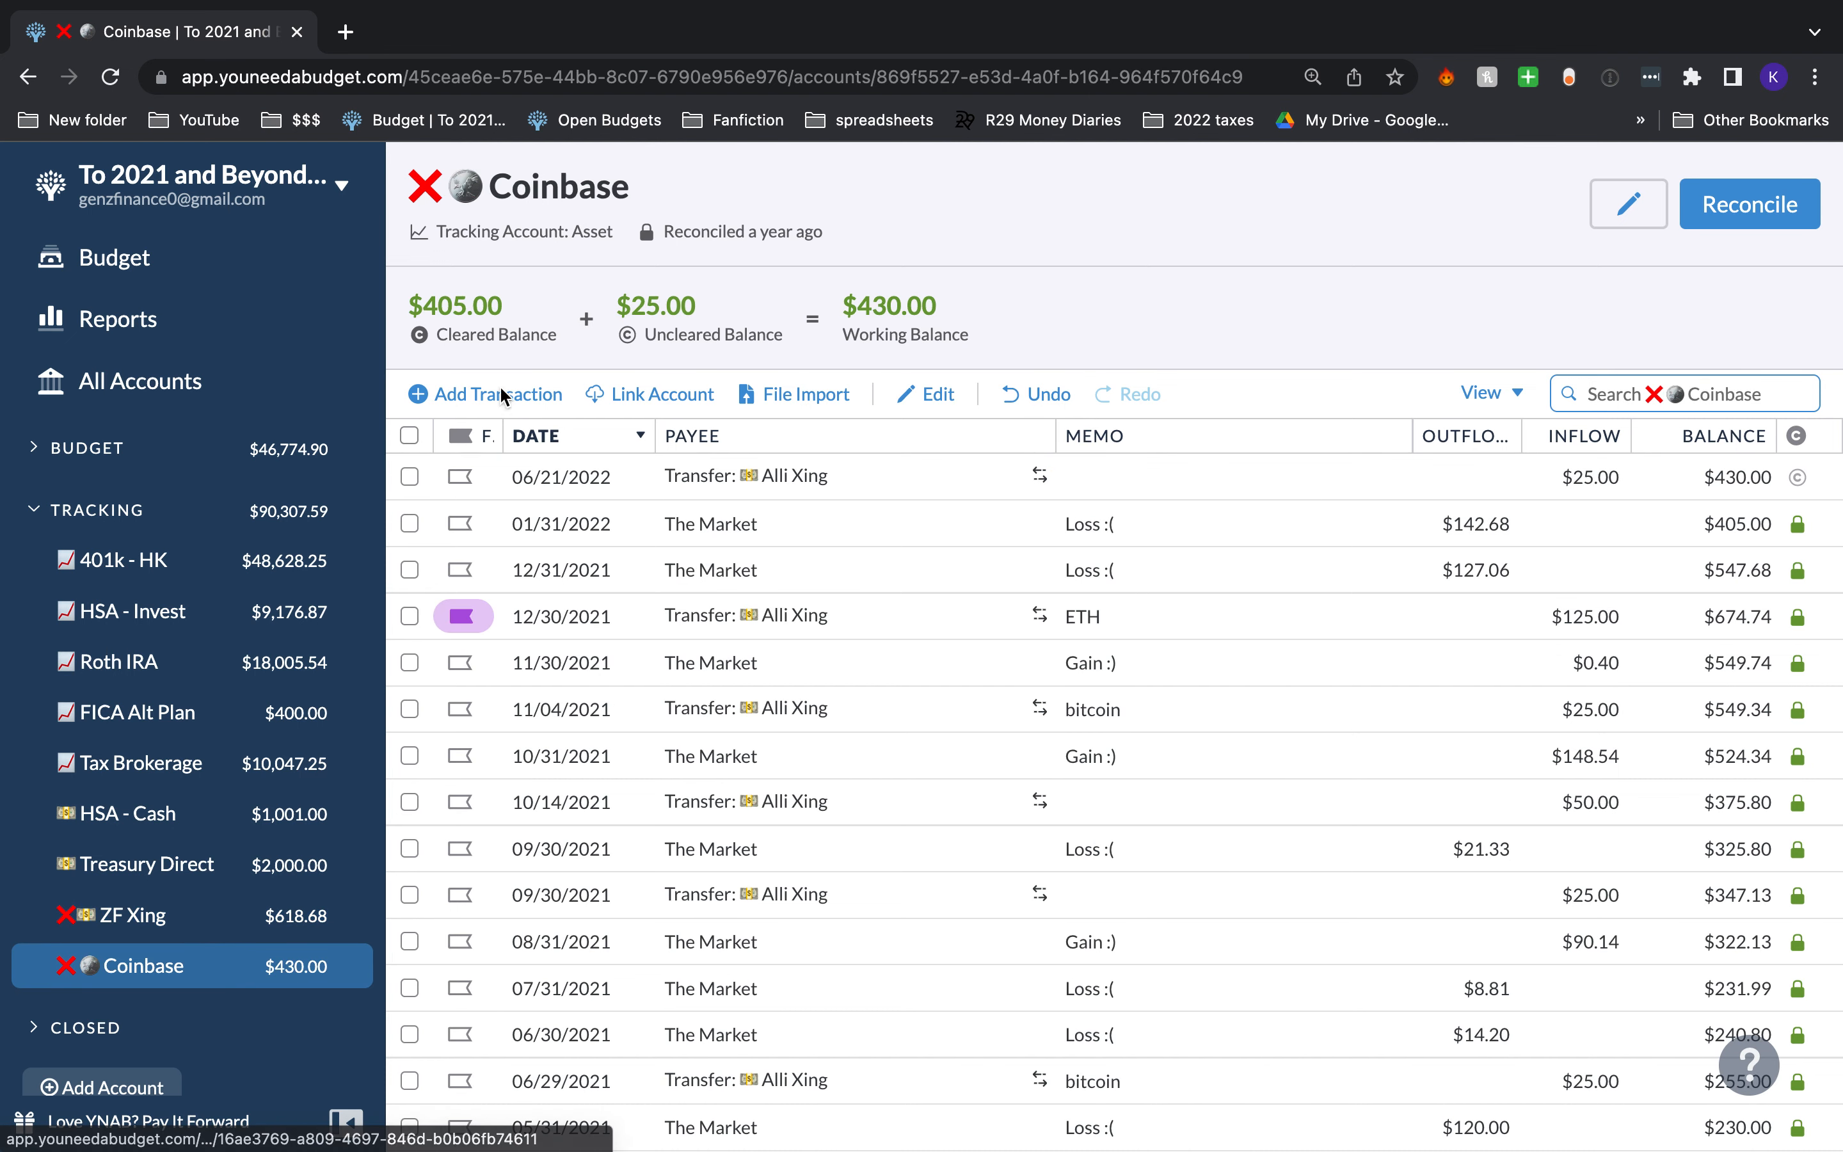
{"action": "left_click", "coordinate": [1799, 477]}
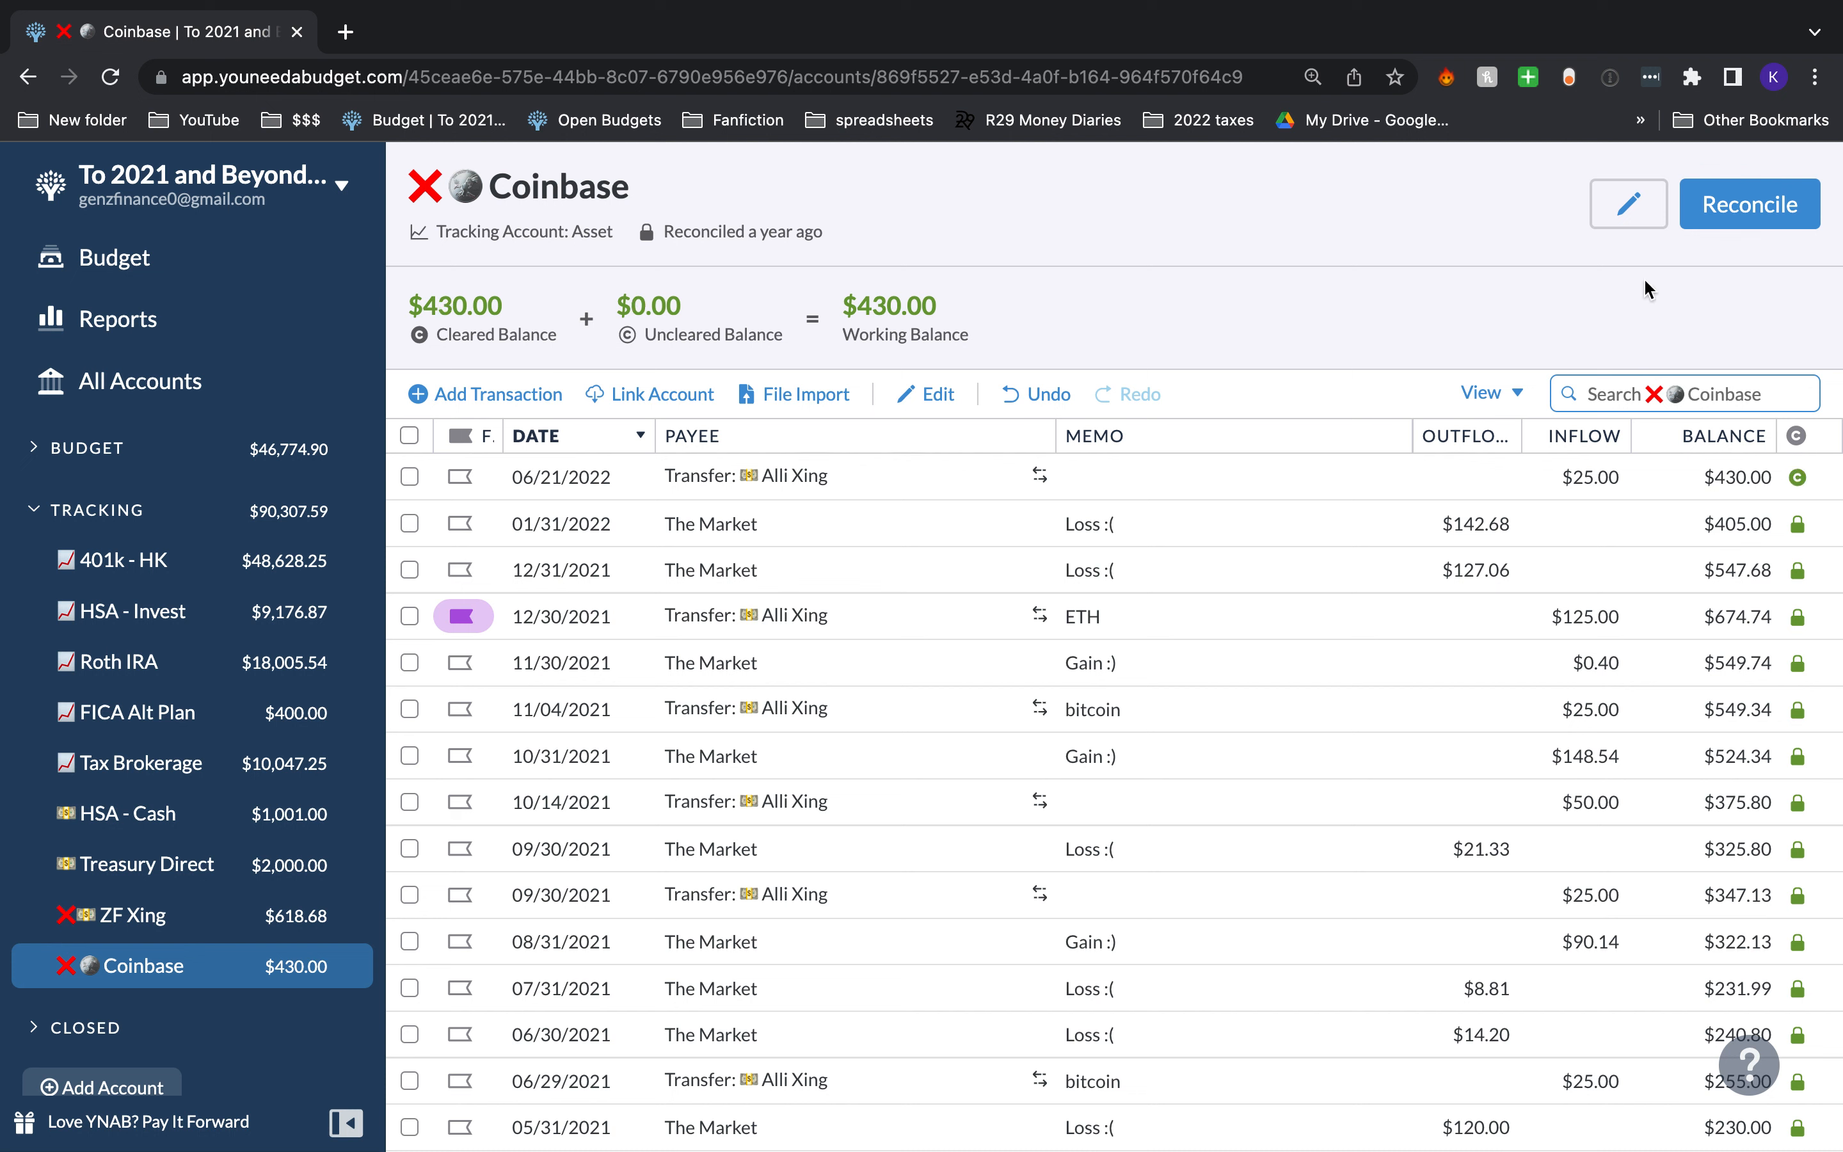
{"action": "left_click", "coordinate": [1771, 204]}
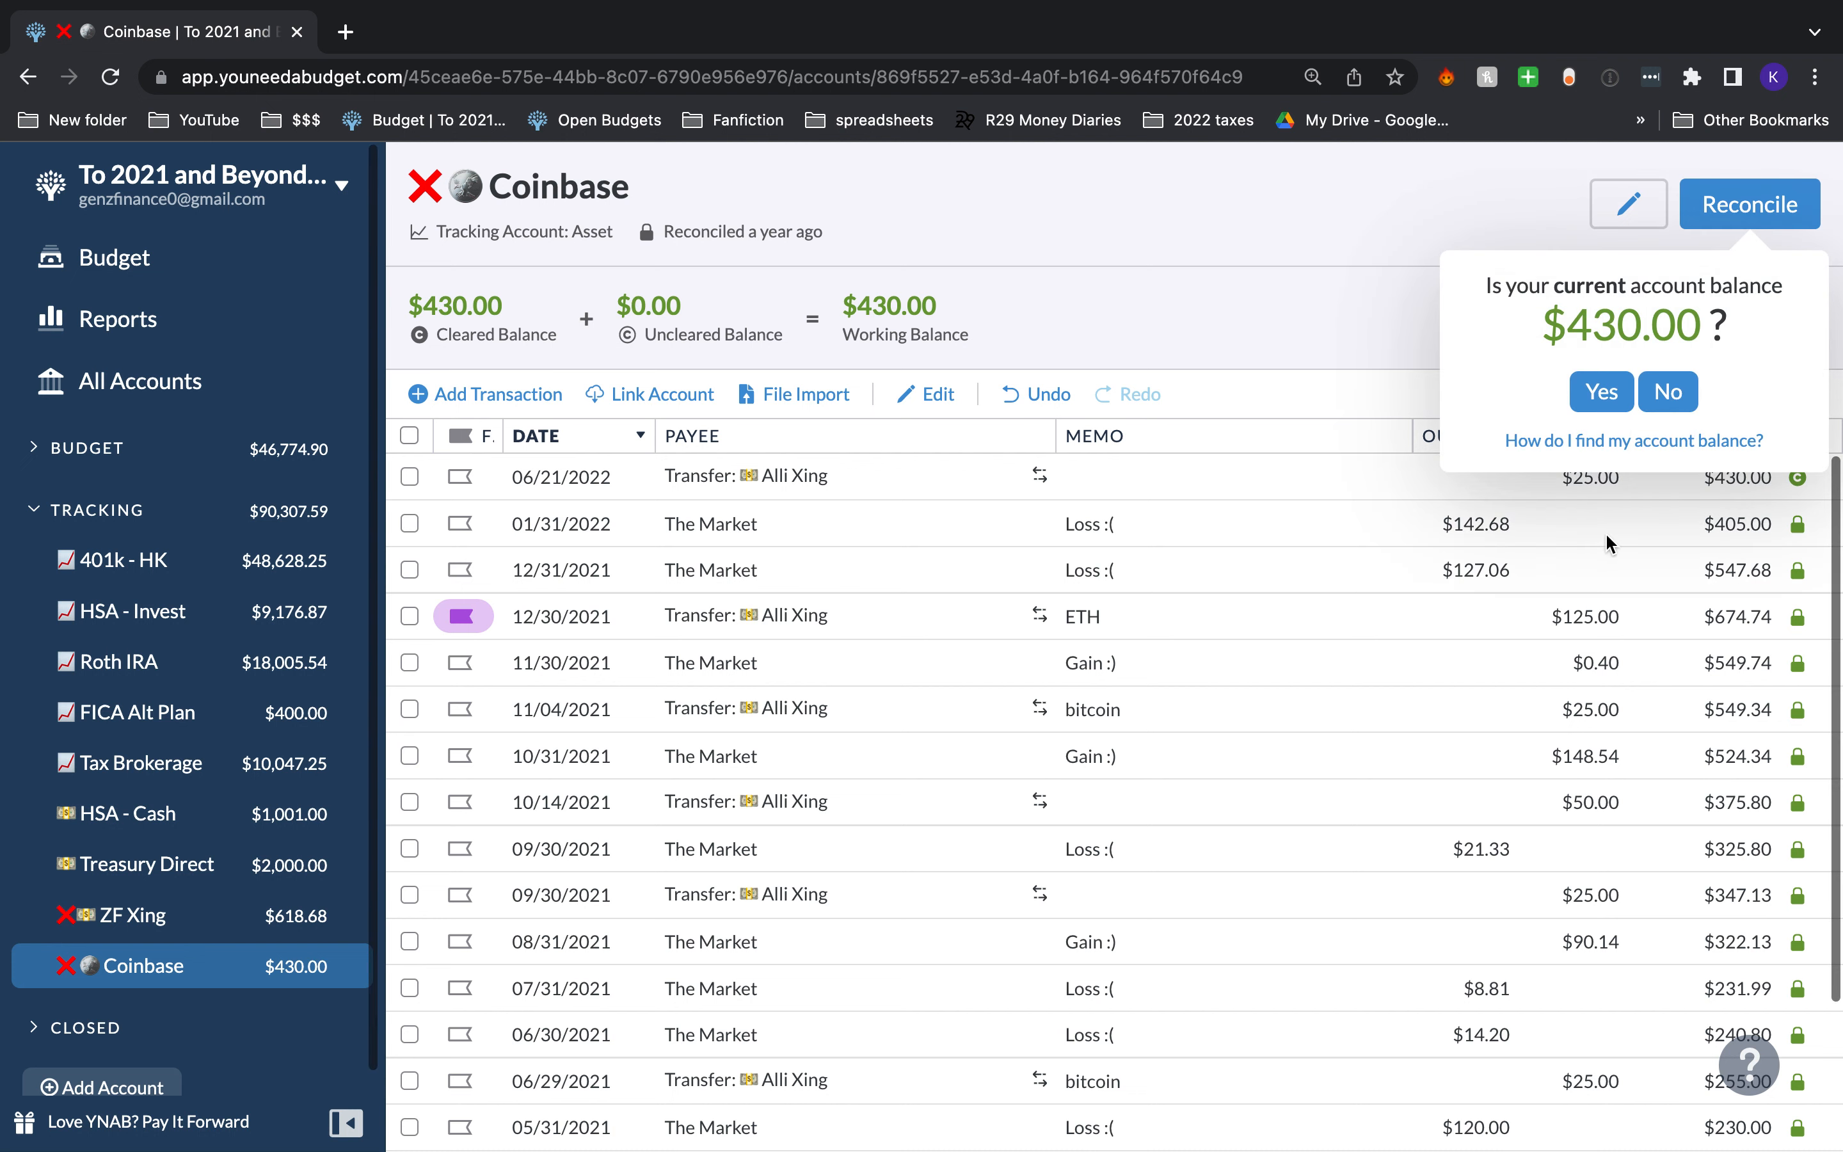
{"action": "left_click", "coordinate": [1666, 402]}
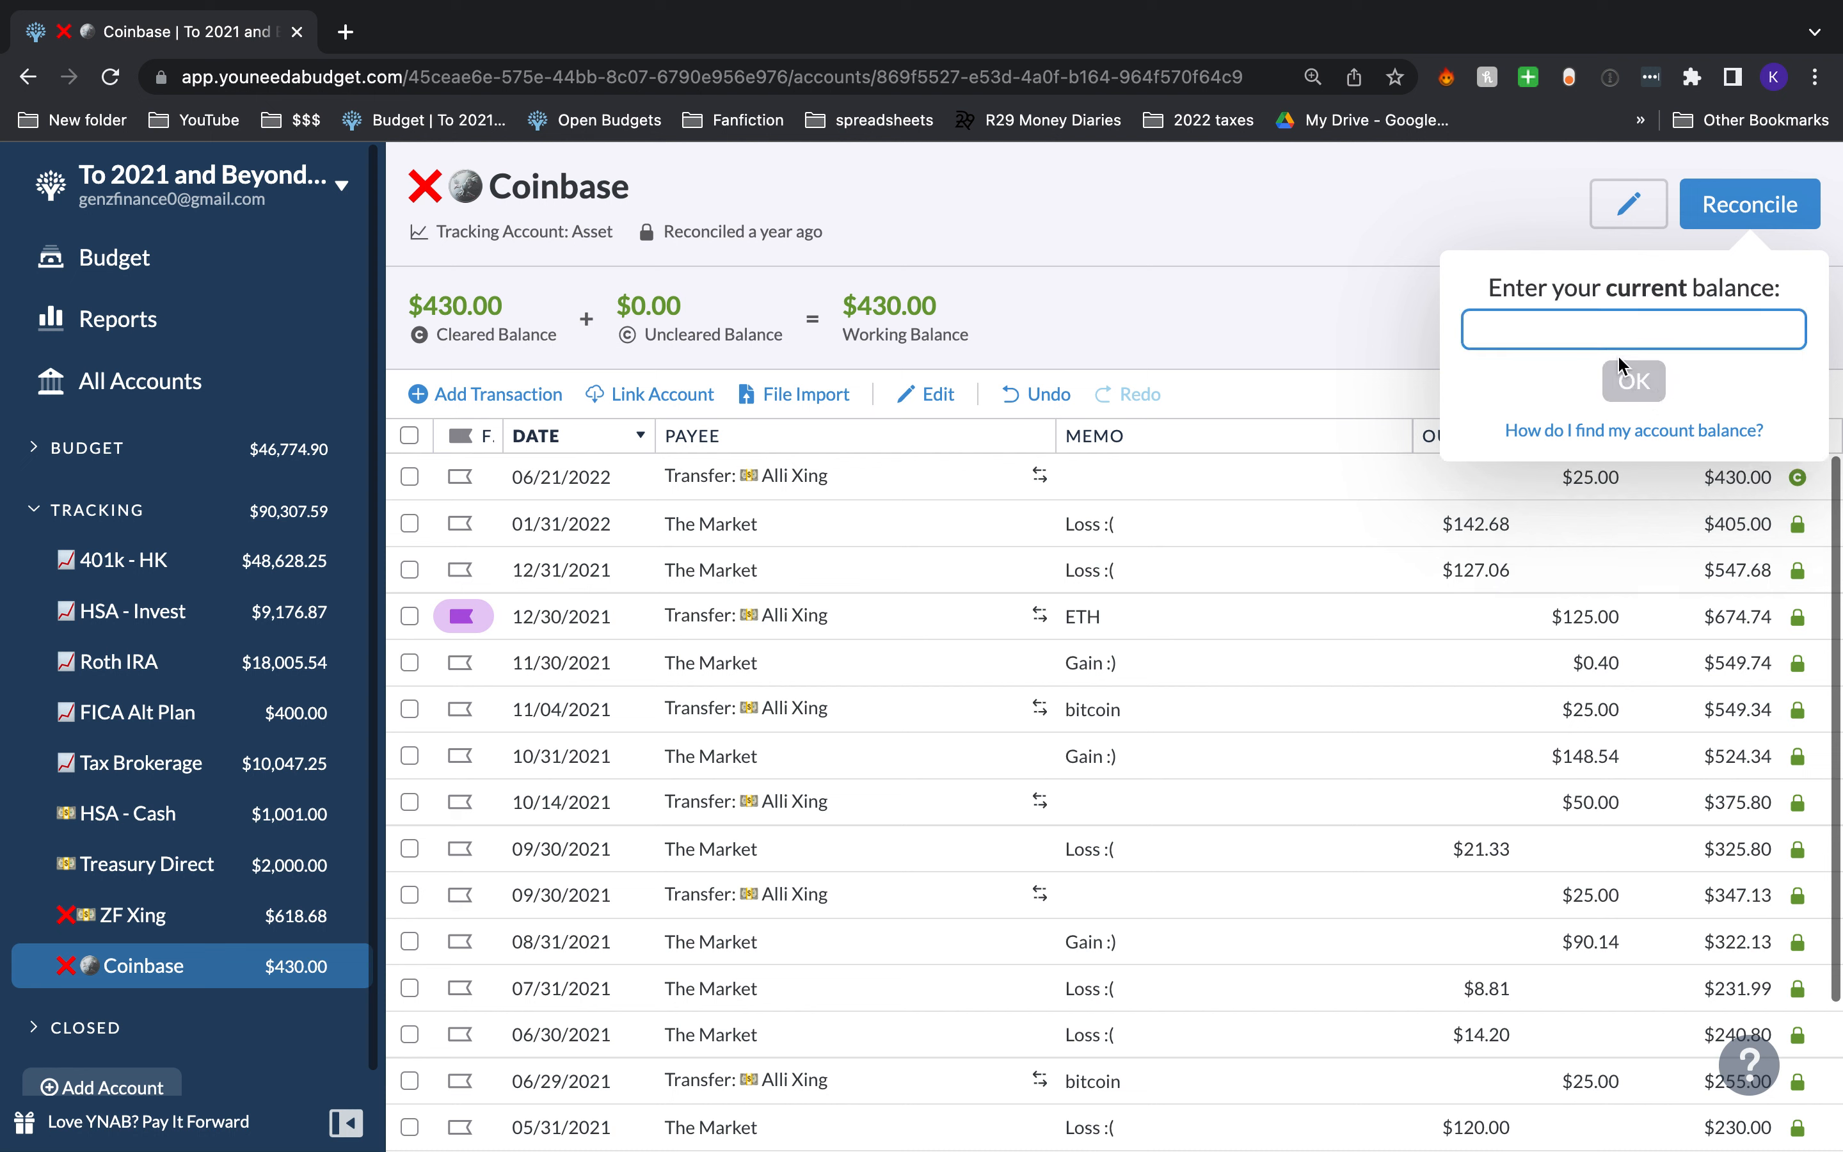
{"action": "type", "text": "203"}
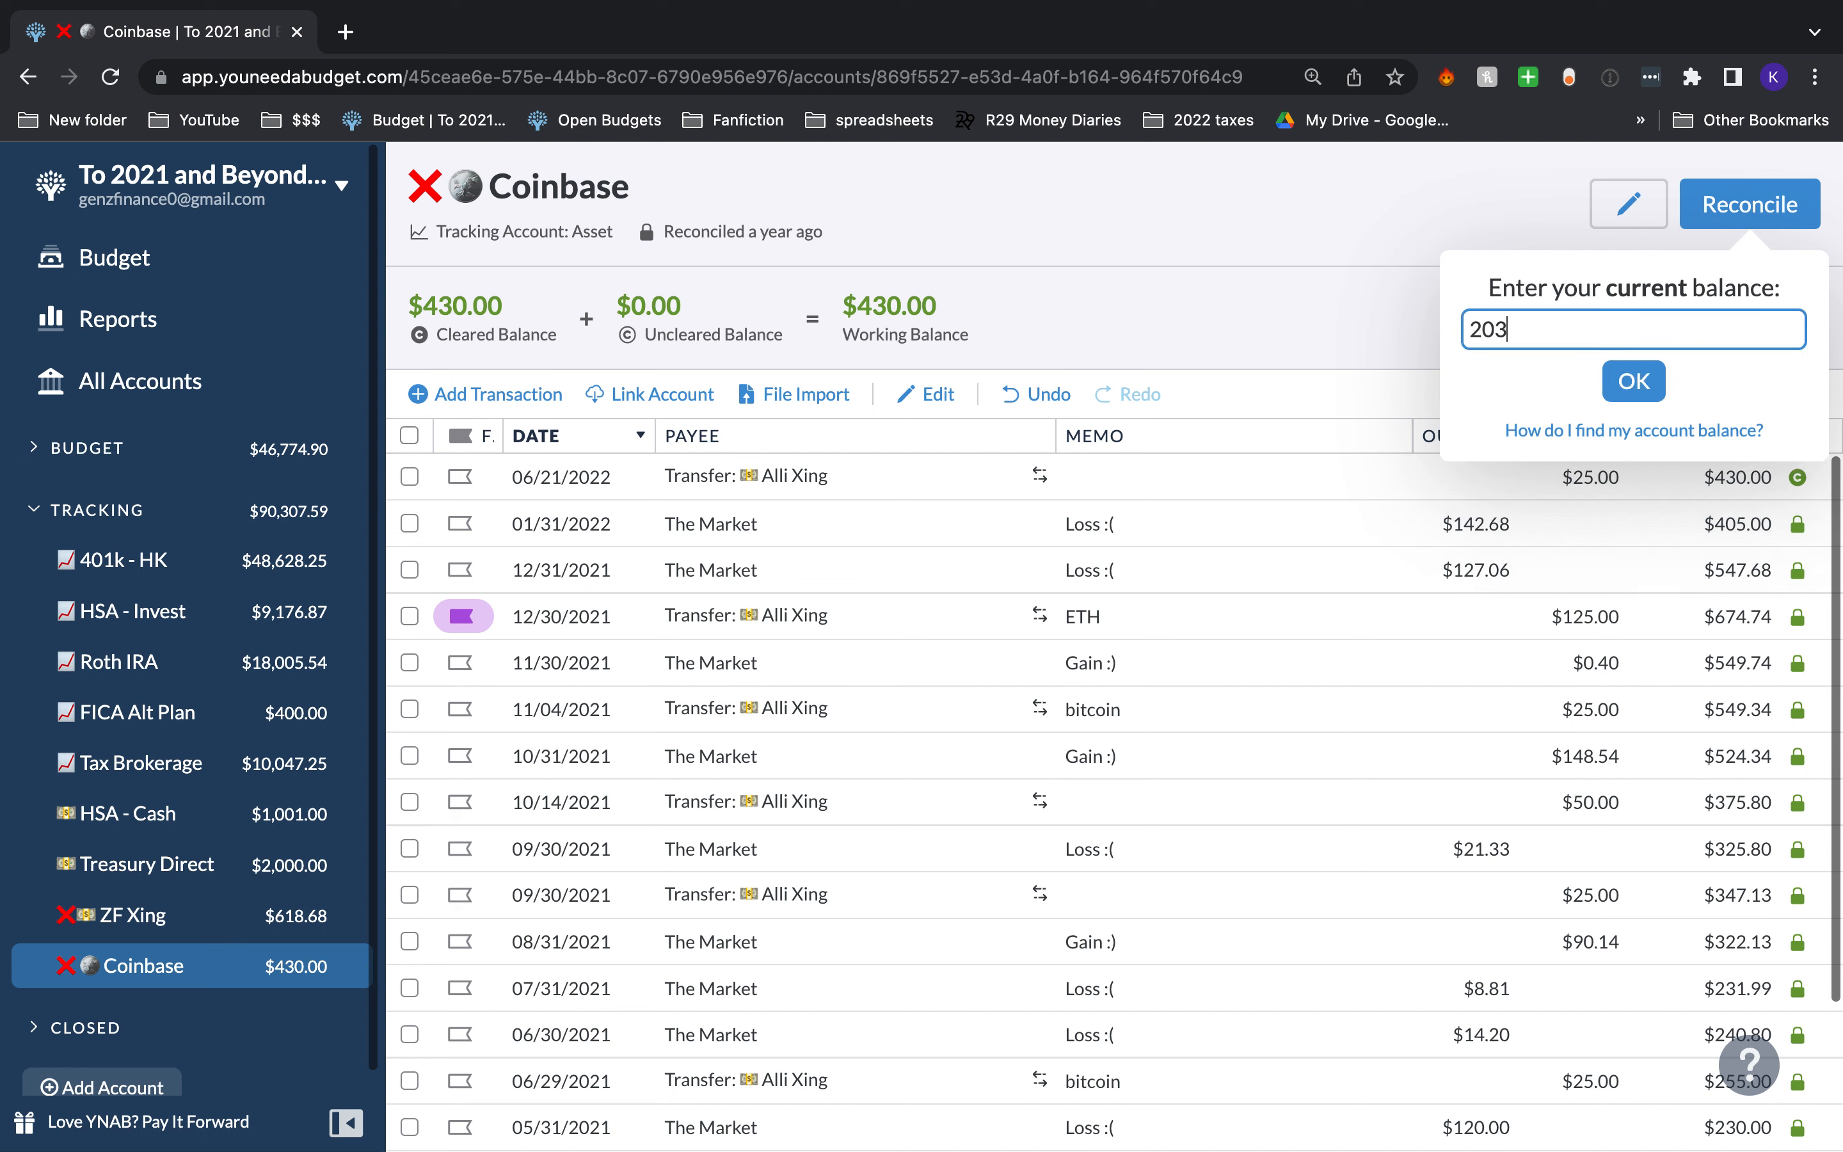
{"action": "type", "text": ".67"}
{"action": "left_click", "coordinate": [1637, 381]}
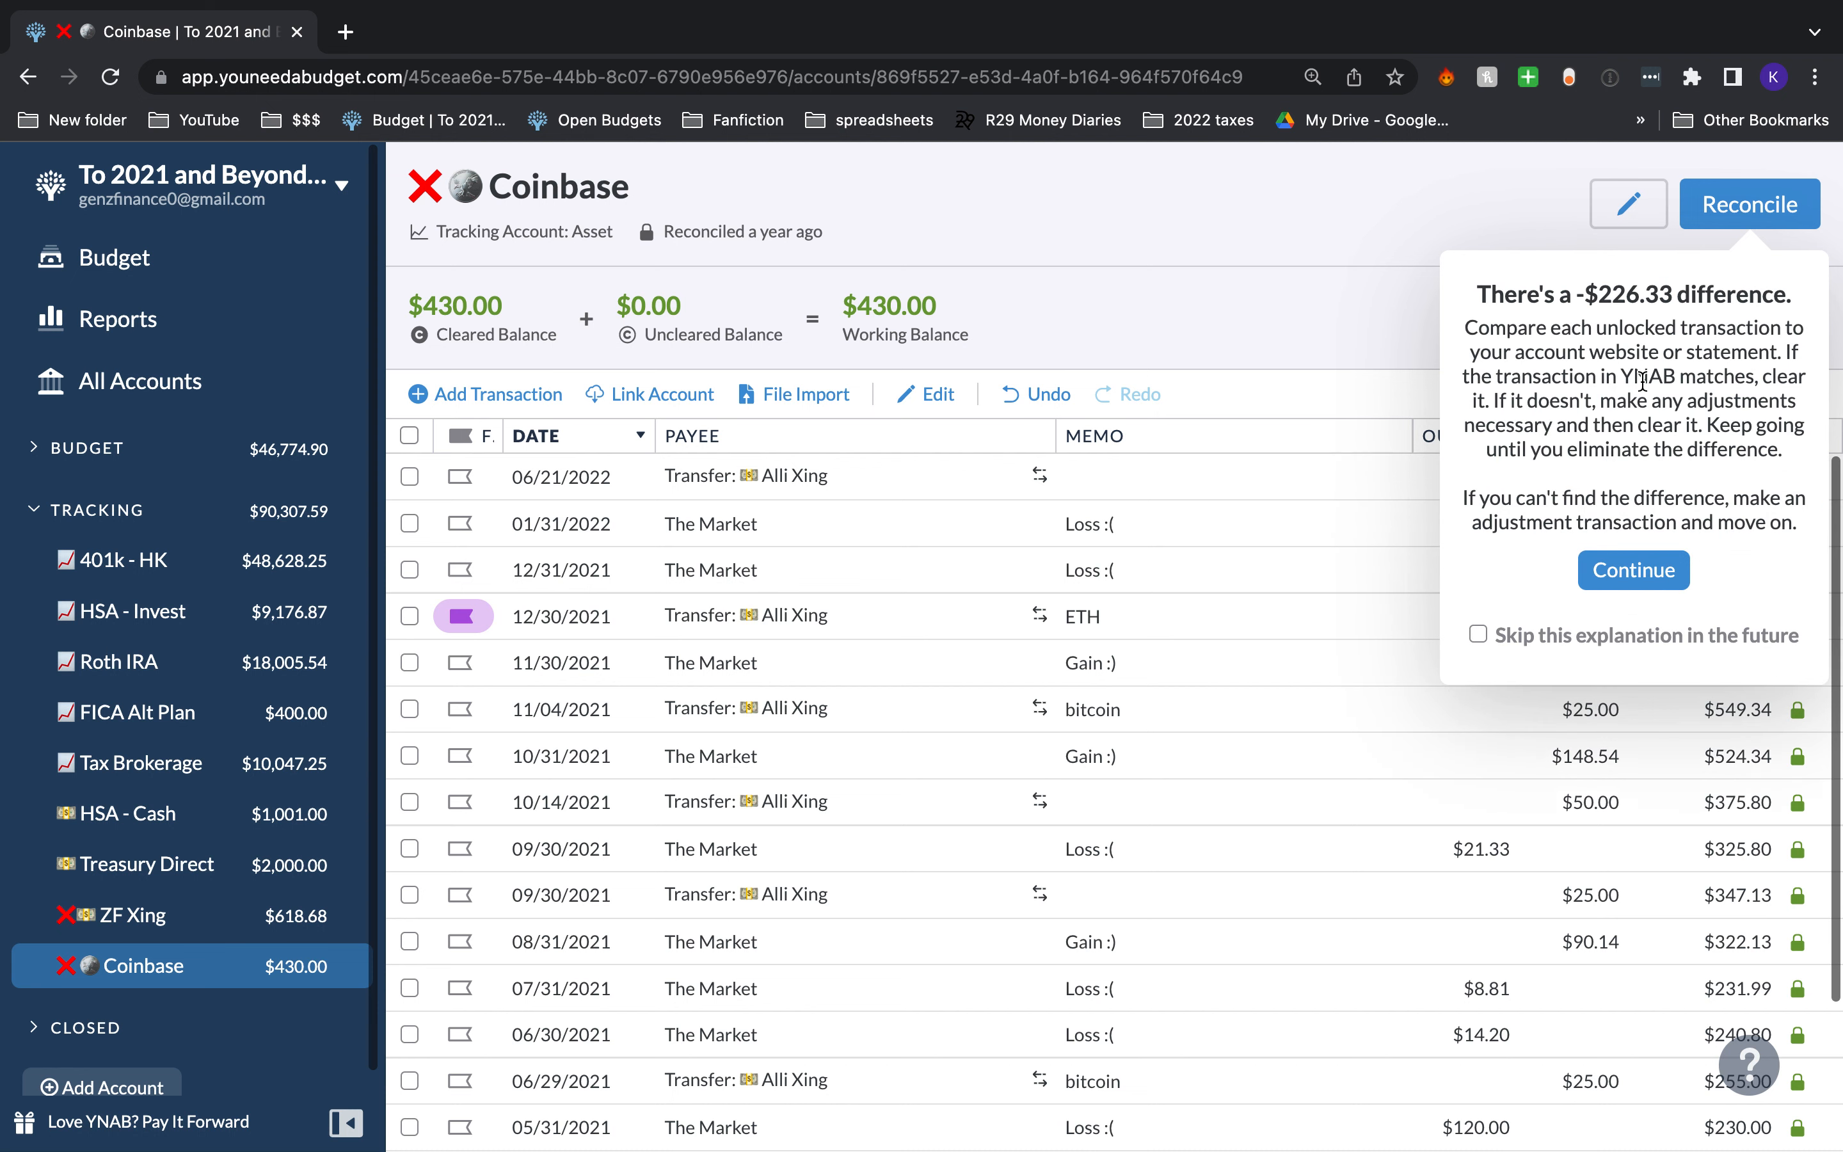
{"action": "left_click", "coordinate": [1630, 569]}
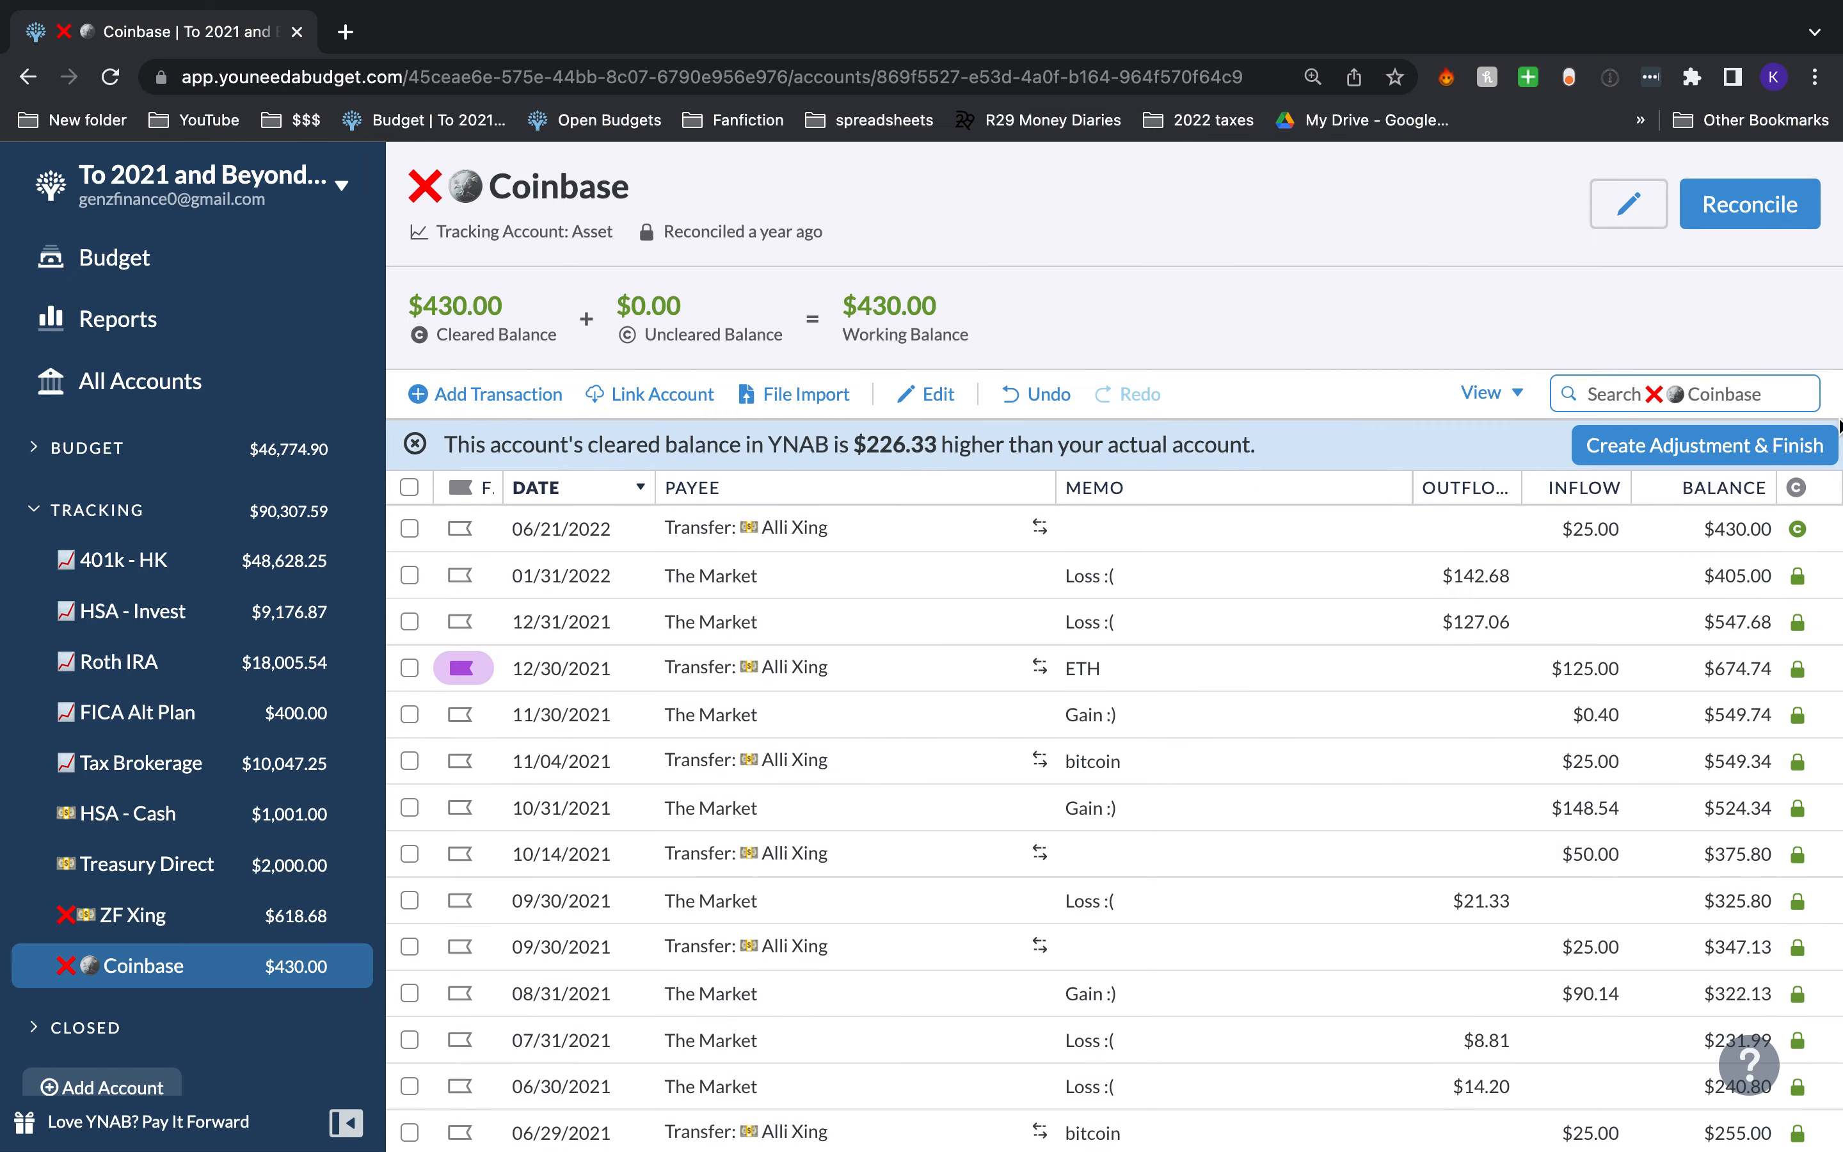
{"action": "left_click", "coordinate": [1770, 431]}
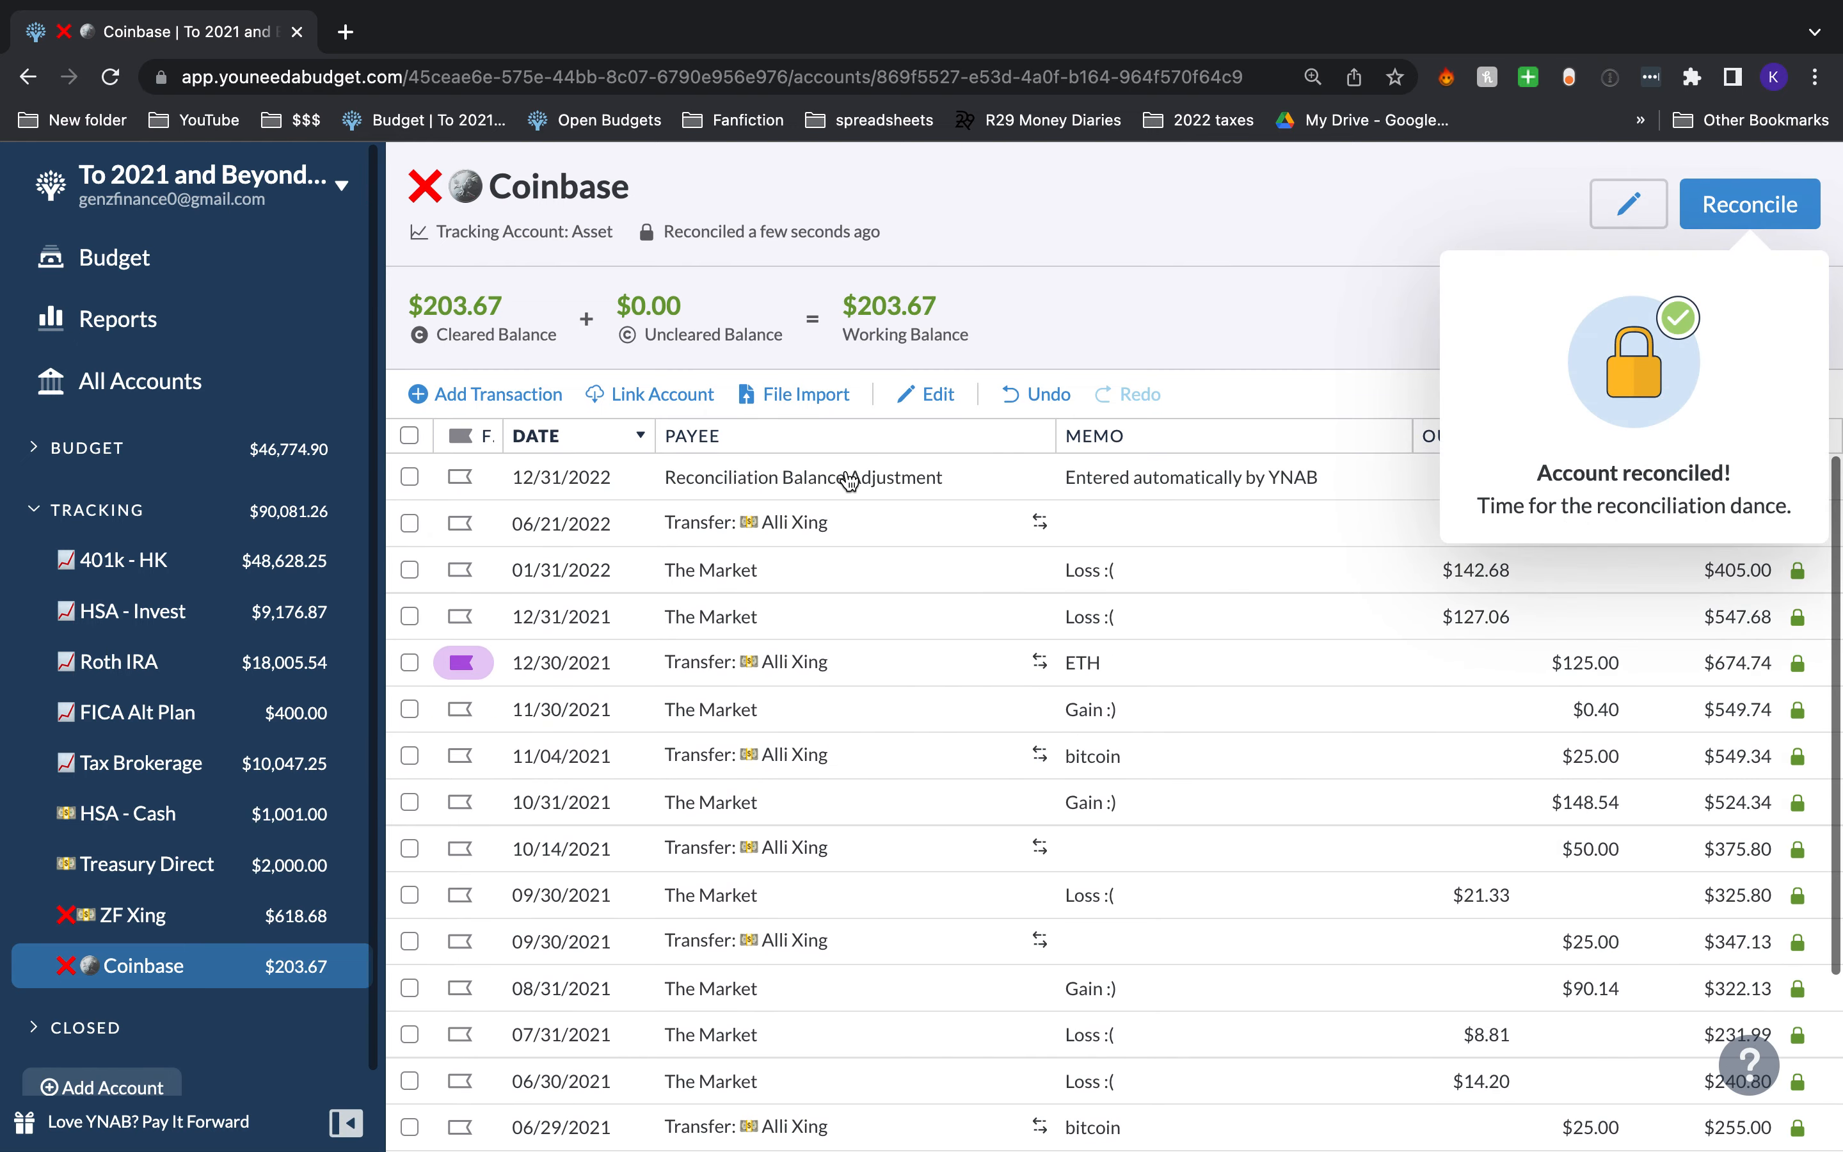
Step: Relabel the 12/31/2022 adjustment in Coinbase with payee The Market and memo "Loss :(", save it and deselect the transaction
{"action": "left_click", "coordinate": [835, 488]}
{"action": "scroll", "coordinate": [594, 1028], "scroll_direction": "down", "scroll_amount": 5}
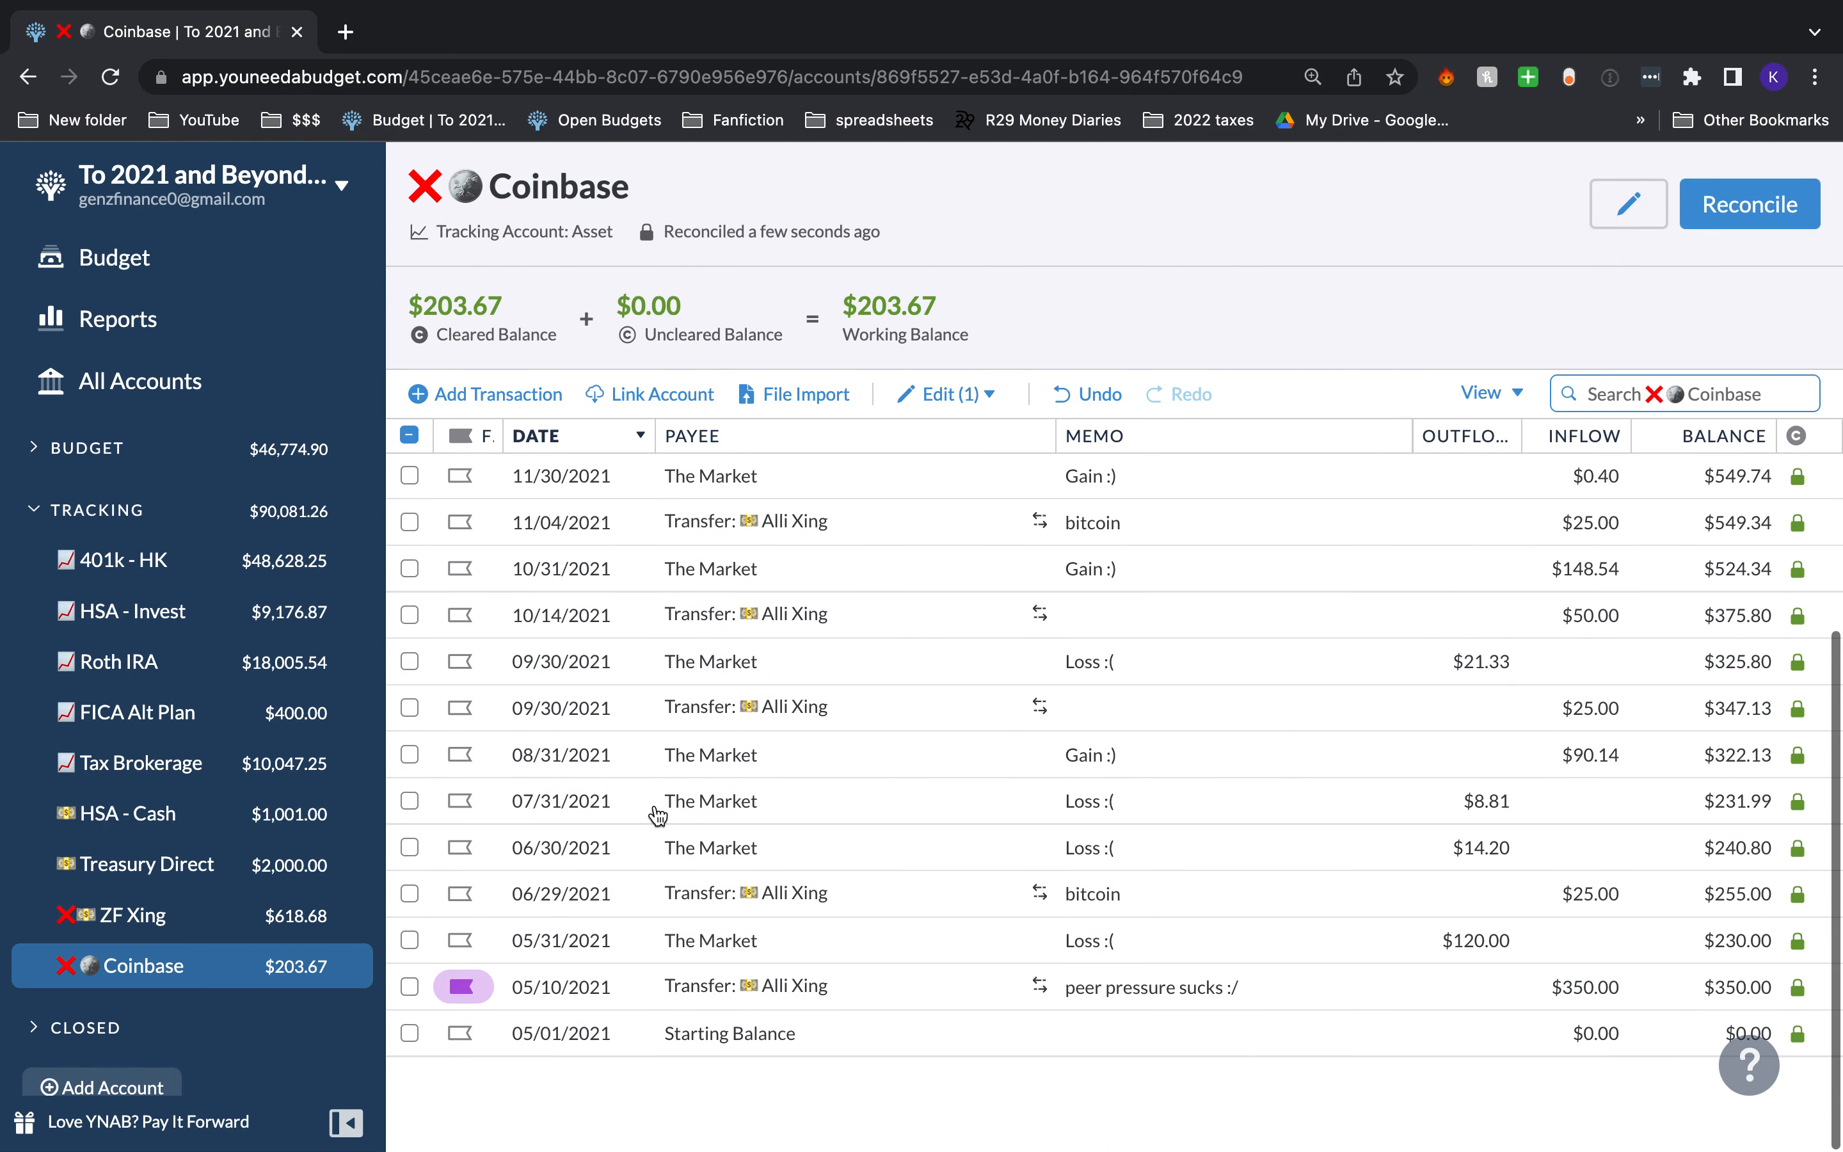
{"action": "scroll", "coordinate": [685, 724], "scroll_direction": "up", "scroll_amount": 5}
{"action": "left_click", "coordinate": [732, 480]}
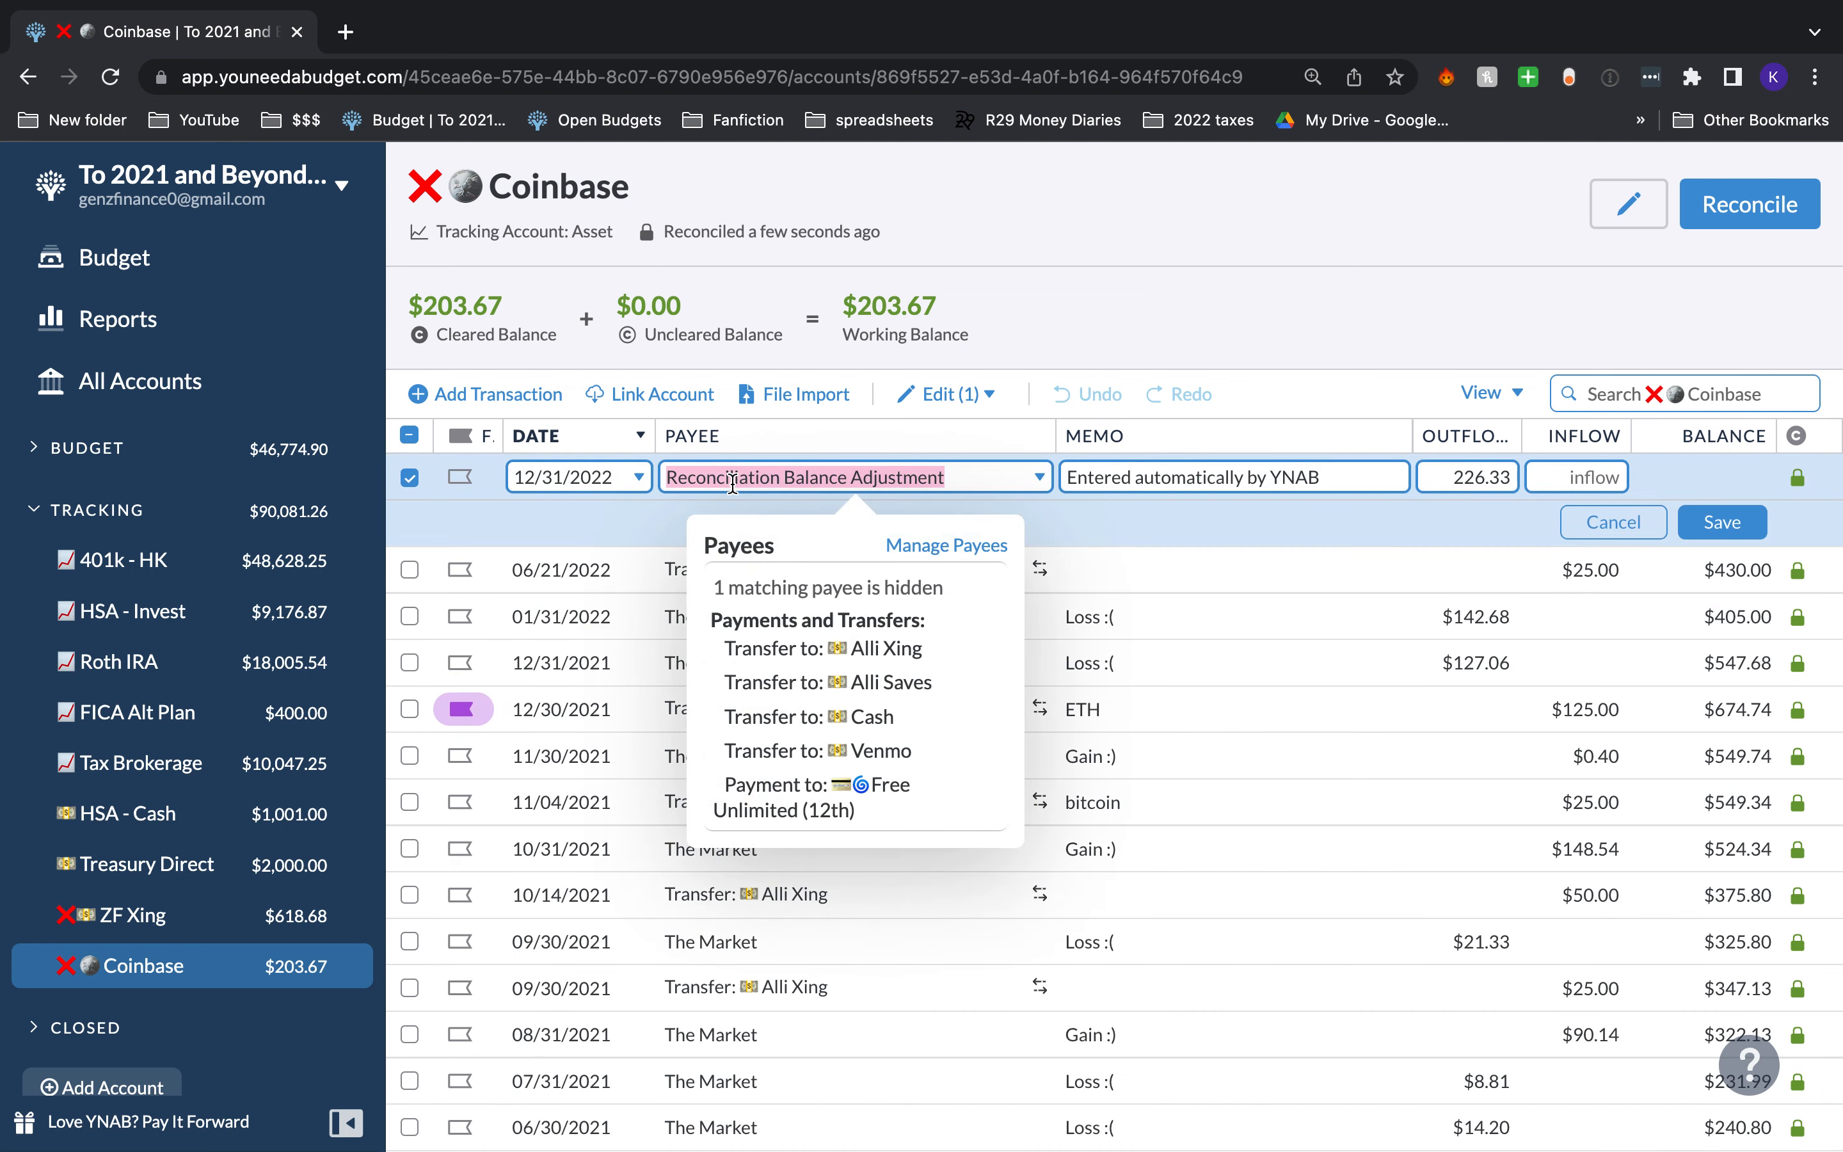
{"action": "type", "text": "The Ma"}
{"action": "key", "text": "Tab"}
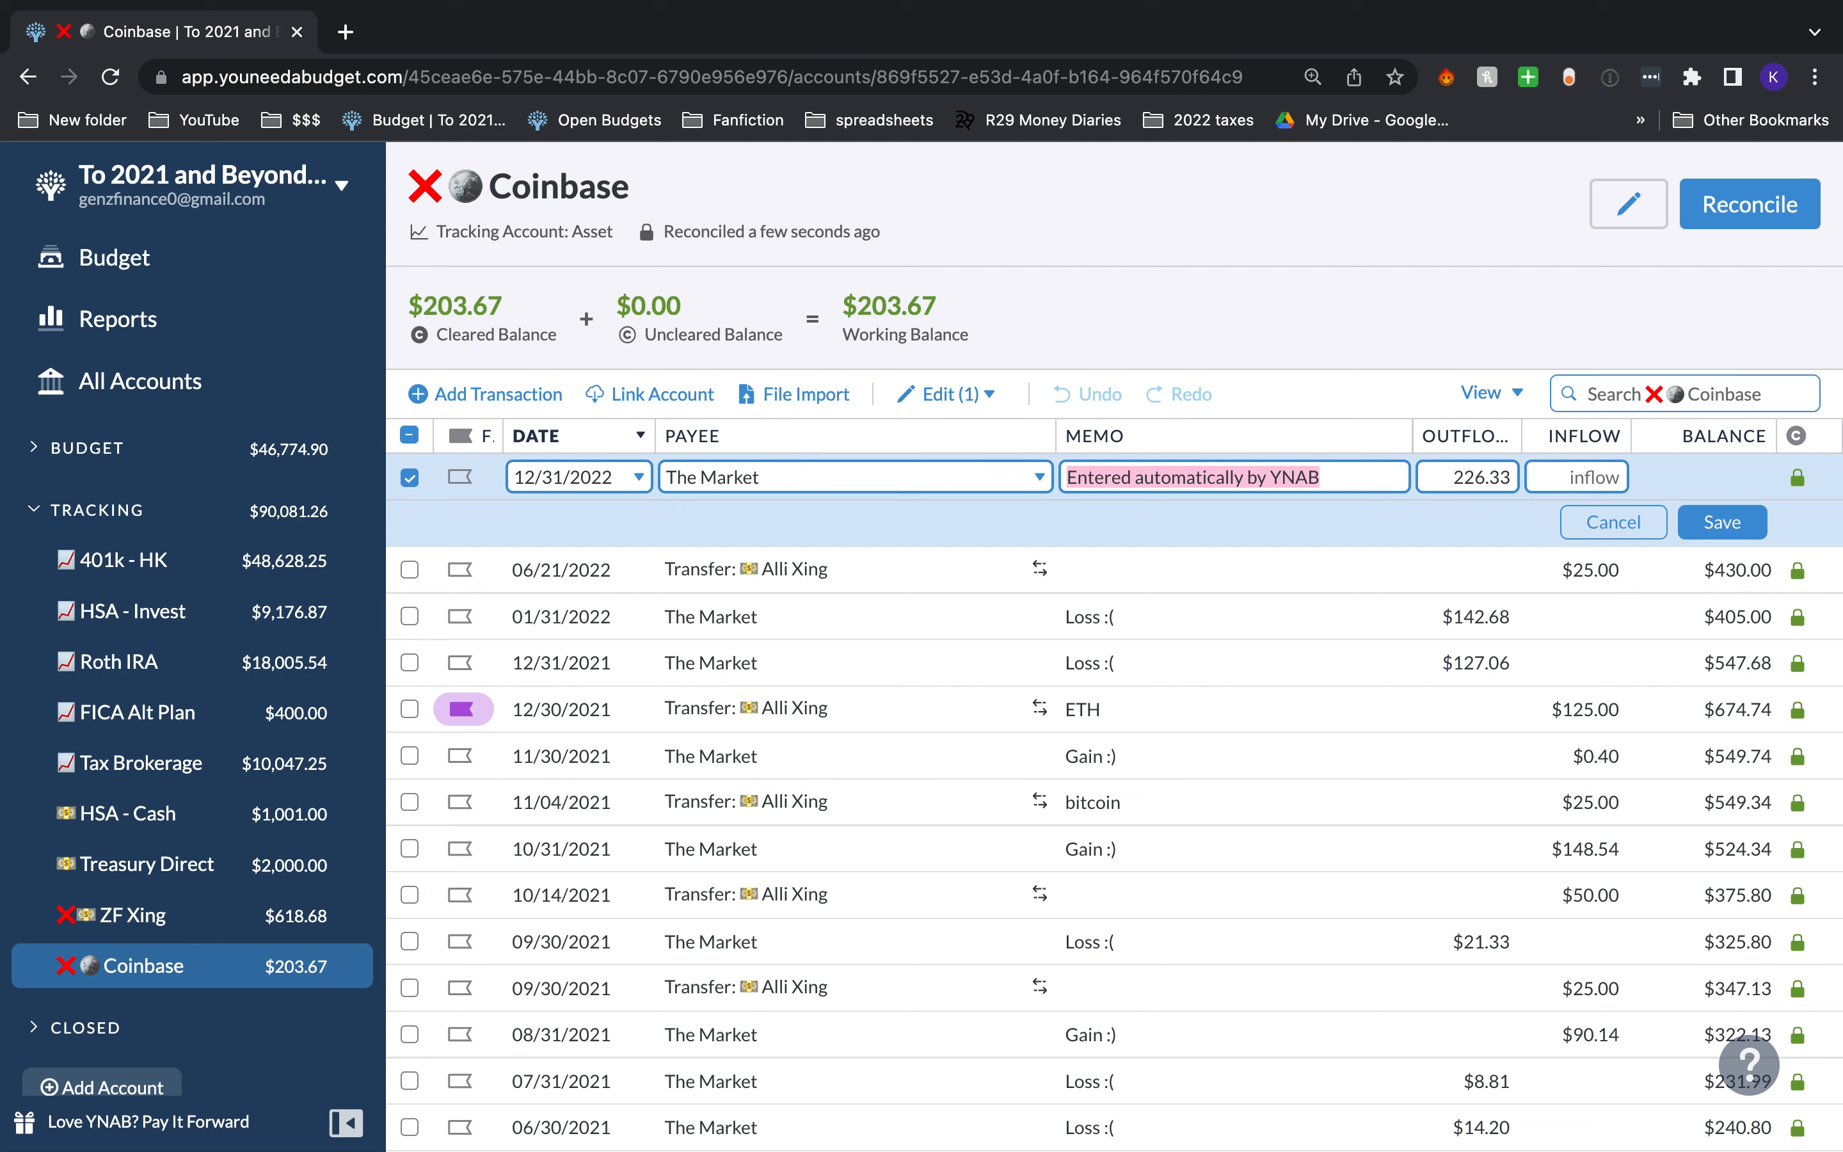
{"action": "type", "text": "Loss"}
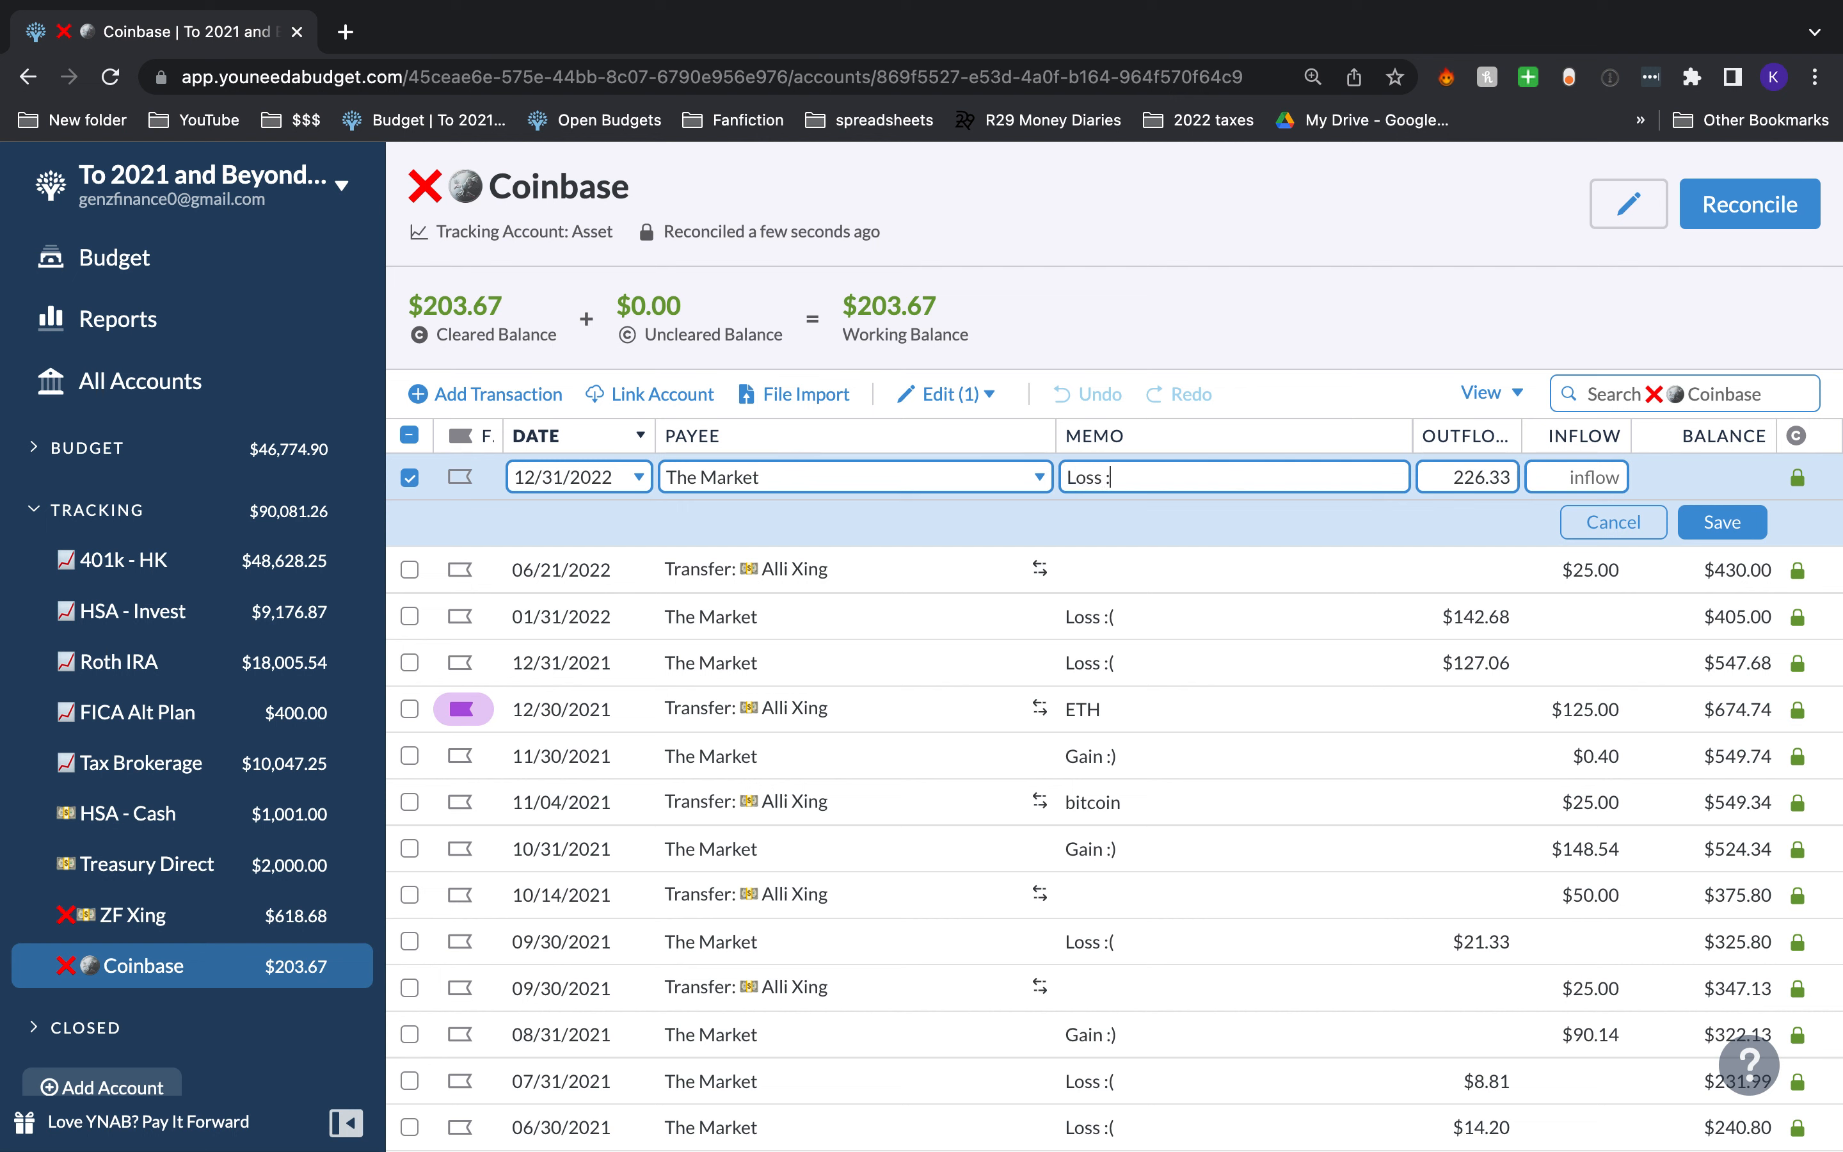
{"action": "type", "text": " :("}
{"action": "left_click", "coordinate": [1724, 526]}
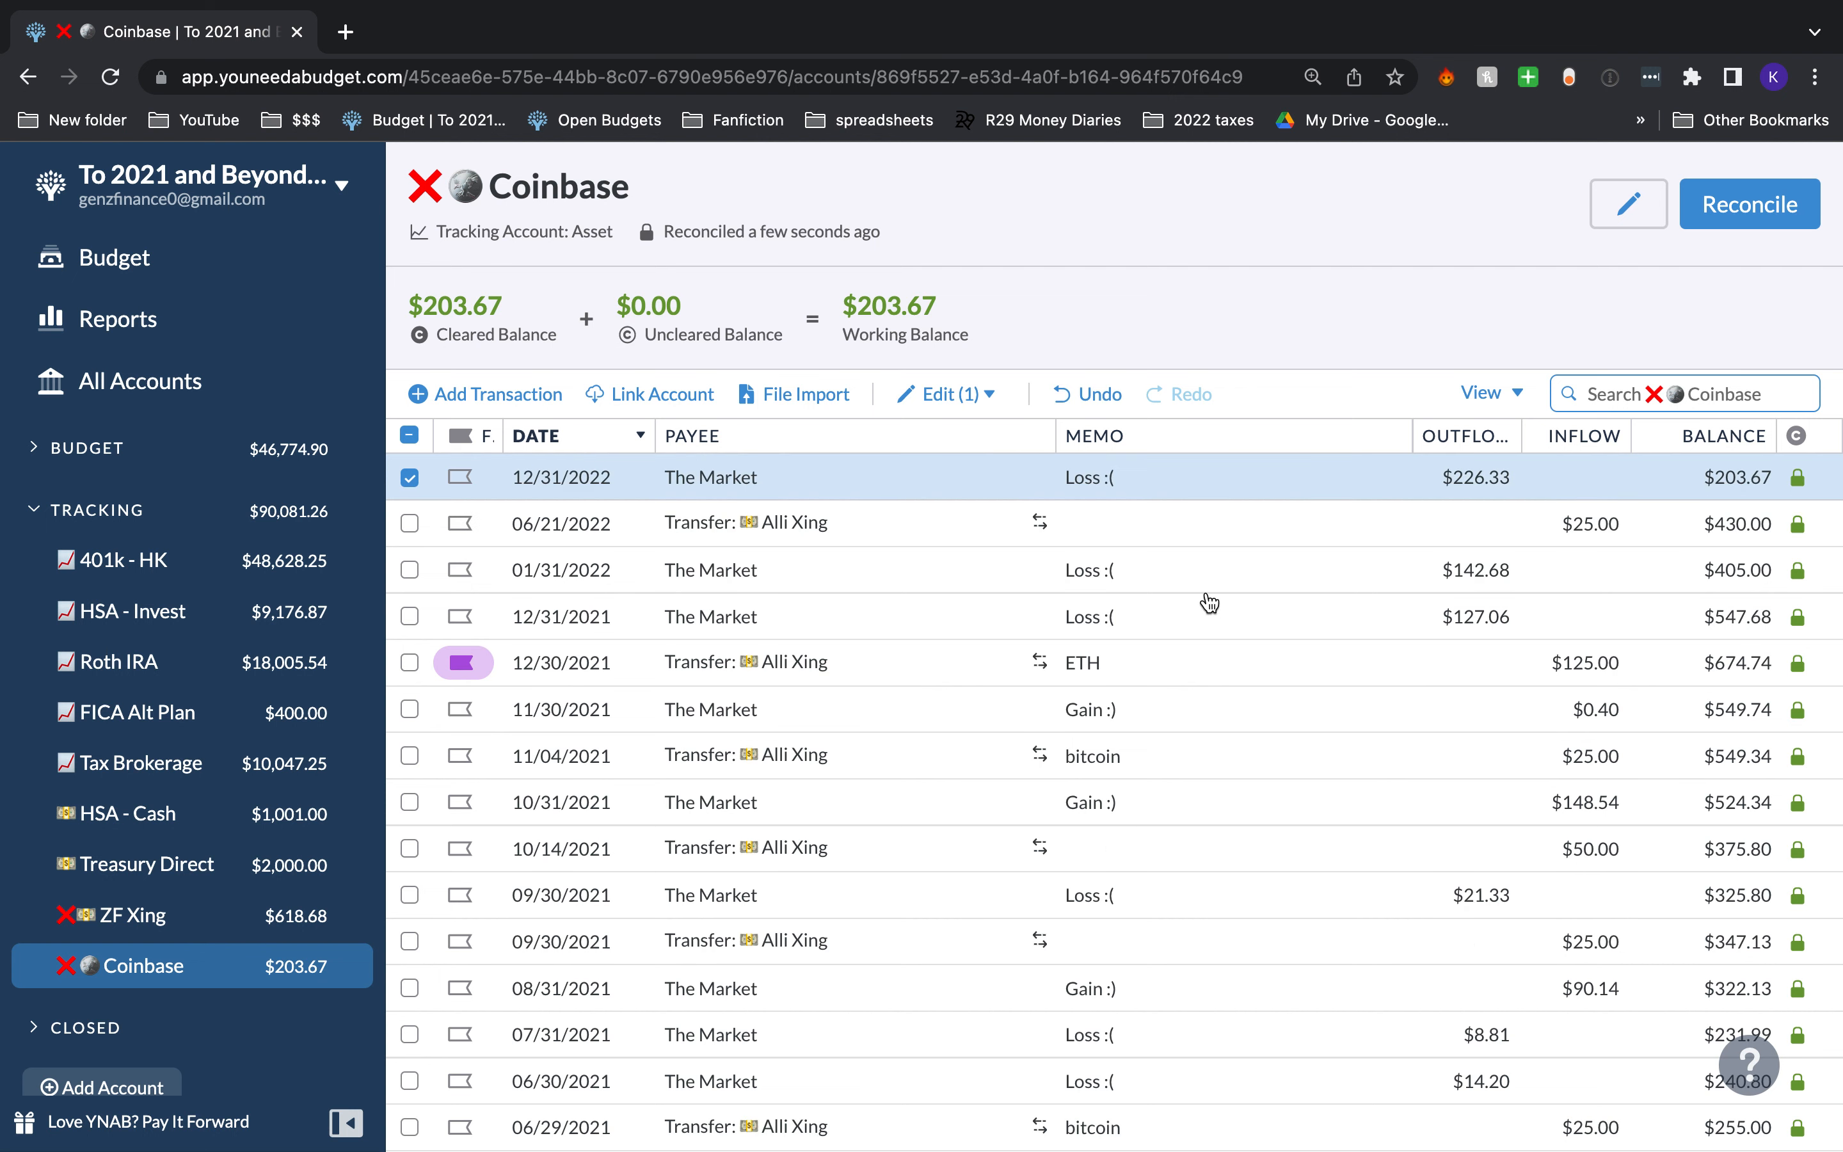
{"action": "left_click", "coordinate": [409, 477]}
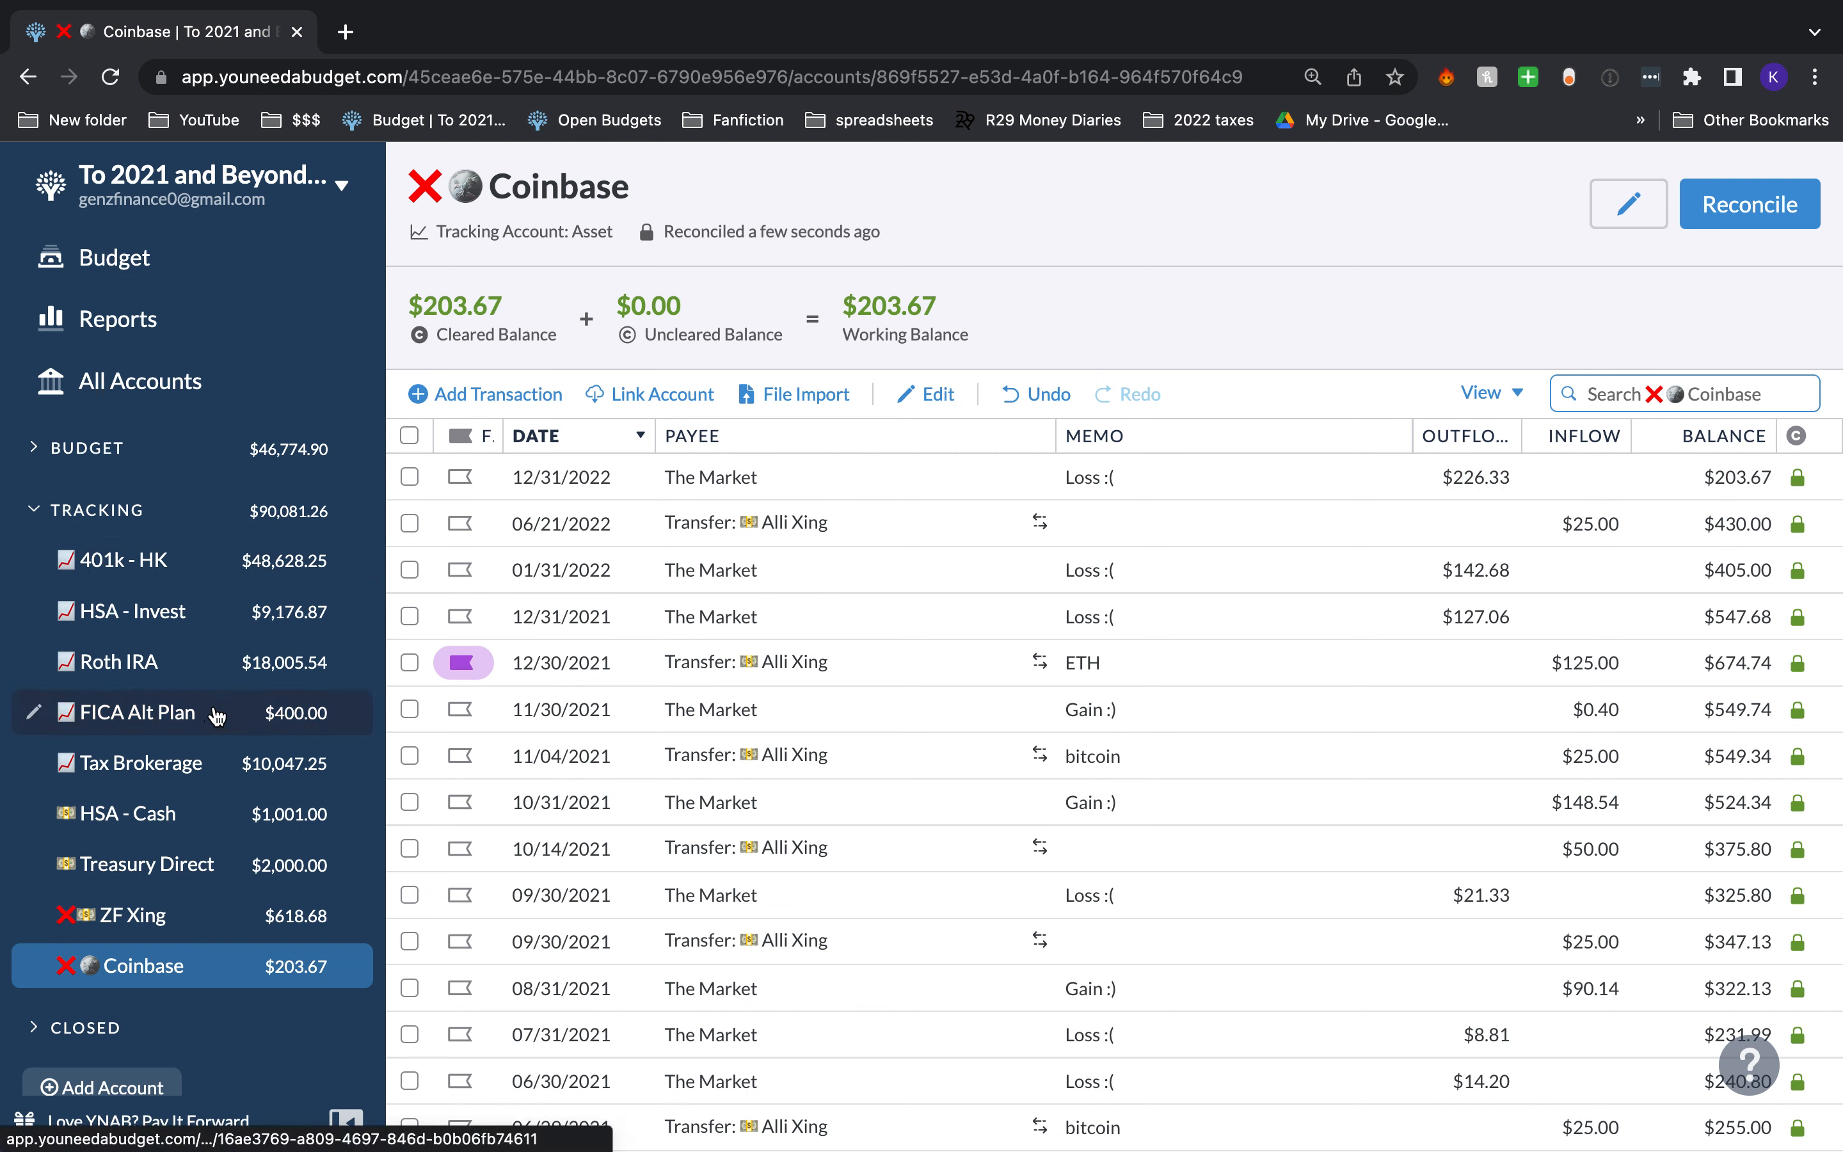
Step: Collapse the tracking accounts list and bring up the budget for December 2022
{"action": "left_click", "coordinate": [169, 519]}
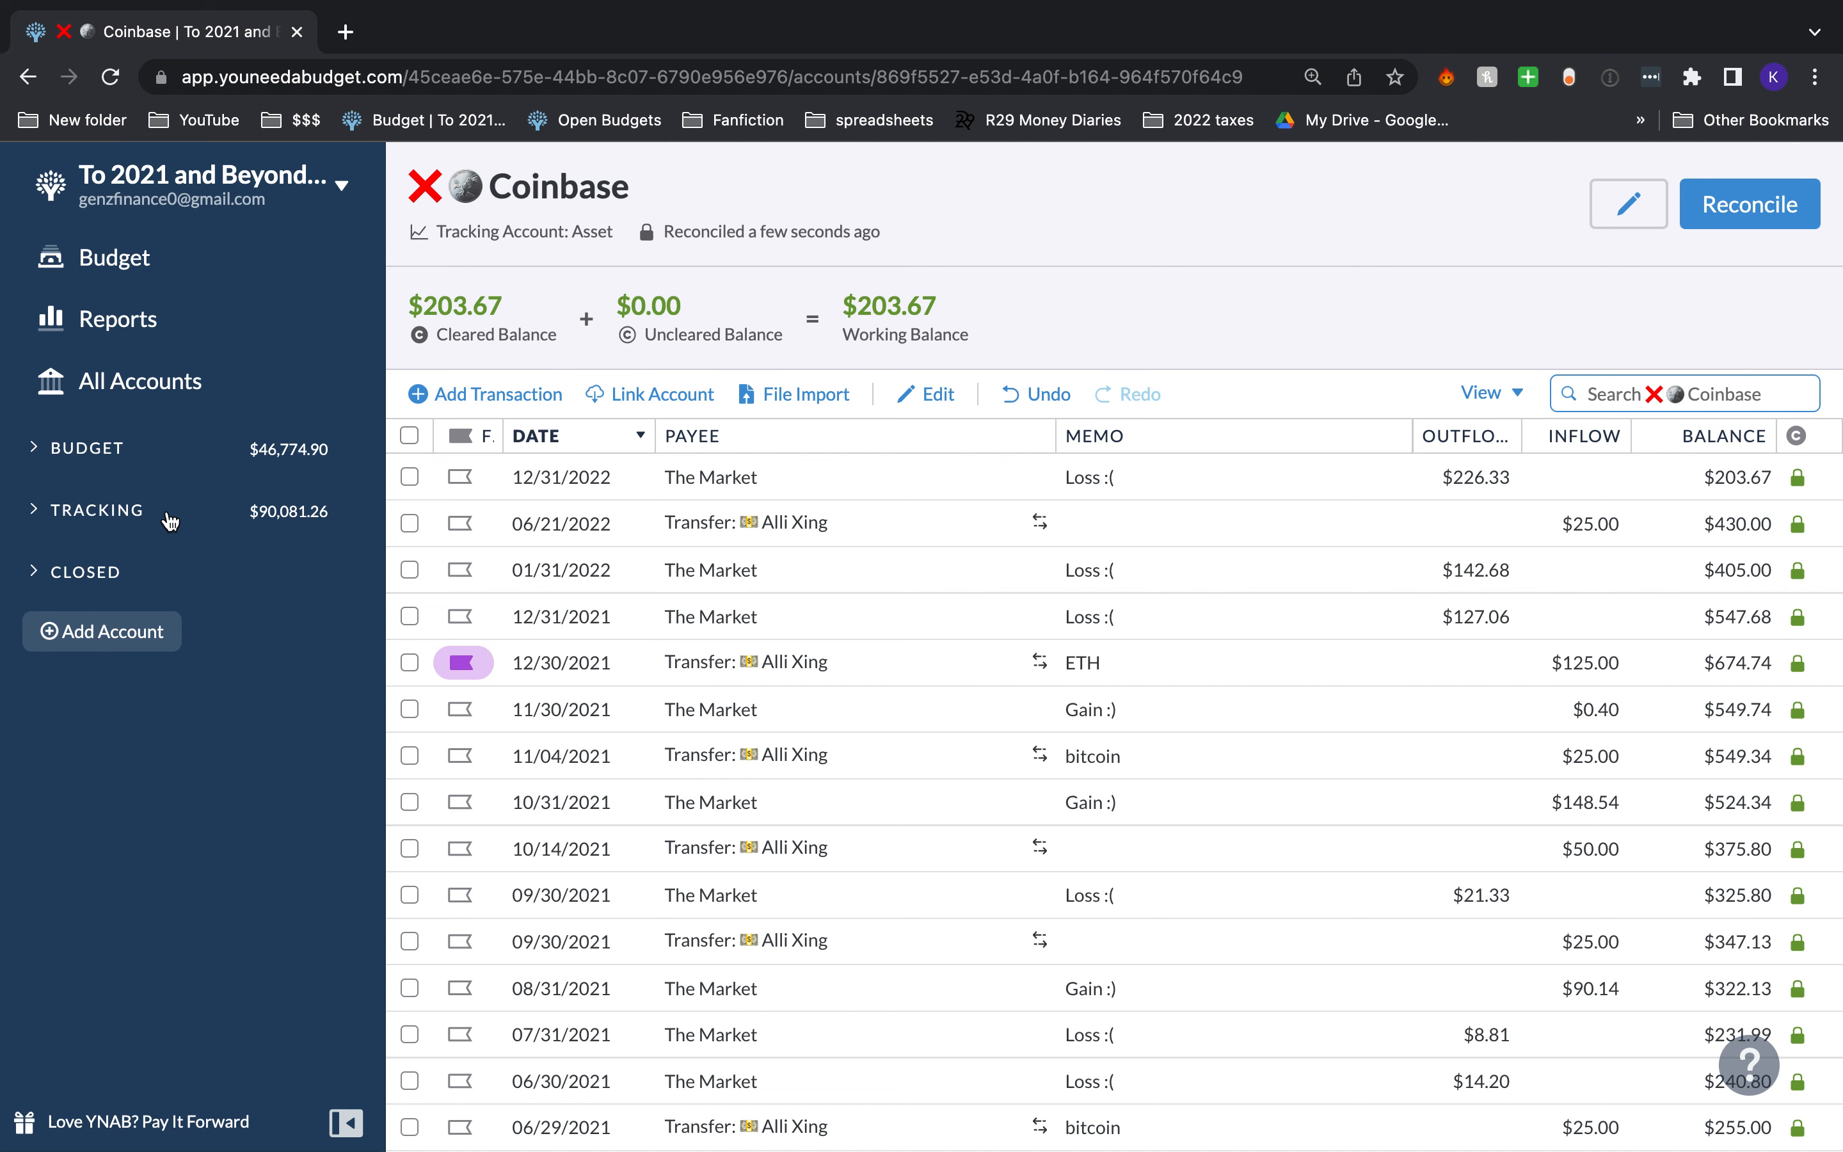
{"action": "left_click", "coordinate": [149, 281]}
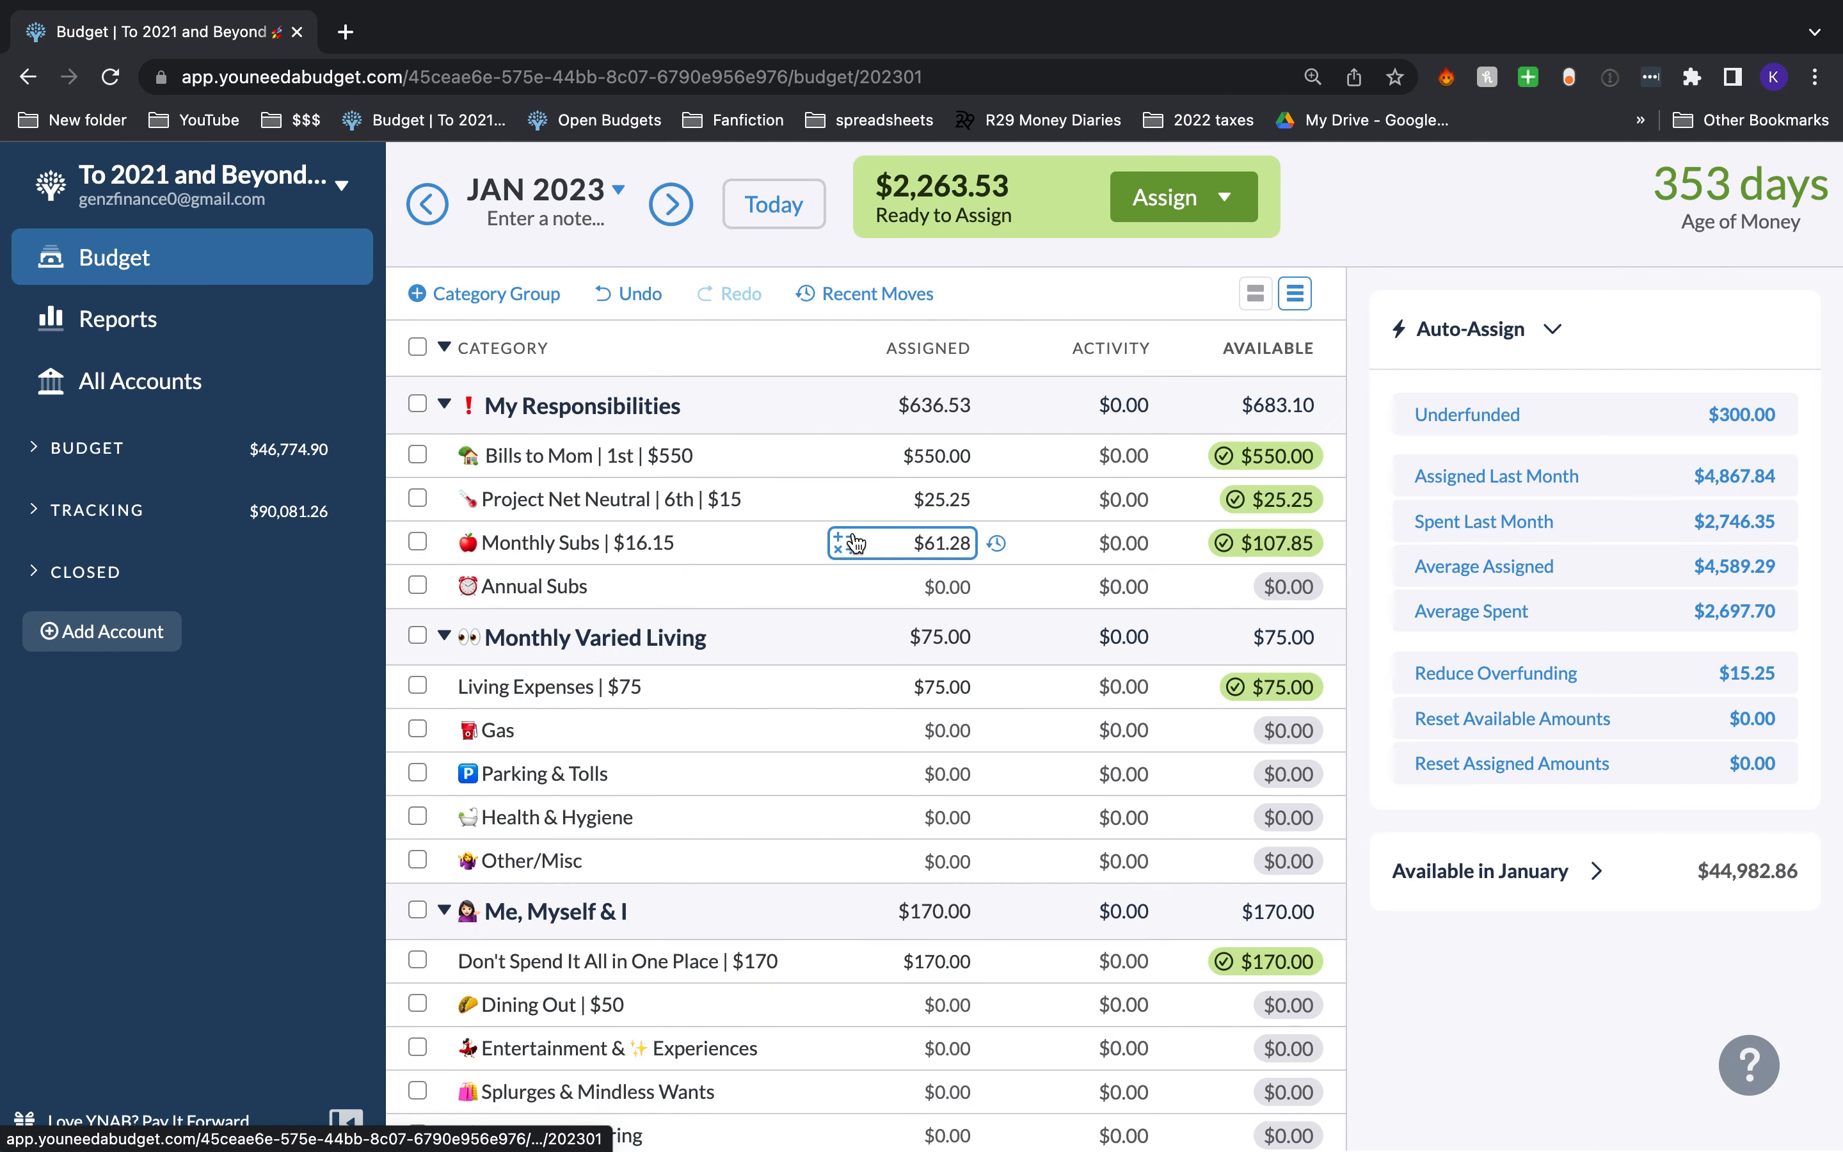
{"action": "scroll", "coordinate": [1081, 588], "scroll_direction": "down", "scroll_amount": 4}
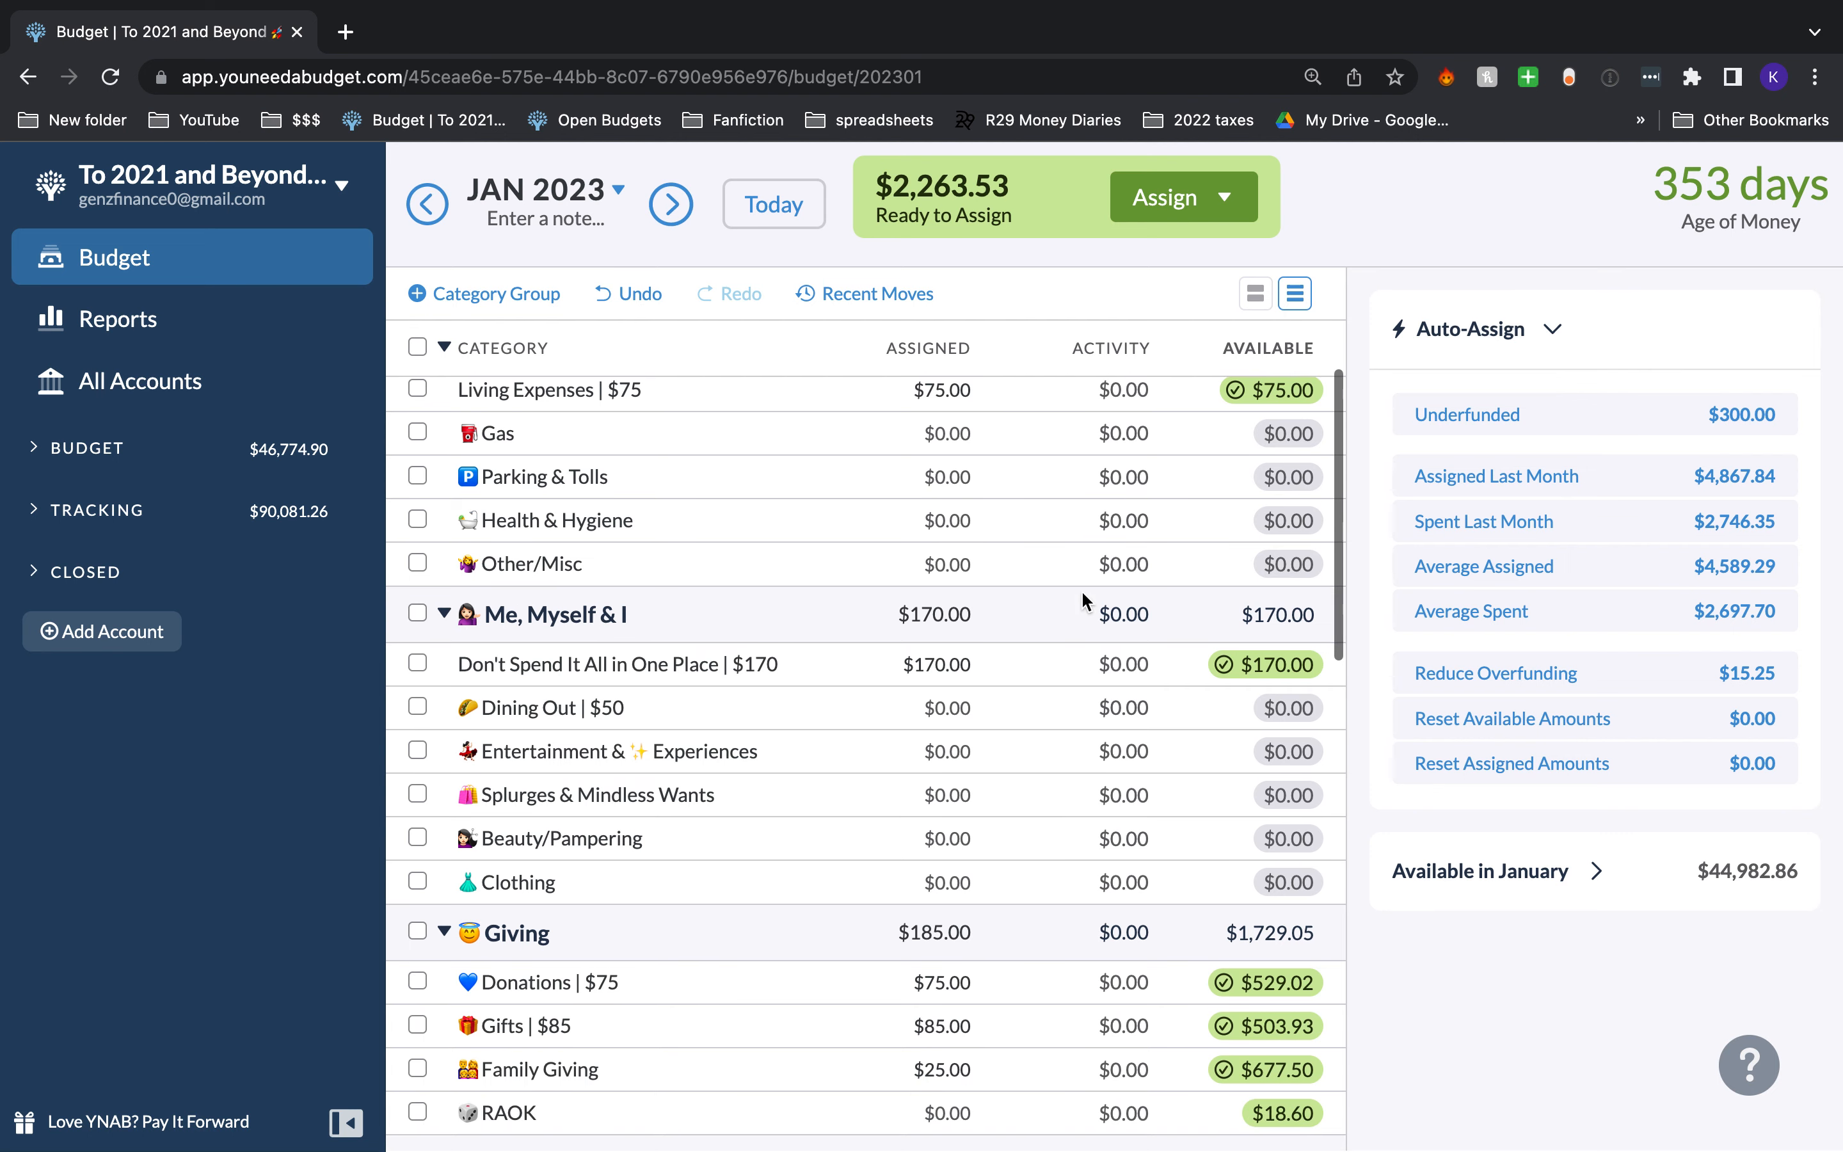
{"action": "left_click", "coordinate": [429, 204]}
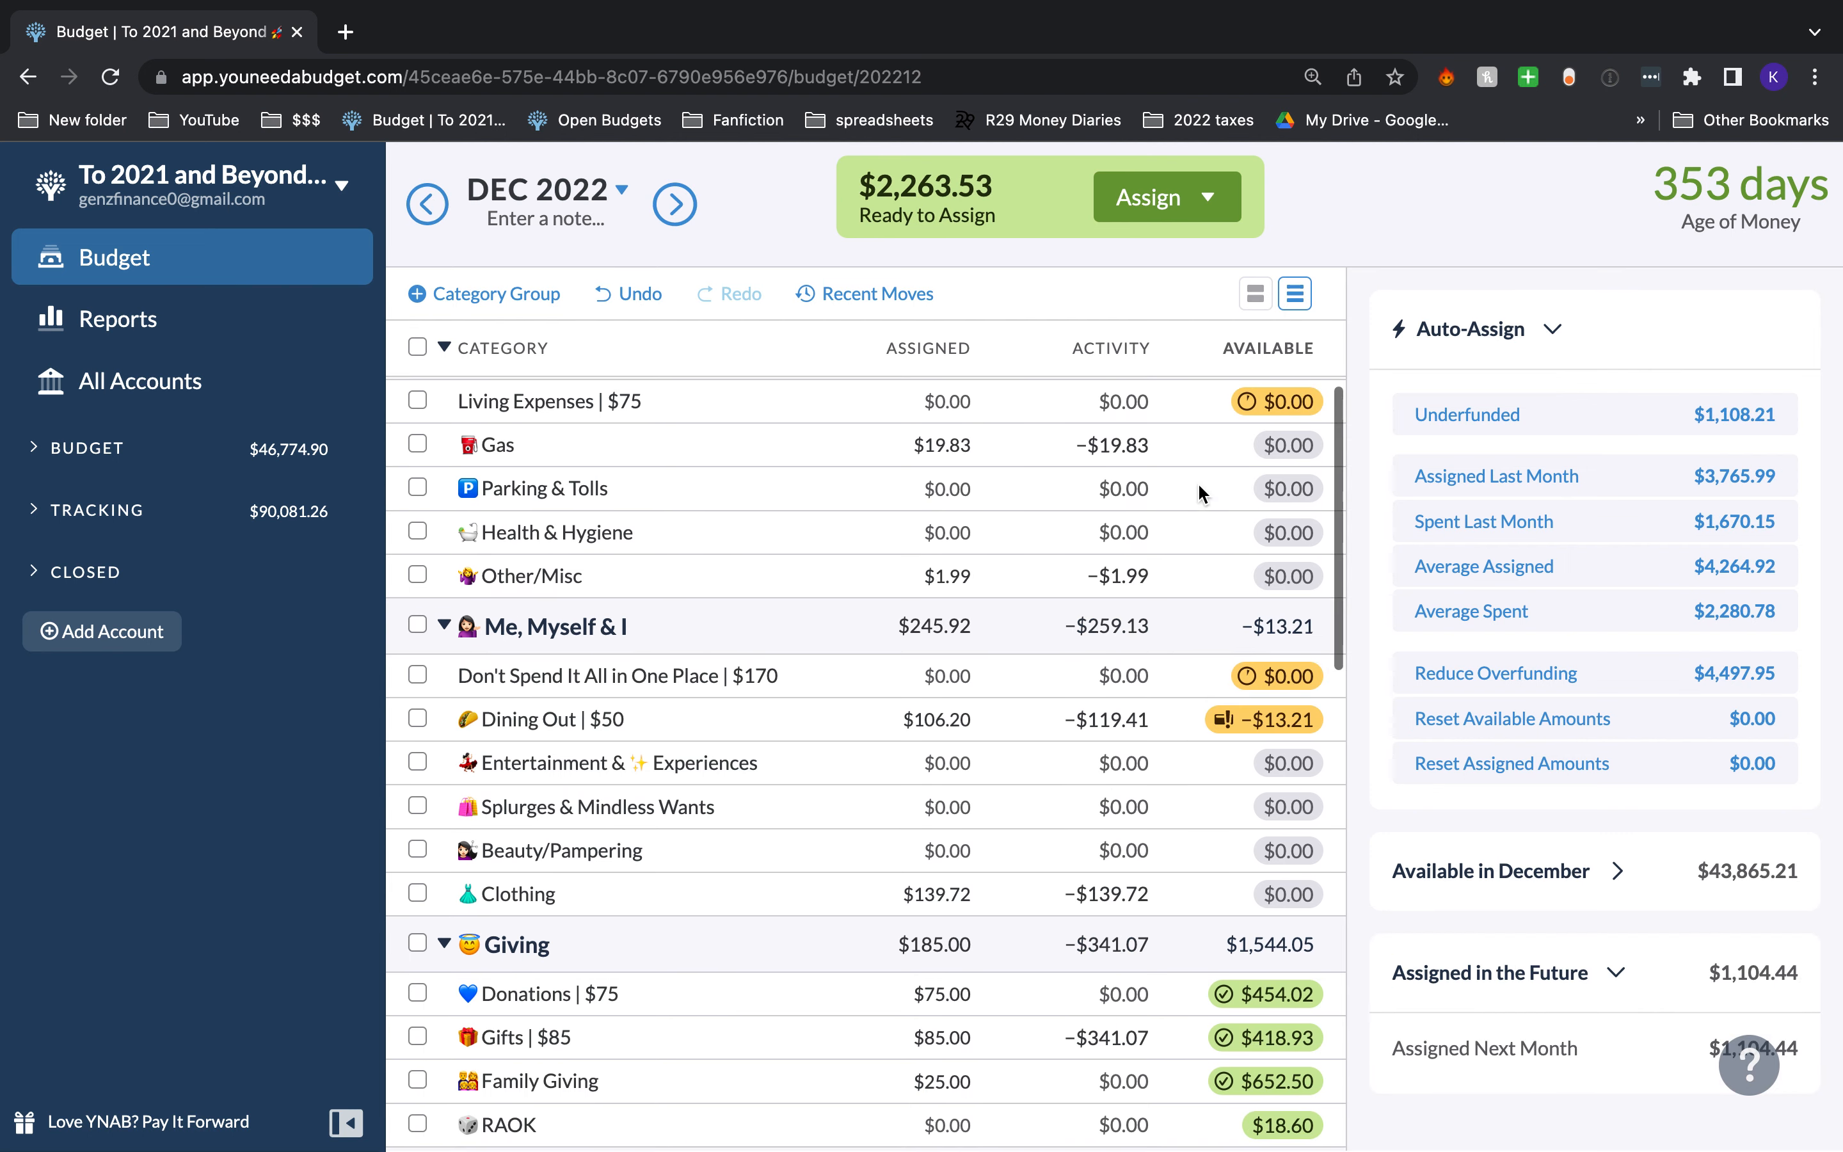
Step: Review the assigned, activity and available amounts of all December 2022 category groups down to Savings
{"action": "scroll", "coordinate": [1198, 488], "scroll_direction": "up", "scroll_amount": 4}
{"action": "scroll", "coordinate": [1198, 482], "scroll_direction": "down", "scroll_amount": 7}
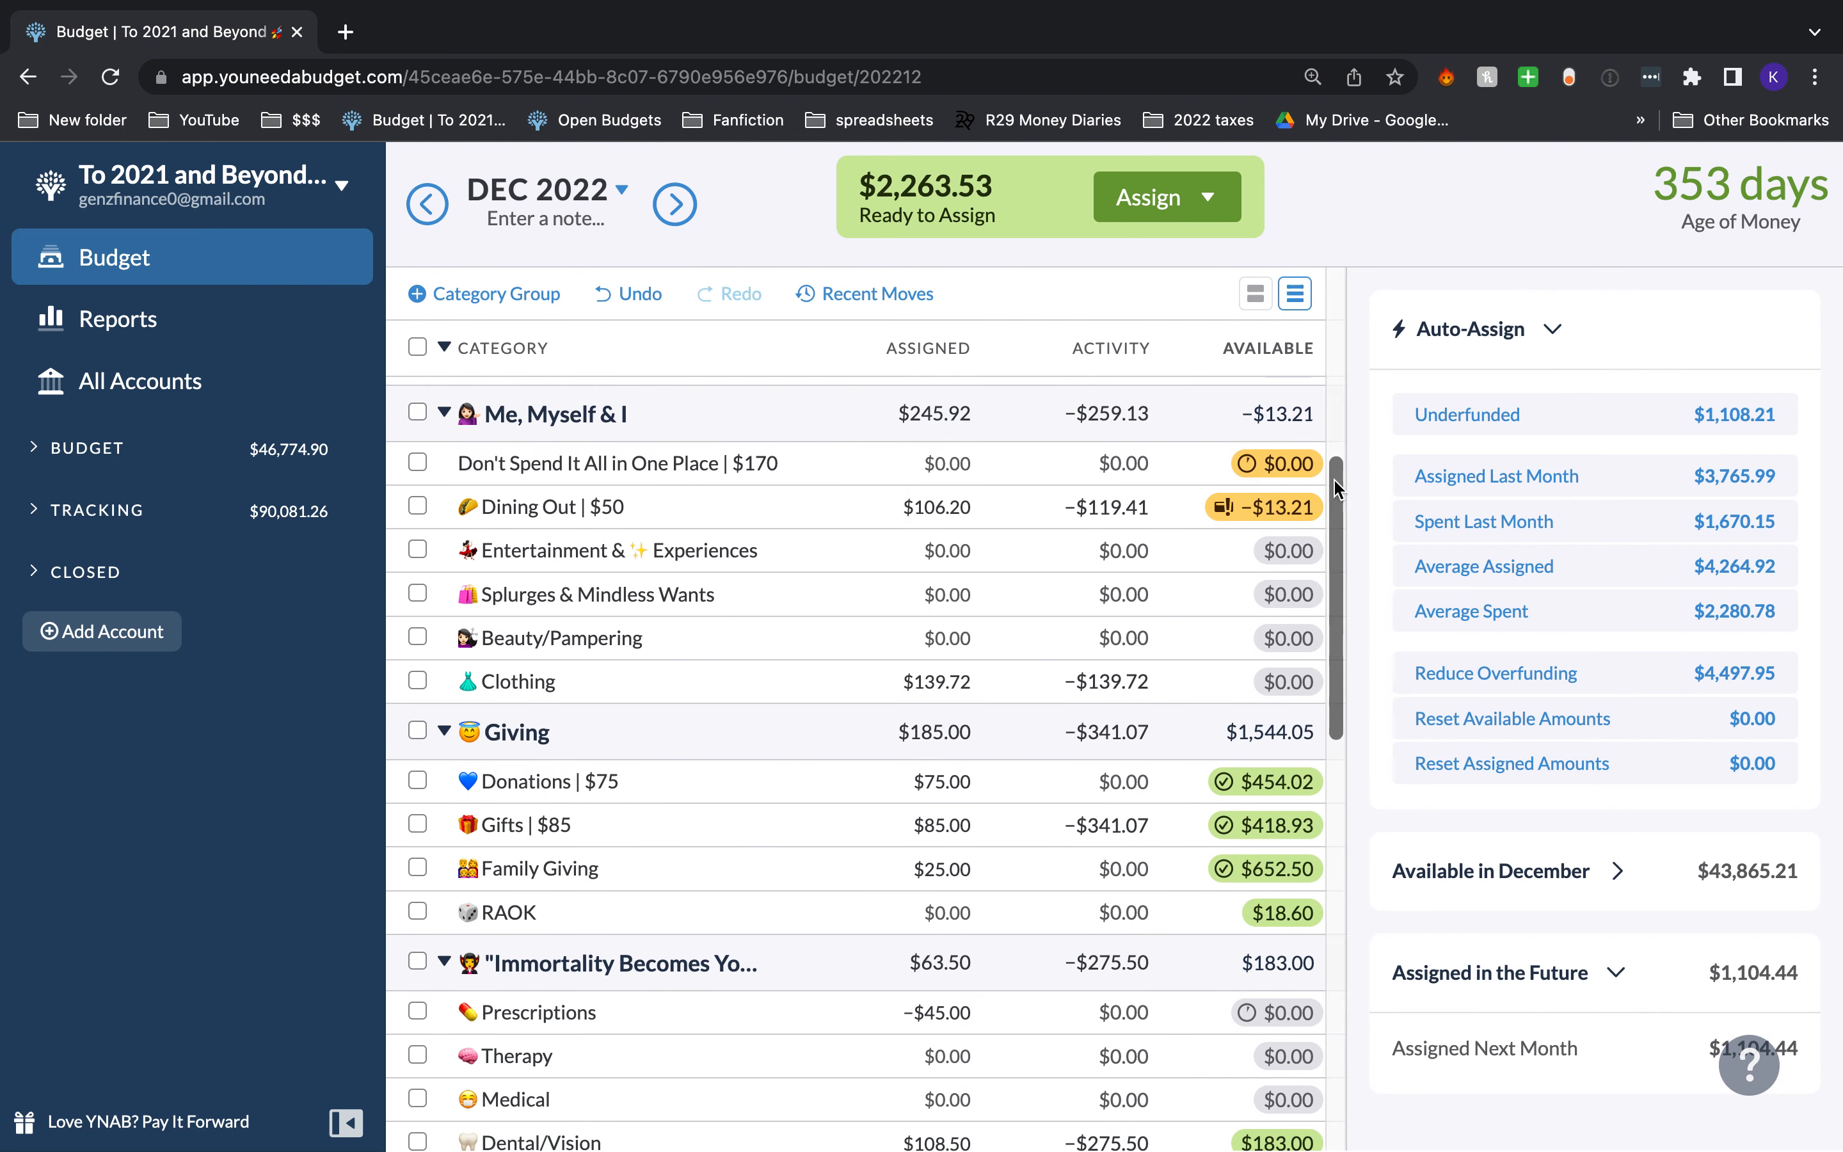
{"action": "scroll", "coordinate": [1249, 543], "scroll_direction": "down", "scroll_amount": 11}
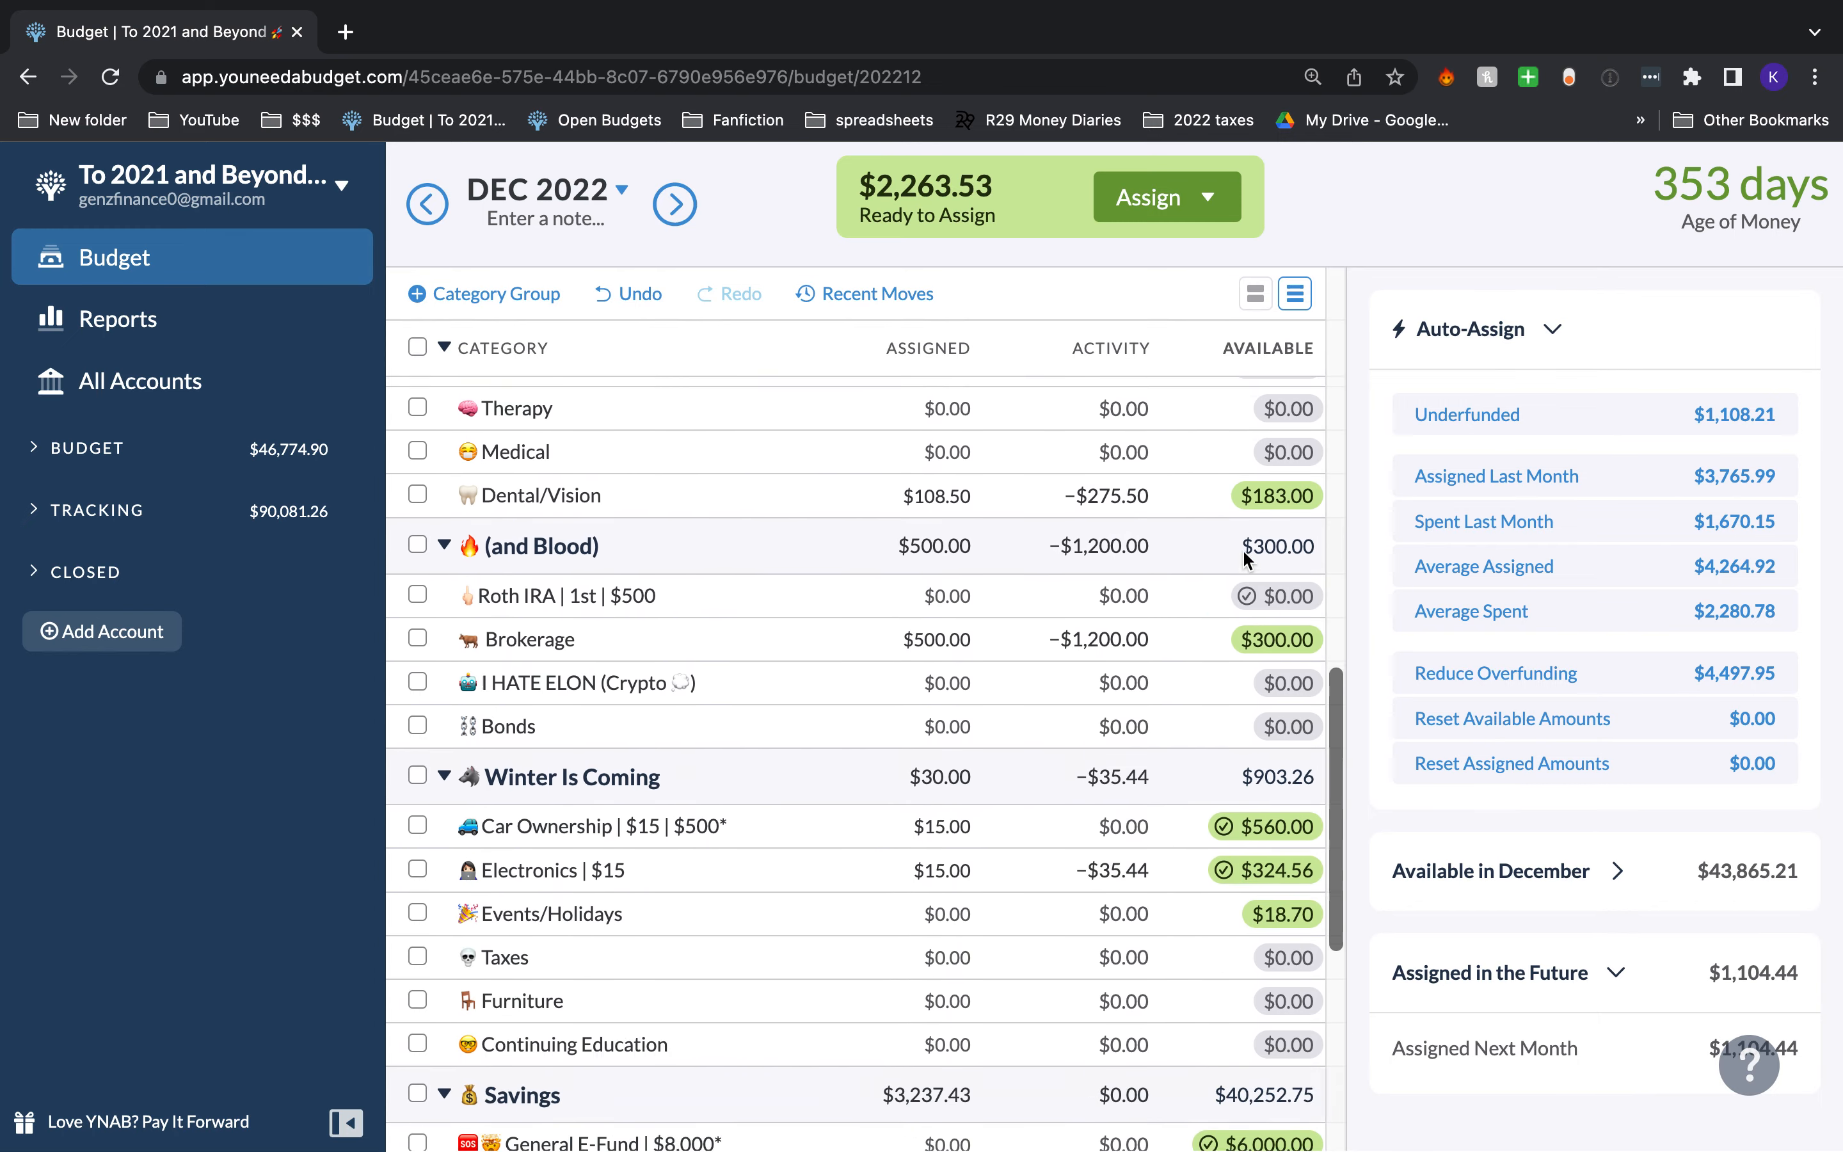
{"action": "scroll", "coordinate": [1247, 560], "scroll_direction": "down", "scroll_amount": 5}
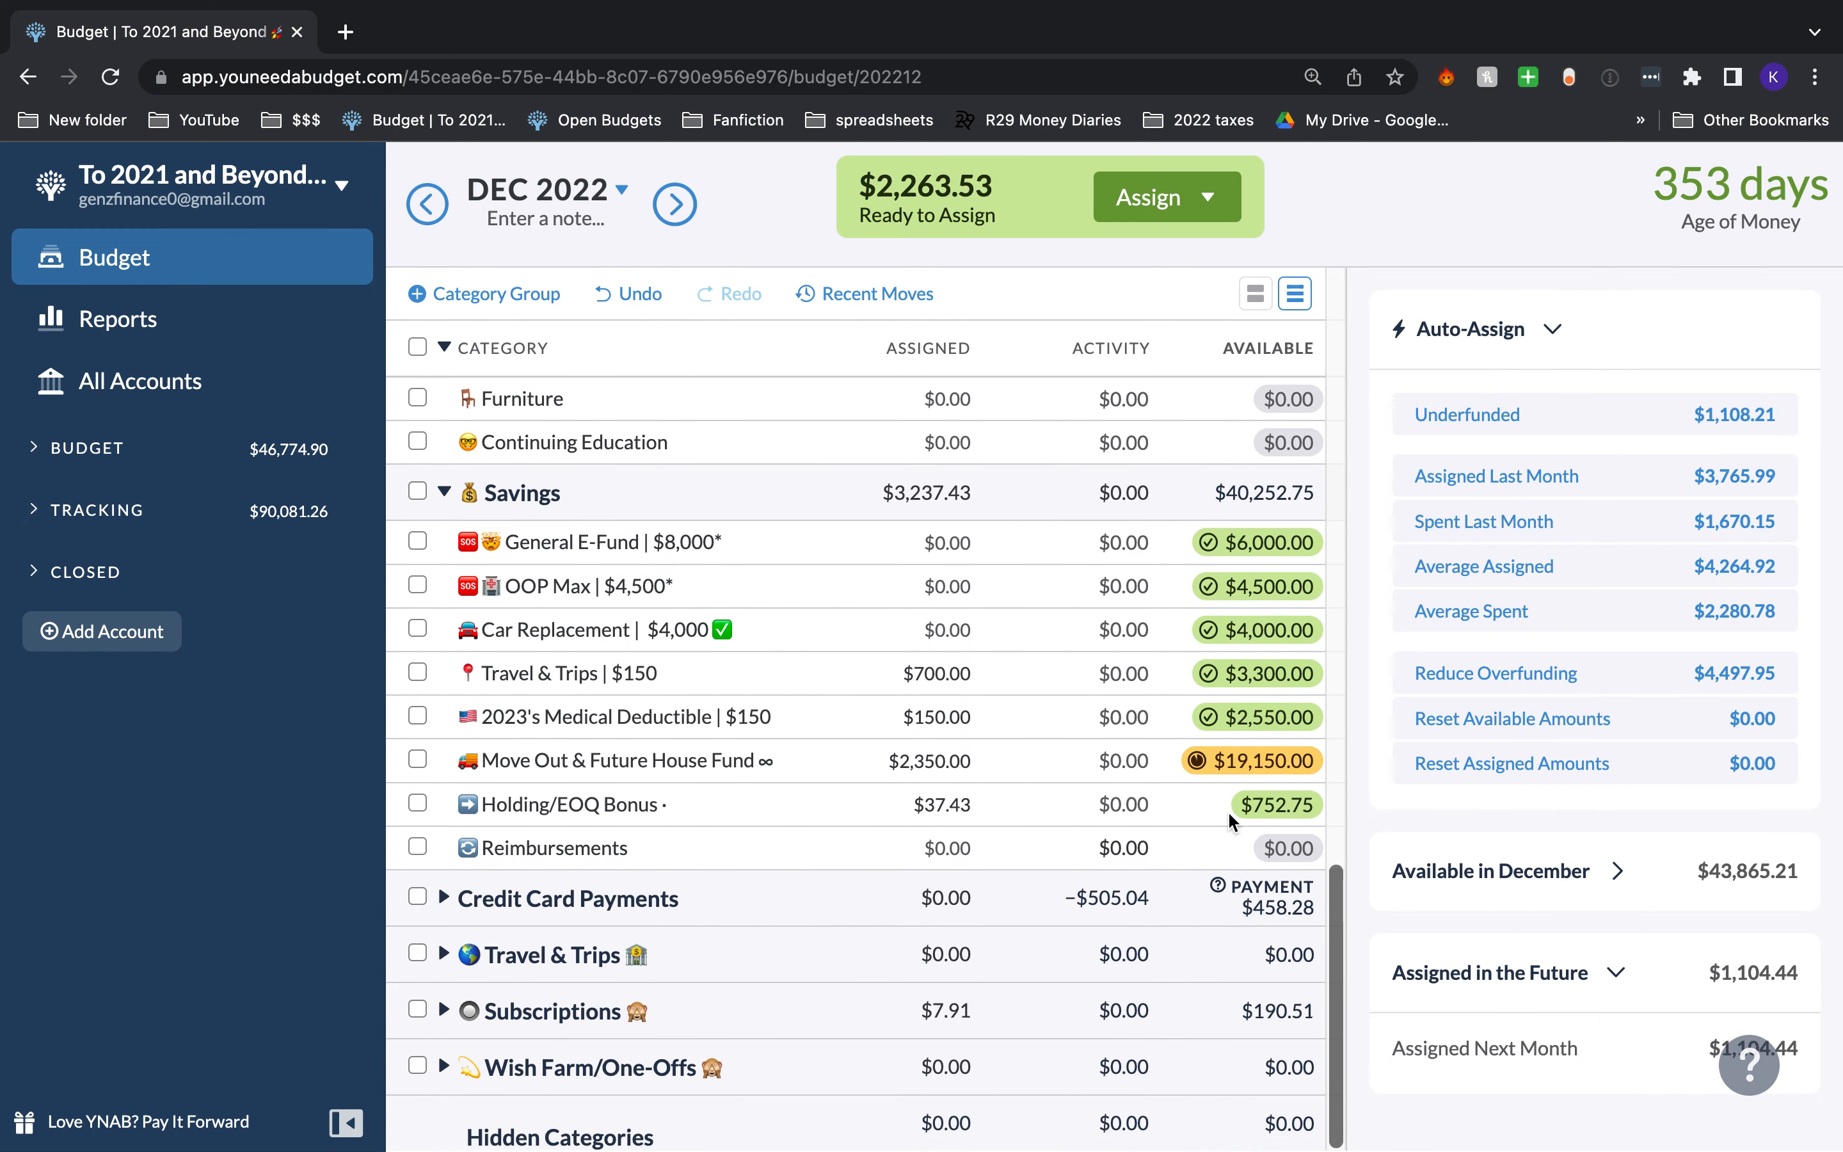
{"action": "scroll", "coordinate": [903, 929], "scroll_direction": "up", "scroll_amount": 19}
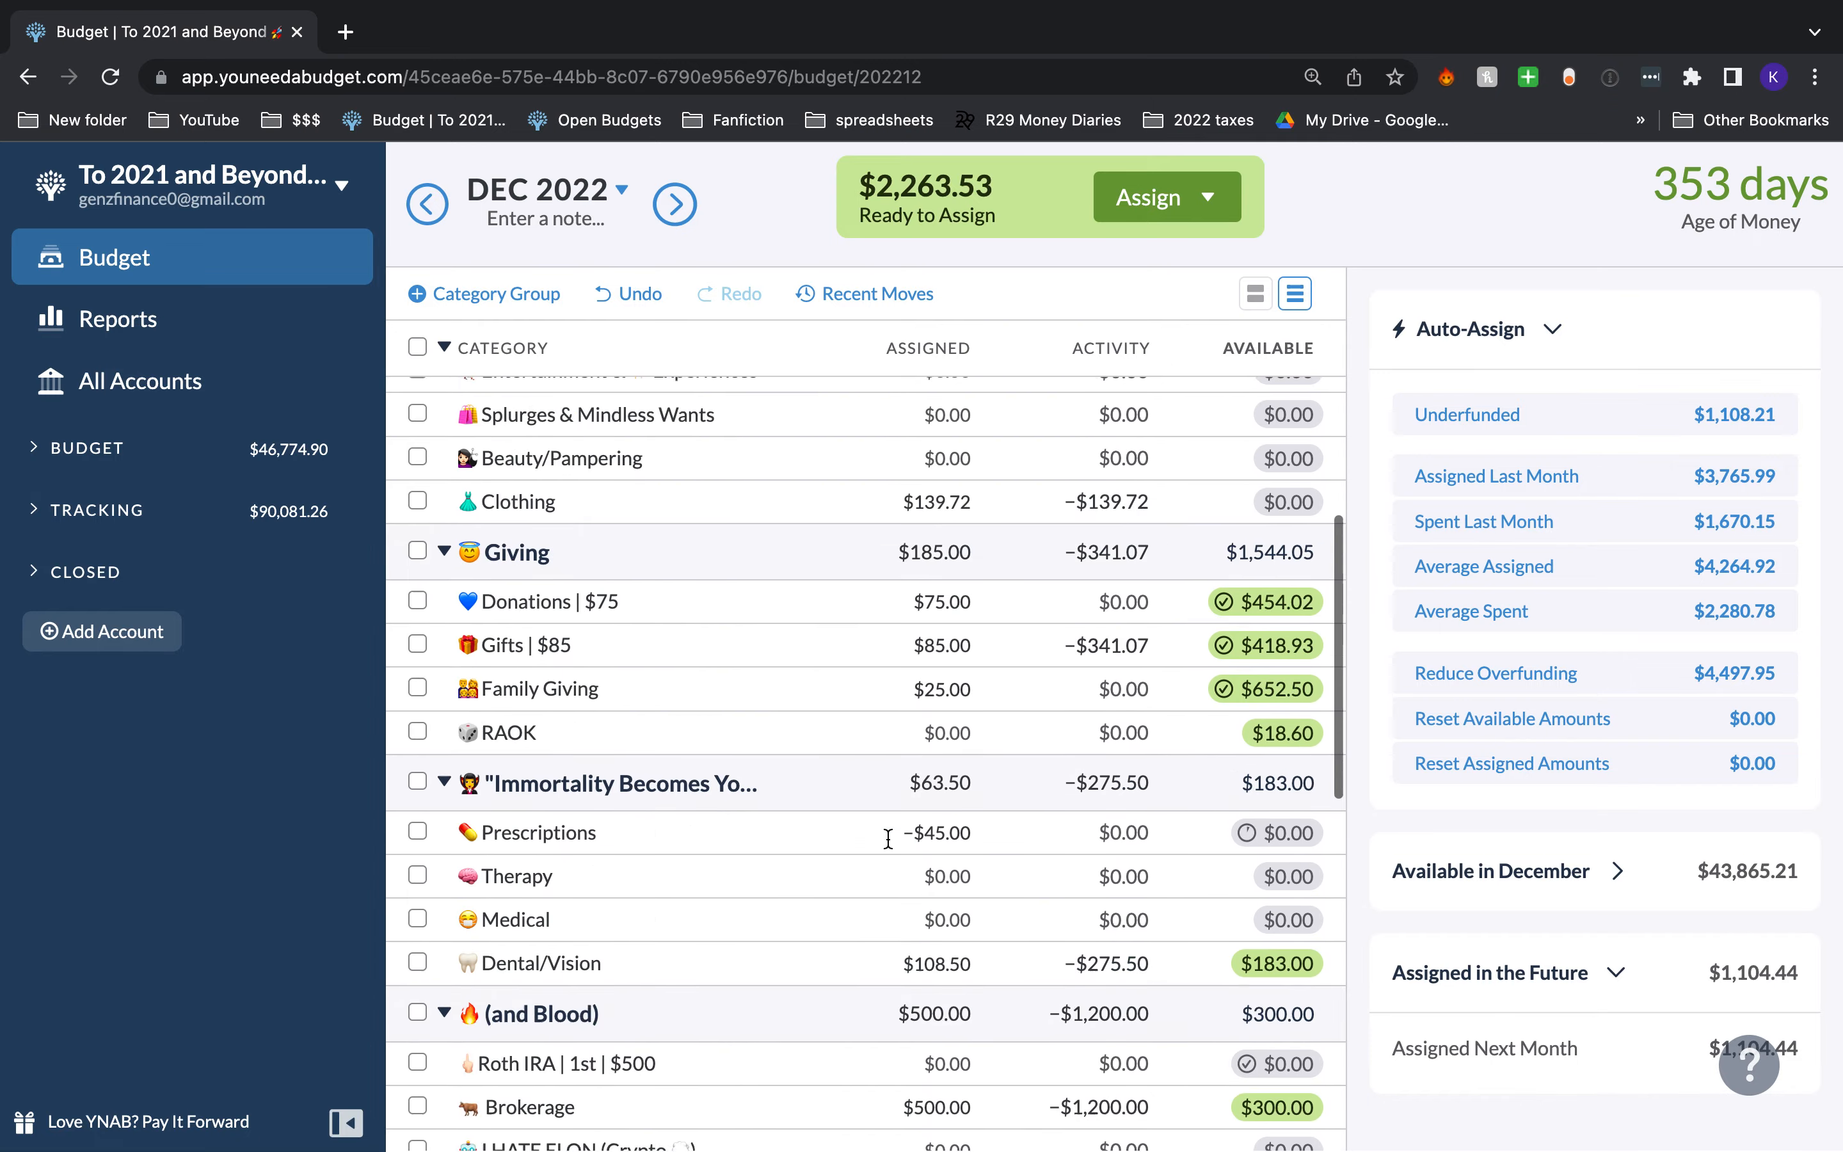
{"action": "scroll", "coordinate": [903, 929], "scroll_direction": "up", "scroll_amount": 3}
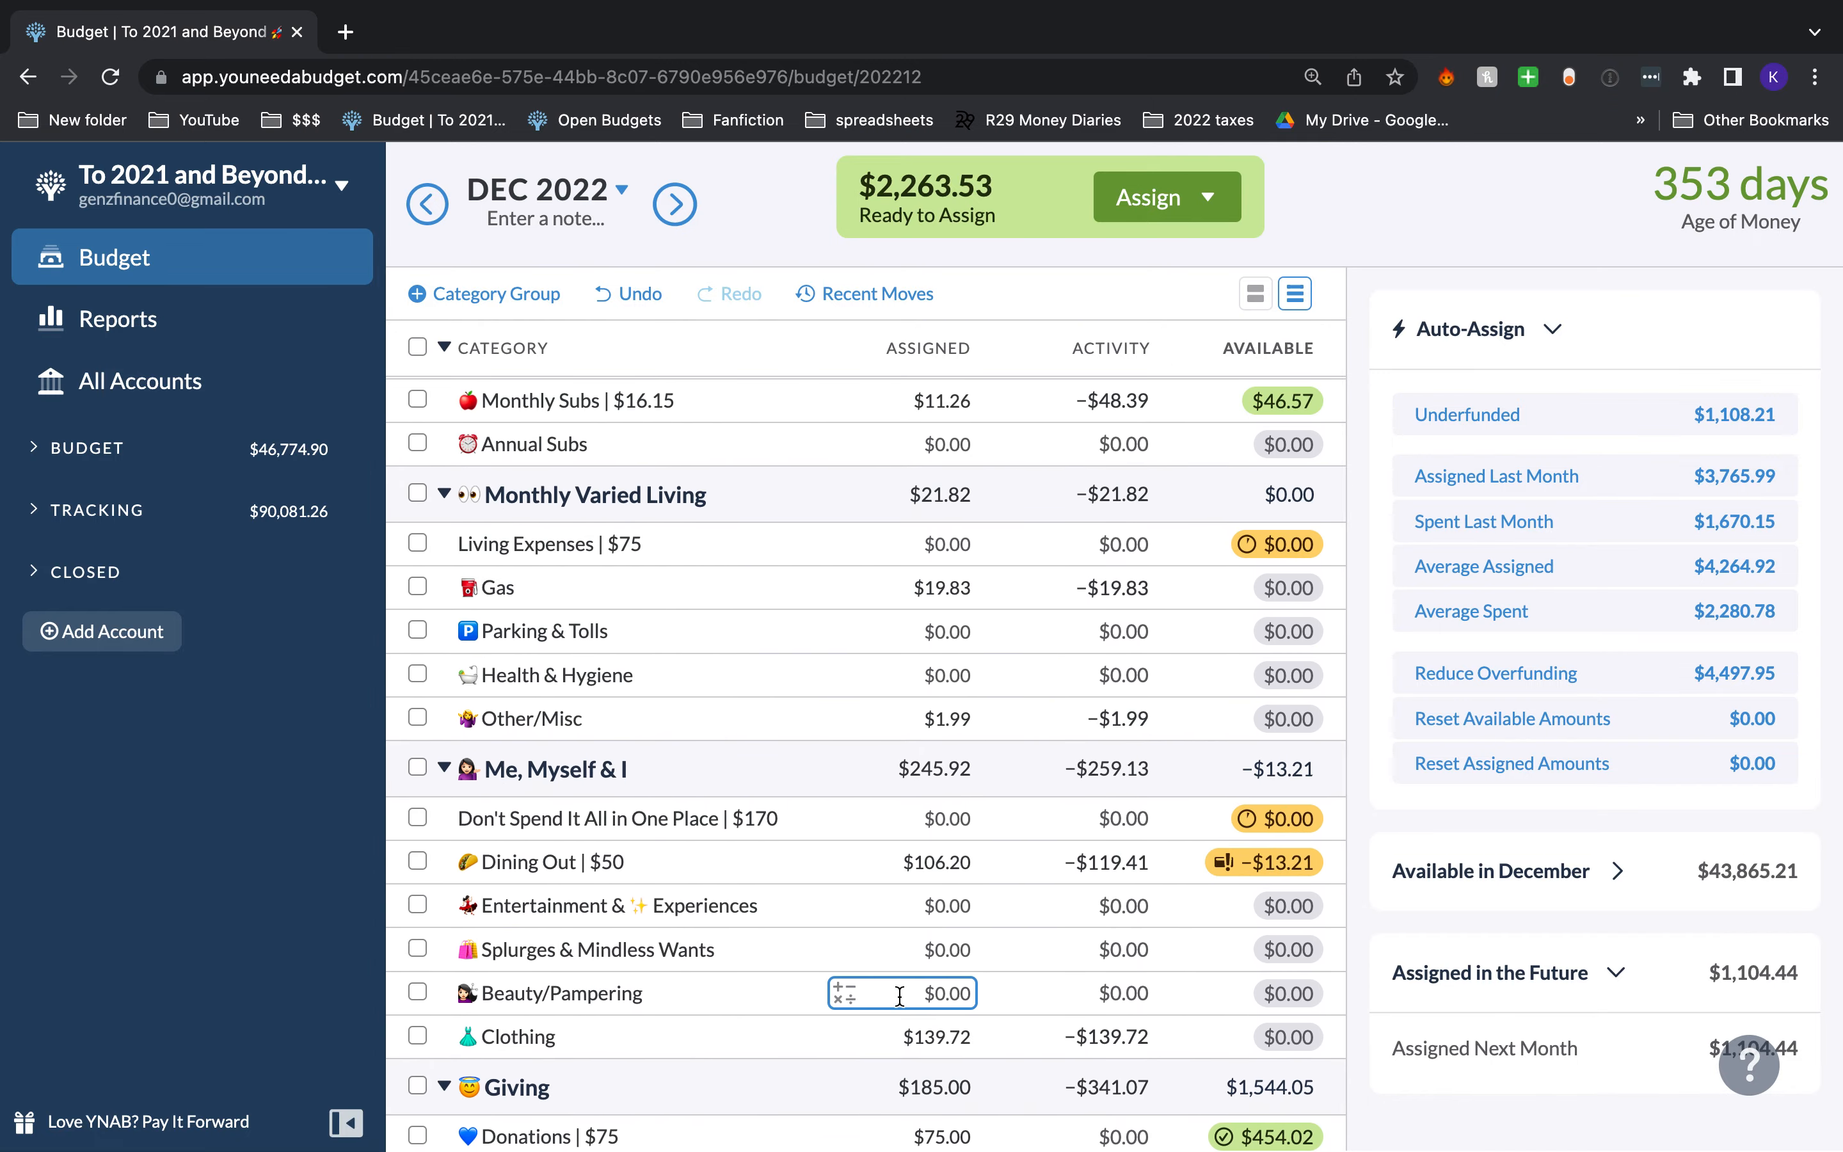
{"action": "scroll", "coordinate": [903, 929], "scroll_direction": "up", "scroll_amount": 3}
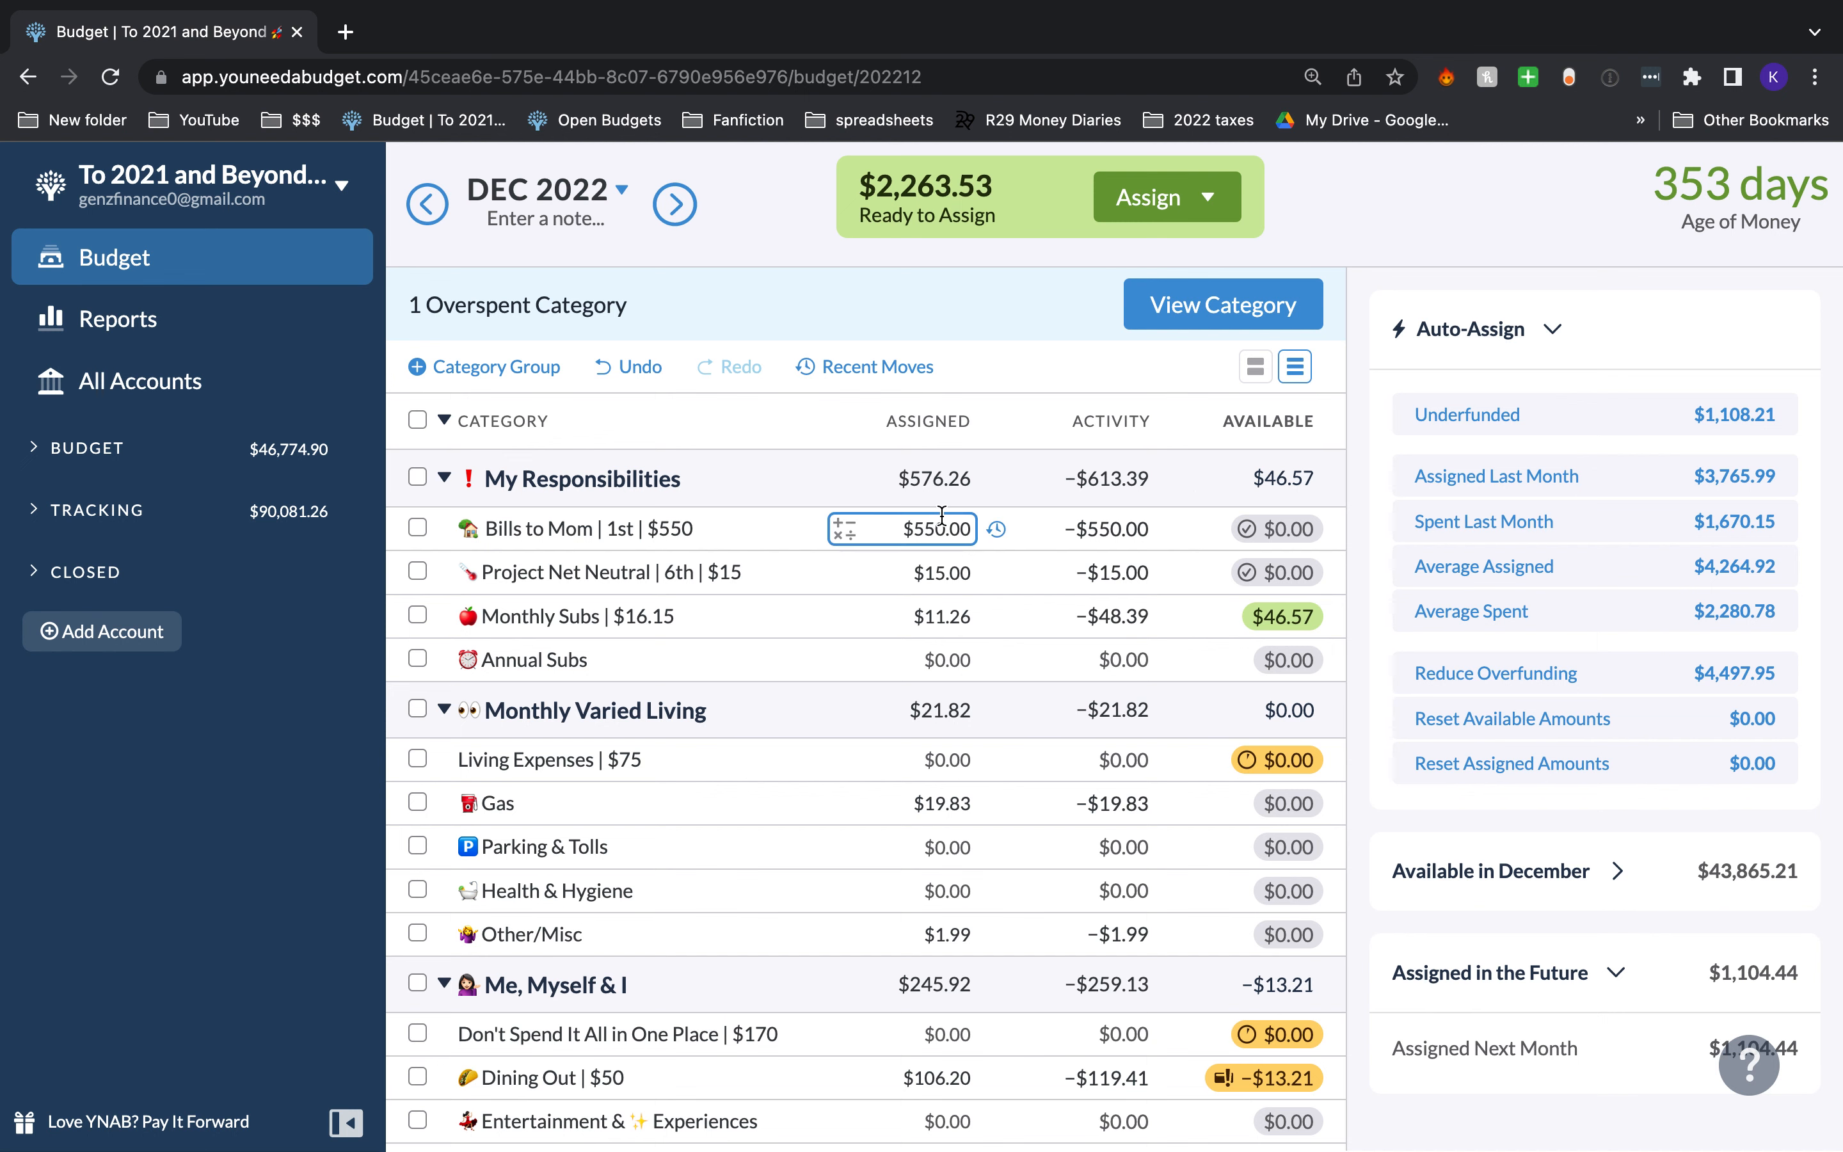
{"action": "scroll", "coordinate": [941, 525], "scroll_direction": "down", "scroll_amount": 2}
{"action": "scroll", "coordinate": [942, 517], "scroll_direction": "down", "scroll_amount": 10}
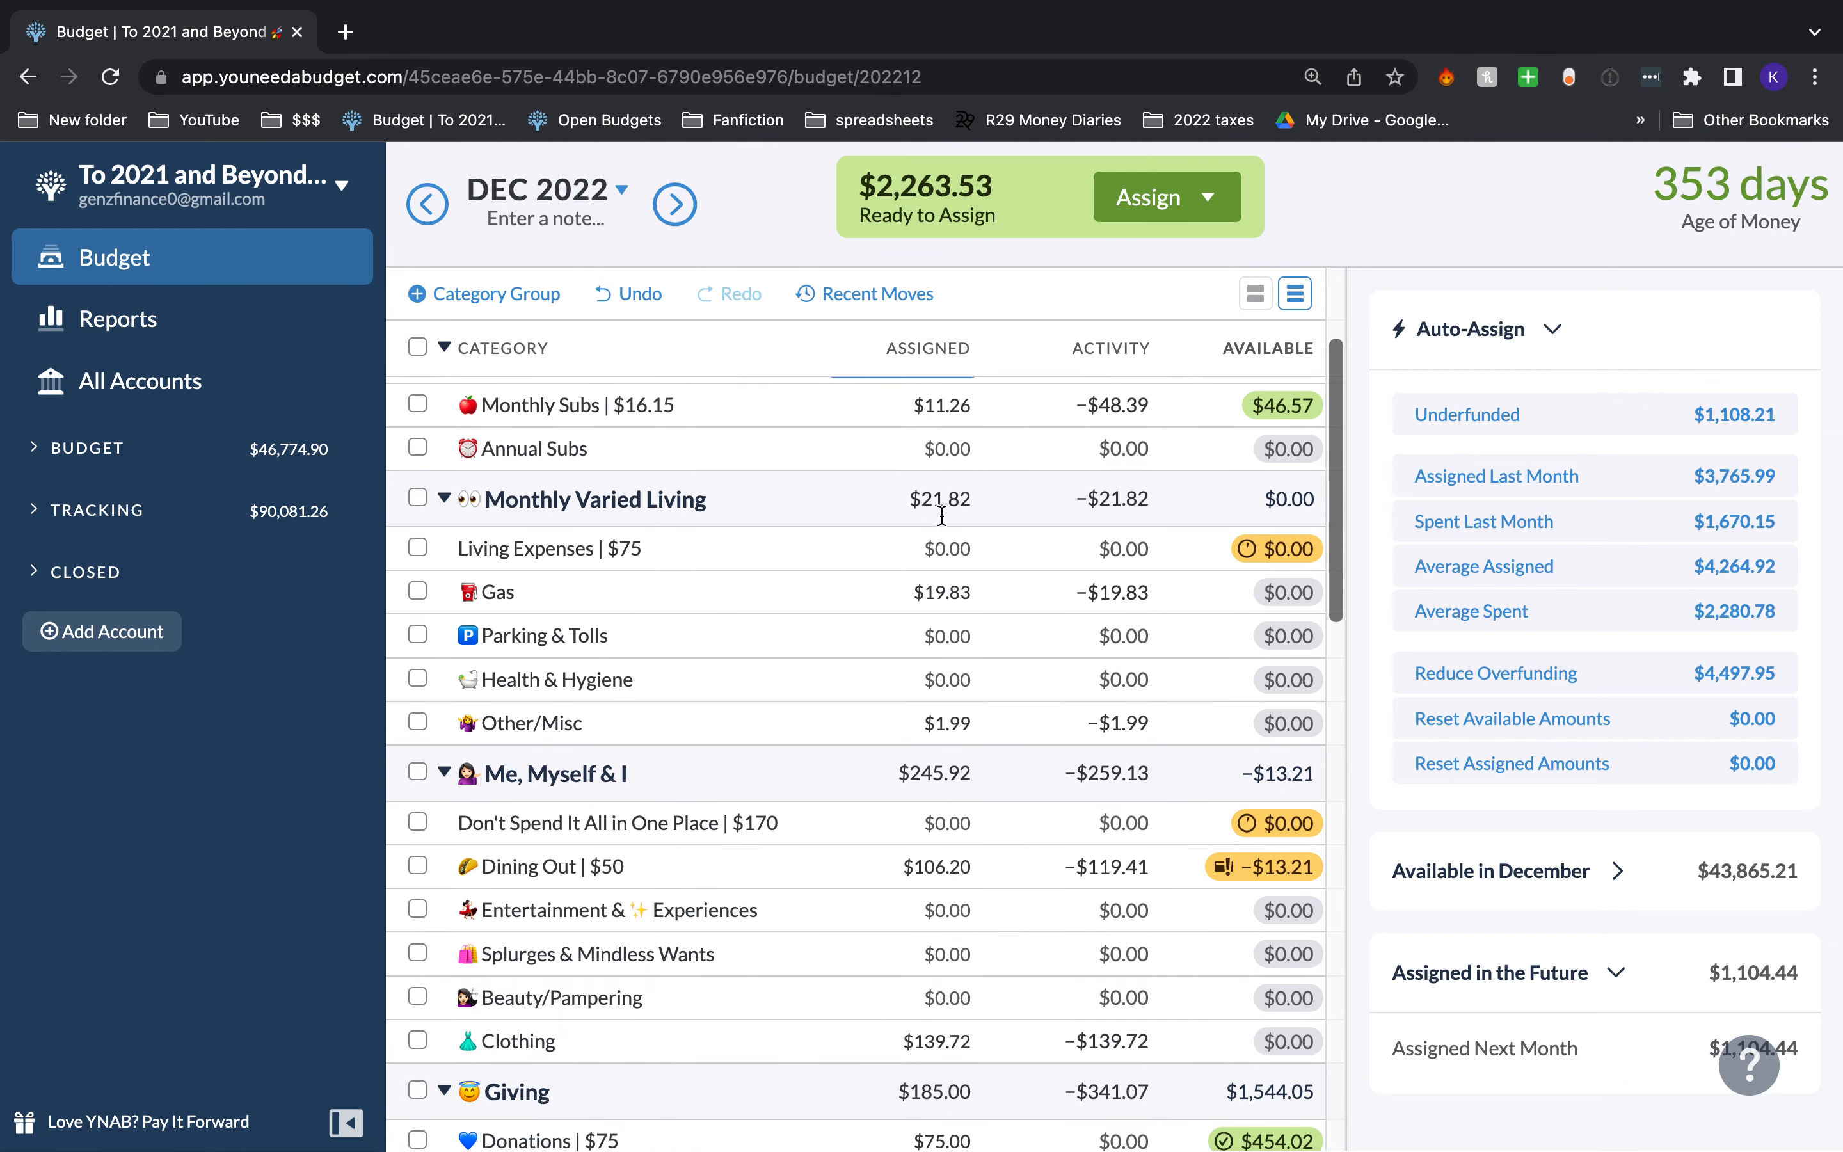
{"action": "scroll", "coordinate": [942, 516], "scroll_direction": "down", "scroll_amount": 5}
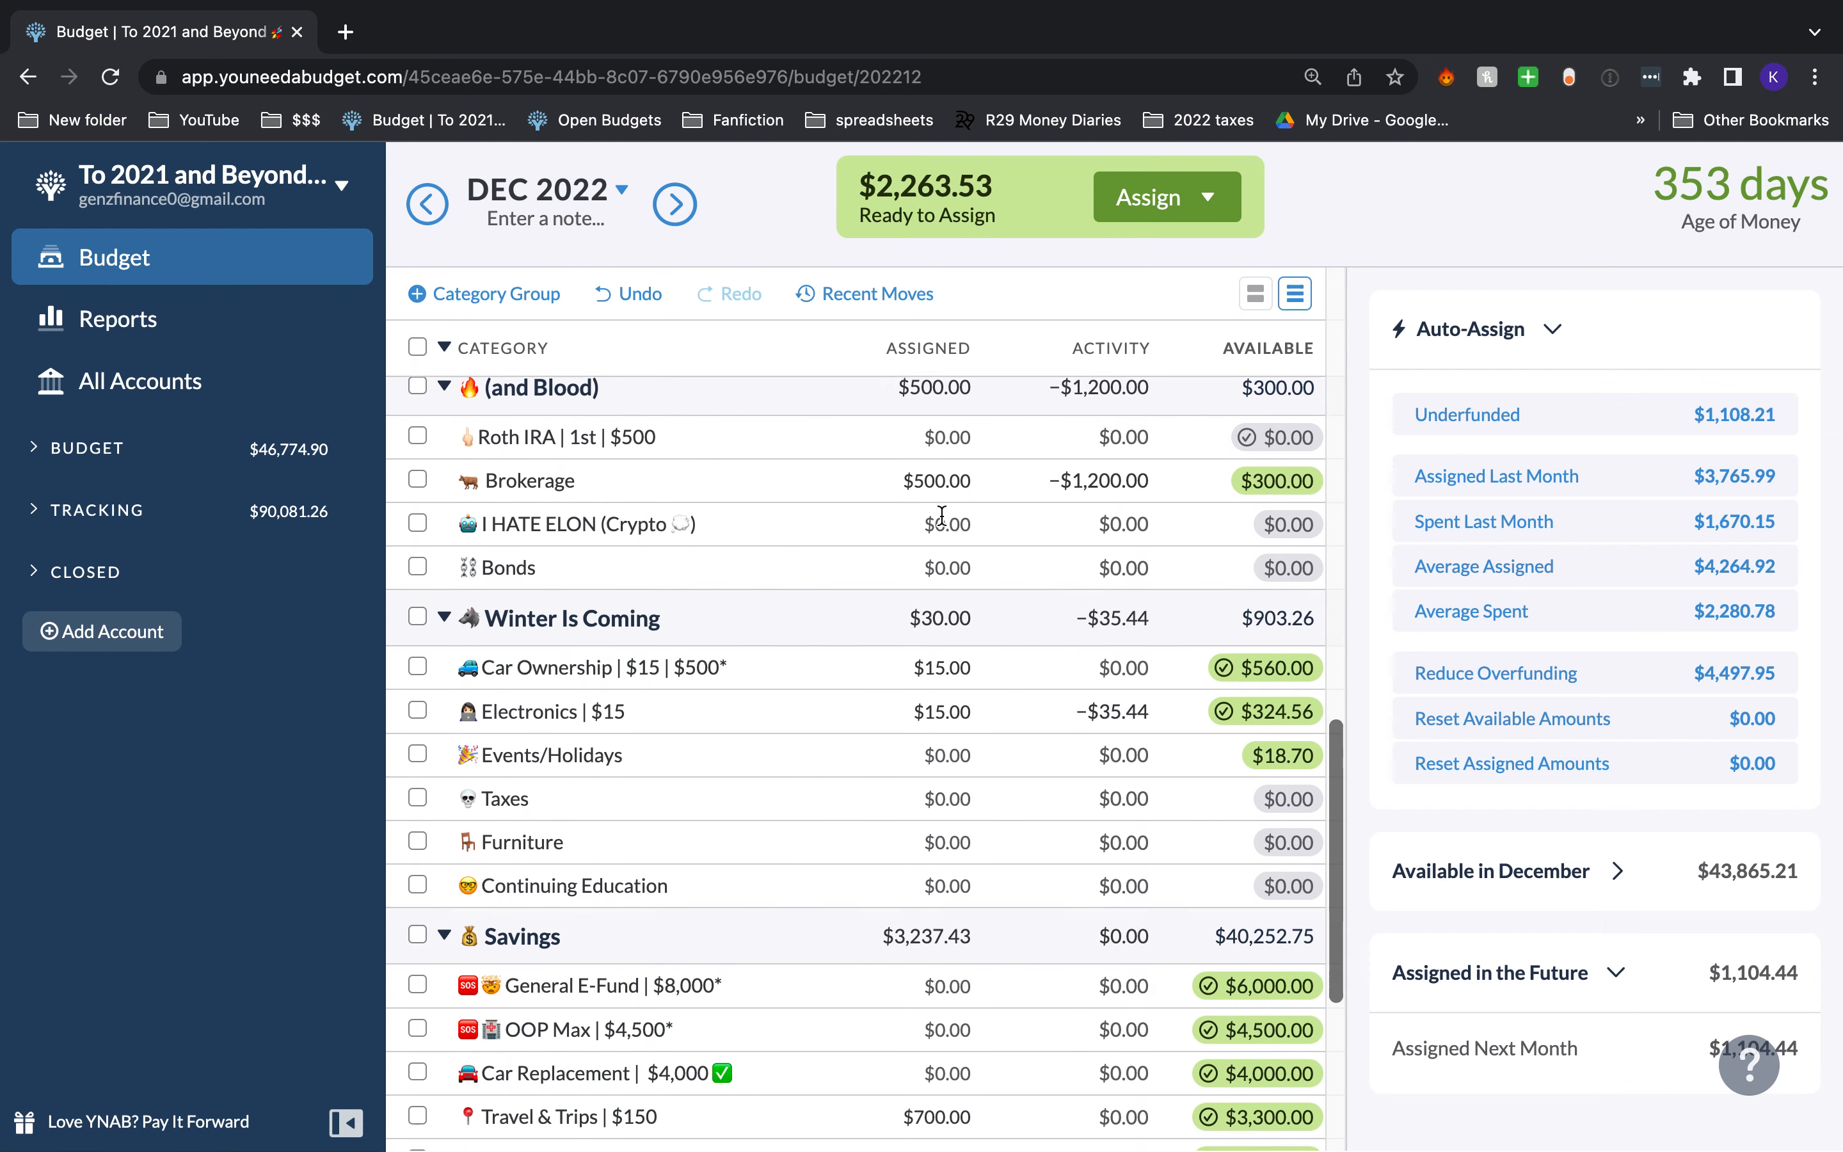
{"action": "scroll", "coordinate": [942, 659], "scroll_direction": "down", "scroll_amount": 5}
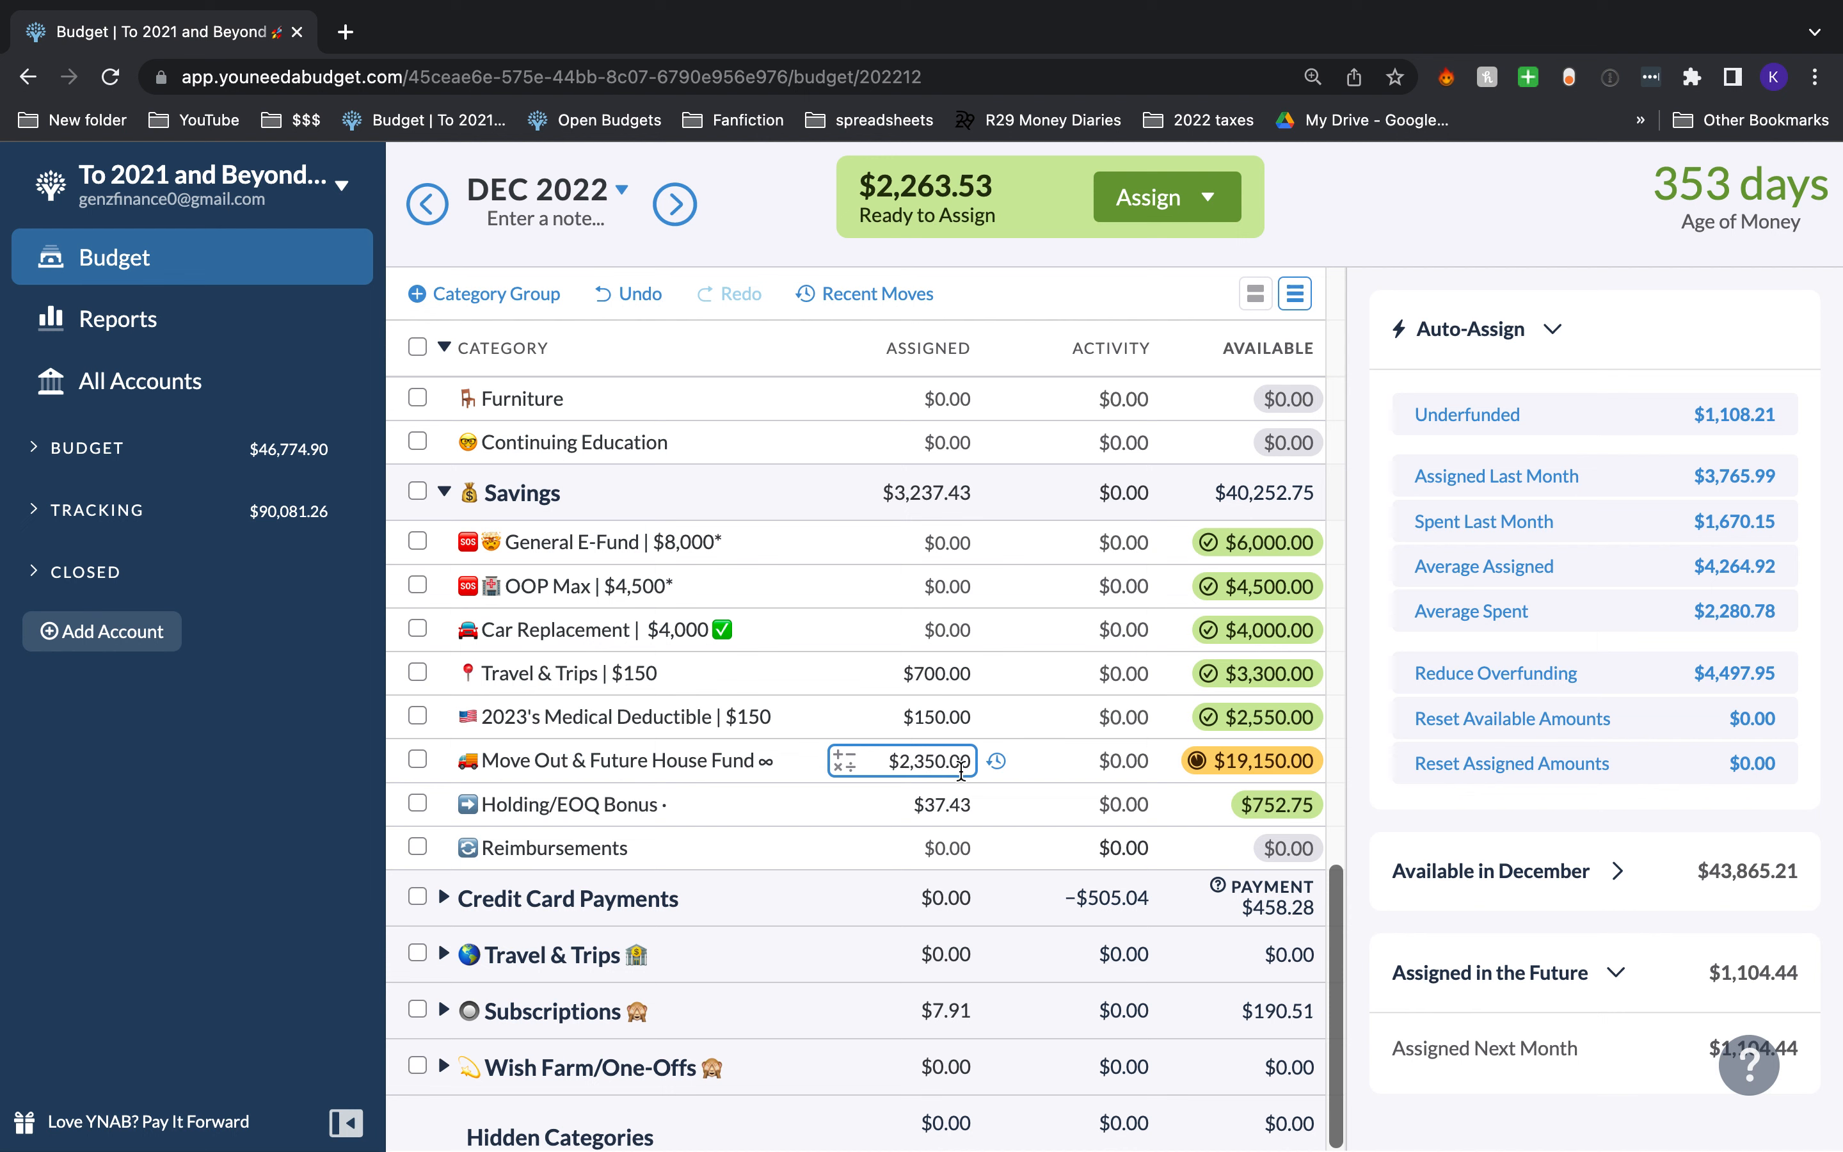
Step: Add 1700 to the December 2022 amount assigned to Move Out & Future House Fund
{"action": "left_click", "coordinate": [765, 769]}
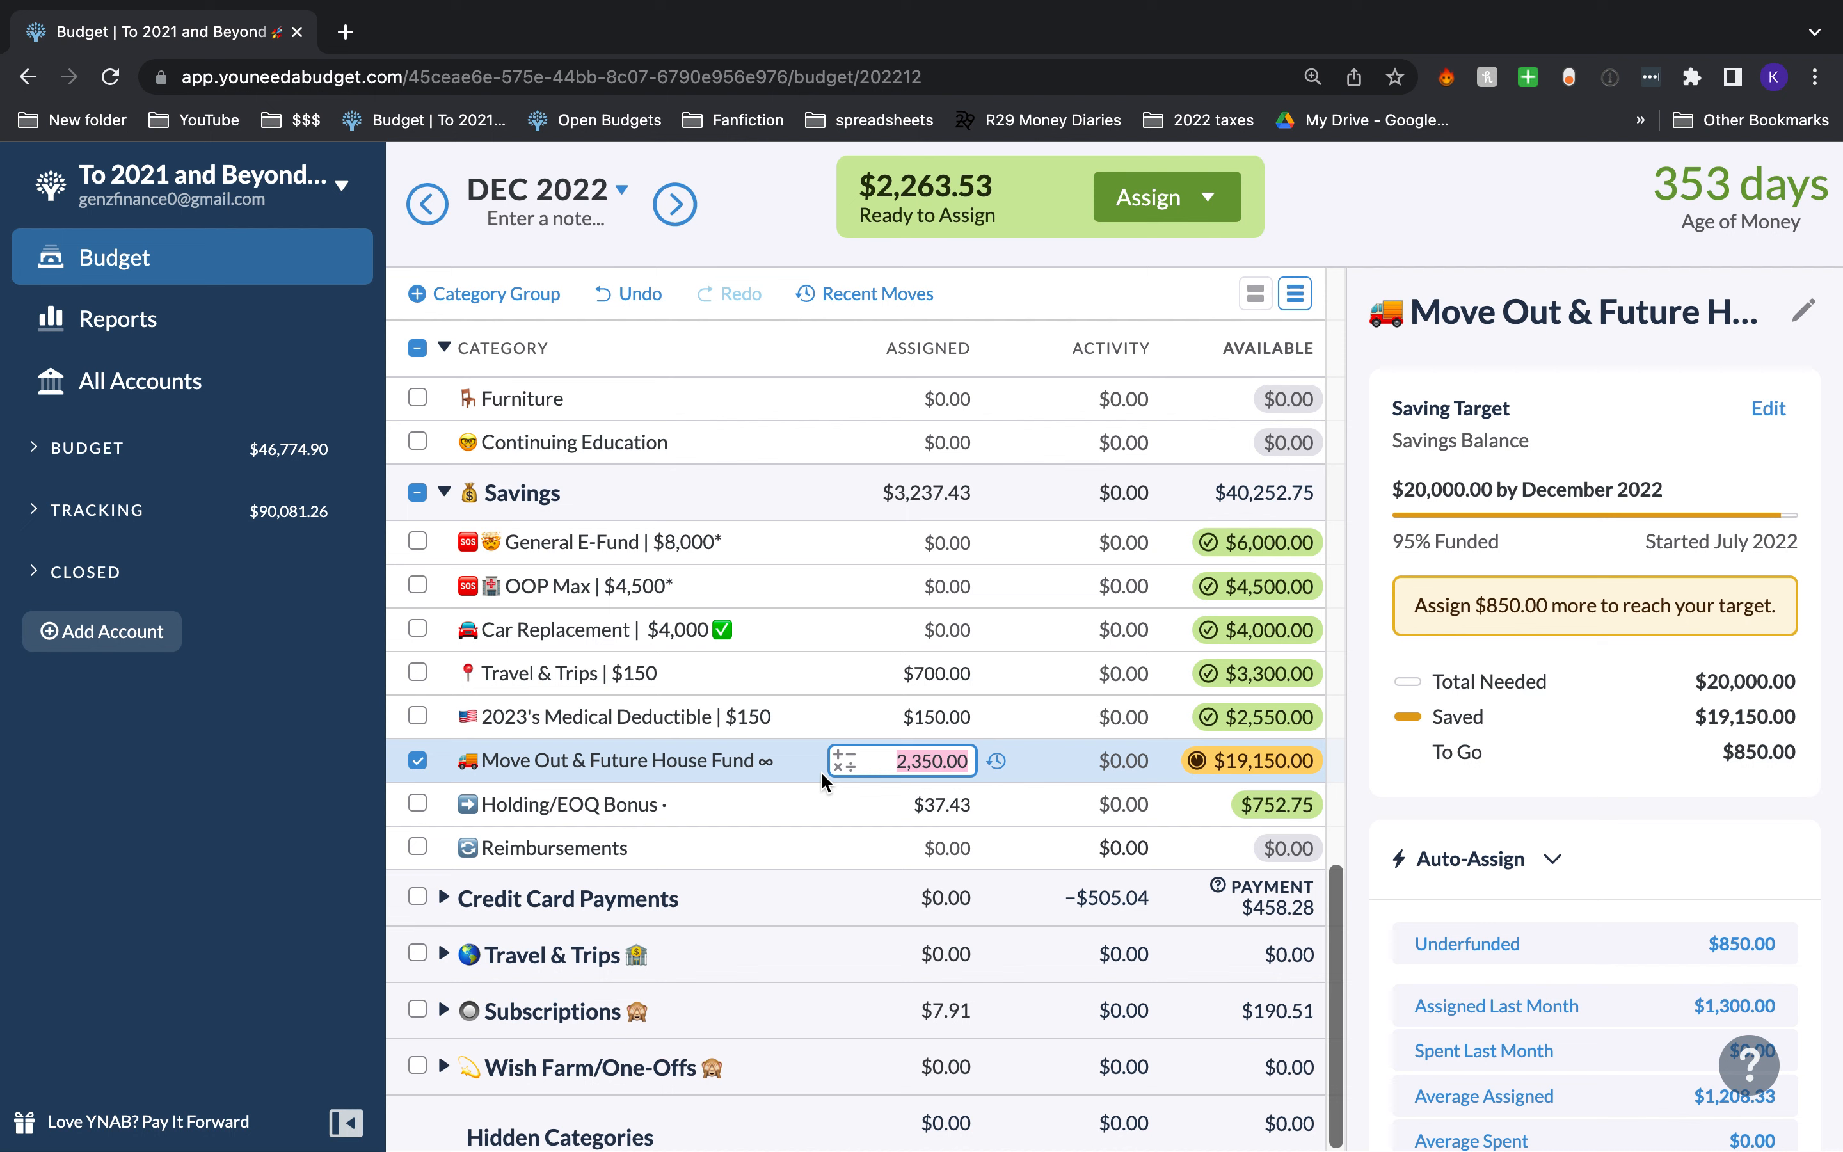
{"action": "left_click", "coordinate": [760, 756]}
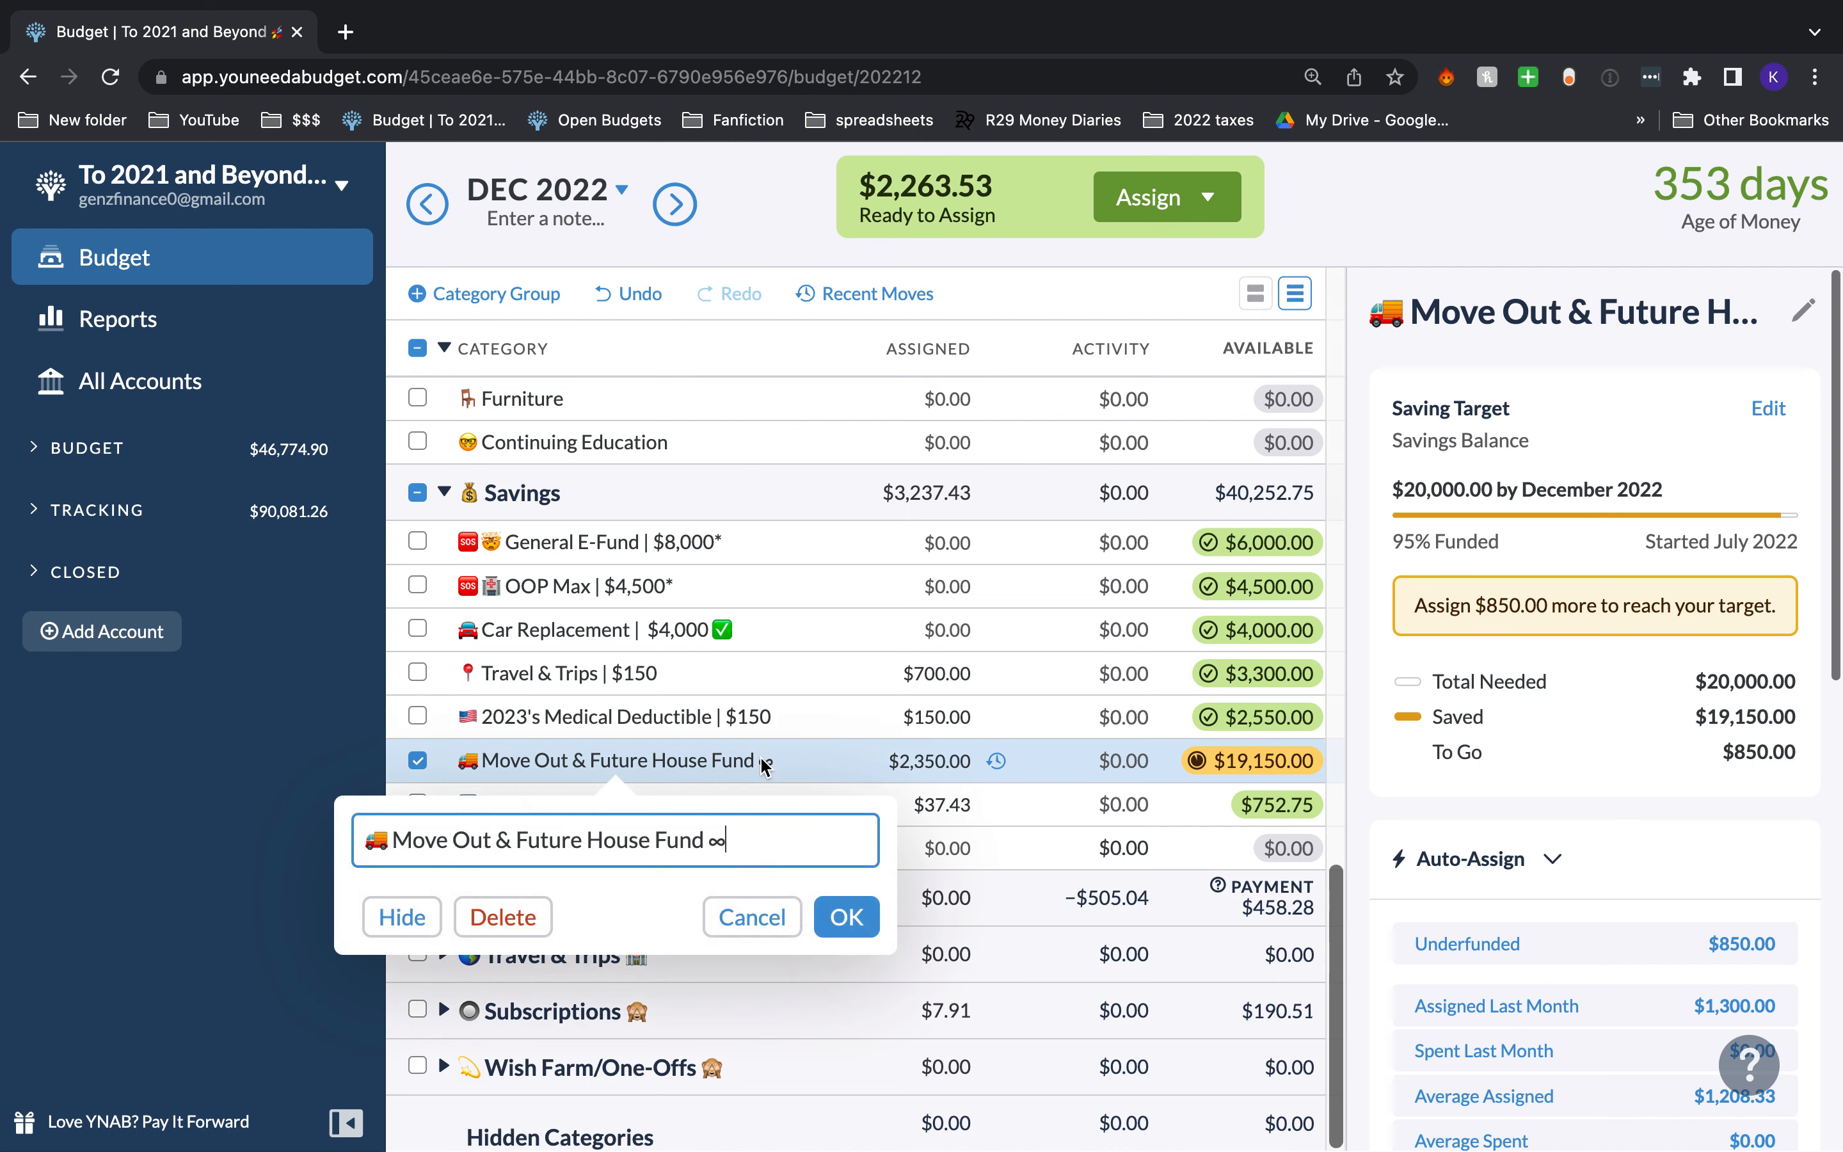
{"action": "left_click", "coordinate": [864, 926]}
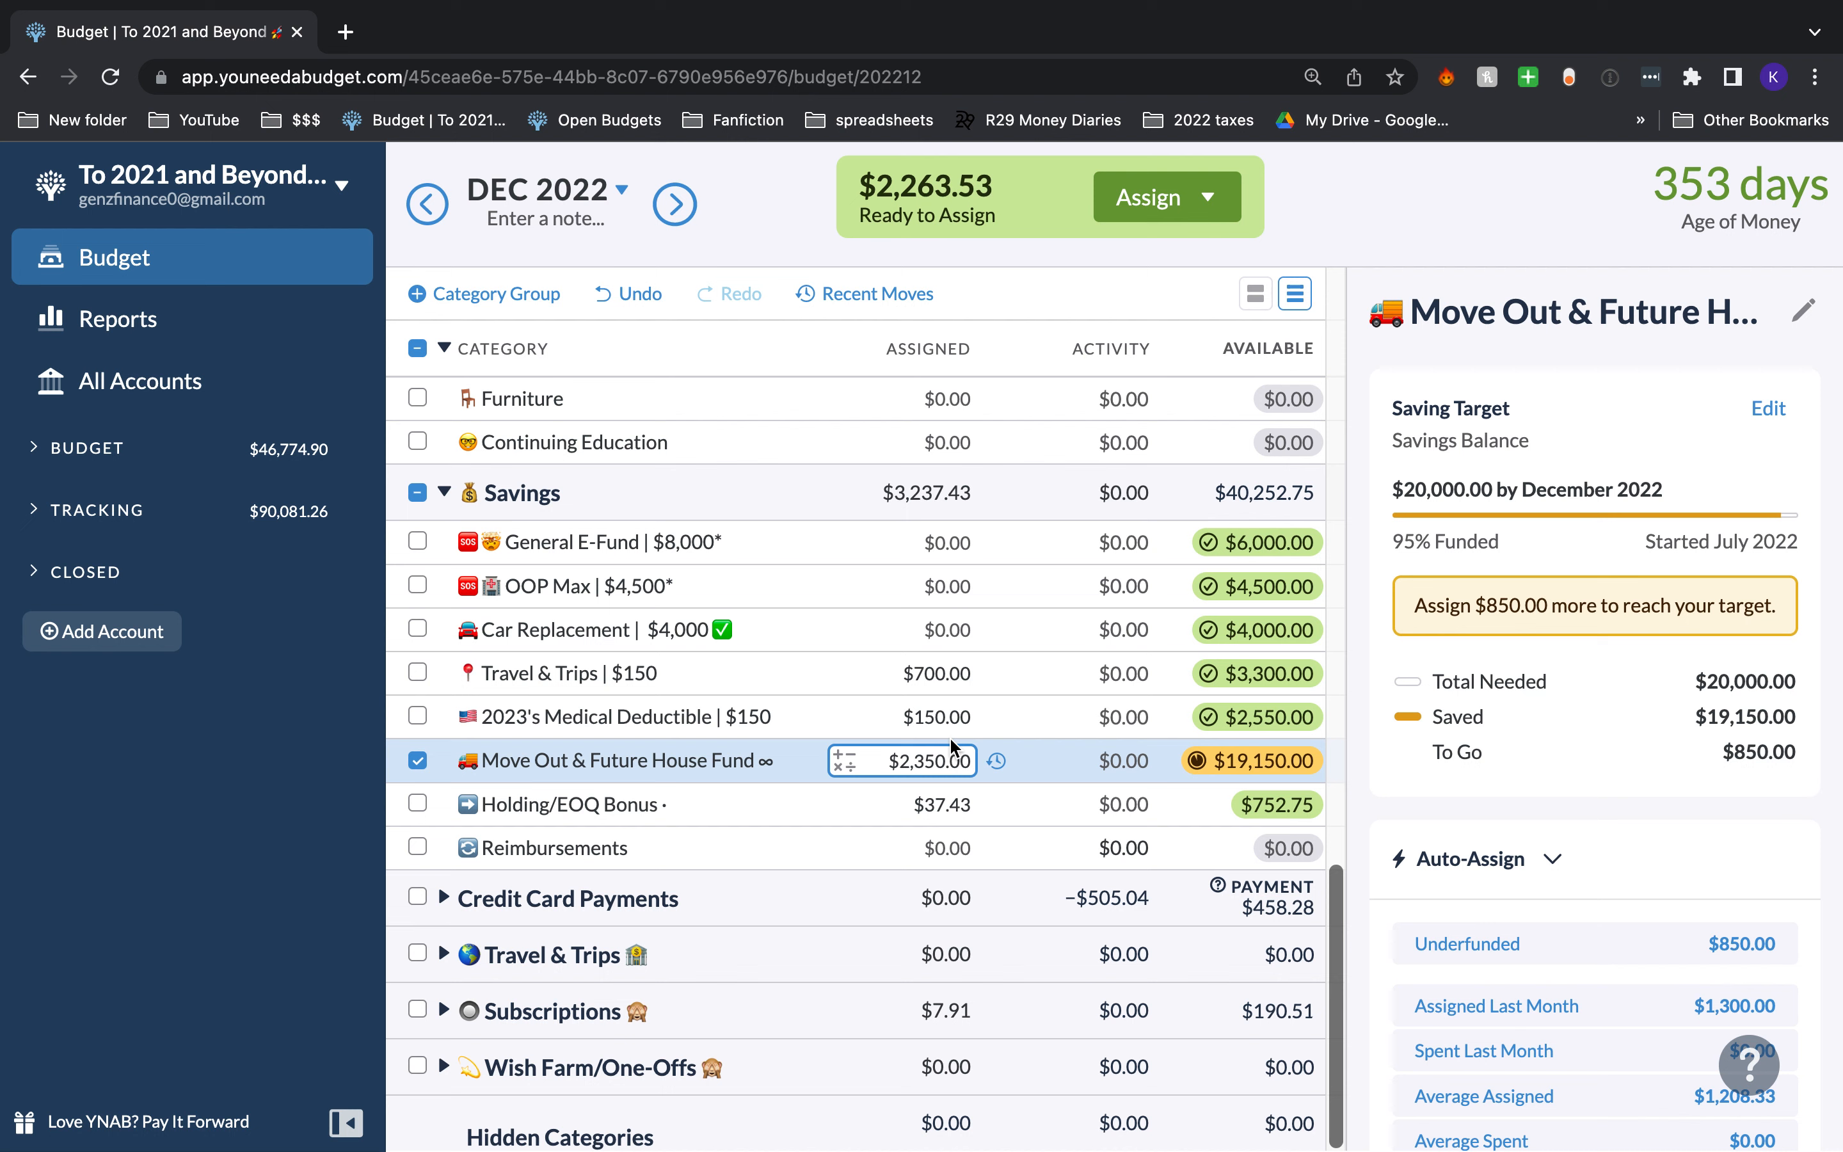
{"action": "left_click", "coordinate": [961, 762]}
{"action": "key", "text": "Right"}
{"action": "type", "text": "+1700"}
{"action": "key", "text": "Return"}
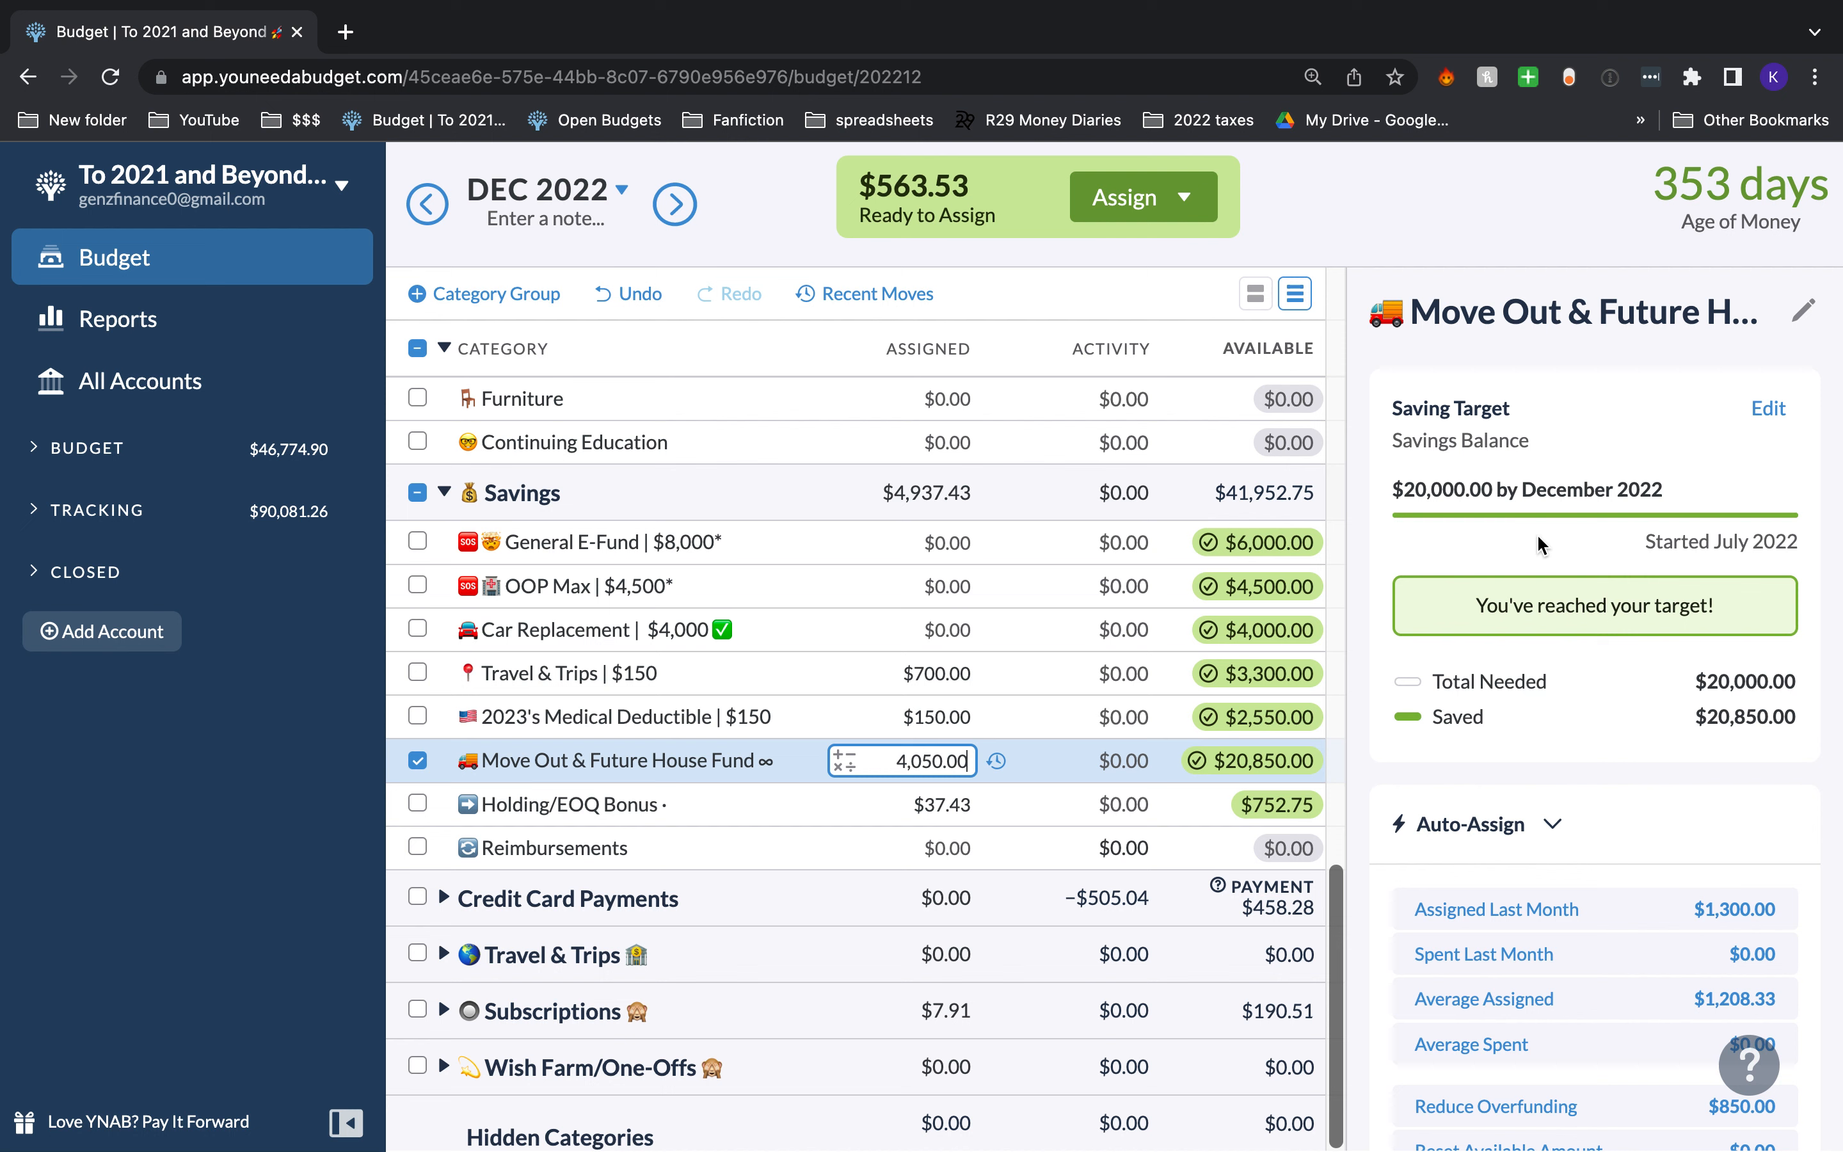
Step: Check the January 2022 balance and notes of Move Out & Future House Fund, return to December 2022 and deselect the category
{"action": "left_click", "coordinate": [528, 191]}
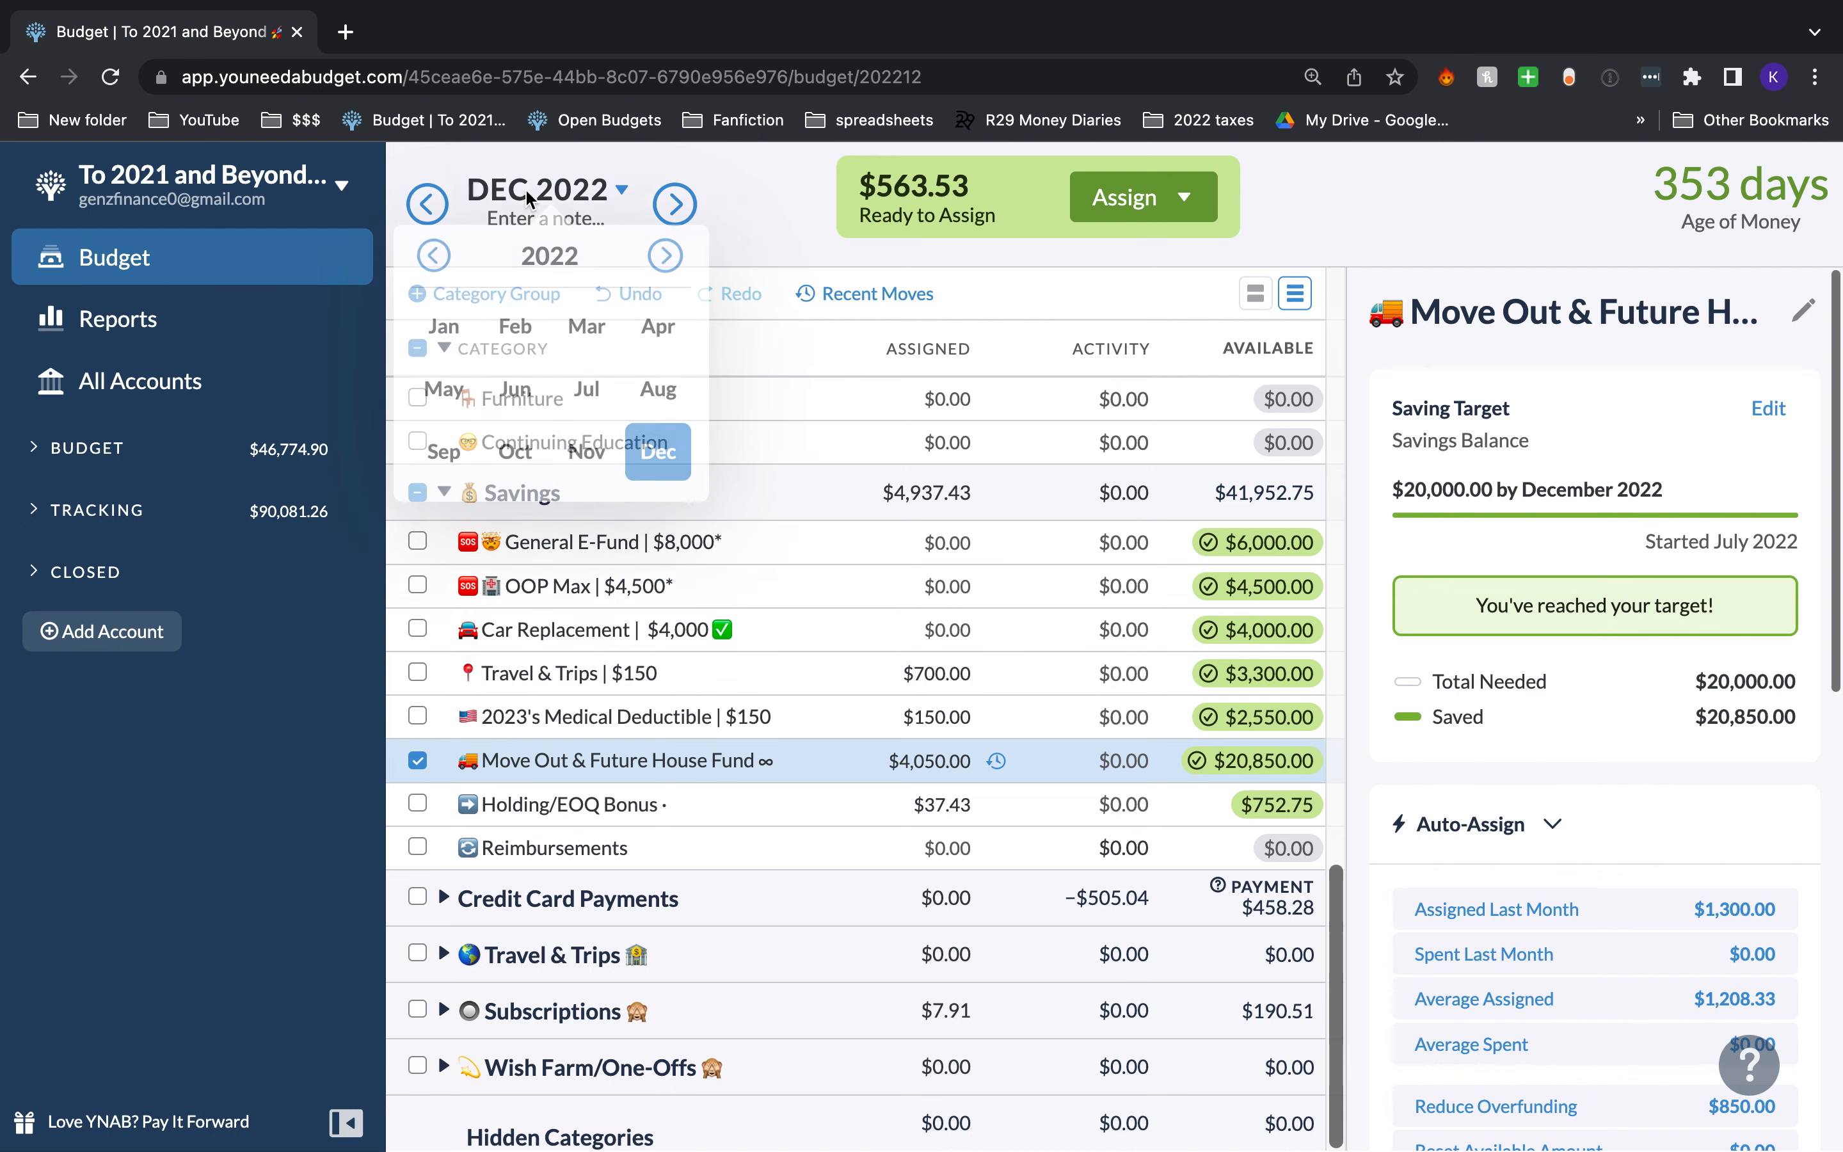
{"action": "left_click", "coordinate": [429, 326]}
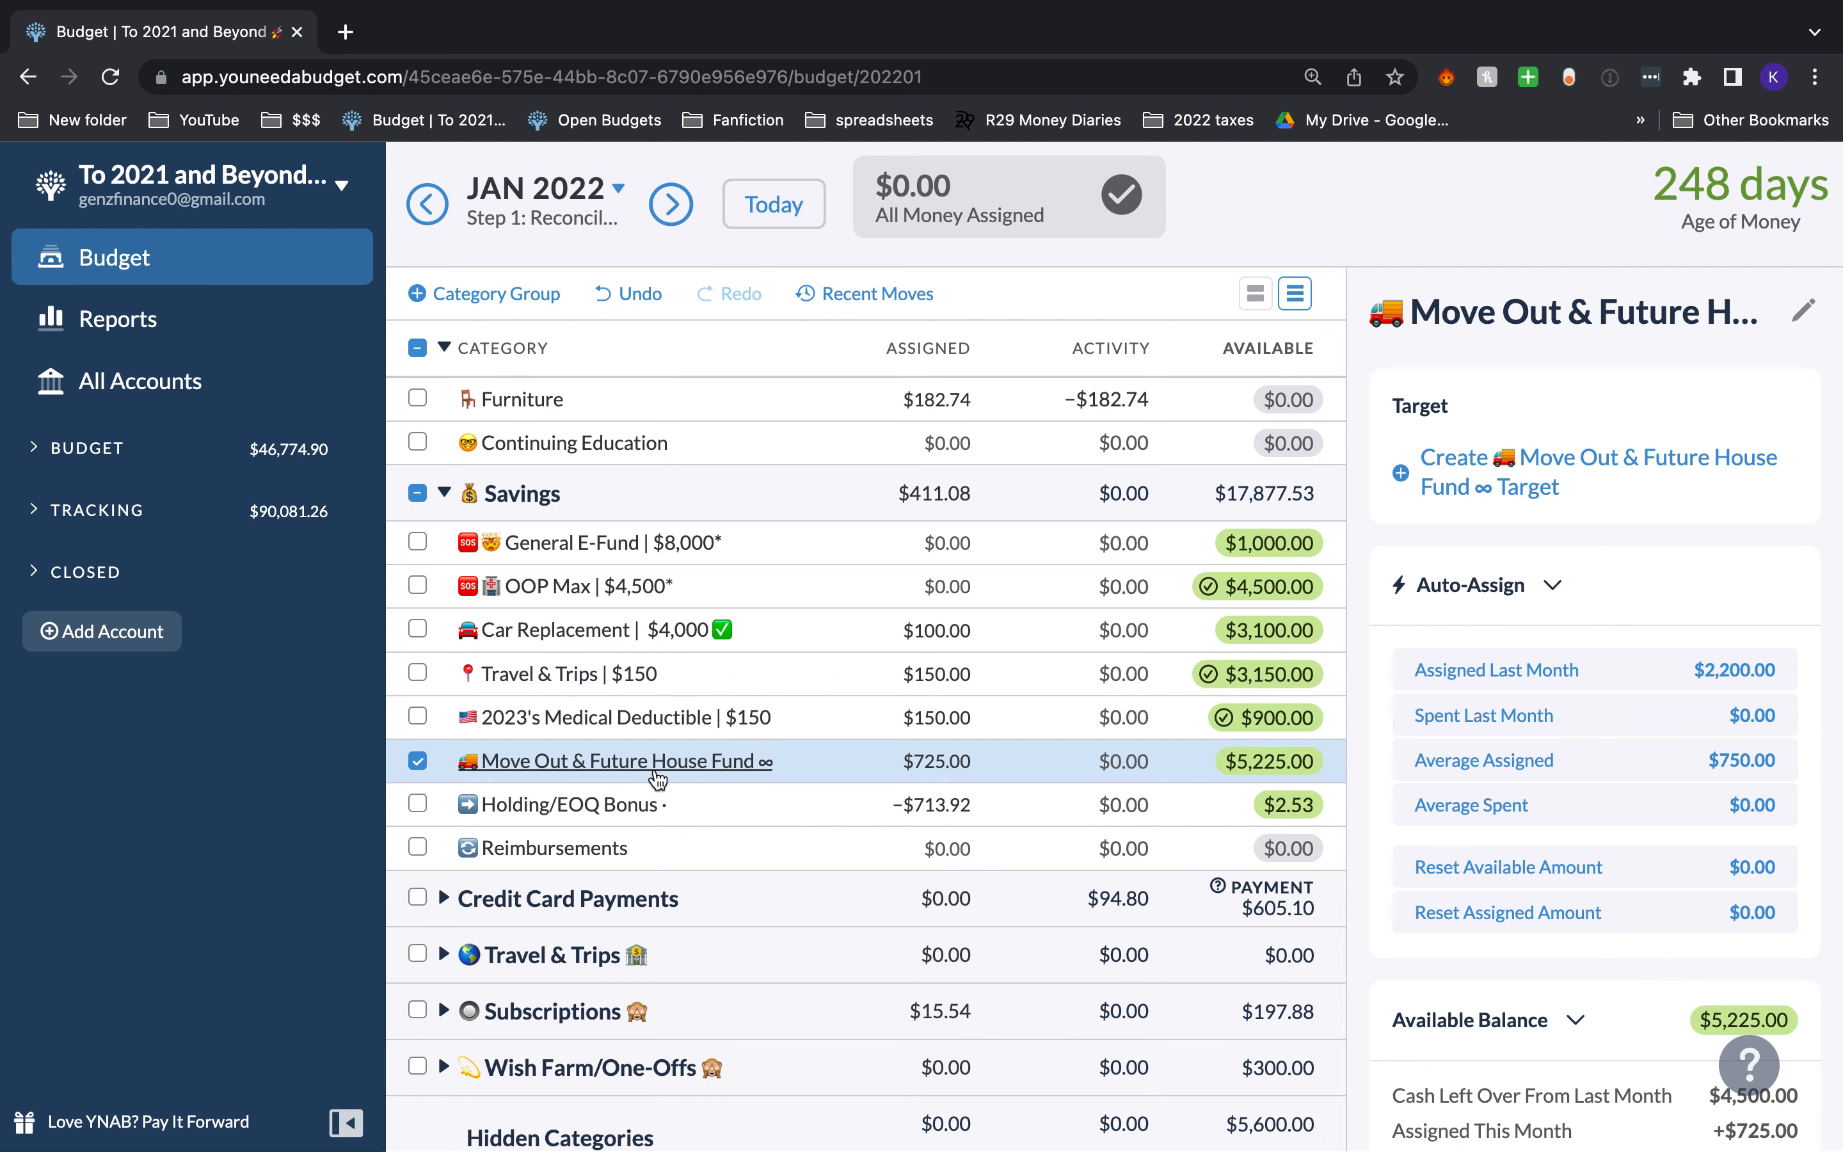
{"action": "left_click", "coordinate": [829, 760]}
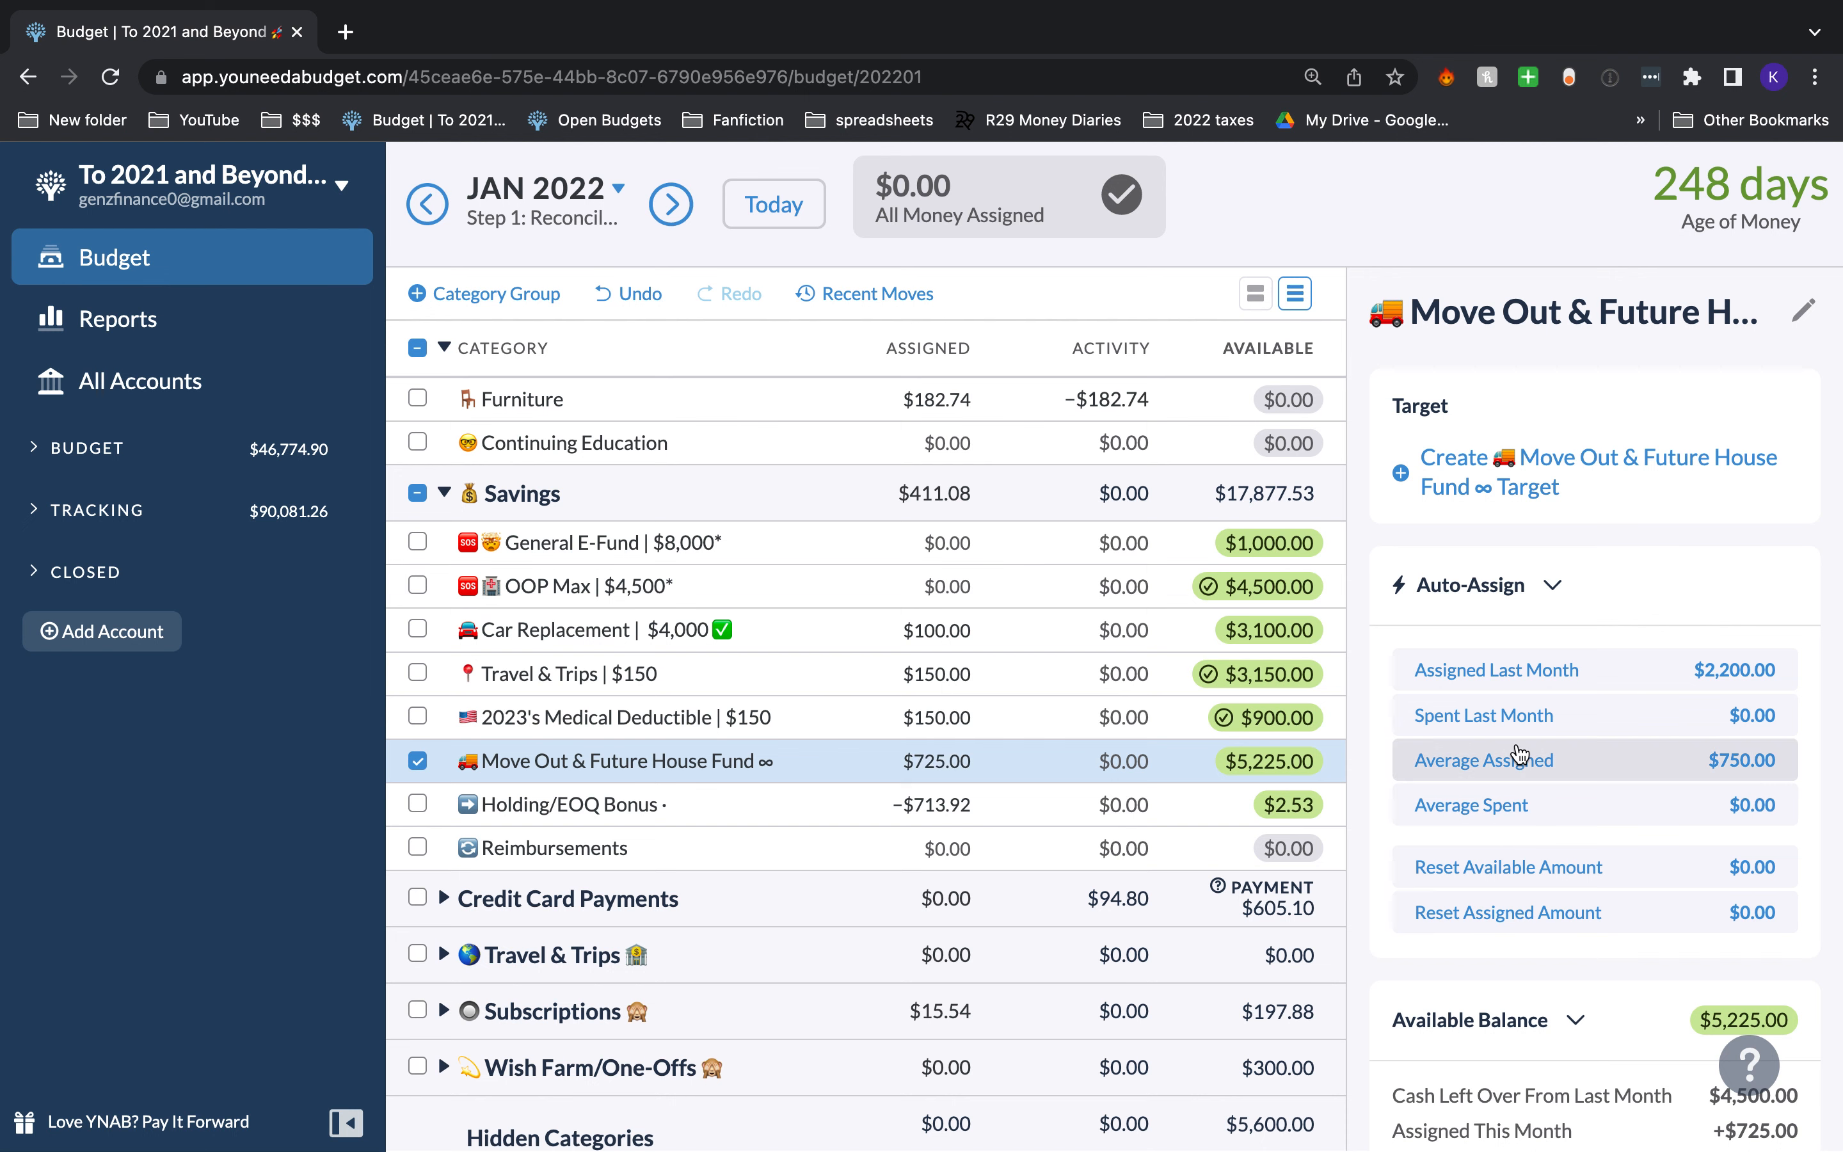
{"action": "scroll", "coordinate": [1518, 758], "scroll_direction": "down", "scroll_amount": 8}
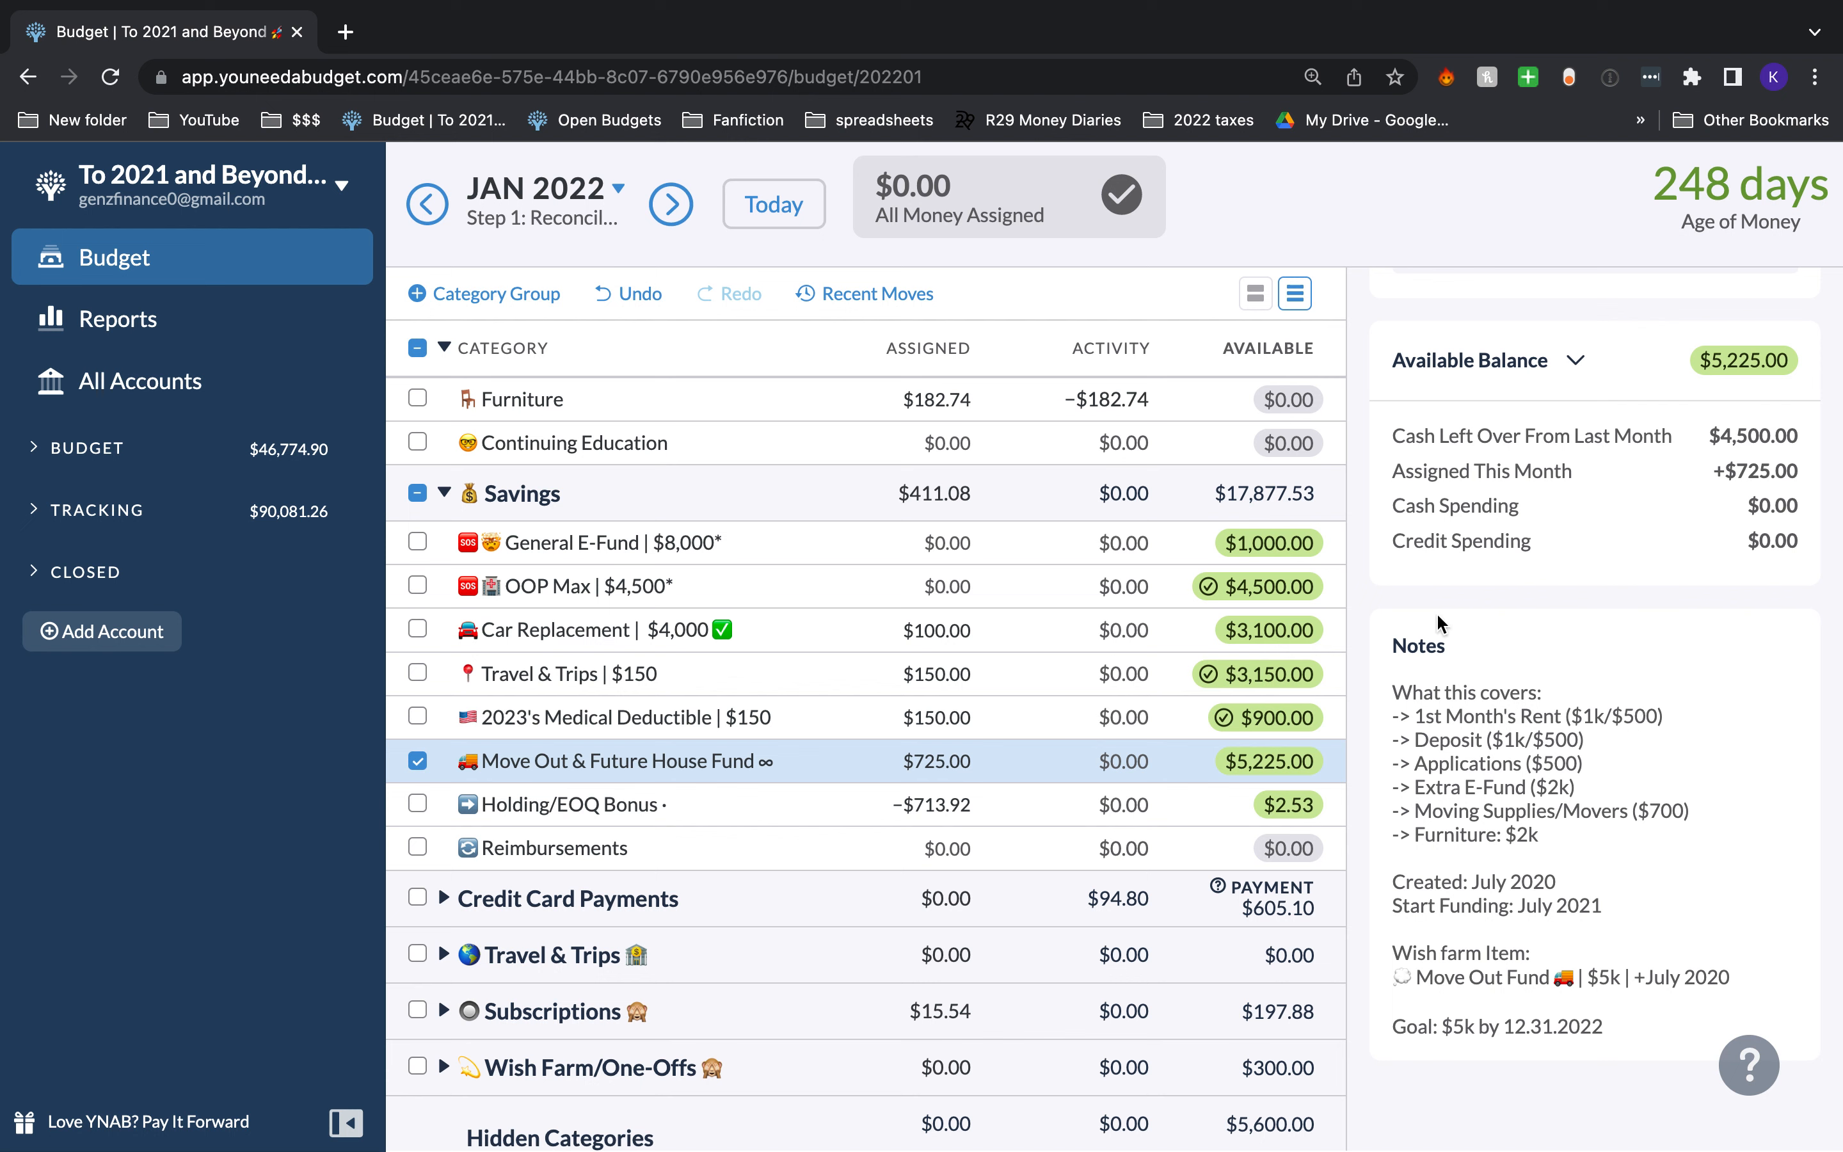
{"action": "left_click", "coordinate": [579, 196]}
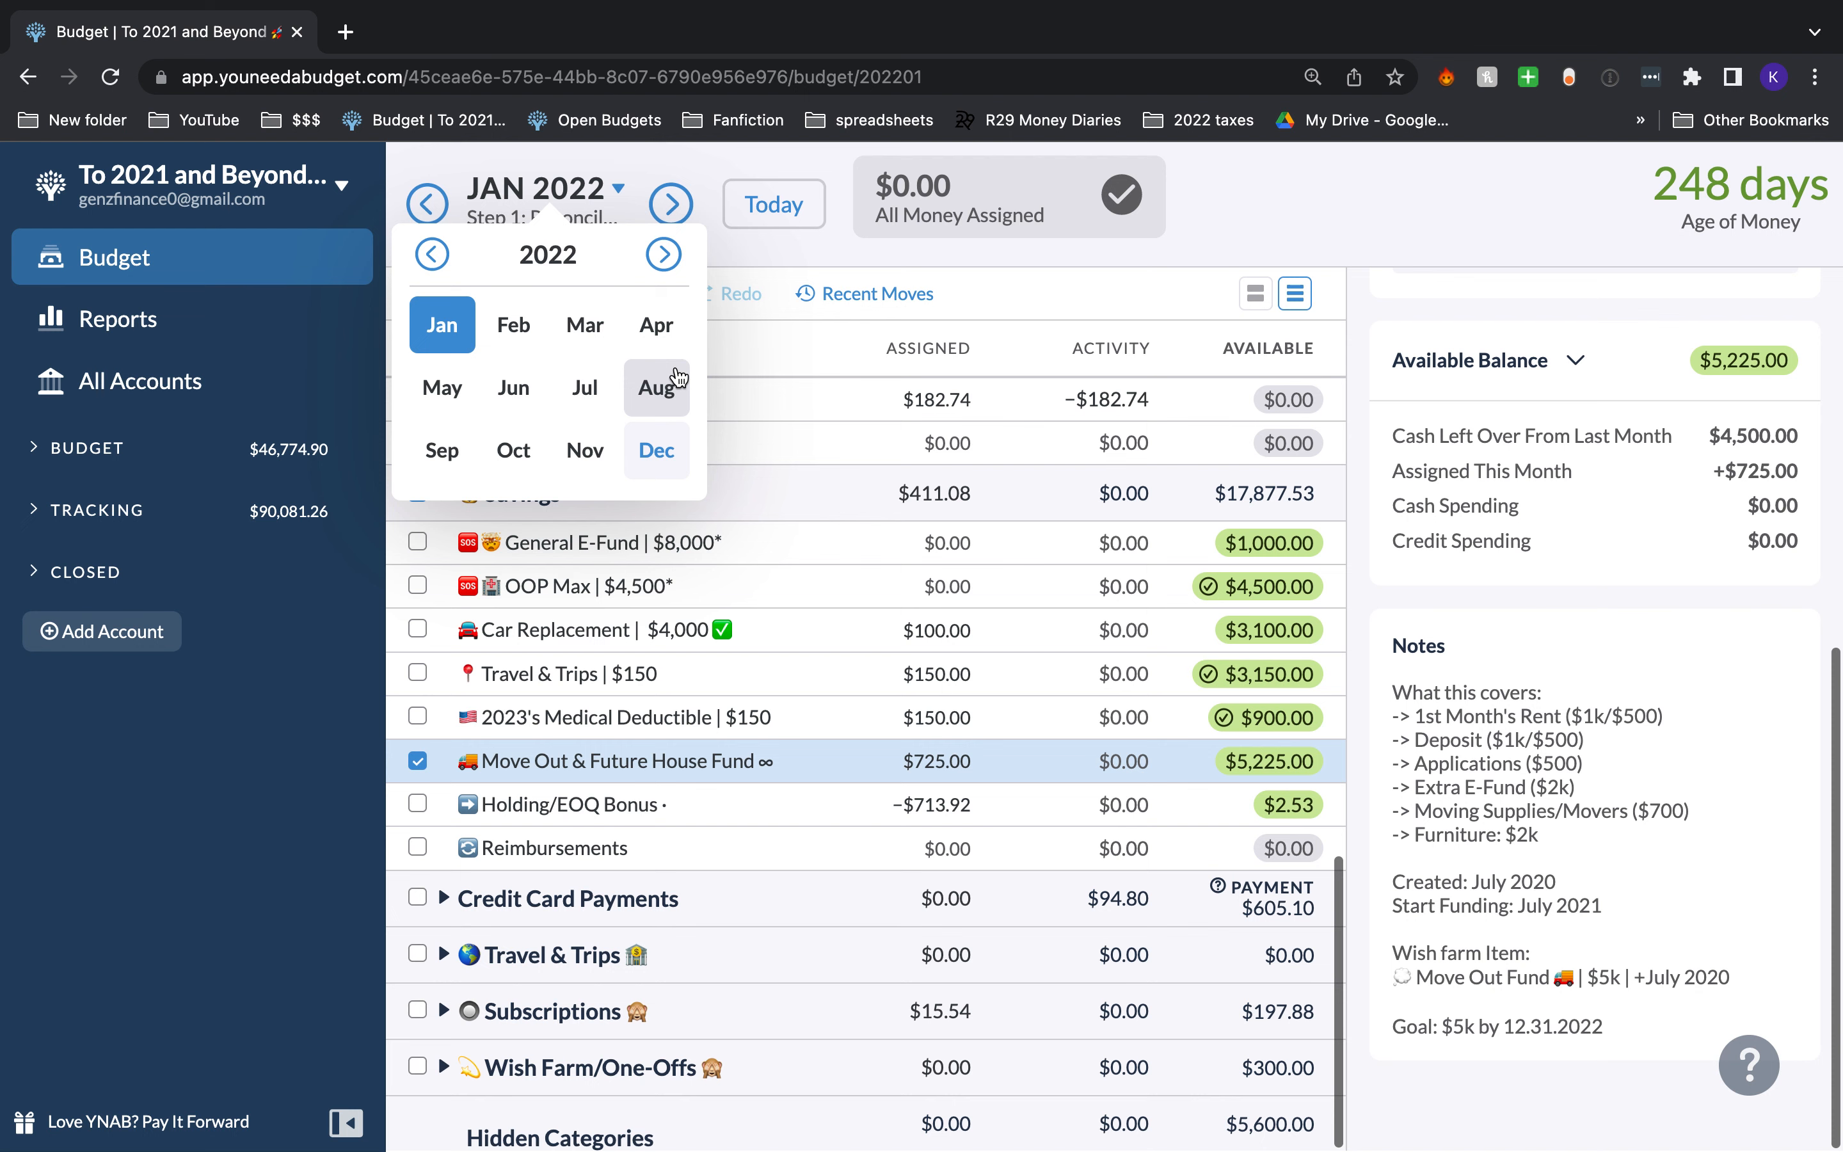
{"action": "left_click", "coordinate": [660, 443]}
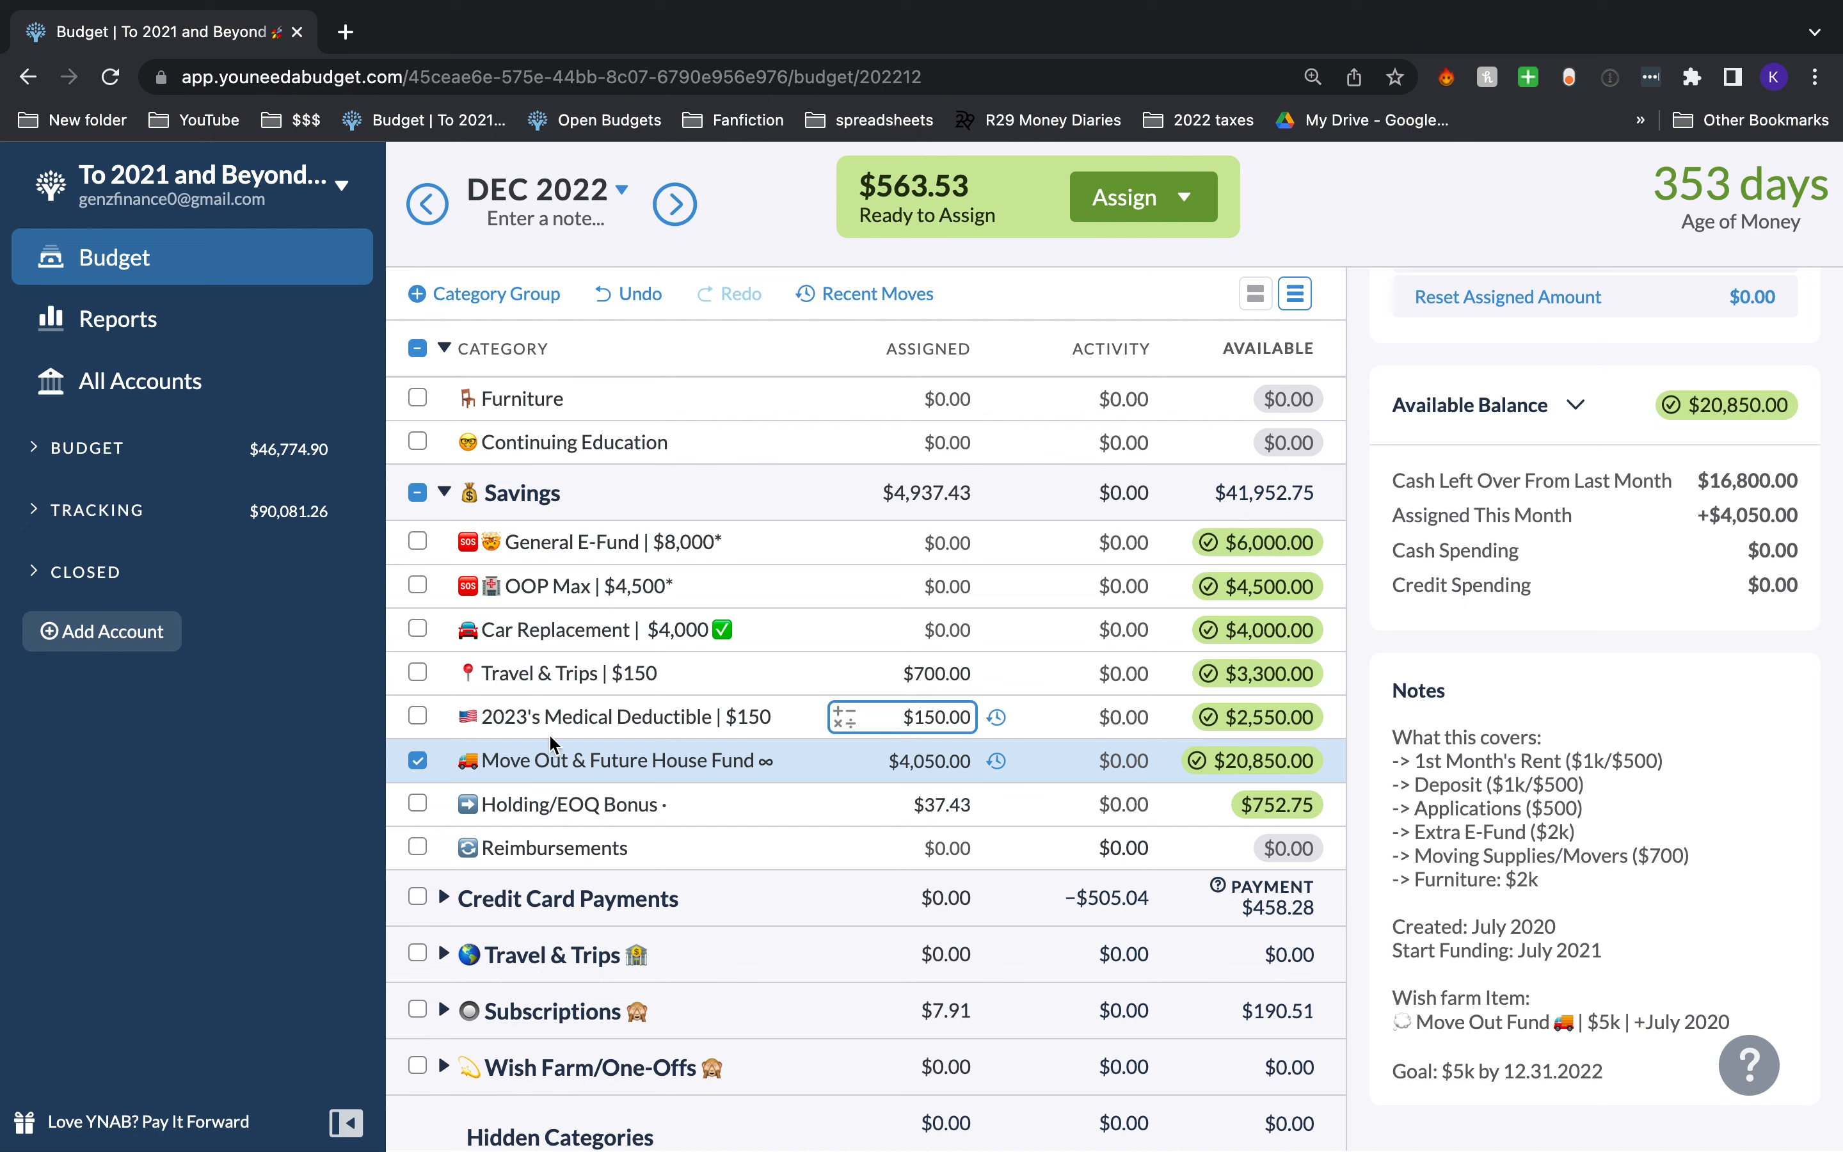
{"action": "left_click", "coordinate": [416, 761]}
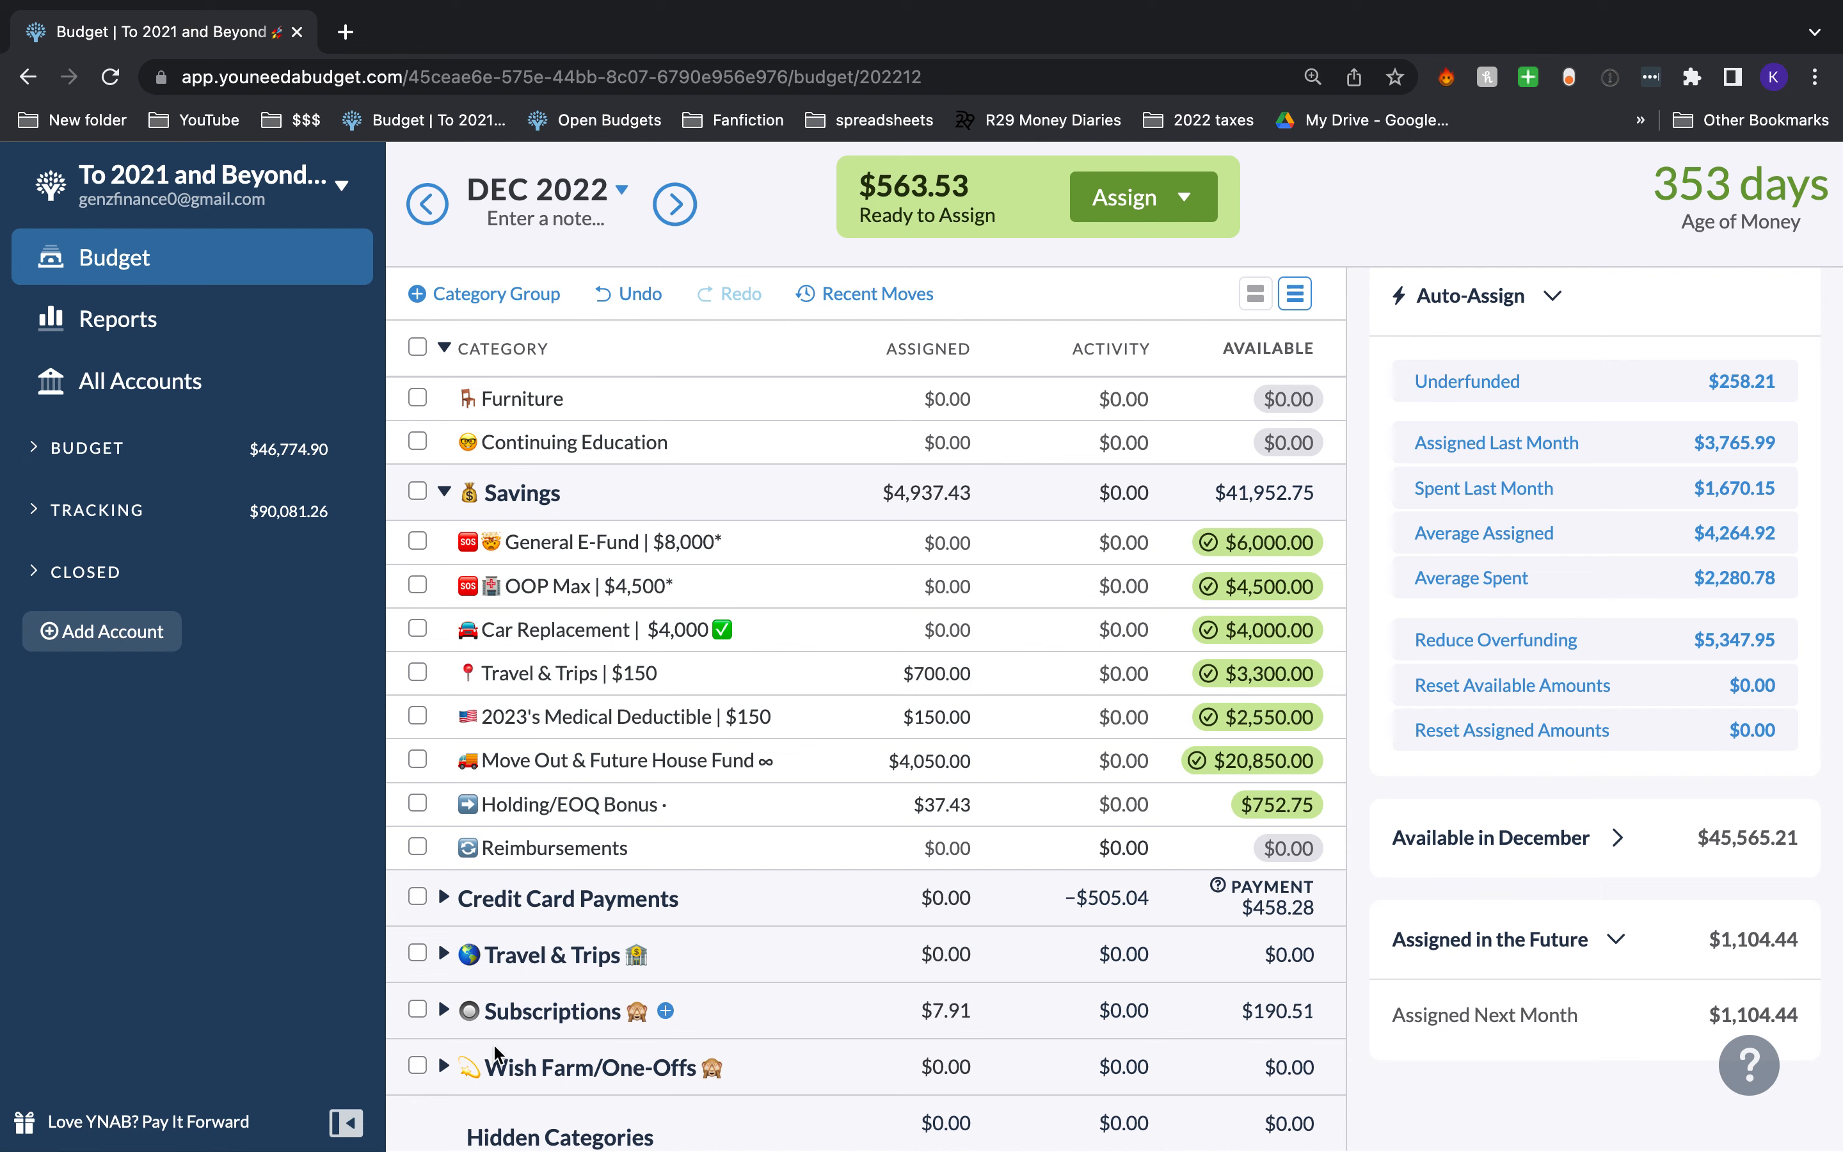
Step: Expand the Wish Farm/One-Offs group and look over the December 2022 categories for amounts still needing attention
{"action": "left_click", "coordinate": [445, 1065]}
{"action": "scroll", "coordinate": [446, 1036], "scroll_direction": "down", "scroll_amount": 2}
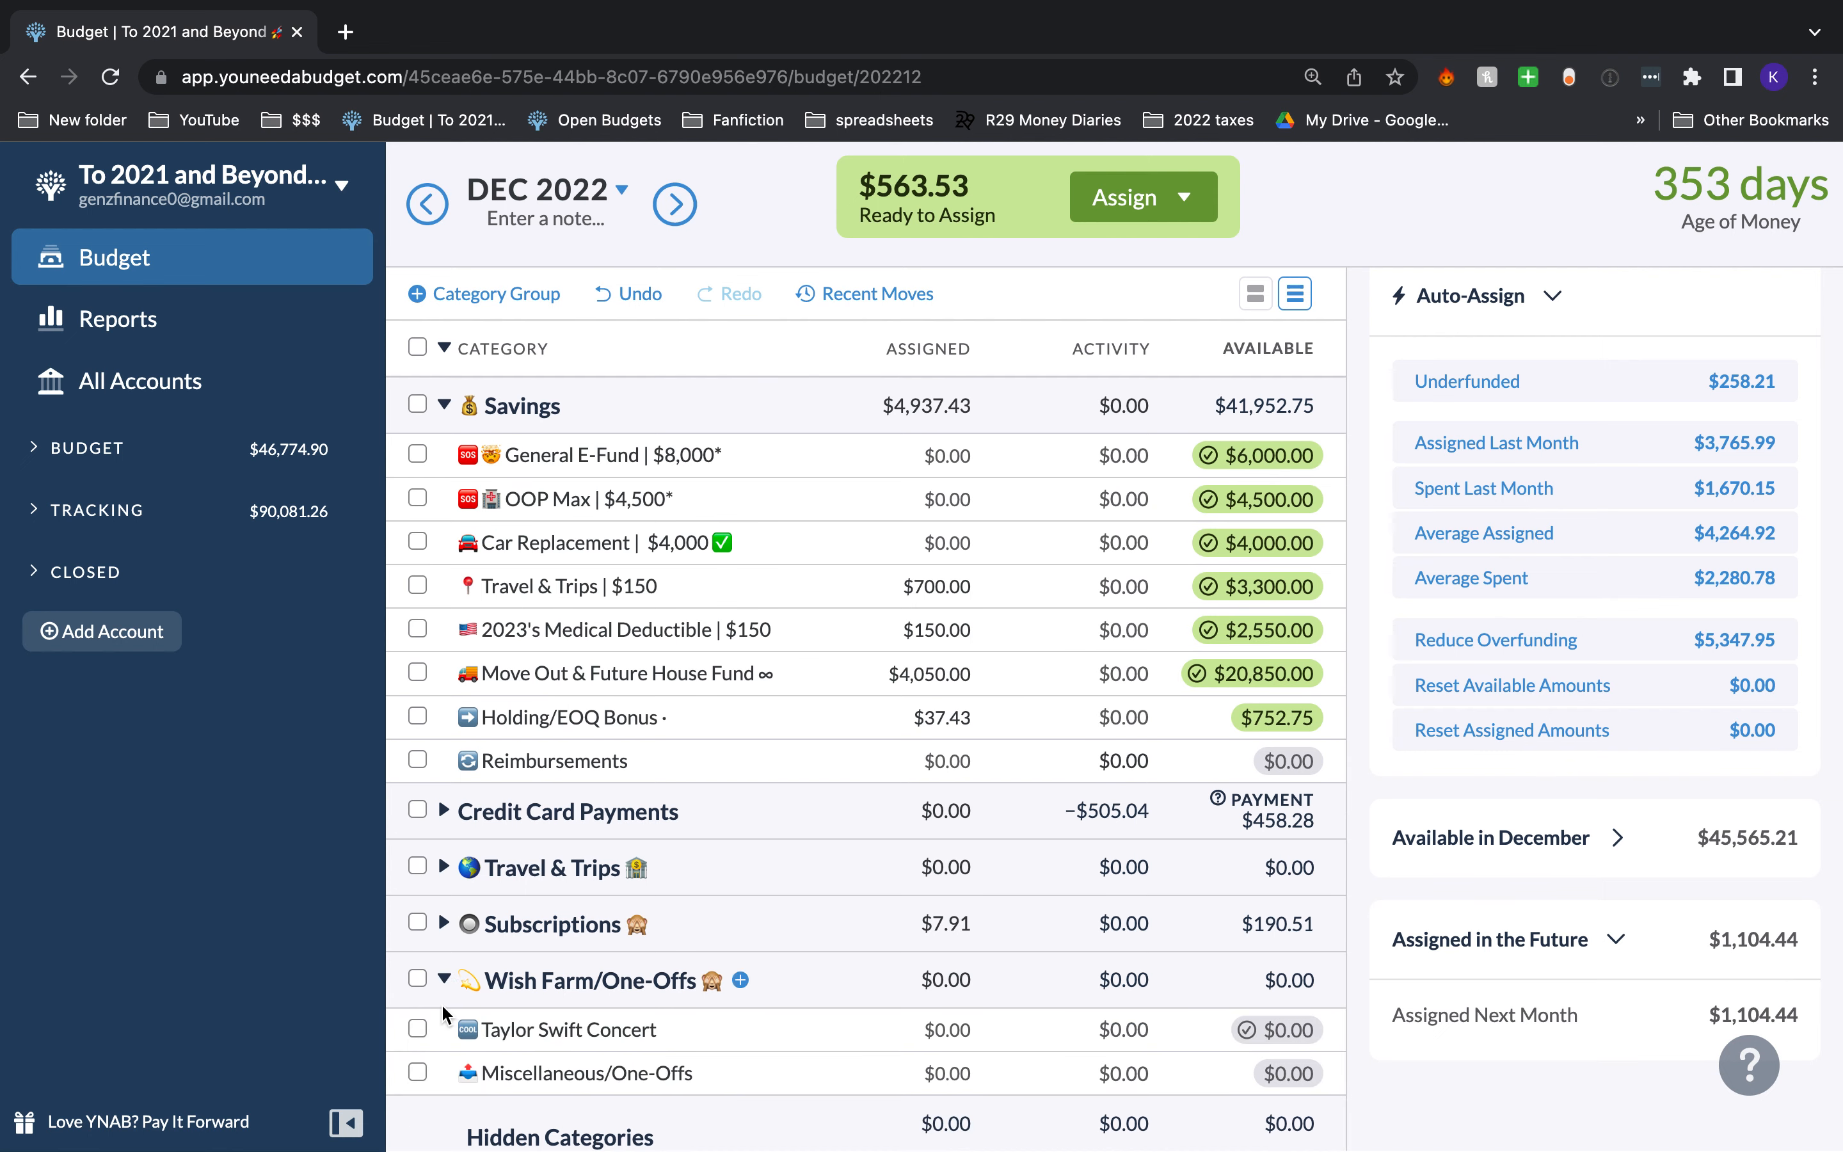
{"action": "scroll", "coordinate": [444, 1005], "scroll_direction": "up", "scroll_amount": 10}
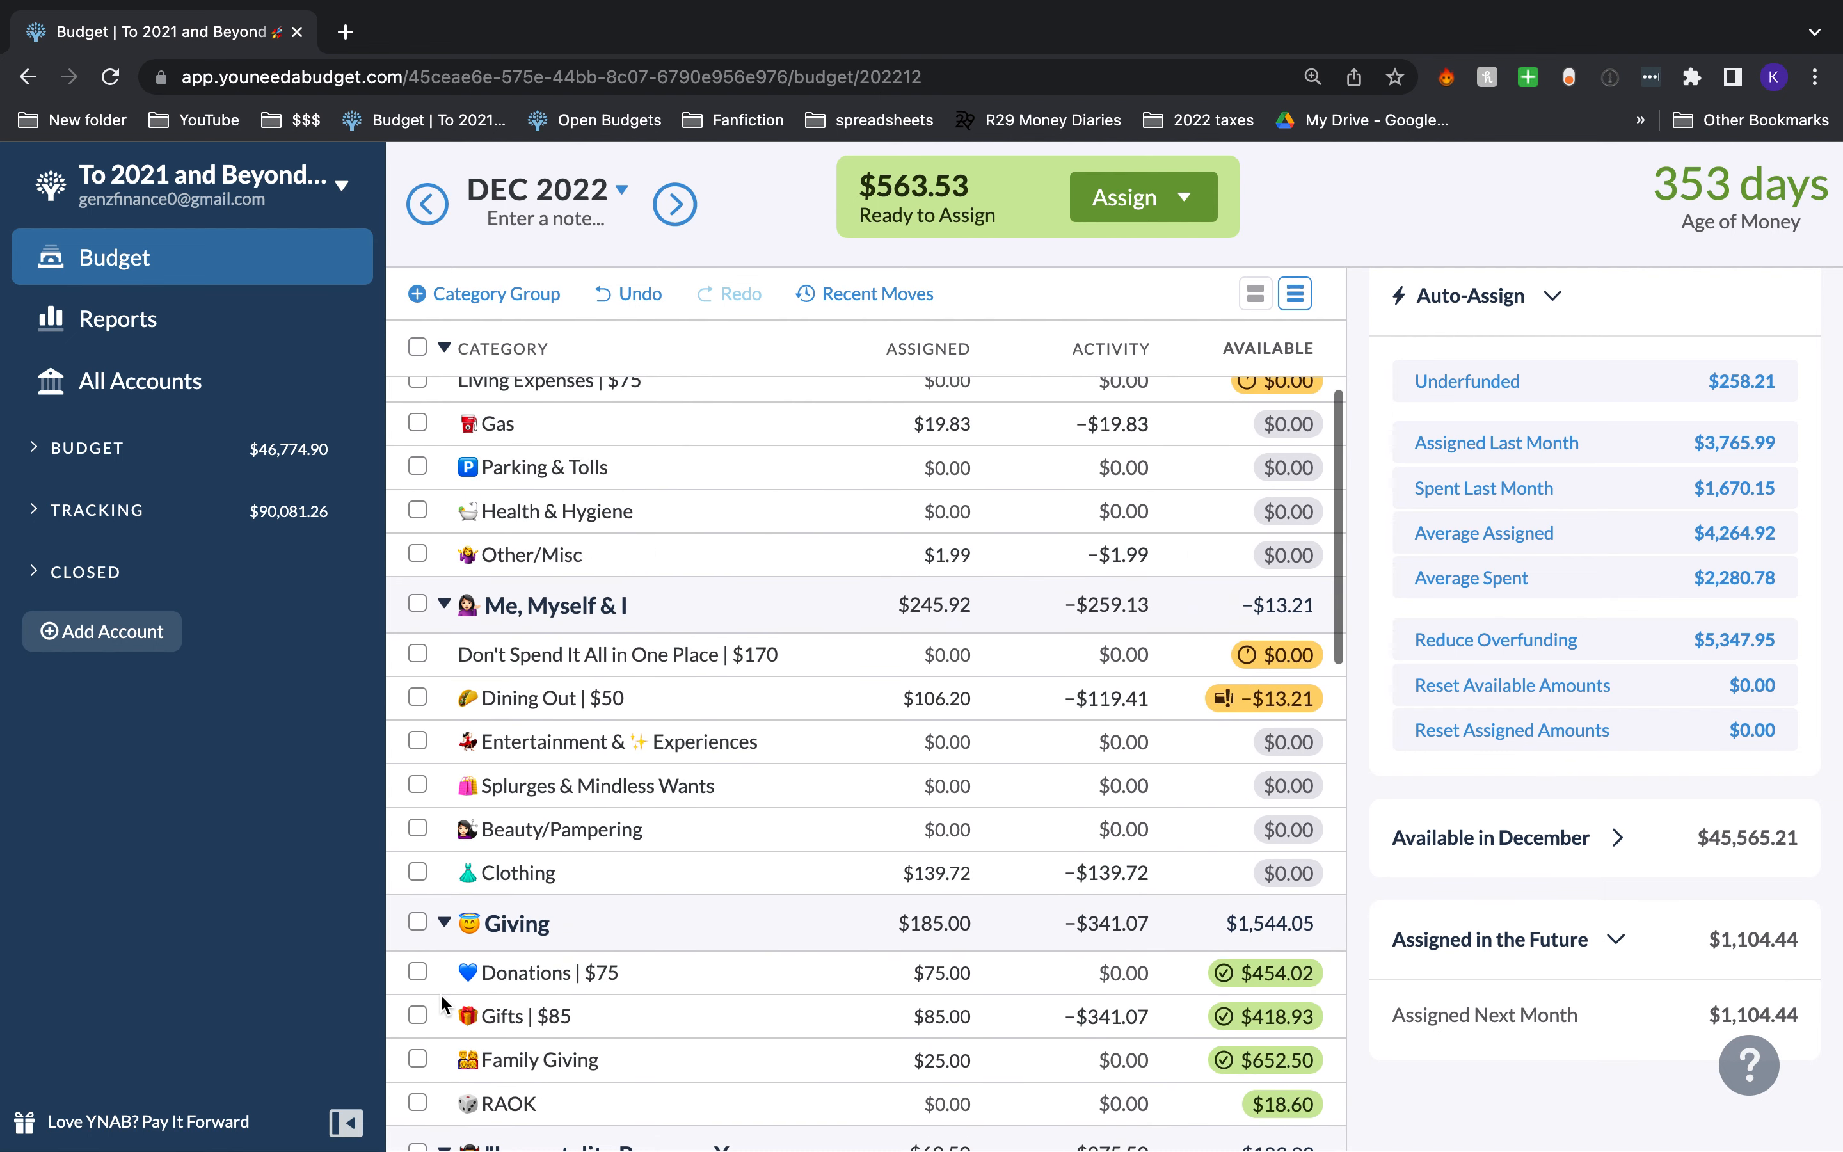
{"action": "scroll", "coordinate": [440, 993], "scroll_direction": "down", "scroll_amount": 8}
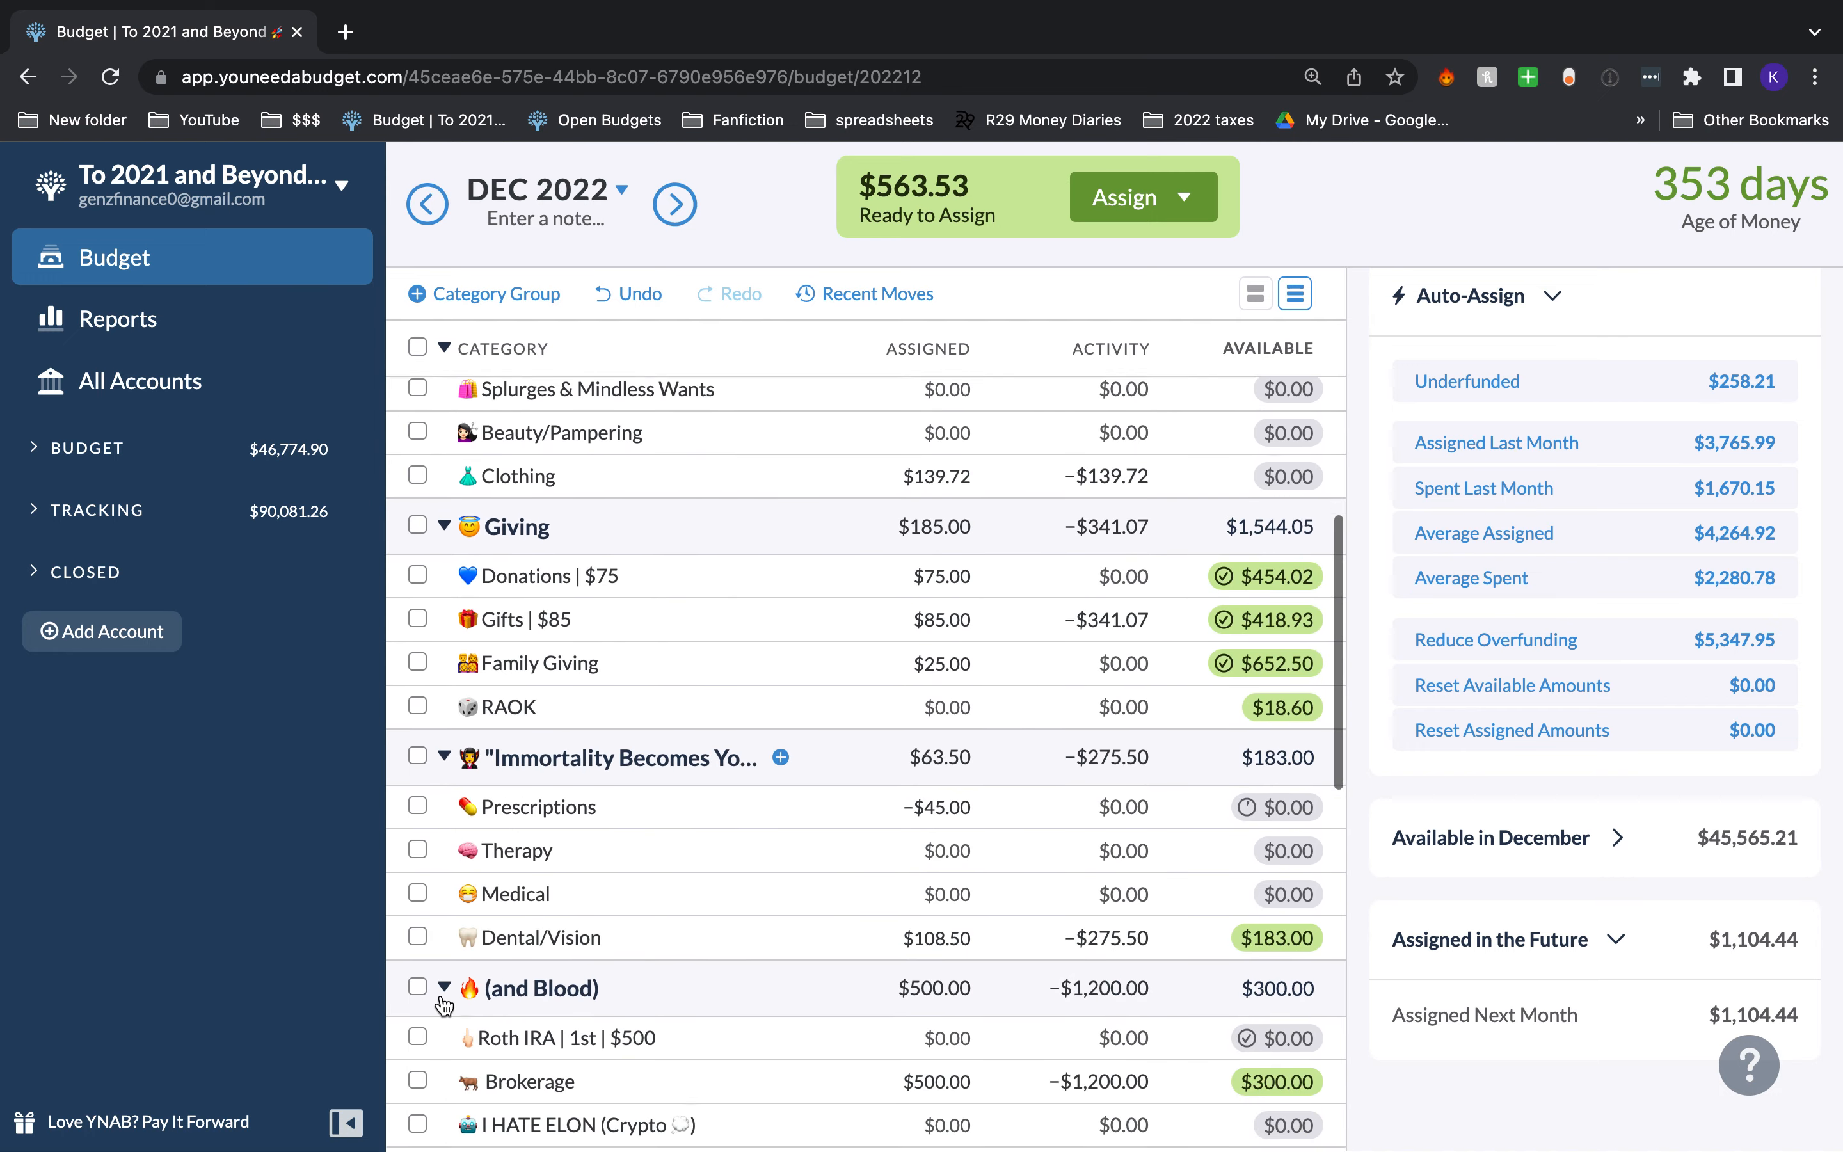
{"action": "scroll", "coordinate": [444, 1002], "scroll_direction": "up", "scroll_amount": 6}
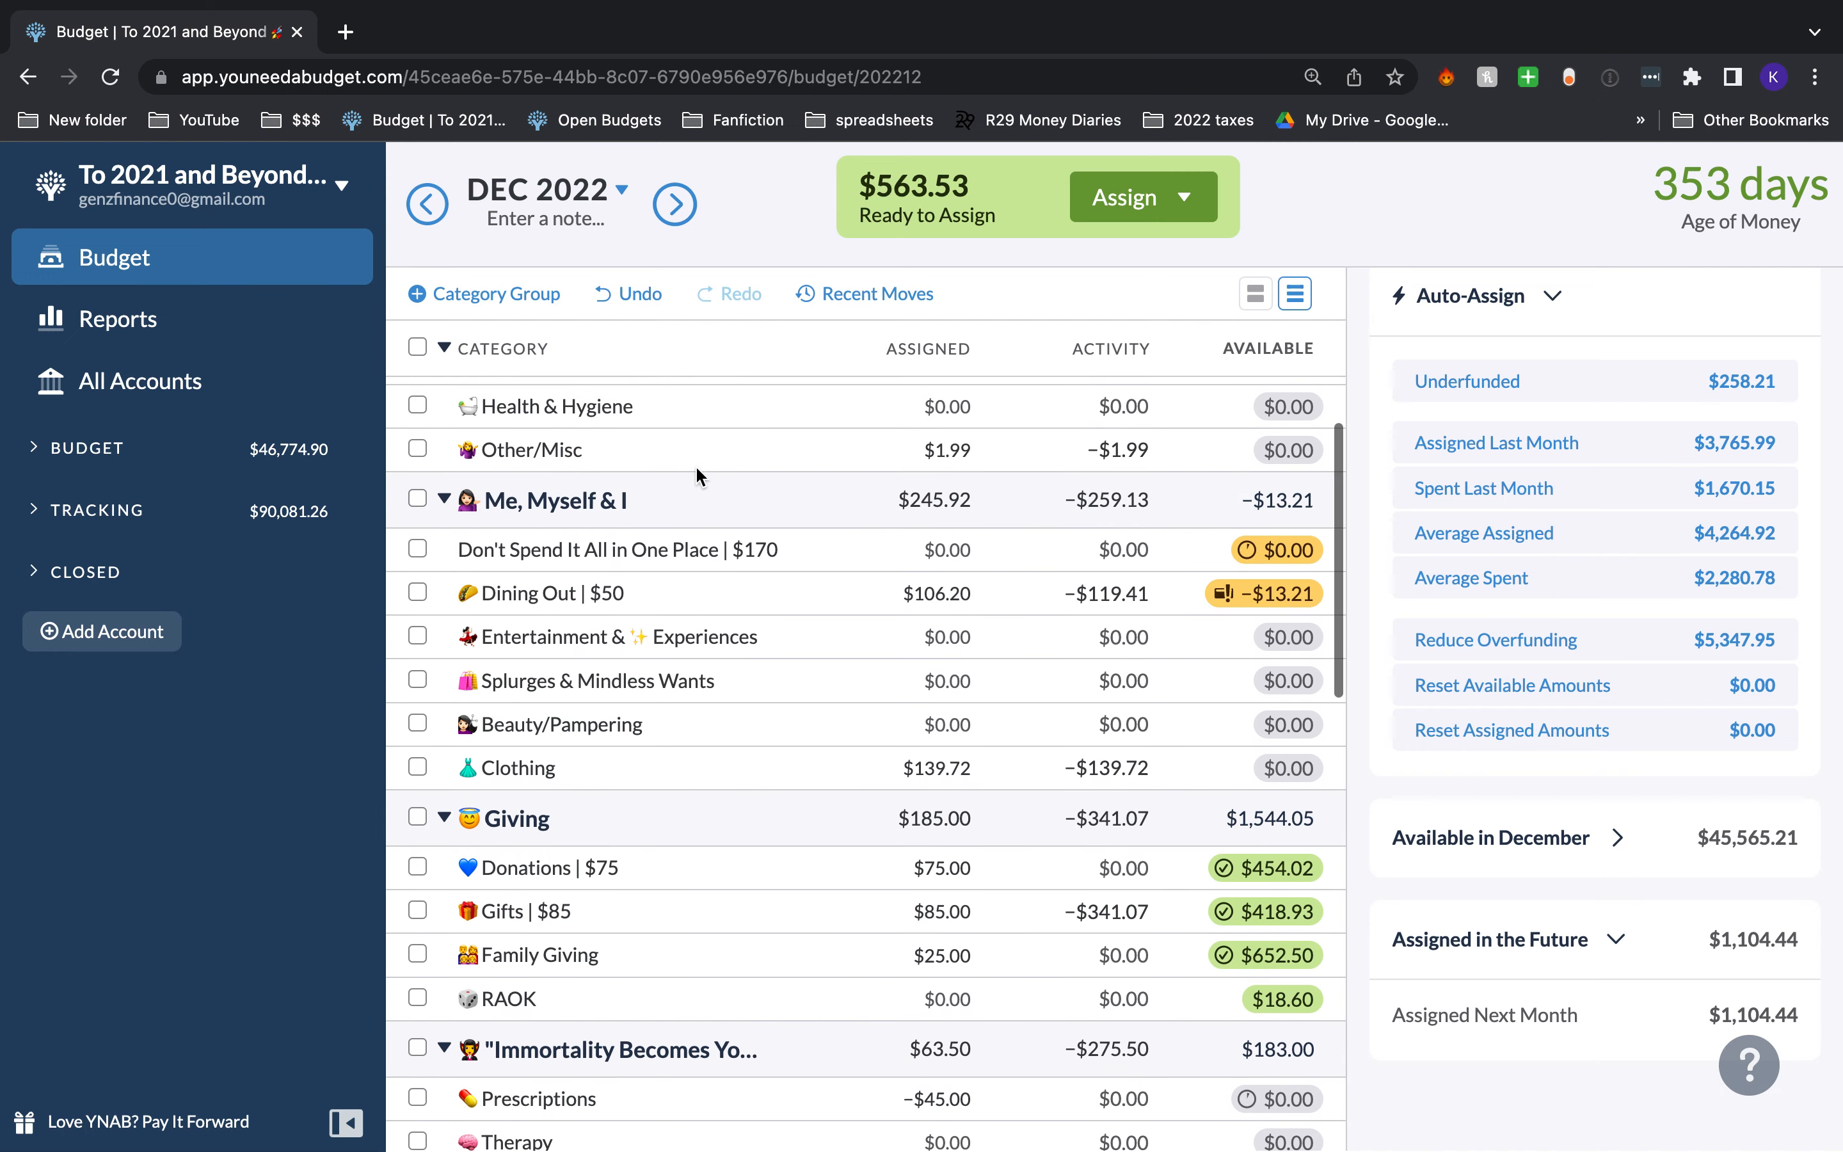
{"action": "scroll", "coordinate": [649, 503], "scroll_direction": "down", "scroll_amount": 1}
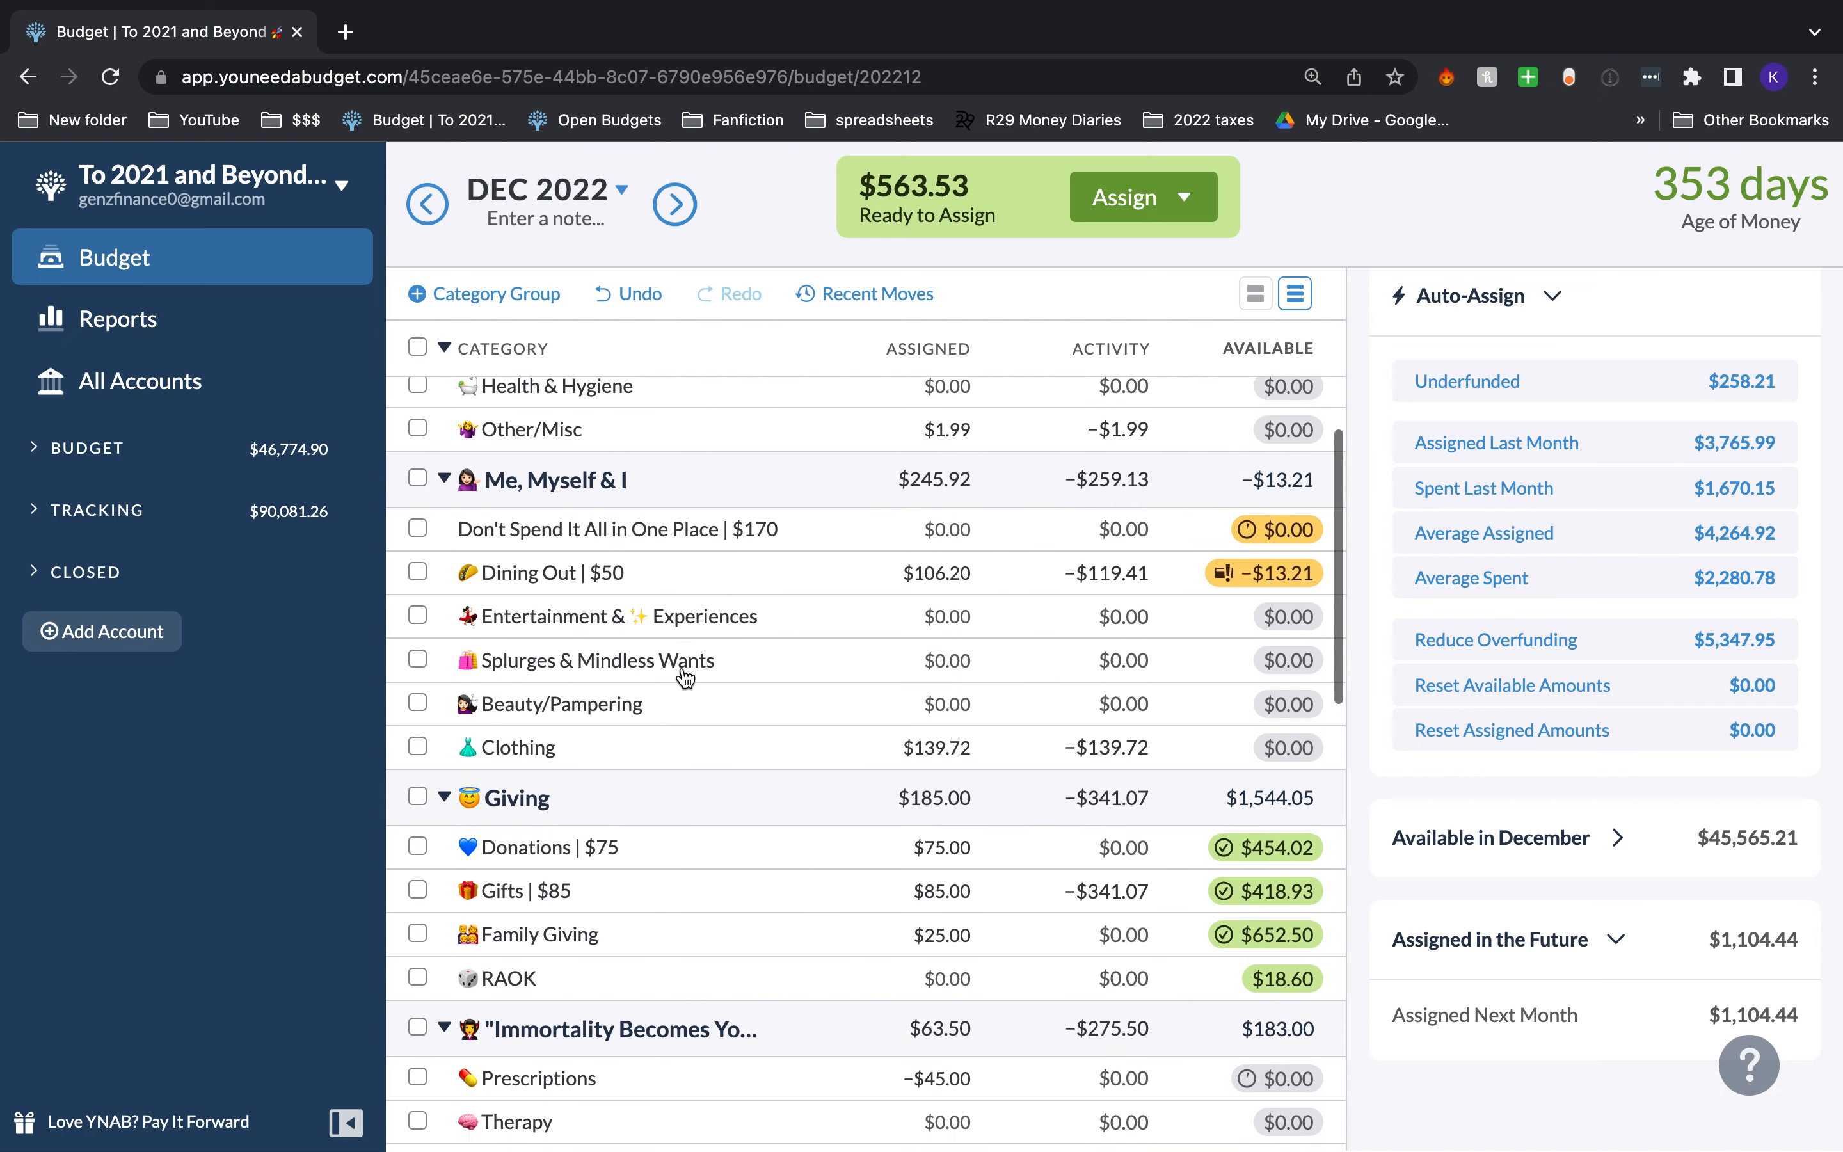
Step: Add a new category named TREAT YO SELF 2023 to the Me, Myself & I group
{"action": "left_click", "coordinate": [646, 480]}
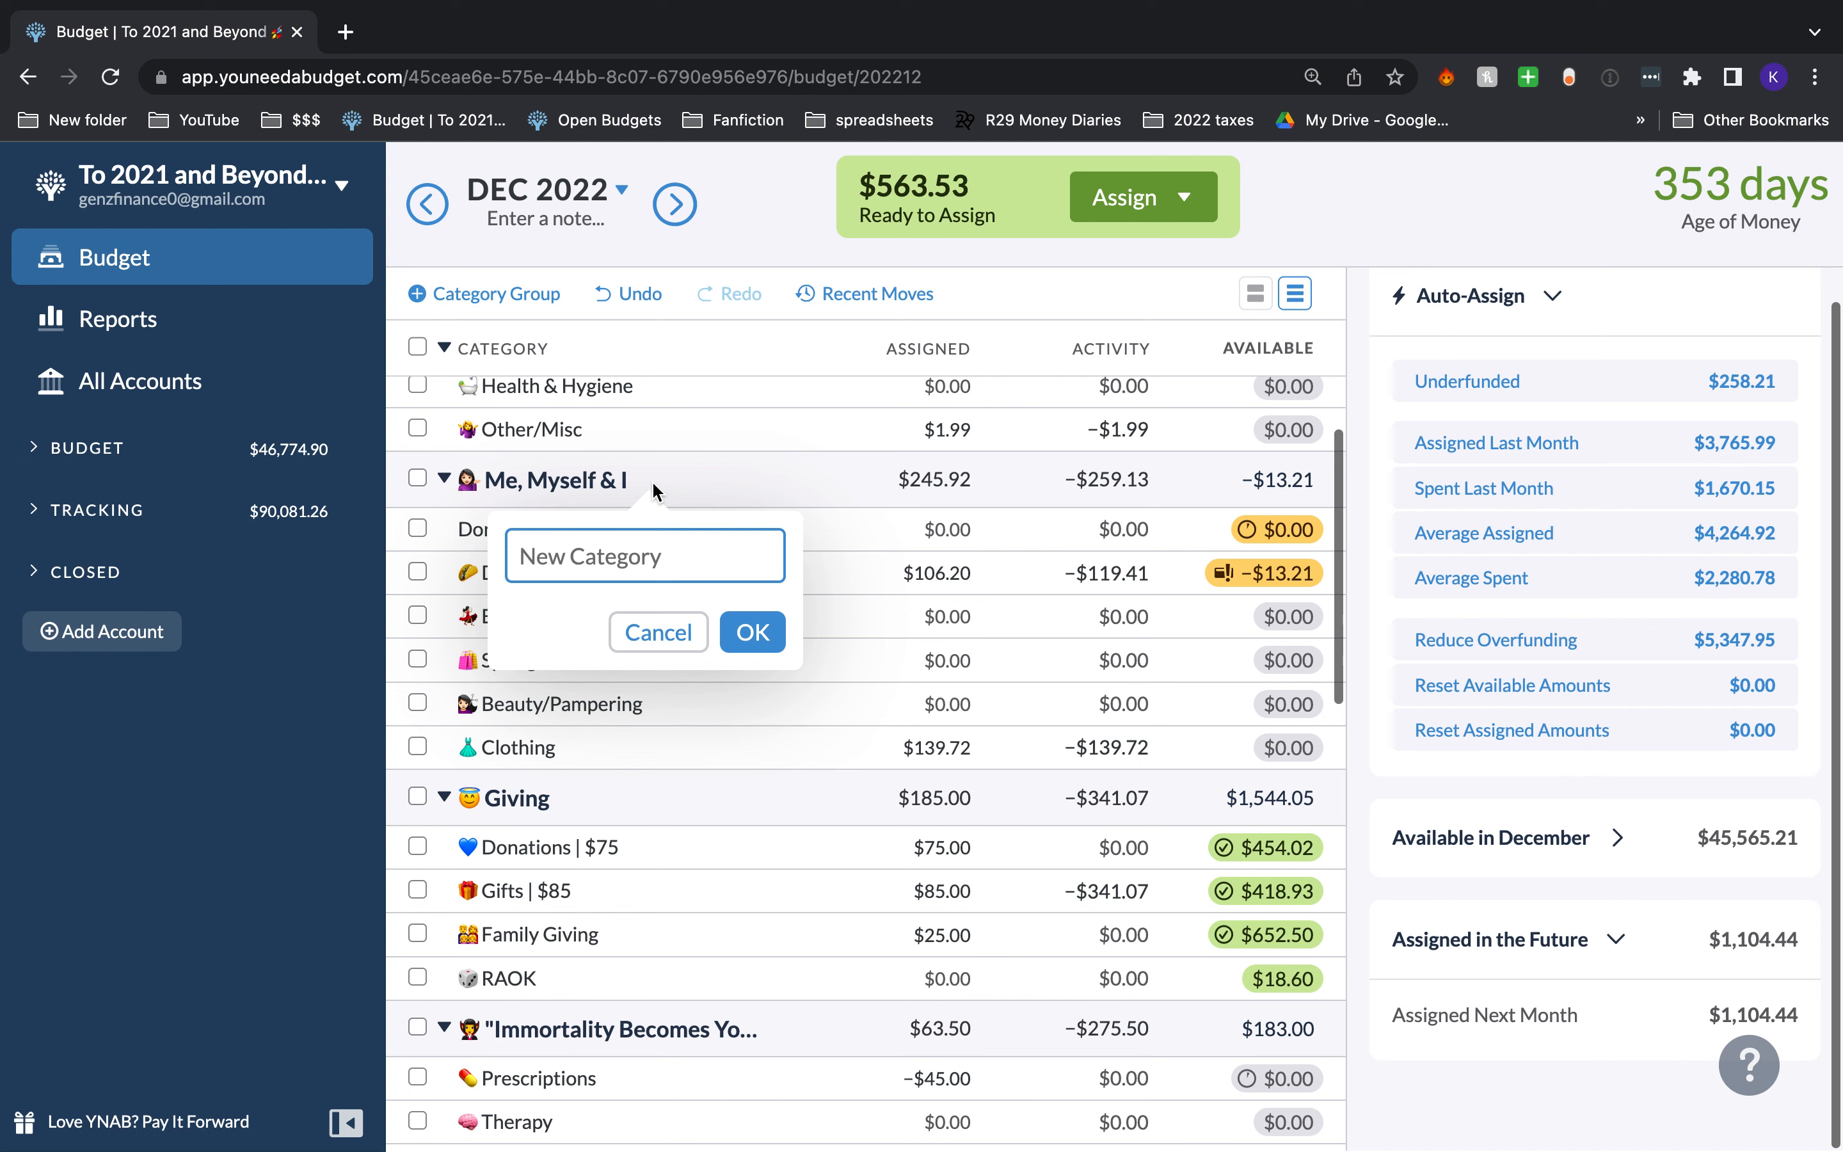
{"action": "type", "text": "TREAT YO SELF 2023"}
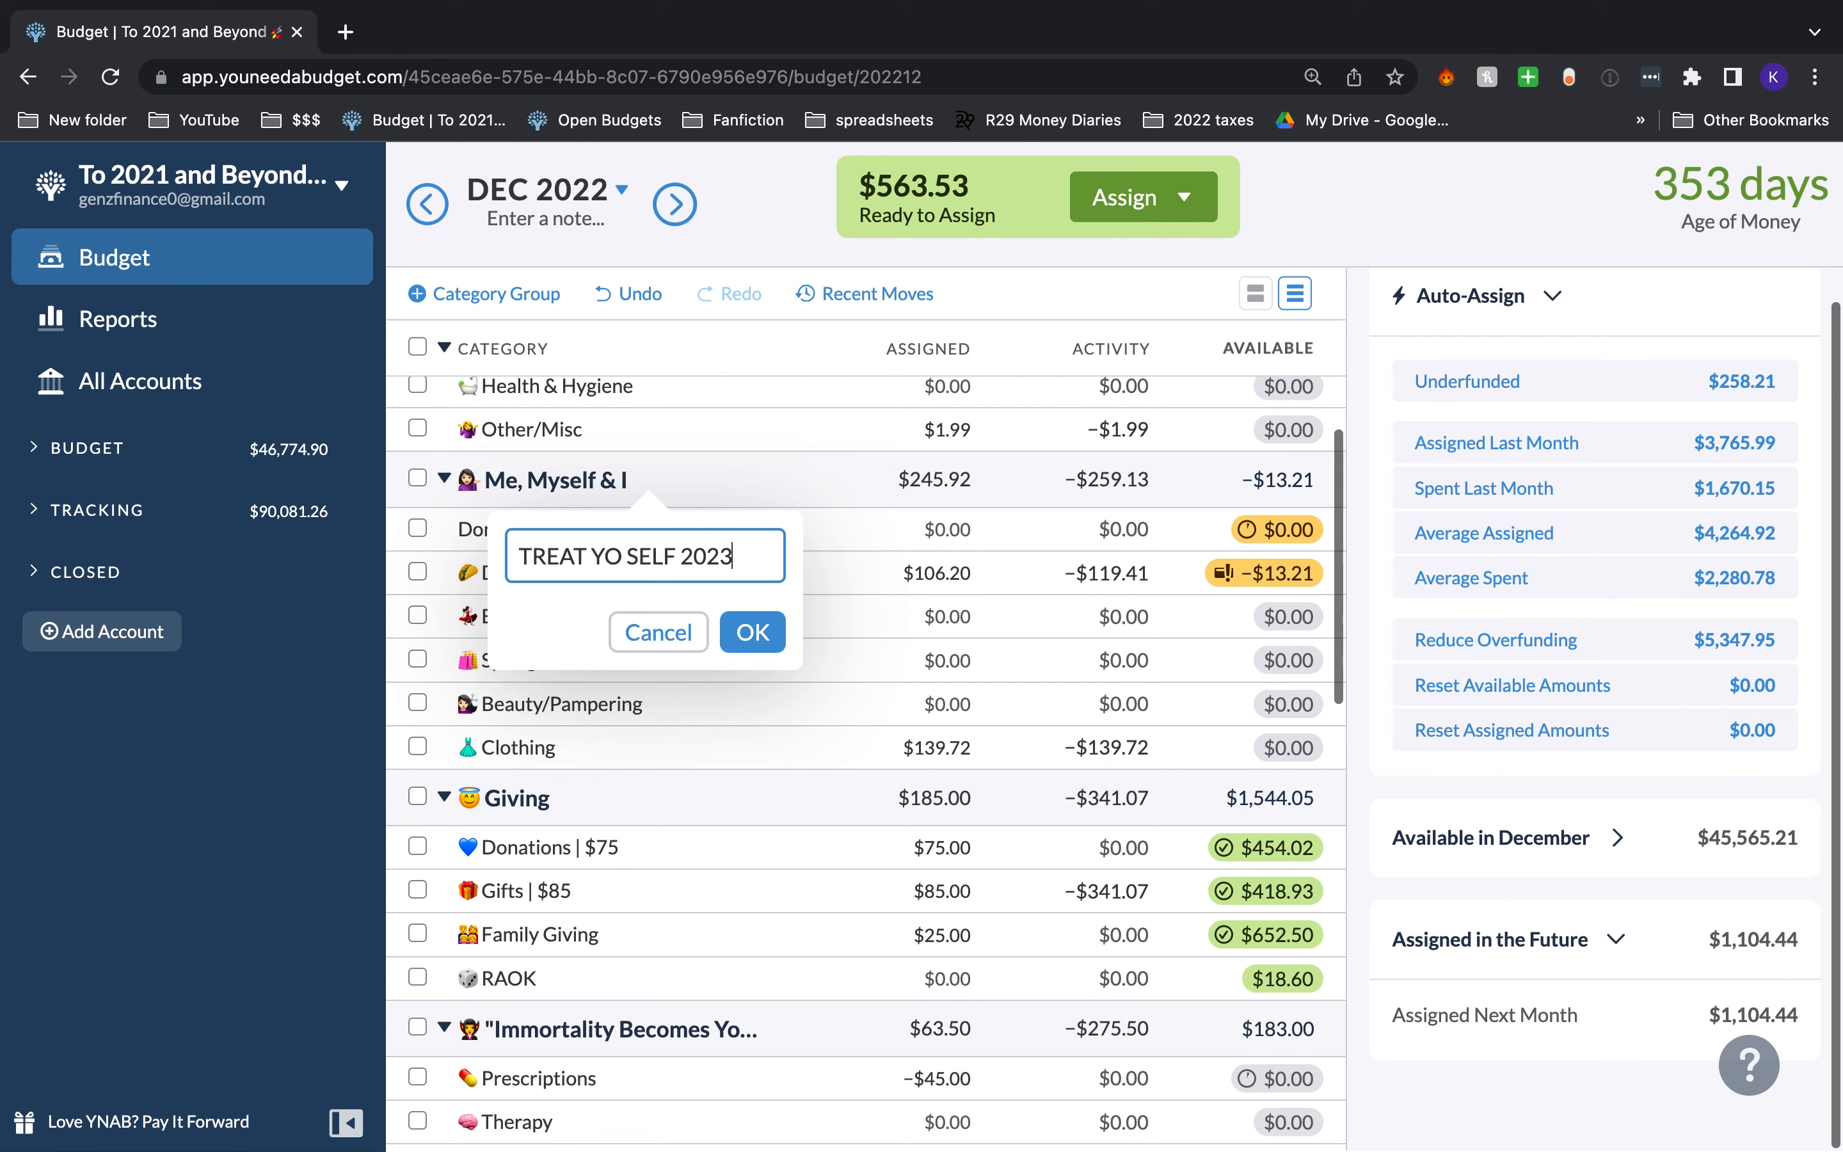
{"action": "key", "text": "Return"}
Step: Assign 450 to TREAT YO SELF 2023 for December 2022, move it below Clothing and deselect it
{"action": "type", "text": "450"}
{"action": "key", "text": "Return"}
{"action": "left_click_drag", "start_coordinate": [616, 529], "coordinate": [613, 804]}
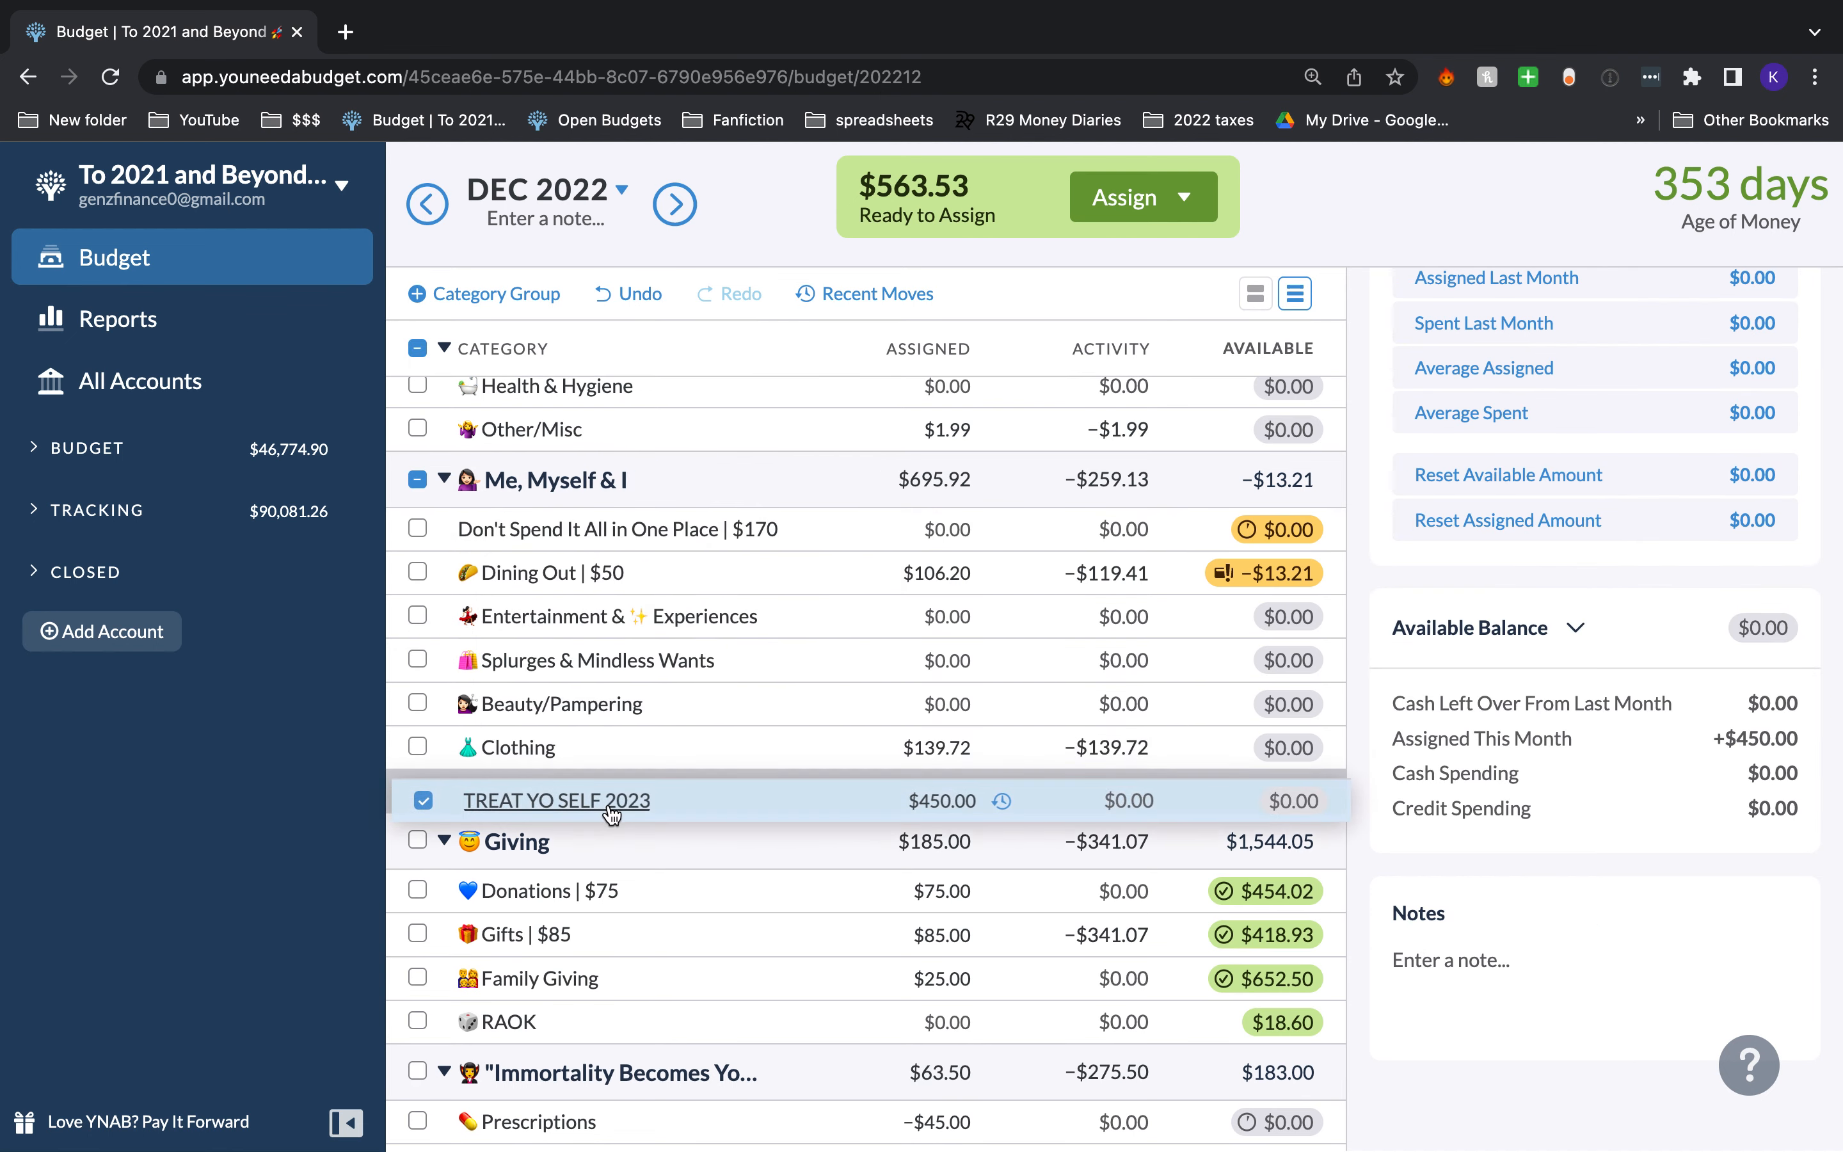
{"action": "left_click", "coordinate": [418, 792]}
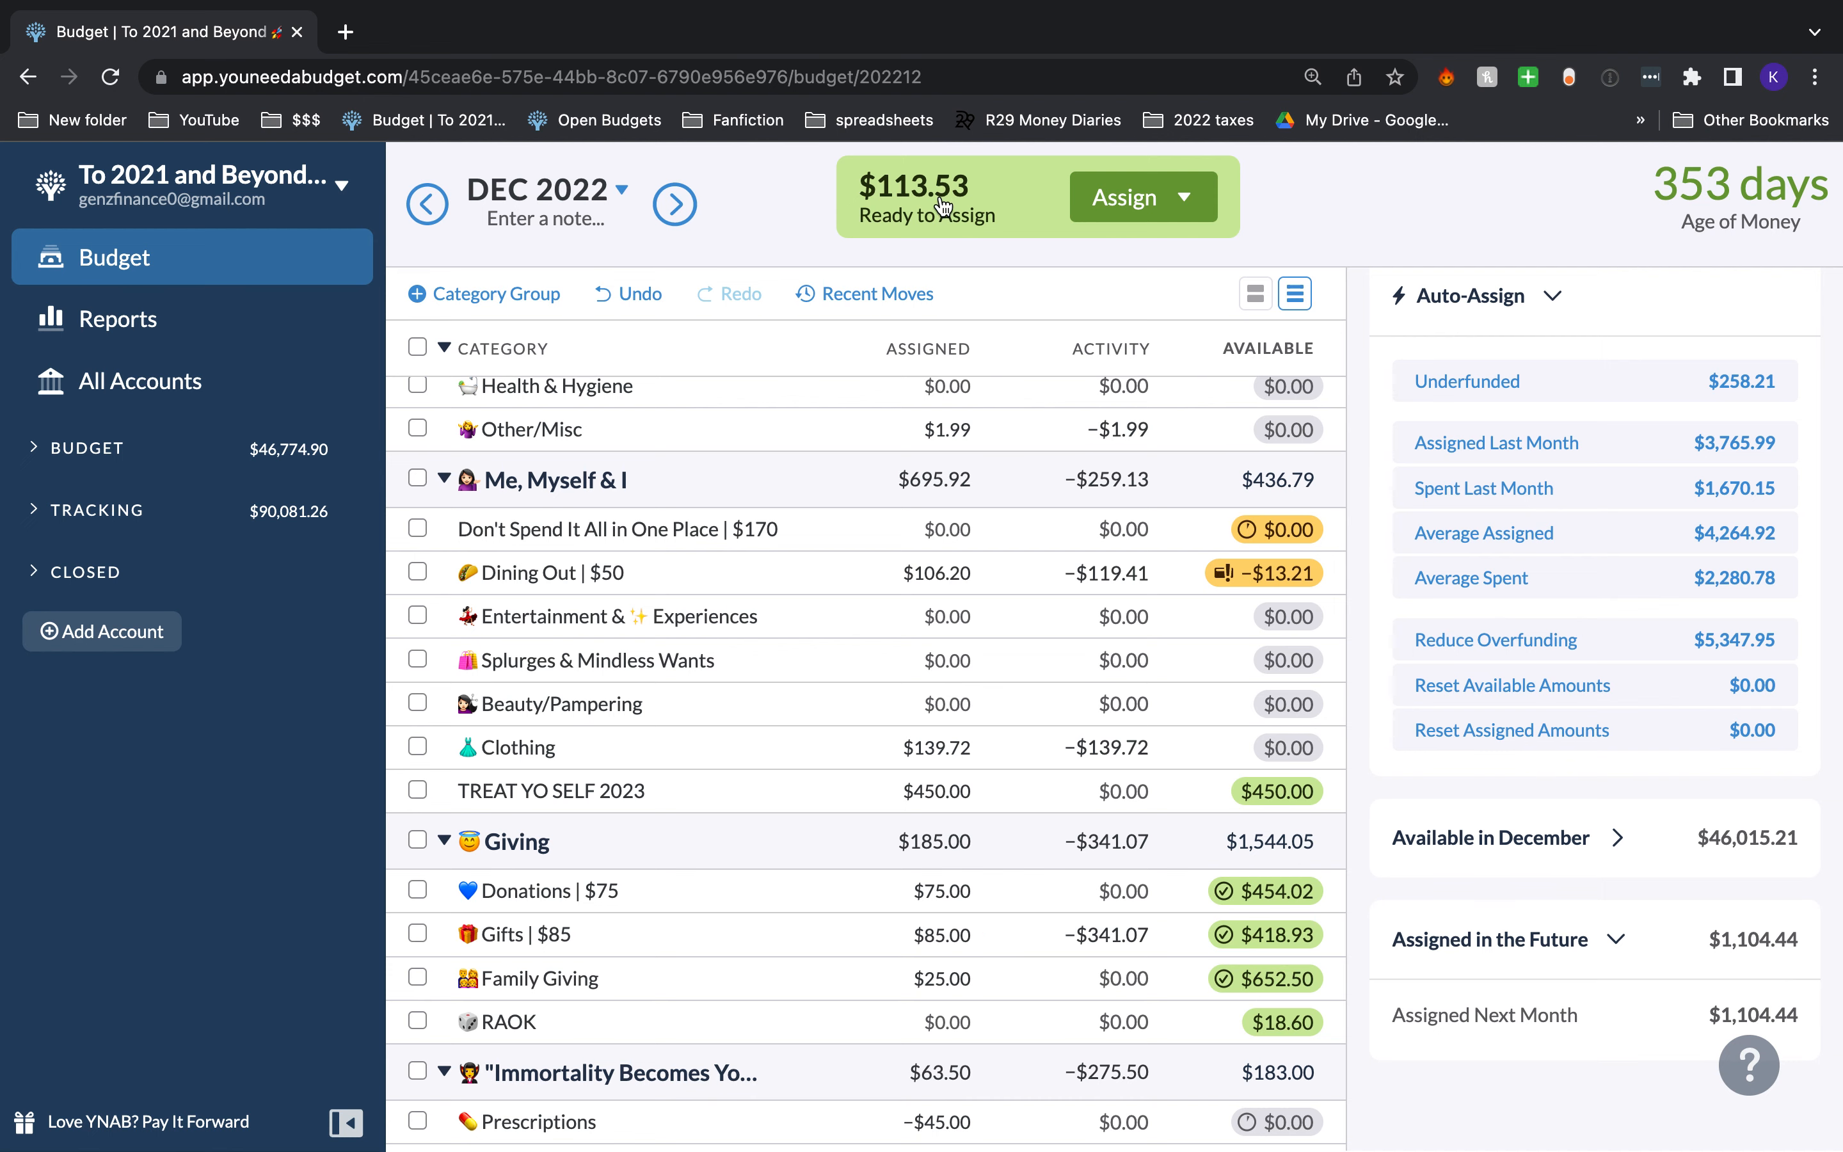
Step: Add 100 to the December 2022 amount assigned to Donations in the Giving group
{"action": "scroll", "coordinate": [972, 501], "scroll_direction": "up", "scroll_amount": 2}
{"action": "scroll", "coordinate": [972, 501], "scroll_direction": "down", "scroll_amount": 5}
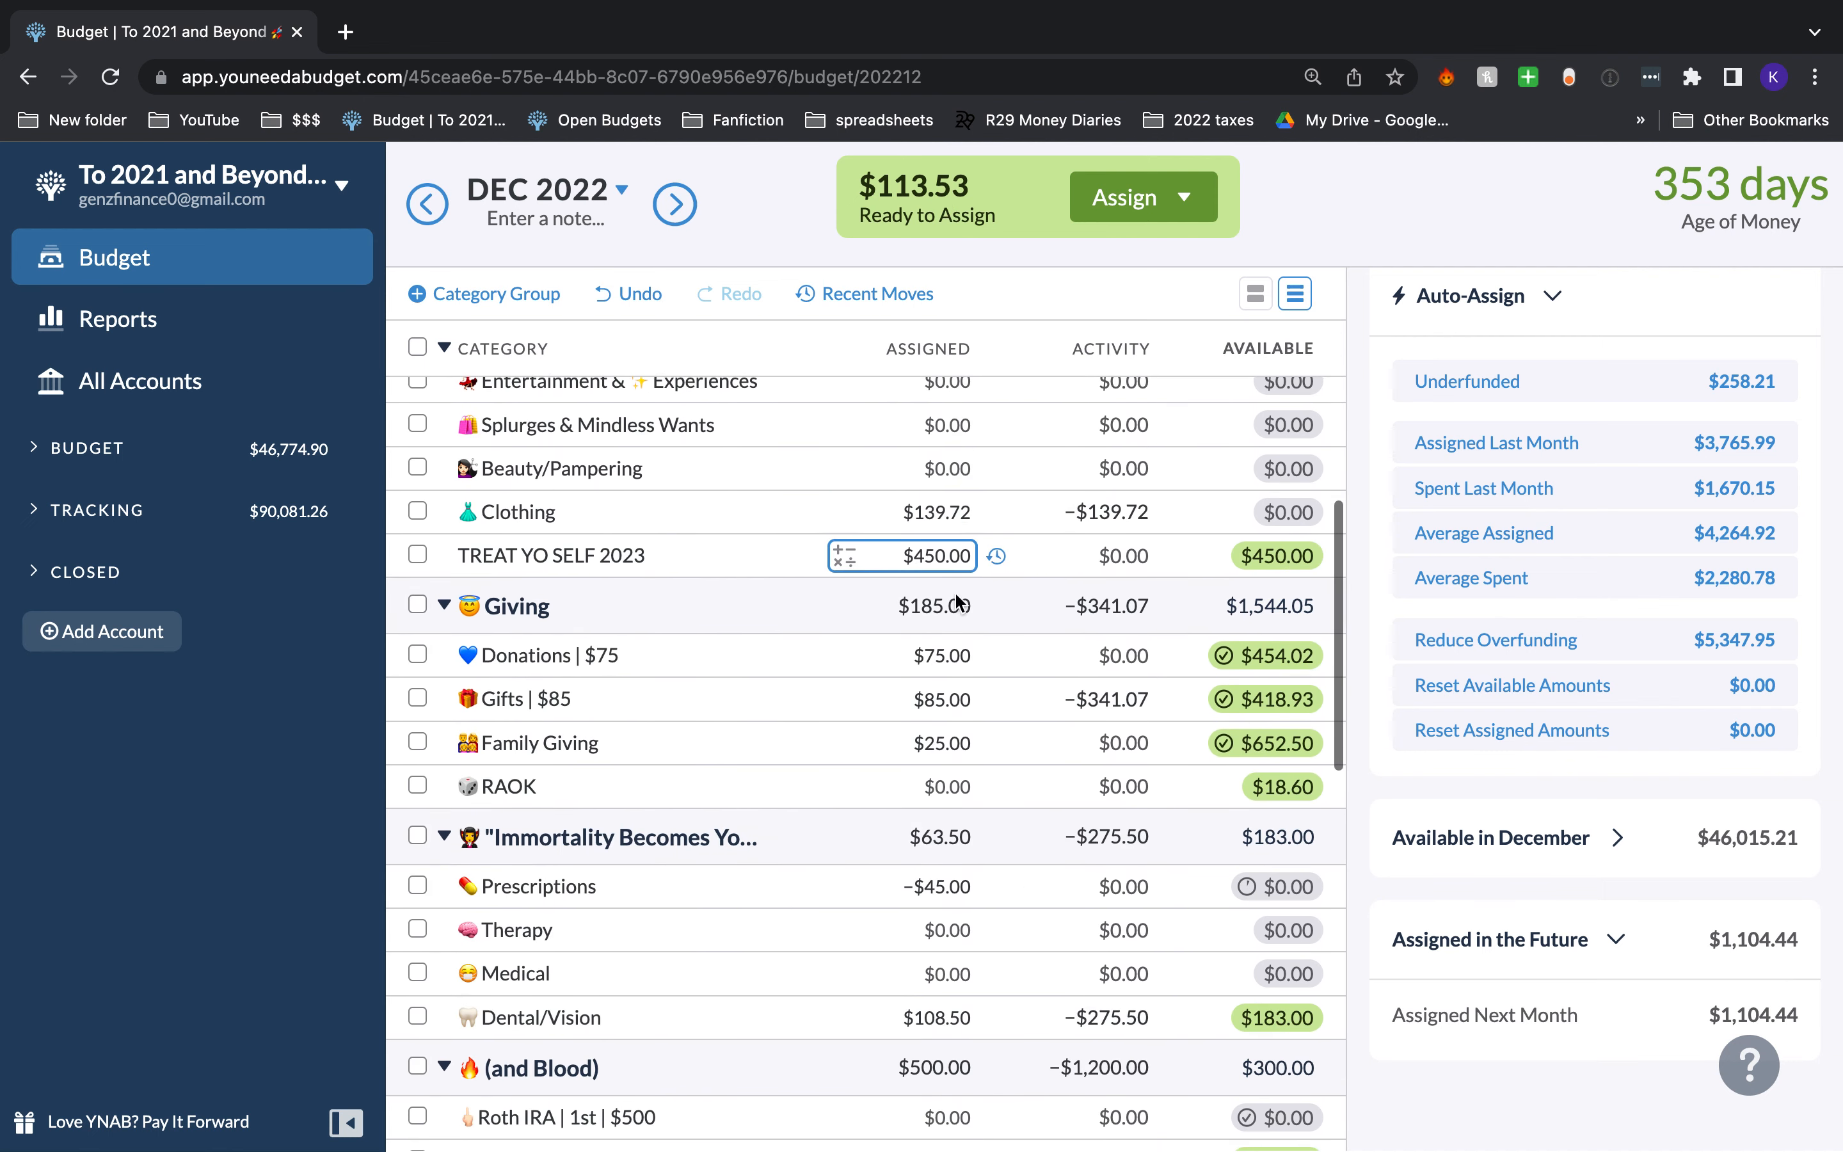
{"action": "left_click", "coordinate": [942, 655]}
{"action": "type", "text": "+100"}
{"action": "key", "text": "Return"}
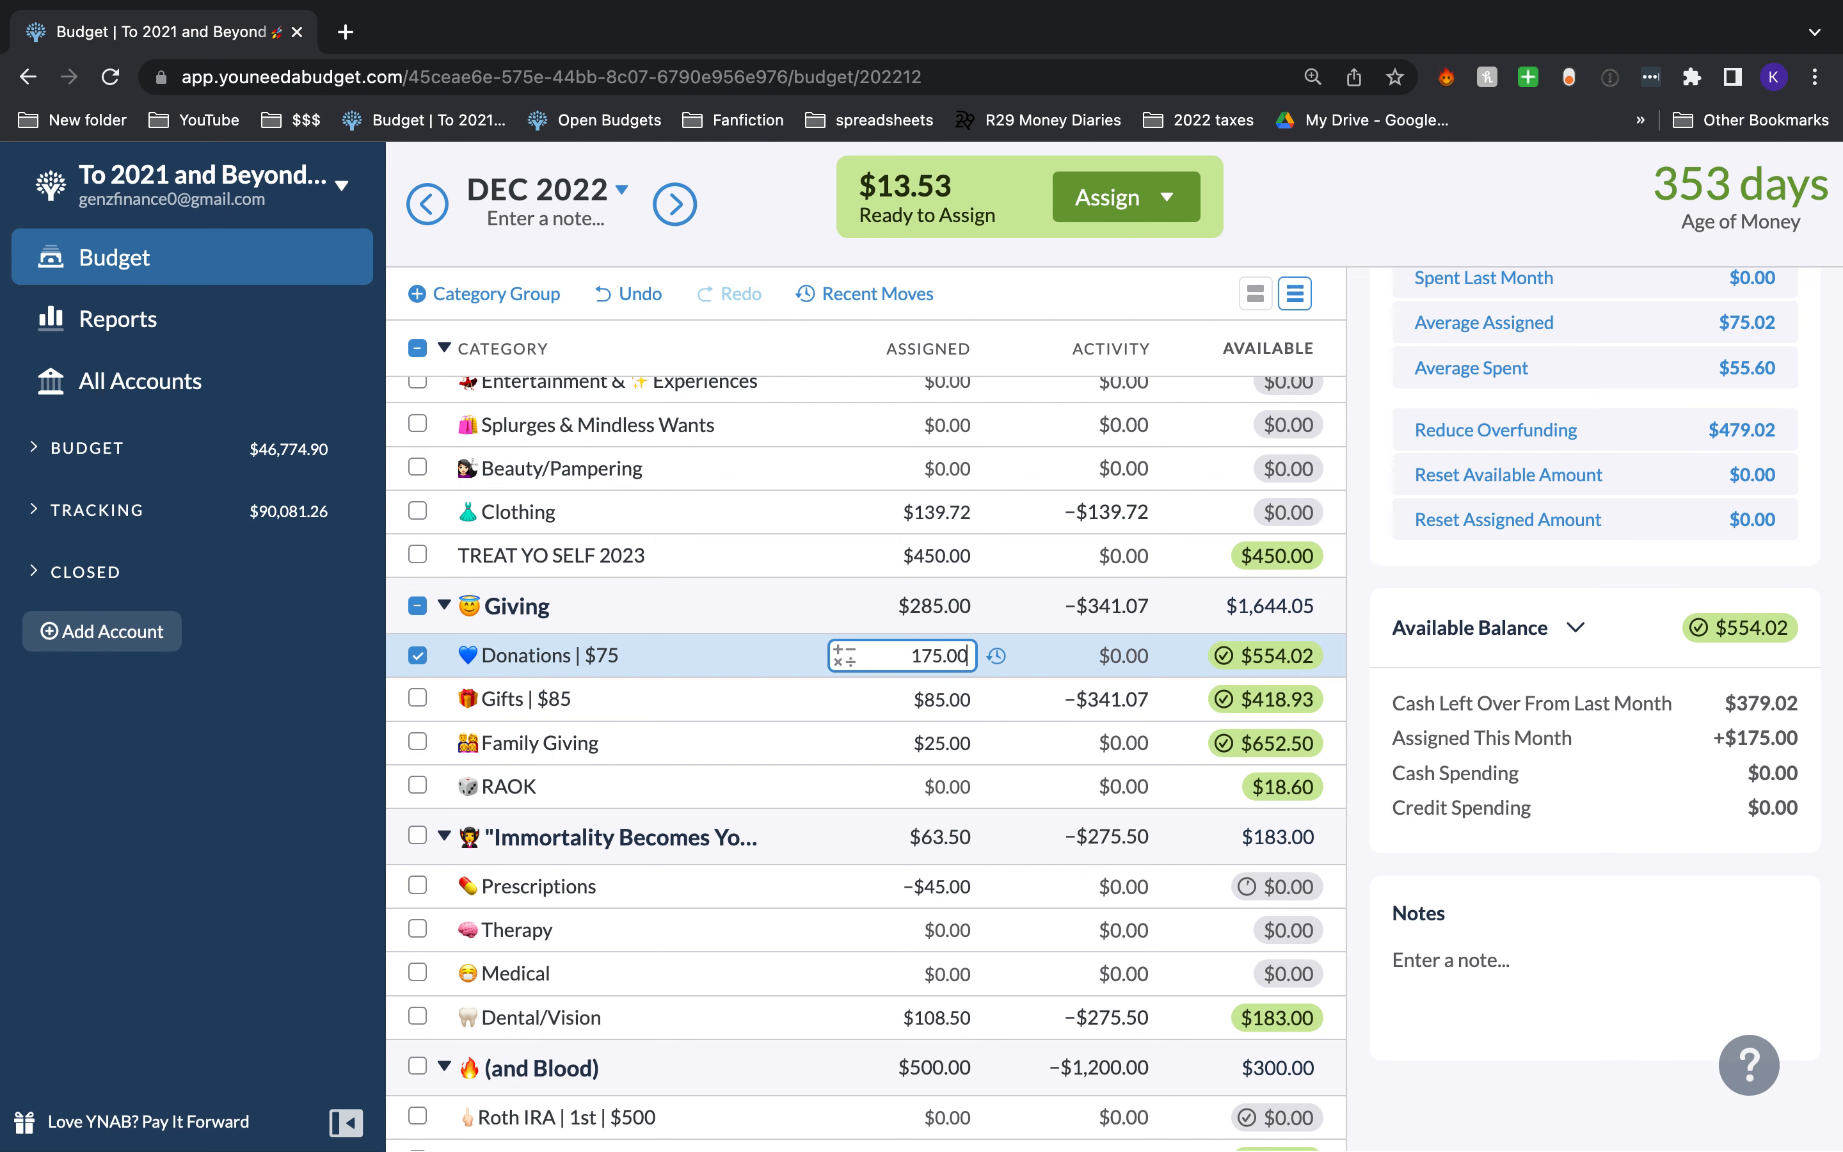
Step: Cover the Dining Out overspending by adding 13.21 to its December 2022 assigned amount, leaving the category deselected
{"action": "scroll", "coordinate": [985, 661], "scroll_direction": "up", "scroll_amount": 5}
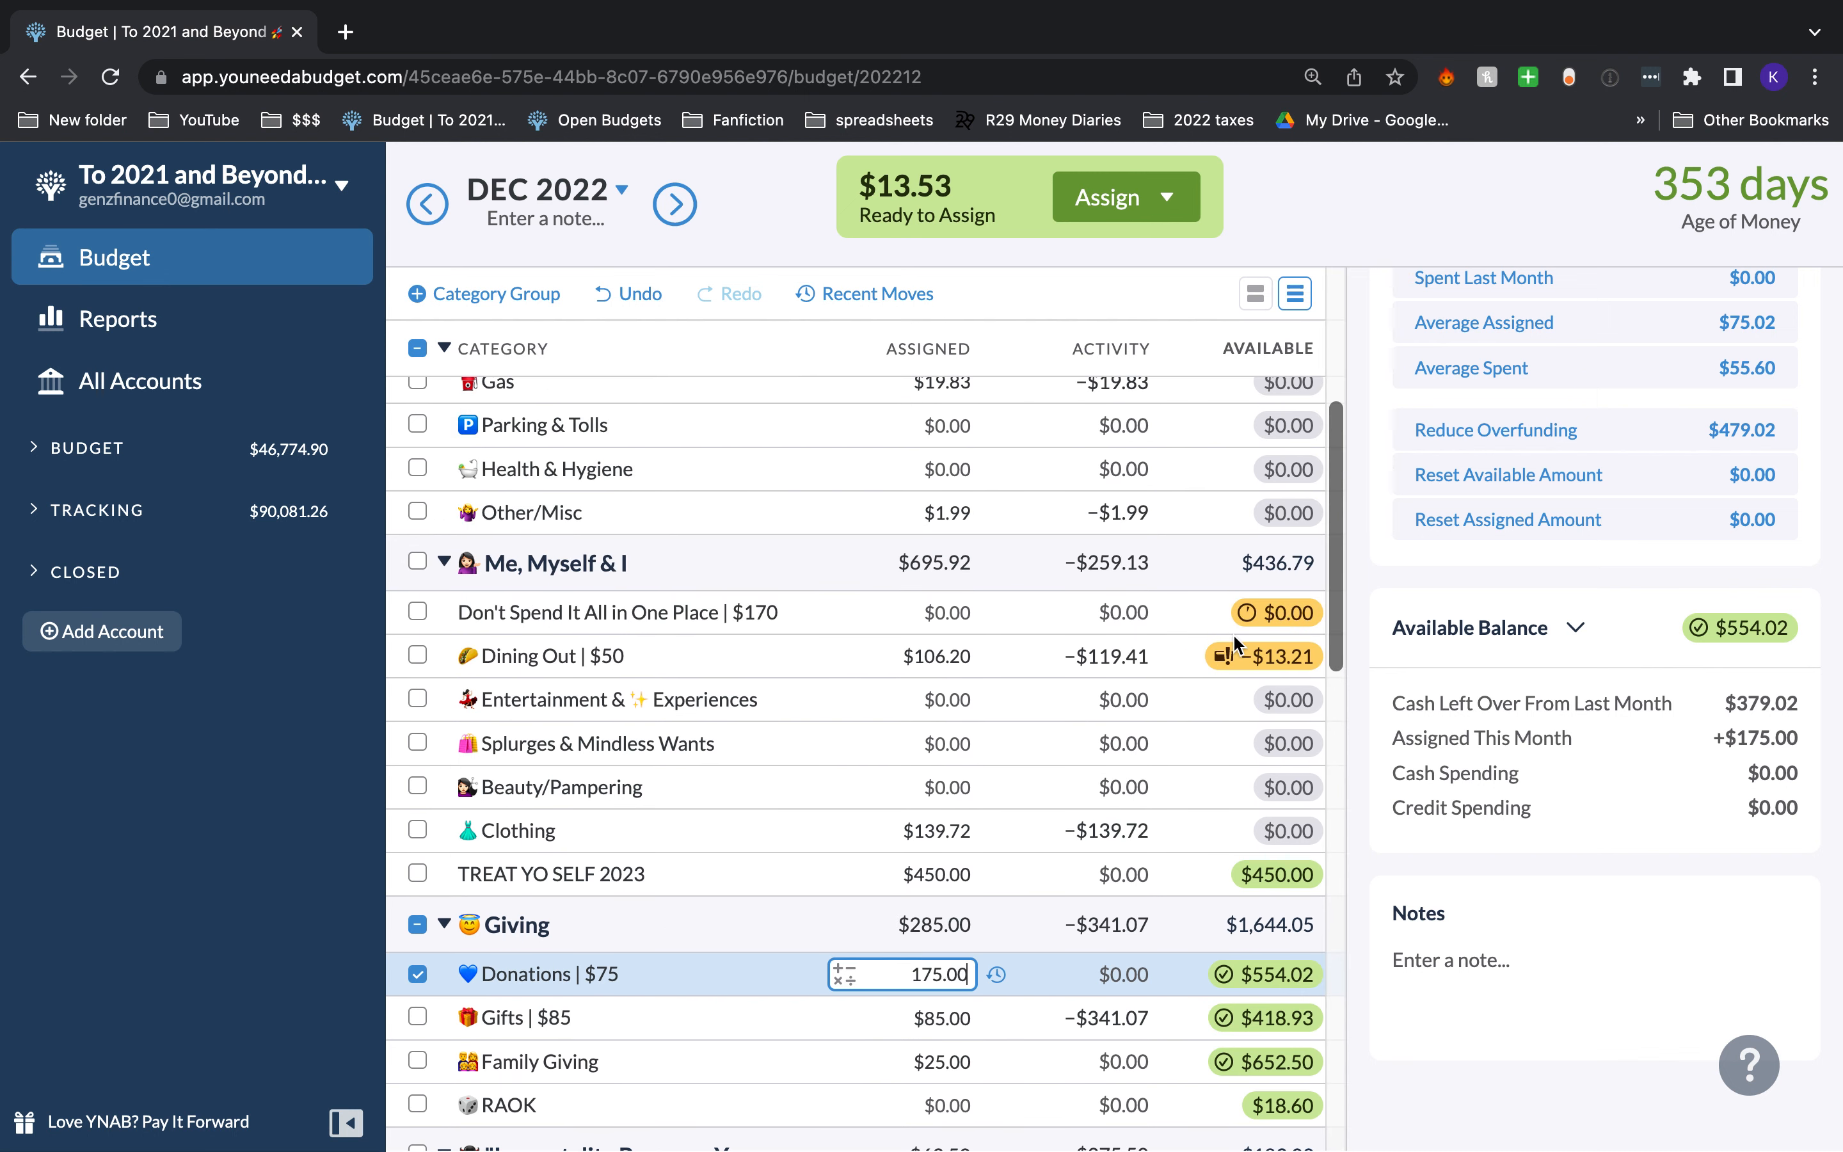
{"action": "left_click", "coordinate": [975, 657]}
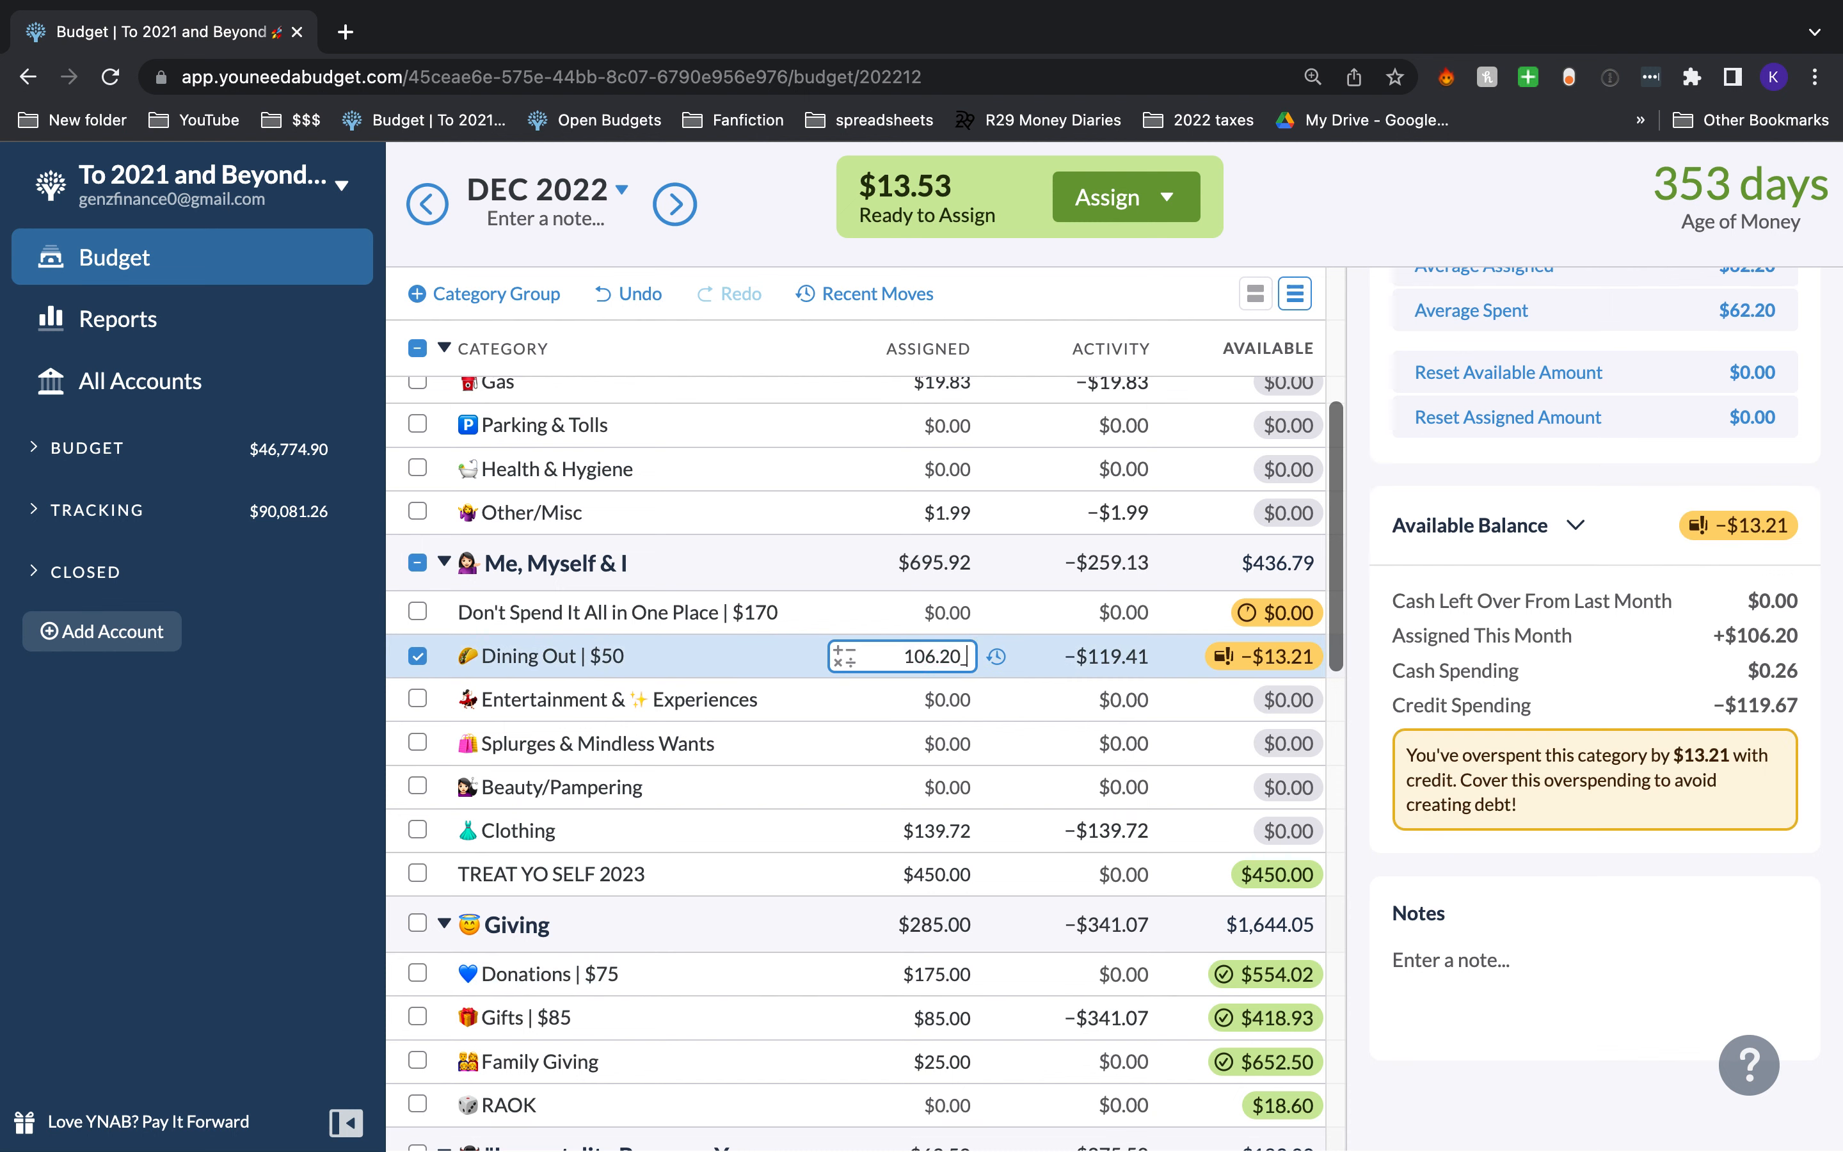
{"action": "type", "text": "+13.53"}
{"action": "key", "text": "Return"}
{"action": "left_click", "coordinate": [418, 657]}
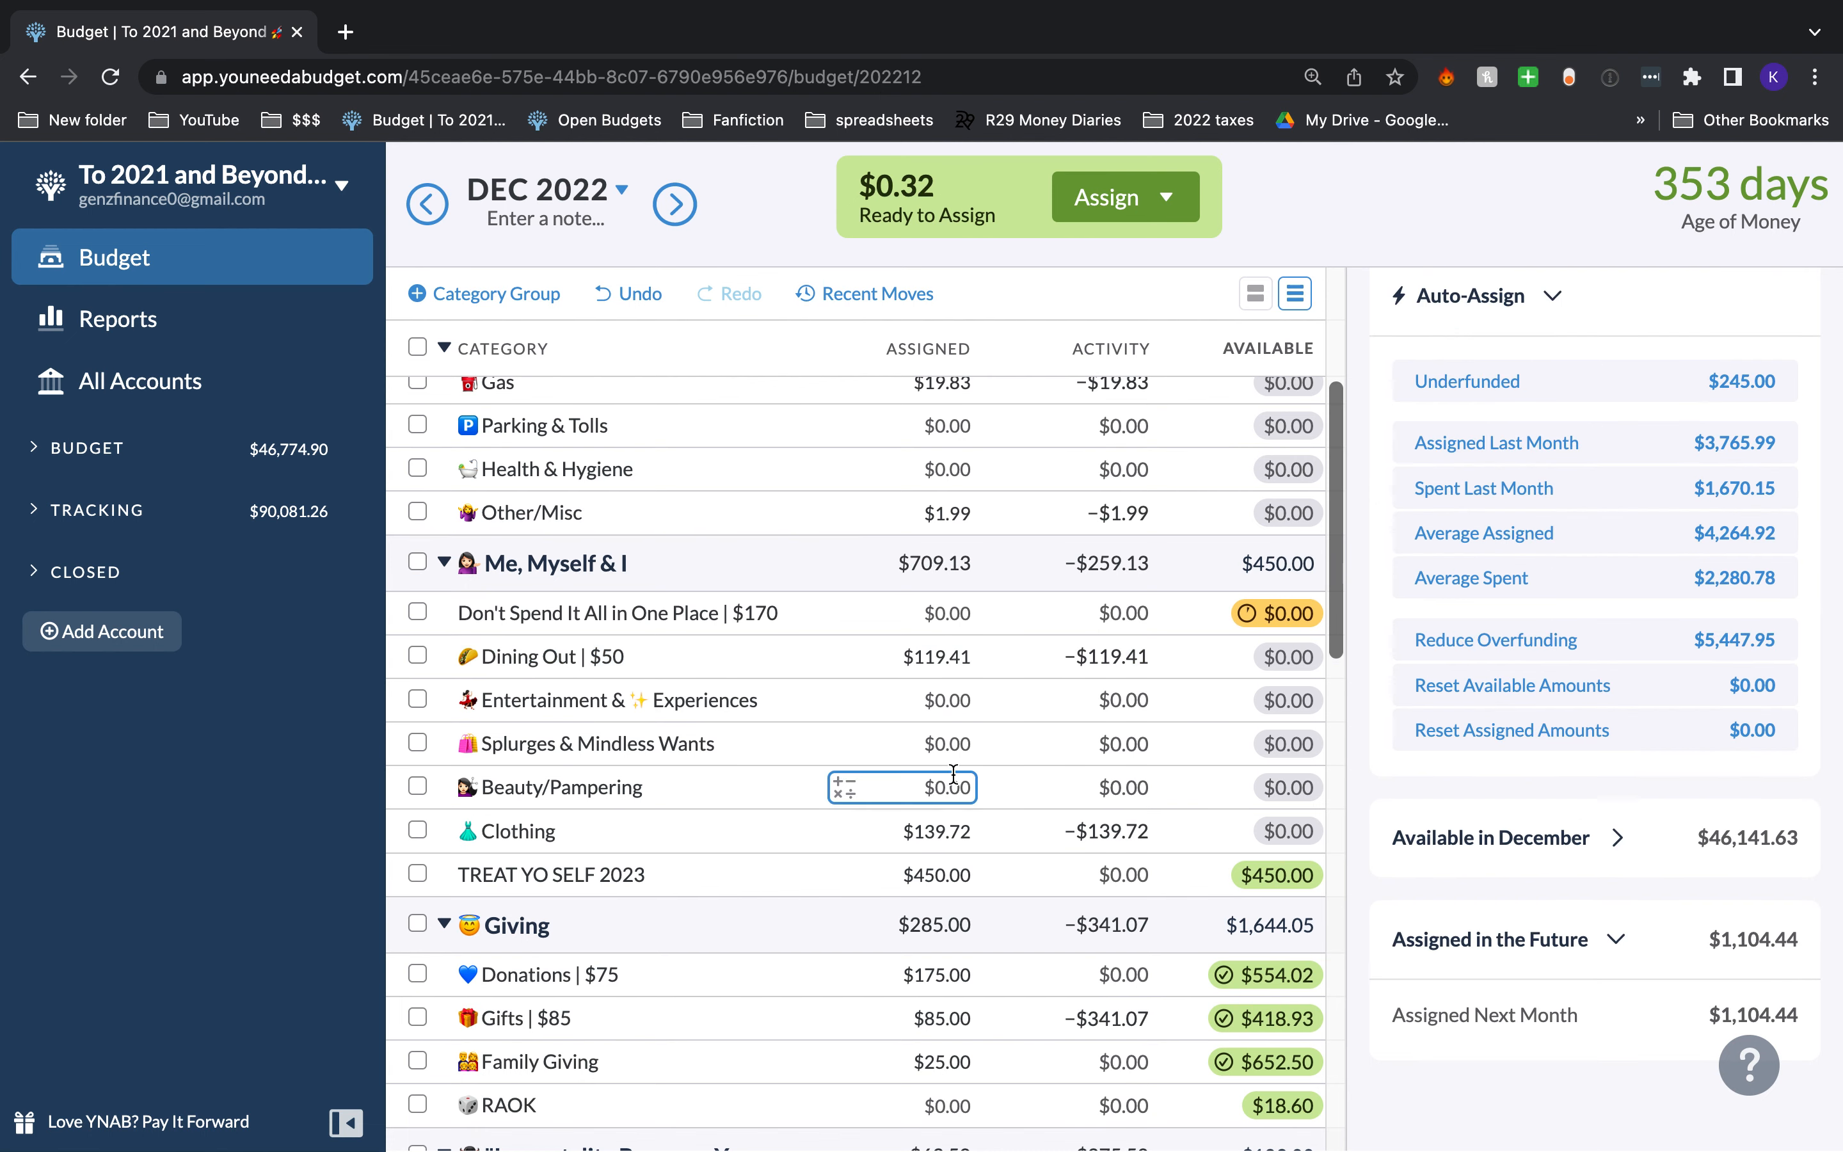
Step: Add 0.32 to the December 2022 amount assigned to Holding/EOQ Bonus and deselect the category
{"action": "scroll", "coordinate": [952, 838], "scroll_direction": "down", "scroll_amount": 10}
{"action": "left_click", "coordinate": [945, 716]}
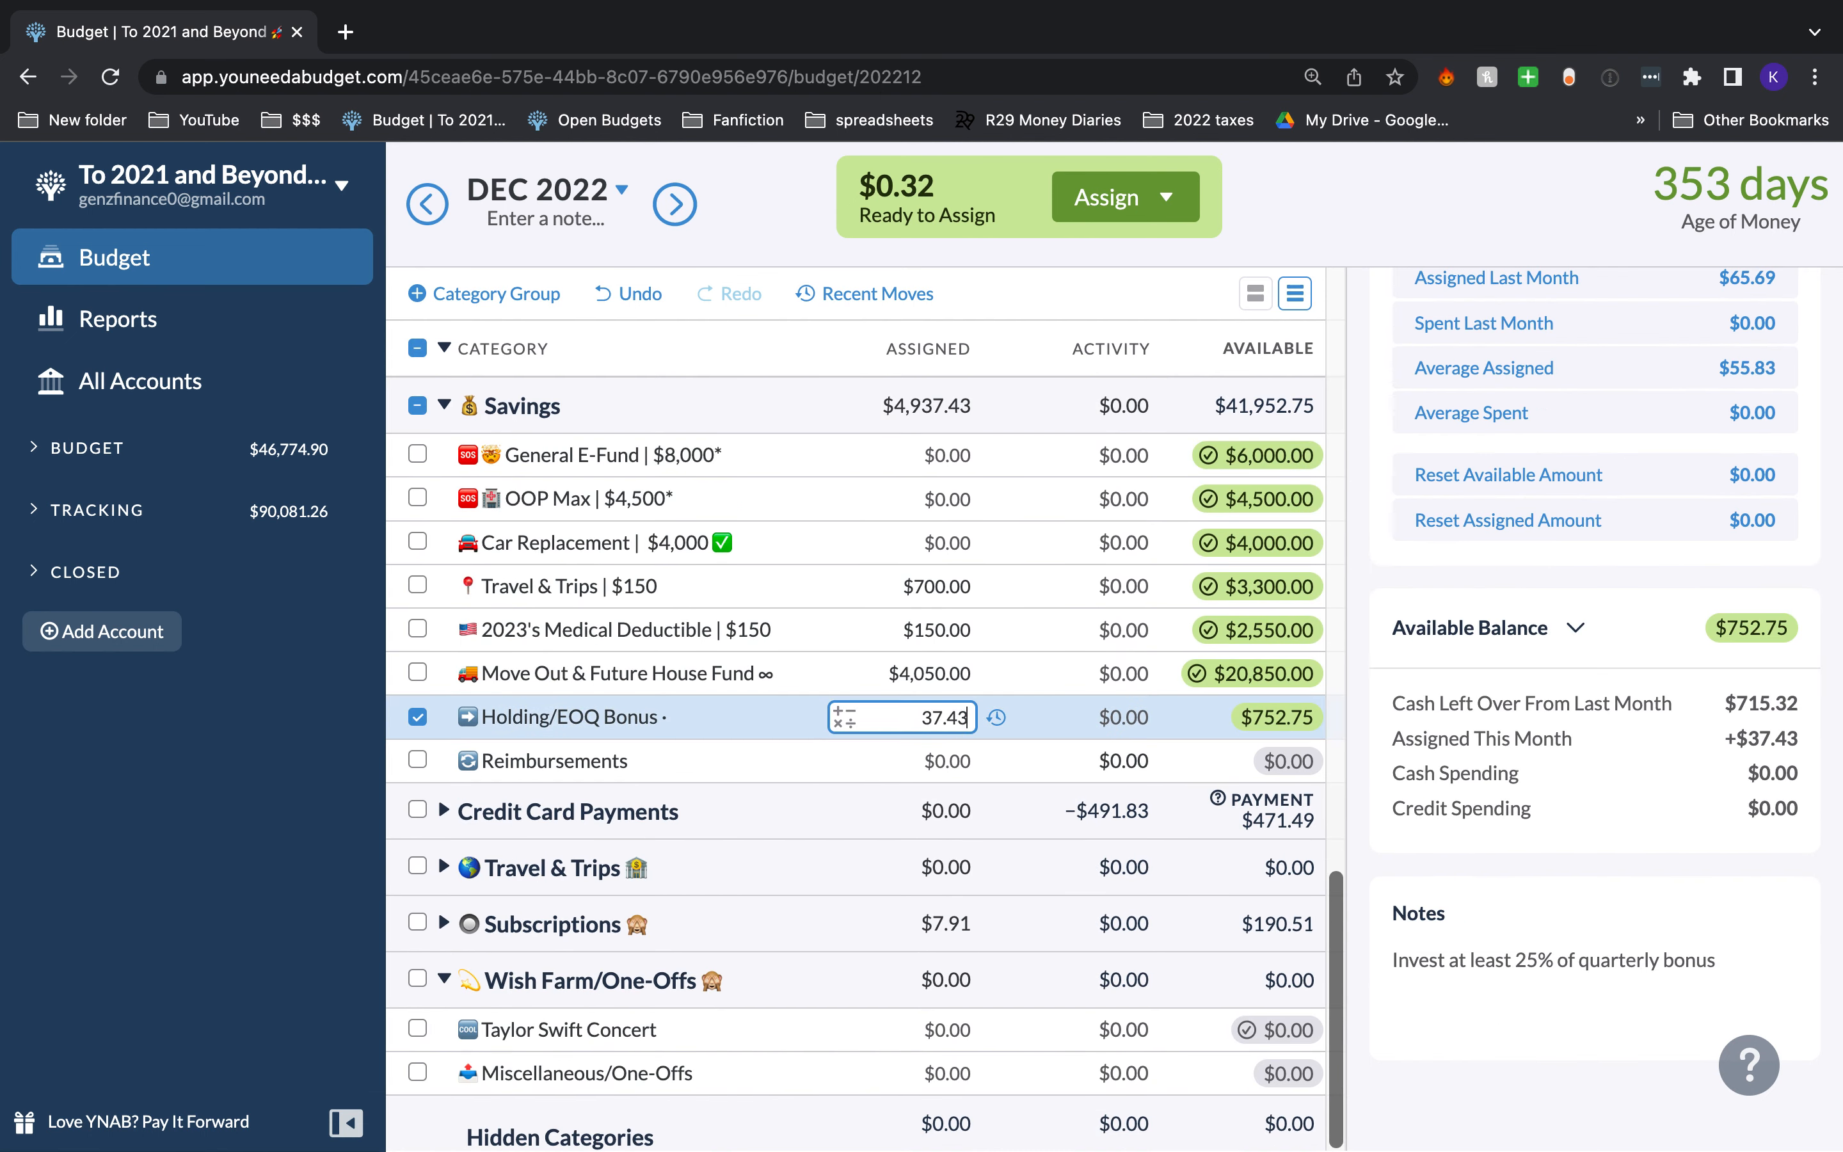
{"action": "type", "text": "+.32"}
{"action": "key", "text": "Return"}
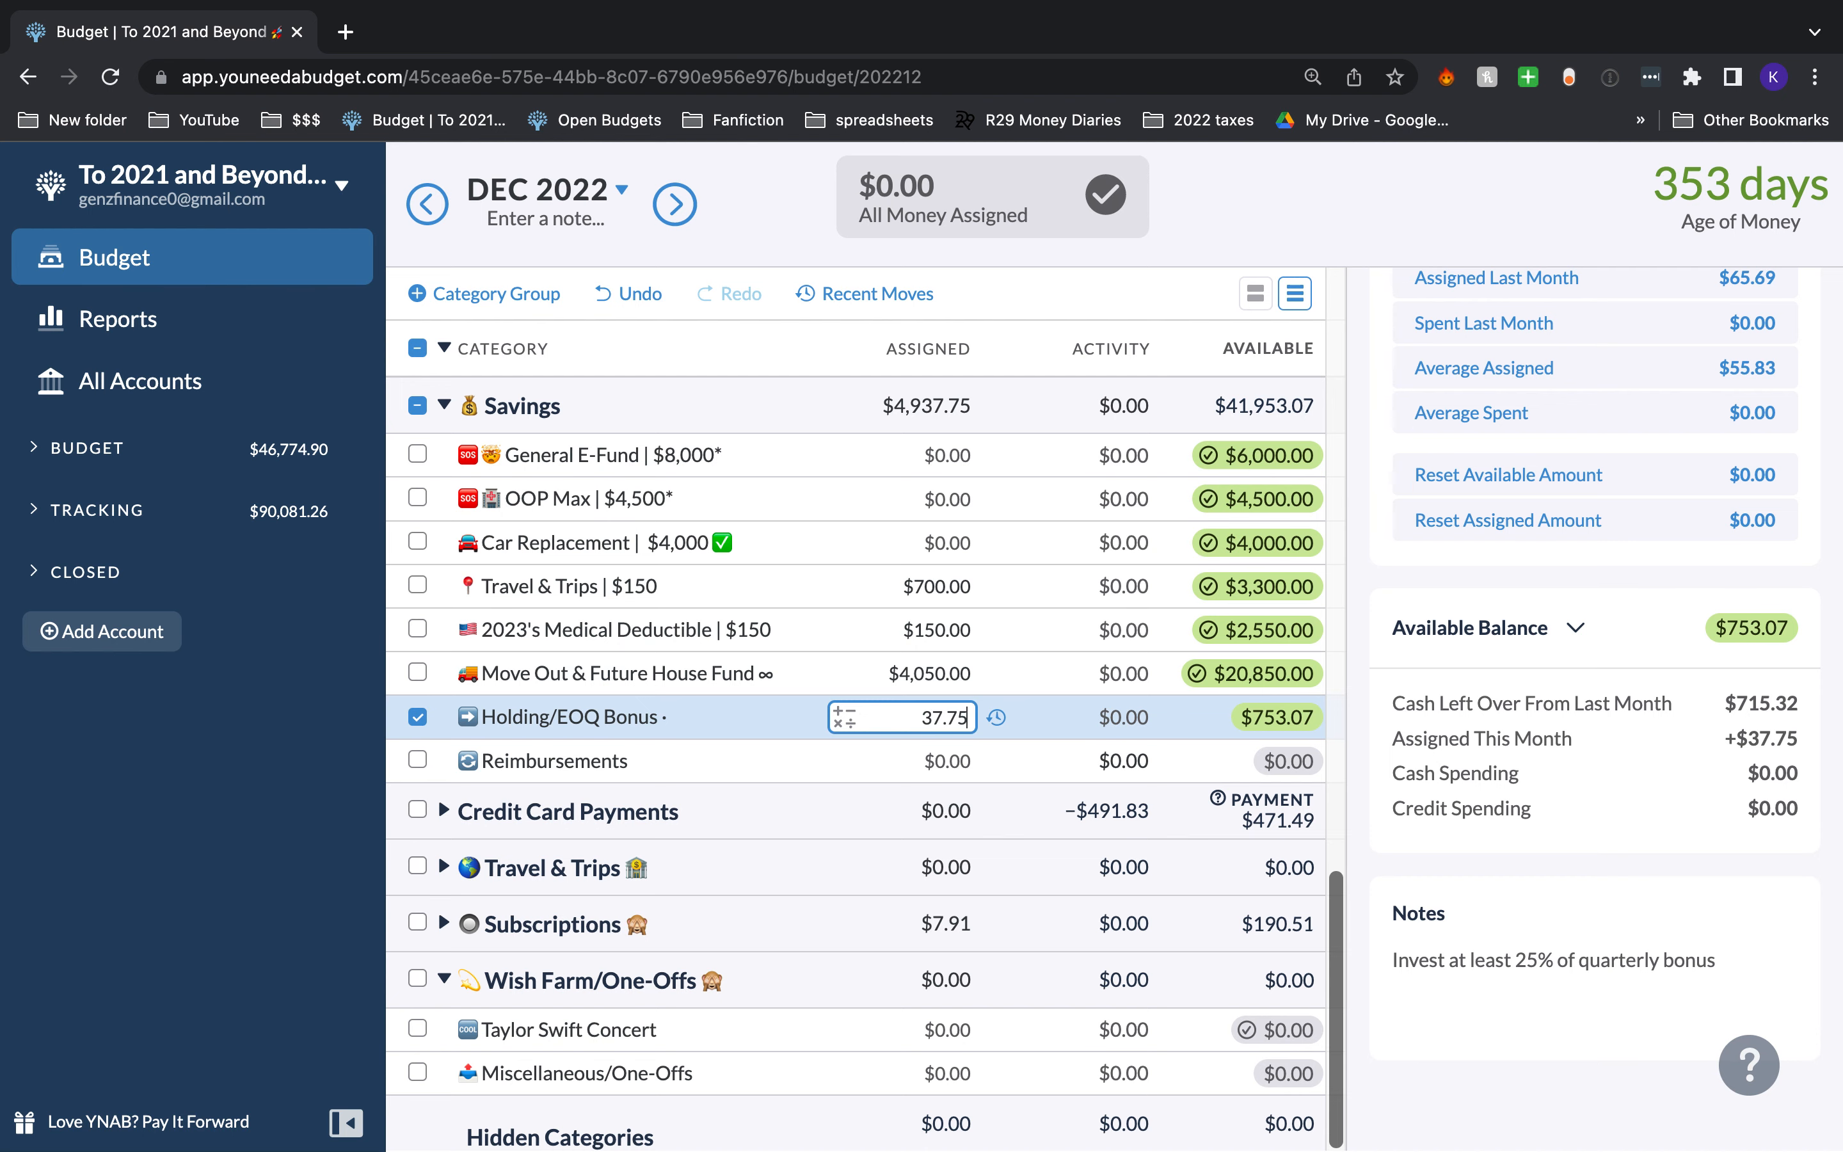
{"action": "left_click", "coordinate": [417, 716]}
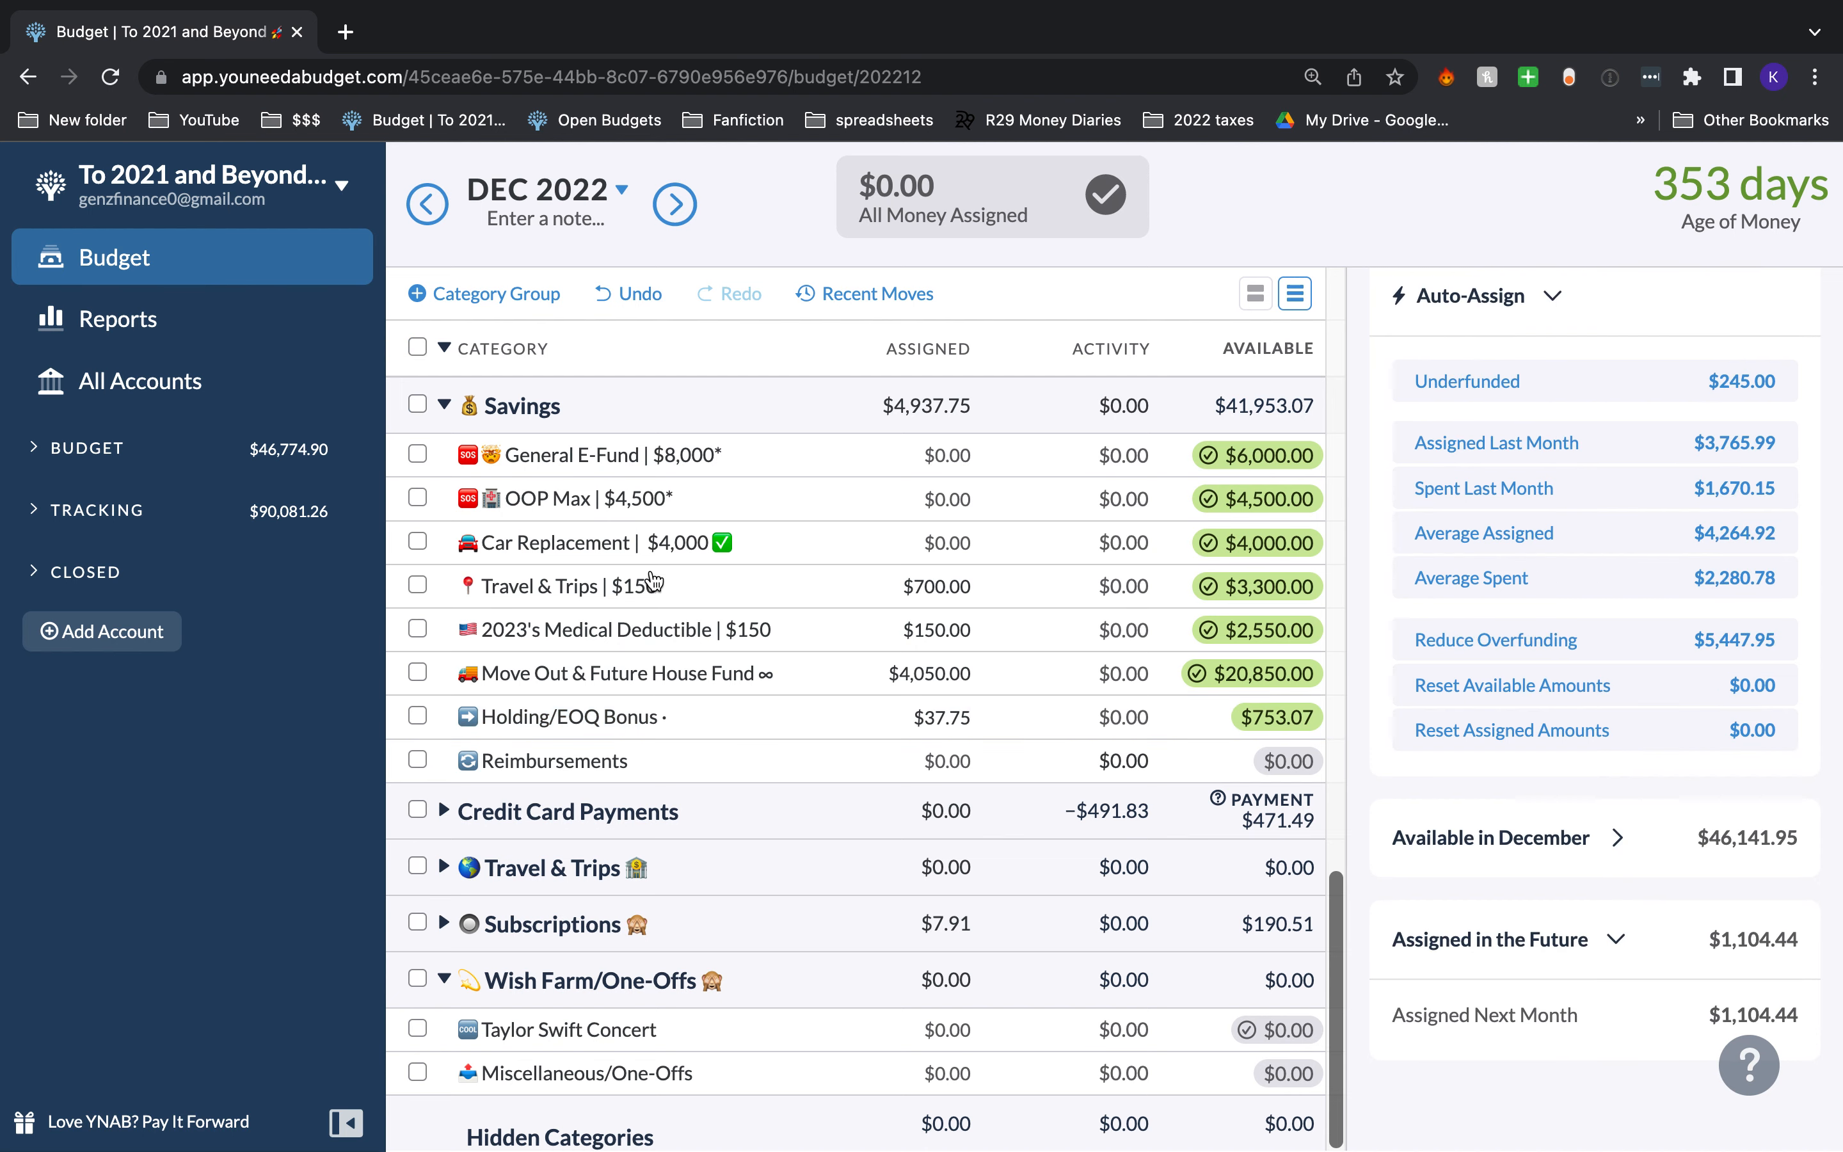
Step: Look over the January 2023 category amounts and return to December 2022
{"action": "scroll", "coordinate": [651, 583], "scroll_direction": "up", "scroll_amount": 10}
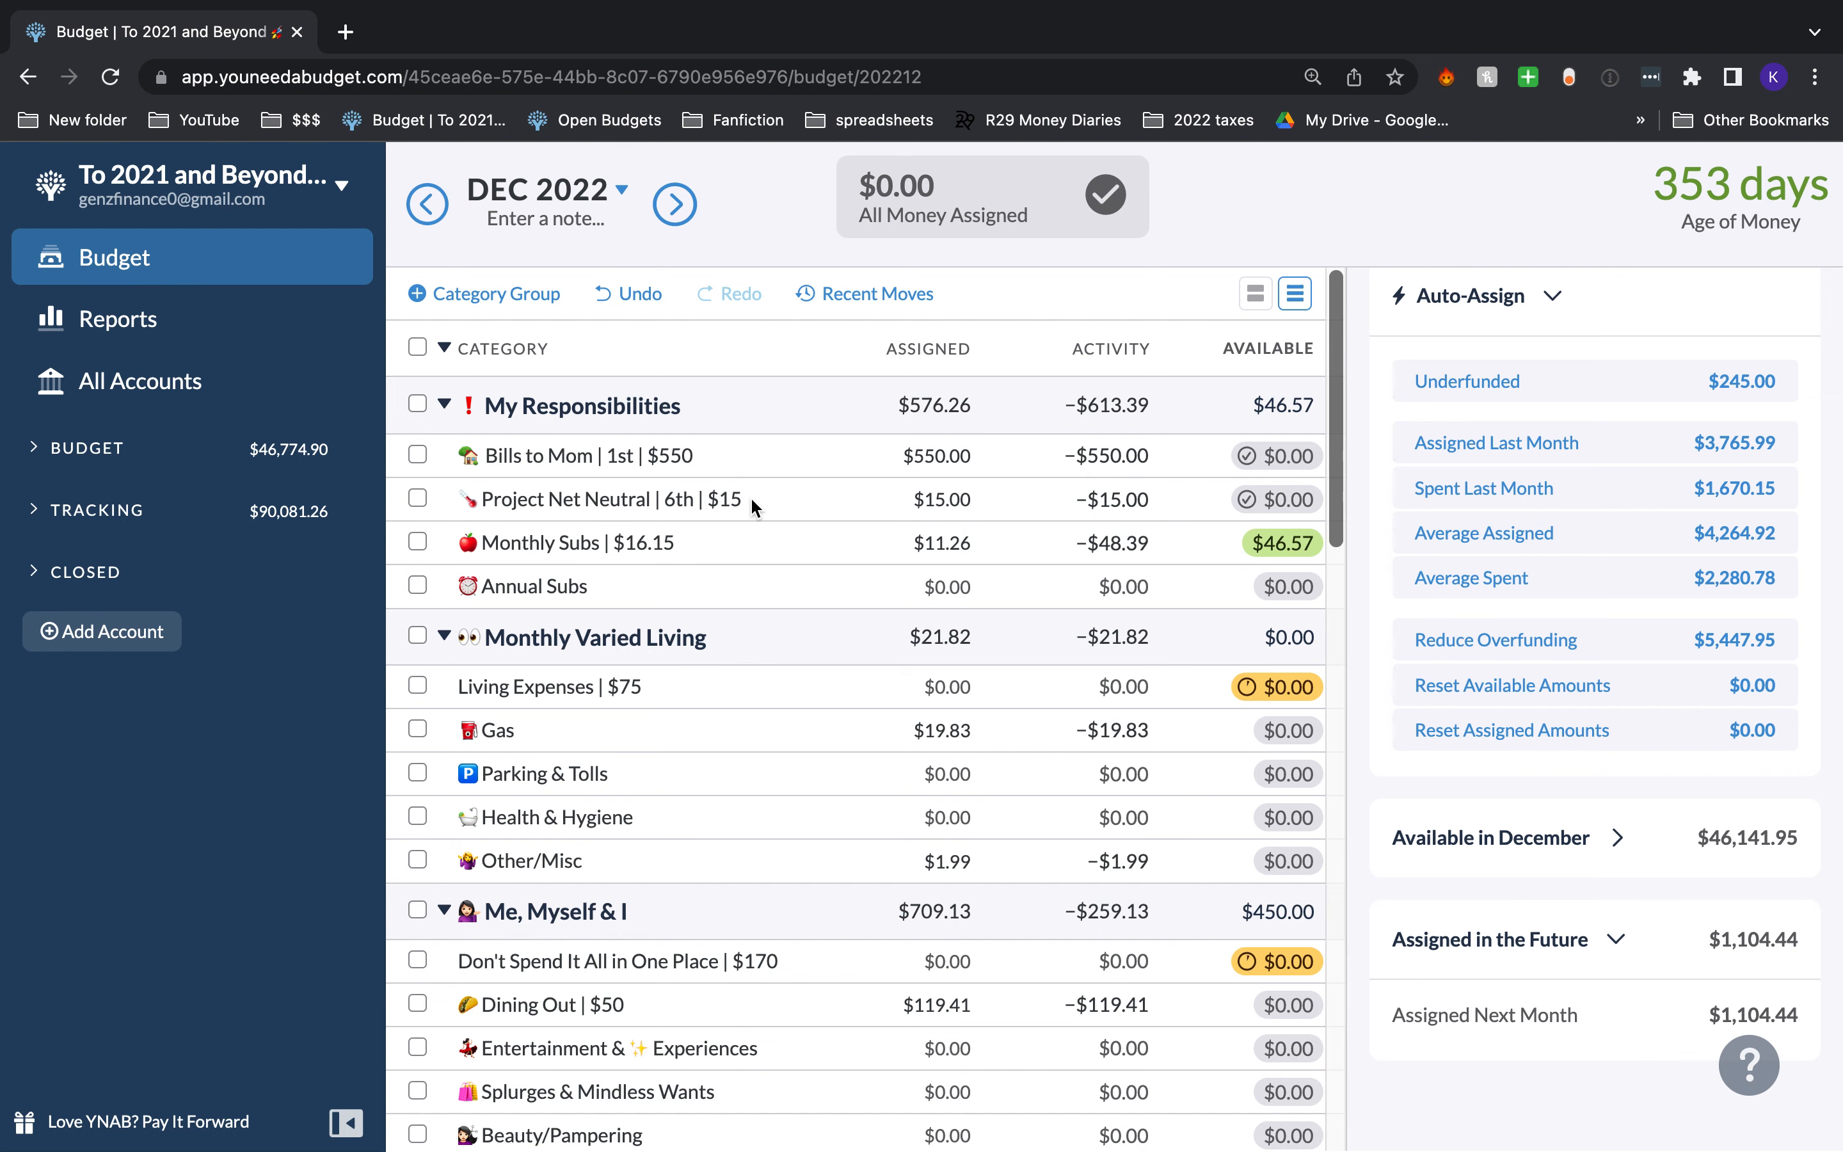
{"action": "left_click", "coordinate": [672, 204]}
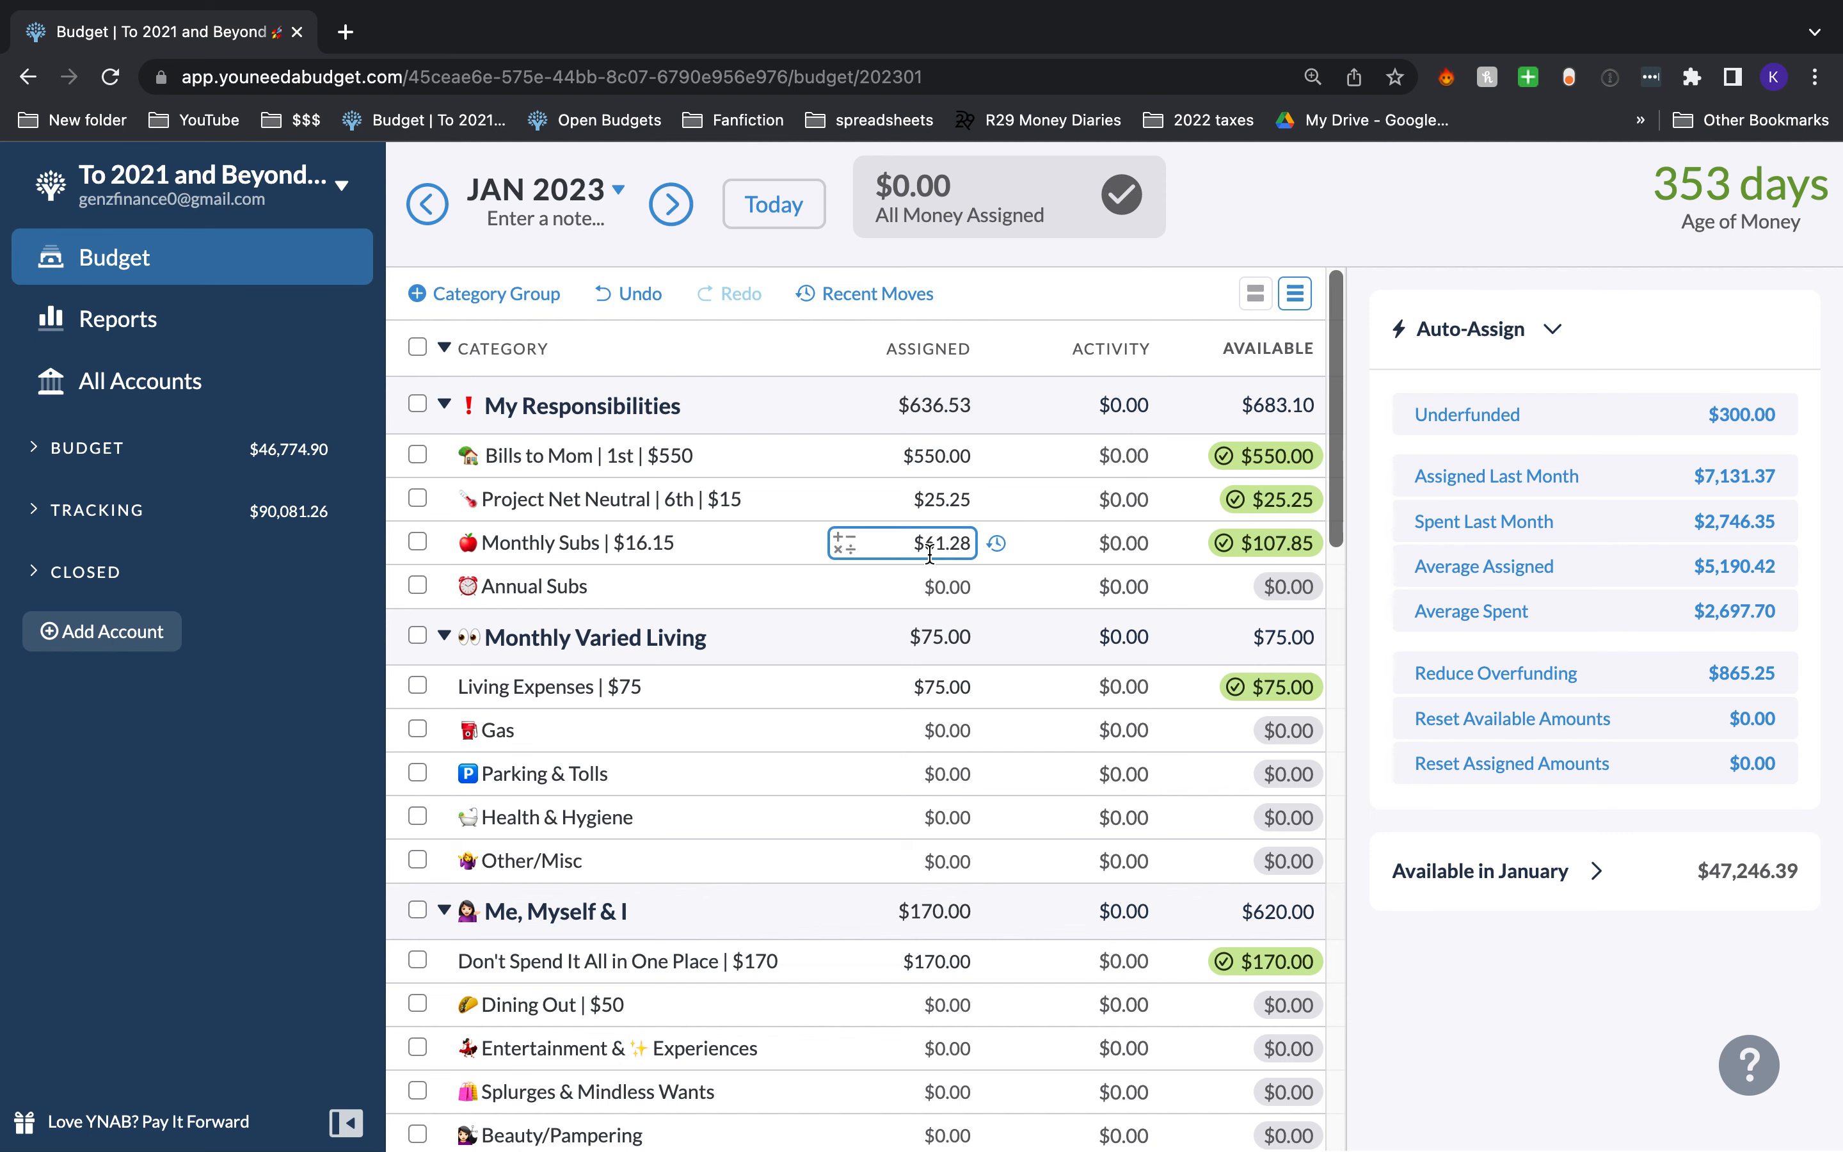
{"action": "scroll", "coordinate": [930, 549], "scroll_direction": "down", "scroll_amount": 7}
{"action": "scroll", "coordinate": [930, 548], "scroll_direction": "down", "scroll_amount": 15}
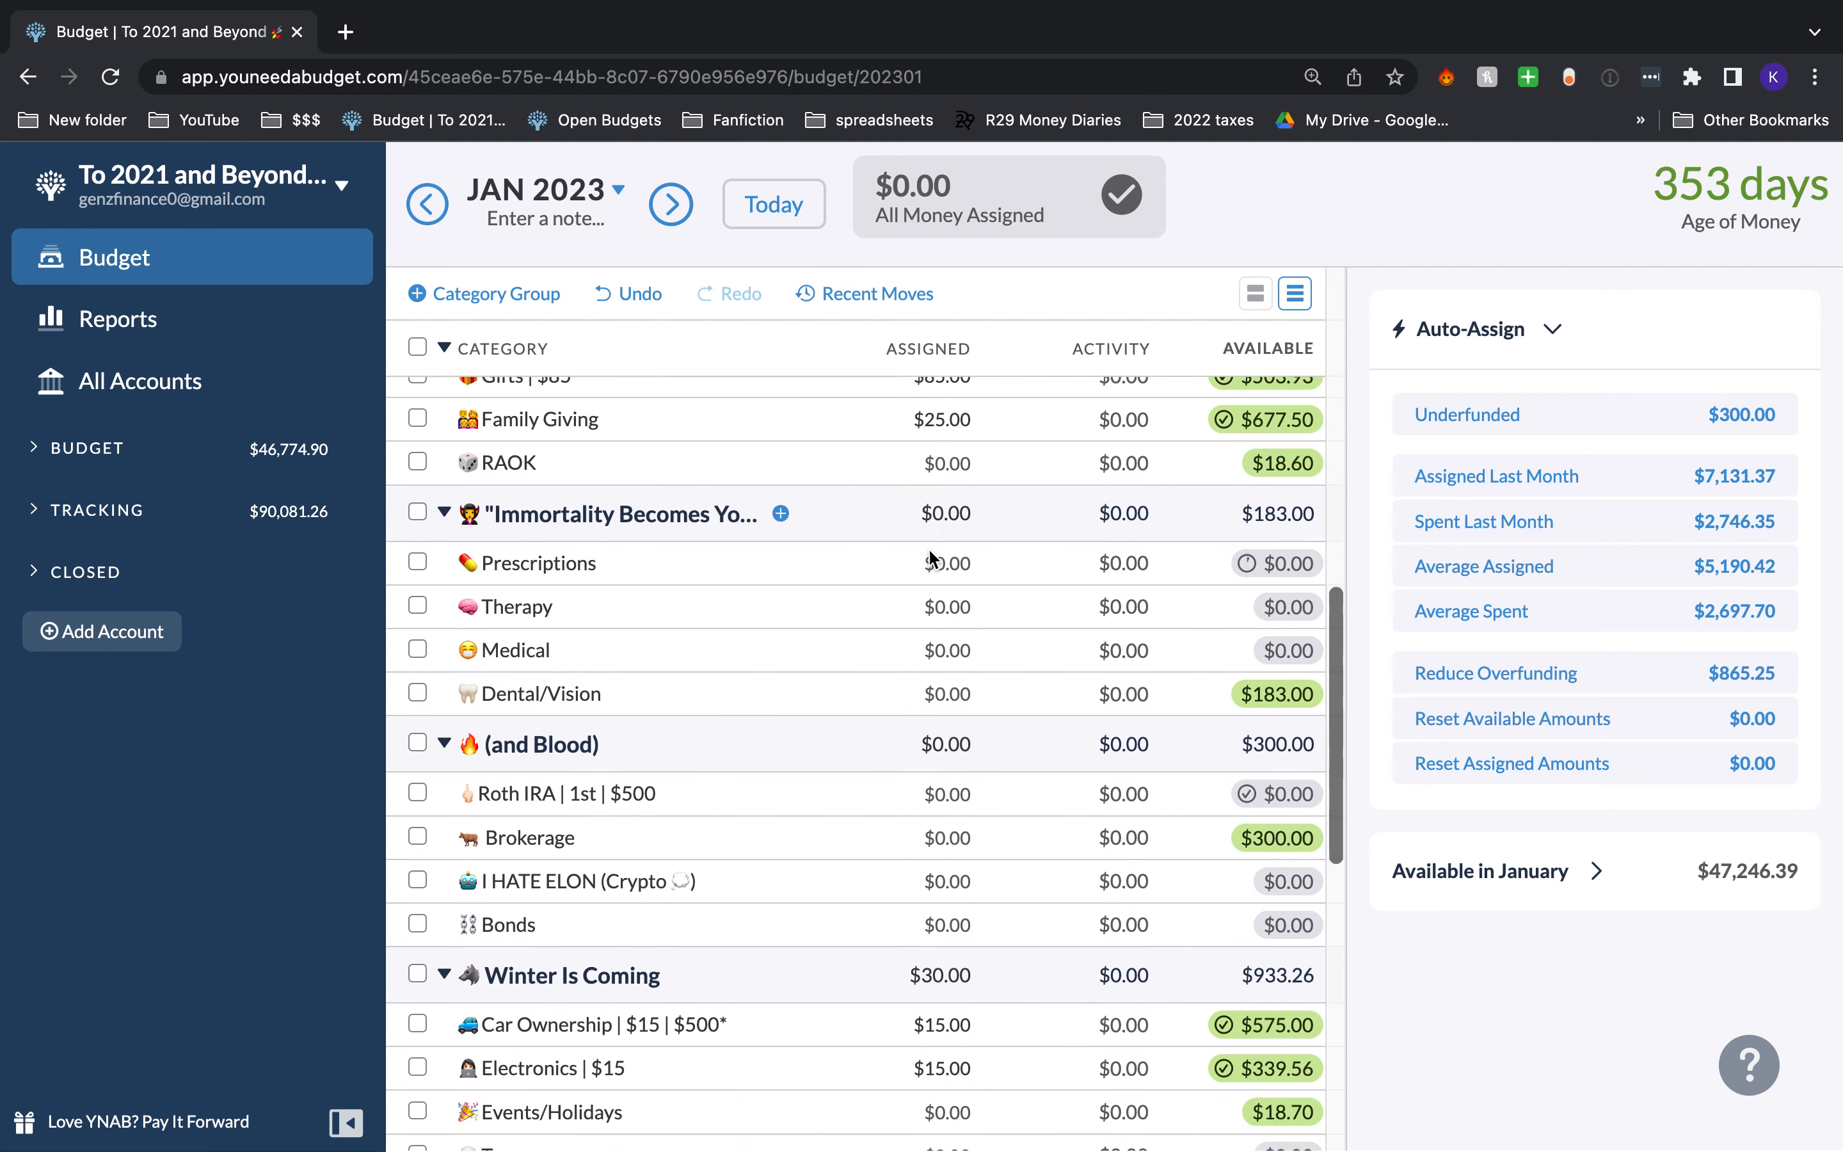
{"action": "scroll", "coordinate": [930, 548], "scroll_direction": "up", "scroll_amount": 20}
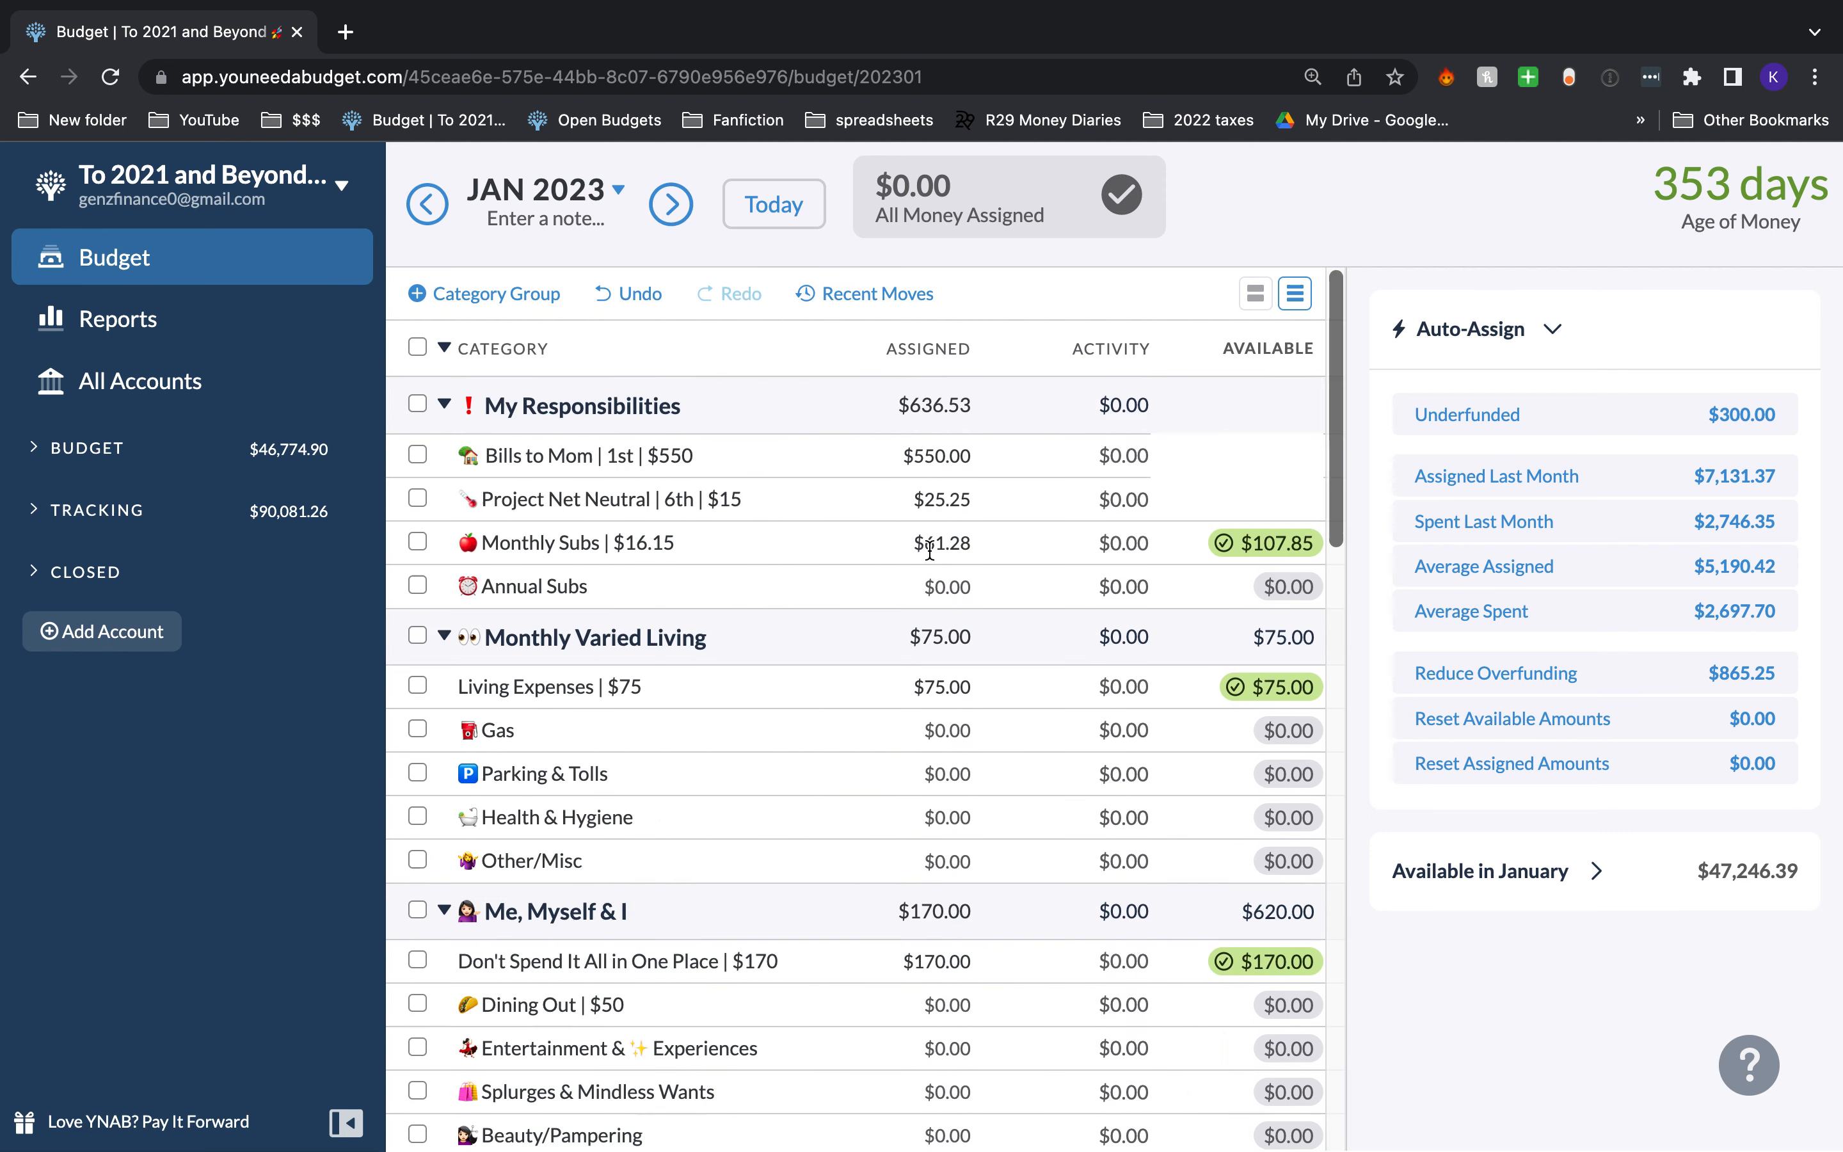
{"action": "left_click", "coordinate": [434, 218]}
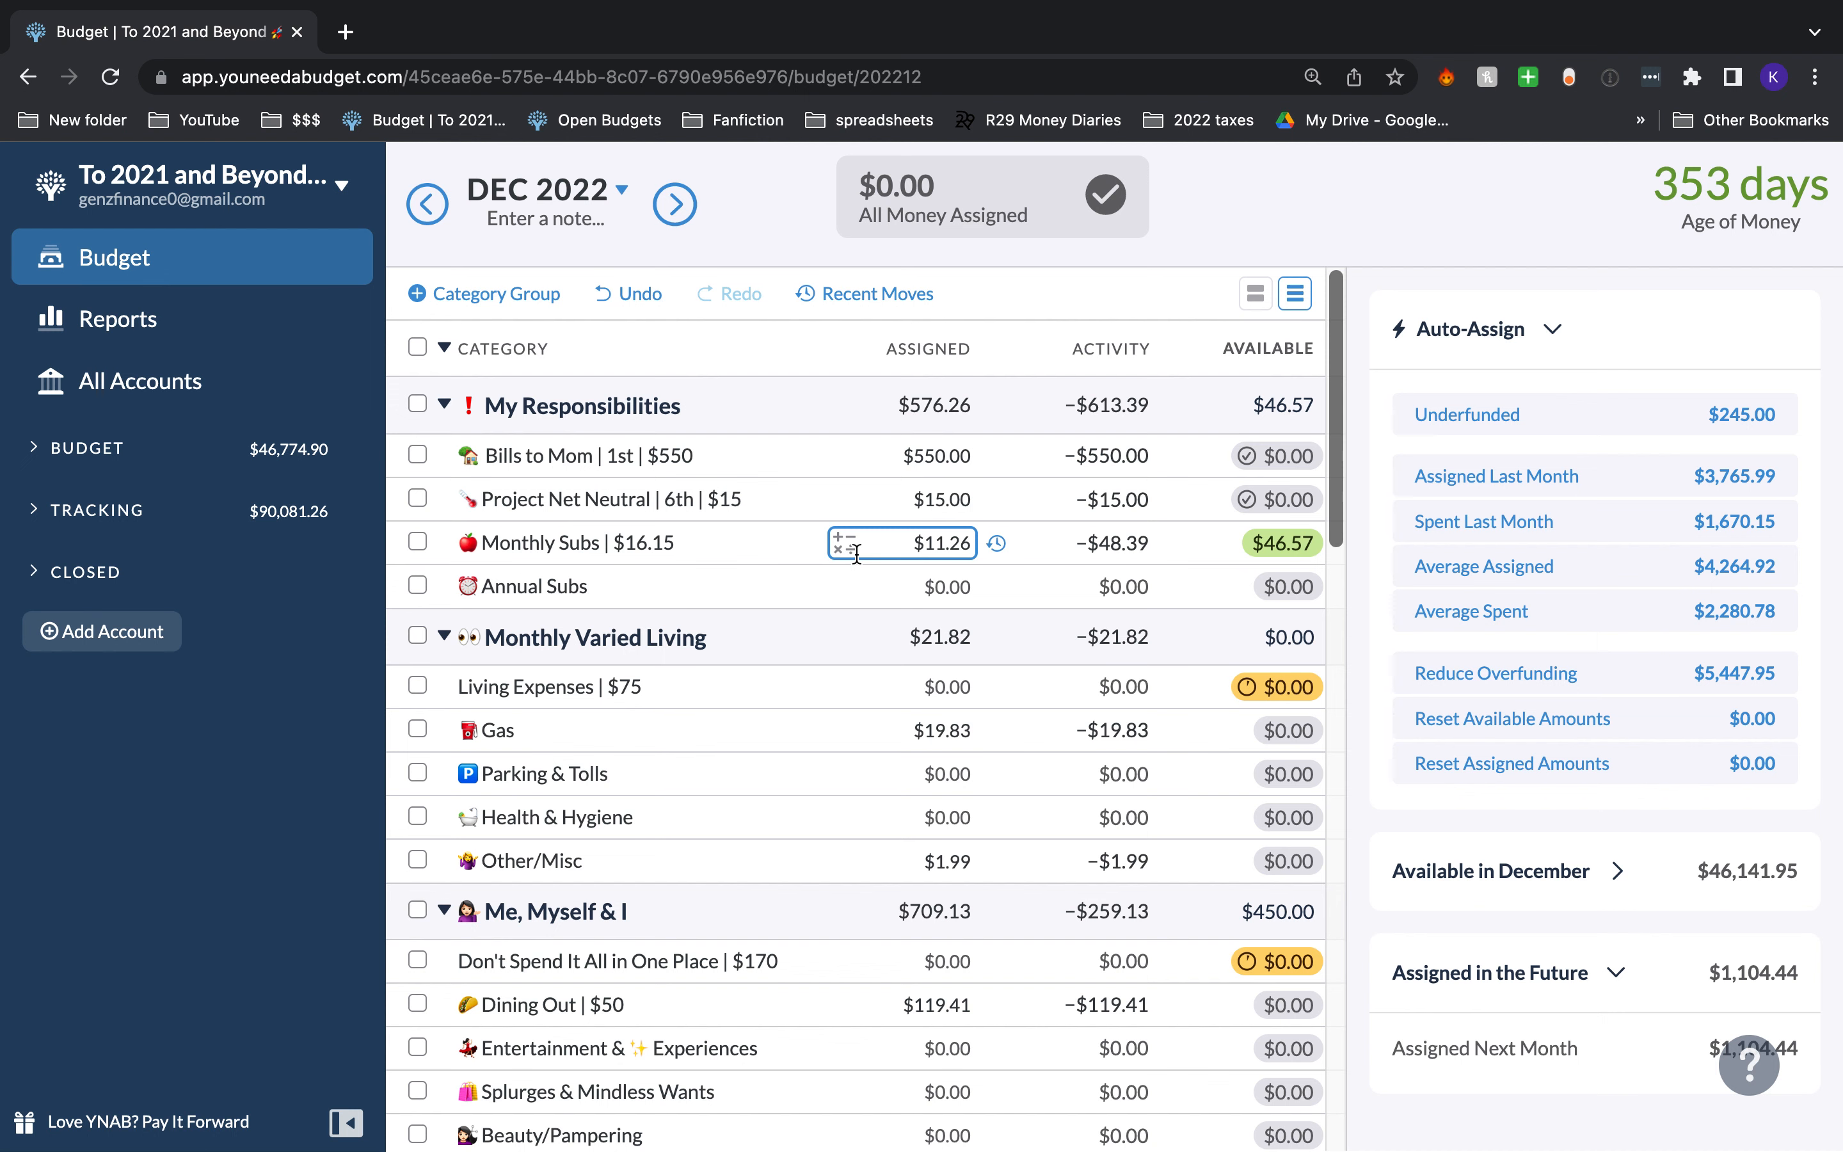
Step: Review the December 2022 Savings balances and the Move Out & Future House Fund target, and collapse the Wish Farm/One-Offs group
{"action": "scroll", "coordinate": [857, 554], "scroll_direction": "down", "scroll_amount": 10}
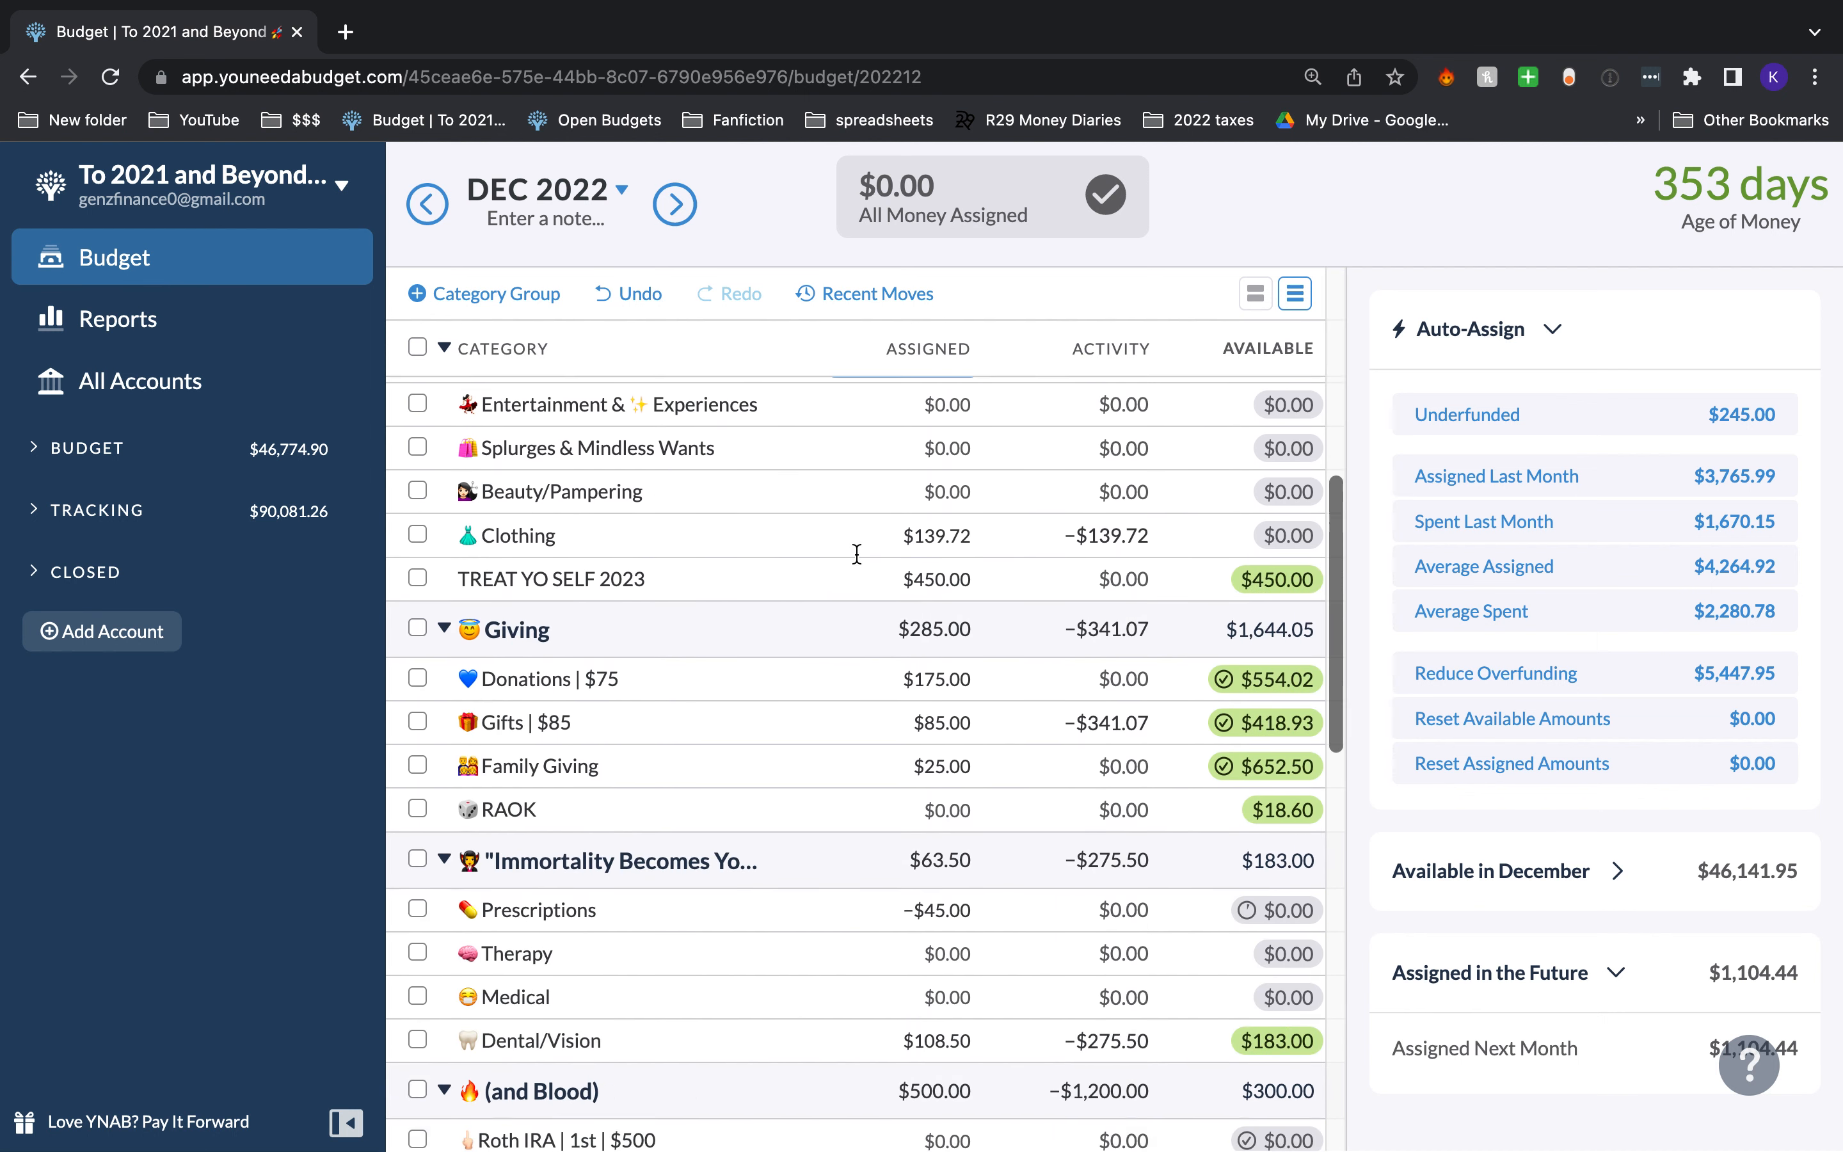
{"action": "scroll", "coordinate": [857, 554], "scroll_direction": "down", "scroll_amount": 16}
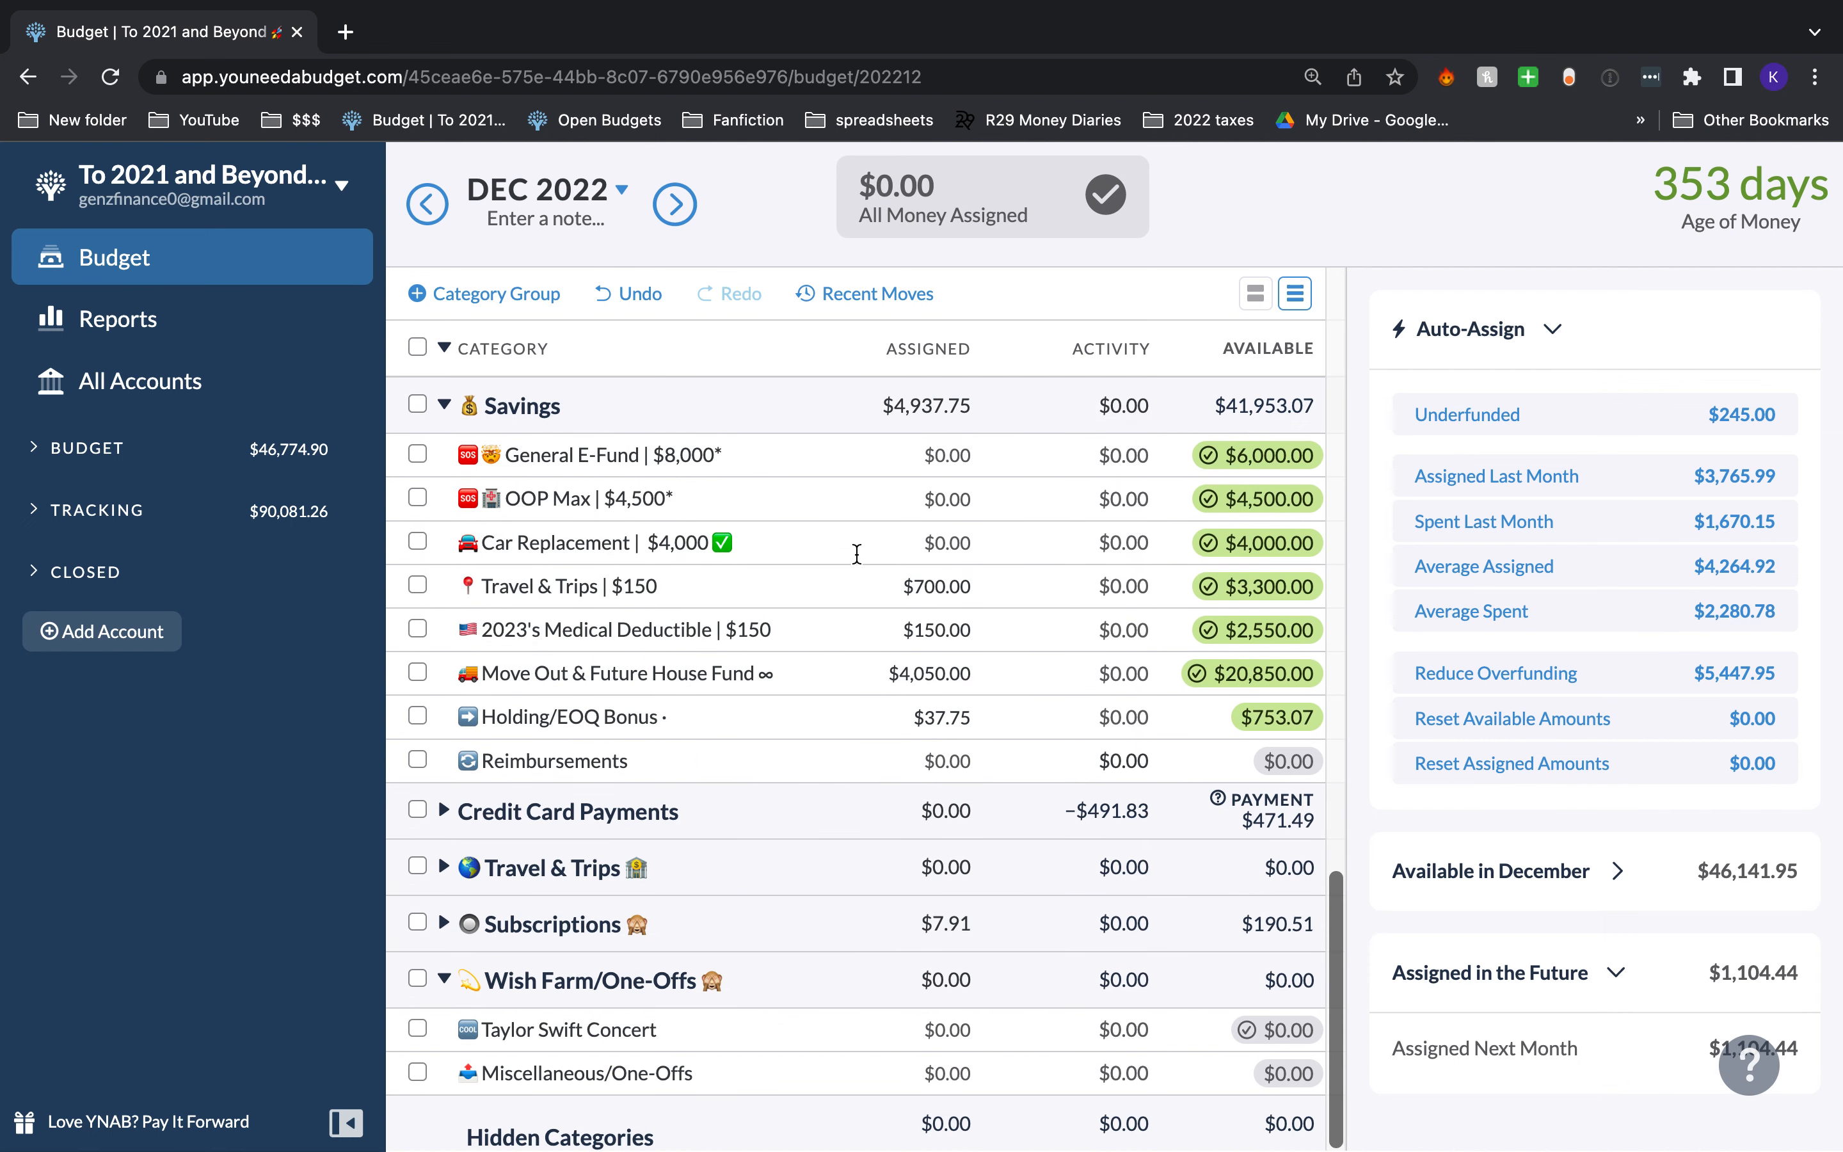
{"action": "left_click", "coordinate": [1074, 684]}
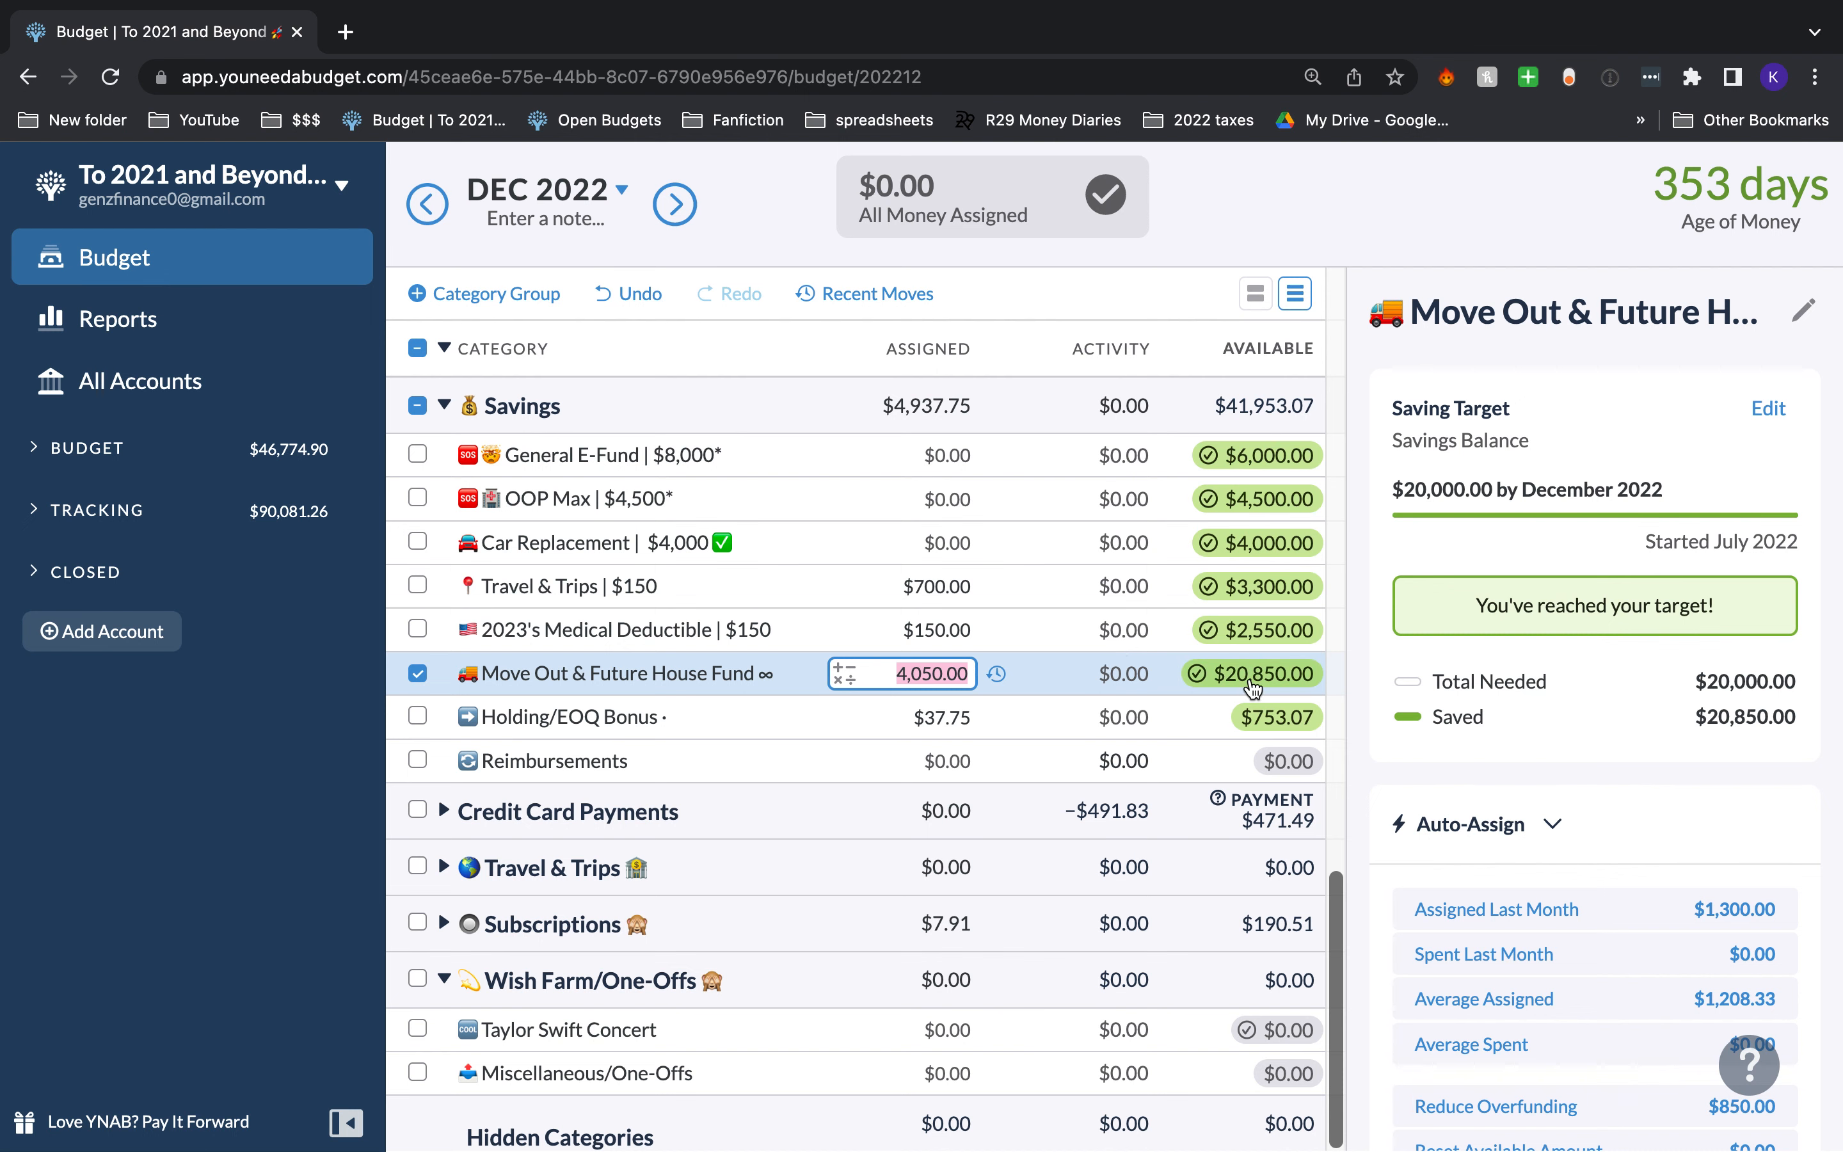
{"action": "scroll", "coordinate": [1251, 686], "scroll_direction": "up", "scroll_amount": 5}
{"action": "scroll", "coordinate": [1250, 686], "scroll_direction": "down", "scroll_amount": 3}
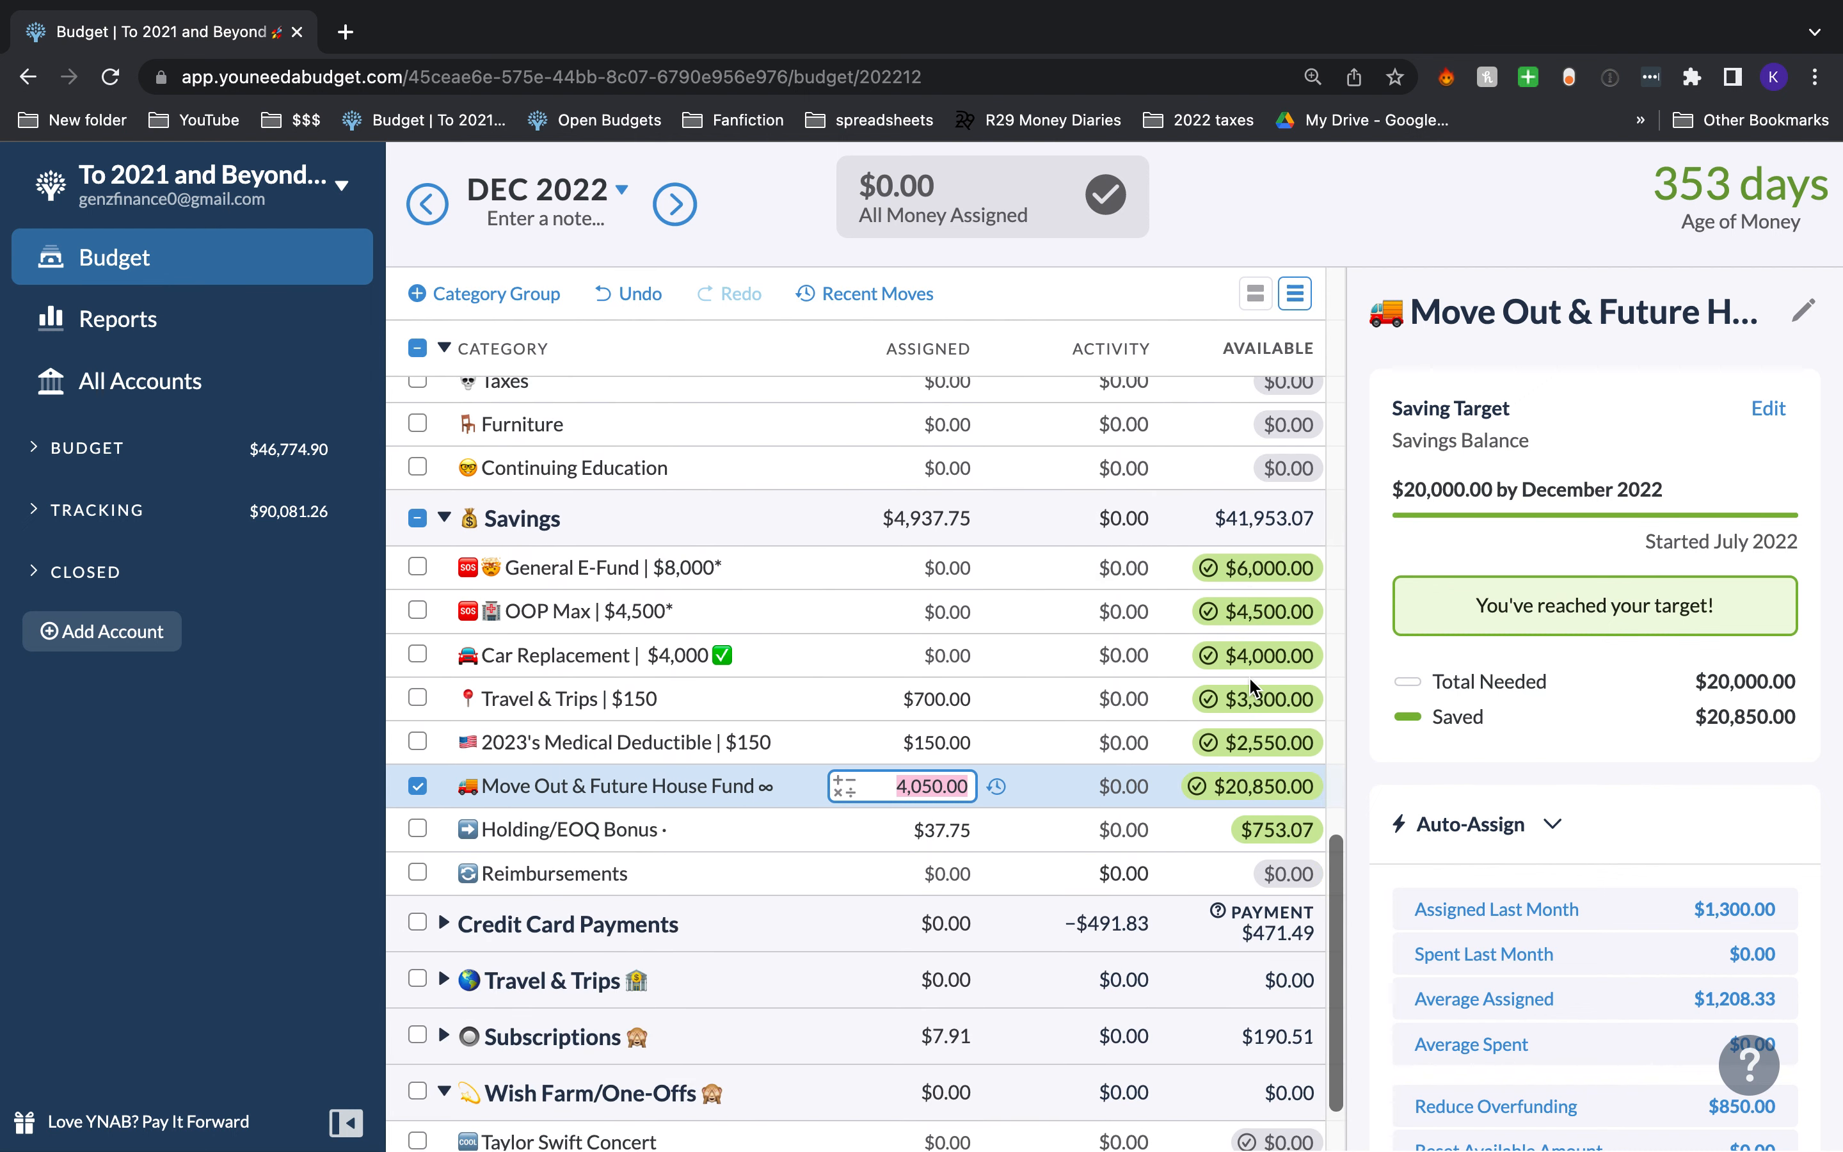
{"action": "scroll", "coordinate": [1249, 676], "scroll_direction": "down", "scroll_amount": 2}
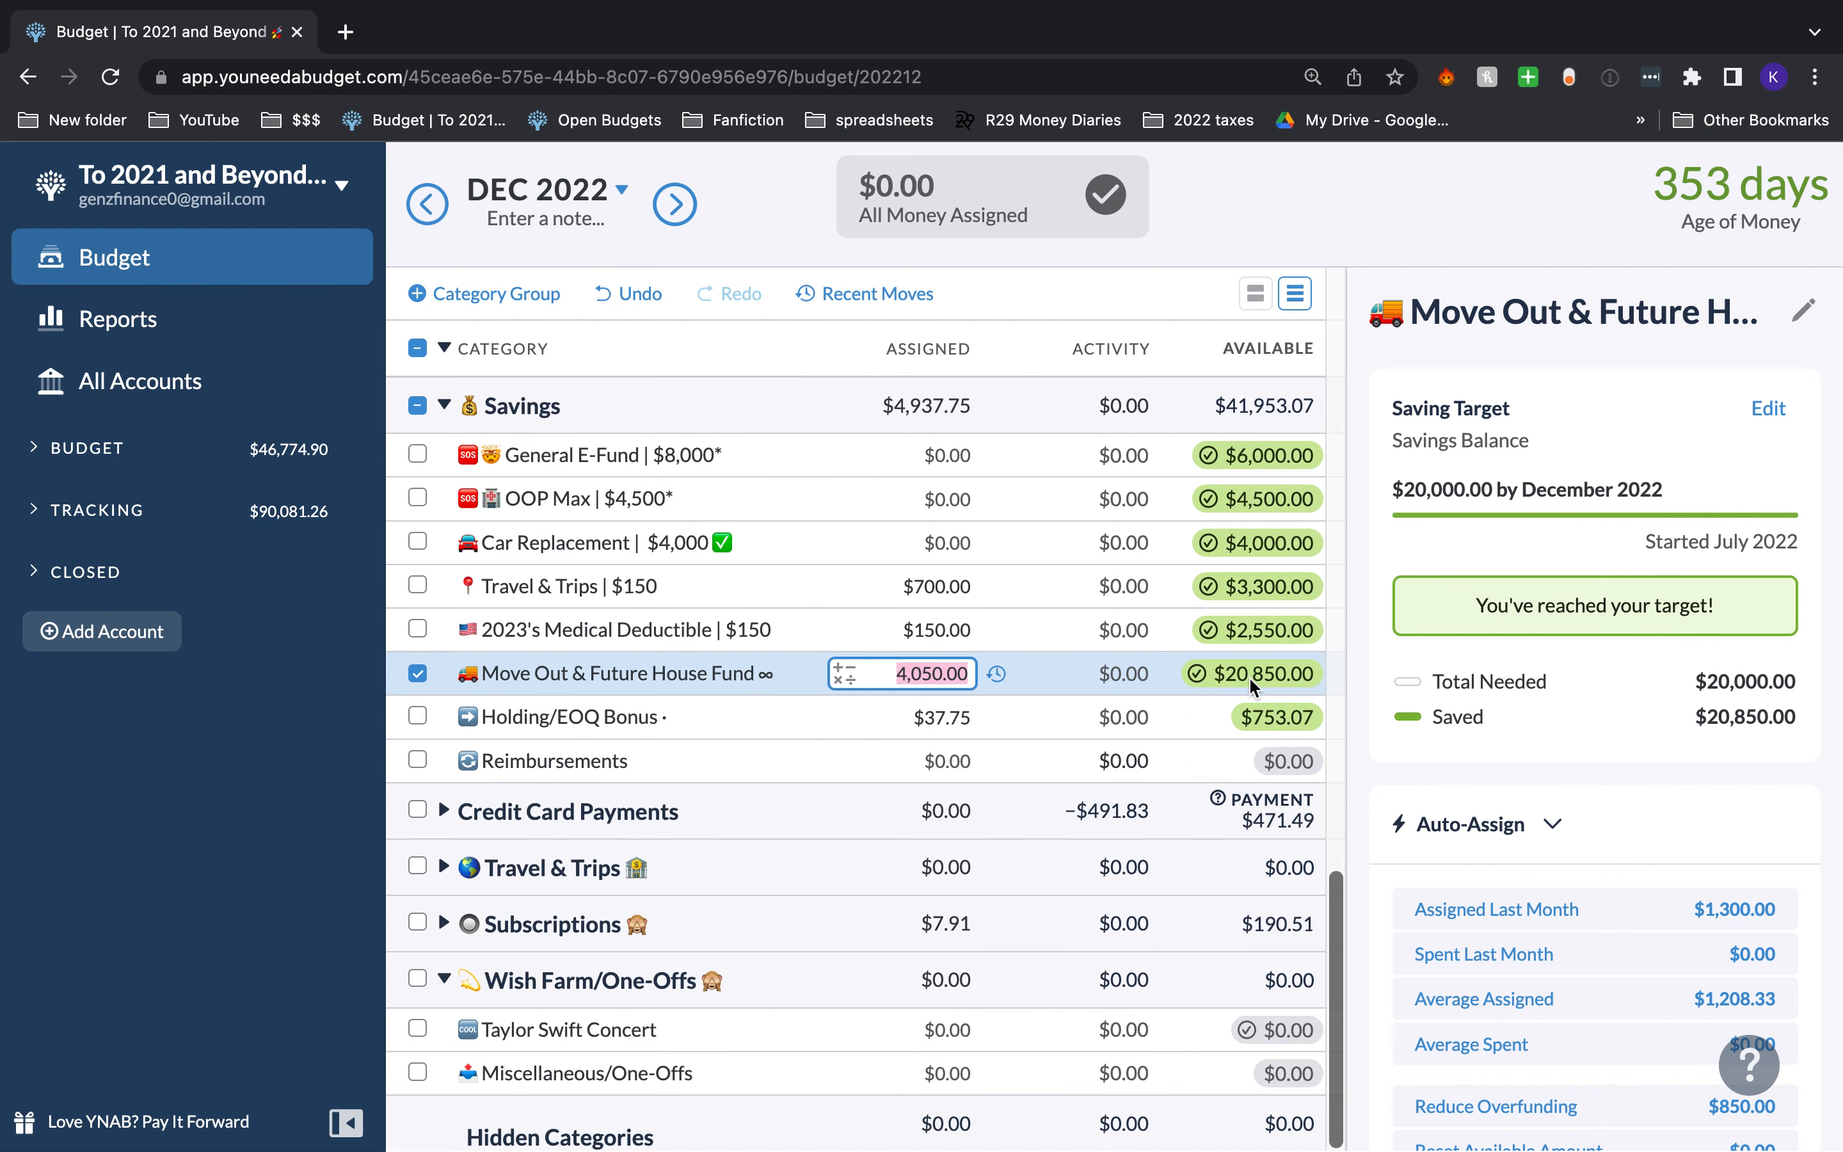
{"action": "left_click", "coordinate": [441, 981]}
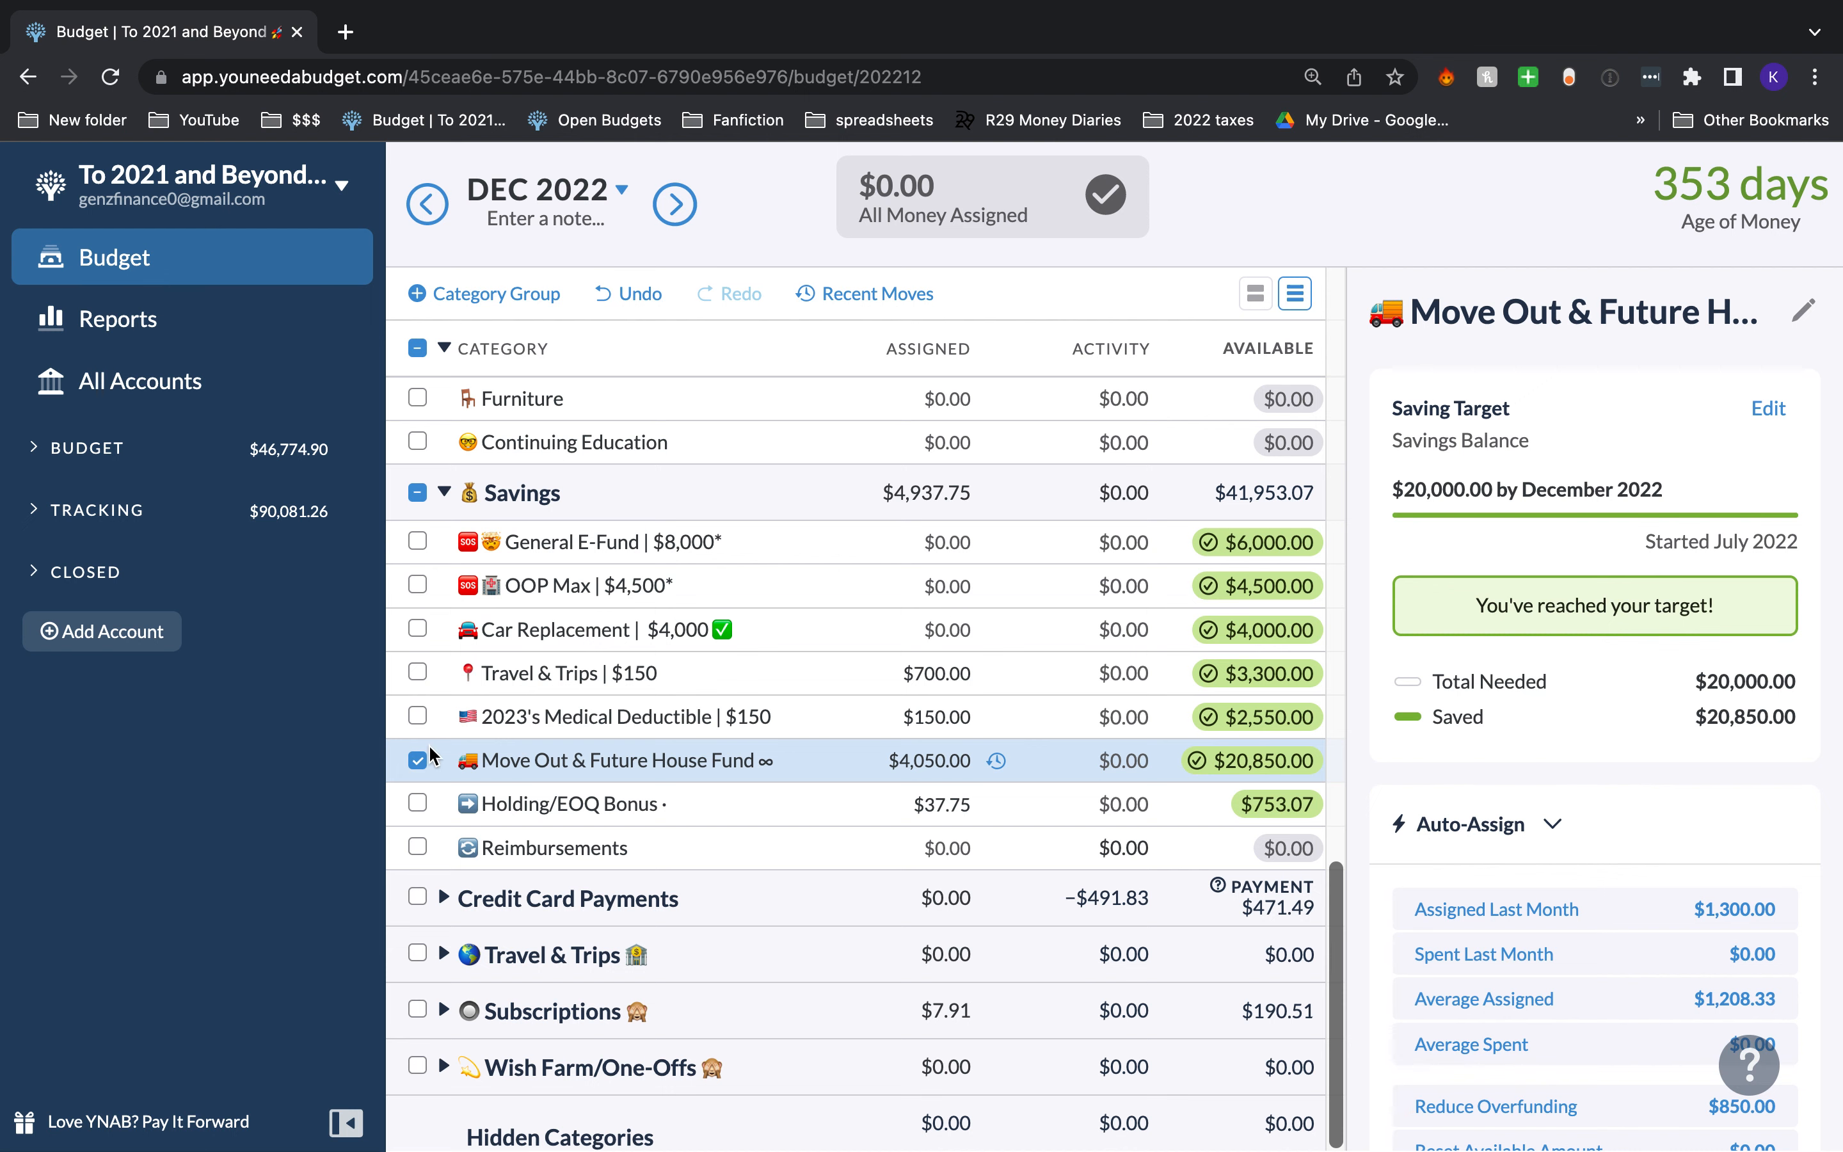
{"action": "left_click", "coordinate": [417, 760]}
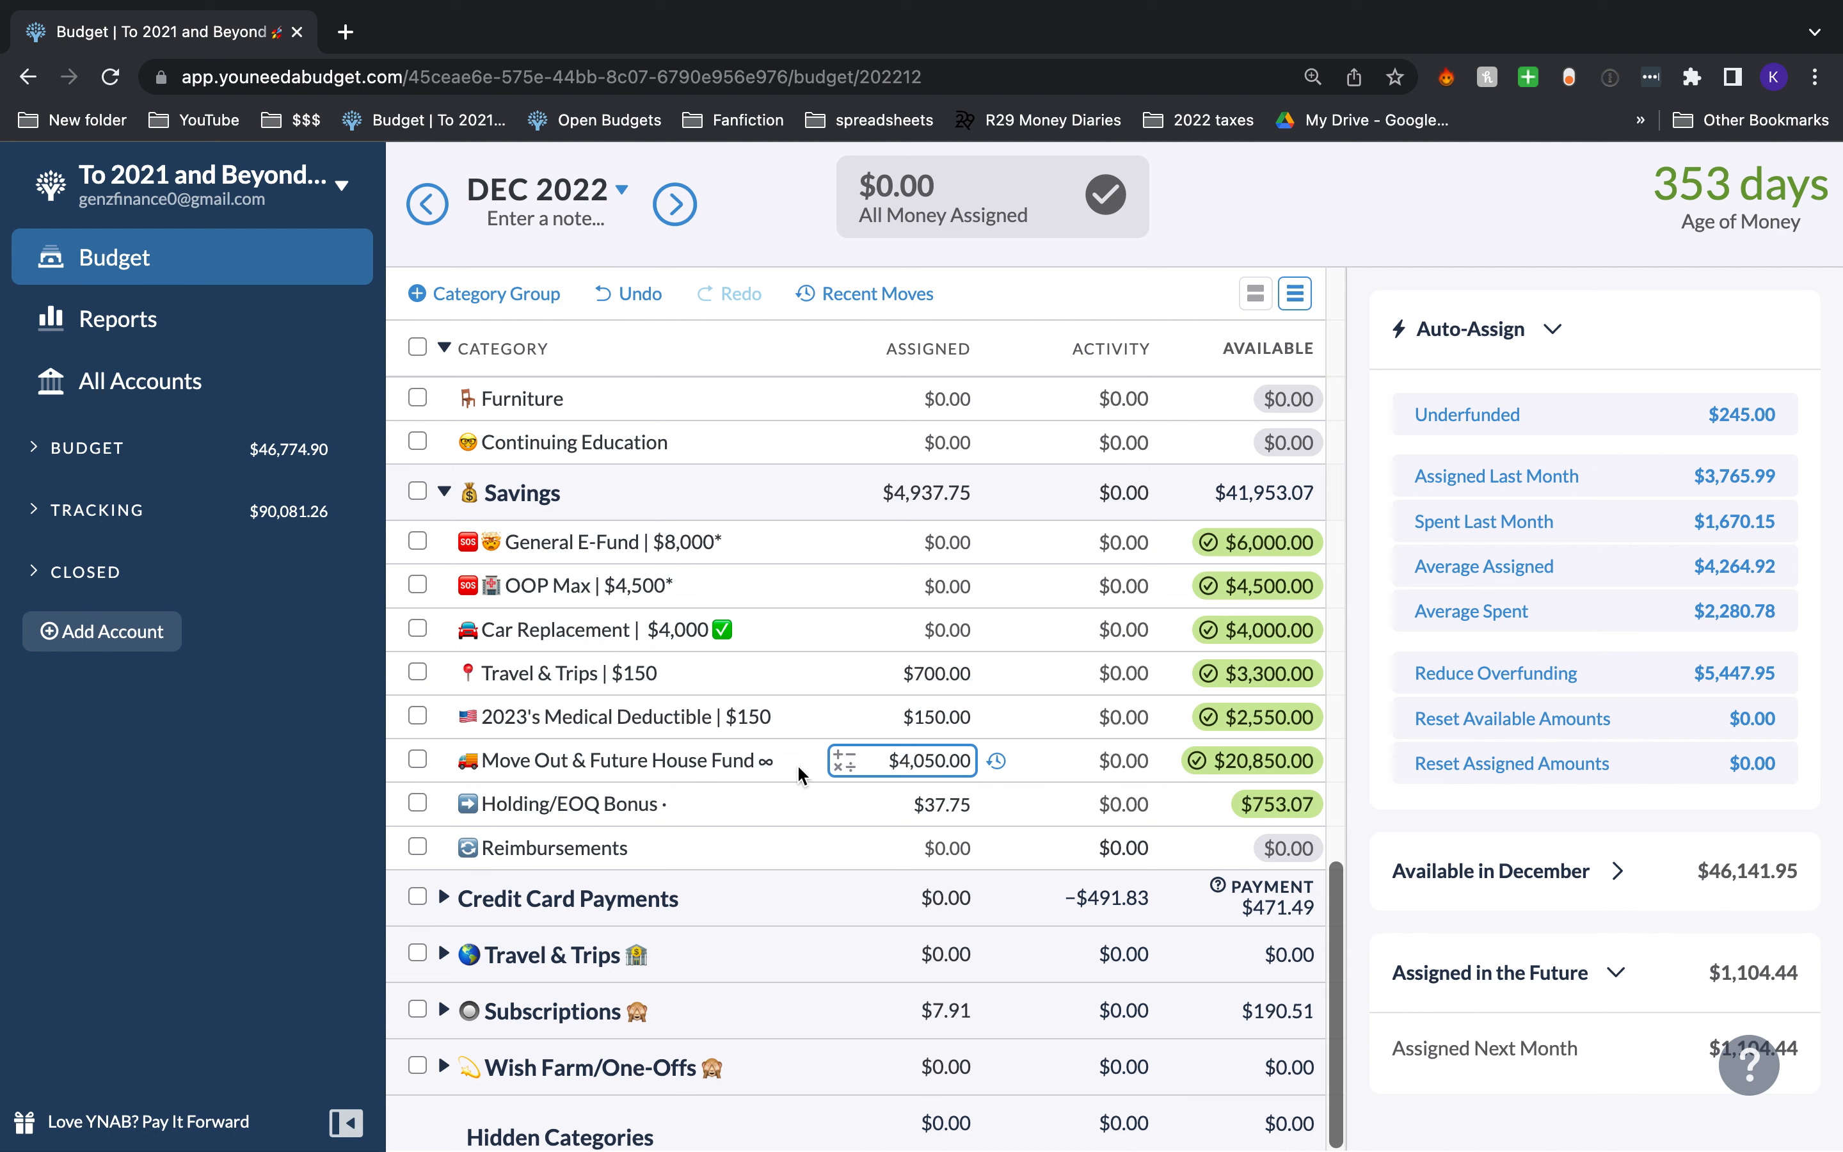
Step: Check the December 2022 history of money moves for Holding/EOQ Bonus
{"action": "left_click", "coordinate": [1214, 811]}
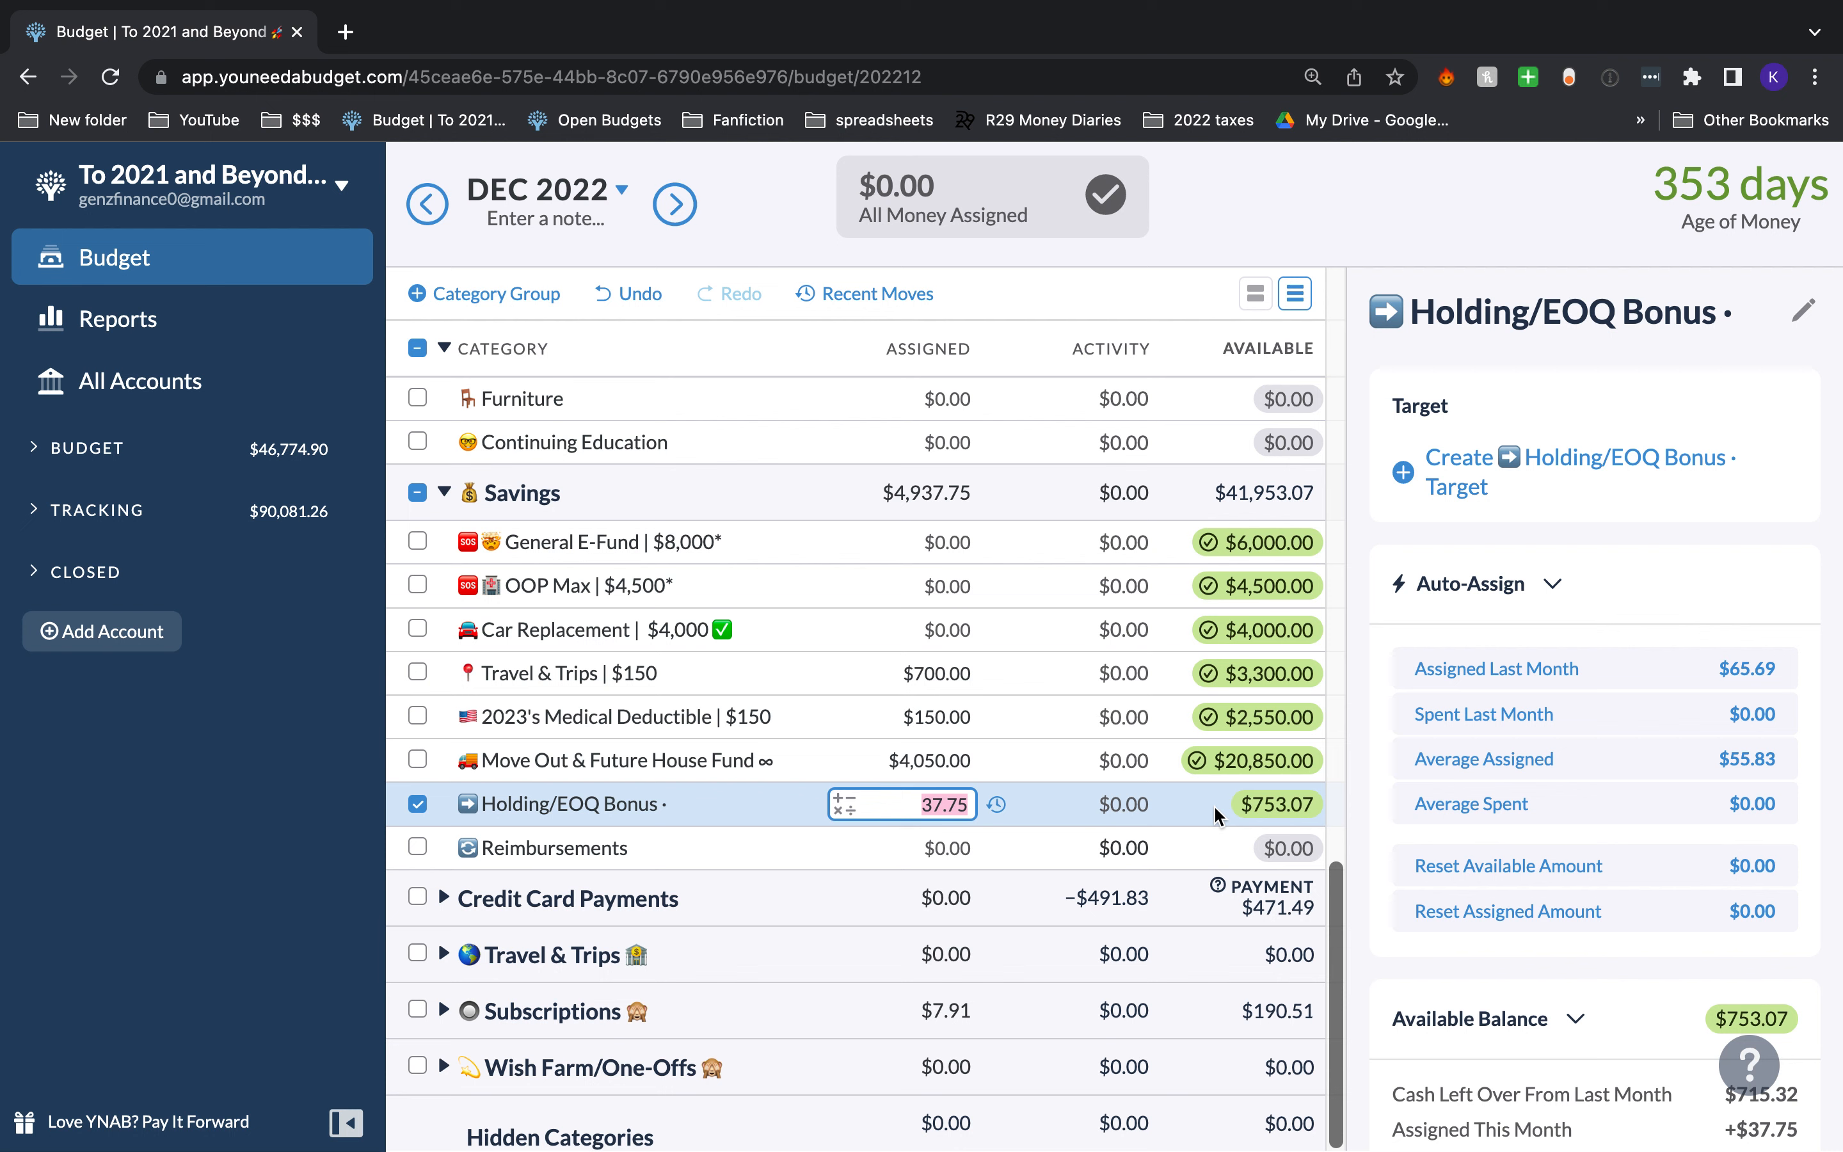
{"action": "left_click", "coordinate": [997, 806]}
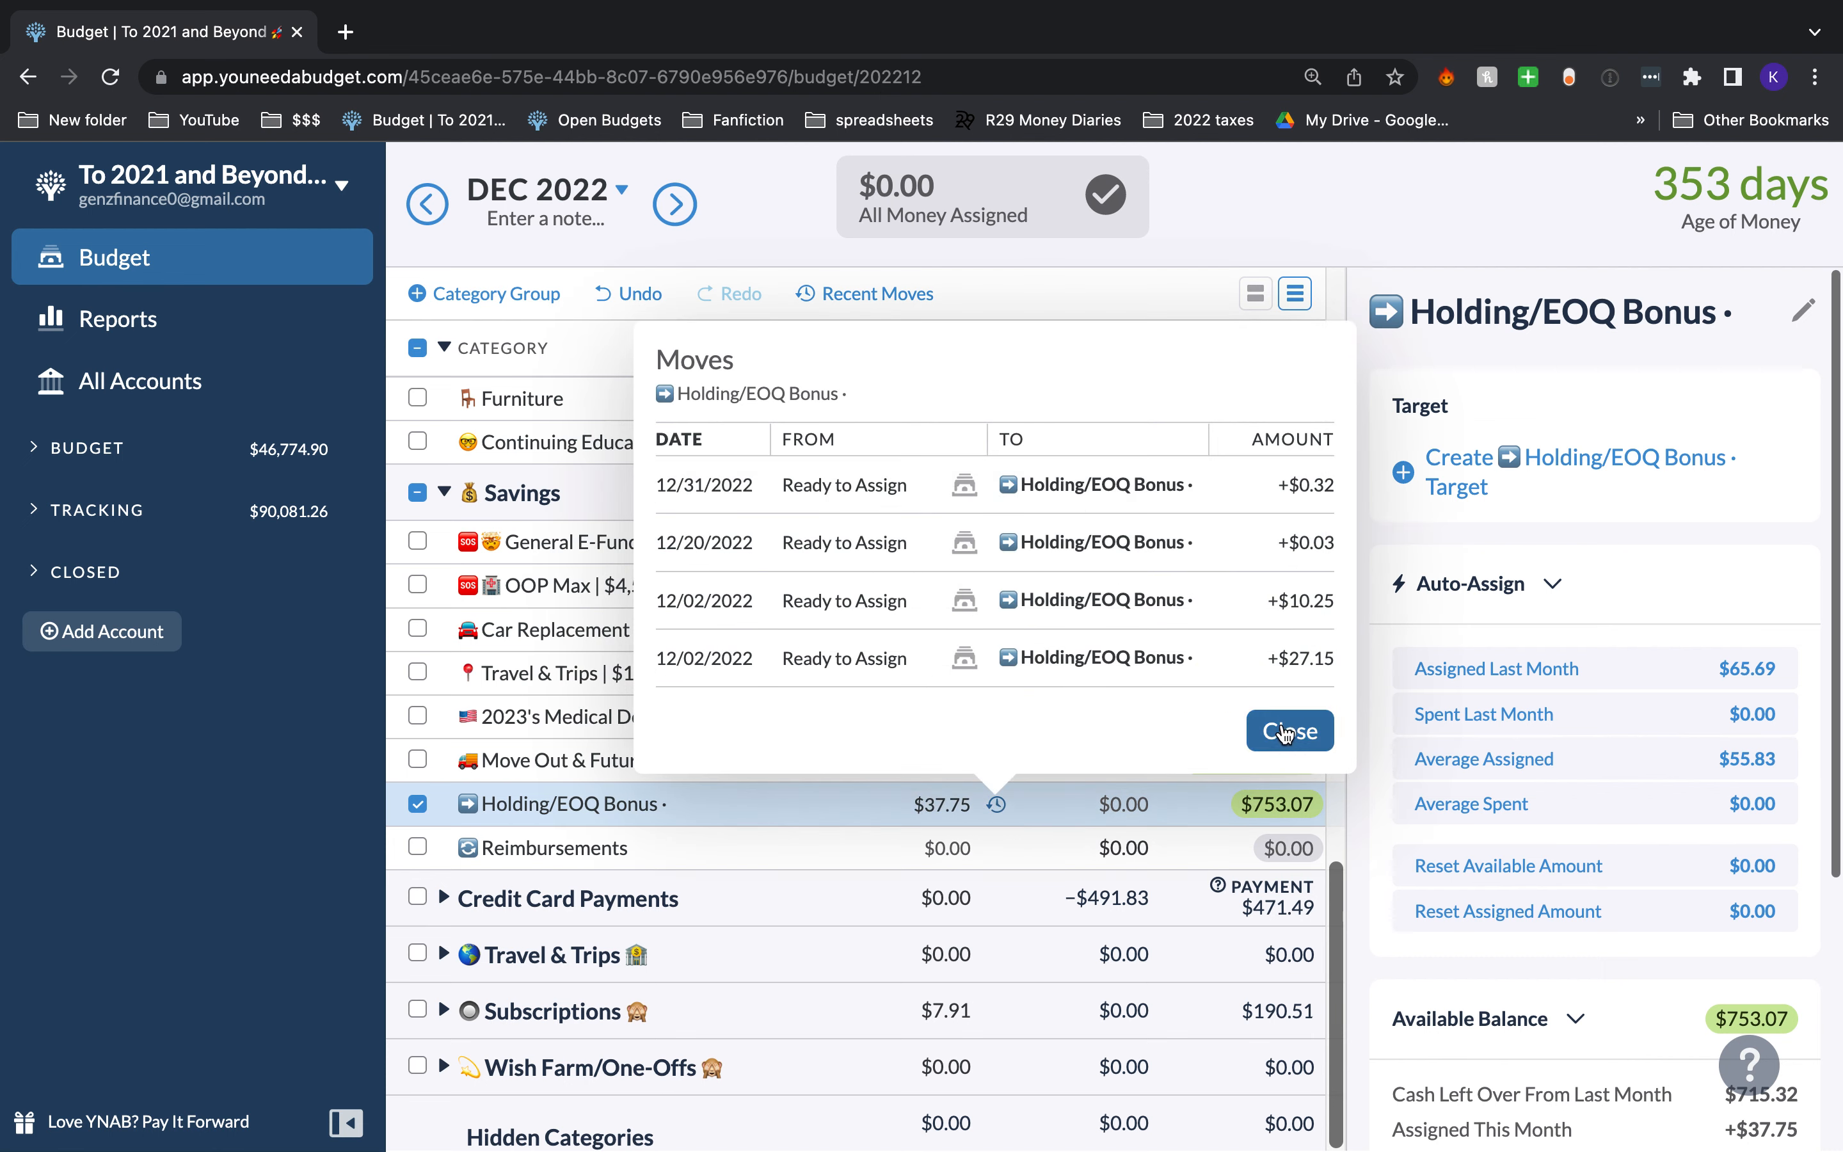
{"action": "left_click", "coordinate": [1286, 733]}
Step: Check the November 2022 history of money moves for Holding/EOQ Bonus
{"action": "left_click", "coordinate": [428, 203]}
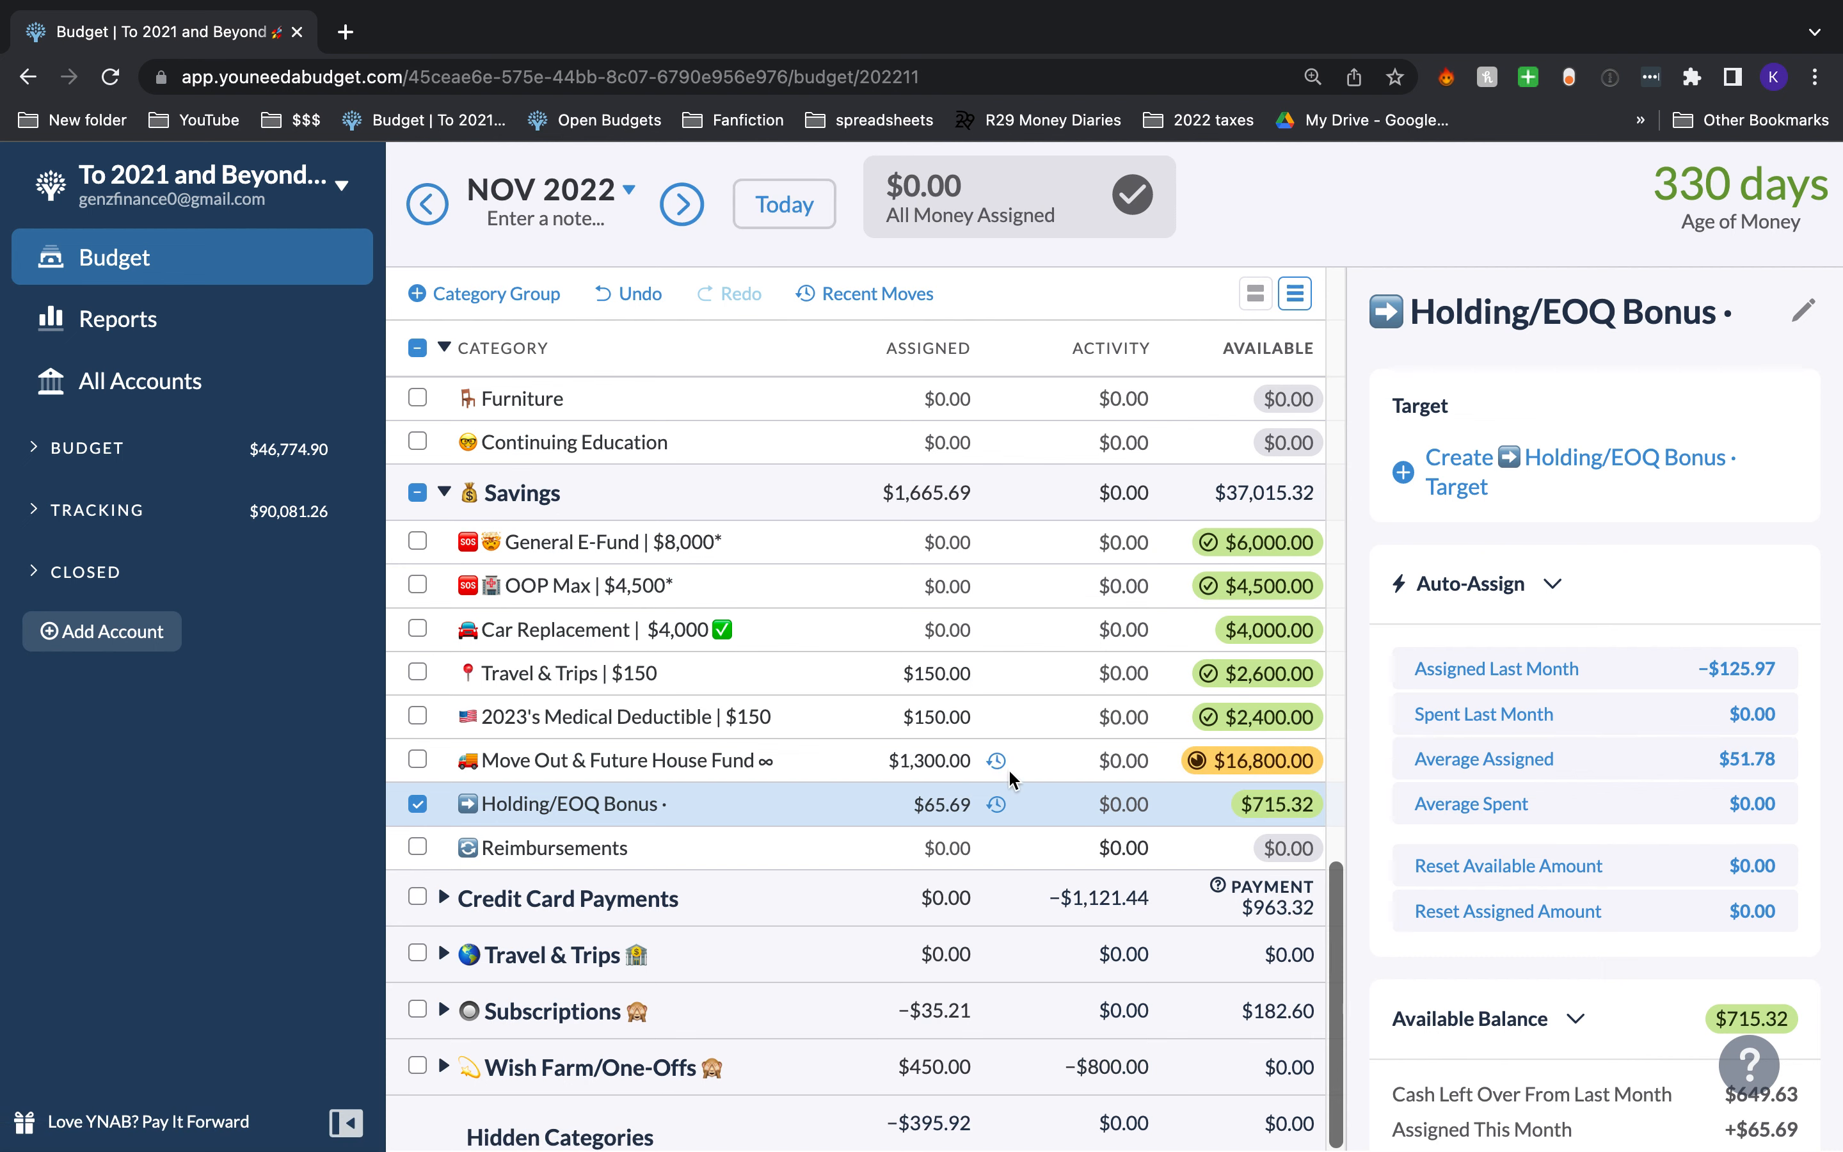
{"action": "left_click", "coordinate": [996, 804]}
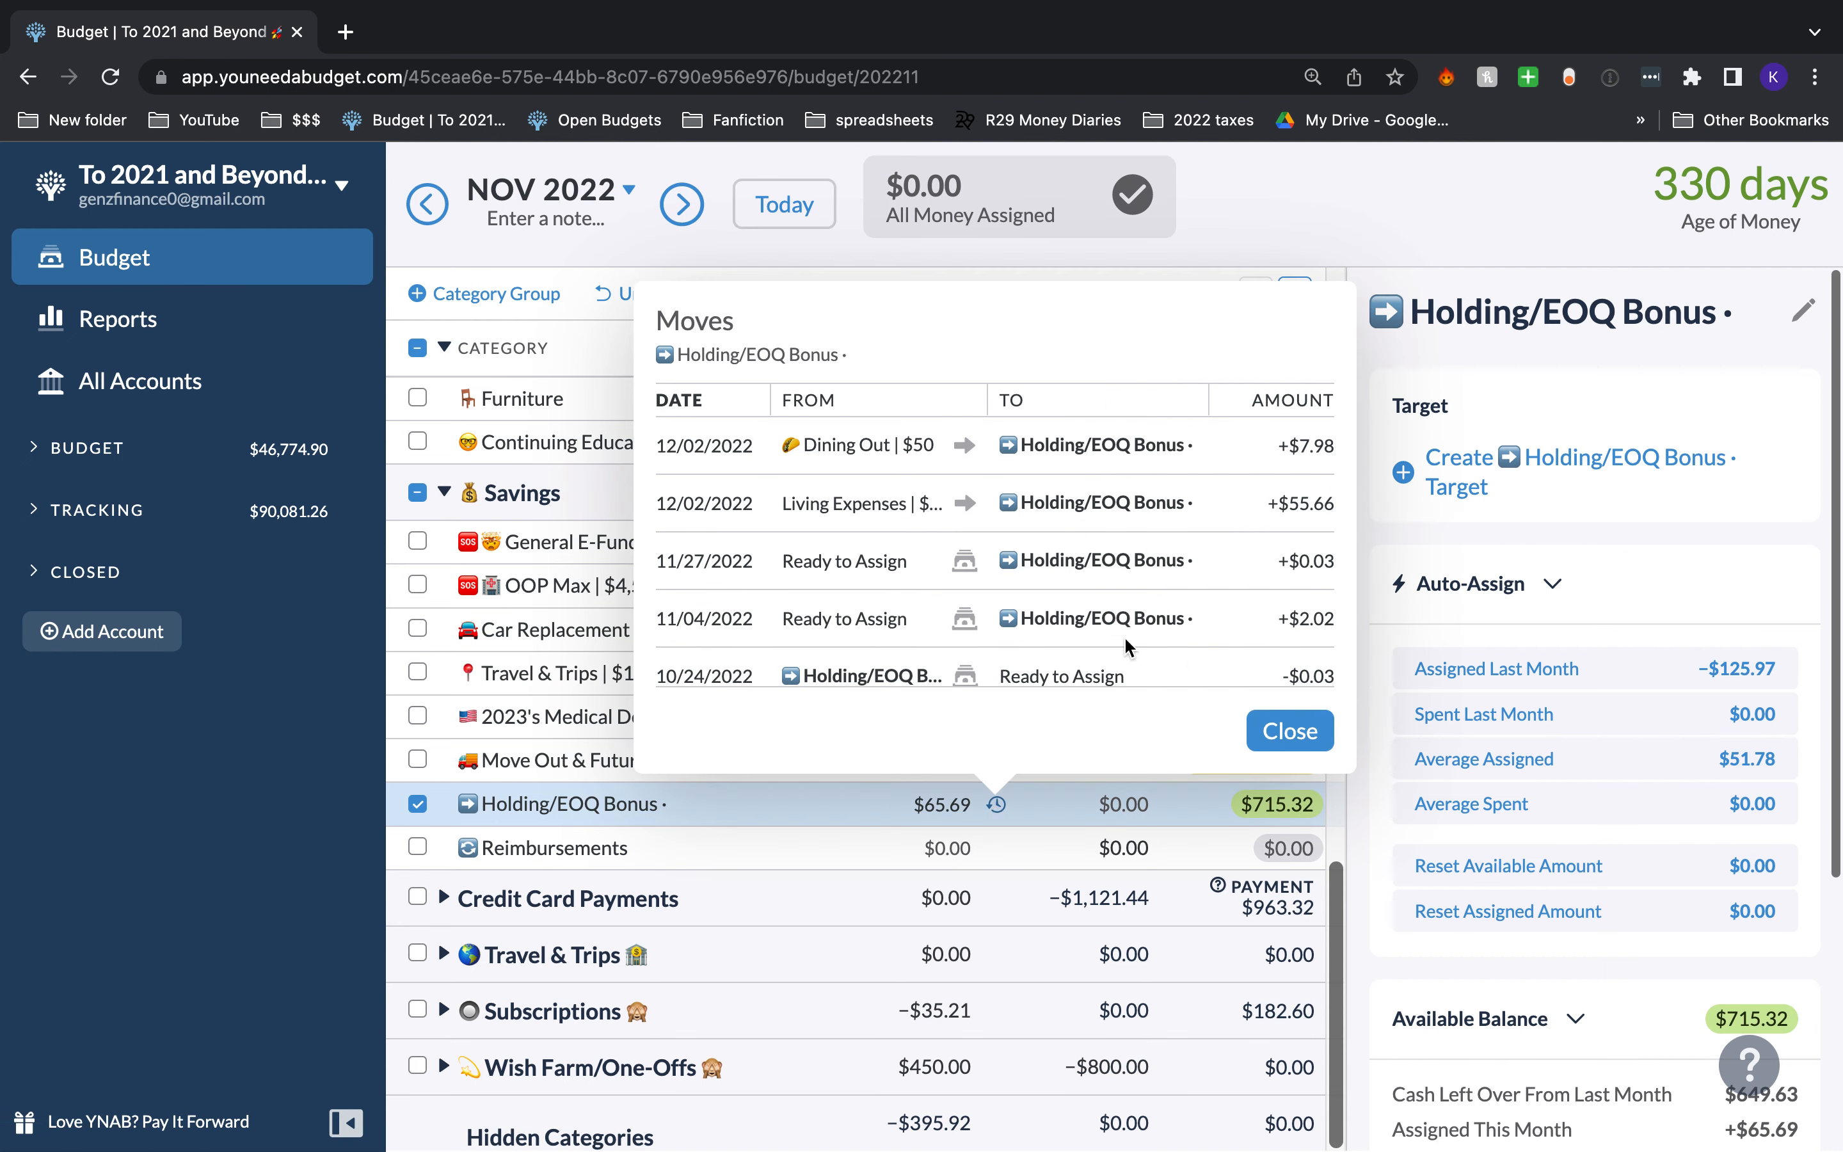
{"action": "scroll", "coordinate": [1125, 646], "scroll_direction": "down", "scroll_amount": 2}
{"action": "scroll", "coordinate": [1126, 647], "scroll_direction": "up", "scroll_amount": 2}
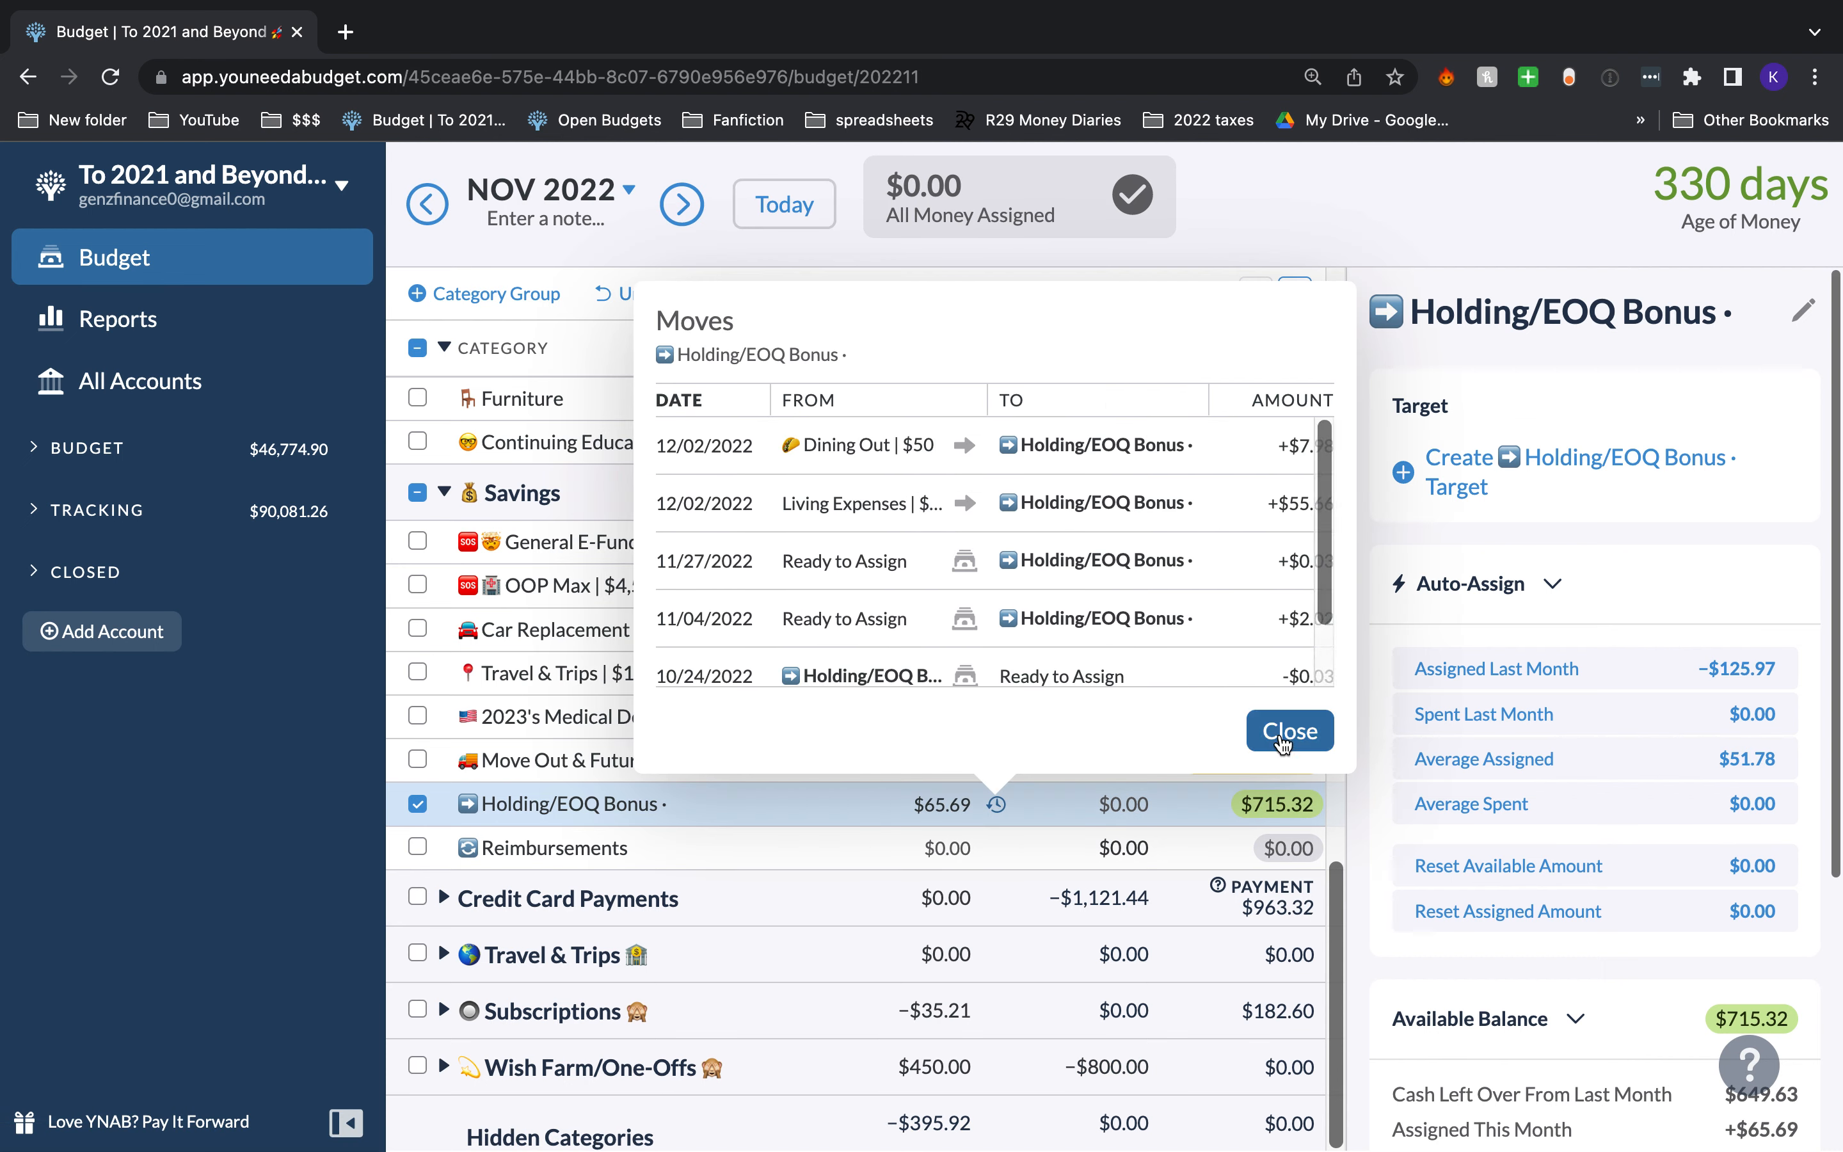
{"action": "left_click", "coordinate": [1284, 733]}
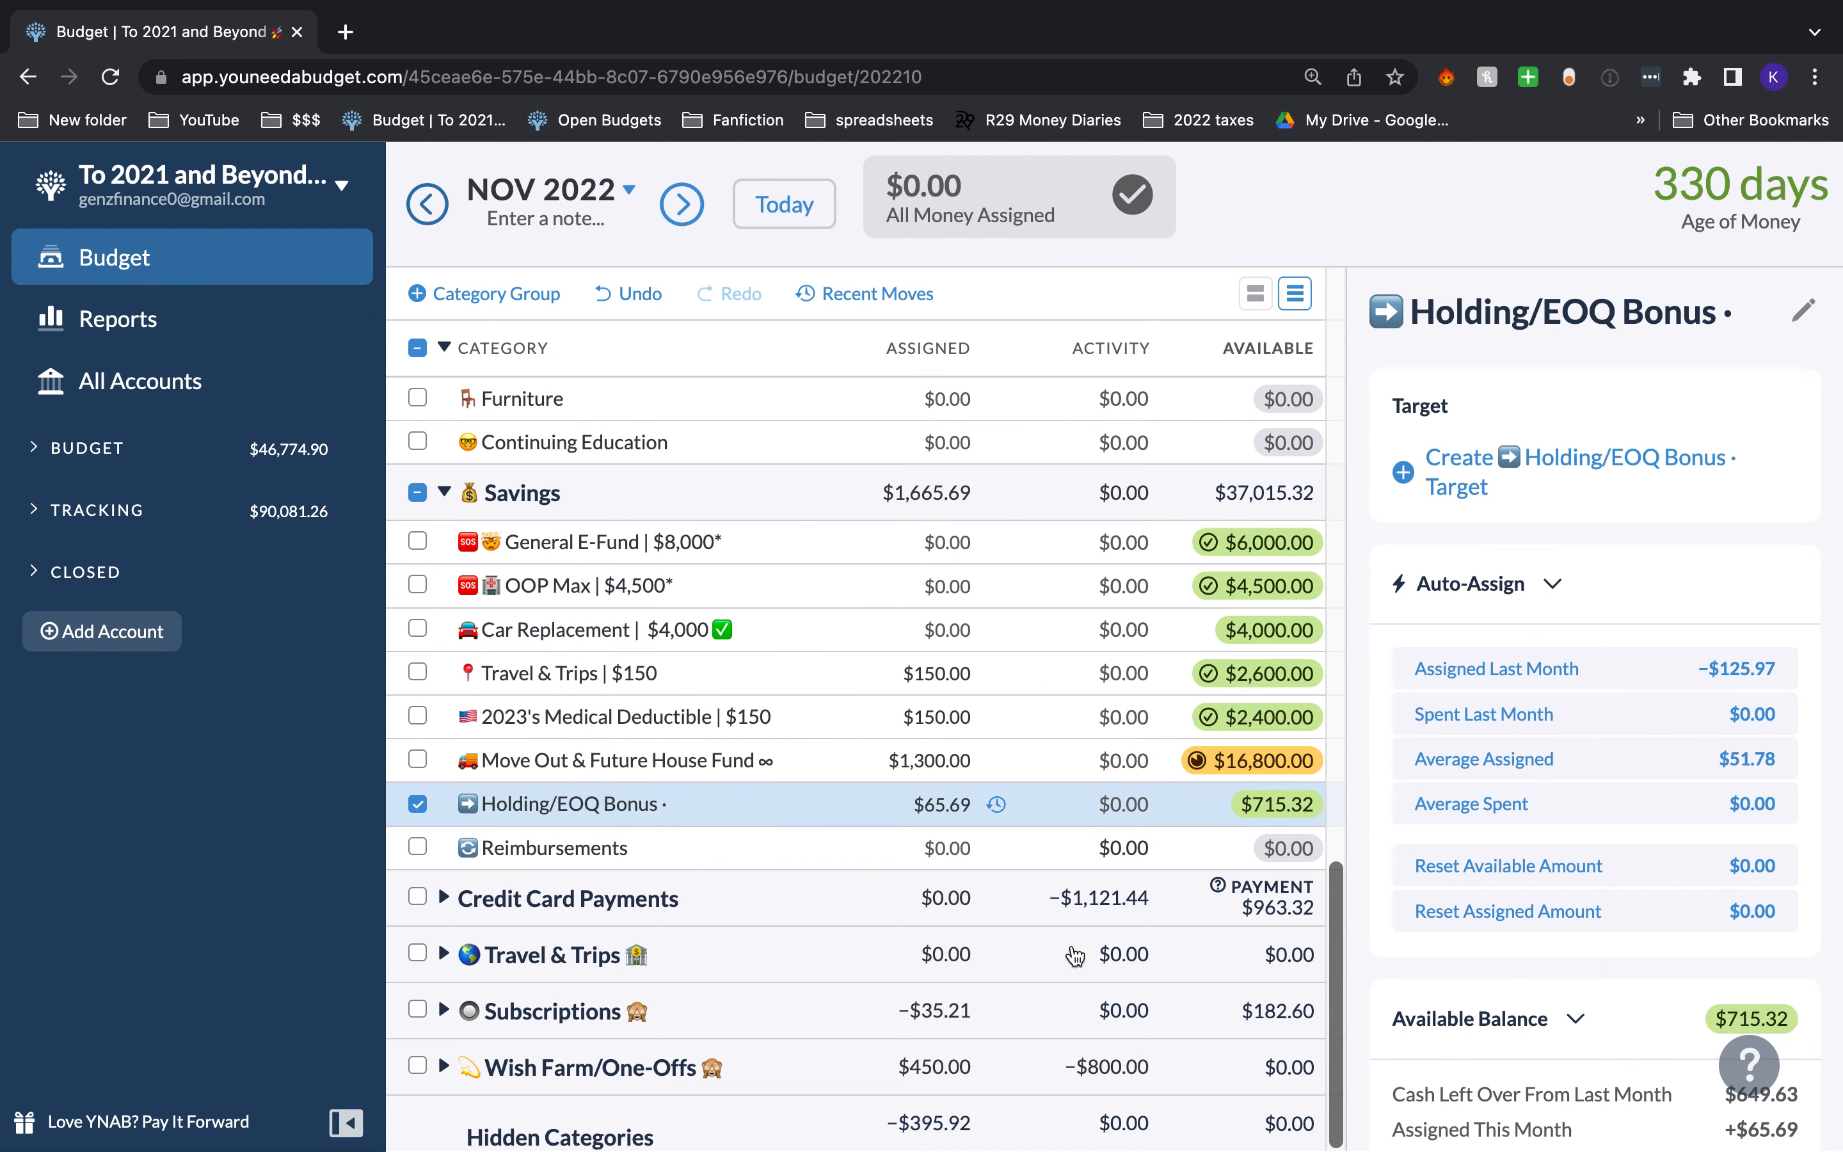
Step: Check the October 2022 money moves for Holding/EOQ Bonus, deselect the category and return to December 2022
{"action": "left_click", "coordinate": [997, 804]}
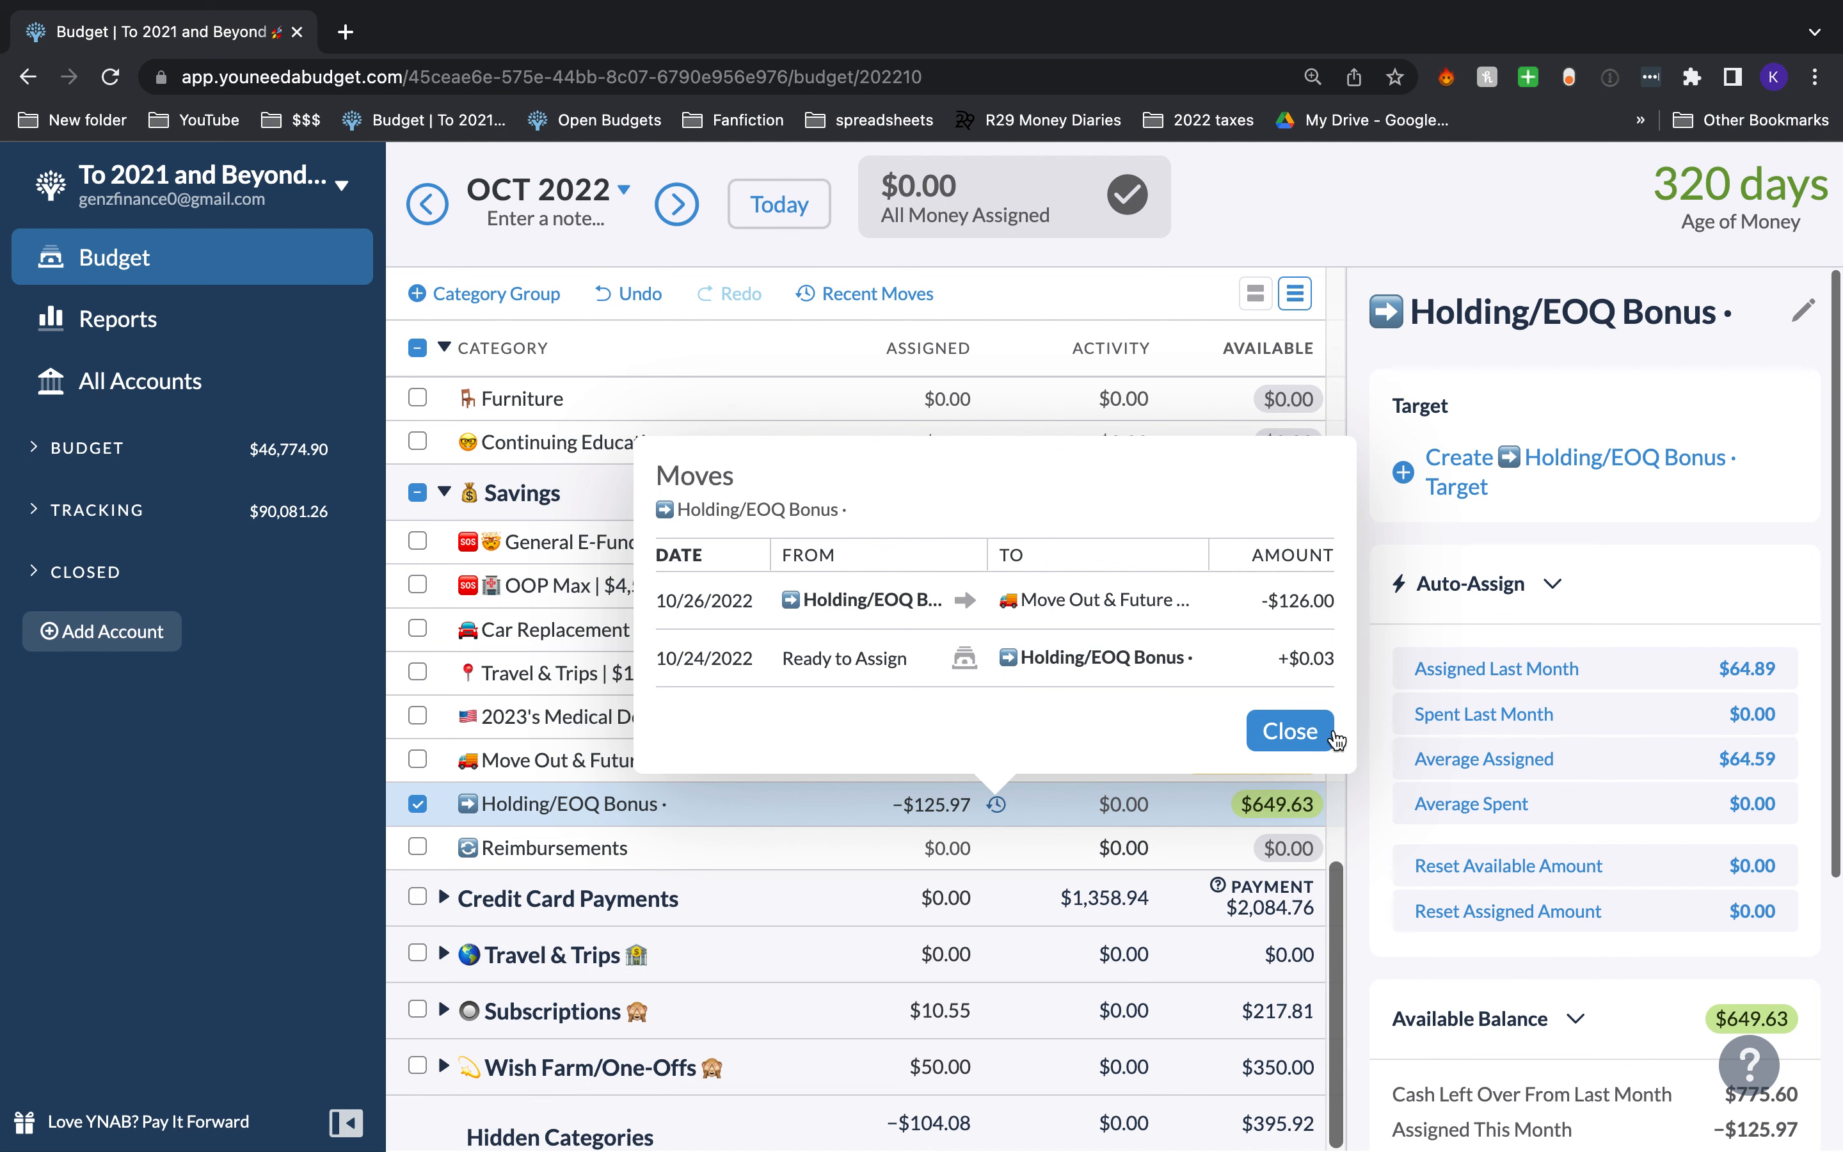
{"action": "left_click", "coordinate": [1304, 743]}
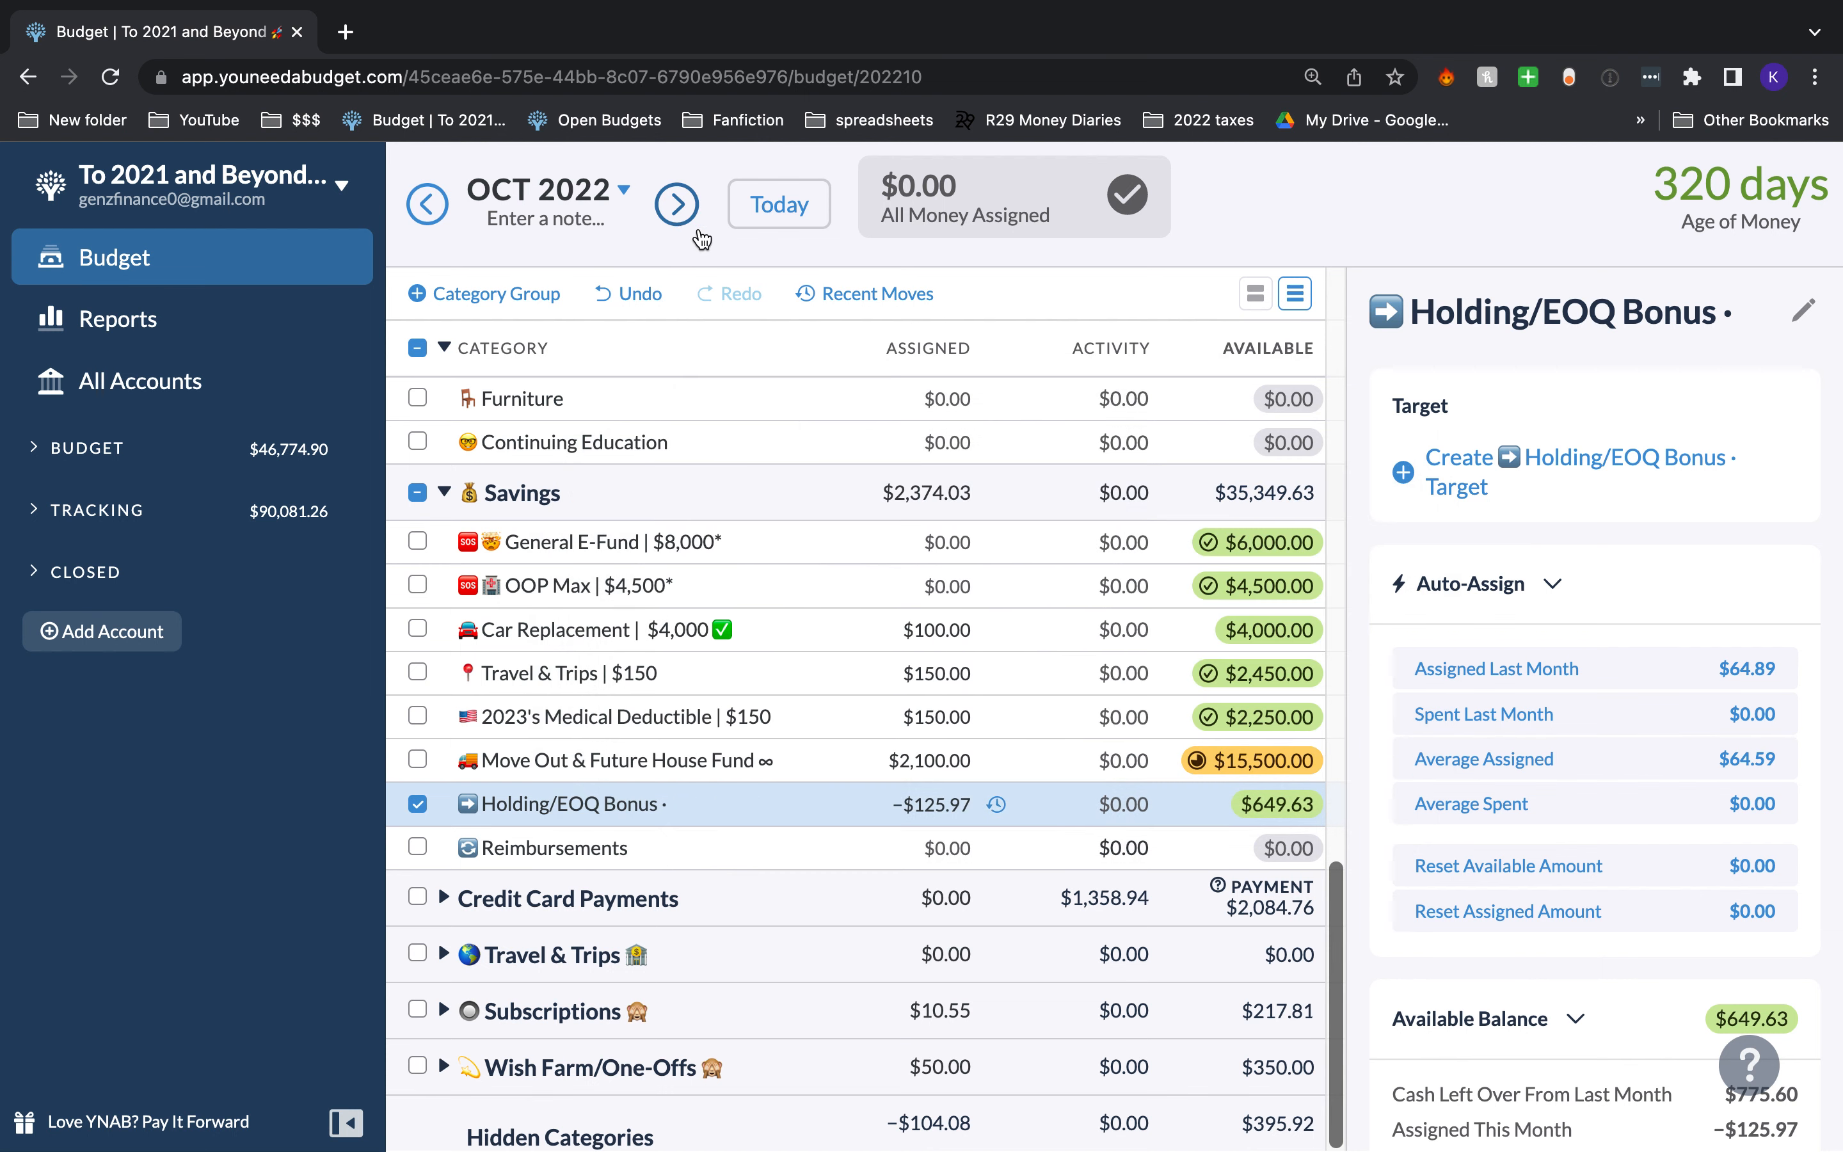
{"action": "left_click", "coordinate": [676, 204]}
{"action": "left_click", "coordinate": [418, 804]}
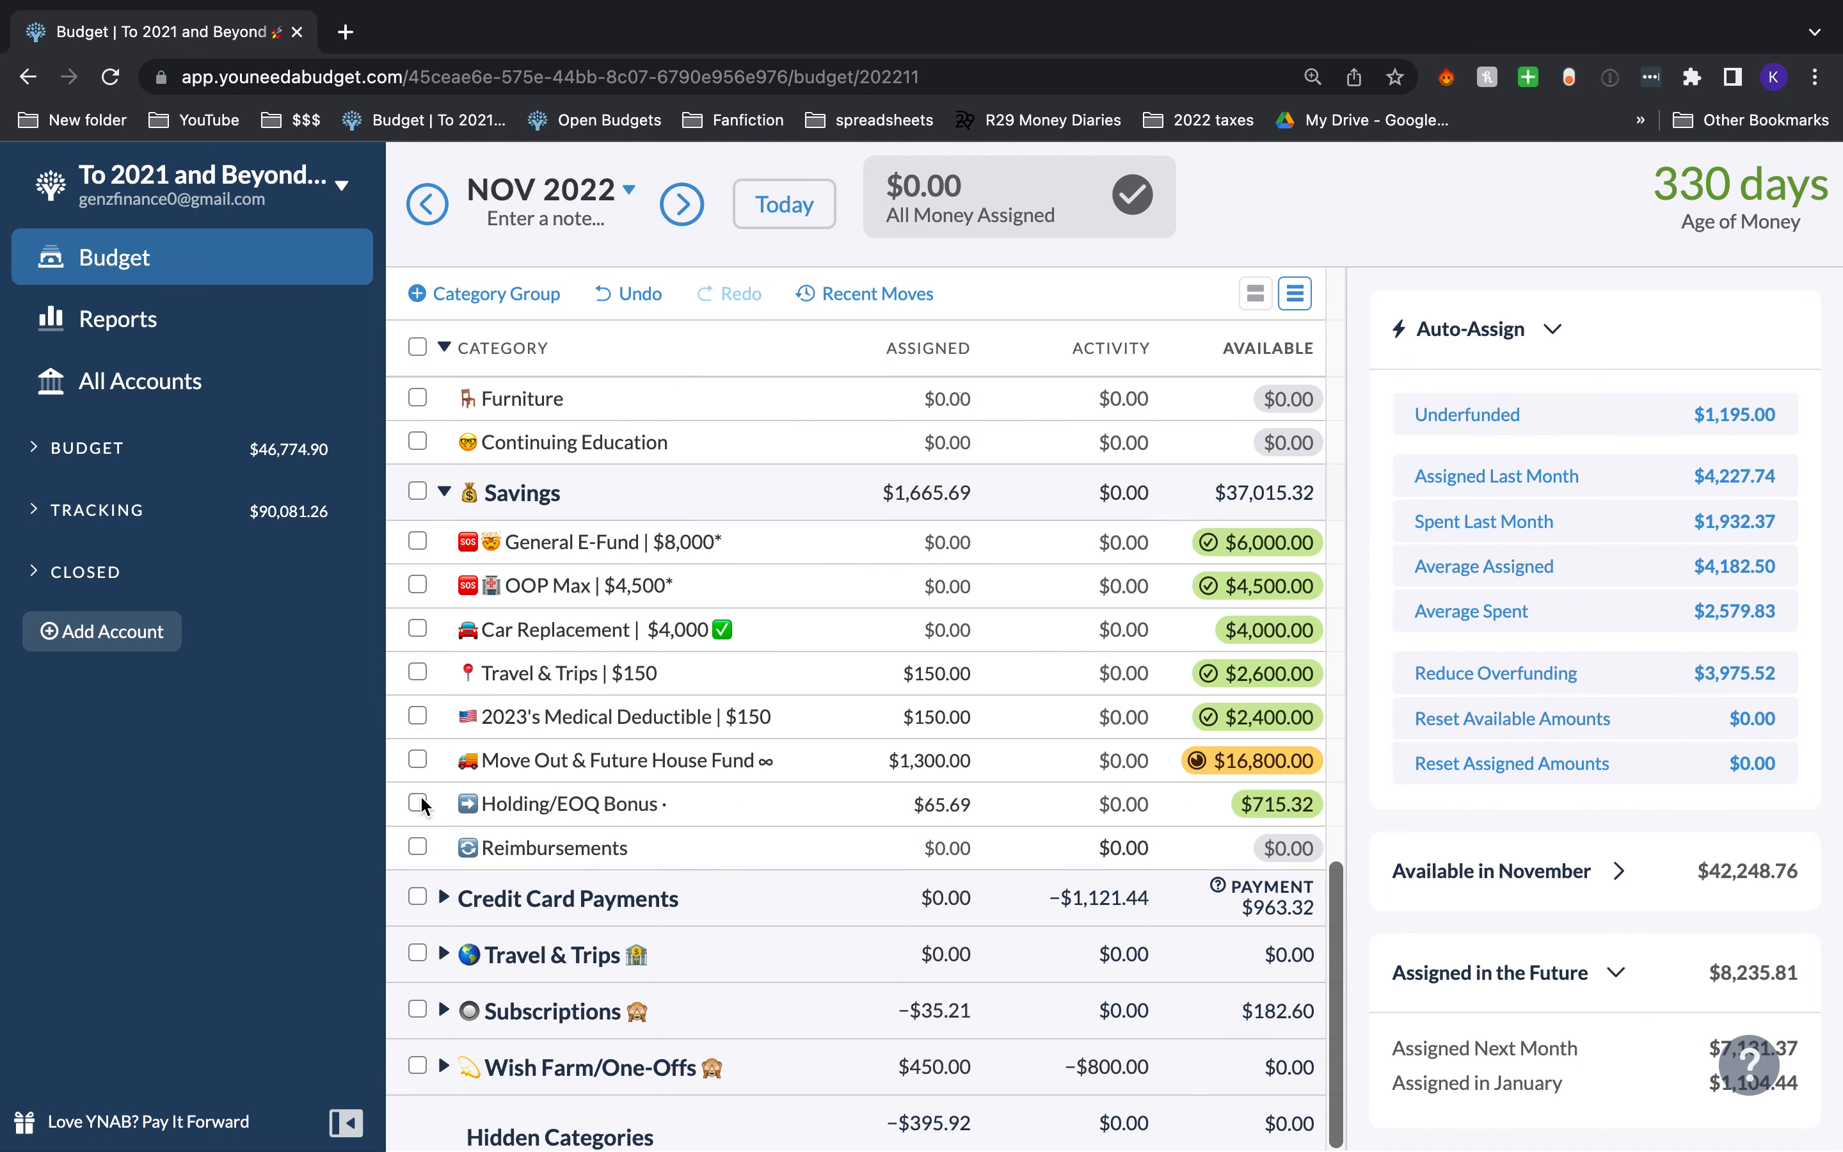
{"action": "left_click", "coordinate": [684, 203]}
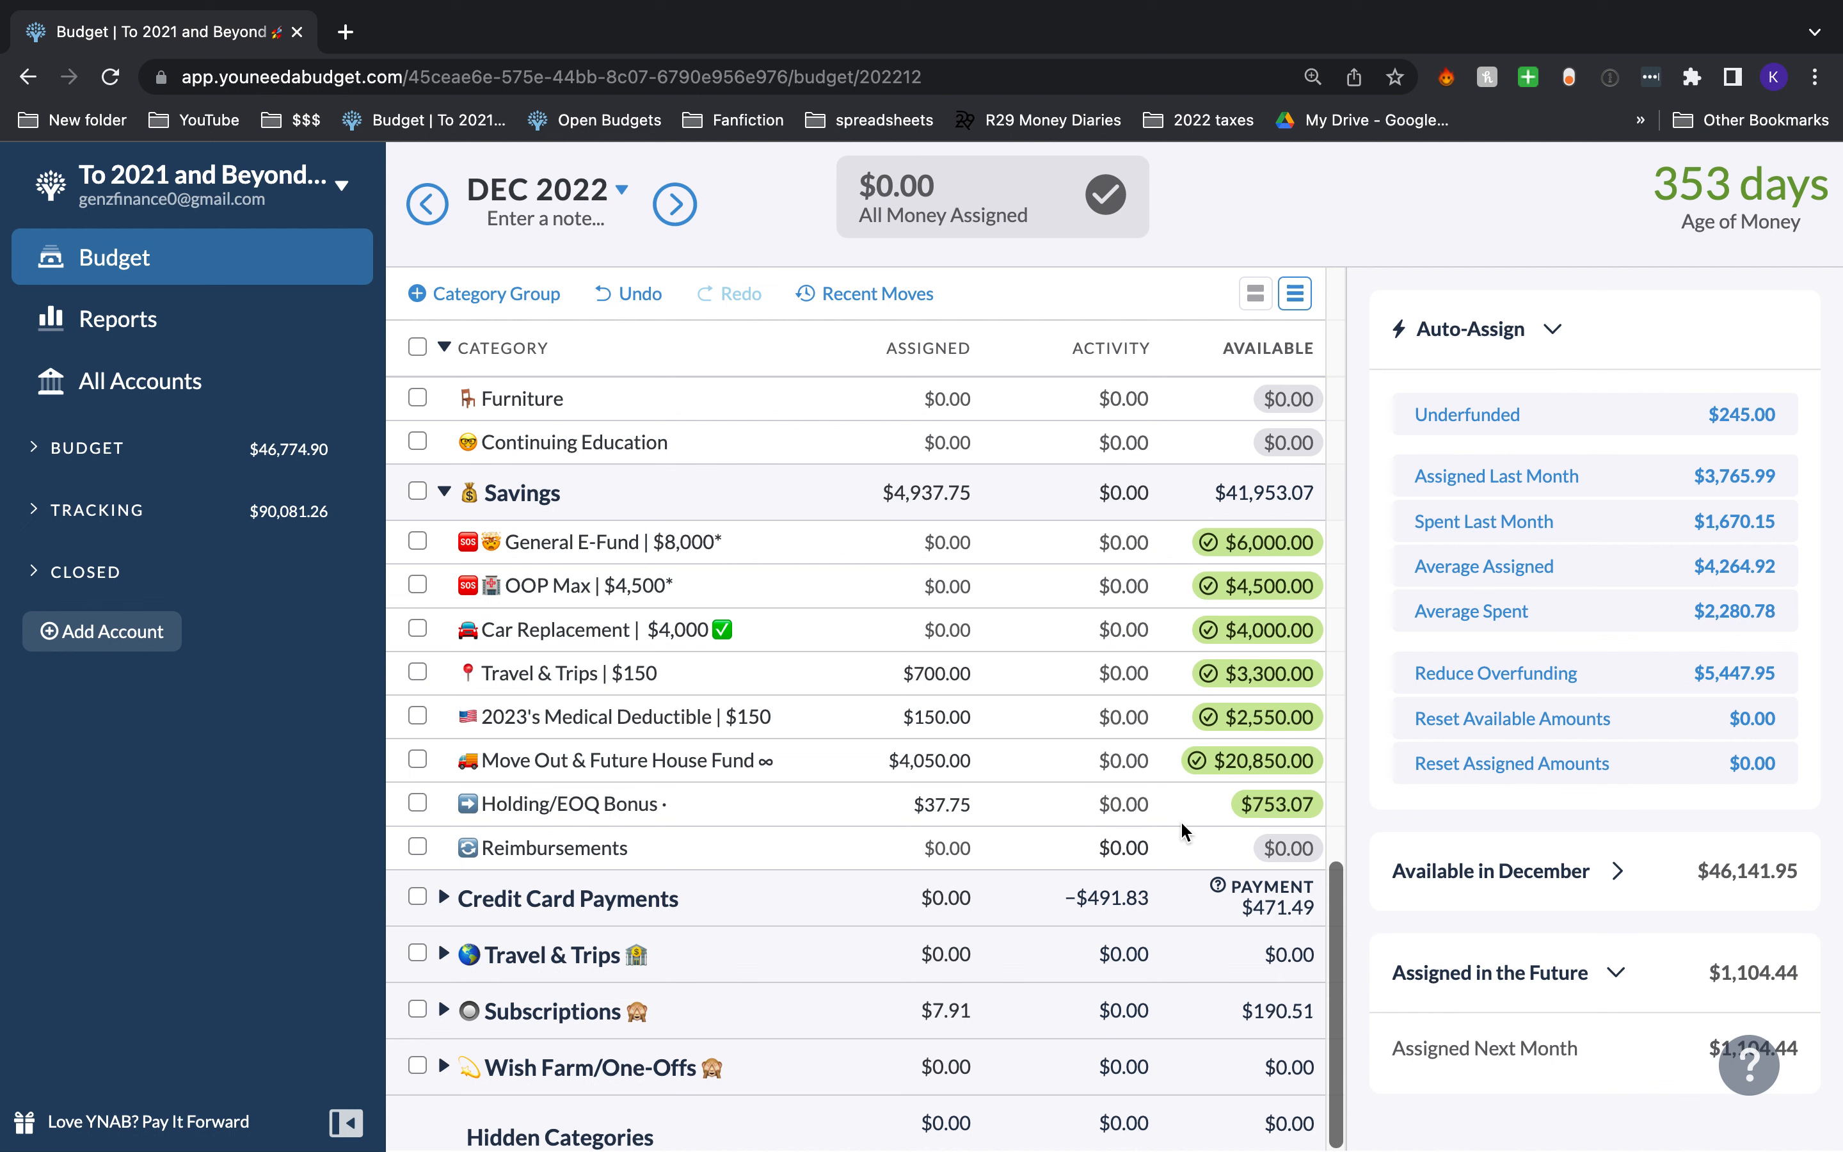
Step: Move $750 from Holding/EOQ Bonus to Move Out & Future House Fund
{"action": "left_click", "coordinate": [1282, 811]}
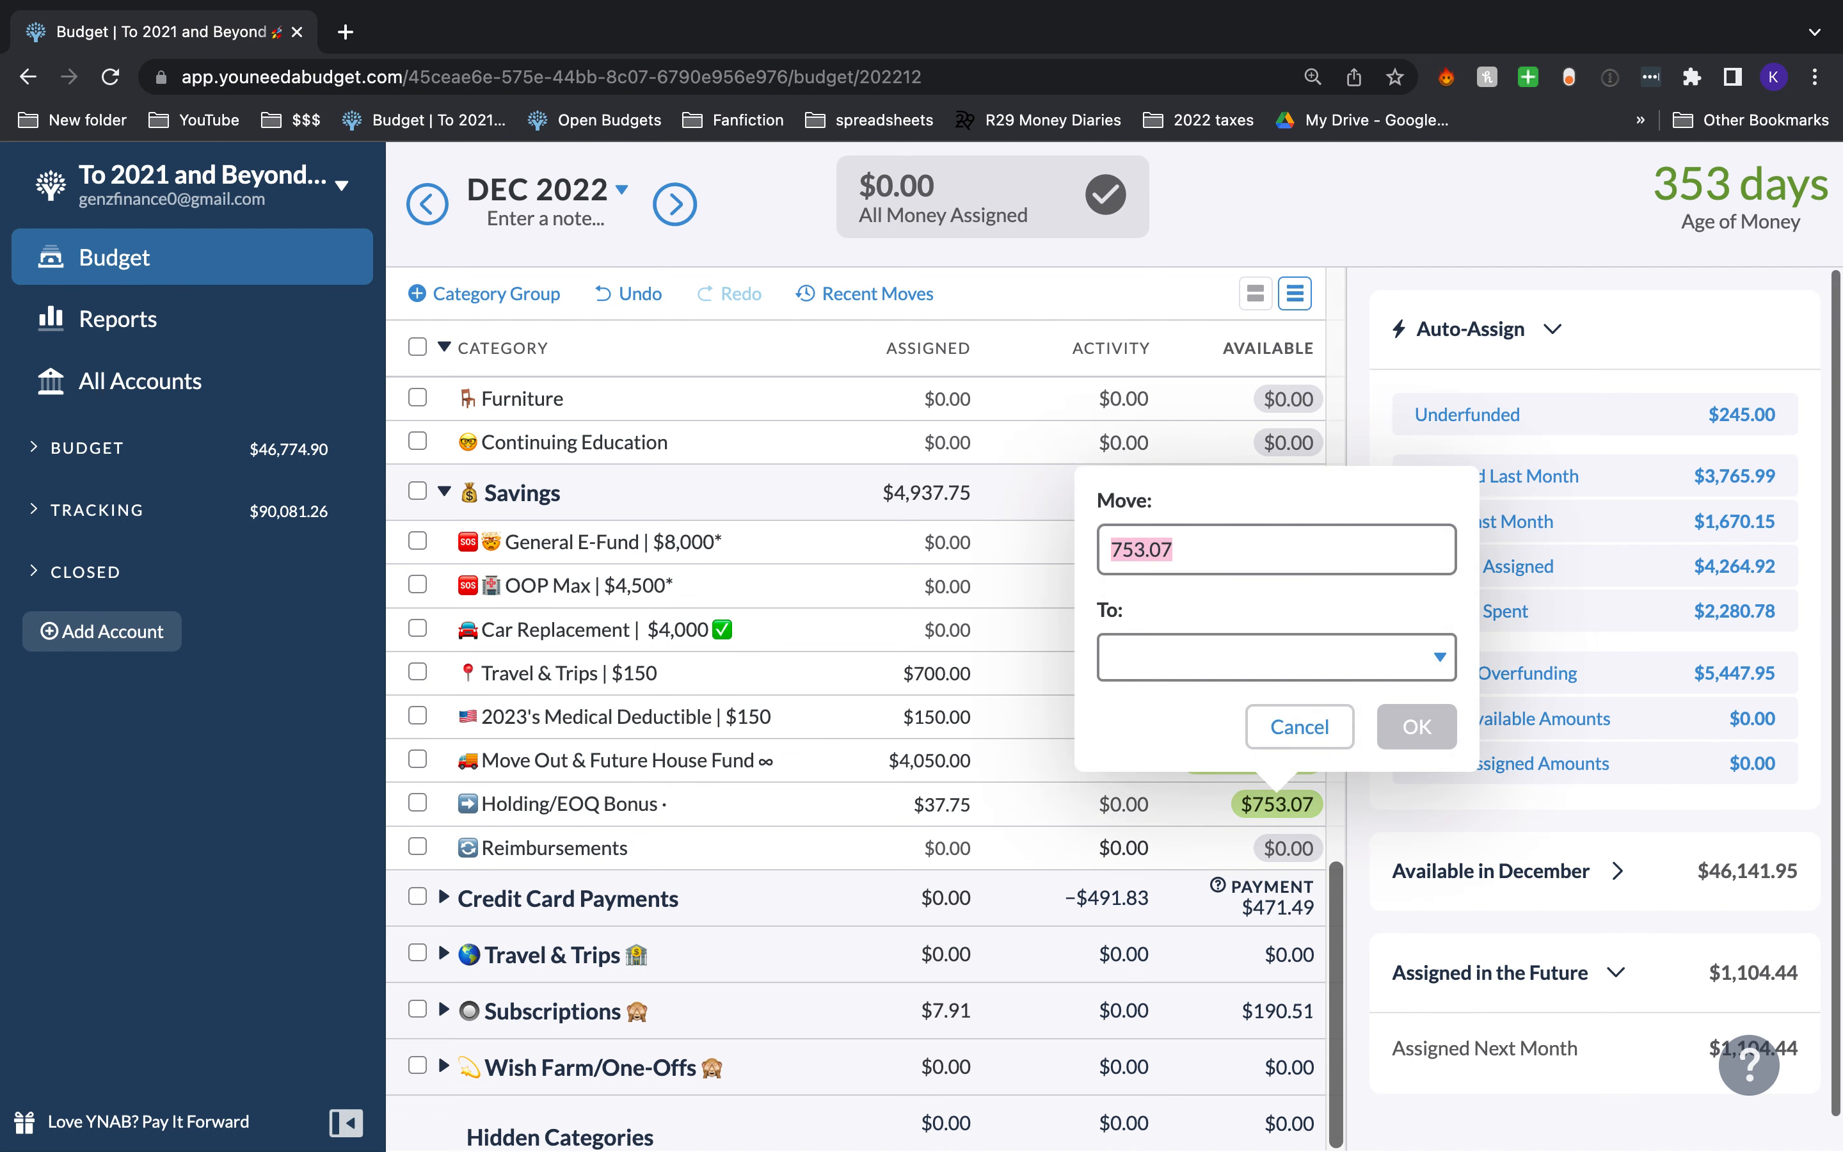
{"action": "type", "text": "750"}
{"action": "key", "text": "Tab"}
{"action": "type", "text": "move"}
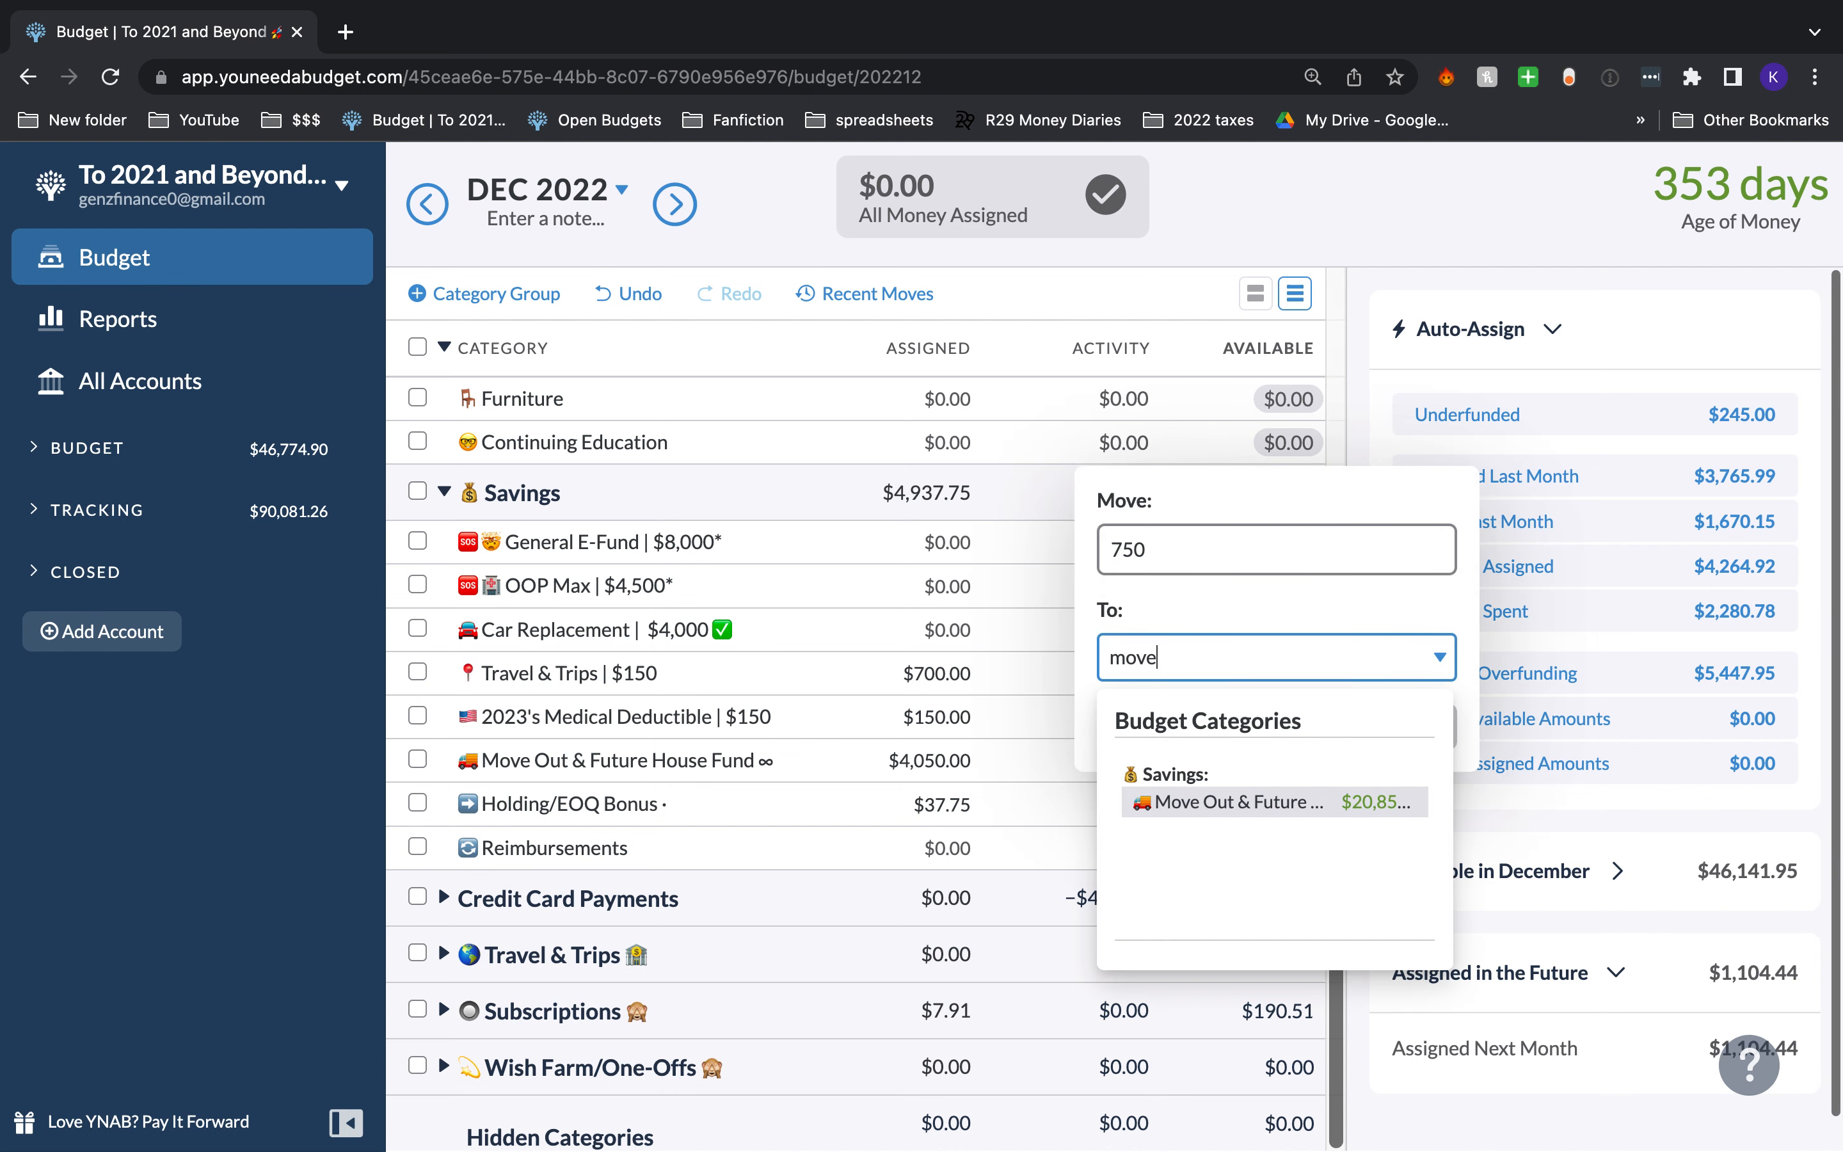
{"action": "key", "text": "Return"}
{"action": "key", "text": "Return"}
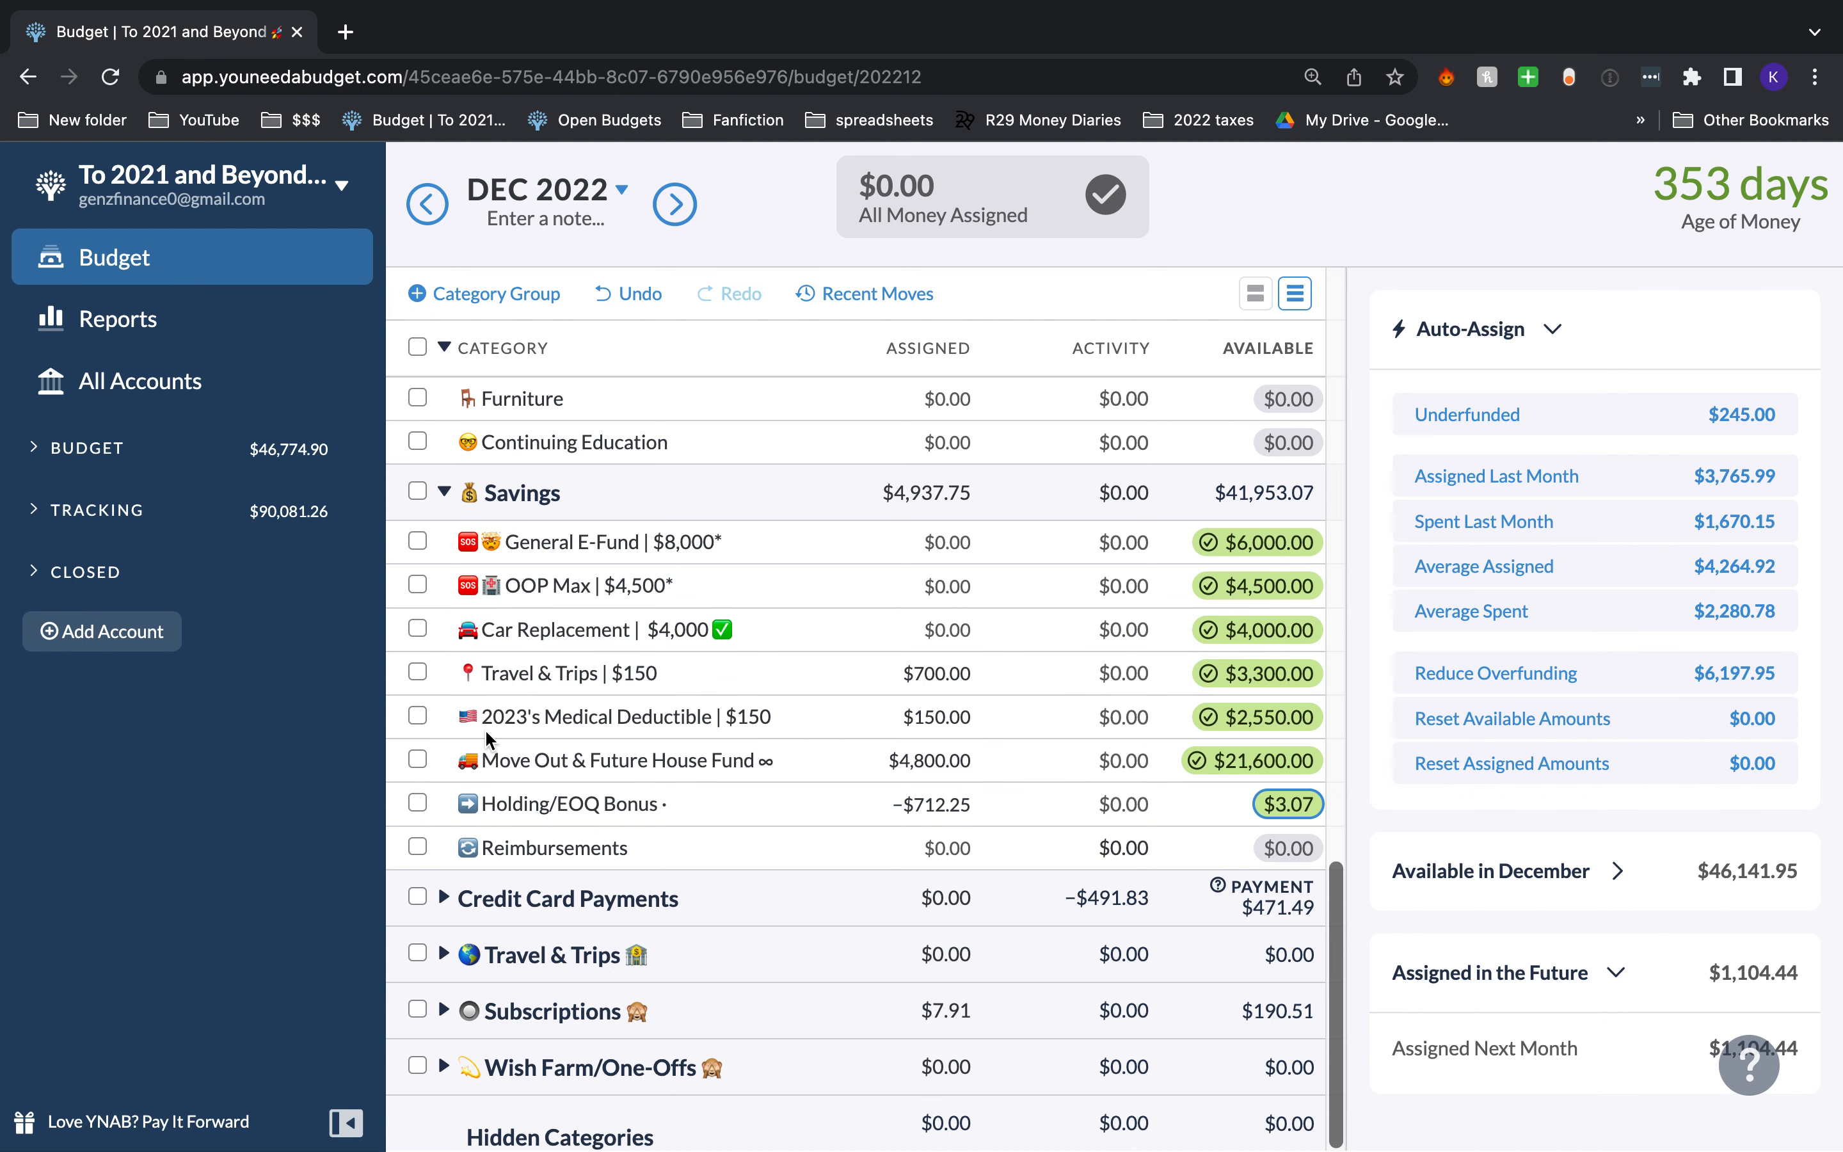
Step: Review the targets of Move Out & Future House Fund, 2023's Medical Deductible and OOP Max, including the Medical Deductible category note
{"action": "scroll", "coordinate": [486, 733], "scroll_direction": "up", "scroll_amount": 1}
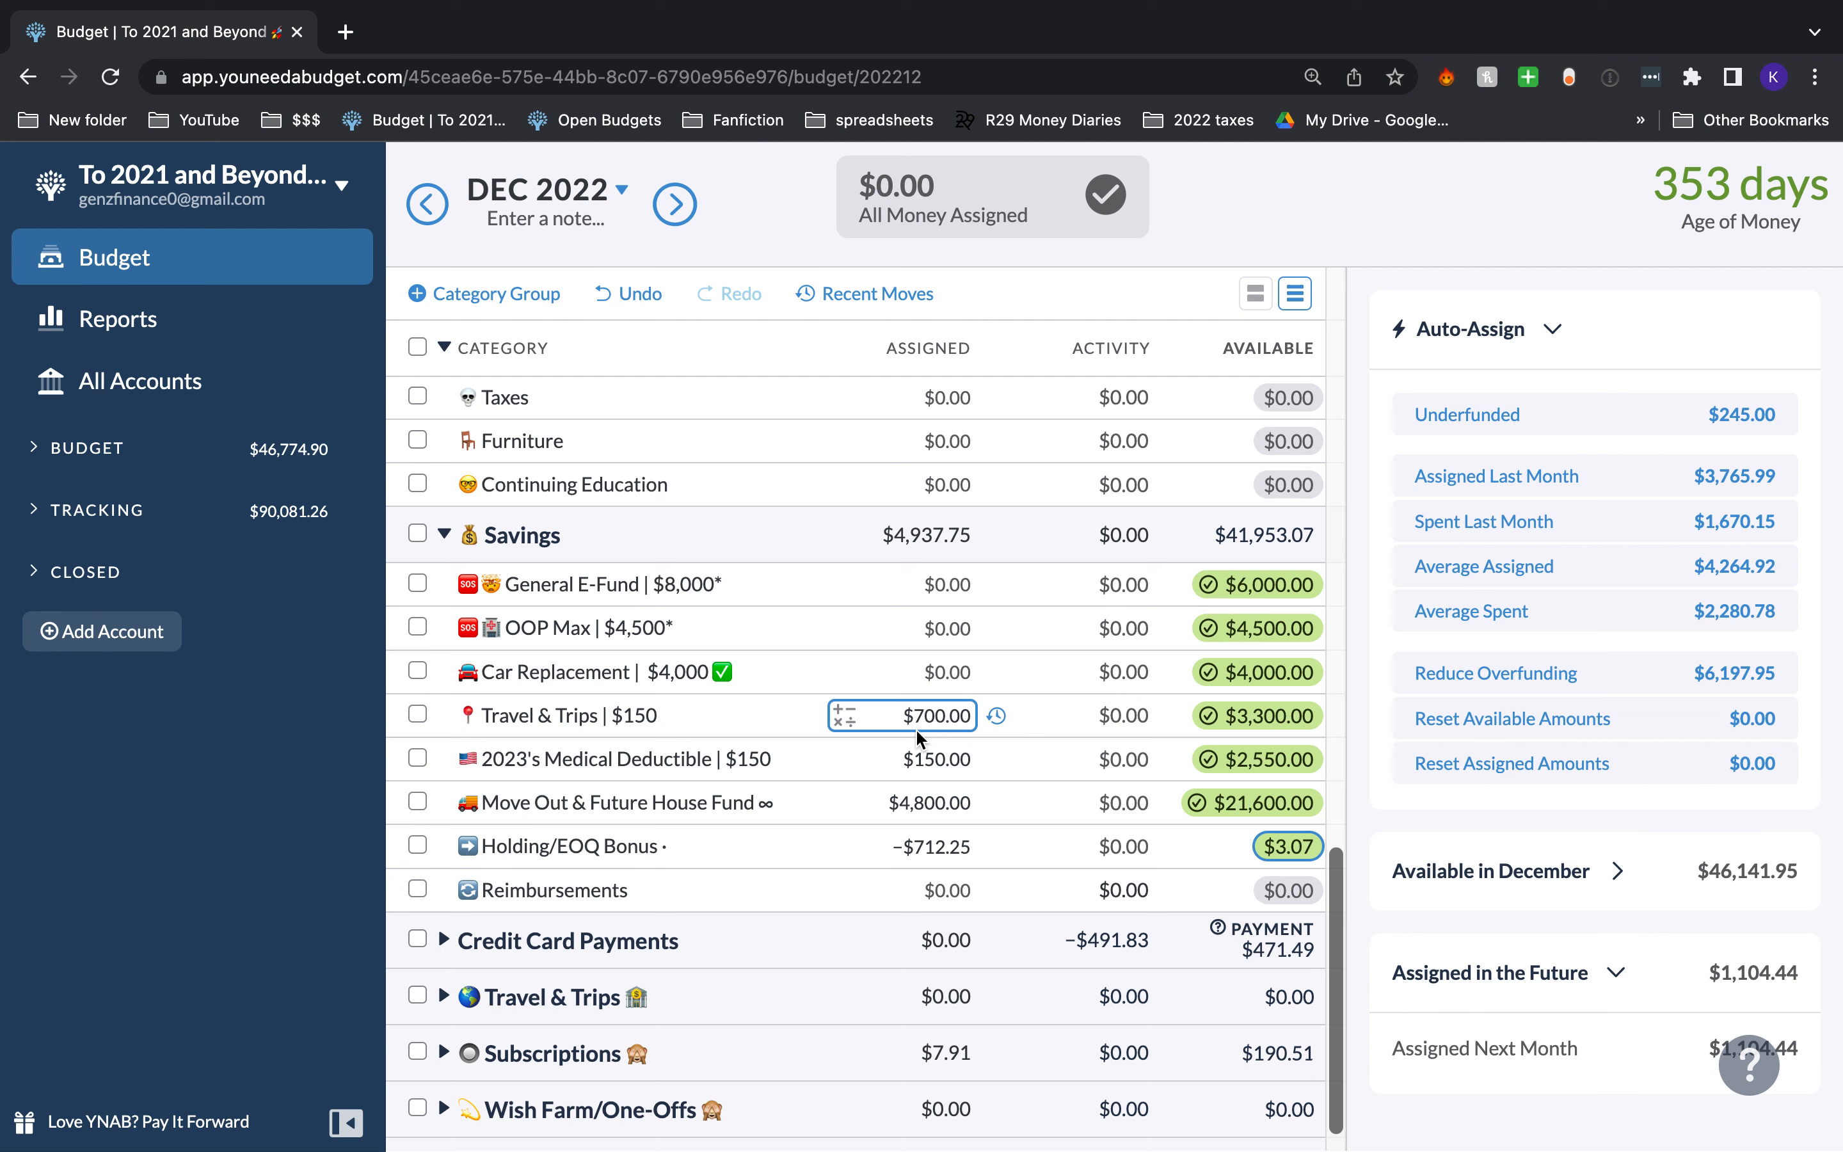
{"action": "left_click", "coordinate": [1074, 801]}
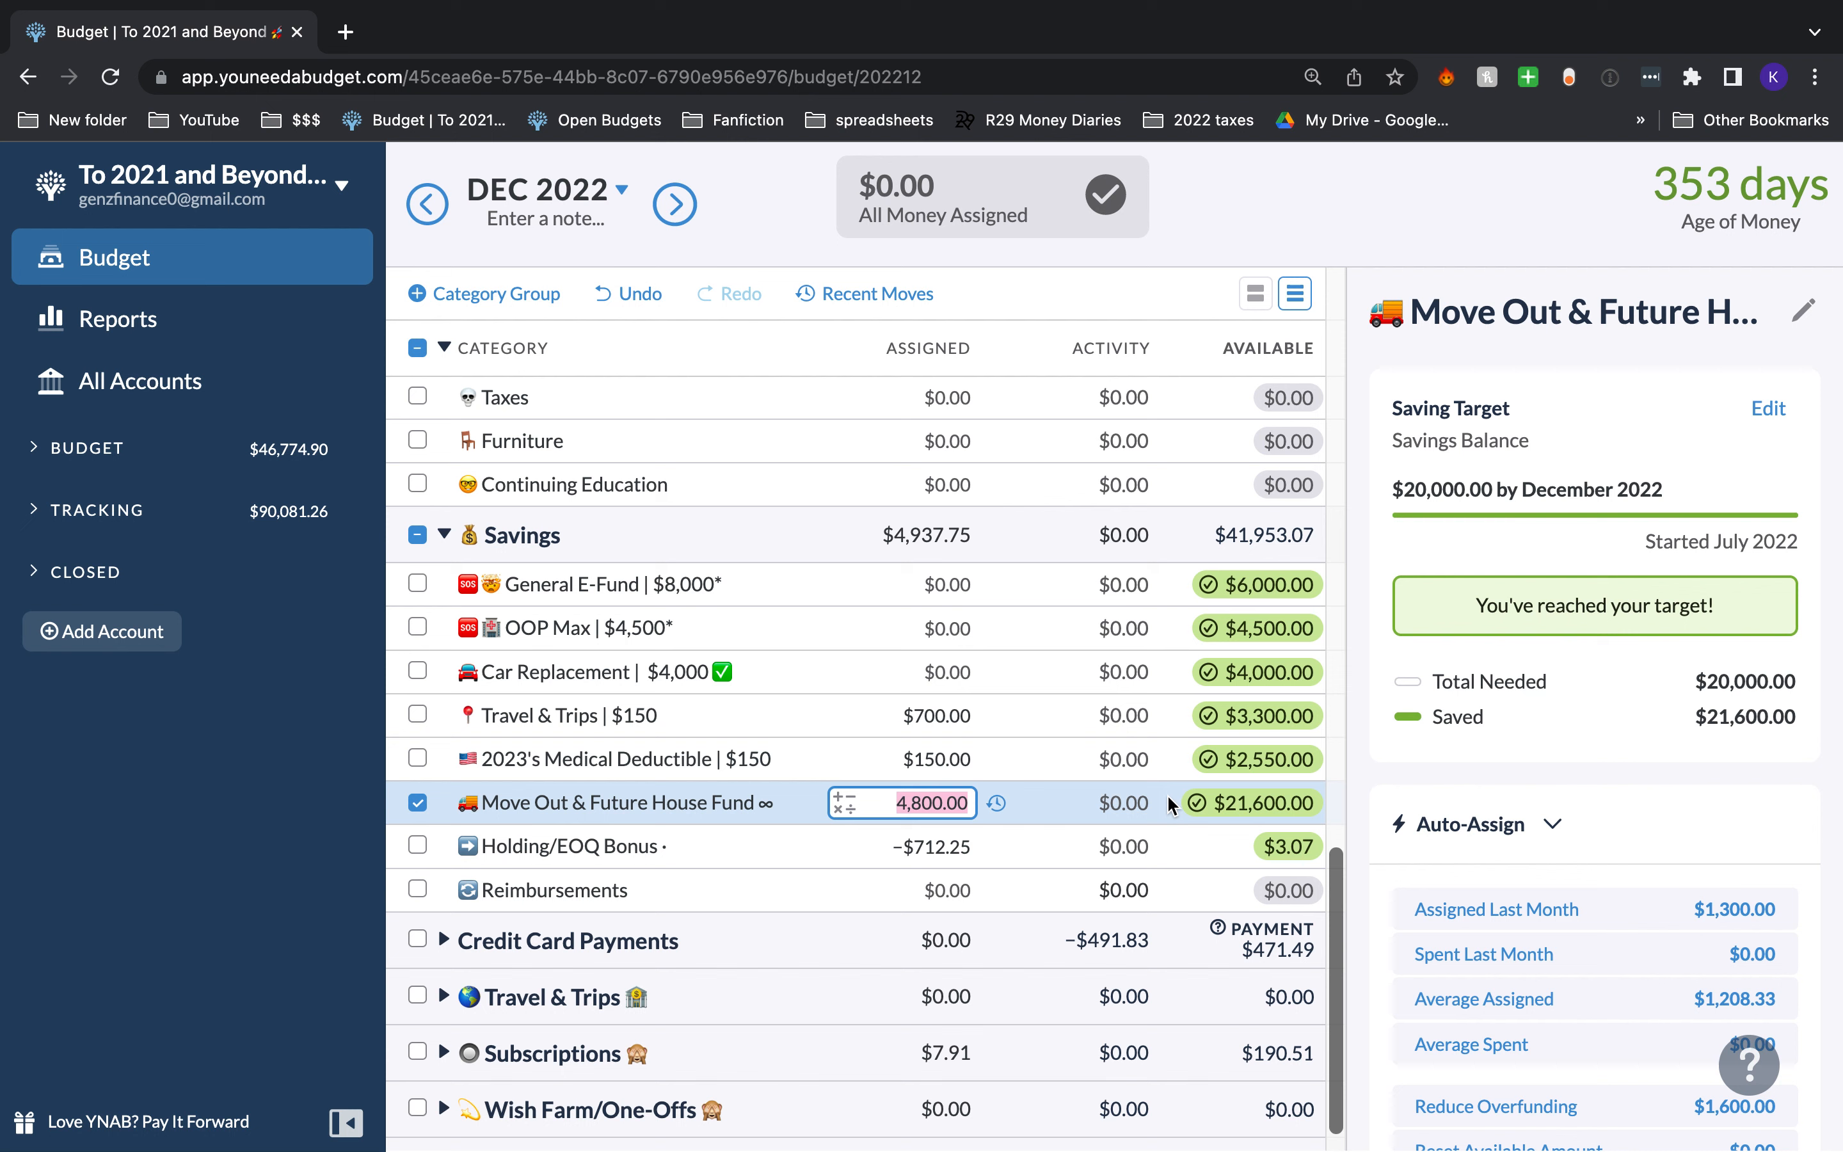
{"action": "left_click", "coordinate": [1147, 755]}
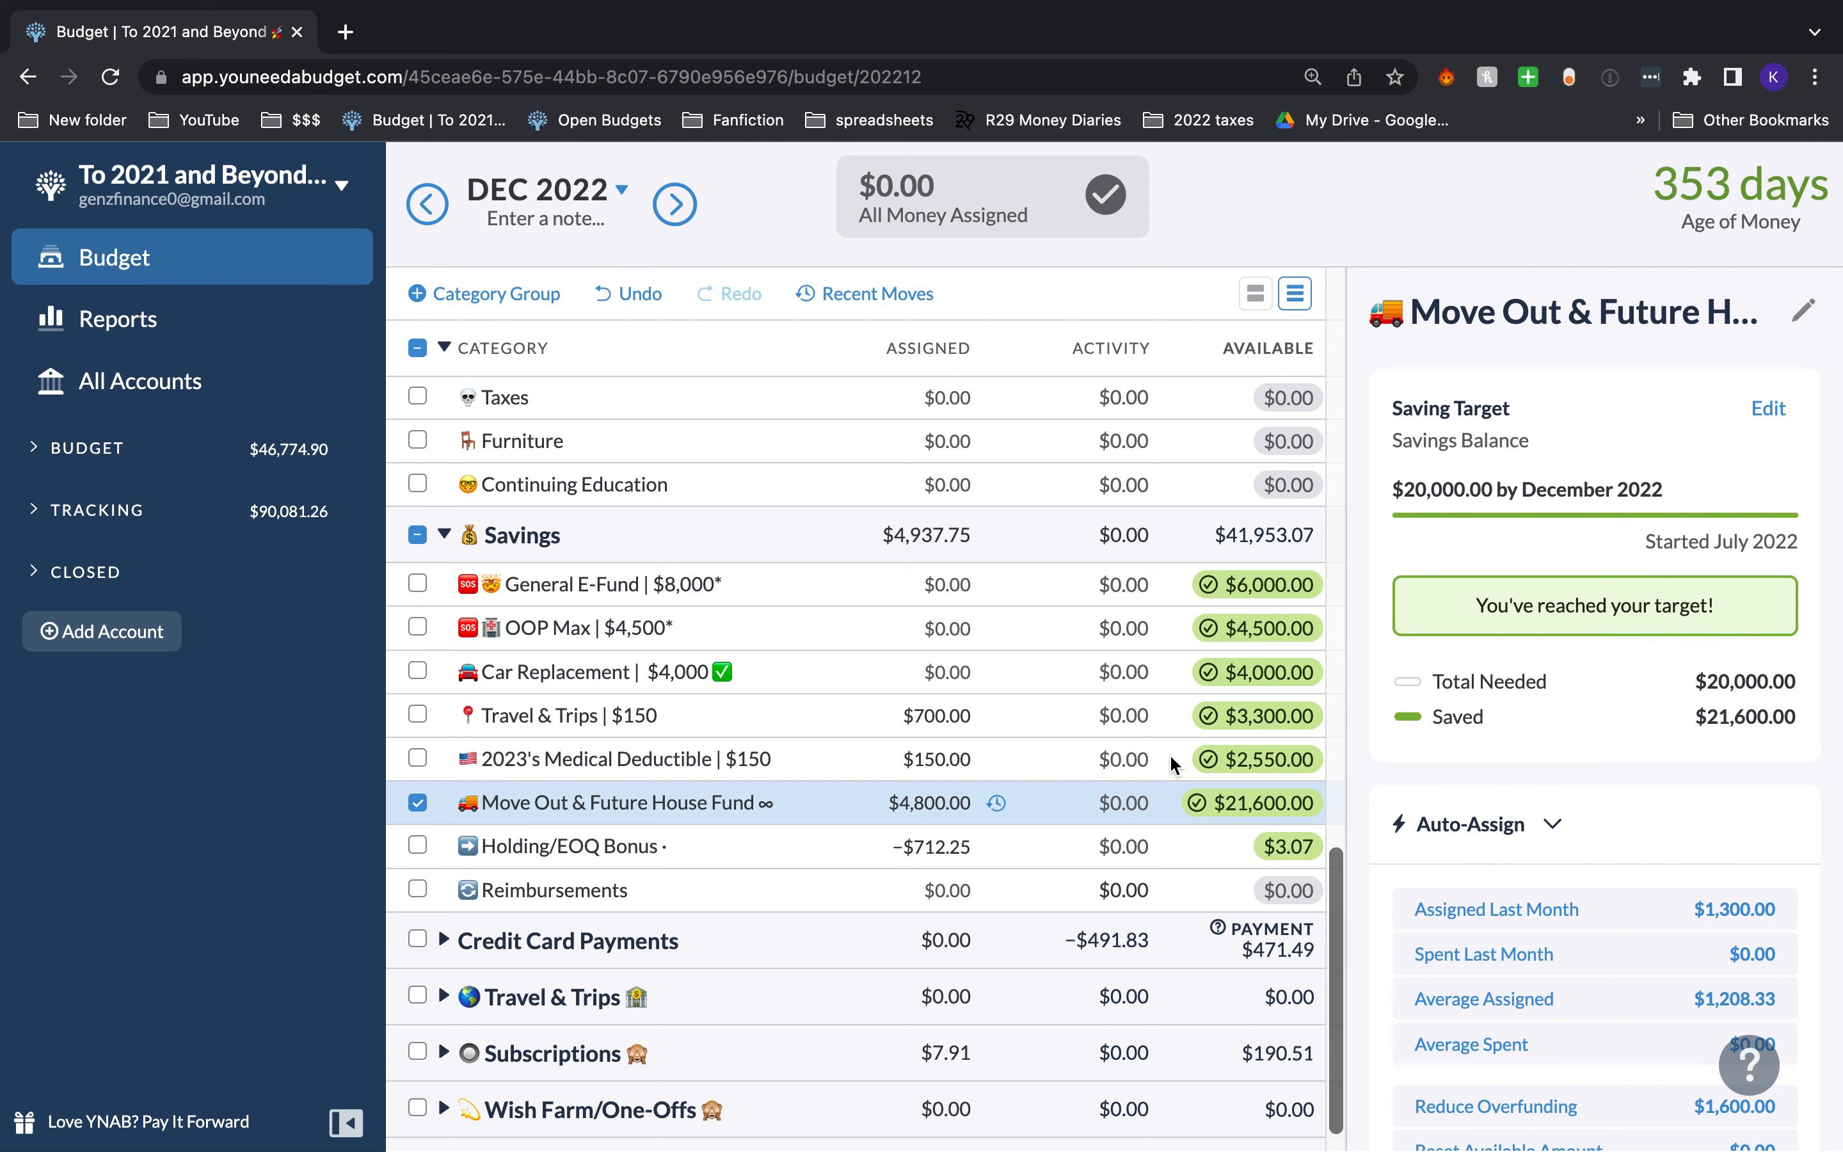
{"action": "left_click", "coordinate": [1158, 756]}
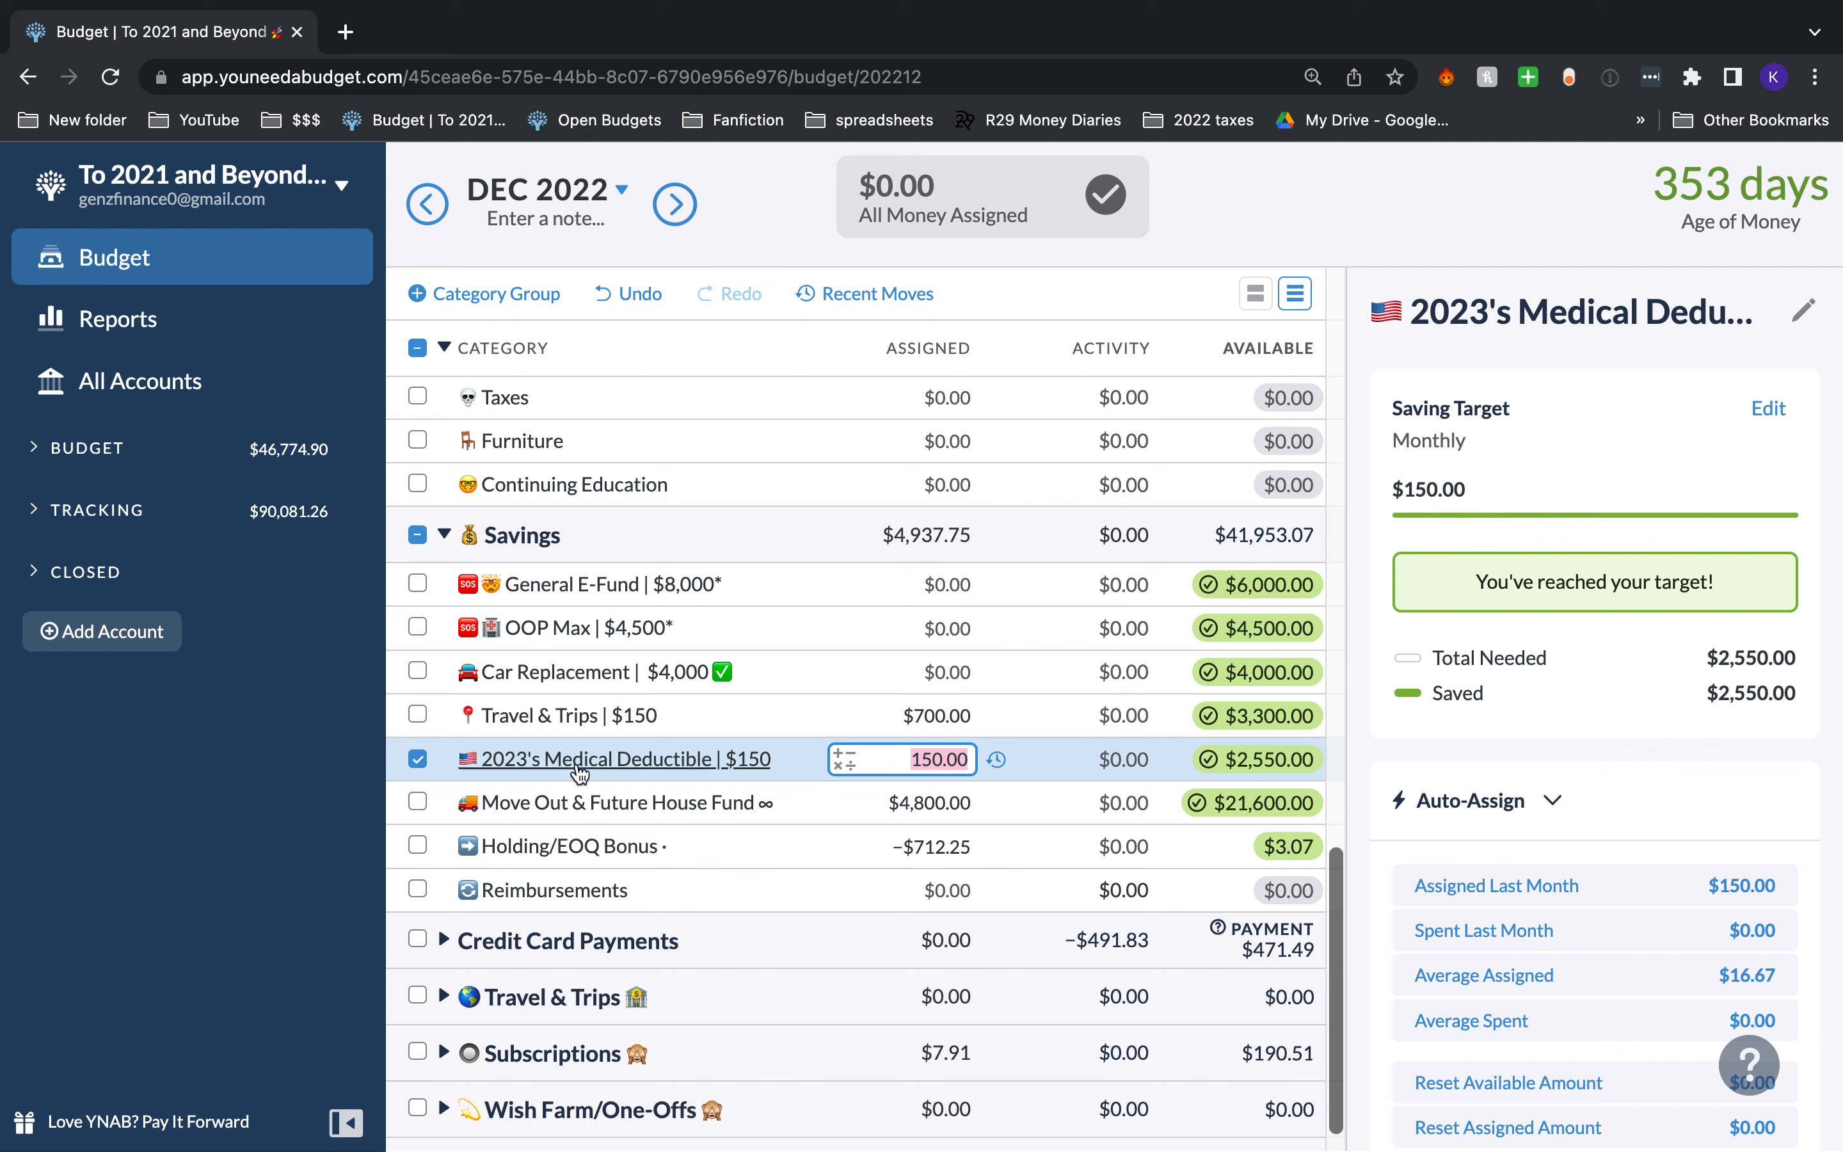
{"action": "mouse_move", "coordinate": [578, 764]}
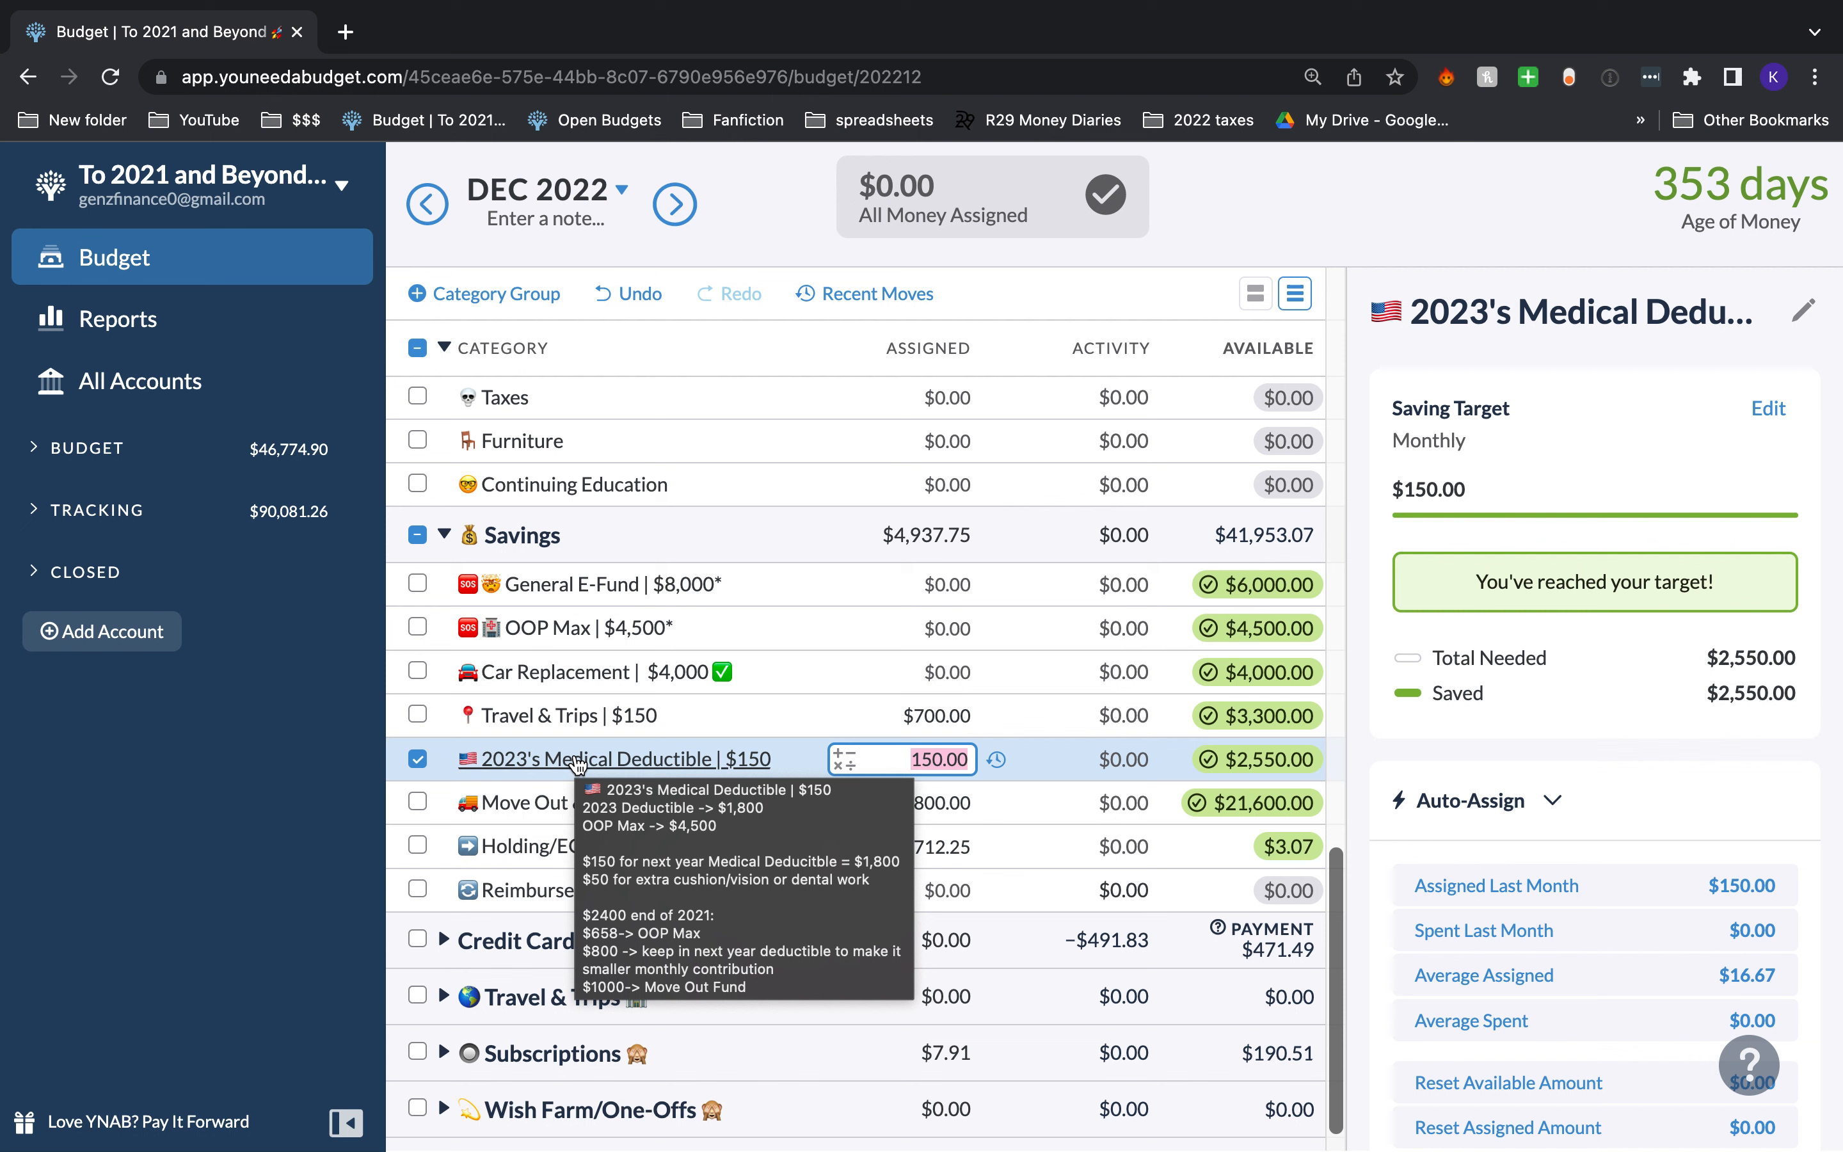
{"action": "left_click", "coordinate": [736, 633]}
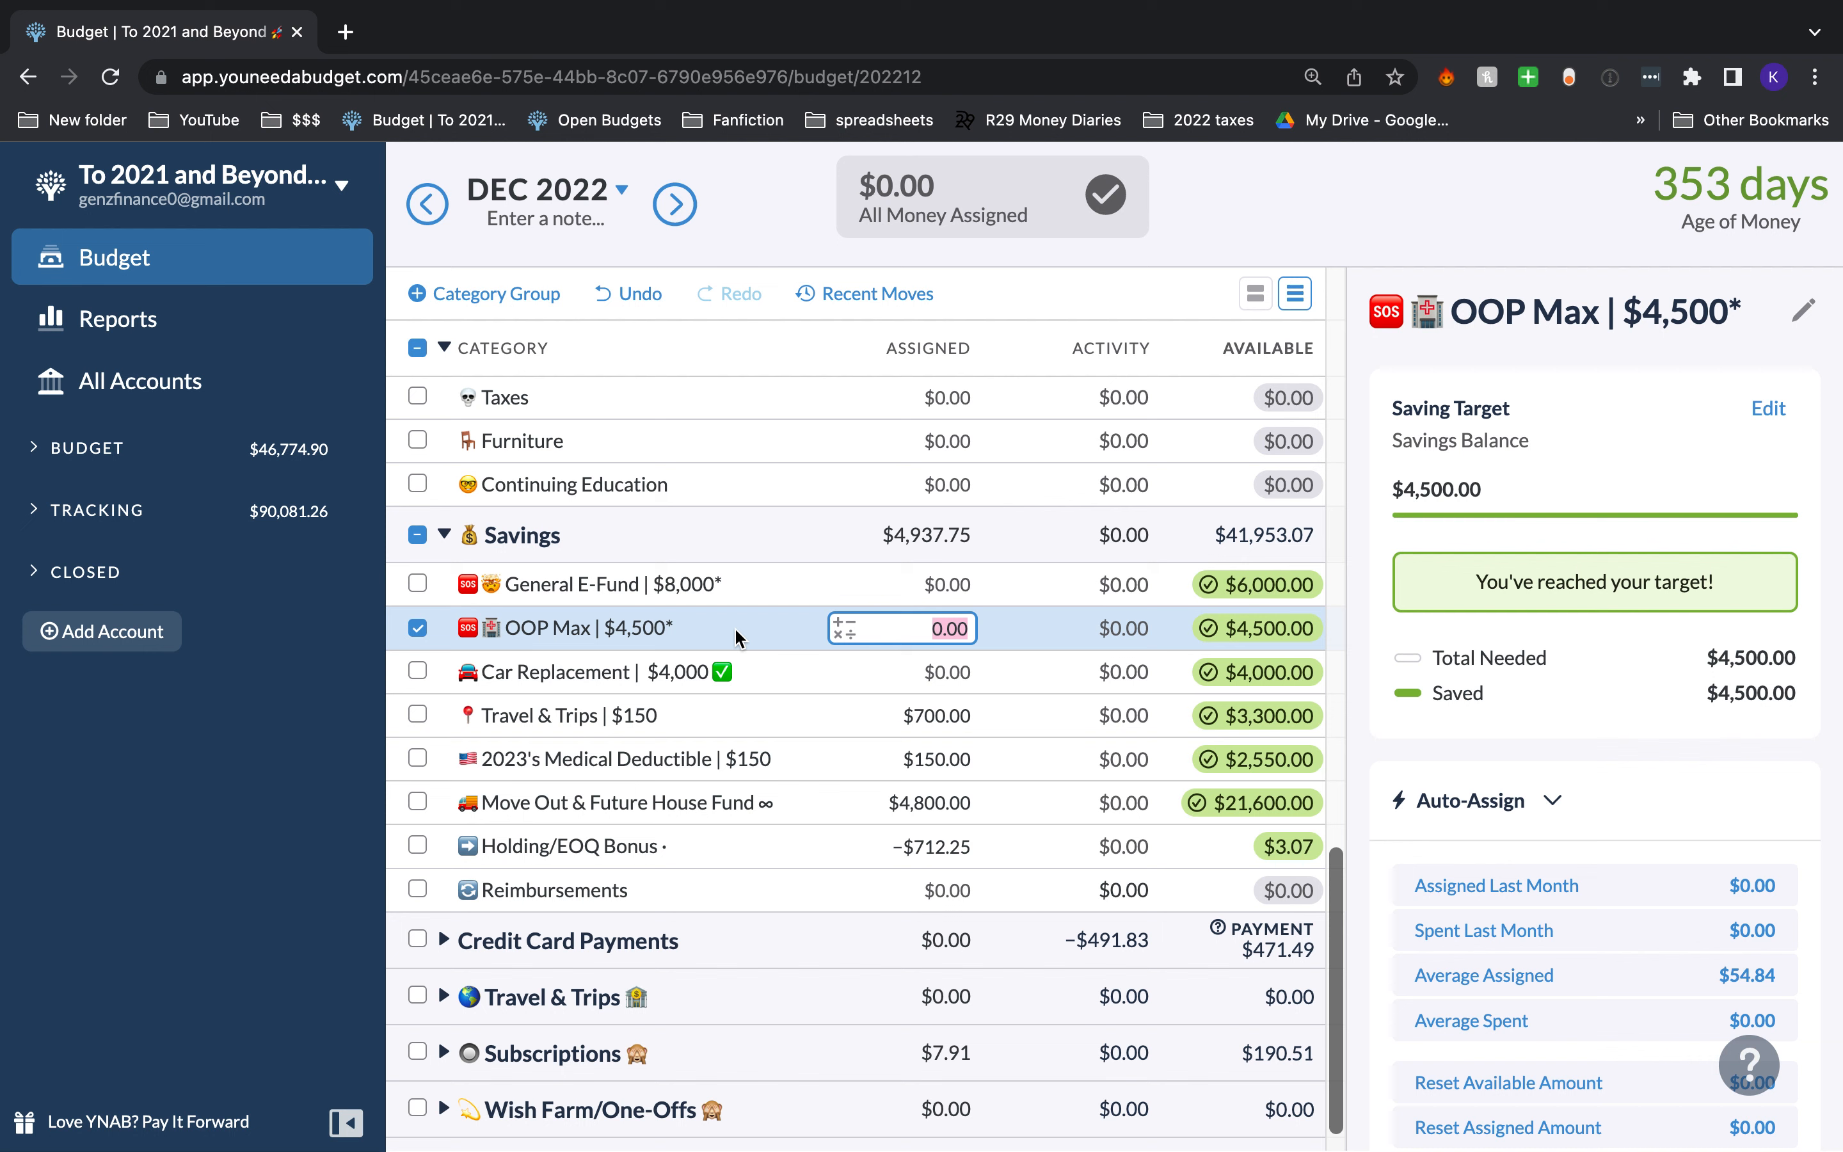
{"action": "mouse_move", "coordinate": [669, 631]}
{"action": "left_click", "coordinate": [1085, 764]}
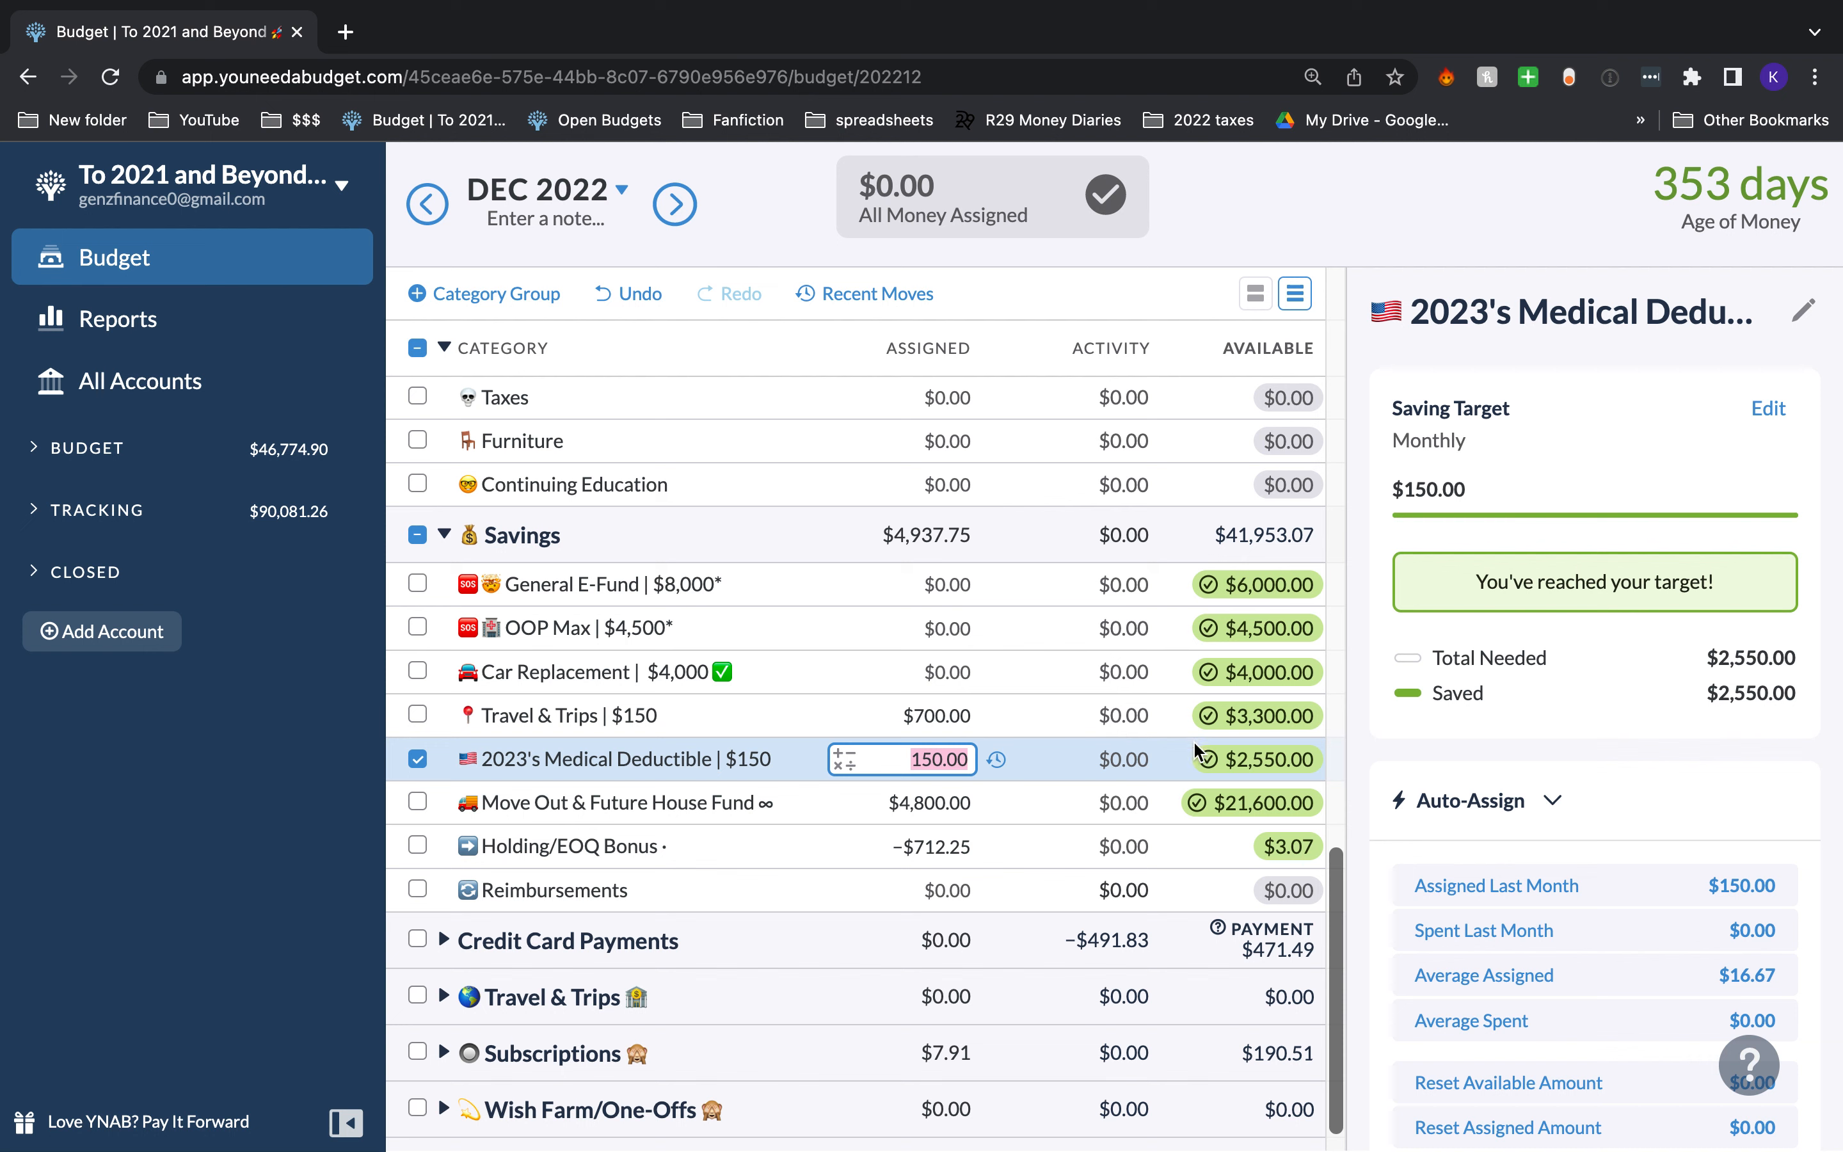
{"action": "mouse_move", "coordinate": [1280, 769]}
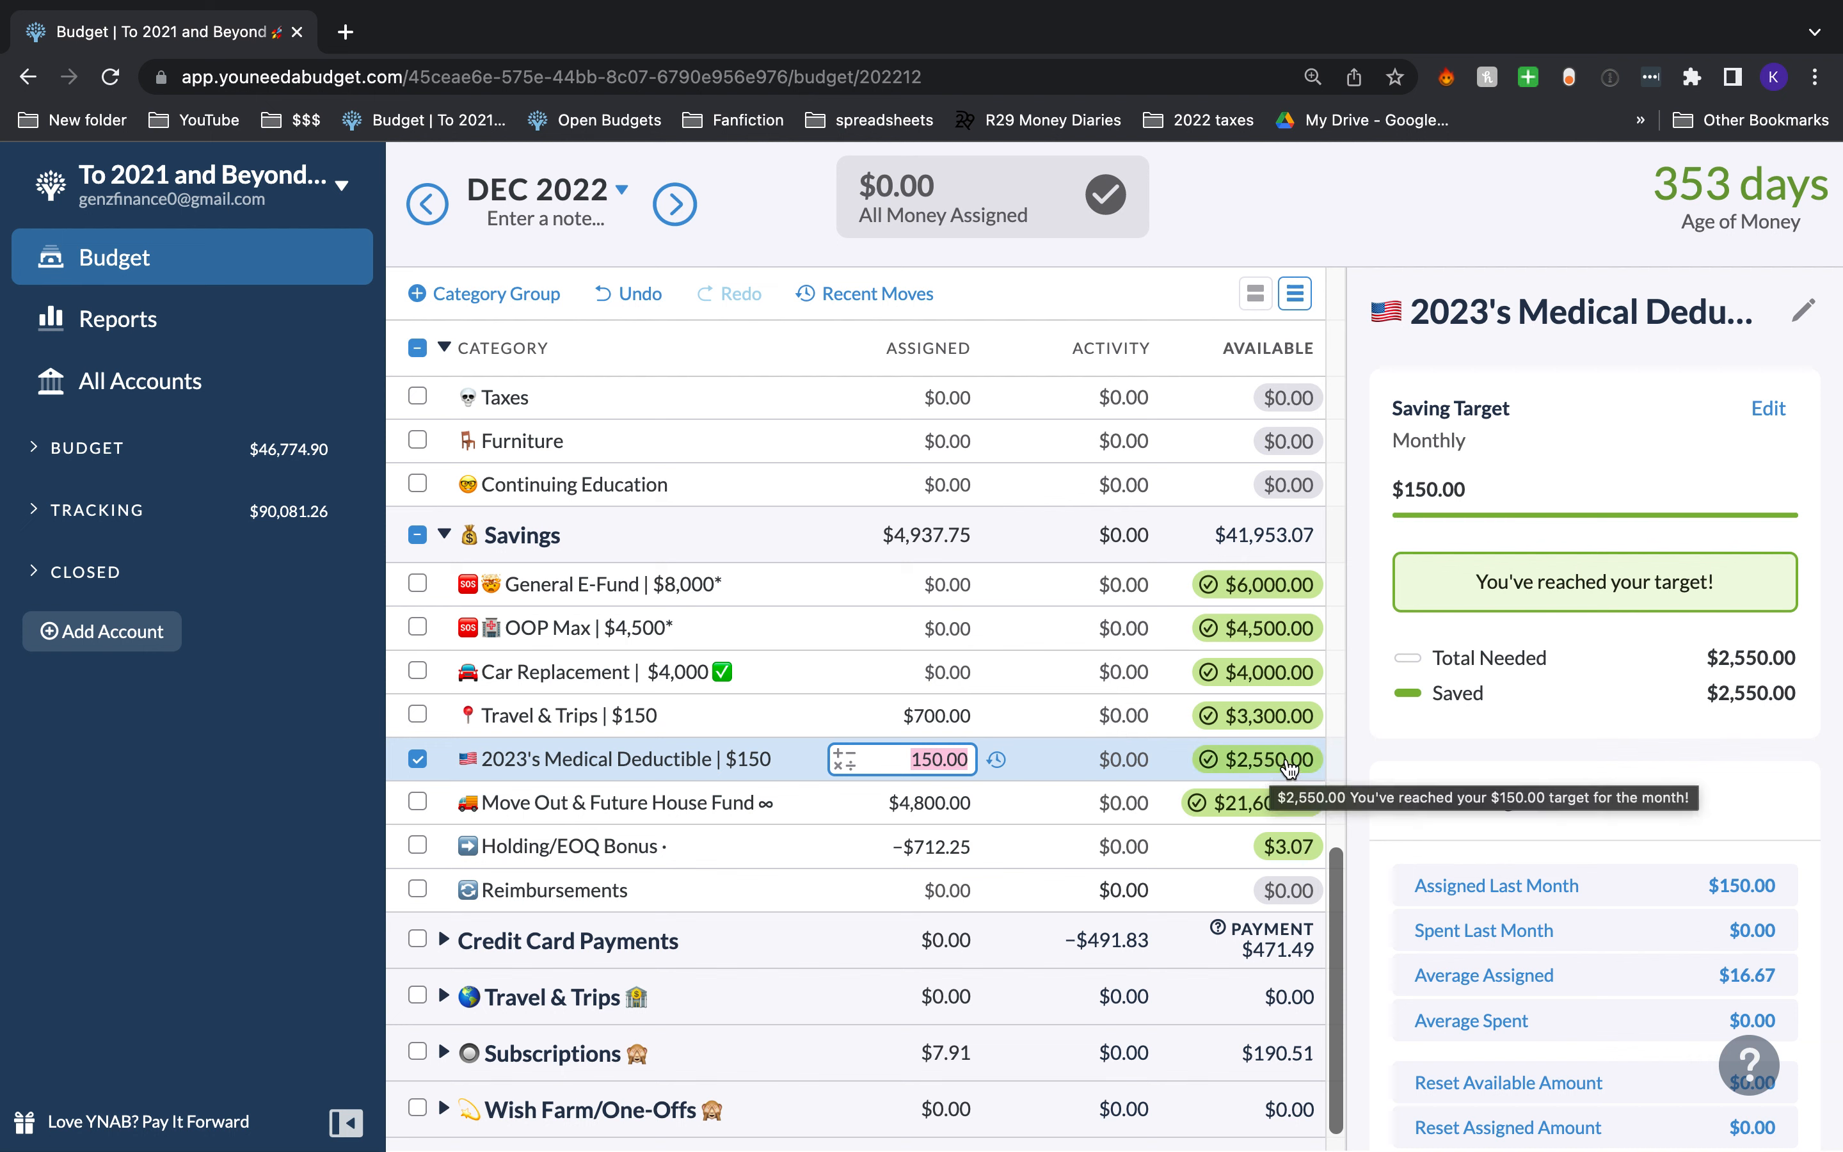
{"action": "left_click", "coordinate": [1068, 628]}
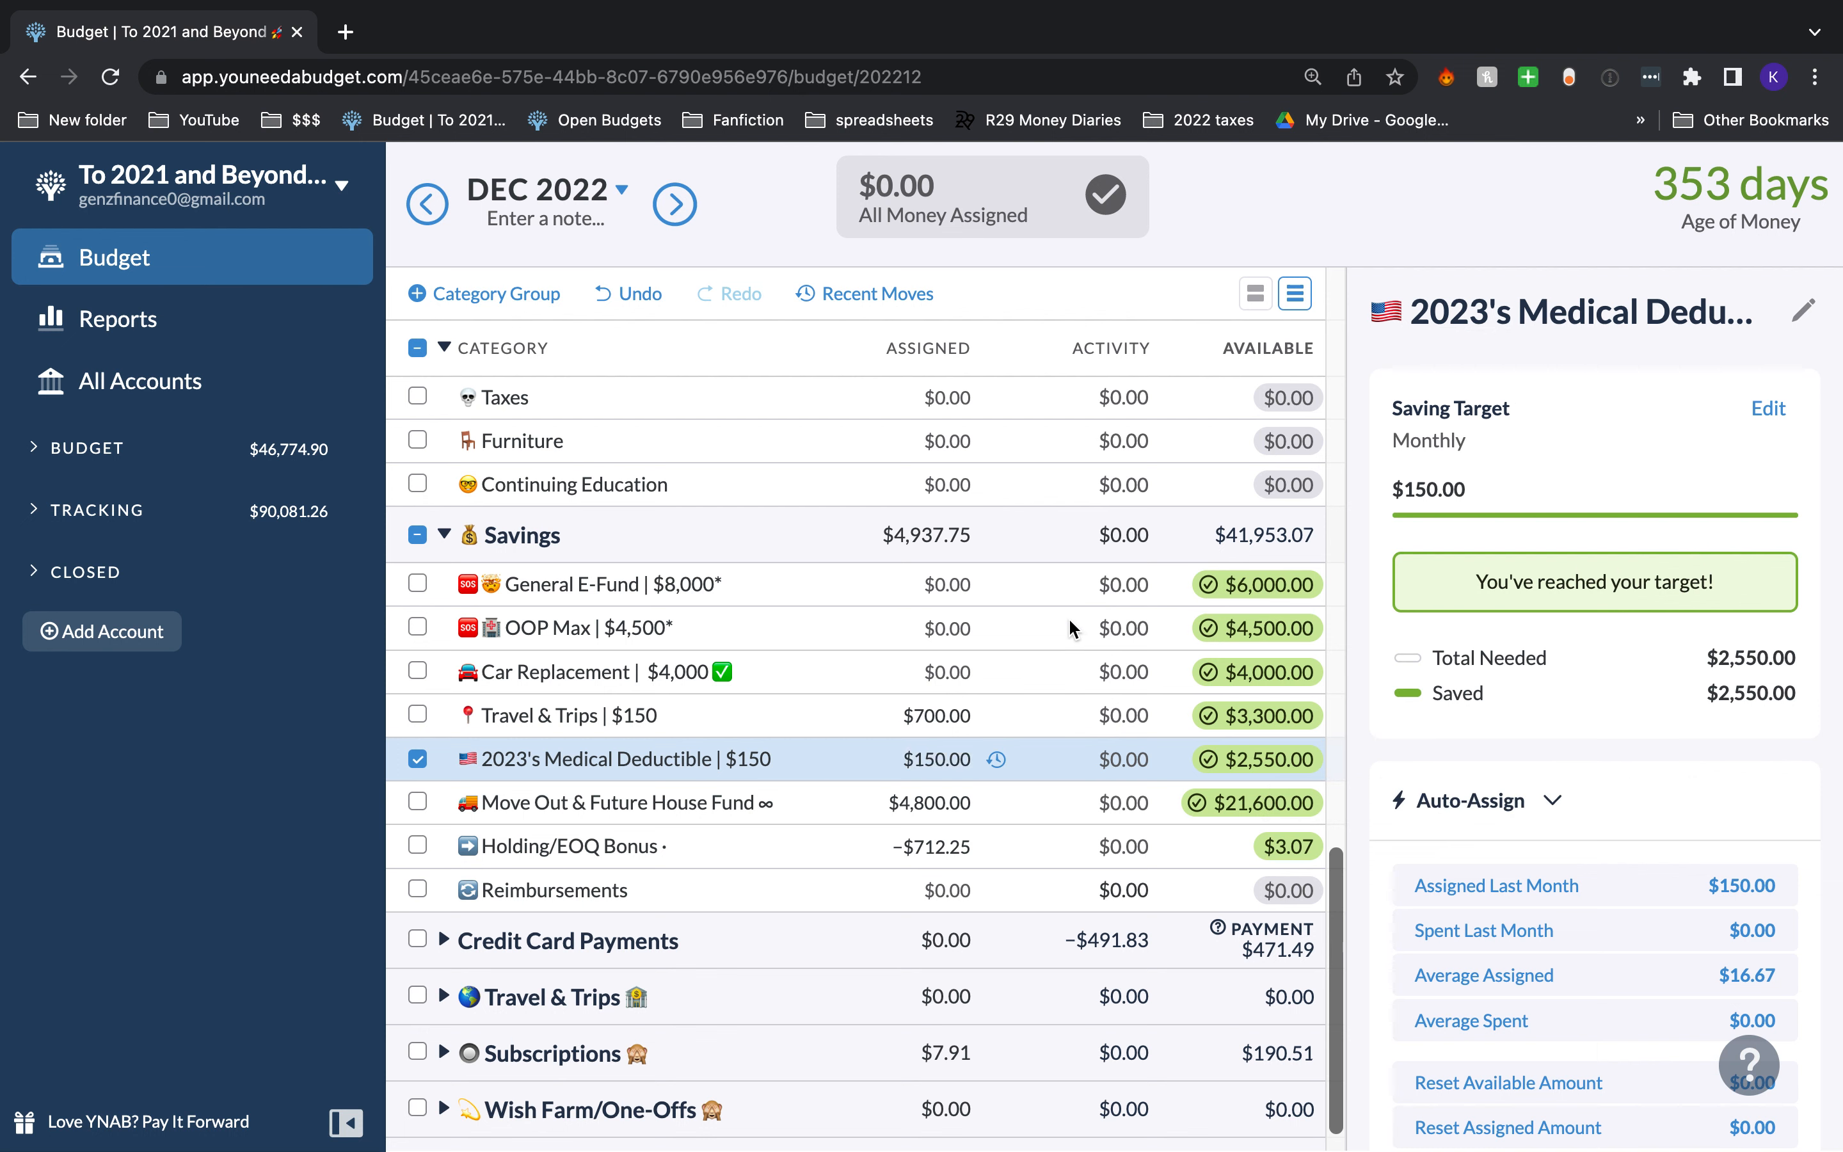
Step: Move $2,000 from 2023's Medical Deductible to Move Out & Future House Fund
{"action": "left_click", "coordinate": [1239, 777]}
{"action": "left_click", "coordinate": [1237, 773]}
{"action": "type", "text": "2000"}
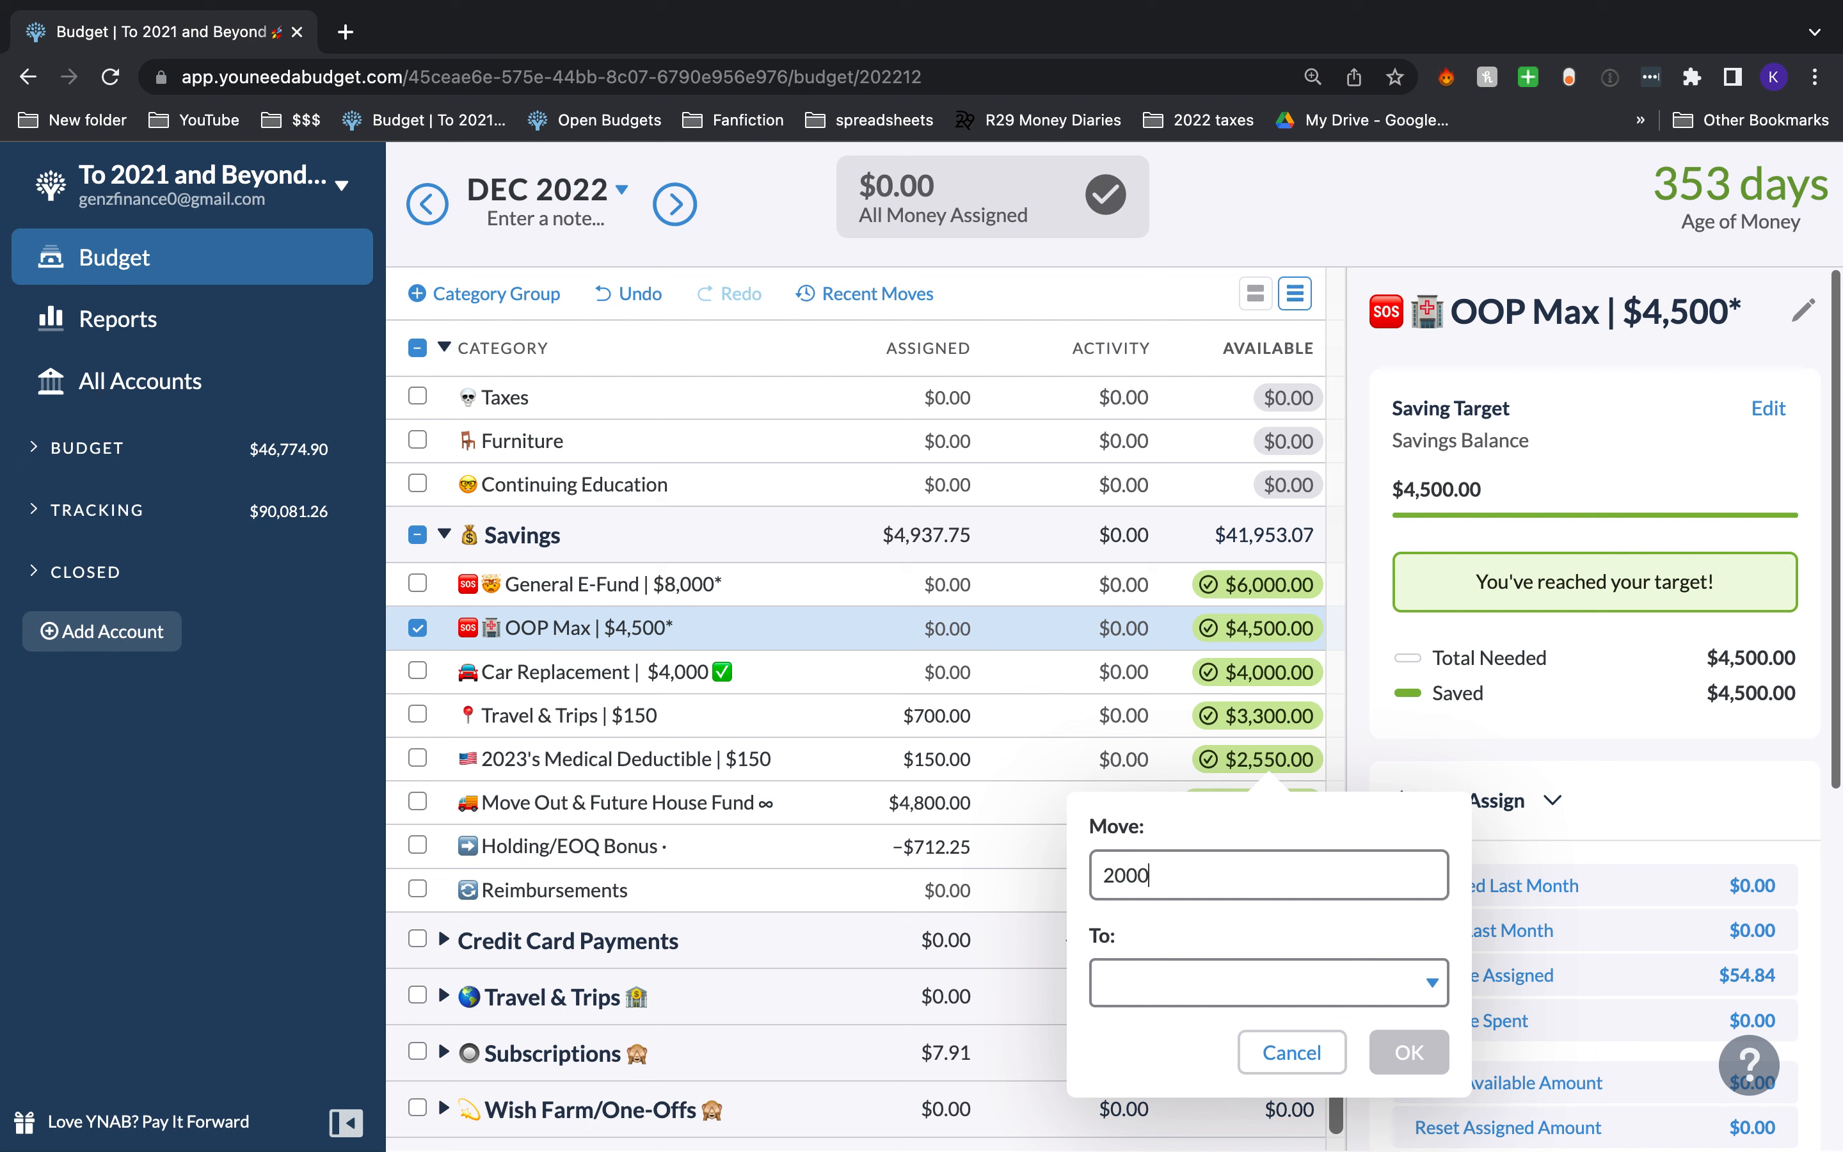
{"action": "key", "text": "Tab"}
{"action": "type", "text": "move"}
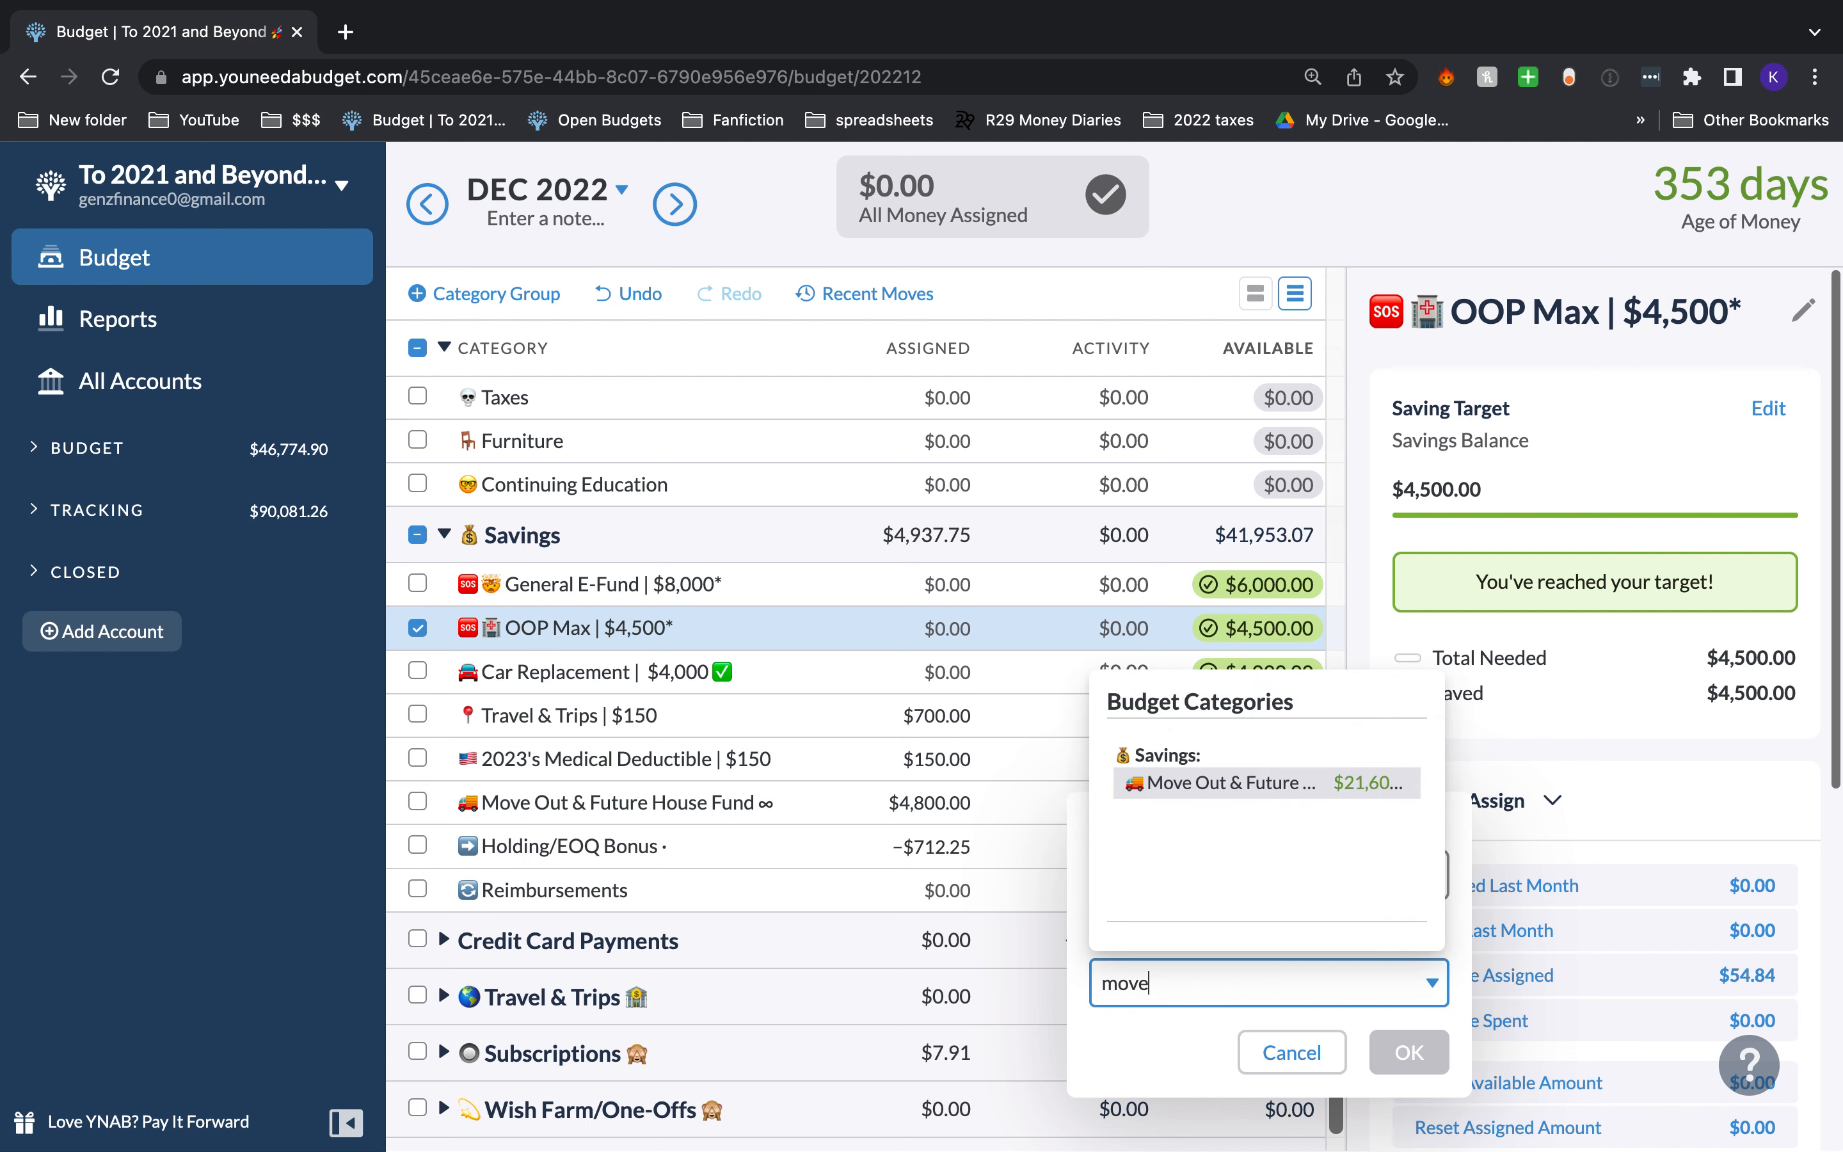
{"action": "key", "text": "Return"}
{"action": "key", "text": "Return"}
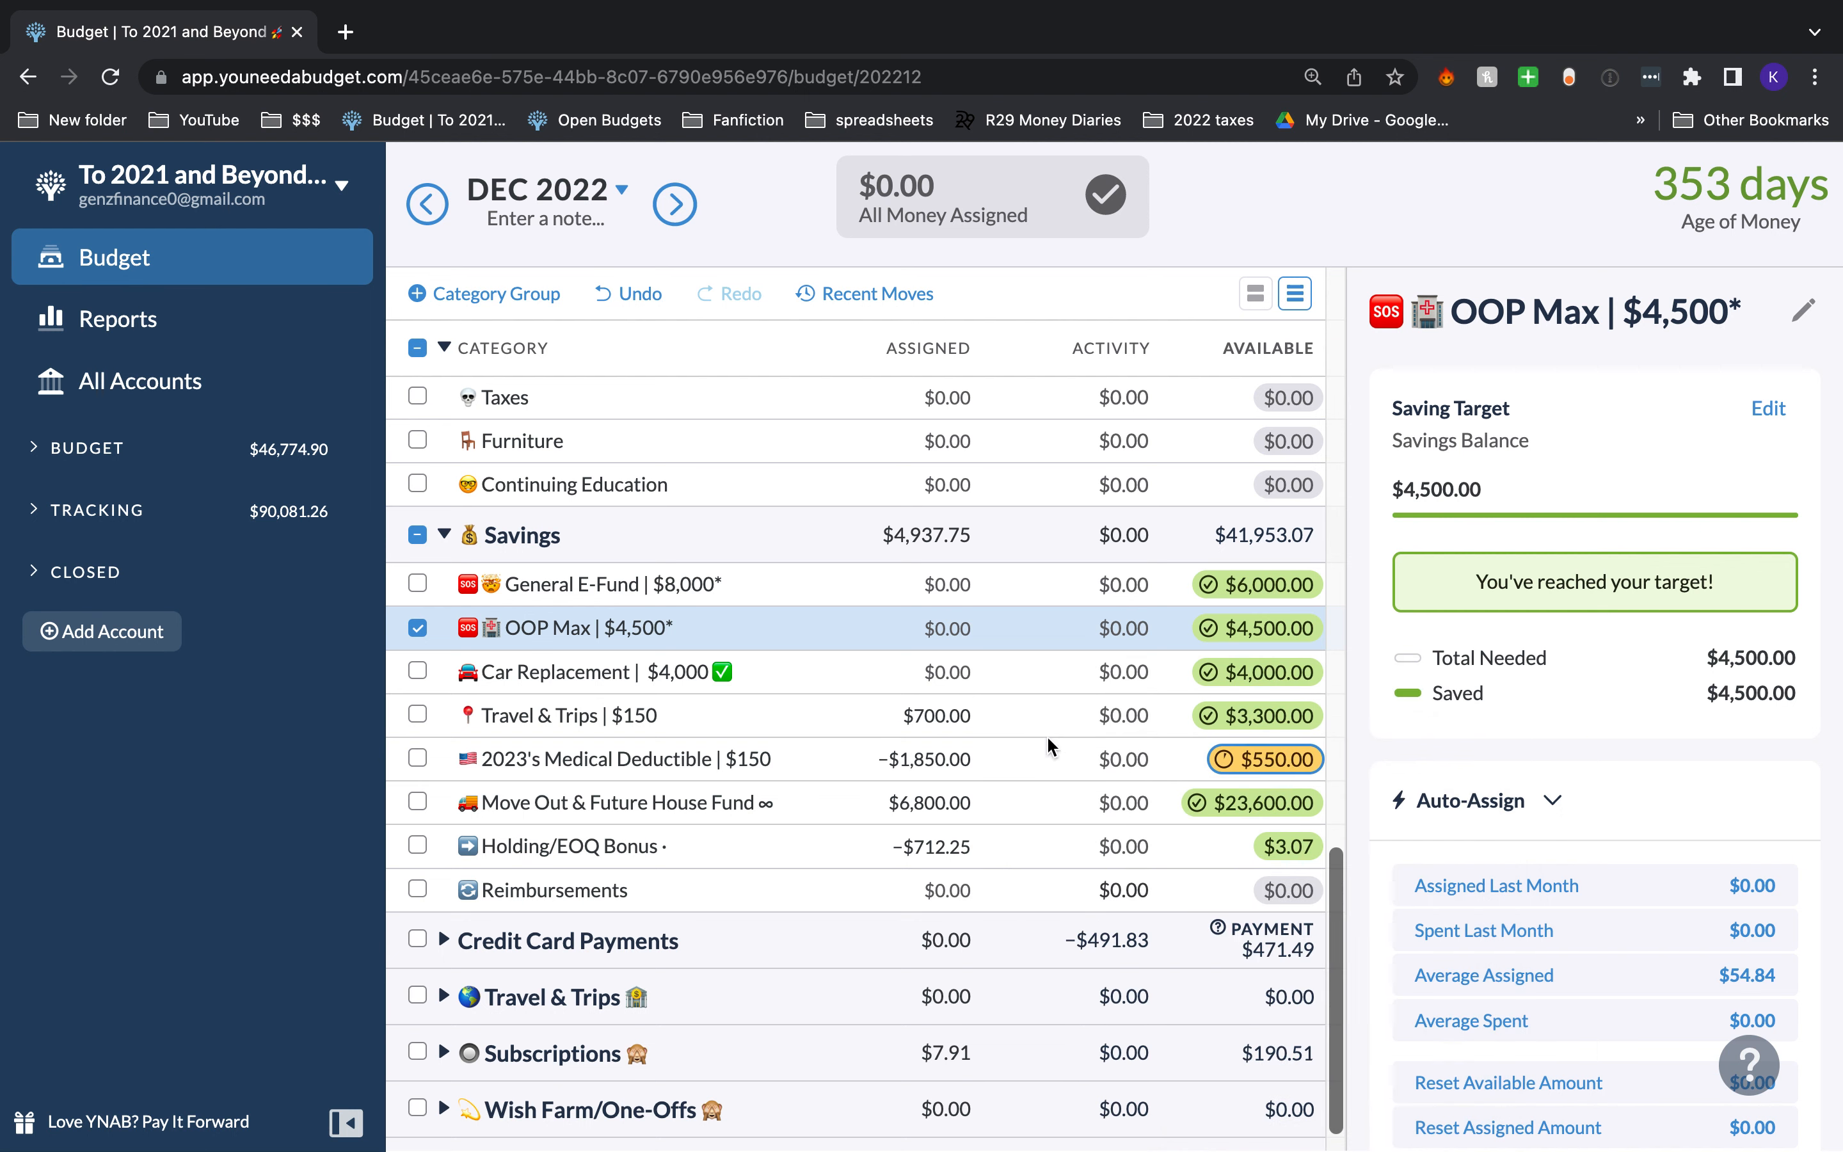
Step: Delete the monthly saving target of the 2023's Medical Deductible category
{"action": "left_click", "coordinate": [1035, 753]}
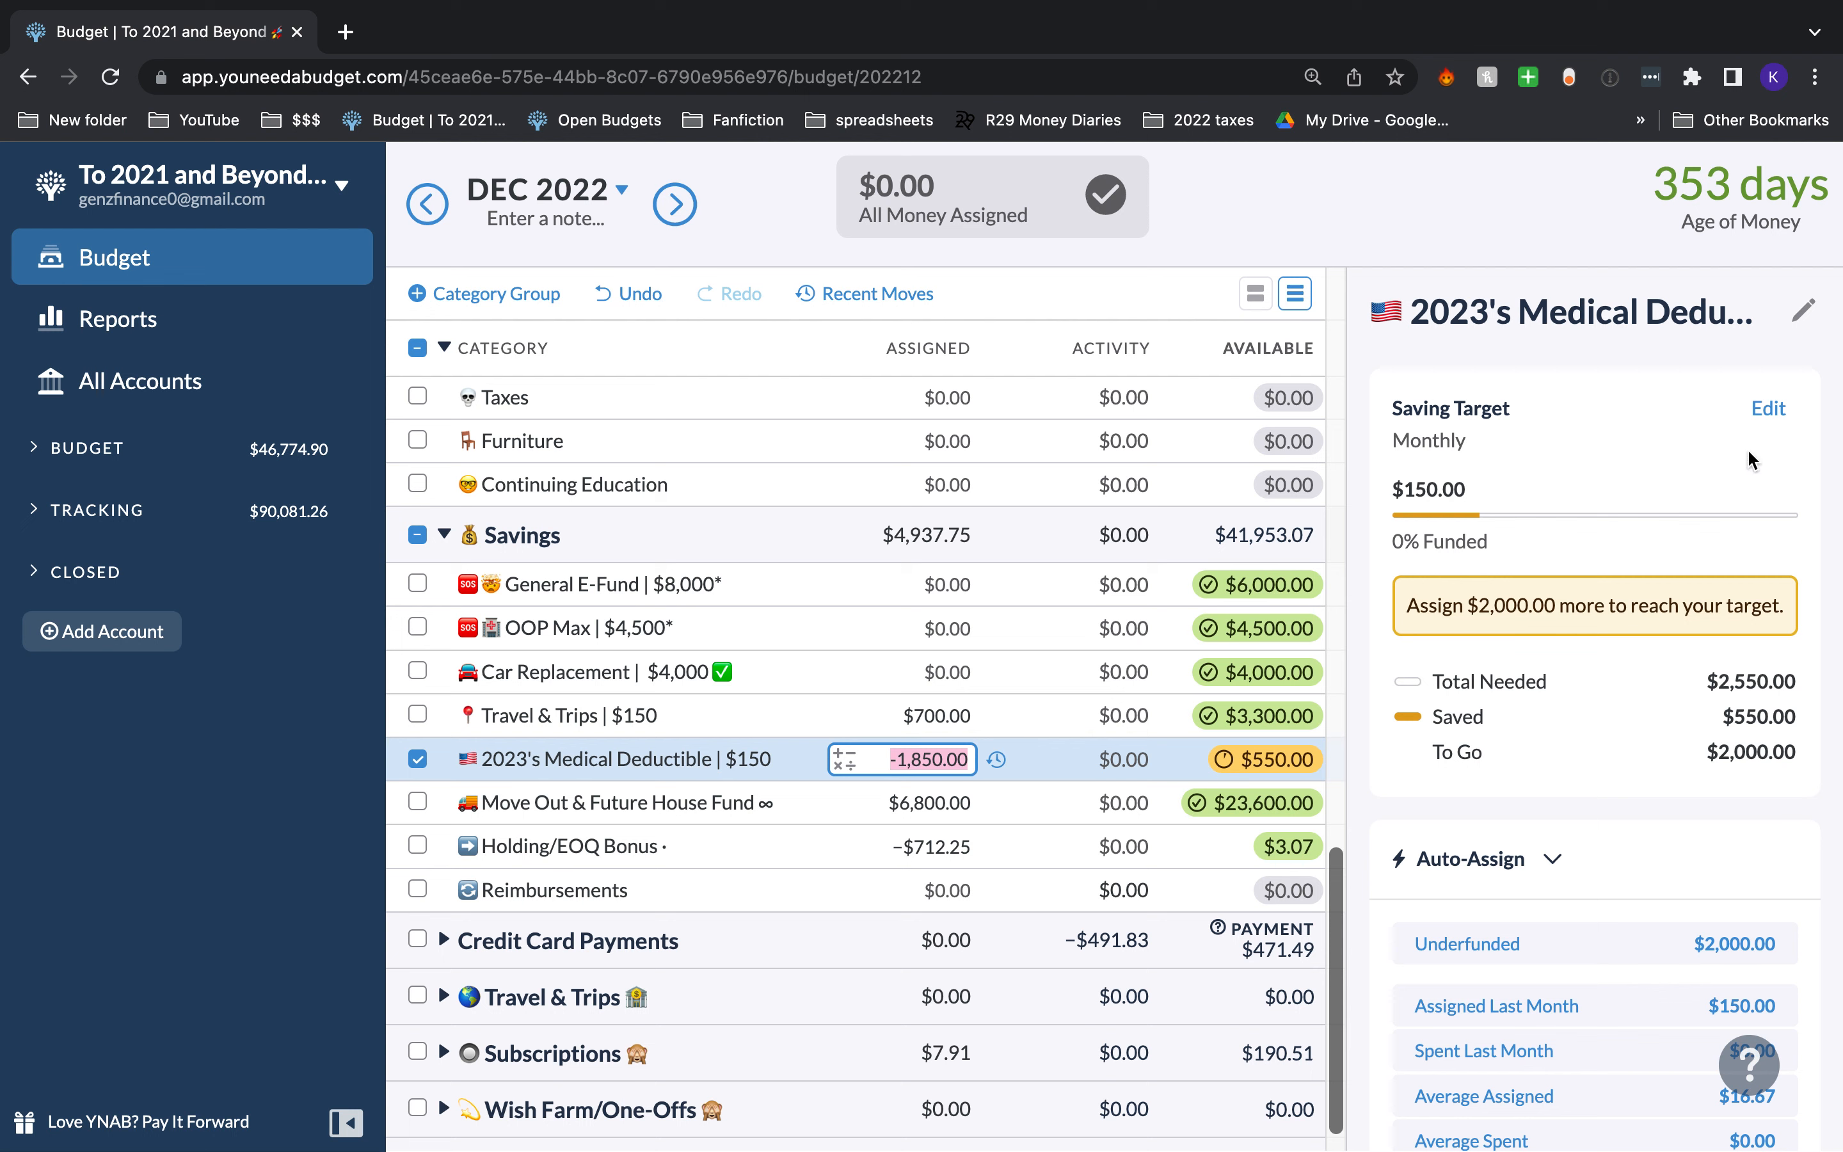
{"action": "left_click", "coordinate": [1766, 412]}
{"action": "left_click", "coordinate": [1418, 683]}
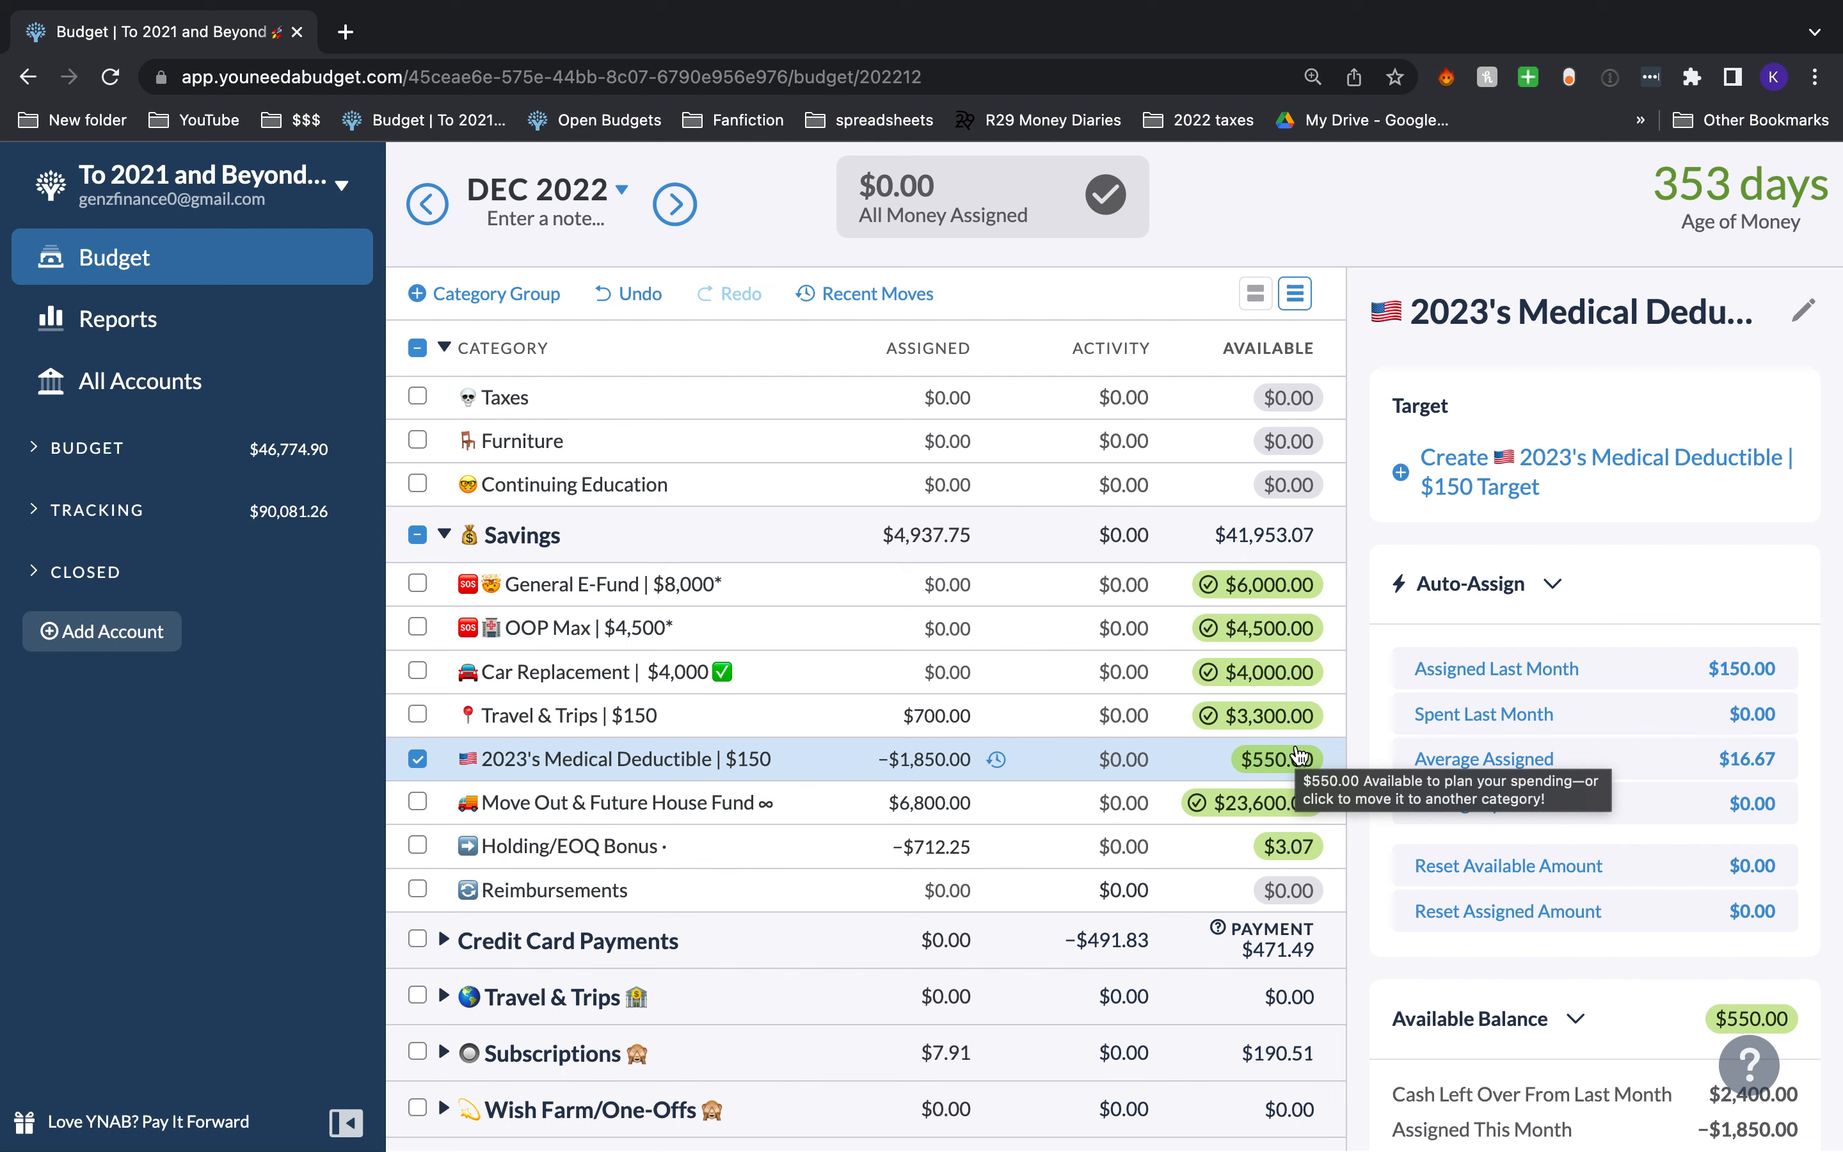
Step: Check the December 2022 balances of Move Out & Future House Fund and 2023's Medical Deductible against the other Savings categories
{"action": "left_click", "coordinate": [1078, 800]}
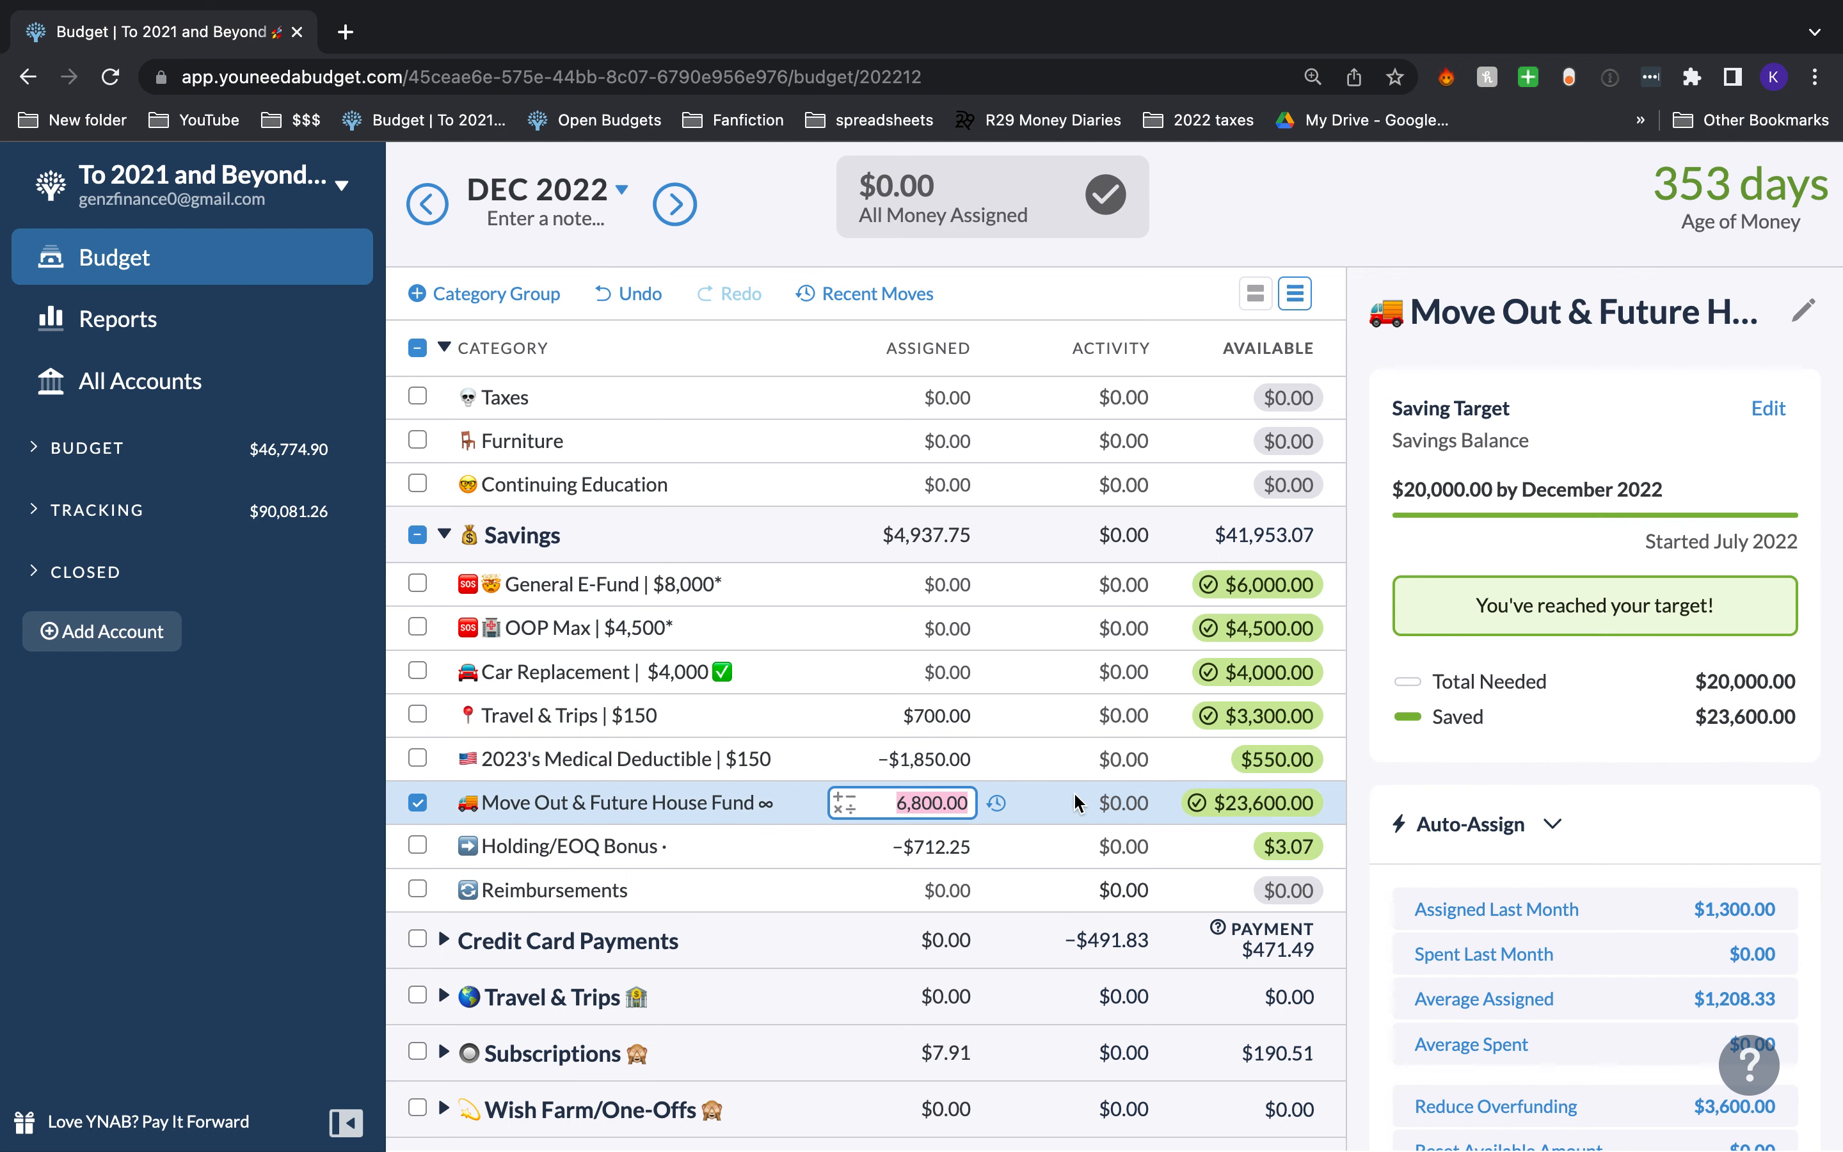
{"action": "left_click", "coordinate": [1058, 762]}
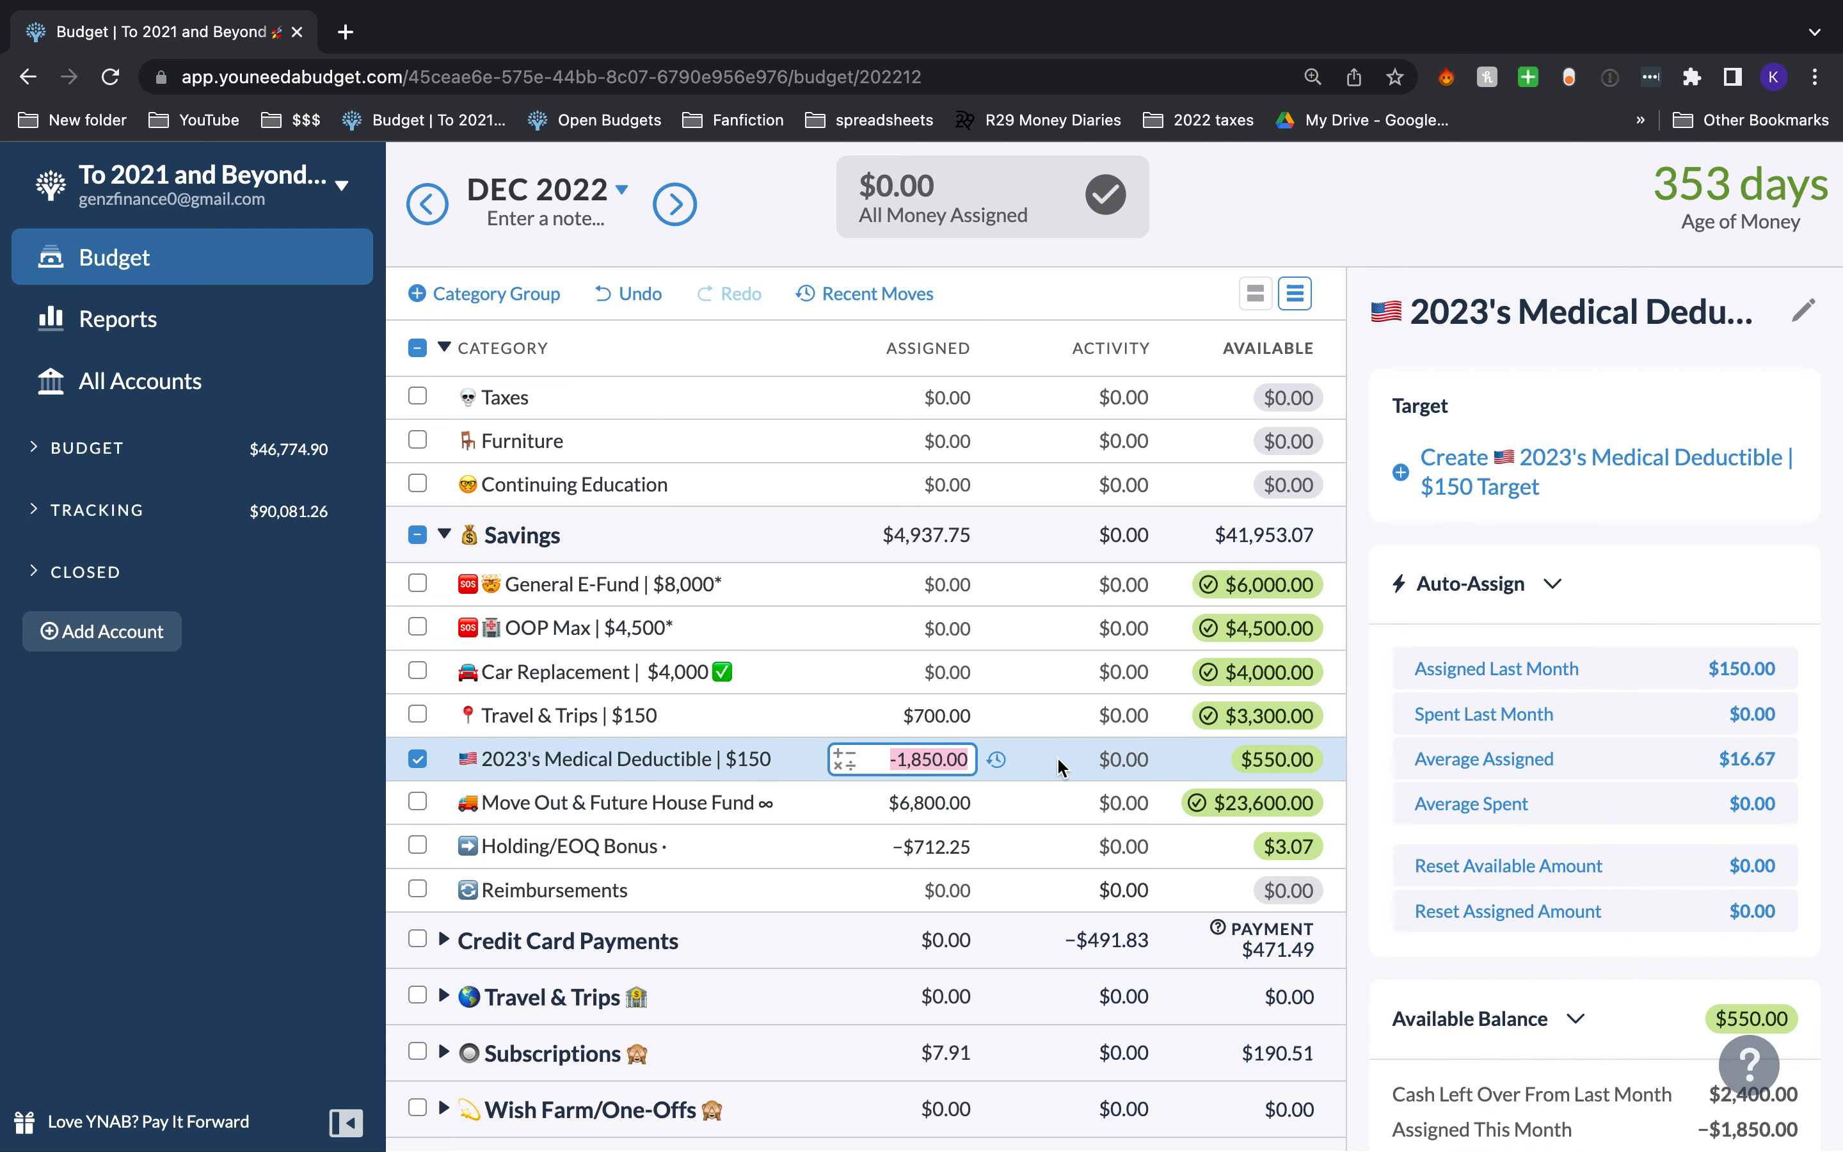
{"action": "scroll", "coordinate": [1059, 766], "scroll_direction": "up", "scroll_amount": 3}
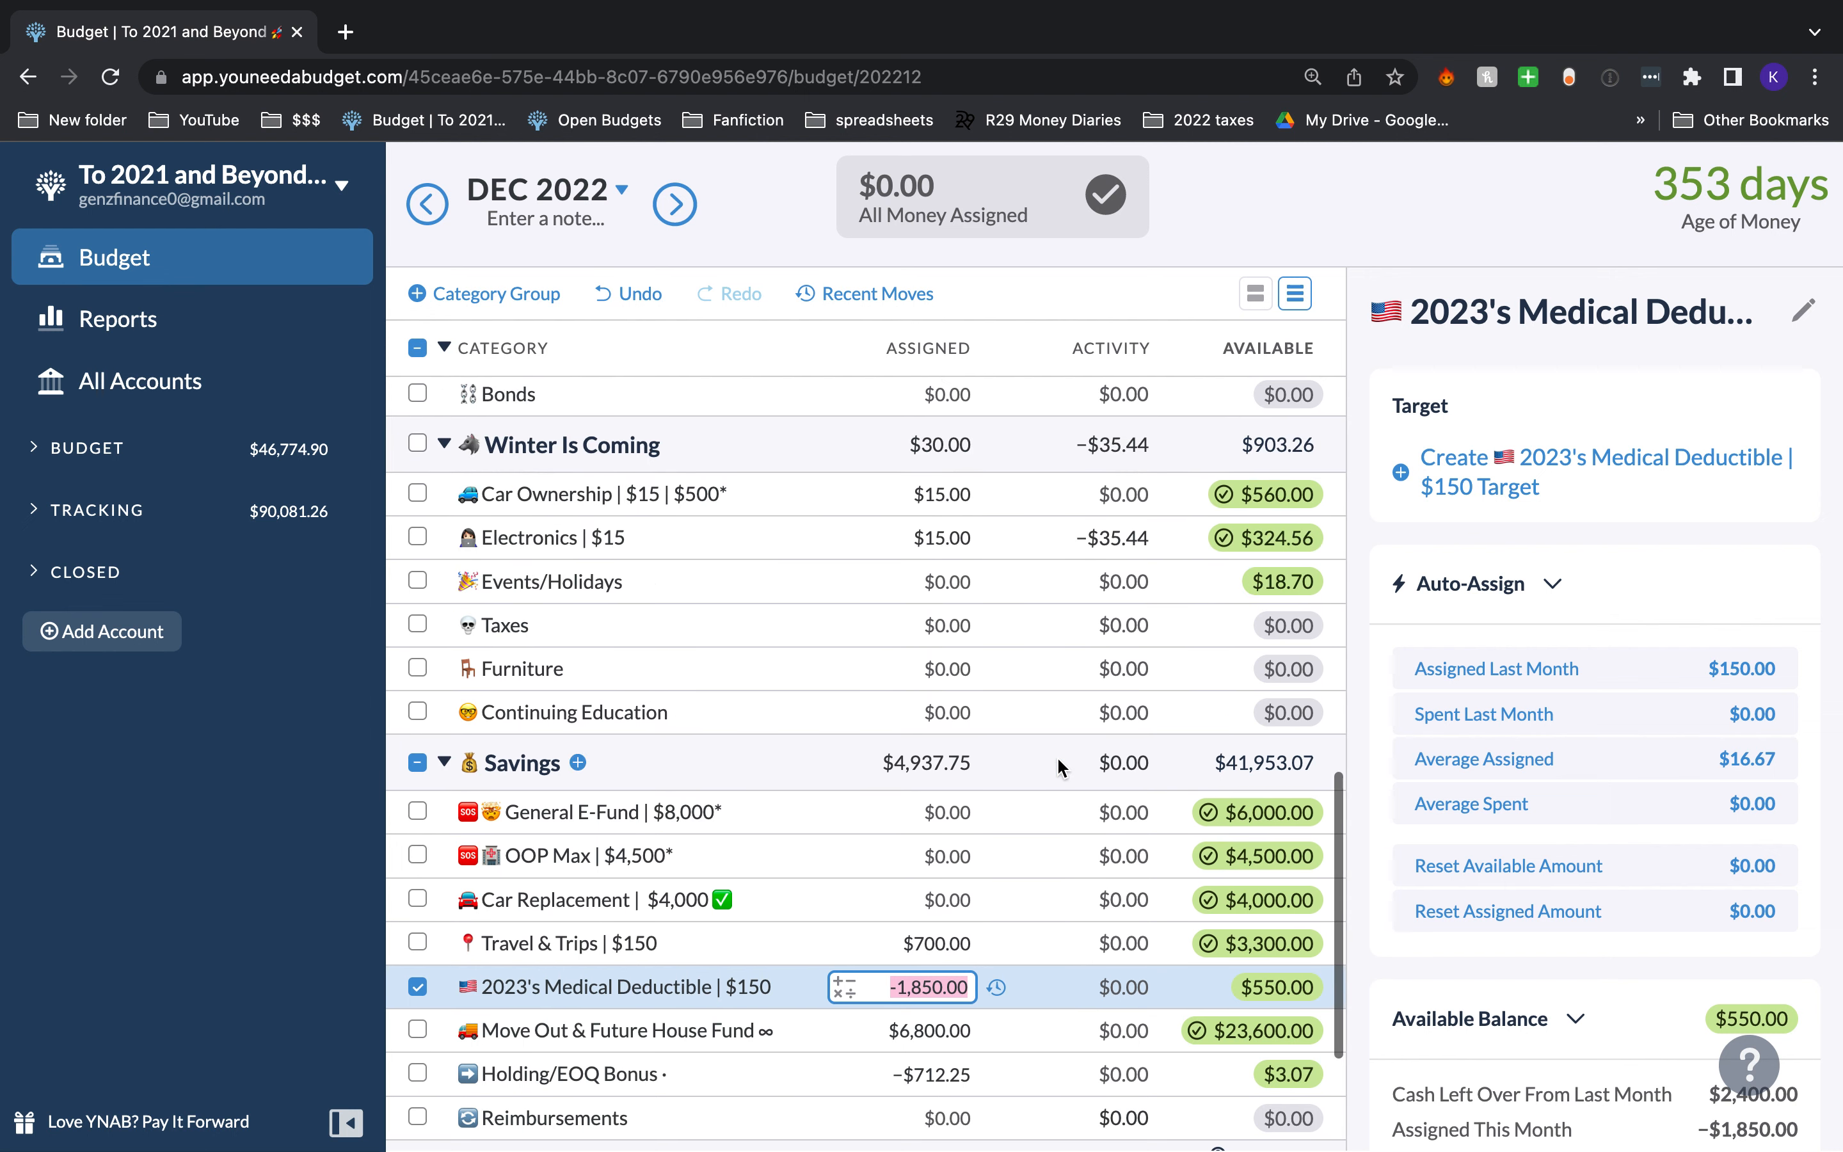
{"action": "scroll", "coordinate": [1108, 916], "scroll_direction": "down", "scroll_amount": 3}
{"action": "scroll", "coordinate": [1108, 917], "scroll_direction": "down", "scroll_amount": 1}
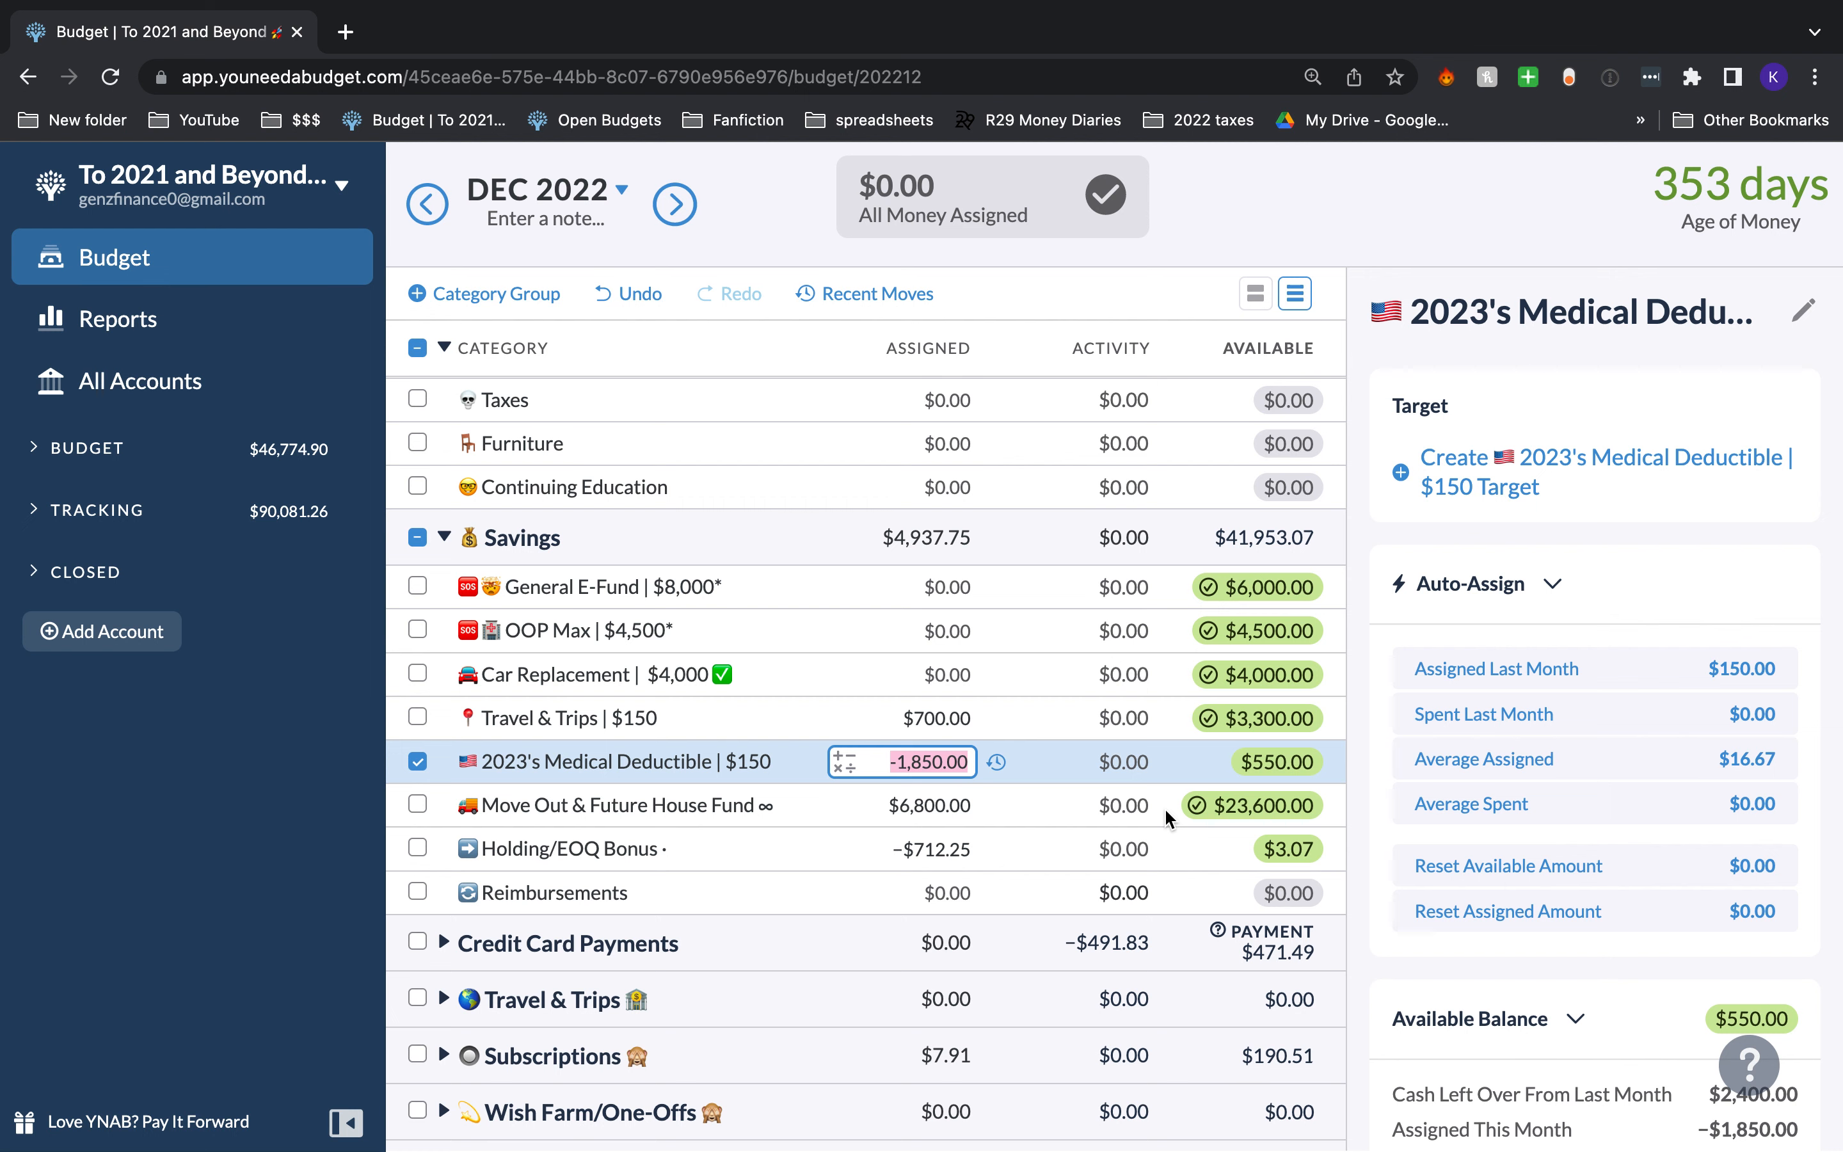
{"action": "left_click", "coordinate": [1169, 820]}
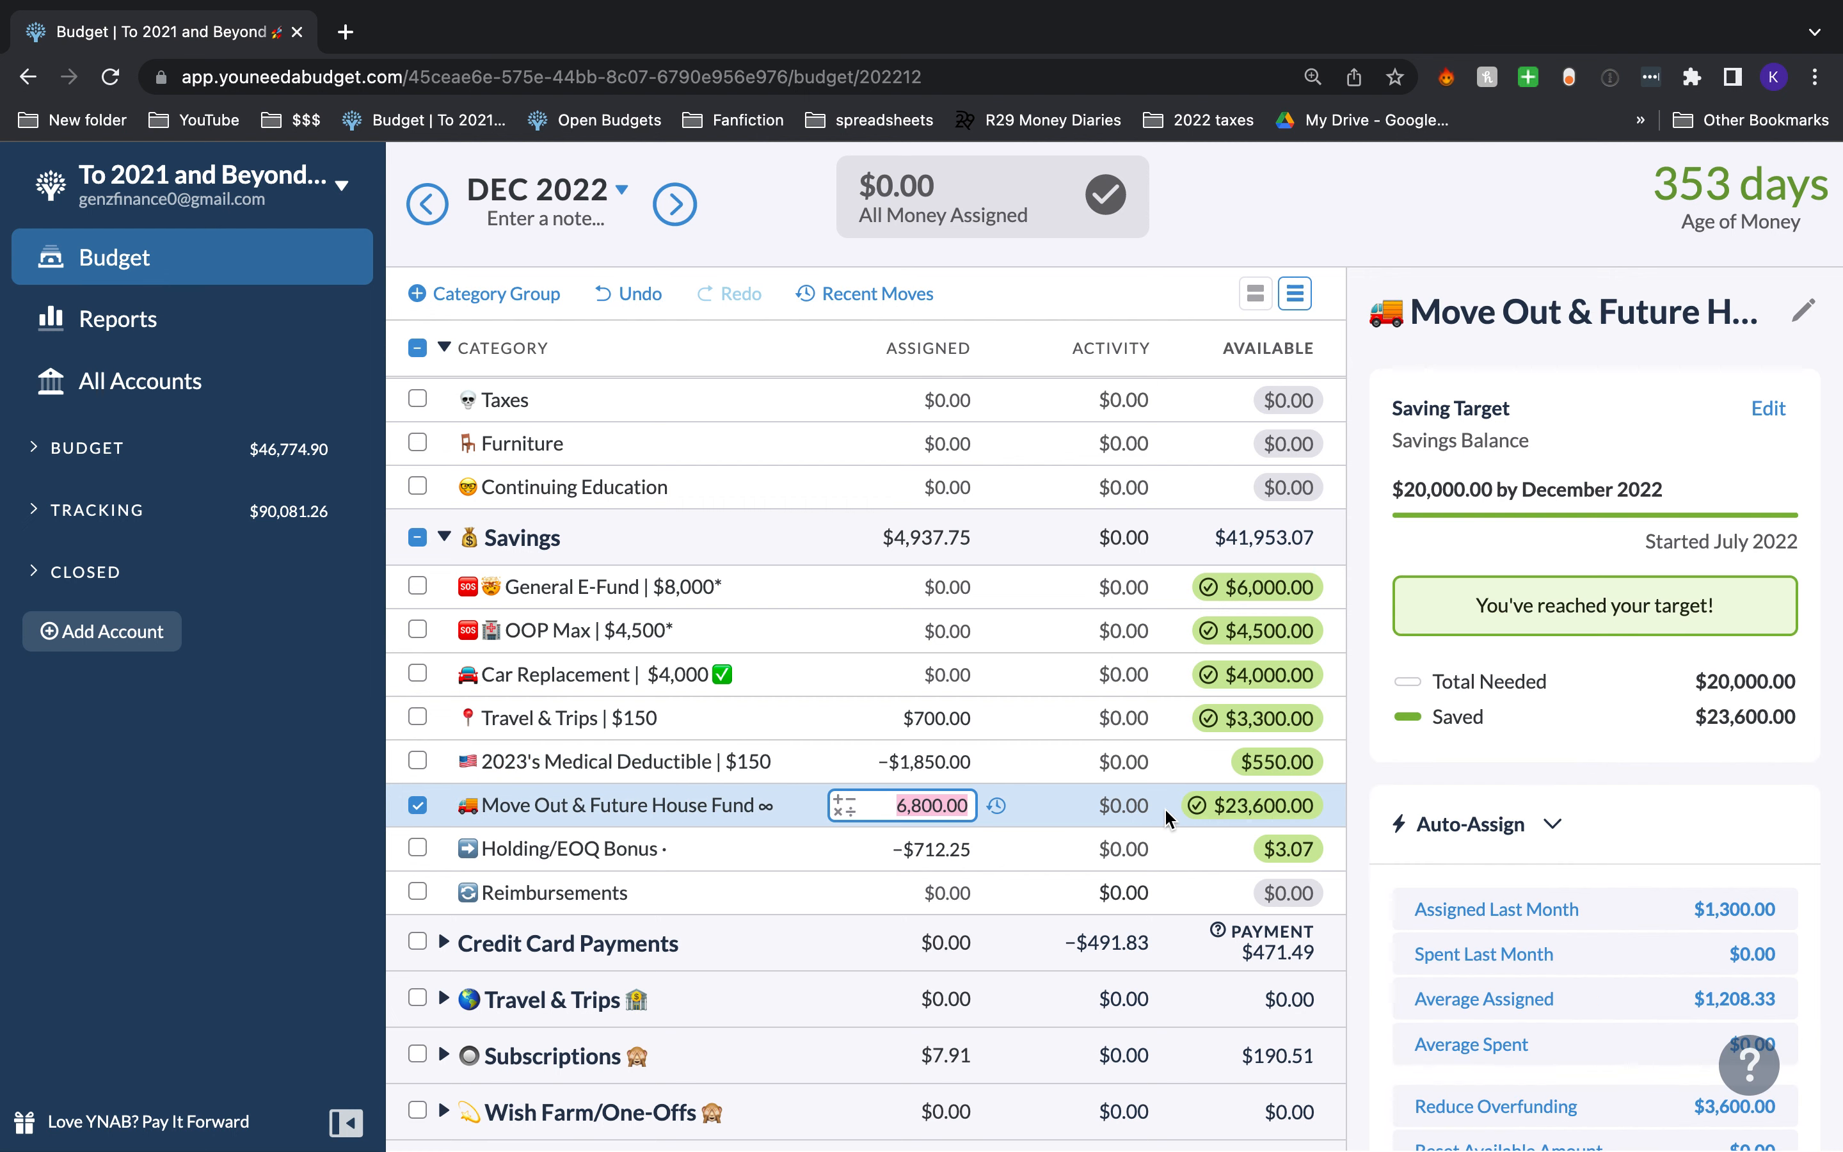
Step: Move the full $300 available in Brokerage to Move Out & Future House Fund
{"action": "scroll", "coordinate": [1170, 819], "scroll_direction": "up", "scroll_amount": 5}
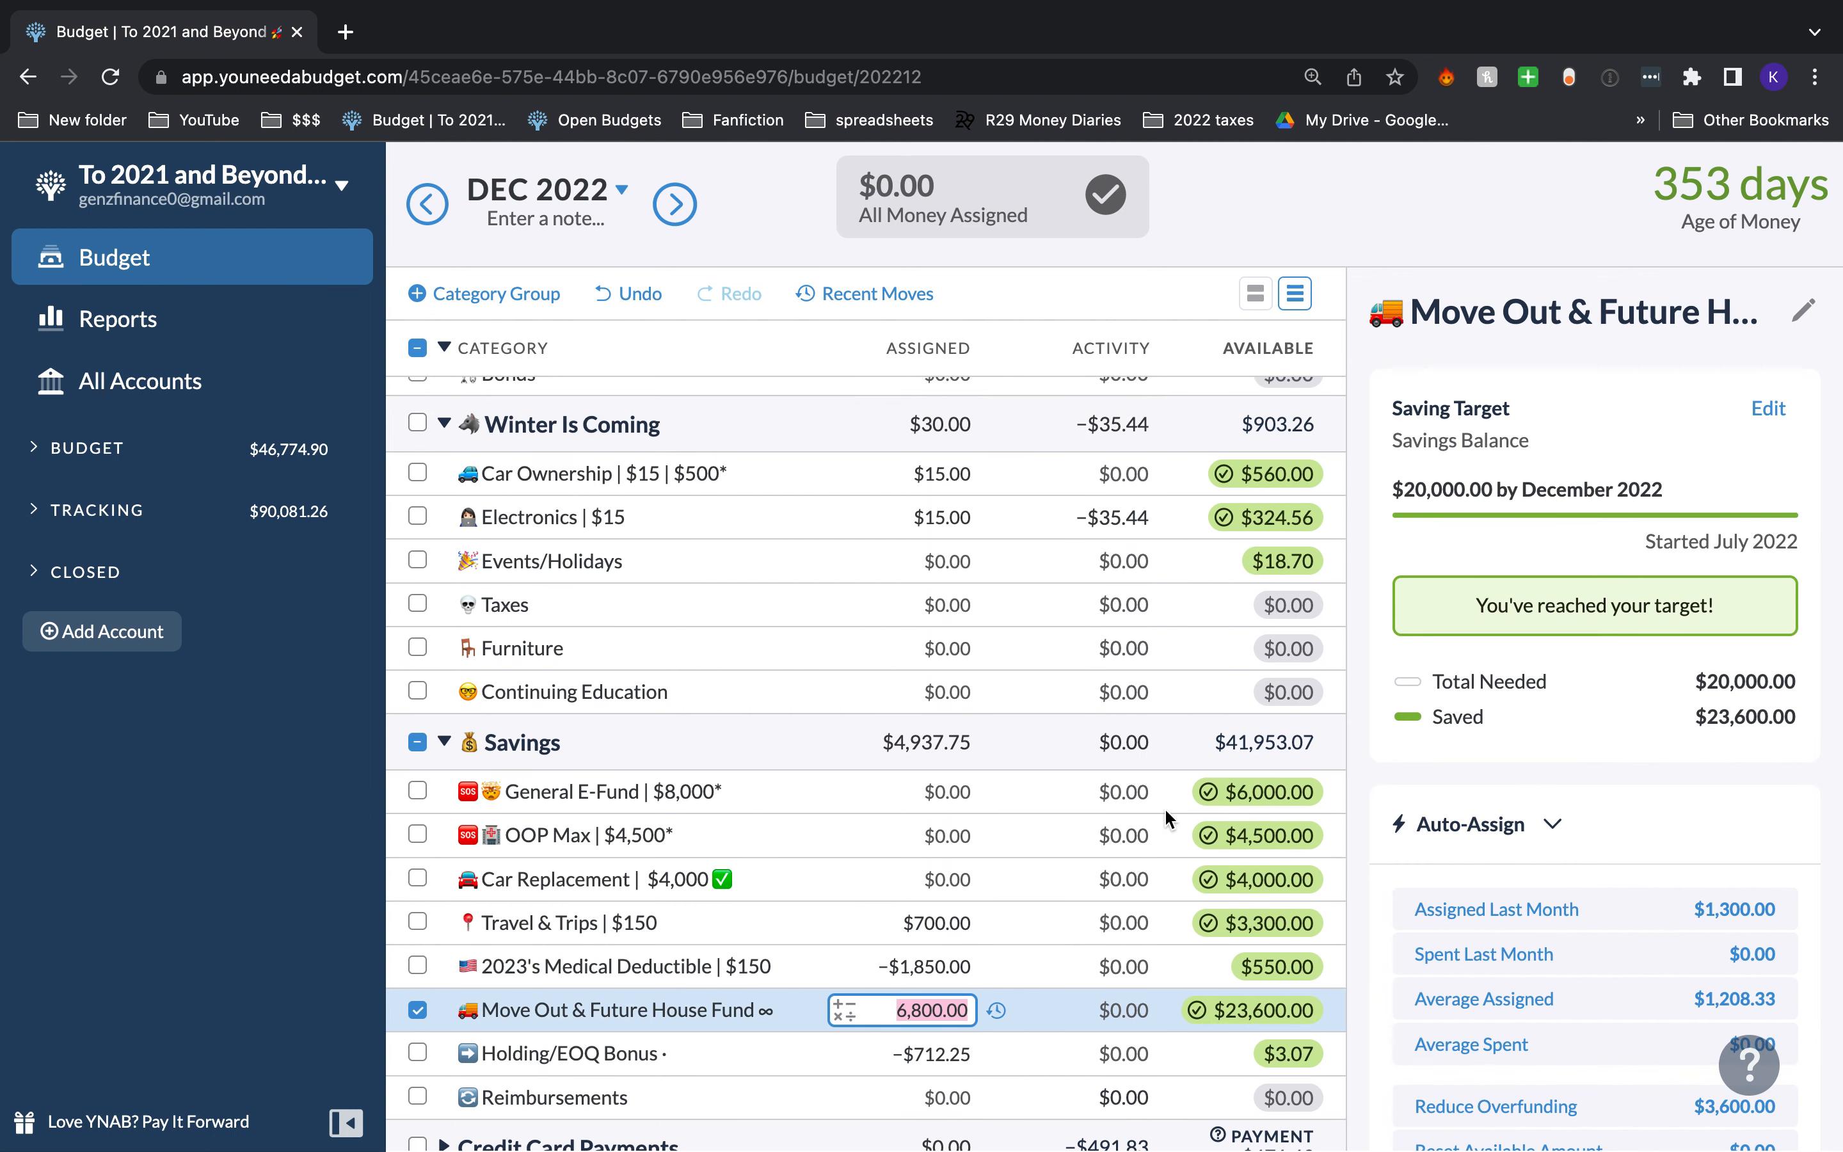
{"action": "scroll", "coordinate": [1166, 811], "scroll_direction": "up", "scroll_amount": 3}
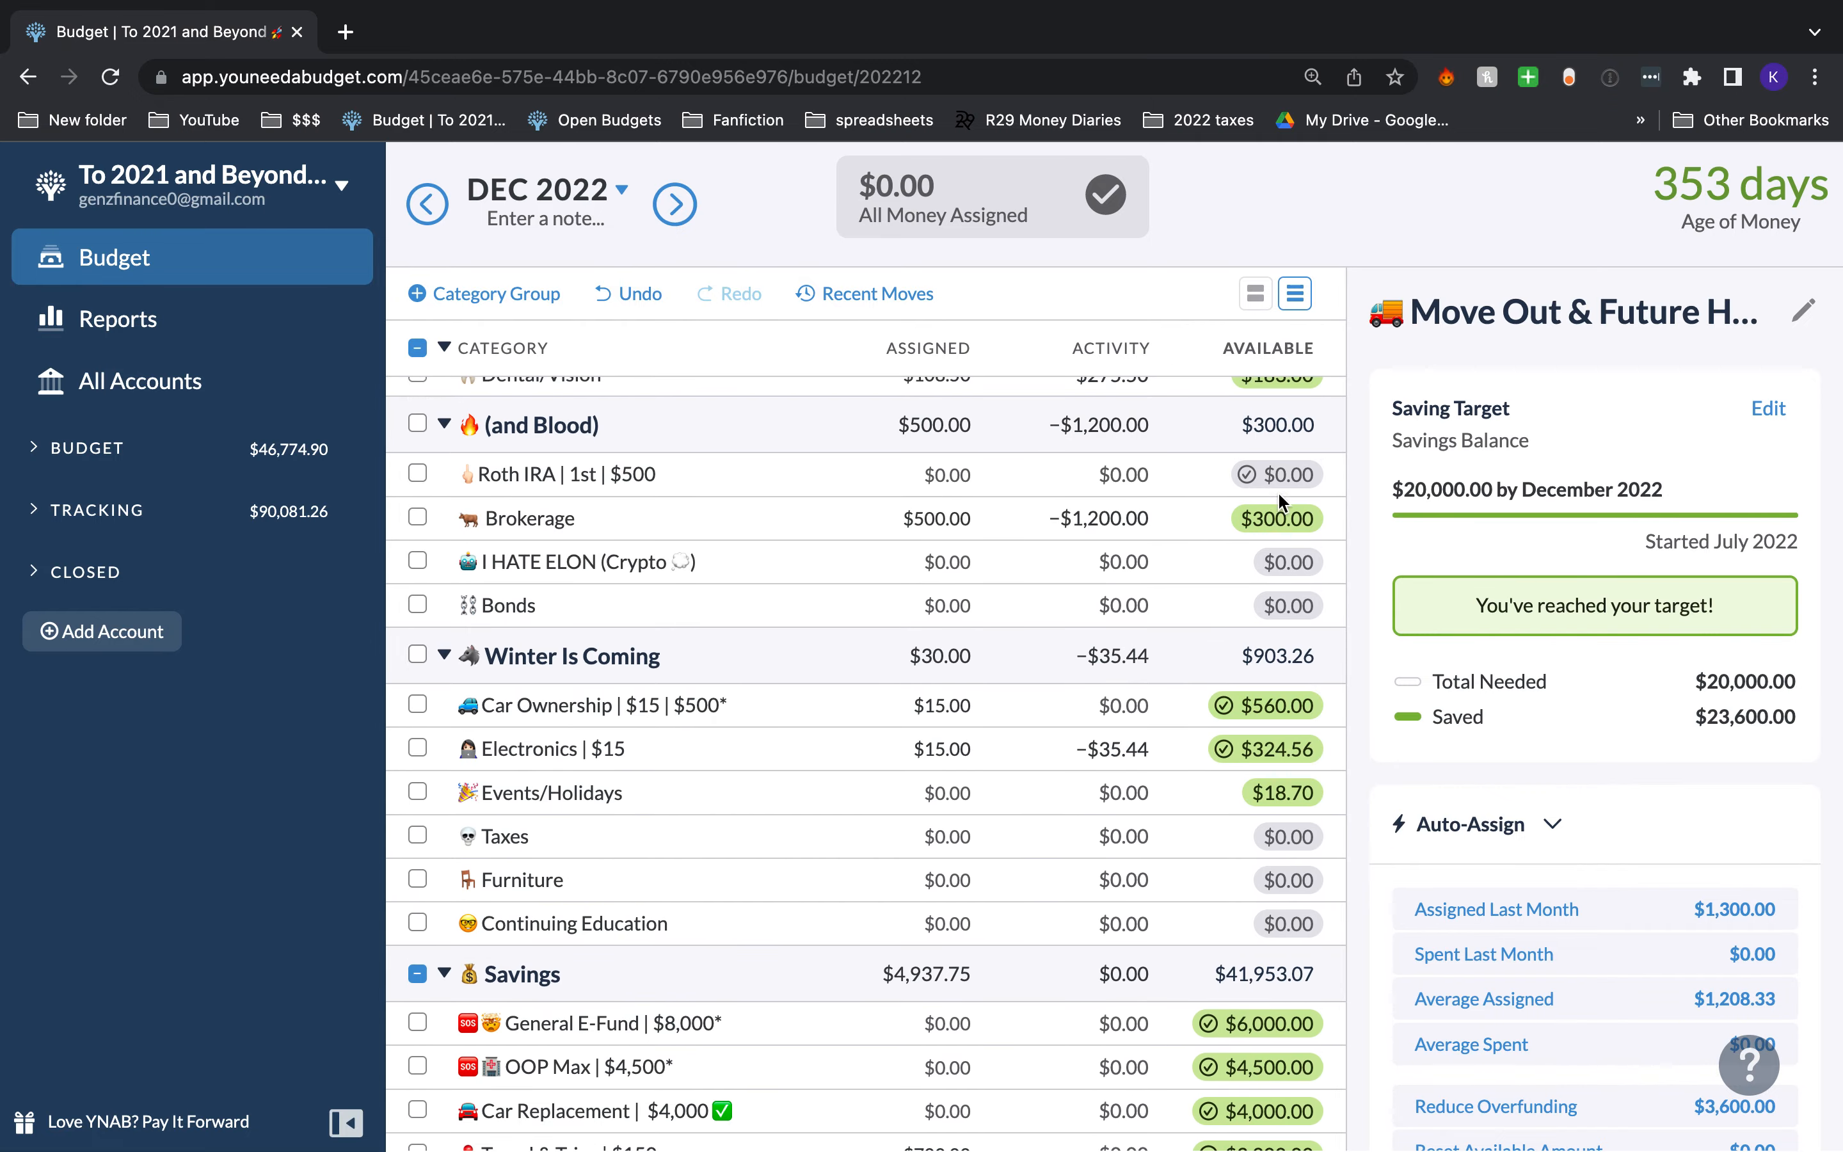
{"action": "left_click", "coordinate": [1299, 523]}
{"action": "key", "text": "Tab"}
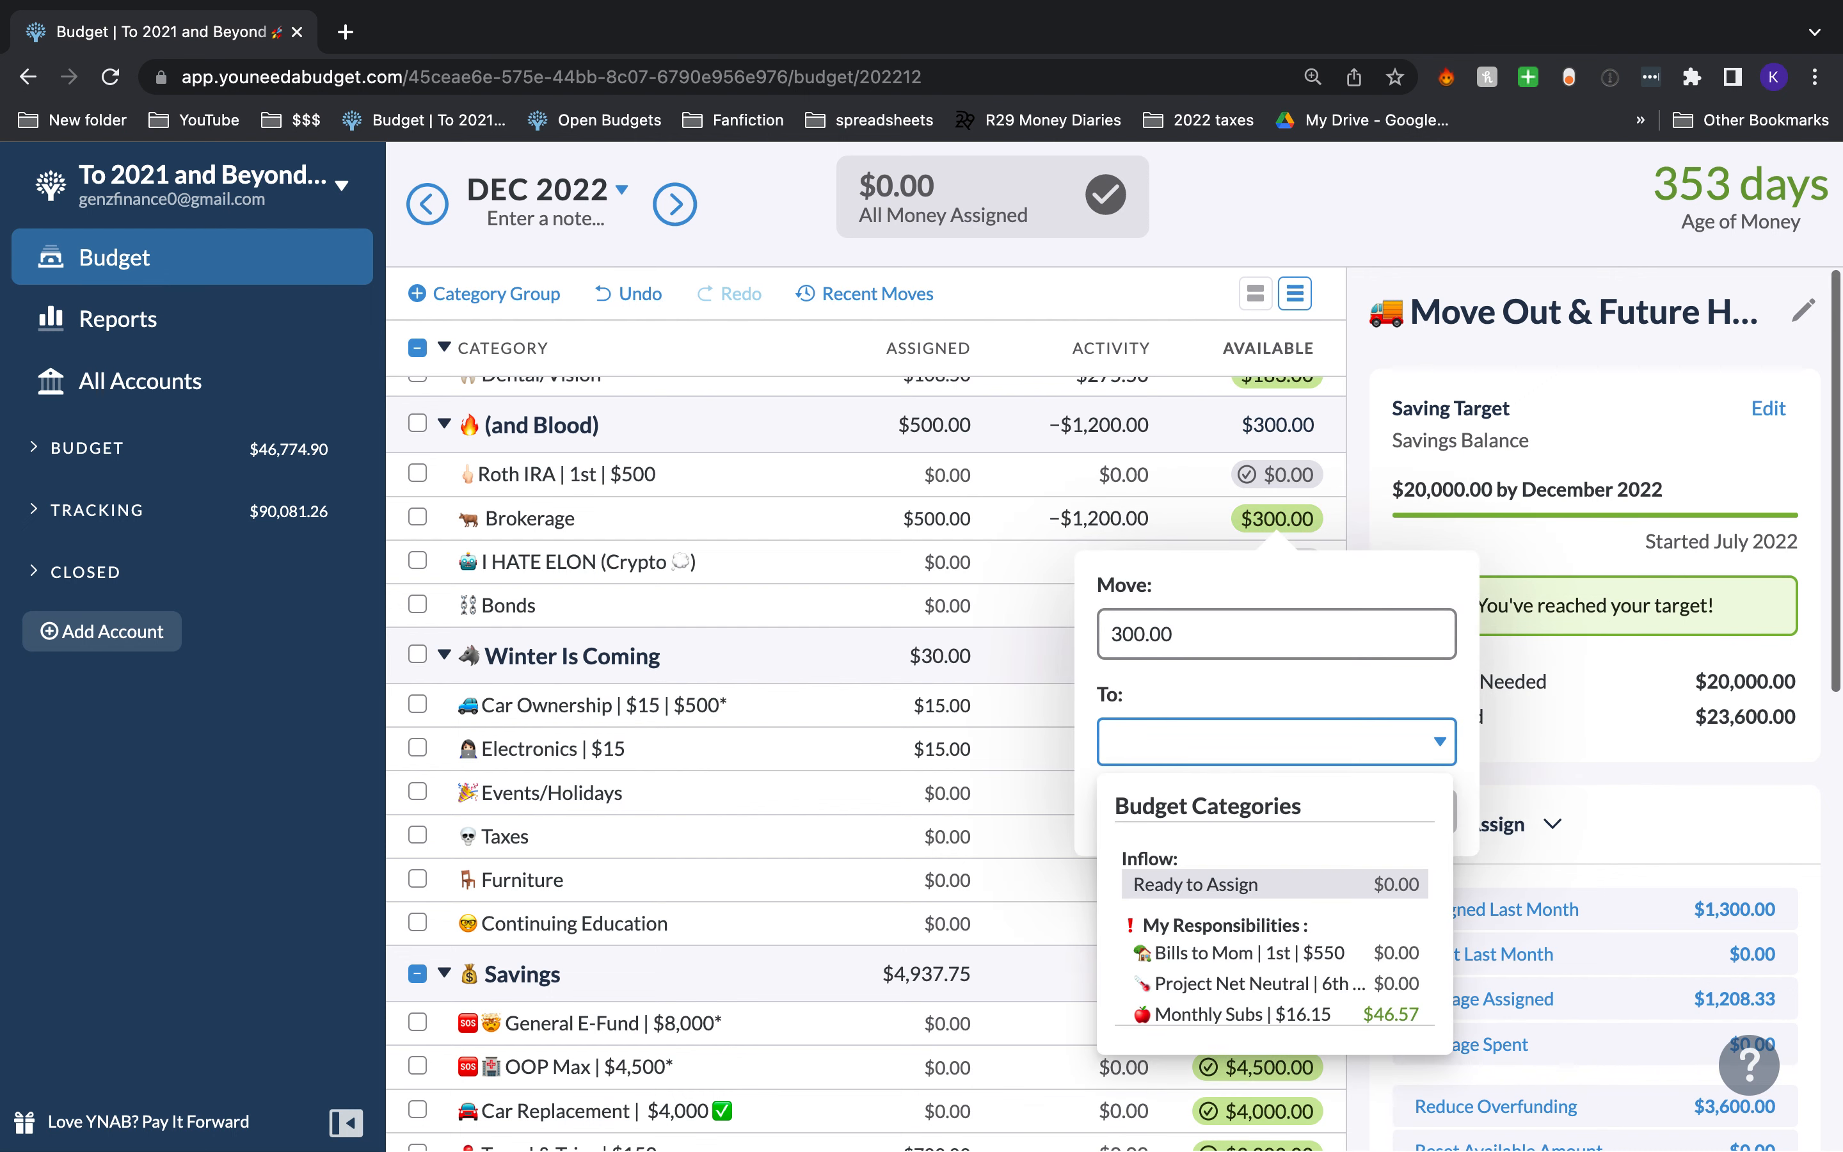
{"action": "type", "text": "move"}
{"action": "key", "text": "Return"}
{"action": "key", "text": "Return"}
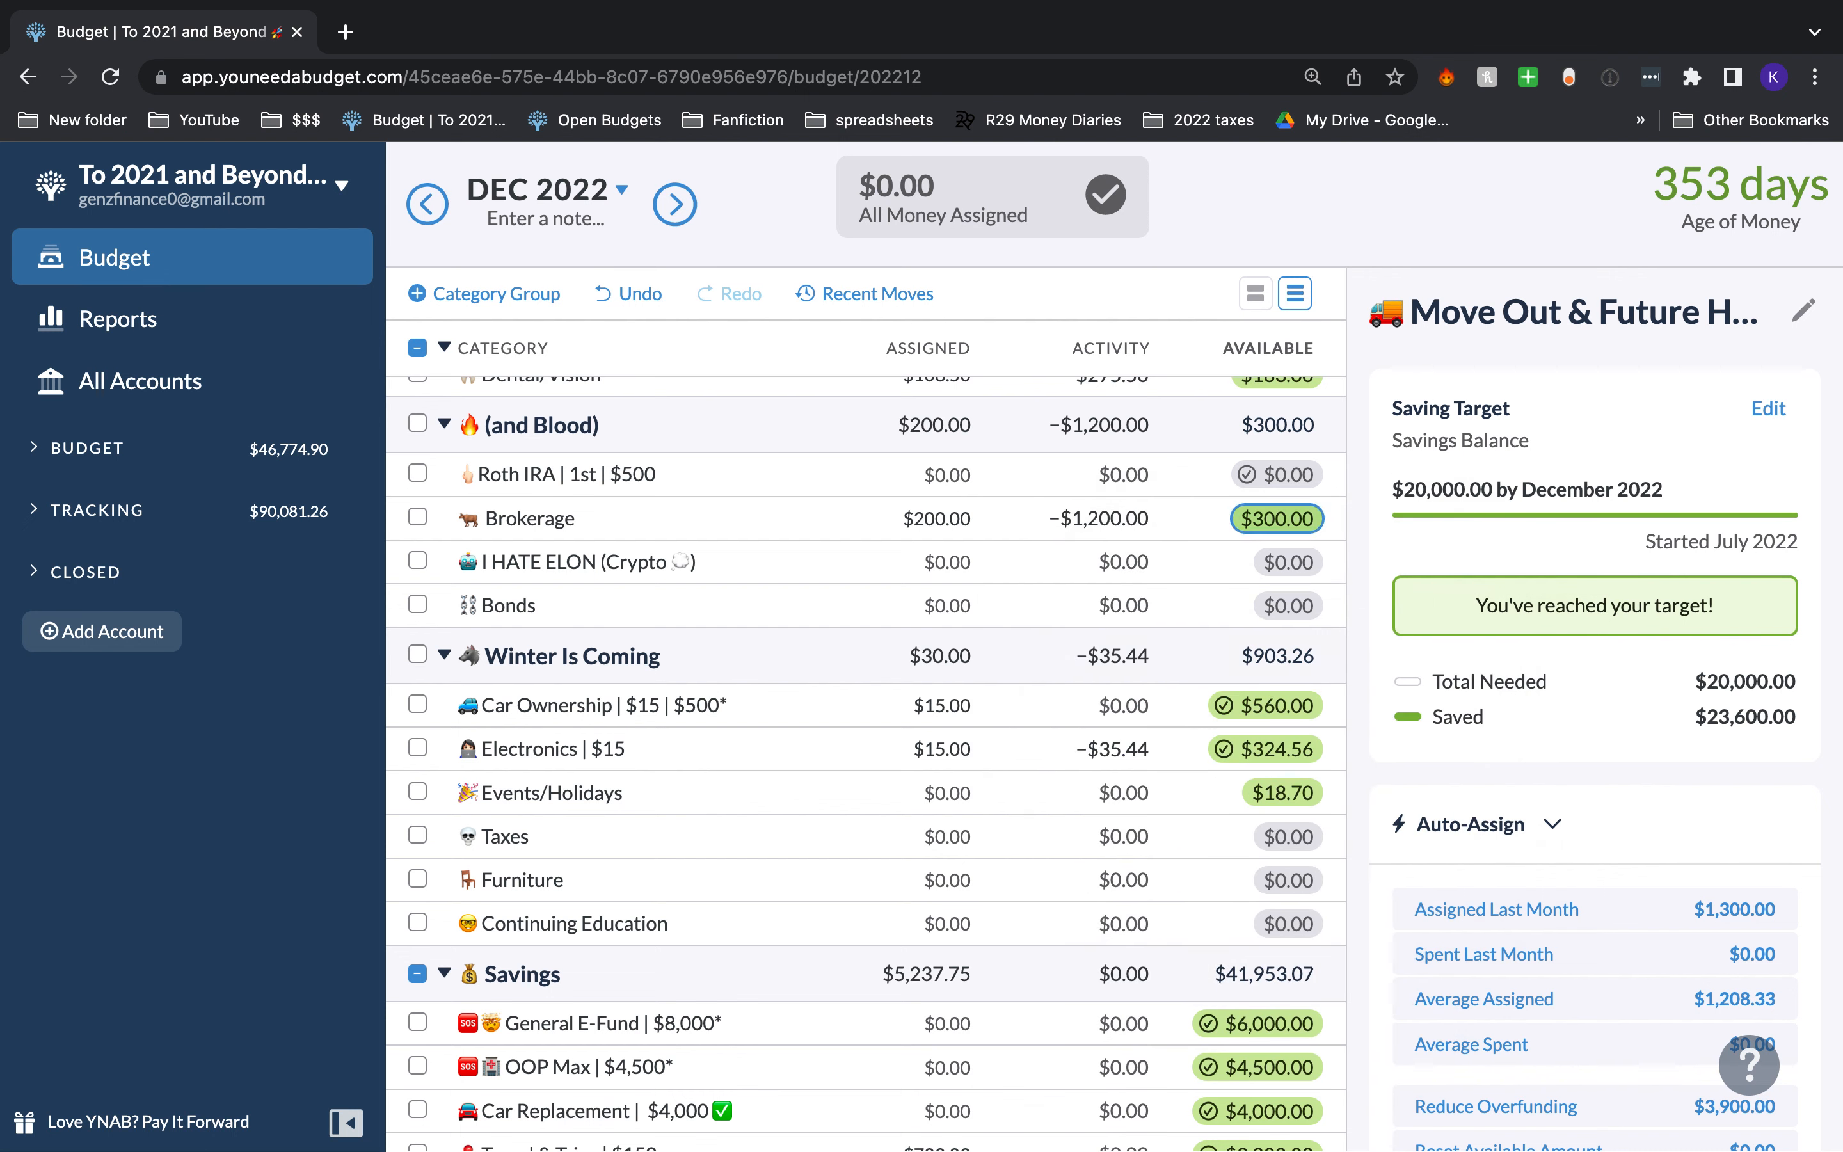
Step: Move $100 from the Gifts category in the Giving group to Move Out & Future House Fund
{"action": "scroll", "coordinate": [1142, 476], "scroll_direction": "up", "scroll_amount": 3}
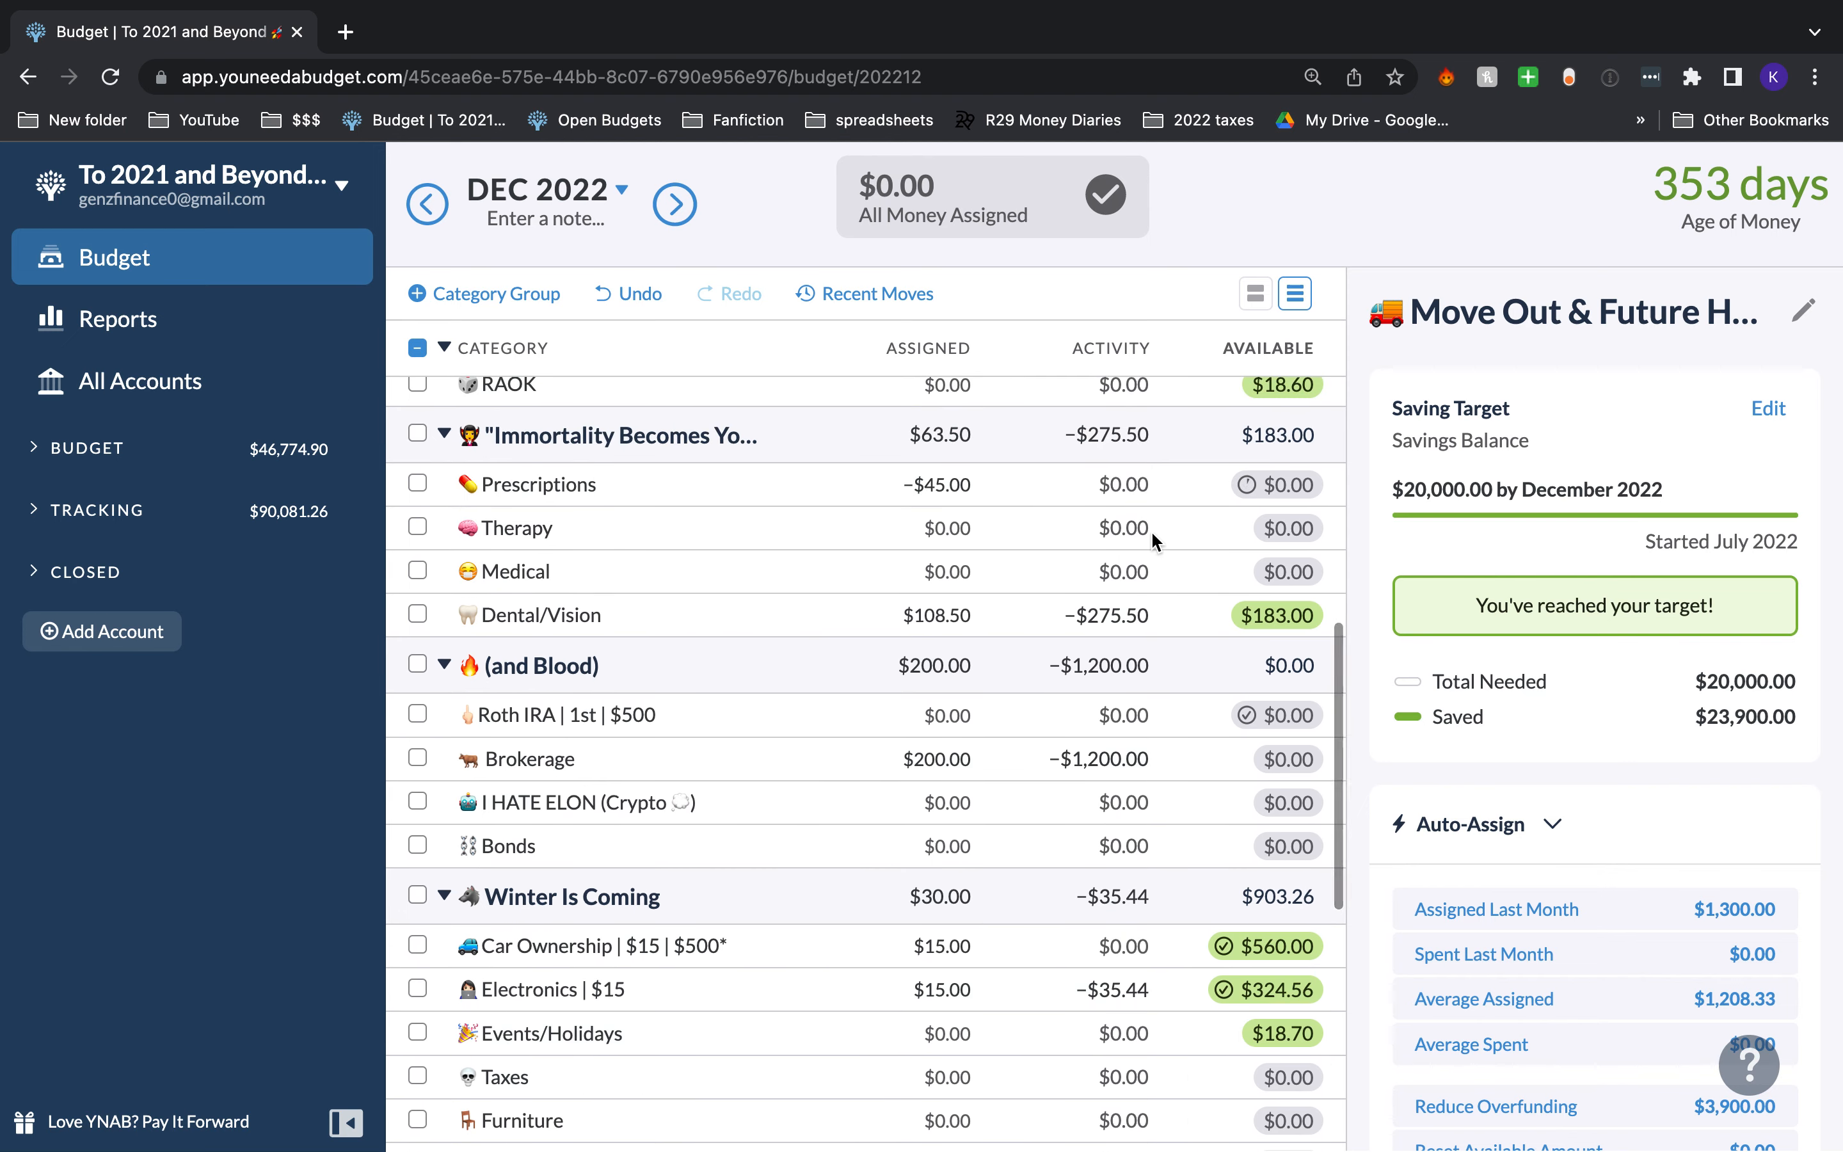
{"action": "scroll", "coordinate": [1190, 628], "scroll_direction": "up", "scroll_amount": 1}
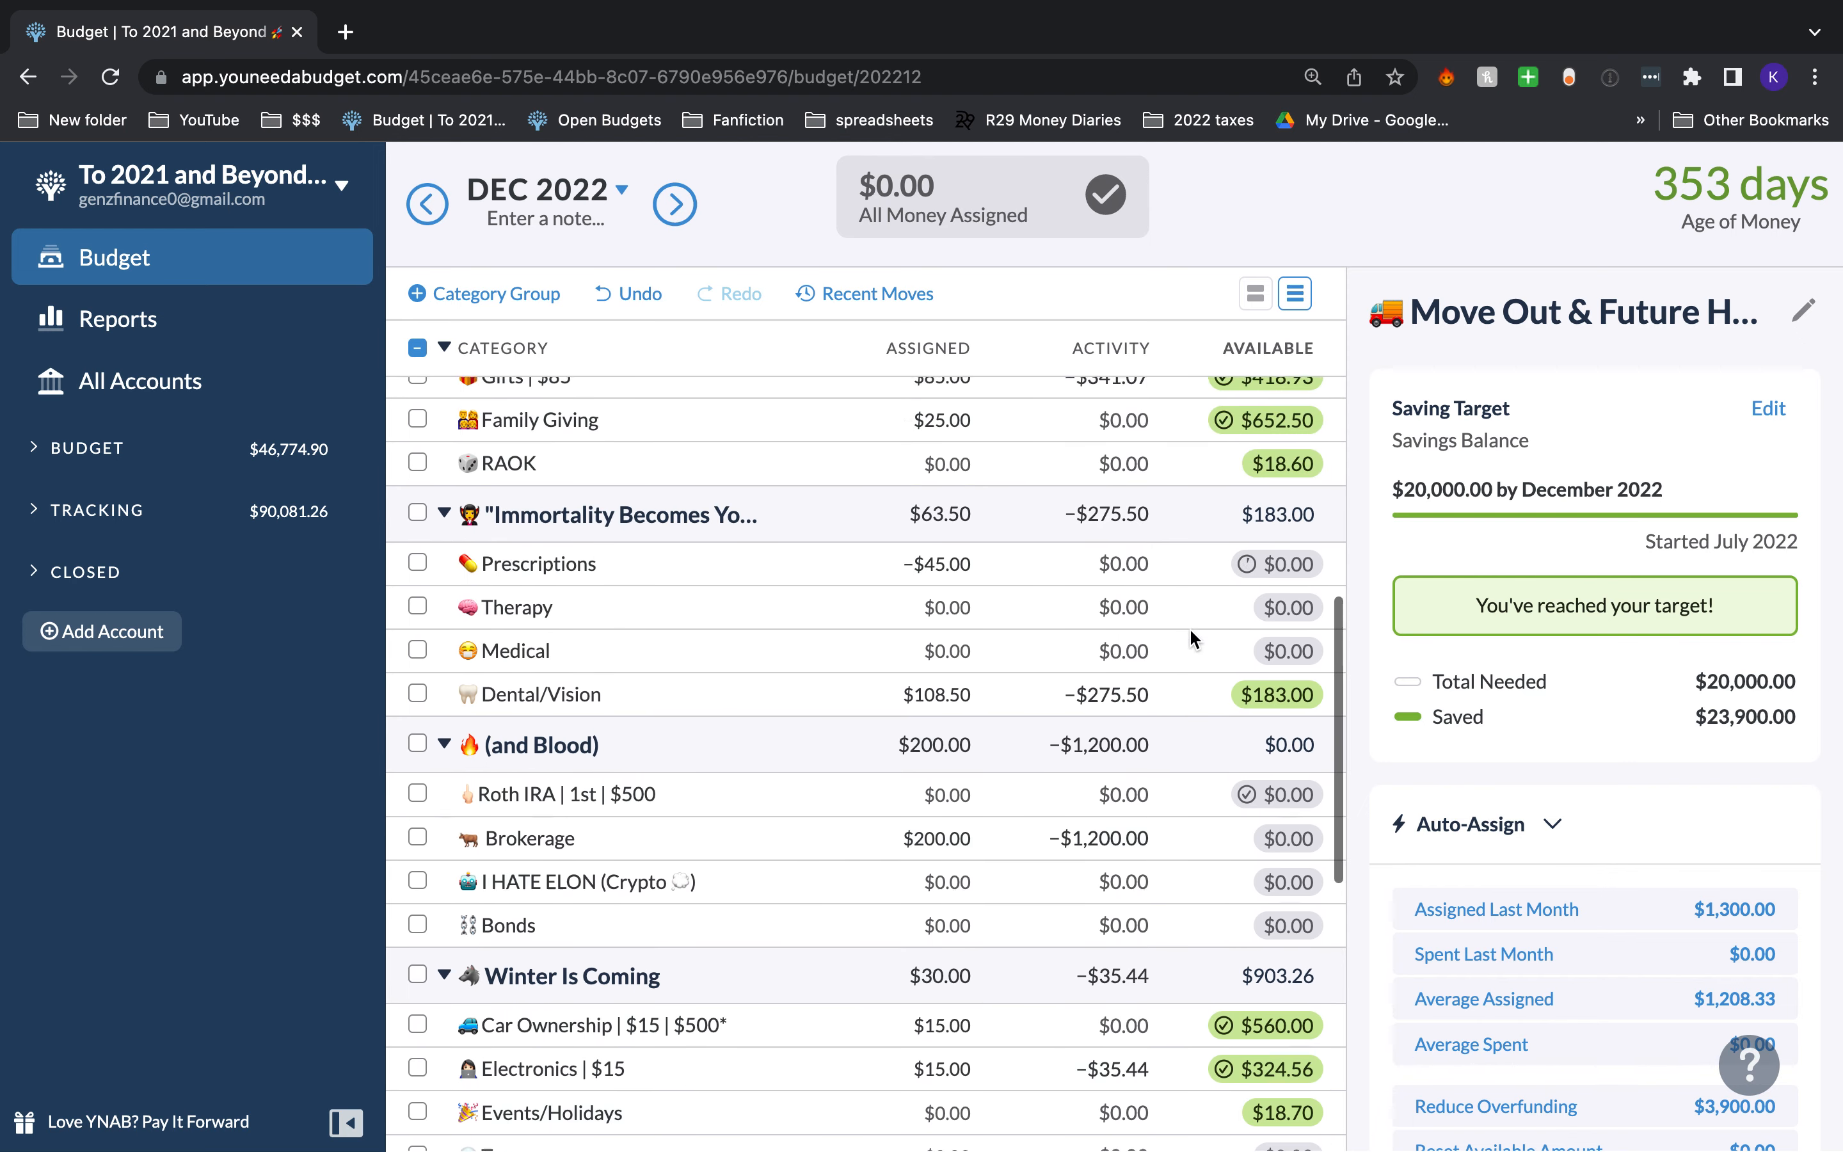
{"action": "scroll", "coordinate": [1192, 638], "scroll_direction": "up", "scroll_amount": 2}
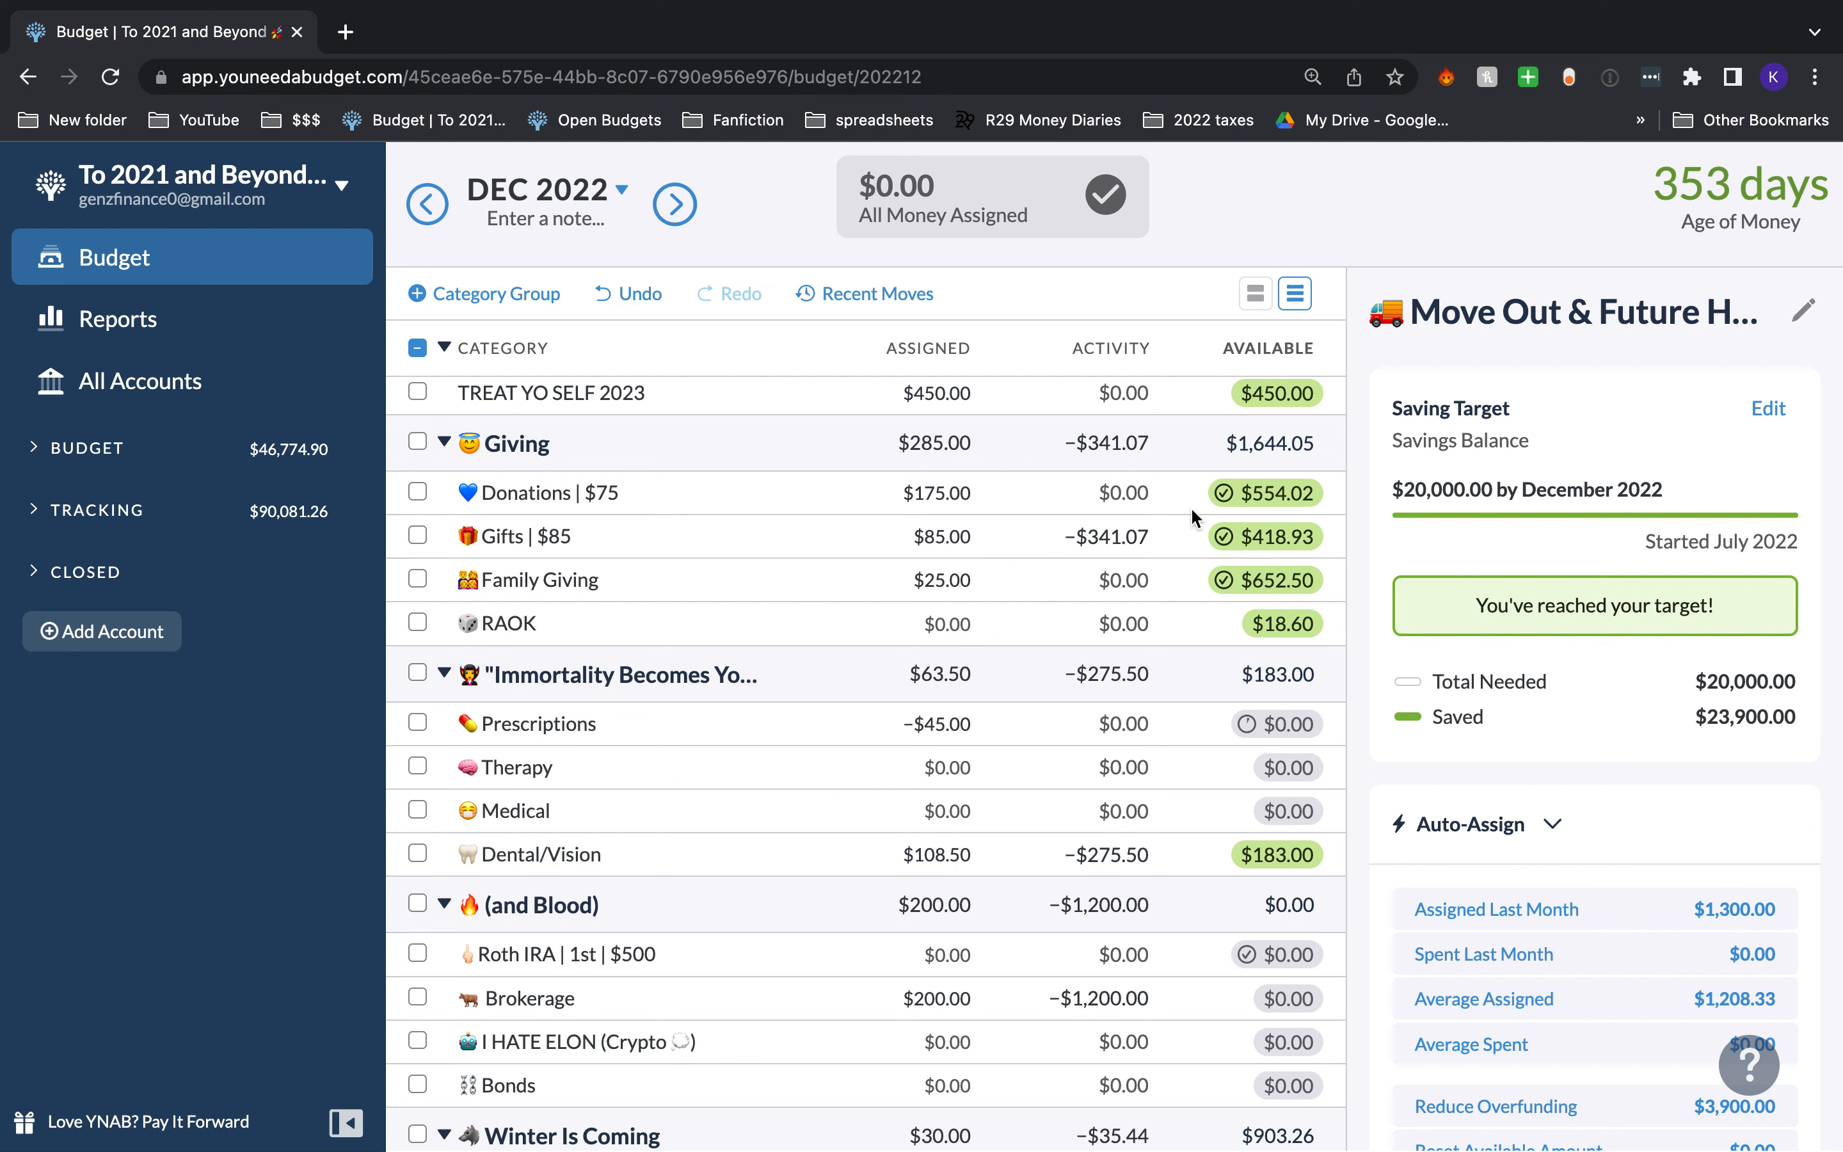
{"action": "left_click", "coordinate": [1267, 538]}
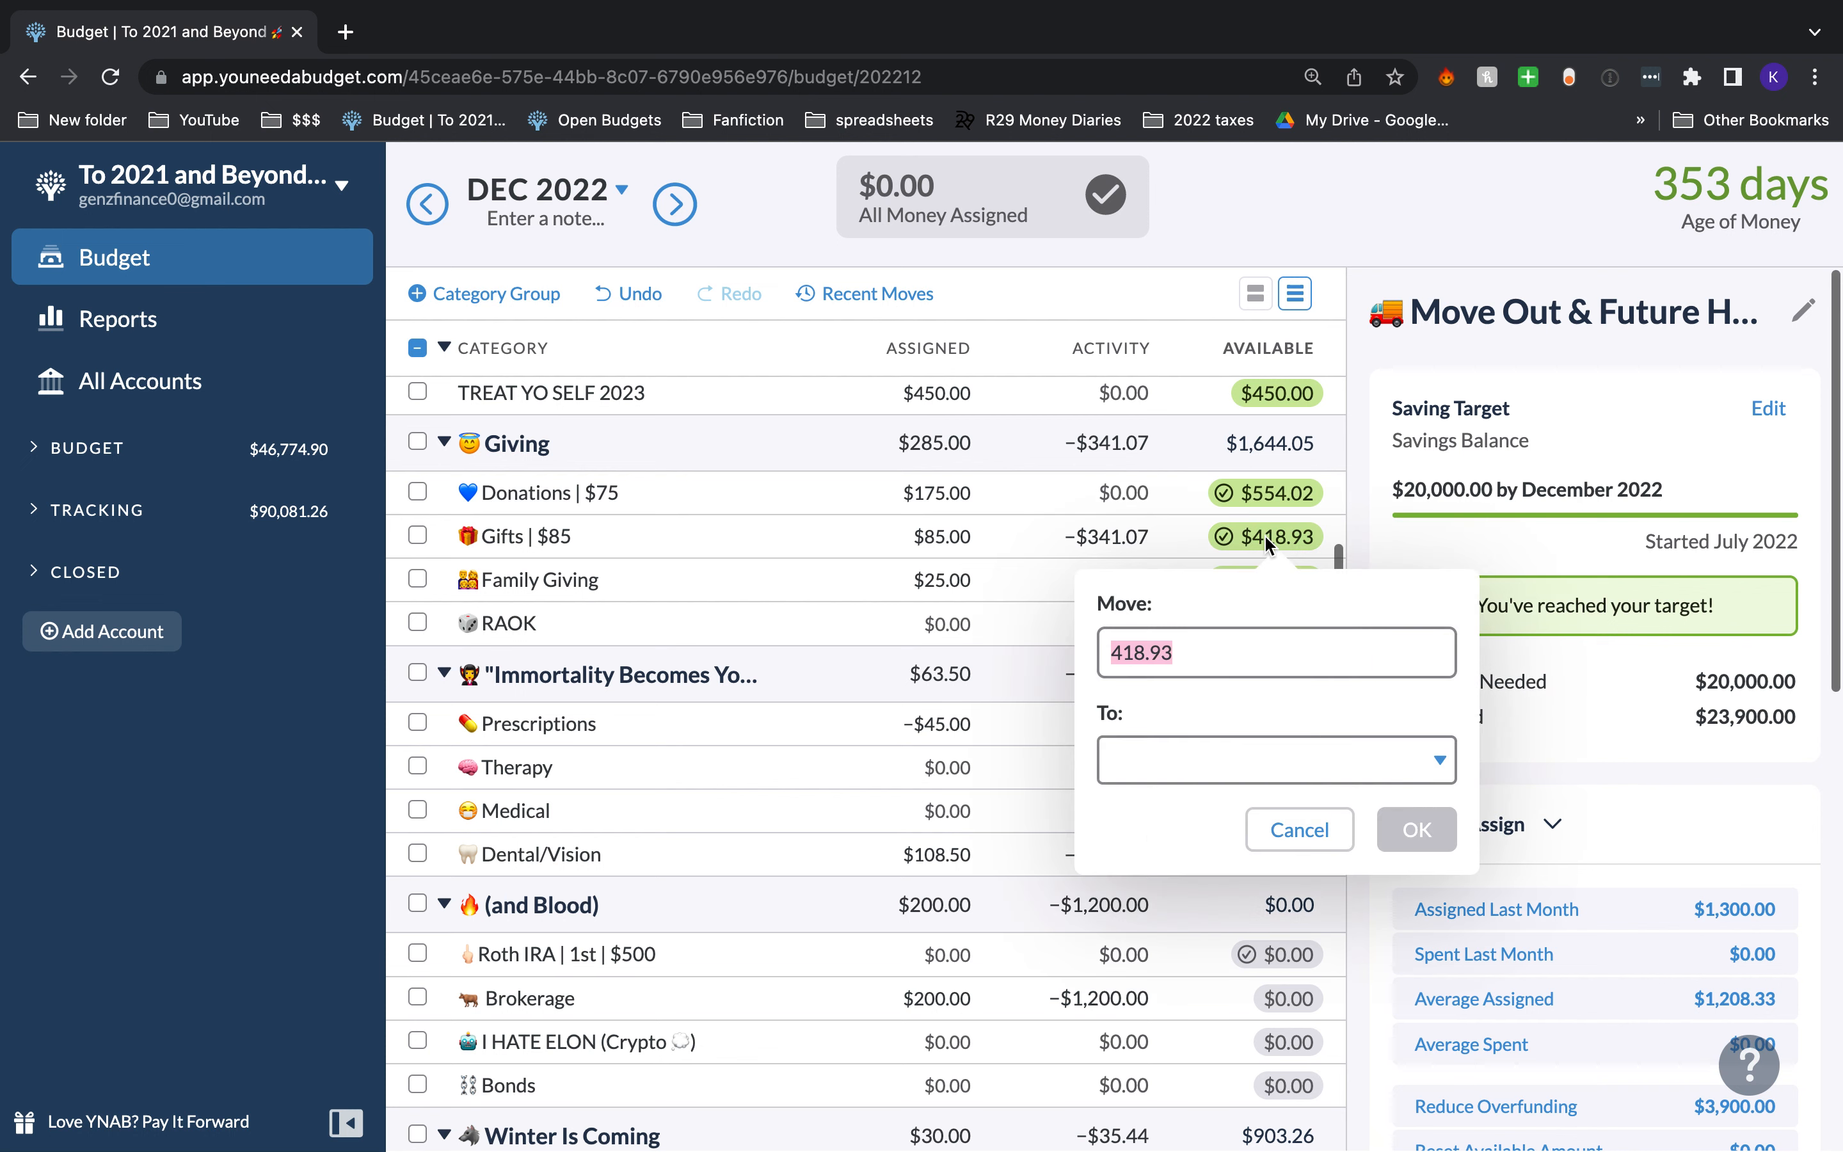
{"action": "type", "text": "100"}
{"action": "key", "text": "Tab"}
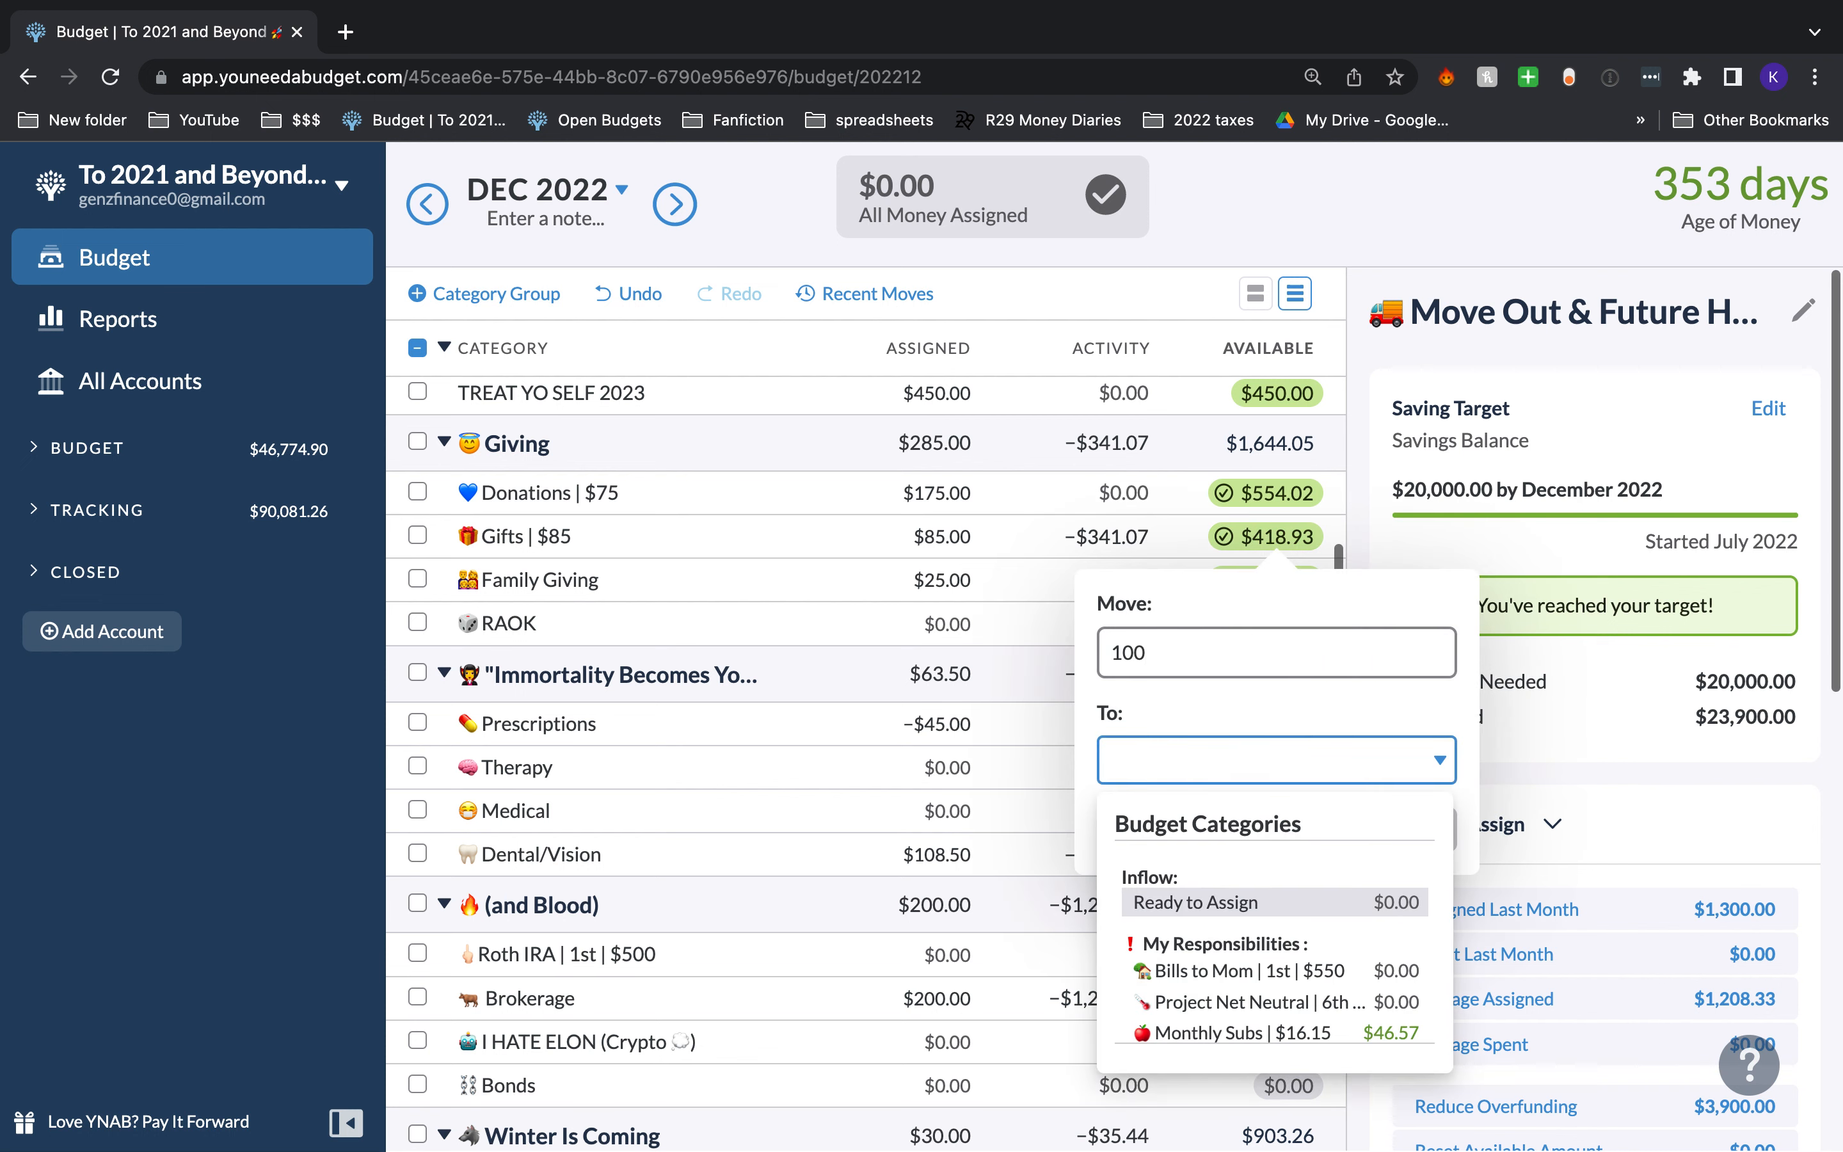
{"action": "type", "text": "move"}
{"action": "key", "text": "Return"}
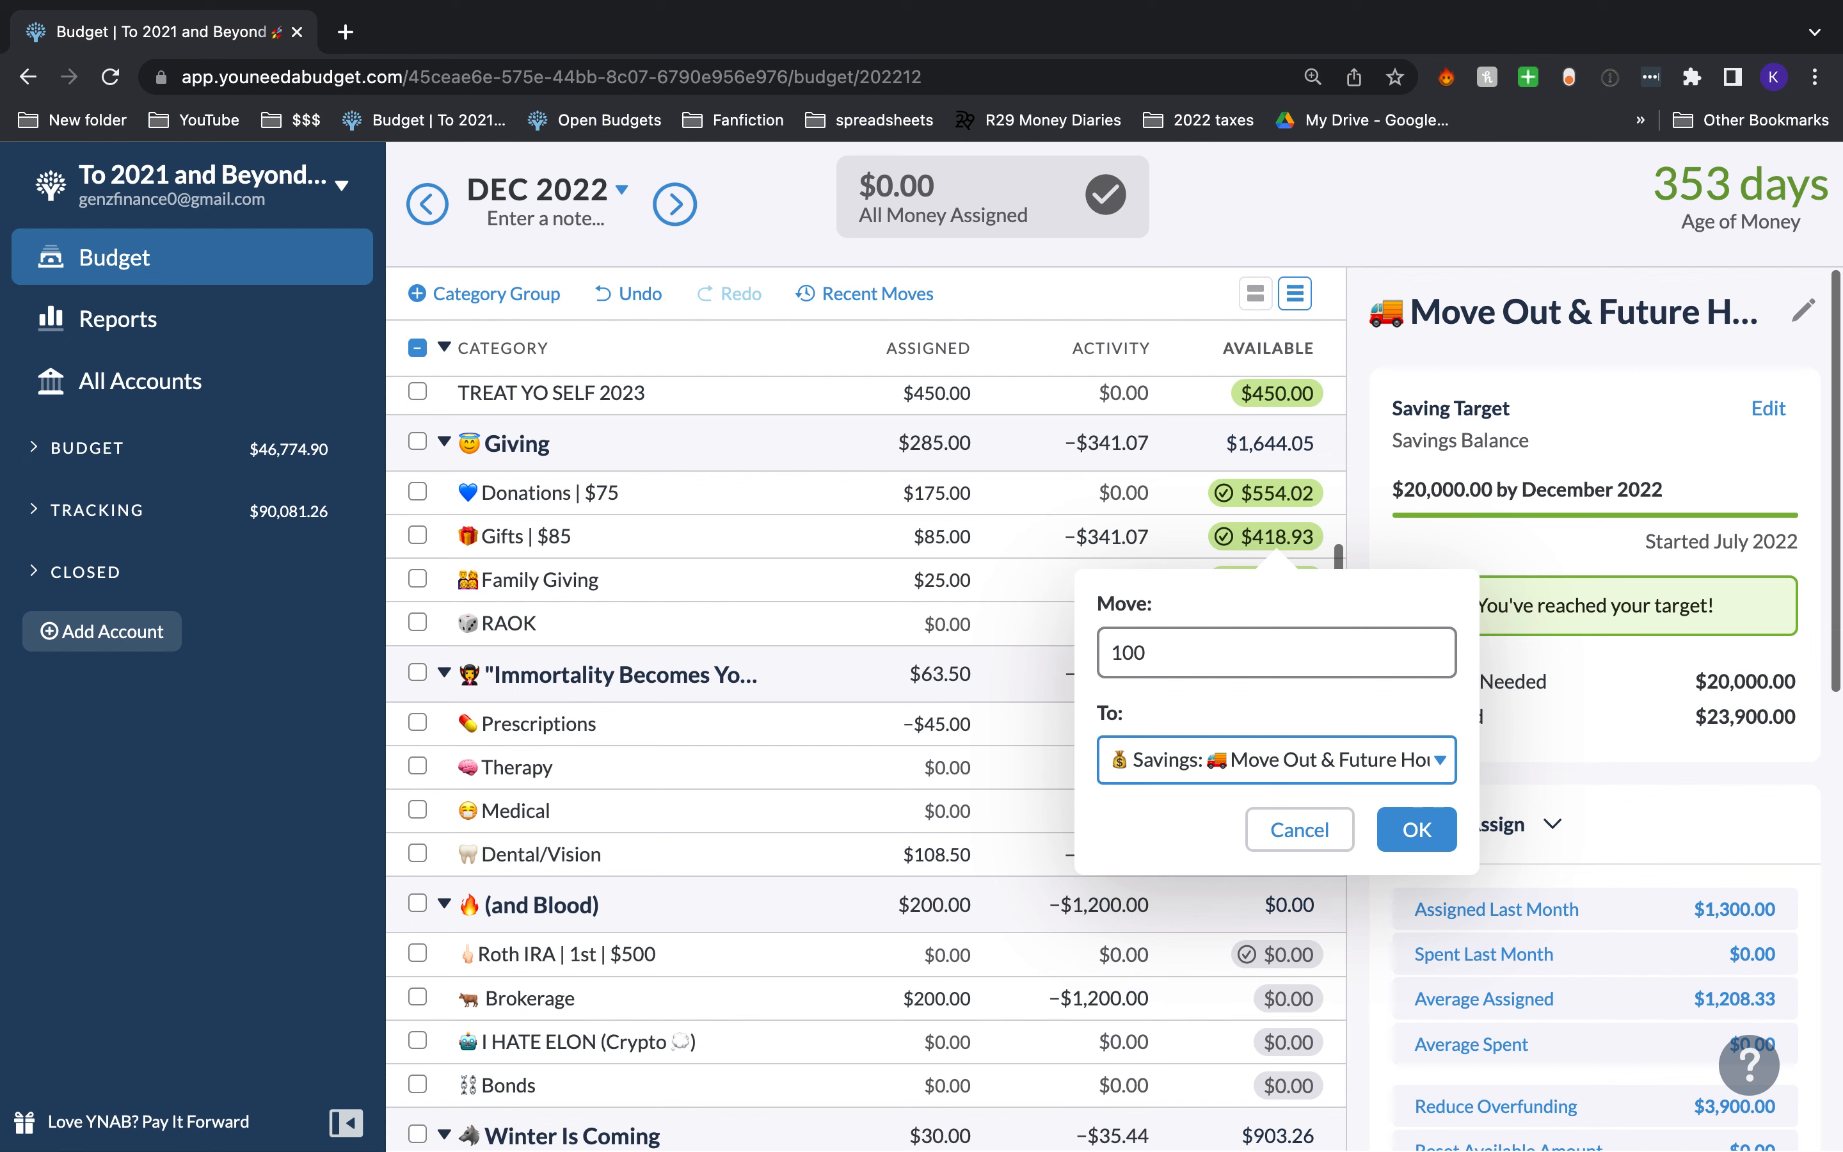
{"action": "key", "text": "Return"}
Step: Open the December 2022 history of money moves for Move Out & Future House Fund
{"action": "scroll", "coordinate": [1084, 656], "scroll_direction": "down", "scroll_amount": 15}
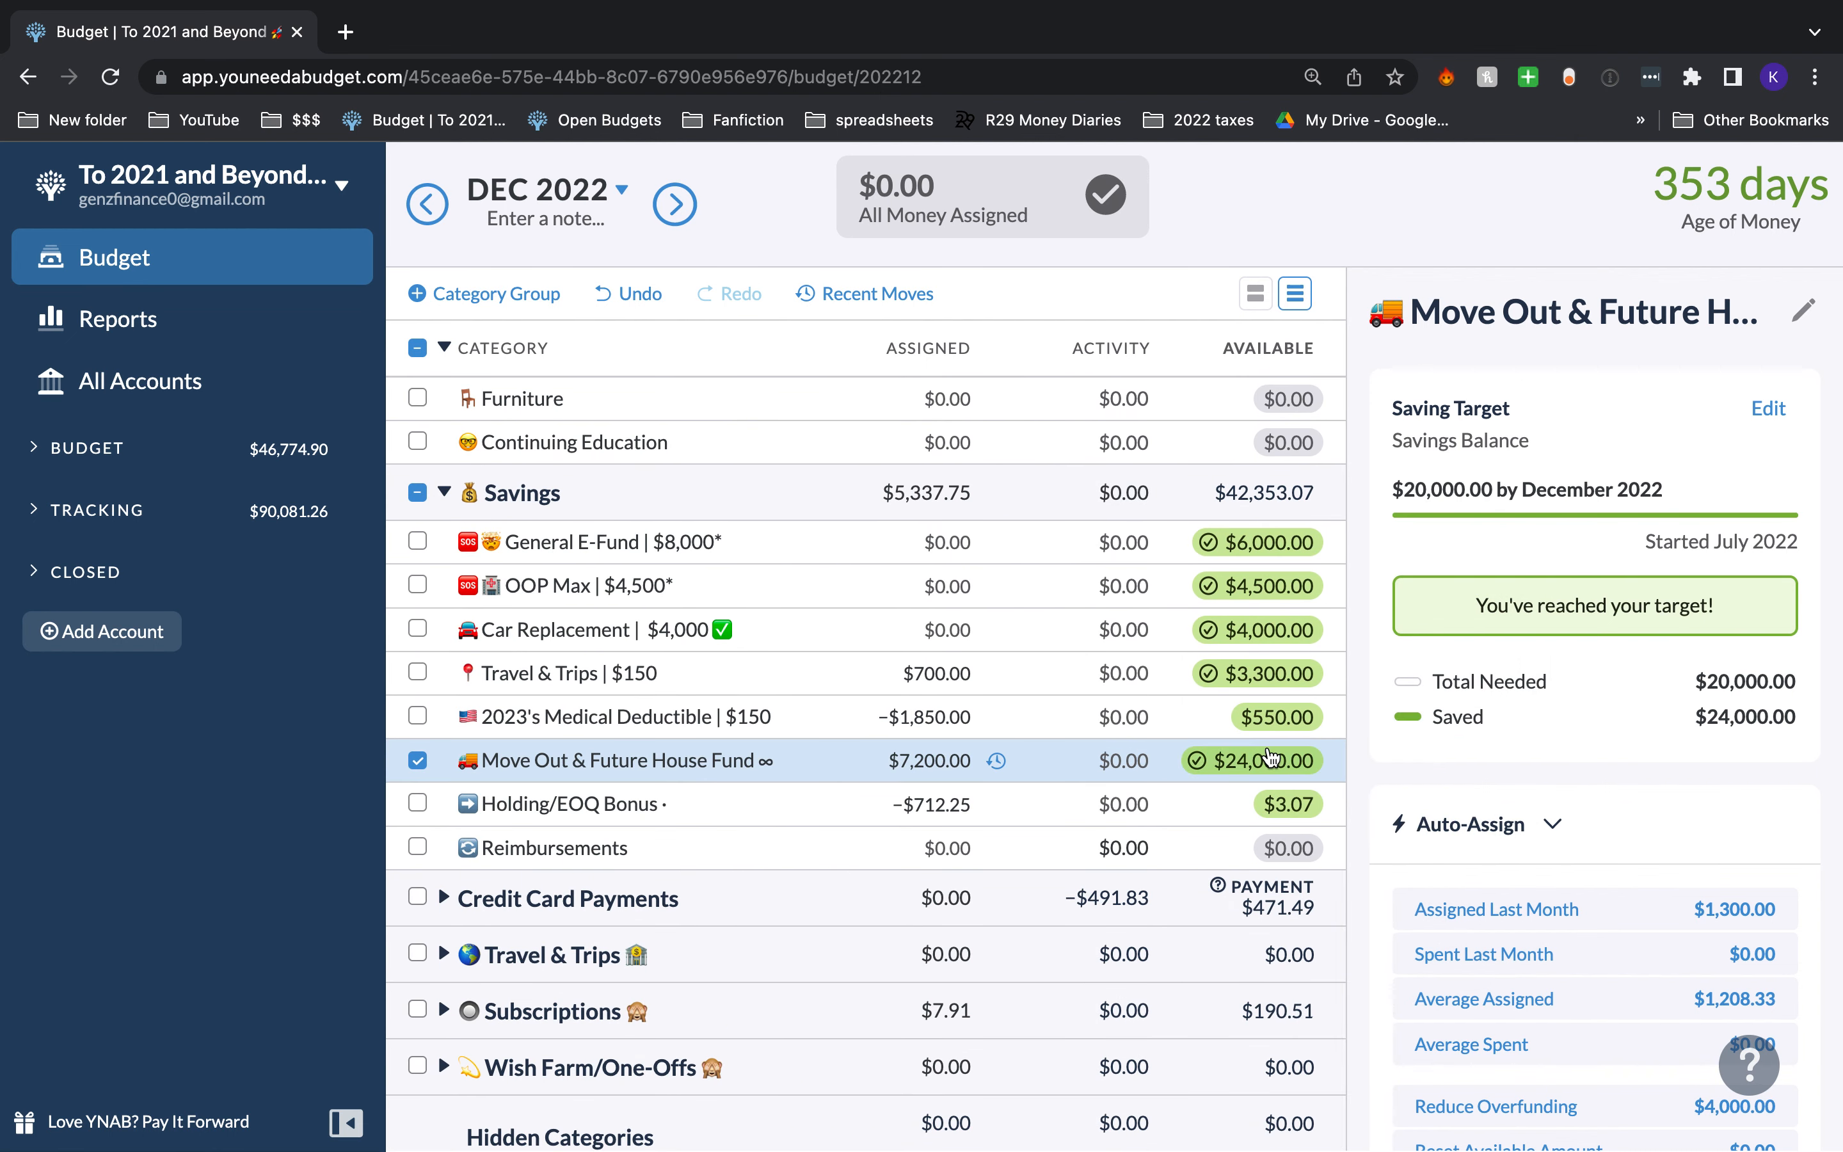
{"action": "mouse_move", "coordinate": [1270, 758]}
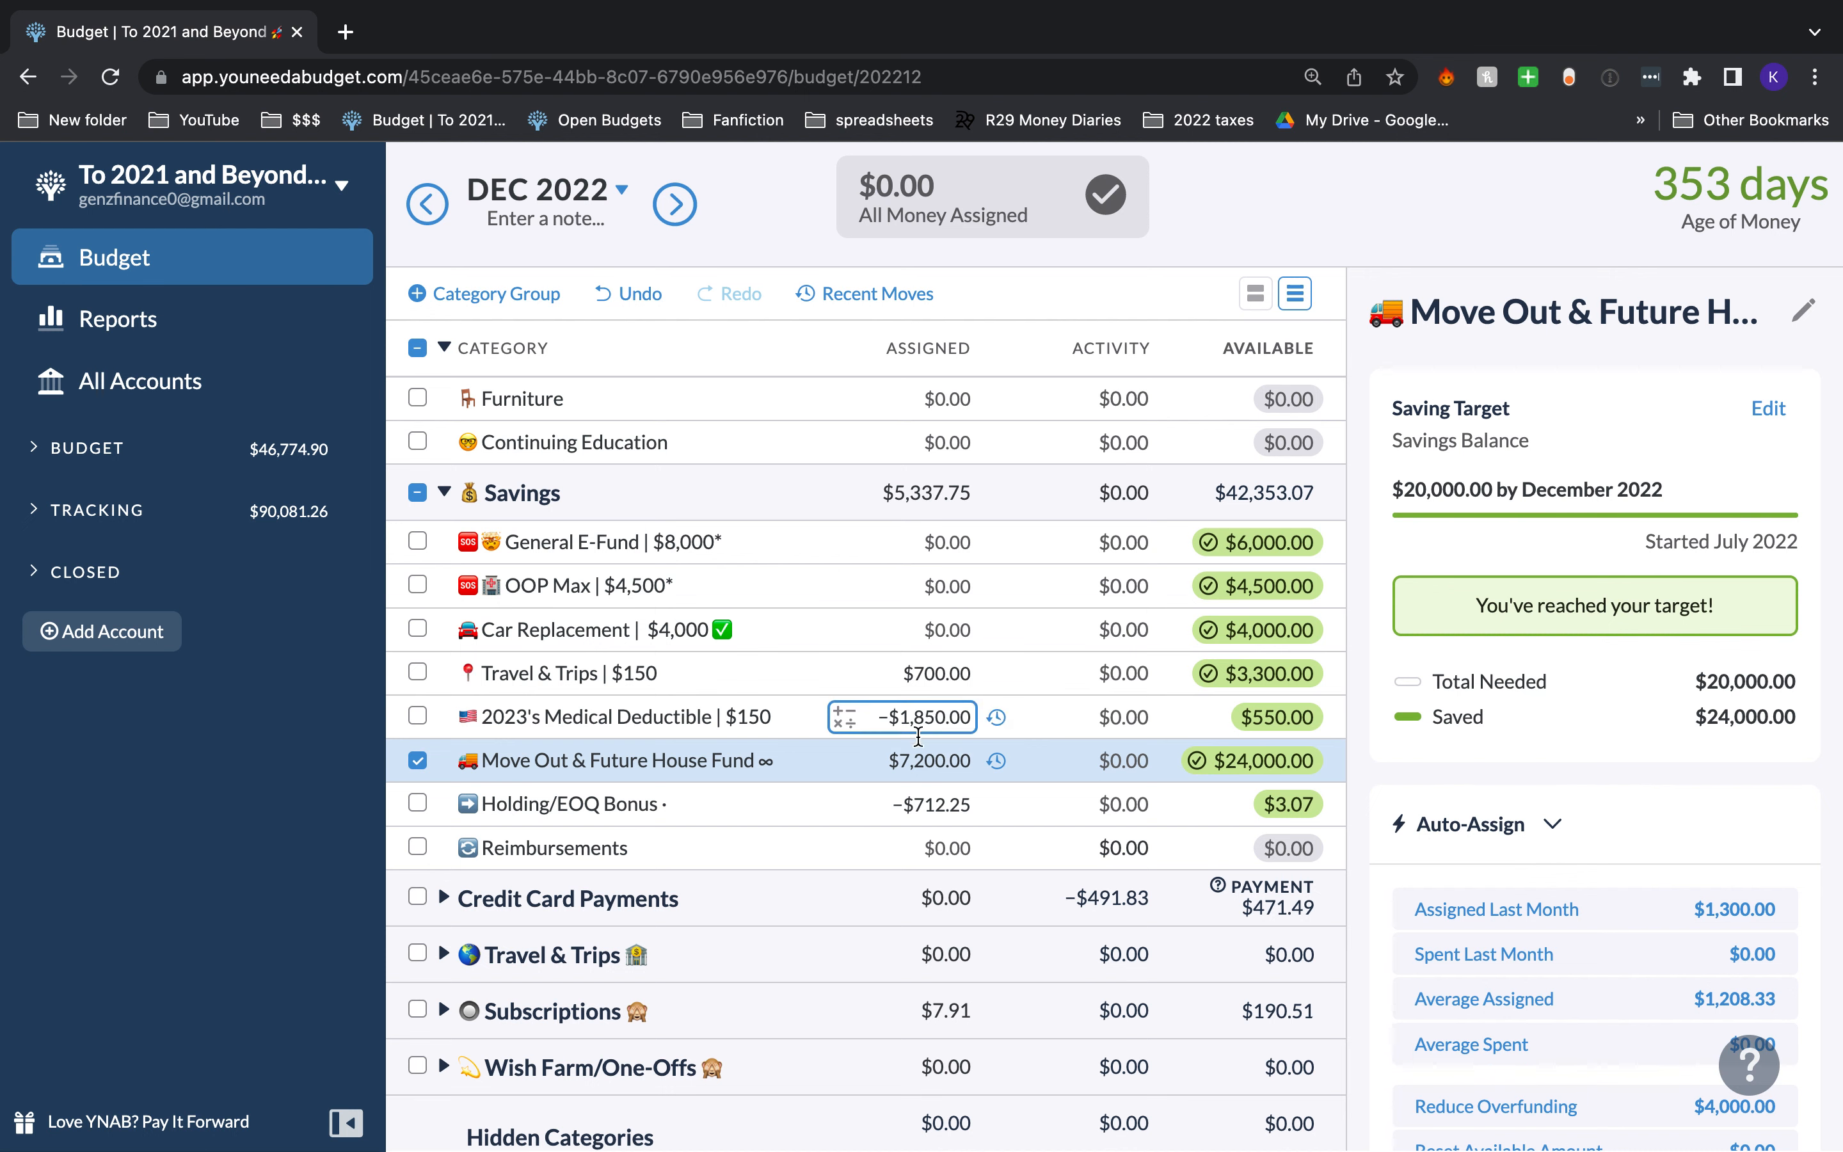
{"action": "left_click", "coordinate": [996, 760]}
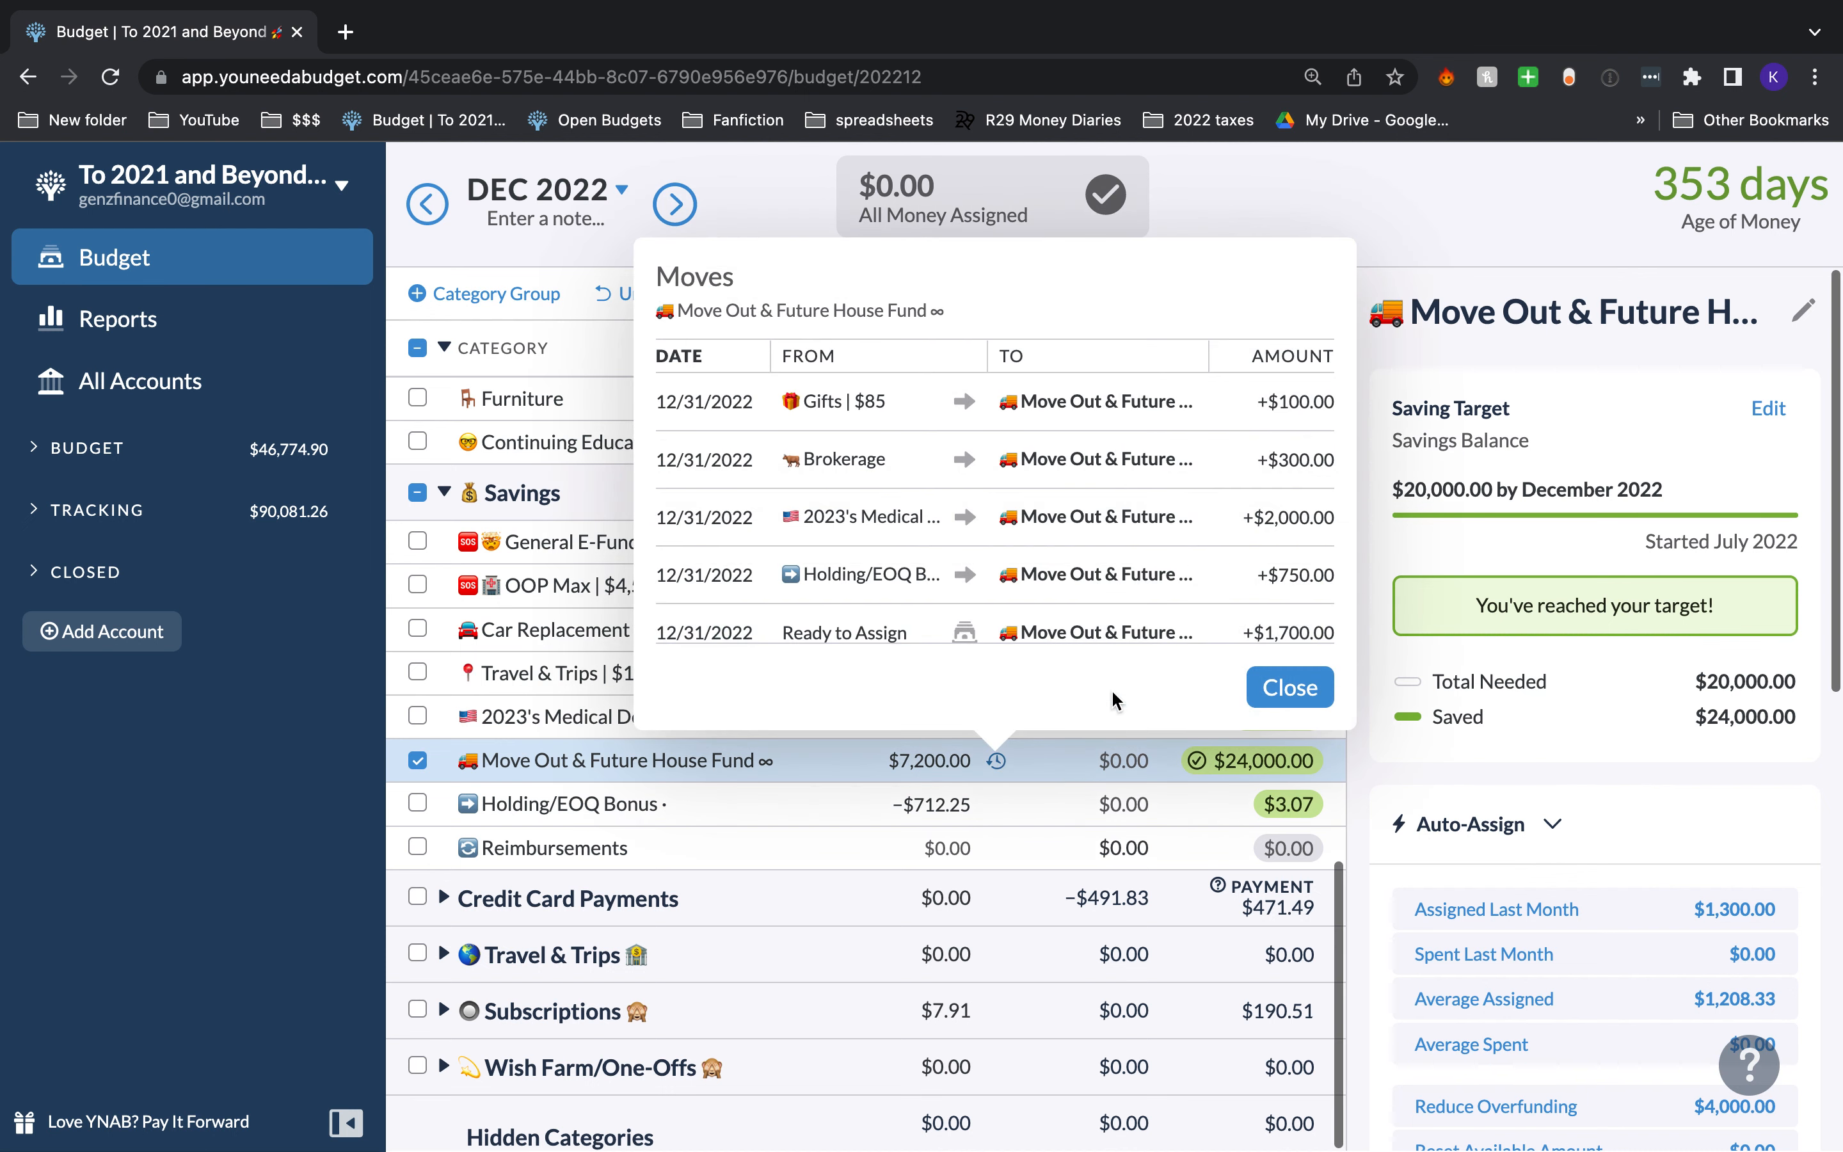
Step: Review the December 2022 moves into Move Out & Future House Fund down to the earliest entry and close the history
{"action": "scroll", "coordinate": [1080, 539], "scroll_direction": "down", "scroll_amount": 3}
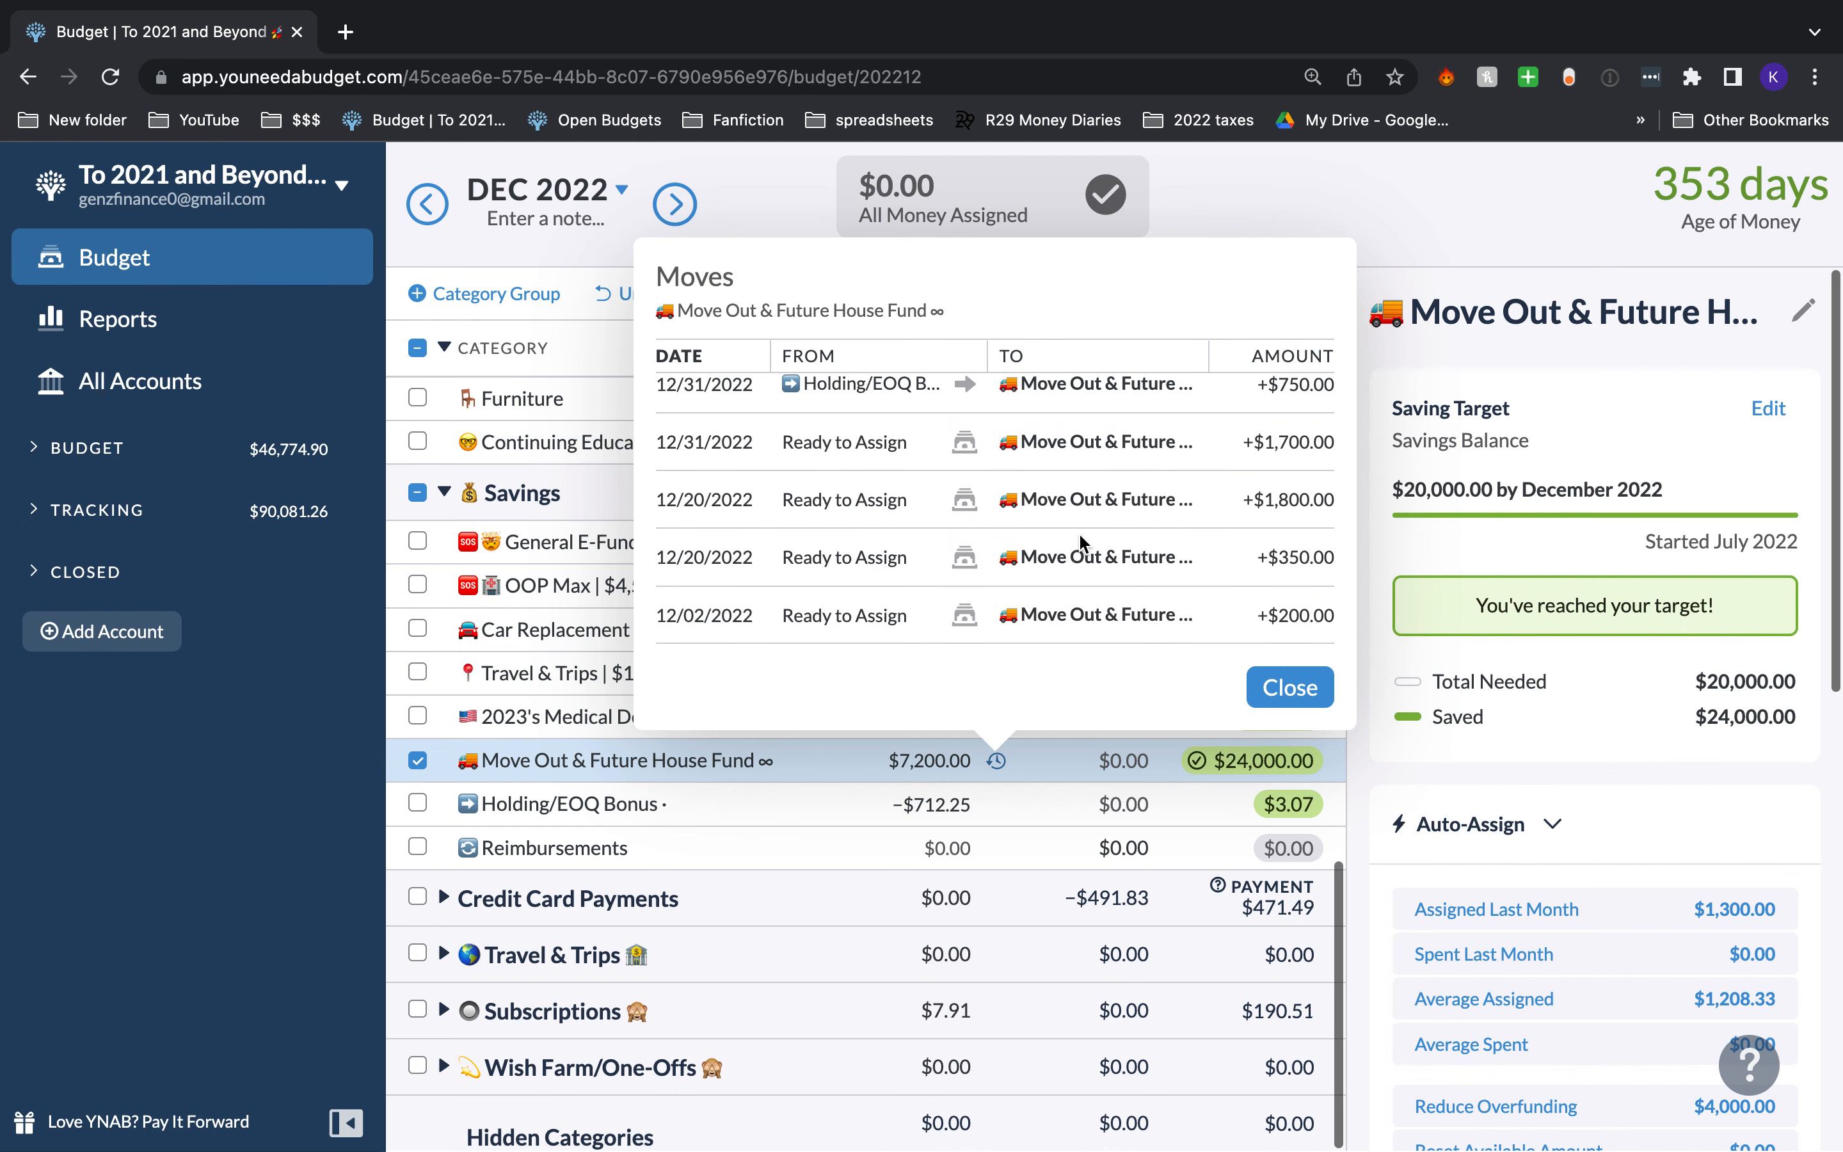
{"action": "left_click", "coordinate": [1290, 689]}
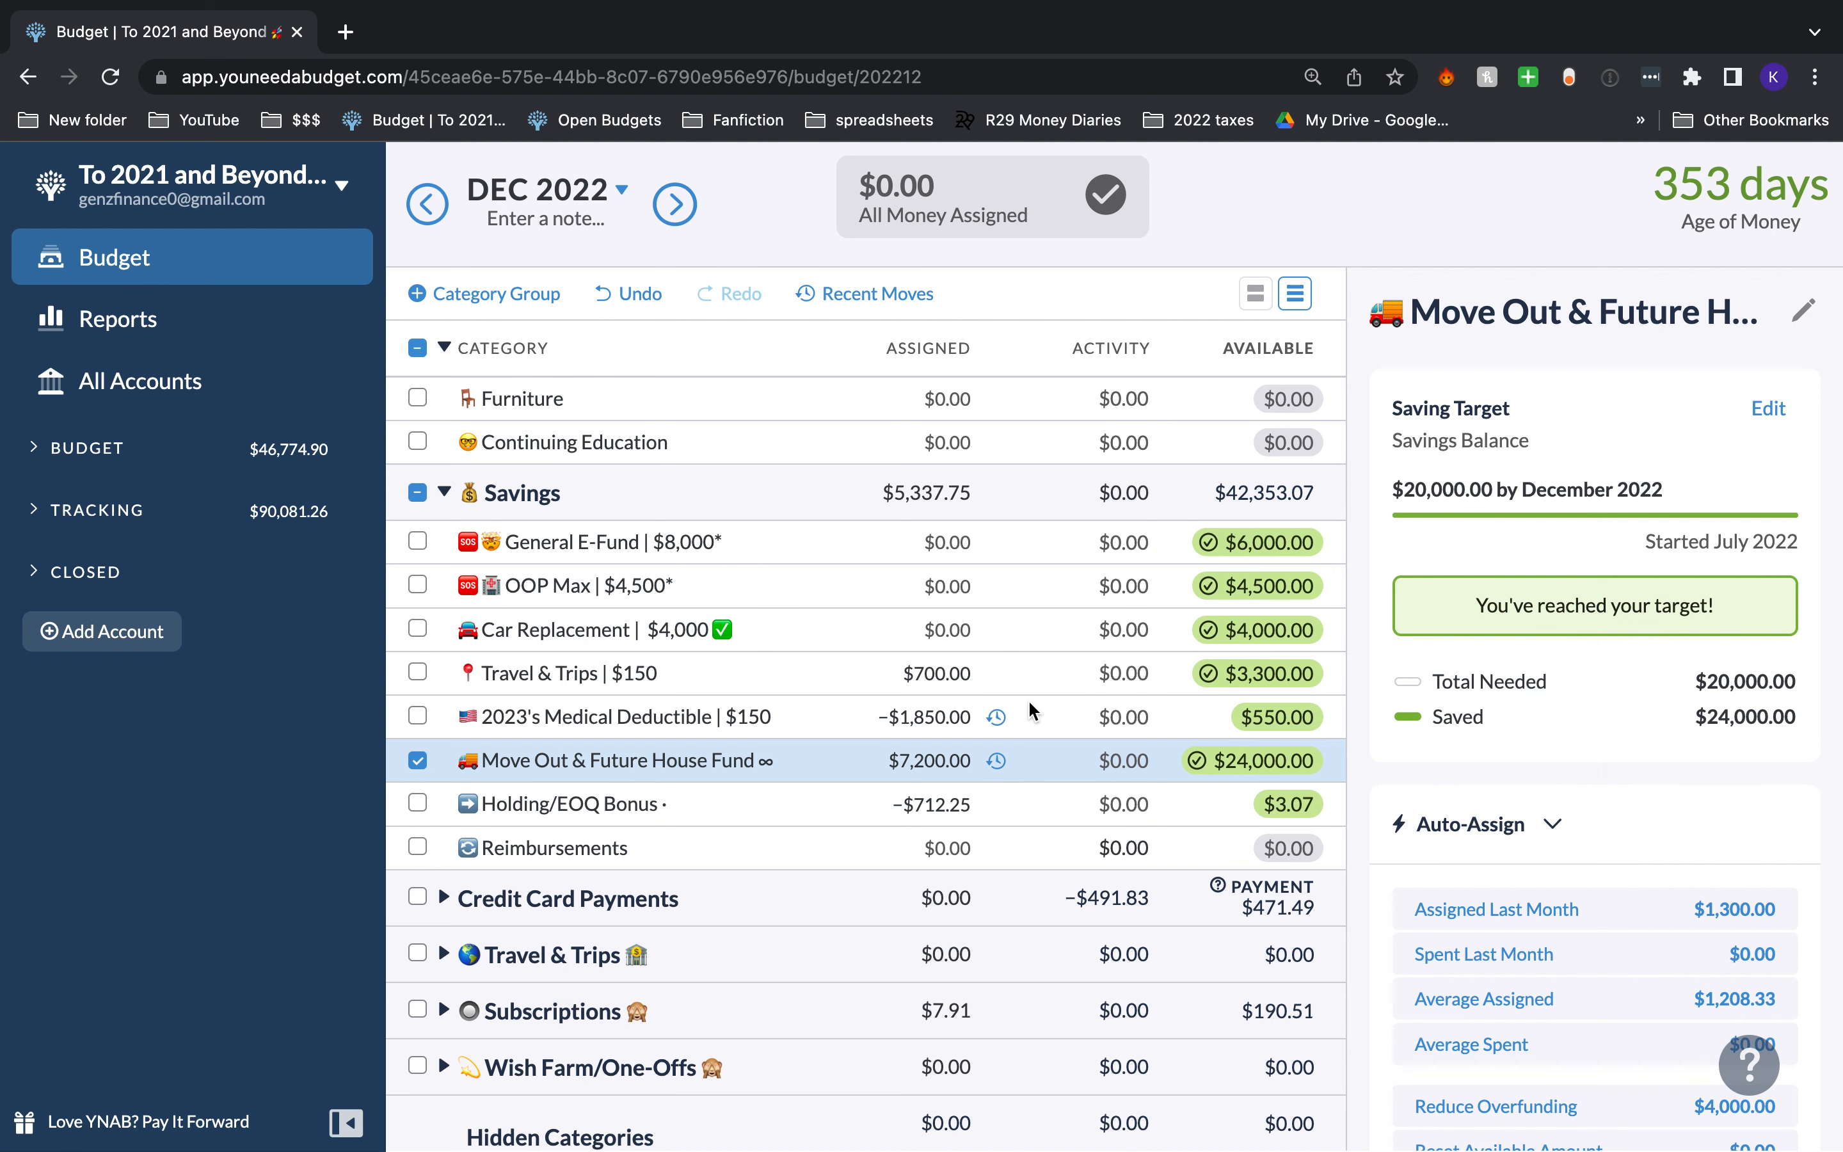
Step: Expand Credit Card Payments, Travel & Trips, Subscriptions and Wish Farm/One-Offs to examine the available balances of their categories
{"action": "left_click", "coordinate": [443, 900]}
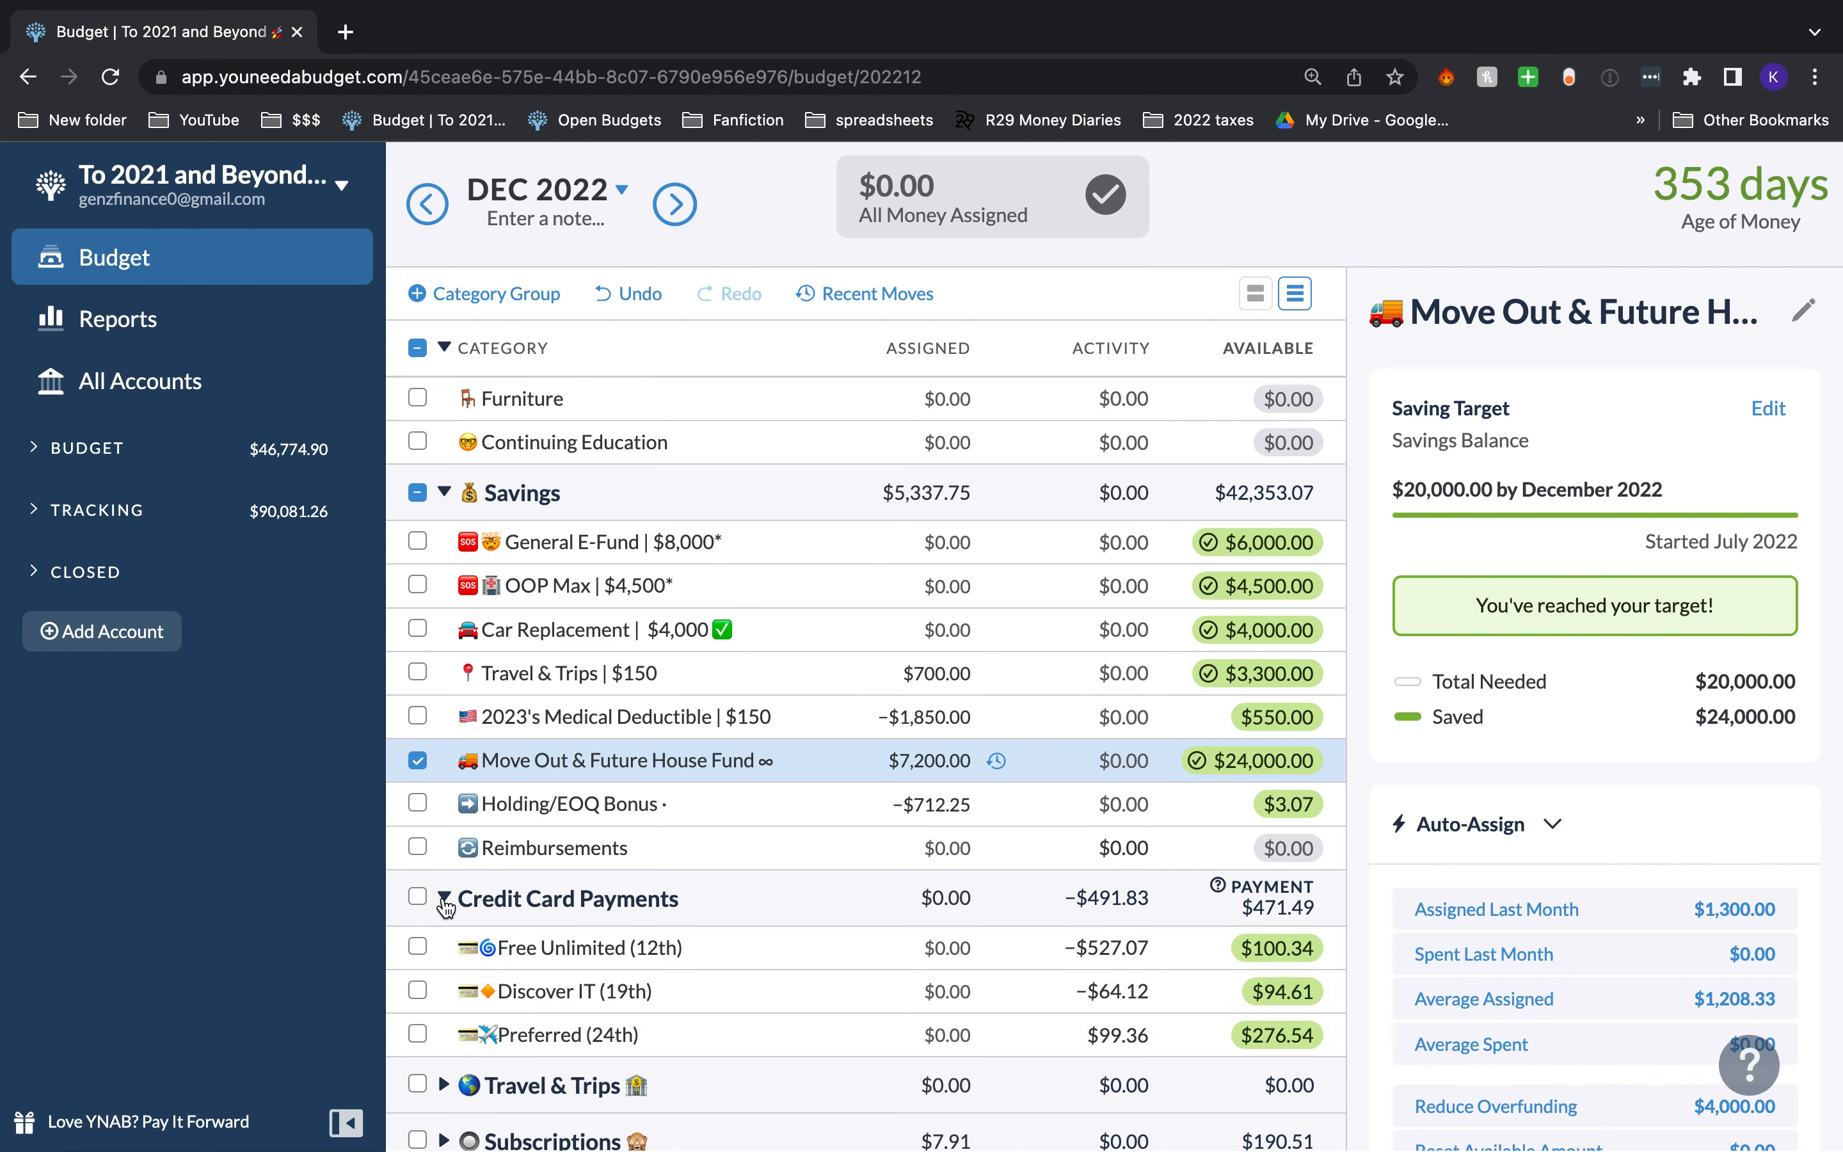
{"action": "scroll", "coordinate": [445, 915], "scroll_direction": "down", "scroll_amount": 2}
{"action": "left_click", "coordinate": [444, 955]}
{"action": "scroll", "coordinate": [444, 954], "scroll_direction": "down", "scroll_amount": 1}
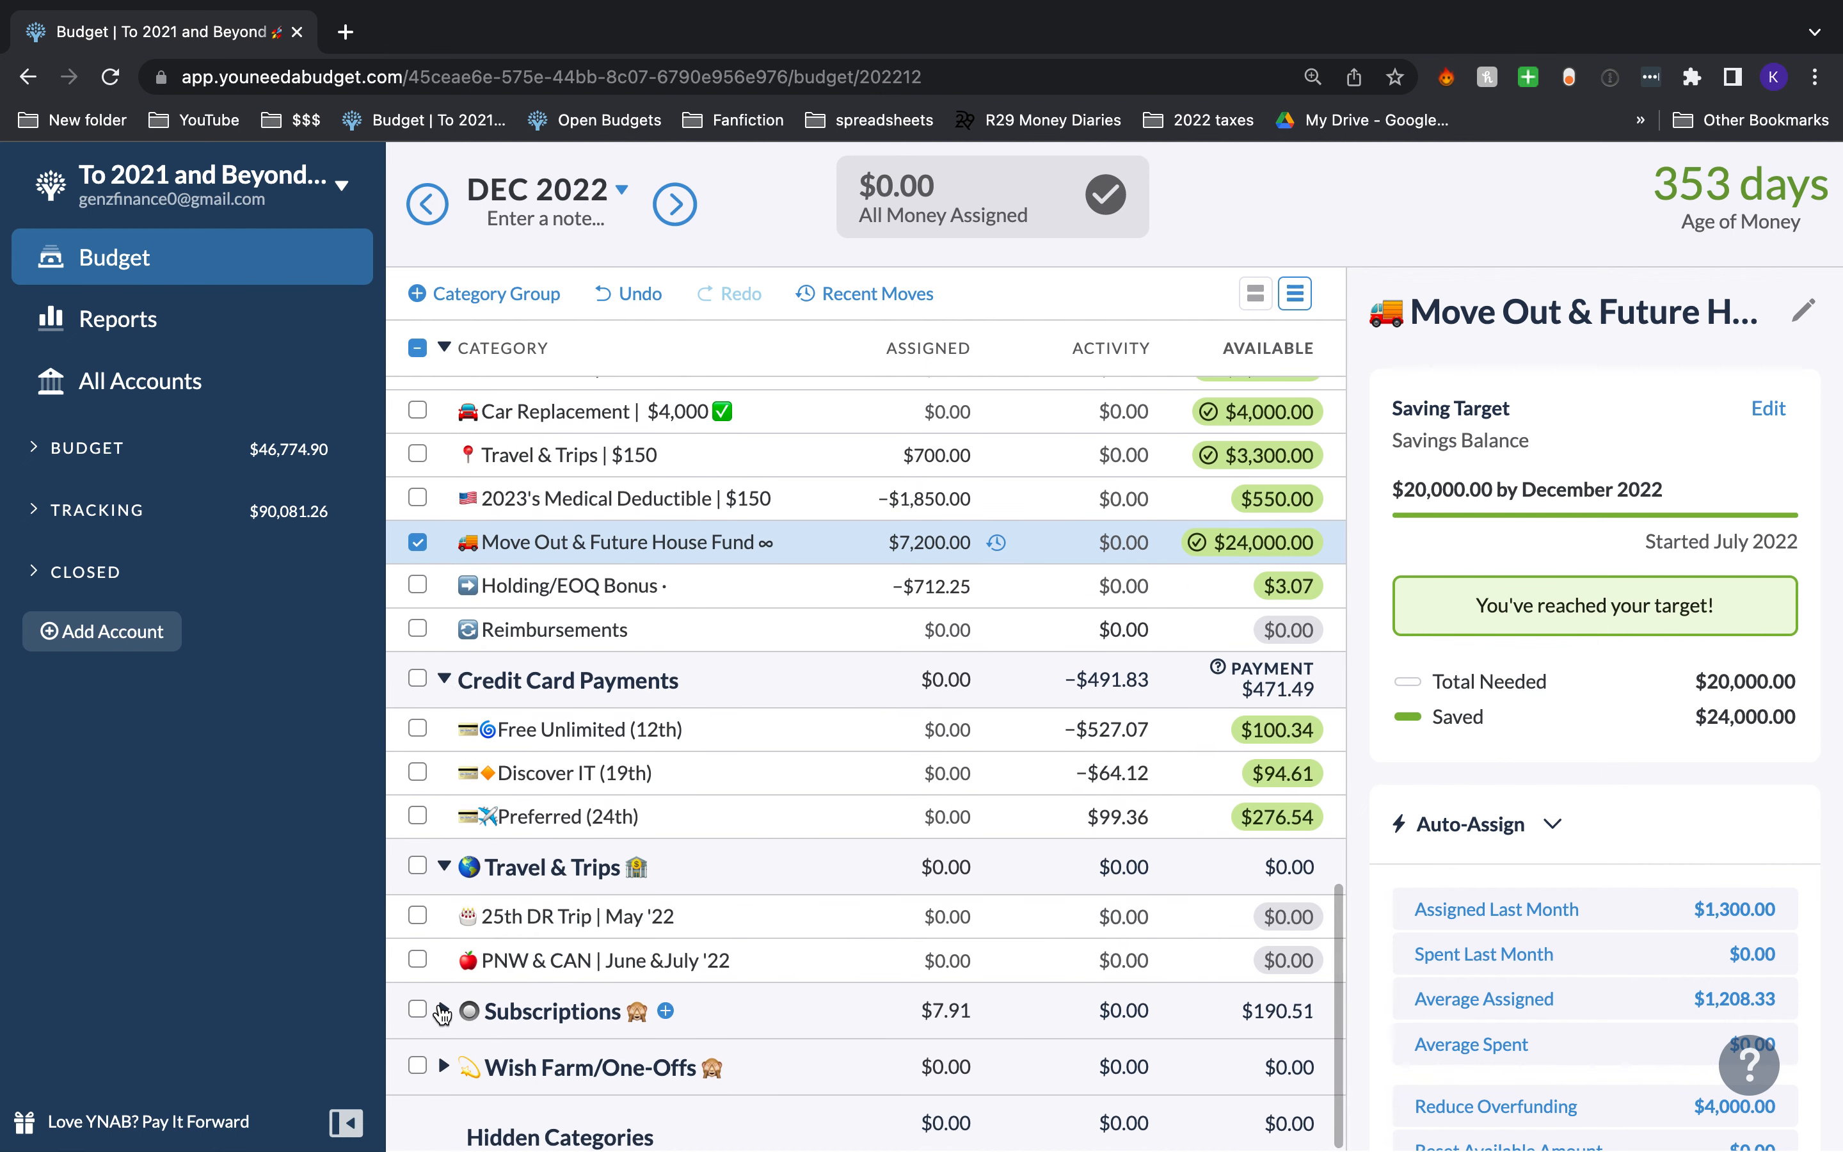
{"action": "left_click", "coordinate": [442, 1011]}
{"action": "scroll", "coordinate": [443, 1013], "scroll_direction": "down", "scroll_amount": 2}
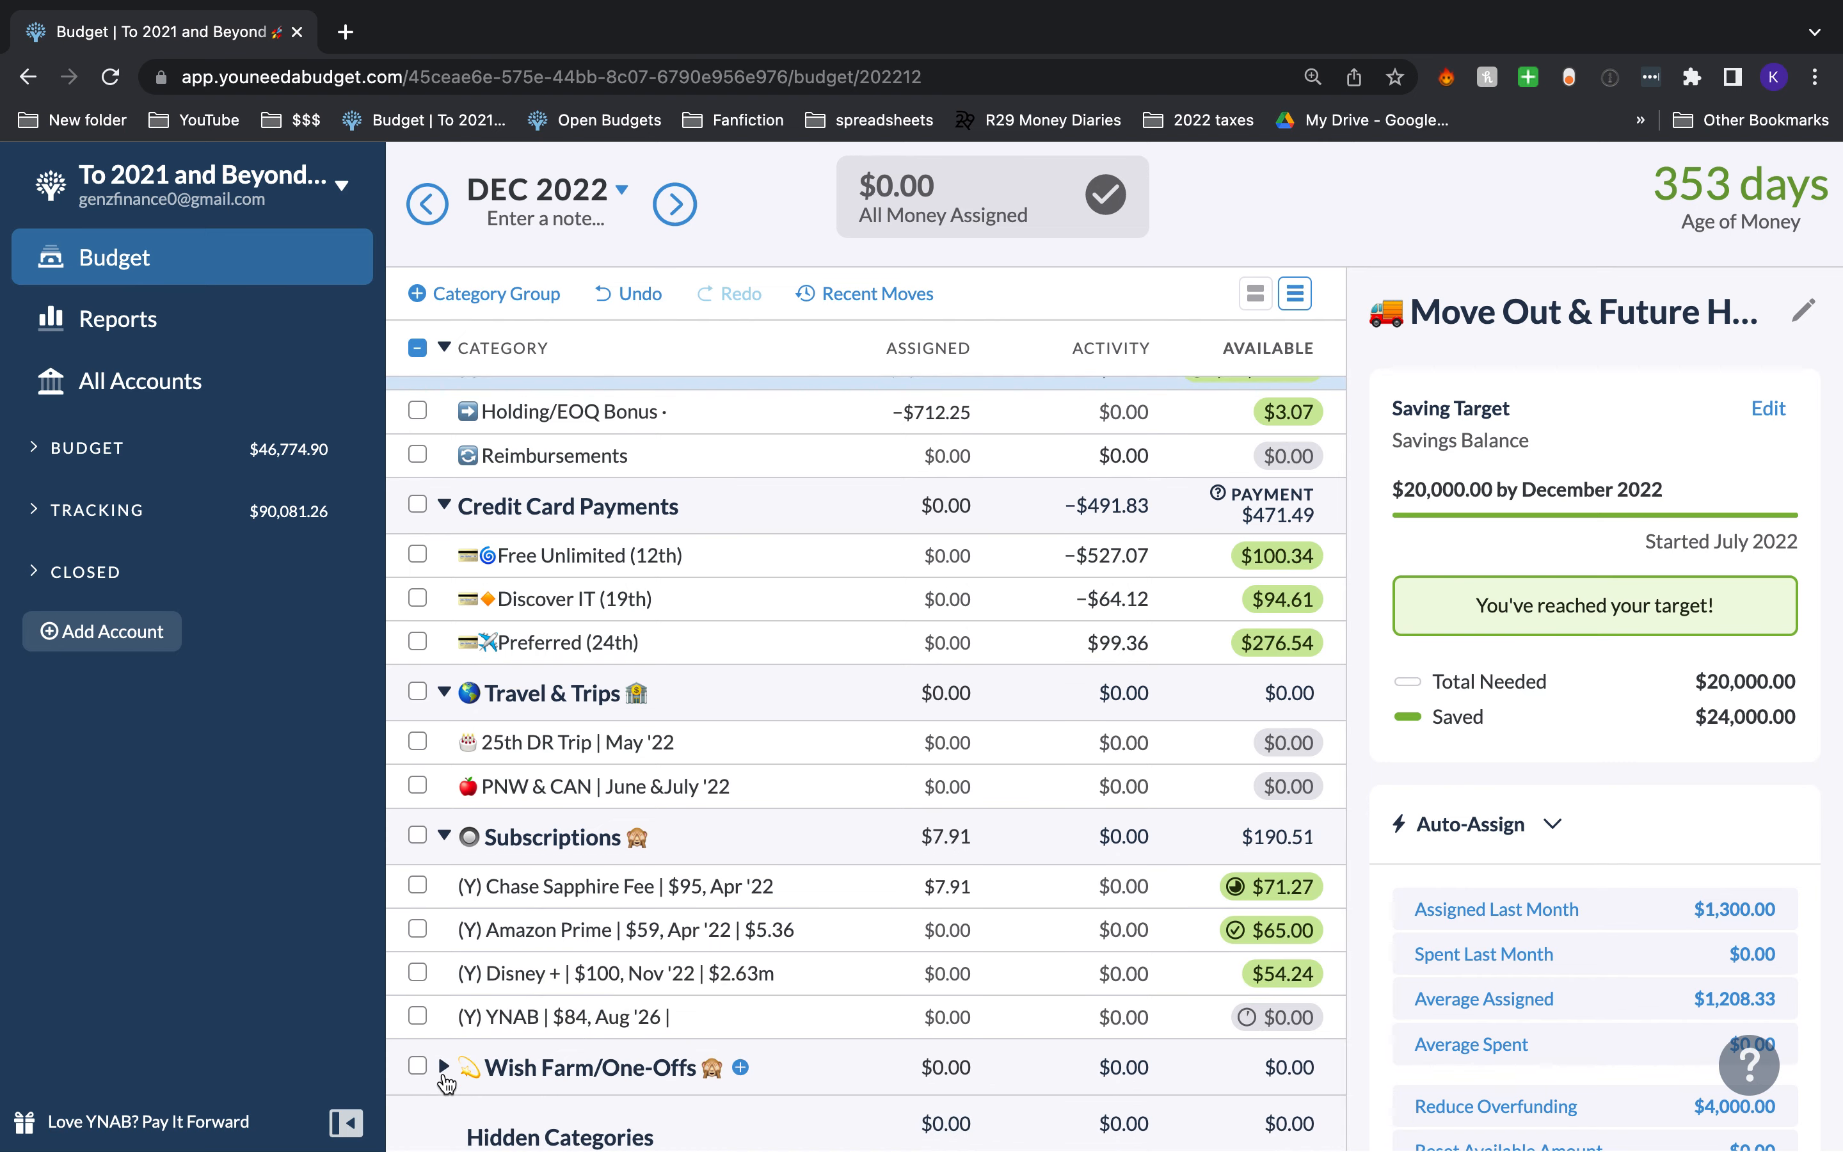
{"action": "left_click", "coordinate": [443, 1067]}
{"action": "scroll", "coordinate": [444, 1013], "scroll_direction": "down", "scroll_amount": 1}
{"action": "left_click", "coordinate": [441, 978]}
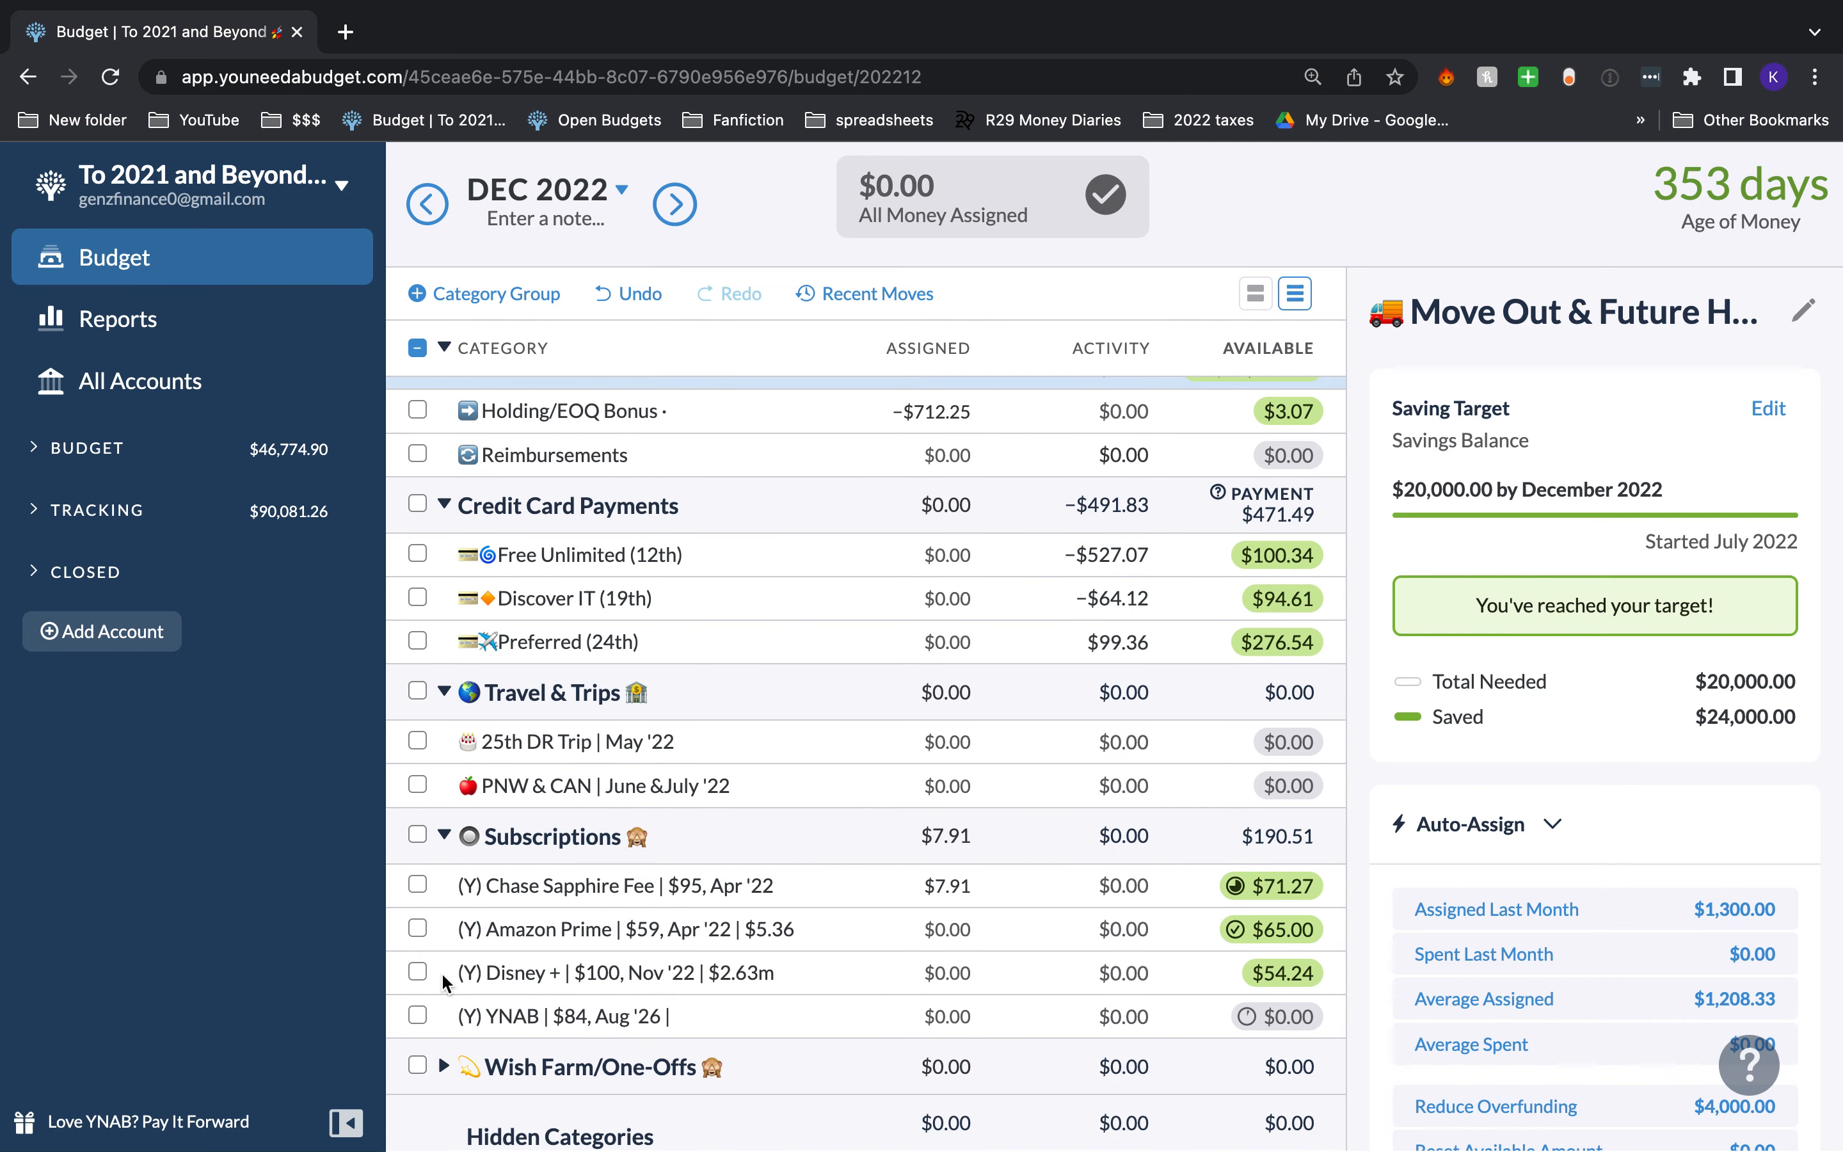
Step: Collapse the Subscriptions, Travel & Trips and Credit Card Payments groups
{"action": "left_click", "coordinate": [442, 836]}
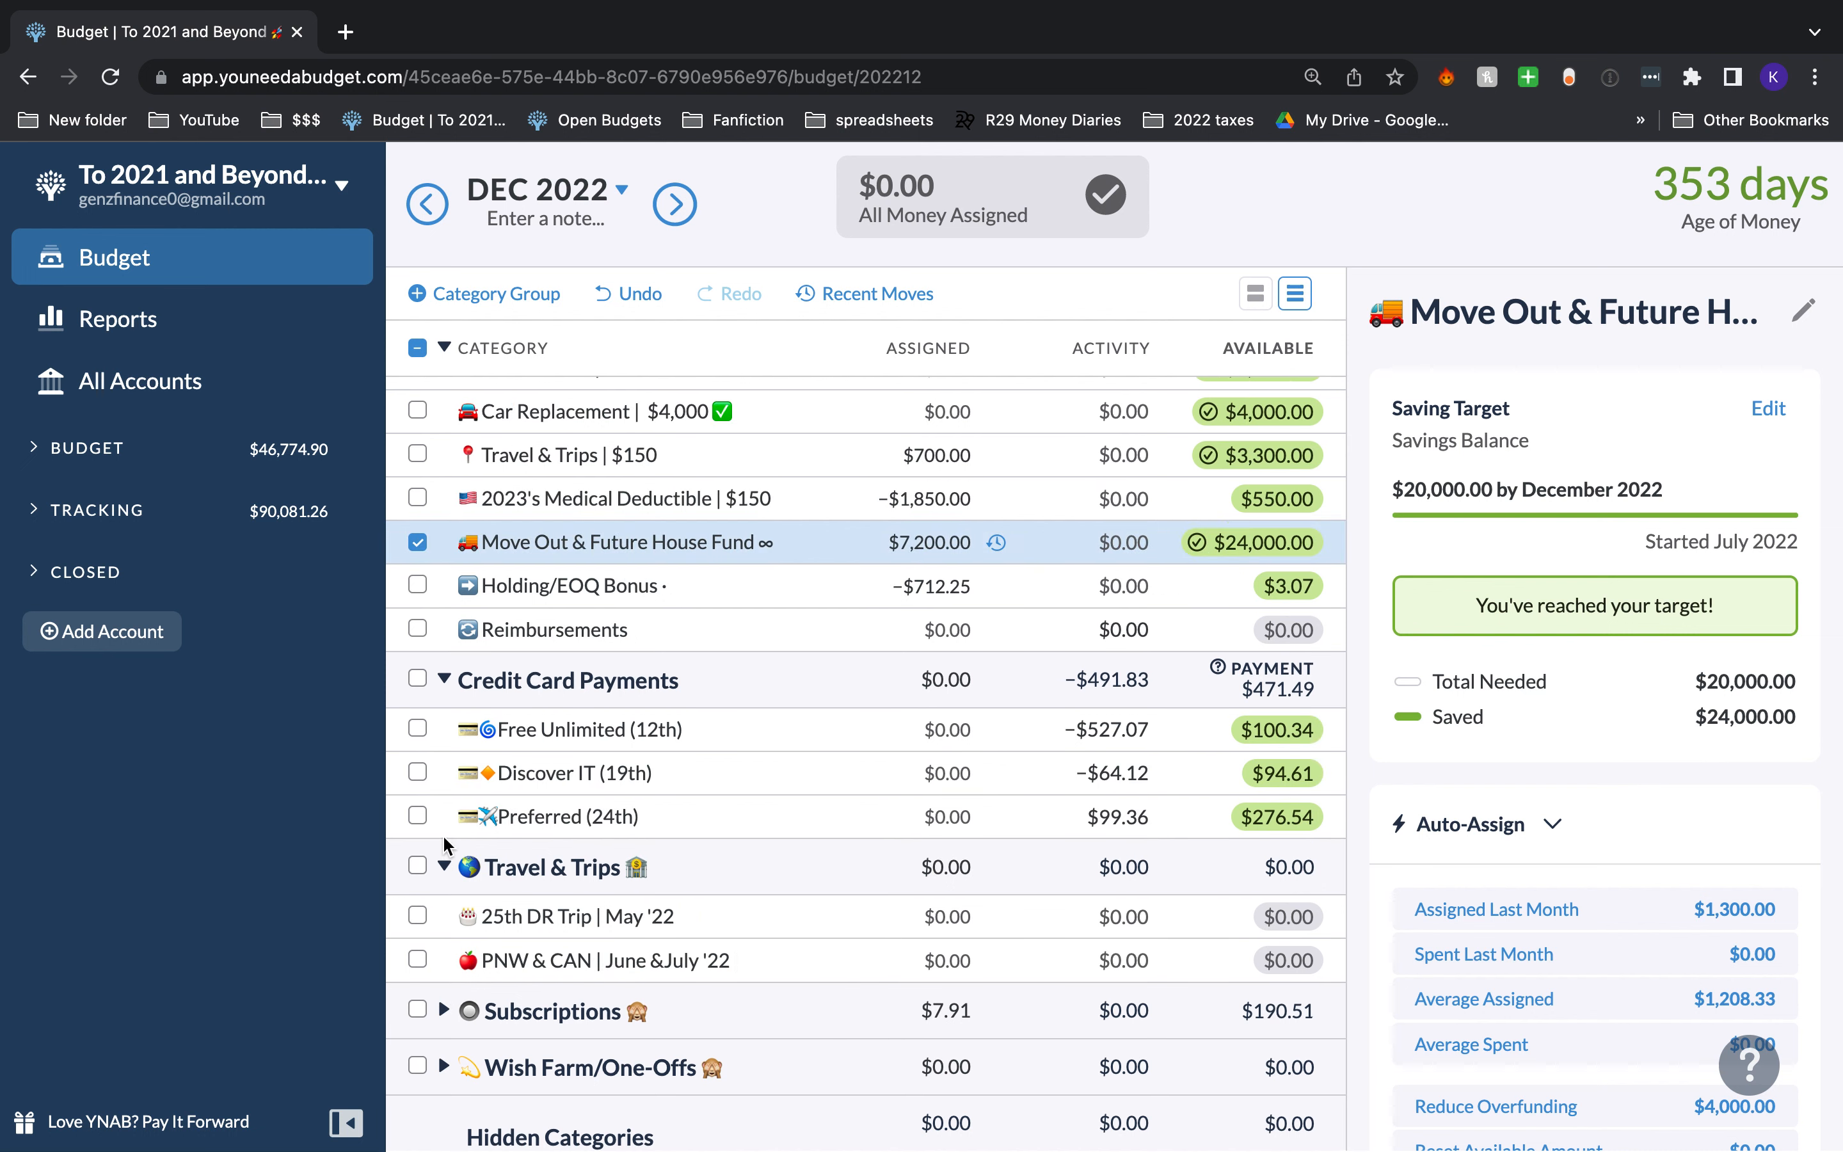
{"action": "left_click", "coordinate": [444, 865]}
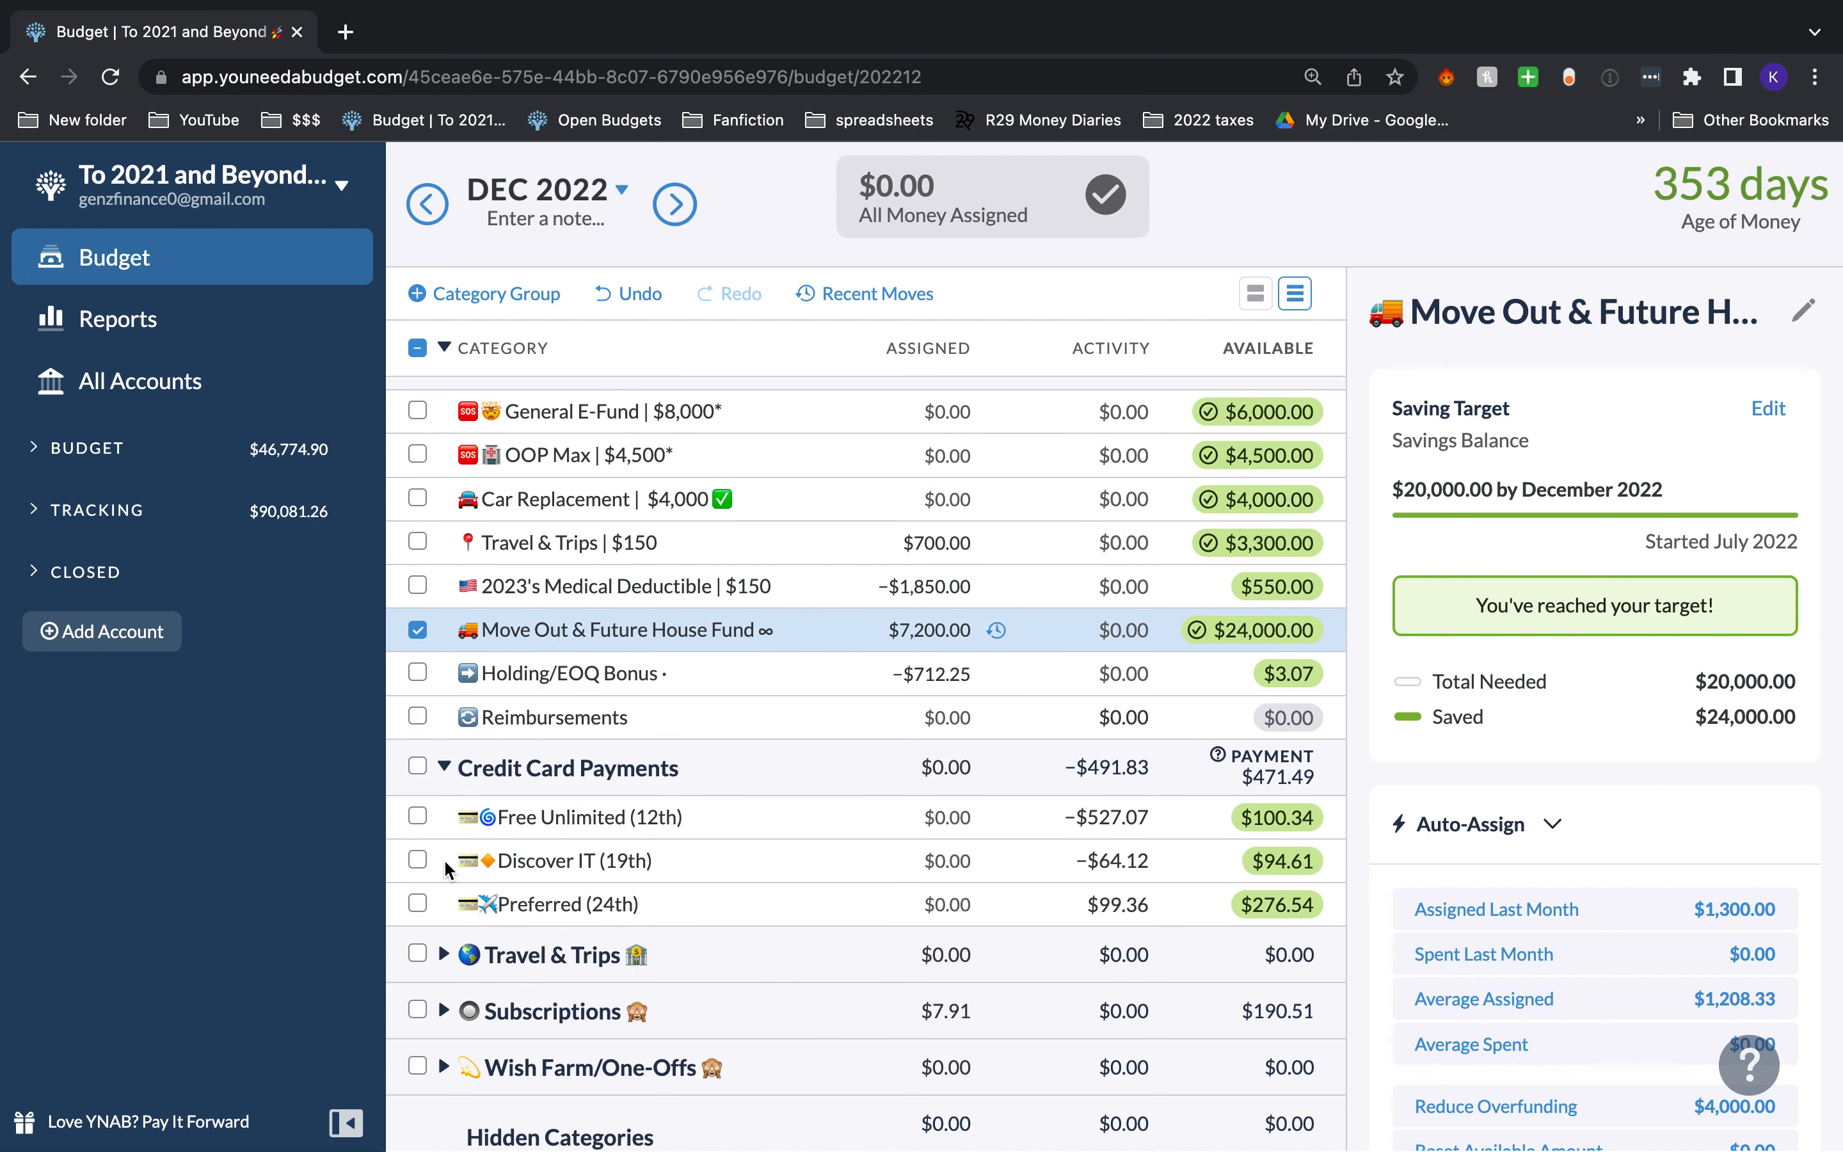
{"action": "left_click", "coordinate": [443, 767]}
{"action": "scroll", "coordinate": [442, 764], "scroll_direction": "up", "scroll_amount": 1}
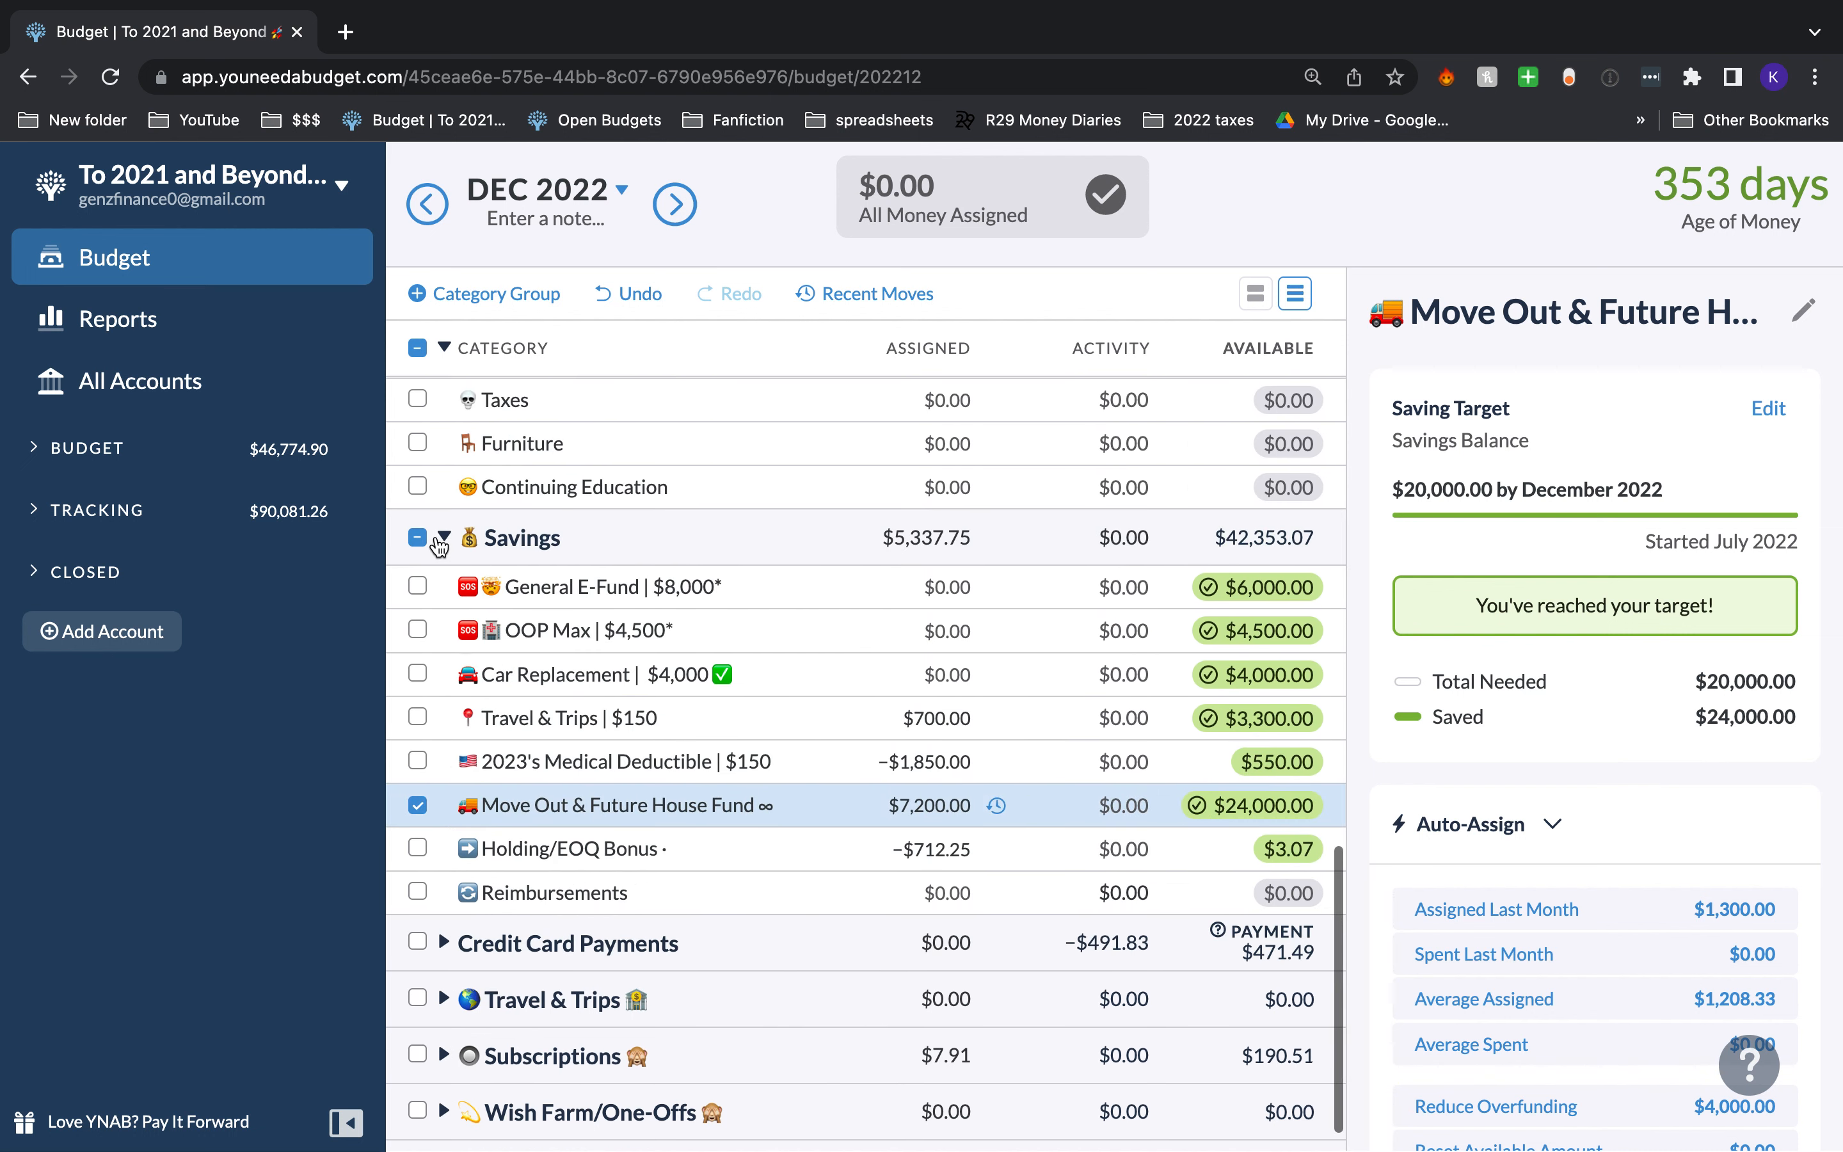
Step: Clear the category selection in Savings and collapse the group, leaving its name unedited
{"action": "left_click", "coordinate": [420, 540]}
{"action": "left_click", "coordinate": [466, 540]}
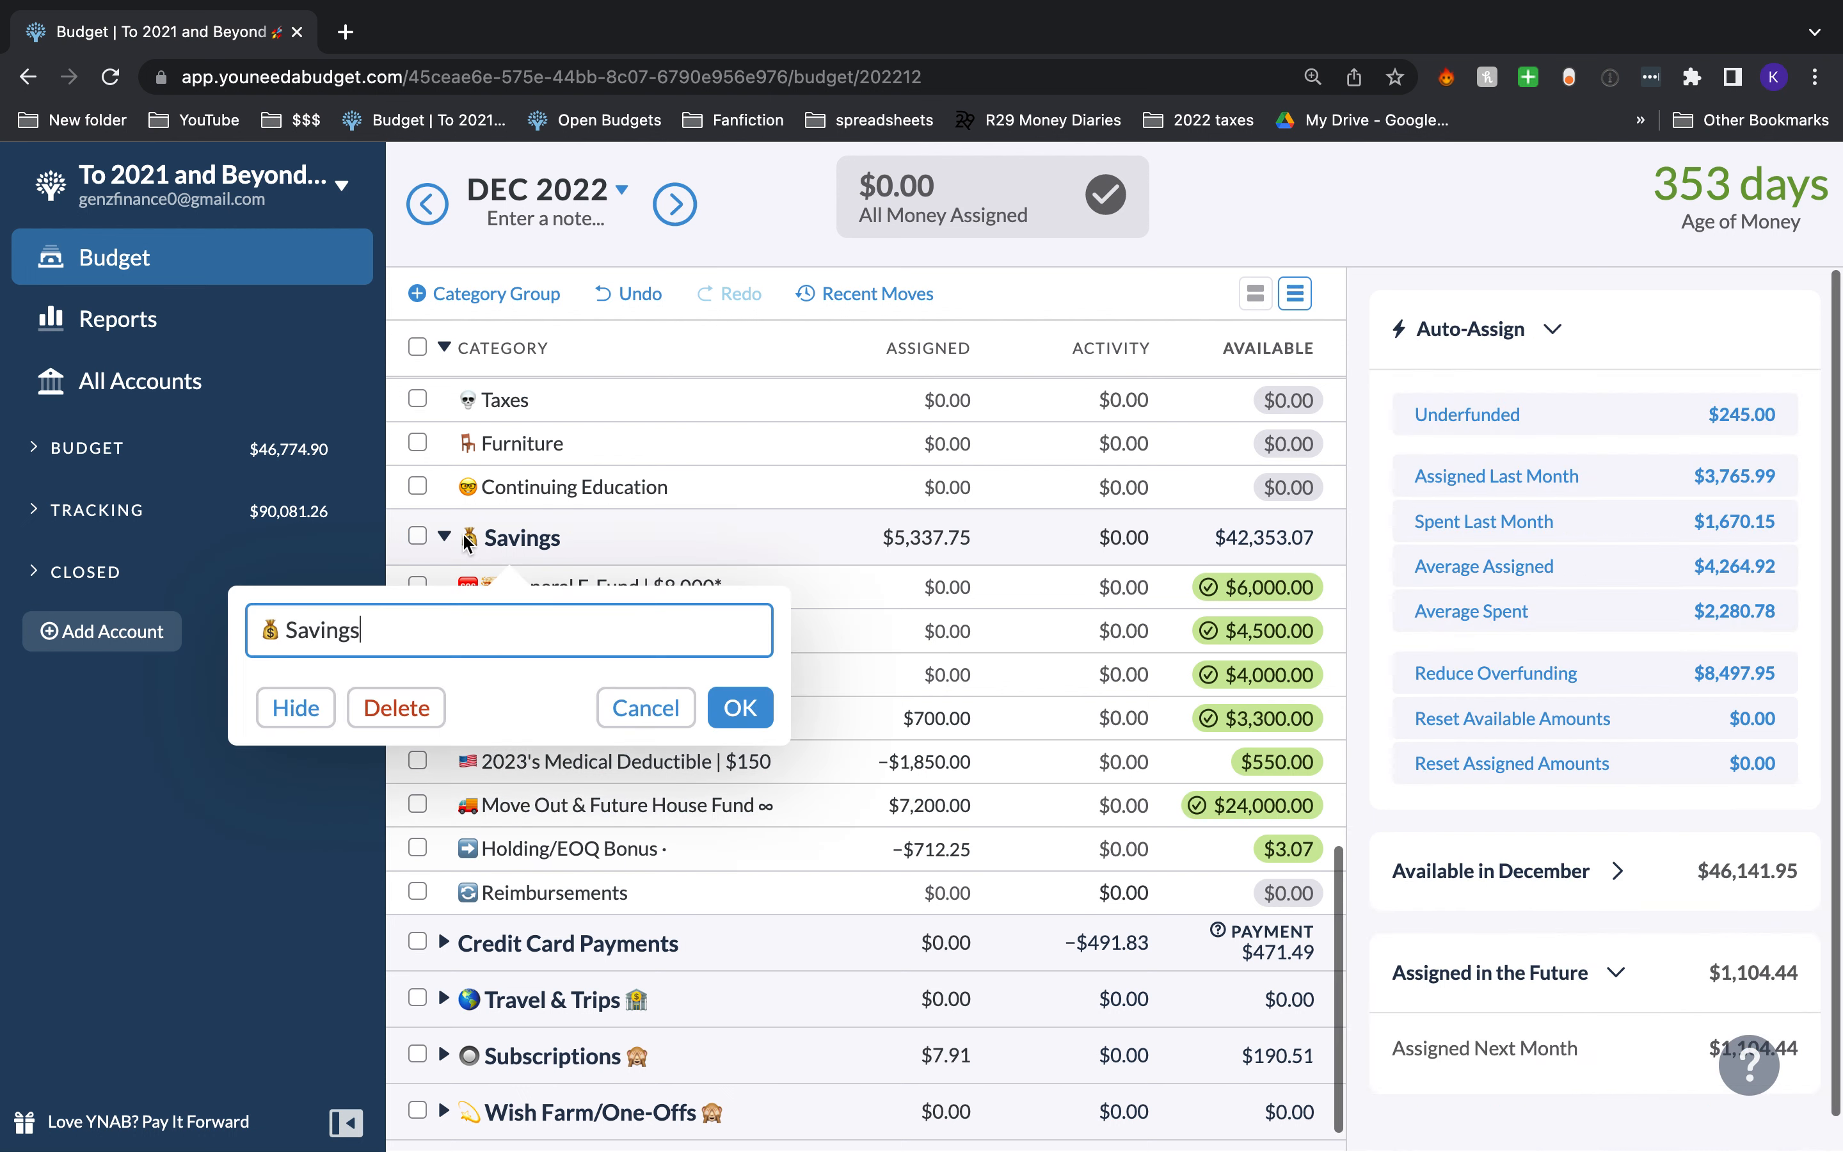
{"action": "left_click", "coordinate": [446, 539]}
{"action": "left_click", "coordinate": [445, 537]}
Step: Examine the available balances from Winter Is Coming up to My Responsibilities for small amounts that can be moved
{"action": "scroll", "coordinate": [449, 544], "scroll_direction": "up", "scroll_amount": 3}
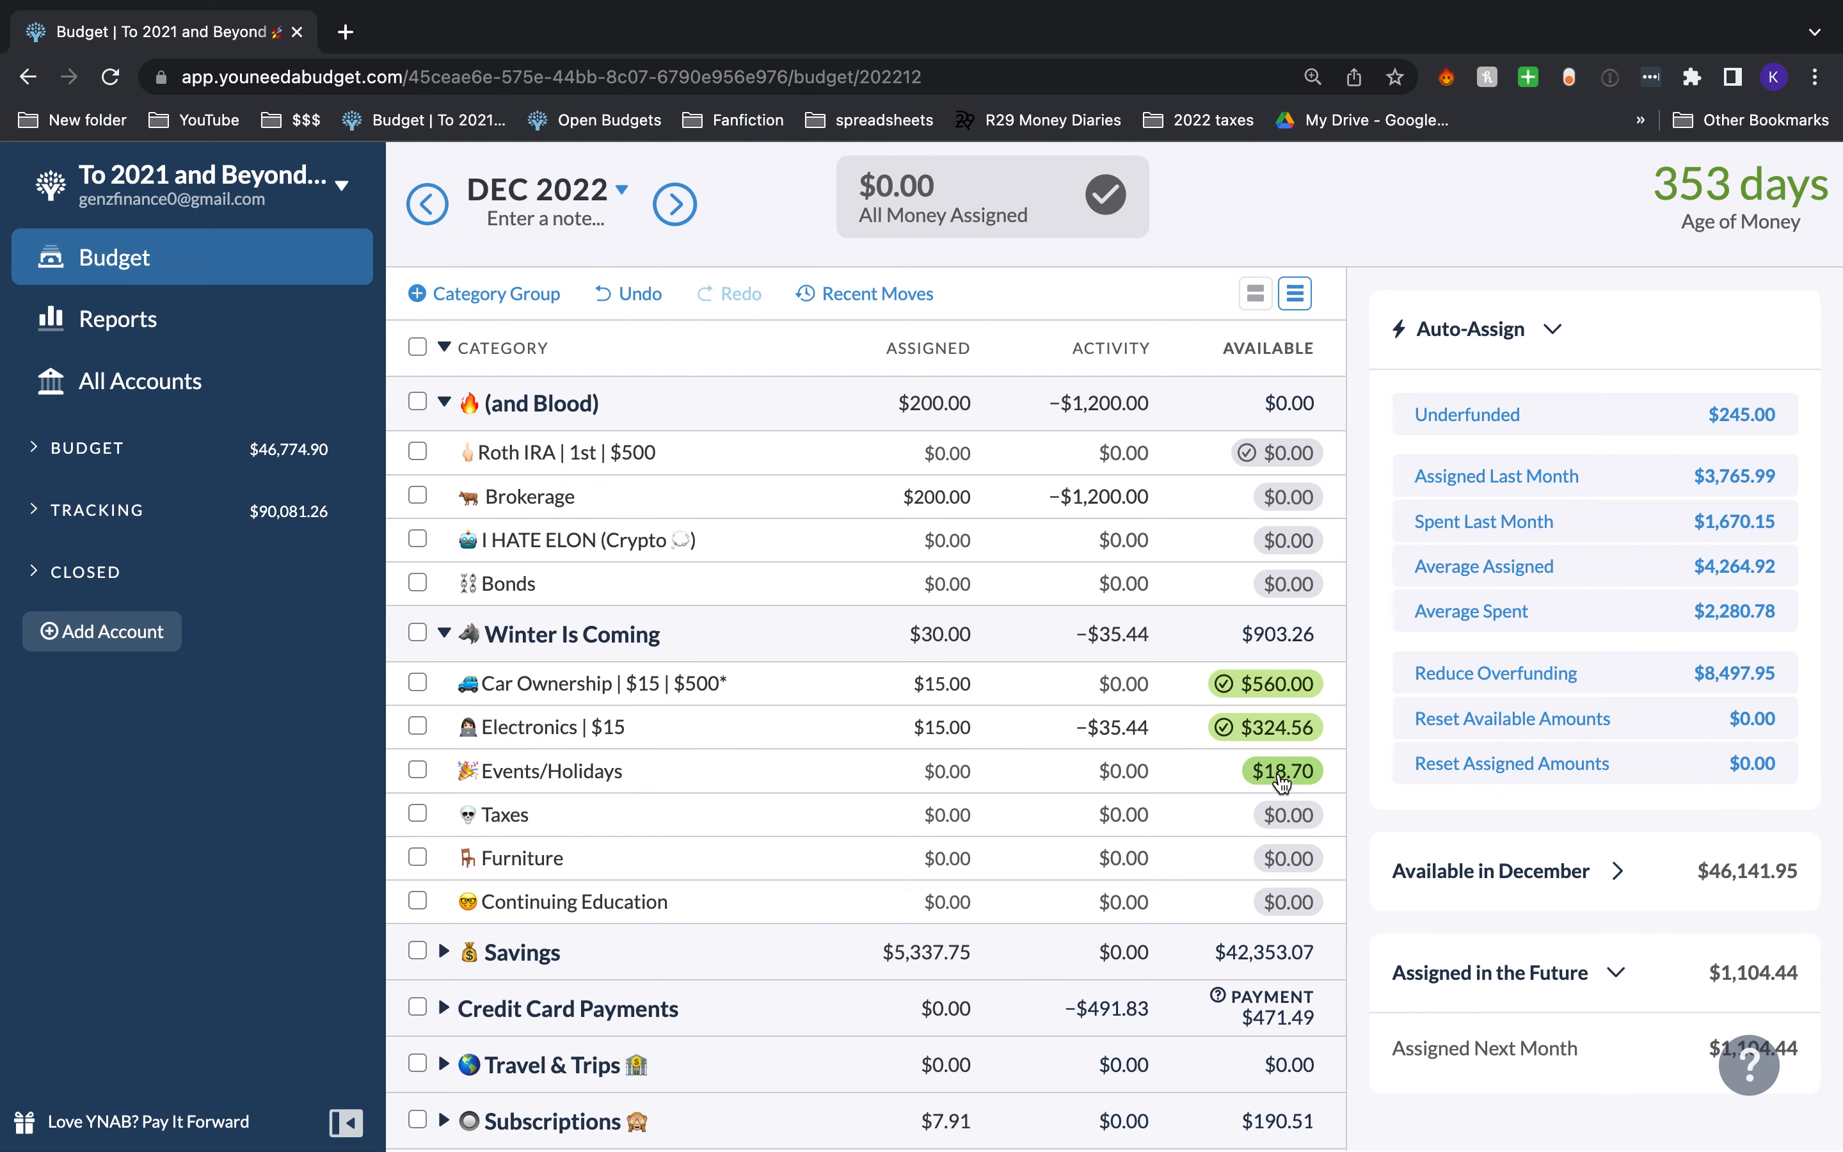
{"action": "scroll", "coordinate": [1279, 800], "scroll_direction": "down", "scroll_amount": 2}
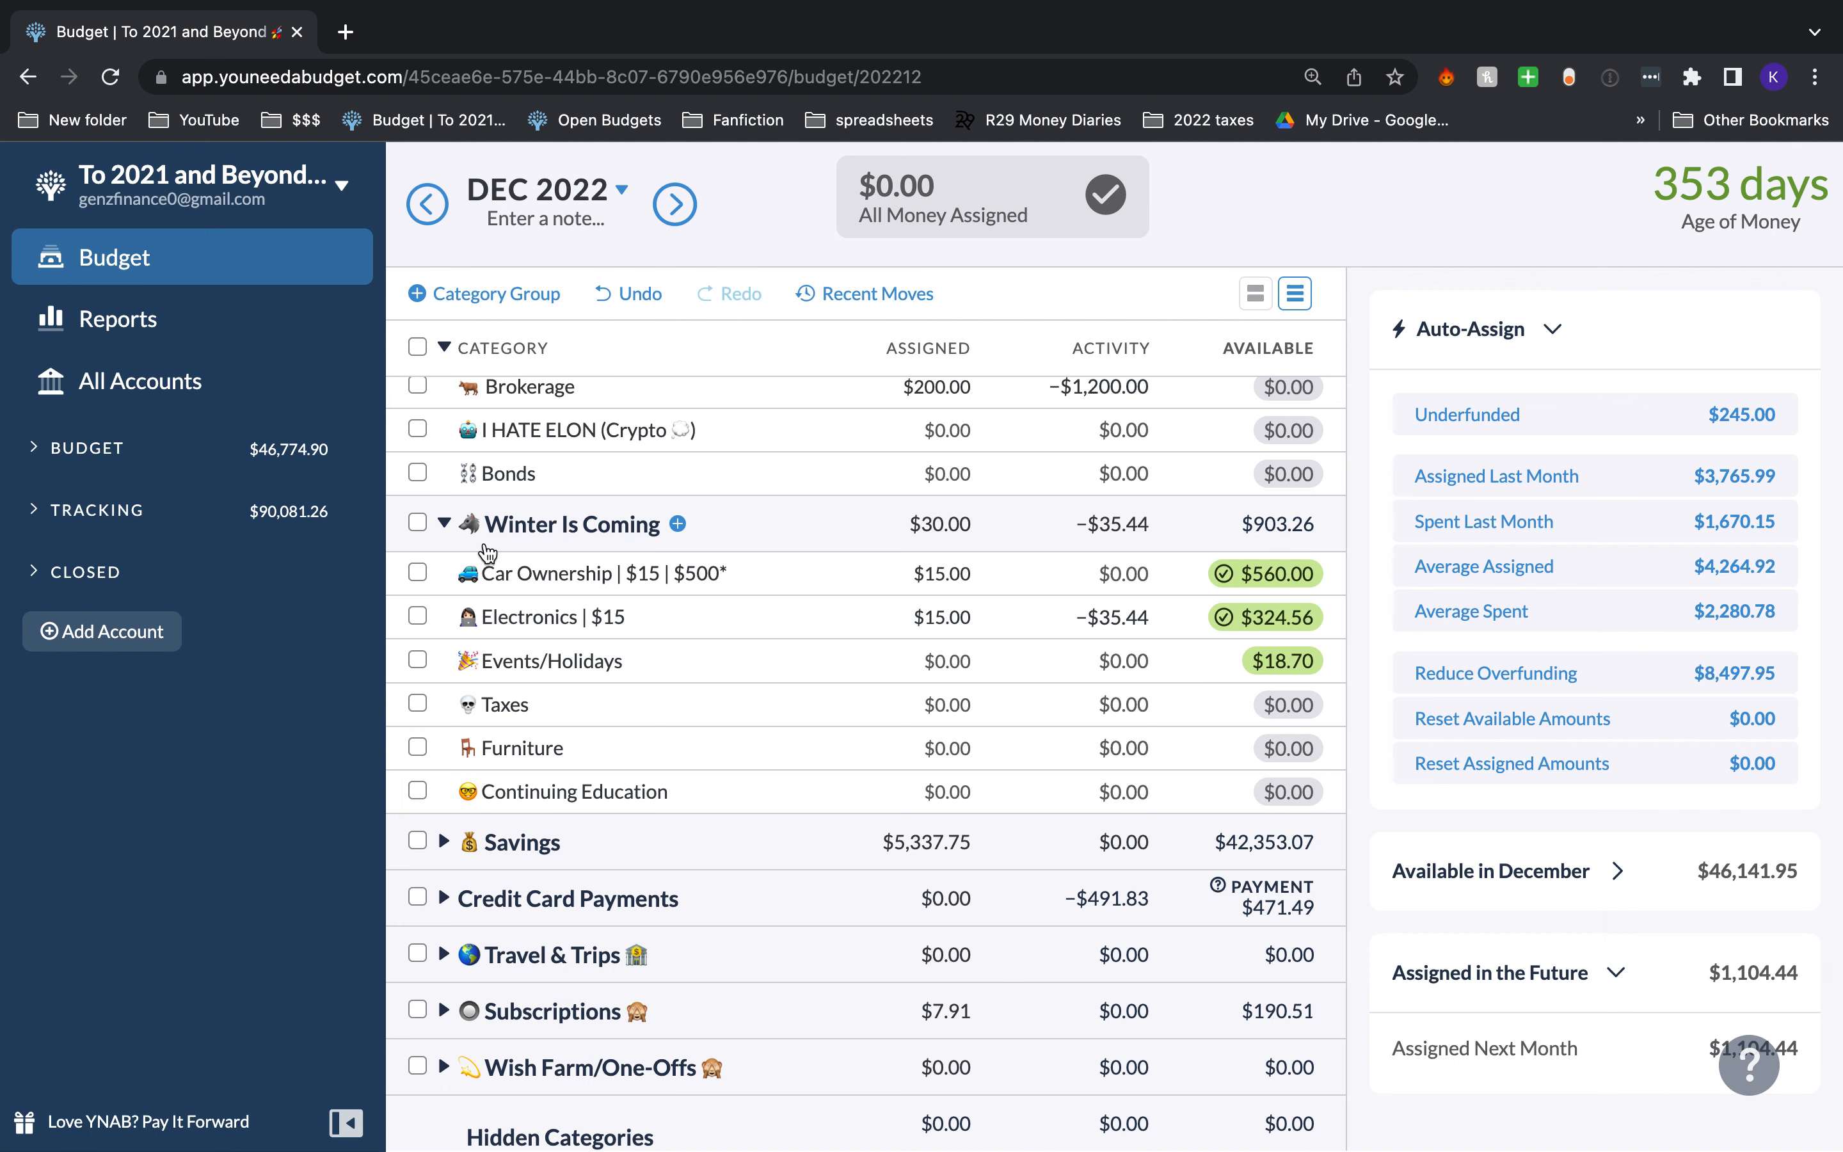
{"action": "left_click", "coordinate": [419, 523]}
{"action": "left_click", "coordinate": [419, 523]}
{"action": "scroll", "coordinate": [425, 524], "scroll_direction": "up", "scroll_amount": 5}
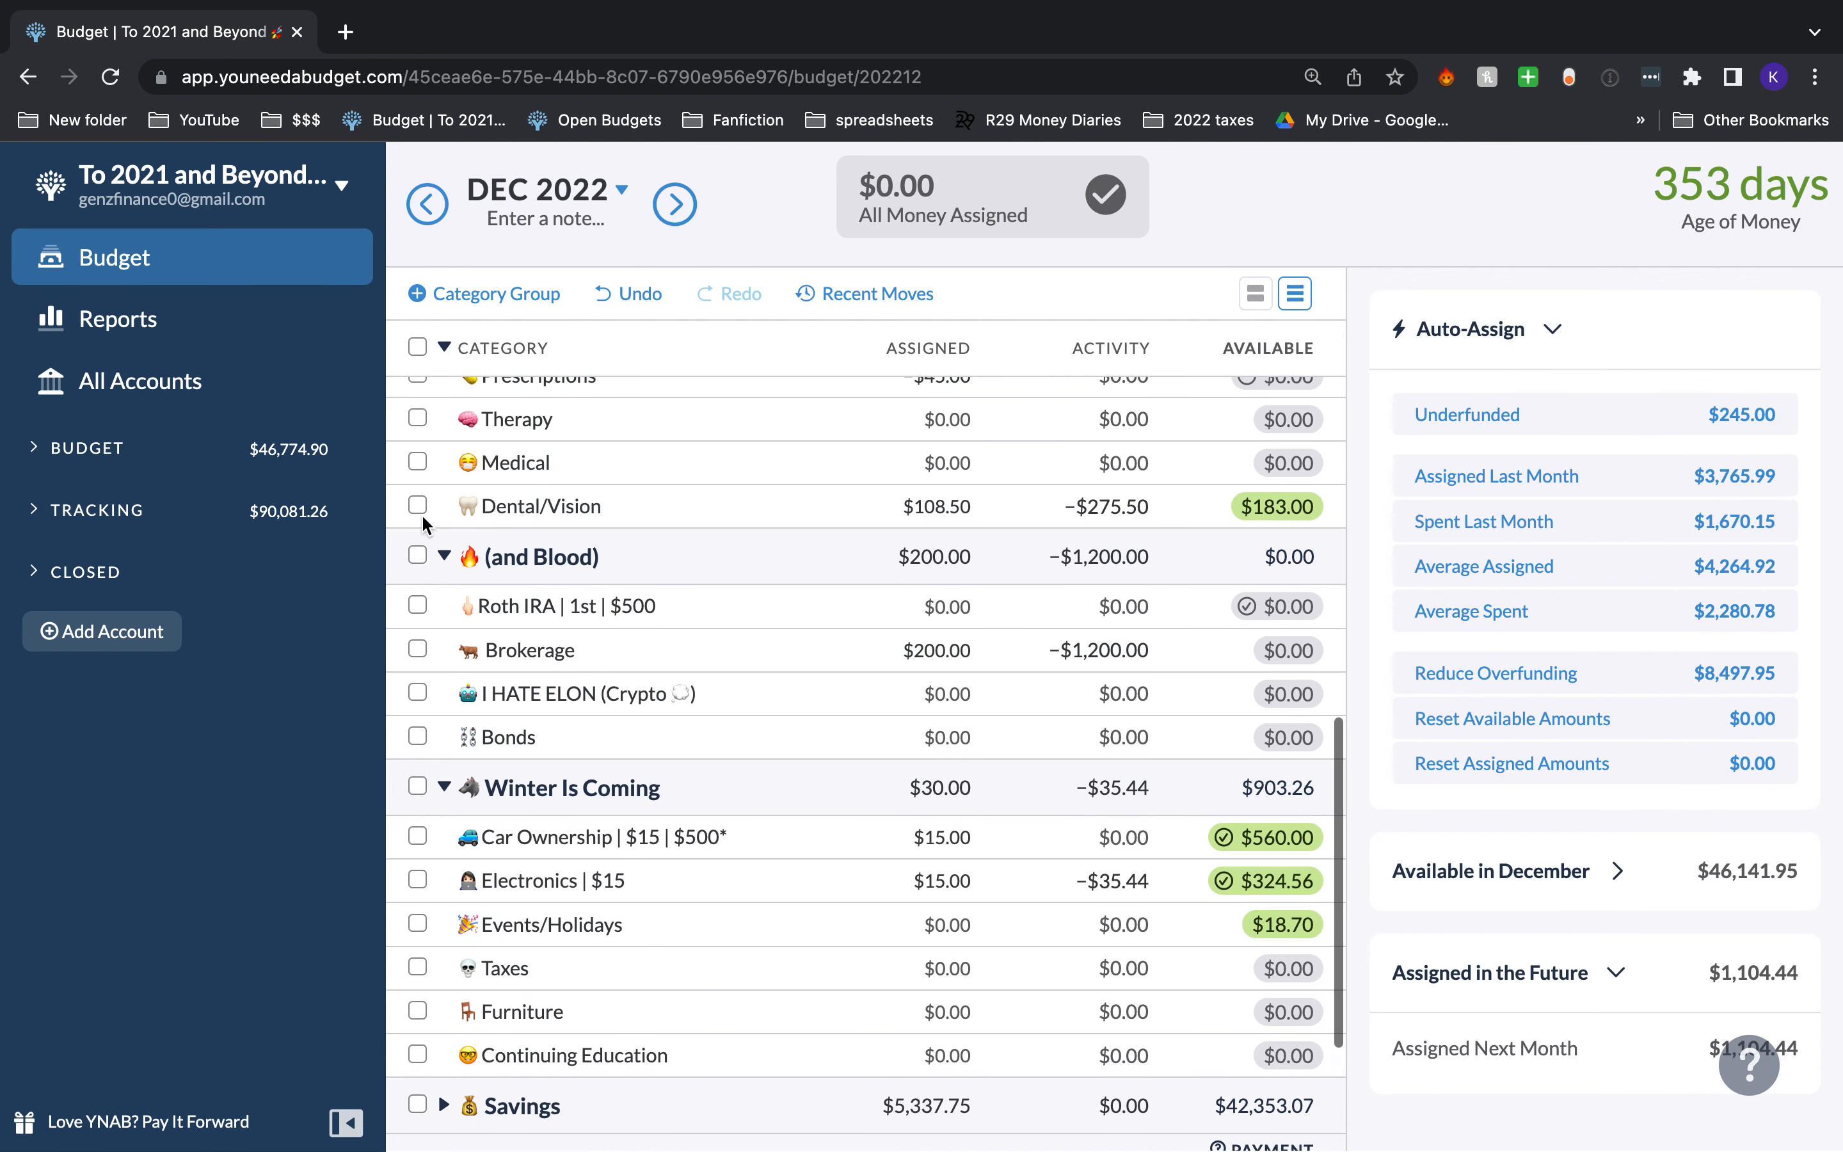
{"action": "scroll", "coordinate": [422, 523], "scroll_direction": "up", "scroll_amount": 3}
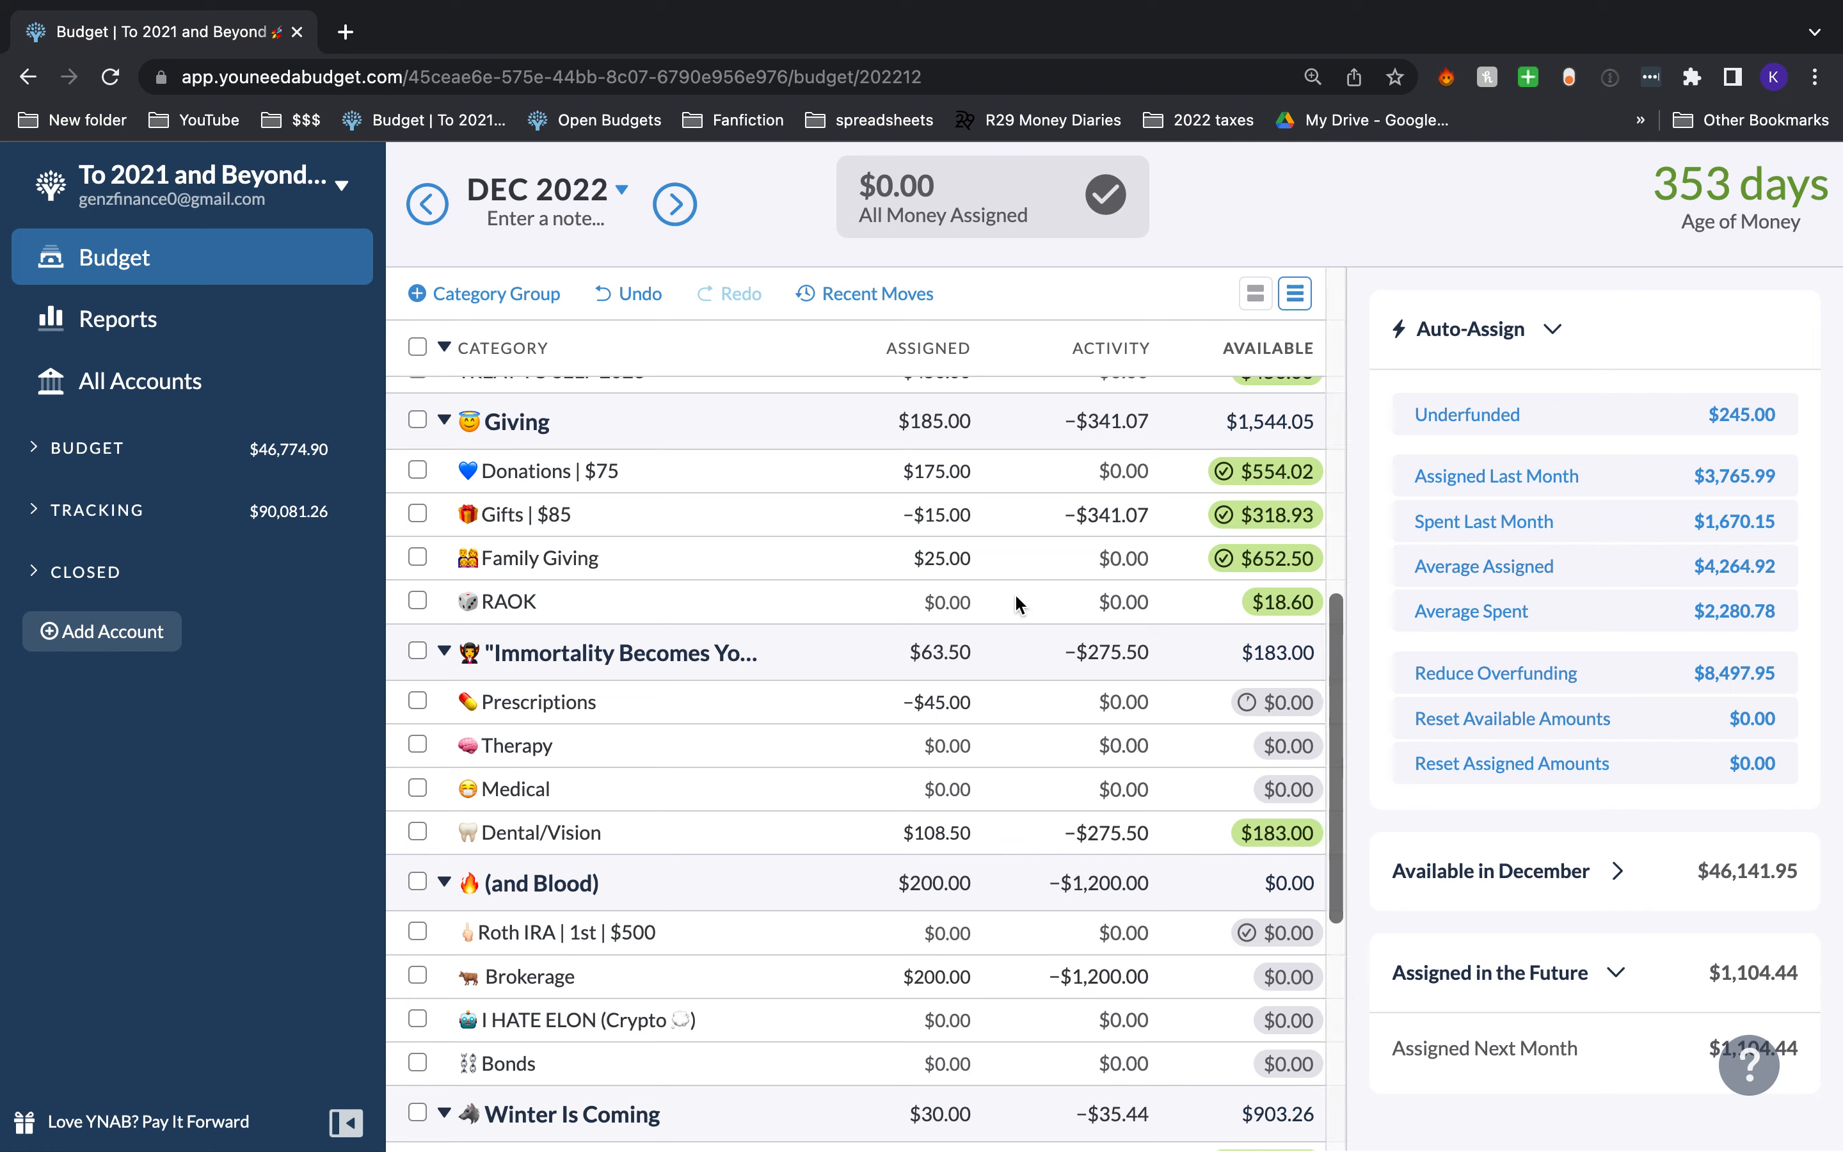
{"action": "scroll", "coordinate": [1017, 605], "scroll_direction": "up", "scroll_amount": 3}
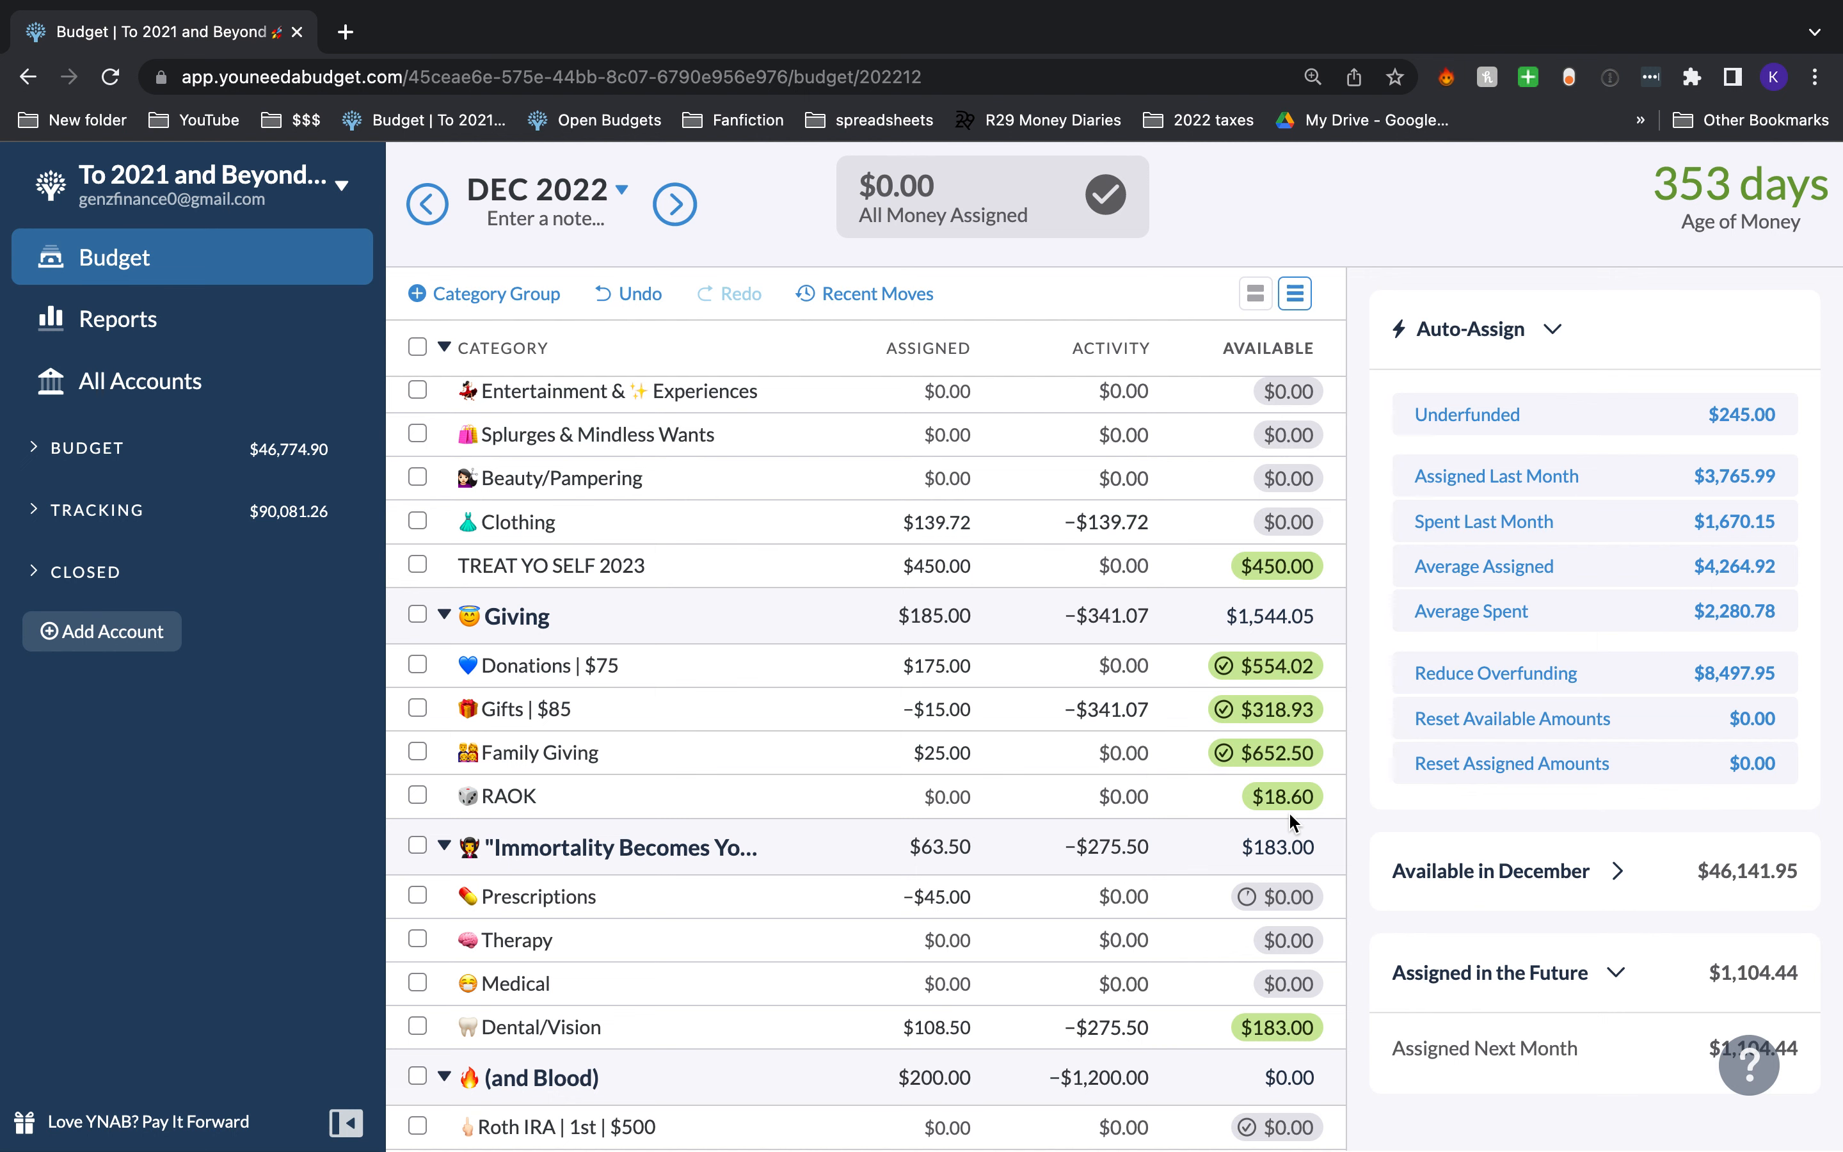
{"action": "scroll", "coordinate": [1289, 811], "scroll_direction": "up", "scroll_amount": 3}
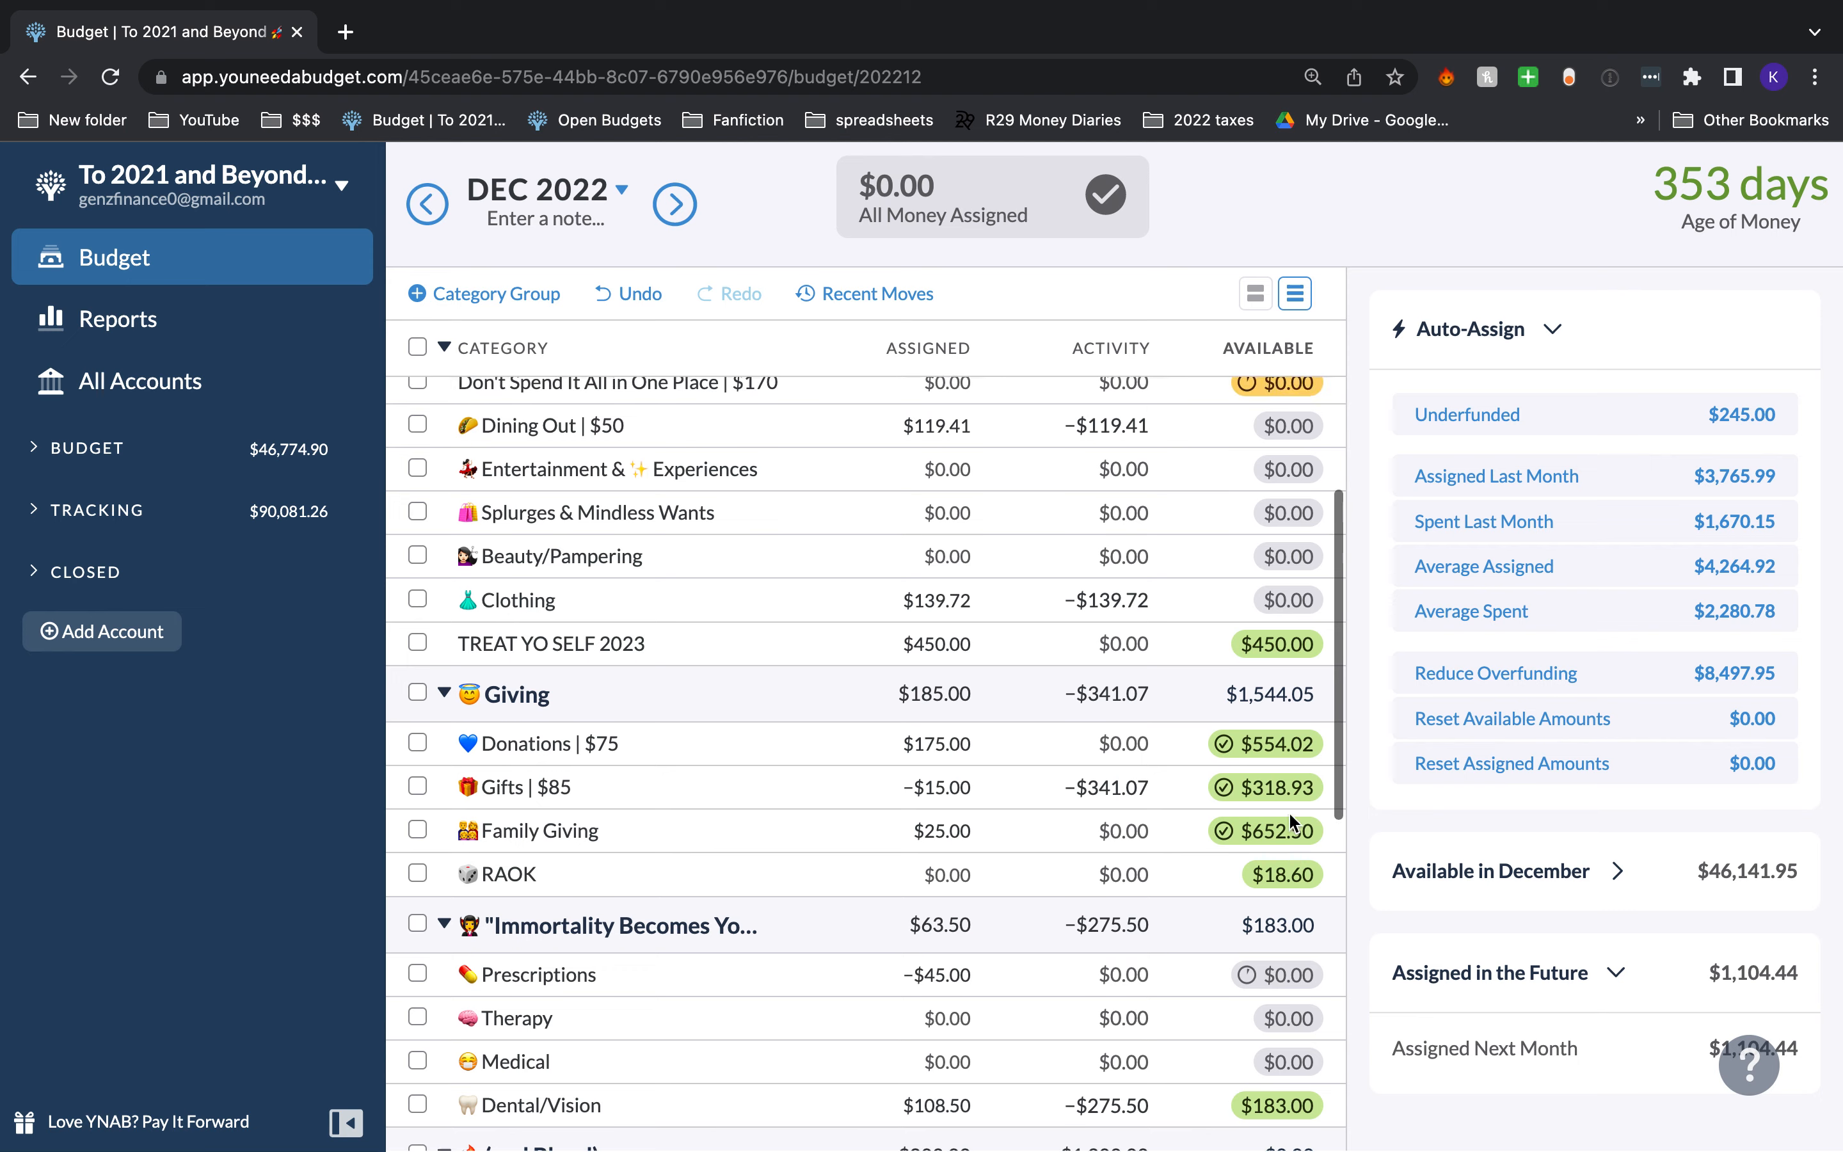
{"action": "scroll", "coordinate": [1289, 813], "scroll_direction": "up", "scroll_amount": 5}
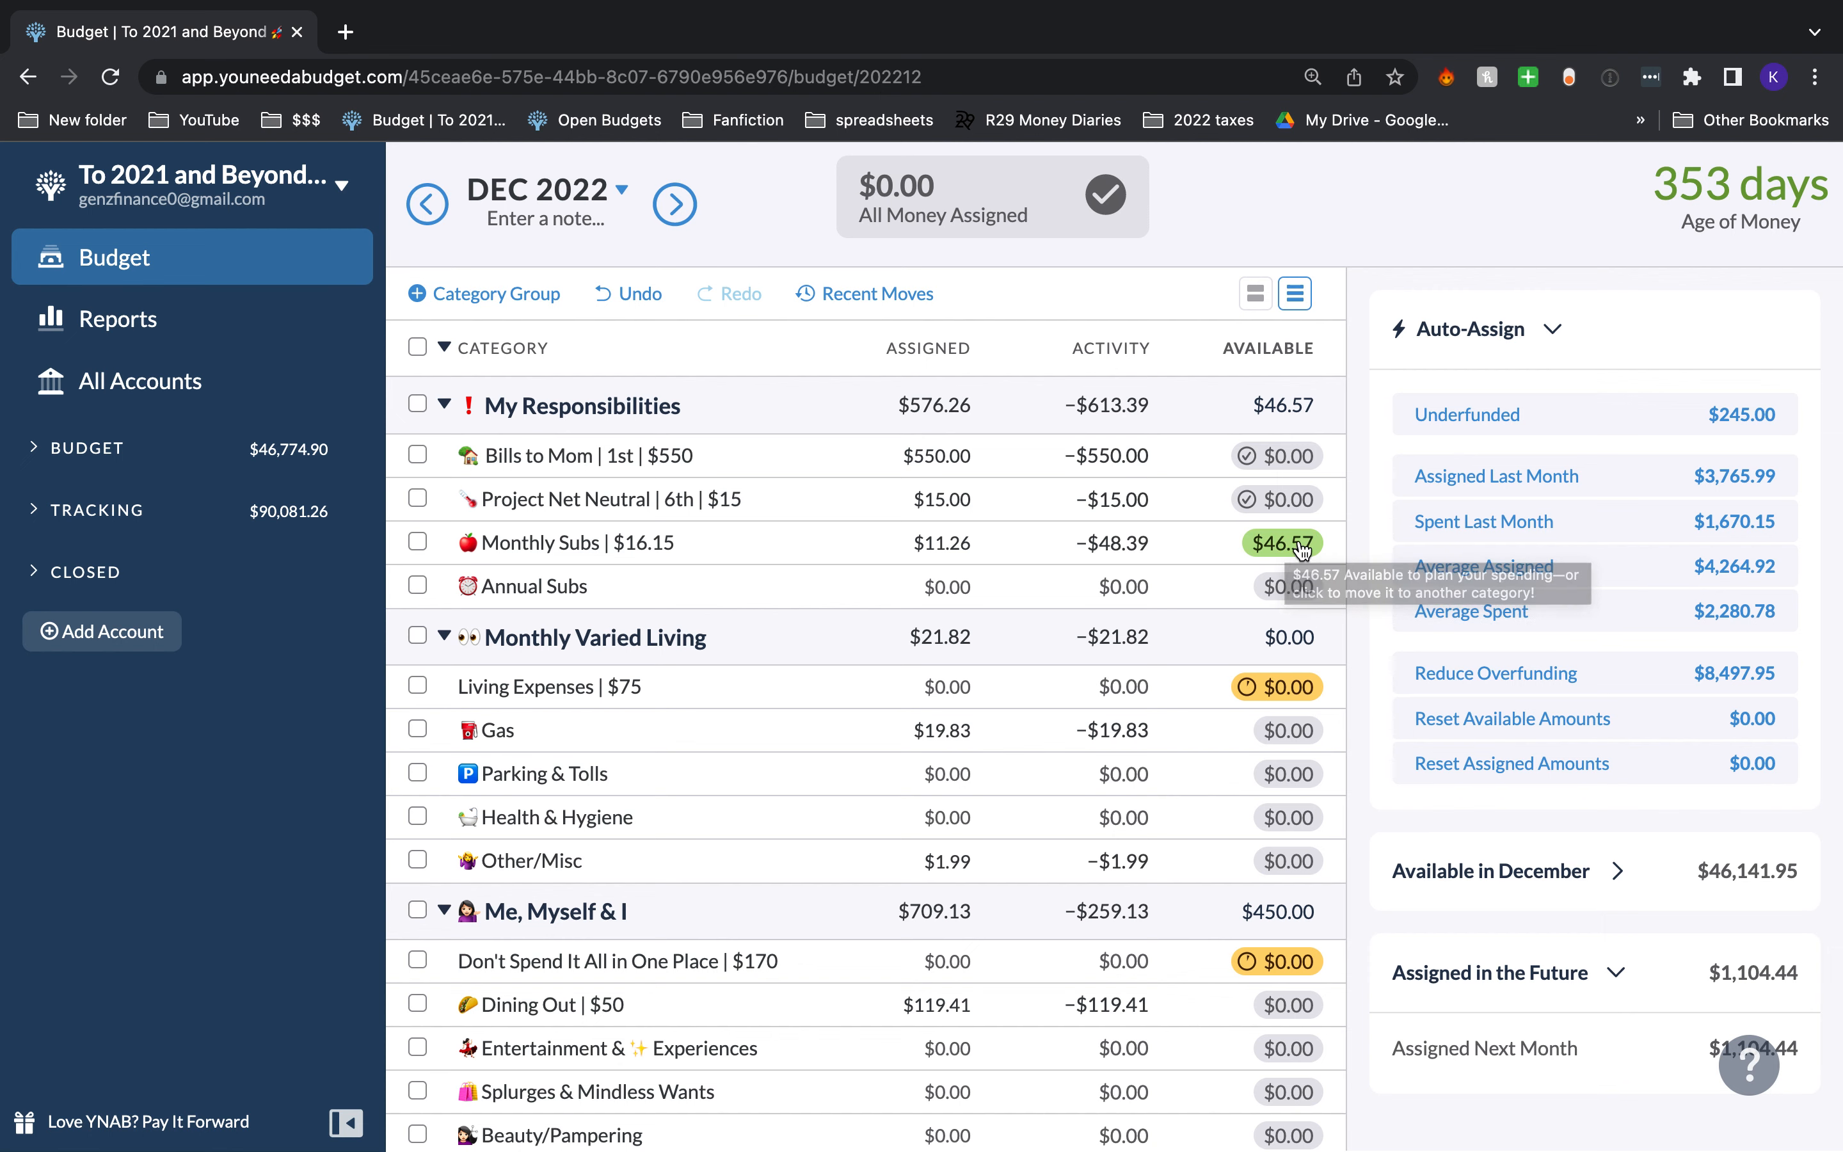
{"action": "scroll", "coordinate": [1240, 834], "scroll_direction": "down", "scroll_amount": 10}
{"action": "scroll", "coordinate": [1239, 839], "scroll_direction": "up", "scroll_amount": 10}
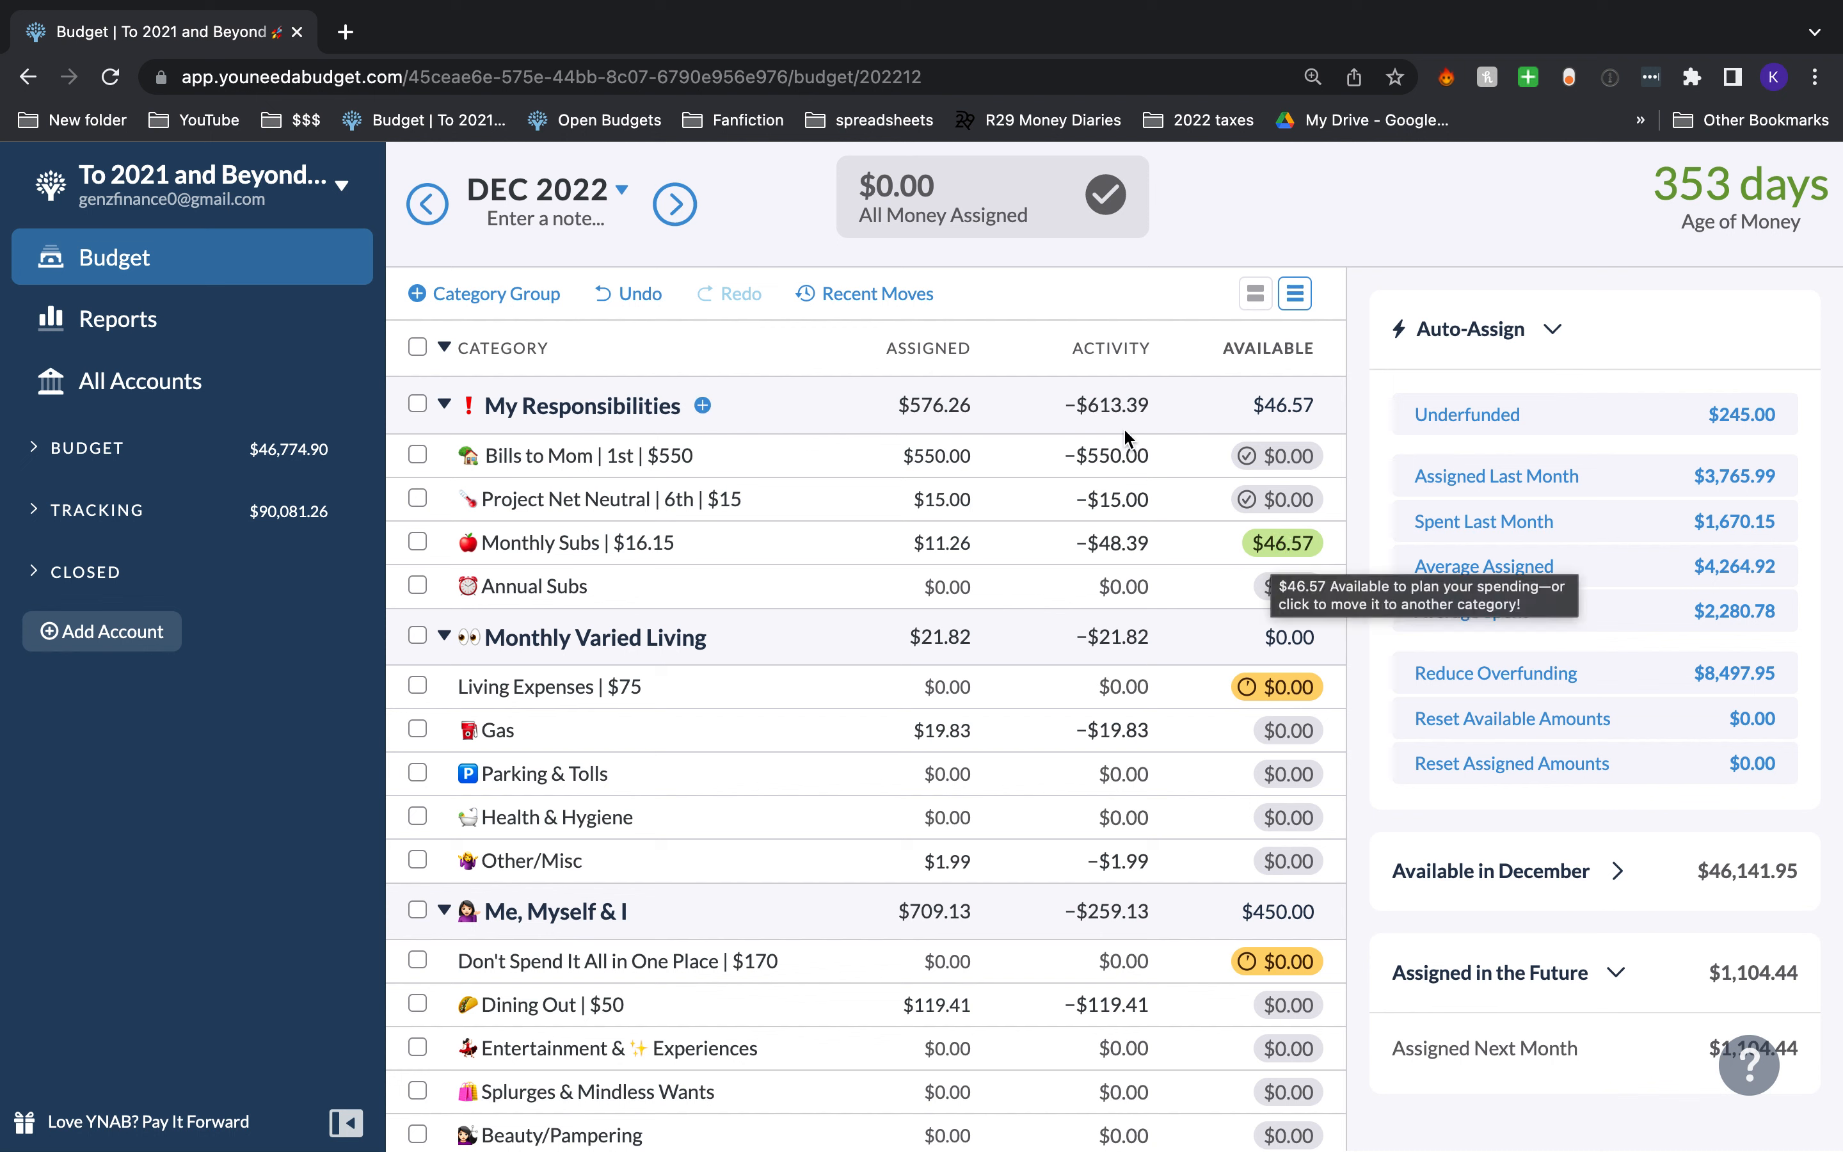
Step: Move the full $46.57 available in Monthly Subs to Holding/EOQ Bonus
{"action": "left_click", "coordinate": [1284, 543]}
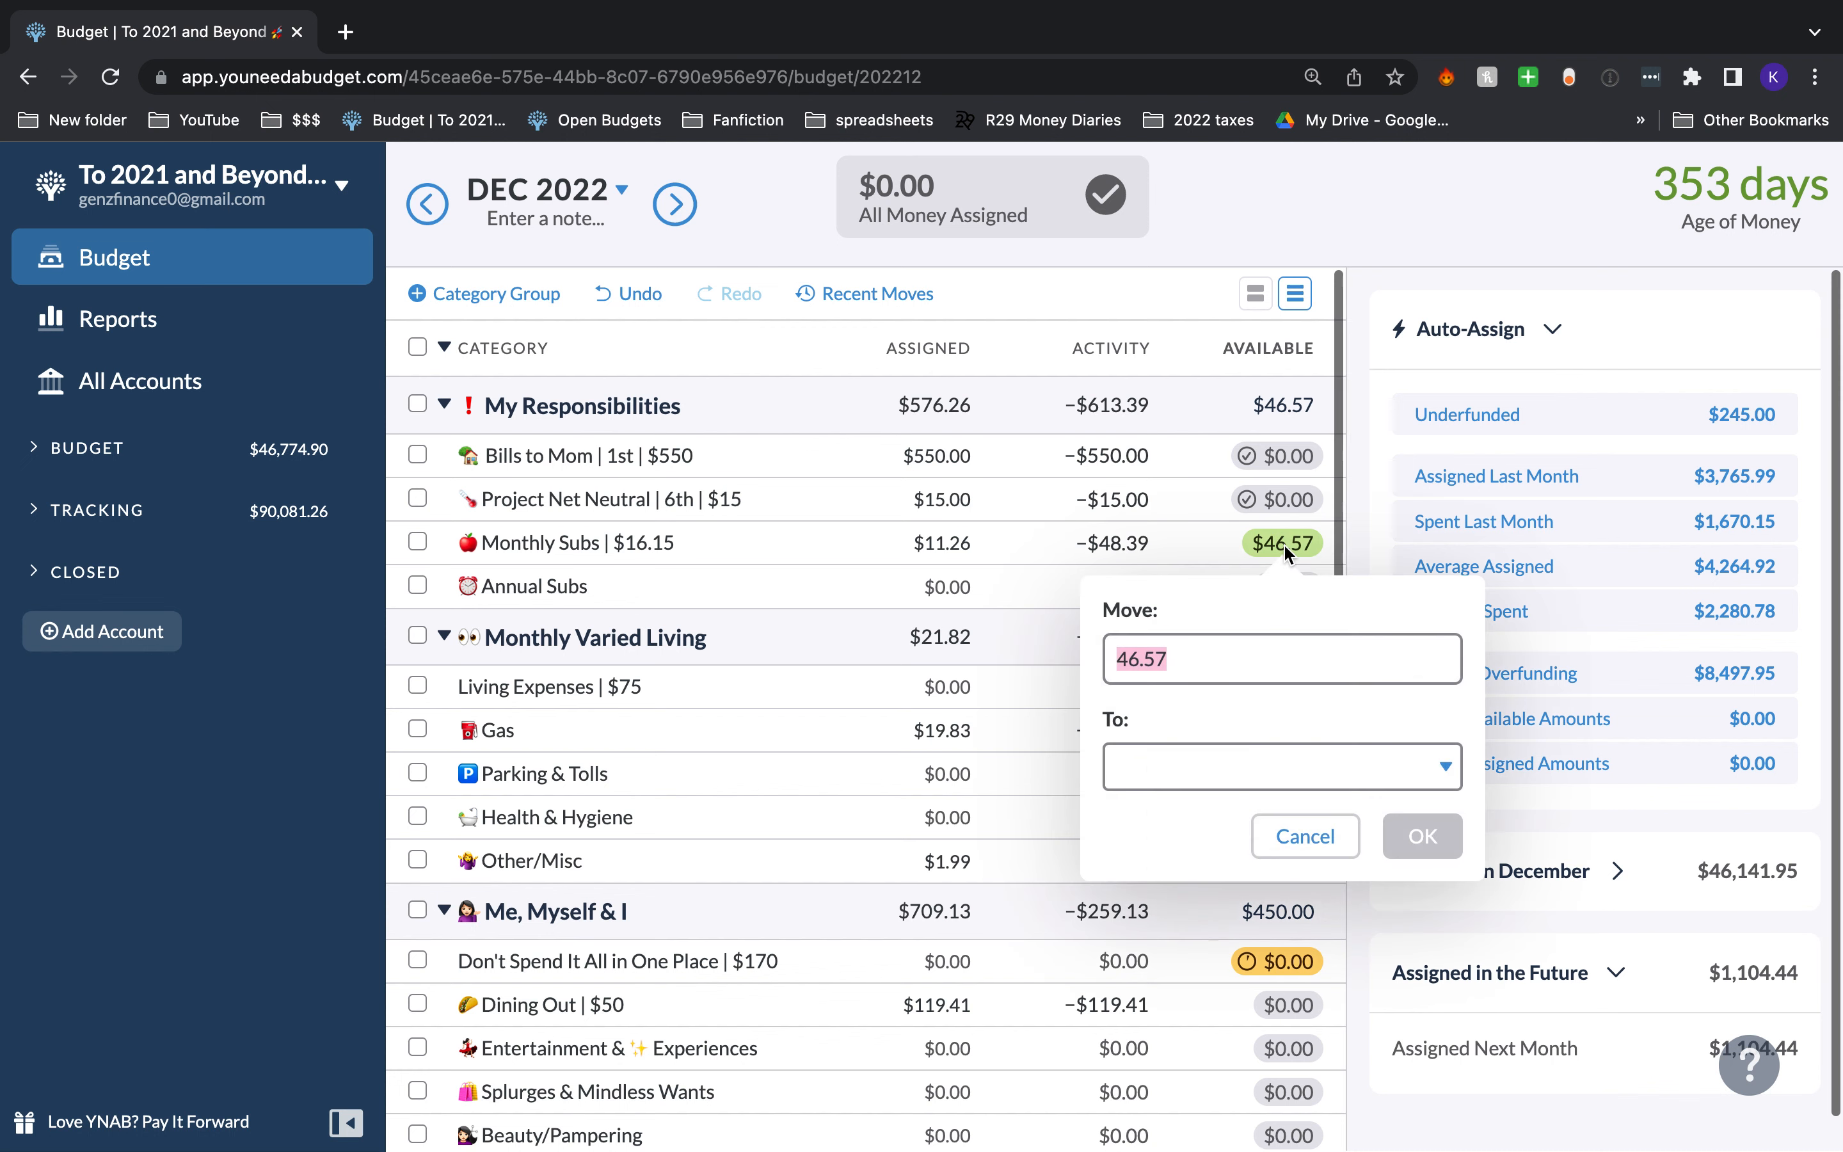
{"action": "key", "text": "Tab"}
{"action": "type", "text": "hold"}
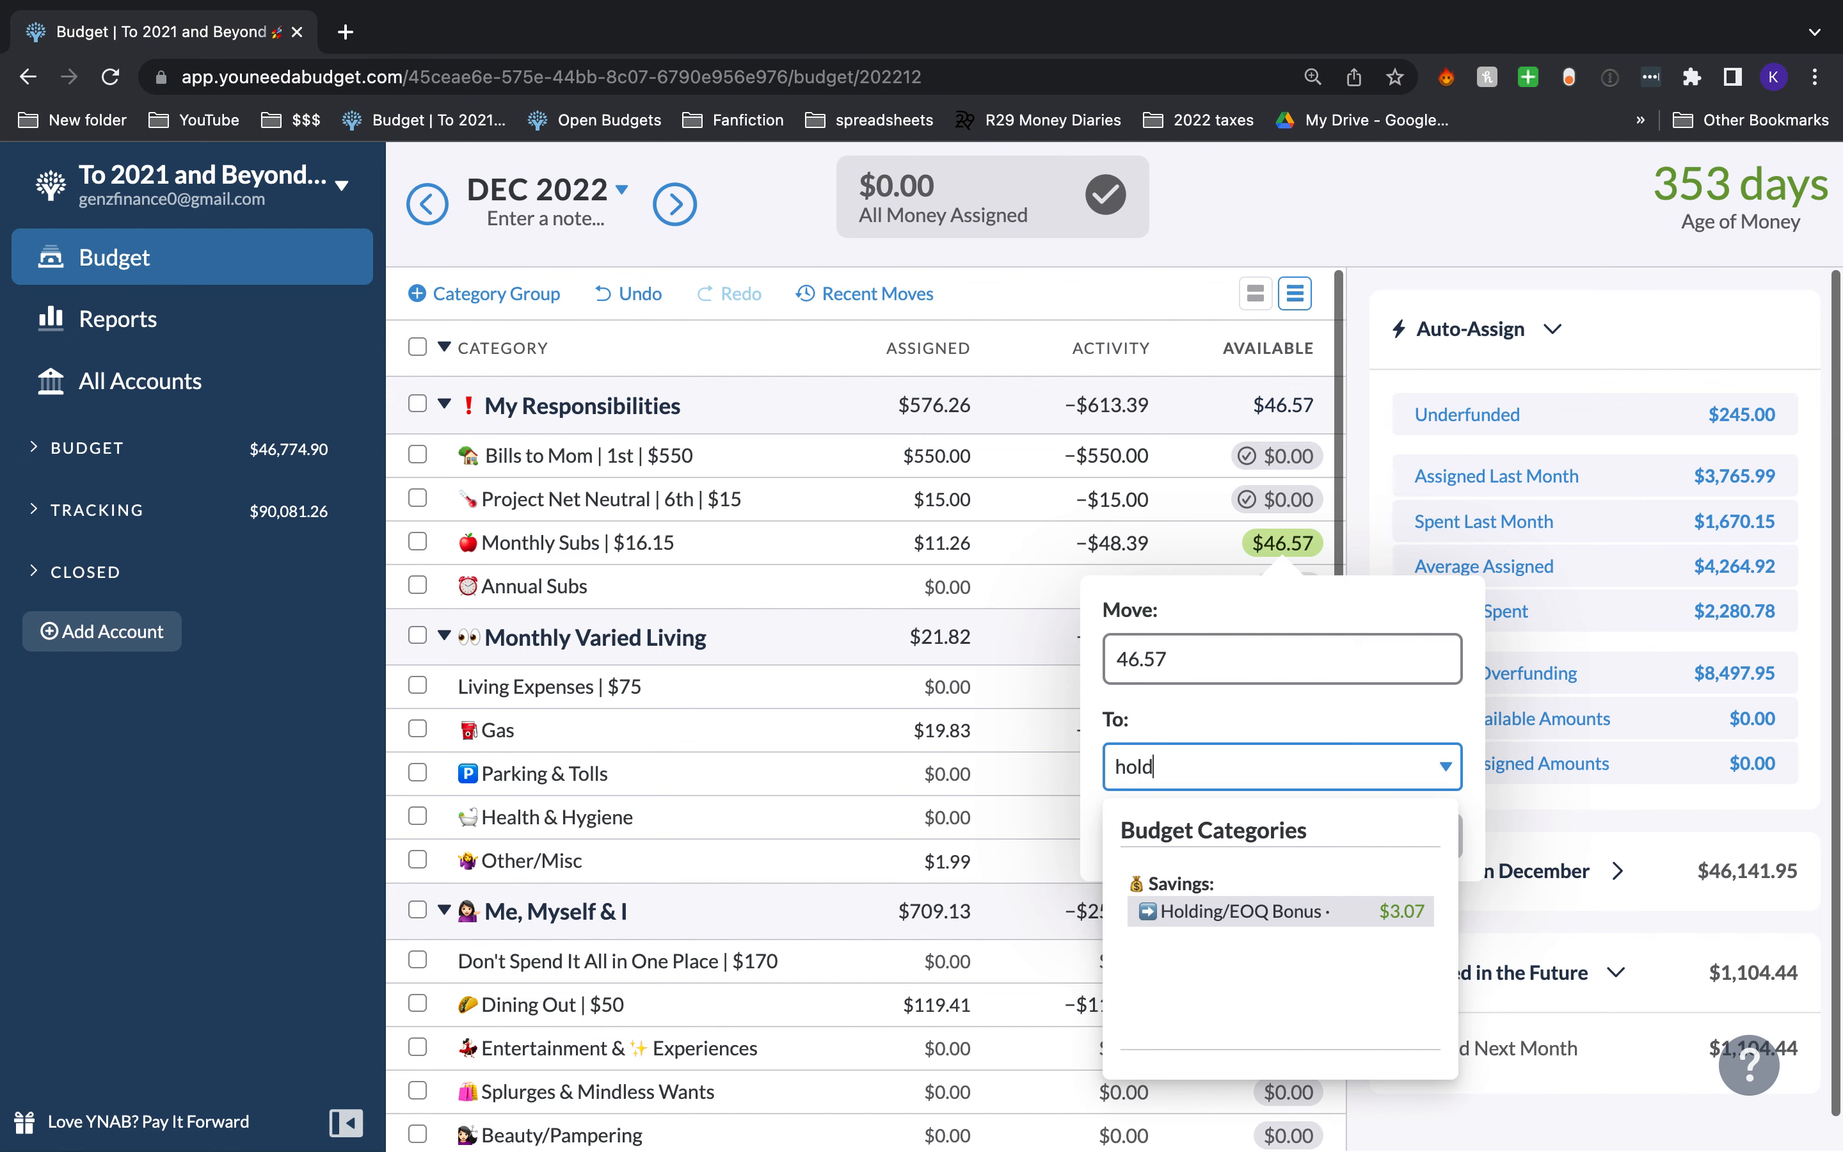
{"action": "key", "text": "Return"}
{"action": "key", "text": "Return"}
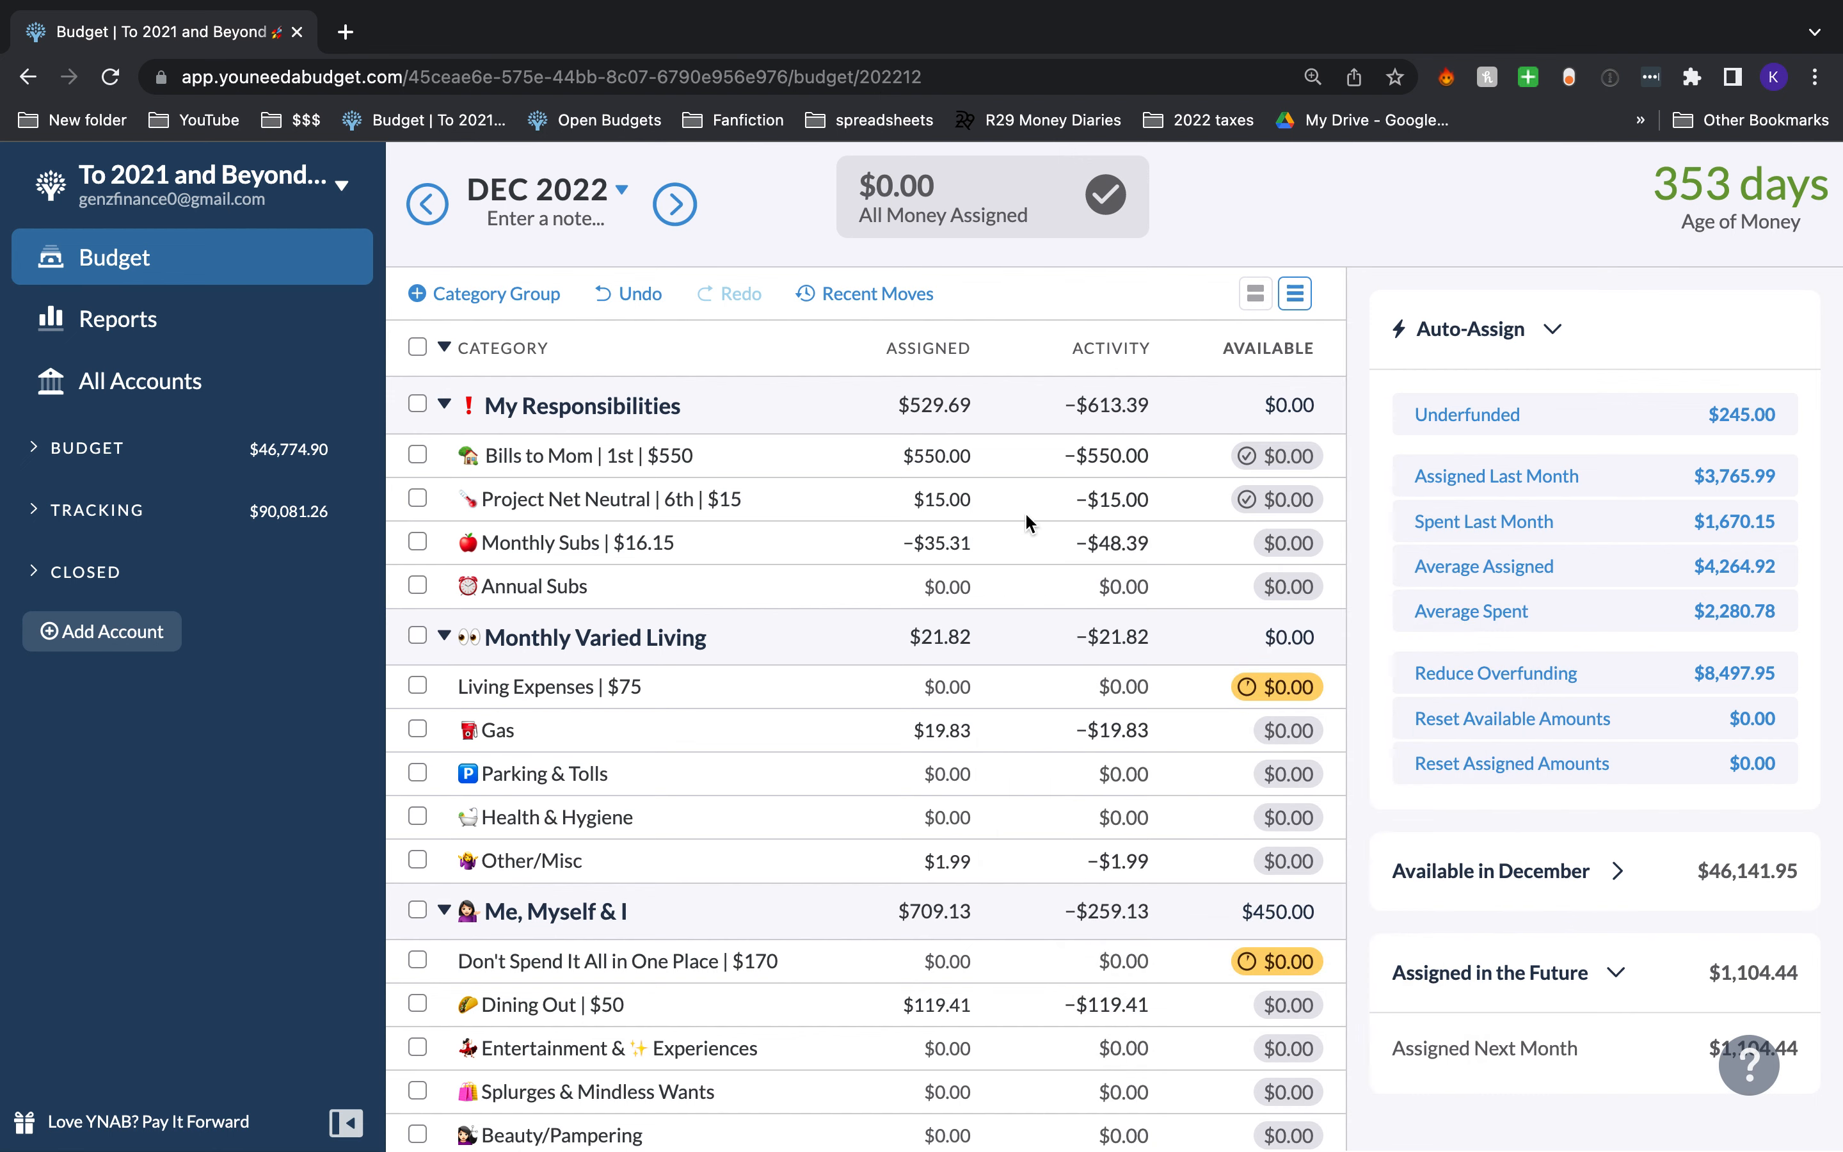
Step: Expand the Savings group and check the available balance of Holding/EOQ Bonus
{"action": "scroll", "coordinate": [1021, 523], "scroll_direction": "down", "scroll_amount": 15}
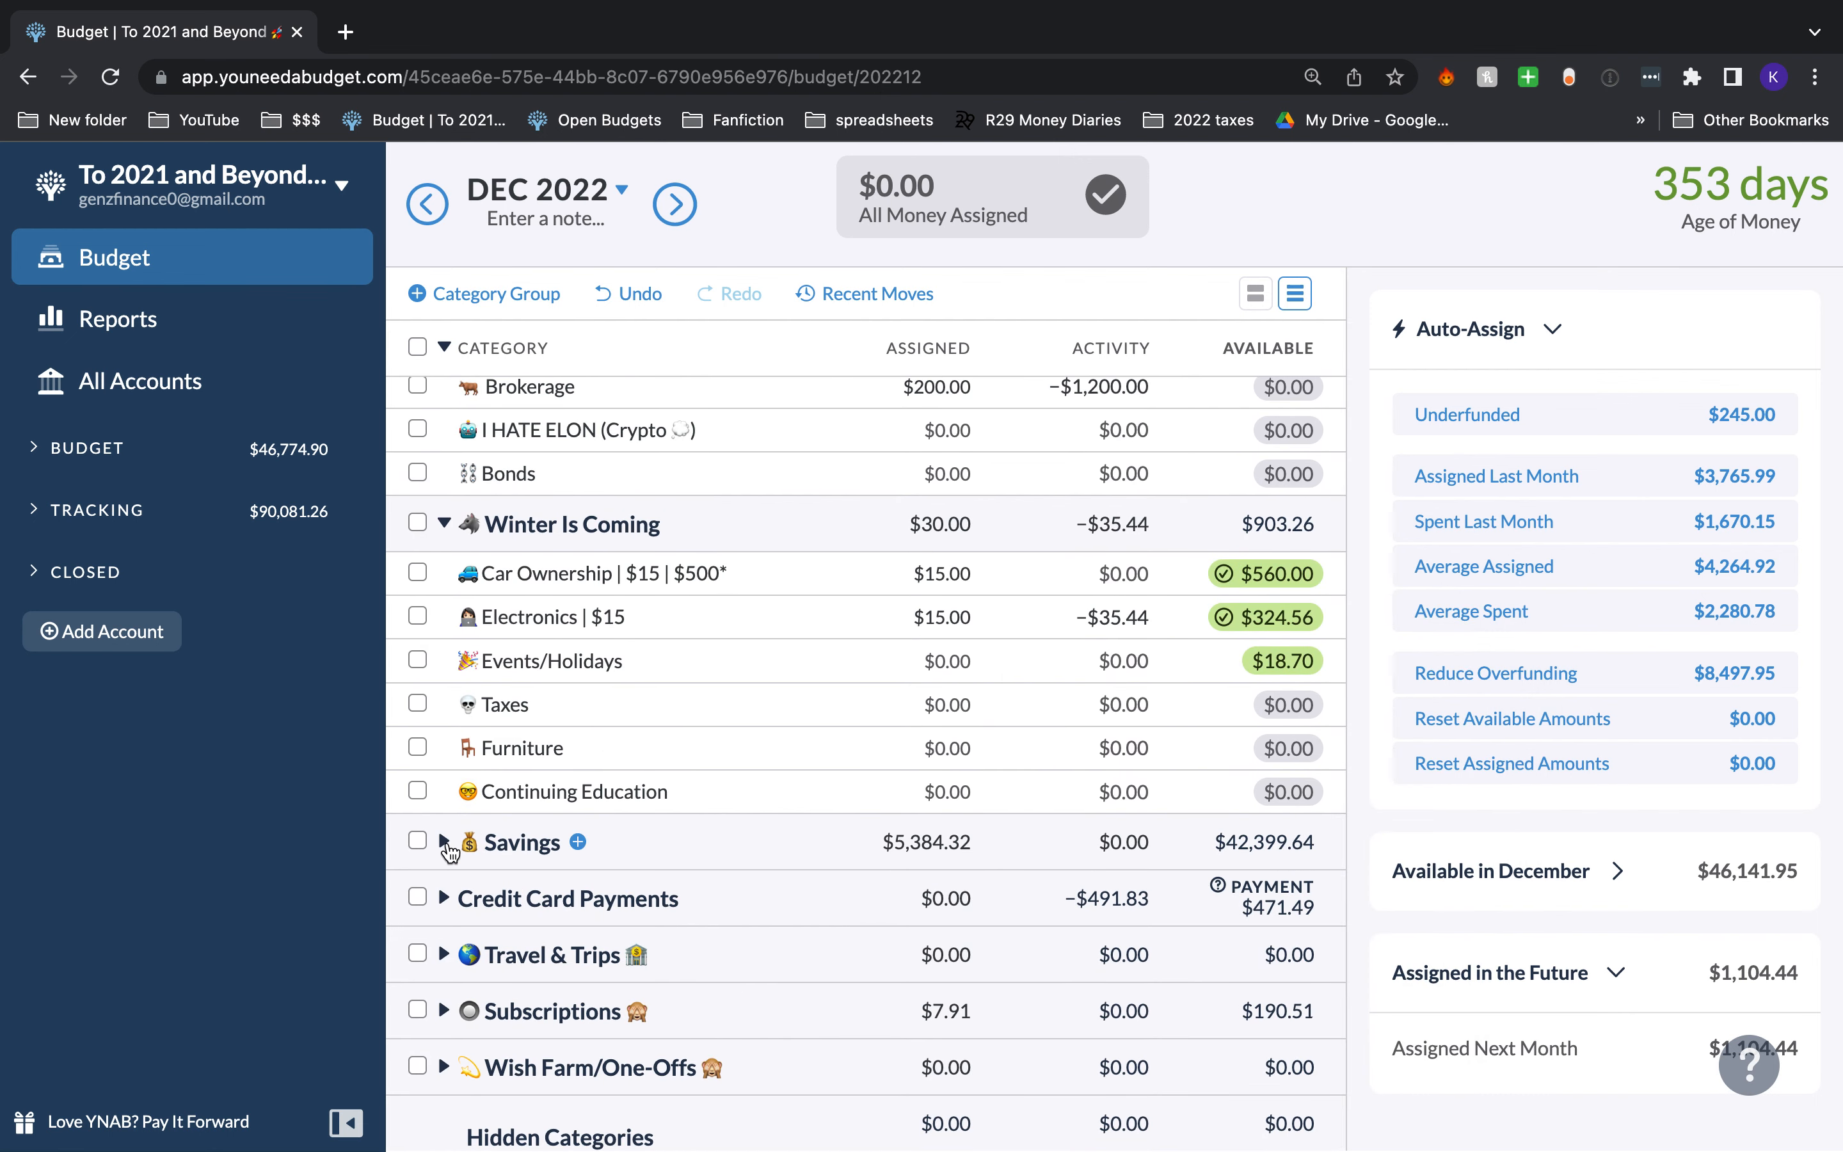
{"action": "left_click", "coordinate": [444, 840]}
{"action": "scroll", "coordinate": [441, 840], "scroll_direction": "down", "scroll_amount": 5}
{"action": "scroll", "coordinate": [1281, 825], "scroll_direction": "up", "scroll_amount": 6}
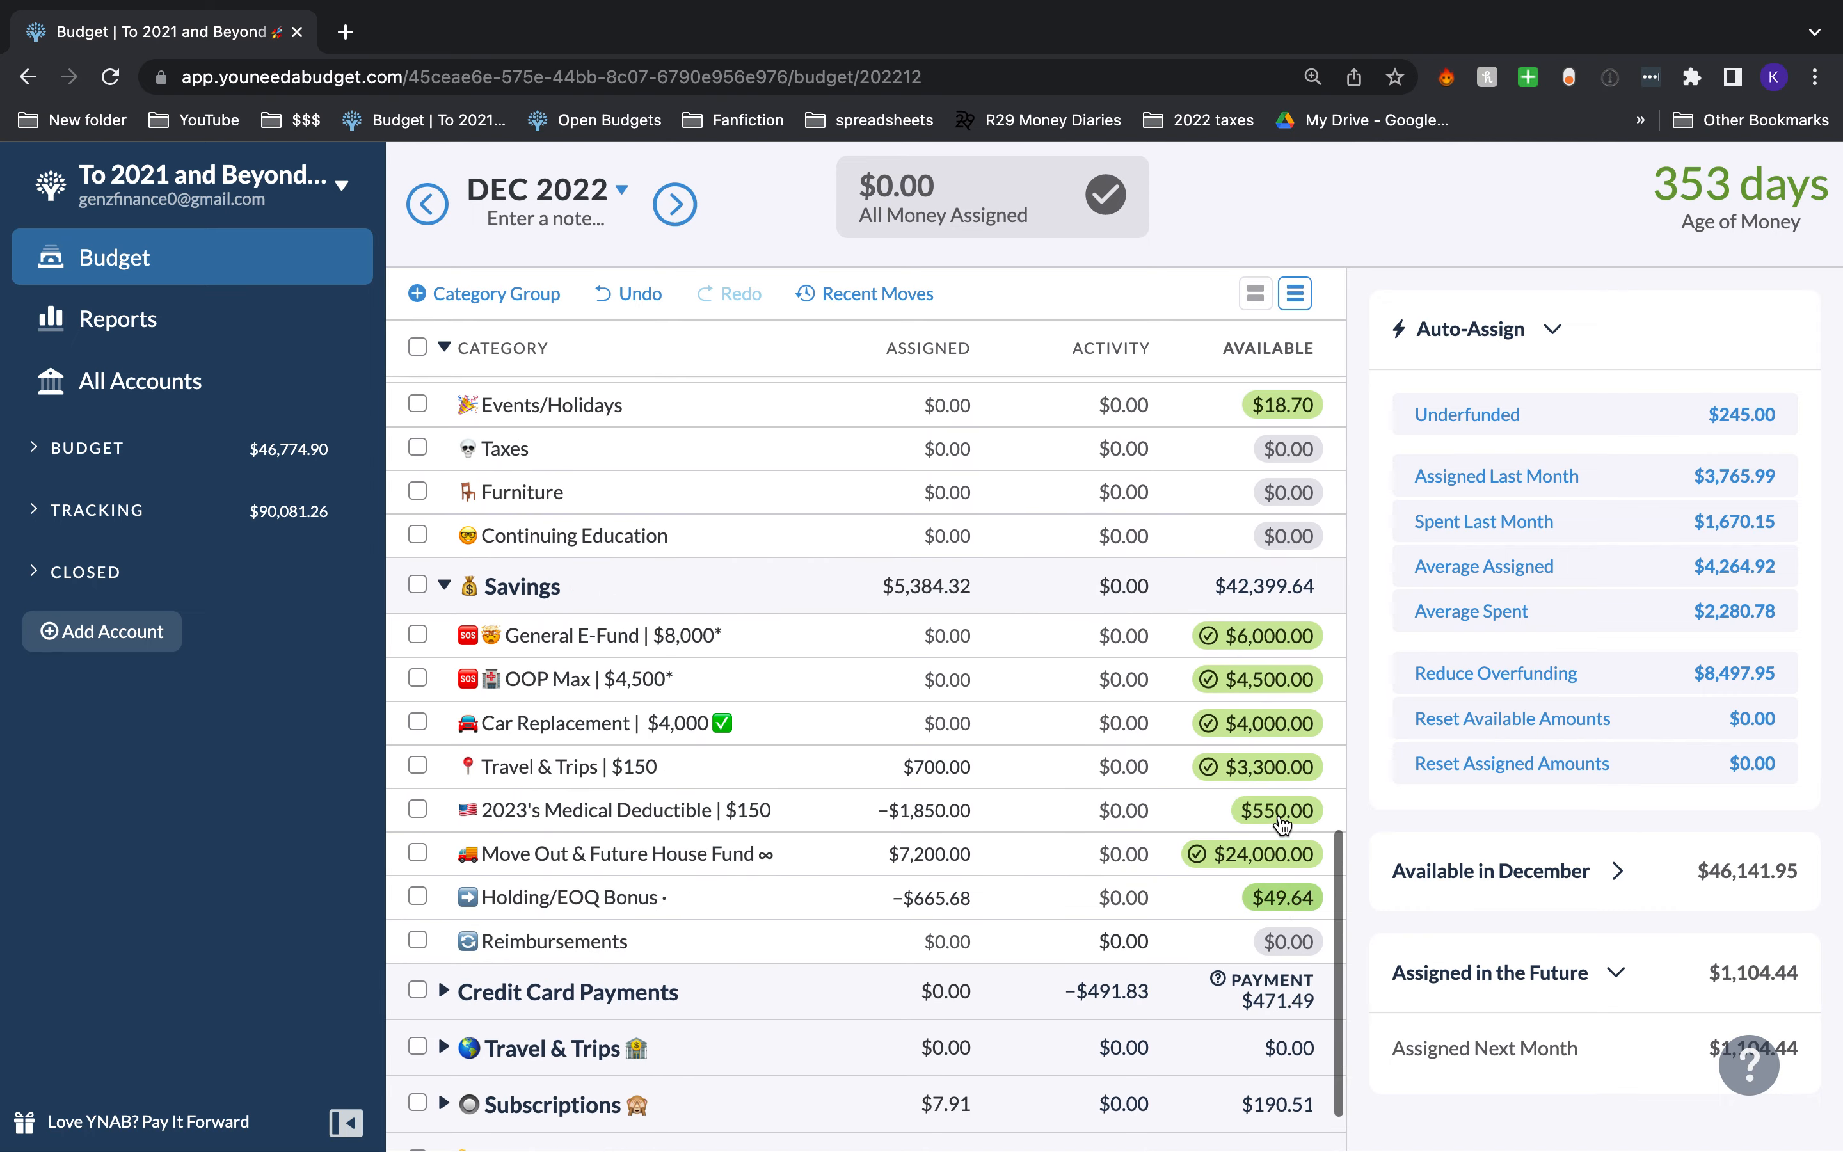
{"action": "scroll", "coordinate": [1282, 825], "scroll_direction": "down", "scroll_amount": 6}
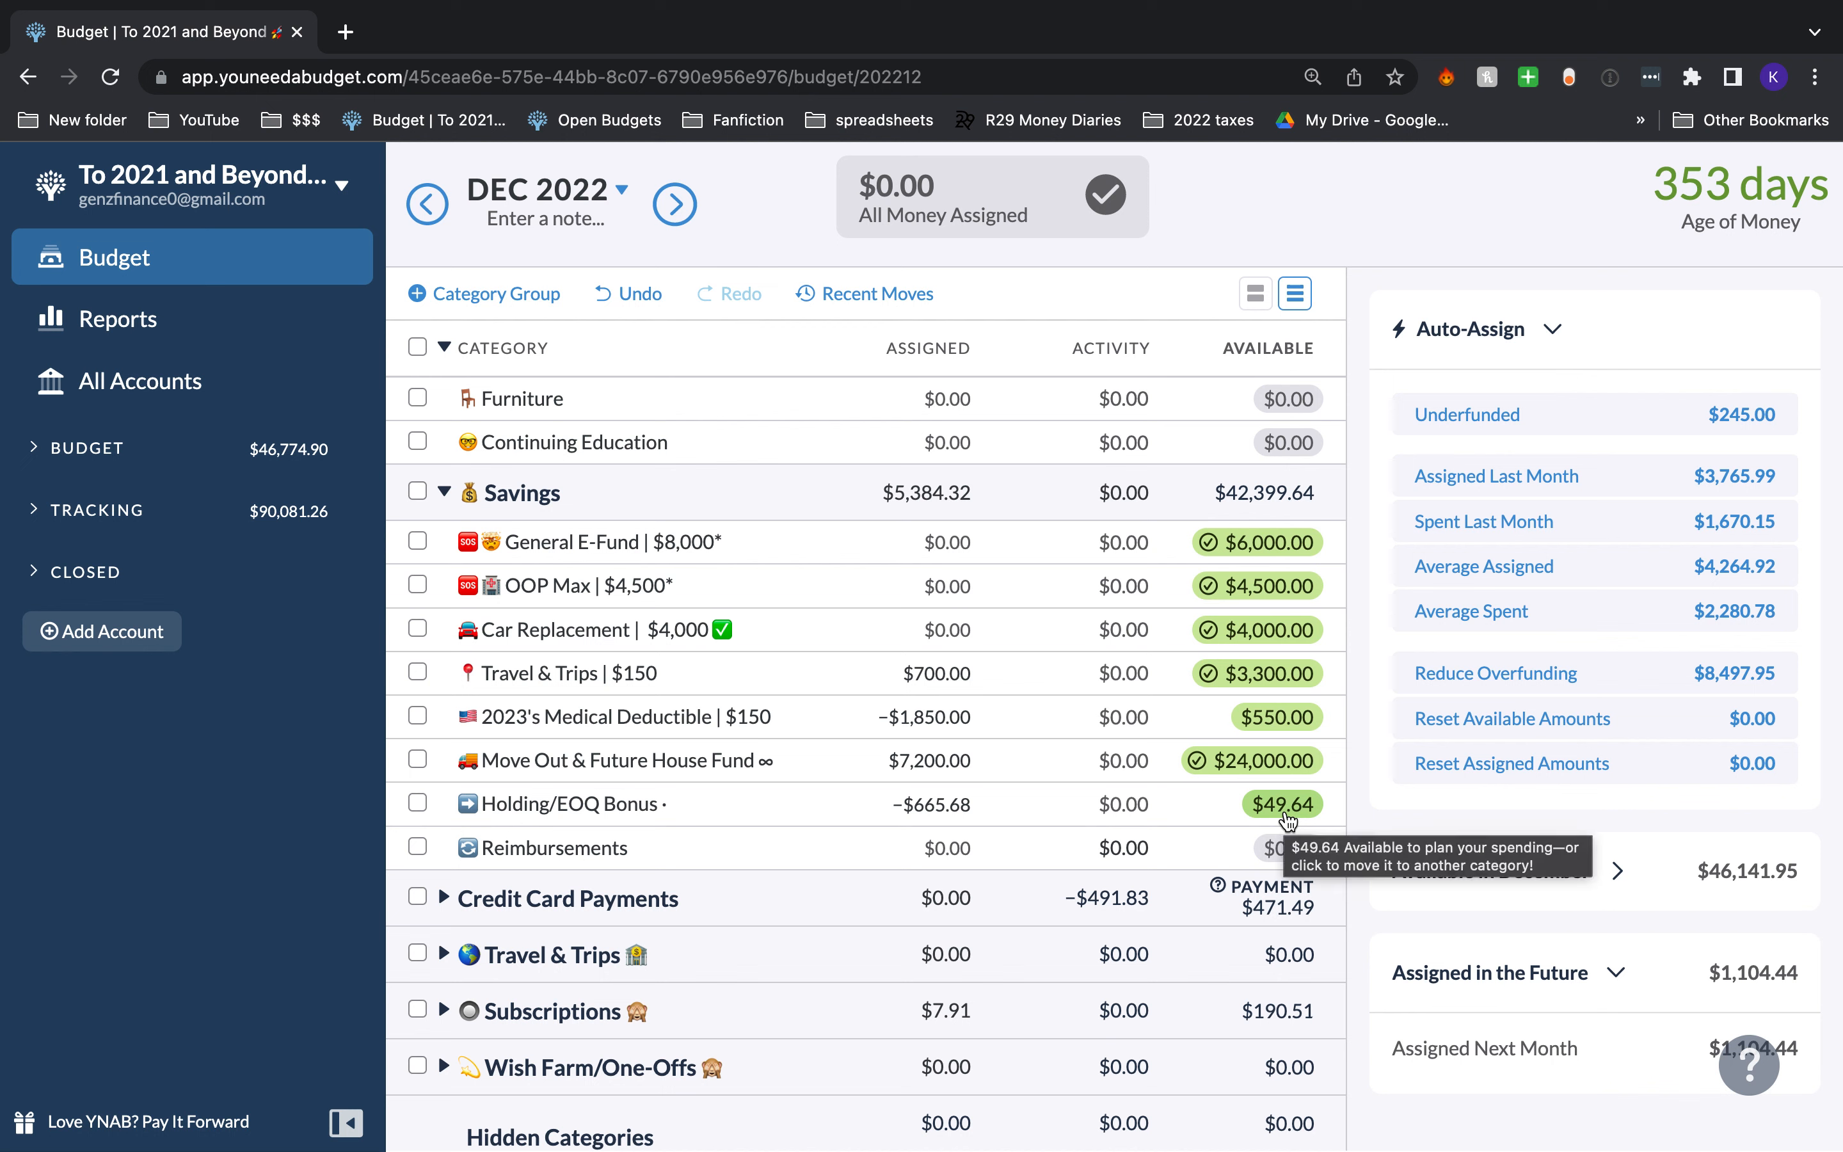
Step: Move $0.36 from Events/Holidays in the Winter Is Coming group to Holding/EOQ Bonus
{"action": "scroll", "coordinate": [1287, 821], "scroll_direction": "up", "scroll_amount": 4}
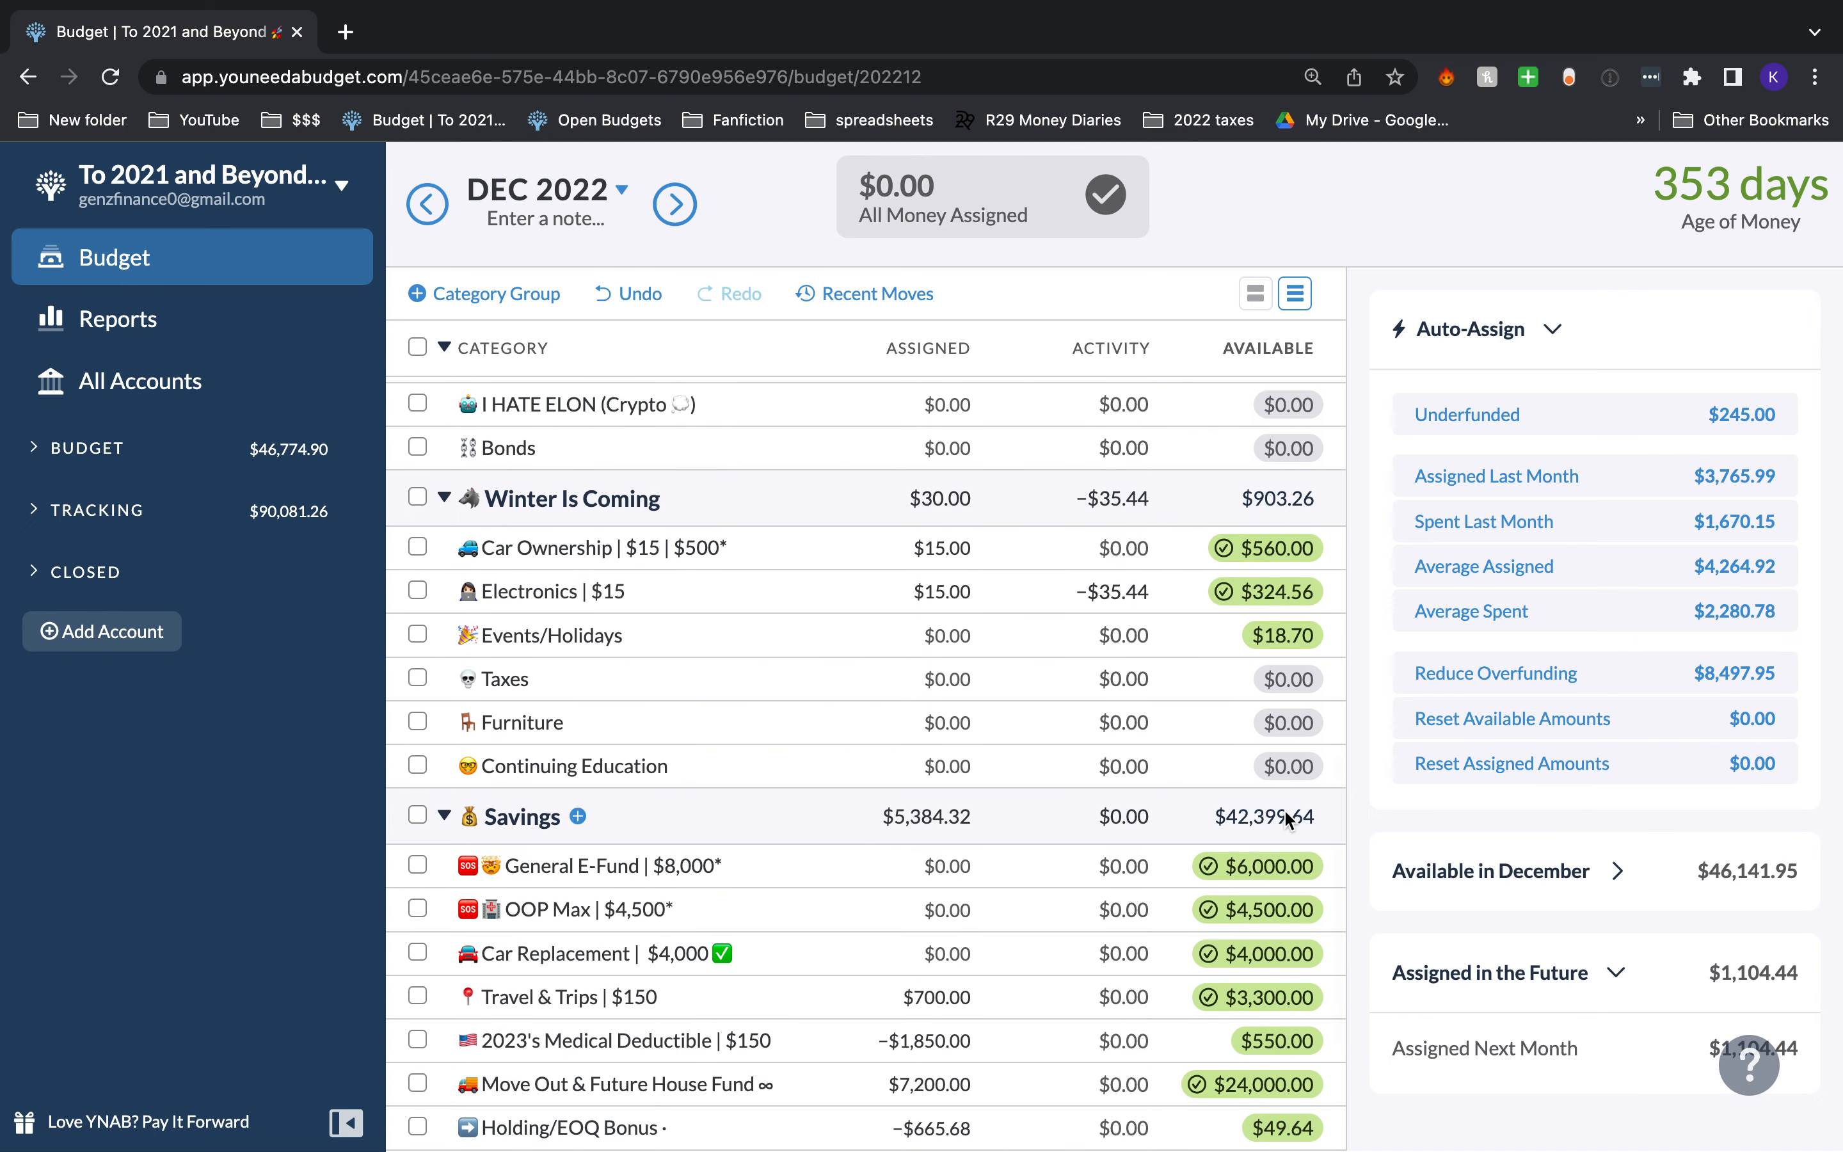
{"action": "scroll", "coordinate": [1285, 816], "scroll_direction": "up", "scroll_amount": 4}
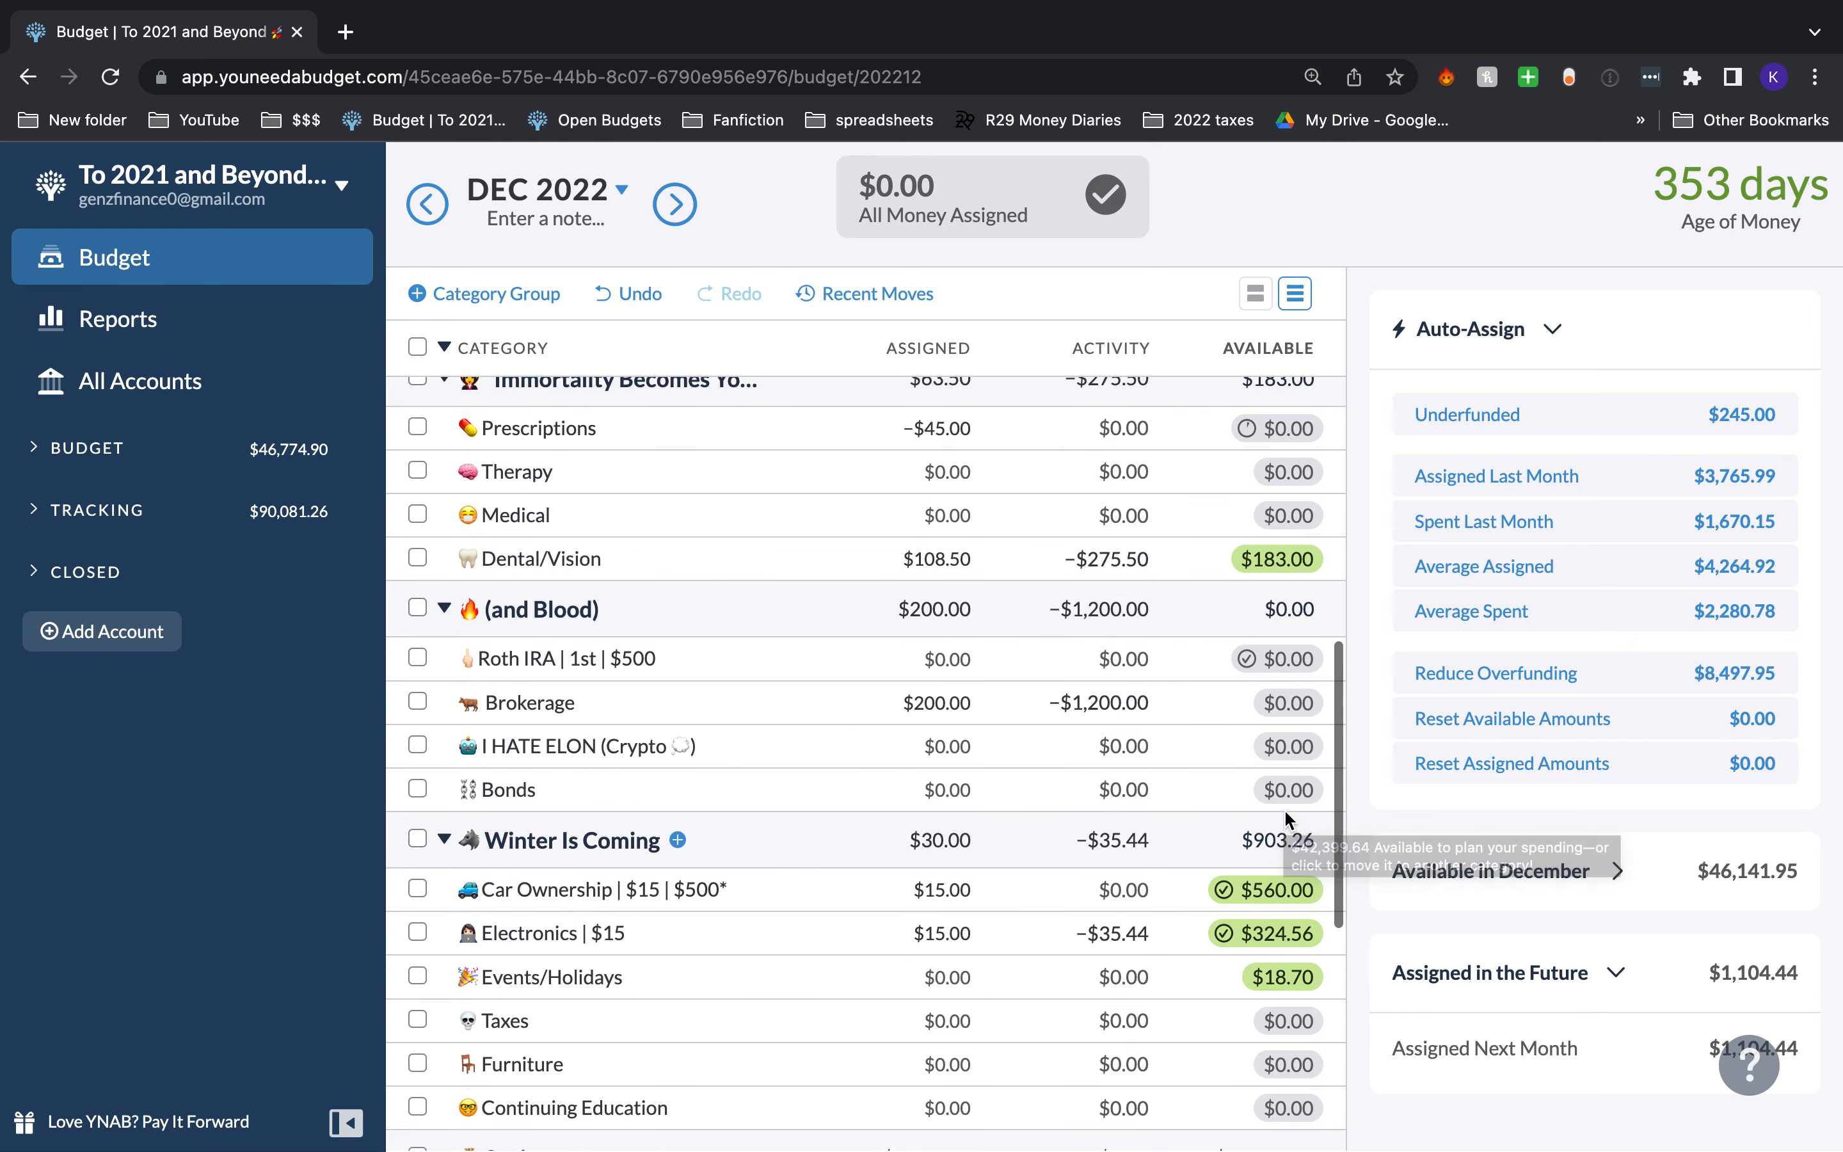
{"action": "scroll", "coordinate": [1286, 819], "scroll_direction": "up", "scroll_amount": 5}
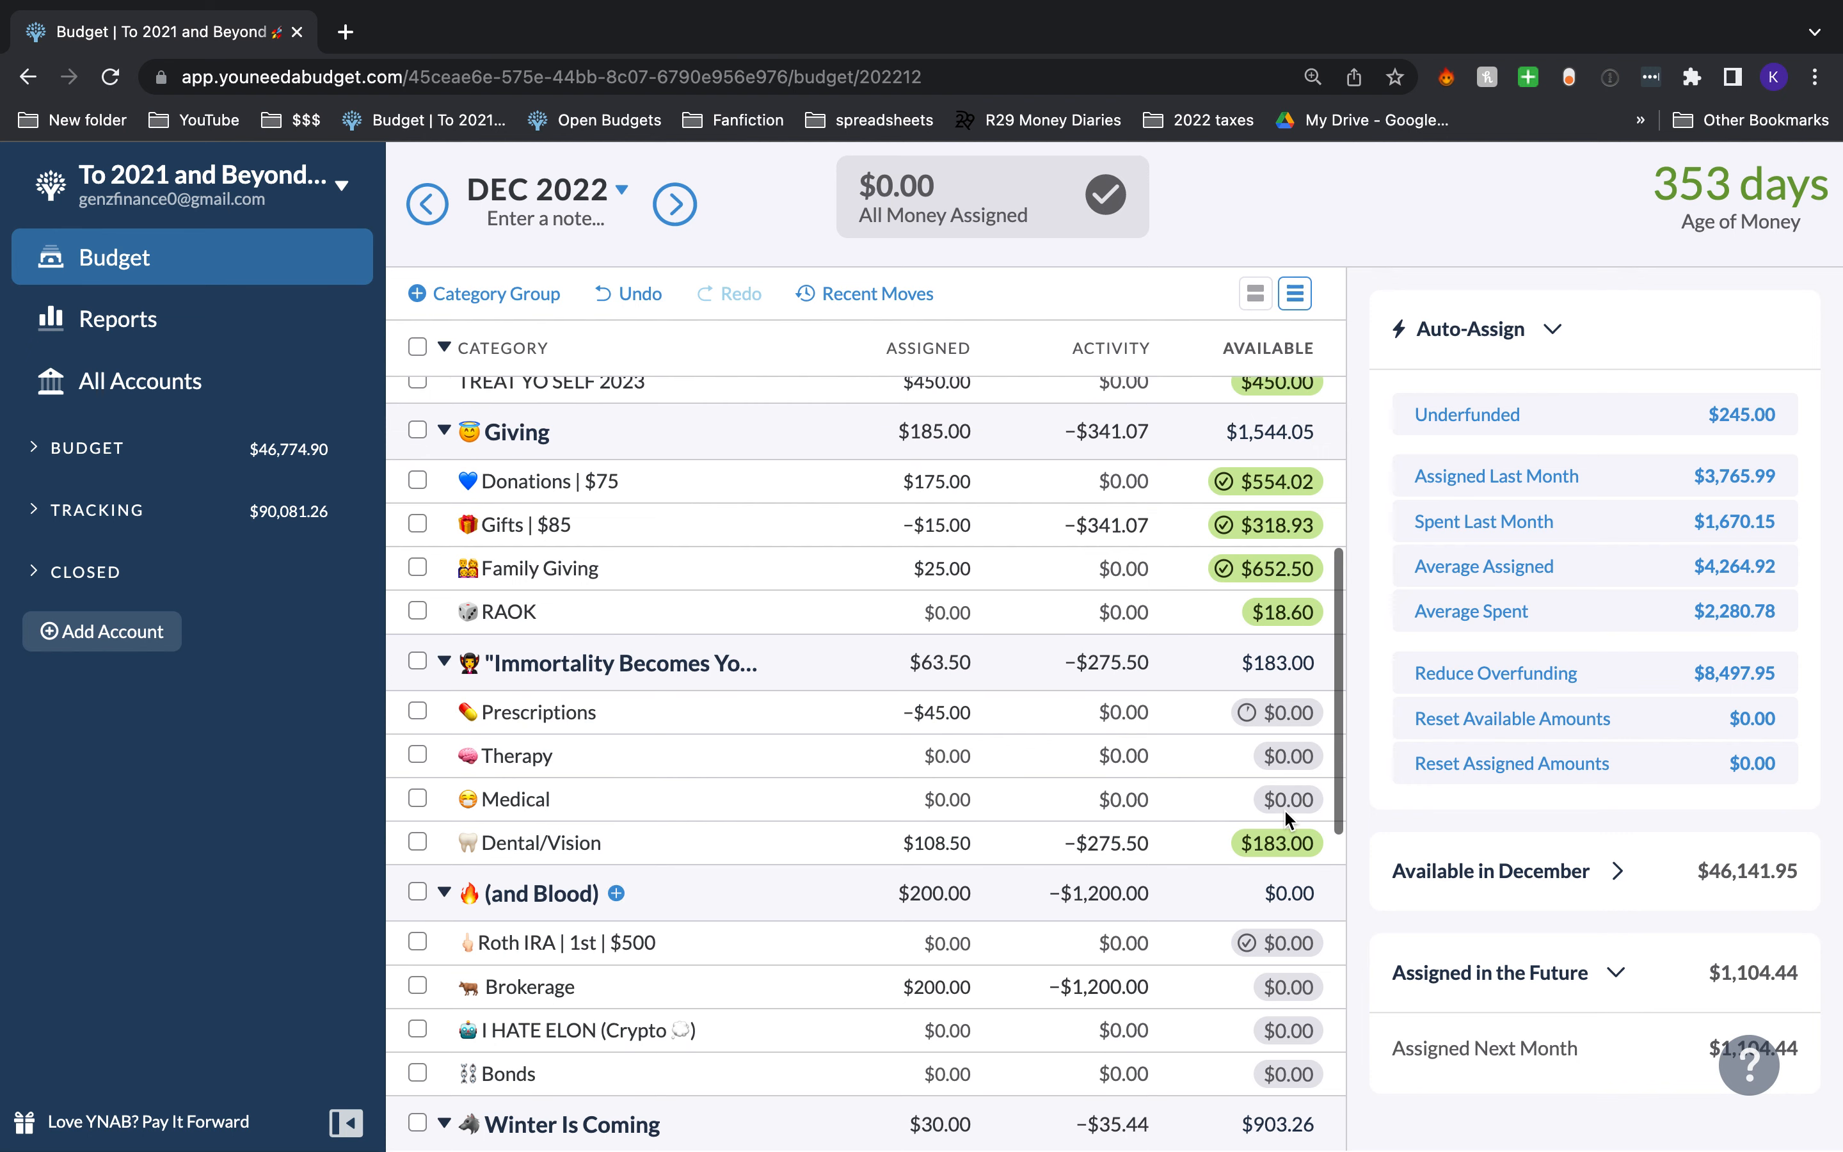
{"action": "scroll", "coordinate": [1286, 817], "scroll_direction": "up", "scroll_amount": 1}
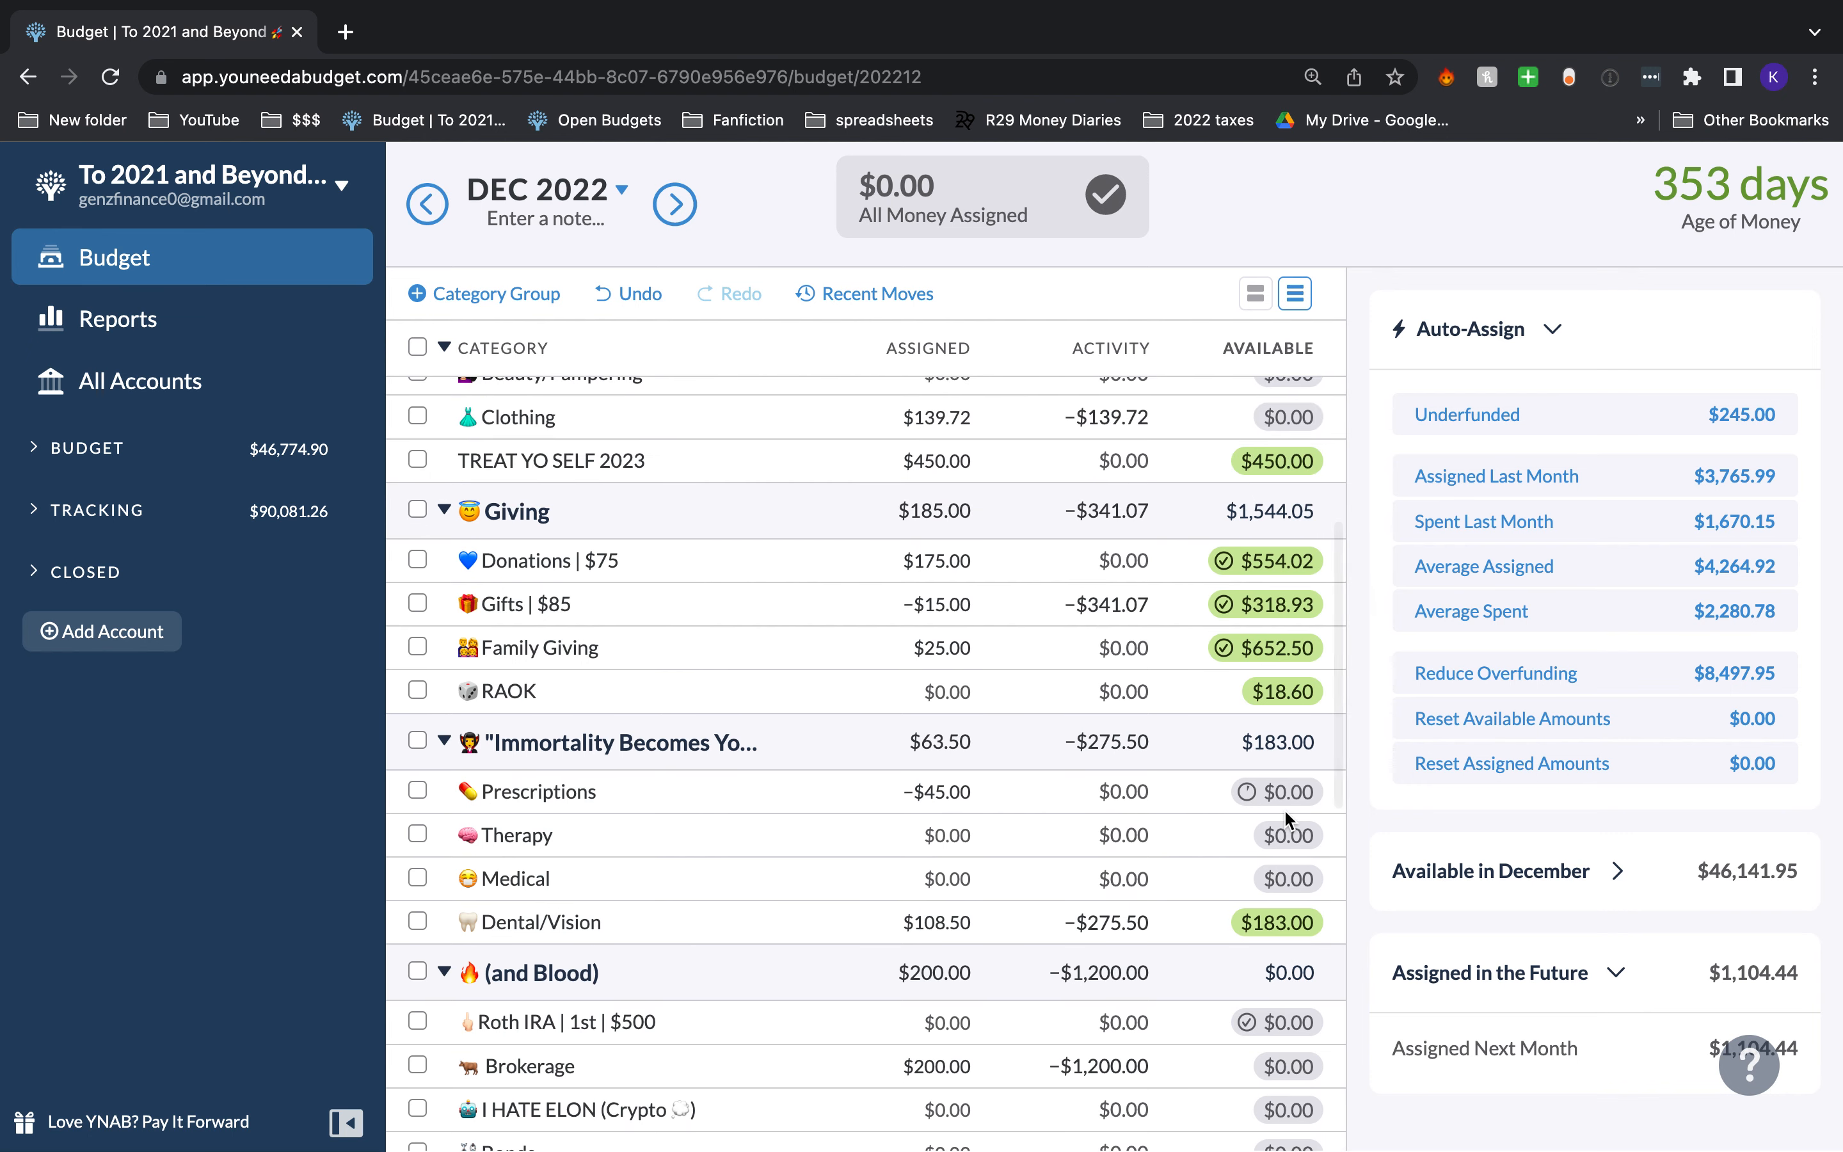
{"action": "scroll", "coordinate": [1284, 809], "scroll_direction": "down", "scroll_amount": 10}
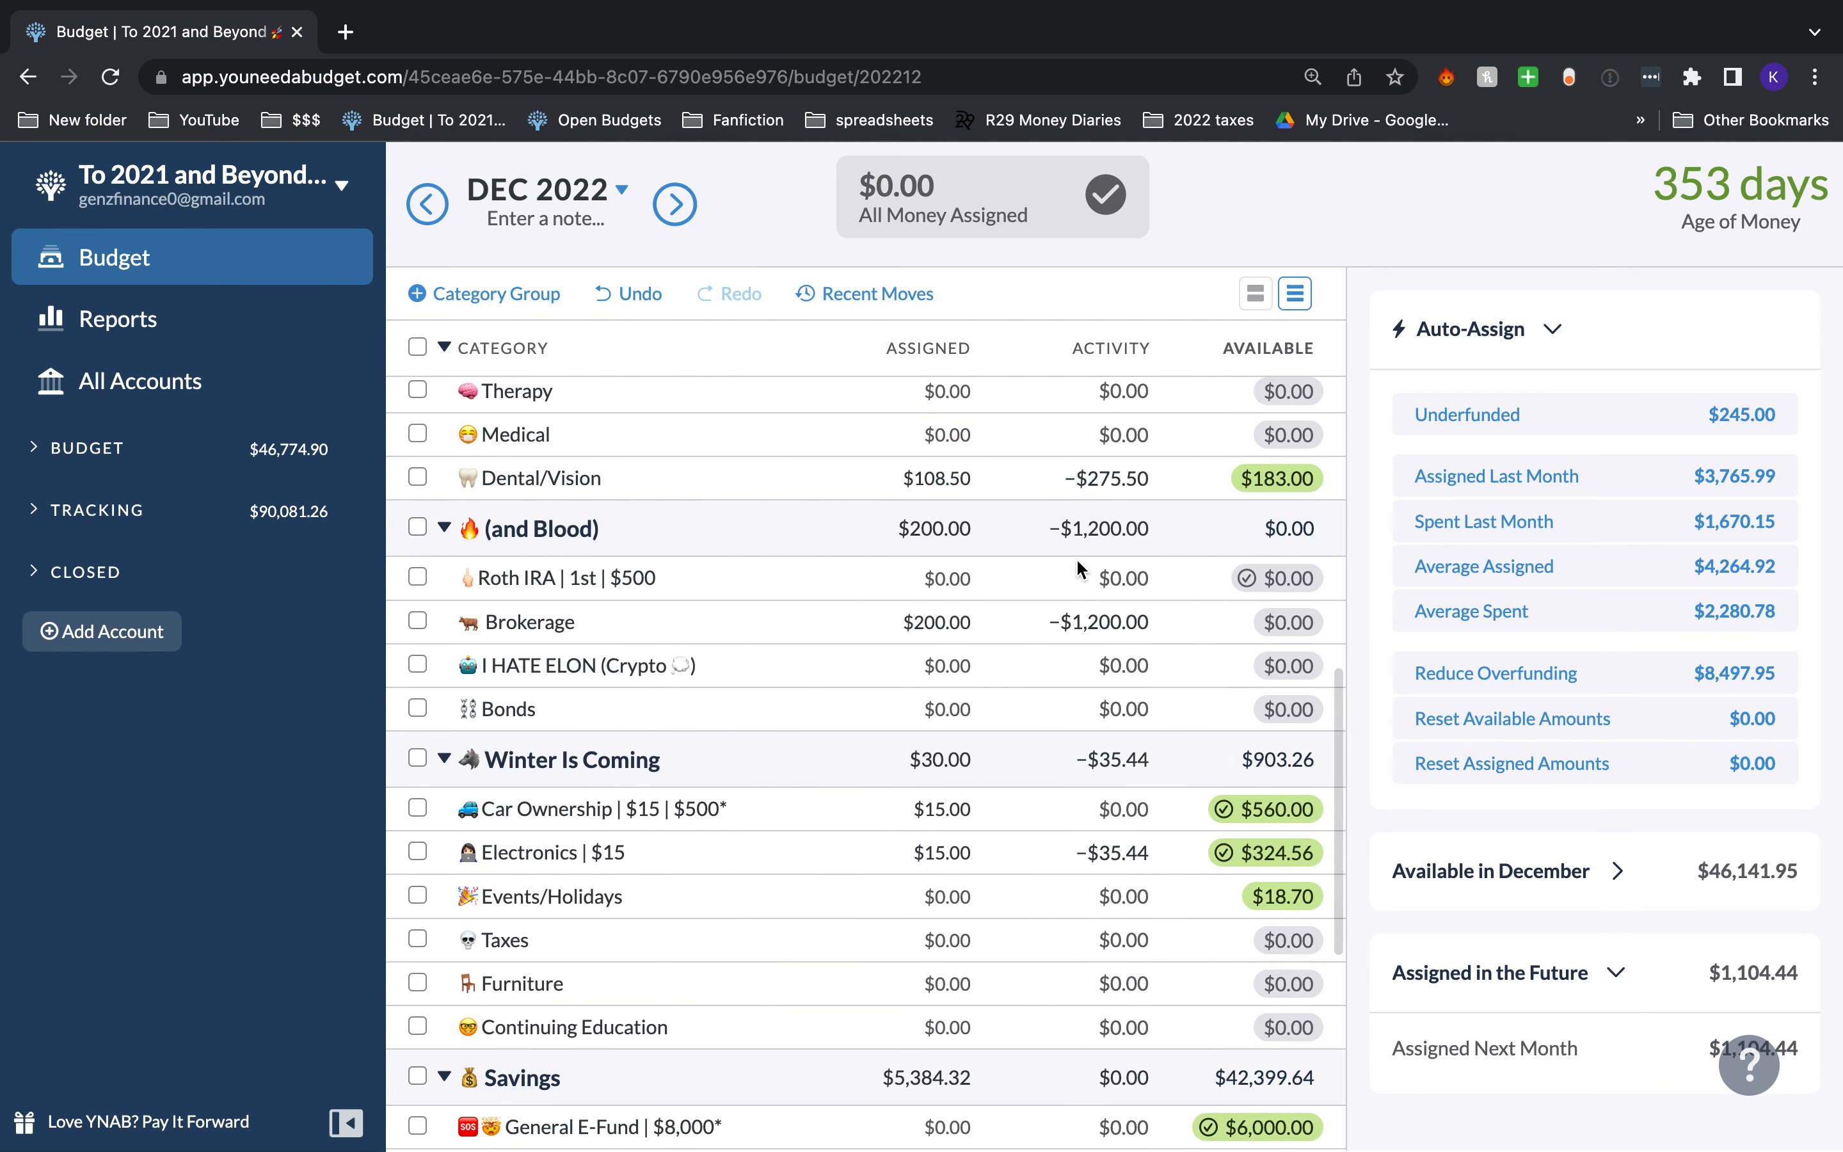
{"action": "scroll", "coordinate": [1260, 831], "scroll_direction": "up", "scroll_amount": 8}
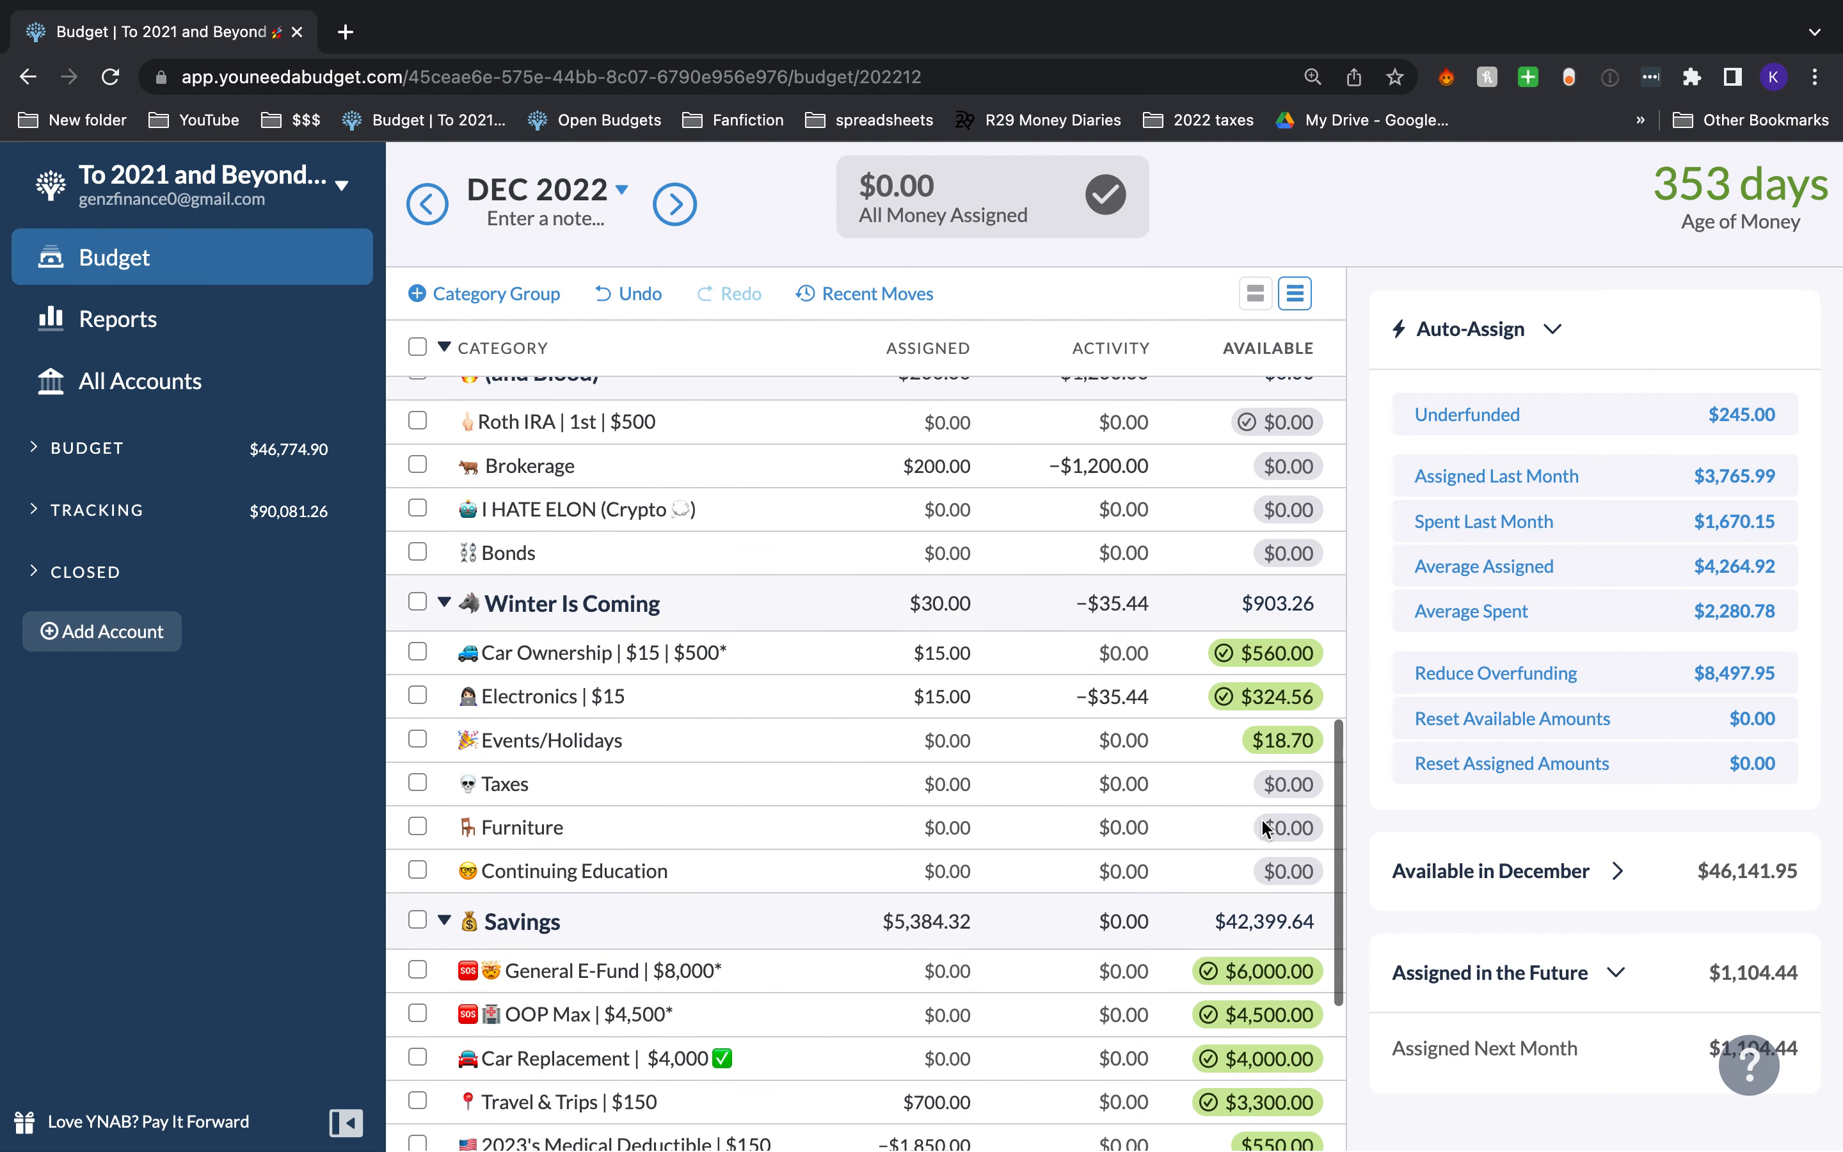
{"action": "left_click", "coordinate": [1290, 936]}
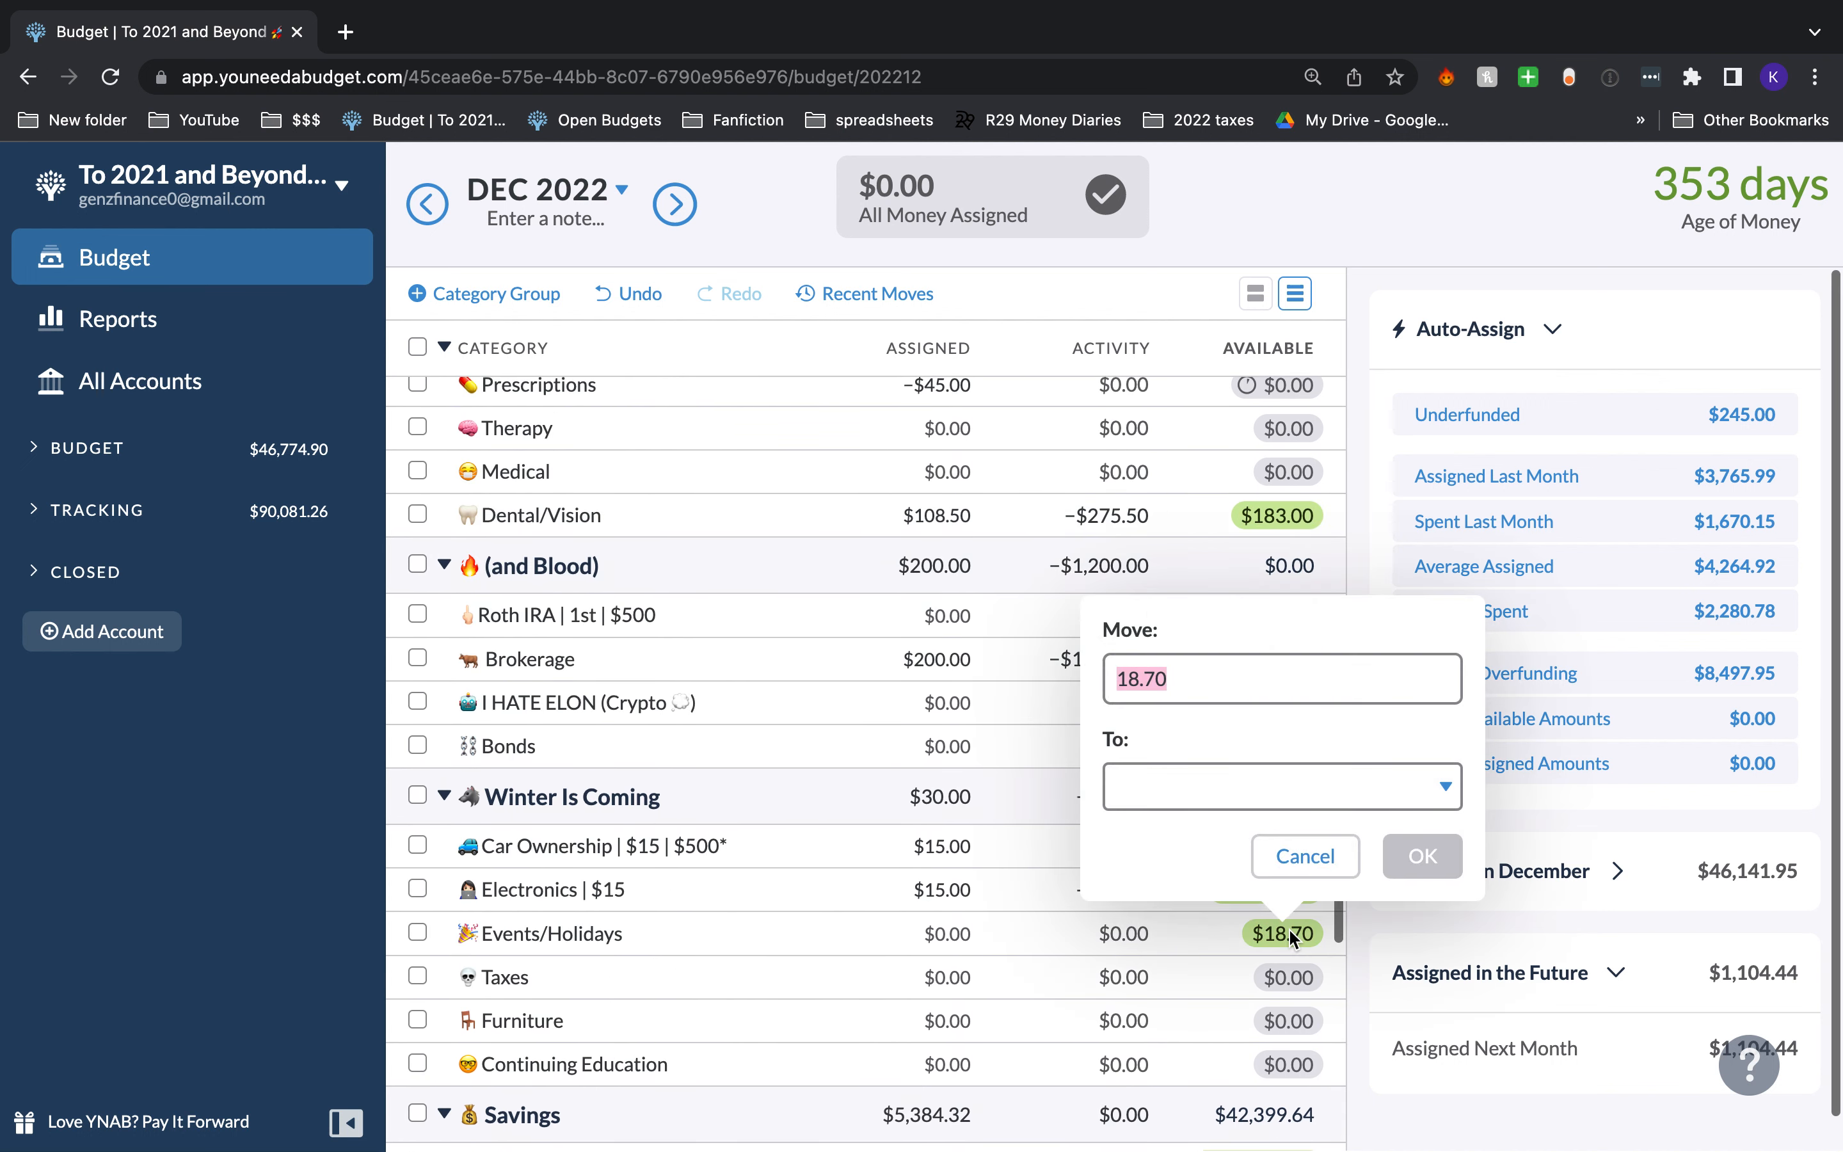
{"action": "type", "text": ".36"}
{"action": "key", "text": "Tab"}
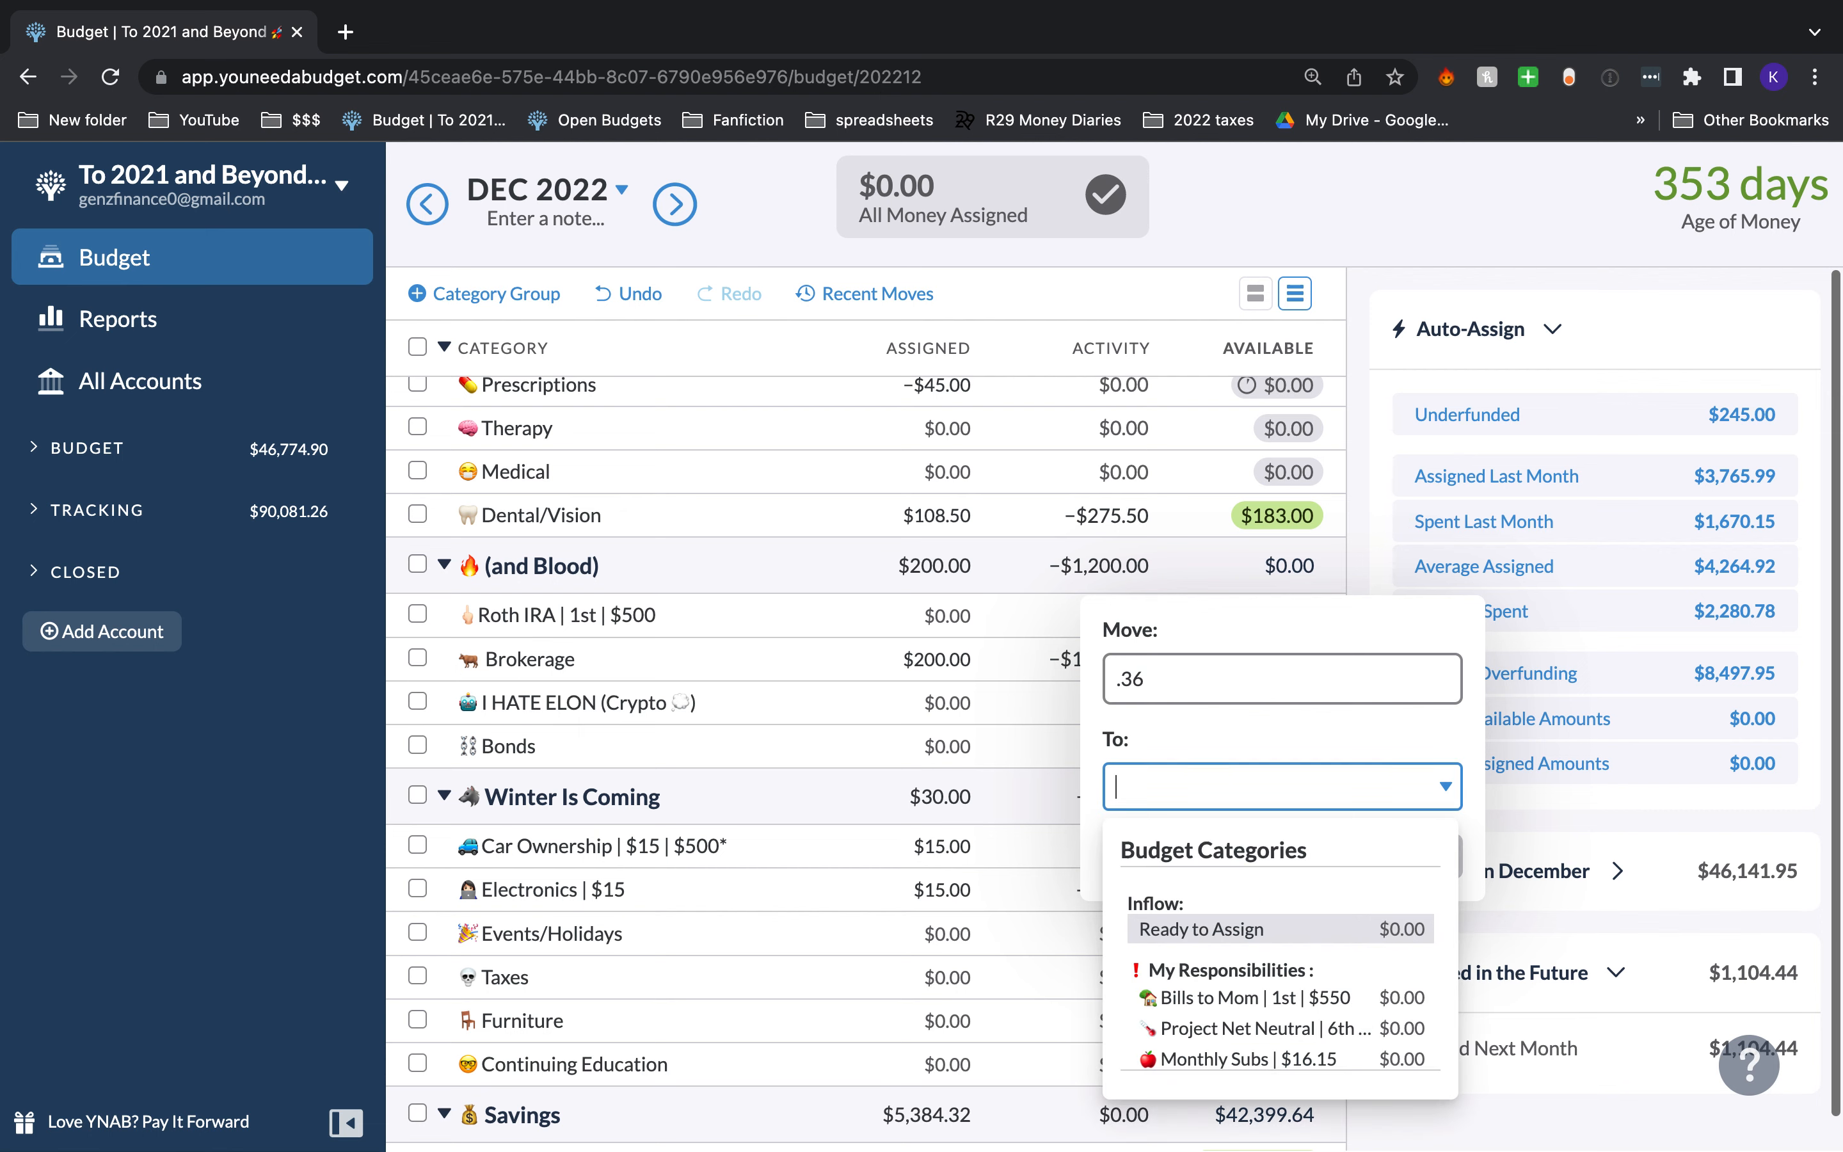
{"action": "type", "text": "ho"}
{"action": "key", "text": "Return"}
{"action": "key", "text": "Return"}
Step: Move the full $50.00 available in Holding/EOQ Bonus to Dental/Vision
{"action": "scroll", "coordinate": [1323, 822], "scroll_direction": "down", "scroll_amount": 5}
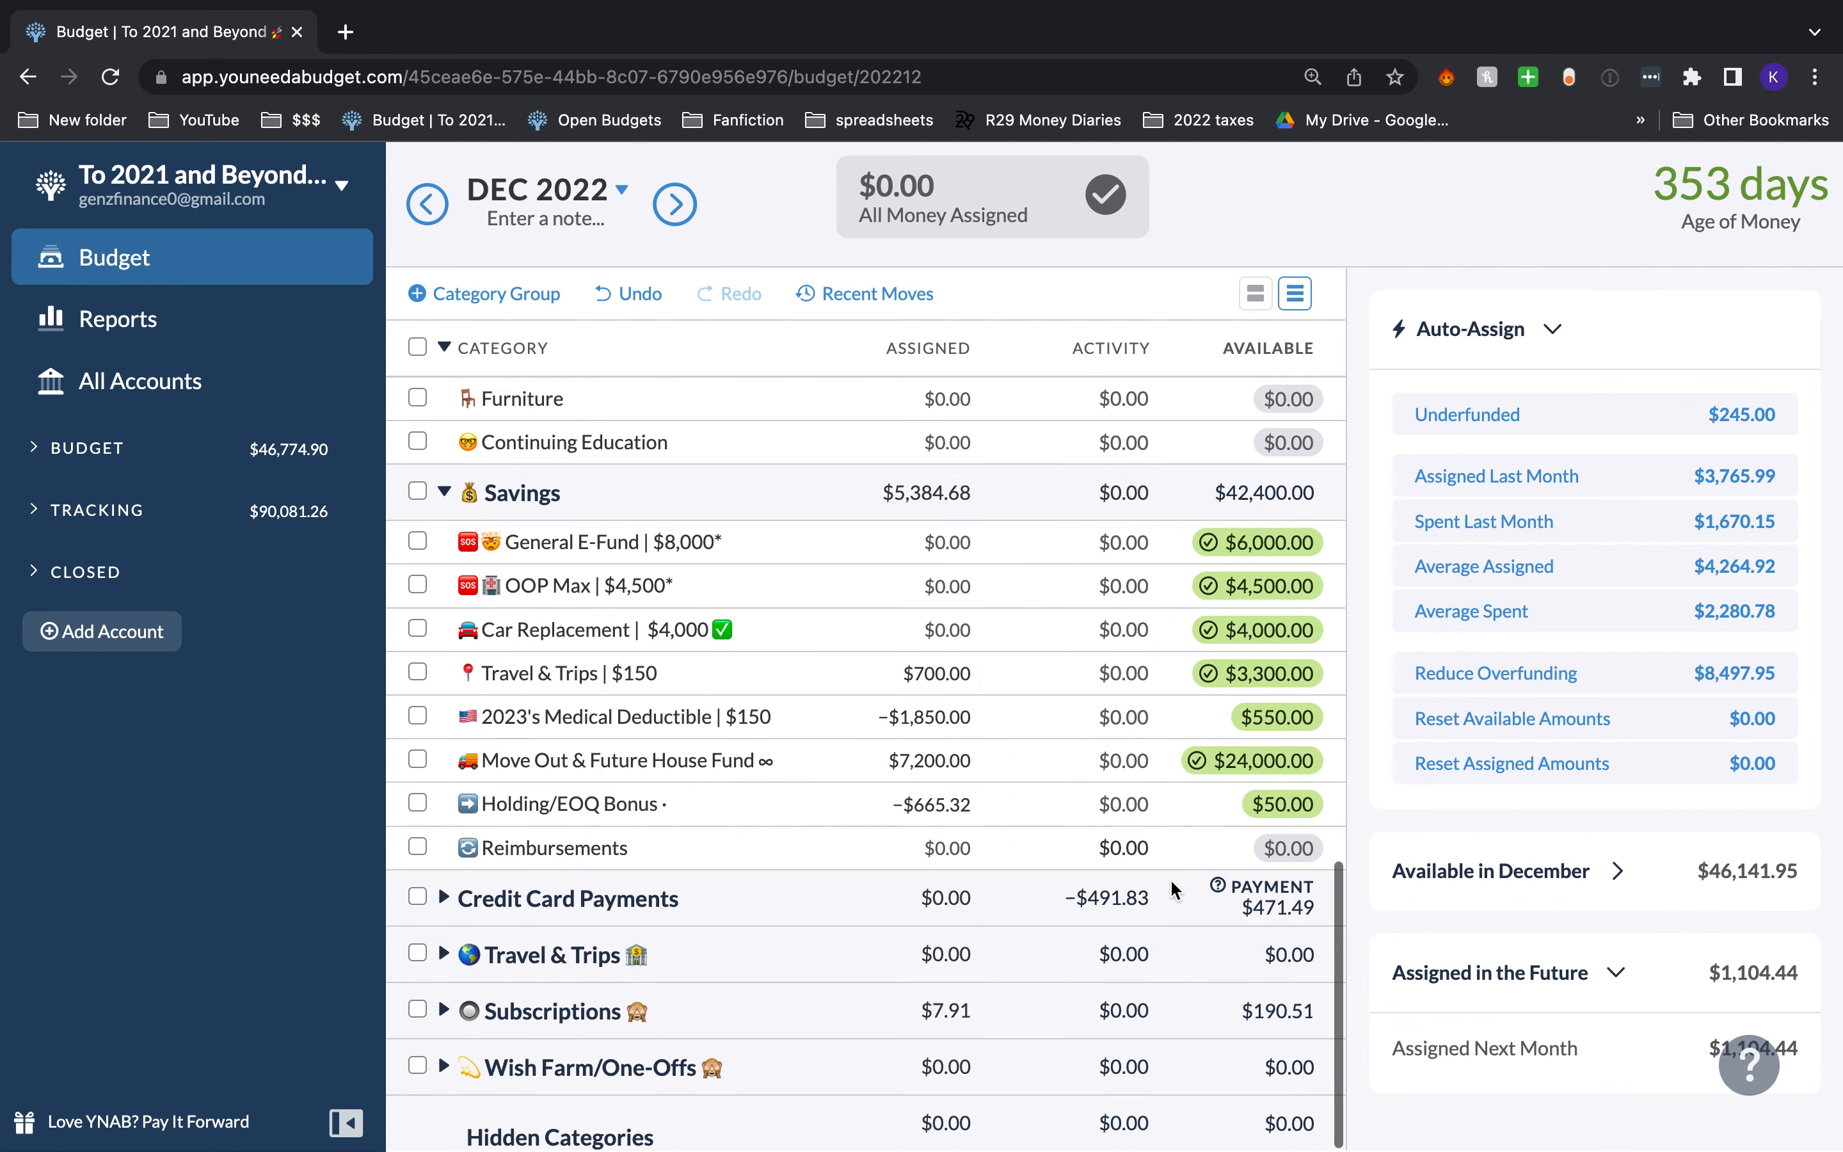
{"action": "left_click", "coordinate": [1320, 815]}
{"action": "key", "text": "Tab"}
{"action": "type", "text": "den"}
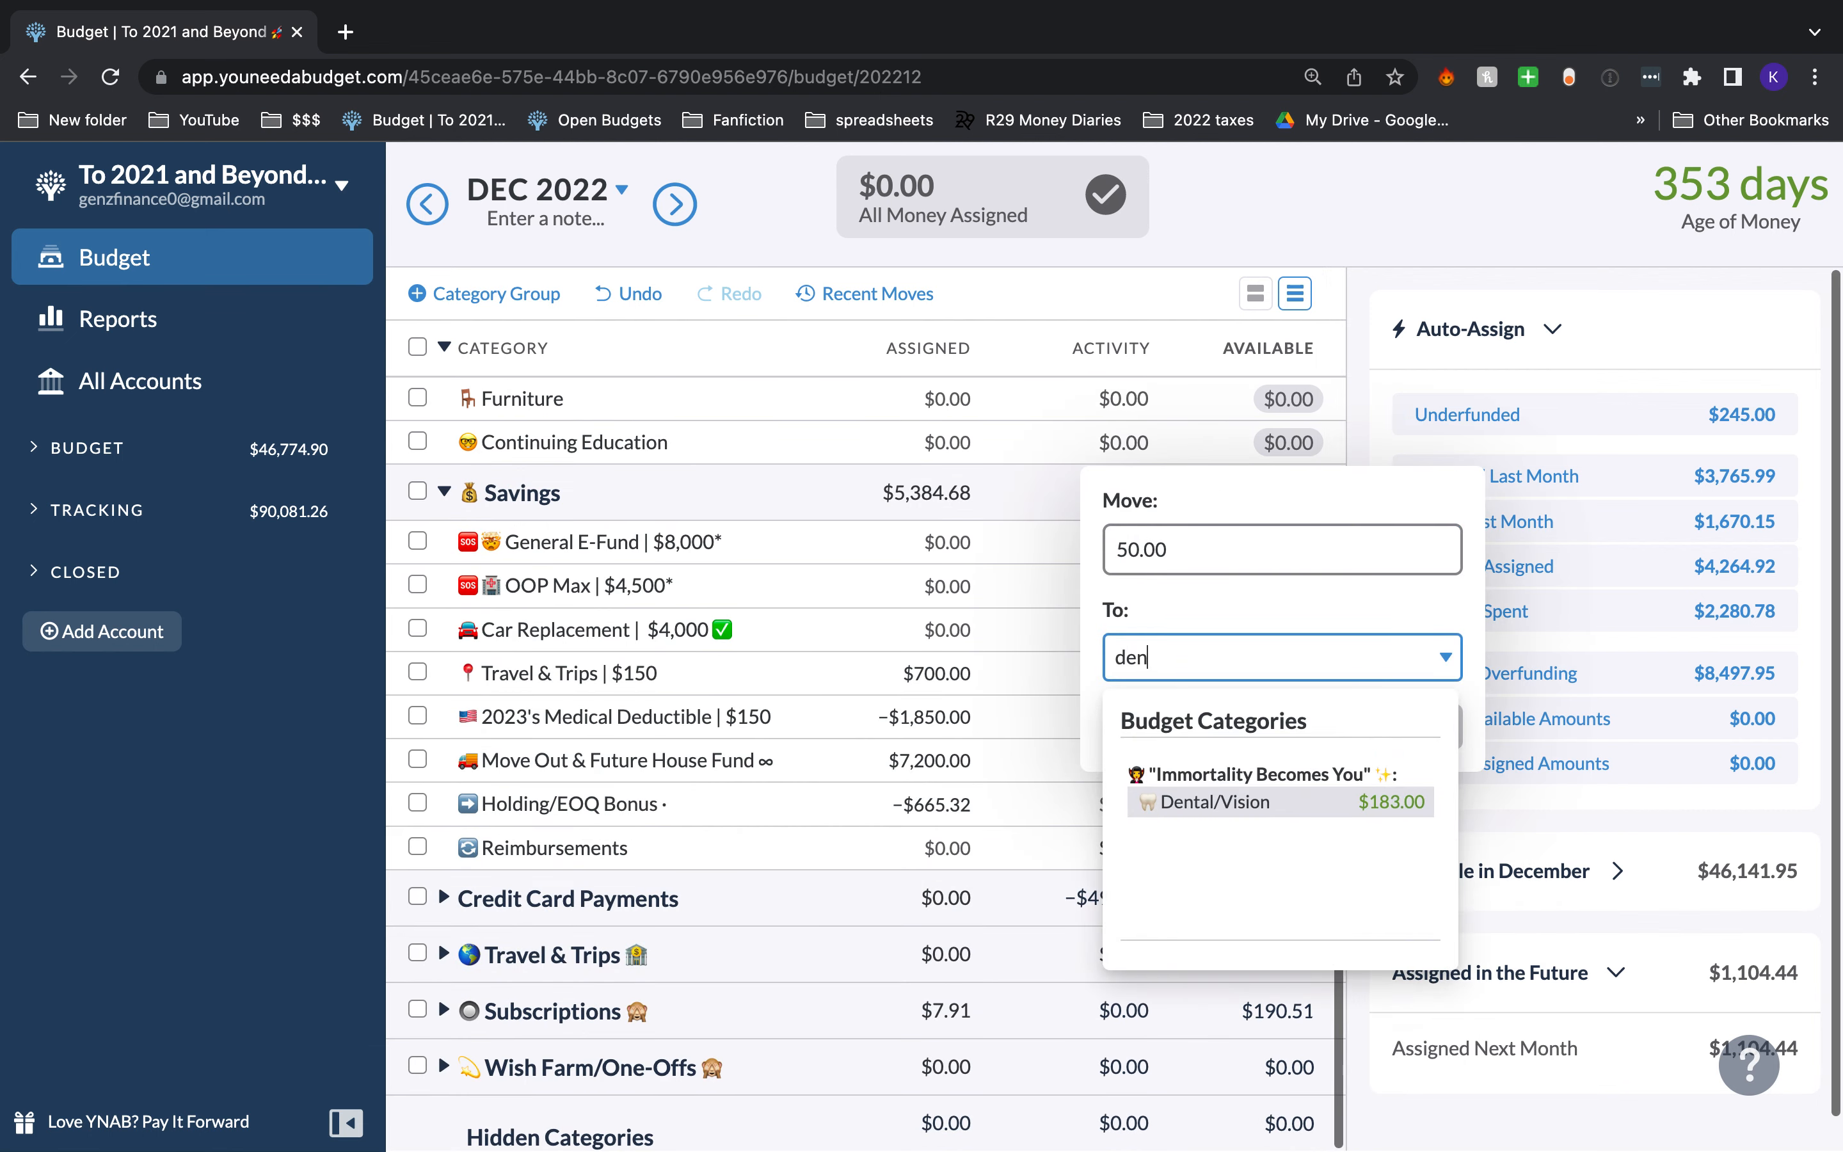
{"action": "key", "text": "Return"}
{"action": "key", "text": "Return"}
{"action": "scroll", "coordinate": [1145, 672], "scroll_direction": "up", "scroll_amount": 7}
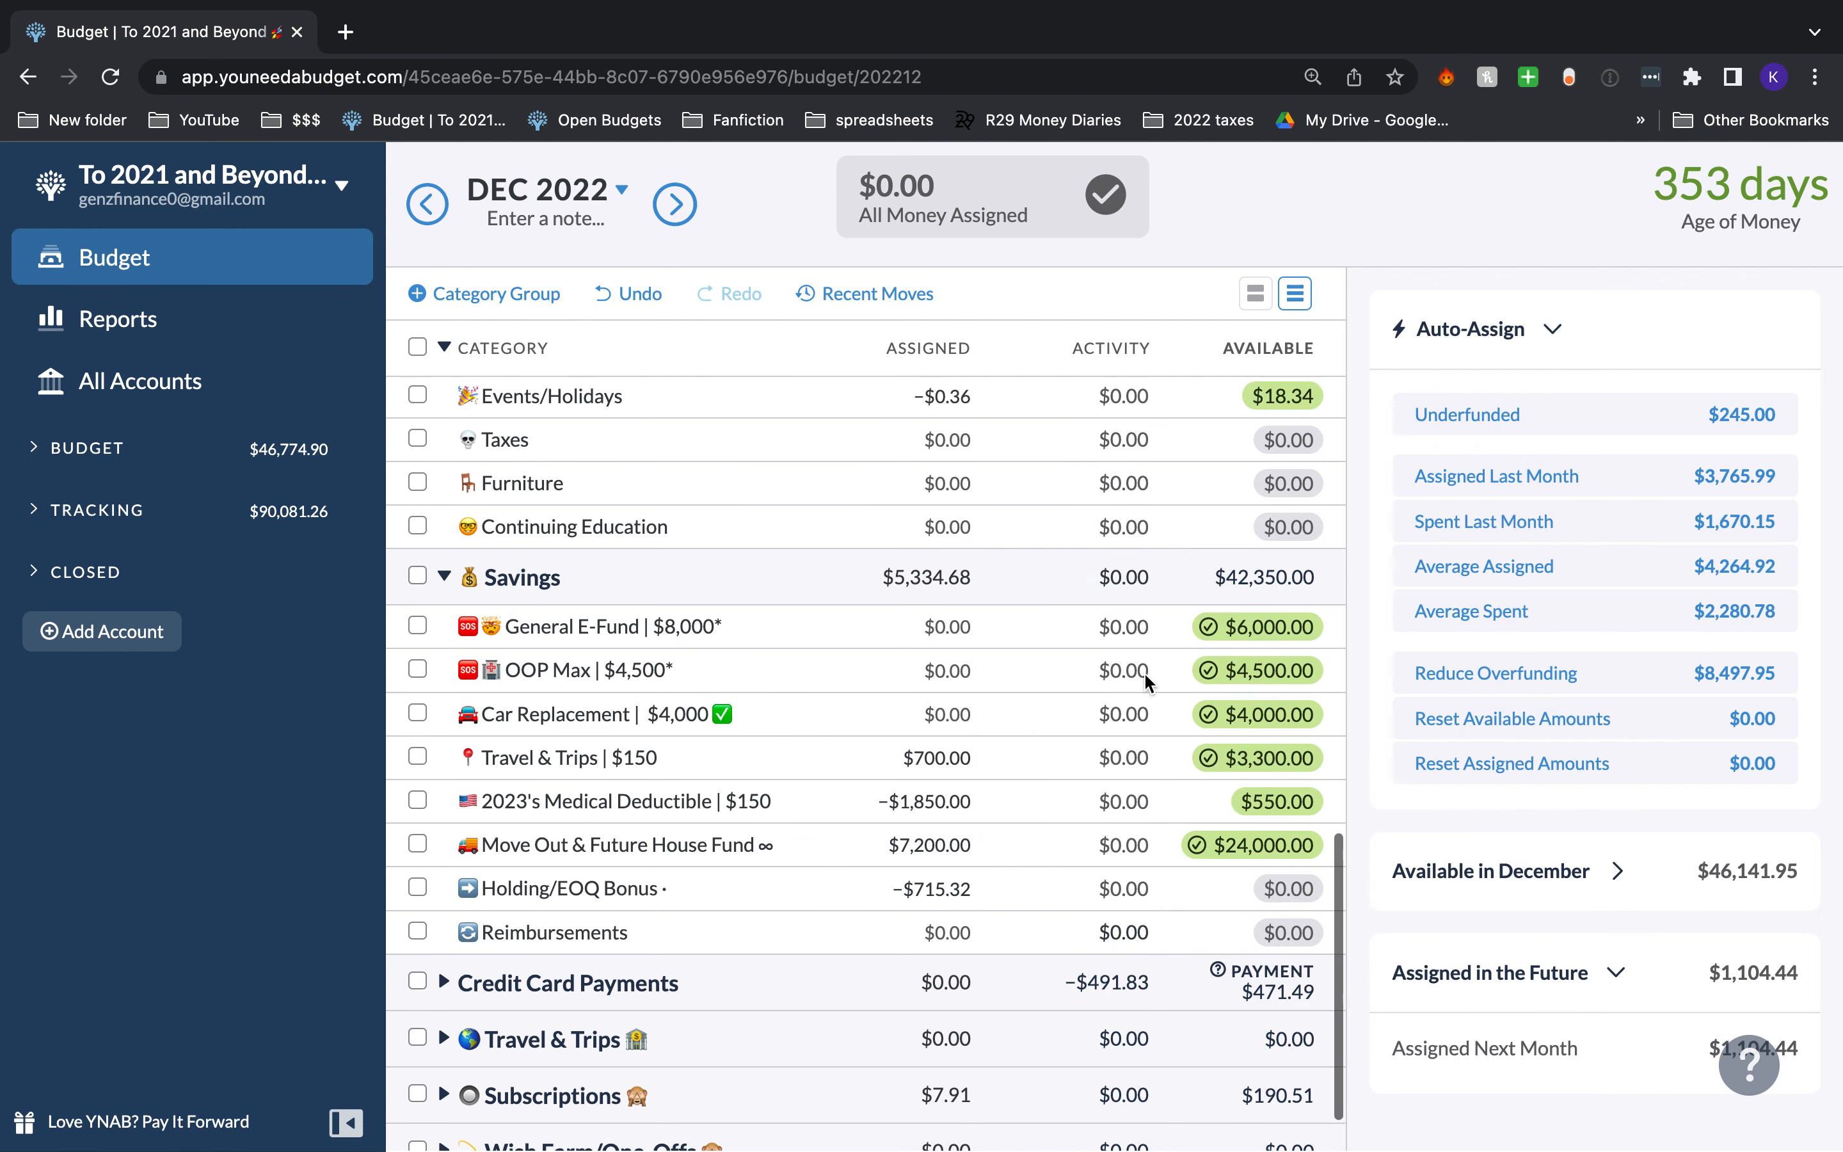
Step: Review the December 2022 category balances and open the January 2023 budget
{"action": "scroll", "coordinate": [1143, 676], "scroll_direction": "up", "scroll_amount": 4}
{"action": "scroll", "coordinate": [1026, 670], "scroll_direction": "down", "scroll_amount": 2}
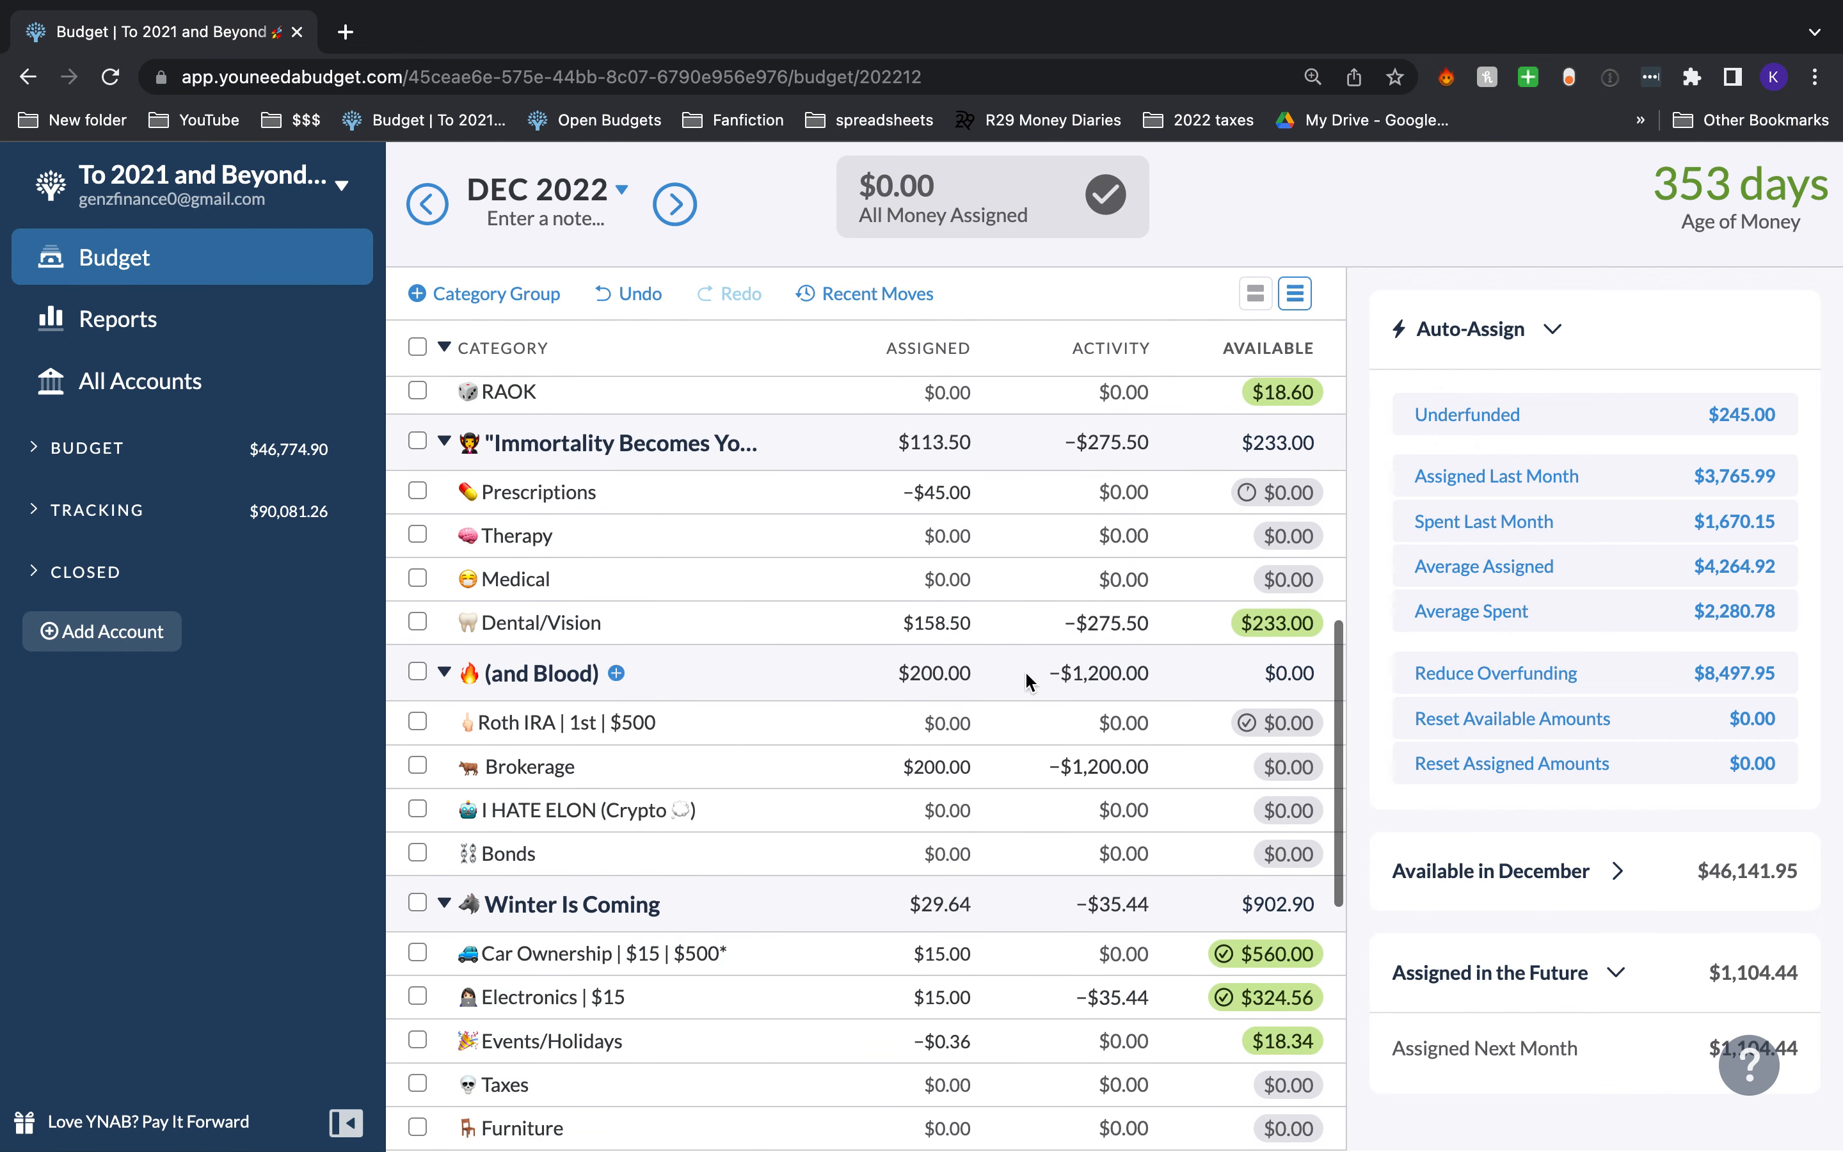
{"action": "scroll", "coordinate": [1171, 640], "scroll_direction": "down", "scroll_amount": 5}
{"action": "scroll", "coordinate": [1171, 640], "scroll_direction": "up", "scroll_amount": 5}
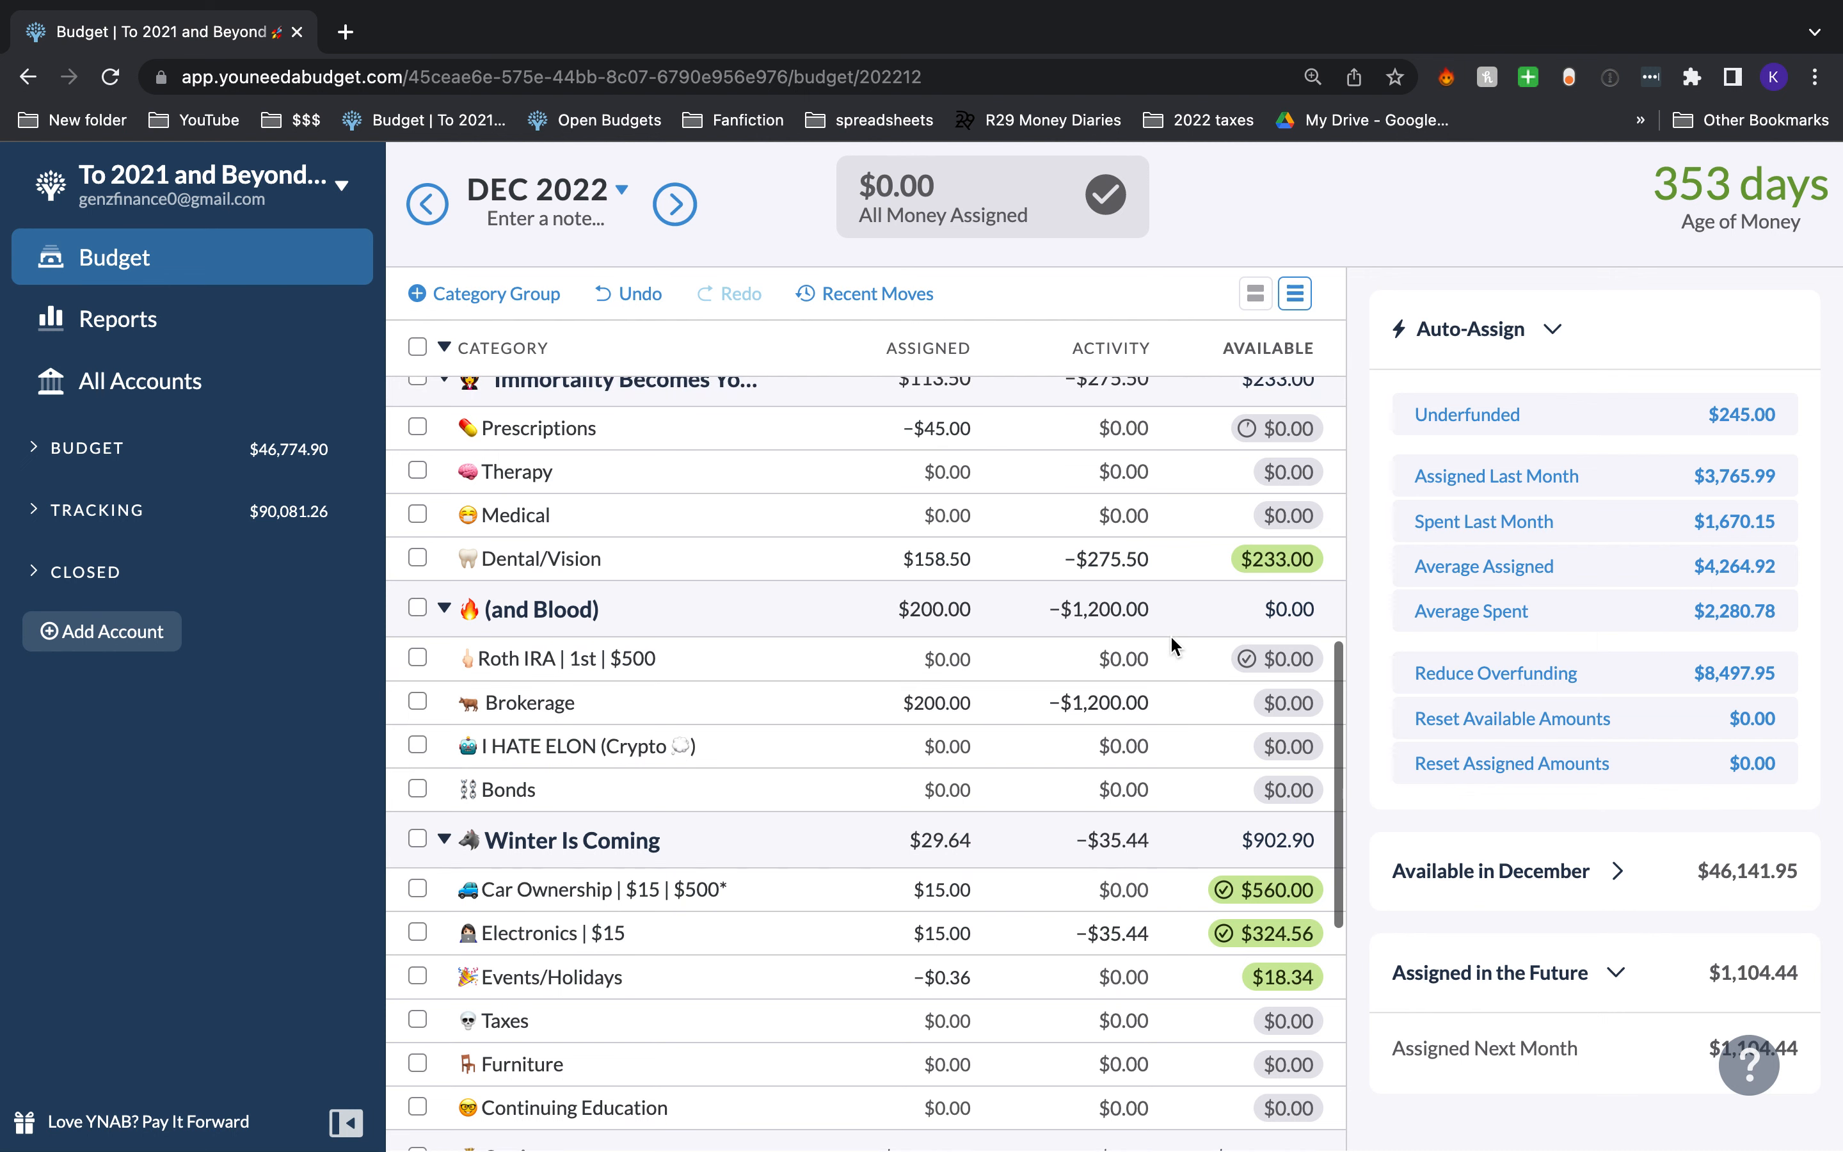
{"action": "scroll", "coordinate": [910, 616], "scroll_direction": "down", "scroll_amount": 8}
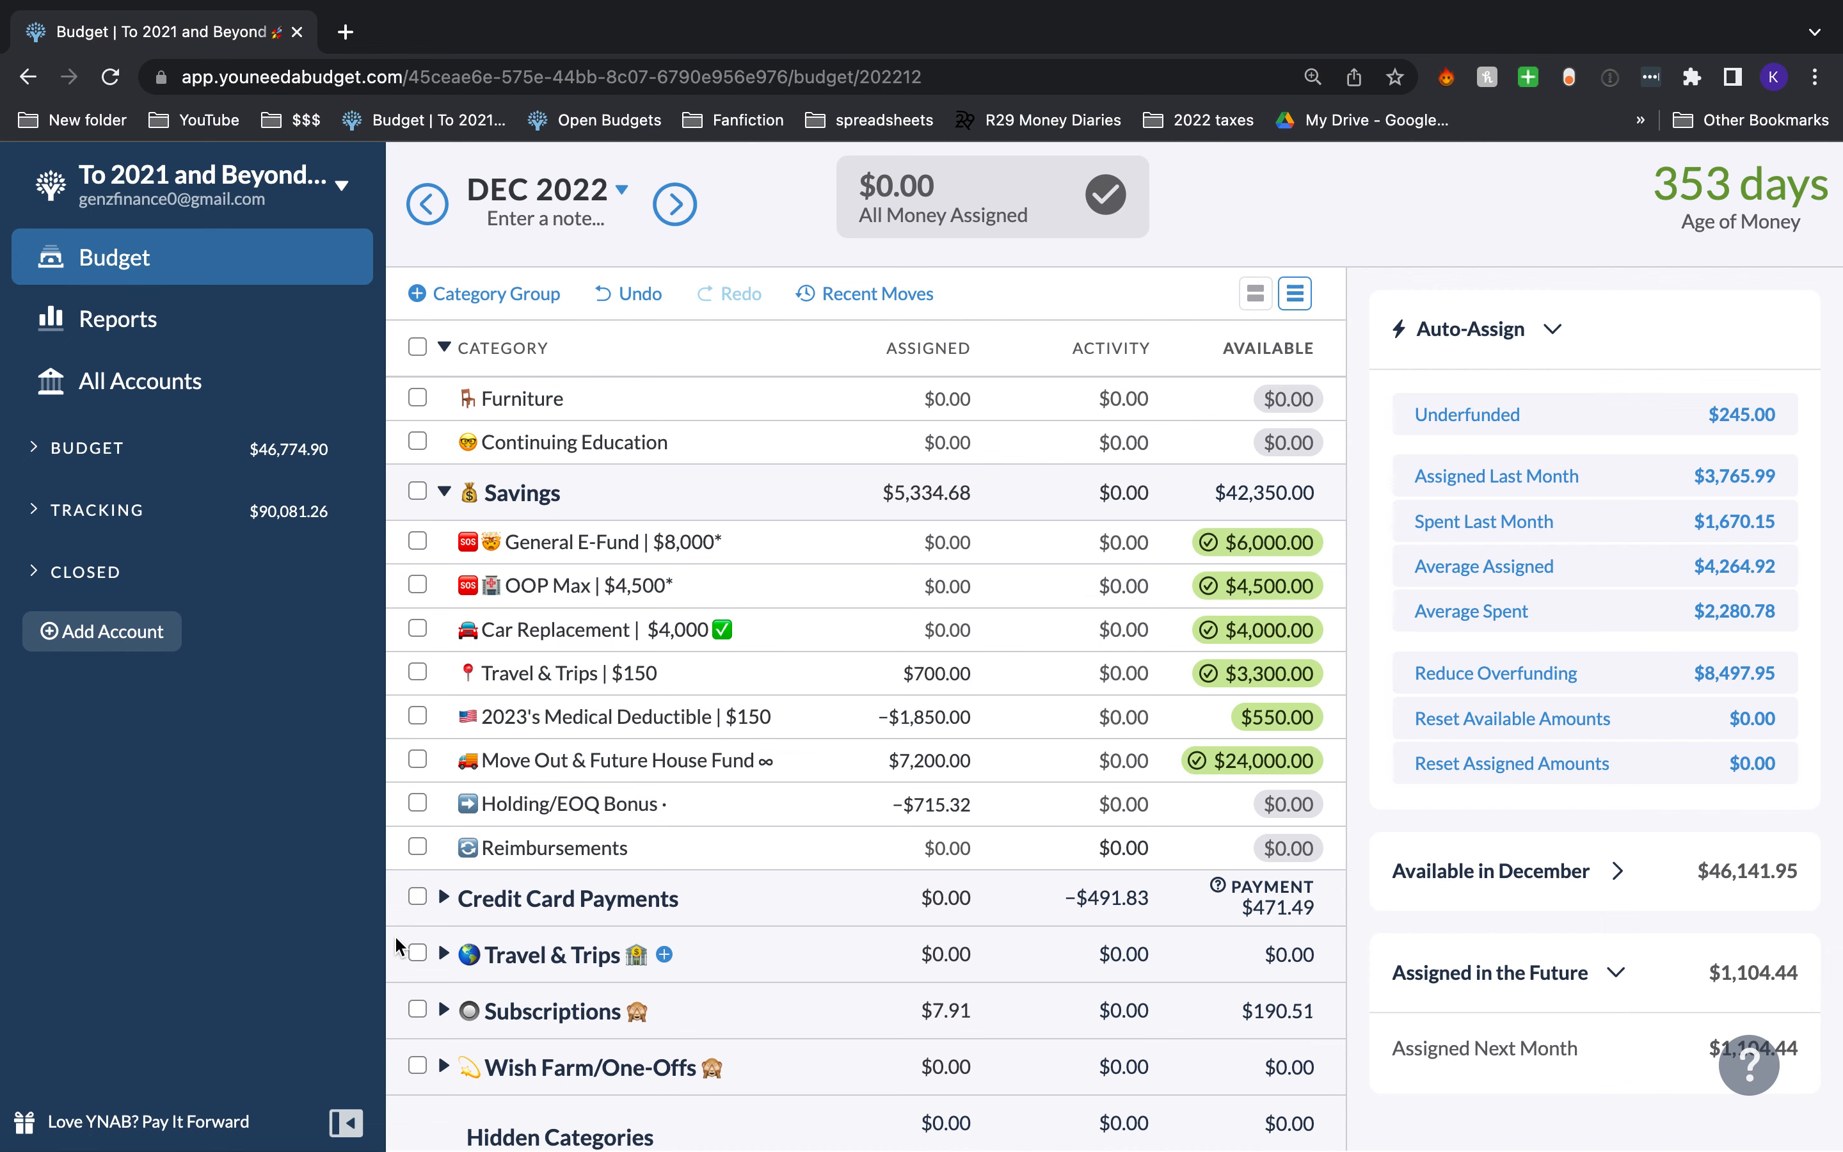
{"action": "scroll", "coordinate": [482, 805], "scroll_direction": "up", "scroll_amount": 15}
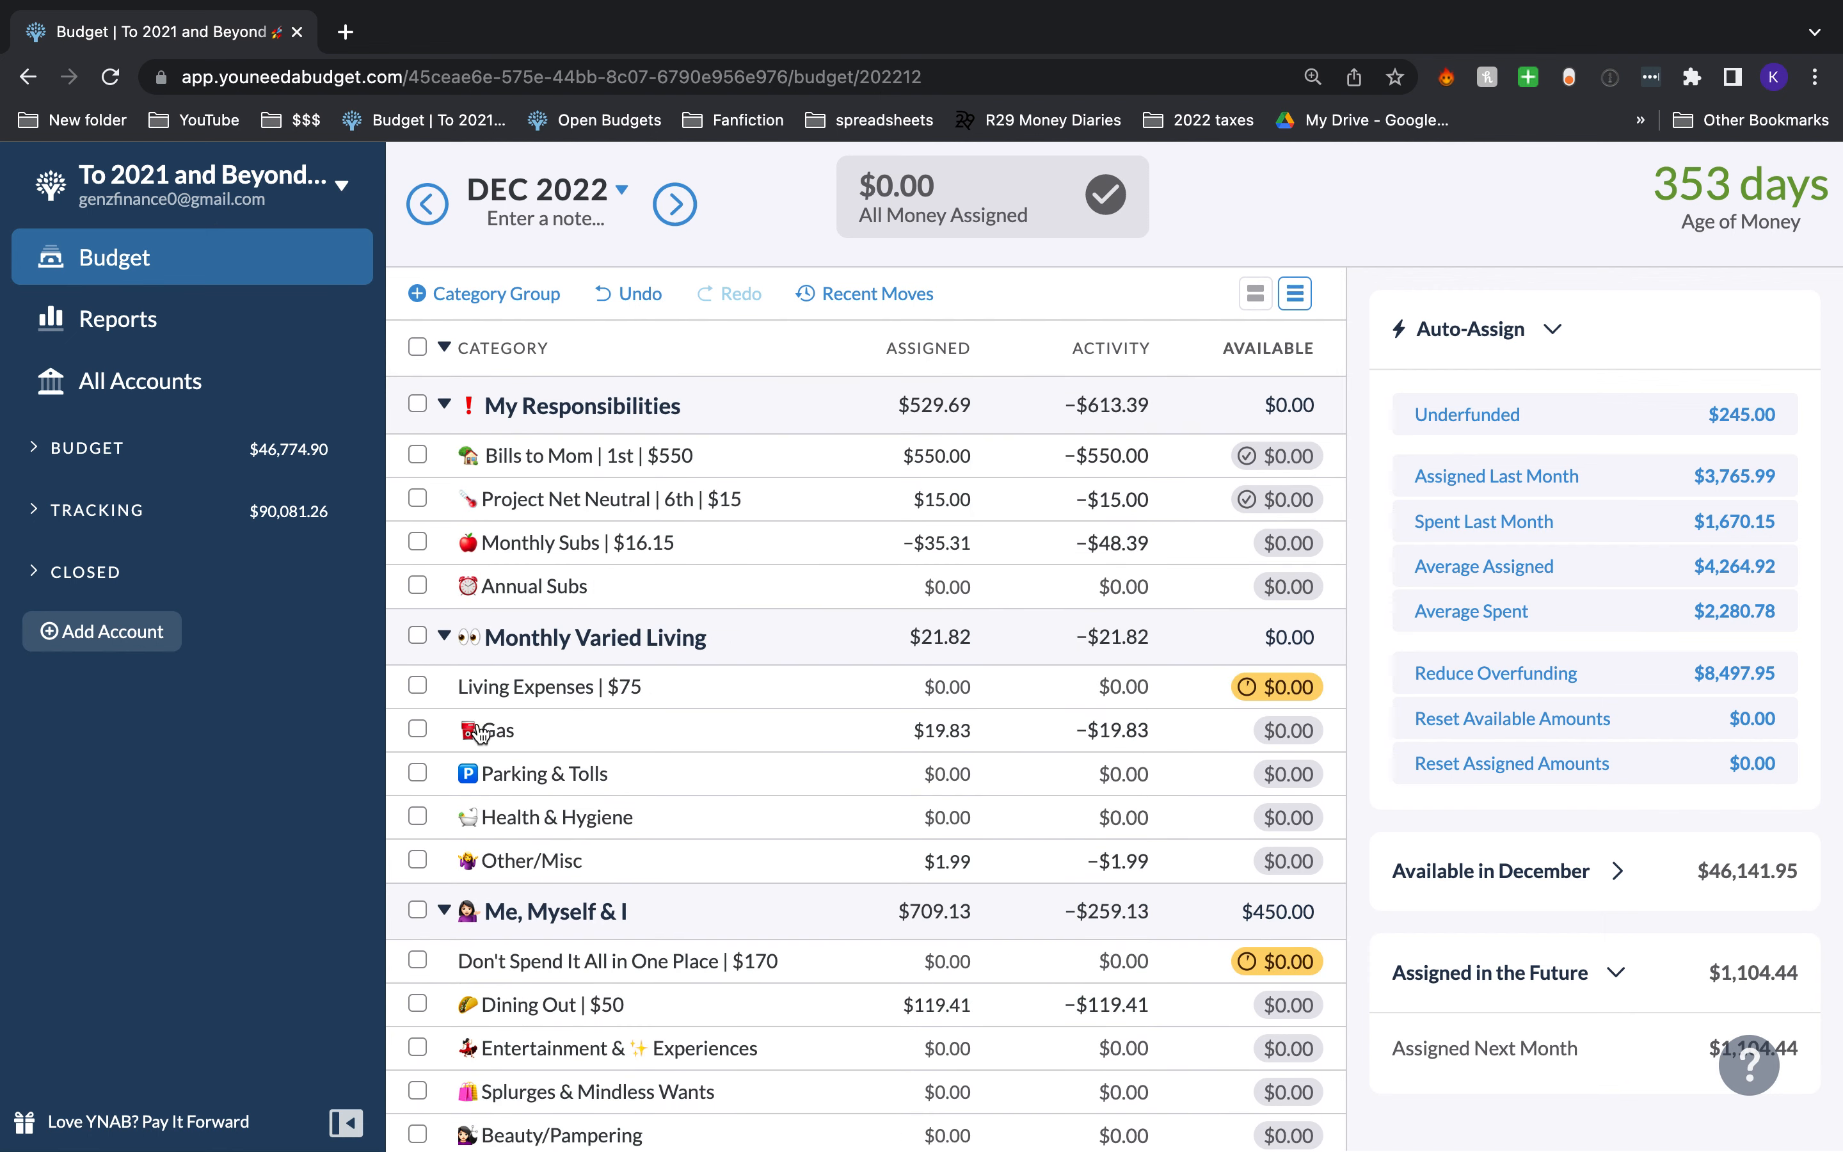
{"action": "left_click", "coordinate": [675, 227]}
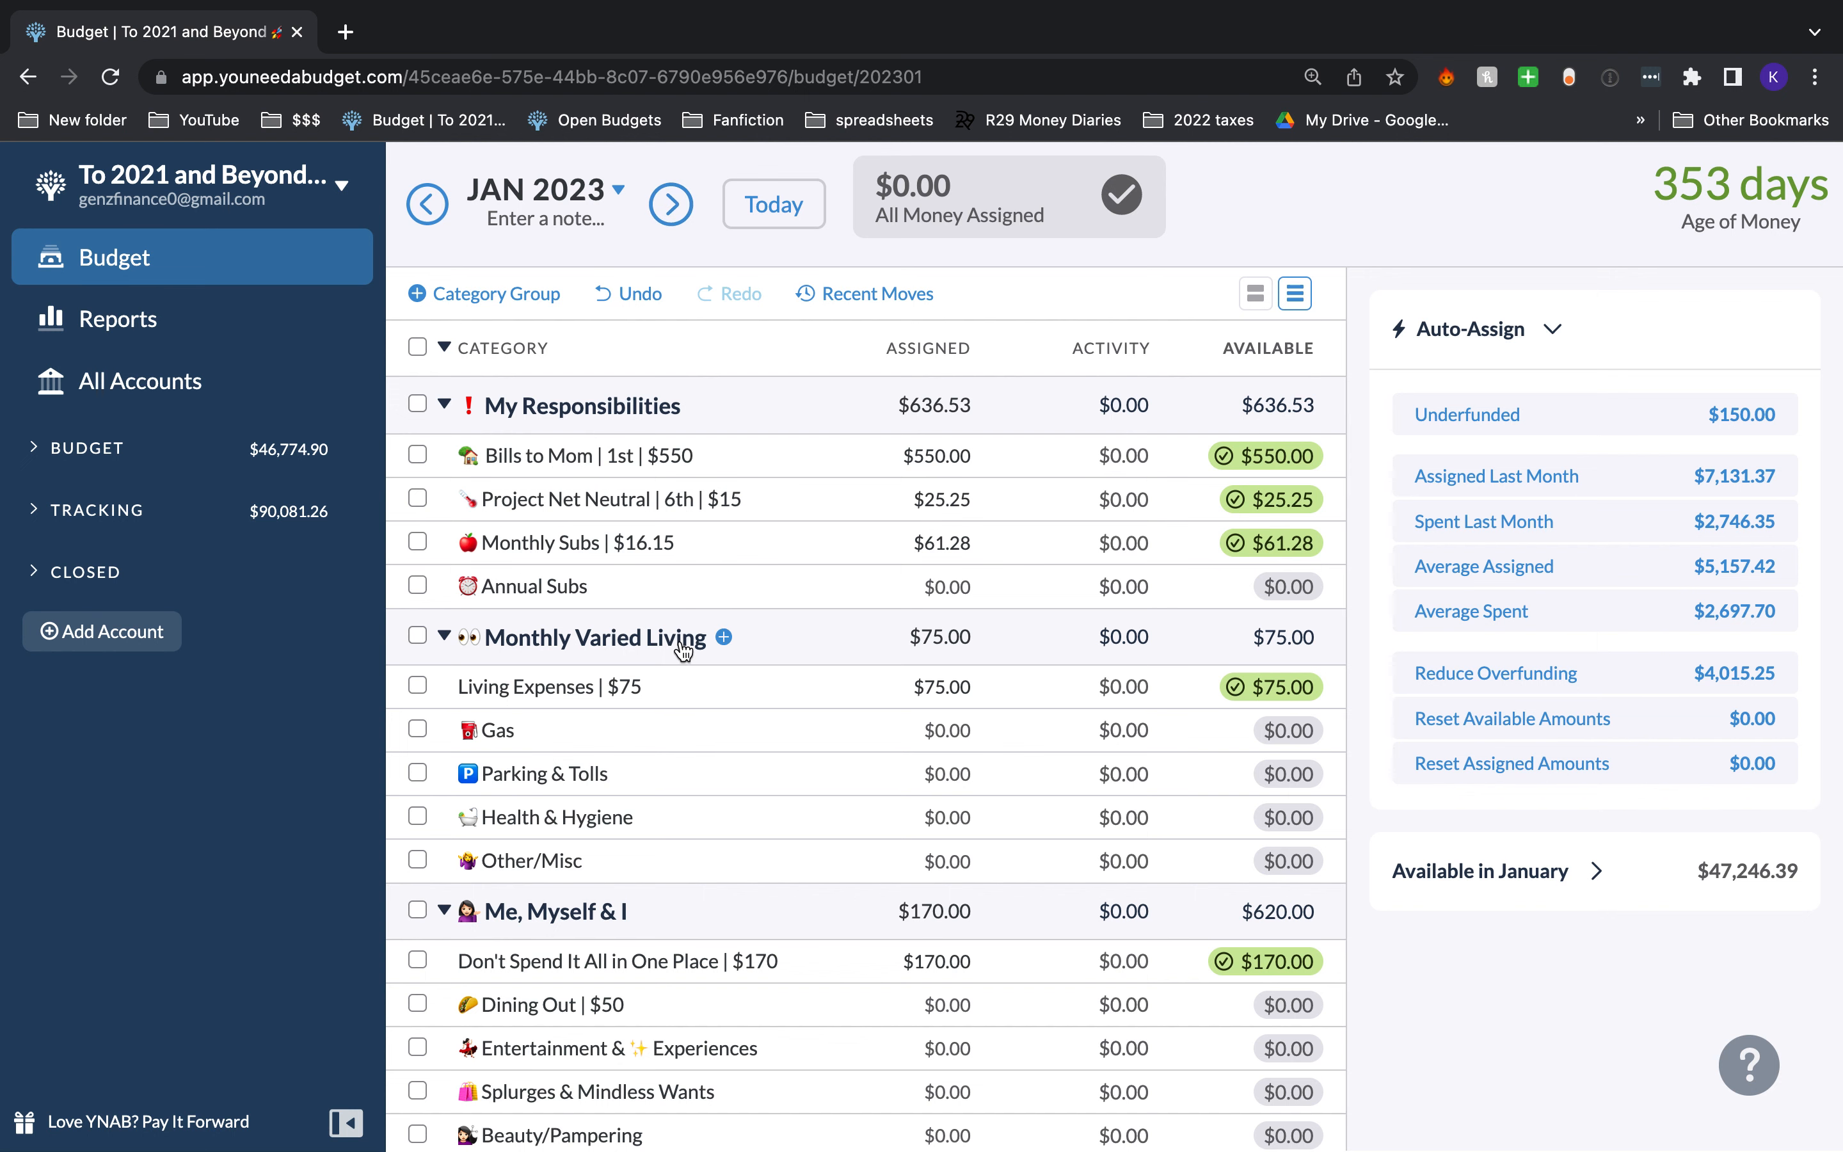
{"action": "scroll", "coordinate": [681, 647], "scroll_direction": "down", "scroll_amount": 3}
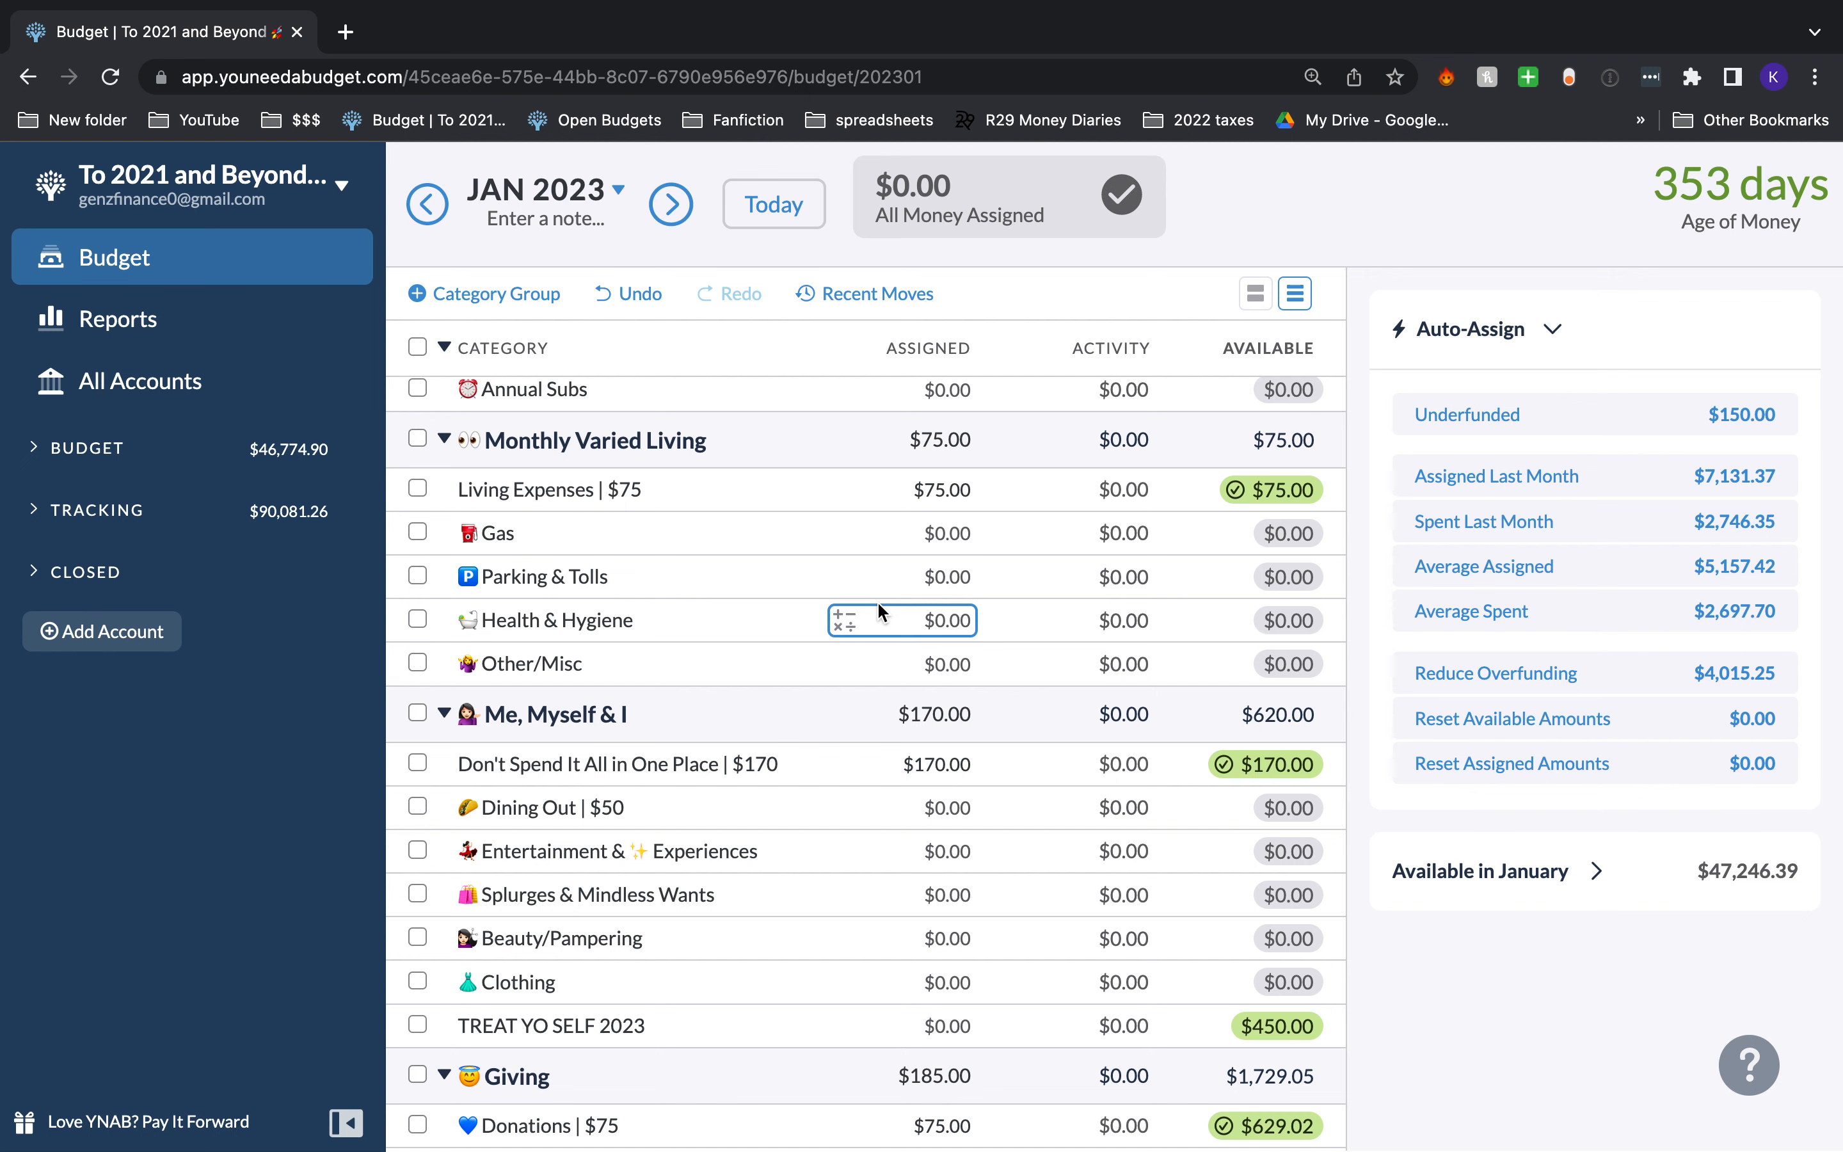
{"action": "scroll", "coordinate": [877, 600], "scroll_direction": "up", "scroll_amount": 3}
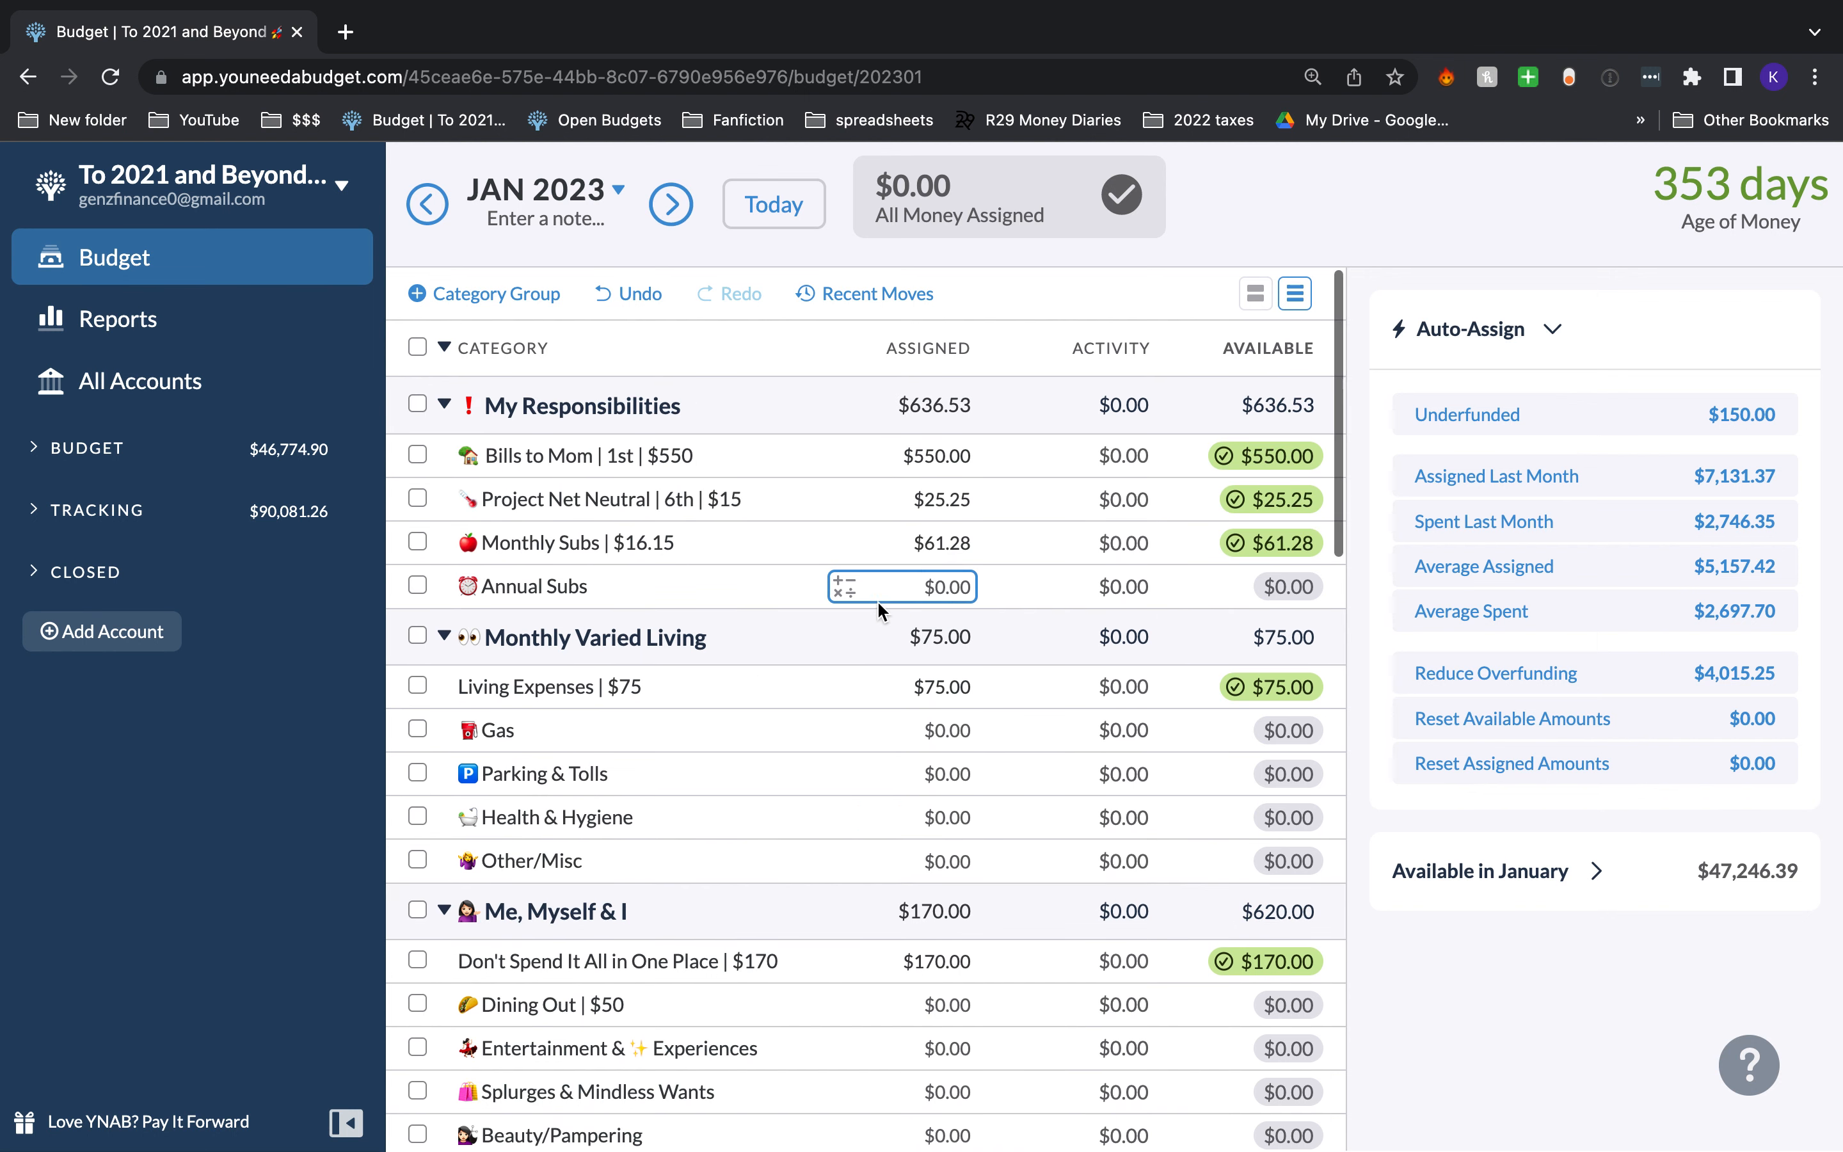
Step: Reduce the January amount assigned to Project Net Neutral by $10.25 to $15.00
{"action": "left_click", "coordinate": [772, 455]}
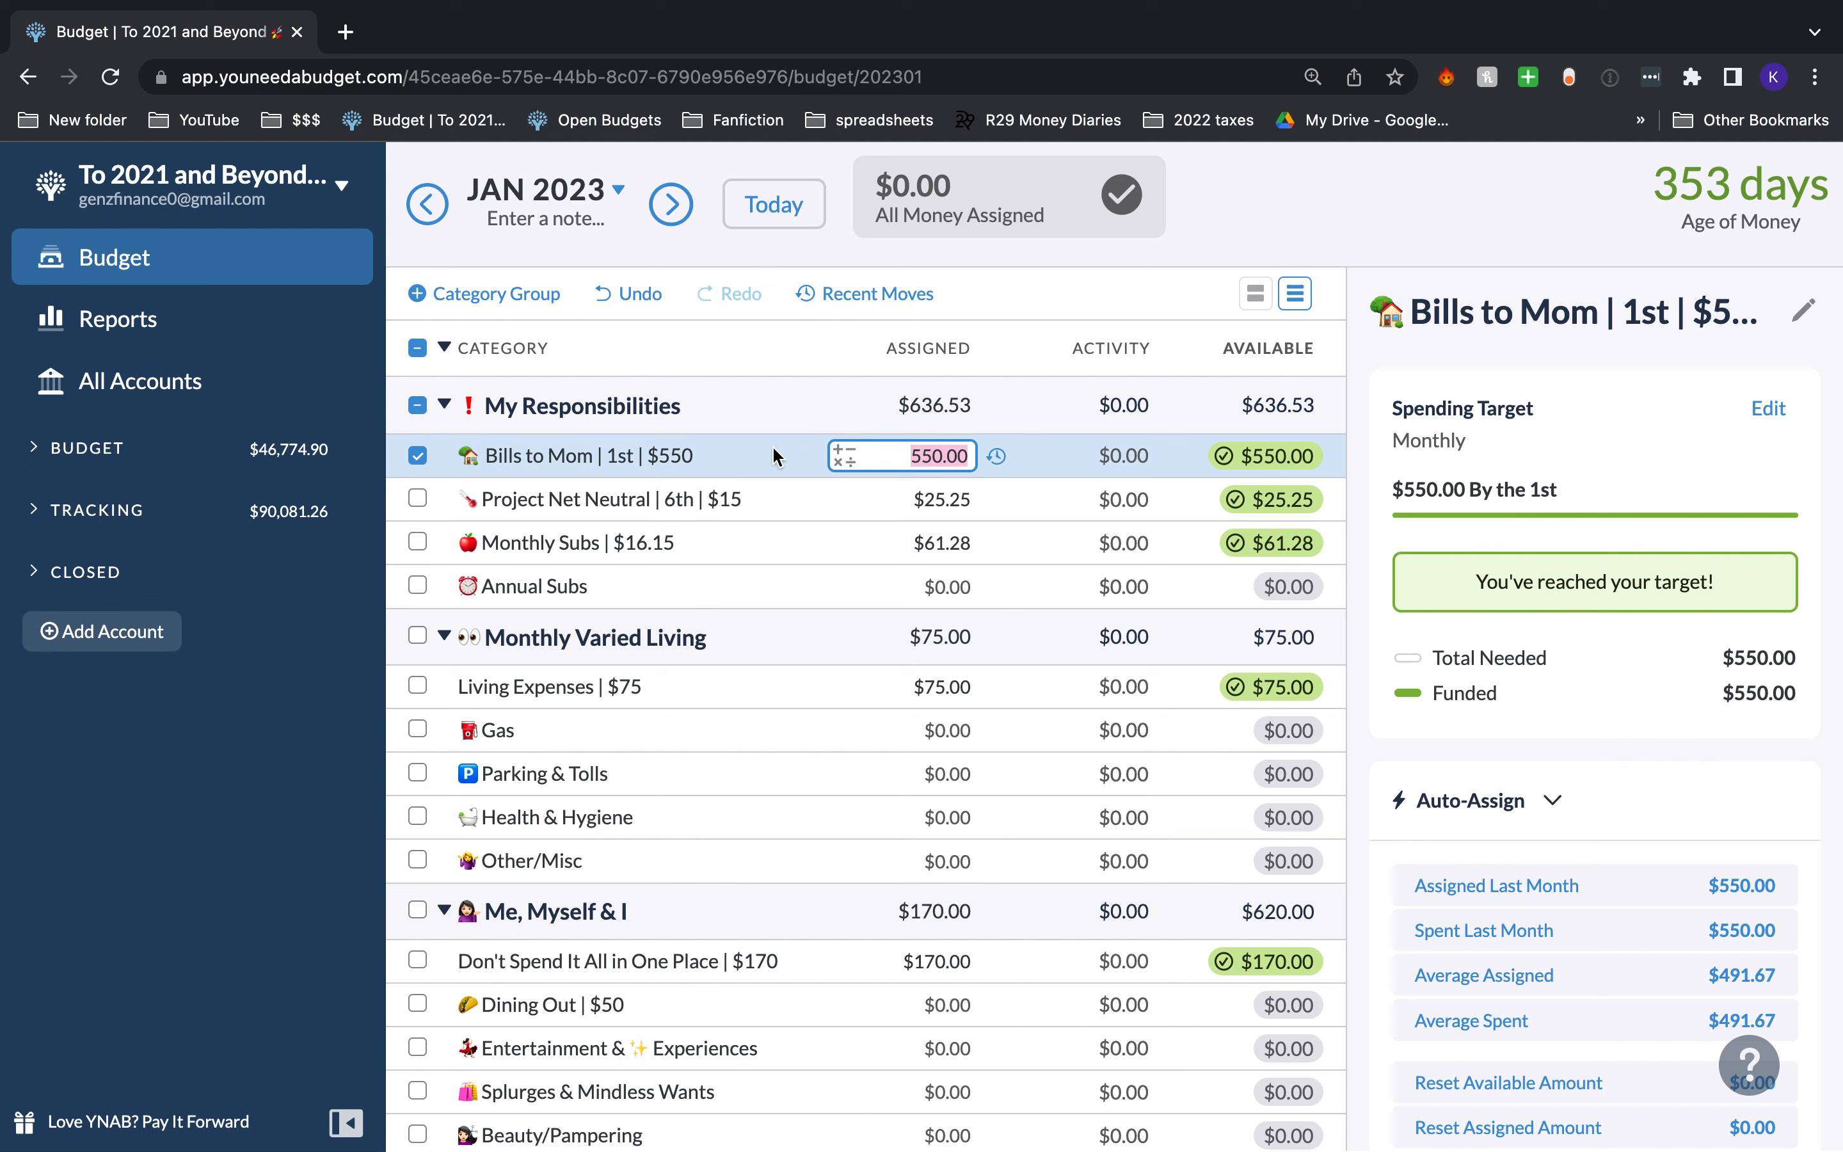
{"action": "key", "text": "Tab"}
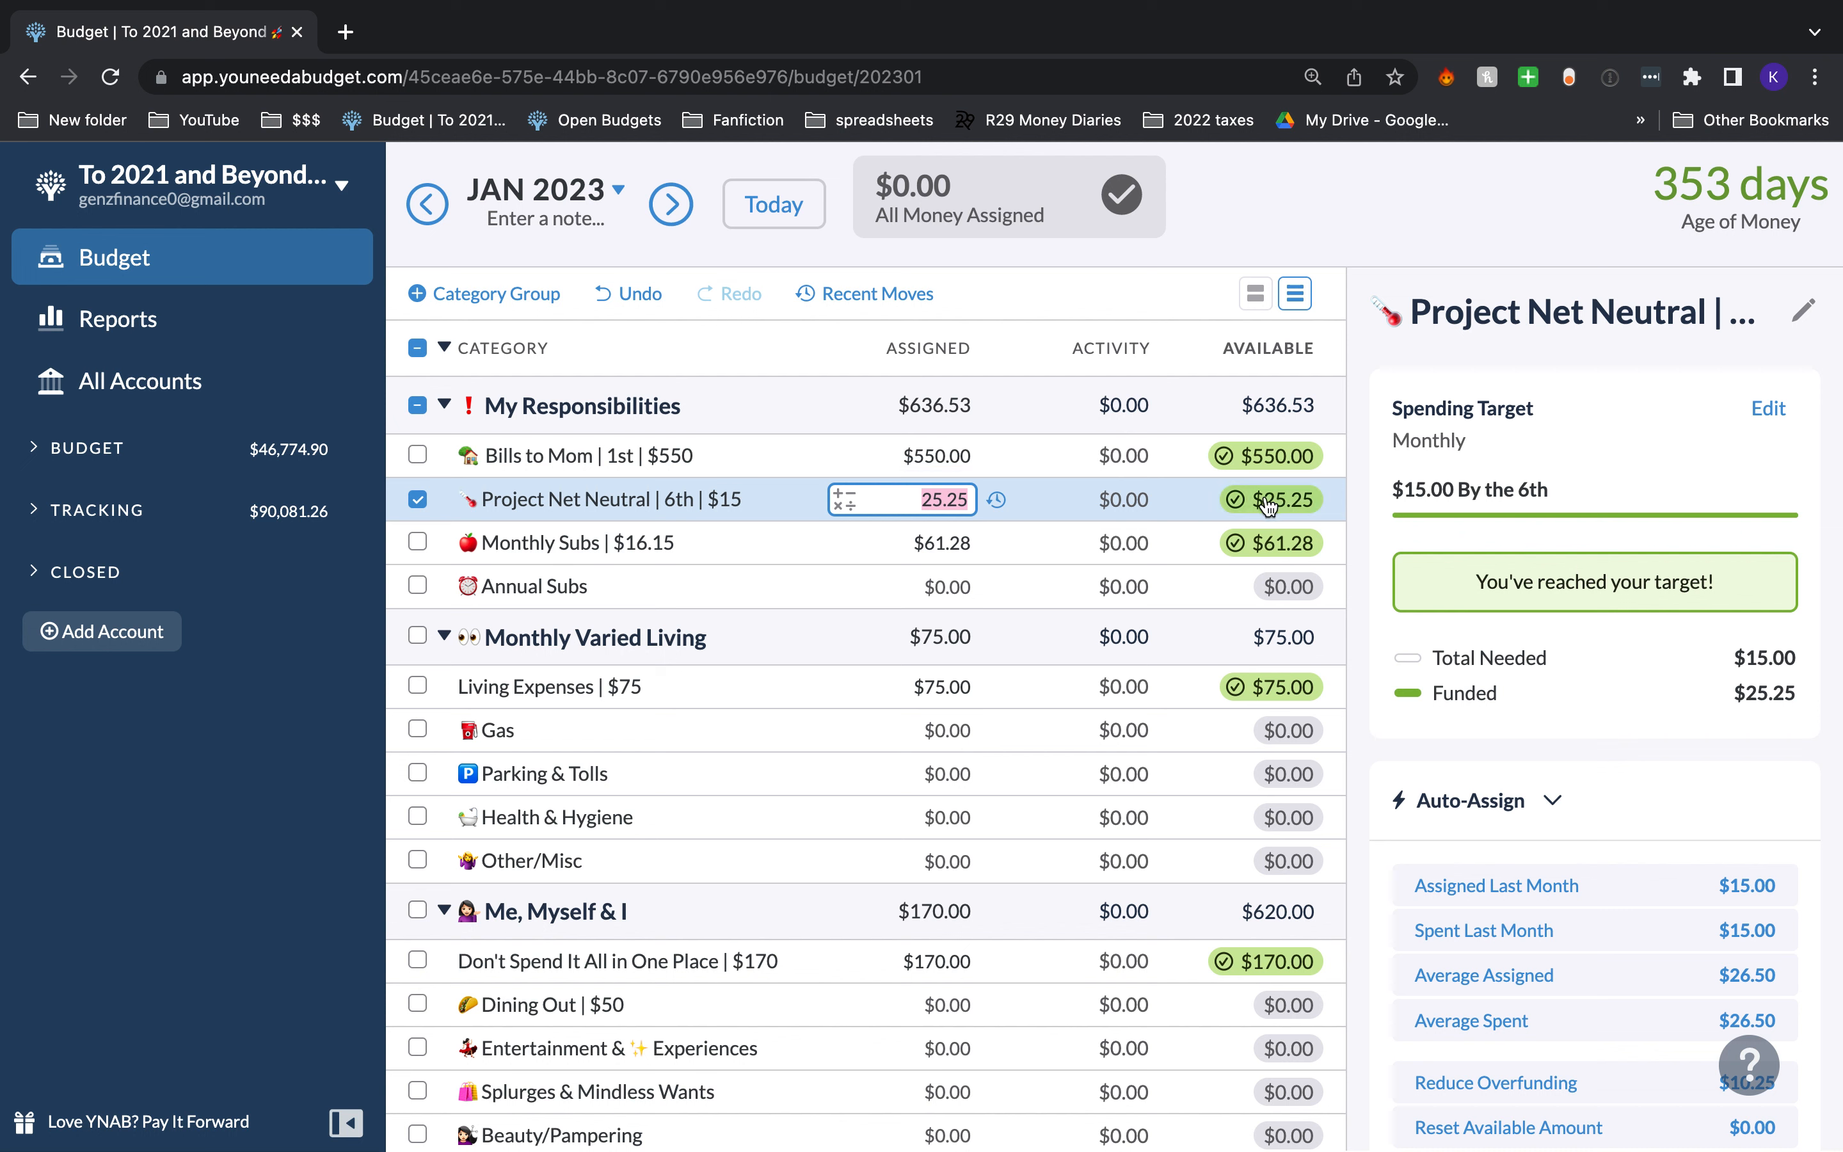
{"action": "key", "text": "Right"}
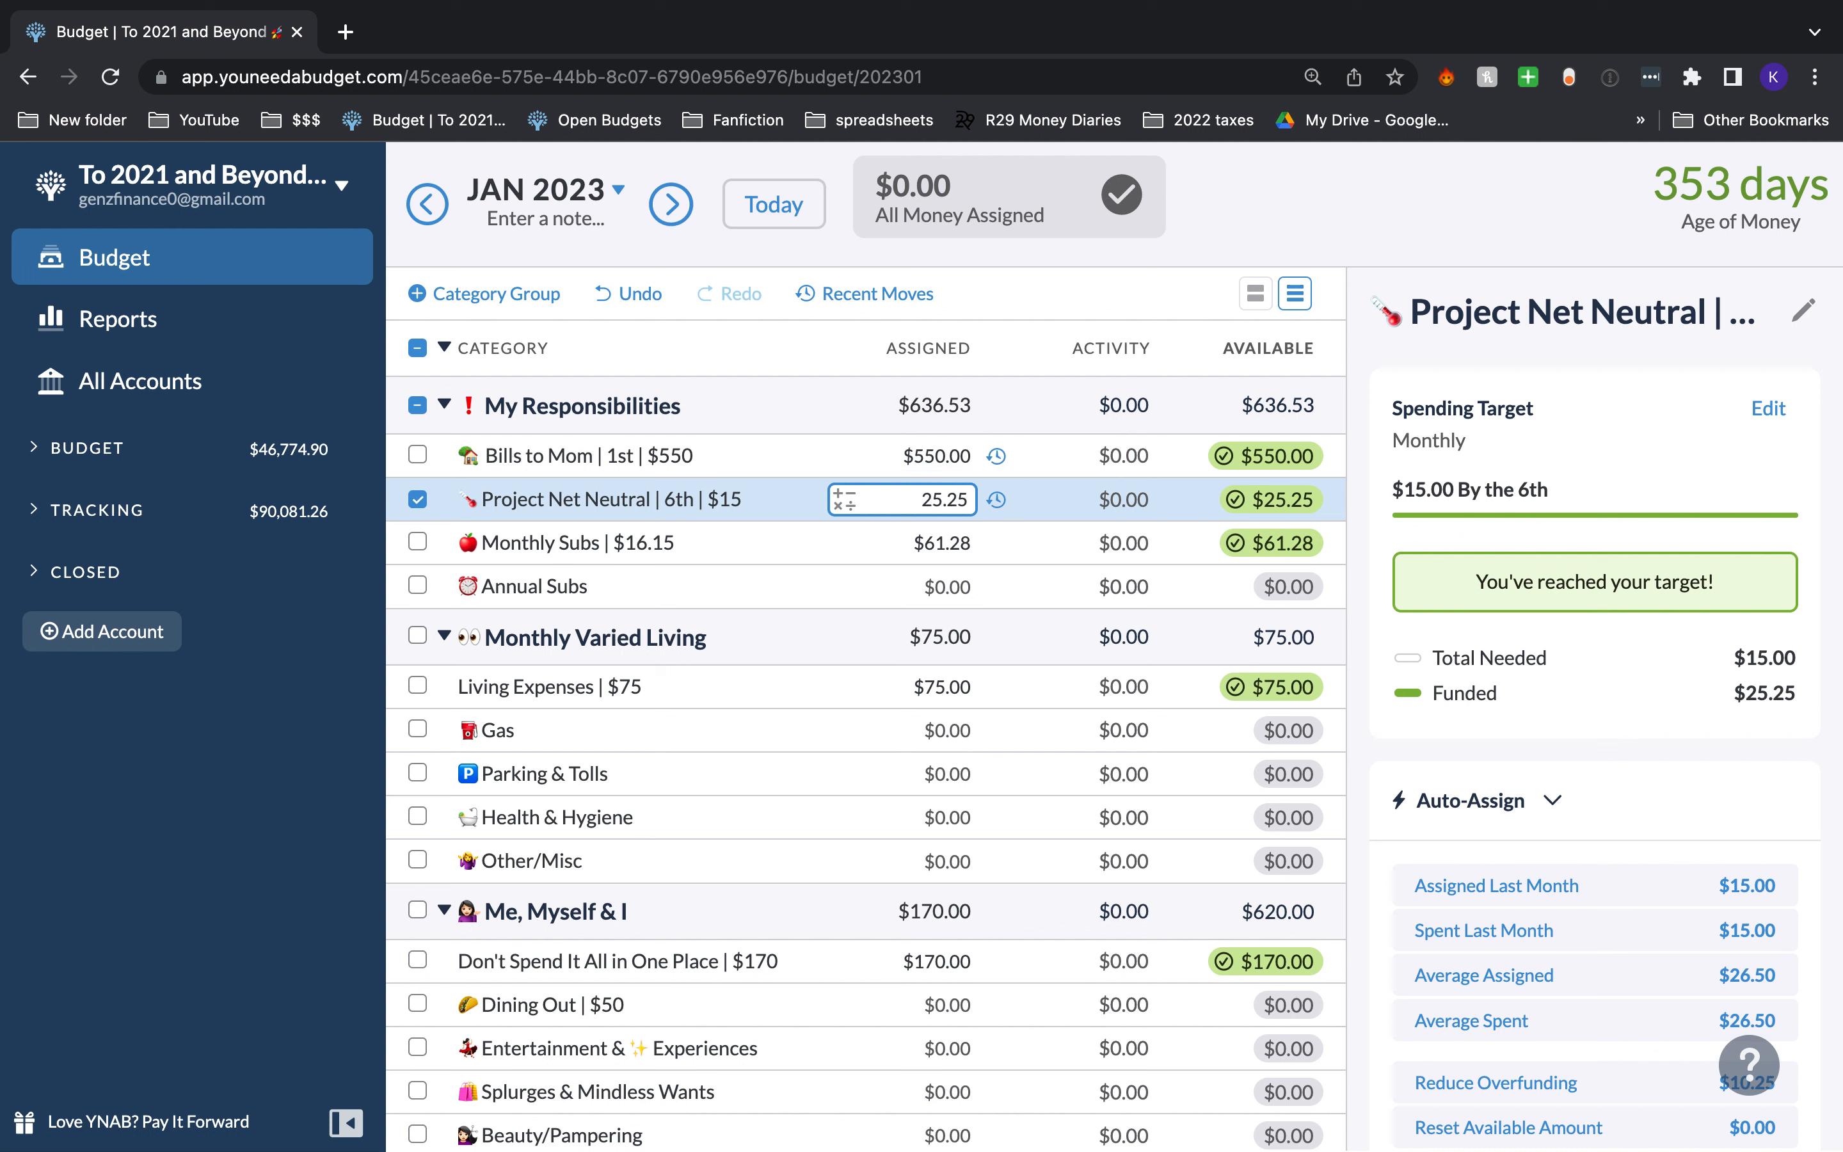
{"action": "type", "text": "-10.25"}
{"action": "key", "text": "Return"}
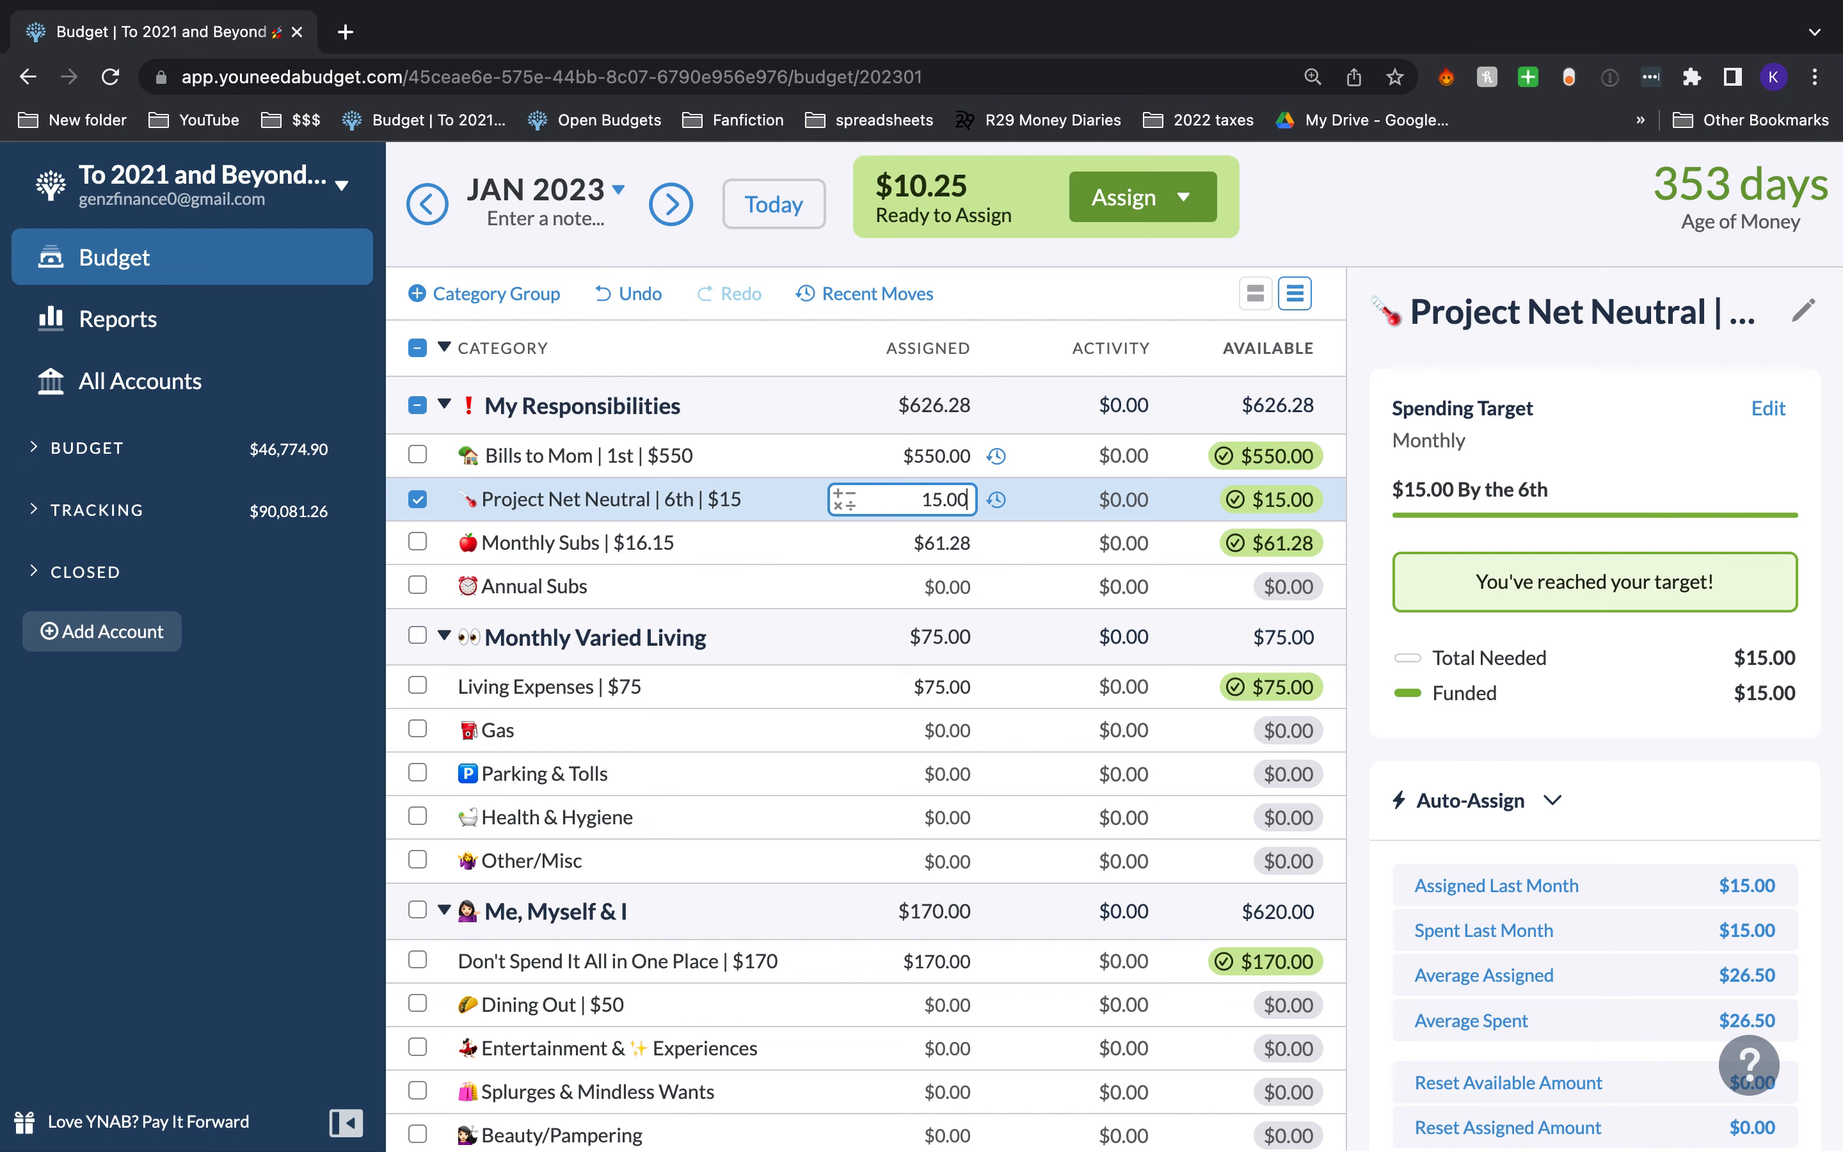
{"action": "left_click", "coordinate": [435, 498]}
{"action": "left_click", "coordinate": [425, 499]}
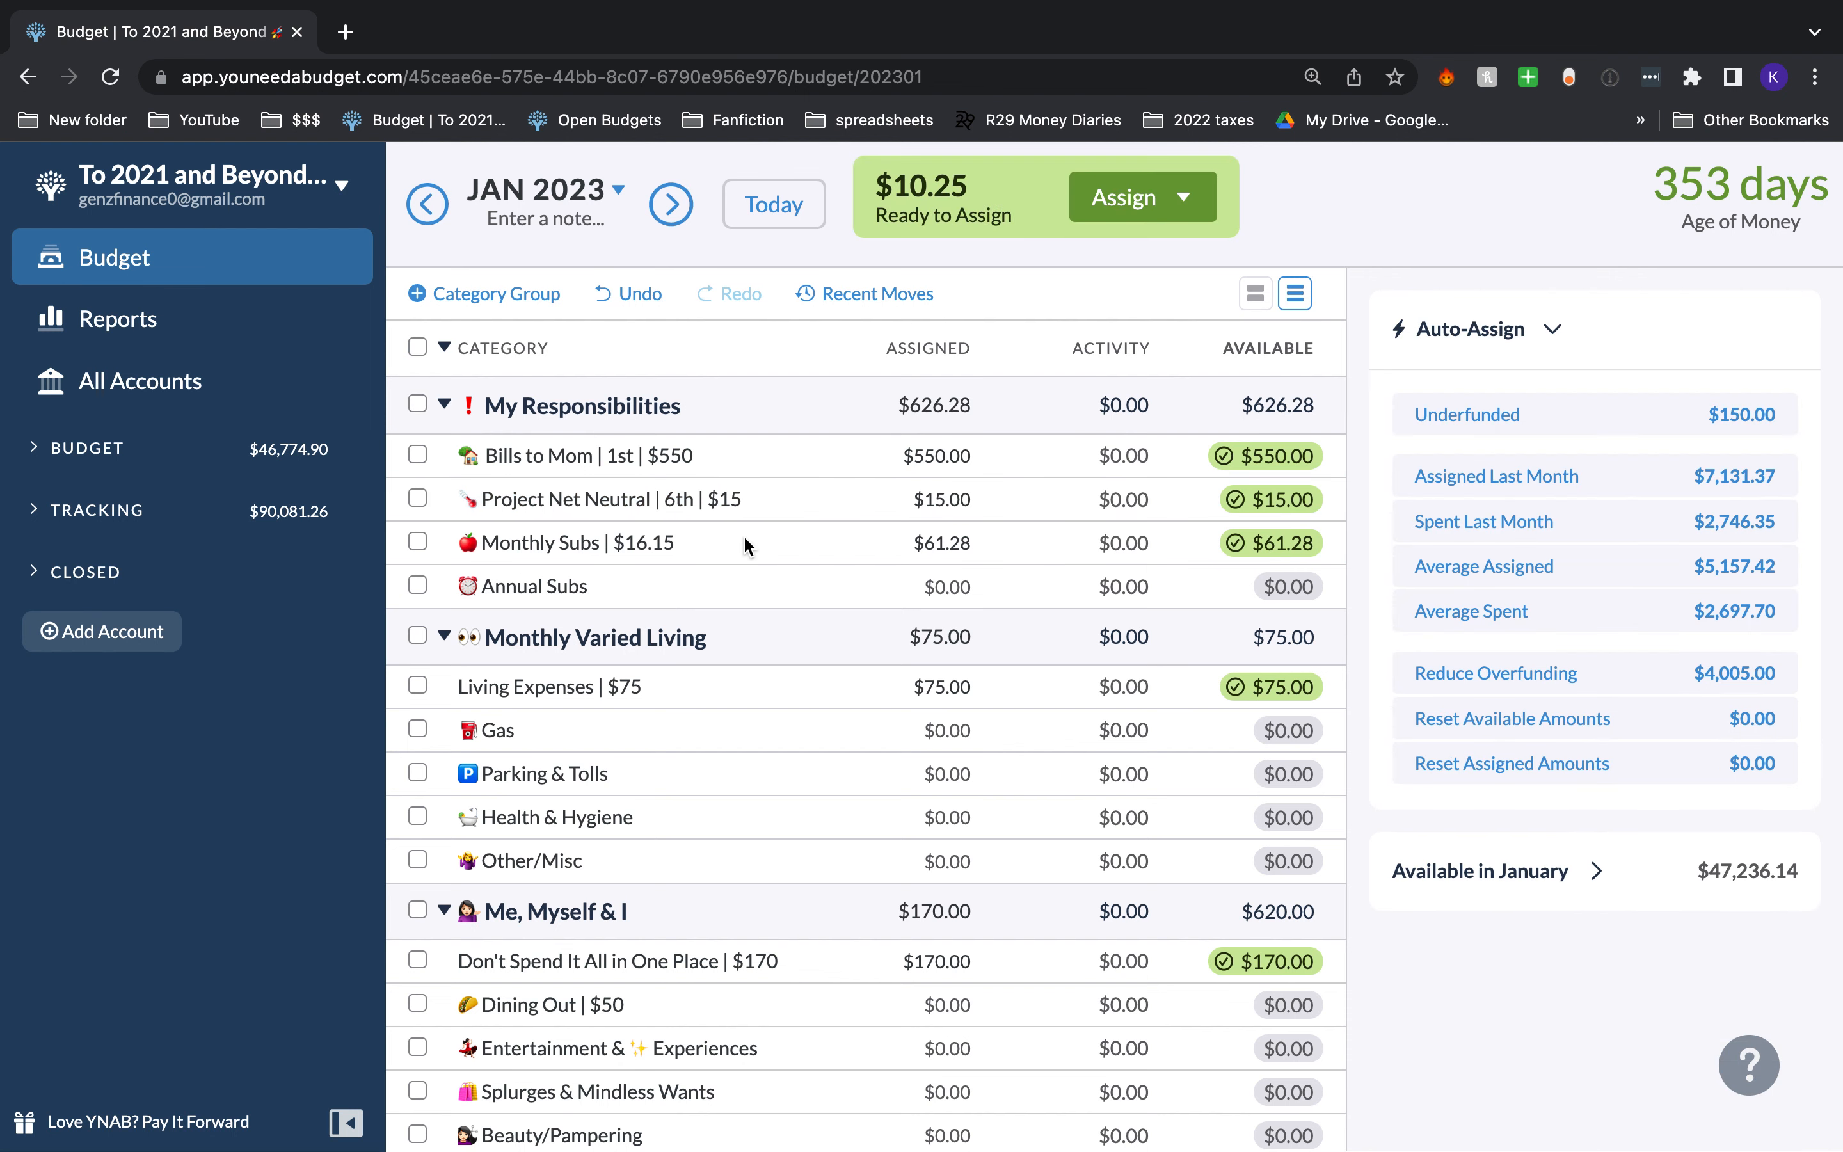
Step: Set the monthly spending target of the Monthly Subs category to $35 and save it
{"action": "left_click", "coordinate": [746, 545]}
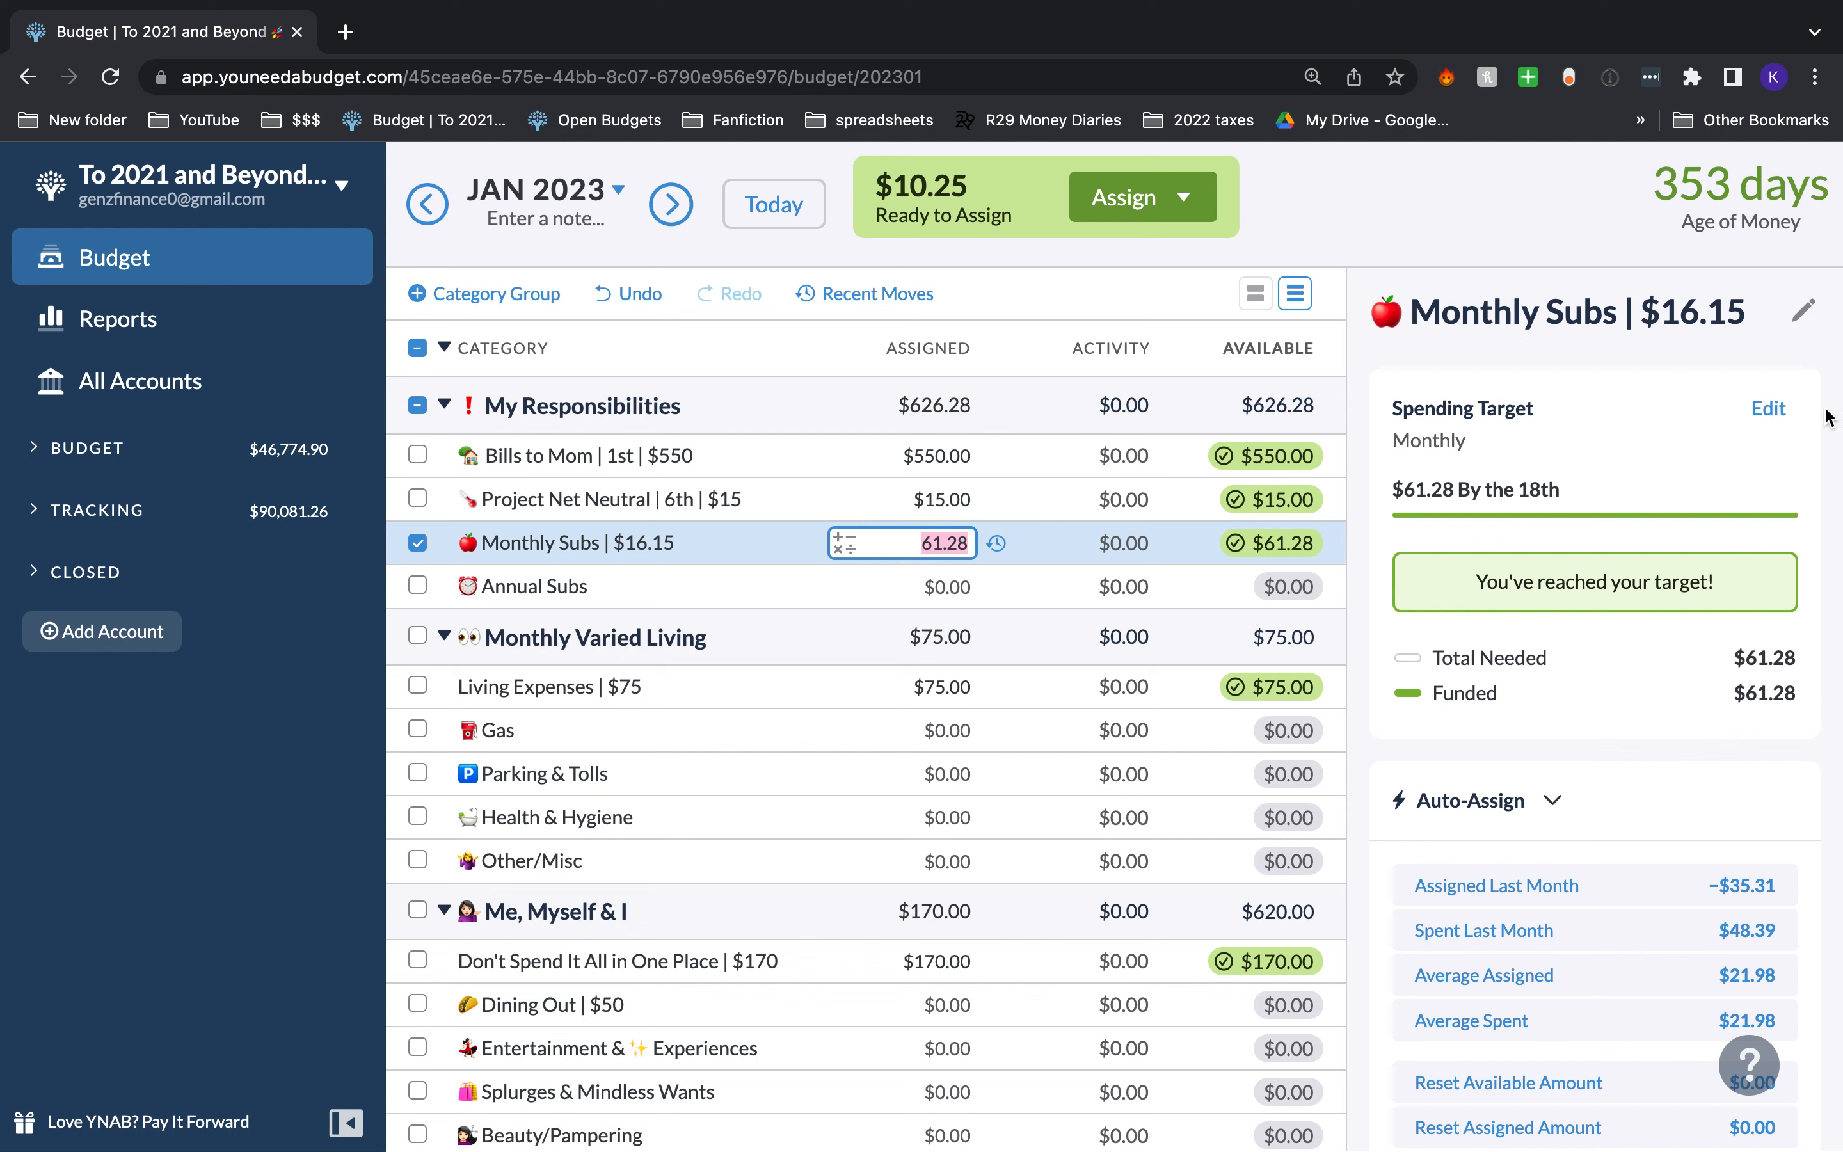
{"action": "left_click", "coordinate": [1787, 413]}
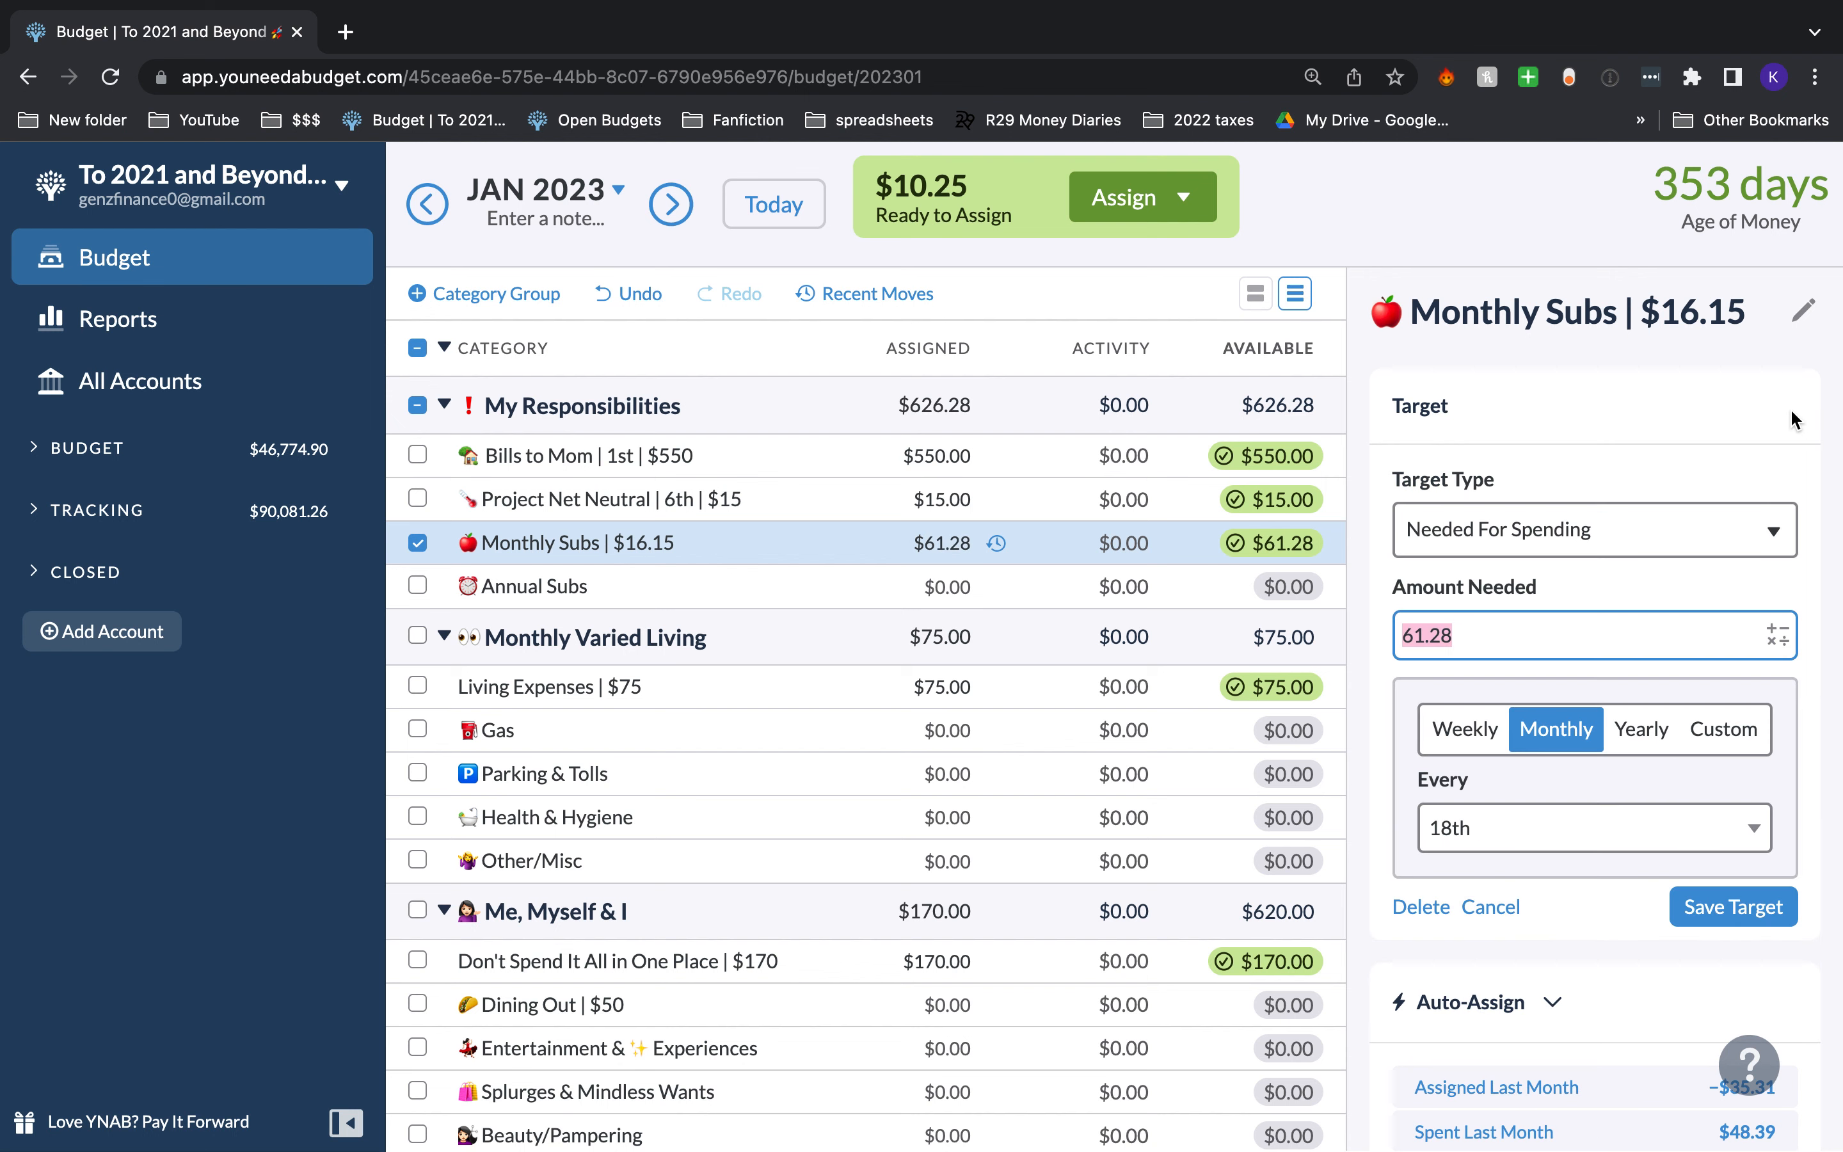
{"action": "type", "text": "35"}
{"action": "left_click", "coordinate": [1744, 908]}
Step: Rename the Monthly Subs category as "Monthly Subs | $35", keeping its apple emoji, and clear its selection
{"action": "left_click", "coordinate": [644, 542]}
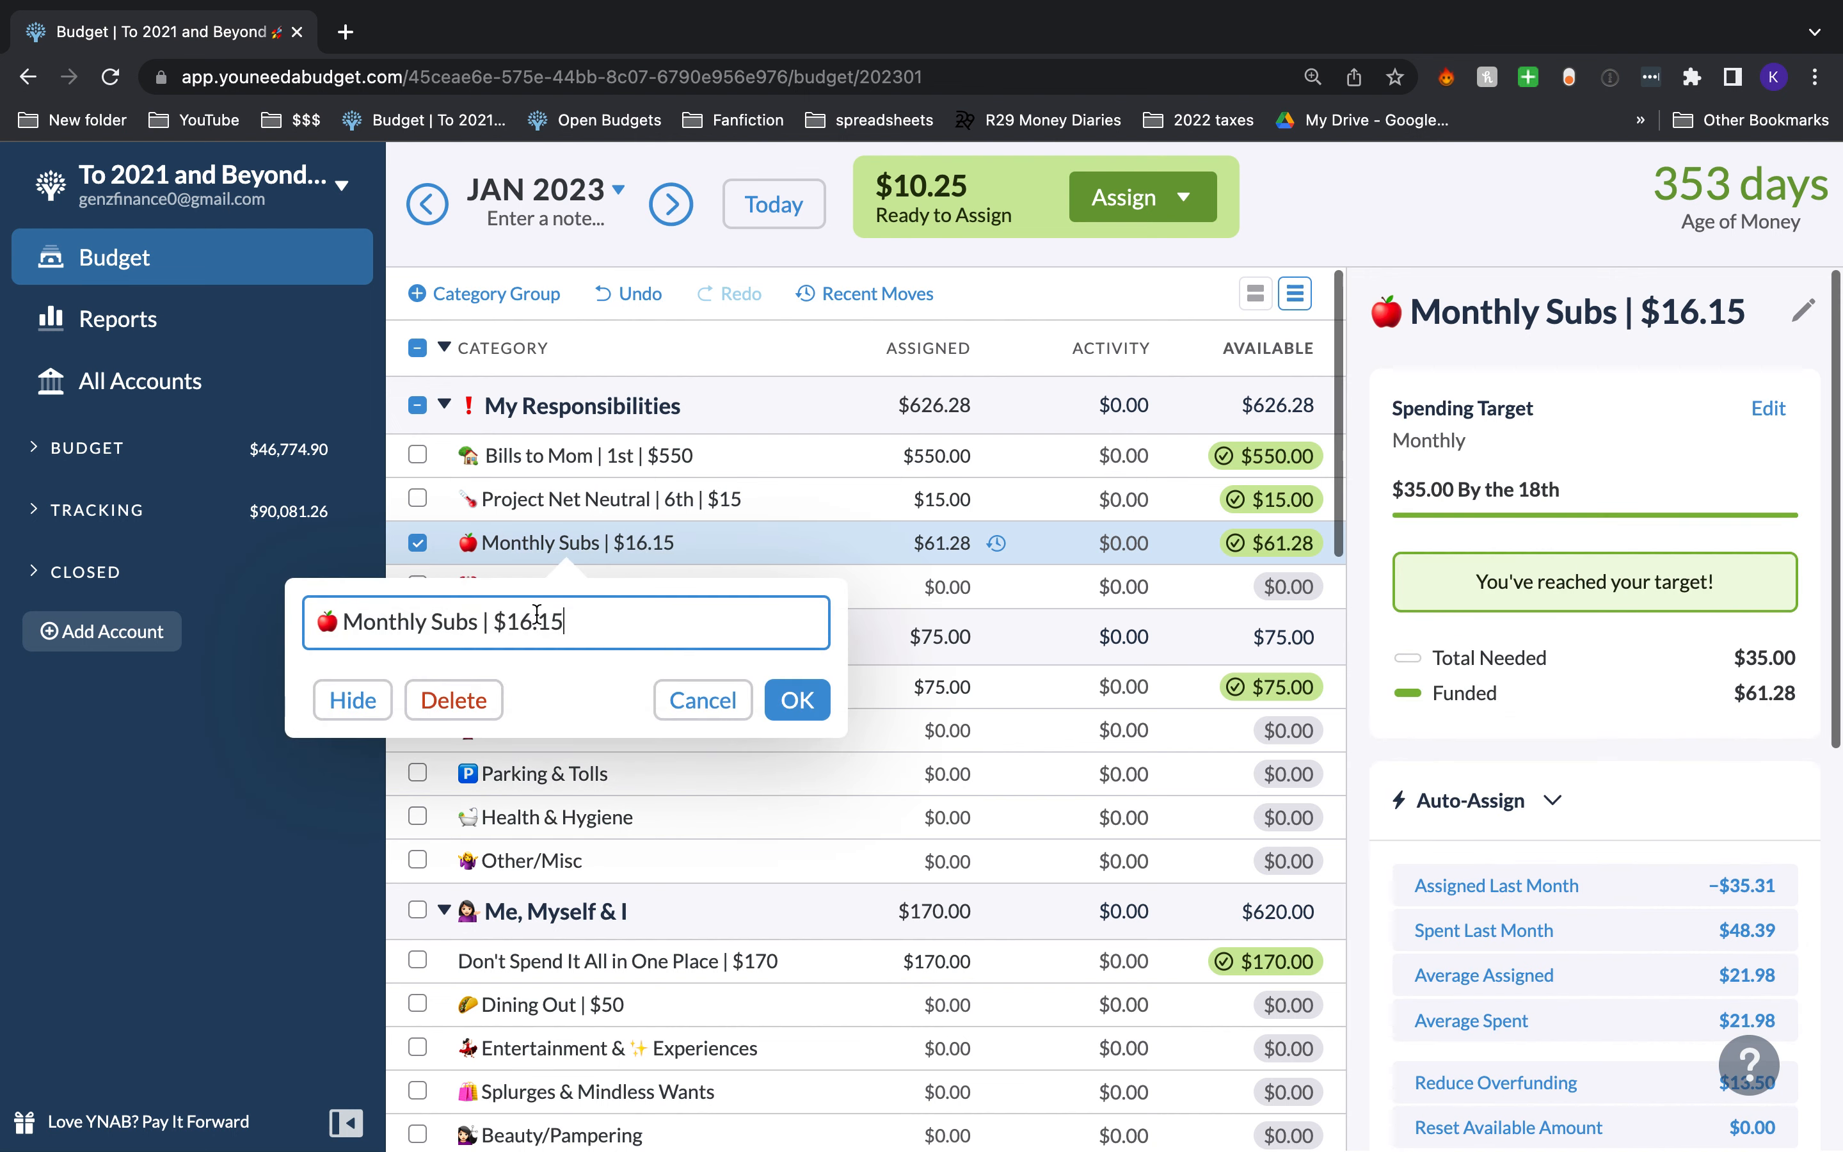
{"action": "left_click_drag", "start_coordinate": [508, 620], "coordinate": [670, 620]}
{"action": "type", "text": "35"}
{"action": "key", "text": "Return"}
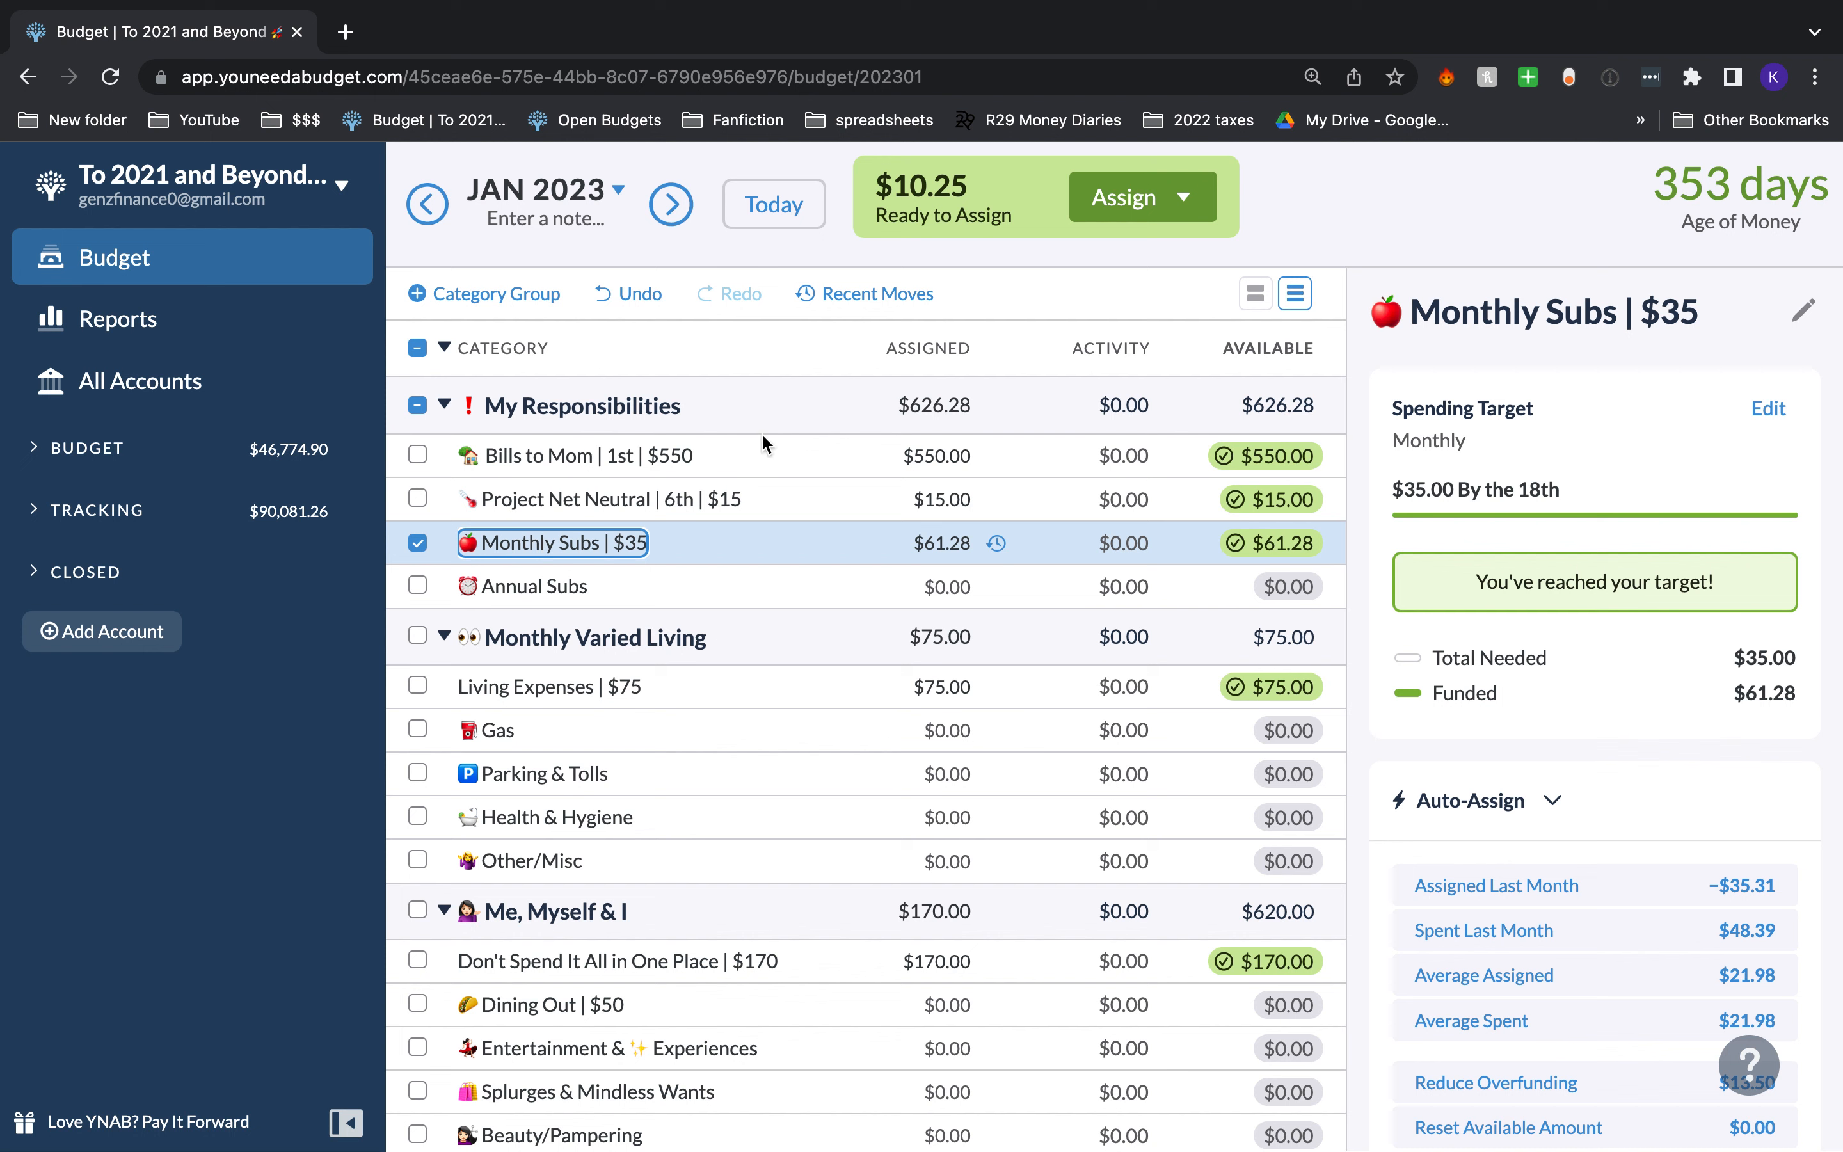
{"action": "left_click", "coordinate": [964, 543]}
{"action": "mouse_move", "coordinate": [484, 551]}
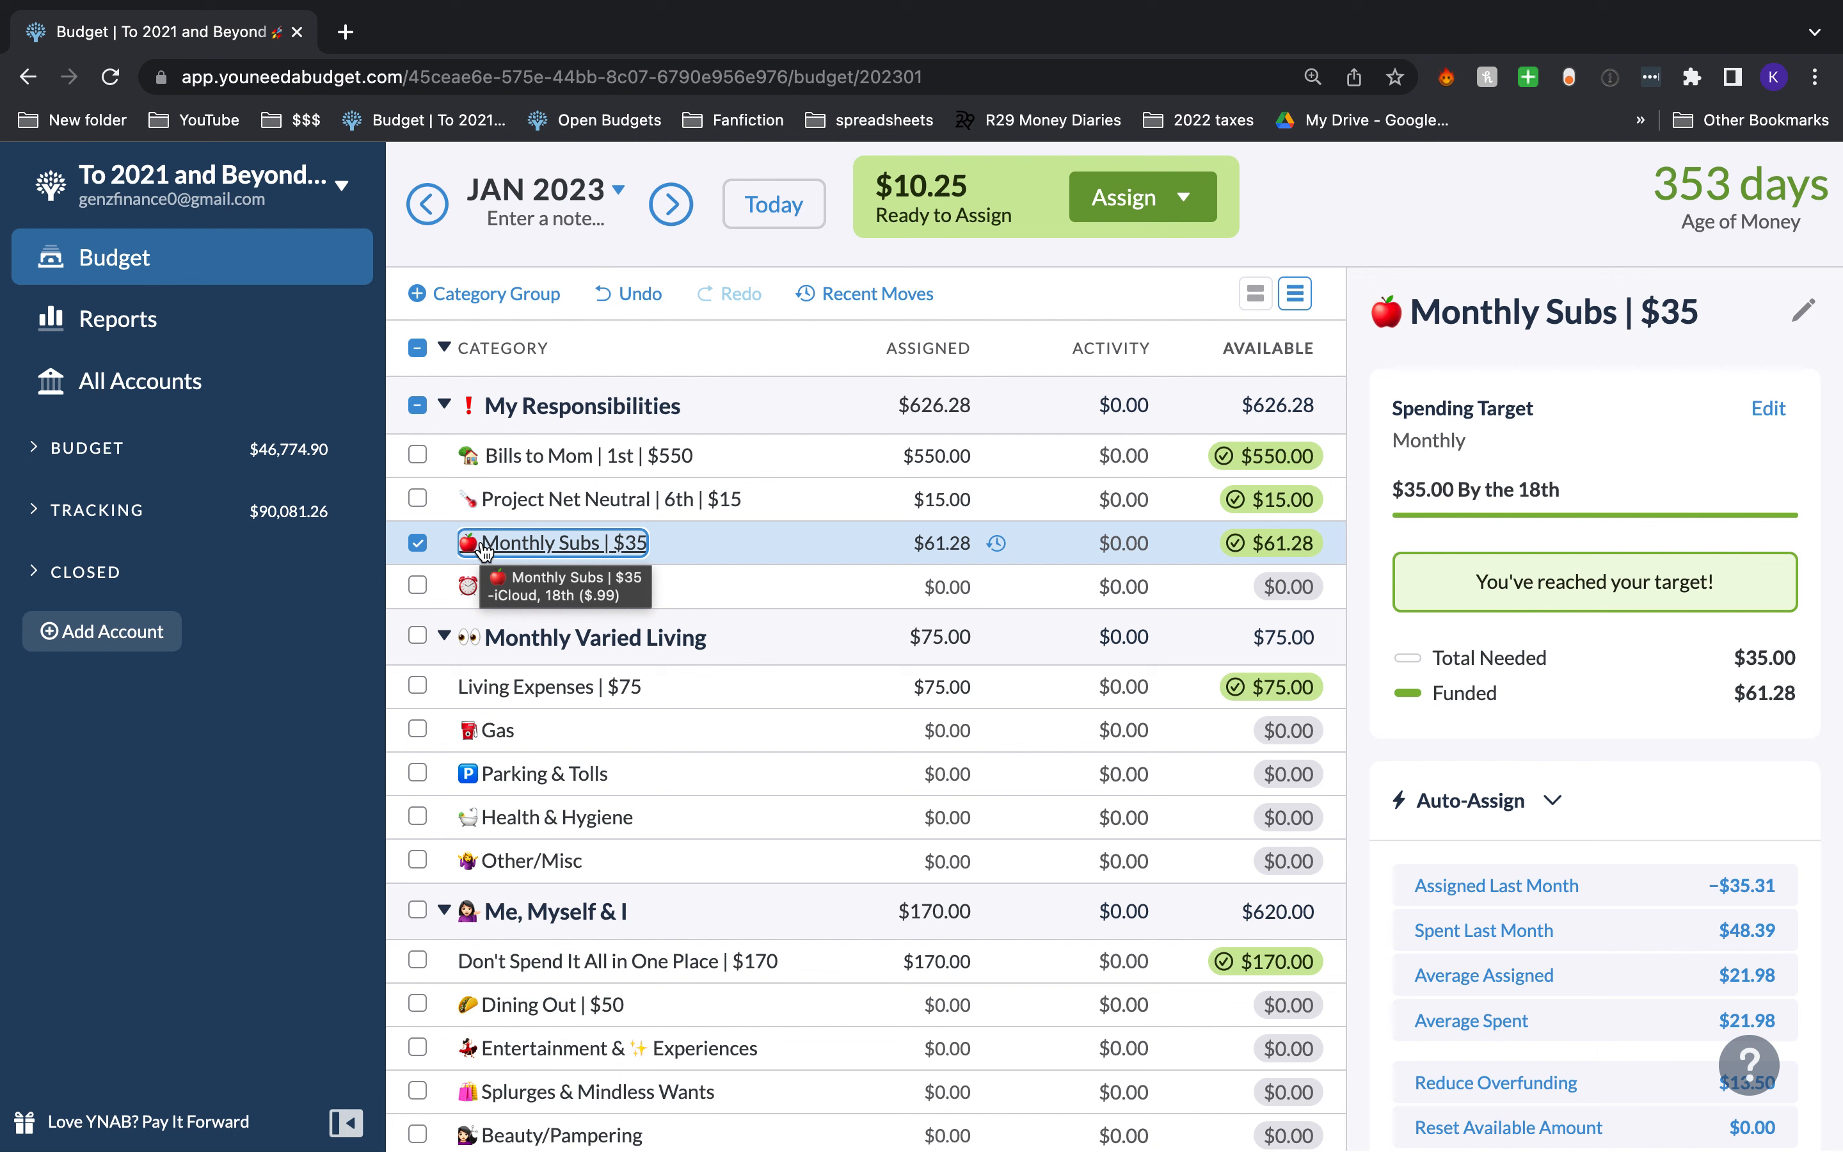
{"action": "left_click", "coordinate": [424, 545]}
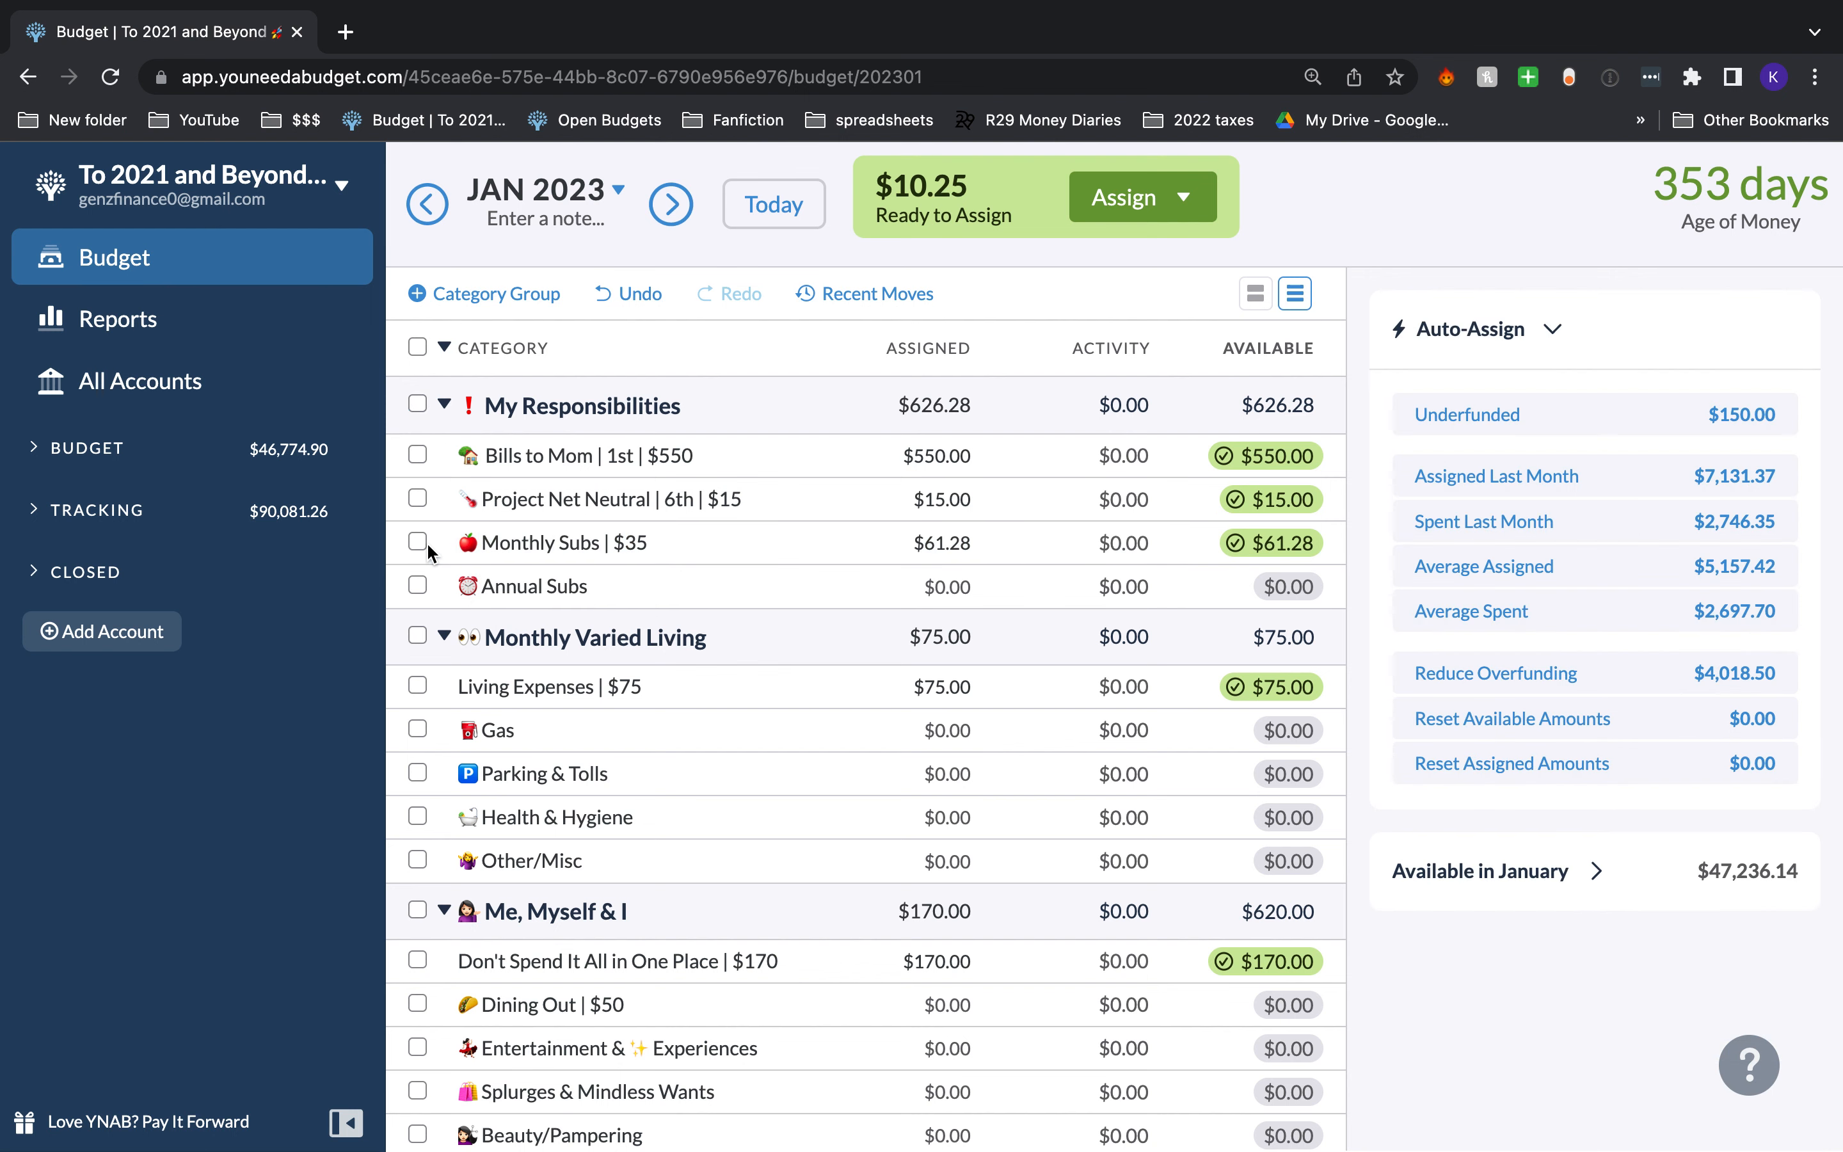
Step: Collapse Me, Myself & I in the Income v Expense report and examine the 2022 monthly and average spending per category group
{"action": "scroll", "coordinate": [720, 652], "scroll_direction": "down", "scroll_amount": 2}
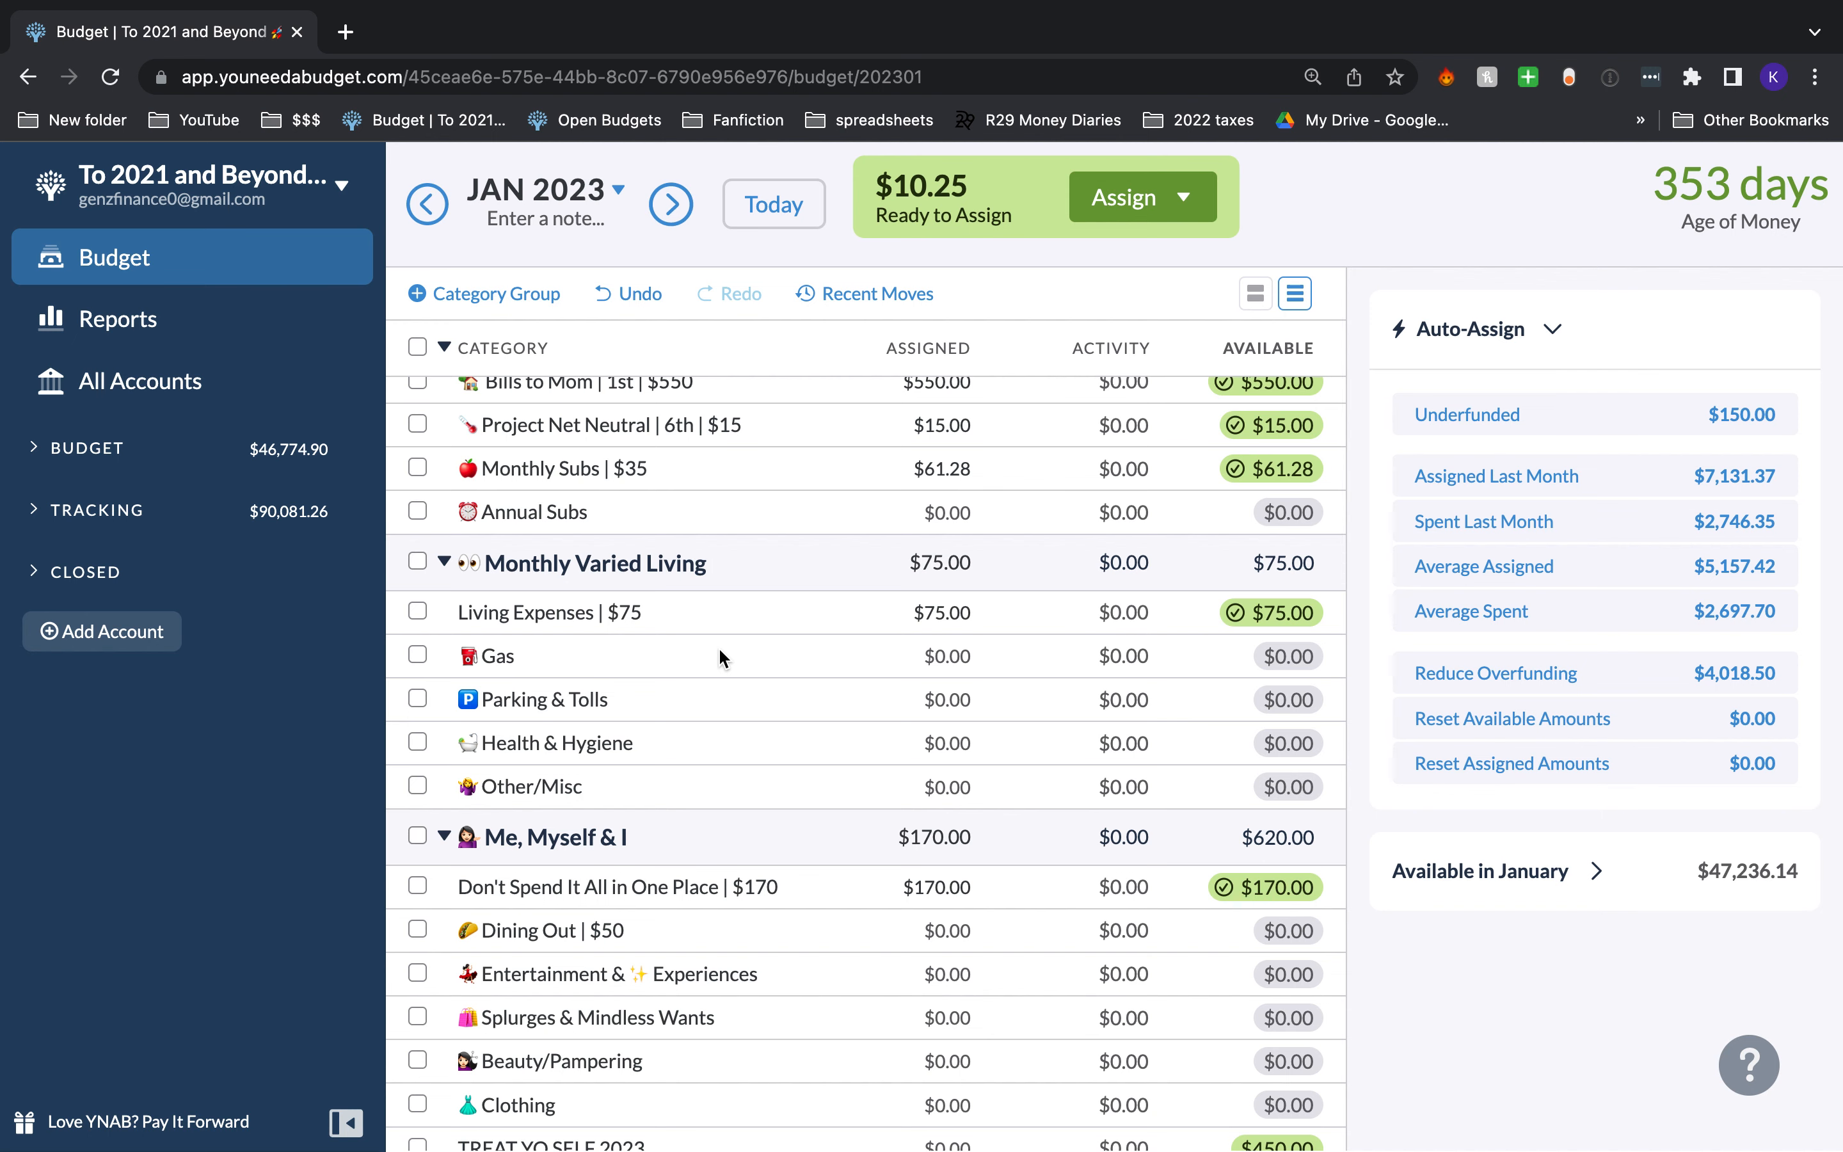
{"action": "left_click", "coordinate": [227, 320]}
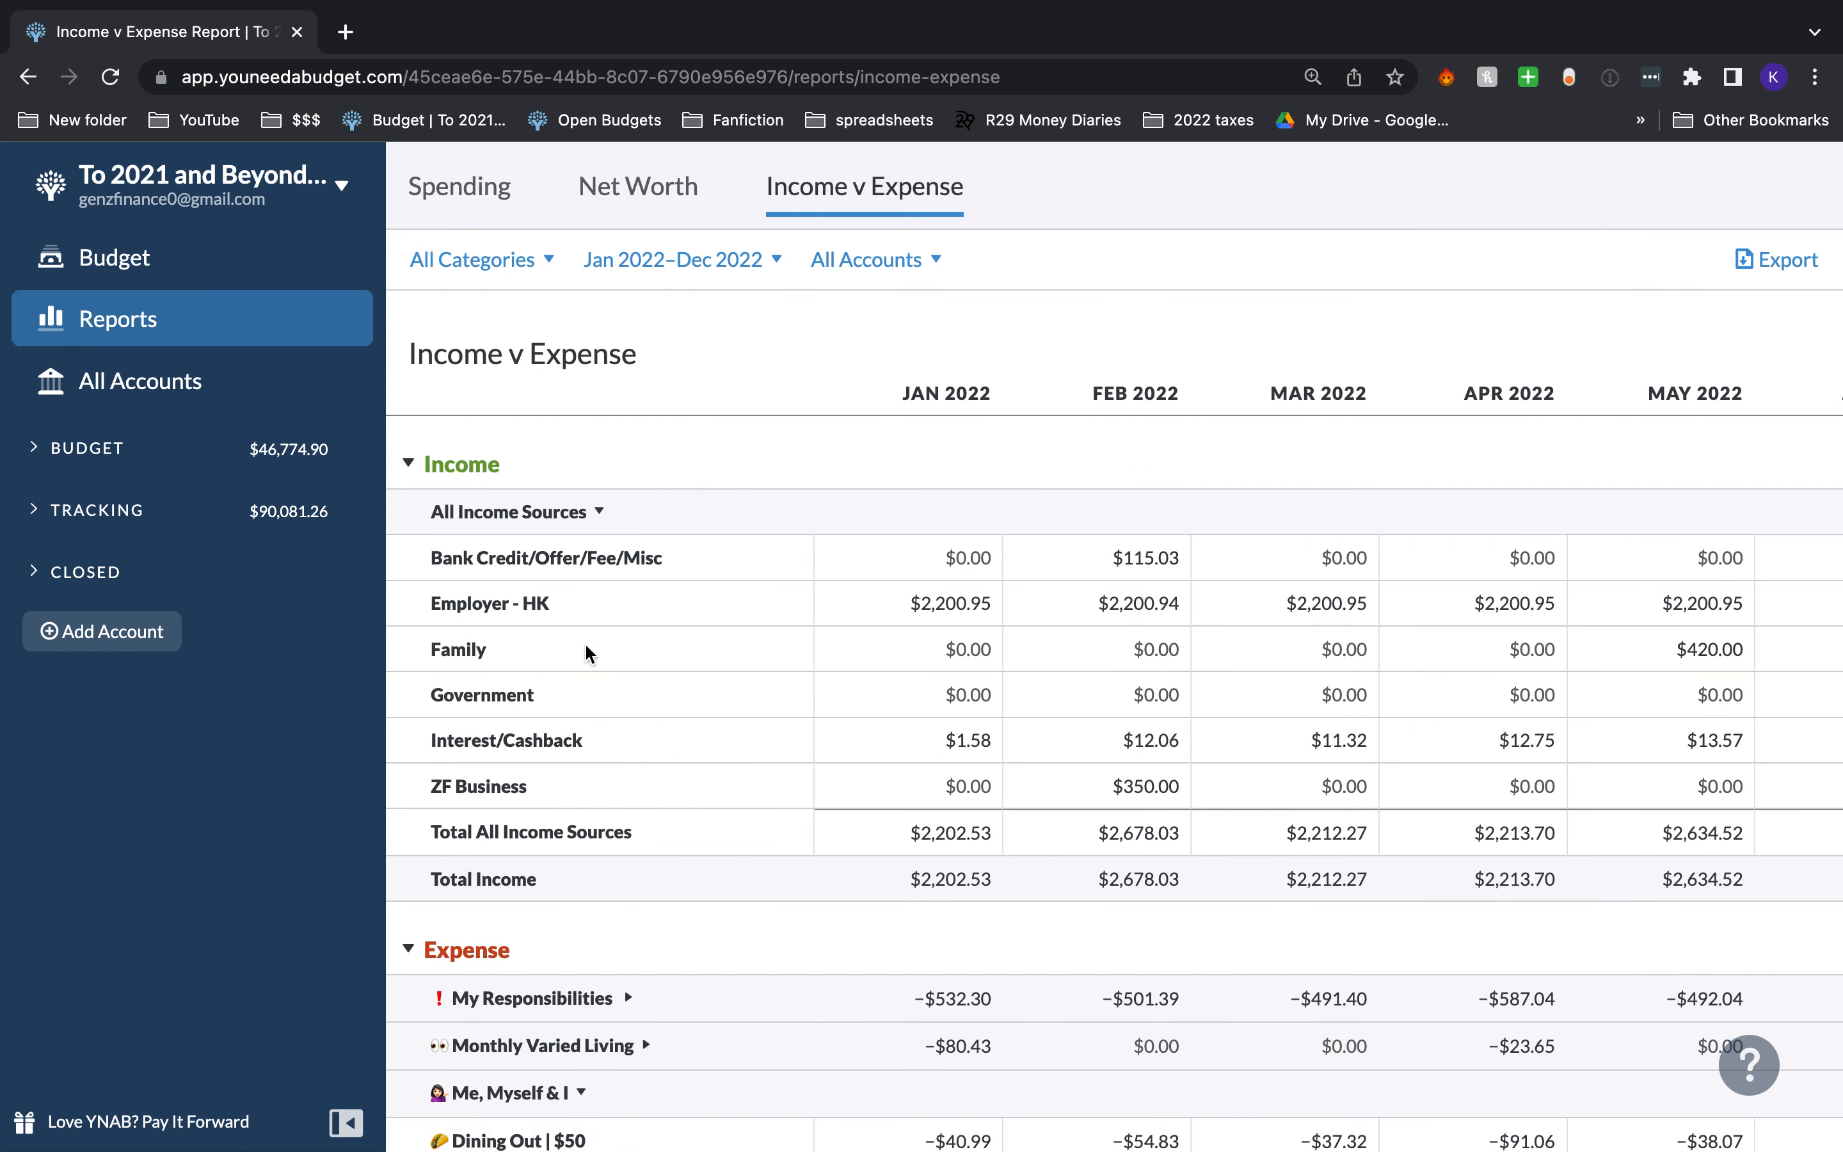
{"action": "scroll", "coordinate": [429, 960], "scroll_direction": "down", "scroll_amount": 3}
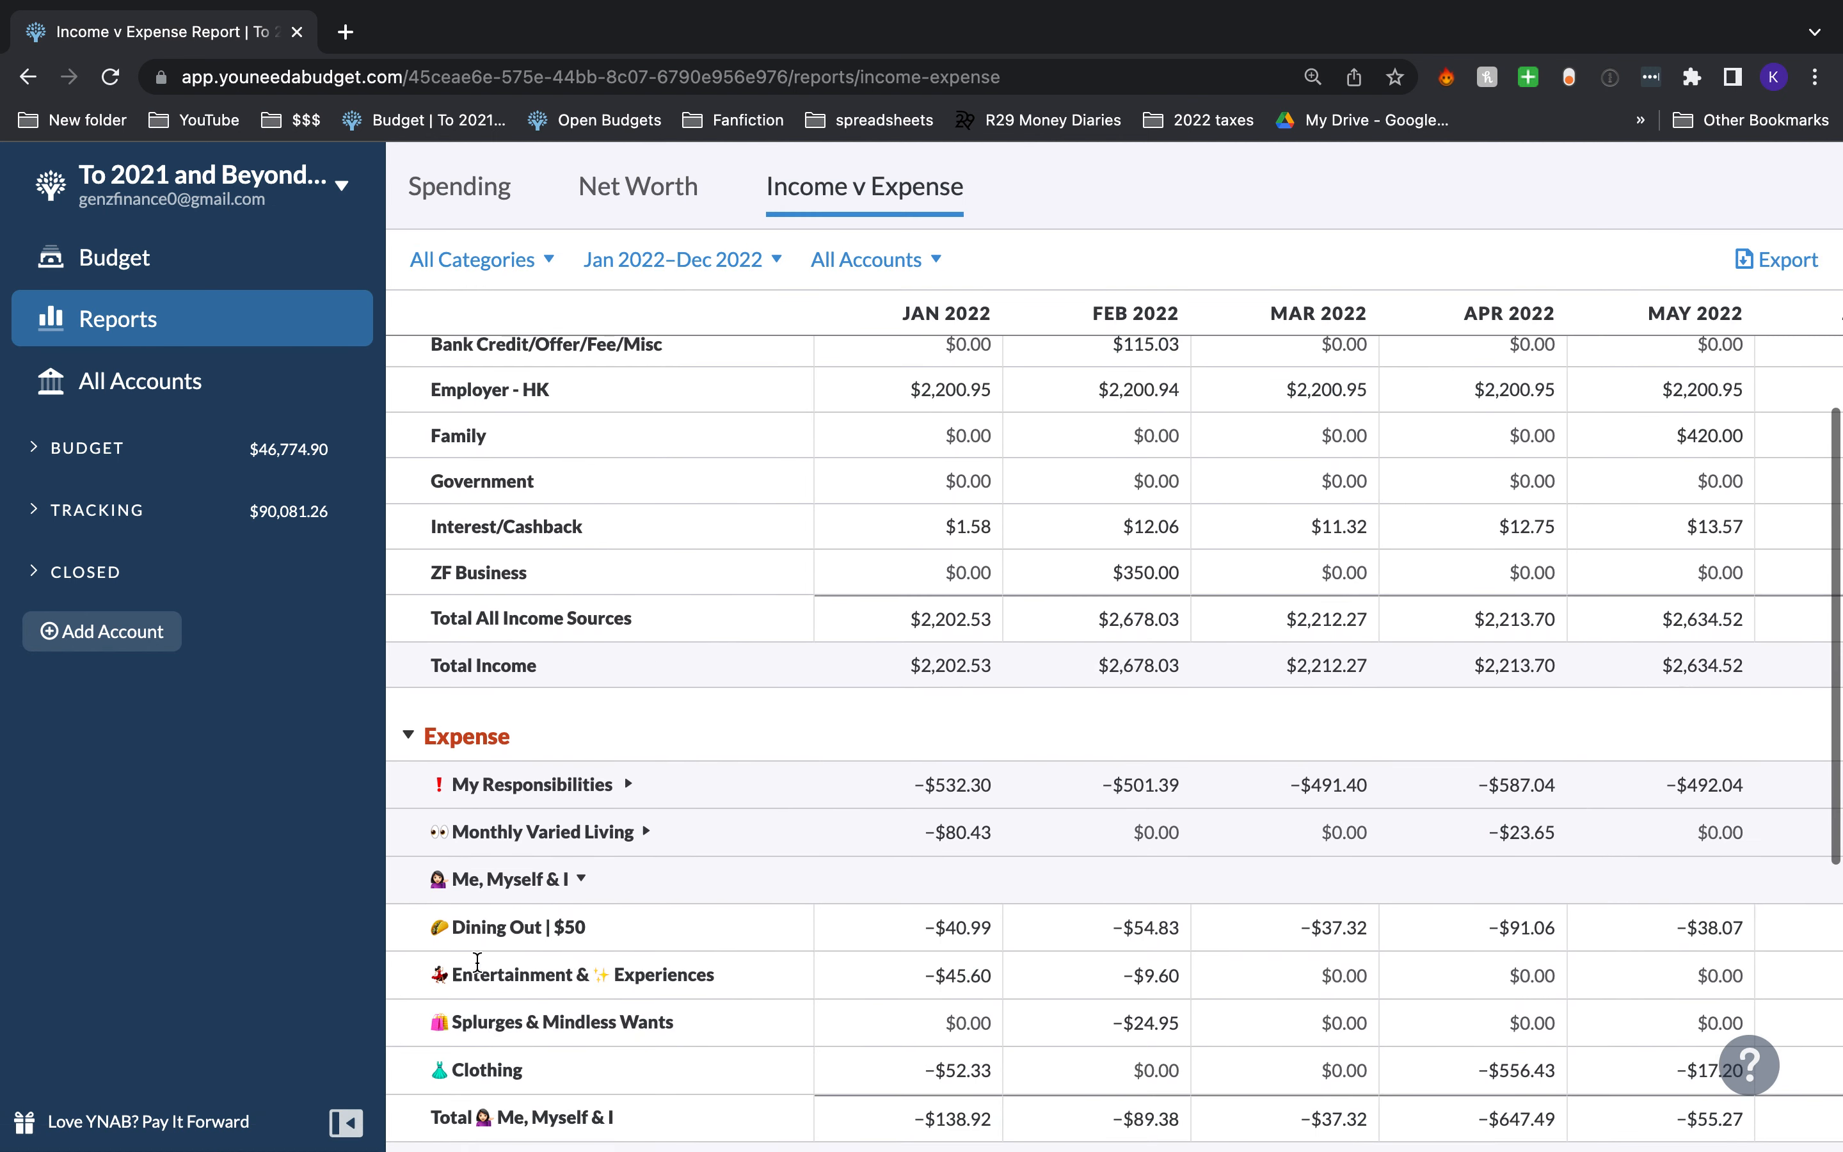
{"action": "left_click", "coordinate": [582, 884]}
{"action": "scroll", "coordinate": [588, 942], "scroll_direction": "down", "scroll_amount": 3}
{"action": "scroll", "coordinate": [1402, 784], "scroll_direction": "right", "scroll_amount": 10}
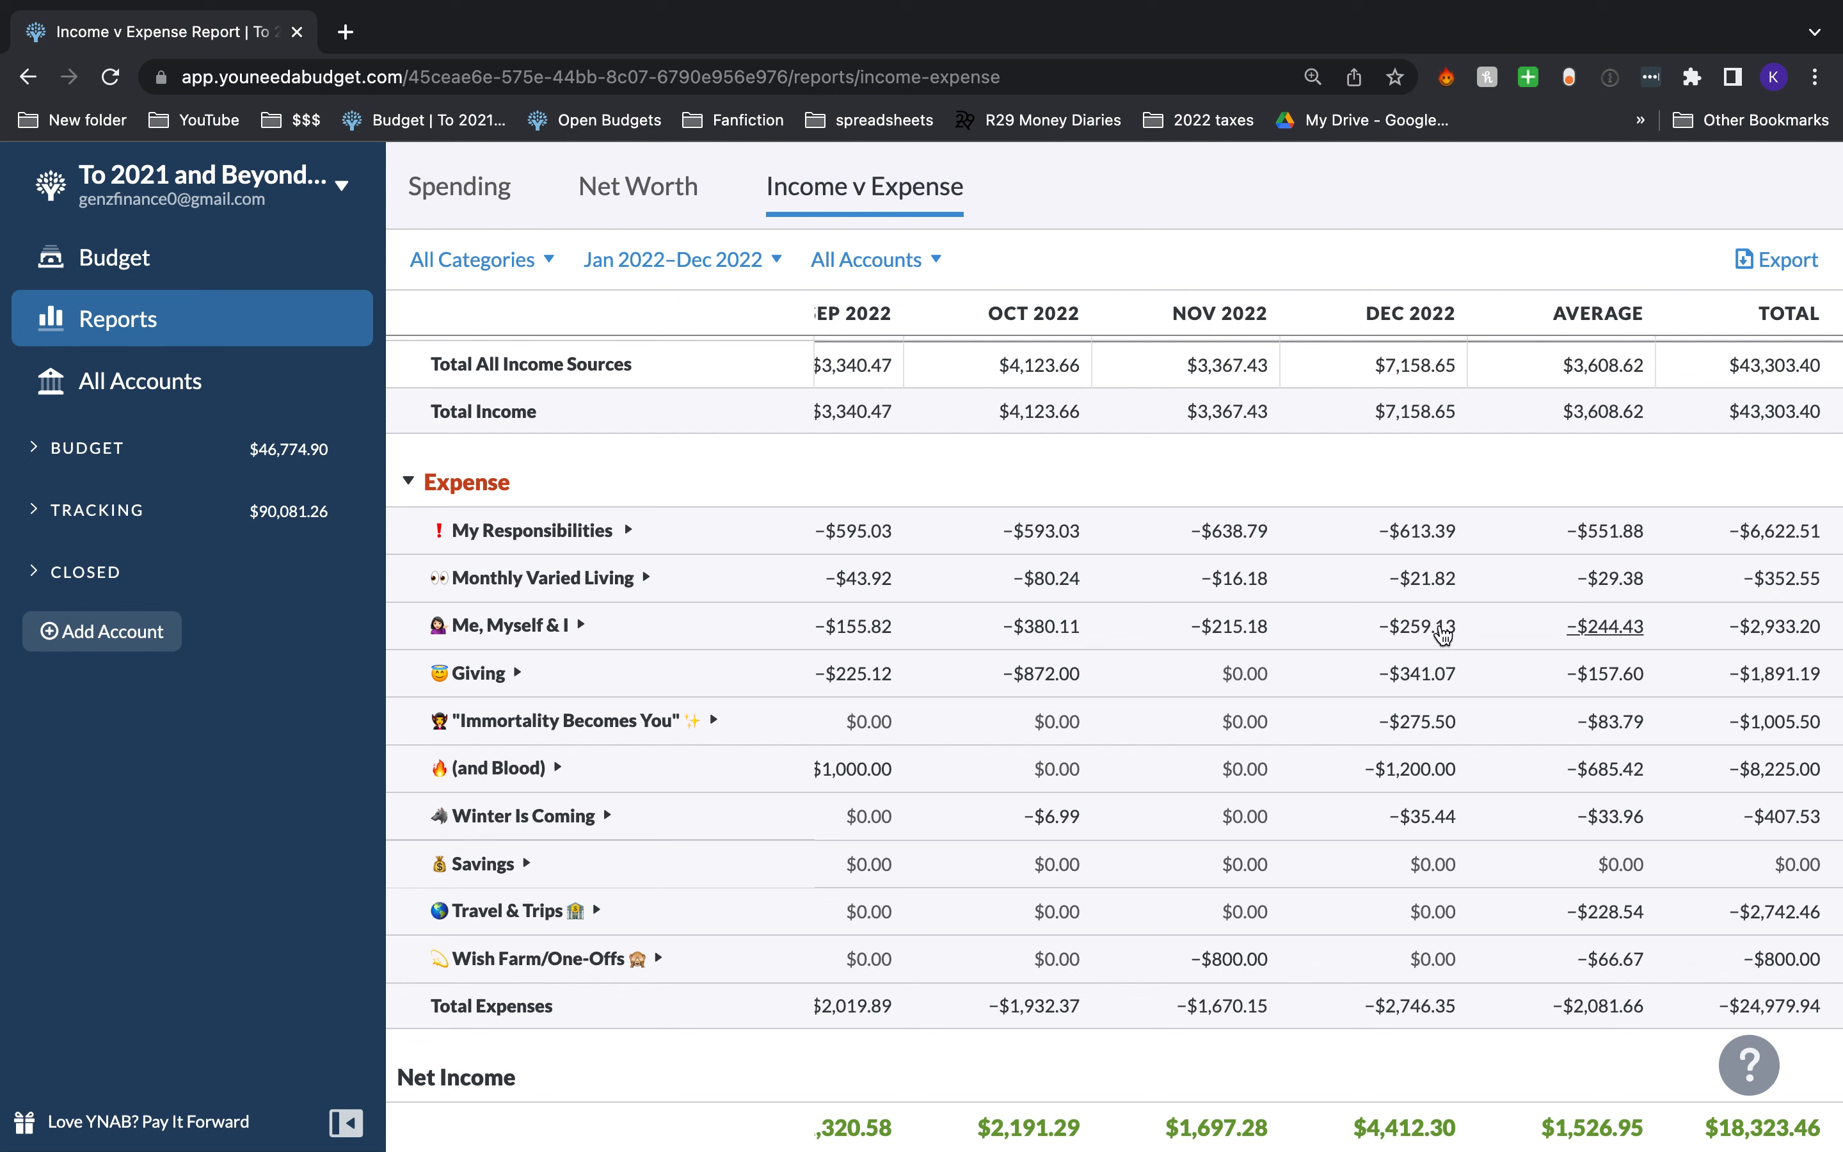
{"action": "scroll", "coordinate": [1181, 621], "scroll_direction": "left", "scroll_amount": 3}
{"action": "scroll", "coordinate": [1169, 597], "scroll_direction": "left", "scroll_amount": 6}
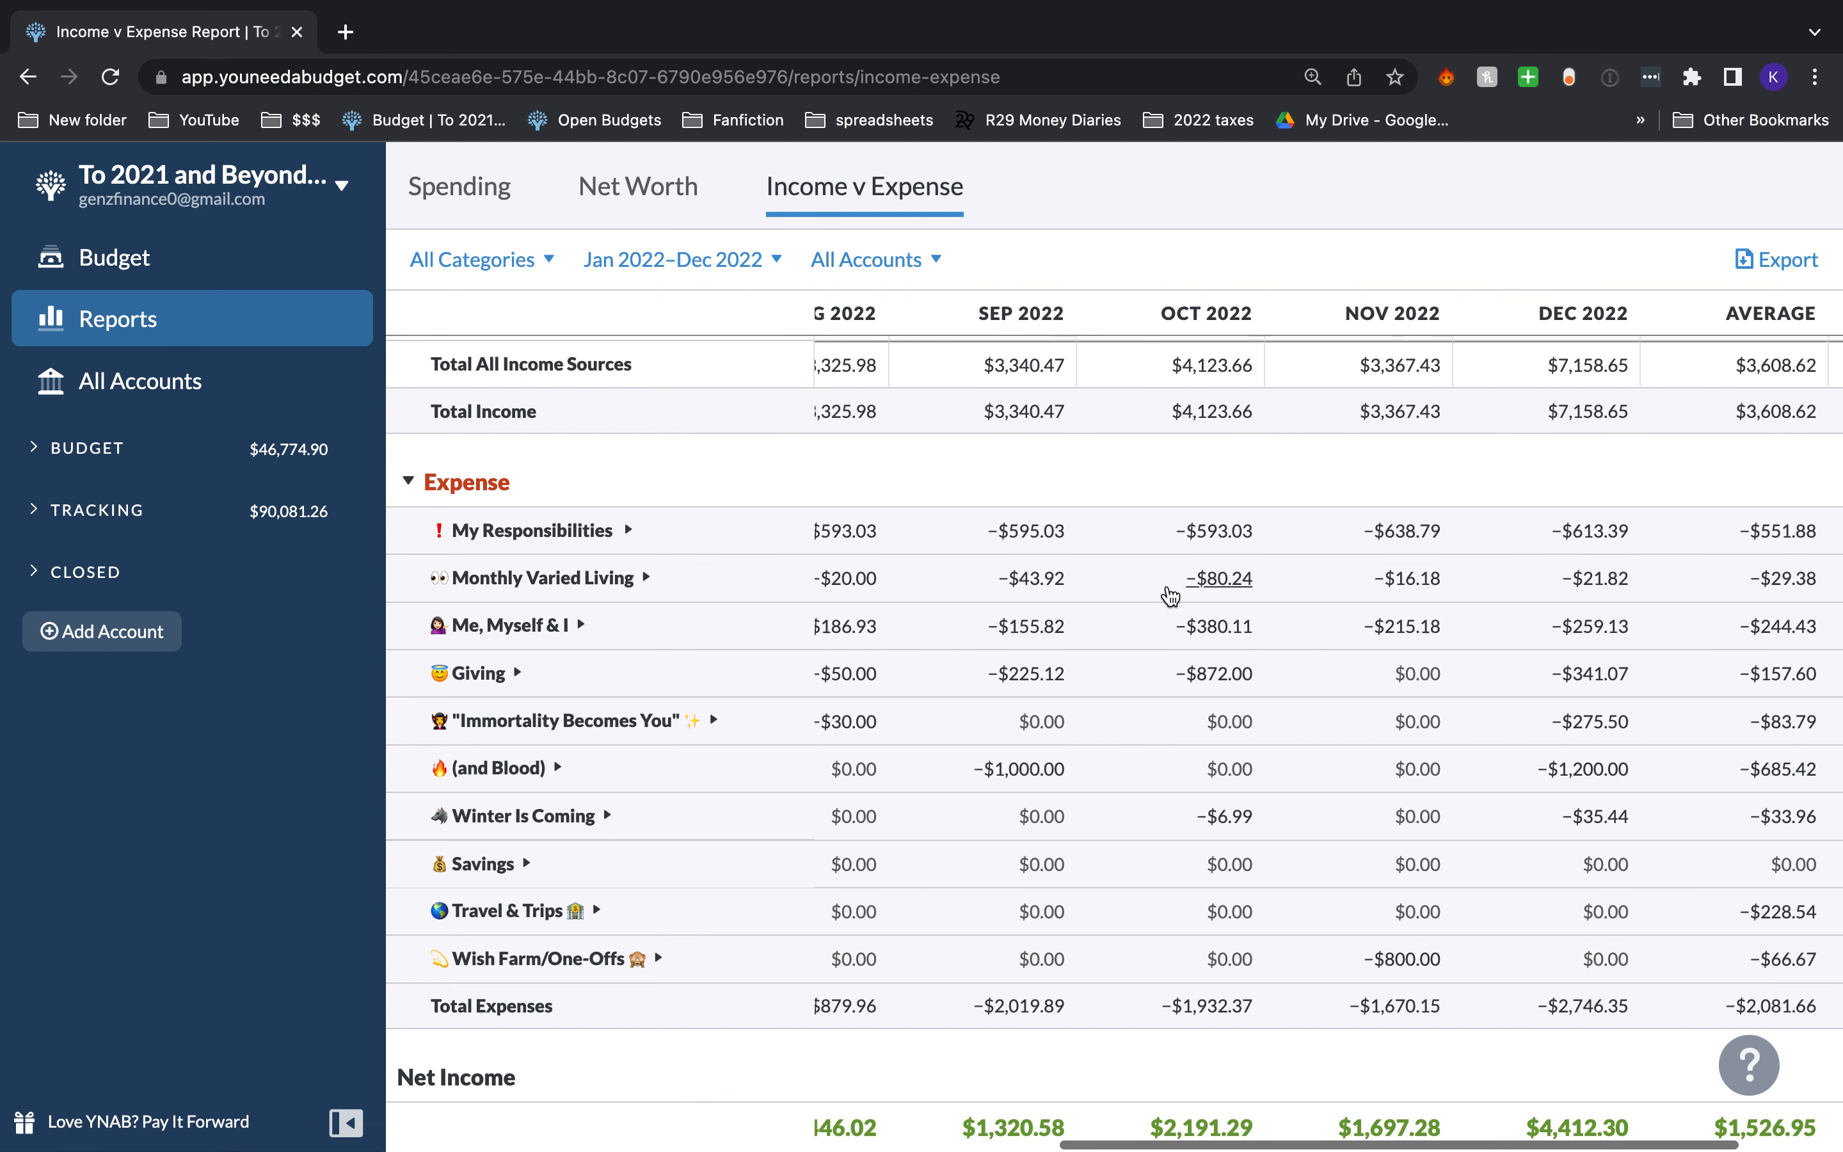
{"action": "scroll", "coordinate": [957, 583], "scroll_direction": "left", "scroll_amount": 10}
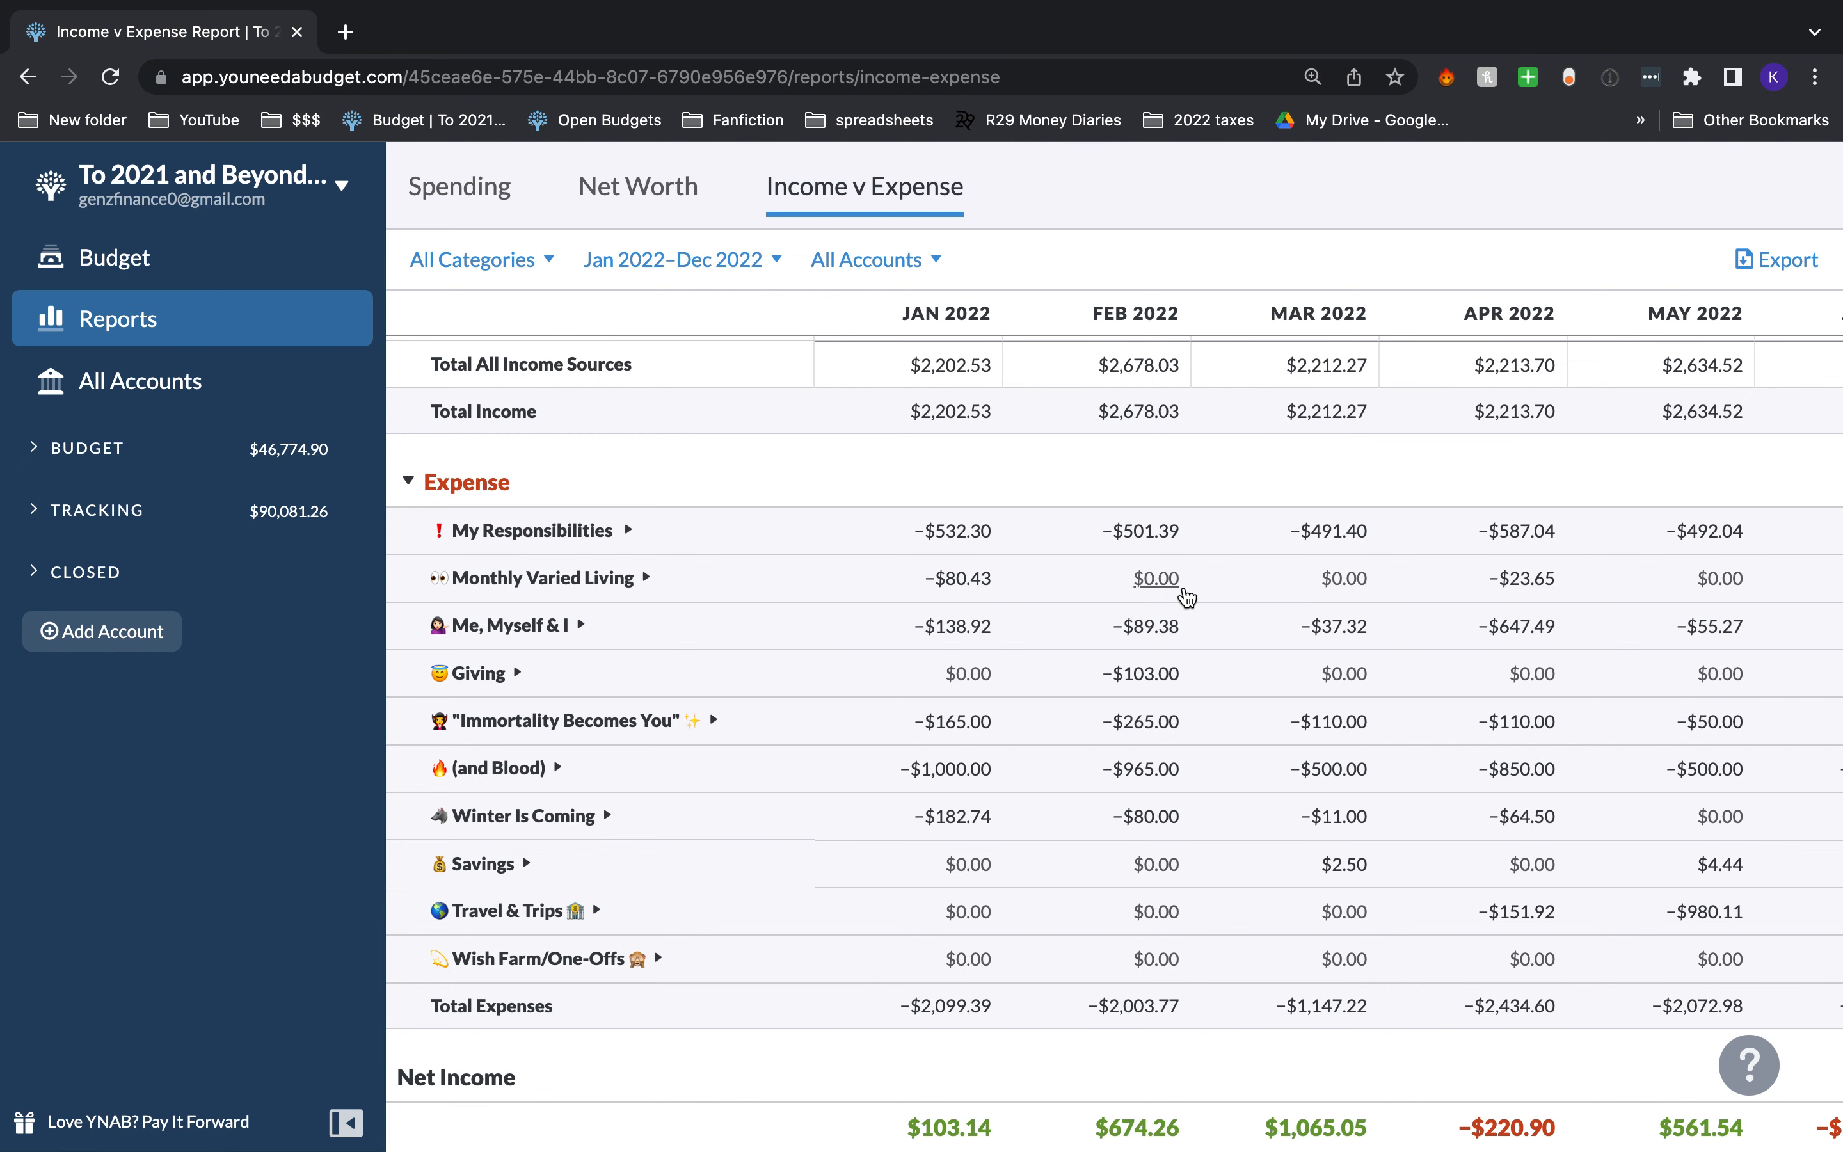
{"action": "scroll", "coordinate": [1185, 591], "scroll_direction": "right", "scroll_amount": 10}
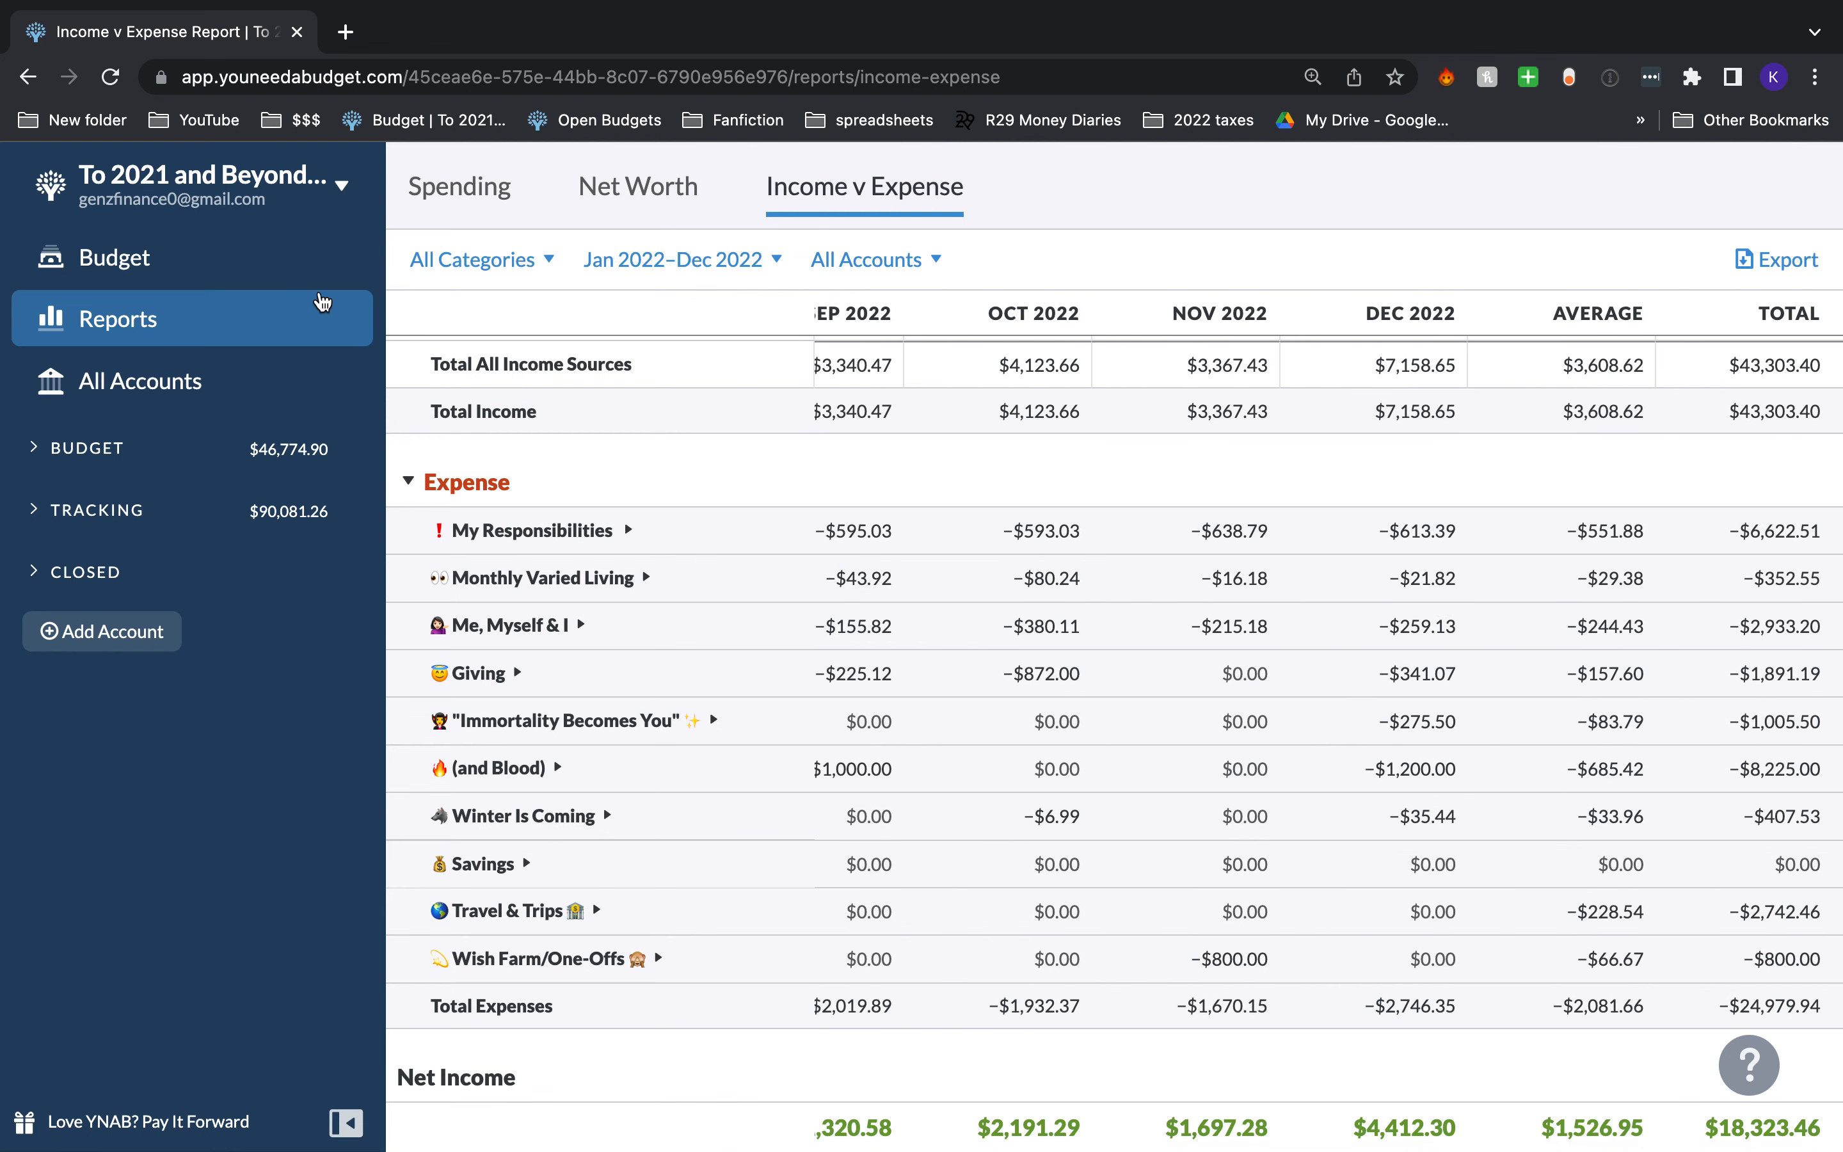
Step: Return to the January 2023 budget and collapse the My Responsibilities and Monthly Varied Living groups
{"action": "left_click", "coordinate": [295, 276]}
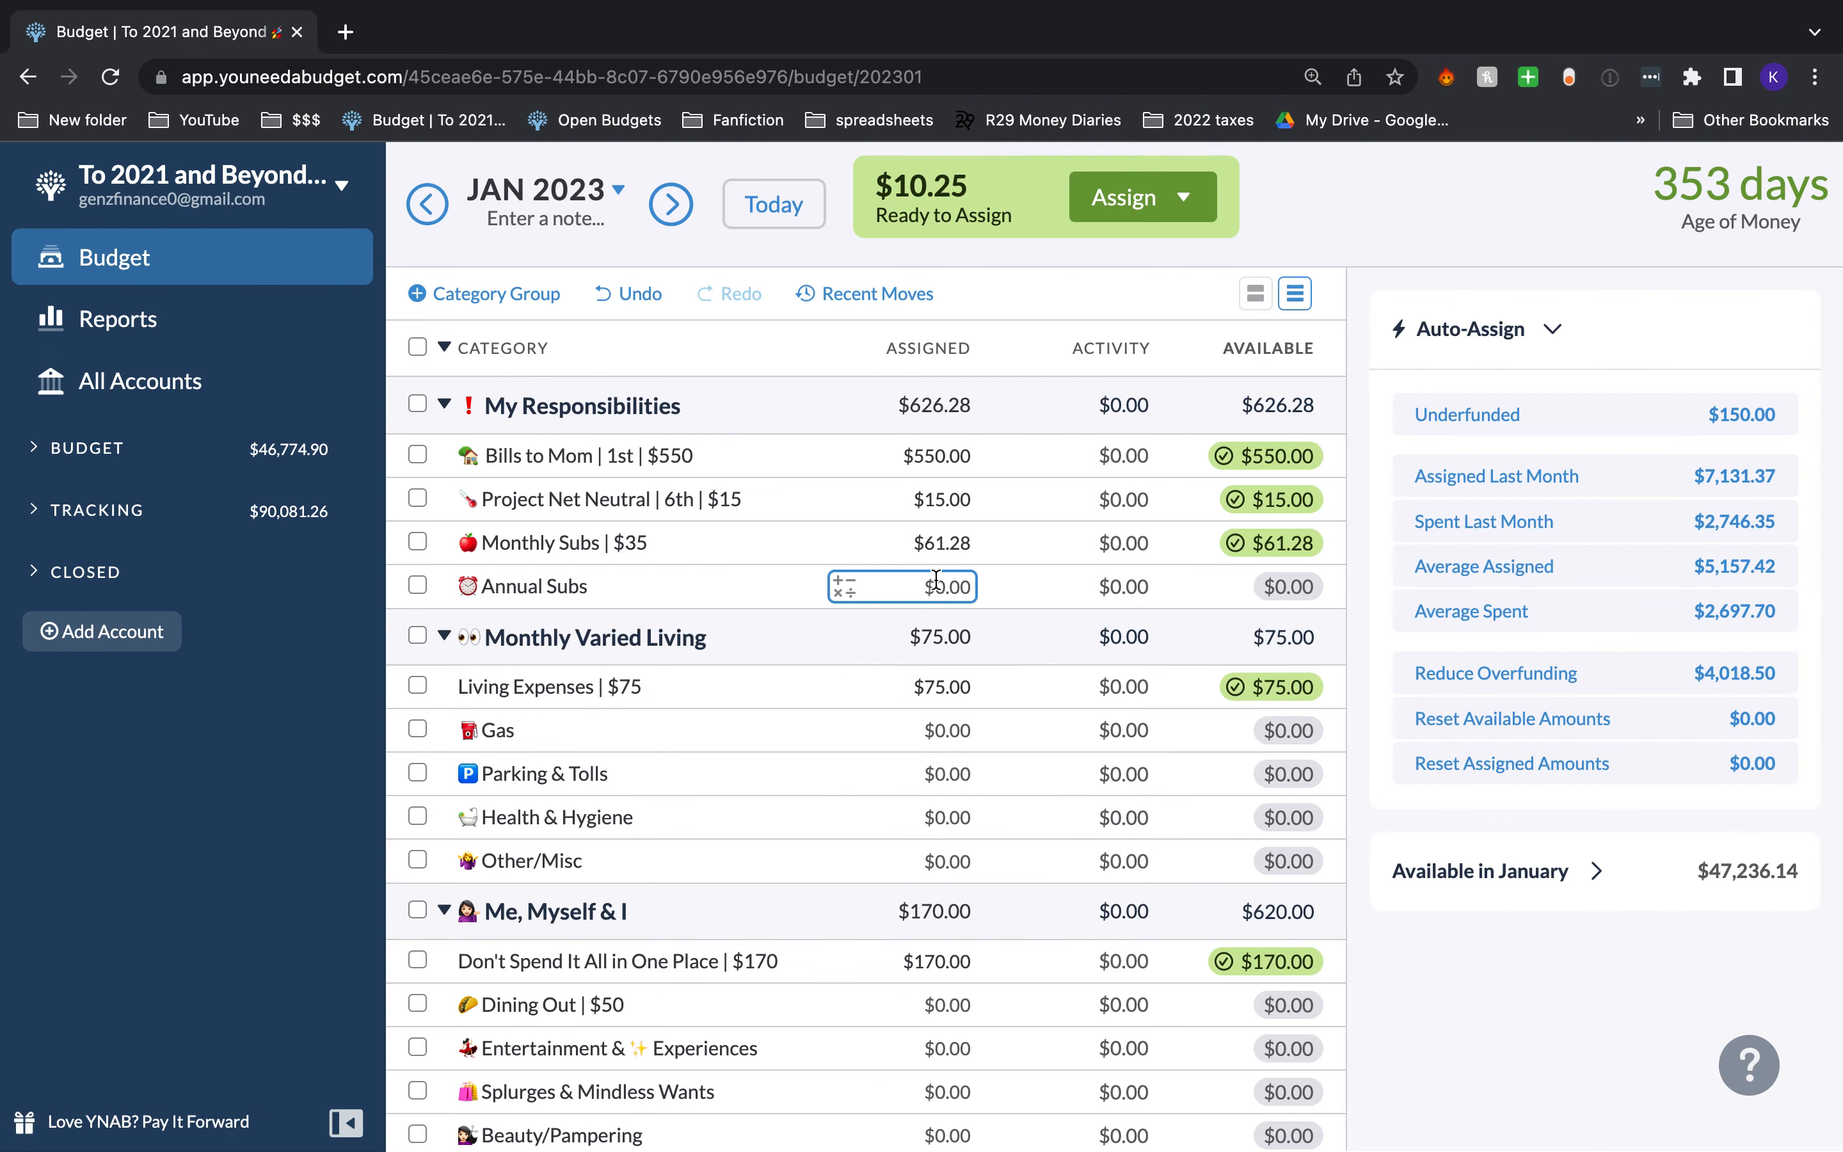
{"action": "left_click", "coordinate": [444, 412]}
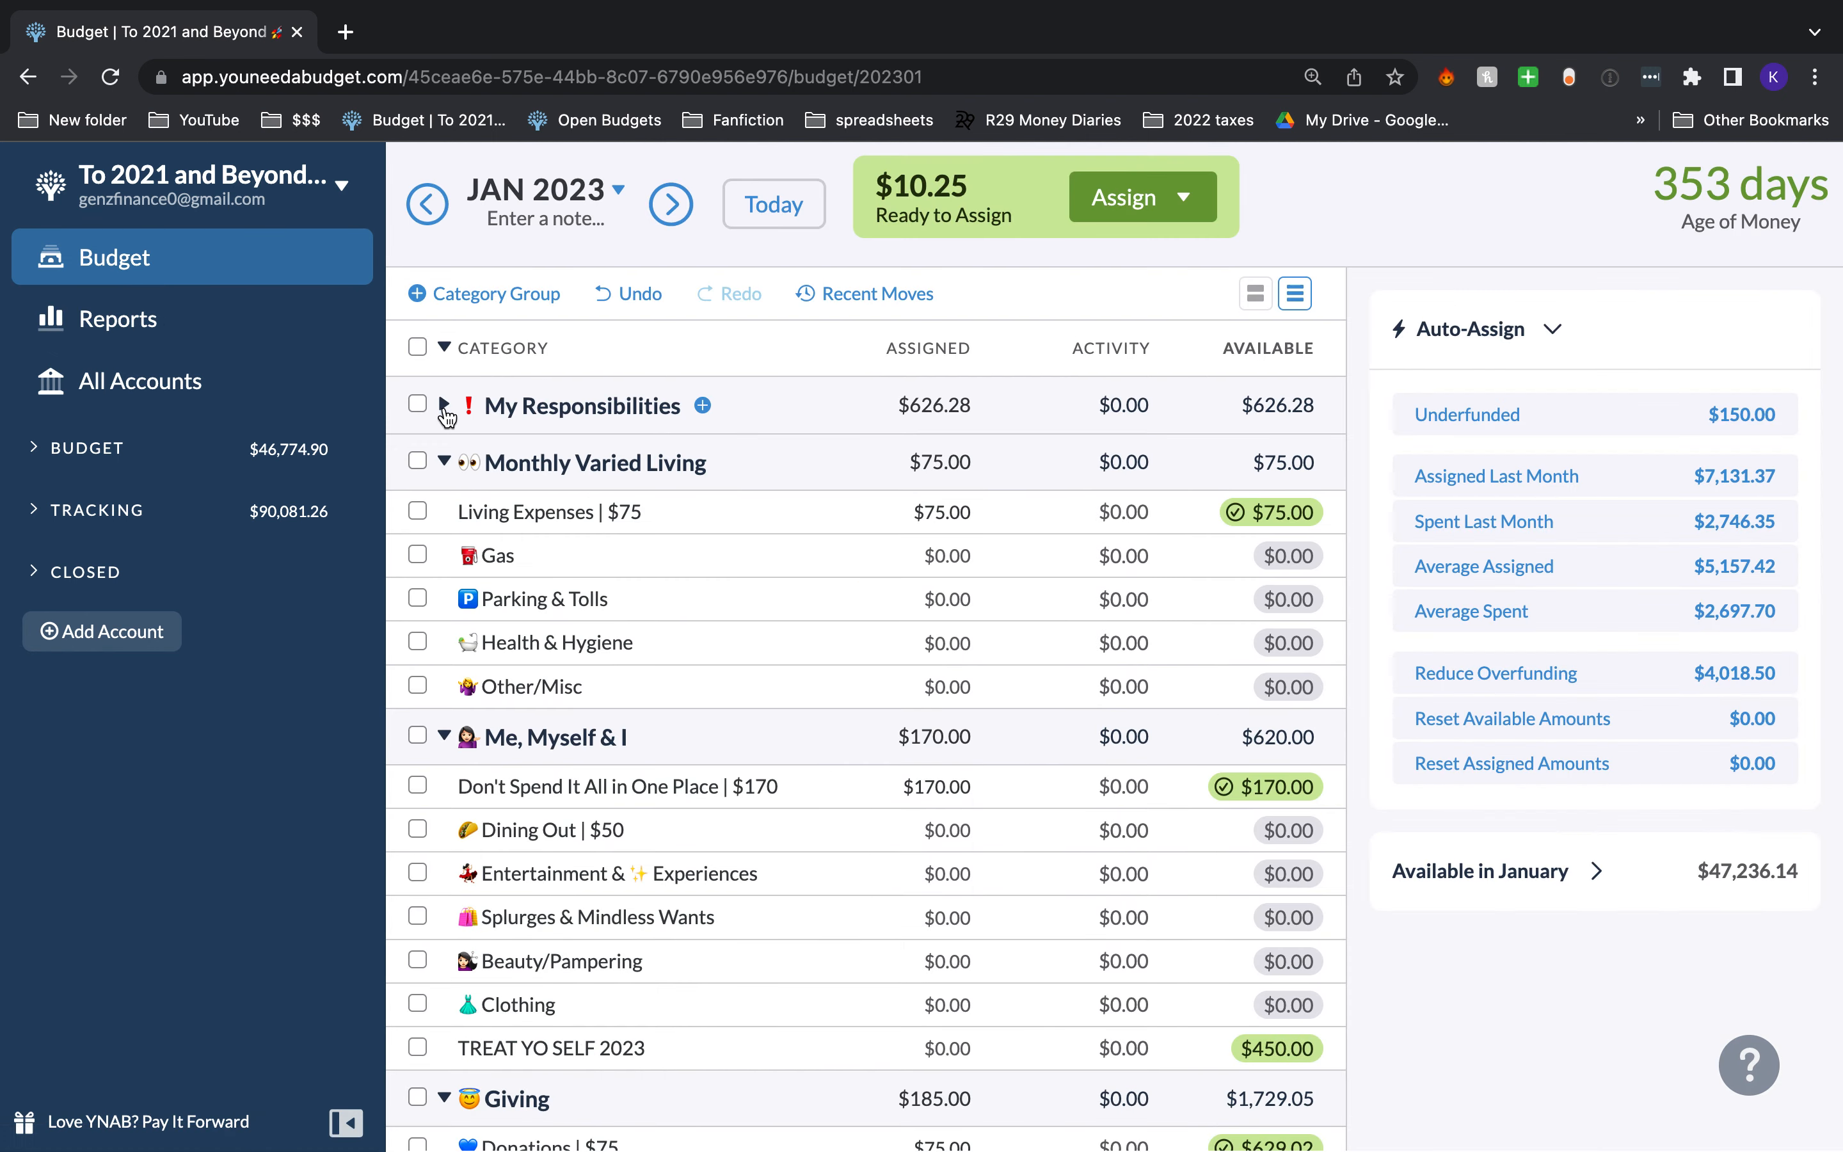
{"action": "left_click", "coordinate": [444, 463]}
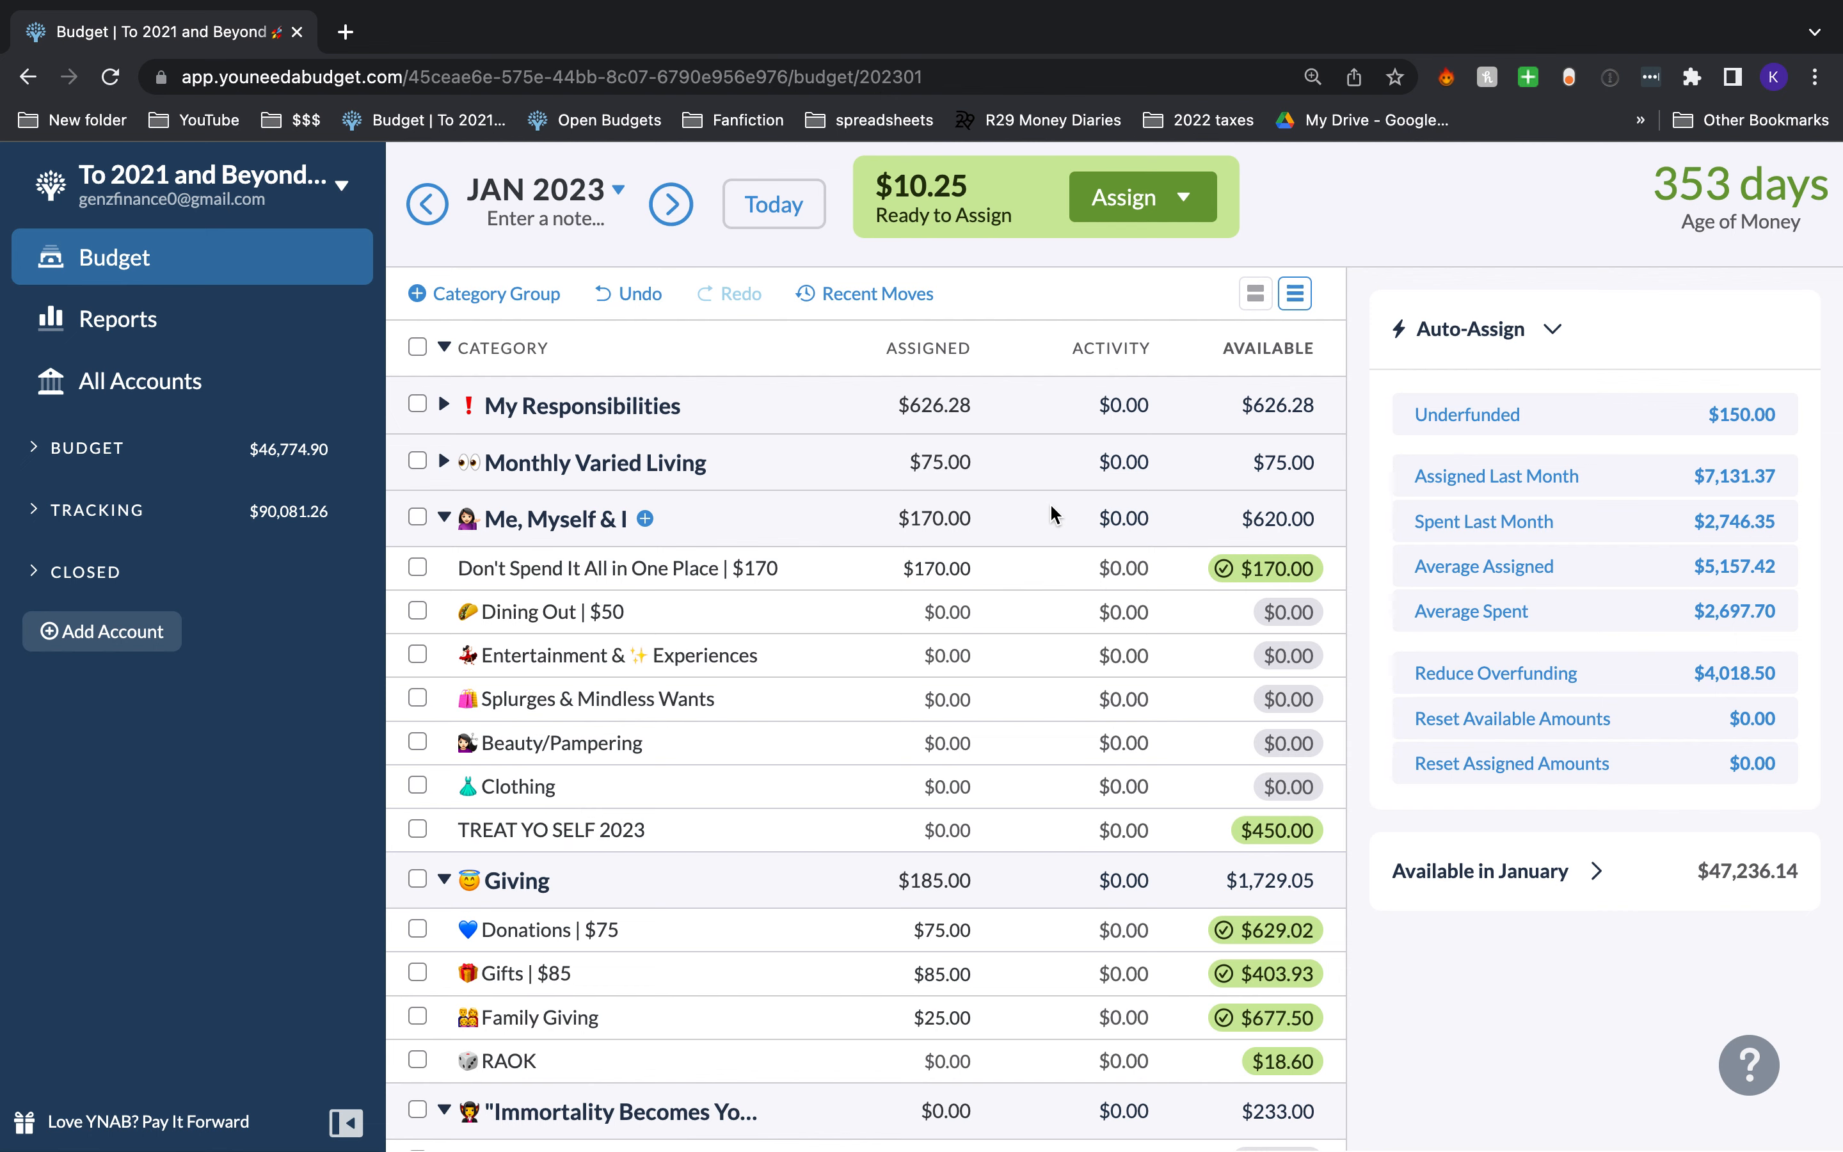
Step: Expand Me, Myself & I in the Income v Expense report and examine its categories' 2022 monthly and average spending, especially Clothing
{"action": "left_click", "coordinate": [205, 320]}
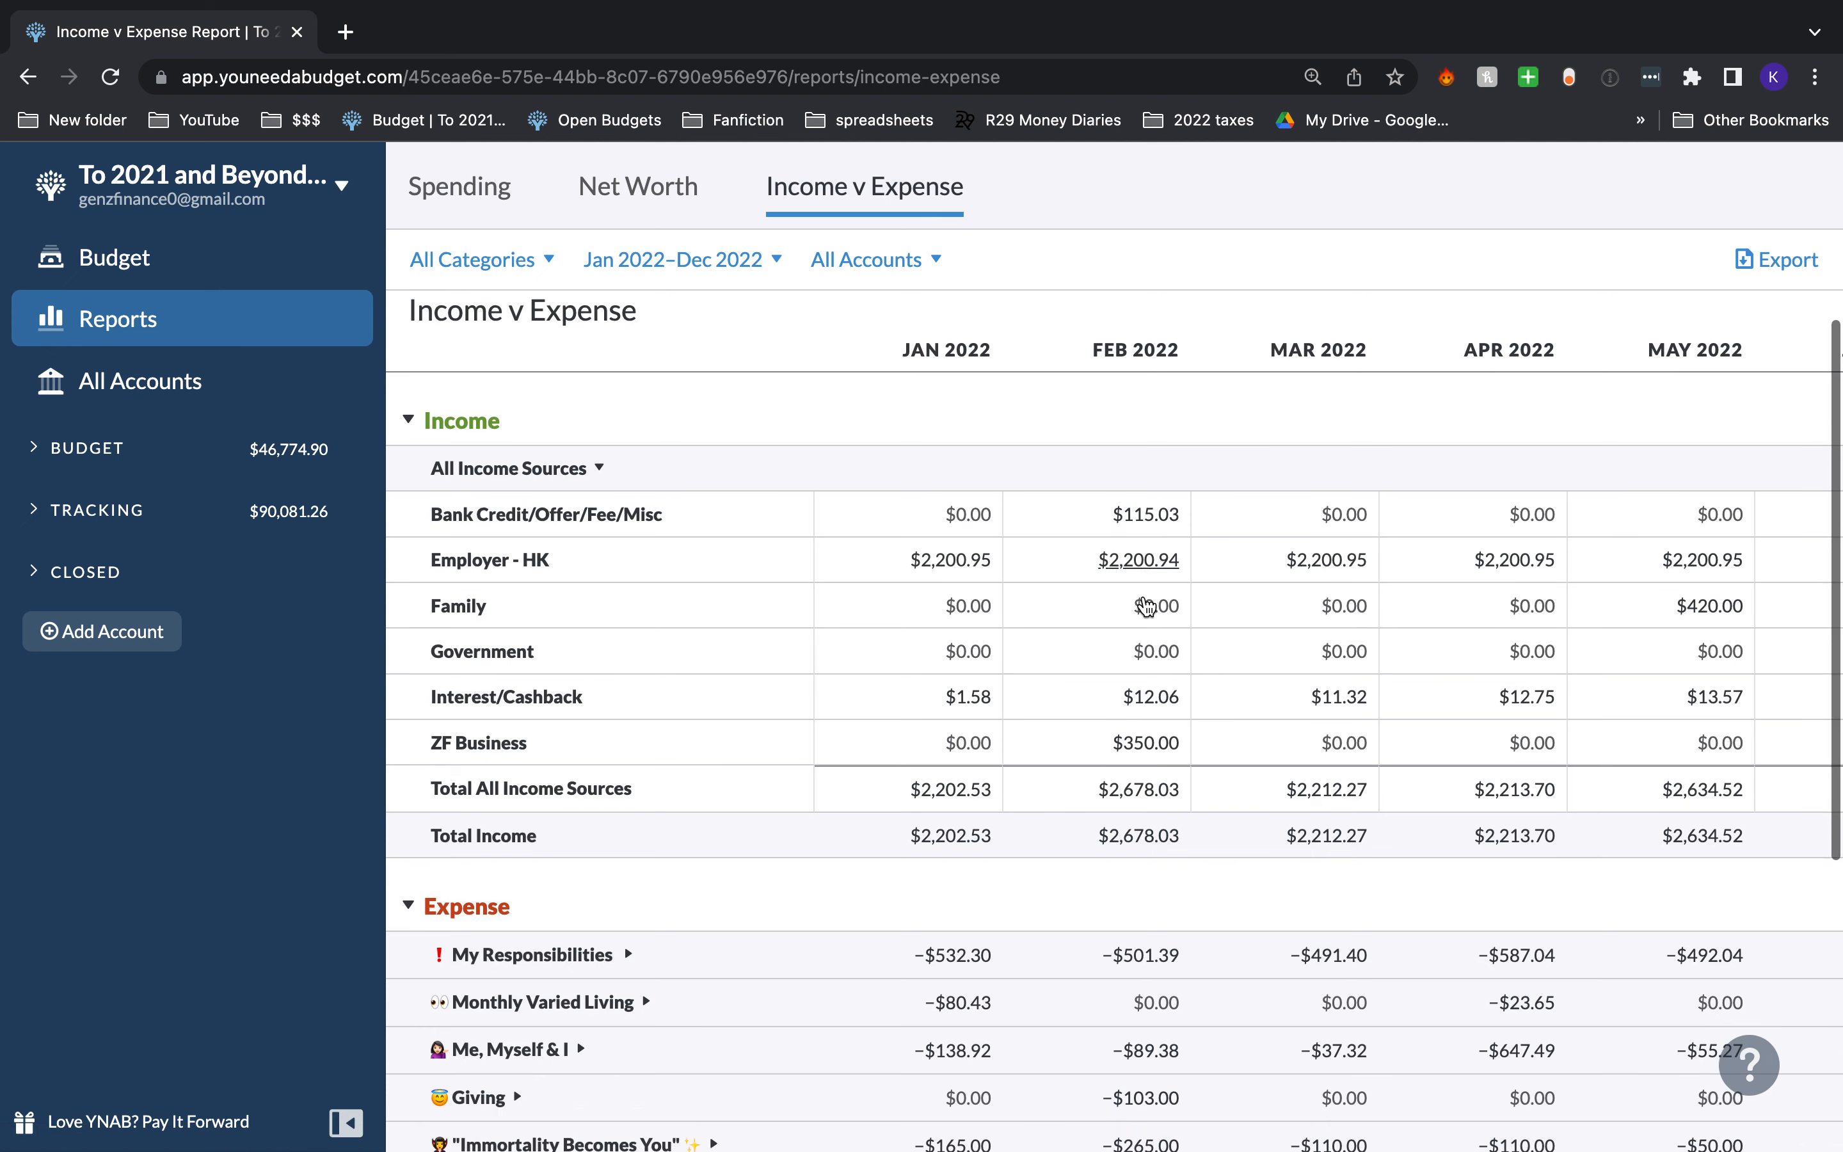
{"action": "scroll", "coordinate": [1150, 602], "scroll_direction": "down", "scroll_amount": 5}
{"action": "scroll", "coordinate": [1550, 701], "scroll_direction": "right", "scroll_amount": 10}
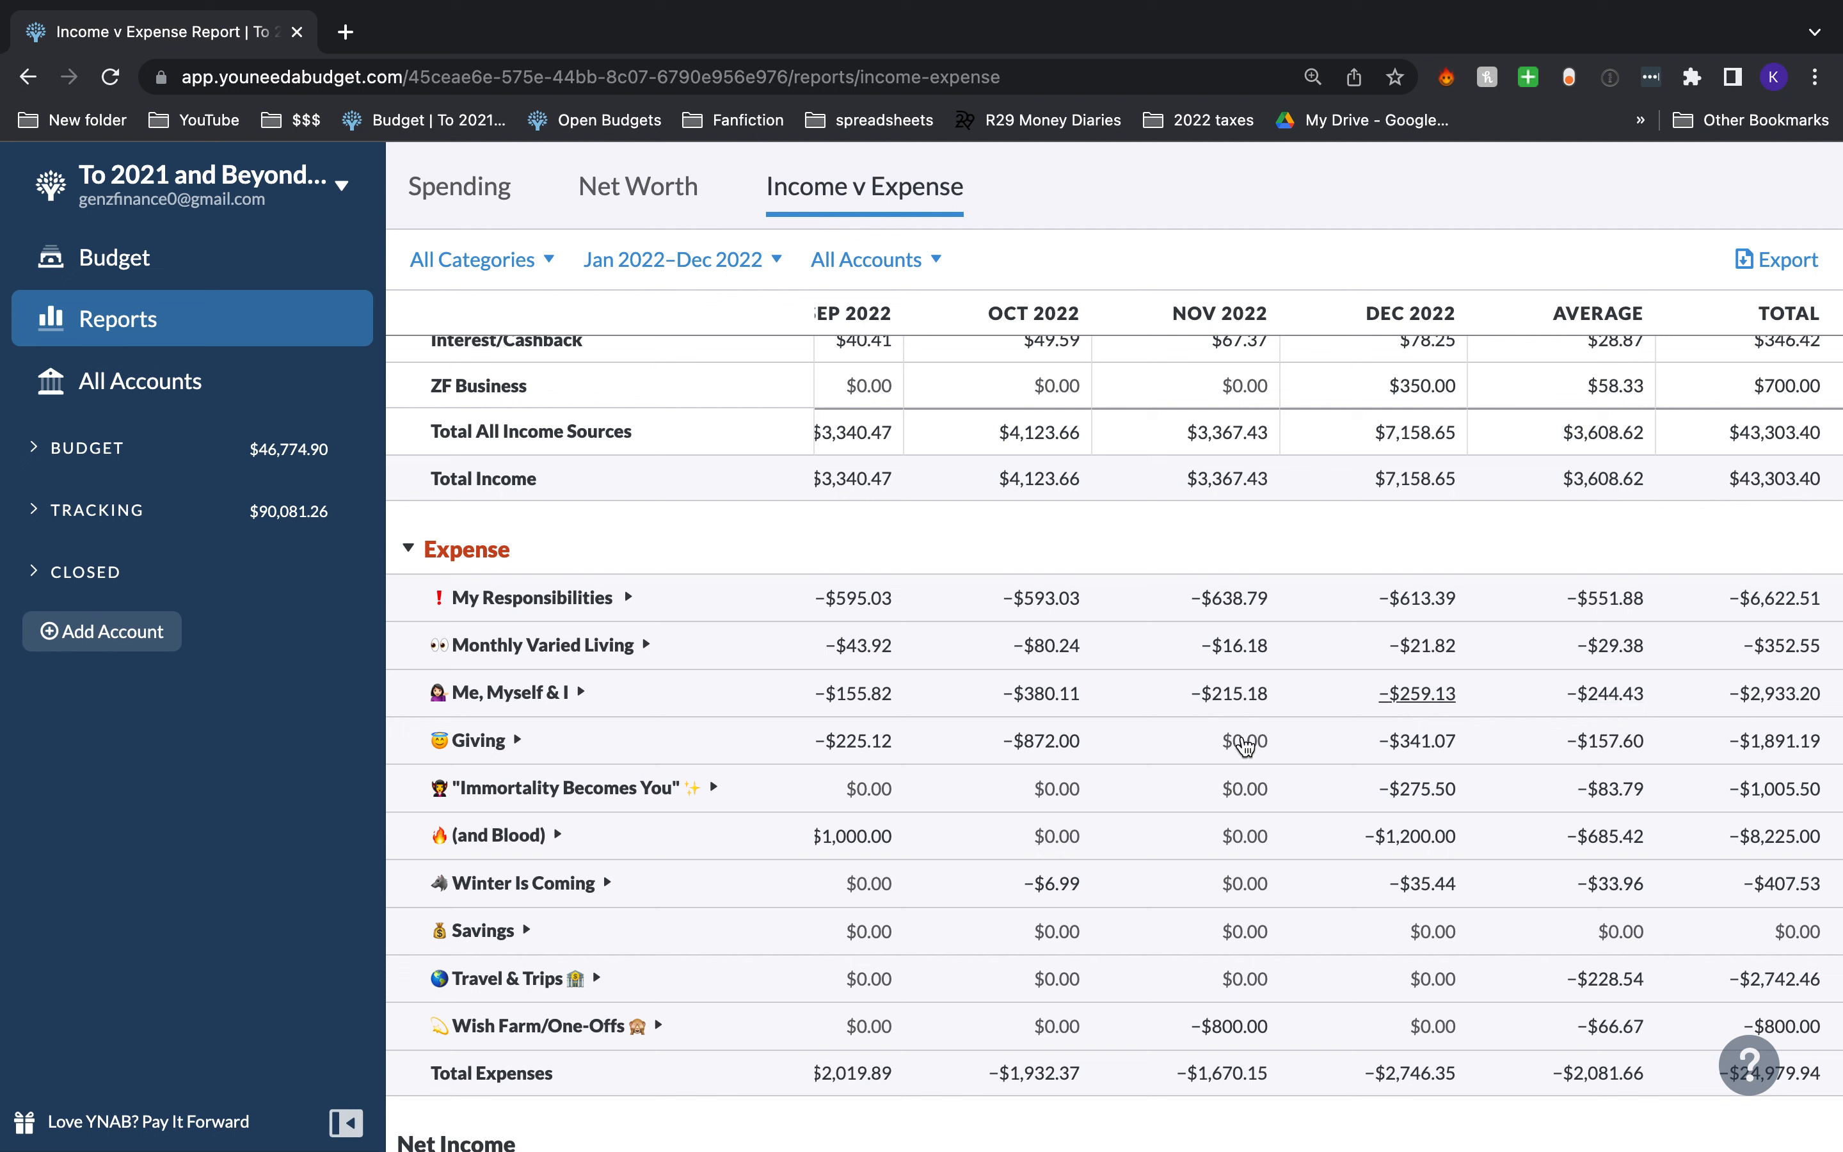
{"action": "left_click", "coordinate": [585, 695]}
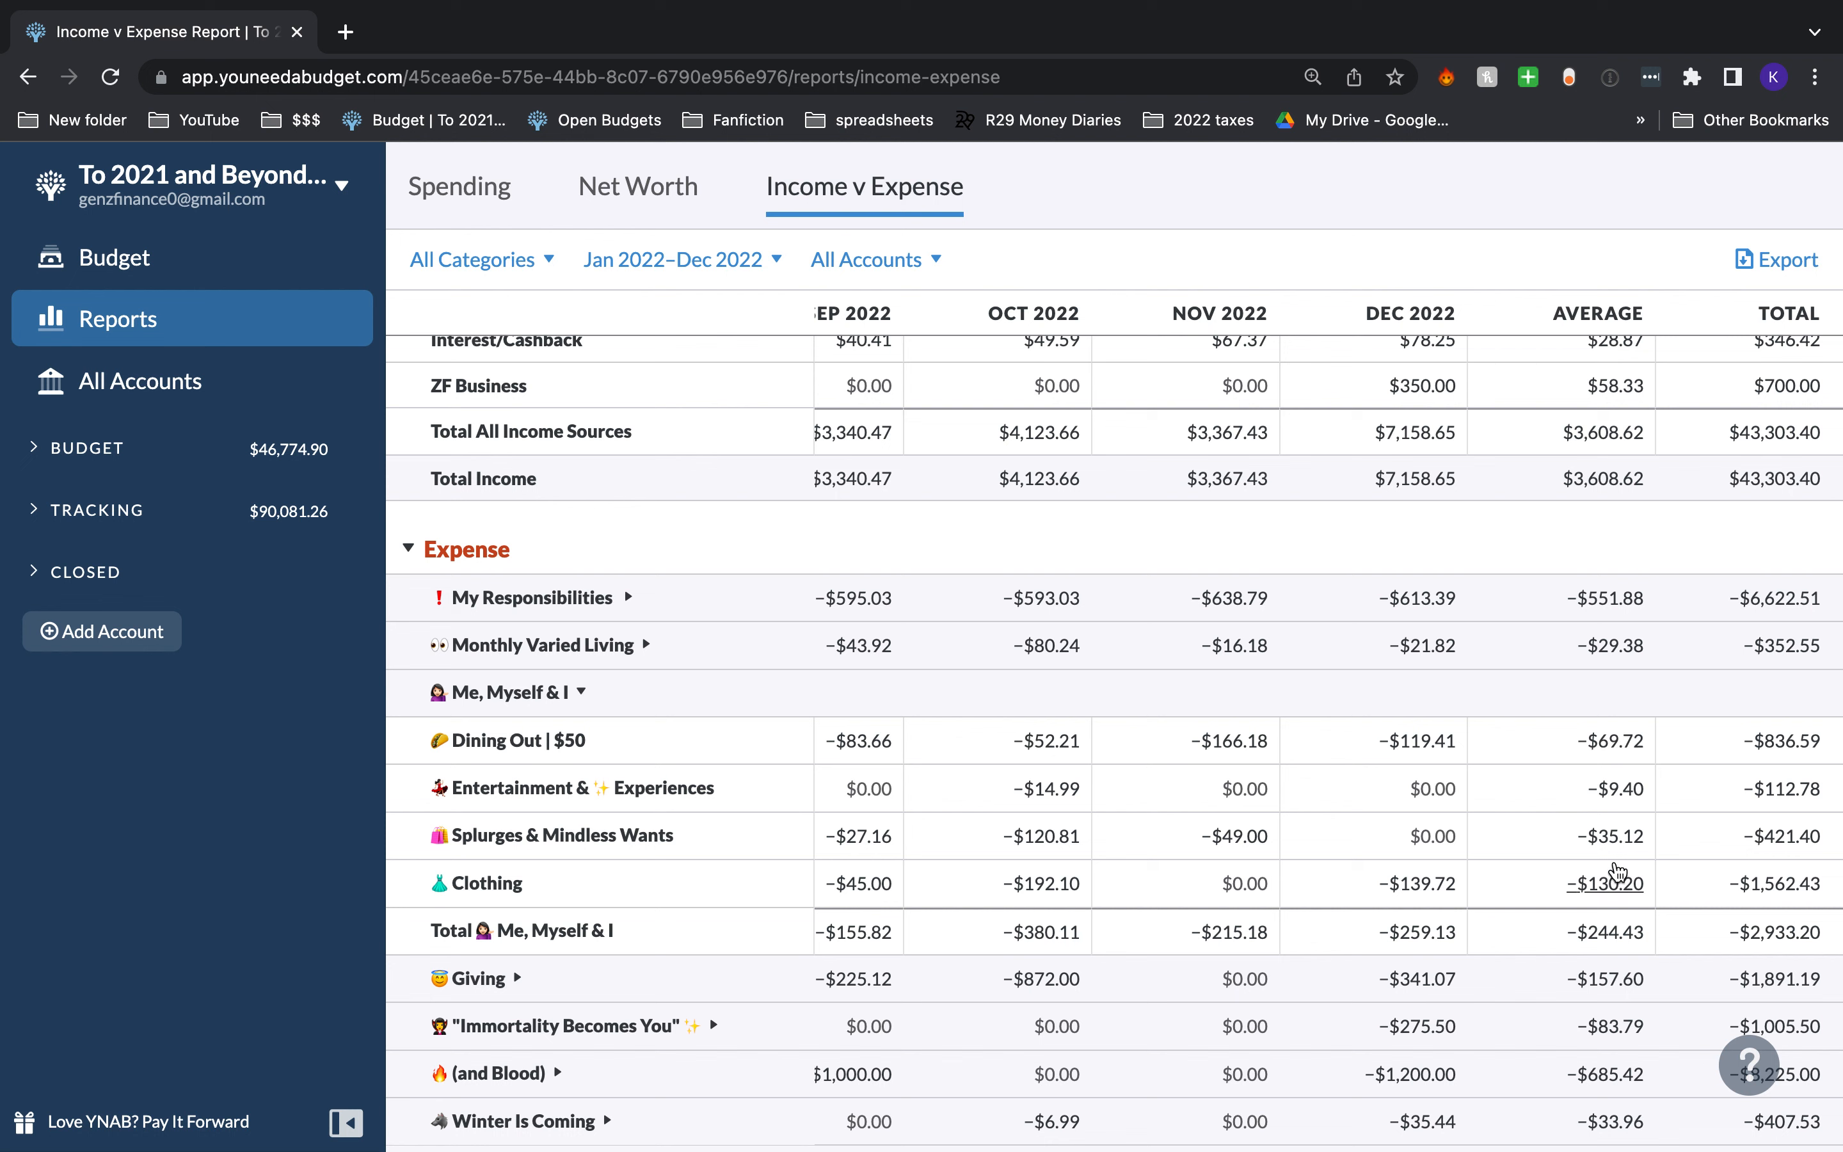
{"action": "scroll", "coordinate": [1555, 877], "scroll_direction": "left", "scroll_amount": 6}
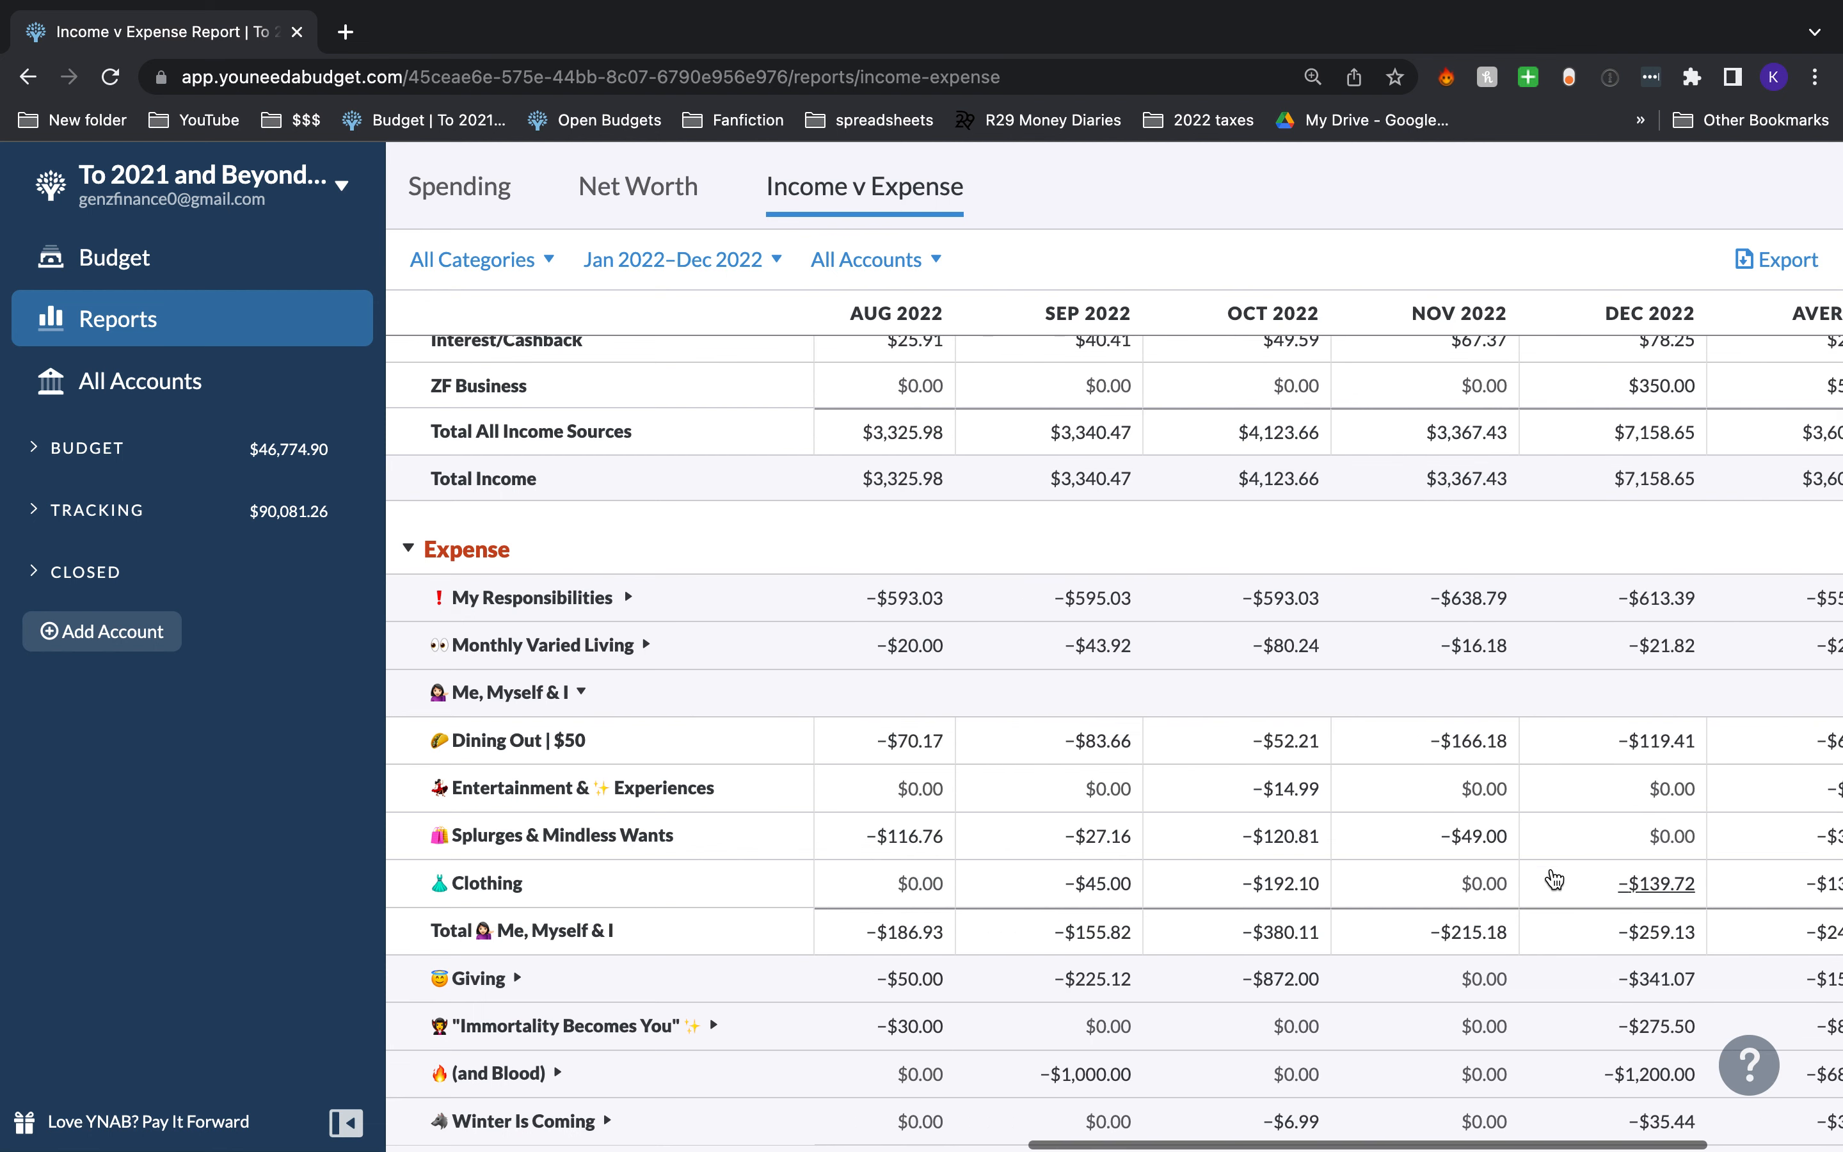
{"action": "scroll", "coordinate": [1554, 877], "scroll_direction": "left", "scroll_amount": 5}
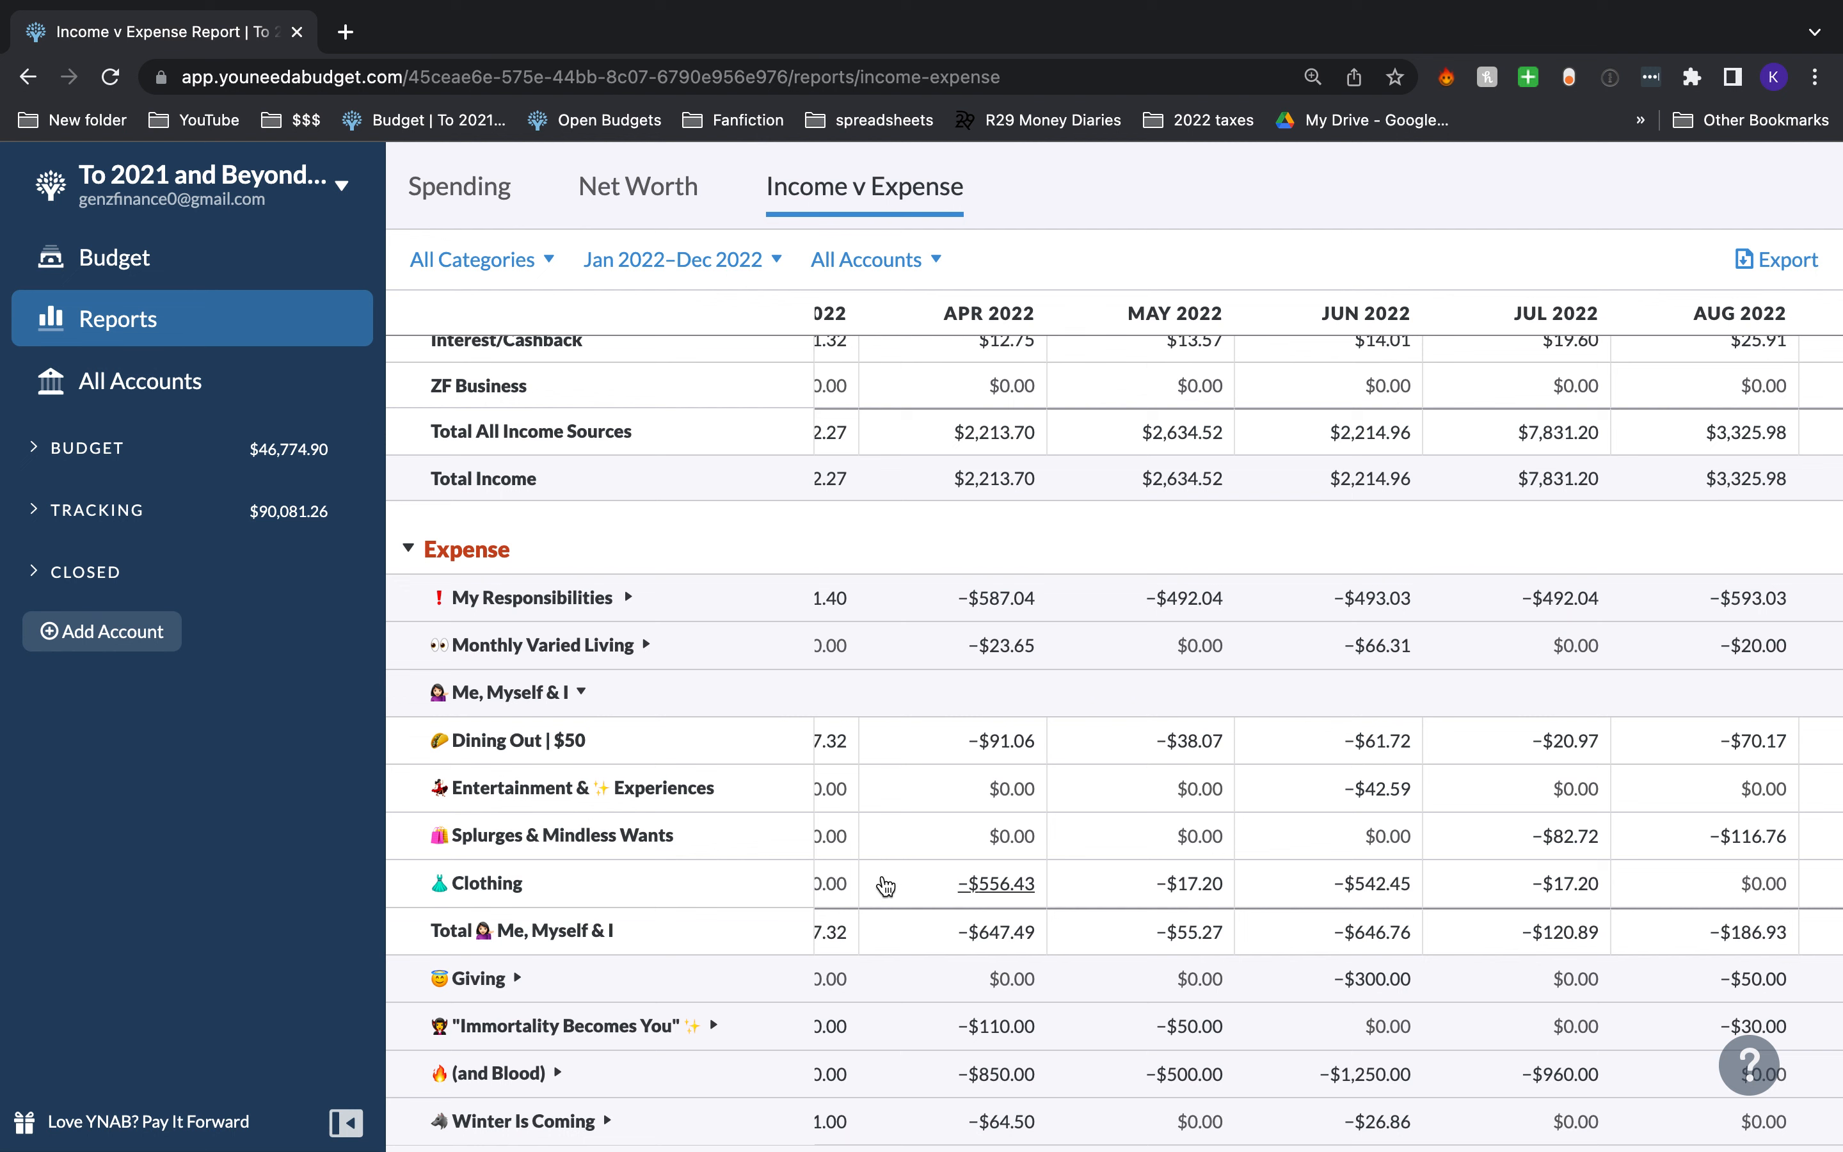
{"action": "scroll", "coordinate": [1199, 868], "scroll_direction": "left", "scroll_amount": 3}
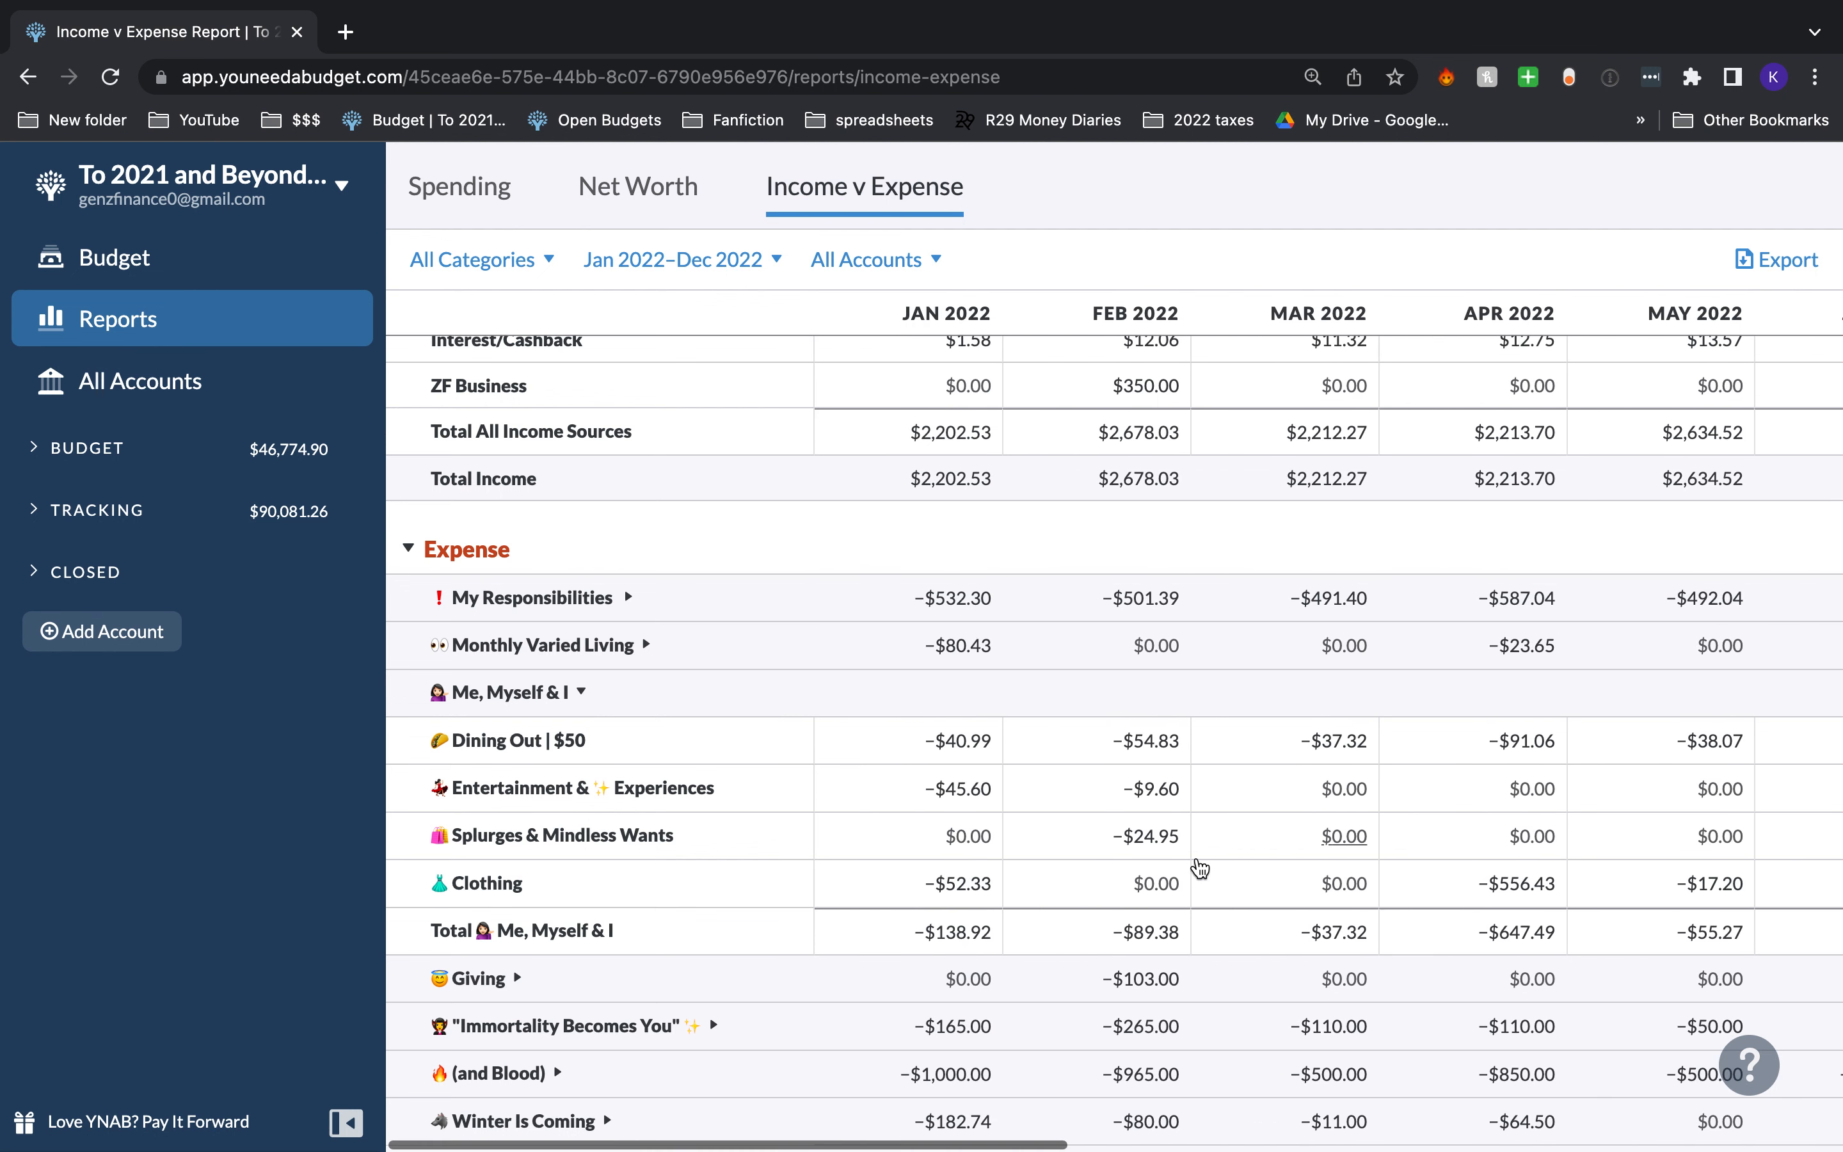
{"action": "scroll", "coordinate": [1197, 864], "scroll_direction": "right", "scroll_amount": 3}
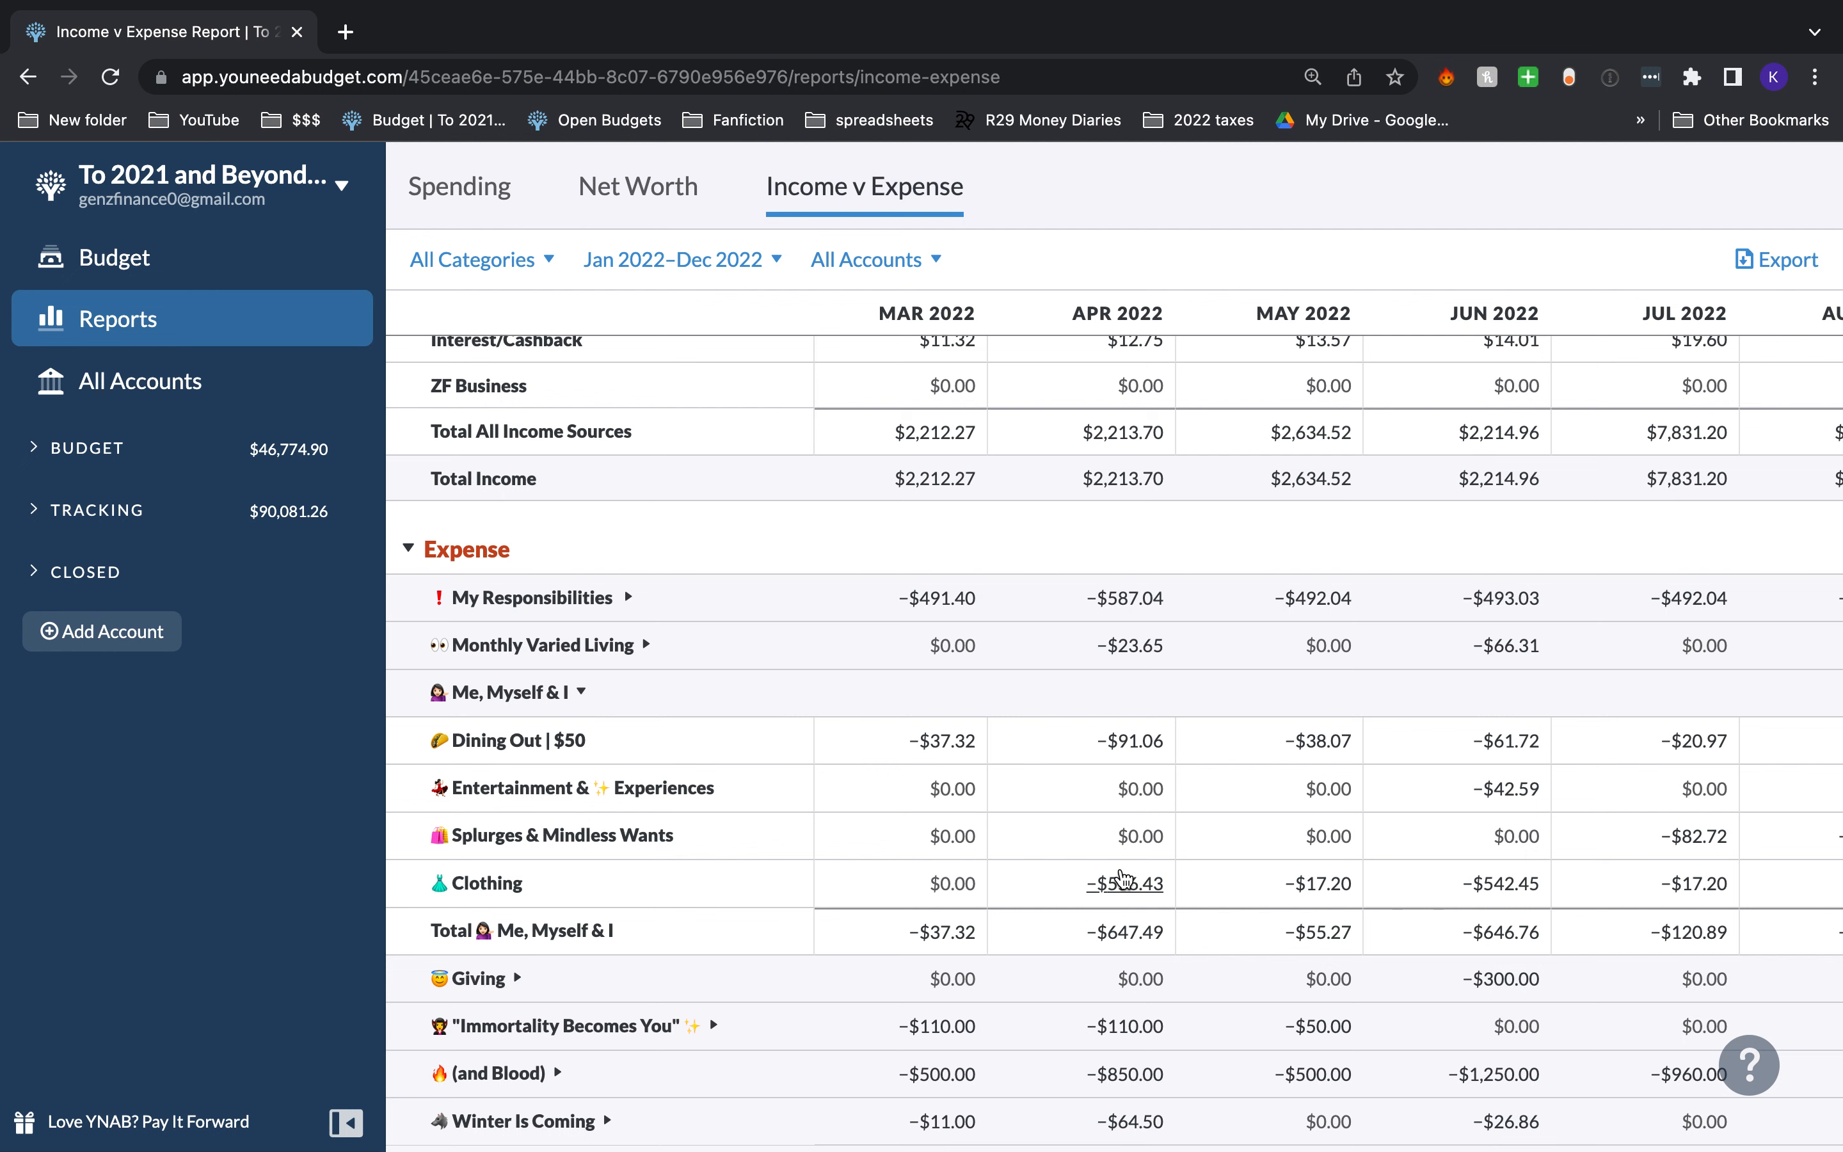
Step: Examine the remaining 2022 monthly, average and total spending for the Me, Myself & I categories in the Income v Expense report
{"action": "scroll", "coordinate": [1122, 876], "scroll_direction": "right", "scroll_amount": 2}
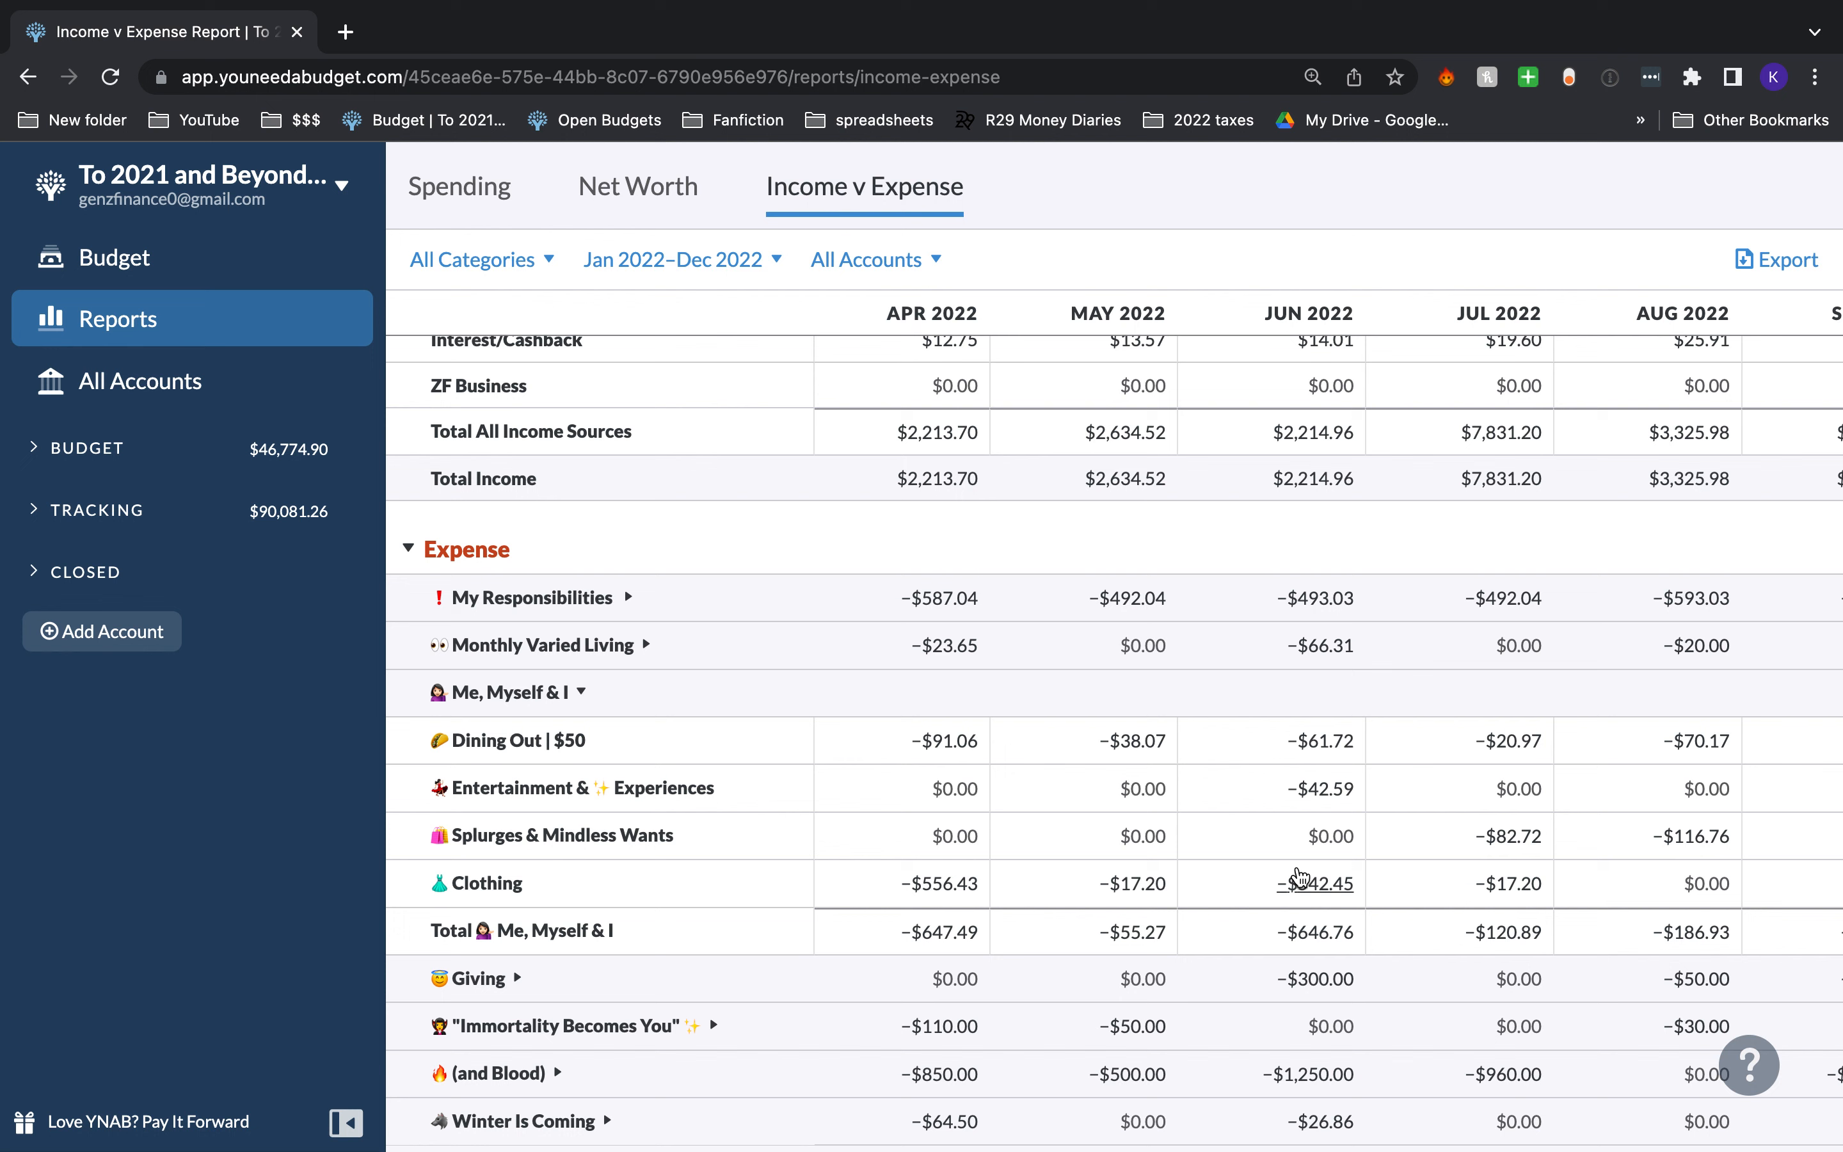
{"action": "scroll", "coordinate": [1300, 876], "scroll_direction": "right", "scroll_amount": 2}
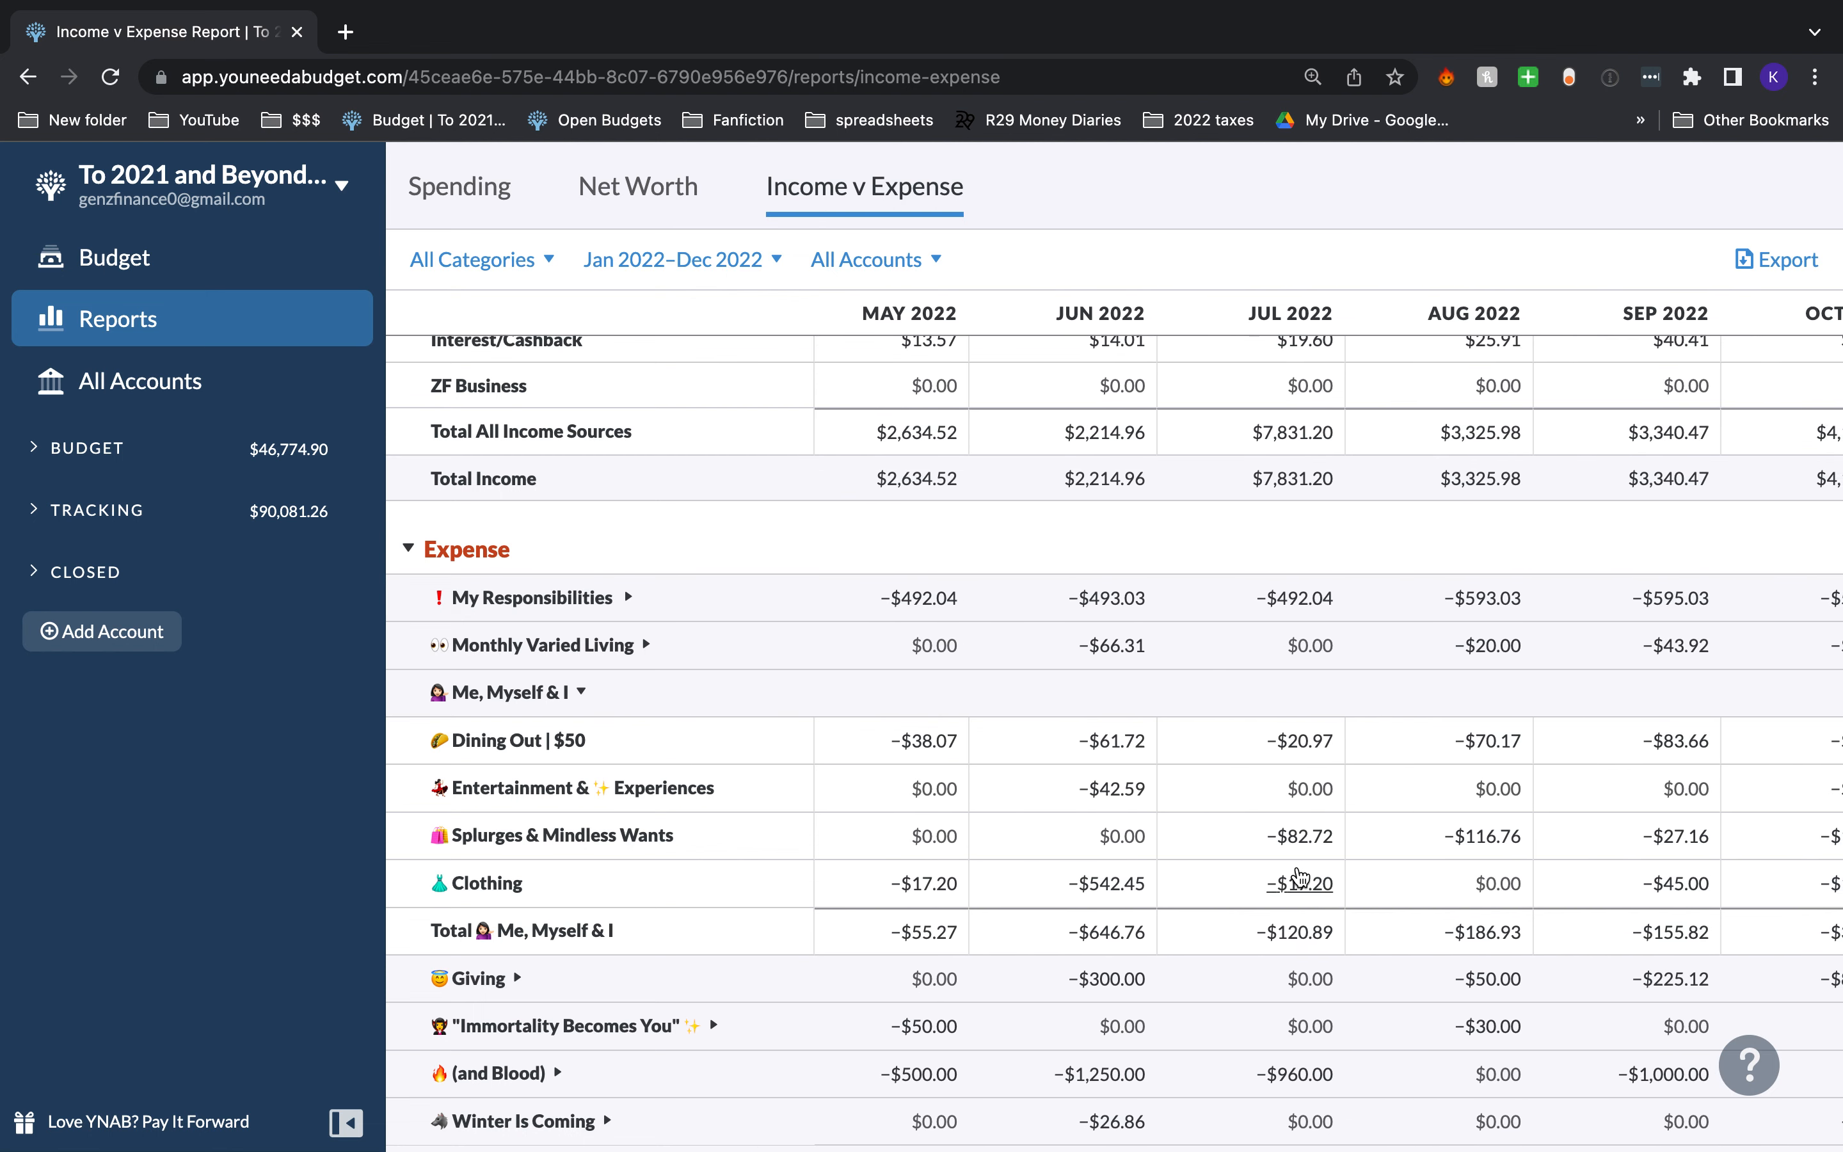
{"action": "scroll", "coordinate": [1300, 876], "scroll_direction": "right", "scroll_amount": 8}
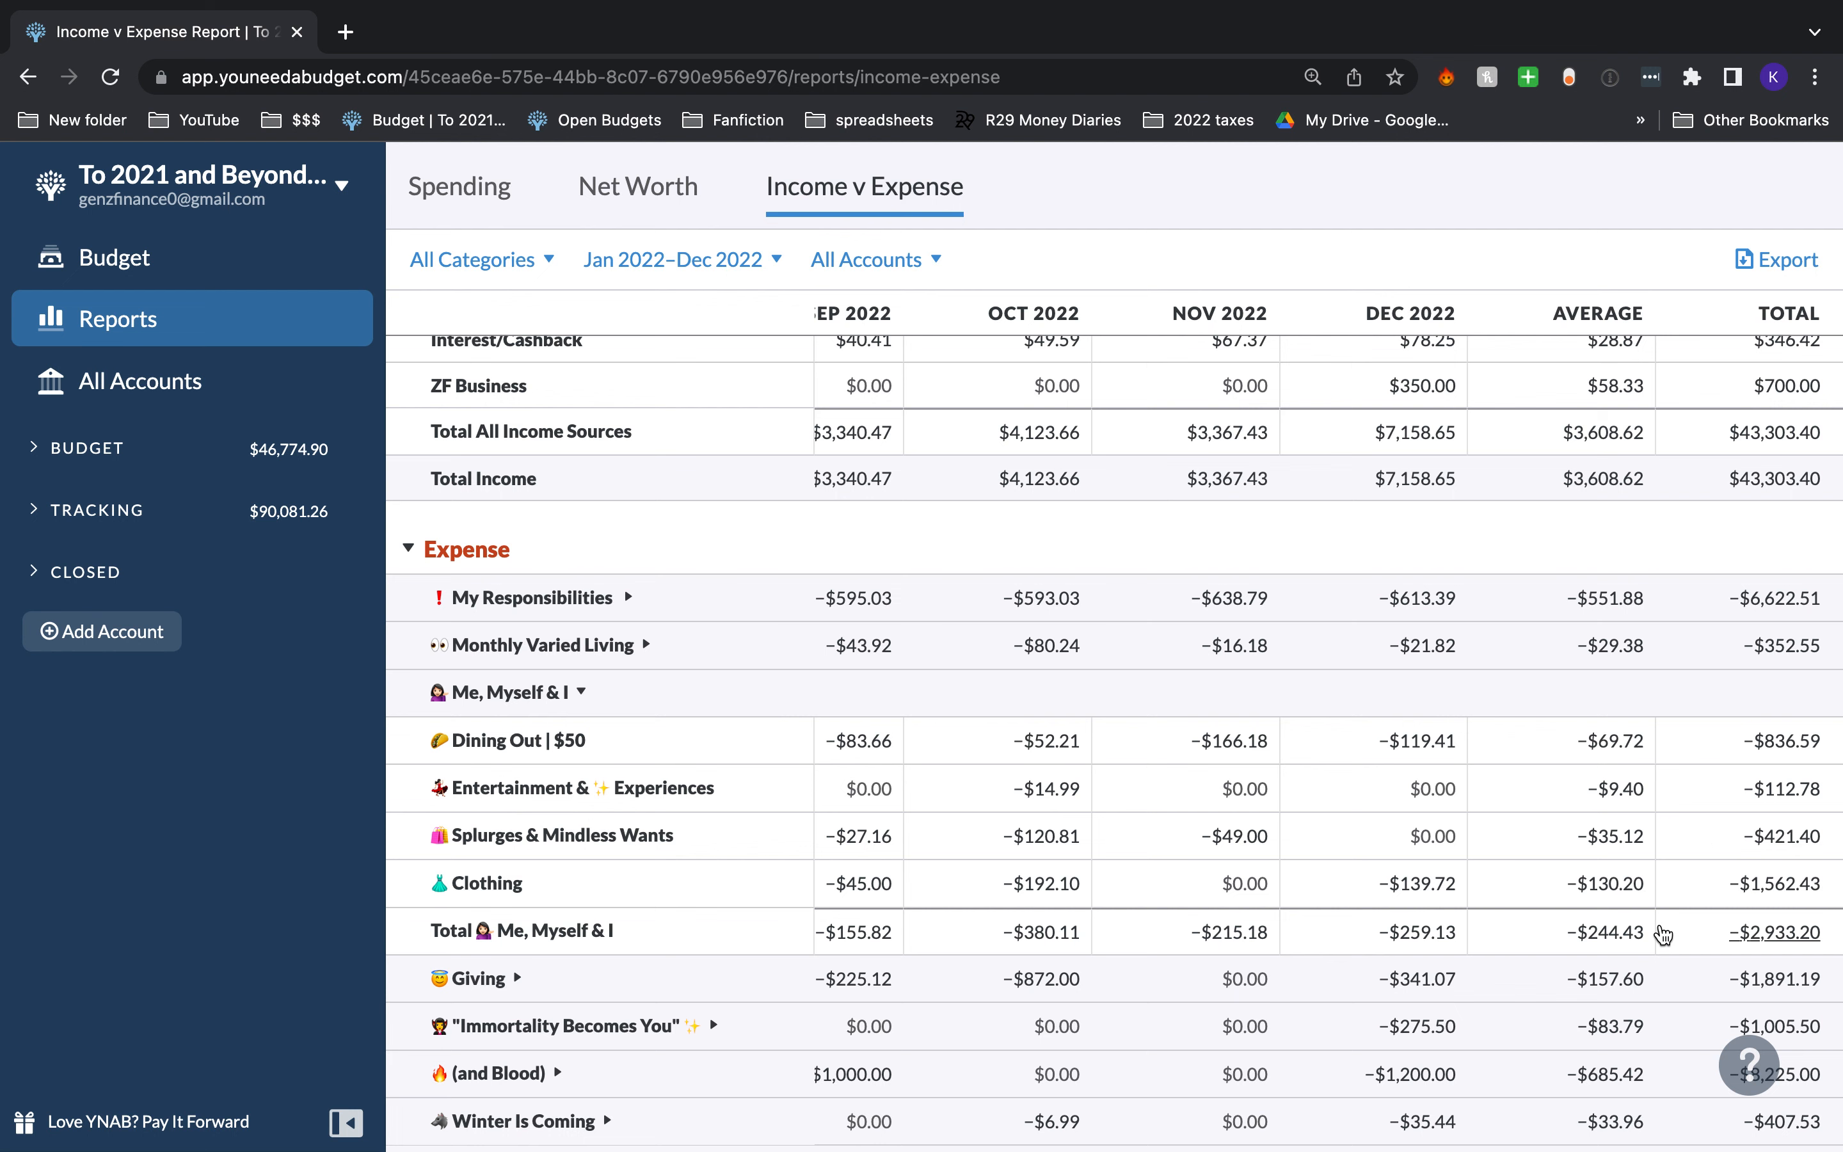
{"action": "left_click", "coordinate": [634, 713]}
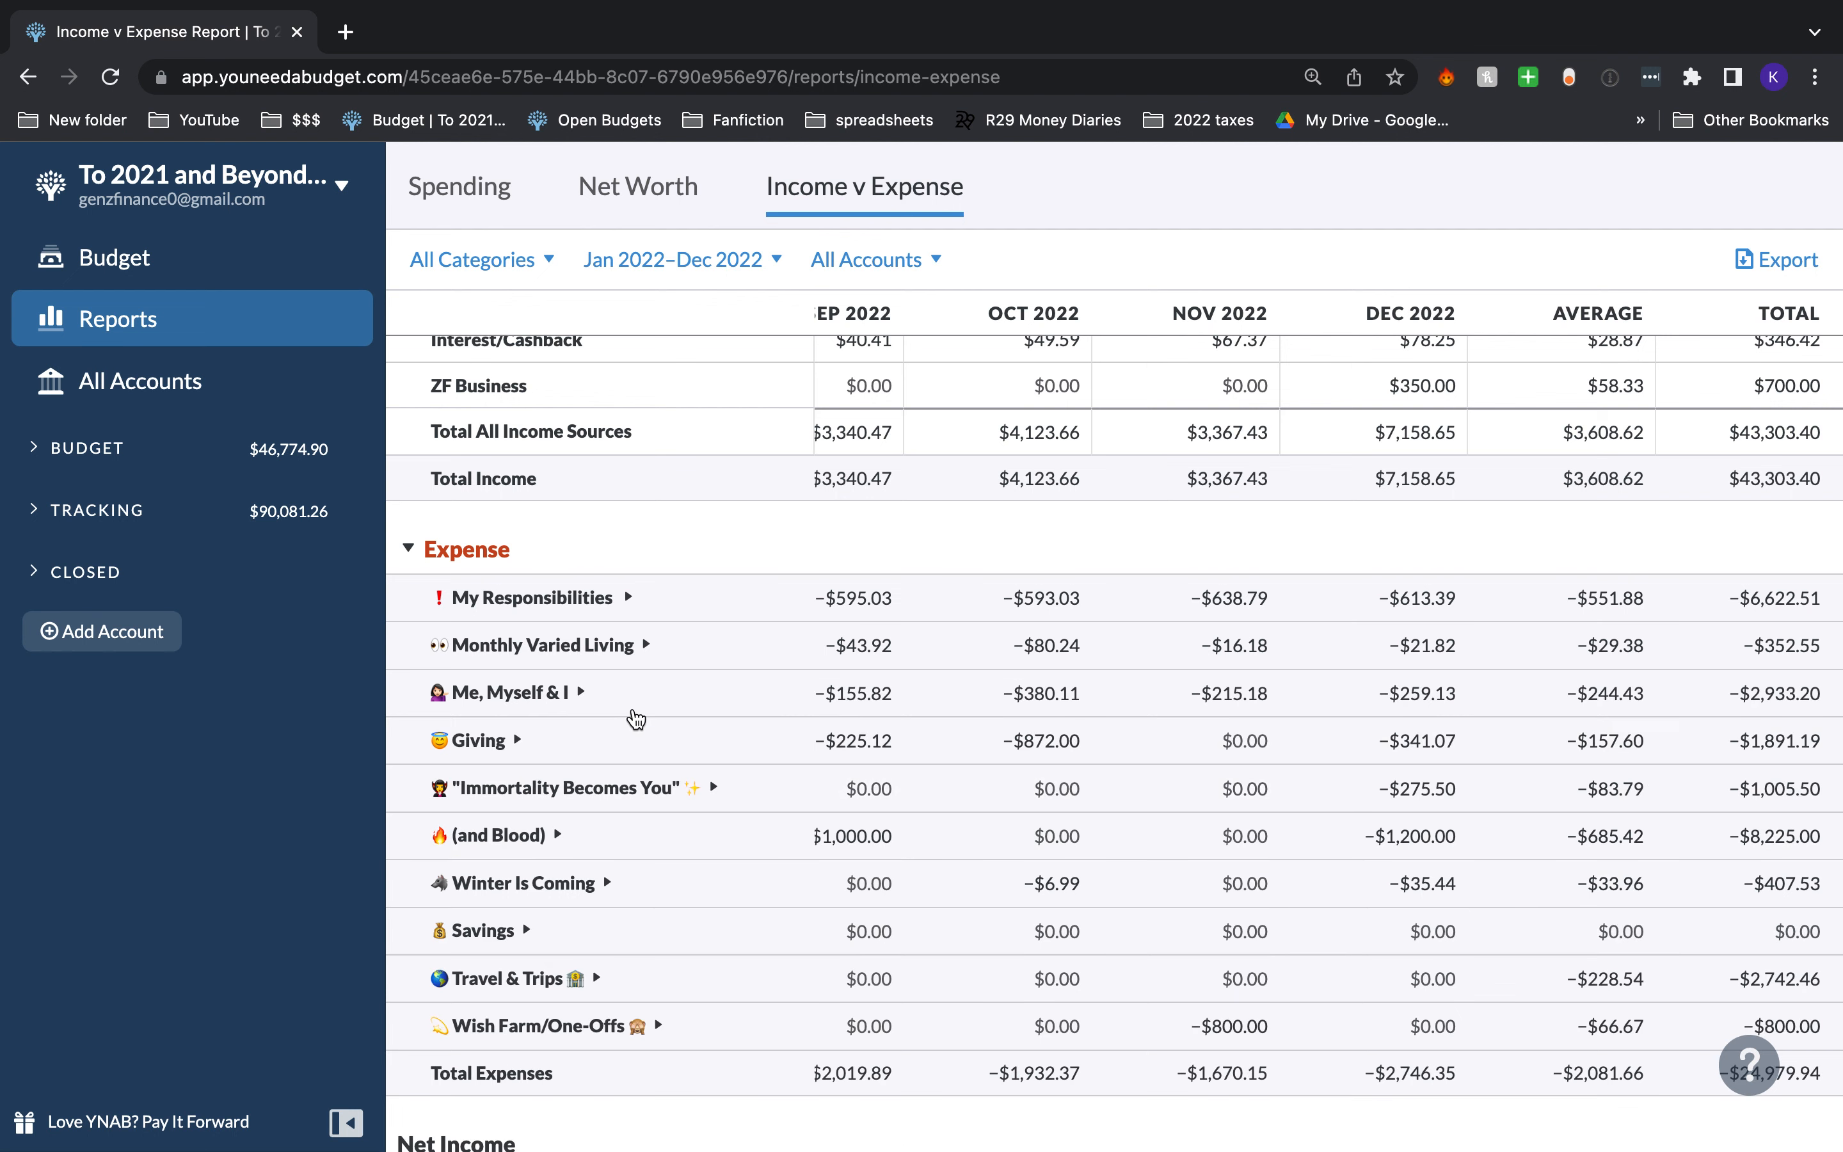
{"action": "left_click", "coordinate": [637, 719]}
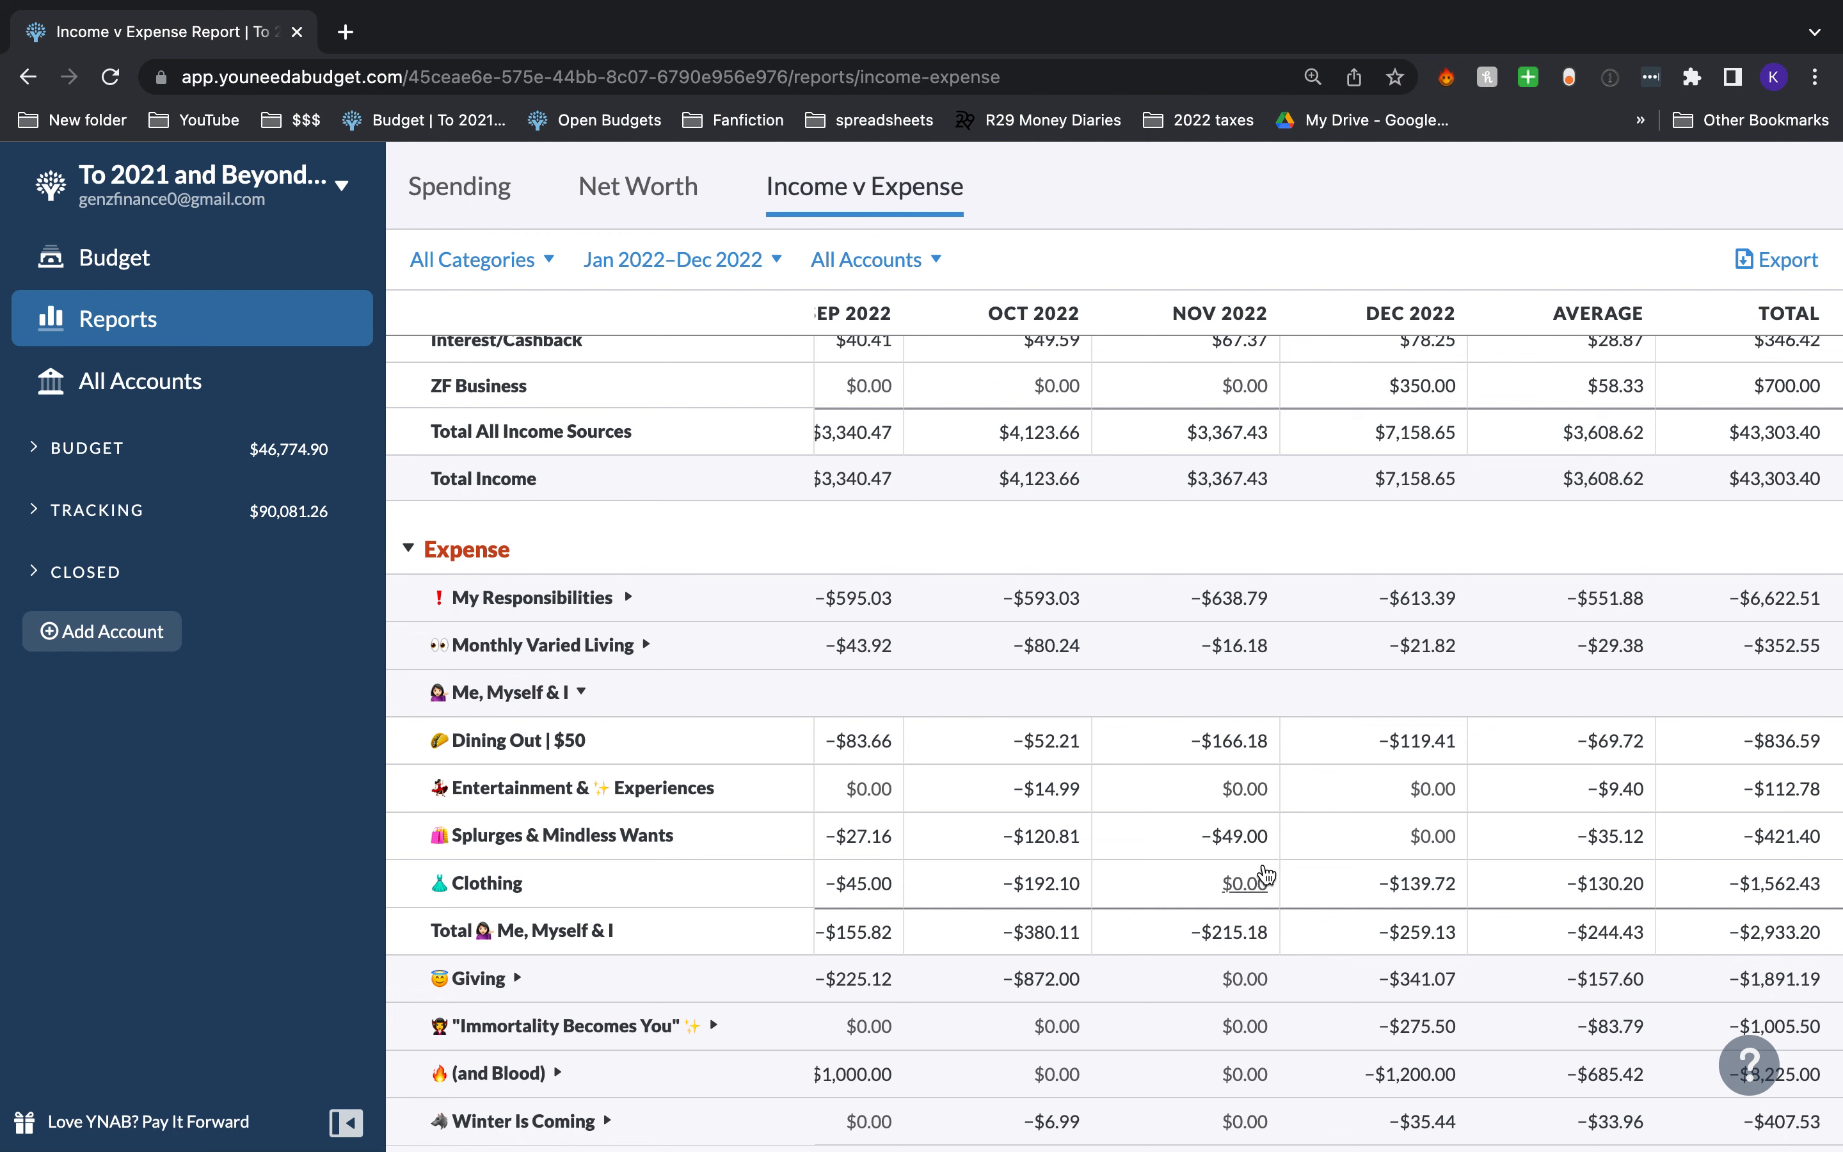
Step: Return to the January 2023 budget and collapse the Me, Myself & I group
{"action": "left_click", "coordinate": [174, 273]}
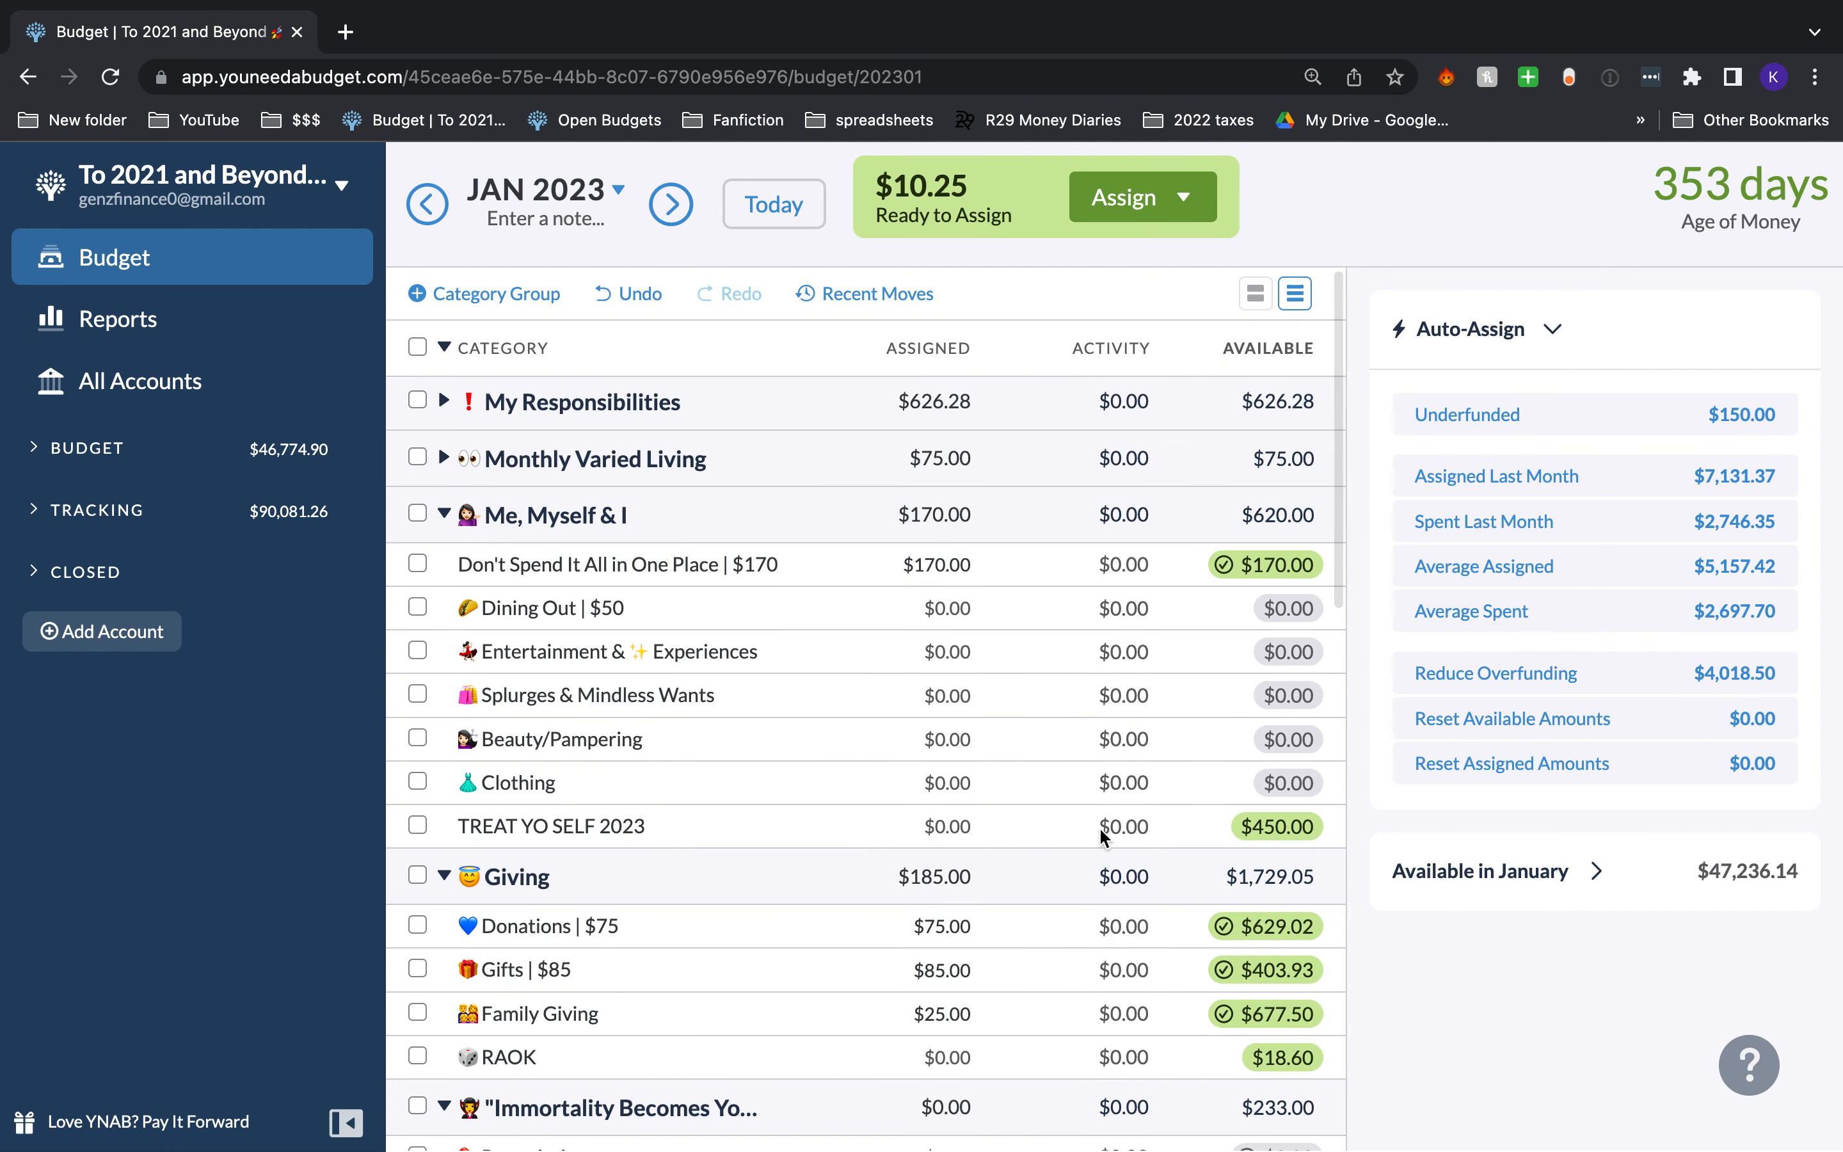
{"action": "left_click", "coordinate": [938, 792]}
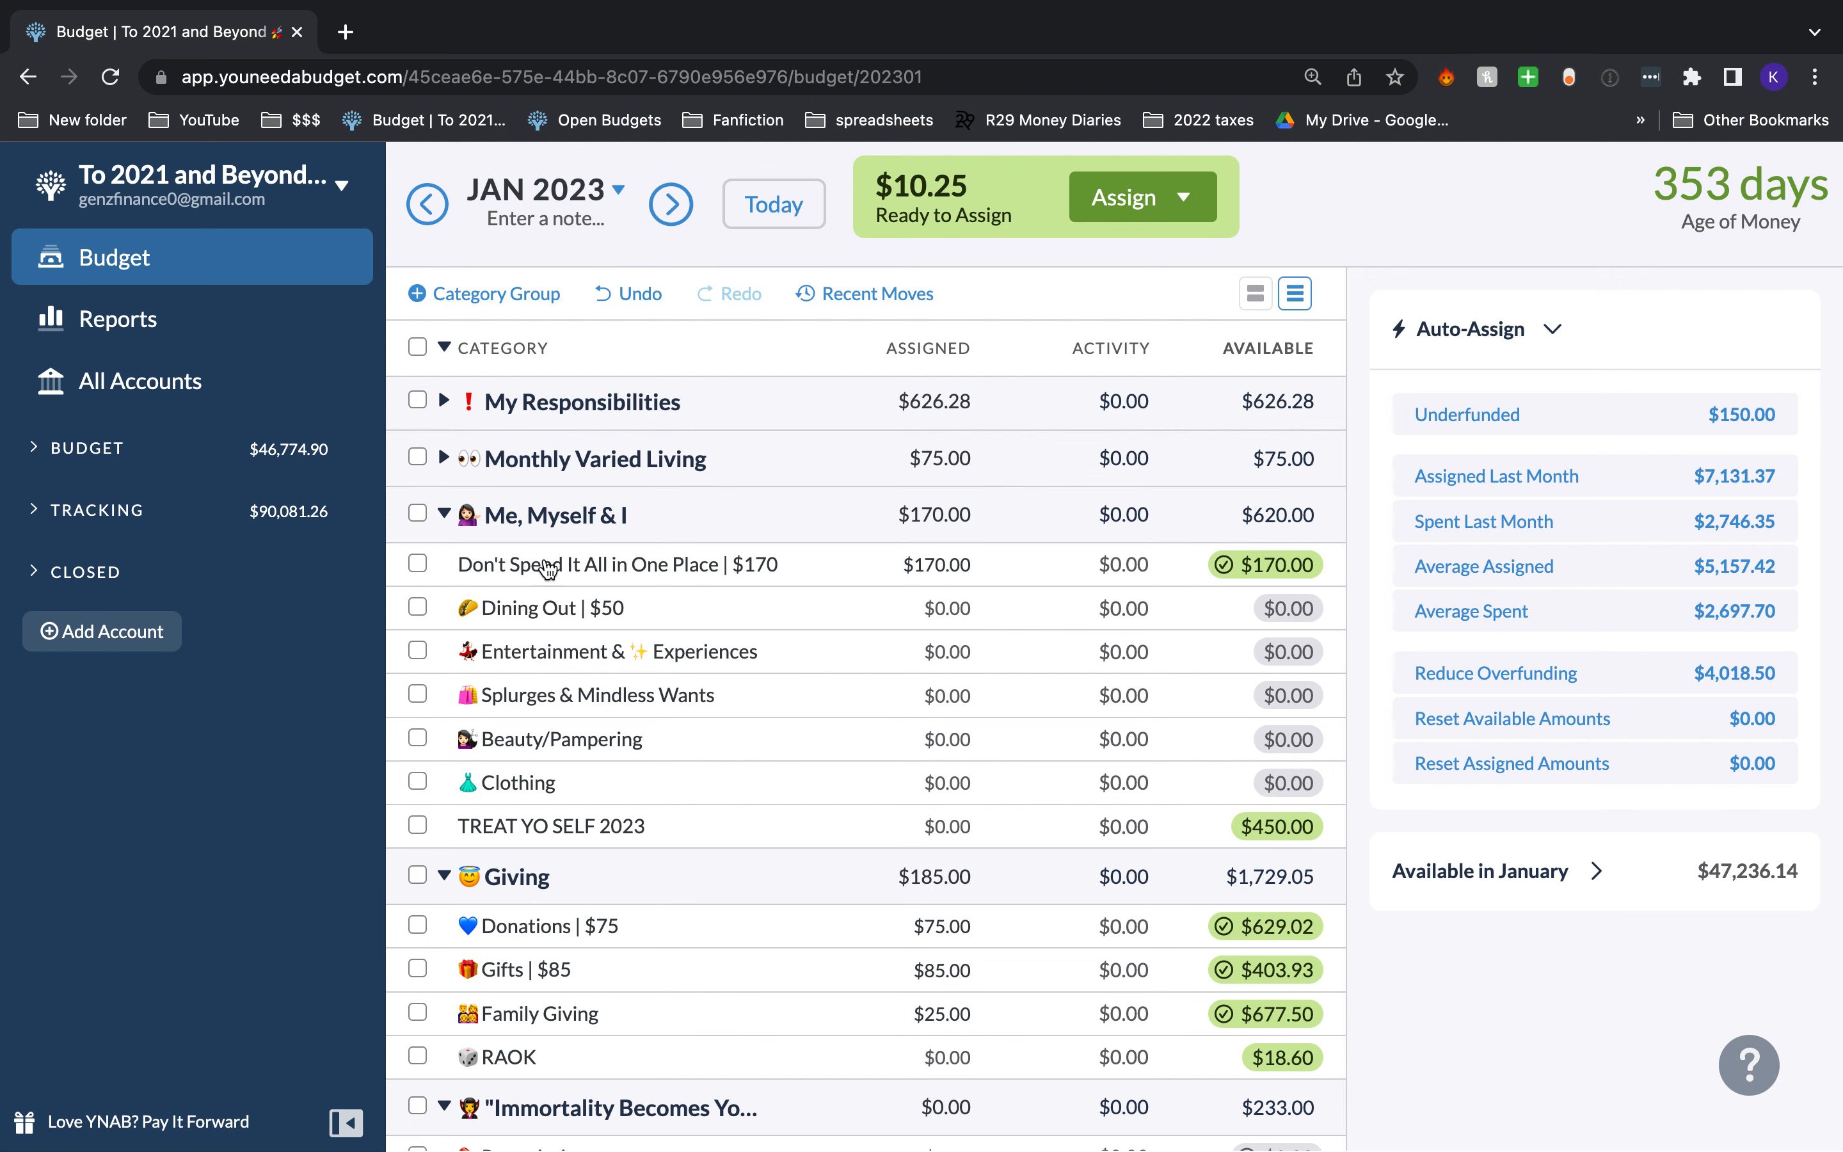
{"action": "left_click", "coordinate": [442, 513]}
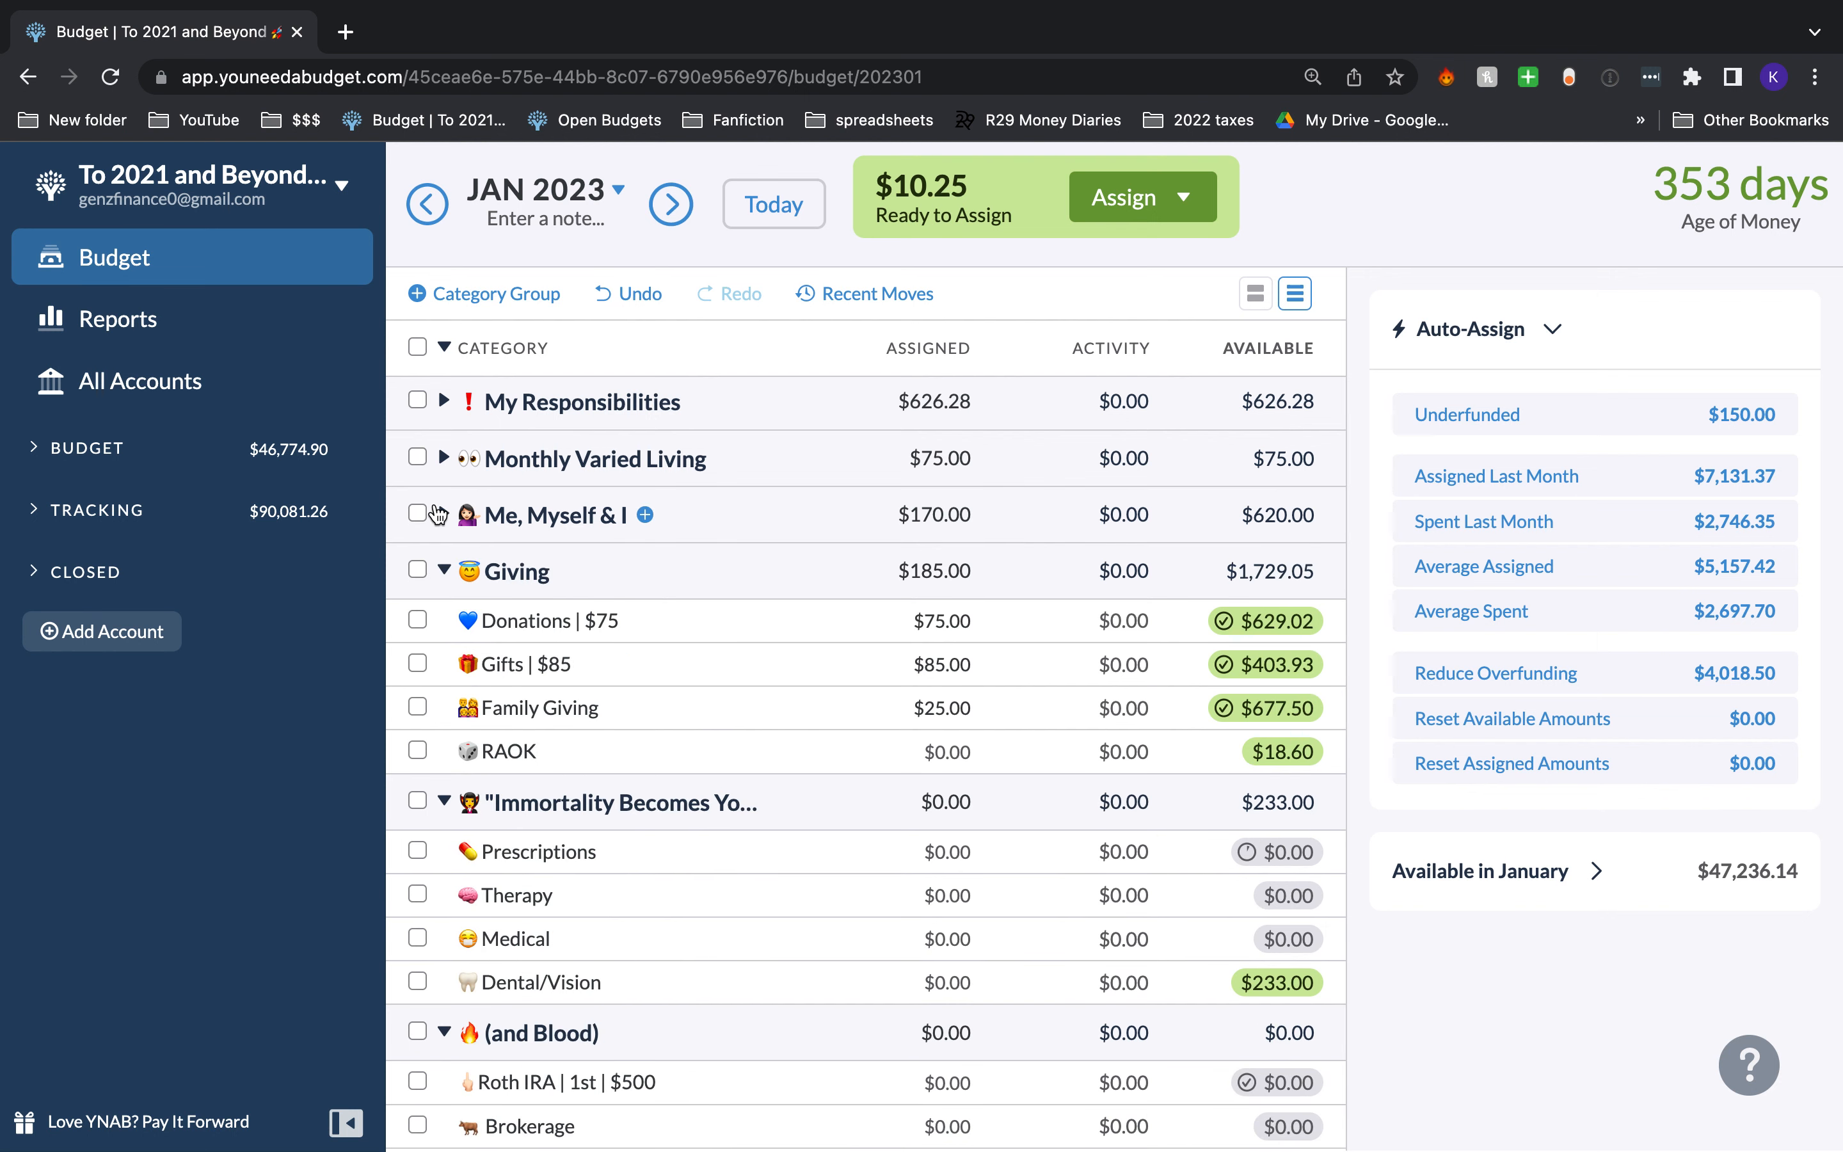
{"action": "scroll", "coordinate": [560, 526], "scroll_direction": "down", "scroll_amount": 2}
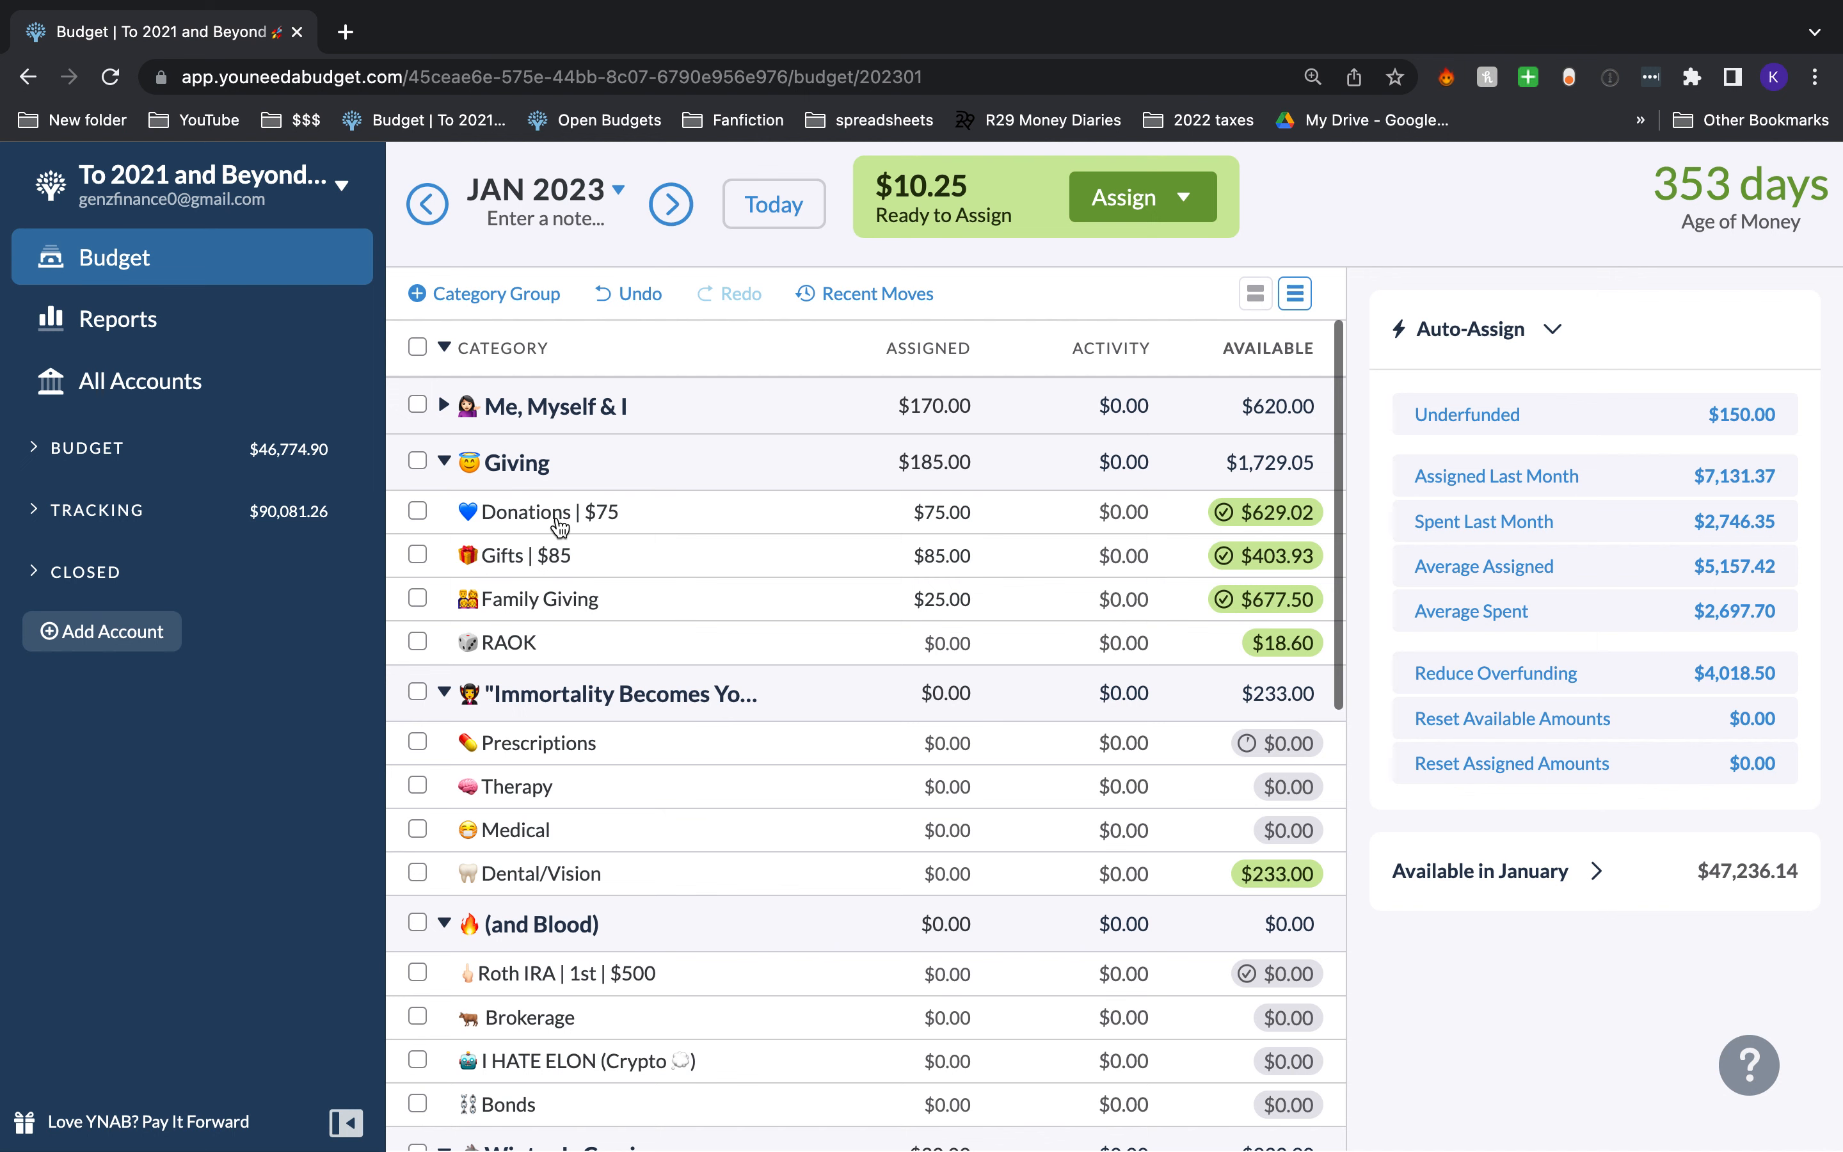
{"action": "scroll", "coordinate": [560, 525], "scroll_direction": "up", "scroll_amount": 2}
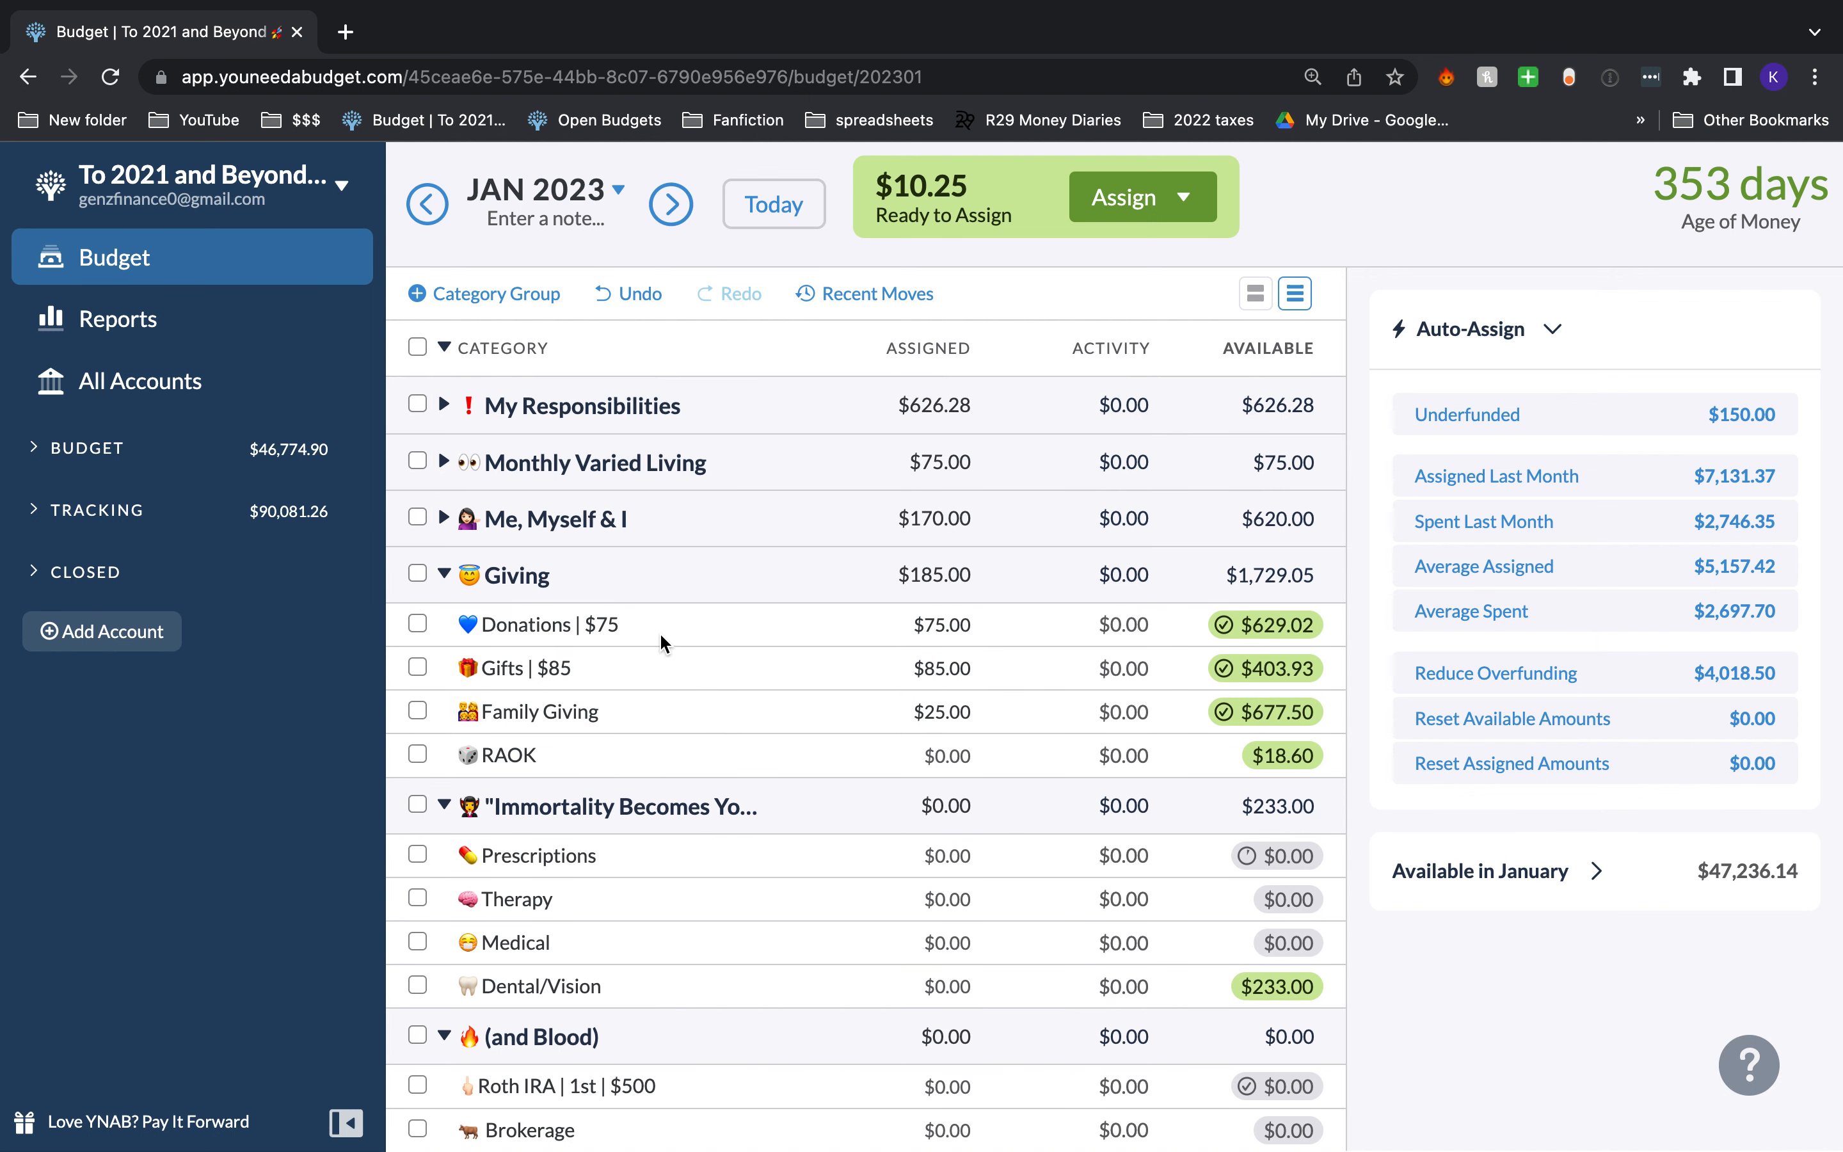
Step: Rename the Family Giving category as "Family Giving | $25", keeping its emoji, and clear its selection
{"action": "left_click", "coordinate": [958, 612]}
{"action": "left_click", "coordinate": [626, 709]}
{"action": "left_click", "coordinate": [578, 711]}
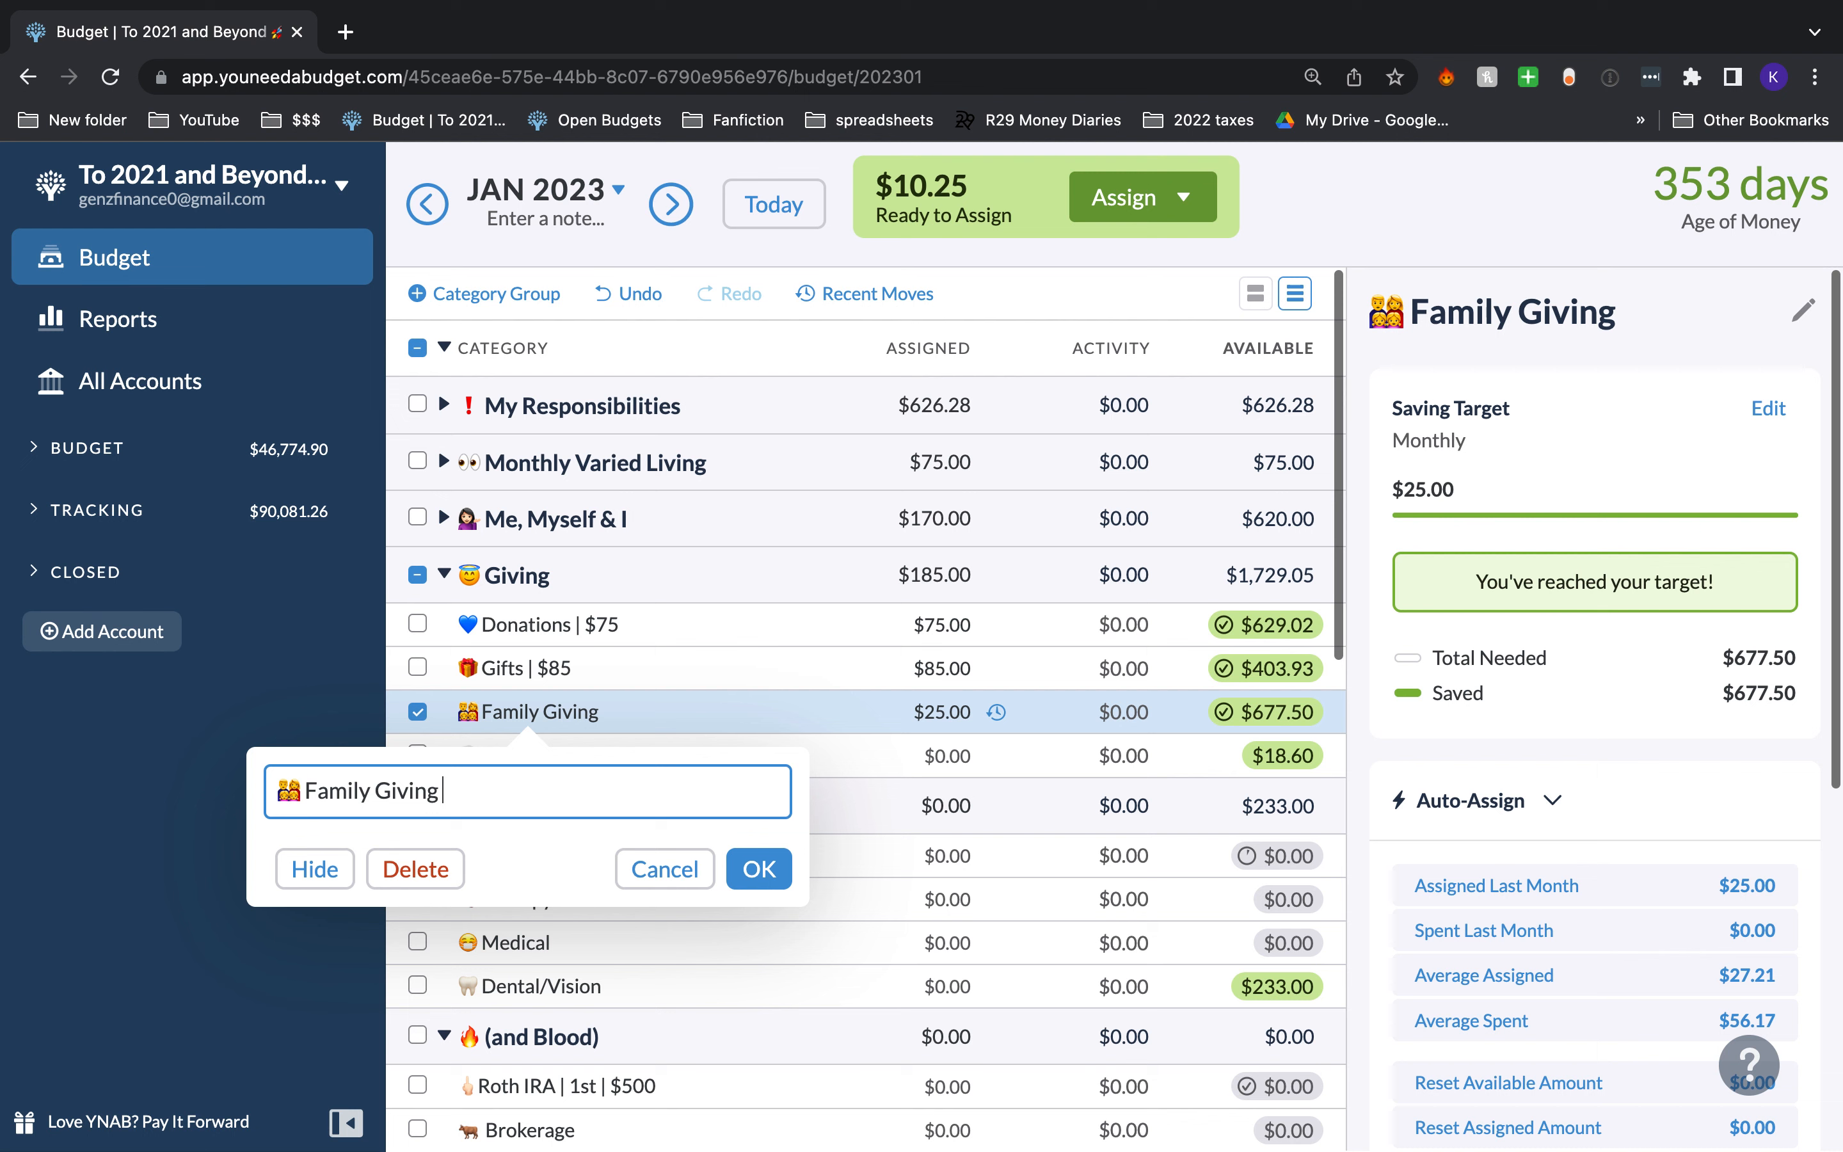
{"action": "type", "text": "| $25"}
{"action": "key", "text": "Return"}
{"action": "left_click", "coordinate": [412, 710]}
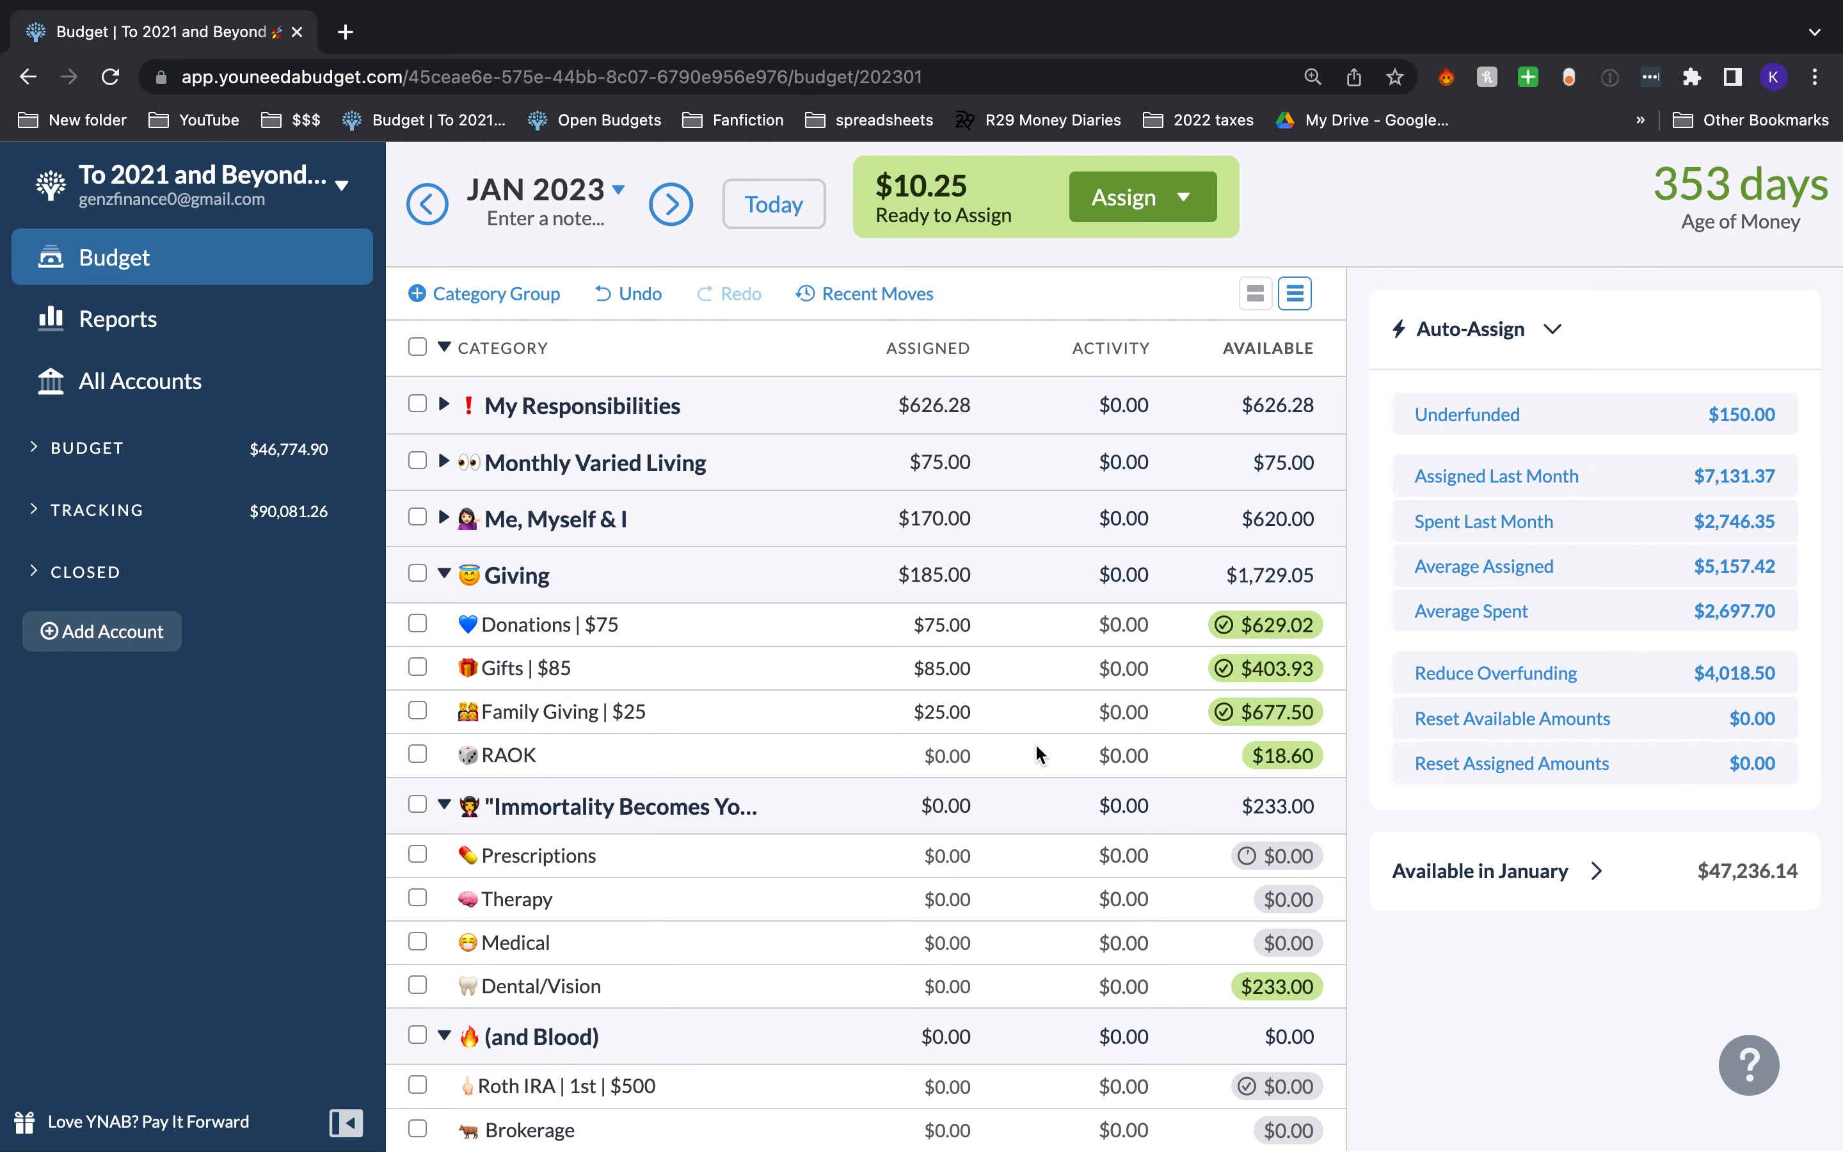
Step: Review the Giving group's combined assigned and average spending figures, clear the selection and collapse the group
{"action": "scroll", "coordinate": [1038, 755], "scroll_direction": "down", "scroll_amount": 1}
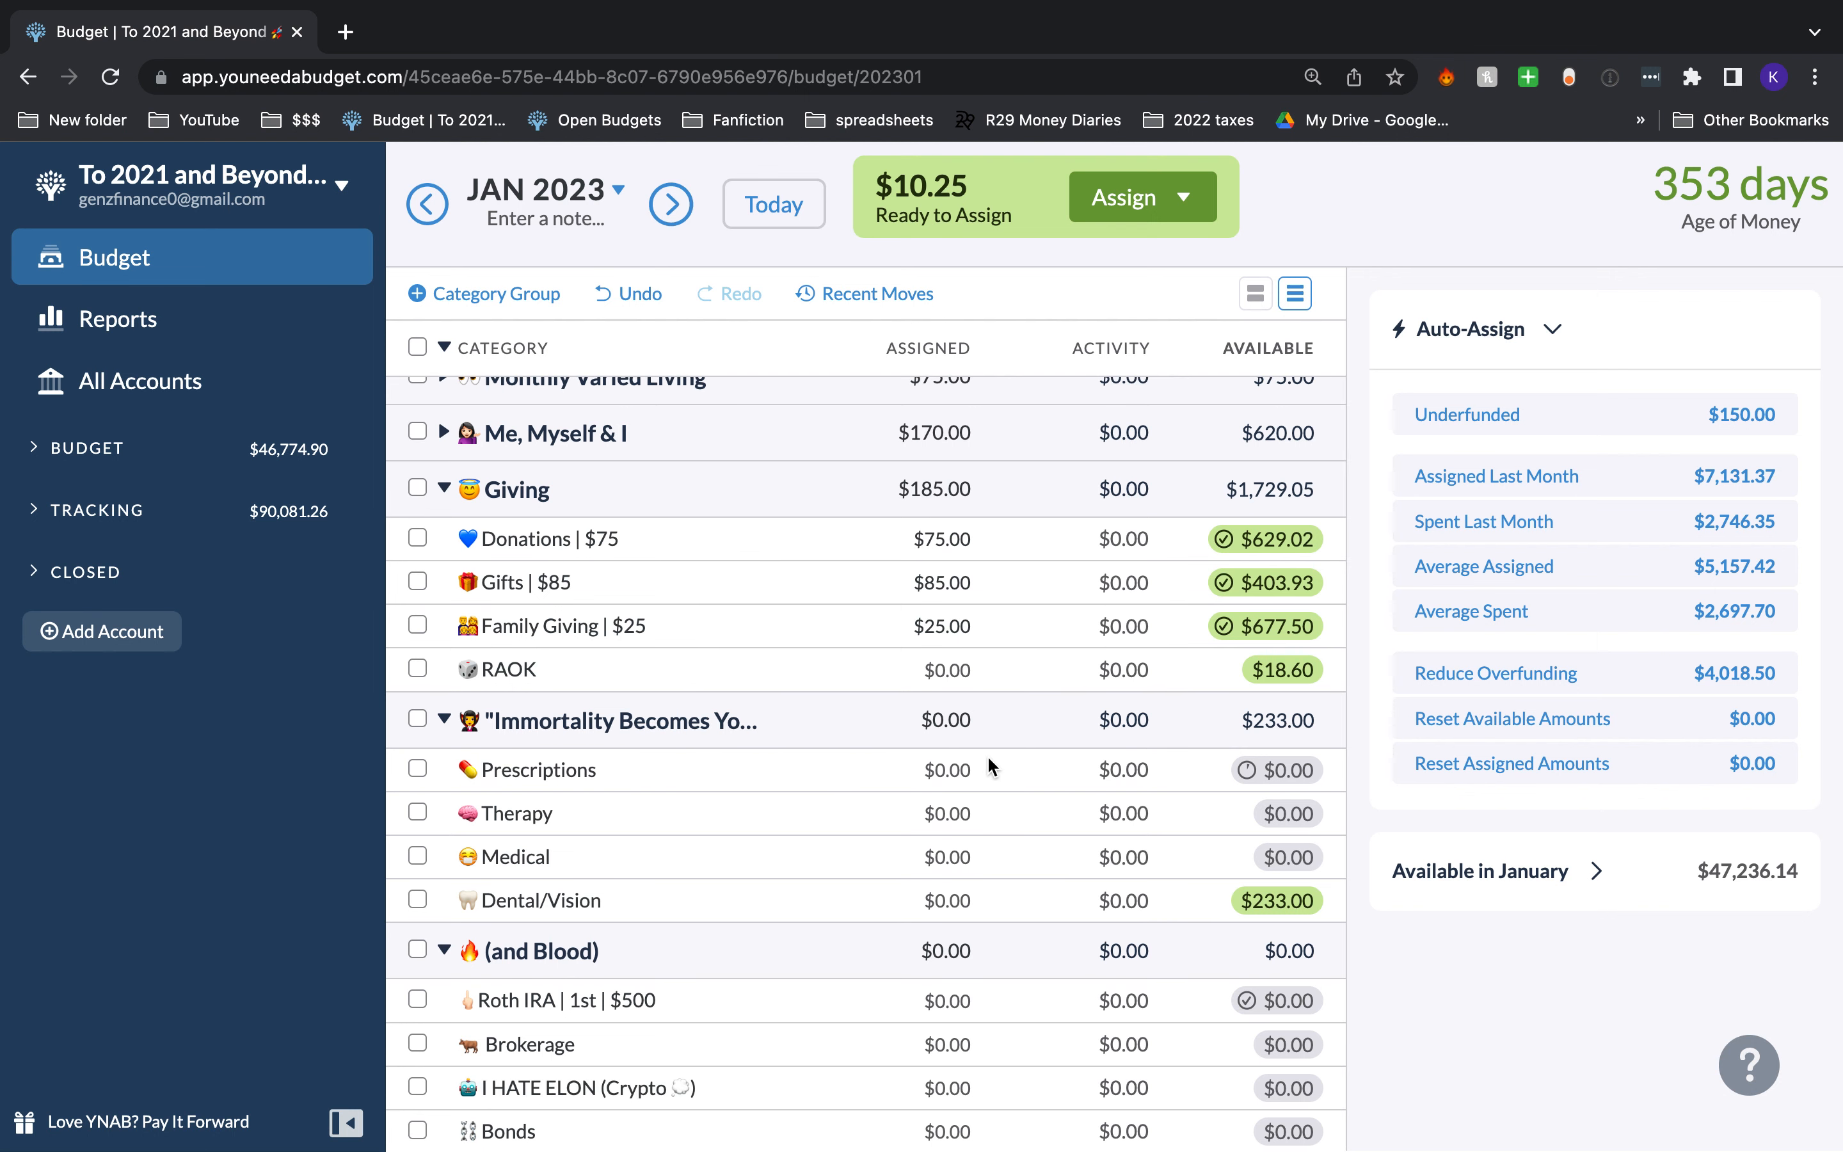
{"action": "left_click", "coordinate": [420, 489]}
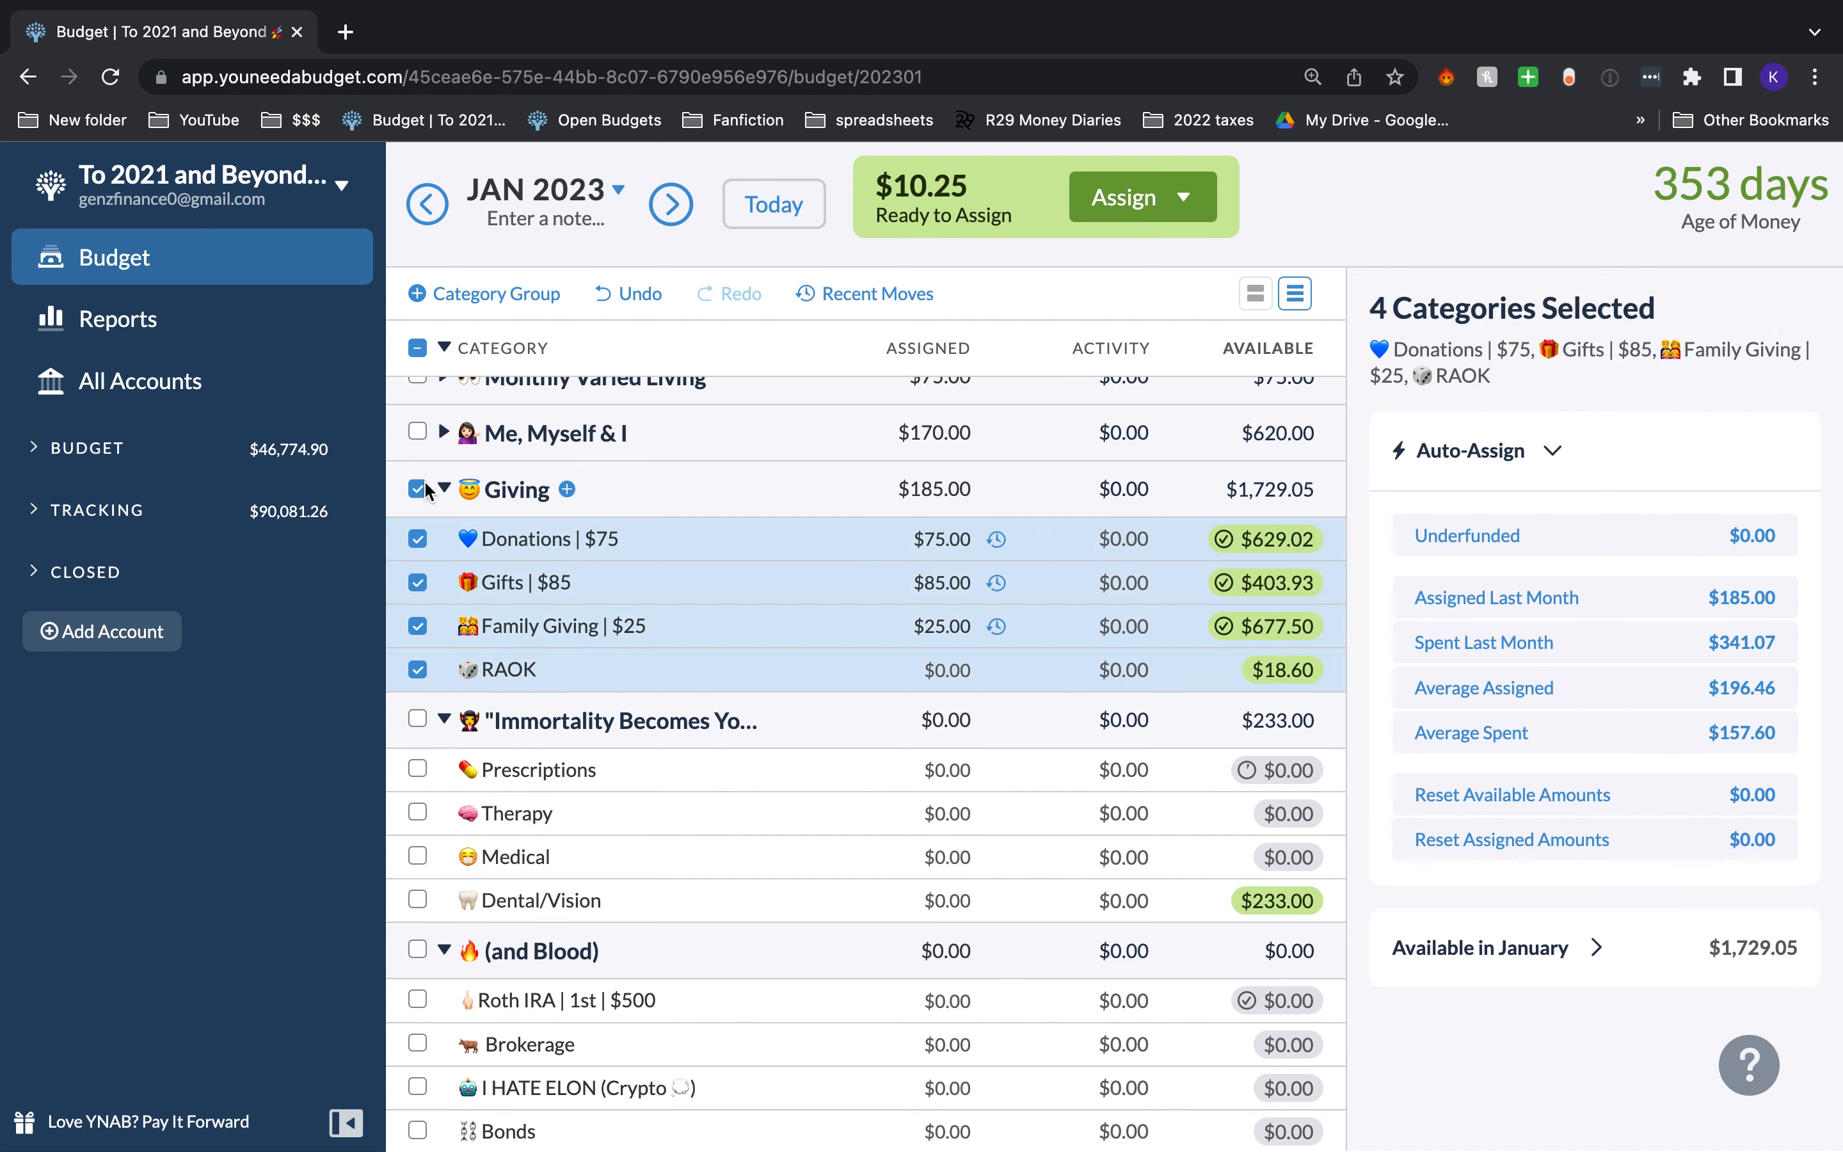
{"action": "left_click", "coordinate": [424, 491]}
{"action": "left_click", "coordinate": [445, 491]}
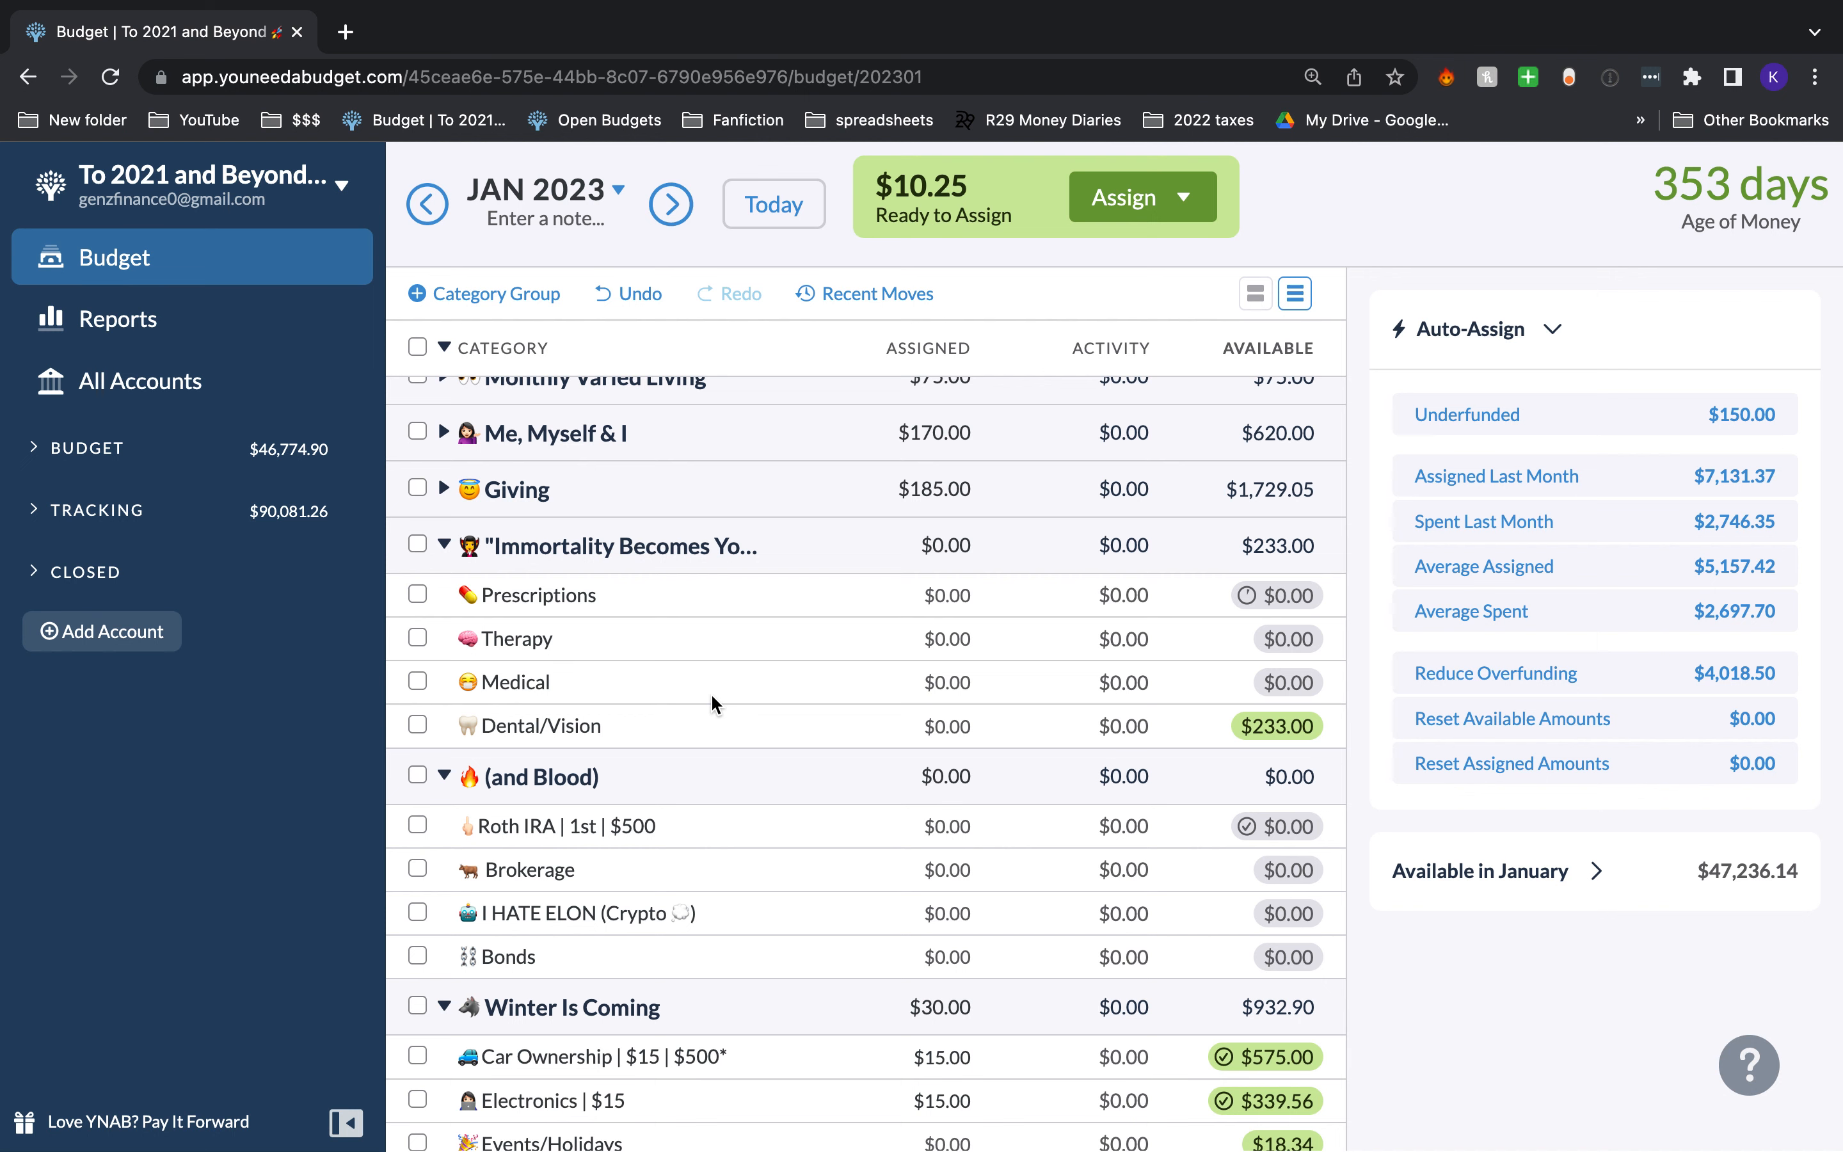
Step: Review the Medical category and the savings categories, clear the Medical selection and collapse the "Immortality Becomes You" group
{"action": "left_click", "coordinate": [638, 685]}
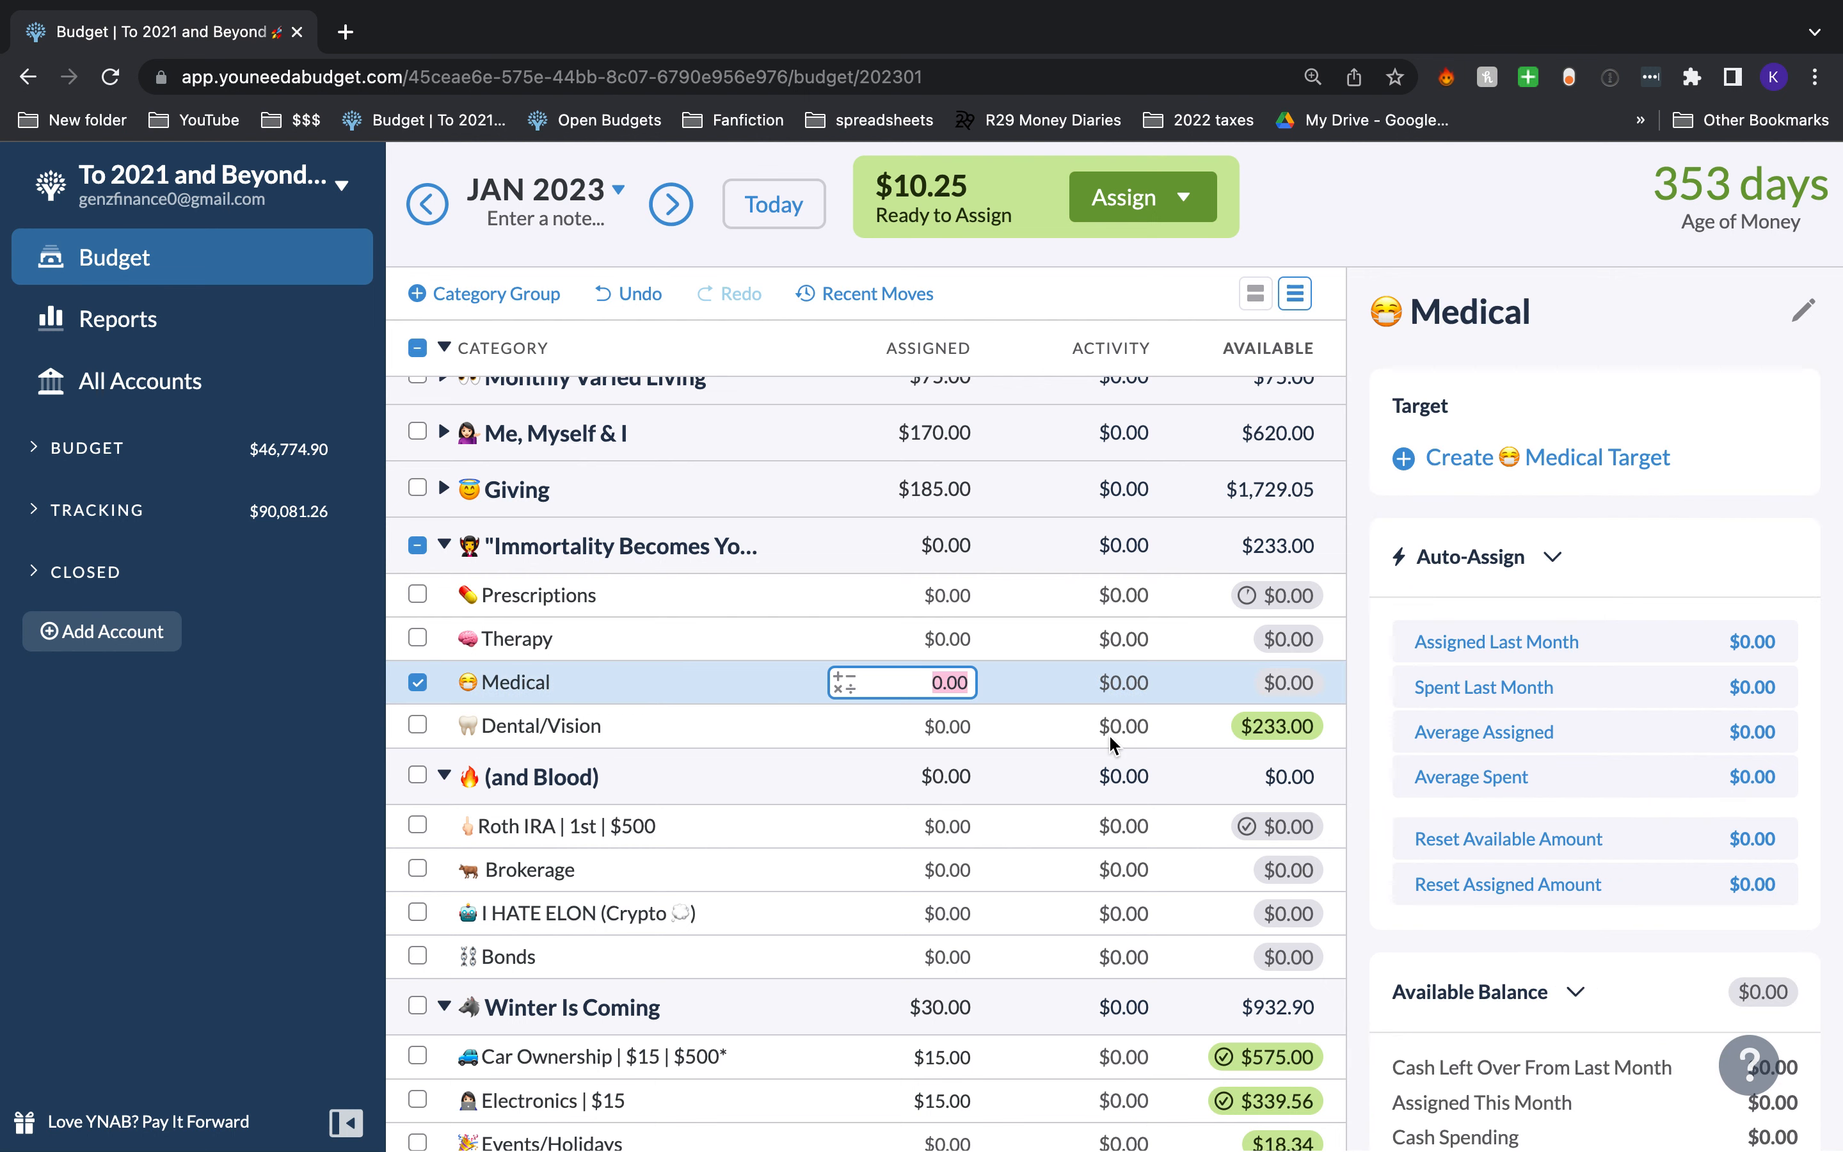
{"action": "scroll", "coordinate": [1112, 743], "scroll_direction": "down", "scroll_amount": 1}
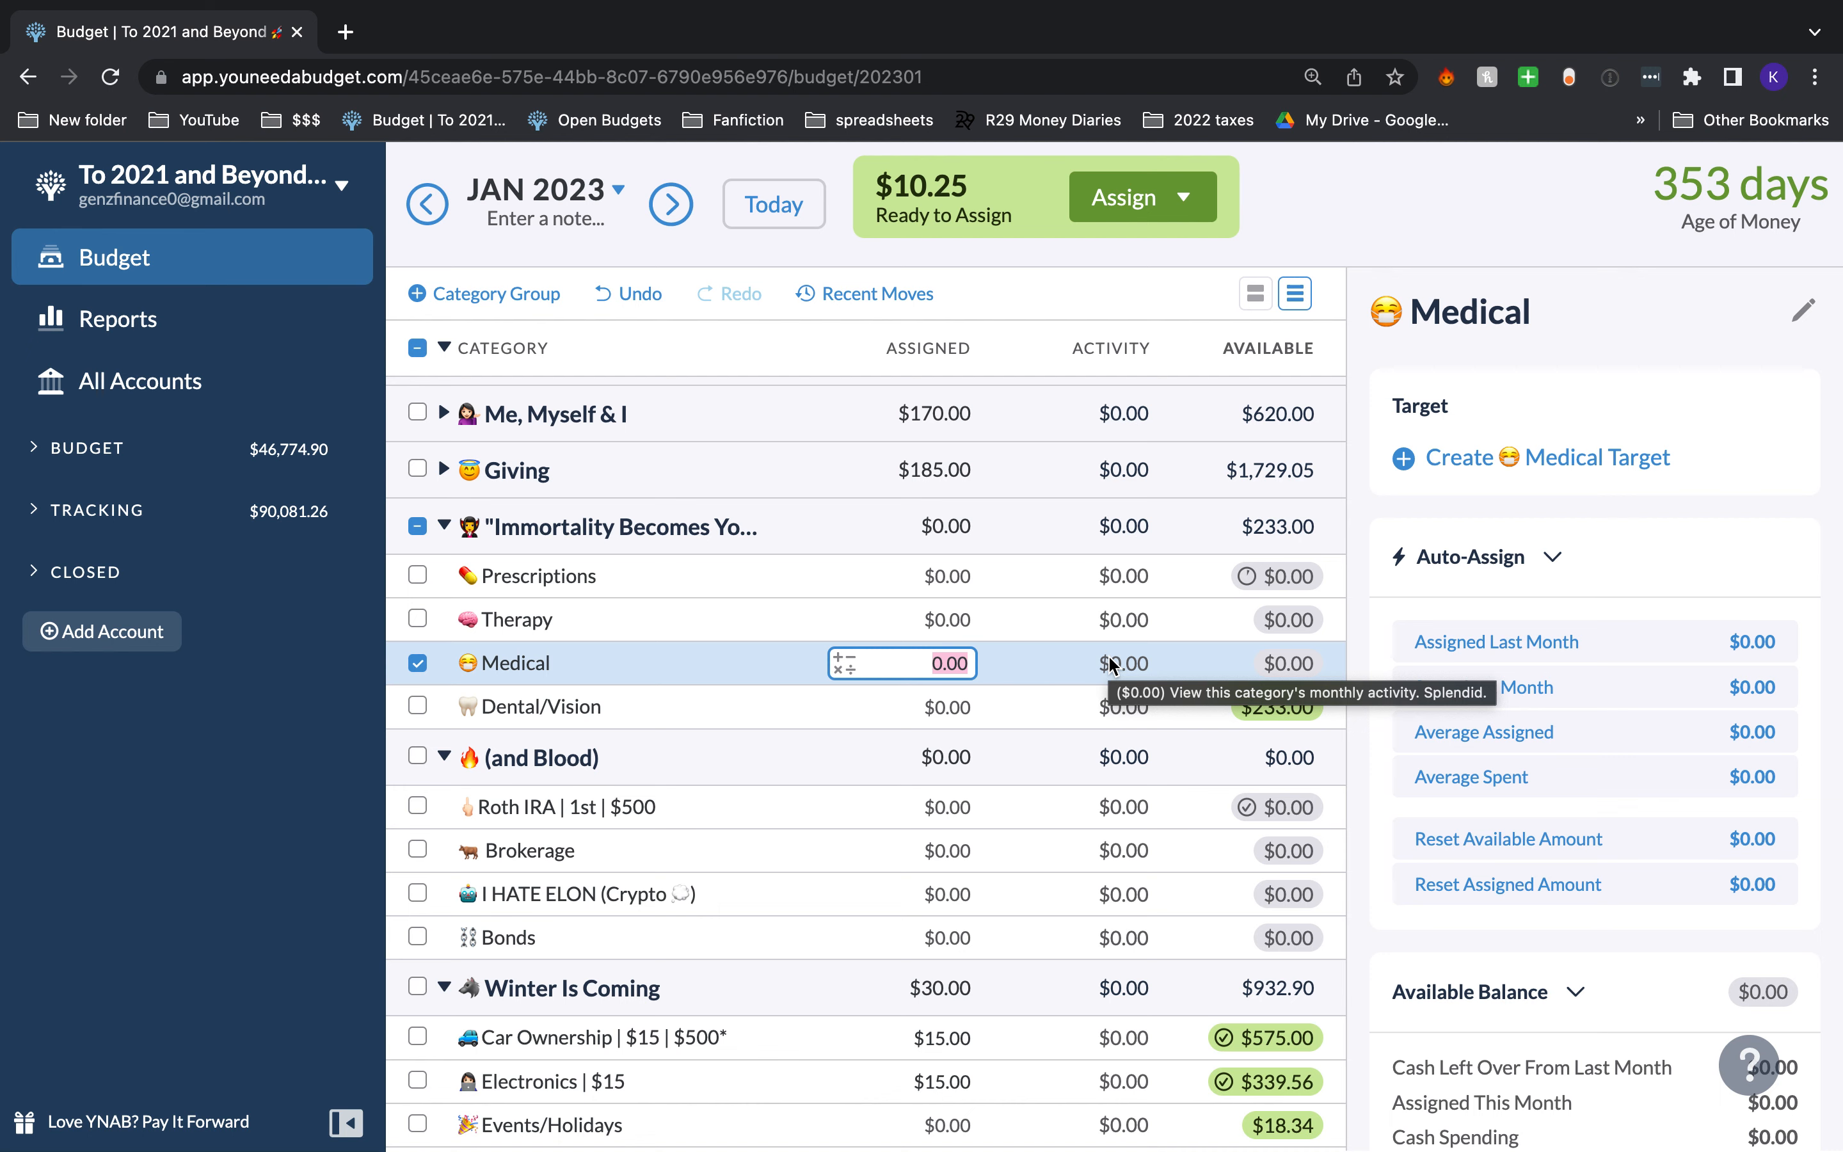
{"action": "scroll", "coordinate": [1113, 665], "scroll_direction": "down", "scroll_amount": 10}
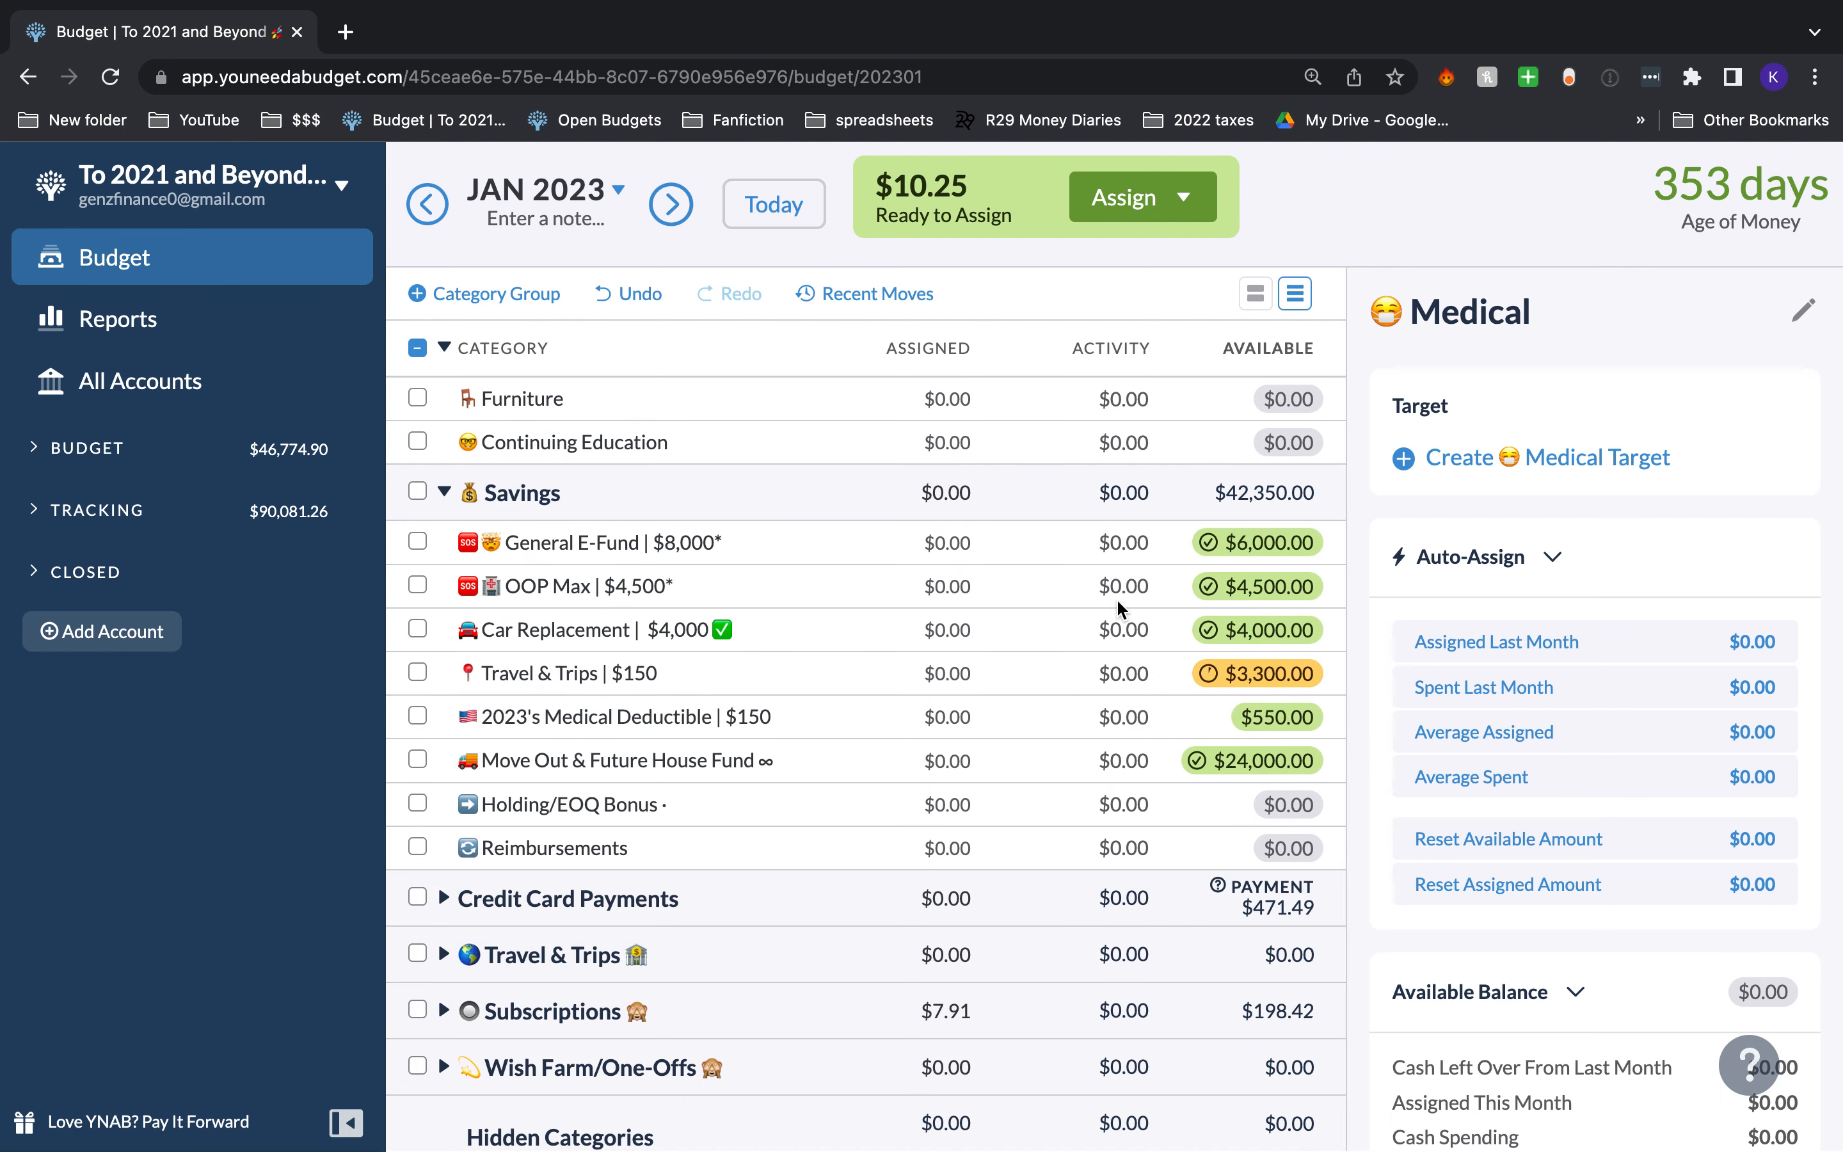
{"action": "scroll", "coordinate": [1118, 608], "scroll_direction": "up", "scroll_amount": 10}
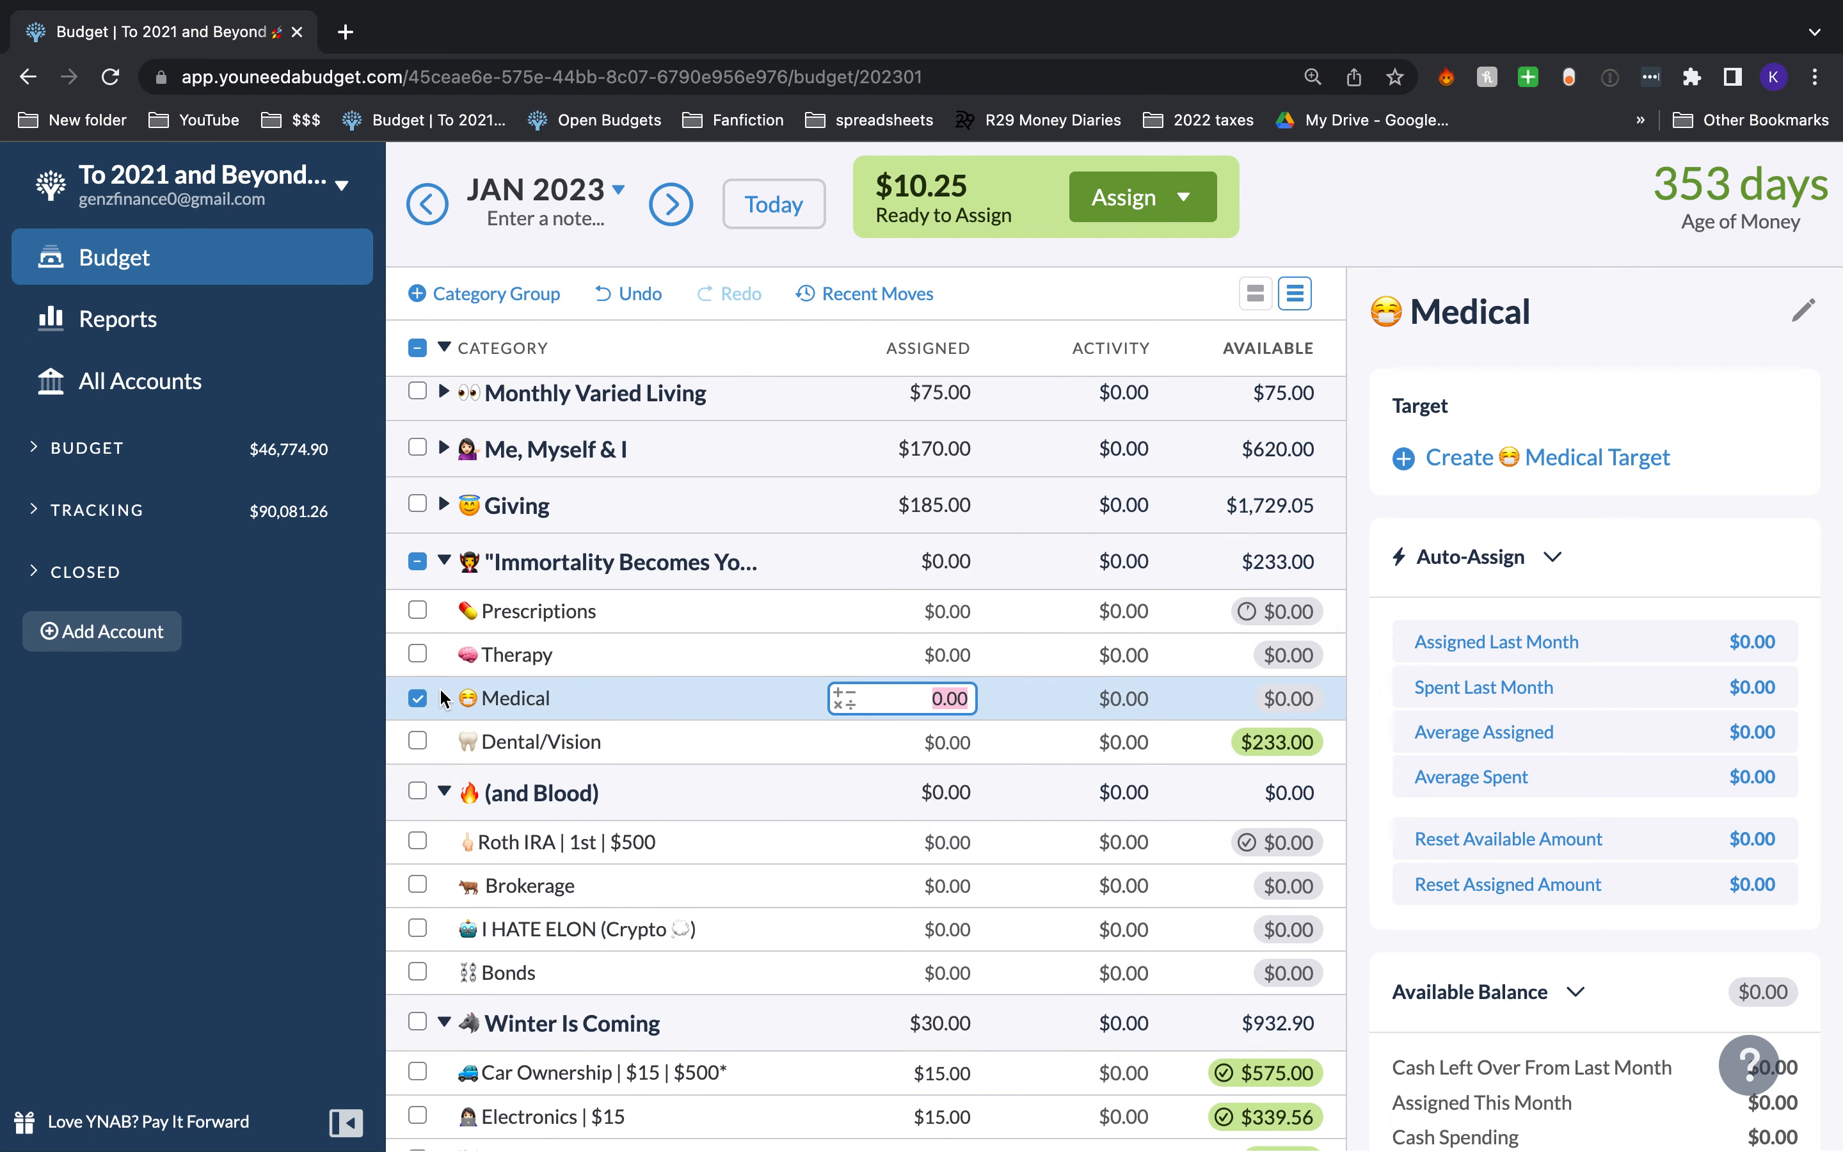
{"action": "left_click", "coordinate": [417, 698]}
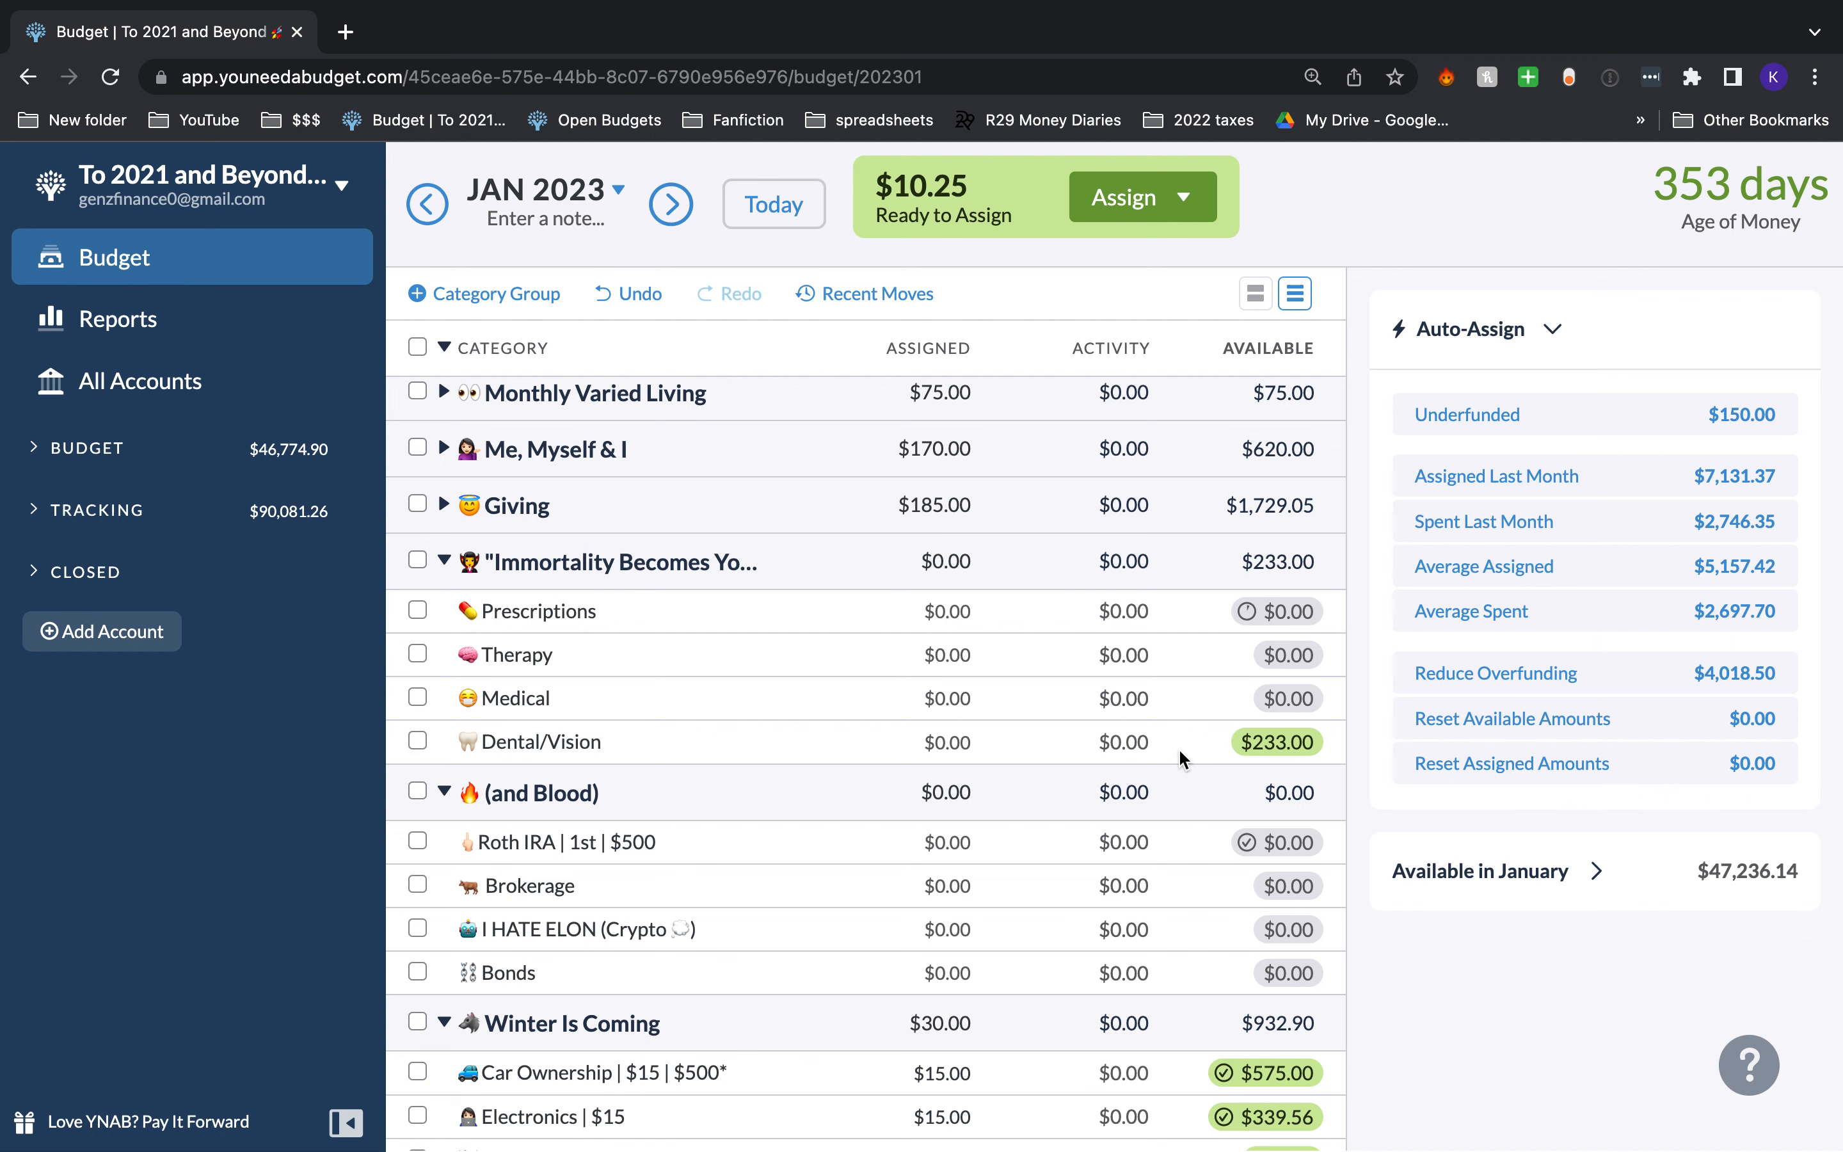
{"action": "left_click", "coordinate": [443, 564]}
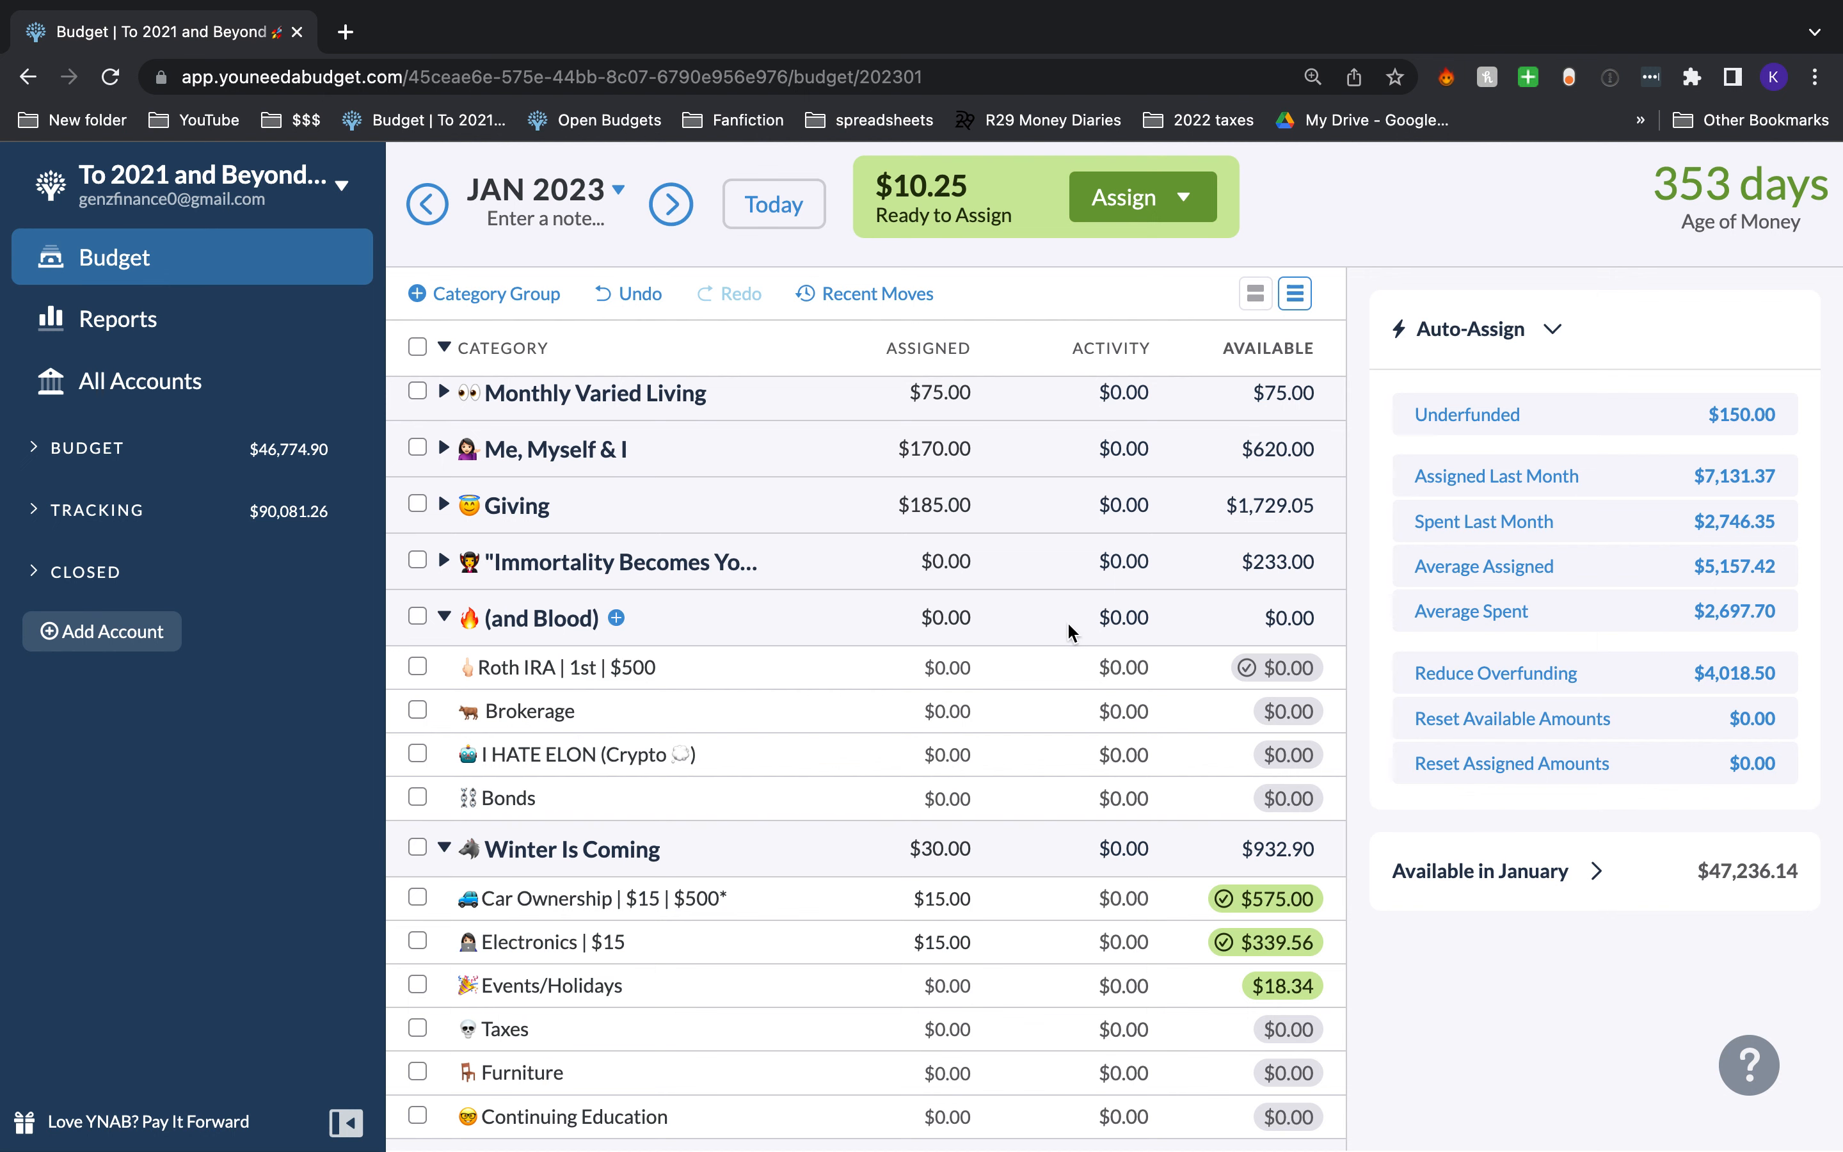
Step: Set the amount needed in the Roth IRA category's existing spending target to $6,500
{"action": "left_click", "coordinate": [1083, 655]}
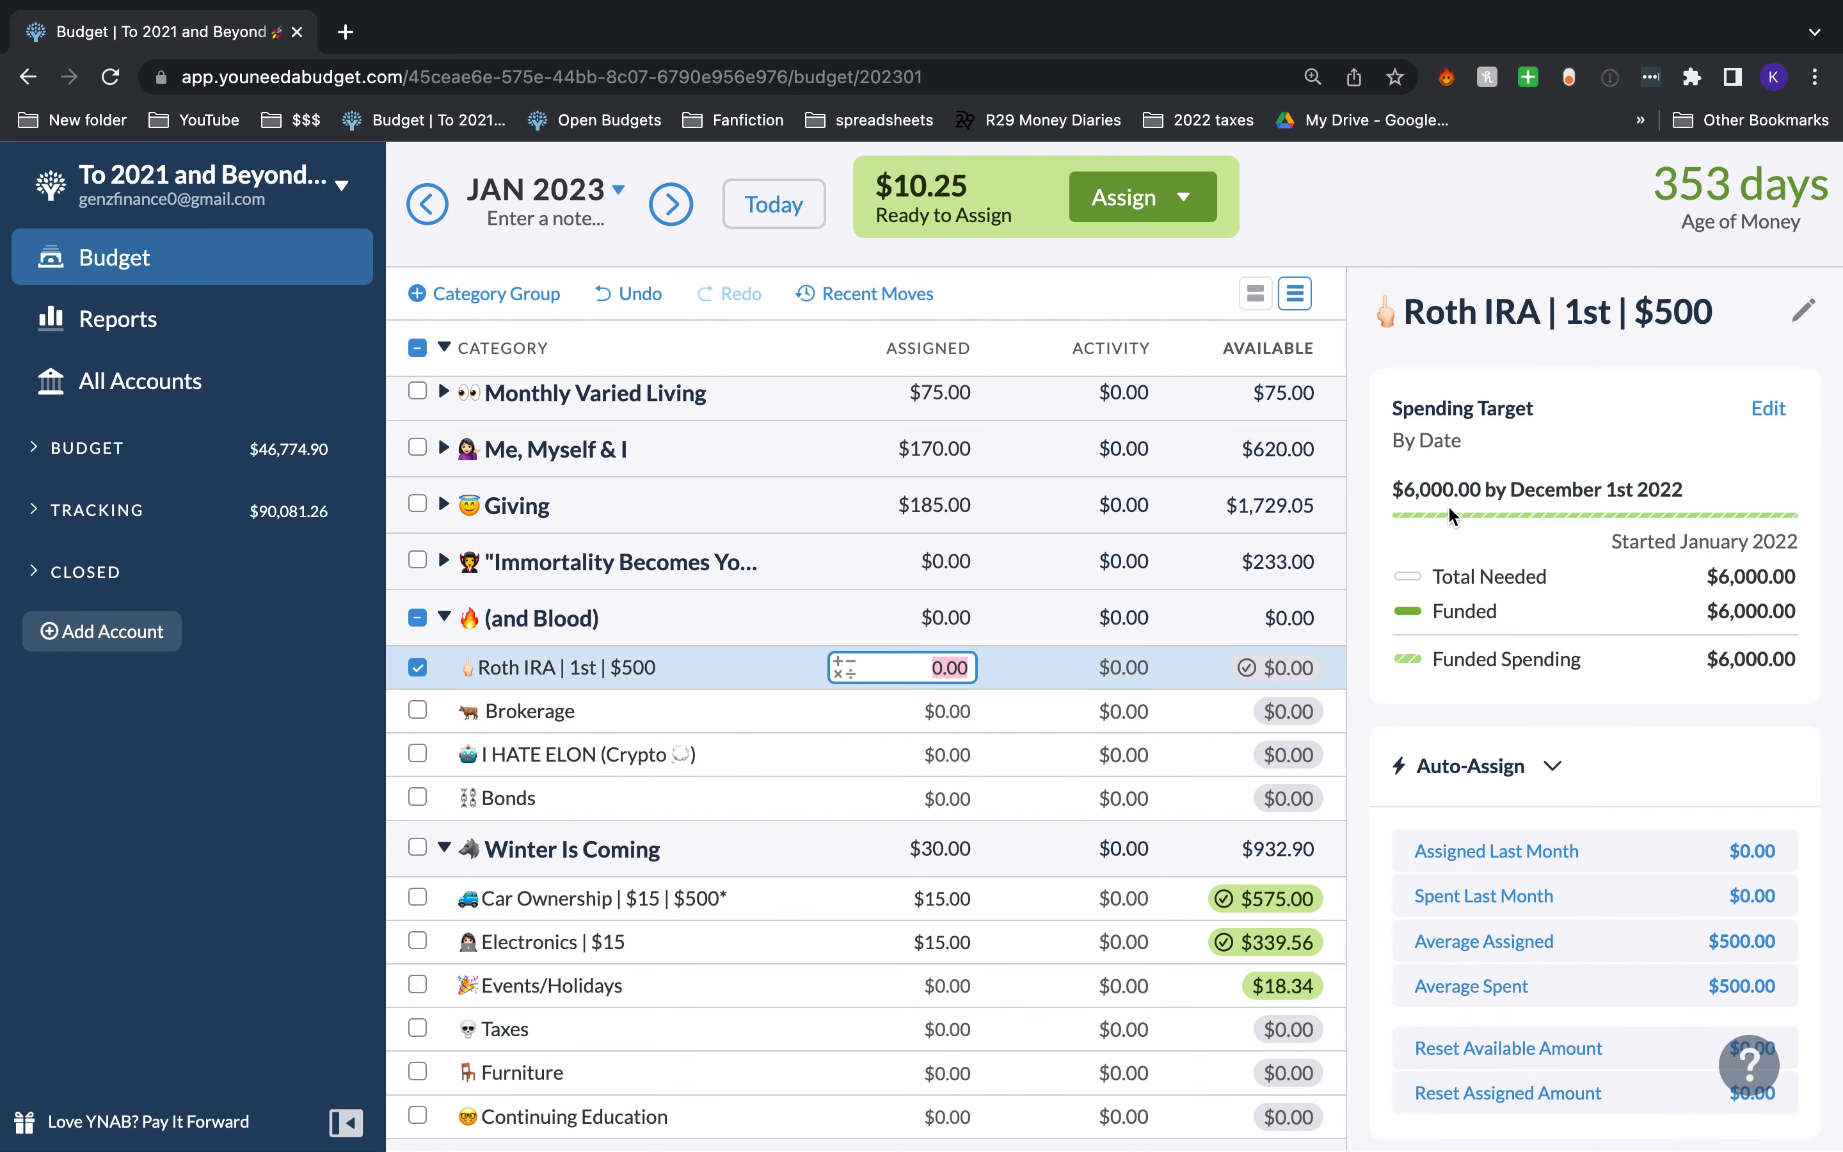
{"action": "left_click", "coordinate": [1786, 418]}
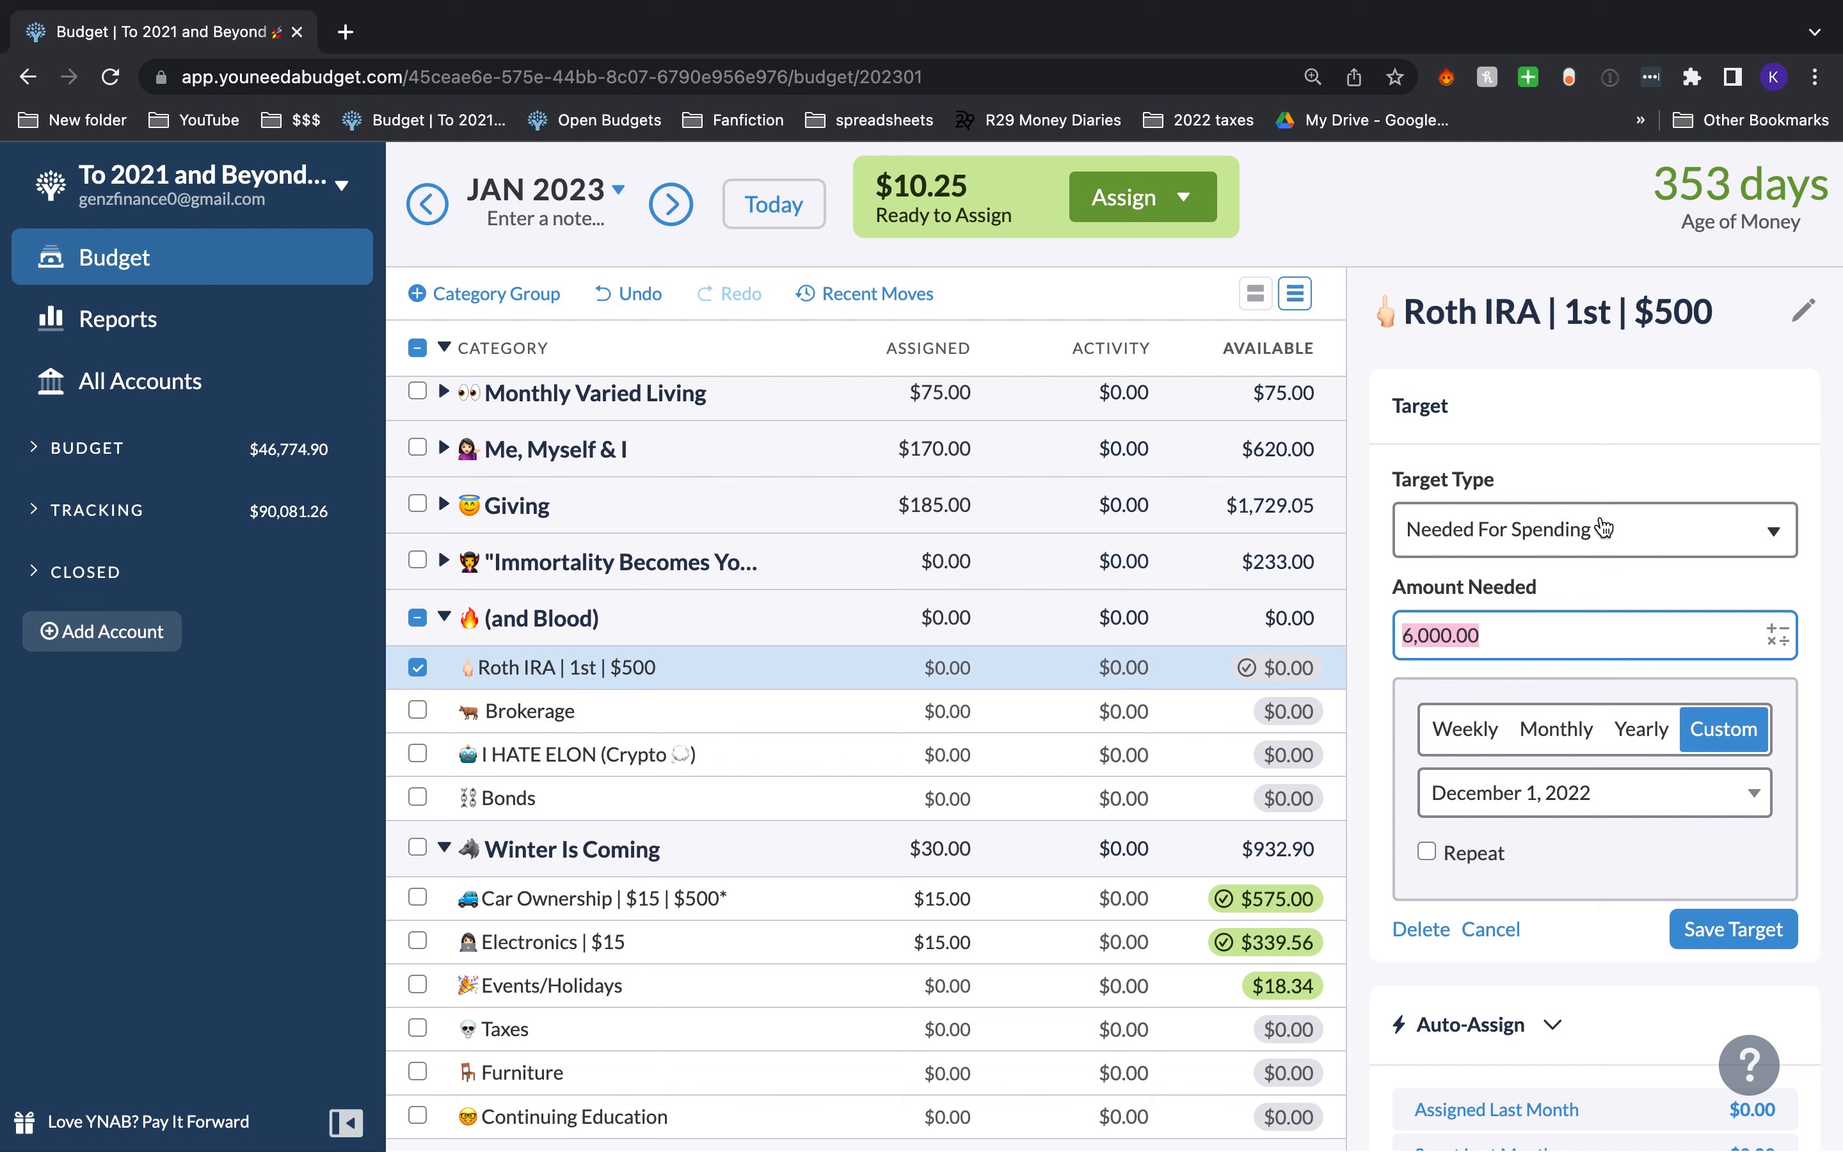
{"action": "left_click", "coordinate": [1429, 635]}
{"action": "key", "text": "BackSpace"}
{"action": "type", "text": "5"}
Step: Set the Roth IRA target's custom due date to December 31, 2023 and save the target
{"action": "left_click", "coordinate": [1623, 792]}
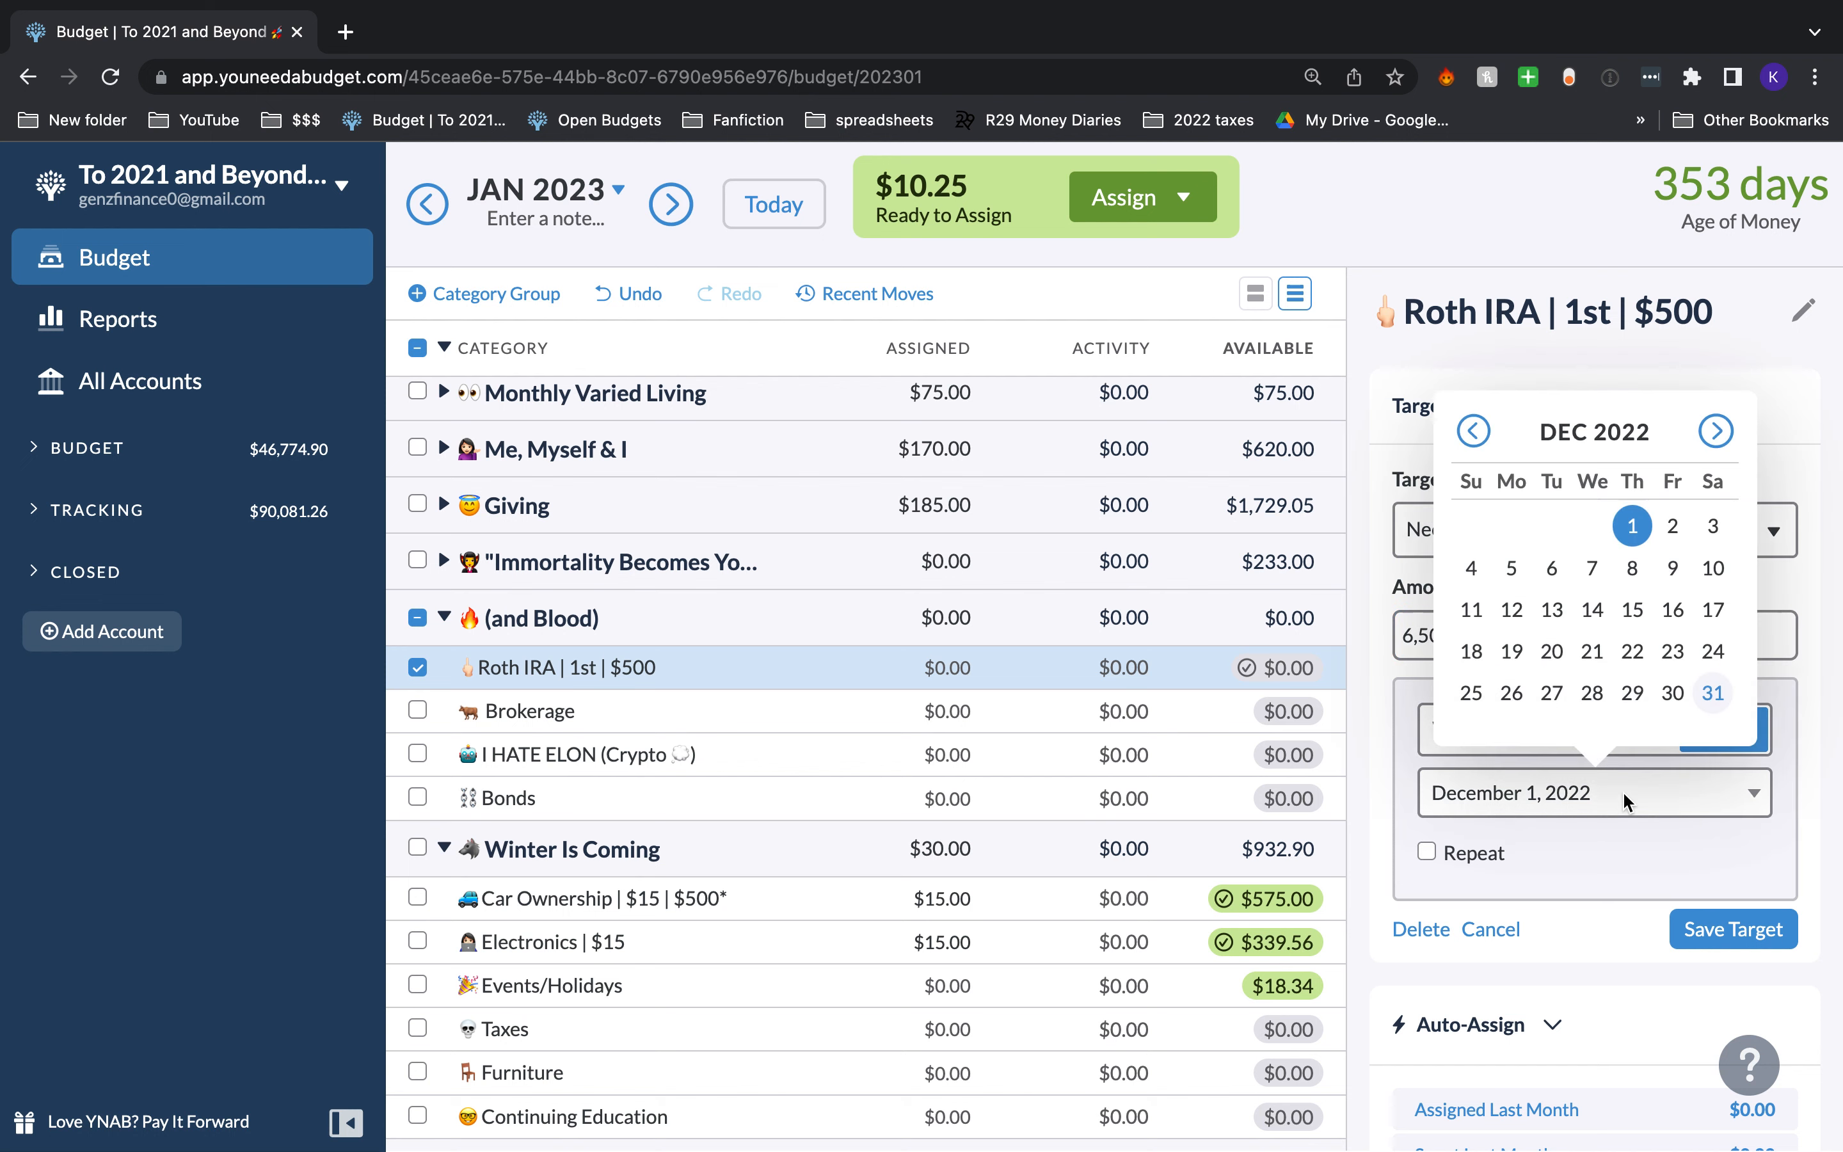
{"action": "left_click", "coordinate": [1715, 432]}
{"action": "left_click", "coordinate": [1715, 432]}
{"action": "left_click", "coordinate": [1715, 431]}
{"action": "left_click", "coordinate": [1715, 432]}
{"action": "left_click", "coordinate": [1715, 431]}
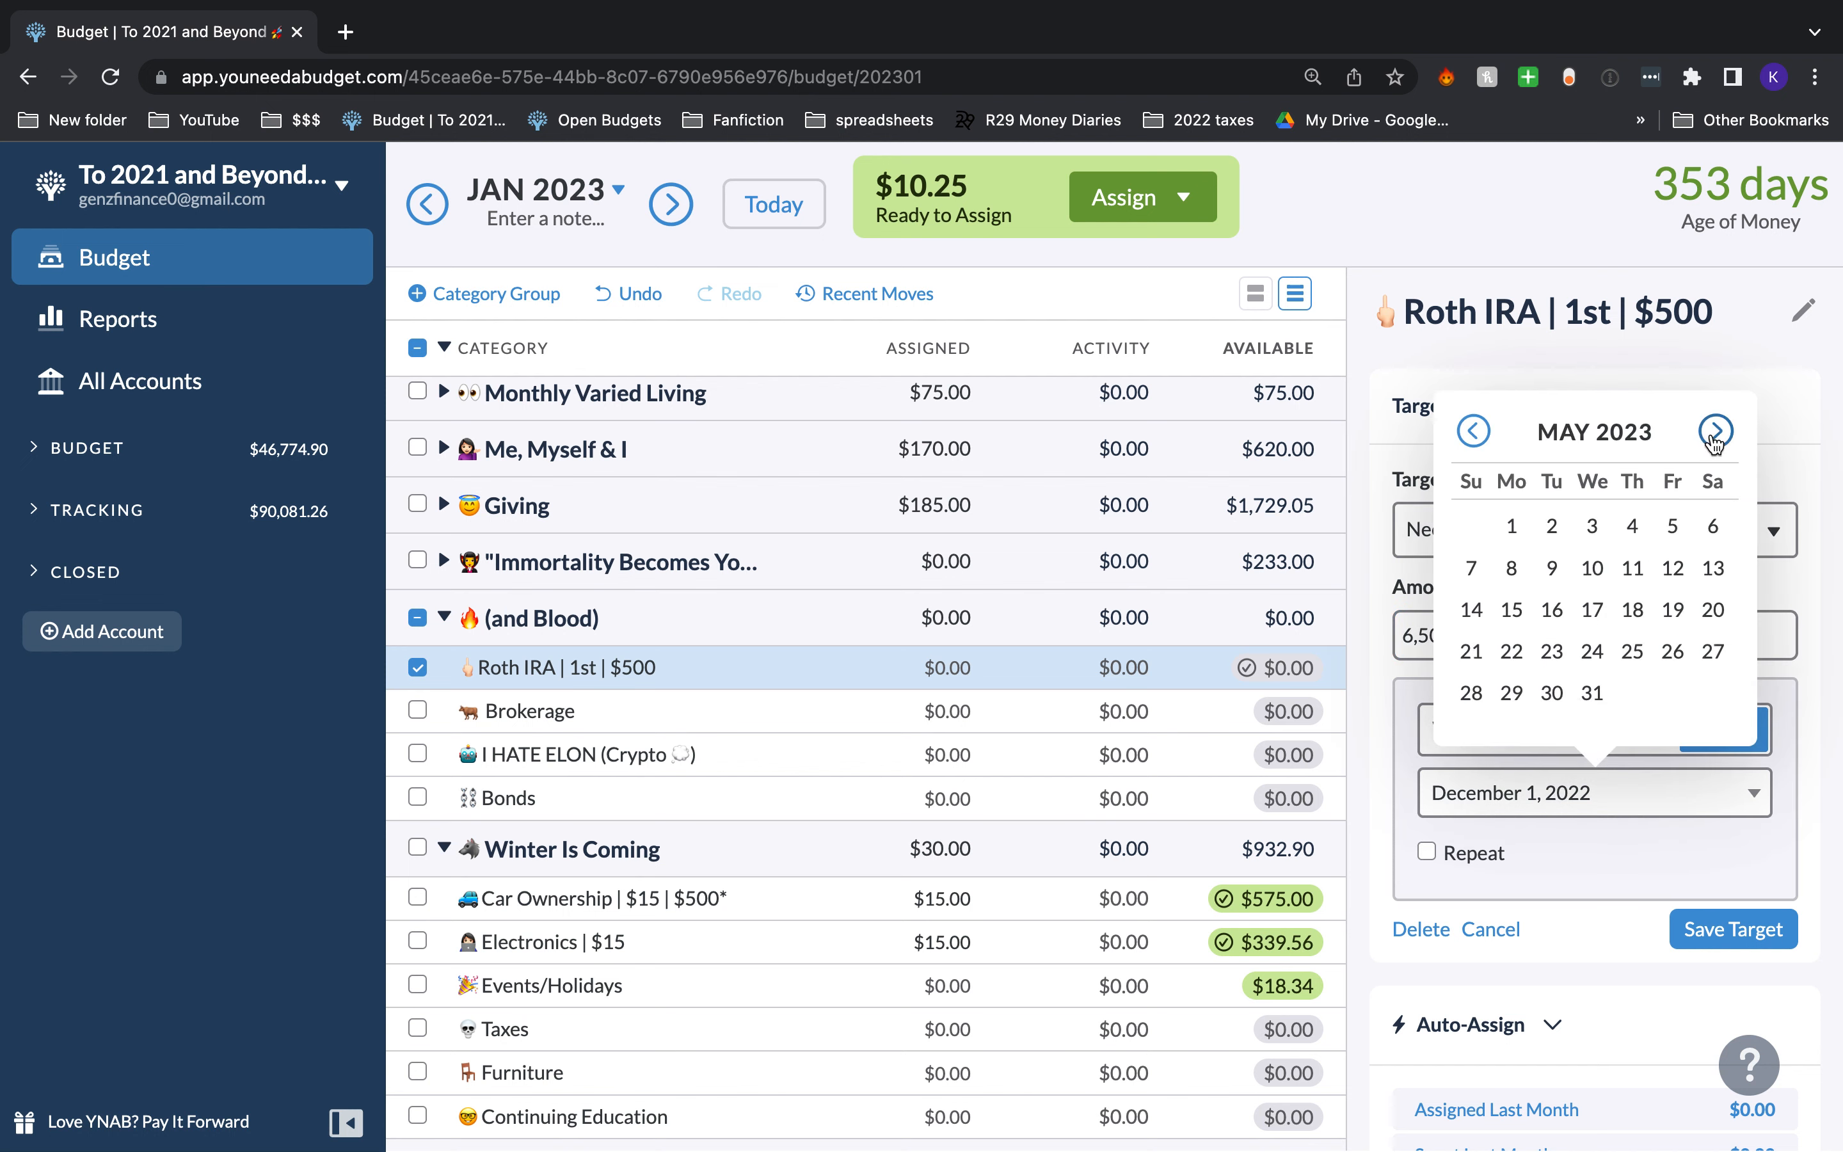
{"action": "left_click", "coordinate": [1715, 431]}
{"action": "left_click", "coordinate": [1715, 431]}
{"action": "left_click", "coordinate": [1715, 431]}
{"action": "left_click", "coordinate": [1715, 432]}
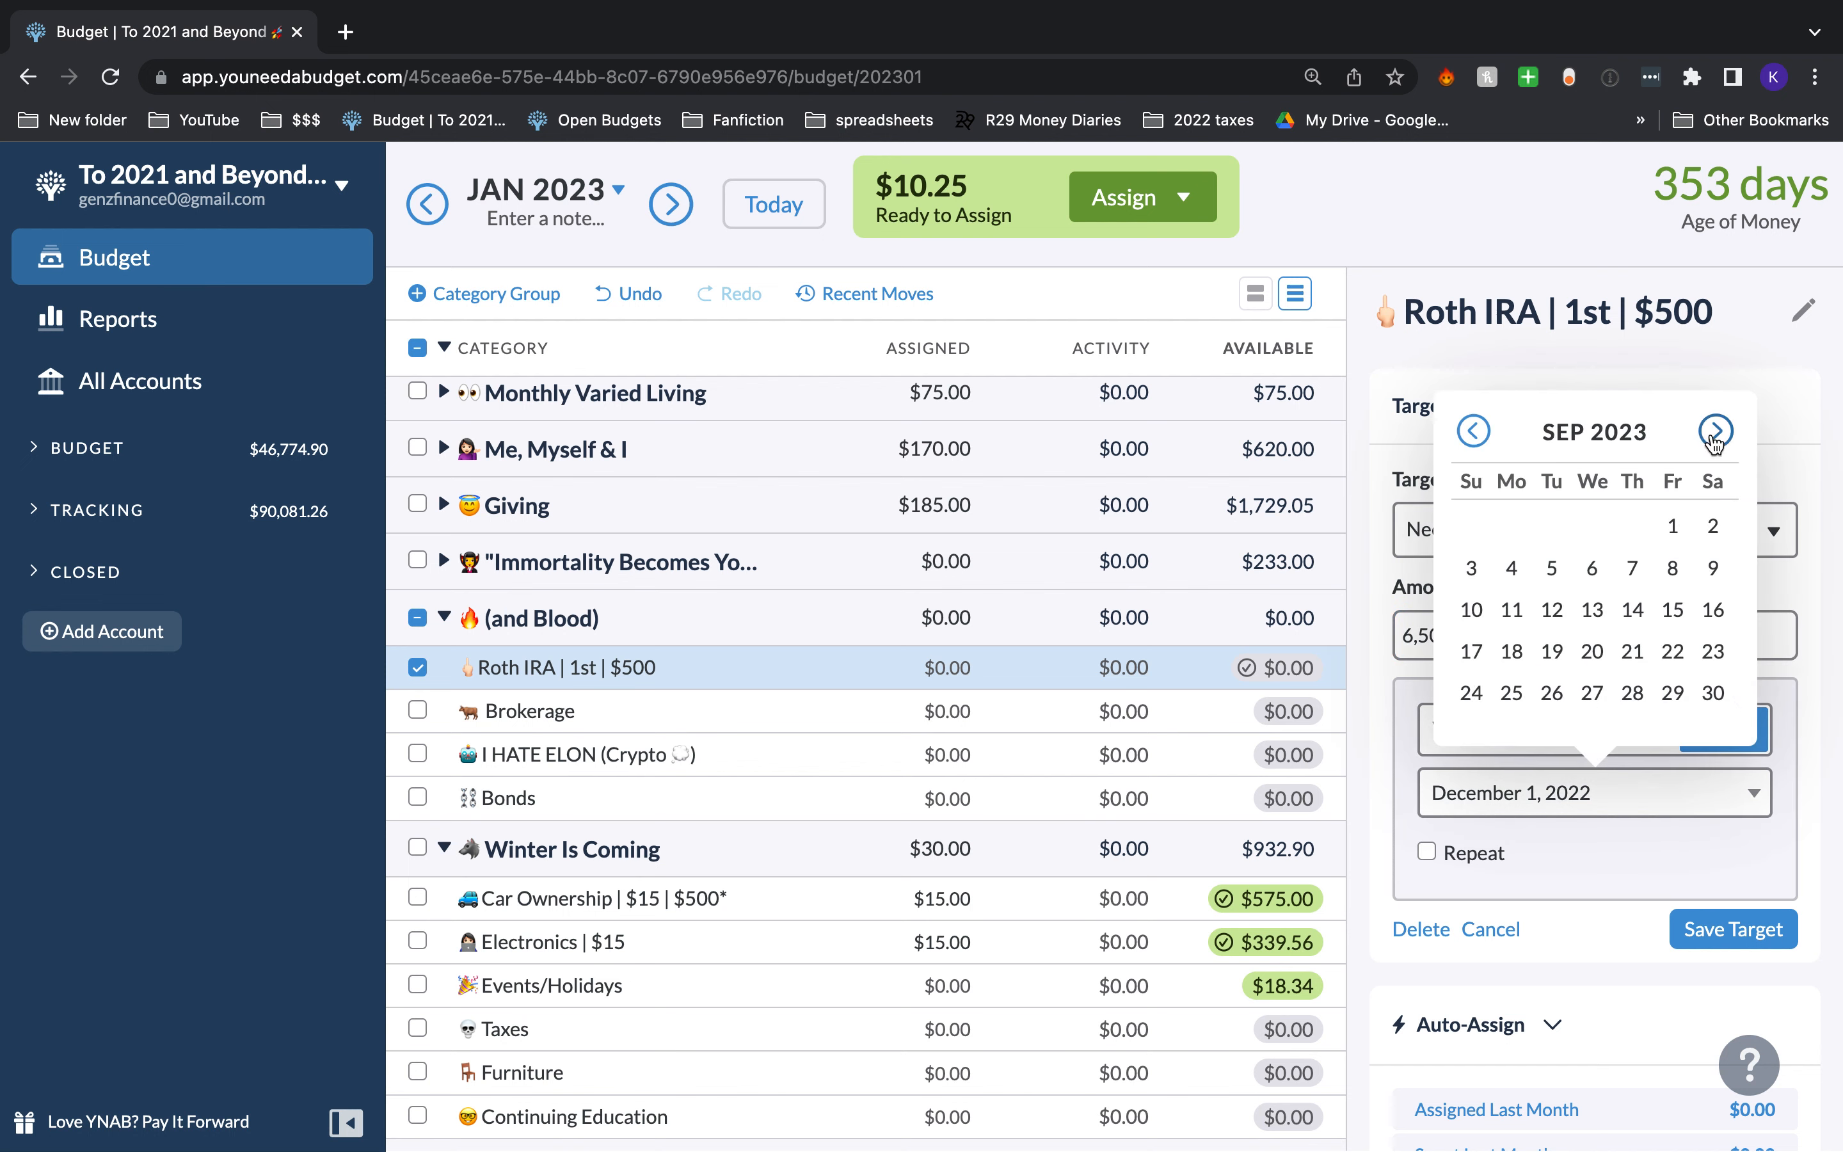
{"action": "left_click", "coordinate": [1715, 431]}
{"action": "left_click", "coordinate": [1715, 431]}
{"action": "left_click", "coordinate": [1715, 431]}
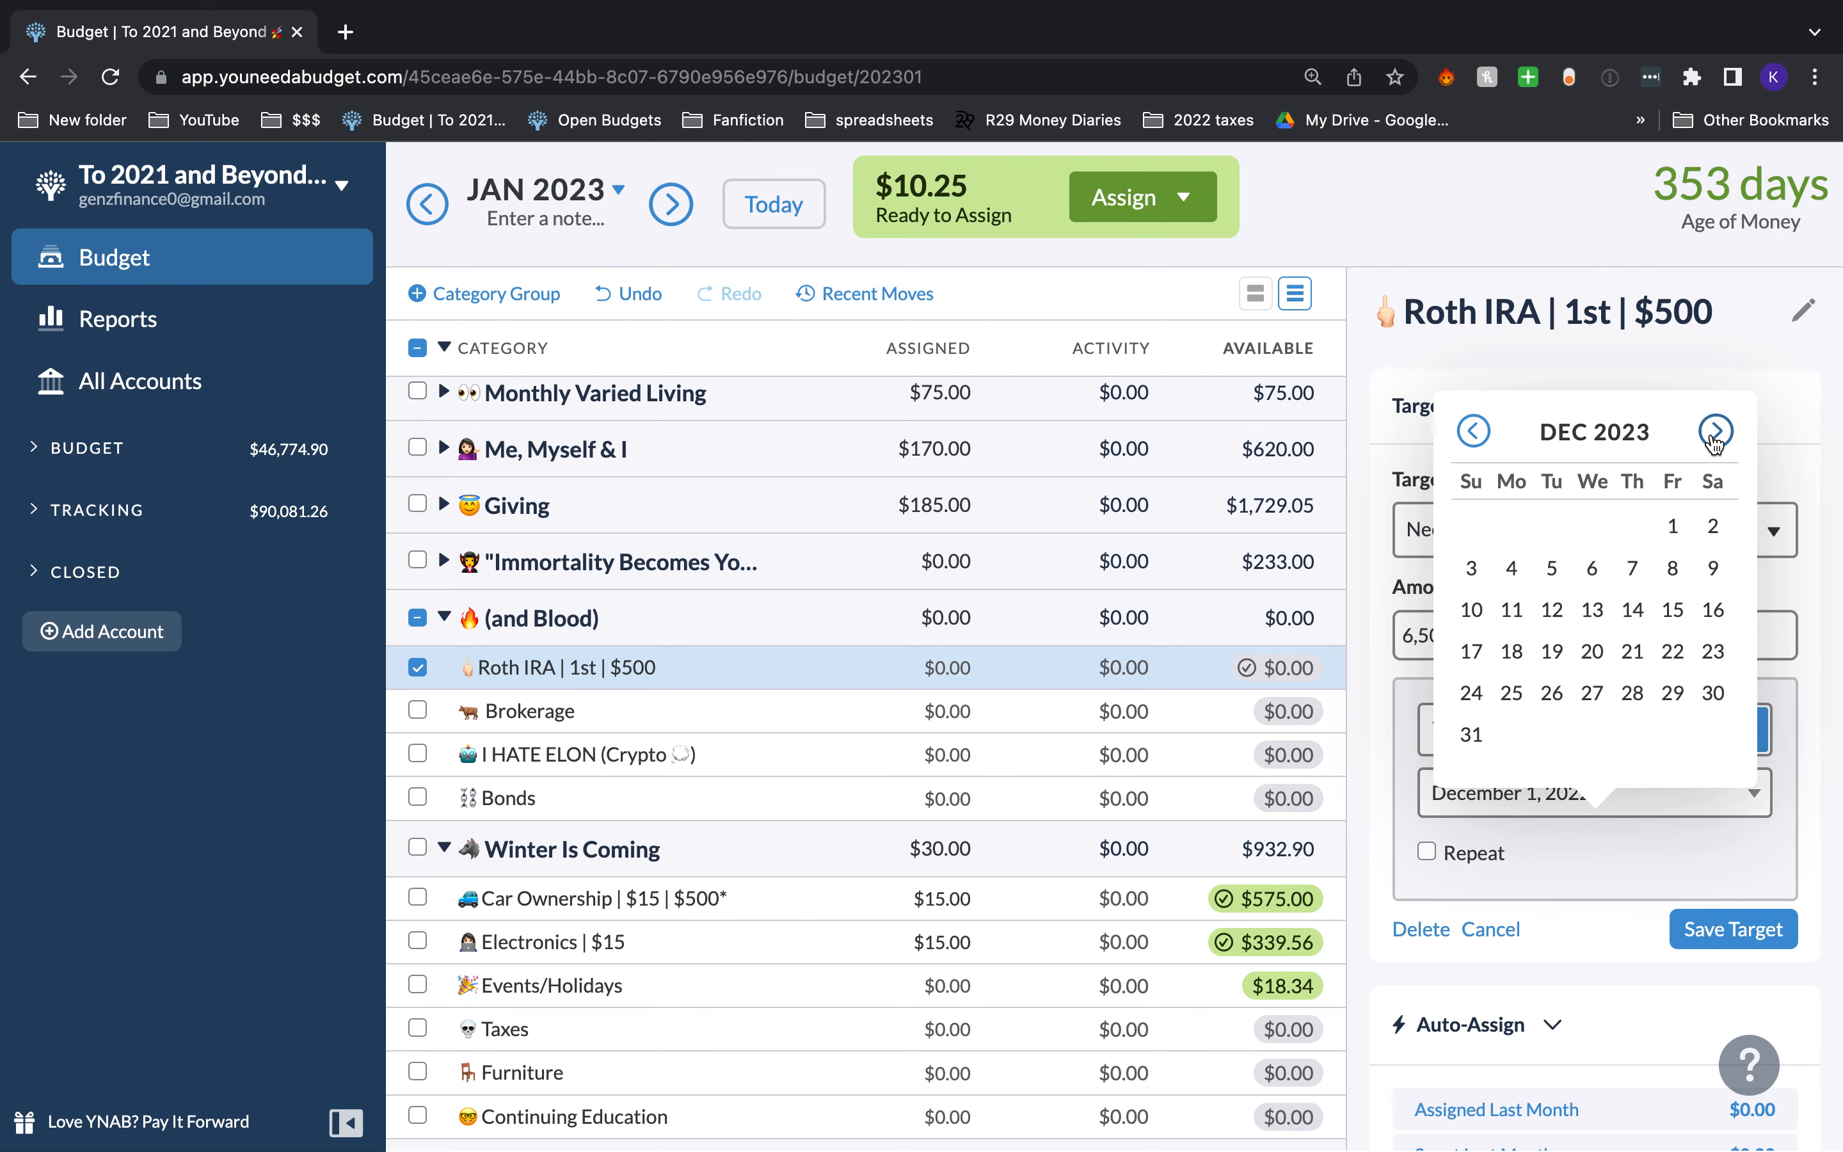
{"action": "left_click", "coordinate": [1468, 741]}
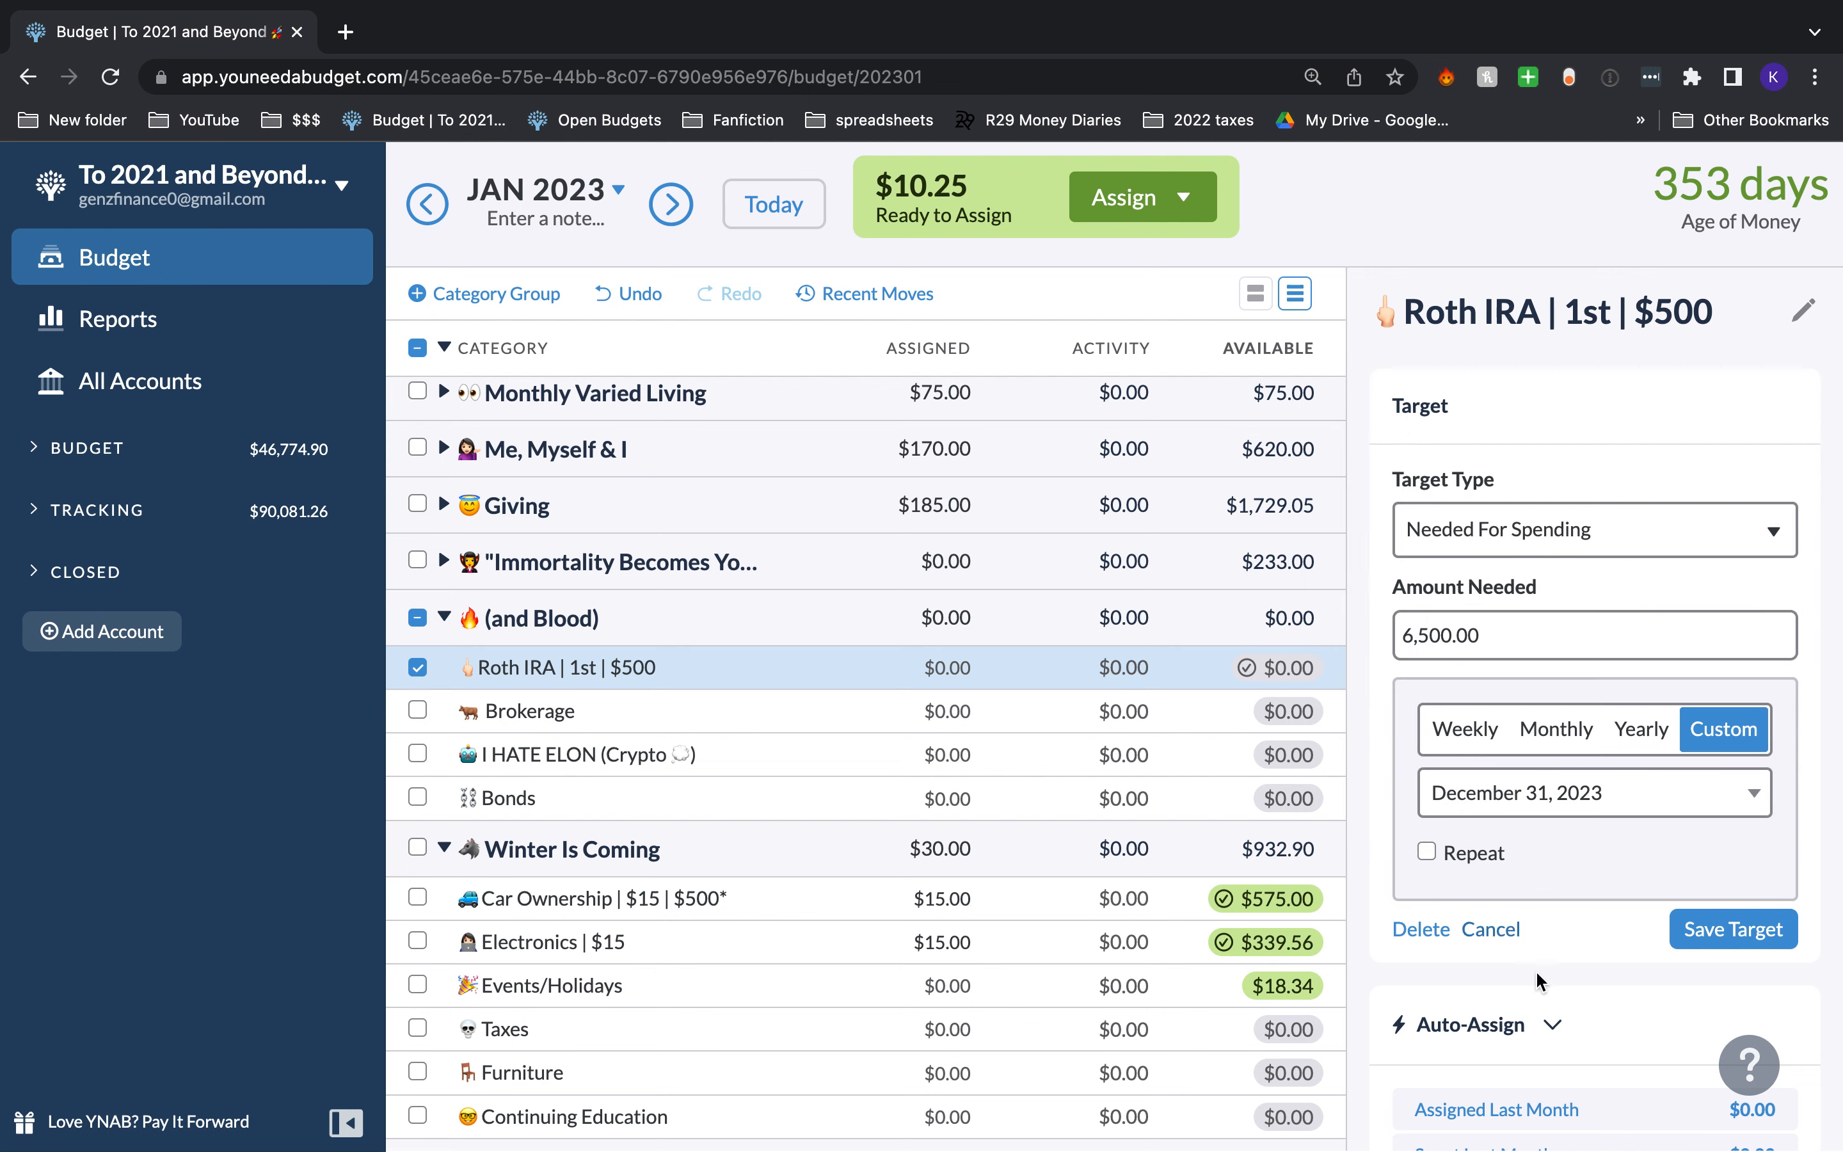
{"action": "left_click", "coordinate": [1734, 932]}
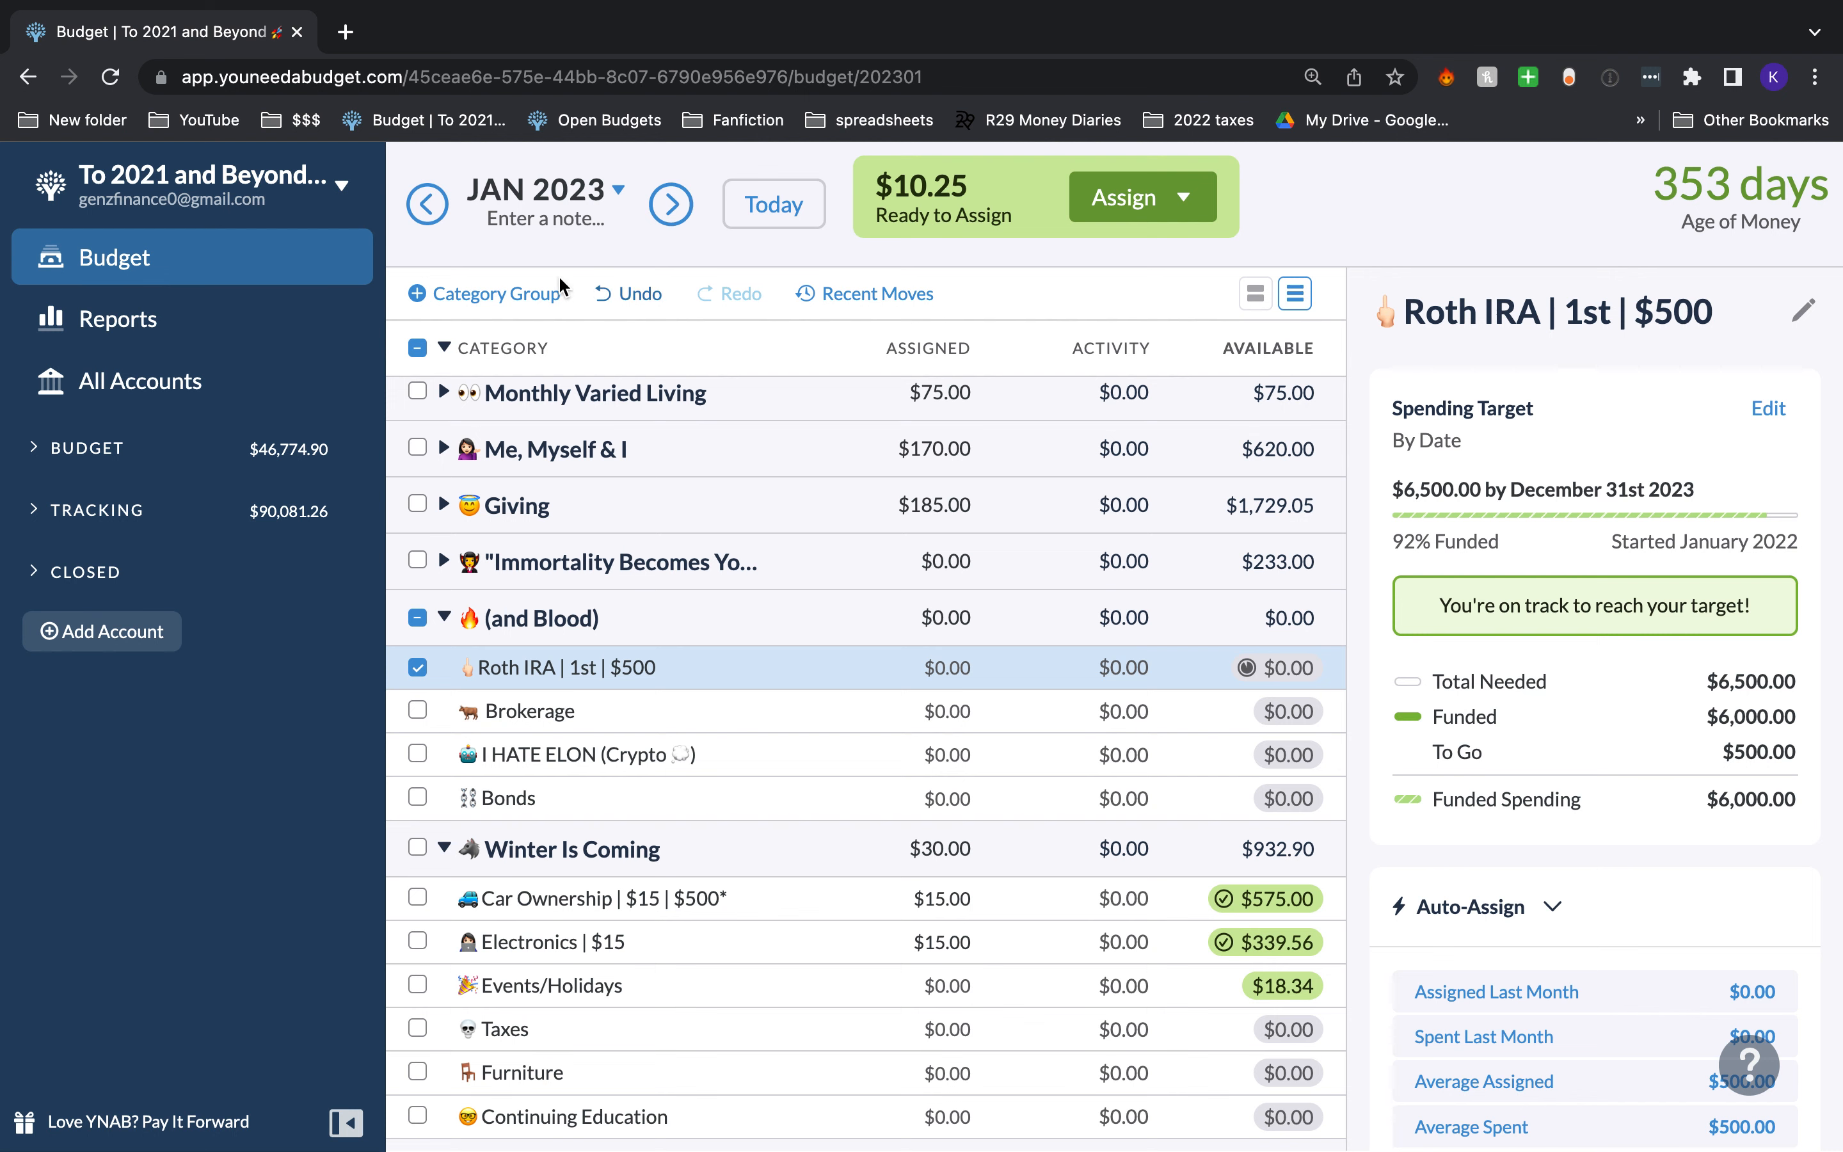
Step: Delete the Roth IRA category's target from the December 2022 budget month
{"action": "left_click", "coordinate": [429, 206]}
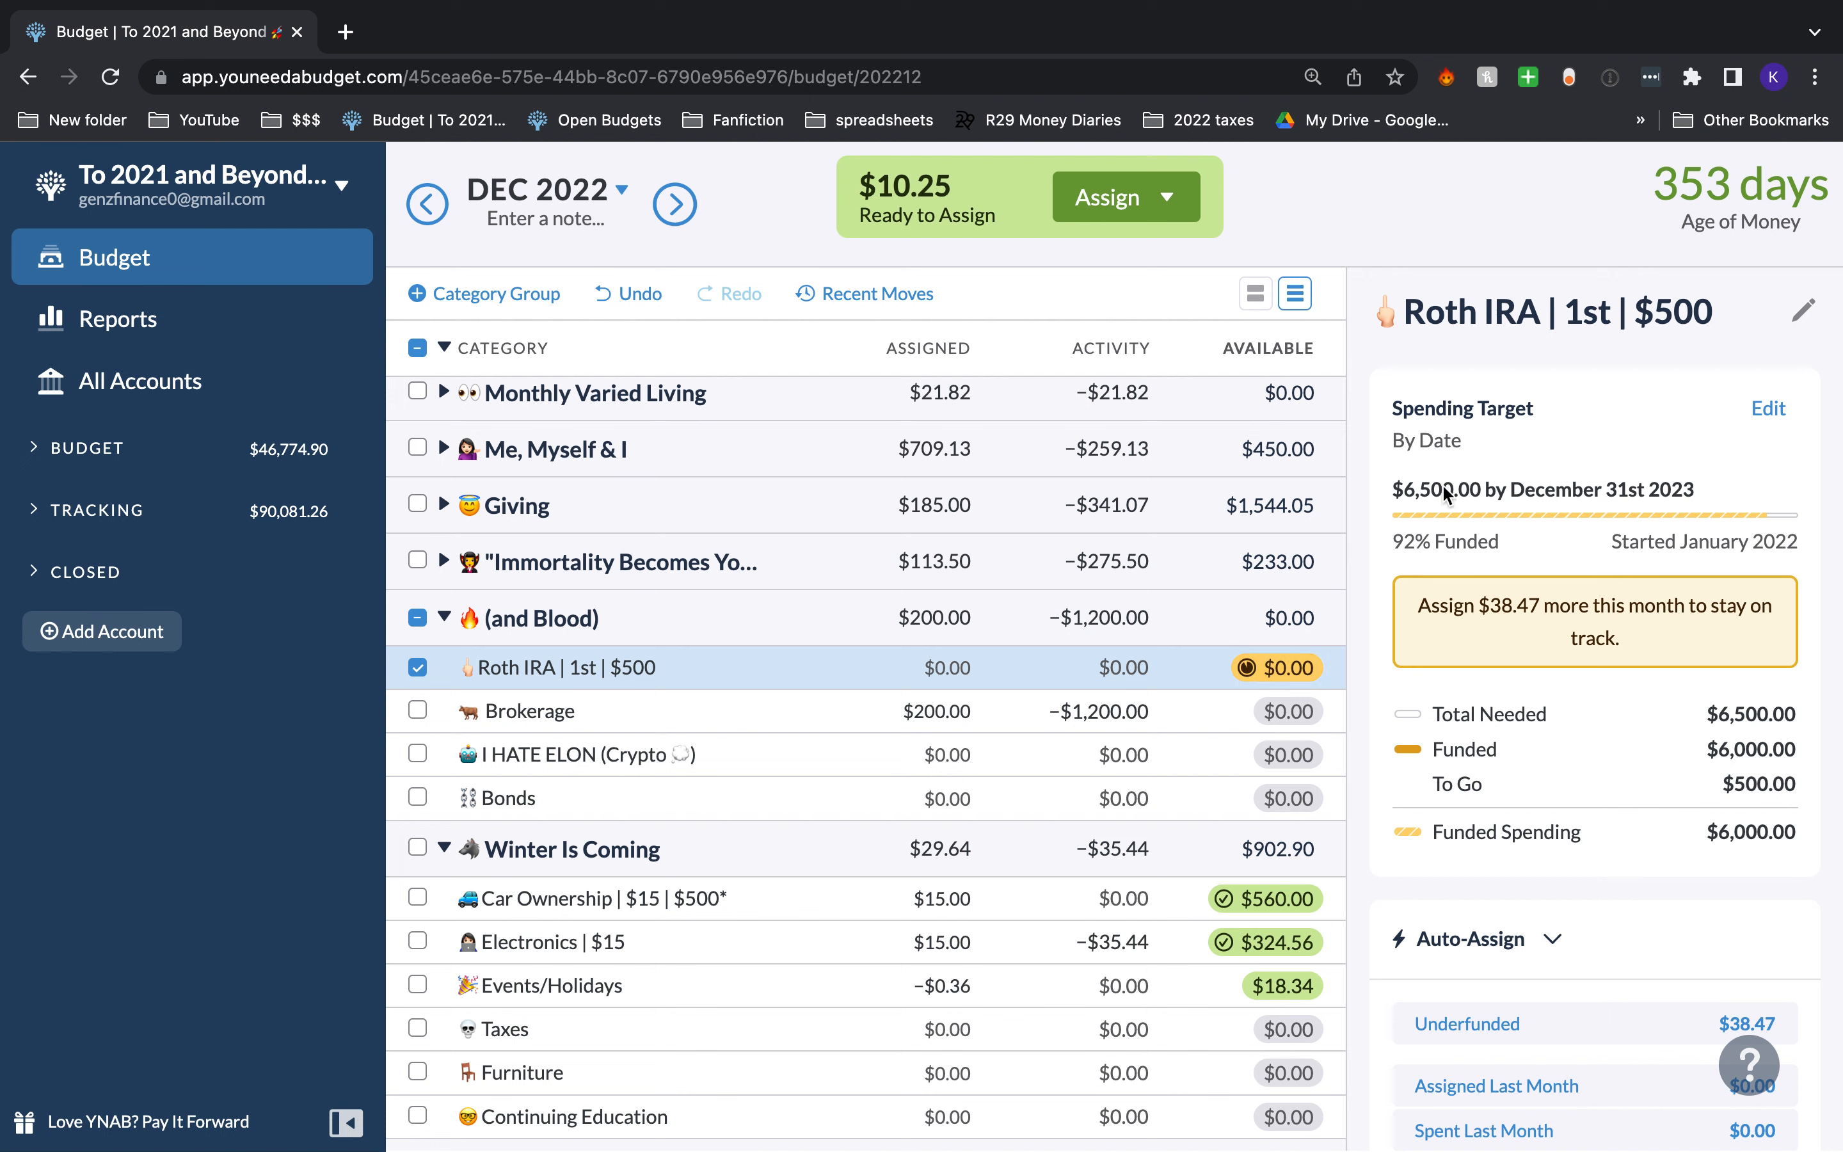
{"action": "left_click", "coordinate": [1776, 409]}
{"action": "left_click", "coordinate": [1418, 928]}
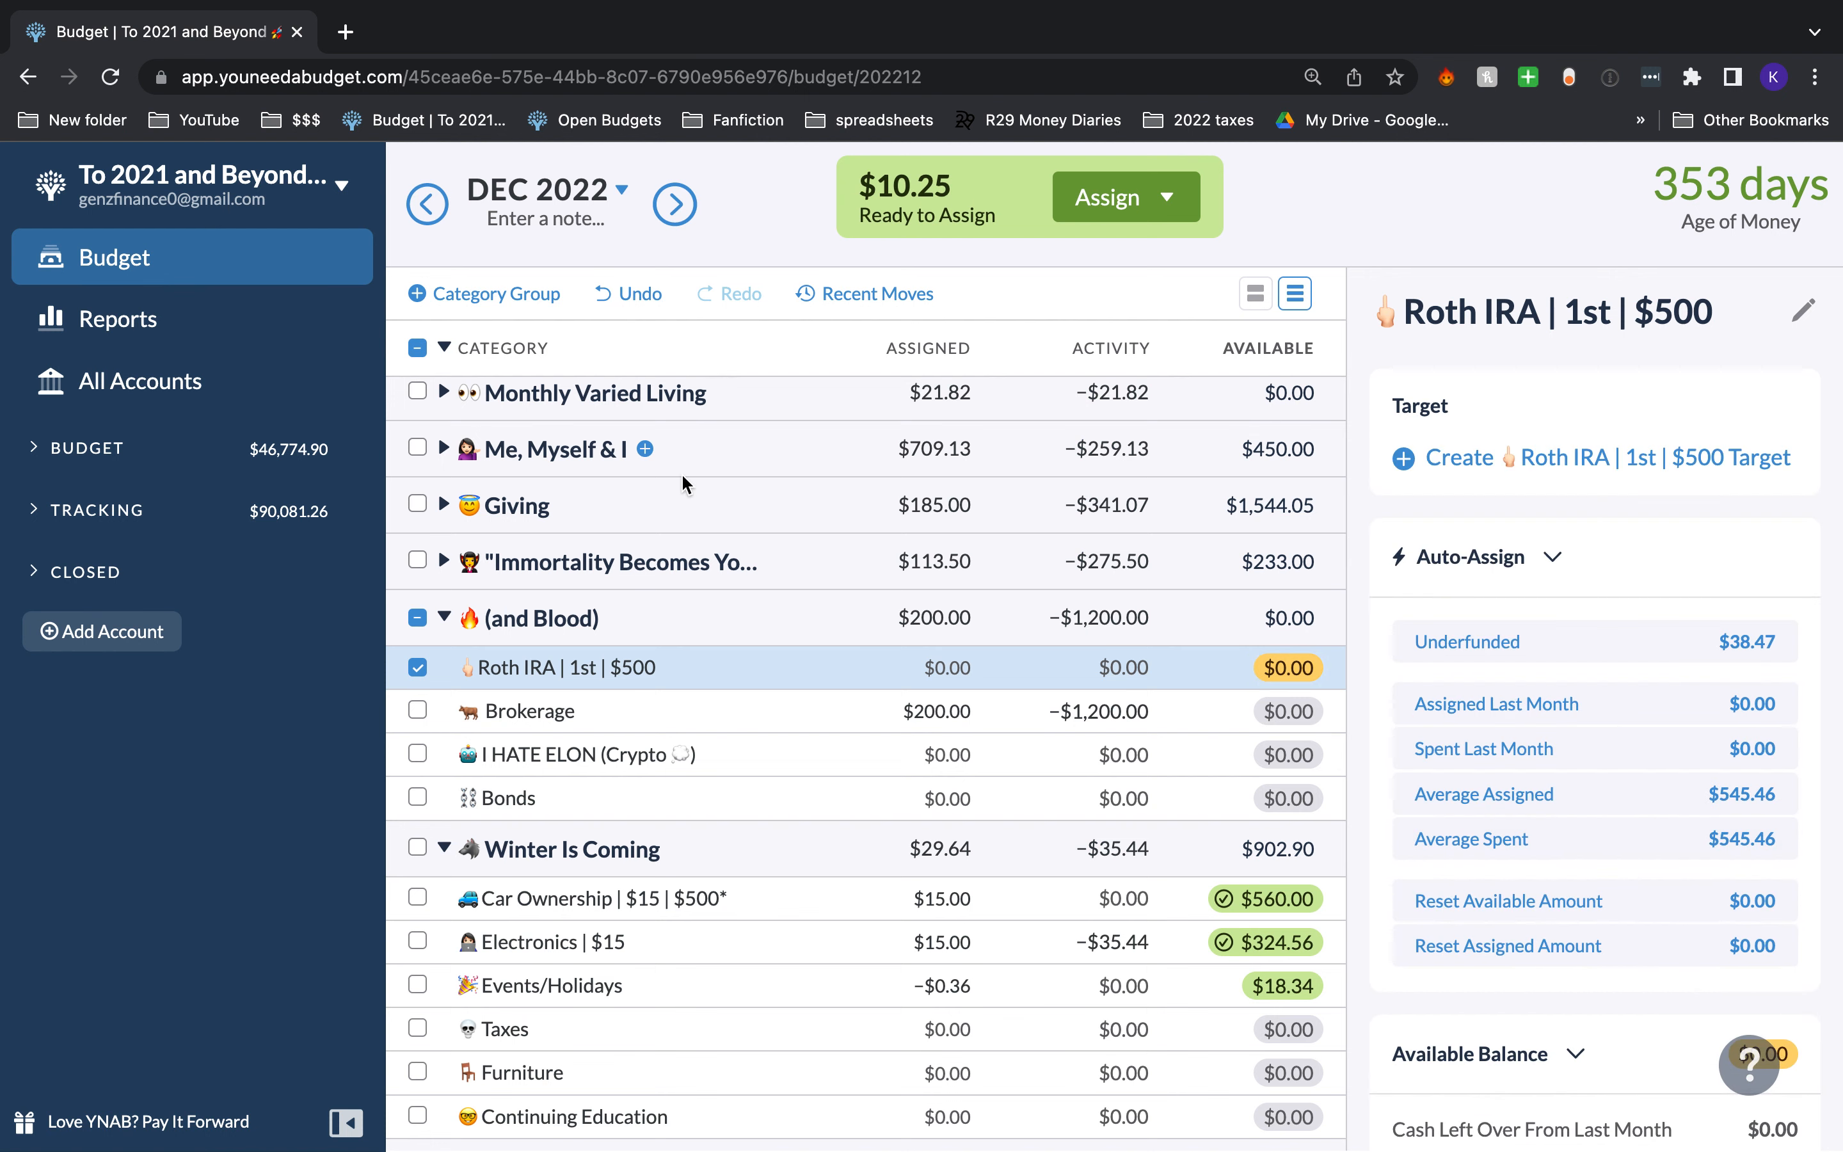
Step: Start a new yearly Needed For Spending target of $6,500 for the Roth IRA category in January 2023
{"action": "left_click", "coordinate": [674, 205]}
{"action": "left_click", "coordinate": [1532, 455]}
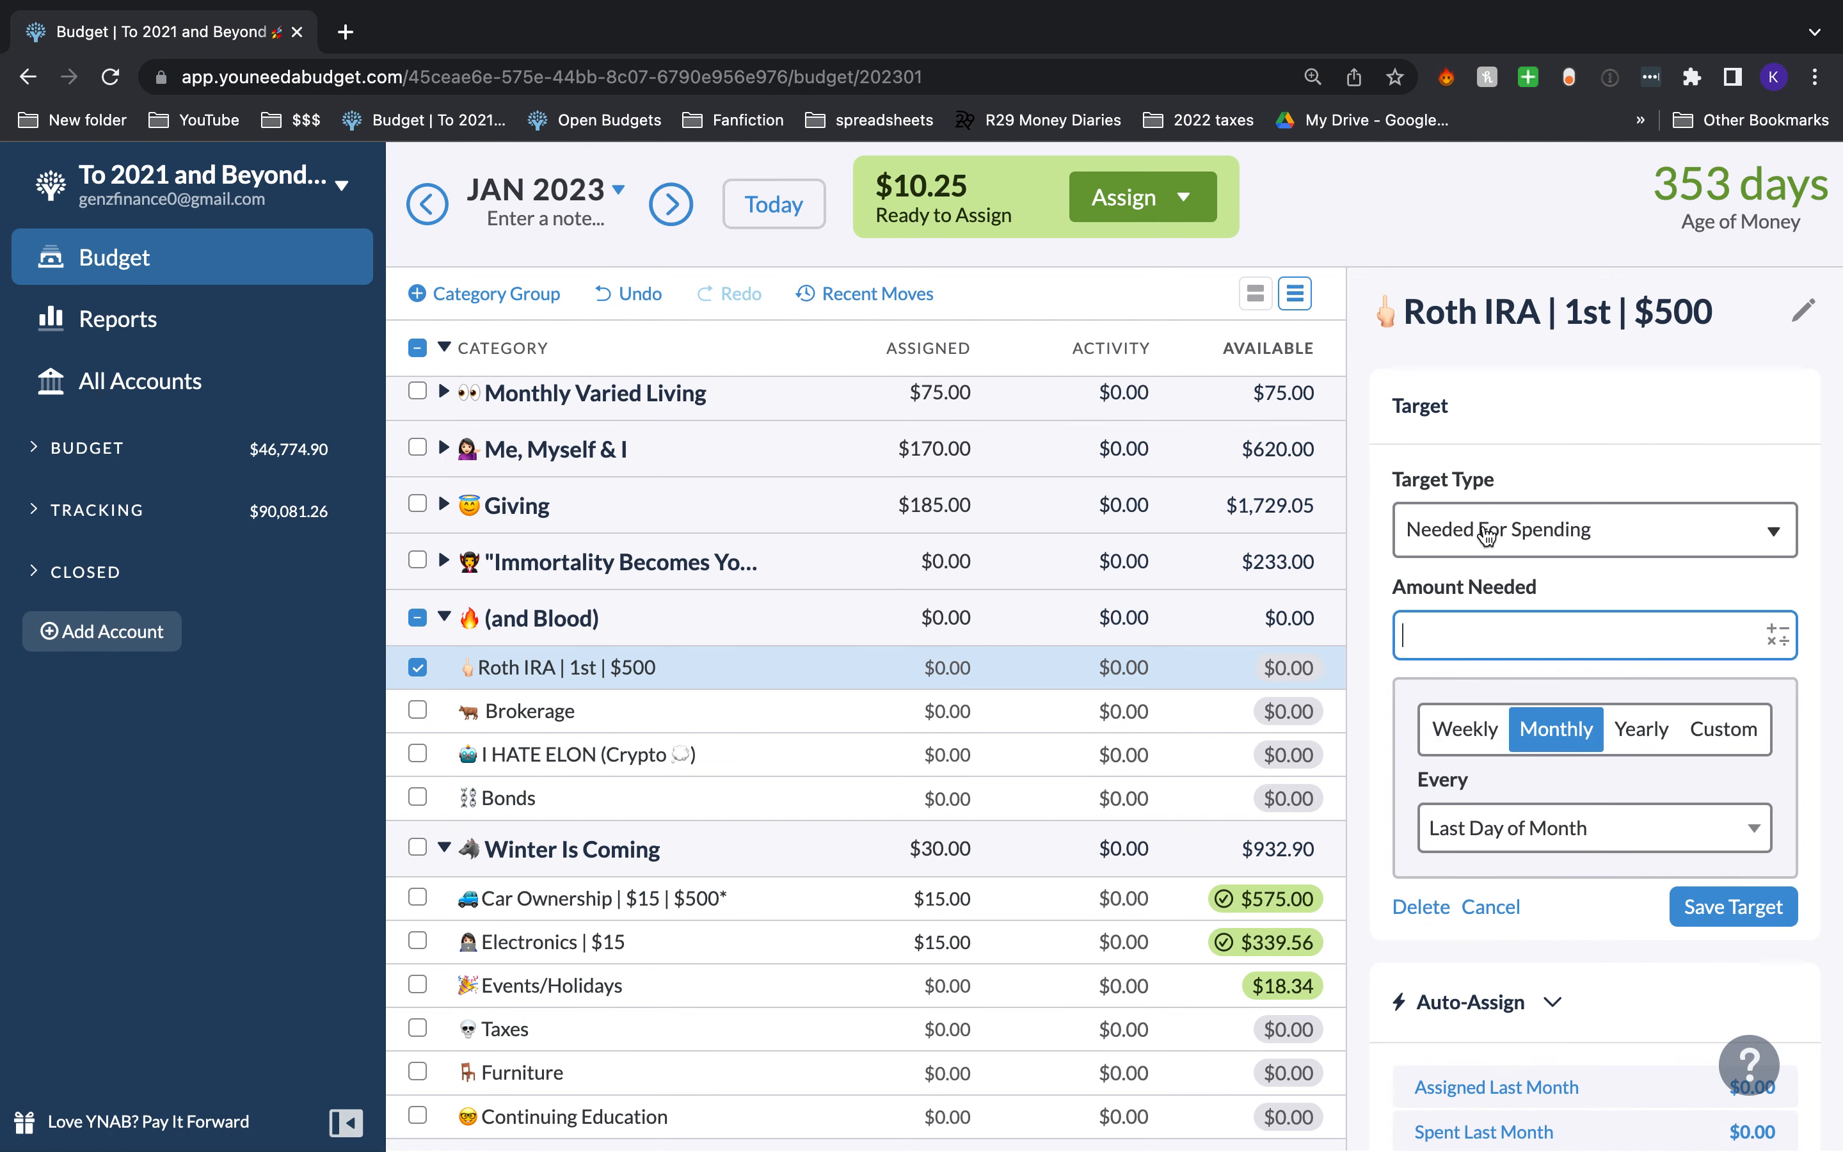
{"action": "type", "text": "6,500"}
{"action": "left_click", "coordinate": [1645, 729]}
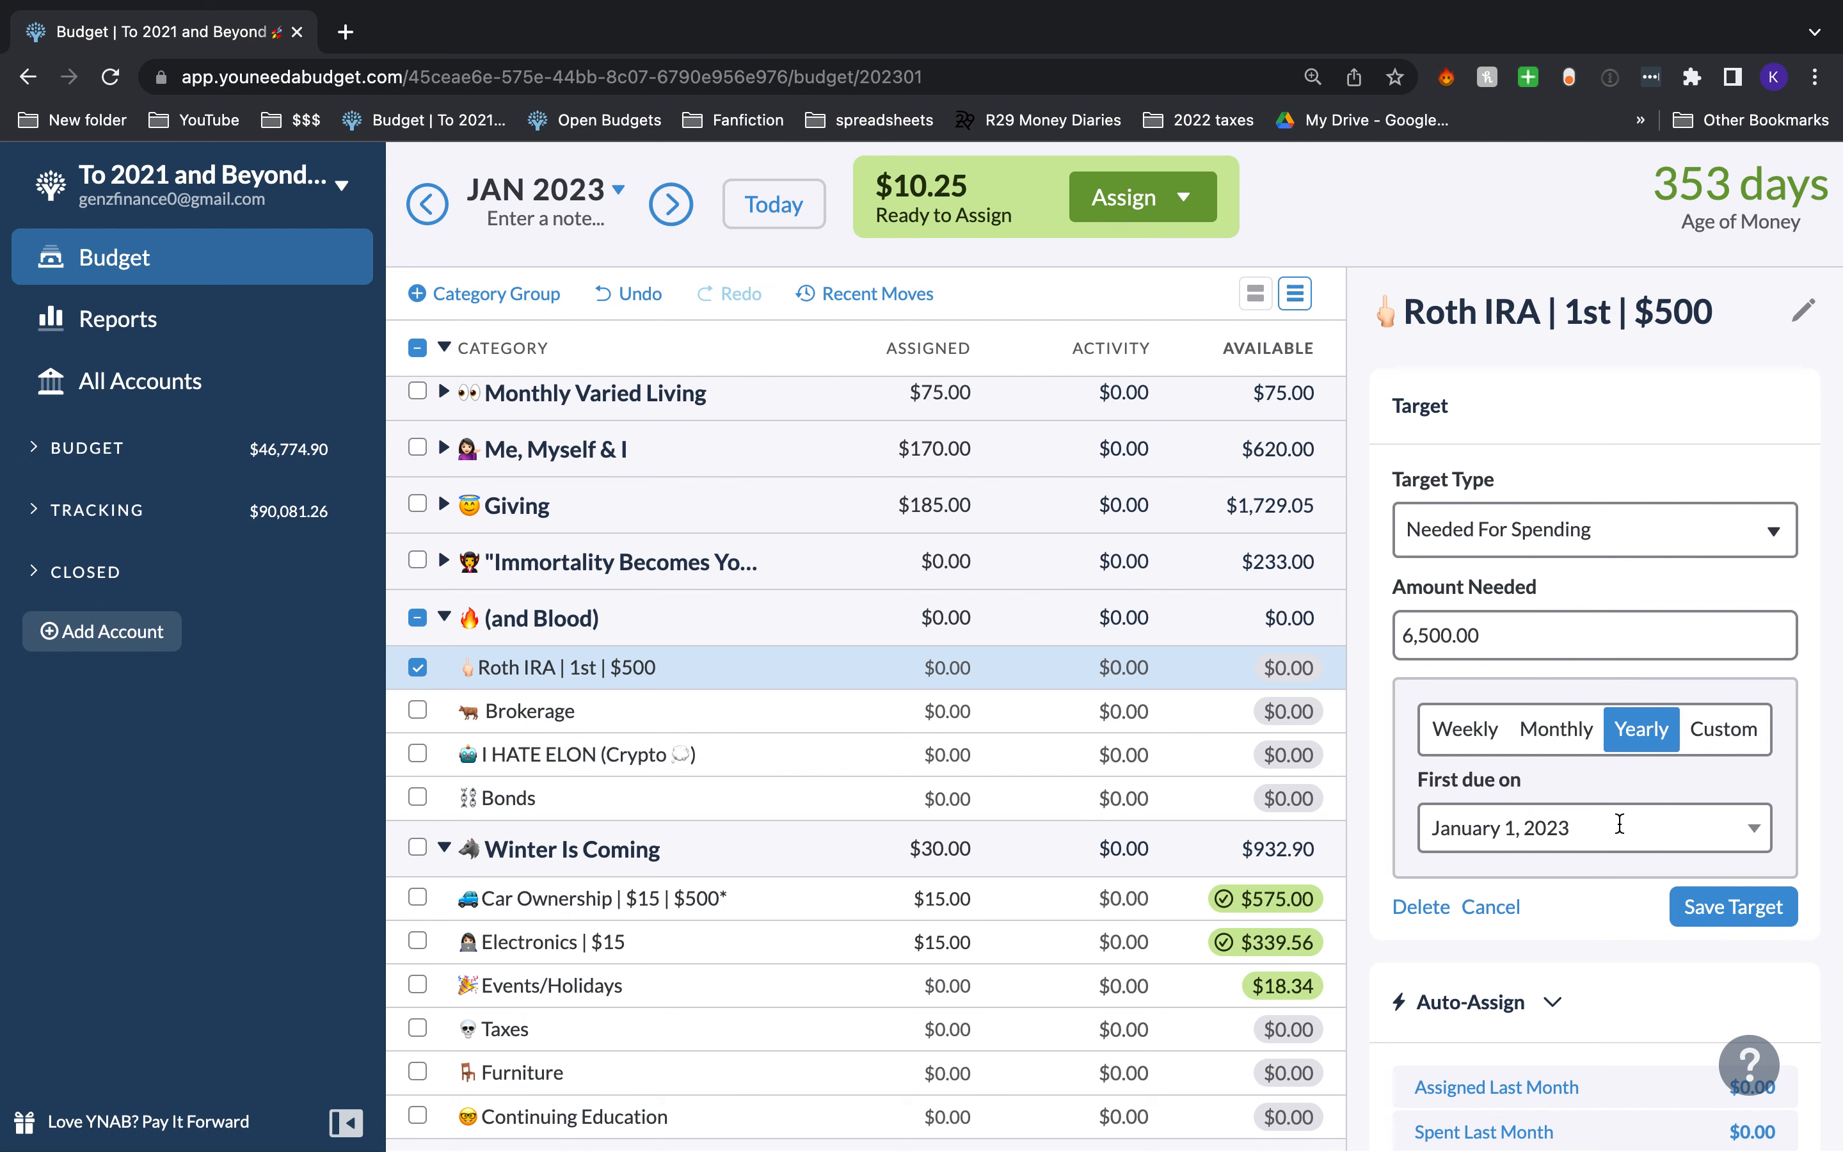
Step: Set the Roth IRA yearly target's first due date to December 31, 2023 and save the target
{"action": "left_click", "coordinate": [1661, 827]}
{"action": "left_click", "coordinate": [1716, 466]}
{"action": "left_click", "coordinate": [1716, 466]}
{"action": "left_click", "coordinate": [1715, 467]}
{"action": "left_click", "coordinate": [1718, 466]}
{"action": "left_click", "coordinate": [1718, 467]}
{"action": "left_click", "coordinate": [1718, 467]}
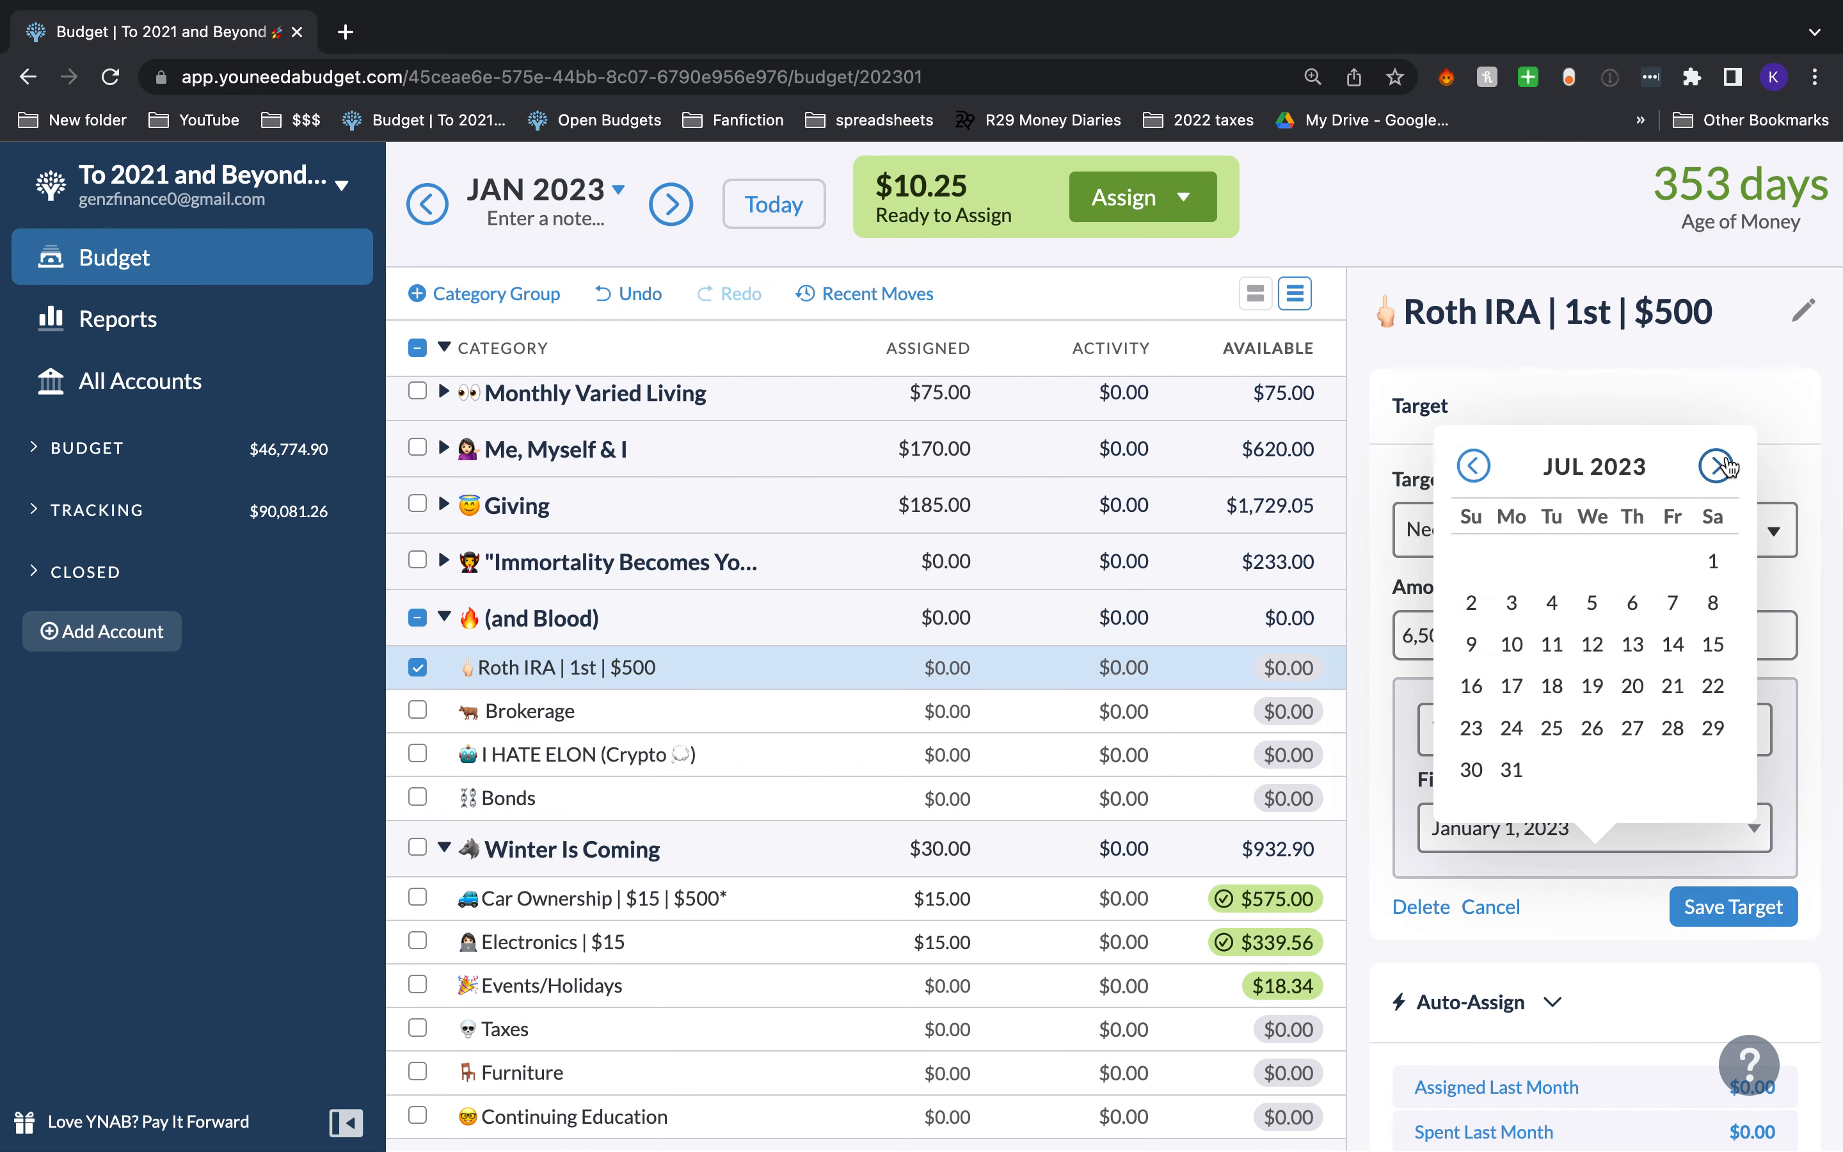
{"action": "left_click", "coordinate": [1717, 466]}
{"action": "left_click", "coordinate": [1718, 467]}
{"action": "left_click", "coordinate": [1718, 467]}
{"action": "left_click", "coordinate": [1718, 467]}
{"action": "left_click", "coordinate": [1718, 467]}
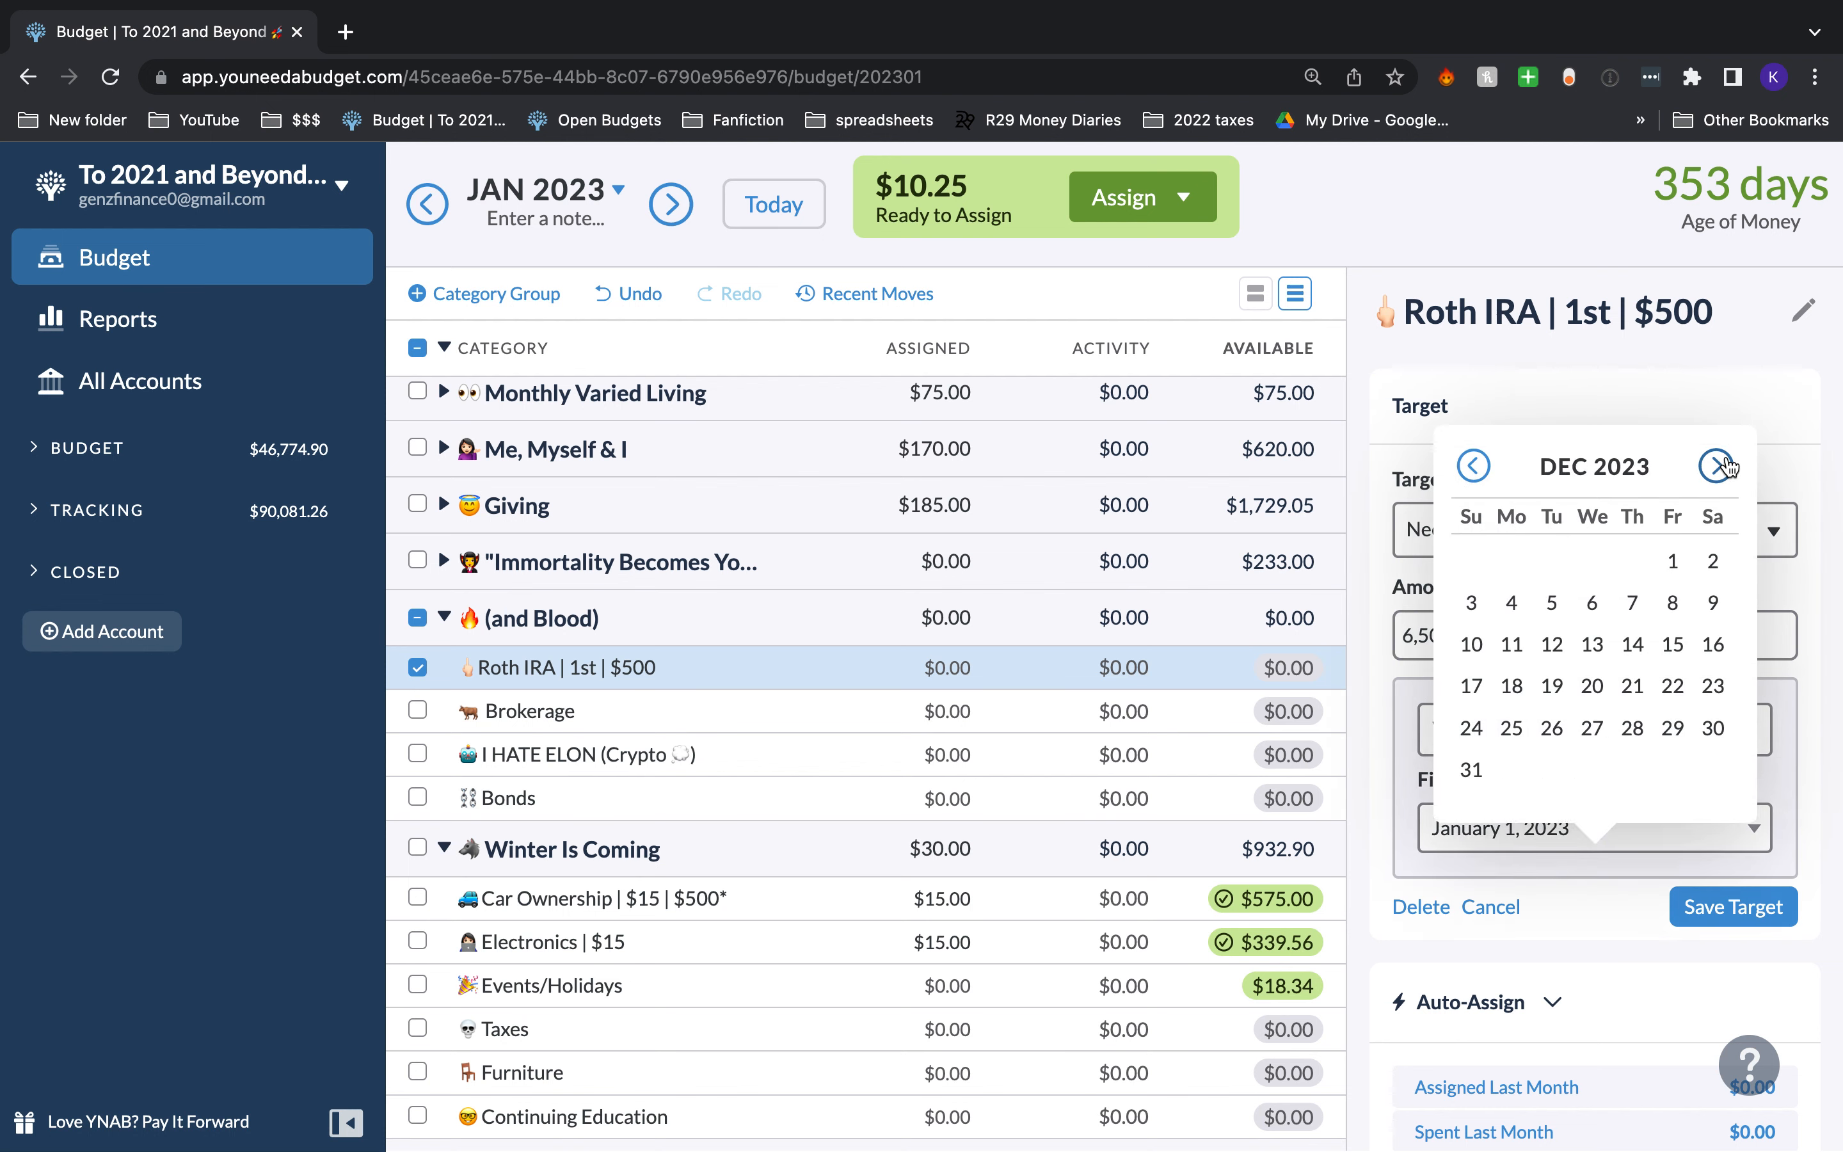
{"action": "left_click", "coordinate": [1471, 769]}
{"action": "left_click", "coordinate": [1719, 911]}
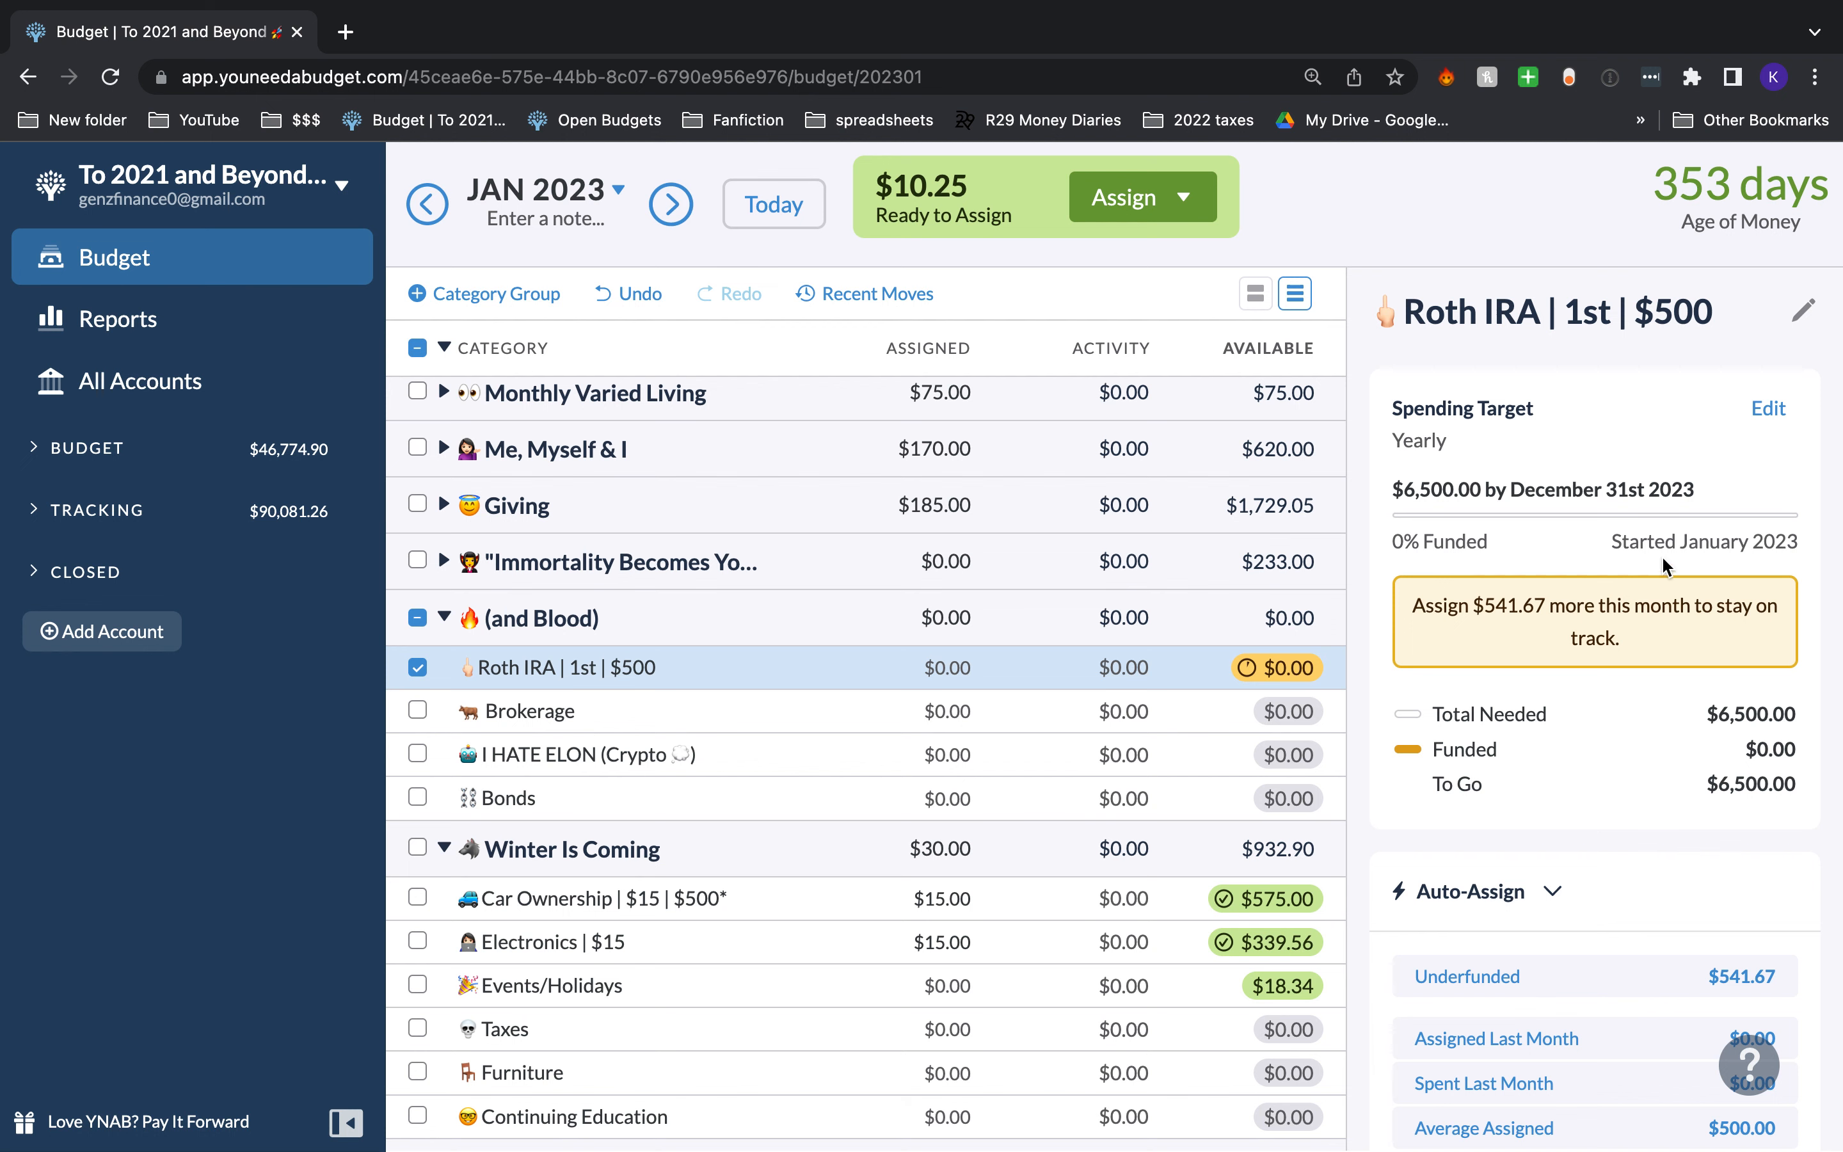
Step: Rename the Roth IRA category as "Roth IRA | 1st | $550", deselect it and collapse the (and Blood) group
{"action": "left_click", "coordinate": [641, 672]}
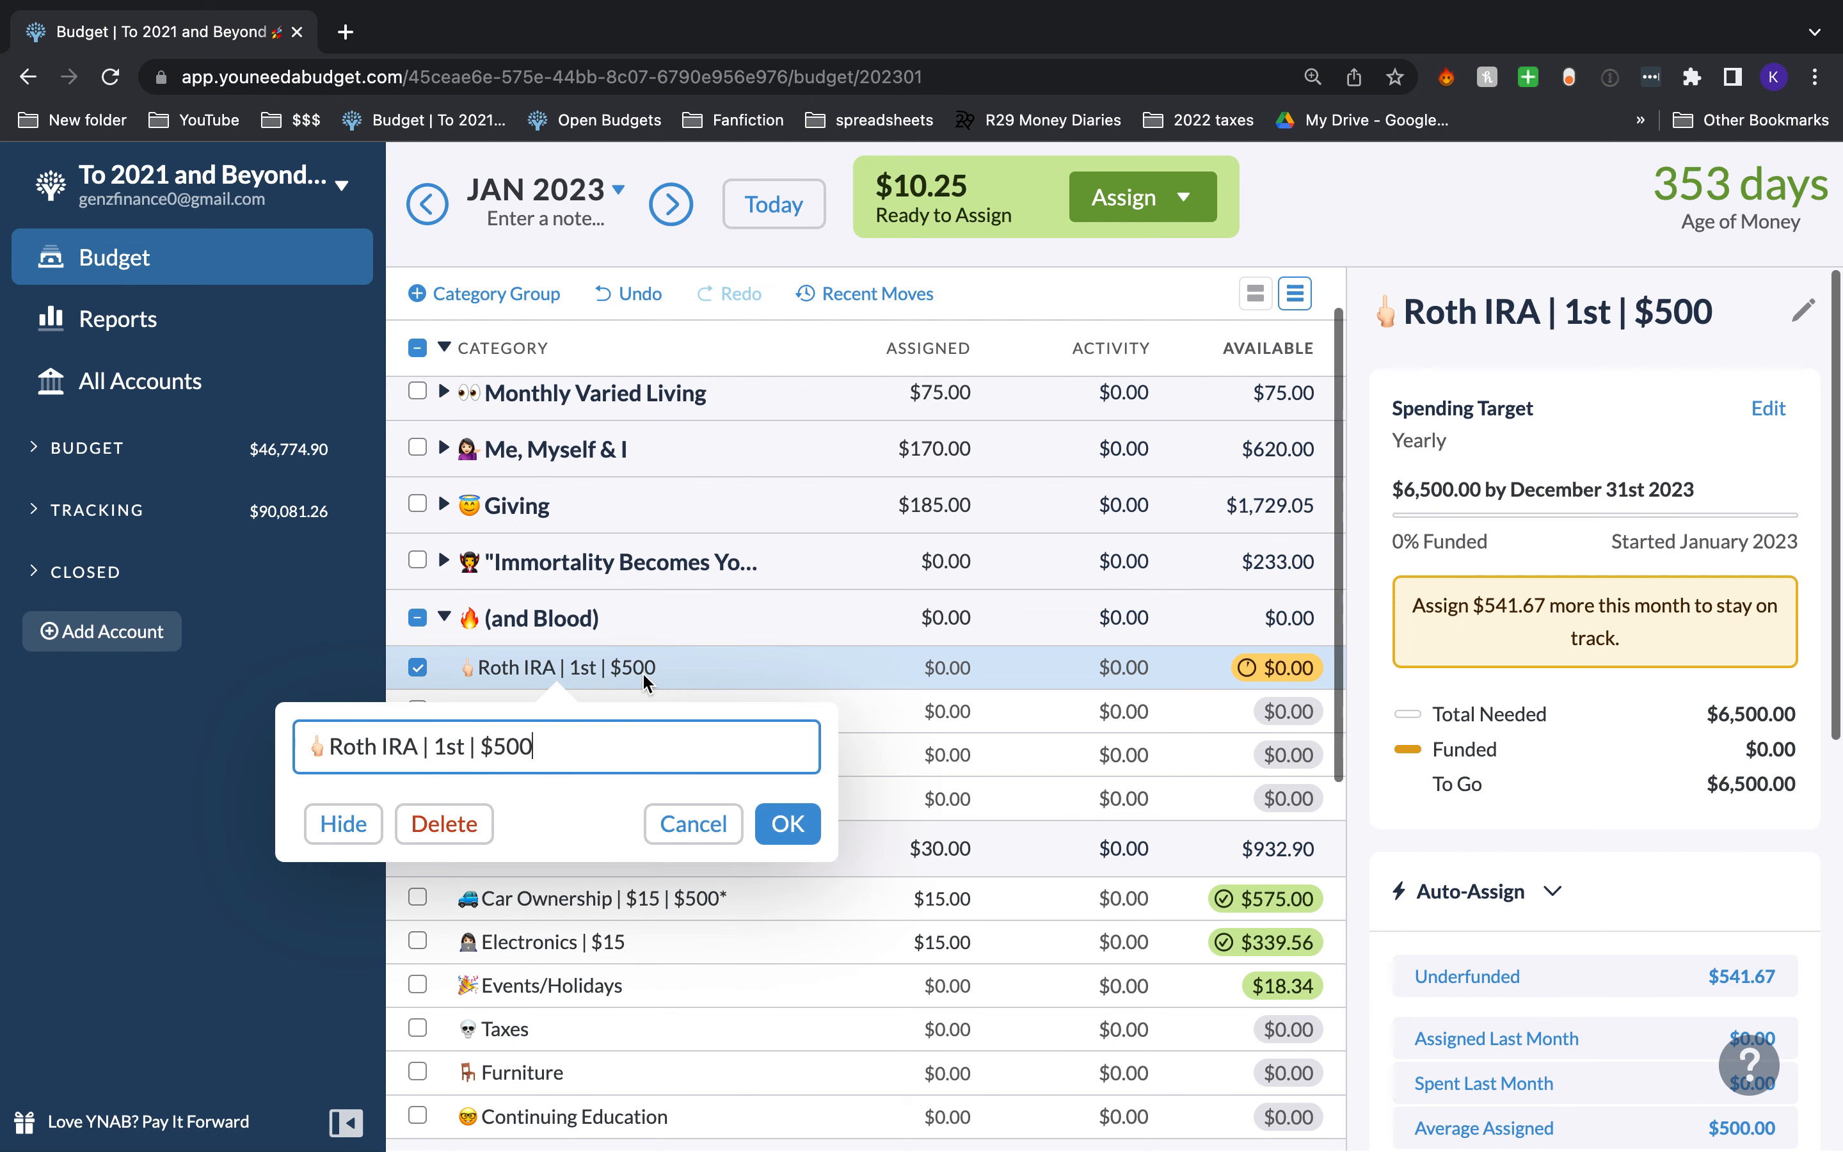
{"action": "left_click", "coordinate": [524, 757]}
{"action": "key", "text": "BackSpace"}
{"action": "type", "text": "5"}
{"action": "key", "text": "Return"}
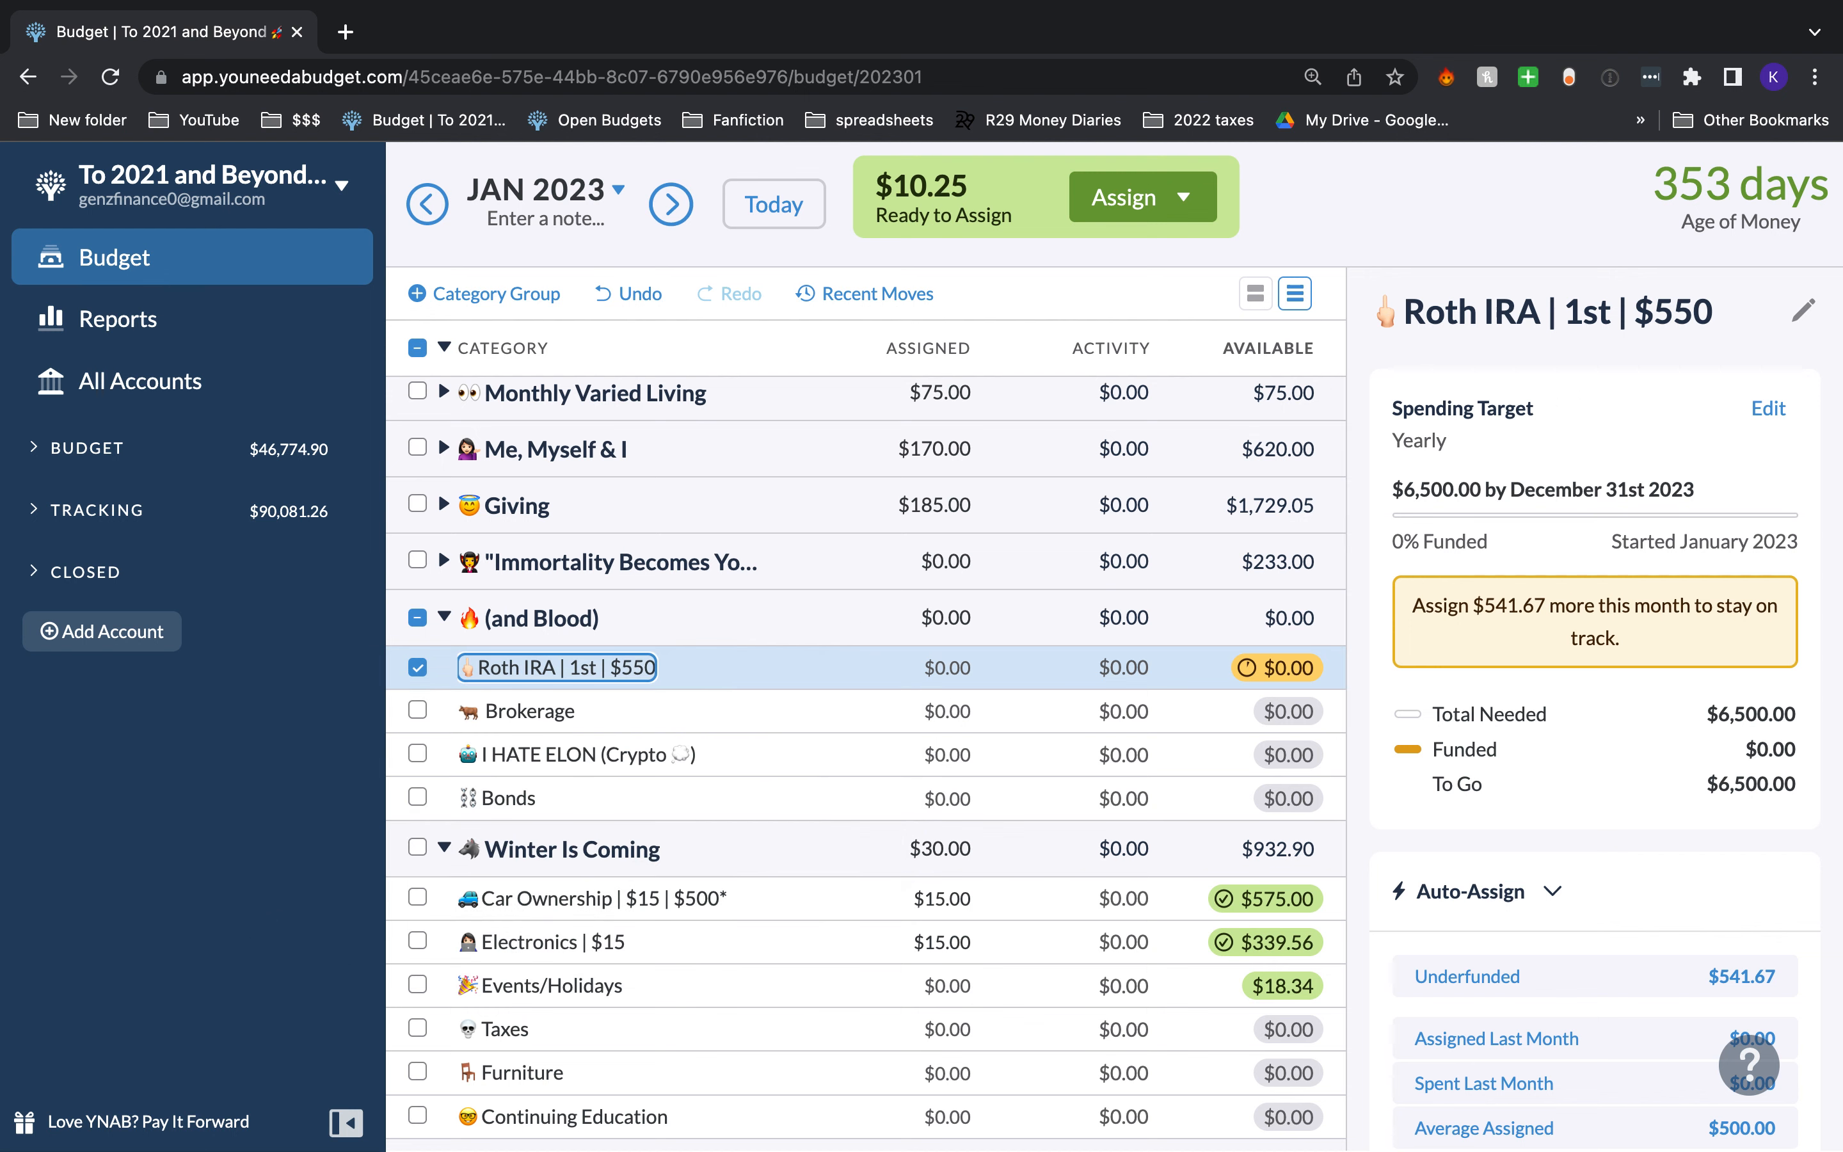
{"action": "left_click", "coordinate": [417, 668]}
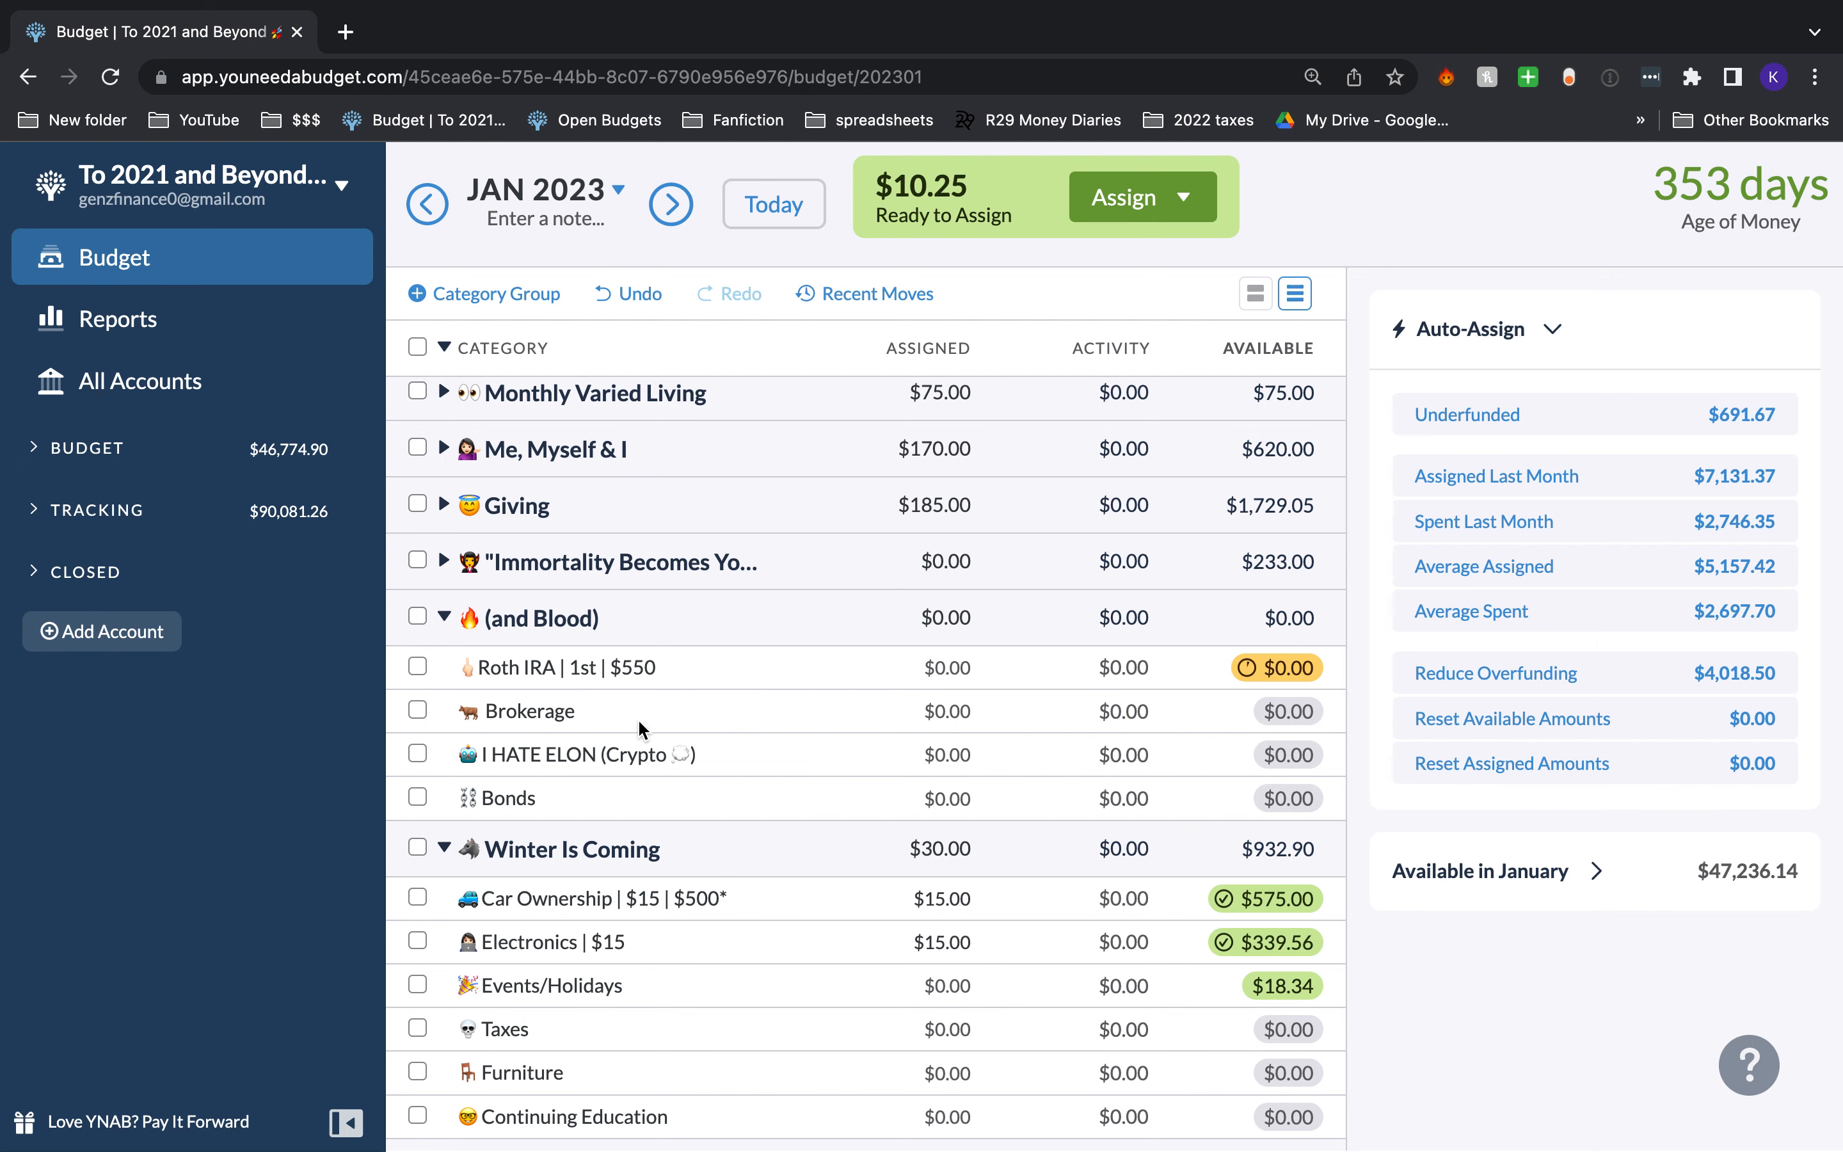
{"action": "left_click", "coordinate": [444, 618]}
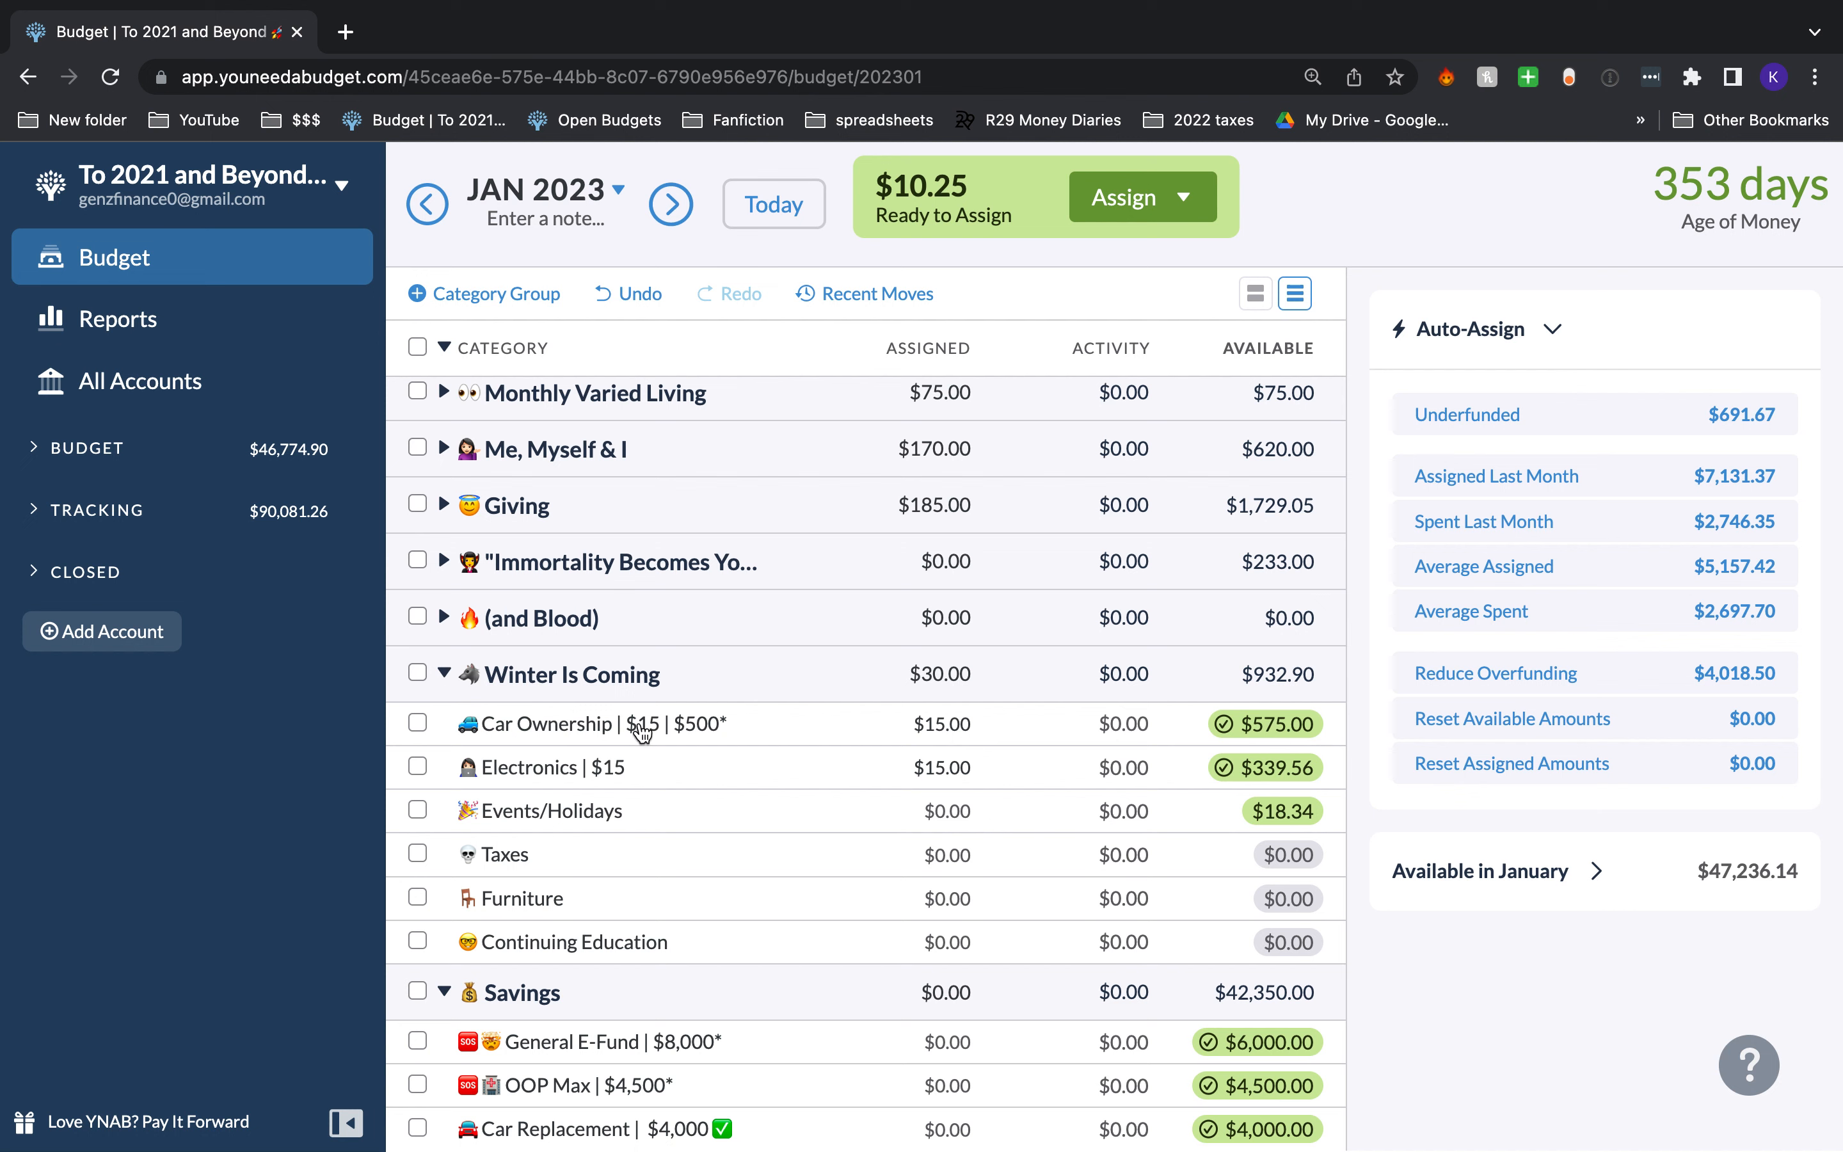
Step: Examine the target status of the Car Ownership and Electronics categories and the balances in the Savings group
{"action": "mouse_move", "coordinate": [674, 743]}
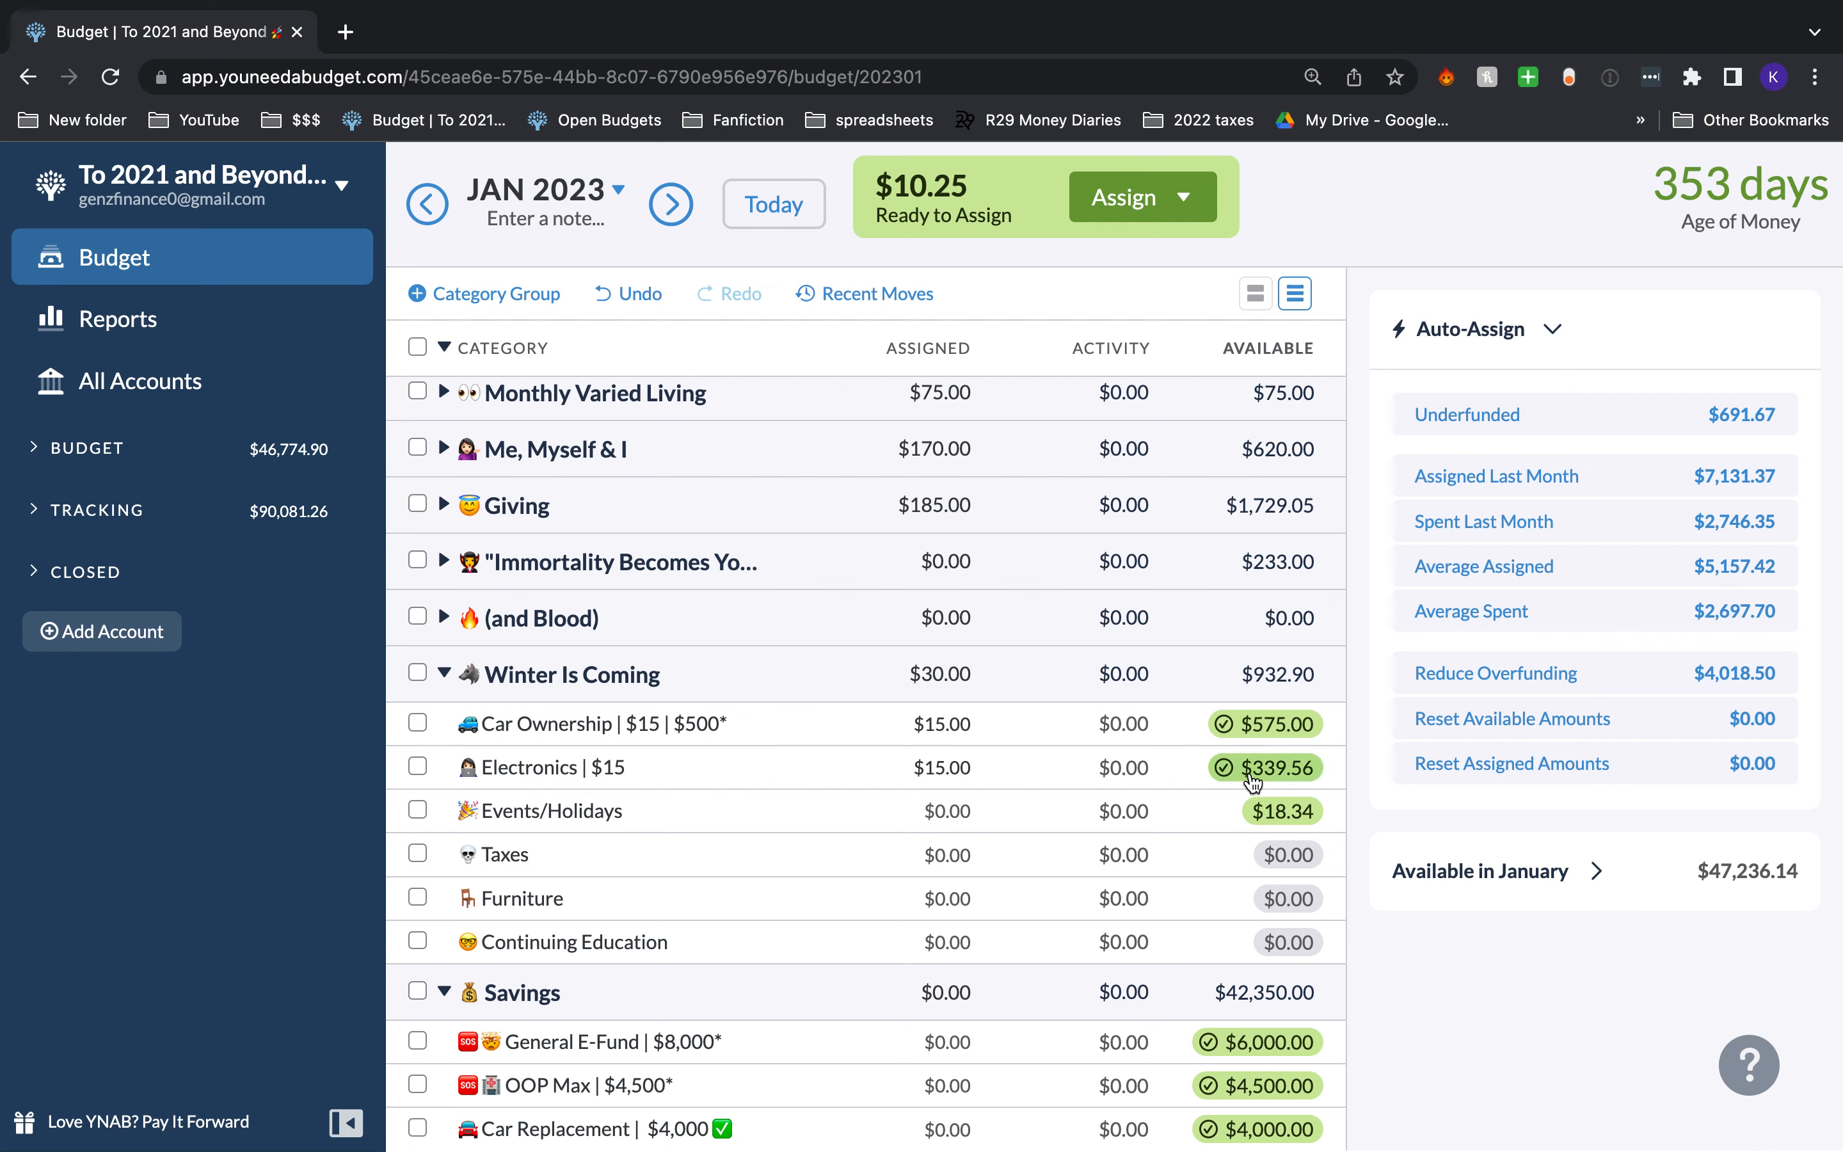
{"action": "mouse_move", "coordinate": [1254, 781]}
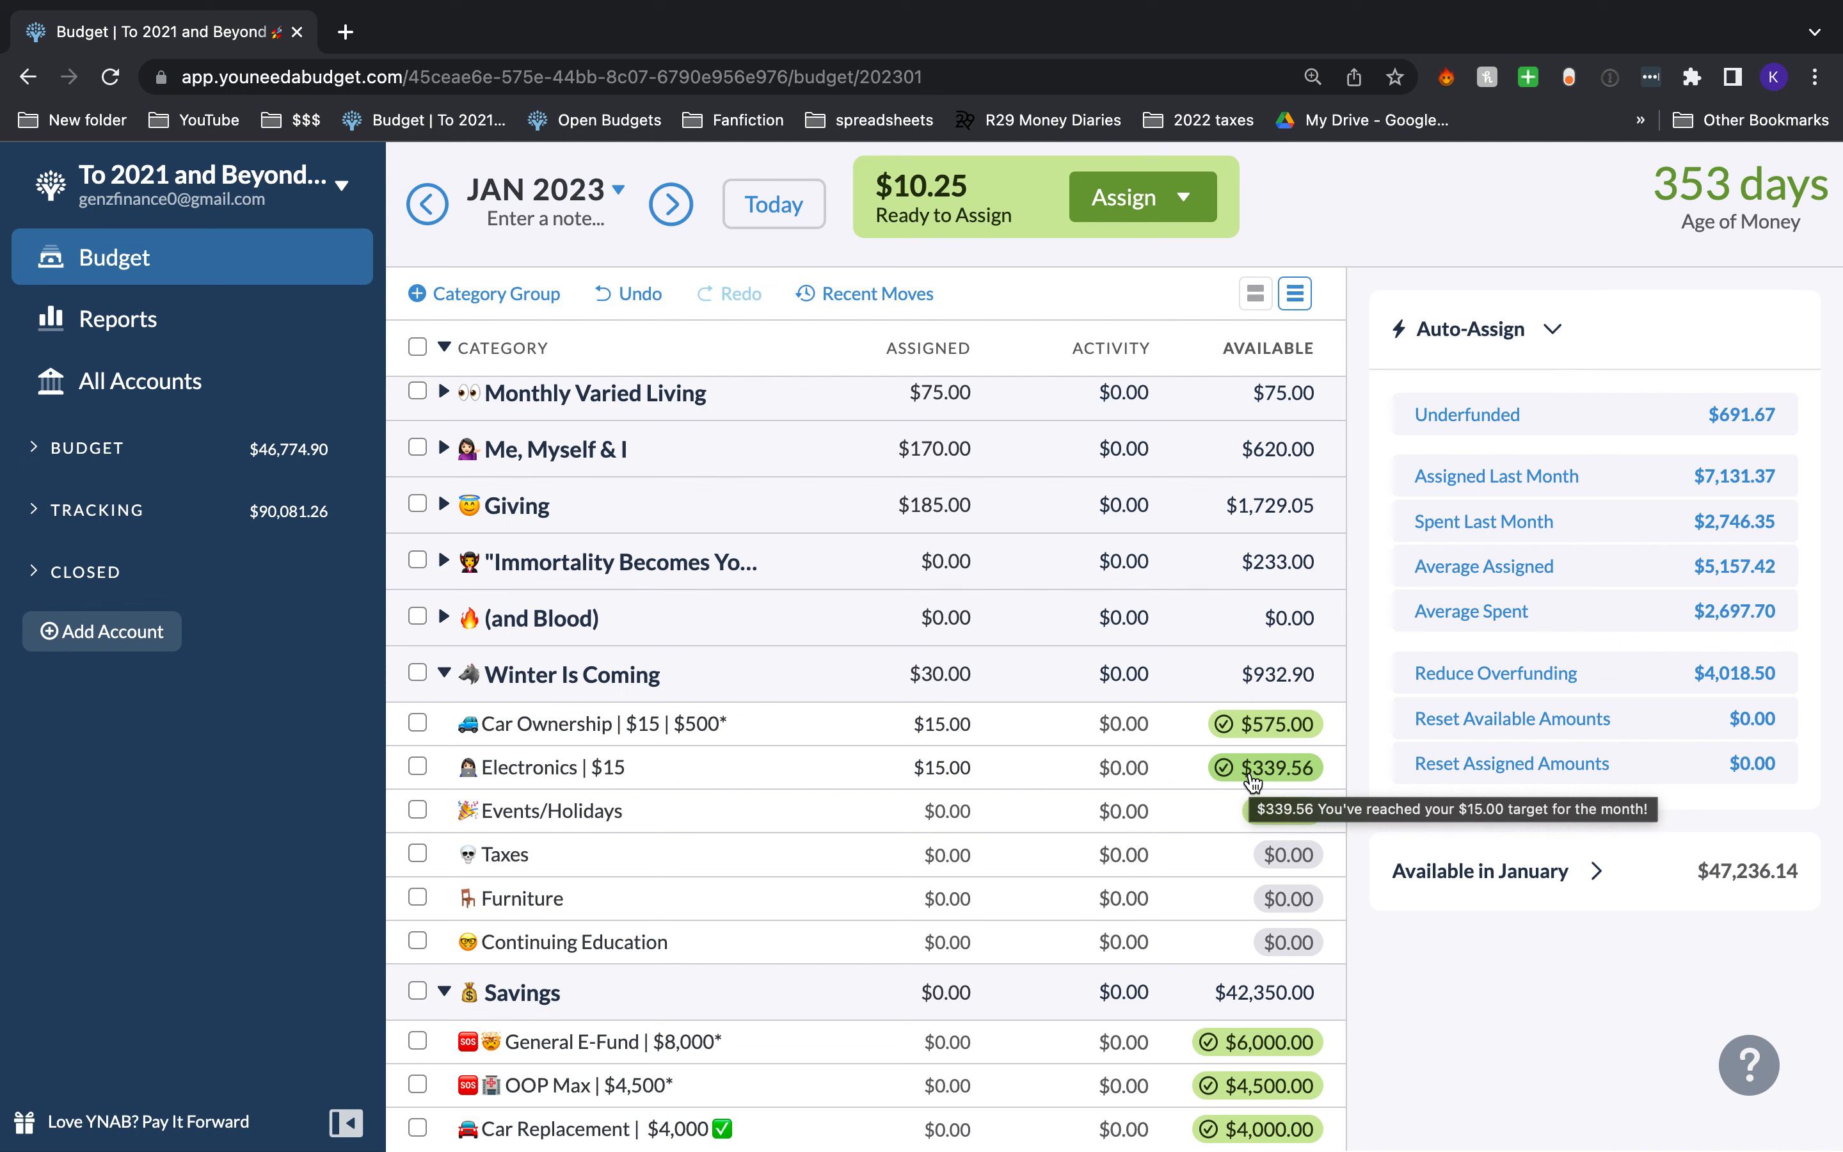
{"action": "mouse_move", "coordinate": [1299, 727]}
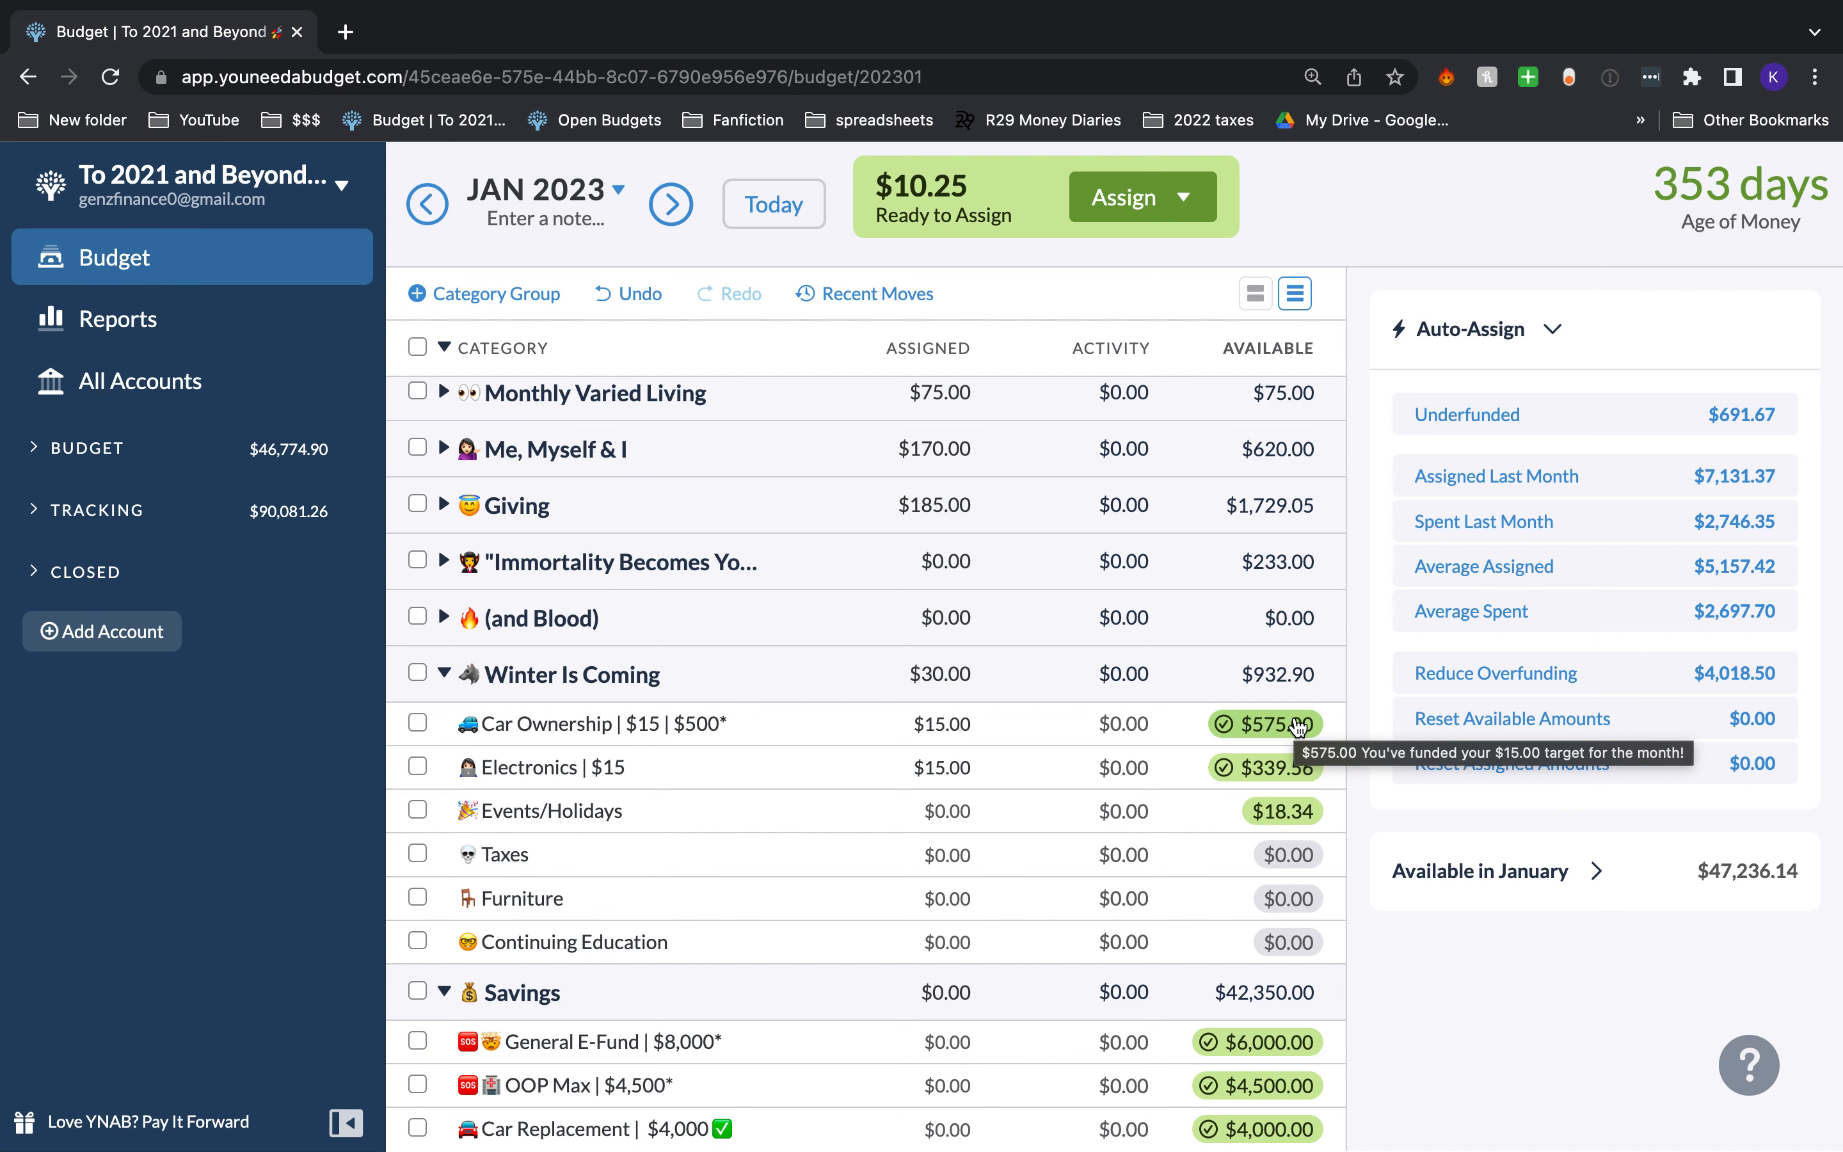
{"action": "scroll", "coordinate": [1299, 728], "scroll_direction": "down", "scroll_amount": 3}
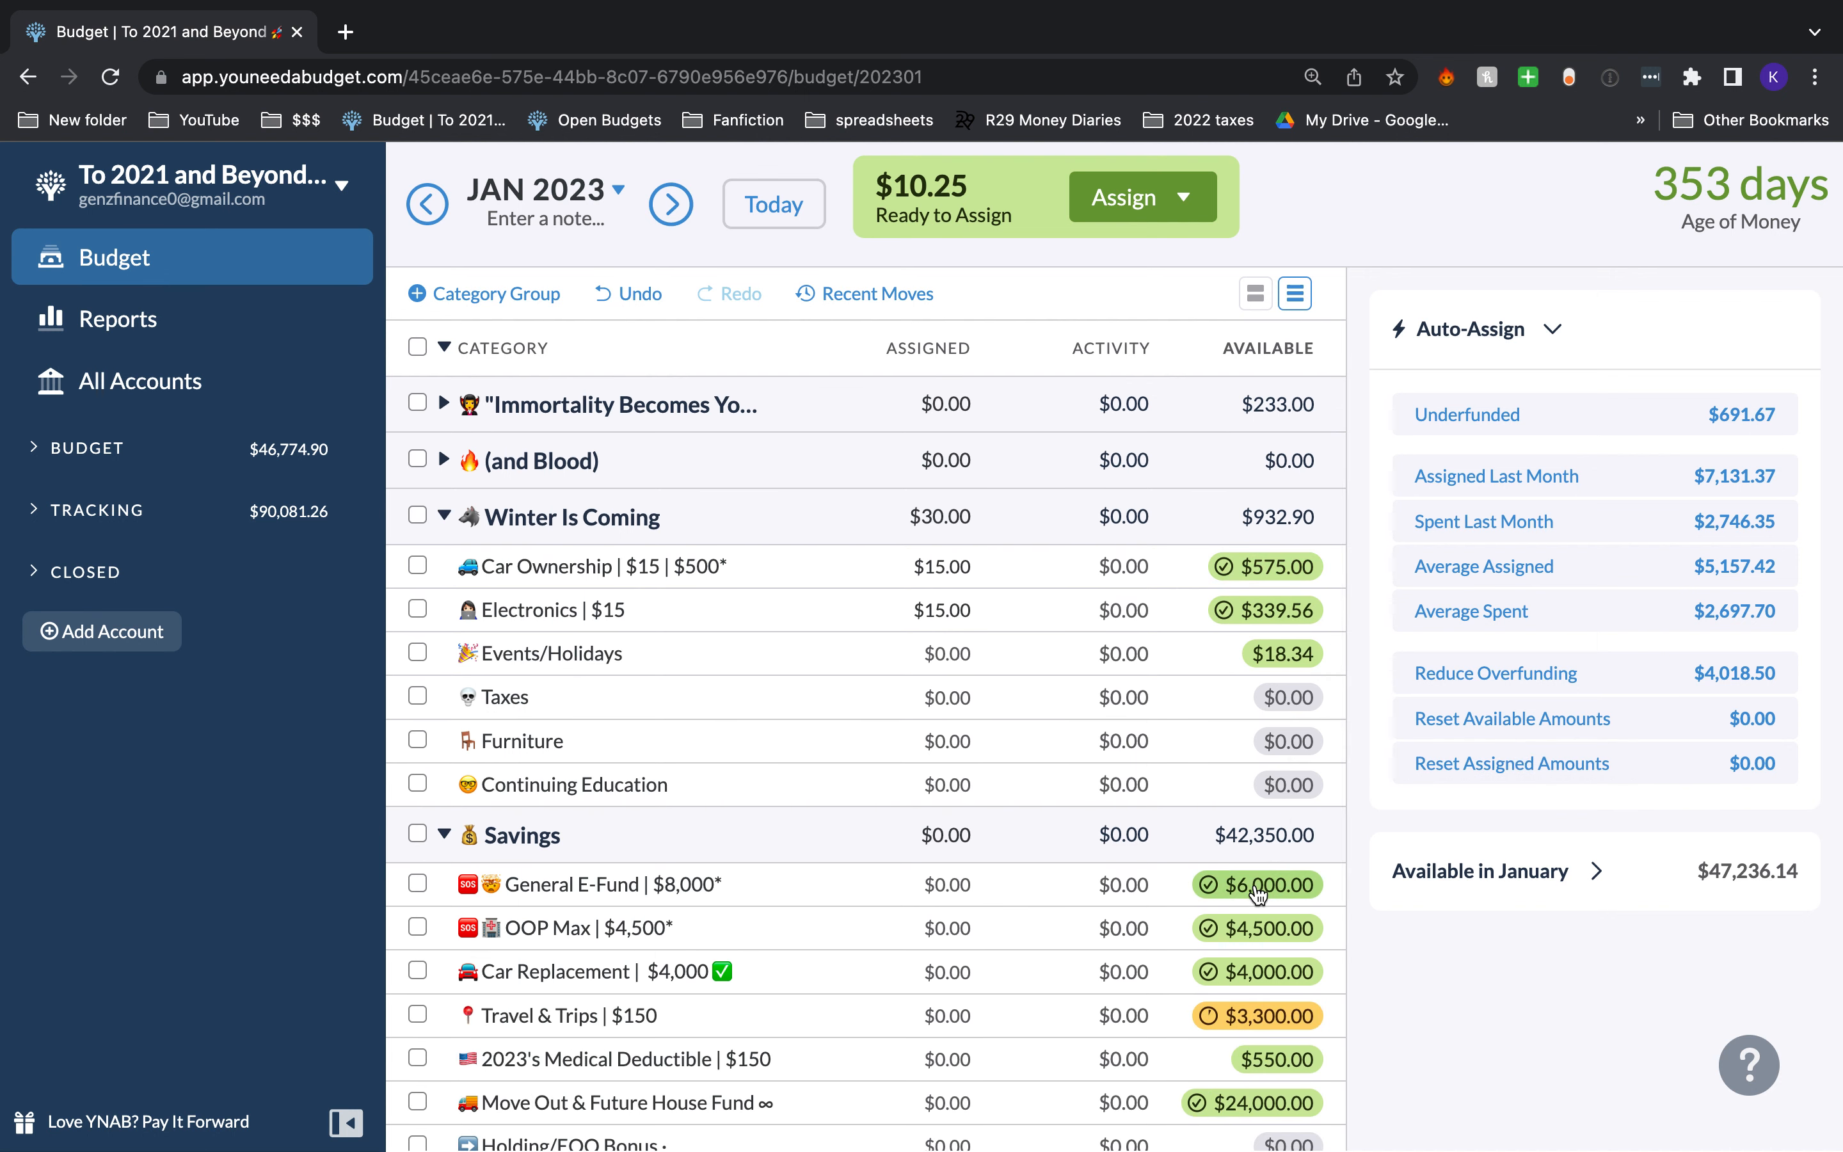
{"action": "mouse_move", "coordinate": [1258, 895]}
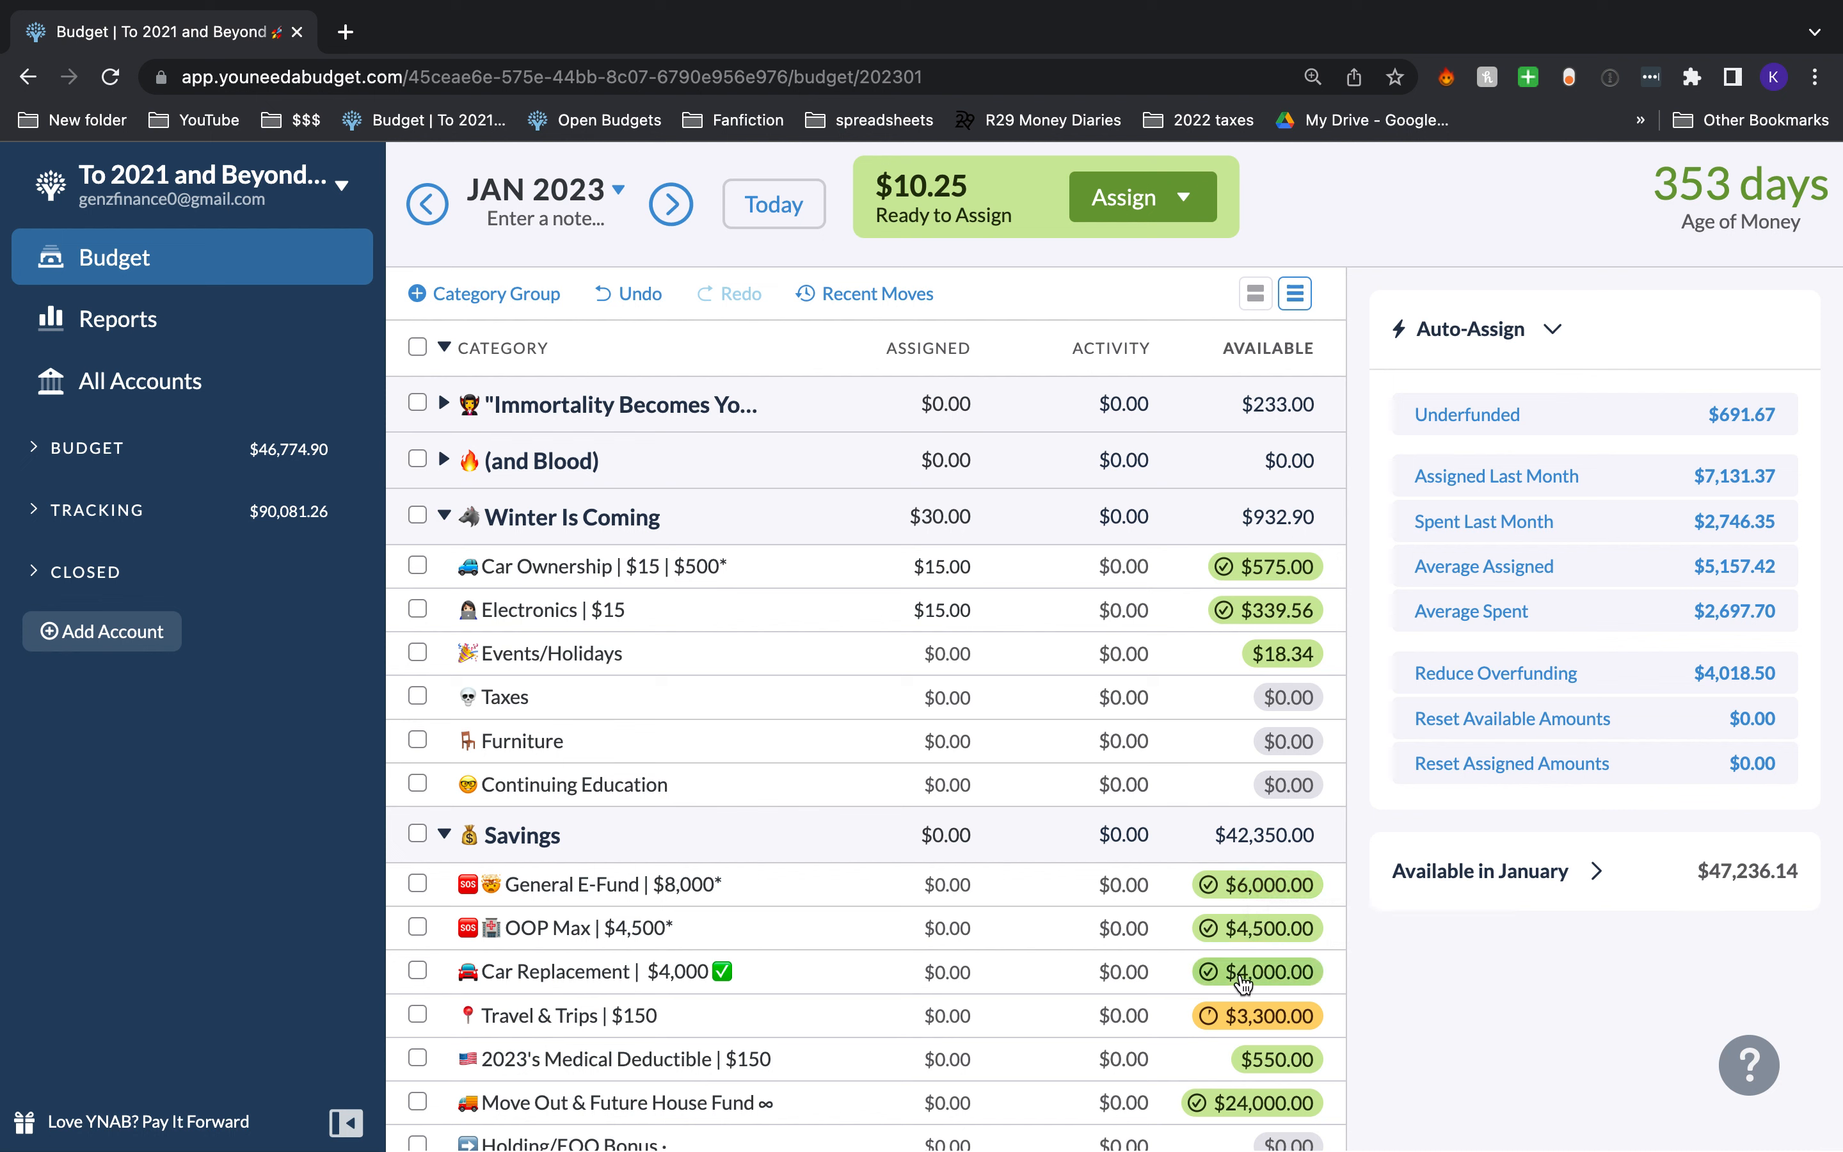
{"action": "mouse_move", "coordinate": [1243, 984]}
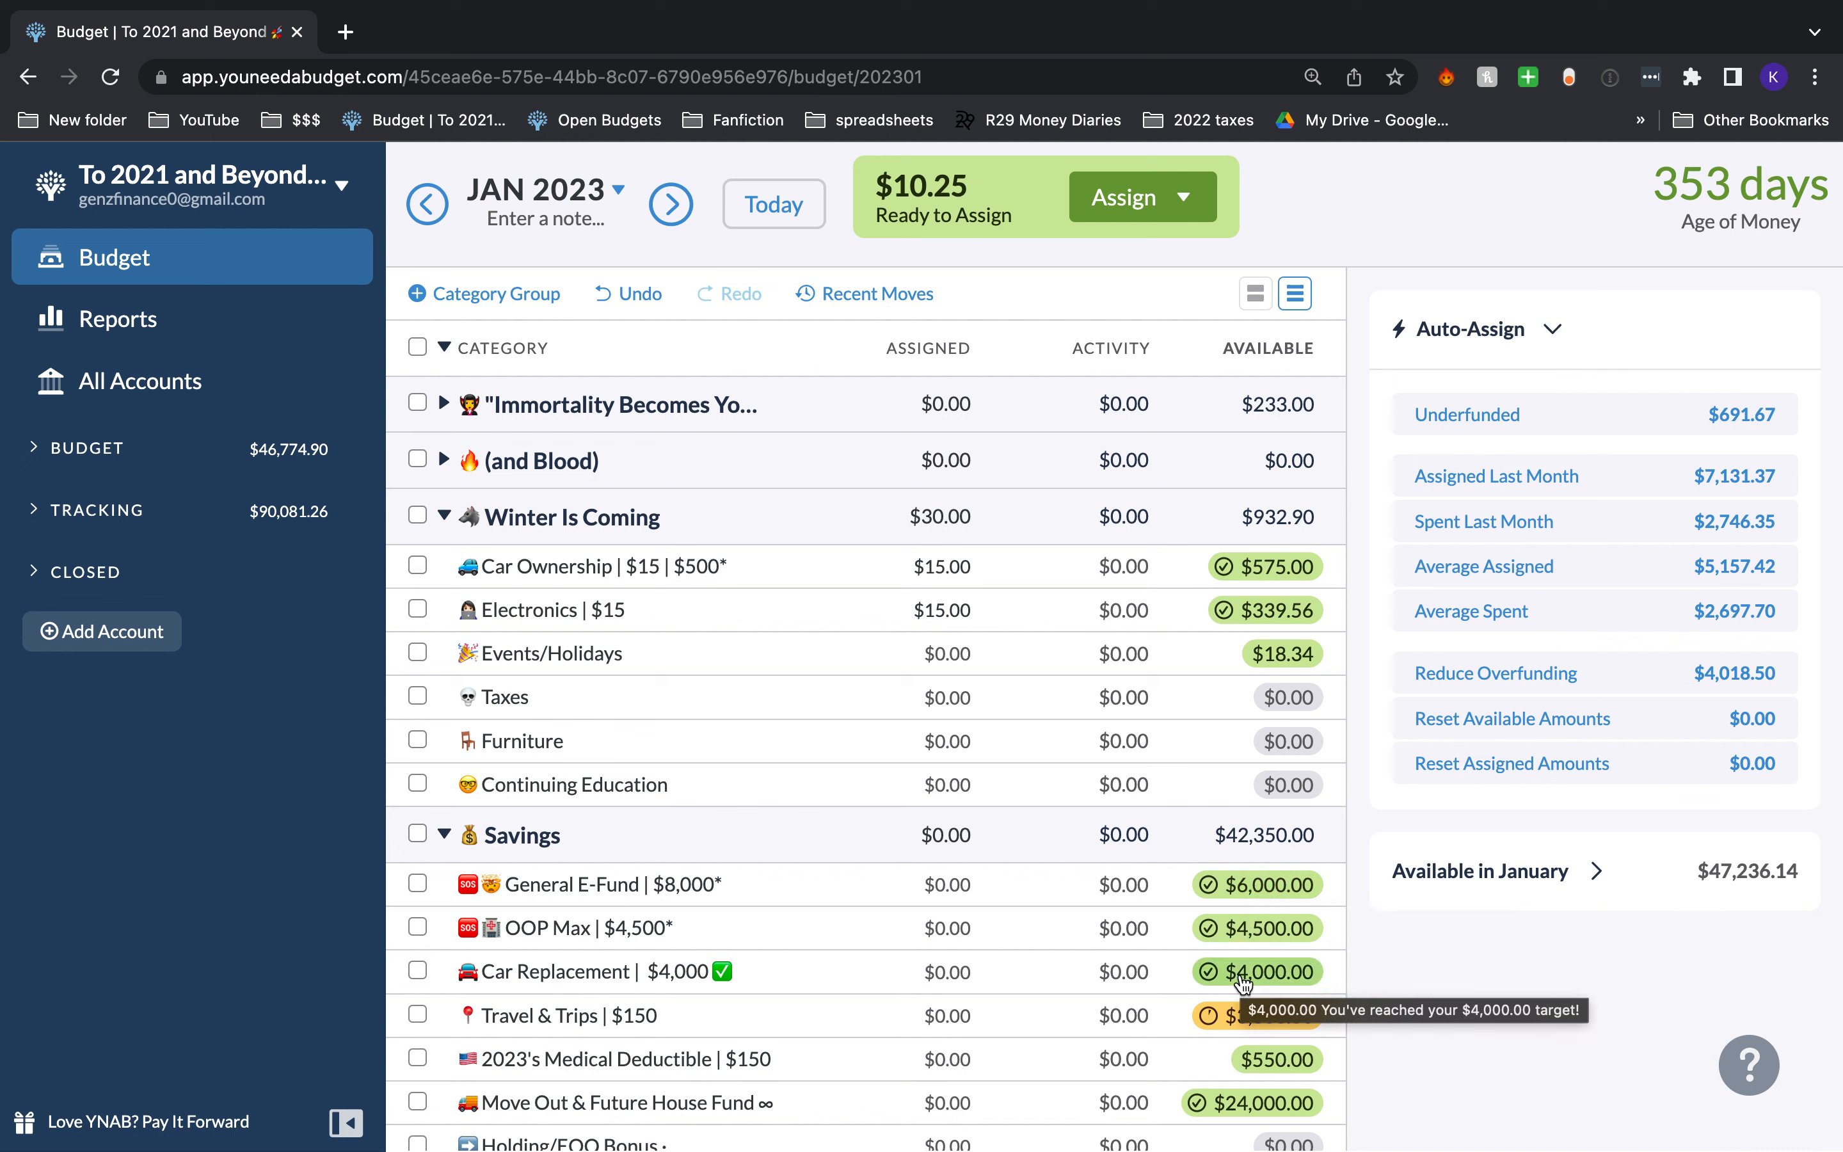
{"action": "scroll", "coordinate": [1243, 984], "scroll_direction": "up", "scroll_amount": 1}
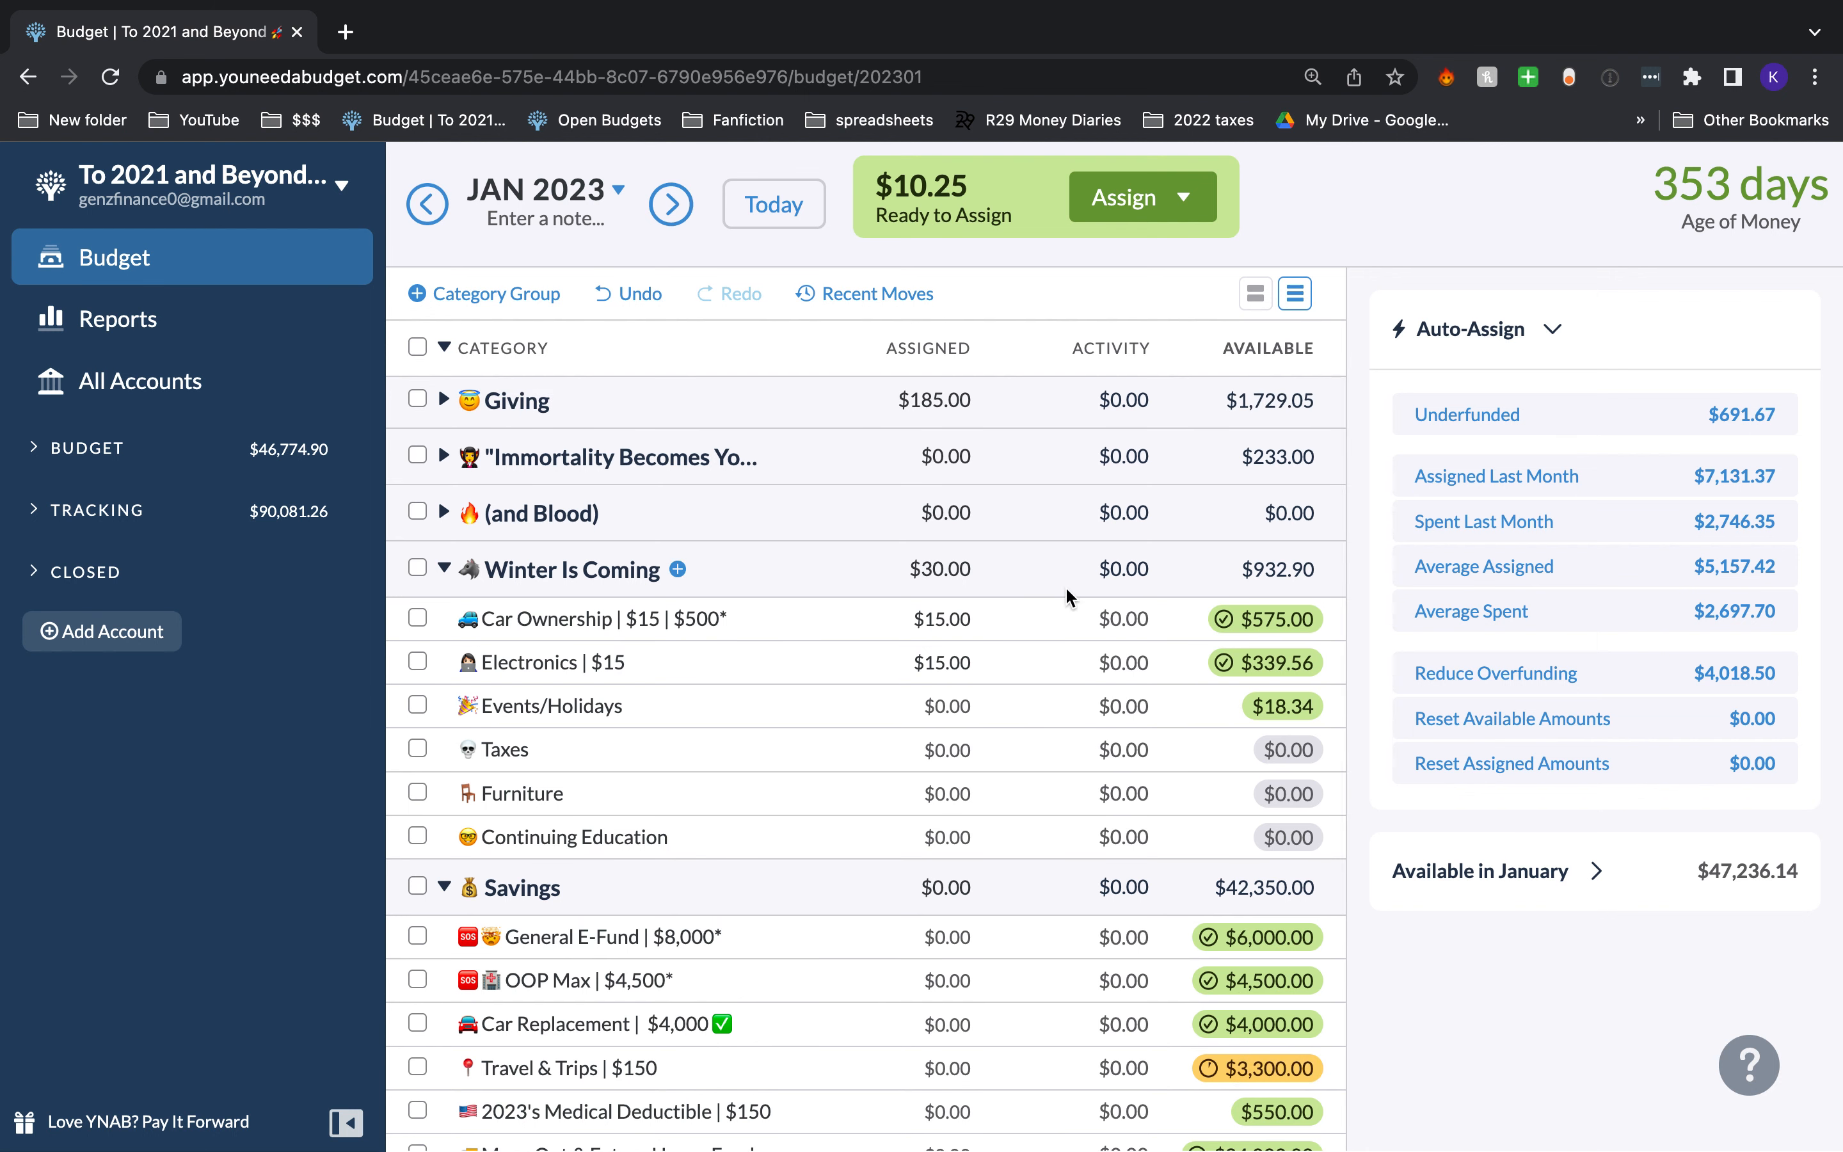
Step: Delete the Car Ownership category's monthly spending target in the February 2023 budget and return to January 2023
{"action": "left_click", "coordinate": [670, 204]}
{"action": "left_click", "coordinate": [1021, 632]}
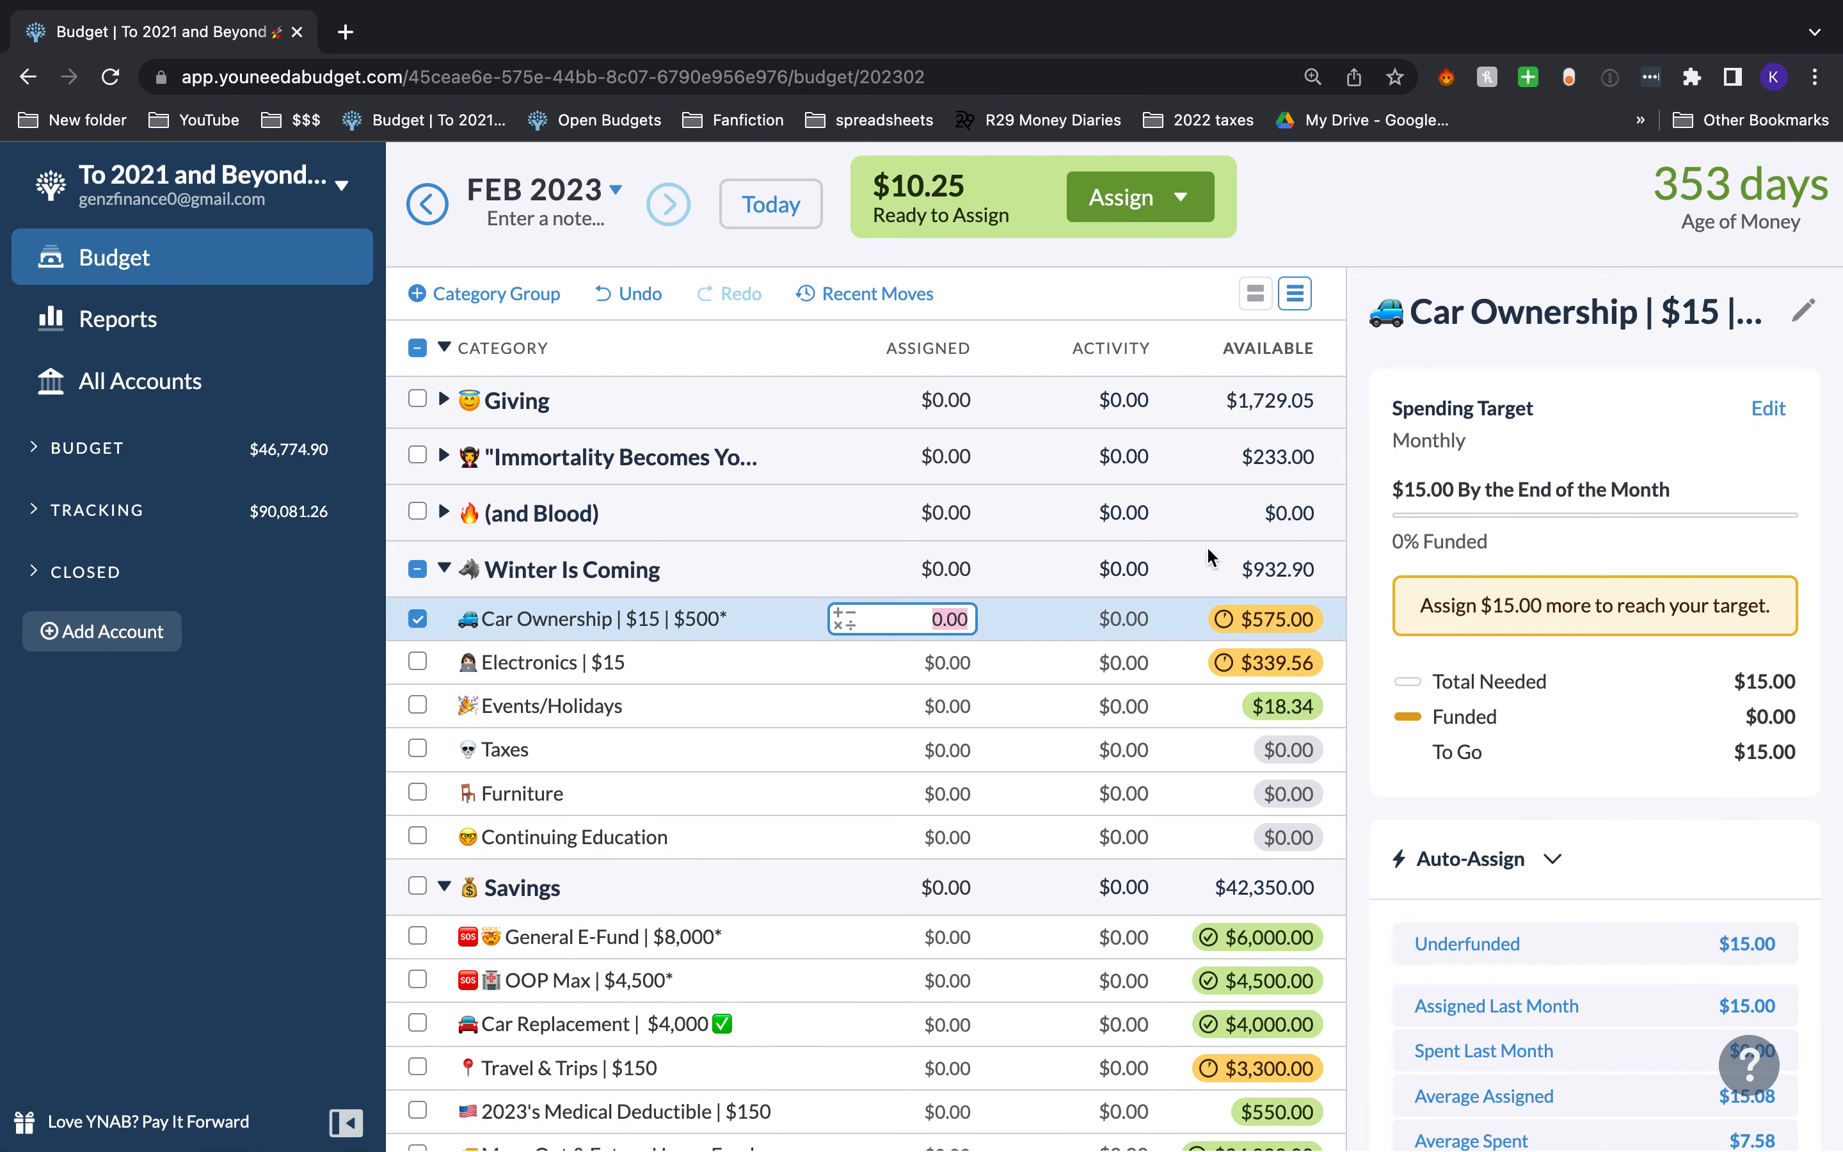
{"action": "left_click", "coordinate": [1779, 412]}
{"action": "left_click", "coordinate": [1421, 907]}
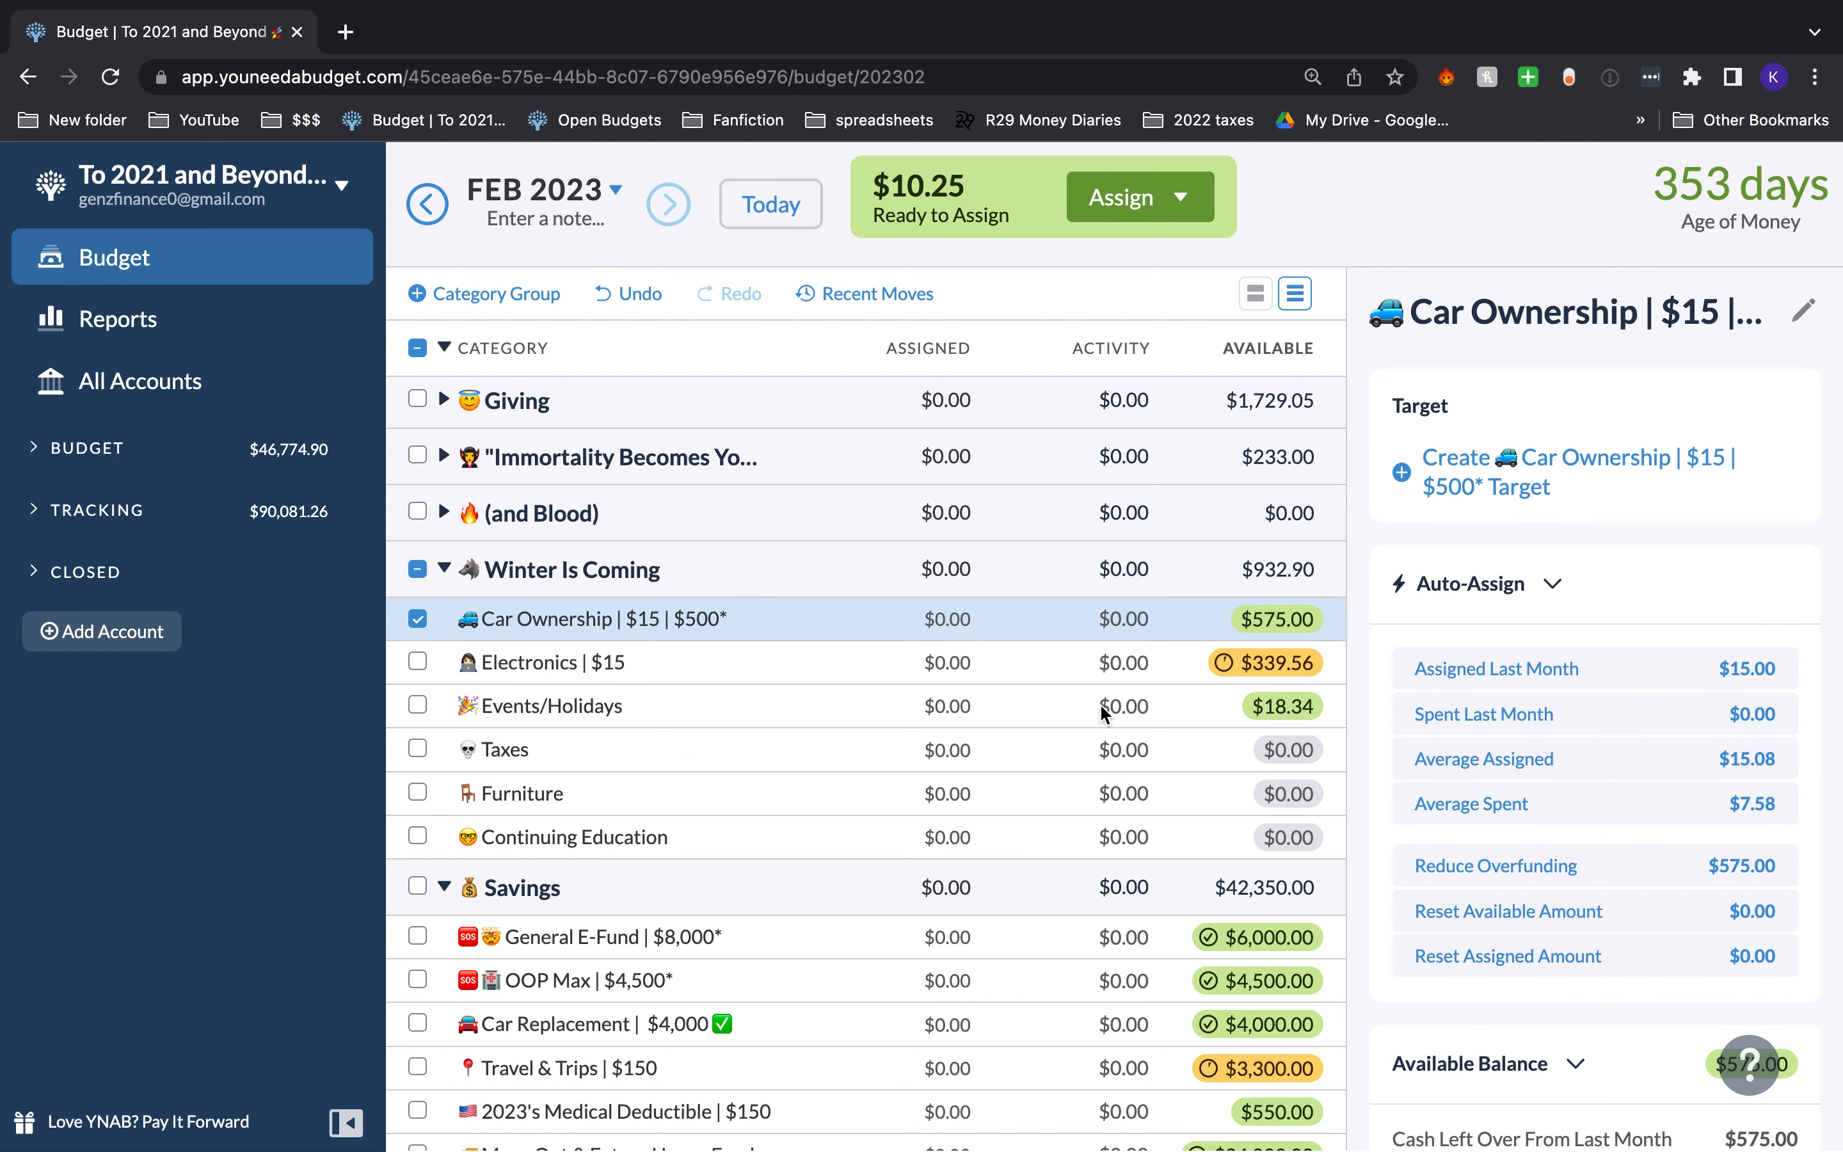
{"action": "left_click", "coordinate": [1067, 660]}
{"action": "left_click", "coordinate": [416, 663]}
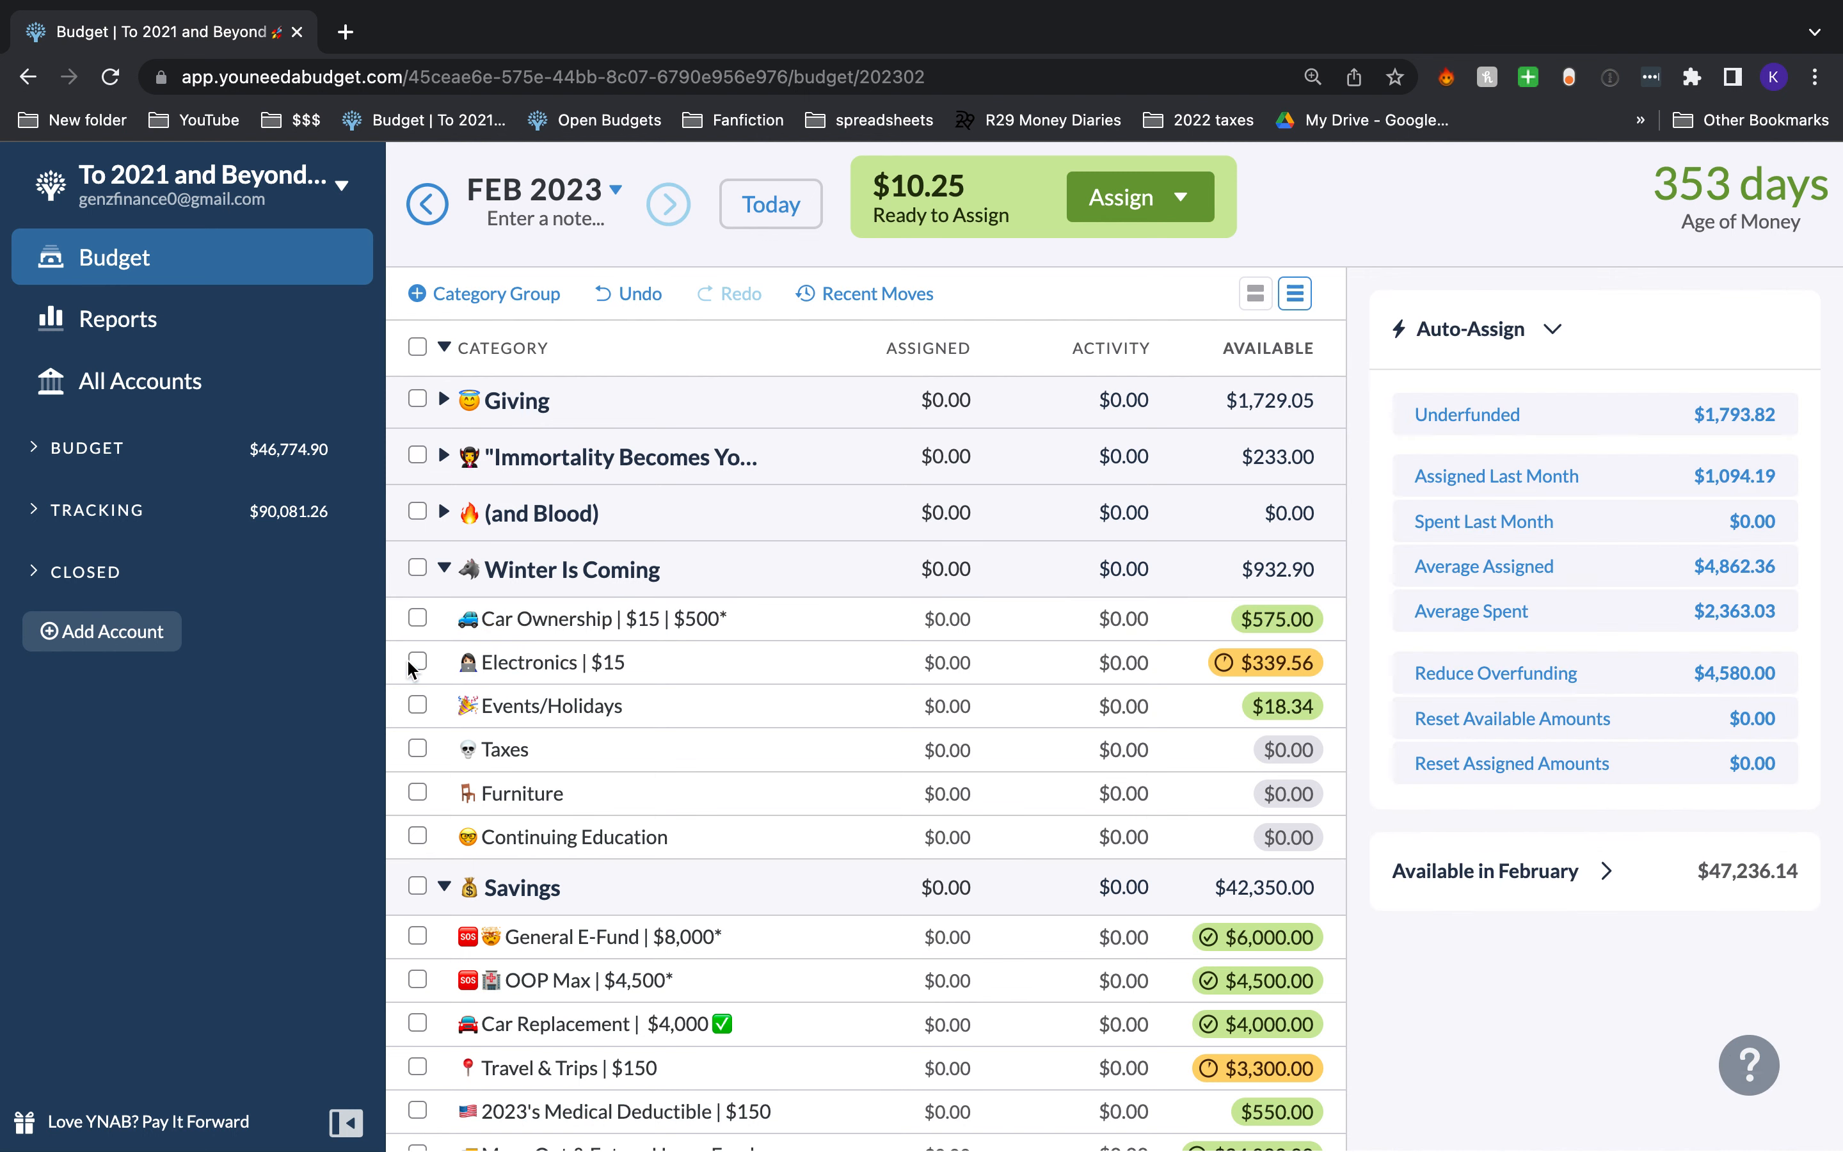
{"action": "left_click", "coordinate": [428, 201]}
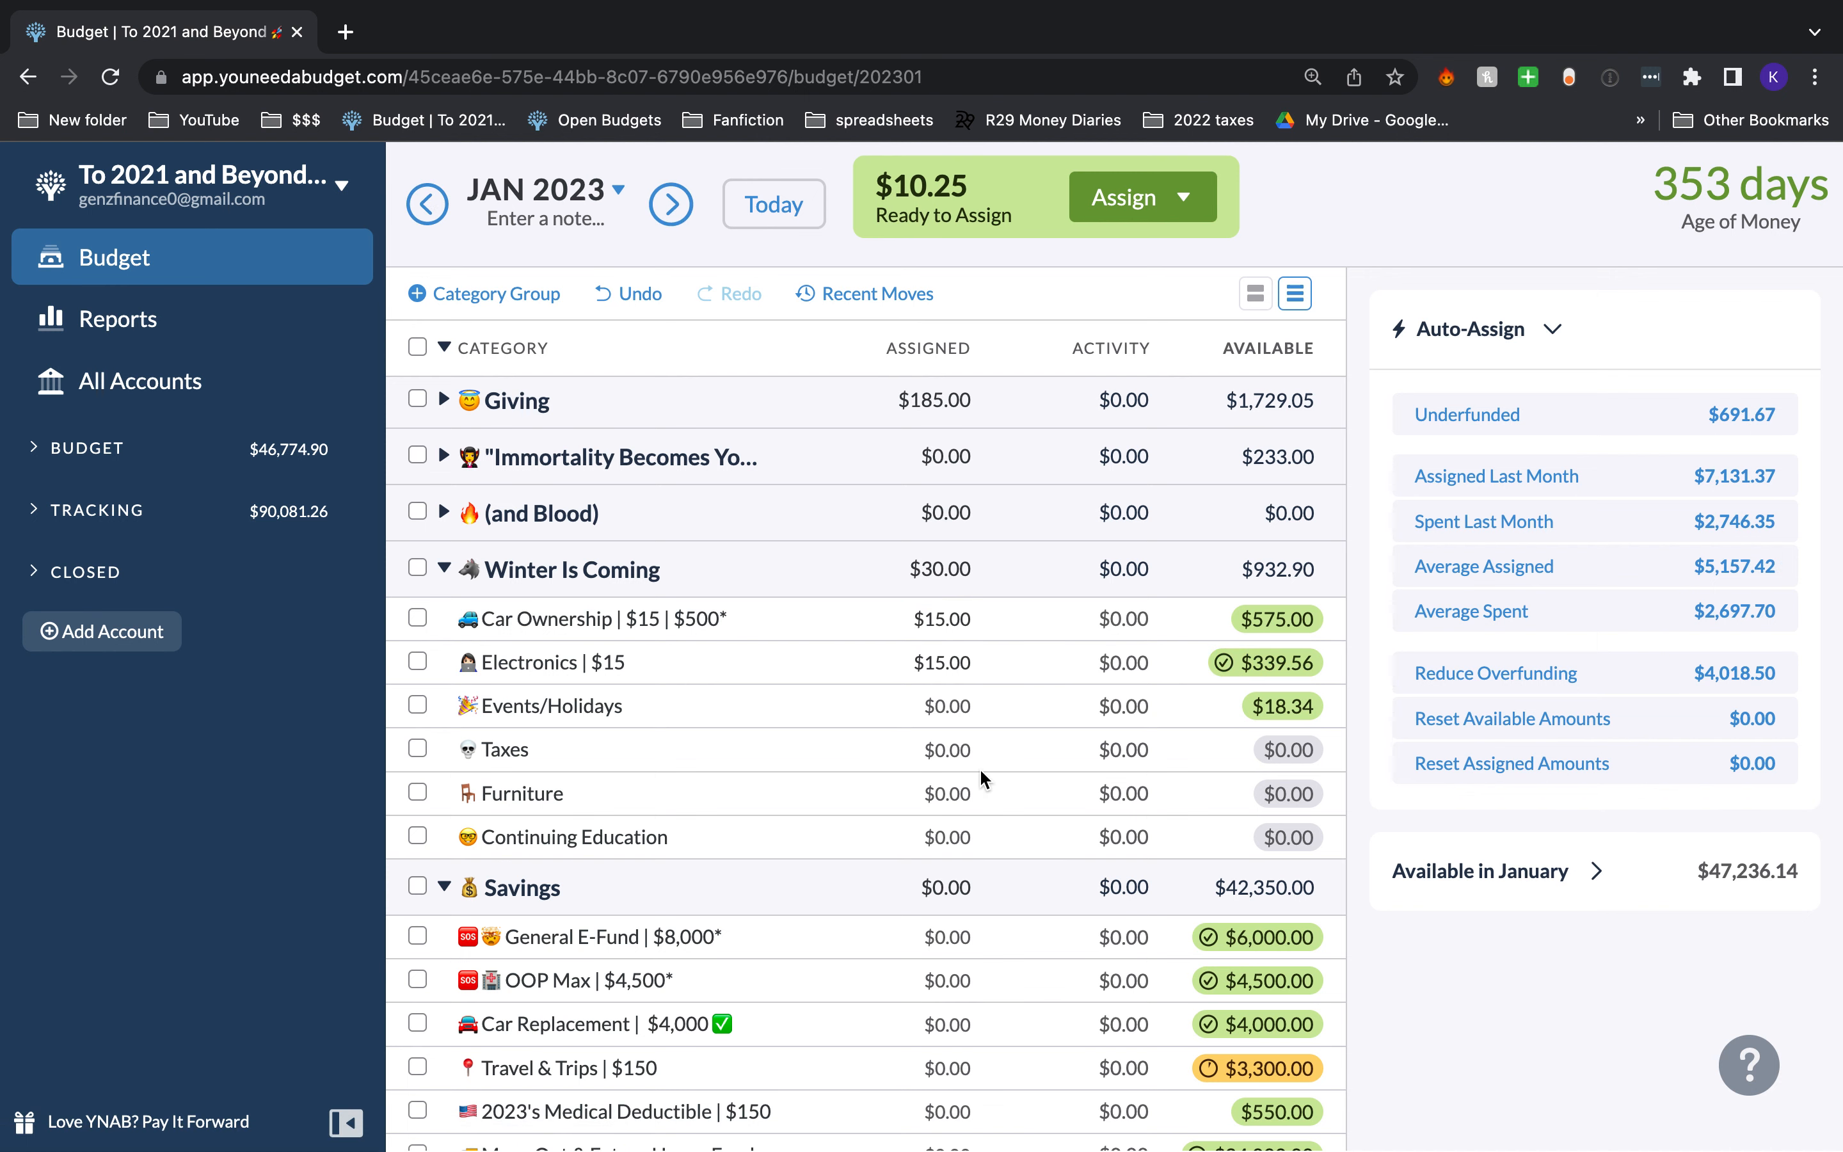
Step: Collapse the Winter Is Coming group and review the General E-Fund, OOP Max, Car Replacement and Travel & Trips targets in Savings
{"action": "scroll", "coordinate": [979, 768], "scroll_direction": "down", "scroll_amount": 2}
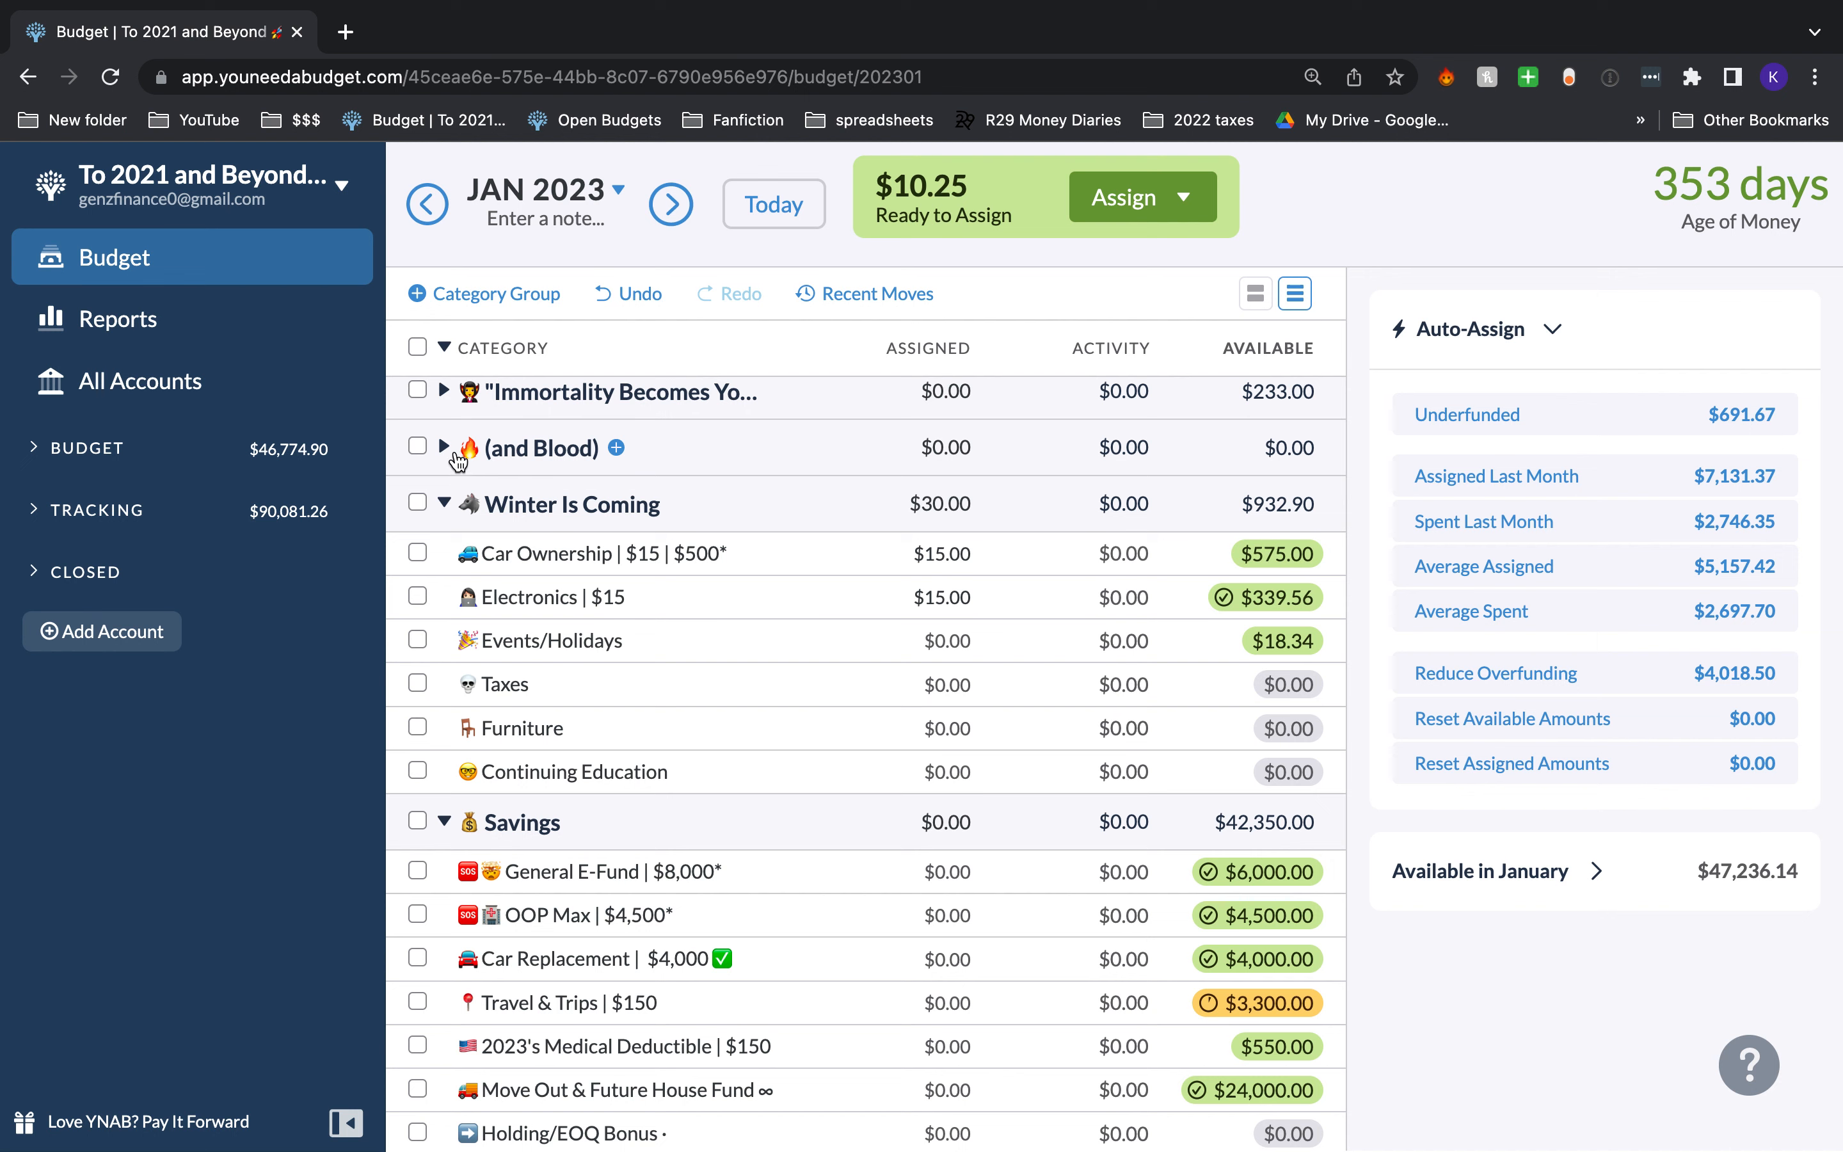
{"action": "left_click", "coordinate": [444, 502]}
{"action": "scroll", "coordinate": [605, 628], "scroll_direction": "down", "scroll_amount": 1}
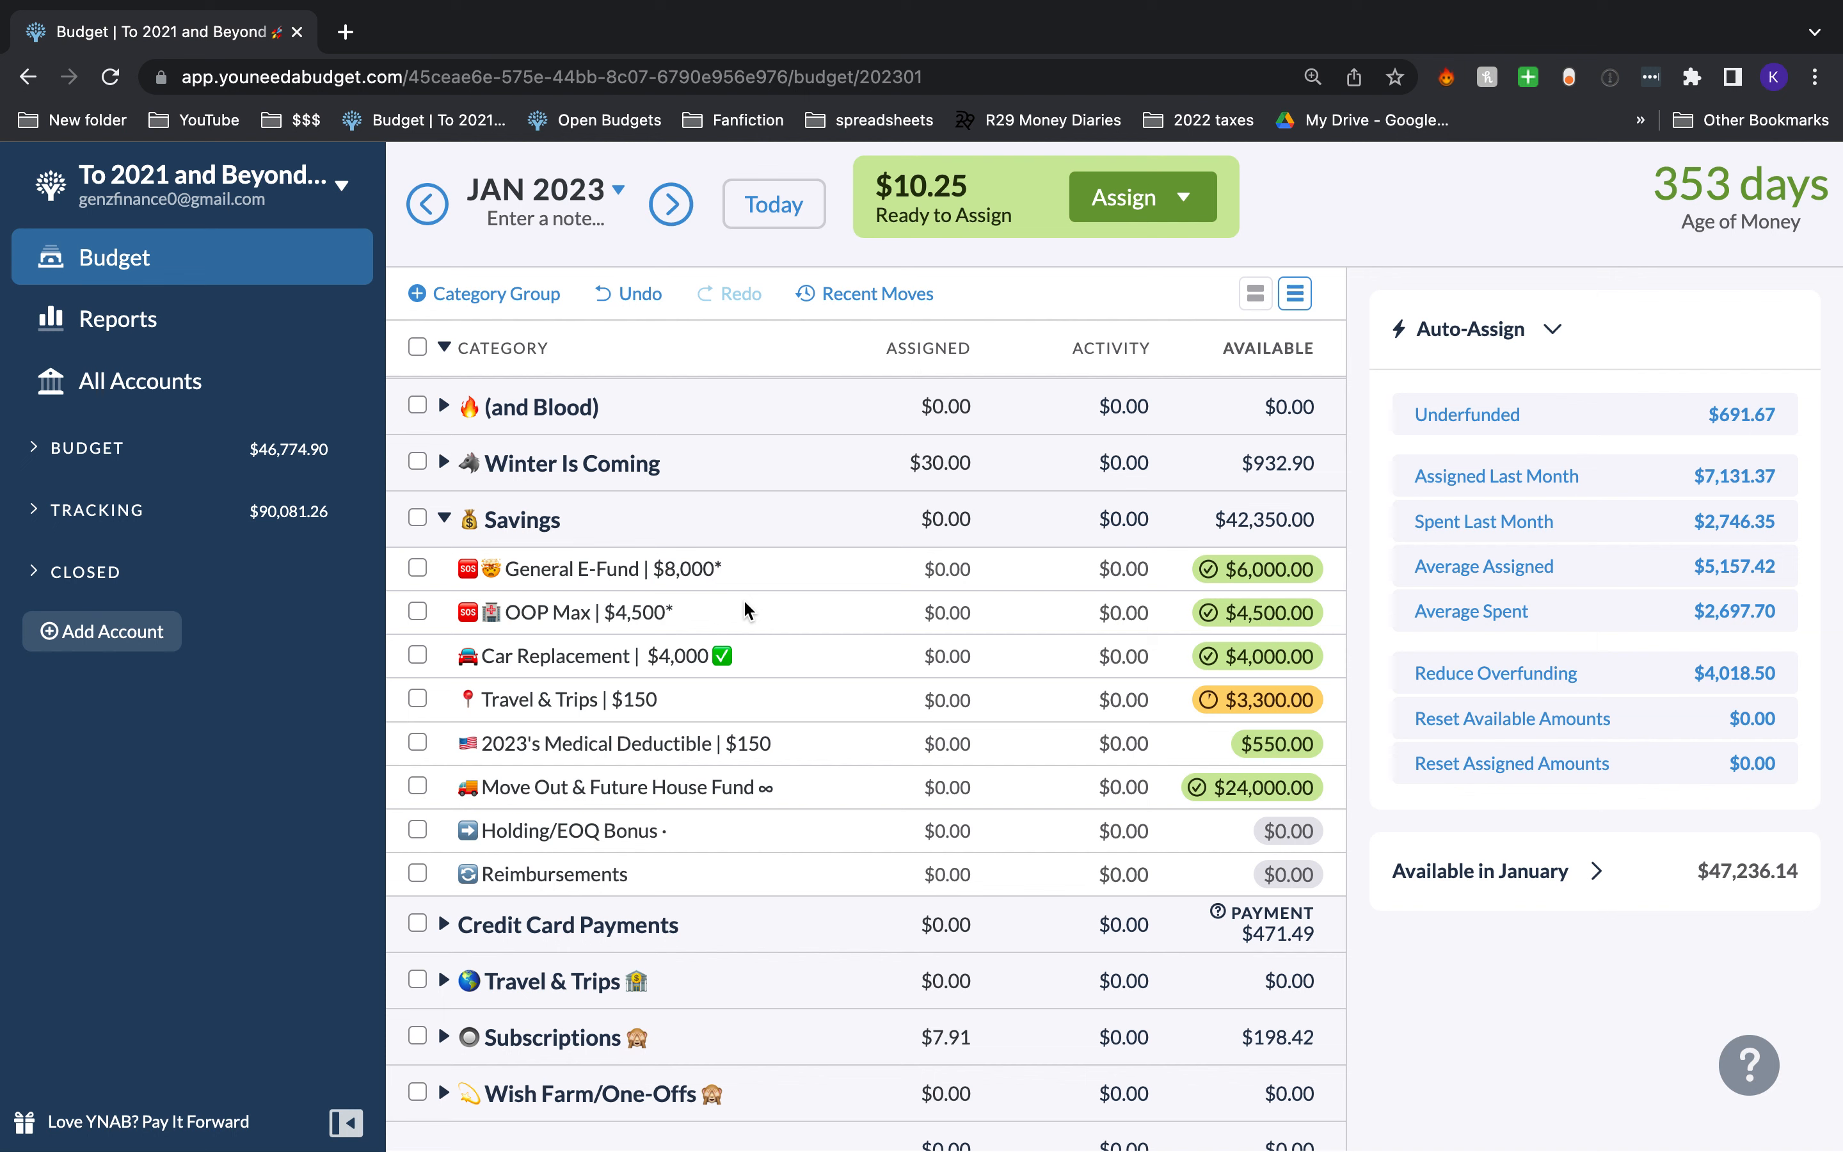
{"action": "left_click", "coordinate": [1019, 577]}
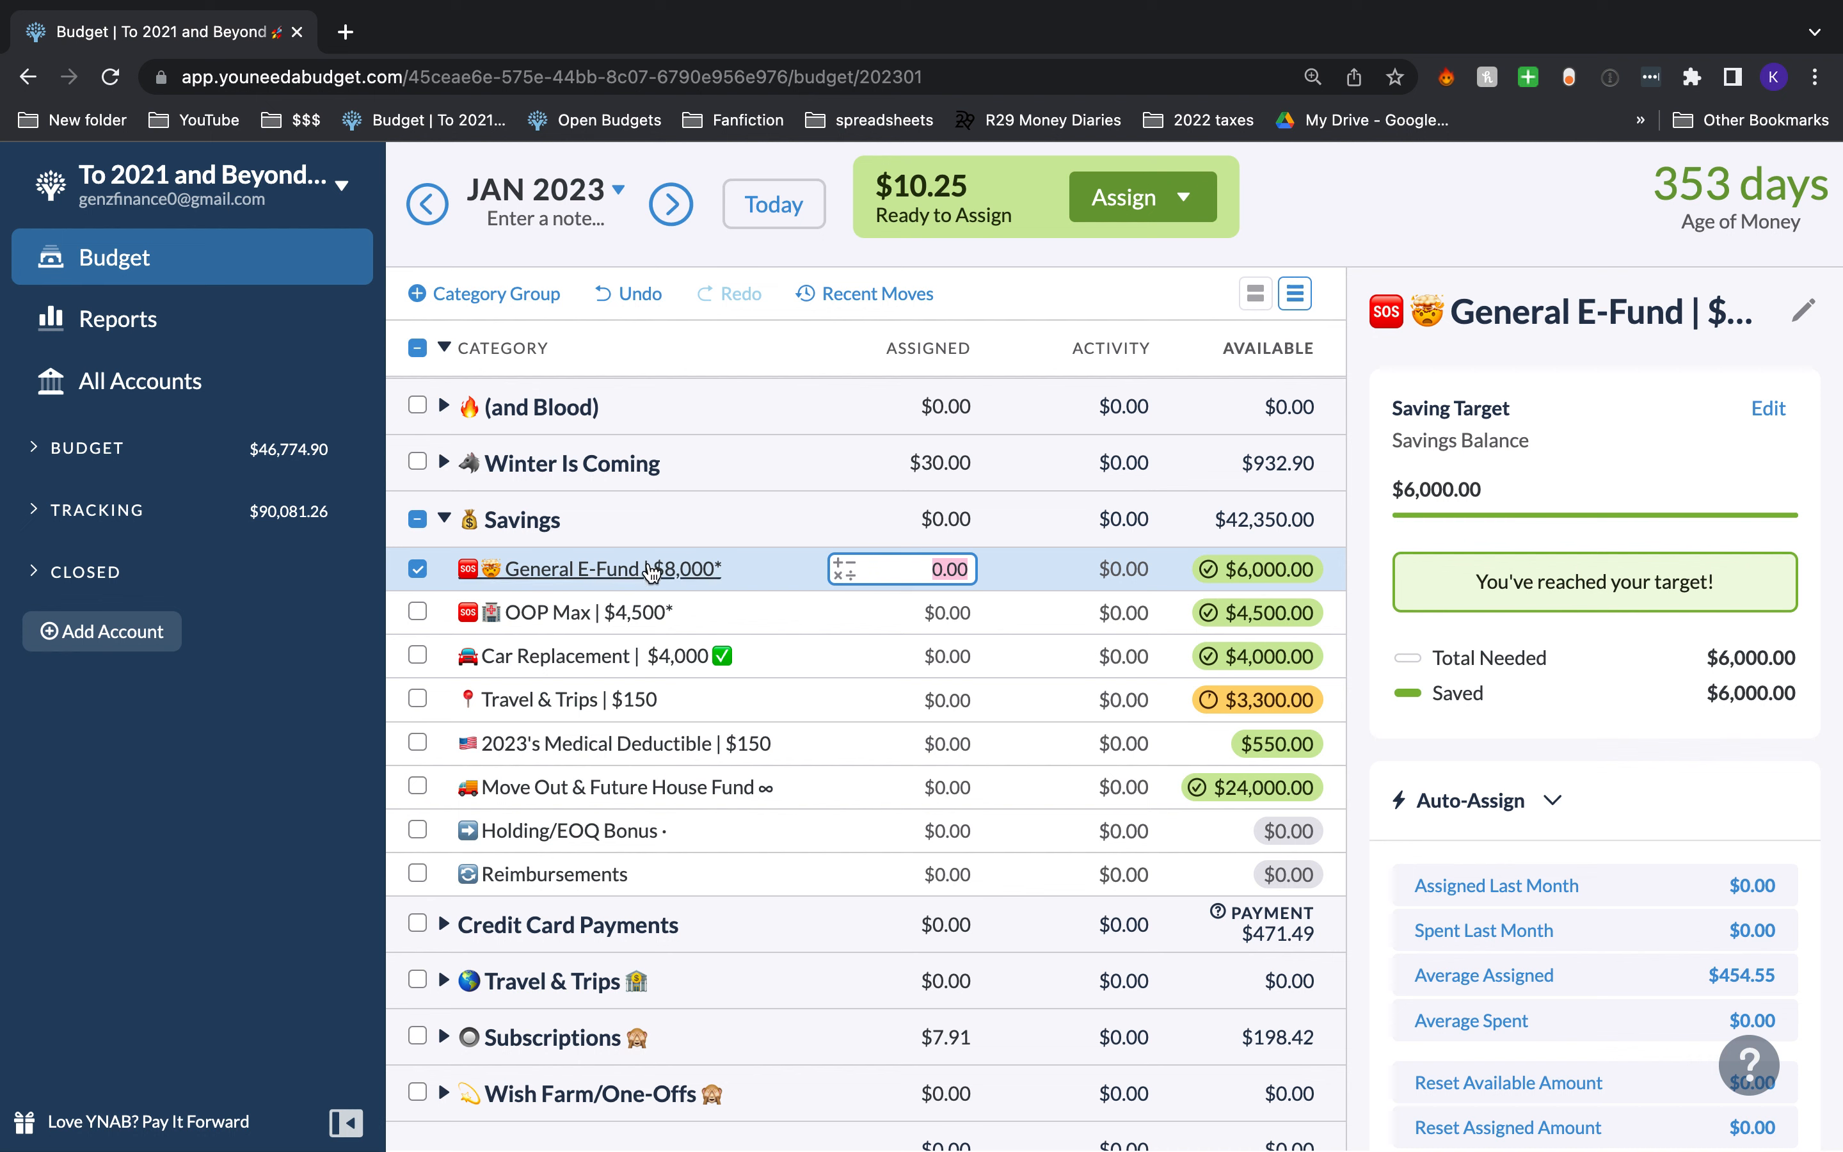
{"action": "left_click", "coordinate": [701, 612]}
{"action": "left_click", "coordinate": [702, 612]}
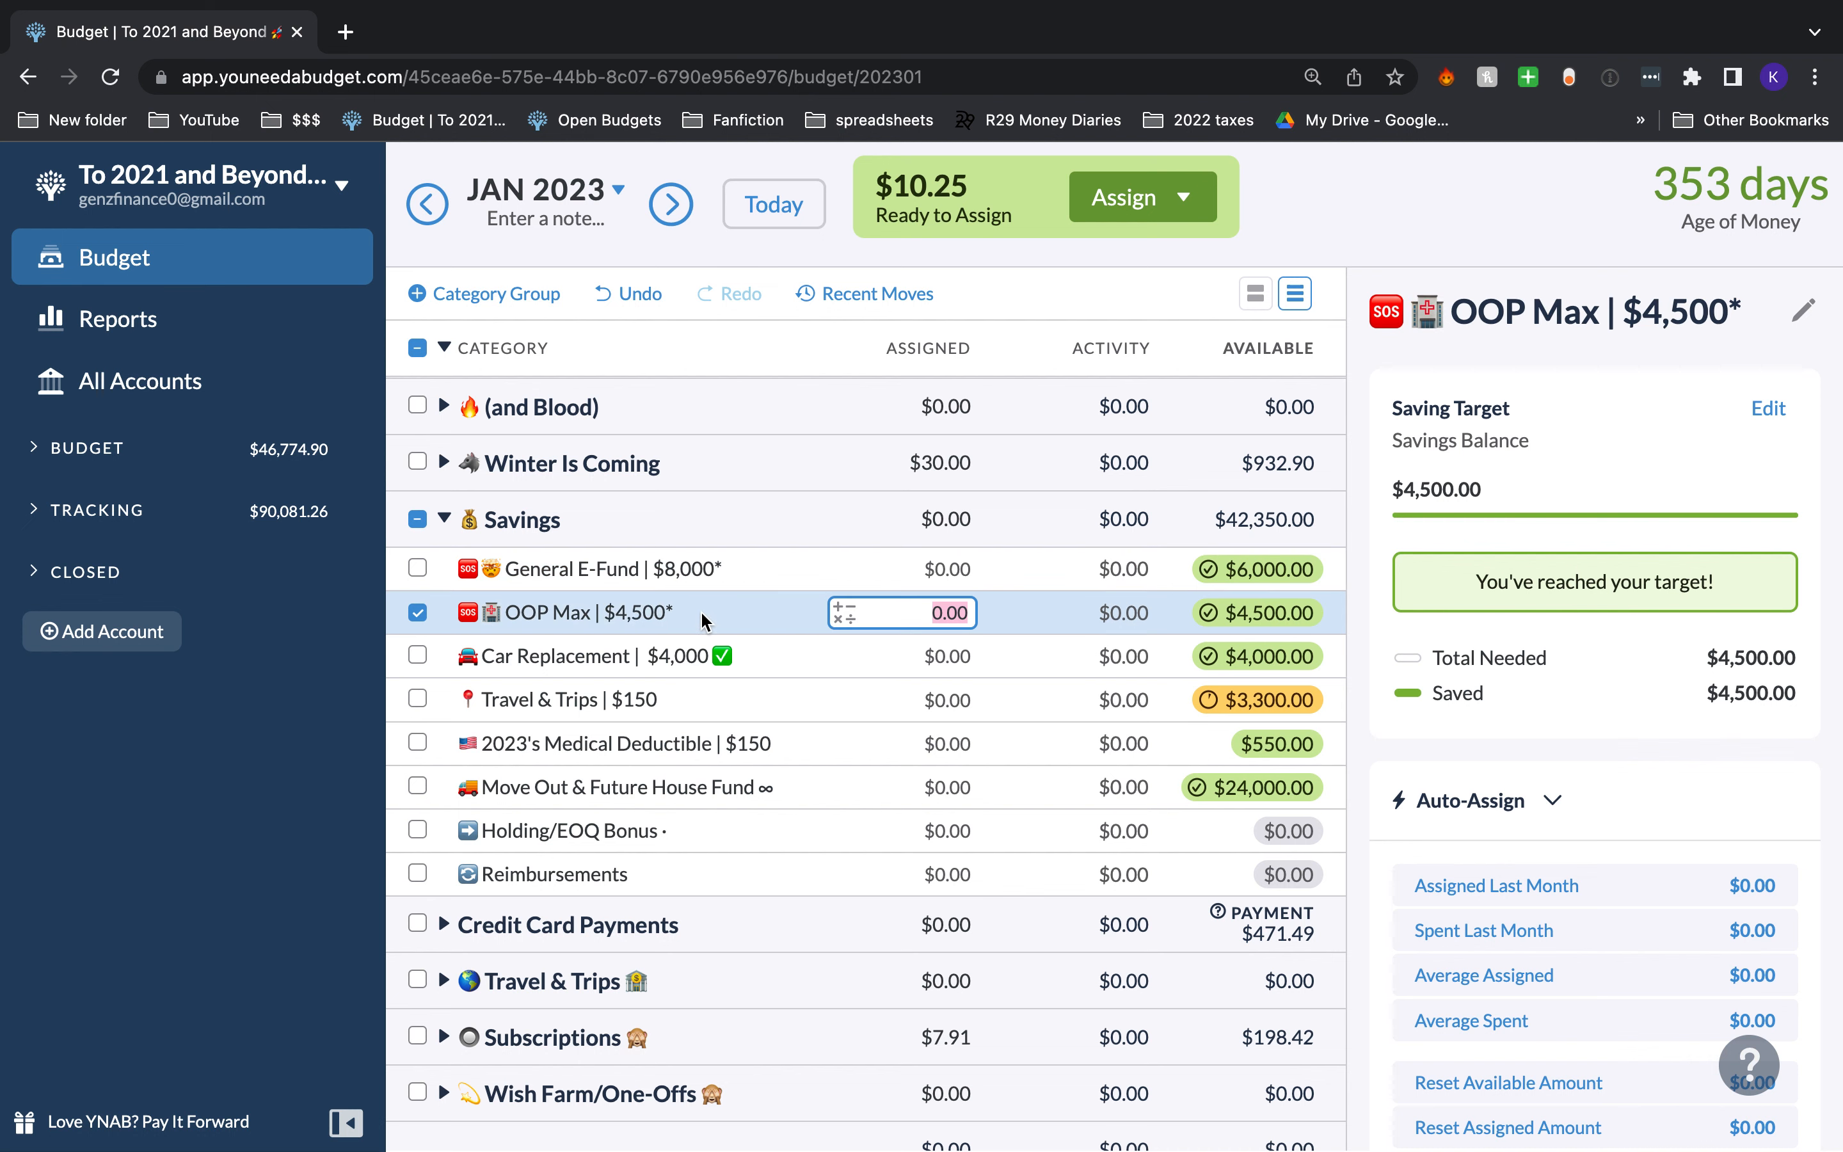
{"action": "key", "text": "Down"}
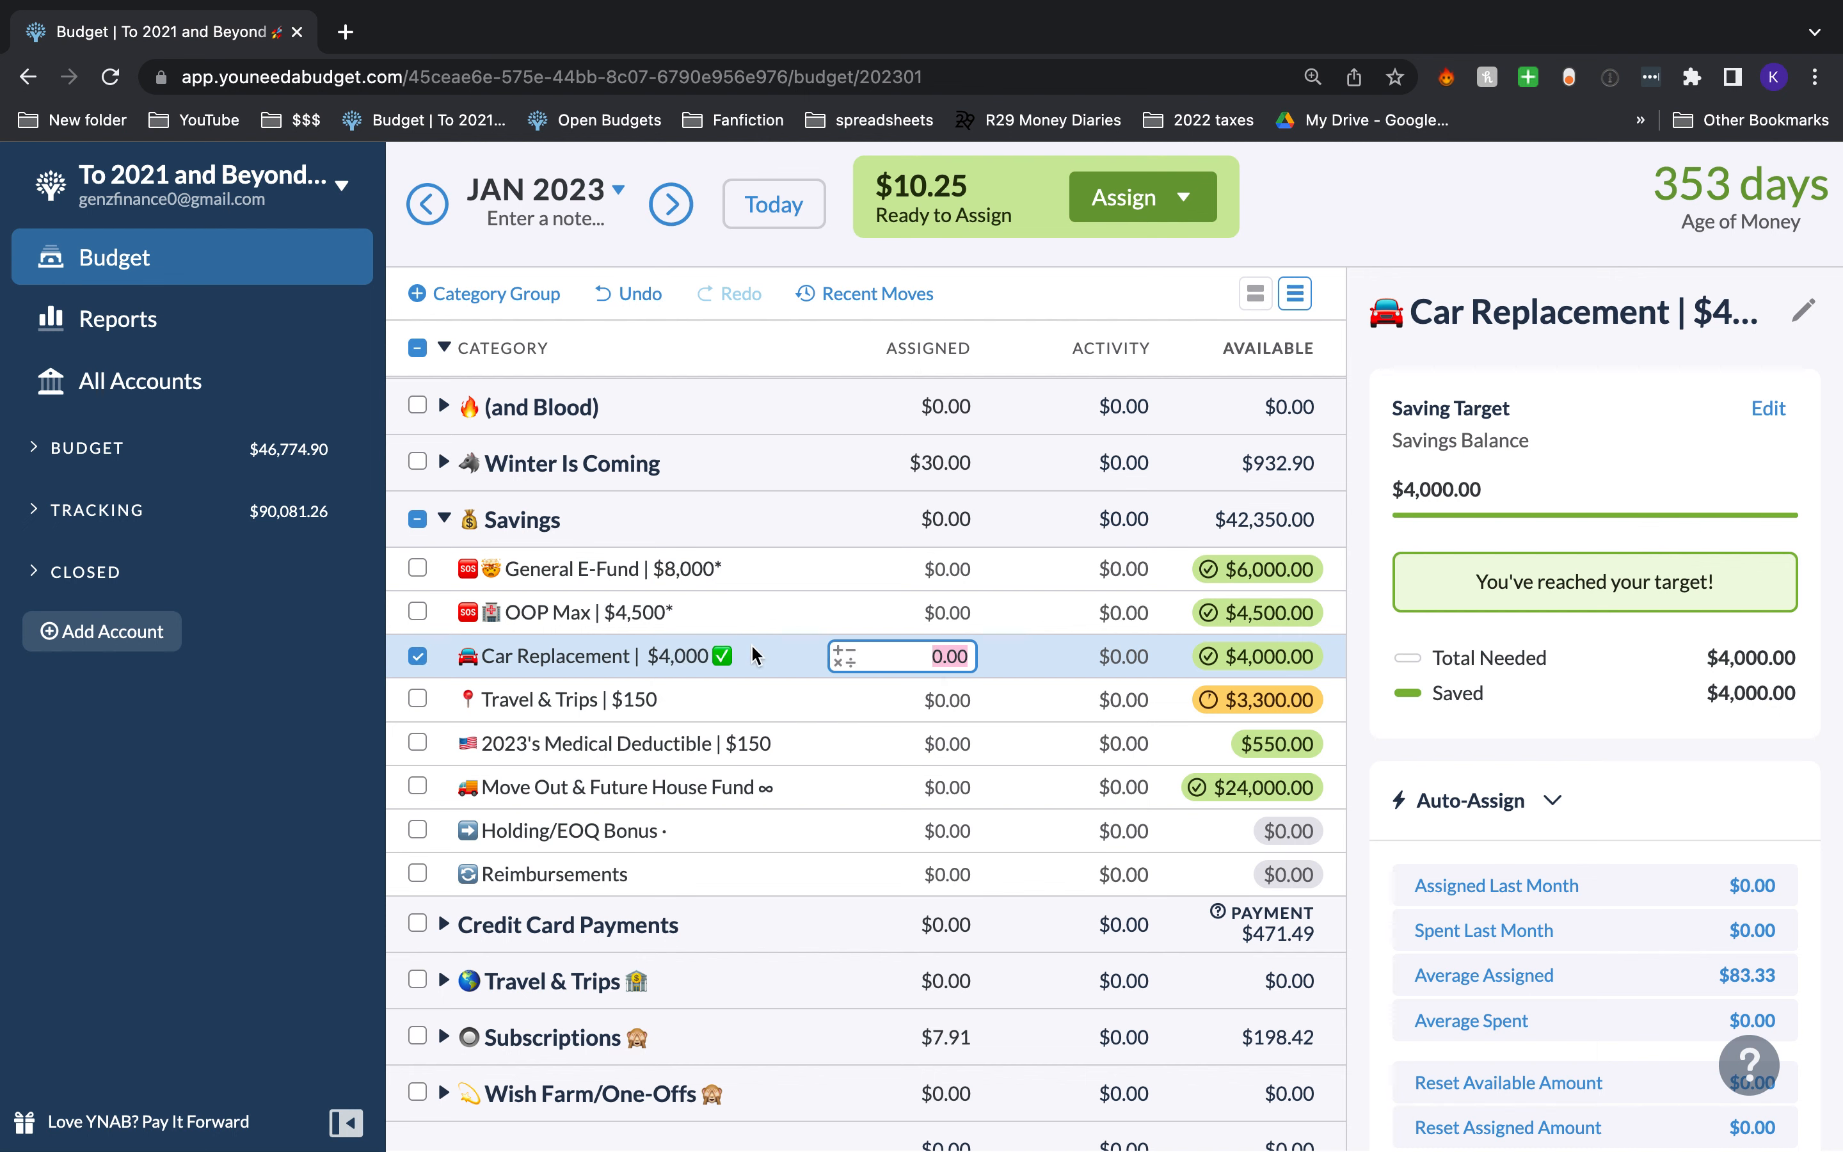
{"action": "key", "text": "Escape"}
{"action": "left_click", "coordinate": [1024, 693]}
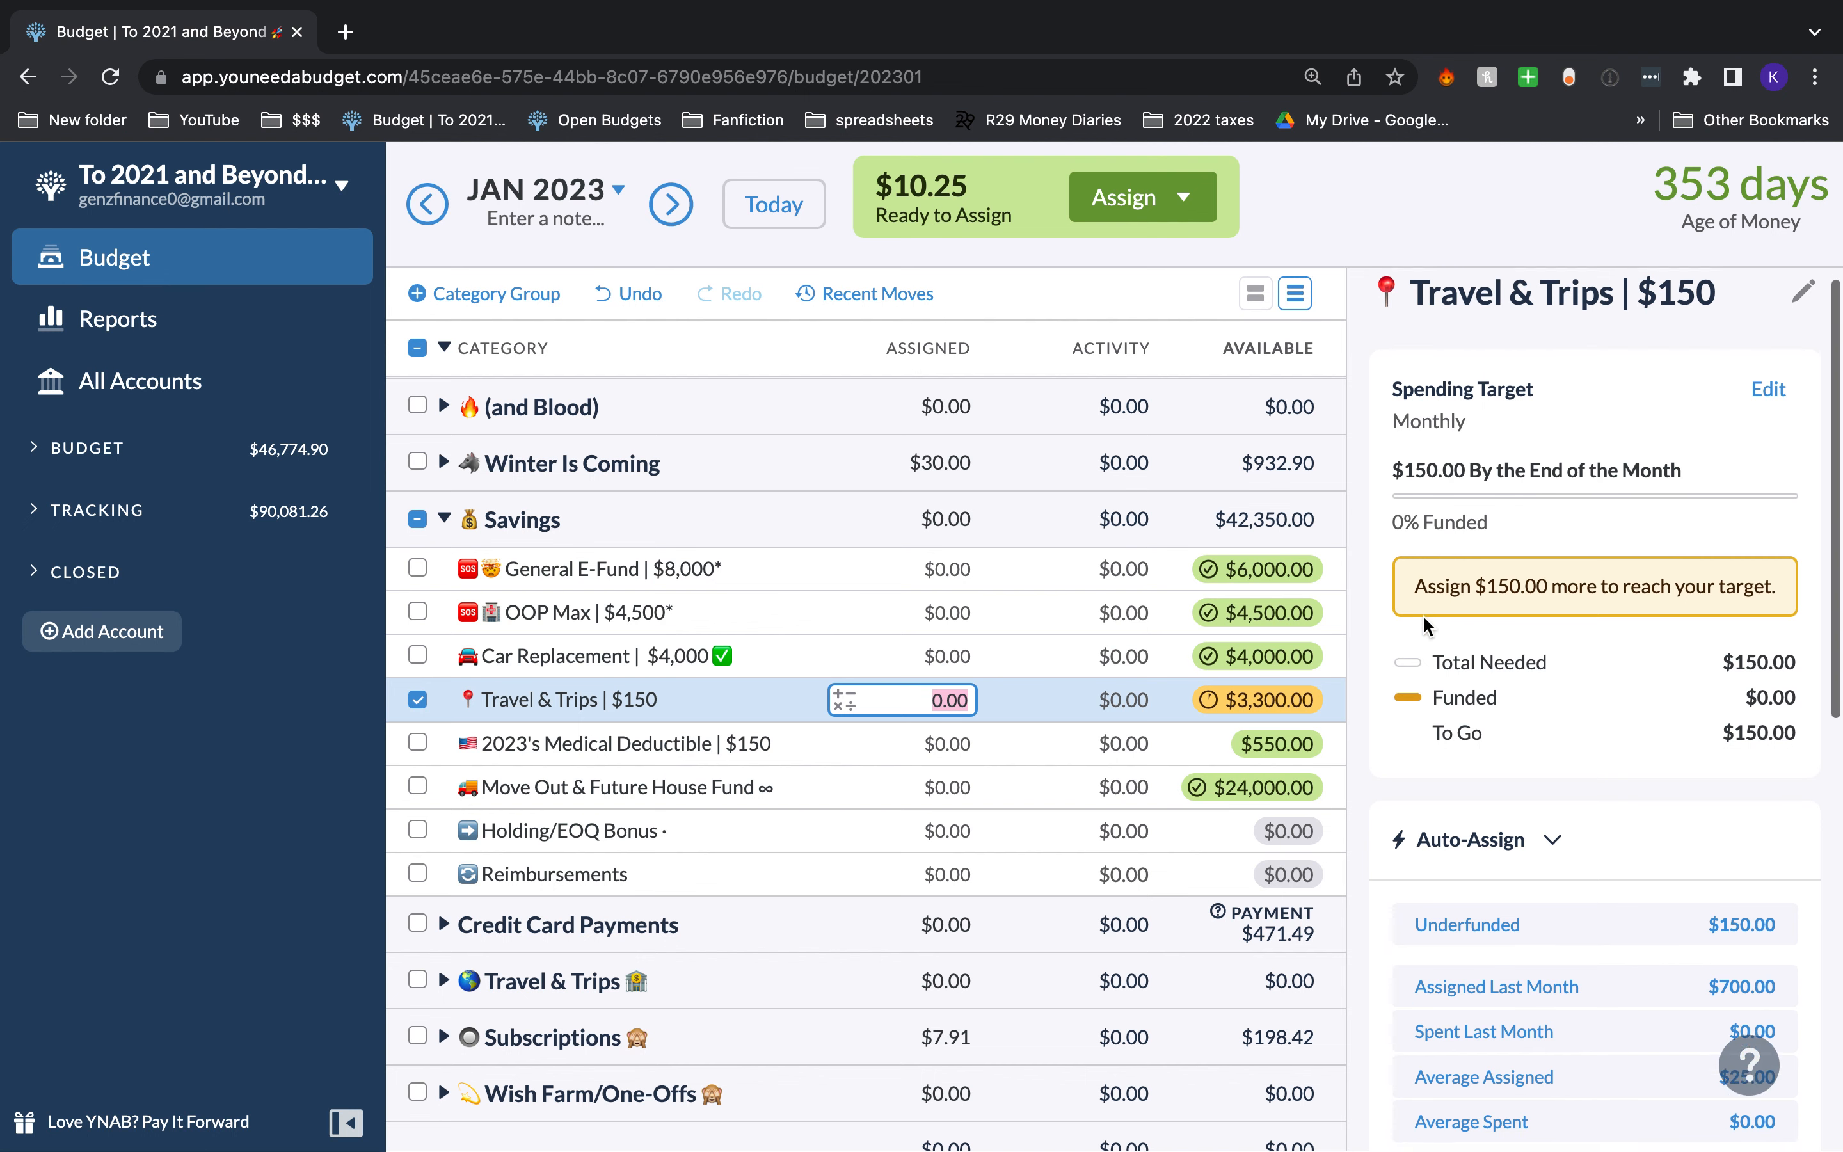
{"action": "scroll", "coordinate": [1422, 615], "scroll_direction": "down", "scroll_amount": 1}
Step: Rename the Medical Deductible category in the Savings group as "2024's Medical Deductible | $125"
{"action": "left_click", "coordinate": [754, 751]}
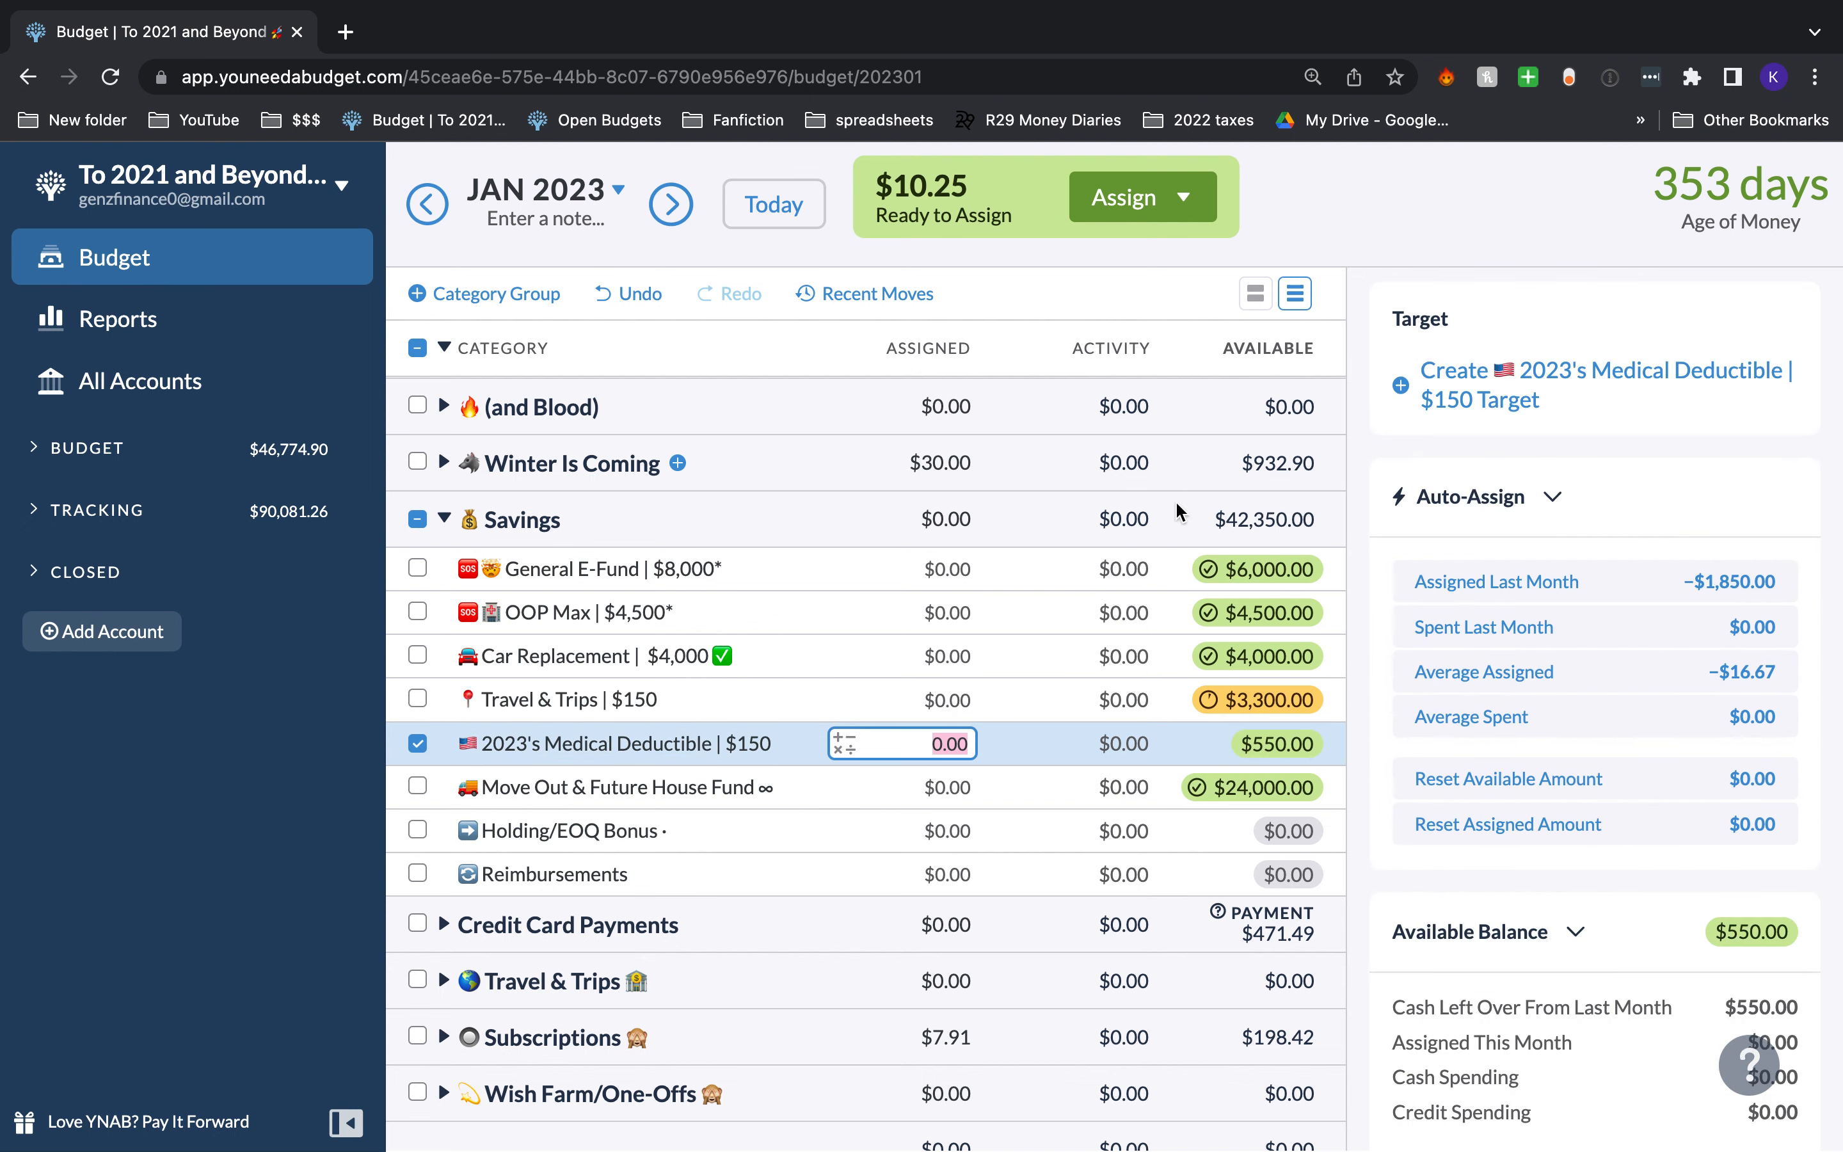
{"action": "left_click", "coordinate": [533, 743]}
{"action": "left_click", "coordinate": [434, 817]}
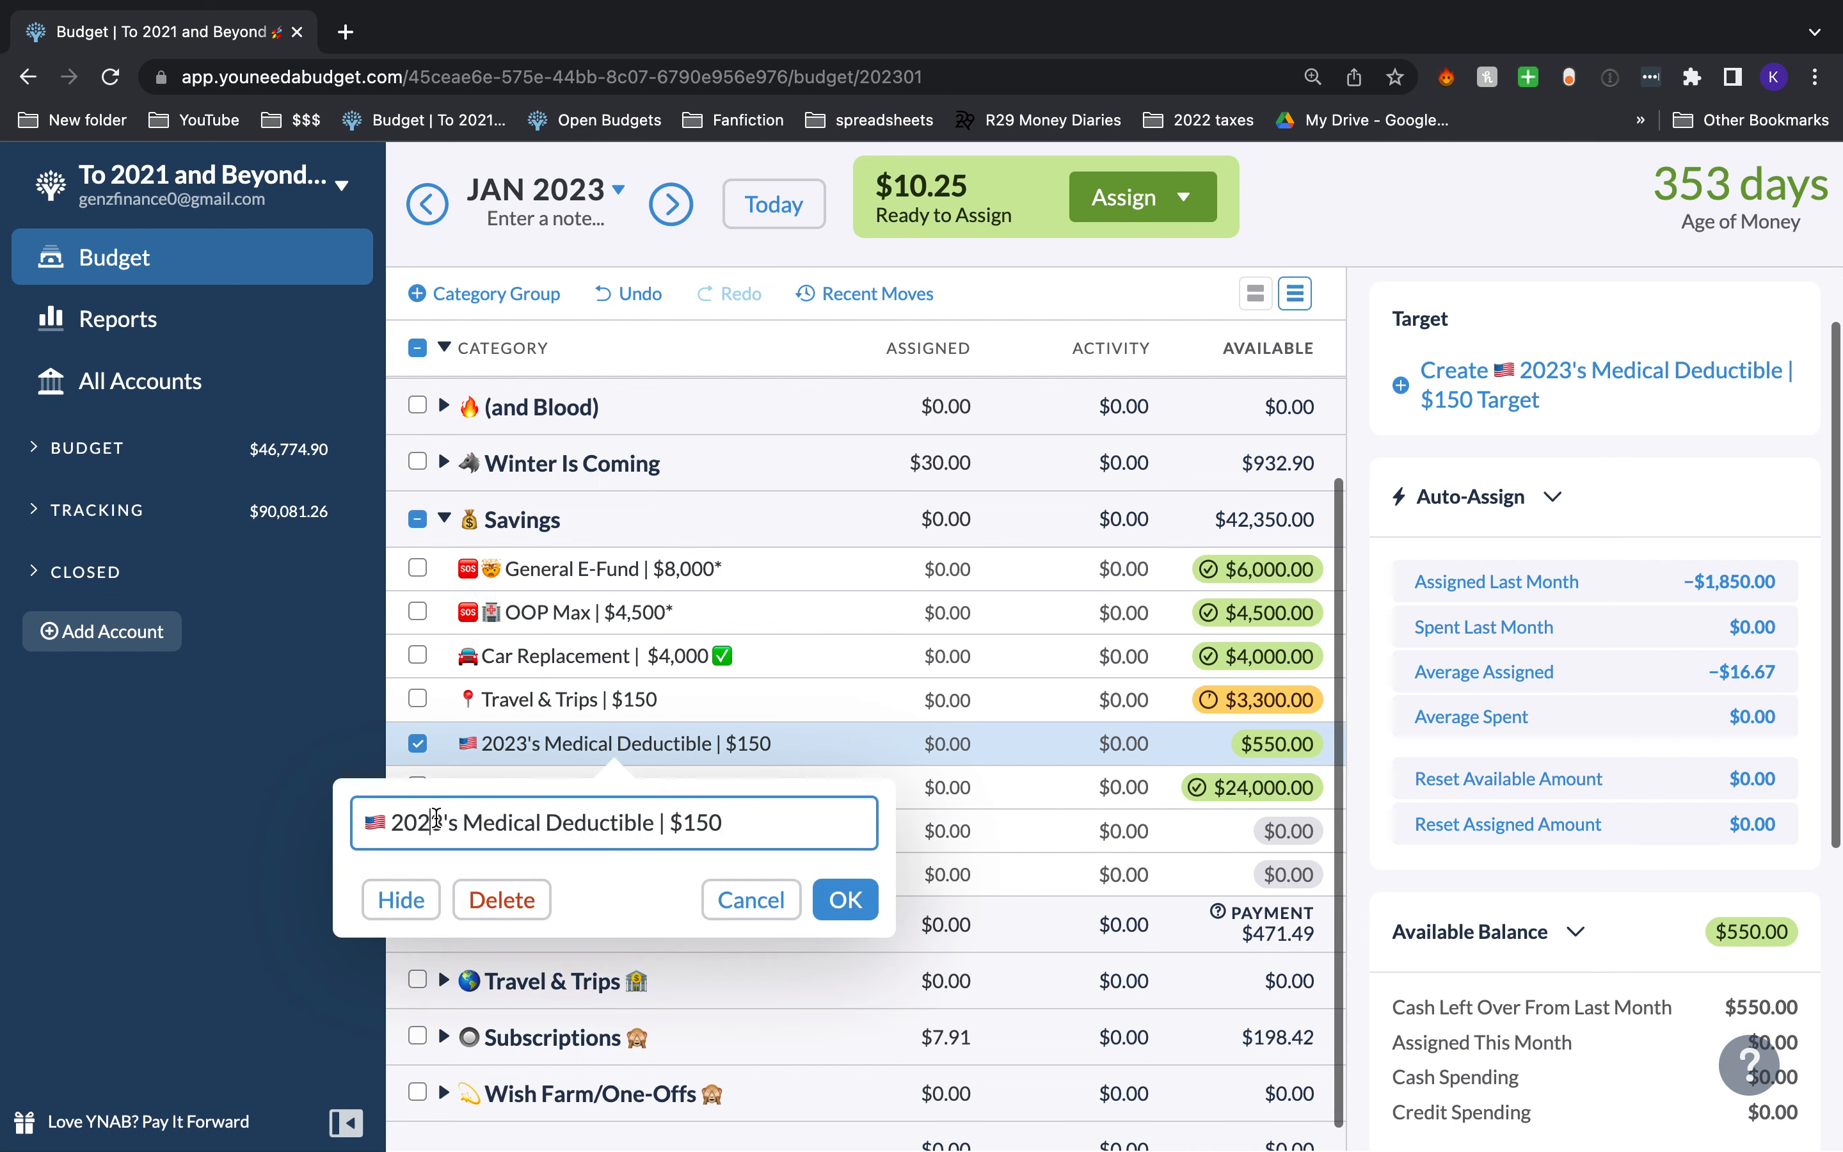
{"action": "key", "text": "Delete"}
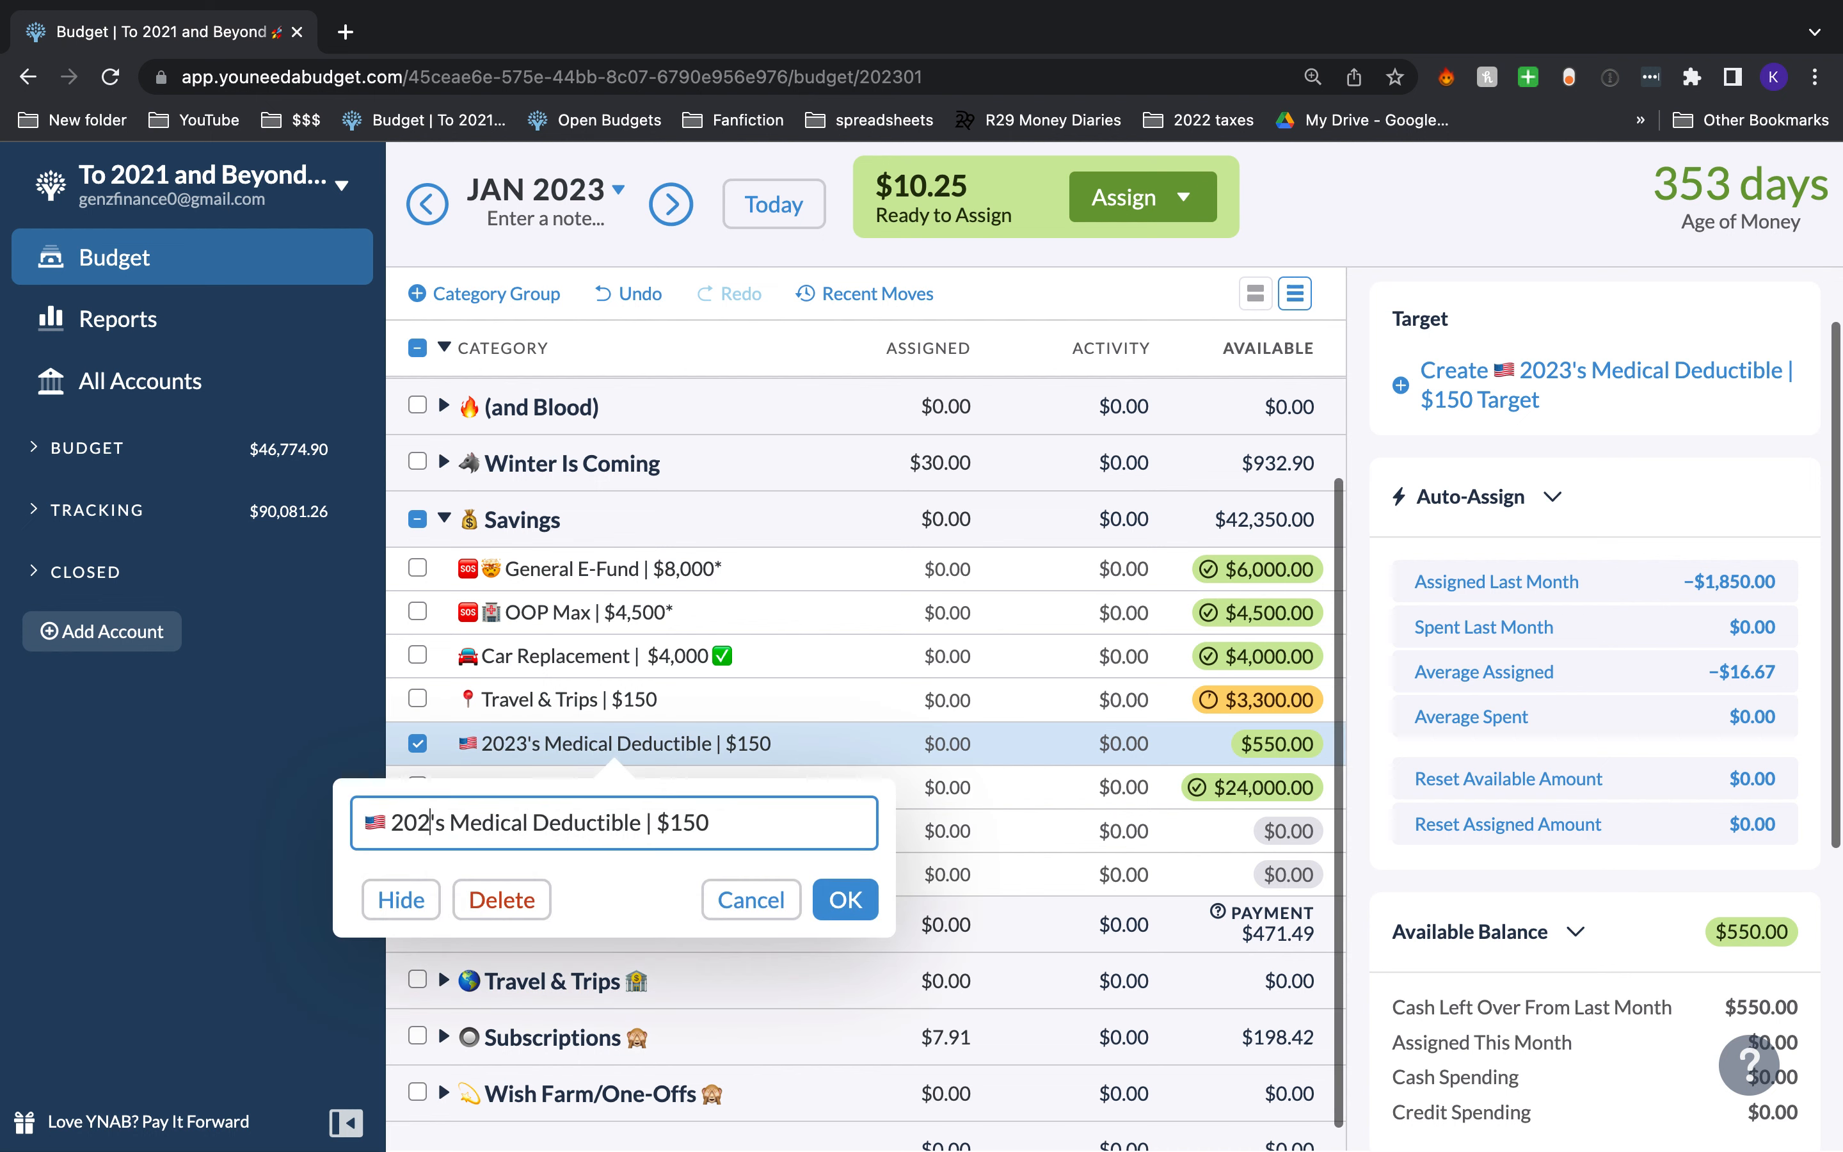
{"action": "type", "text": "4"}
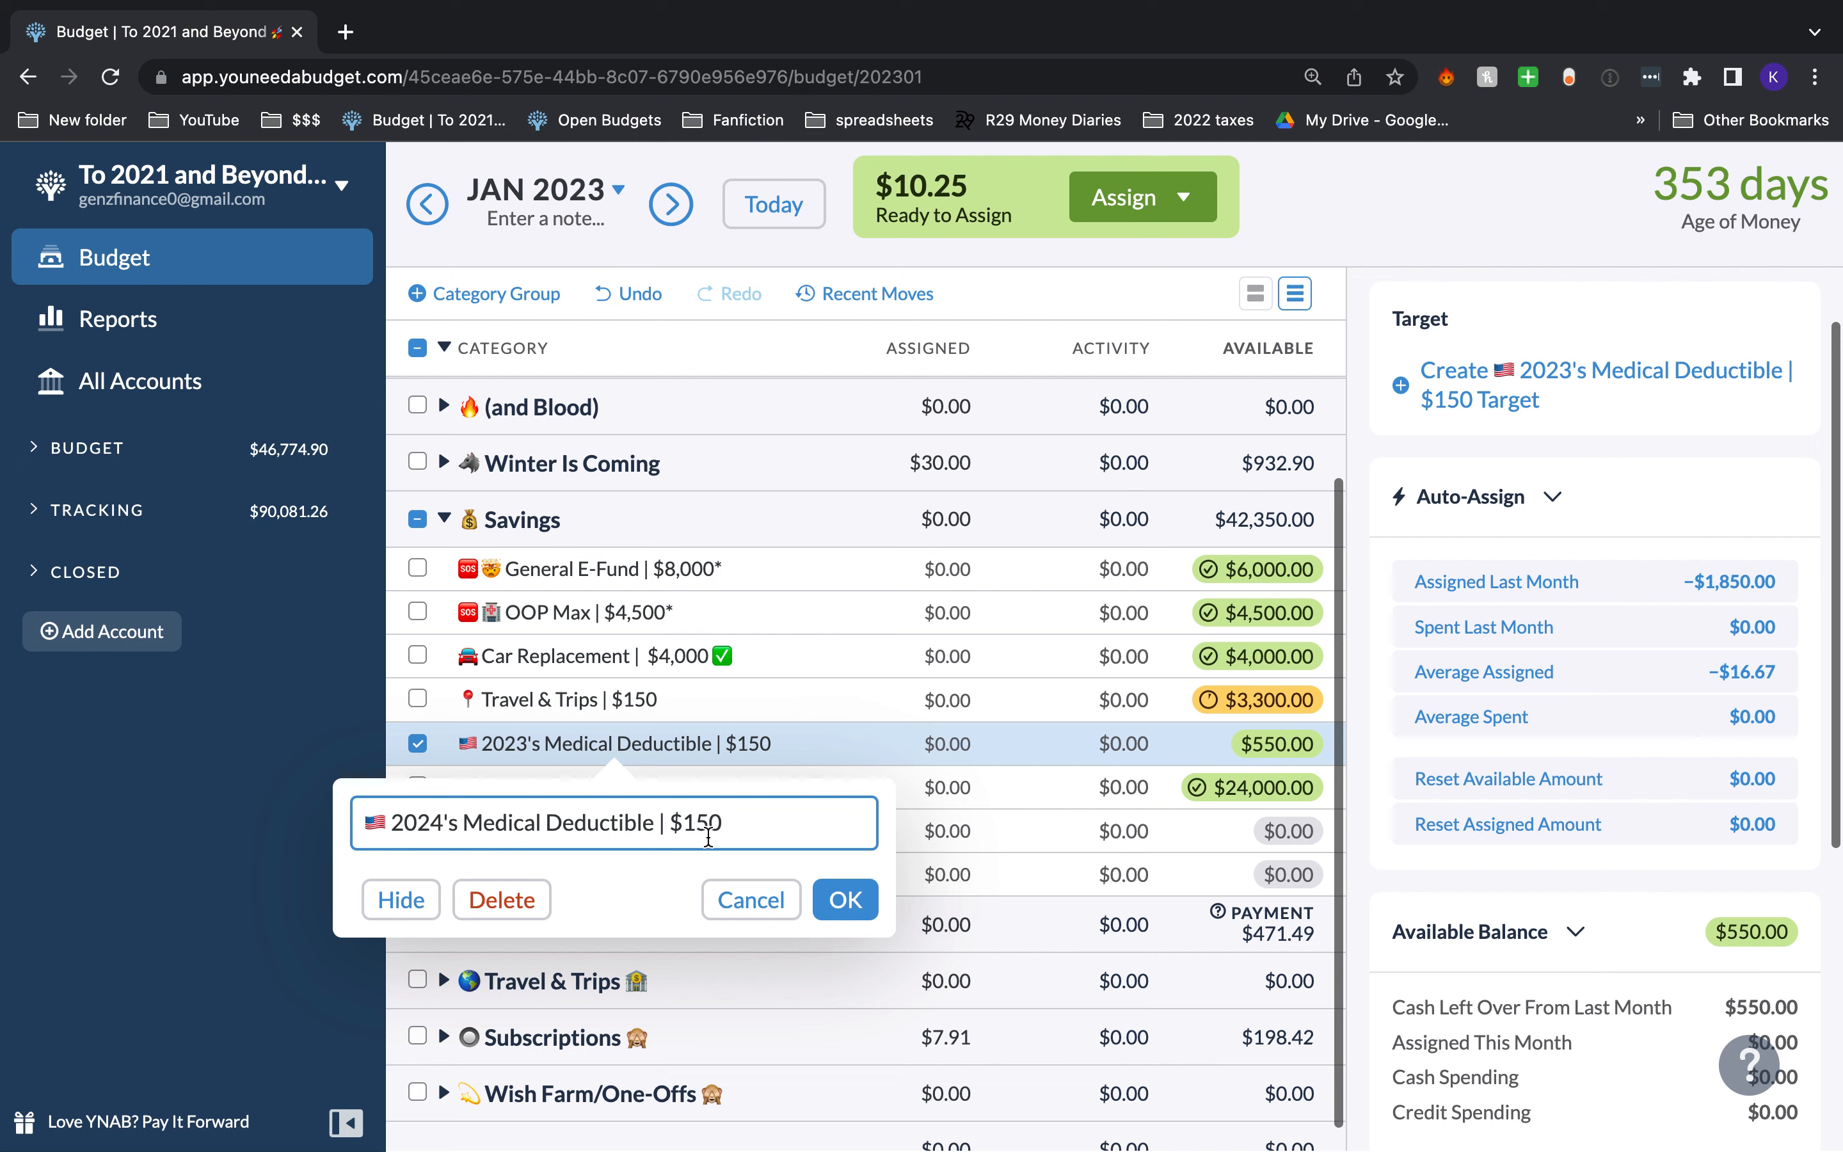
{"action": "left_click_drag", "start_coordinate": [696, 823], "coordinate": [781, 823]}
{"action": "type", "text": "25"}
{"action": "key", "text": "Return"}
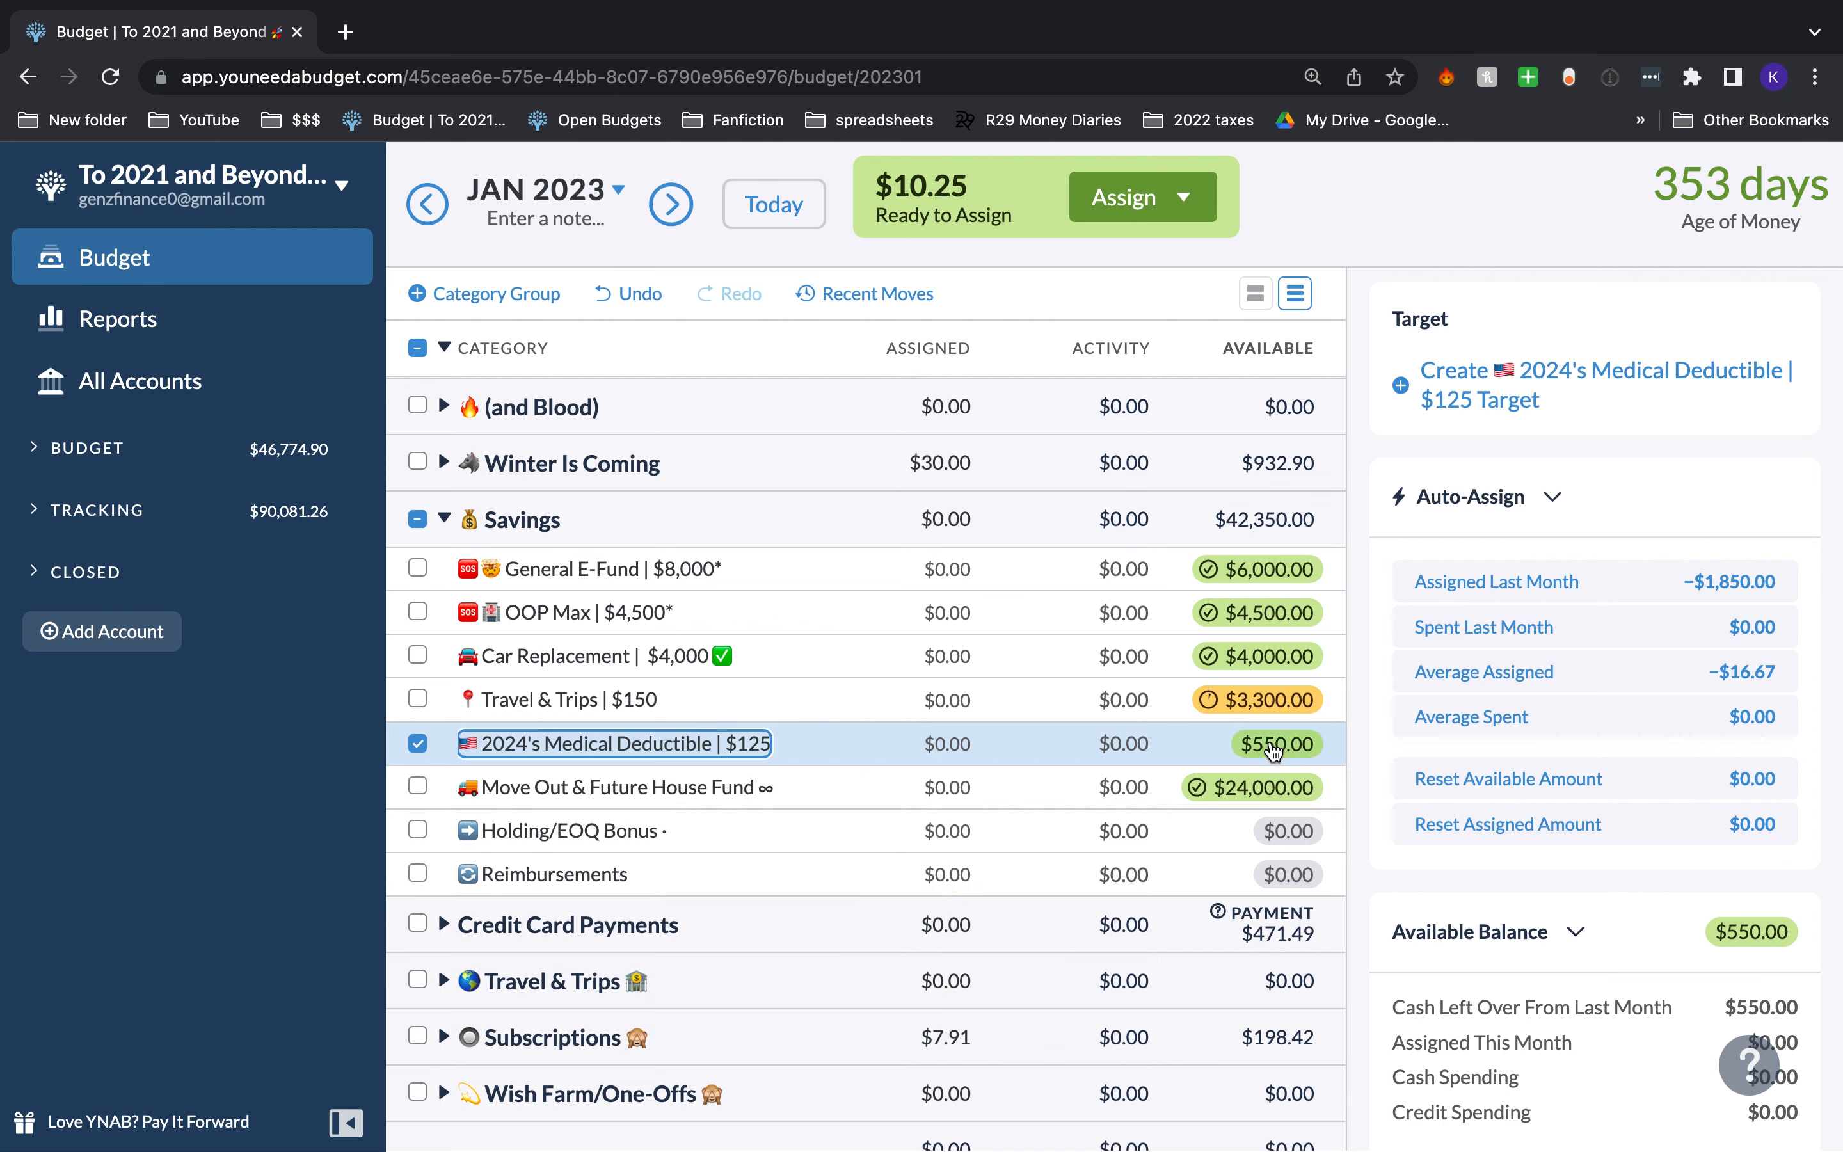
Step: Create a Monthly Savings Builder target of $125 for the Medical Deductible category and save it
{"action": "left_click", "coordinate": [1497, 397]}
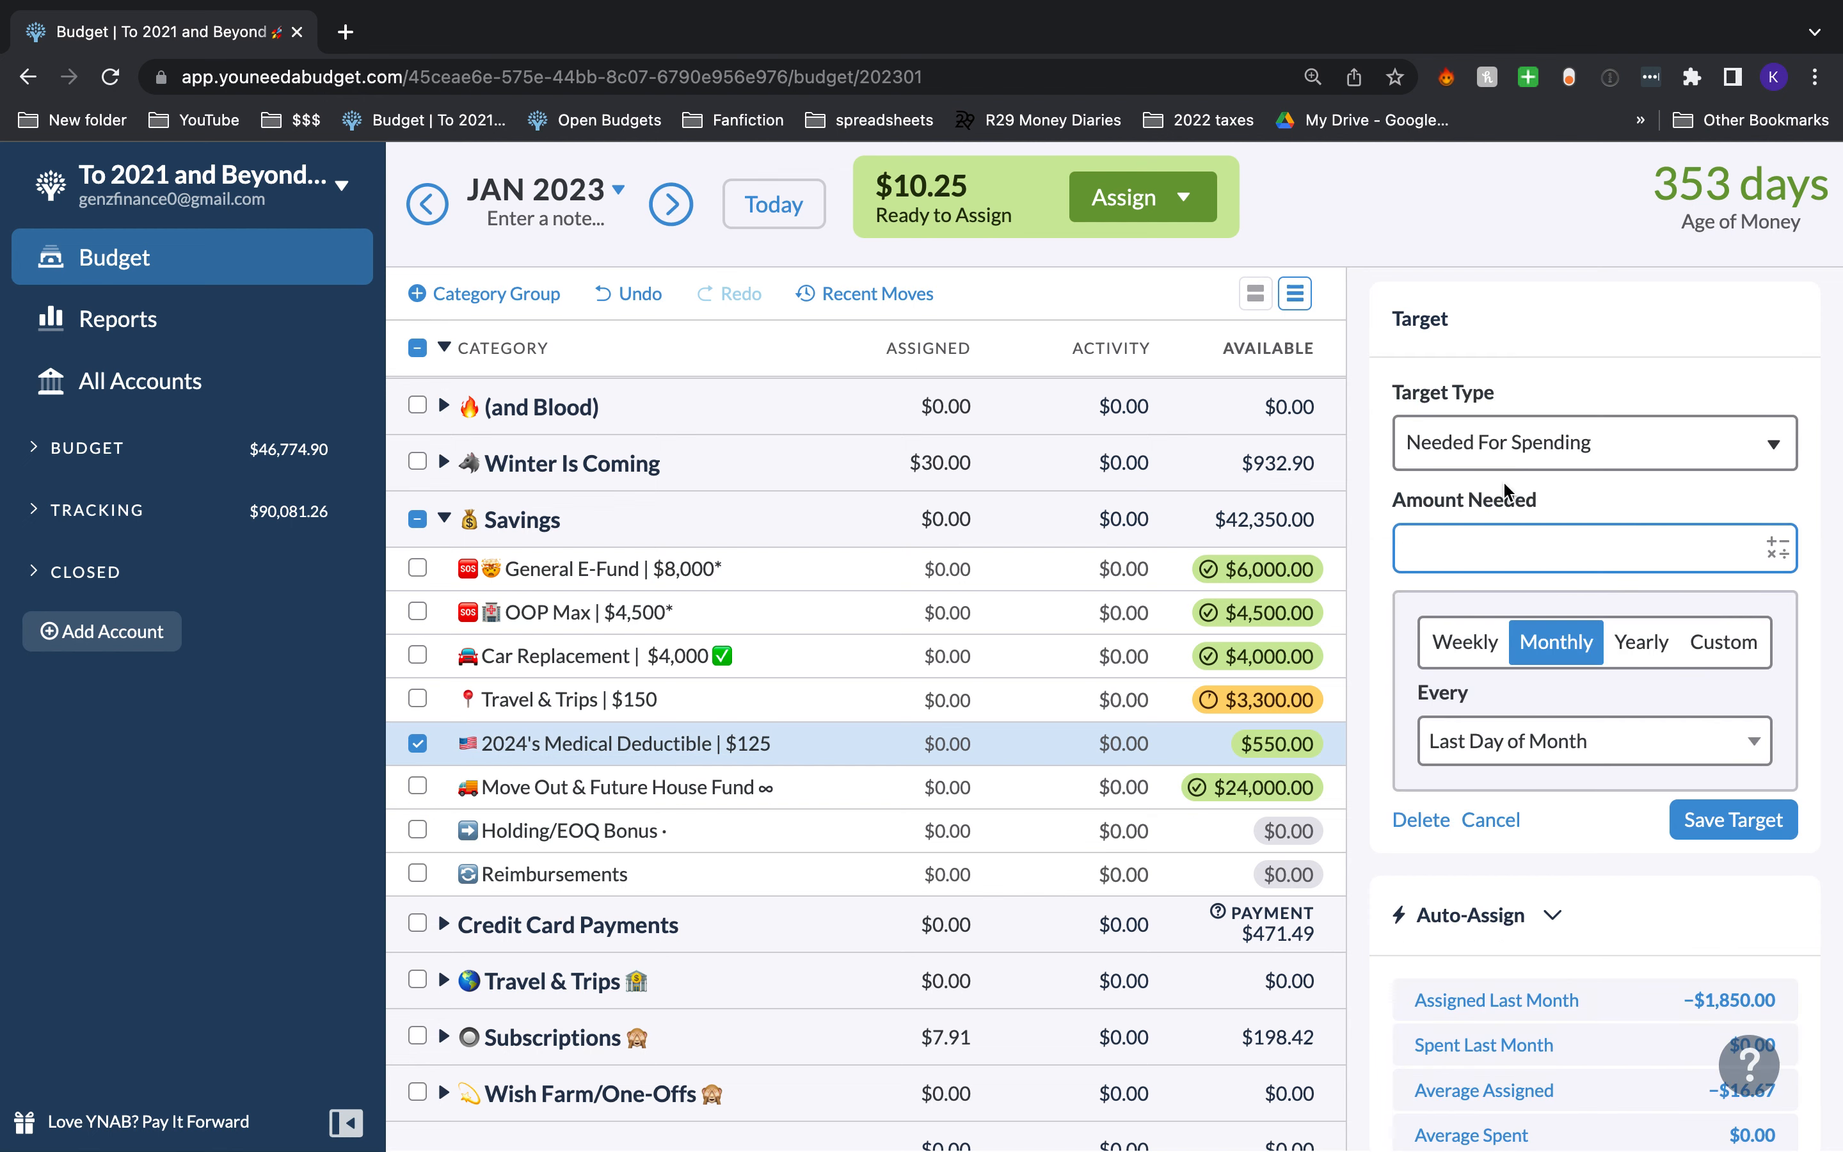
{"action": "type", "text": "125"}
{"action": "left_click", "coordinate": [1504, 432]}
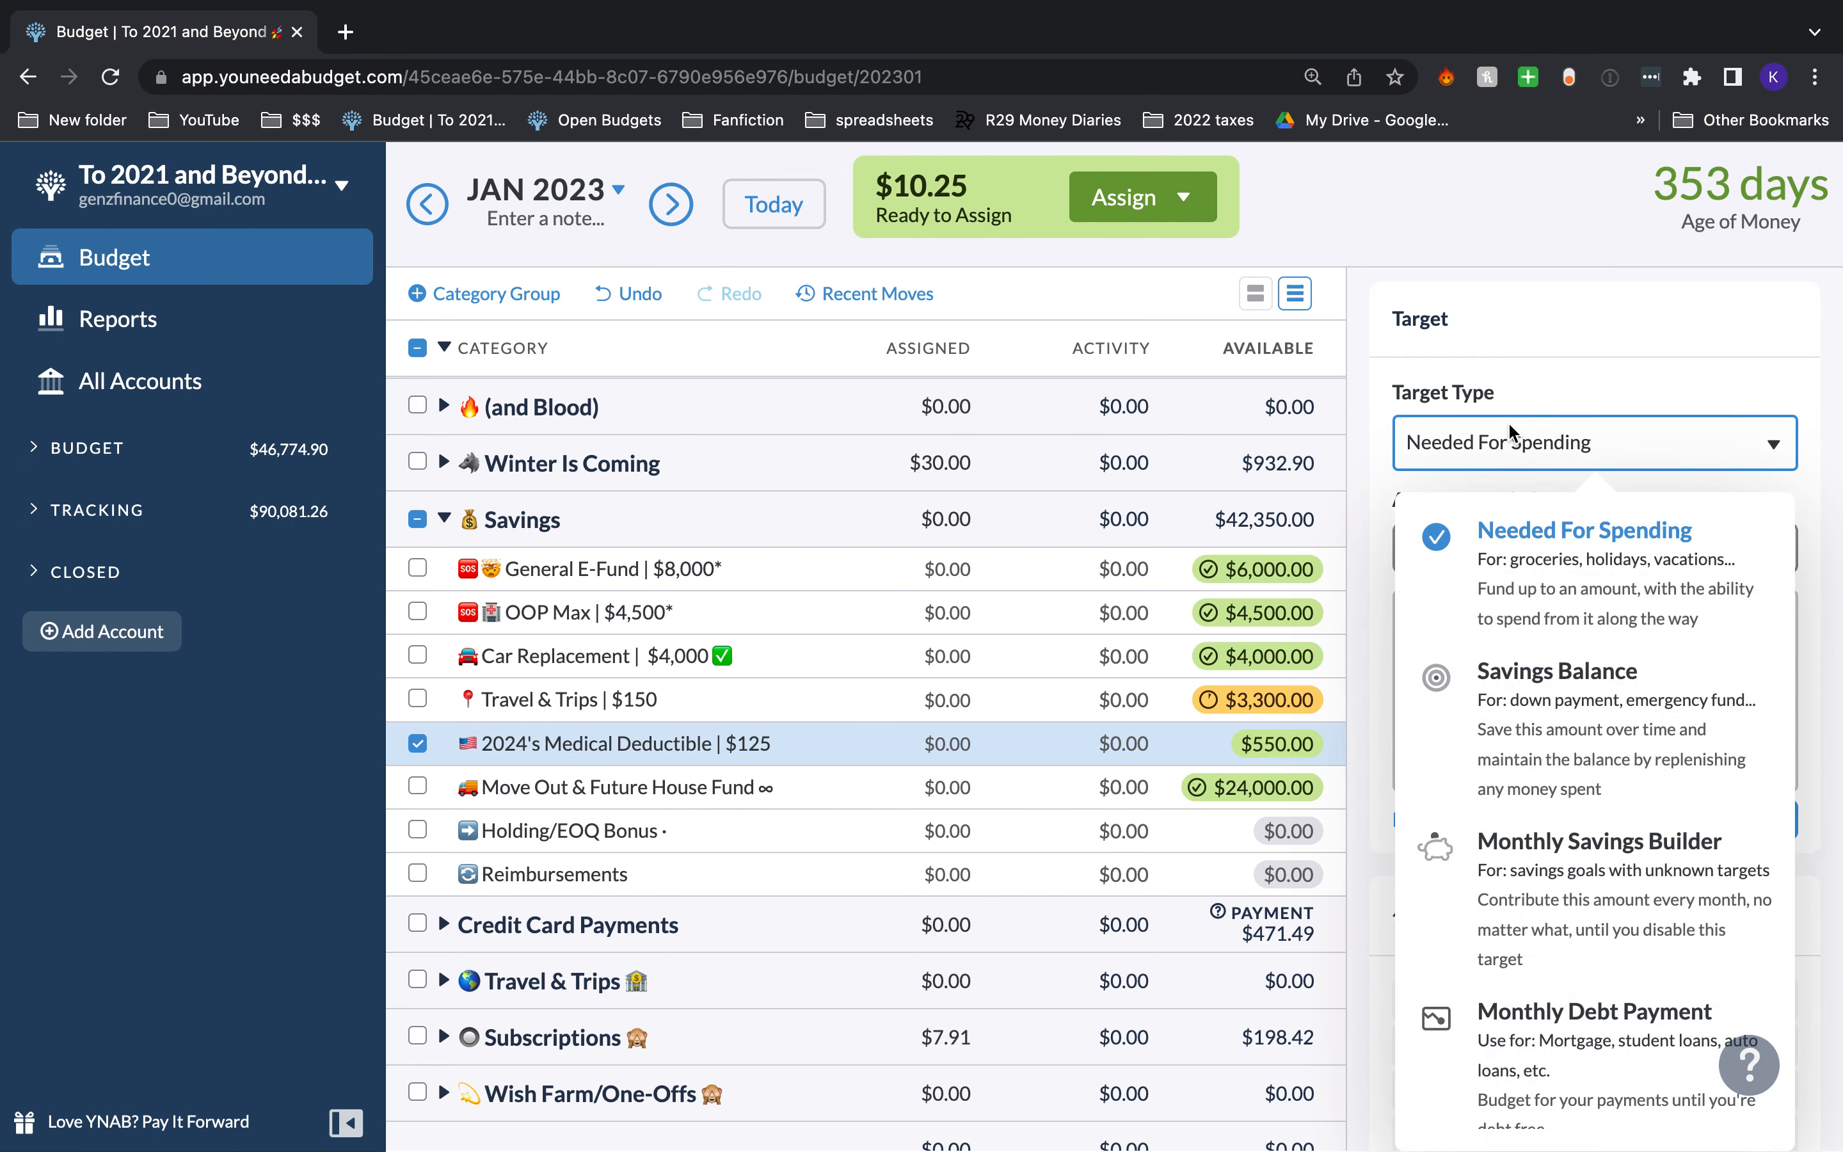
{"action": "scroll", "coordinate": [1554, 682], "scroll_direction": "down", "scroll_amount": 3}
{"action": "left_click", "coordinate": [1560, 723]}
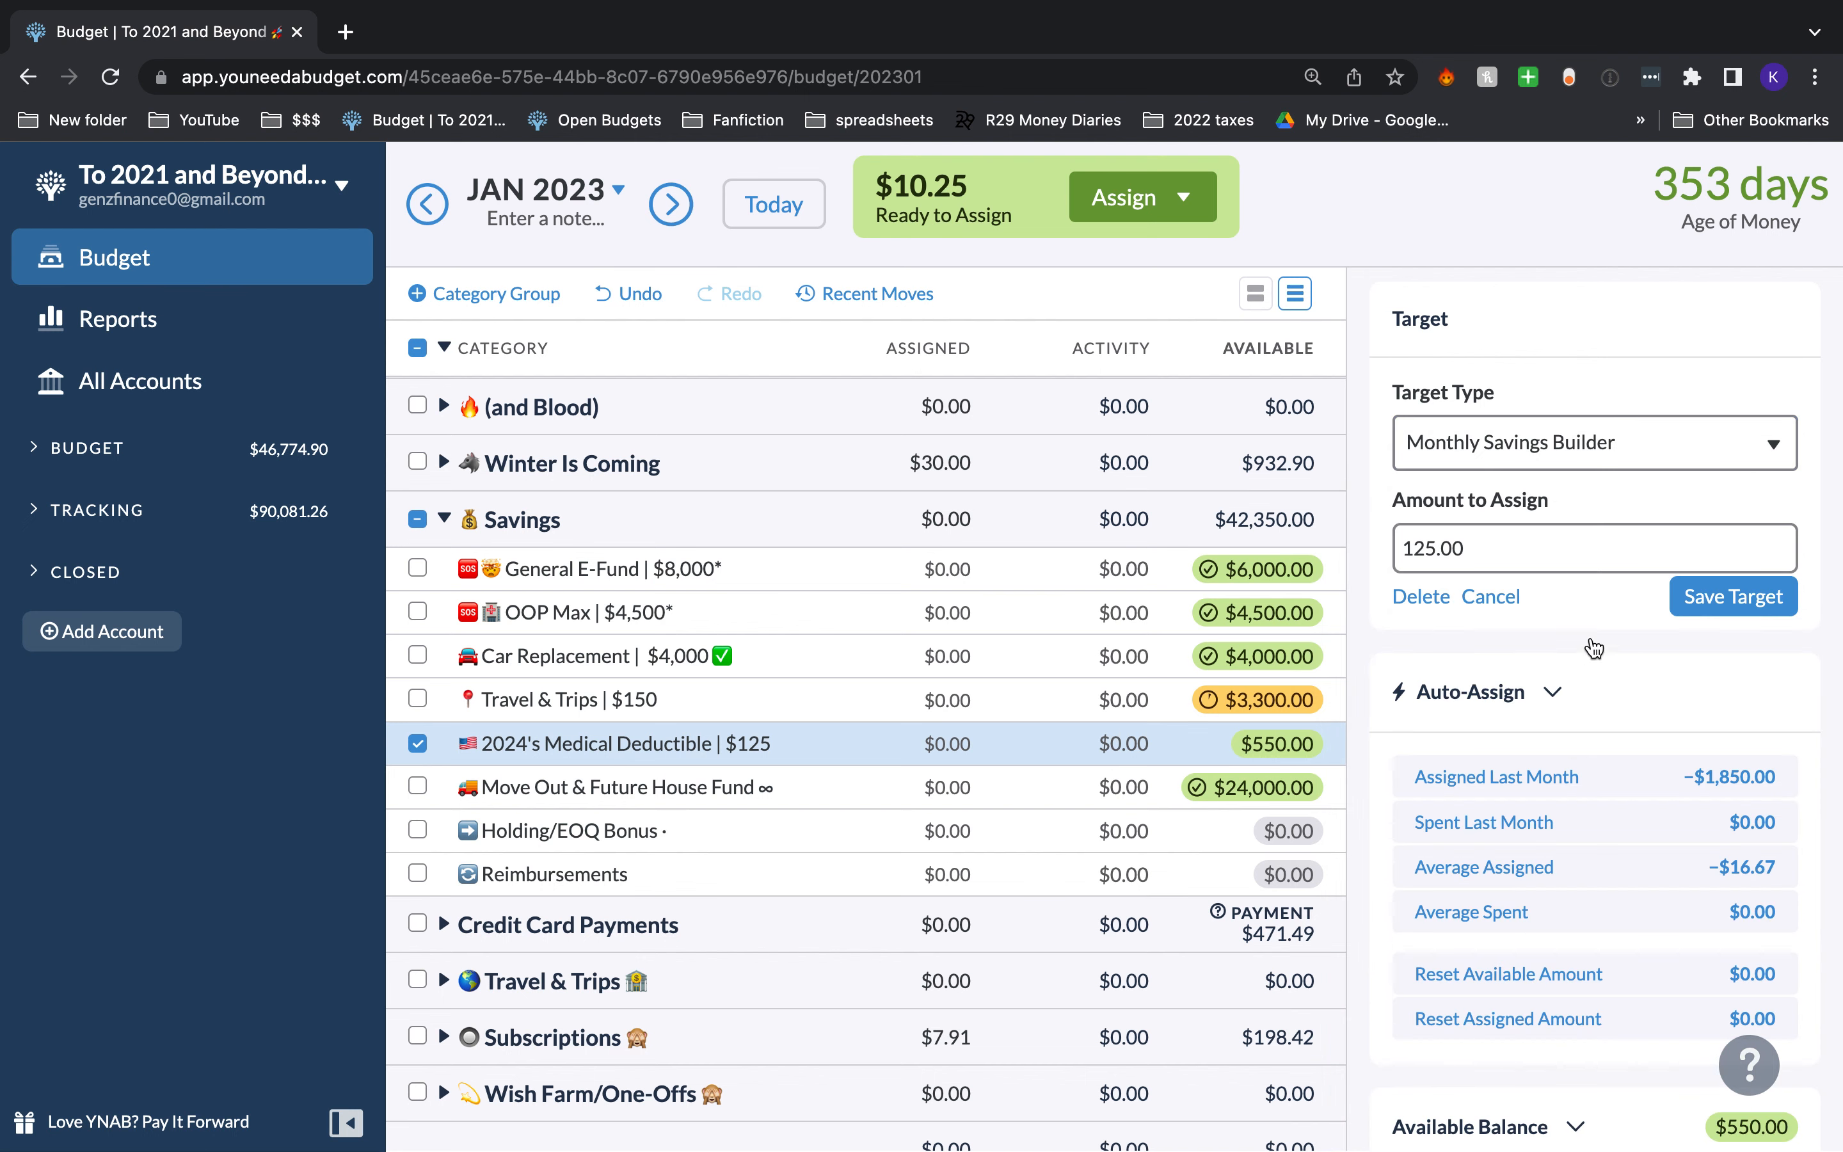
{"action": "left_click", "coordinate": [1734, 596]}
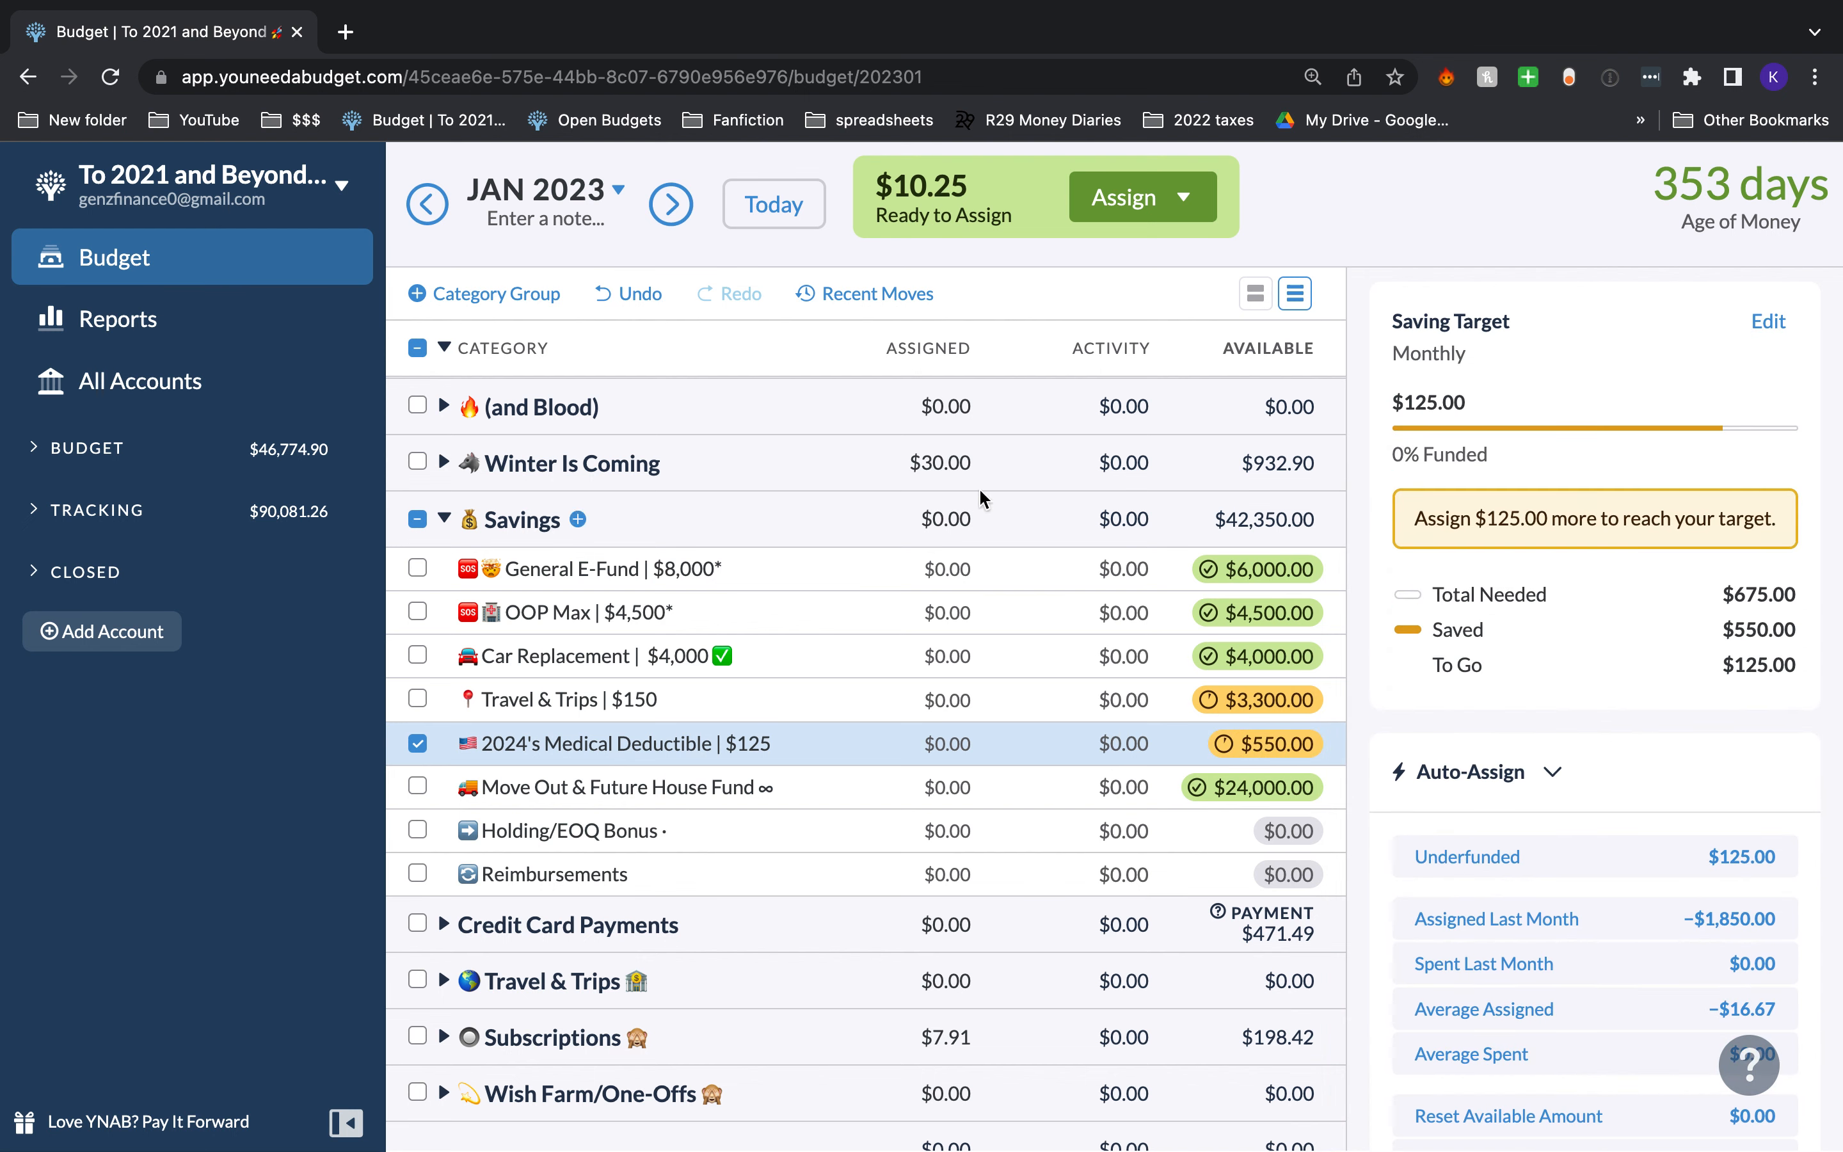
Step: Append "|$1300" to the name of the Move Out & Future House Fund category in the Savings group
{"action": "scroll", "coordinate": [895, 481], "scroll_direction": "down", "scroll_amount": 1}
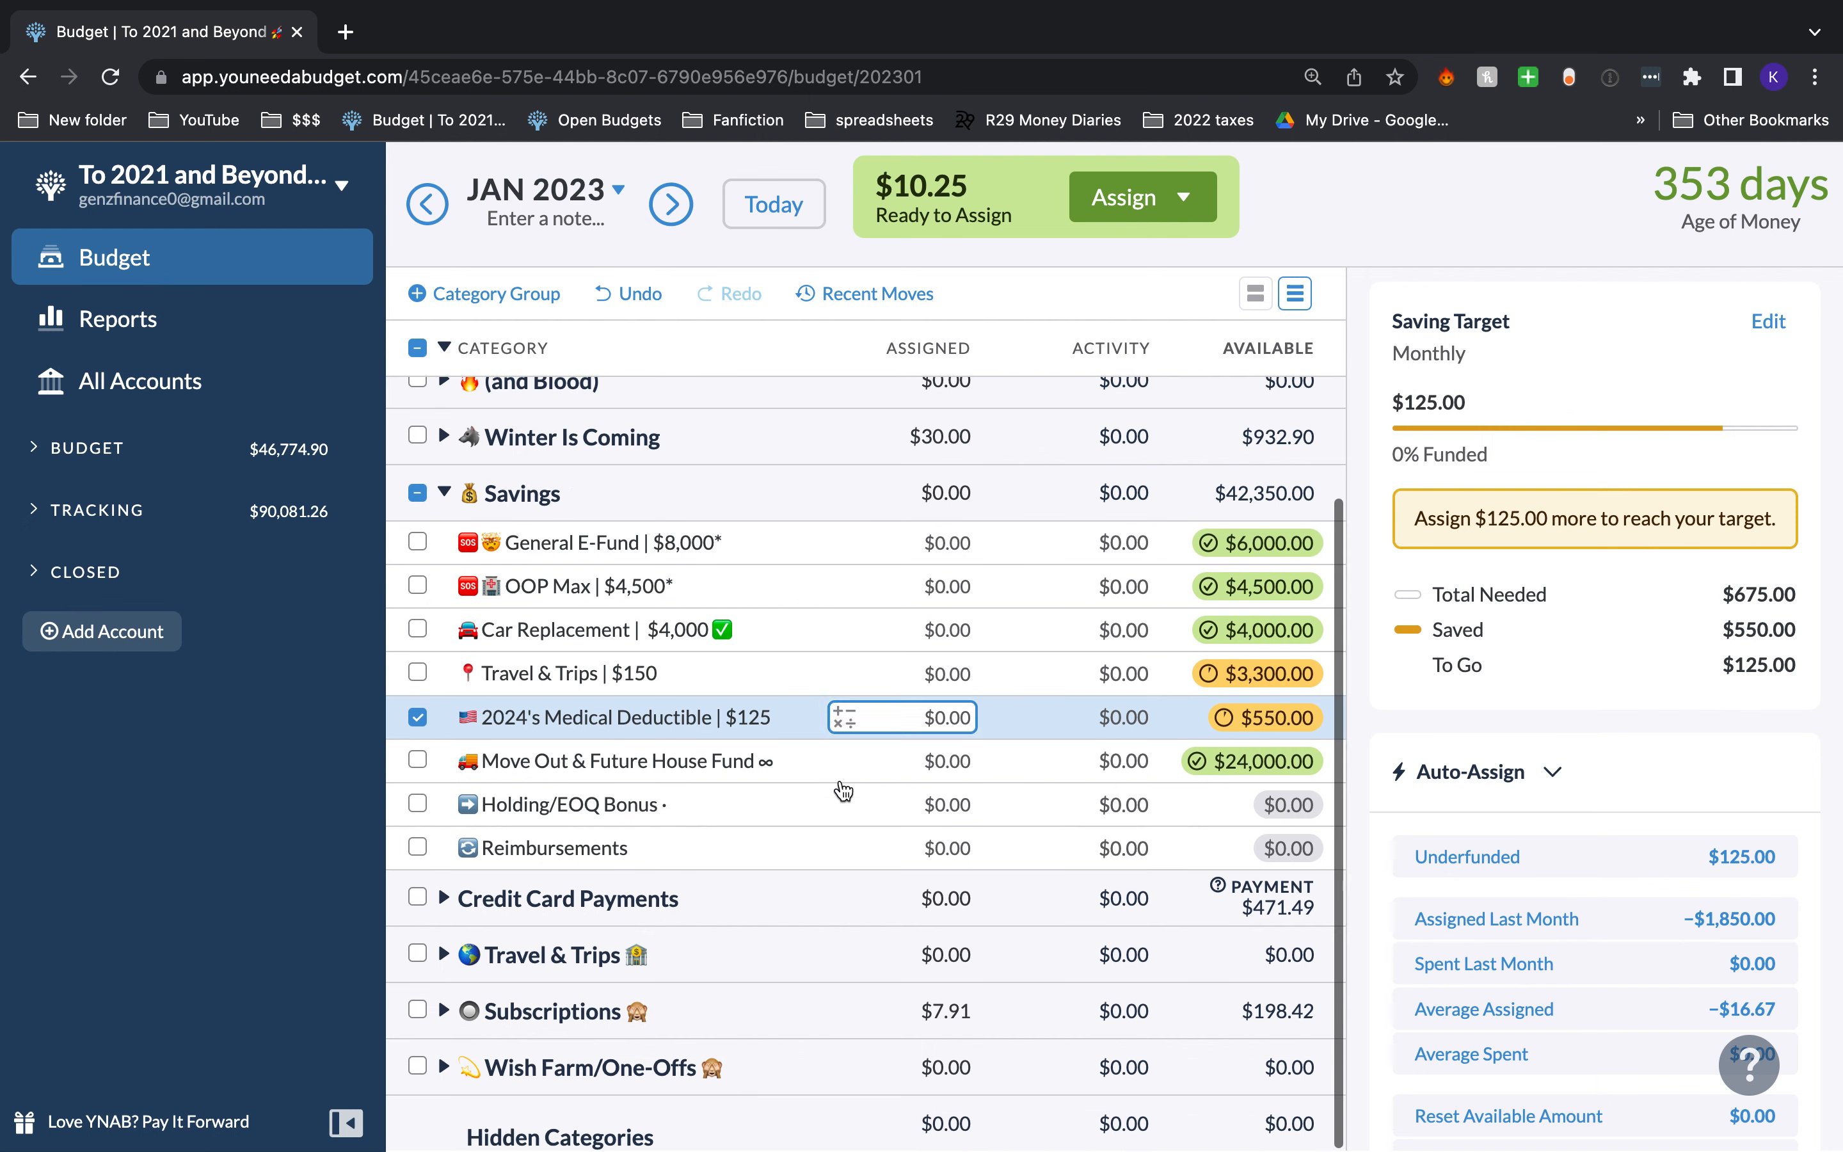
{"action": "left_click", "coordinate": [800, 772]}
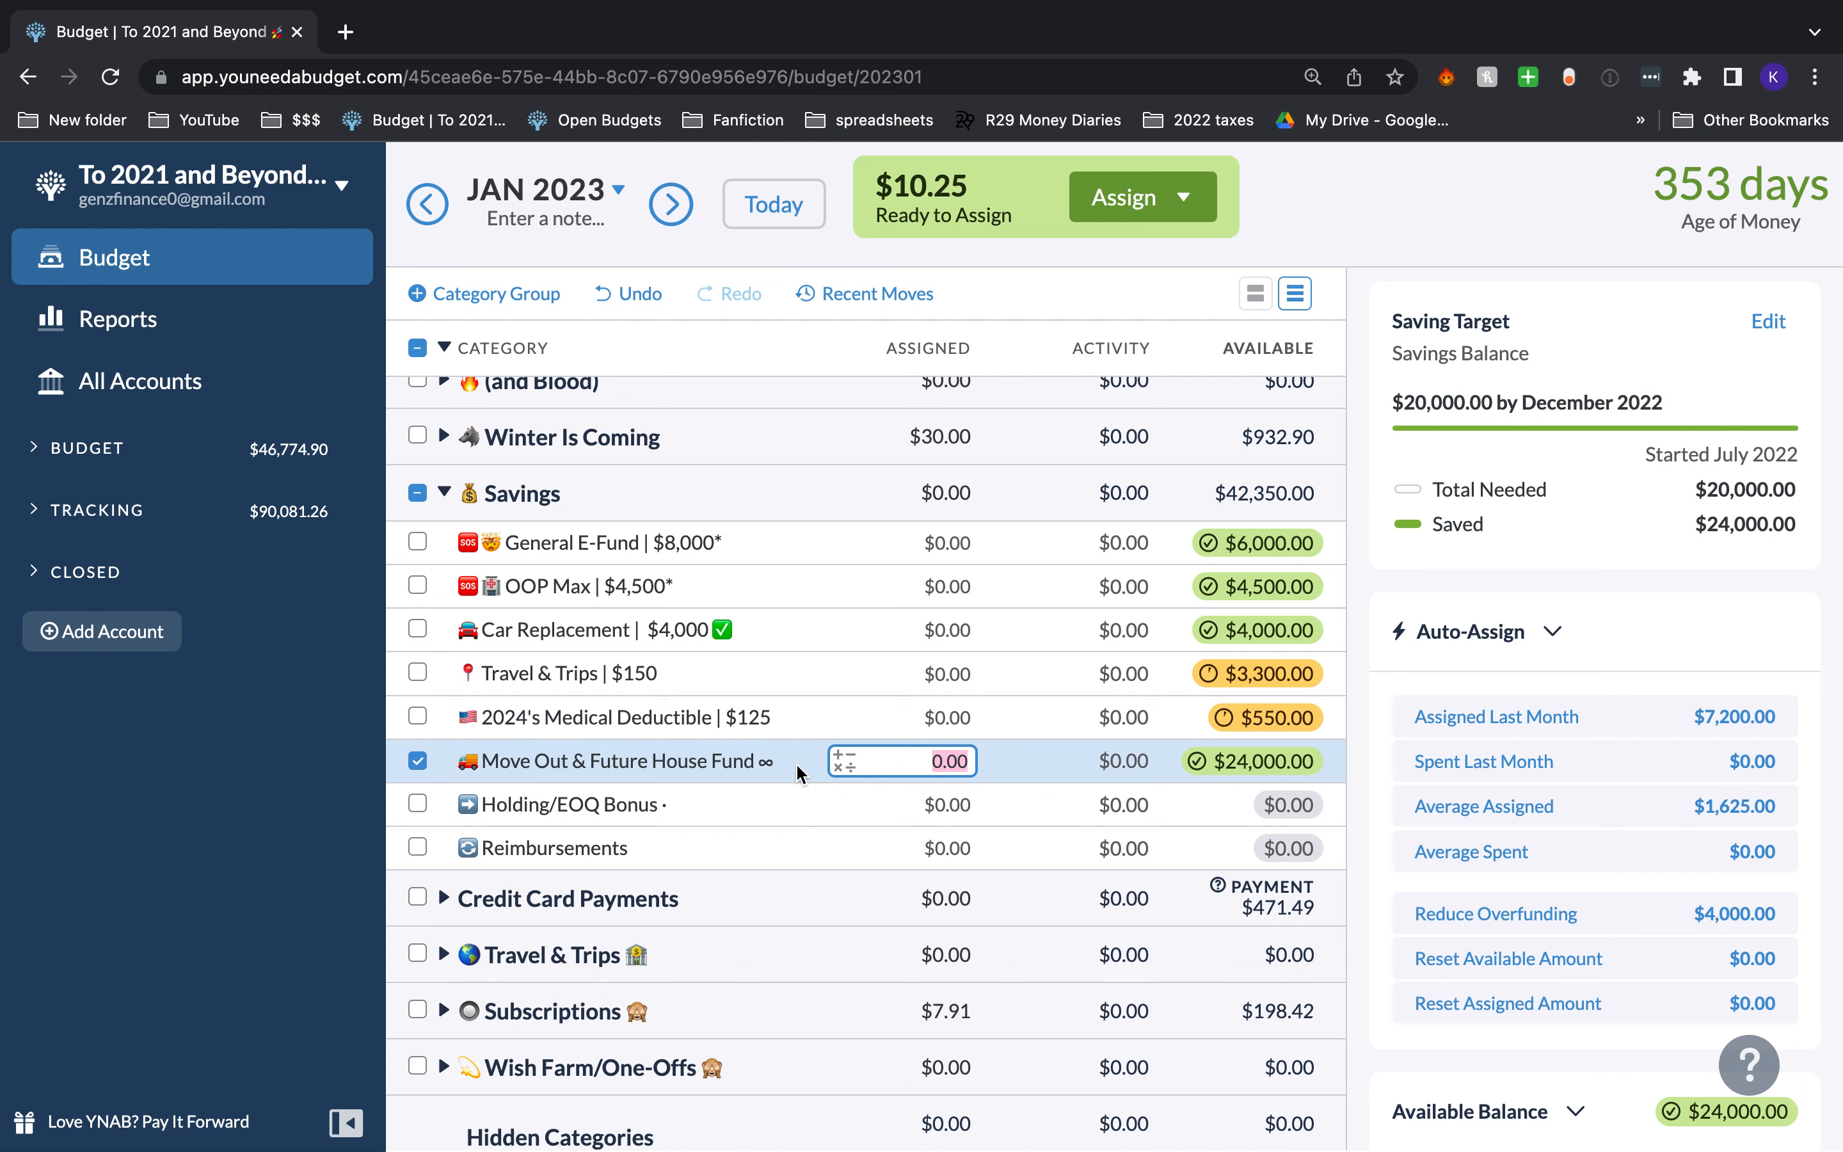
{"action": "left_click", "coordinate": [745, 758]}
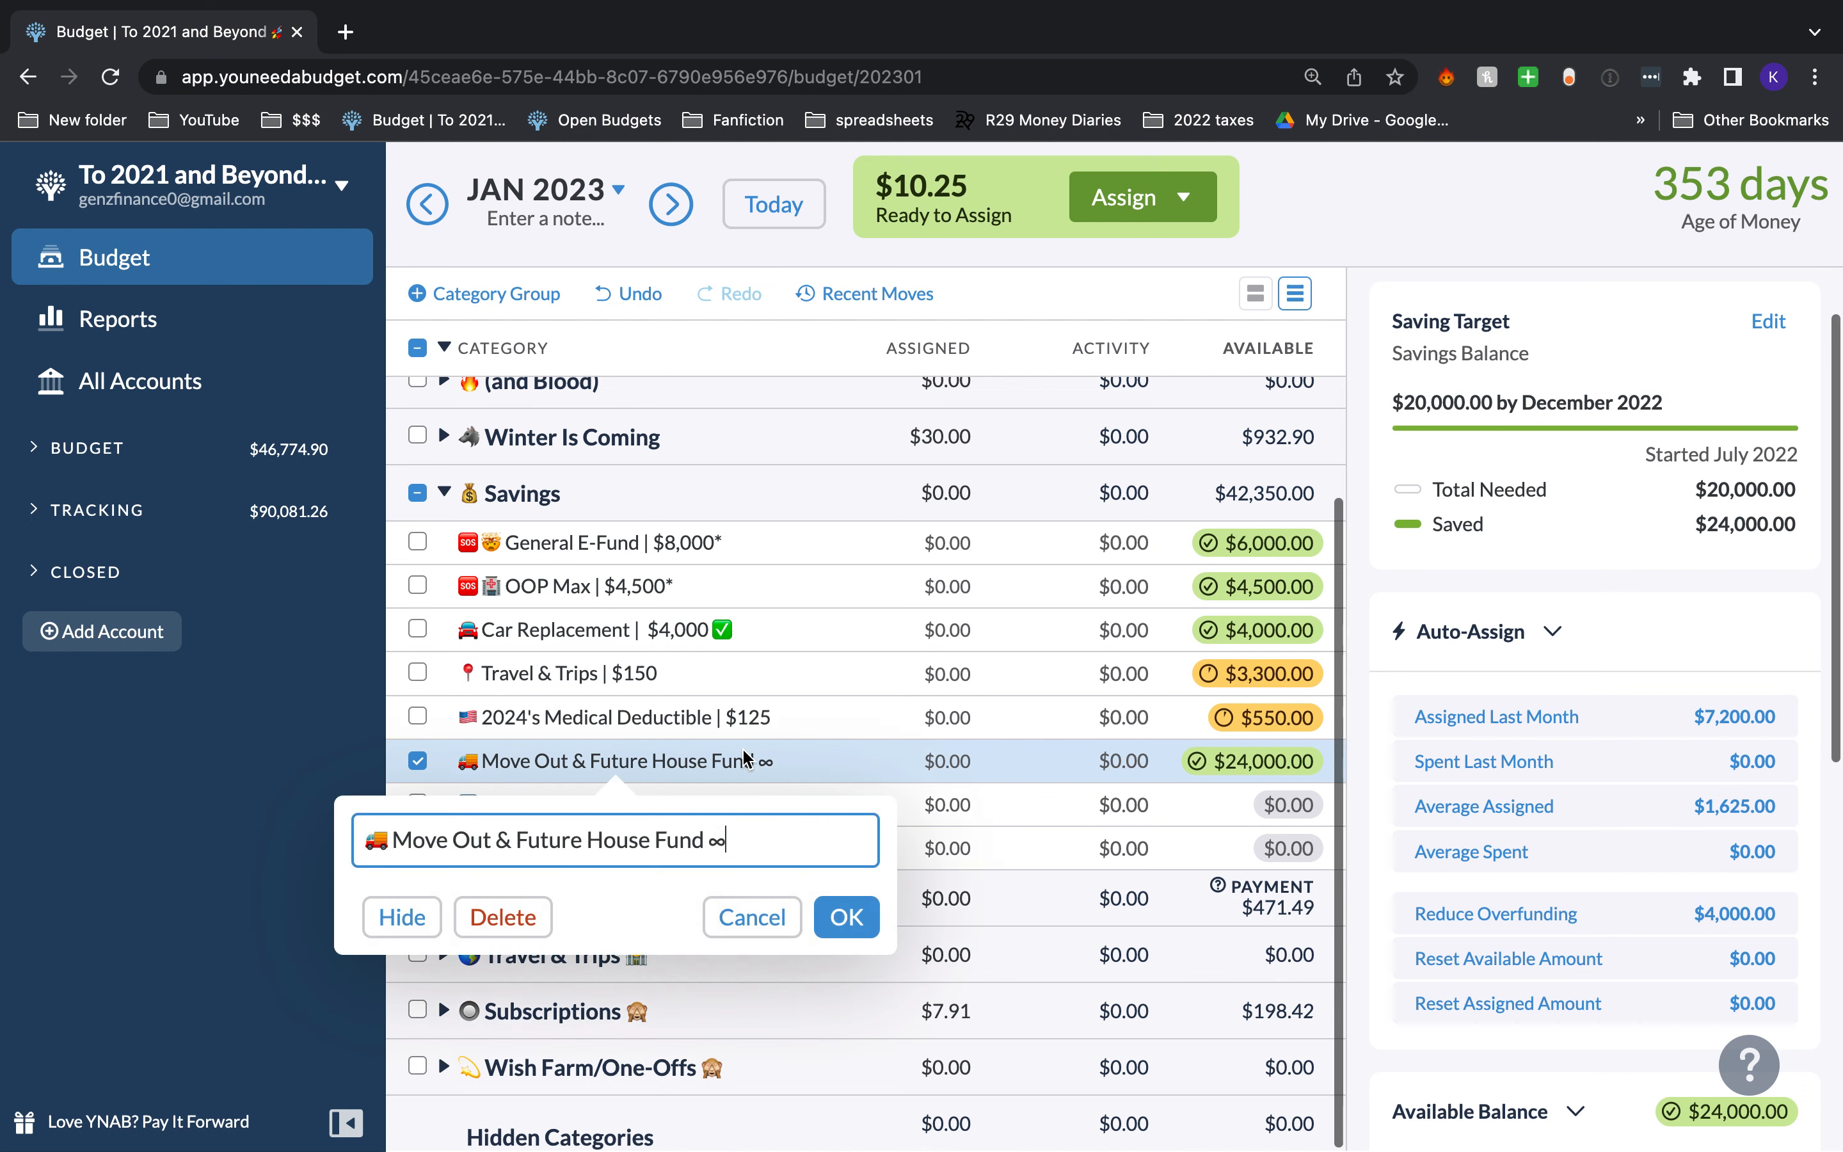
{"action": "type", "text": "|#13"}
{"action": "key", "text": "BackSpace"}
{"action": "key", "text": "BackSpace"}
{"action": "key", "text": "BackSpace"}
{"action": "type", "text": "$1300"}
{"action": "key", "text": "Return"}
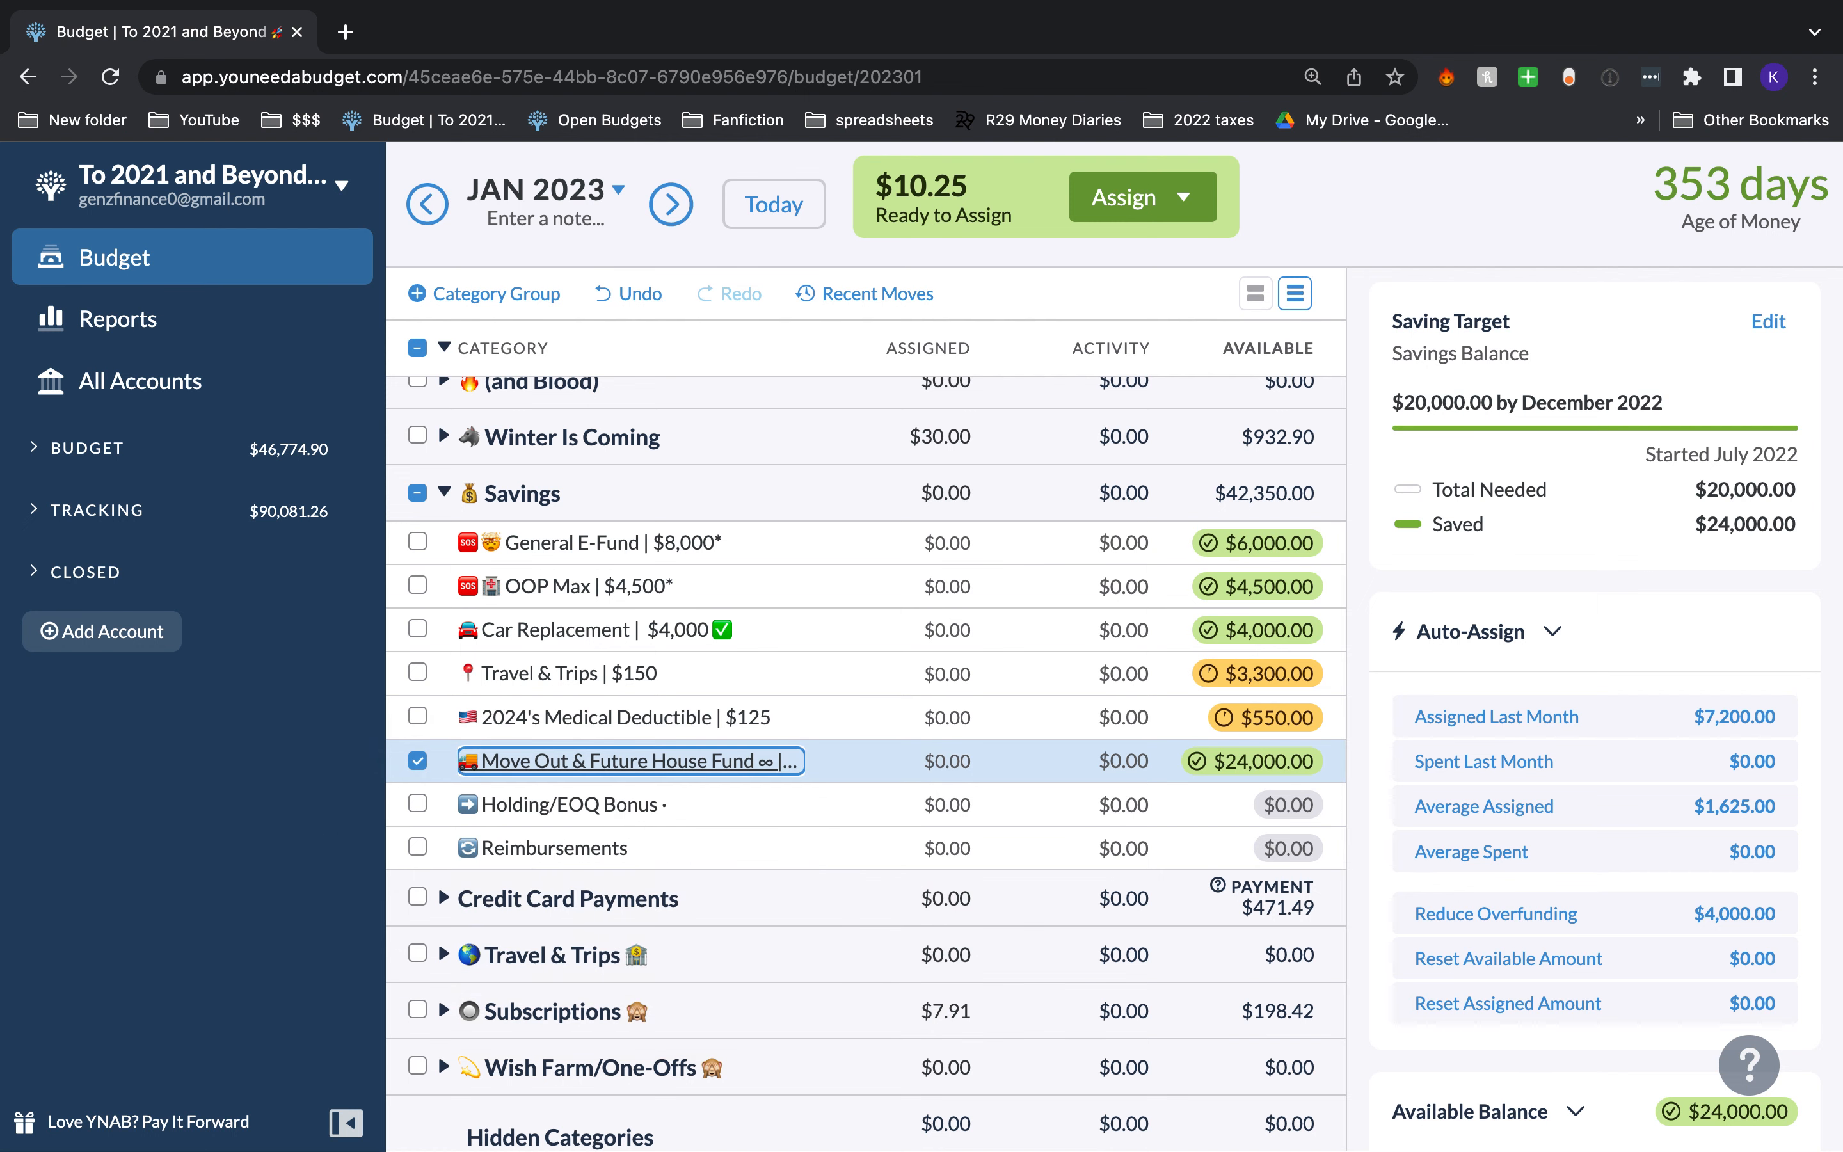
{"action": "scroll", "coordinate": [1812, 381], "scroll_direction": "up", "scroll_amount": 2}
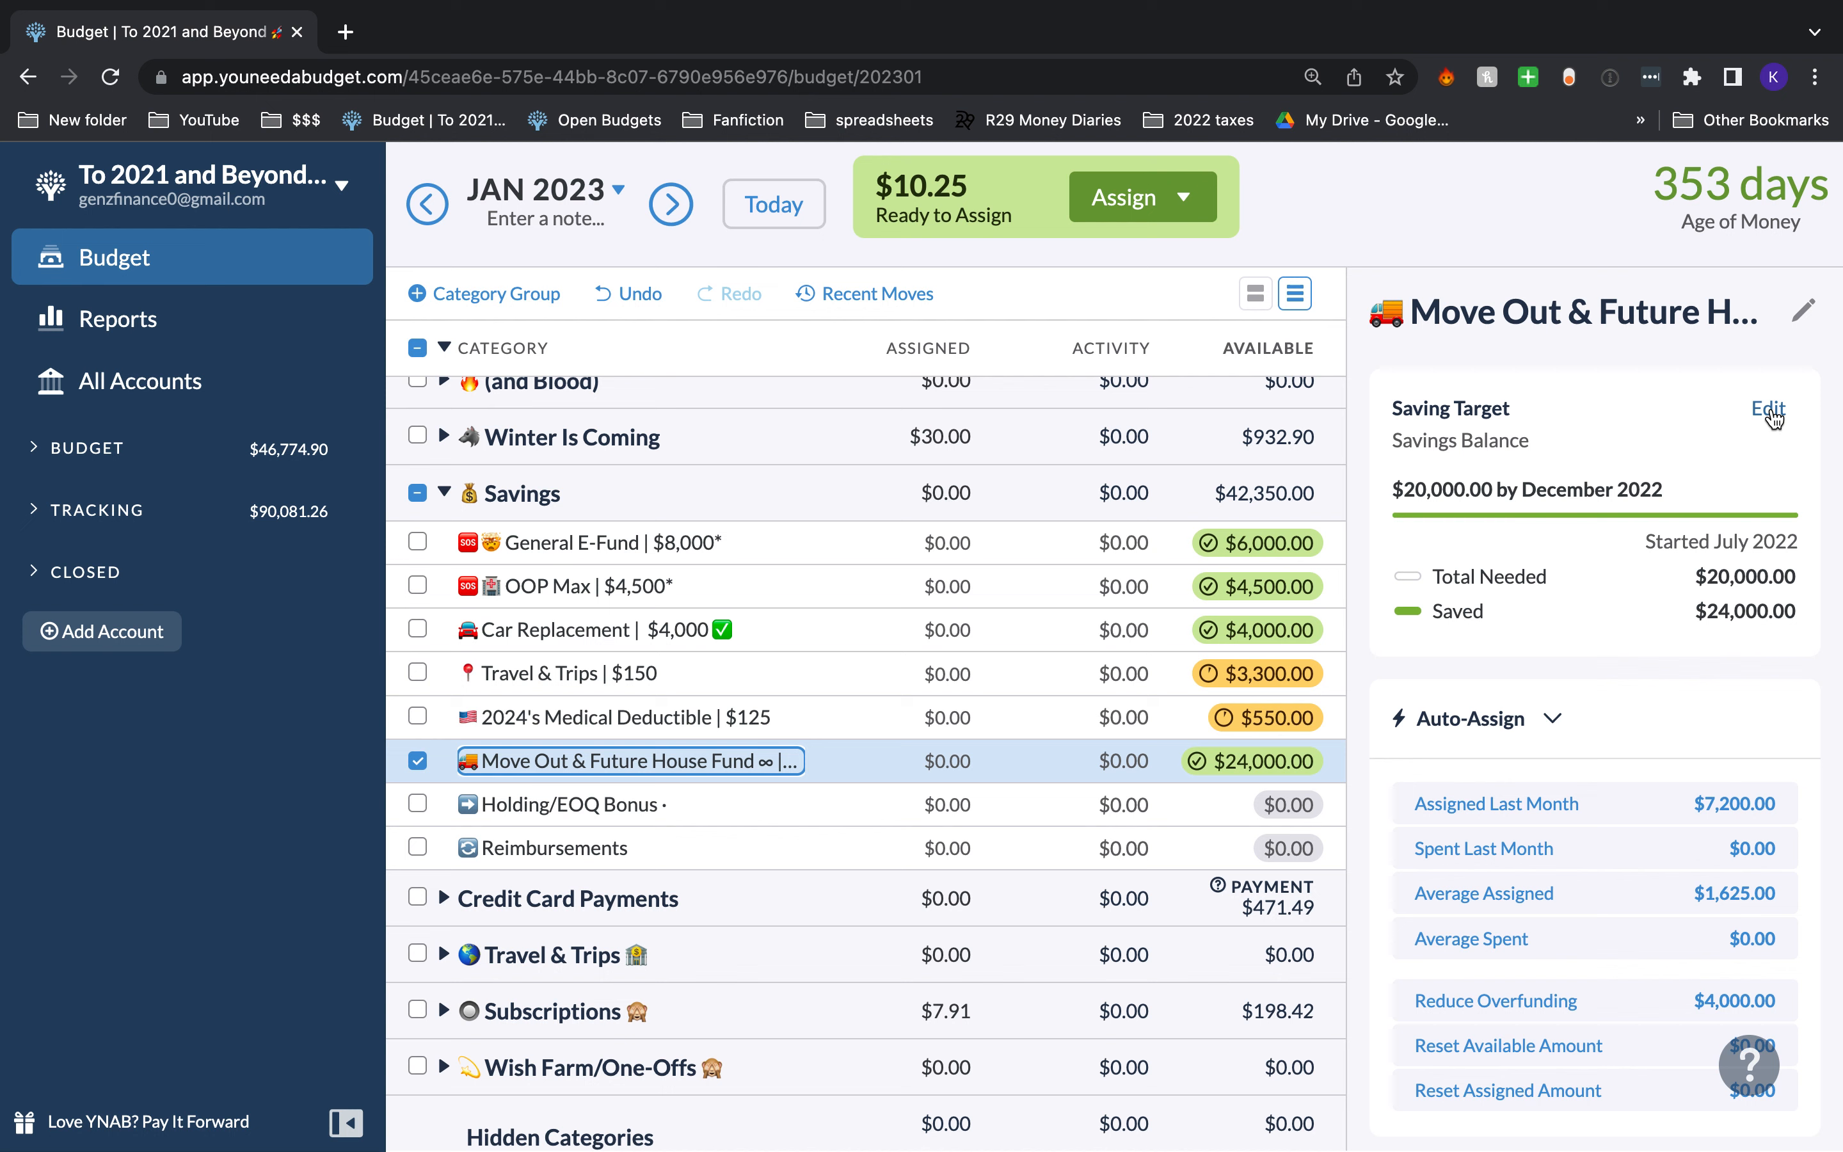
{"action": "left_click", "coordinate": [761, 761]}
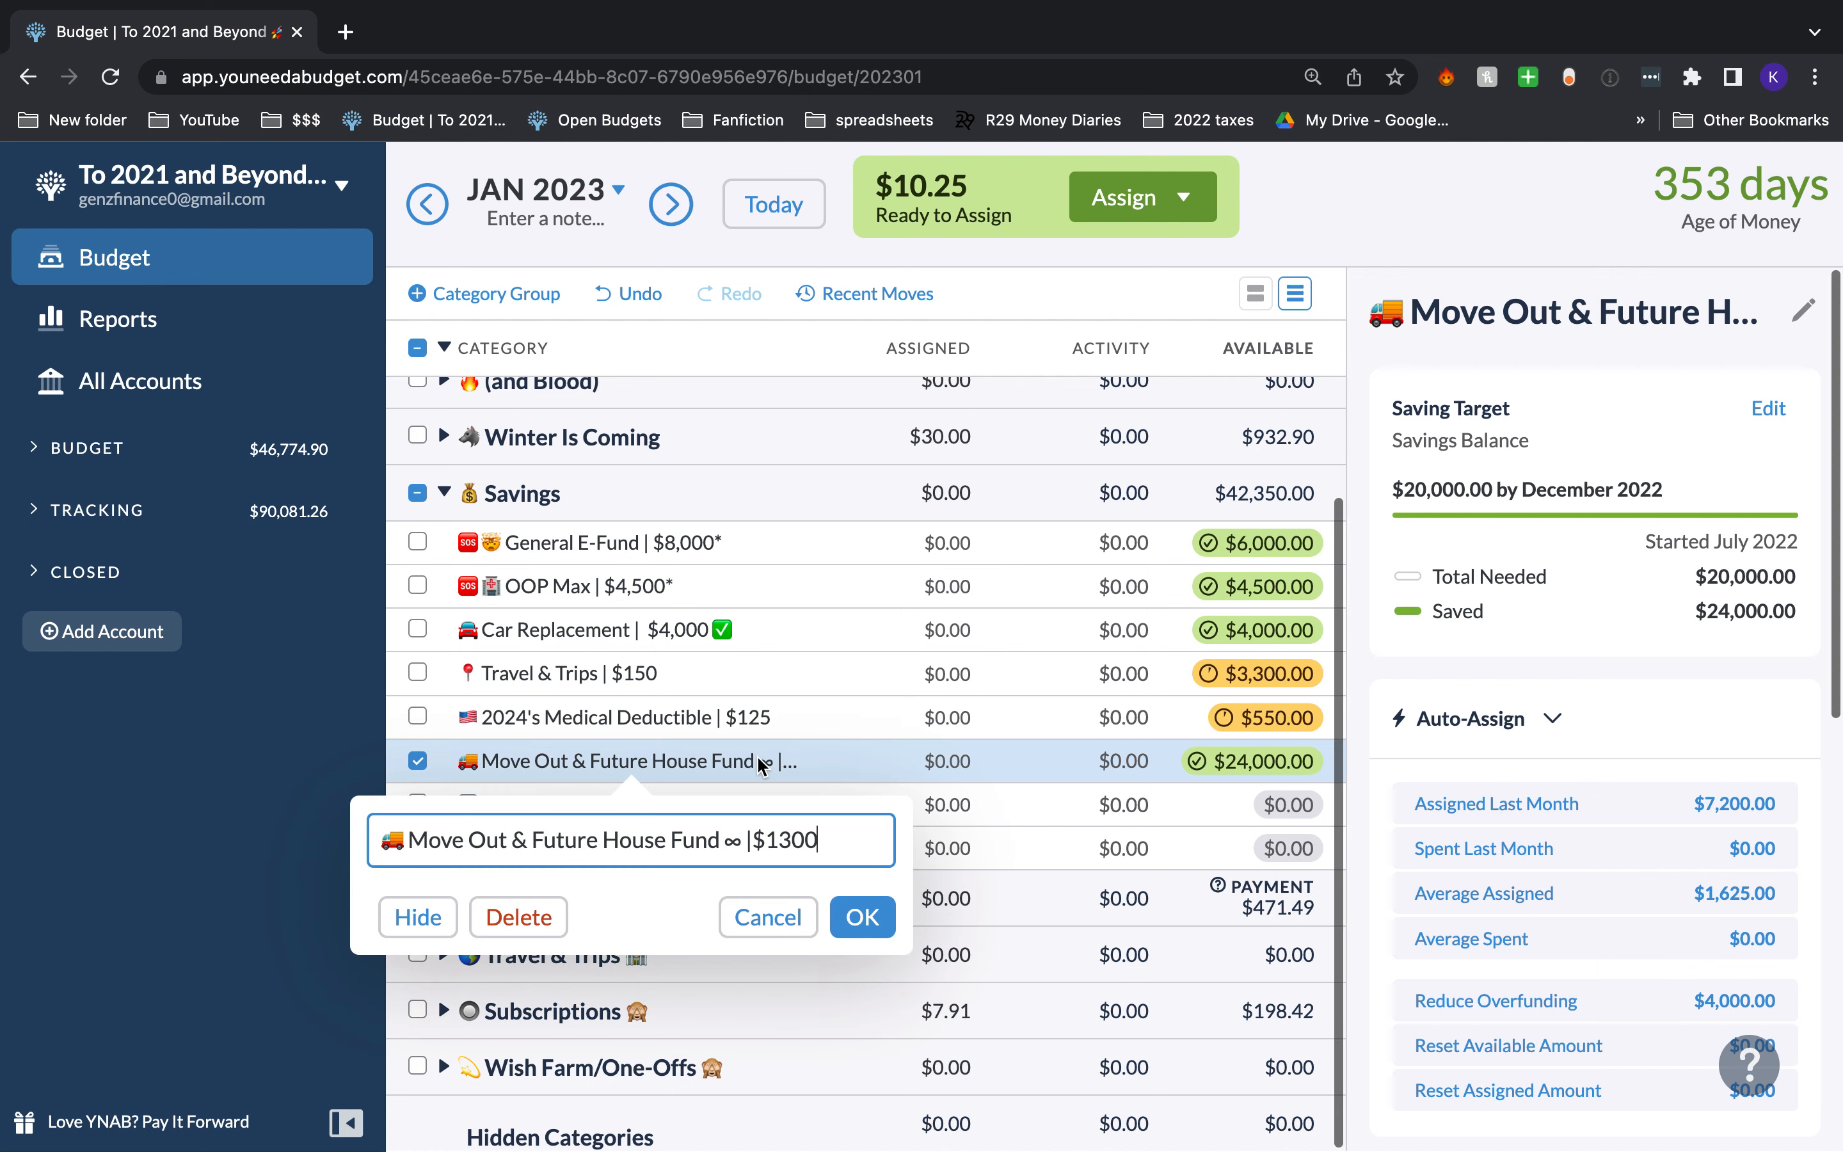
{"action": "left_click", "coordinate": [859, 916]}
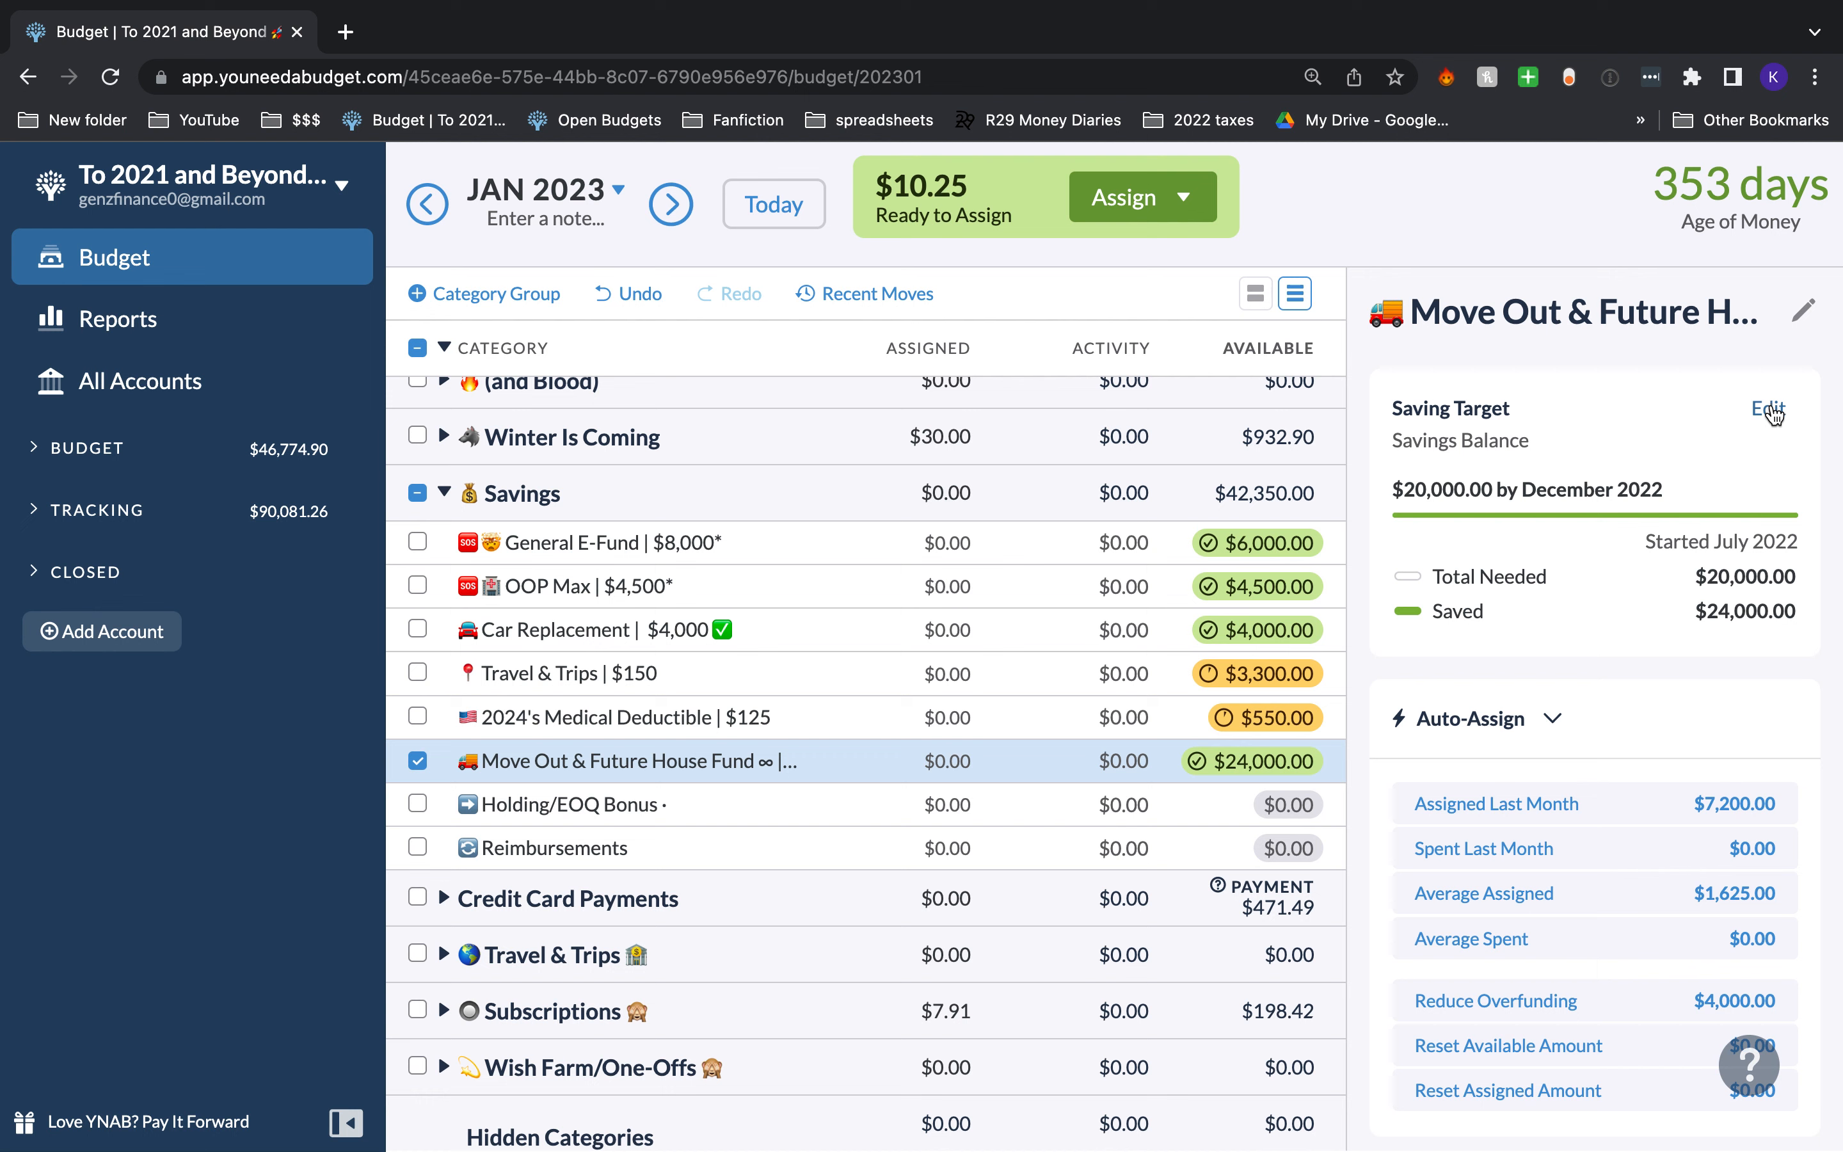
Step: Delete the Savings Balance target of the Move Out & Future House Fund category
{"action": "left_click", "coordinate": [1773, 411]}
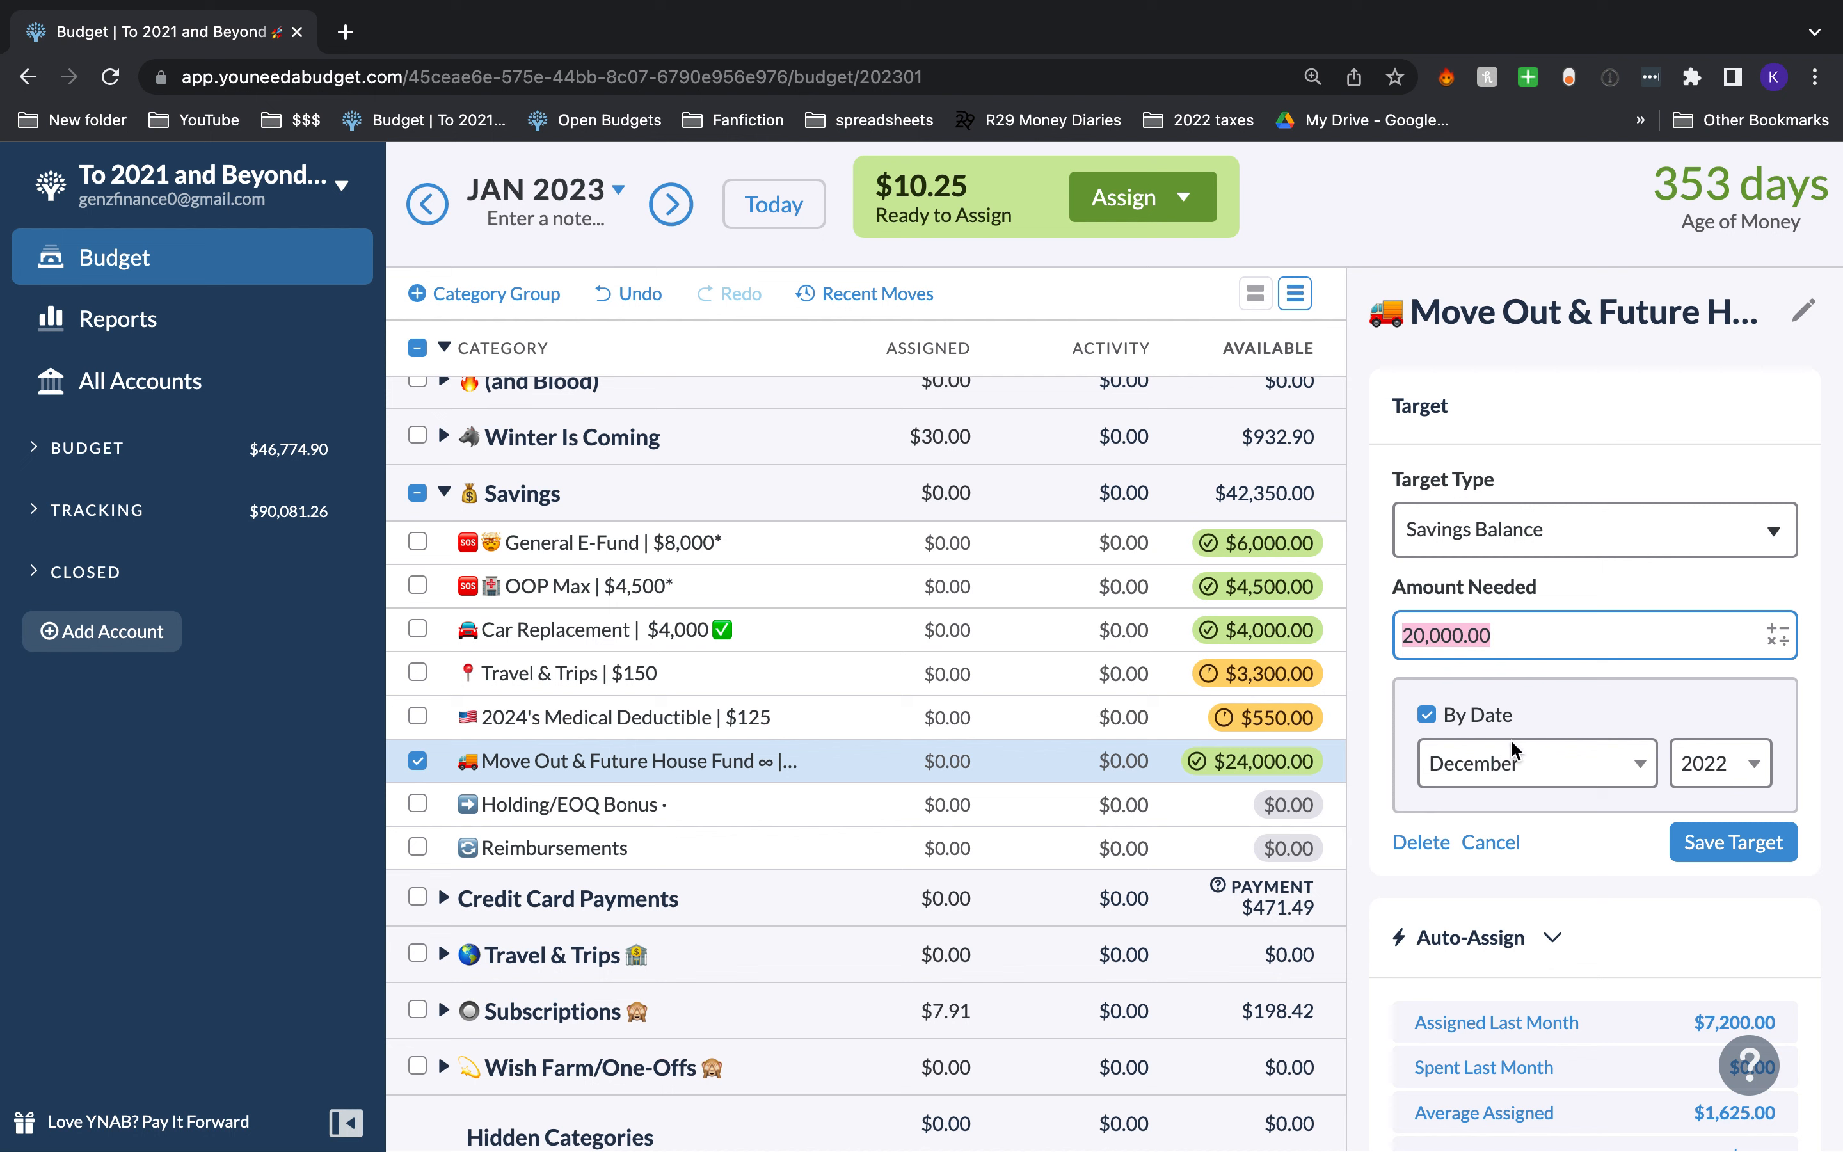
{"action": "left_click", "coordinate": [1706, 761]}
{"action": "left_click", "coordinate": [1626, 766]}
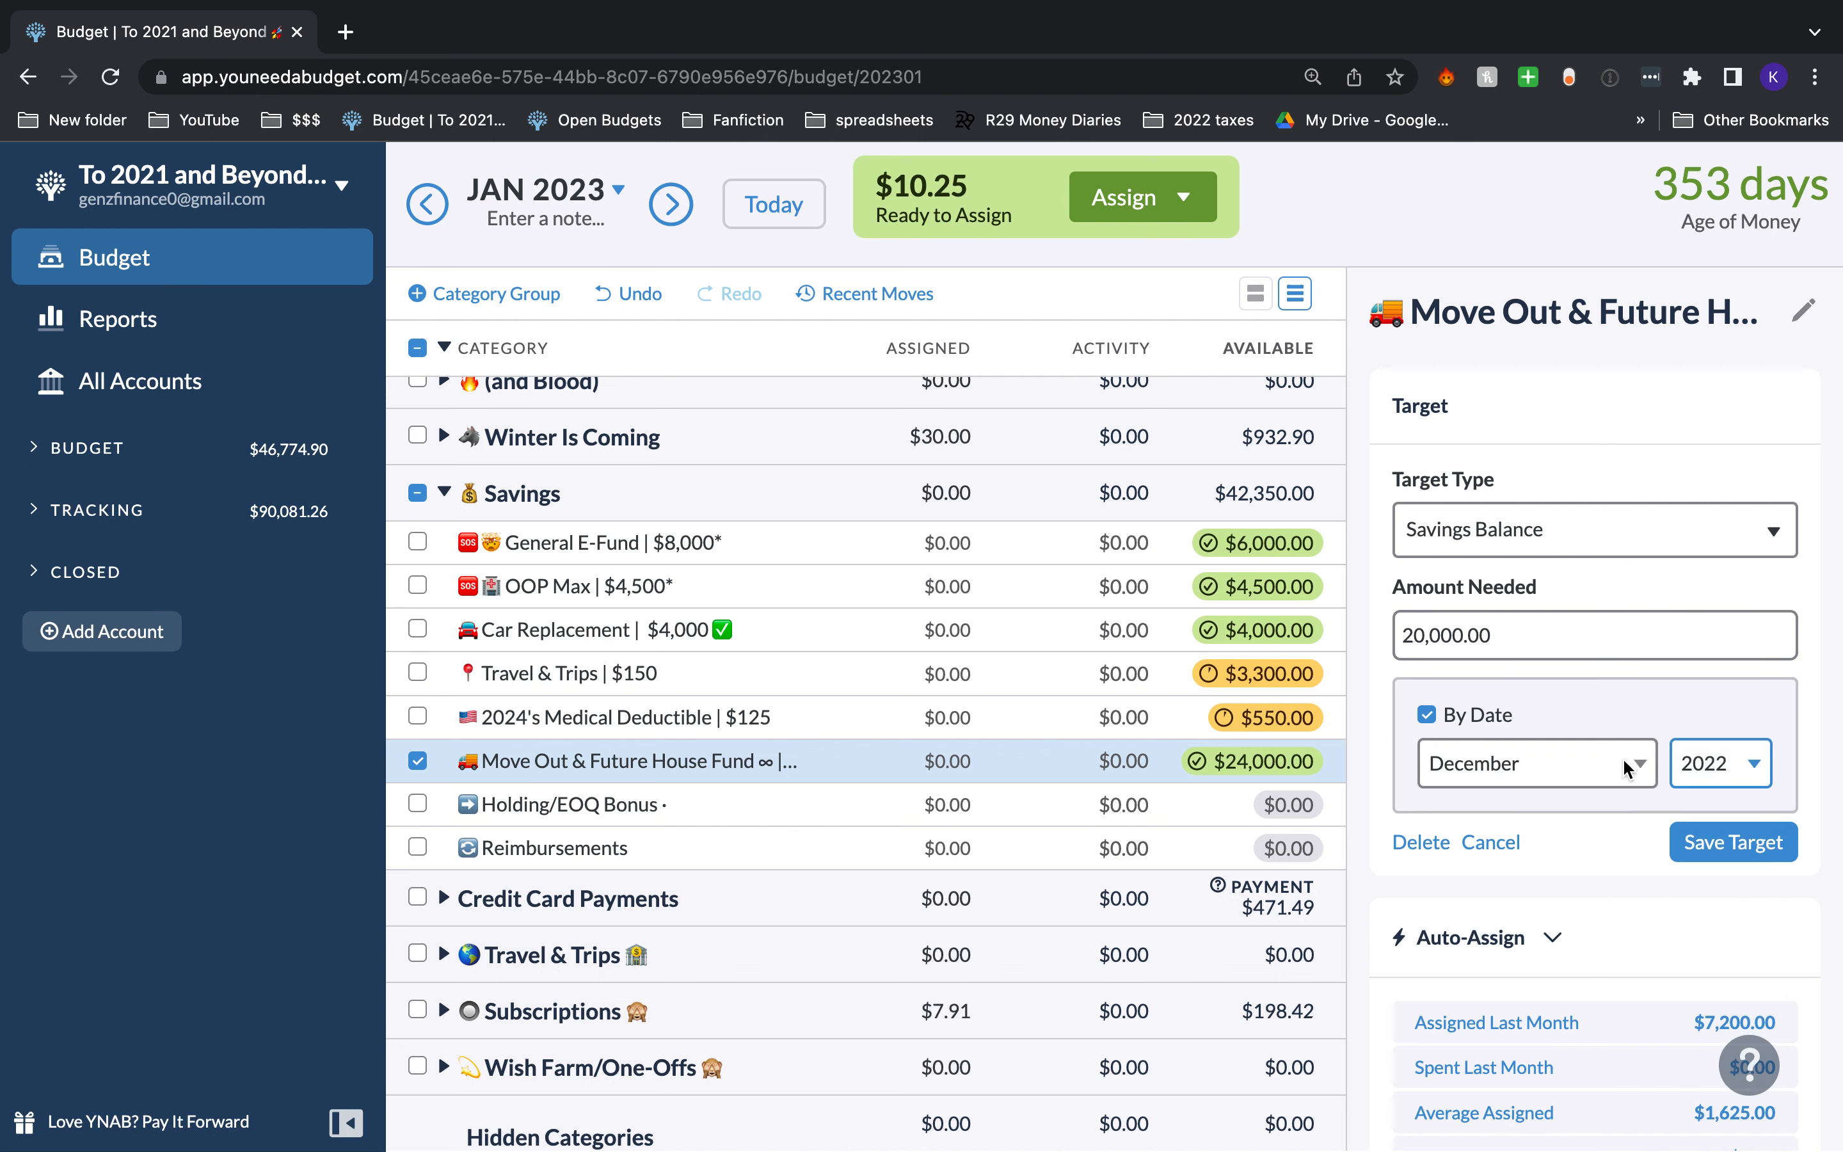
{"action": "left_click", "coordinate": [1466, 716]}
{"action": "left_click", "coordinate": [1466, 716]}
{"action": "left_click", "coordinate": [1422, 843]}
Step: Start a Needed For Spending target of $20,000 with a custom date for the Move Out & Future House Fund category
{"action": "left_click", "coordinate": [1643, 487]}
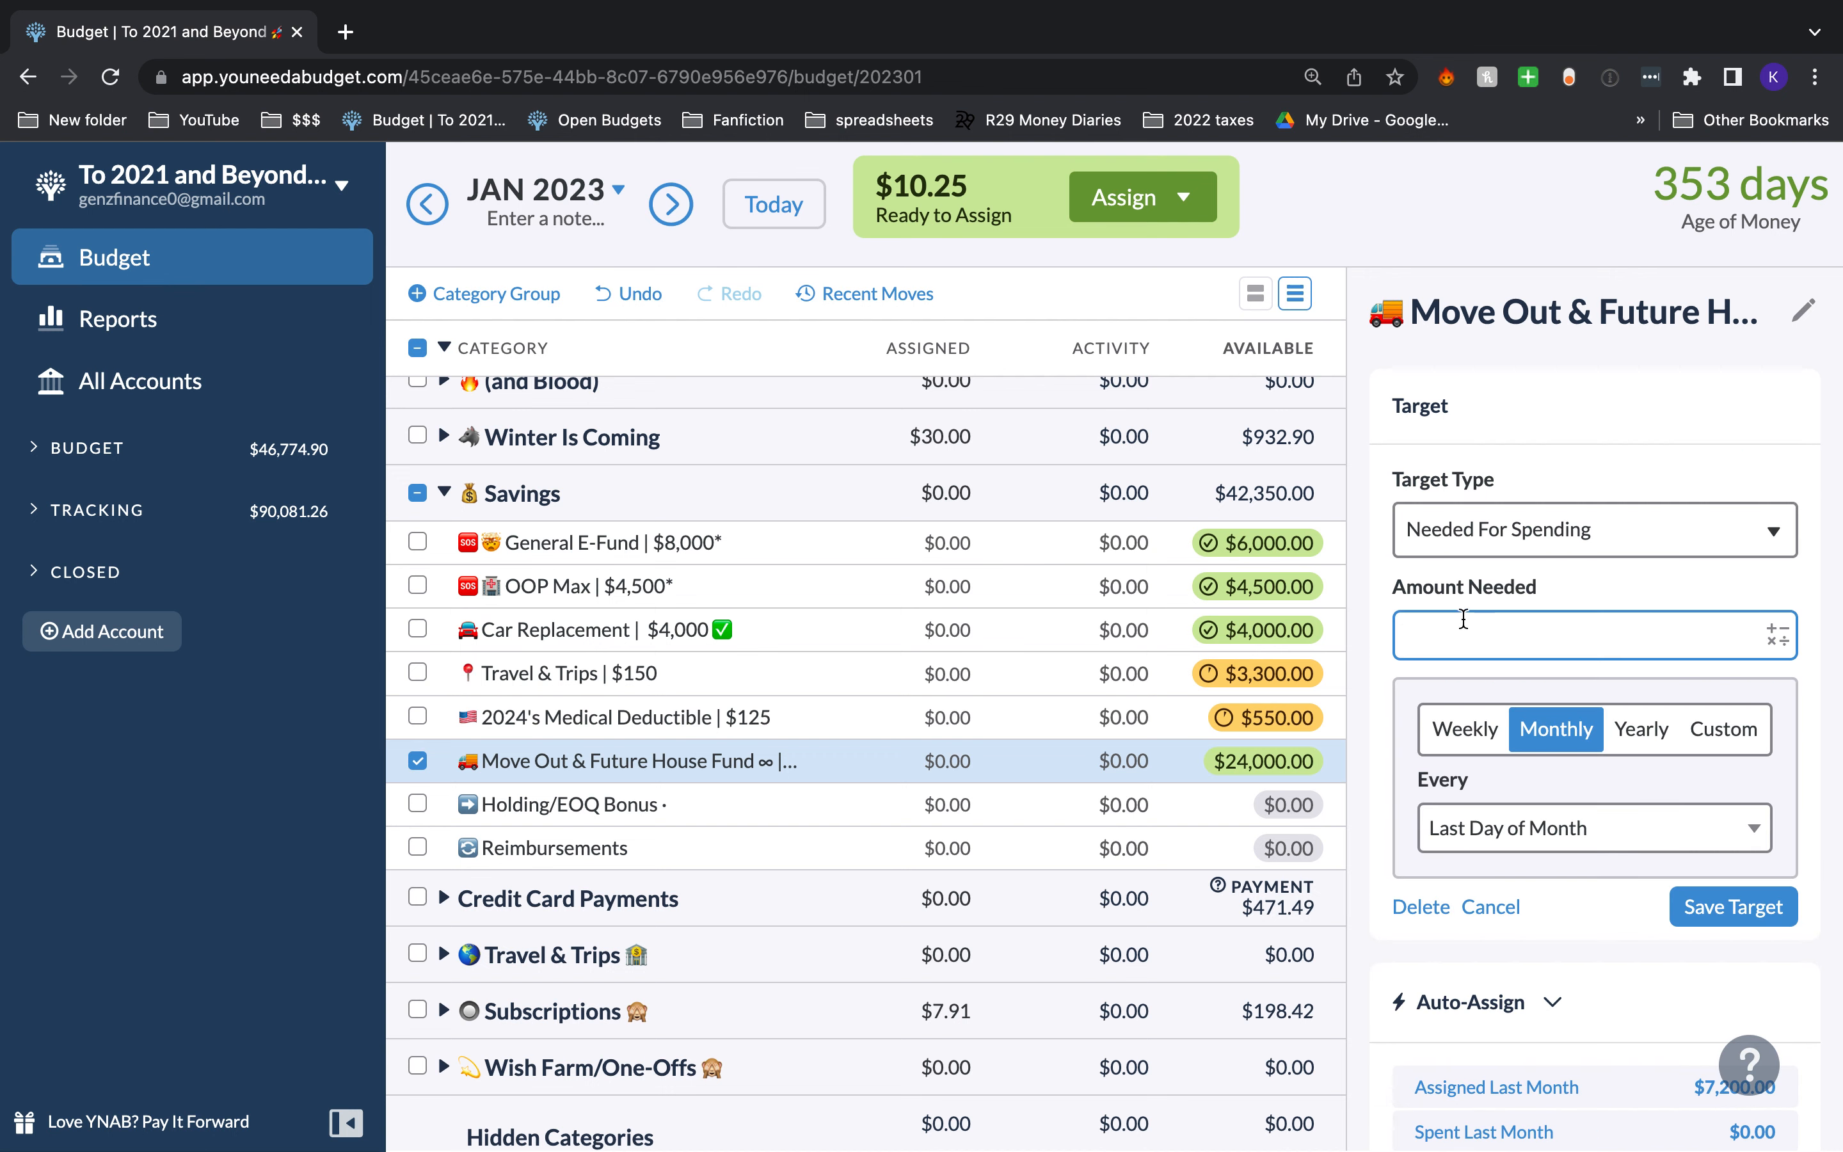
{"action": "type", "text": "20000"}
{"action": "left_click", "coordinate": [1636, 753]}
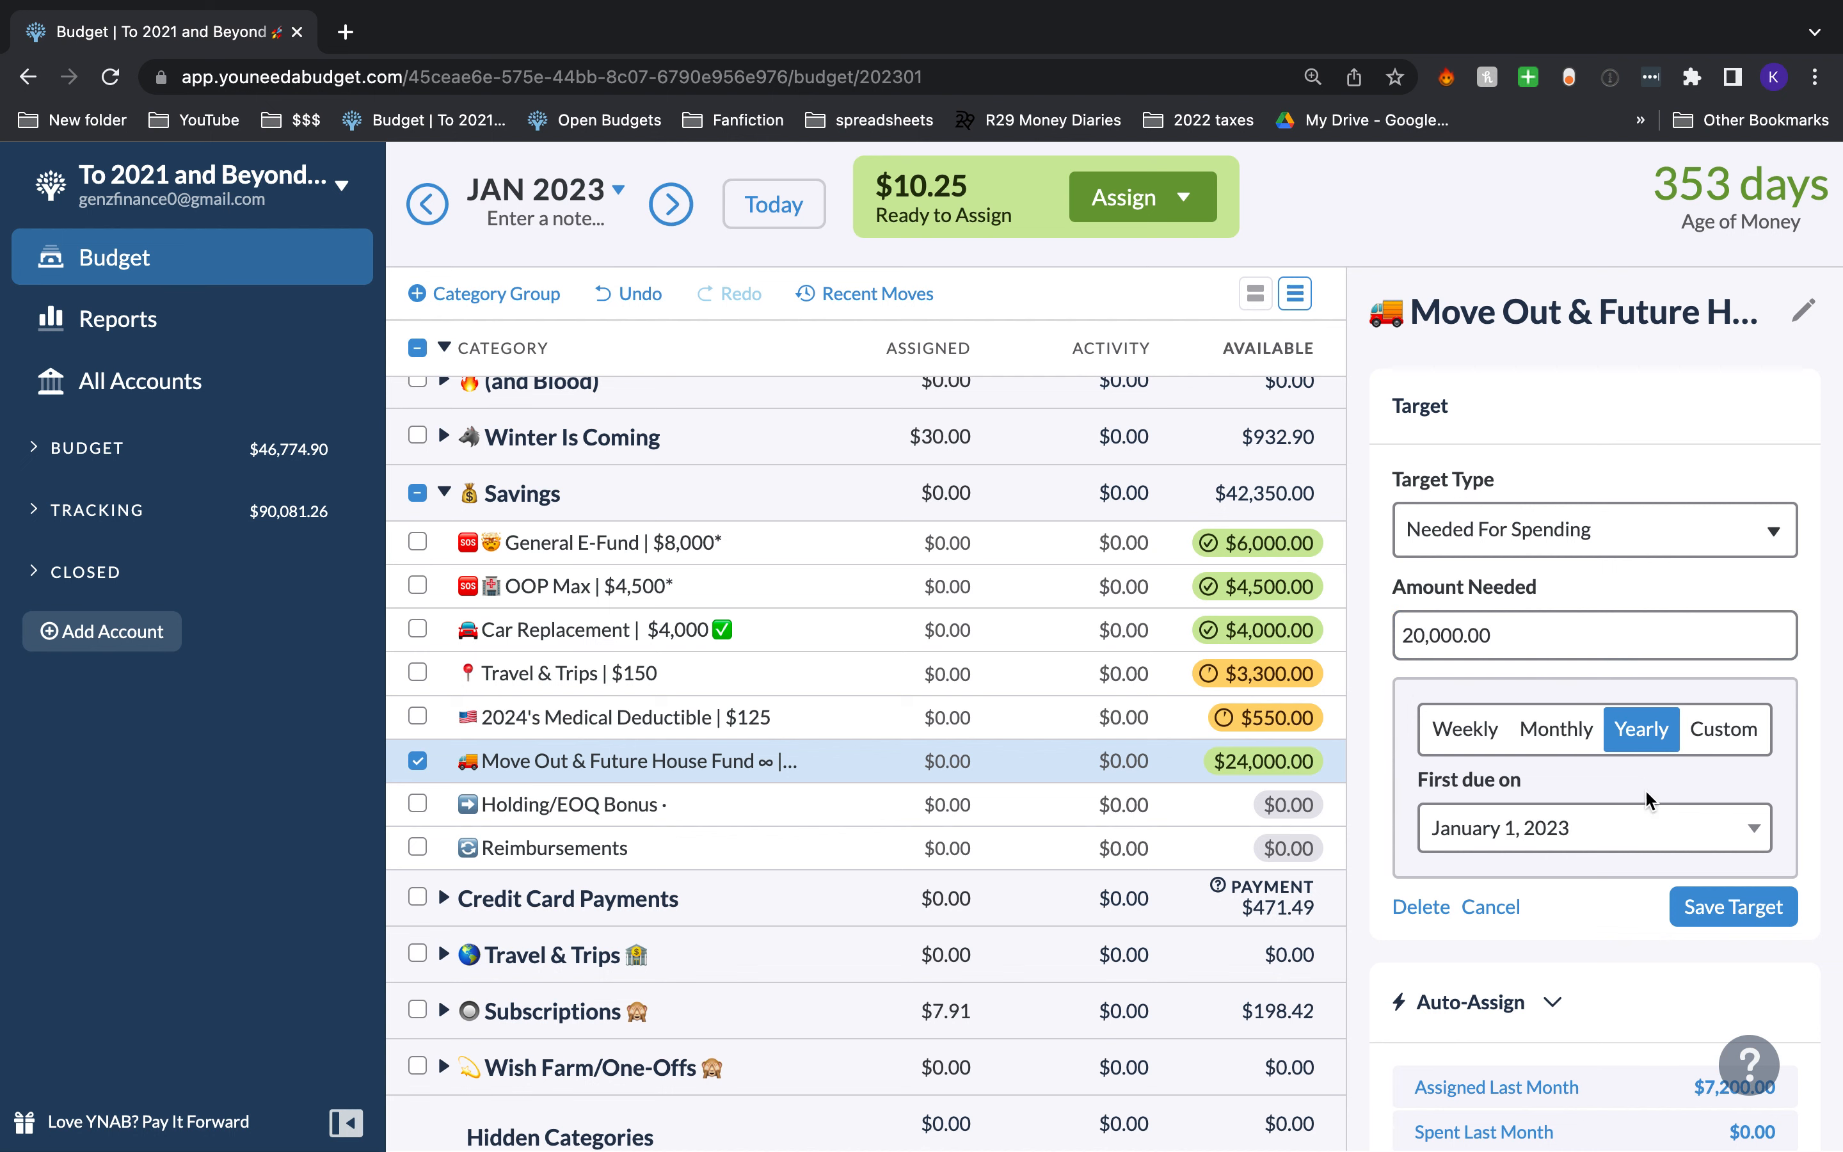
{"action": "left_click", "coordinate": [1739, 755]}
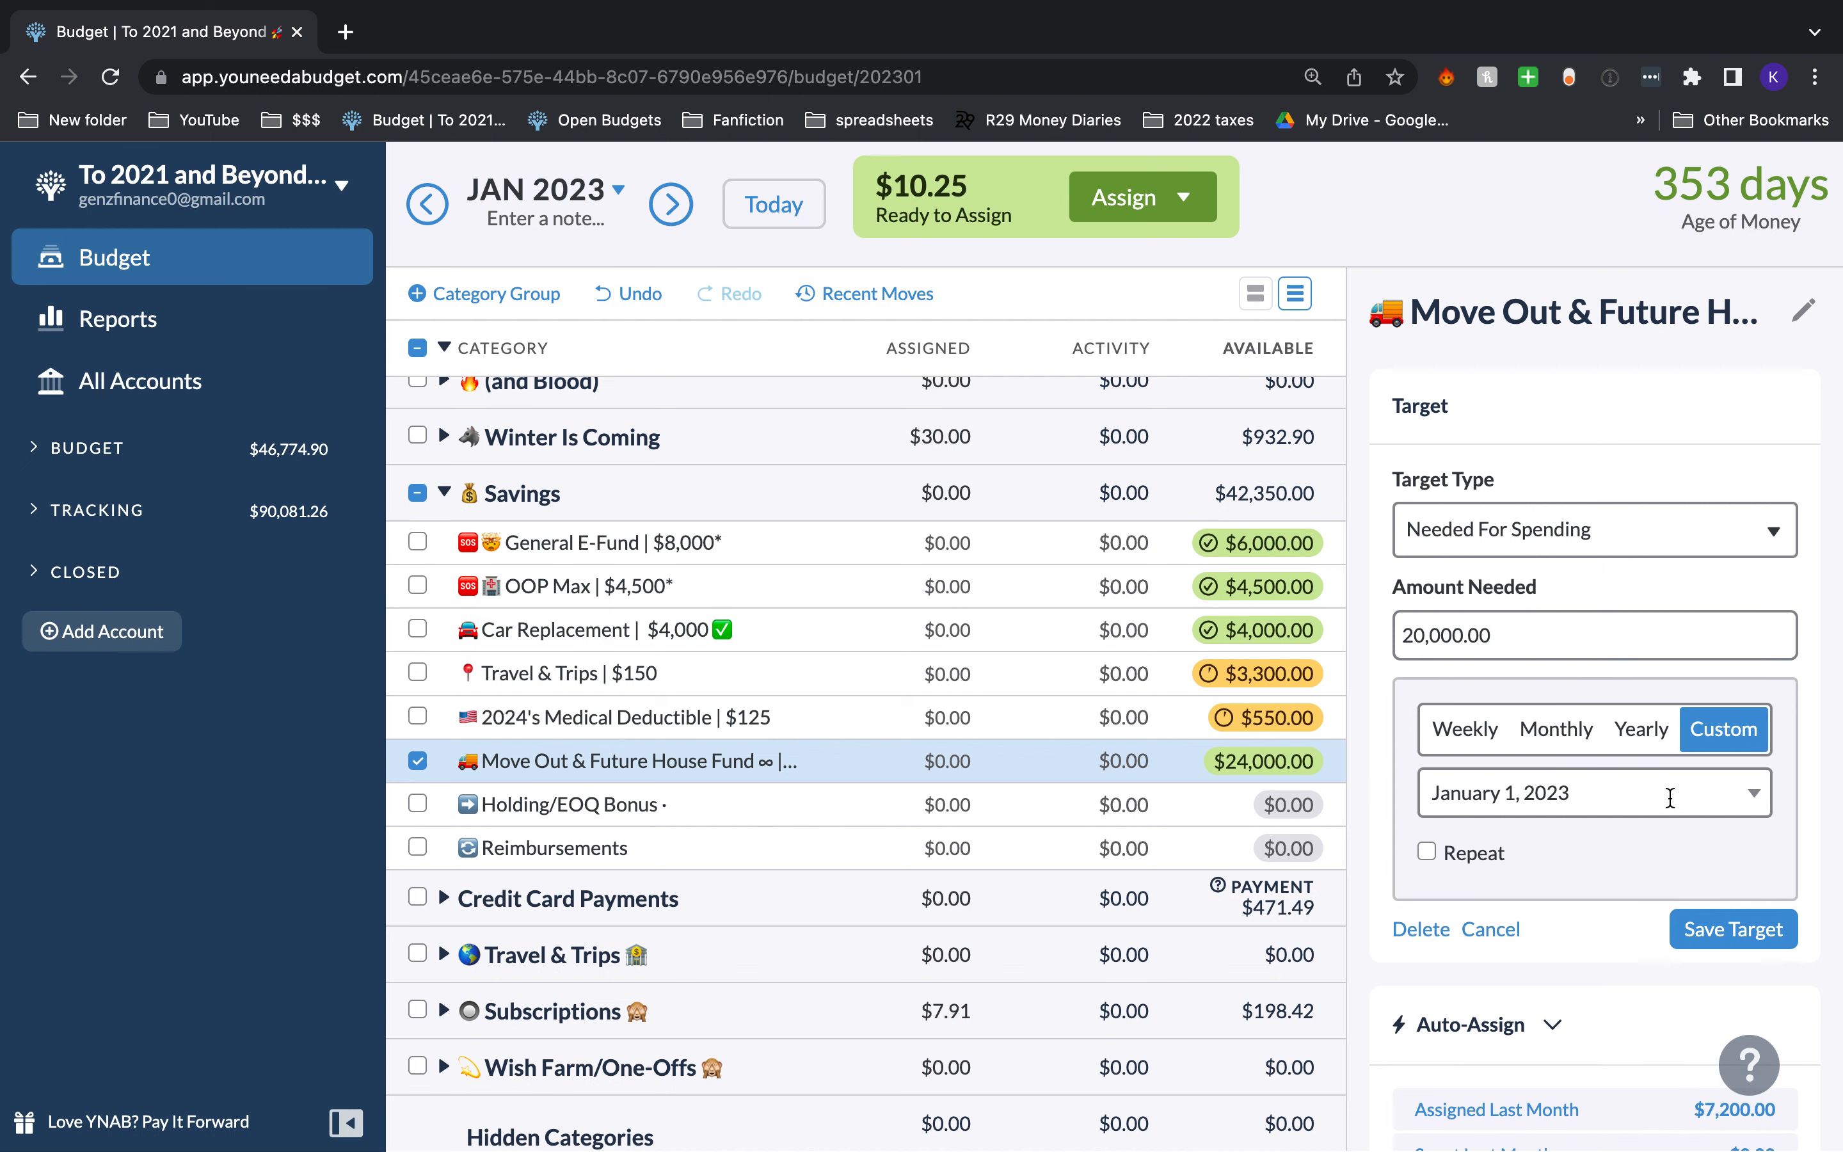
Step: Set the new target's due date to December 31, 2023, without repeat, and save the target
{"action": "left_click", "coordinate": [1682, 800]}
{"action": "left_click", "coordinate": [1715, 432]}
{"action": "left_click", "coordinate": [1715, 432]}
{"action": "left_click", "coordinate": [1715, 431]}
{"action": "left_click", "coordinate": [1715, 431]}
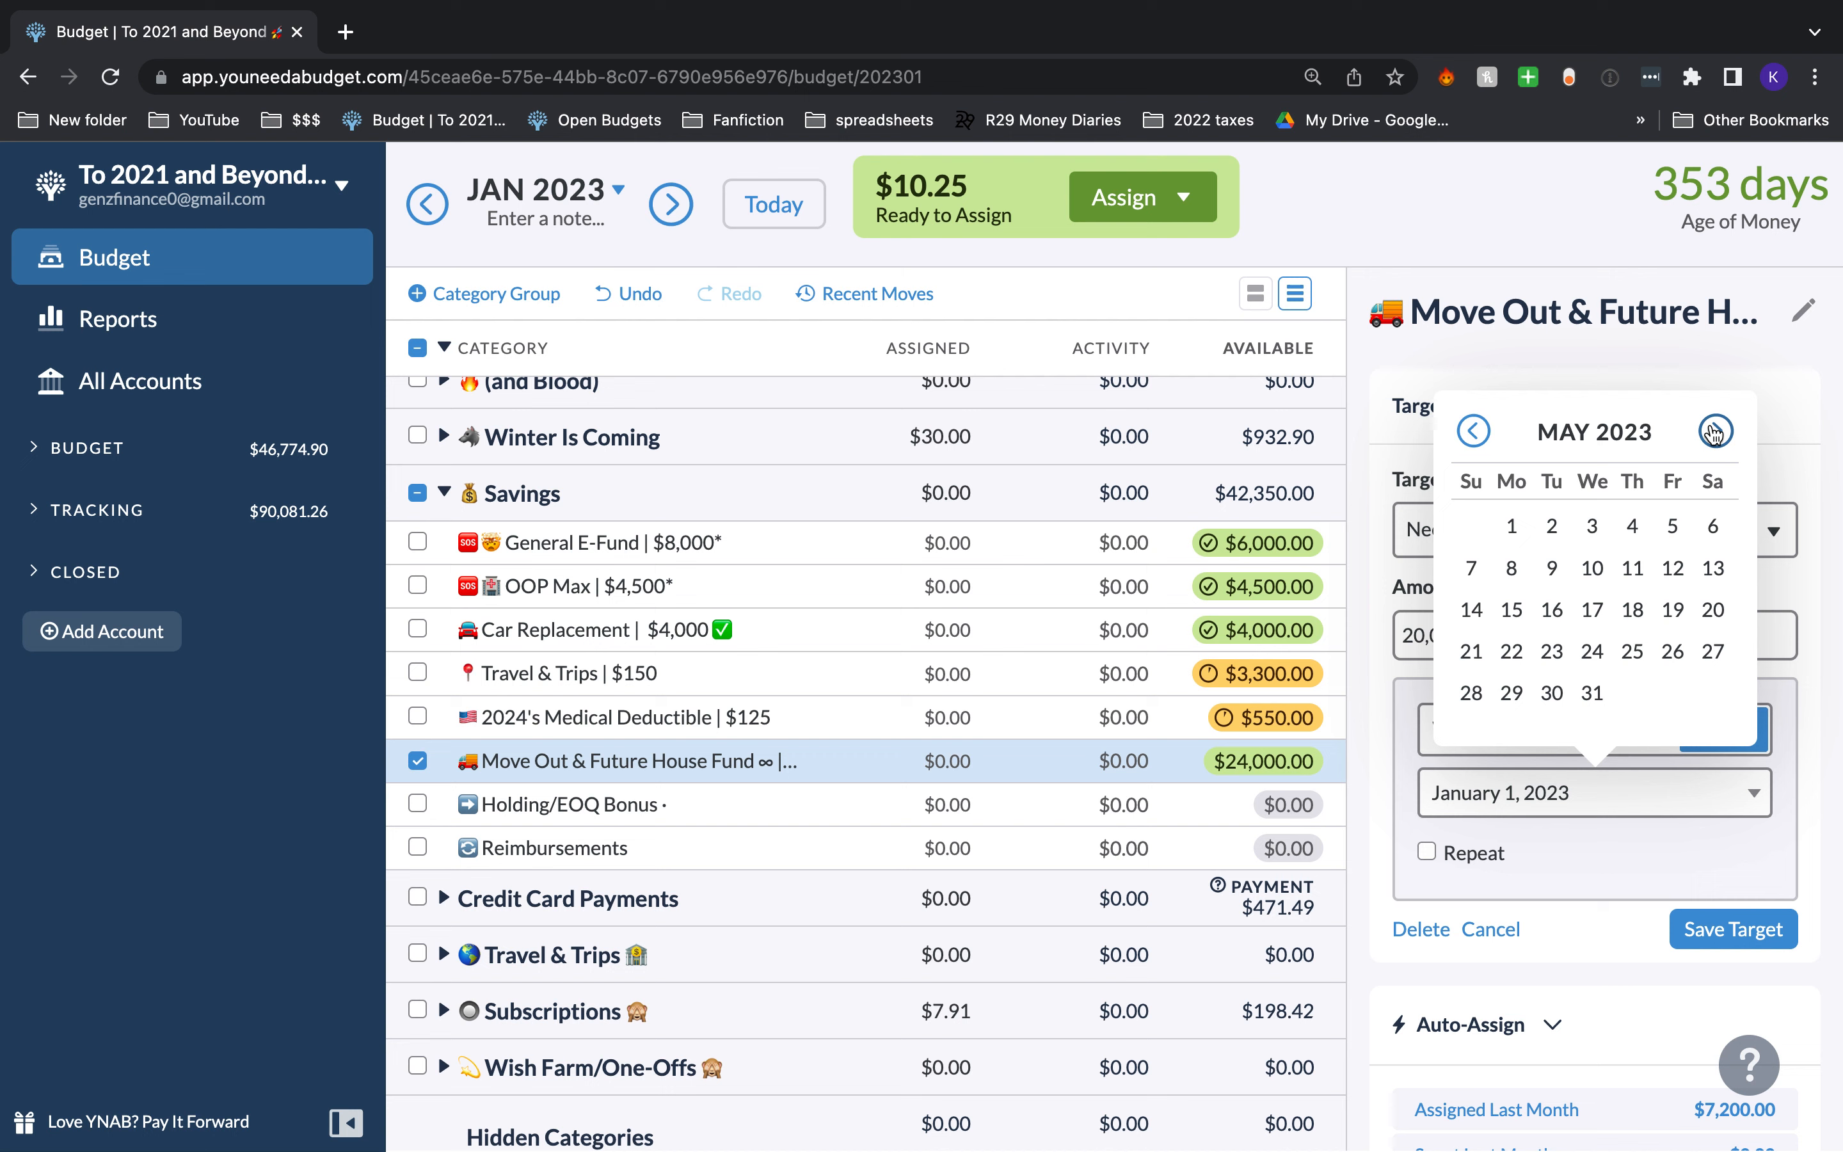
{"action": "left_click", "coordinate": [1716, 431]}
{"action": "left_click", "coordinate": [1716, 431]}
{"action": "left_click", "coordinate": [1715, 432]}
{"action": "left_click", "coordinate": [1715, 431]}
{"action": "left_click", "coordinate": [1715, 432]}
{"action": "left_click", "coordinate": [1715, 431]}
{"action": "left_click", "coordinate": [1715, 432]}
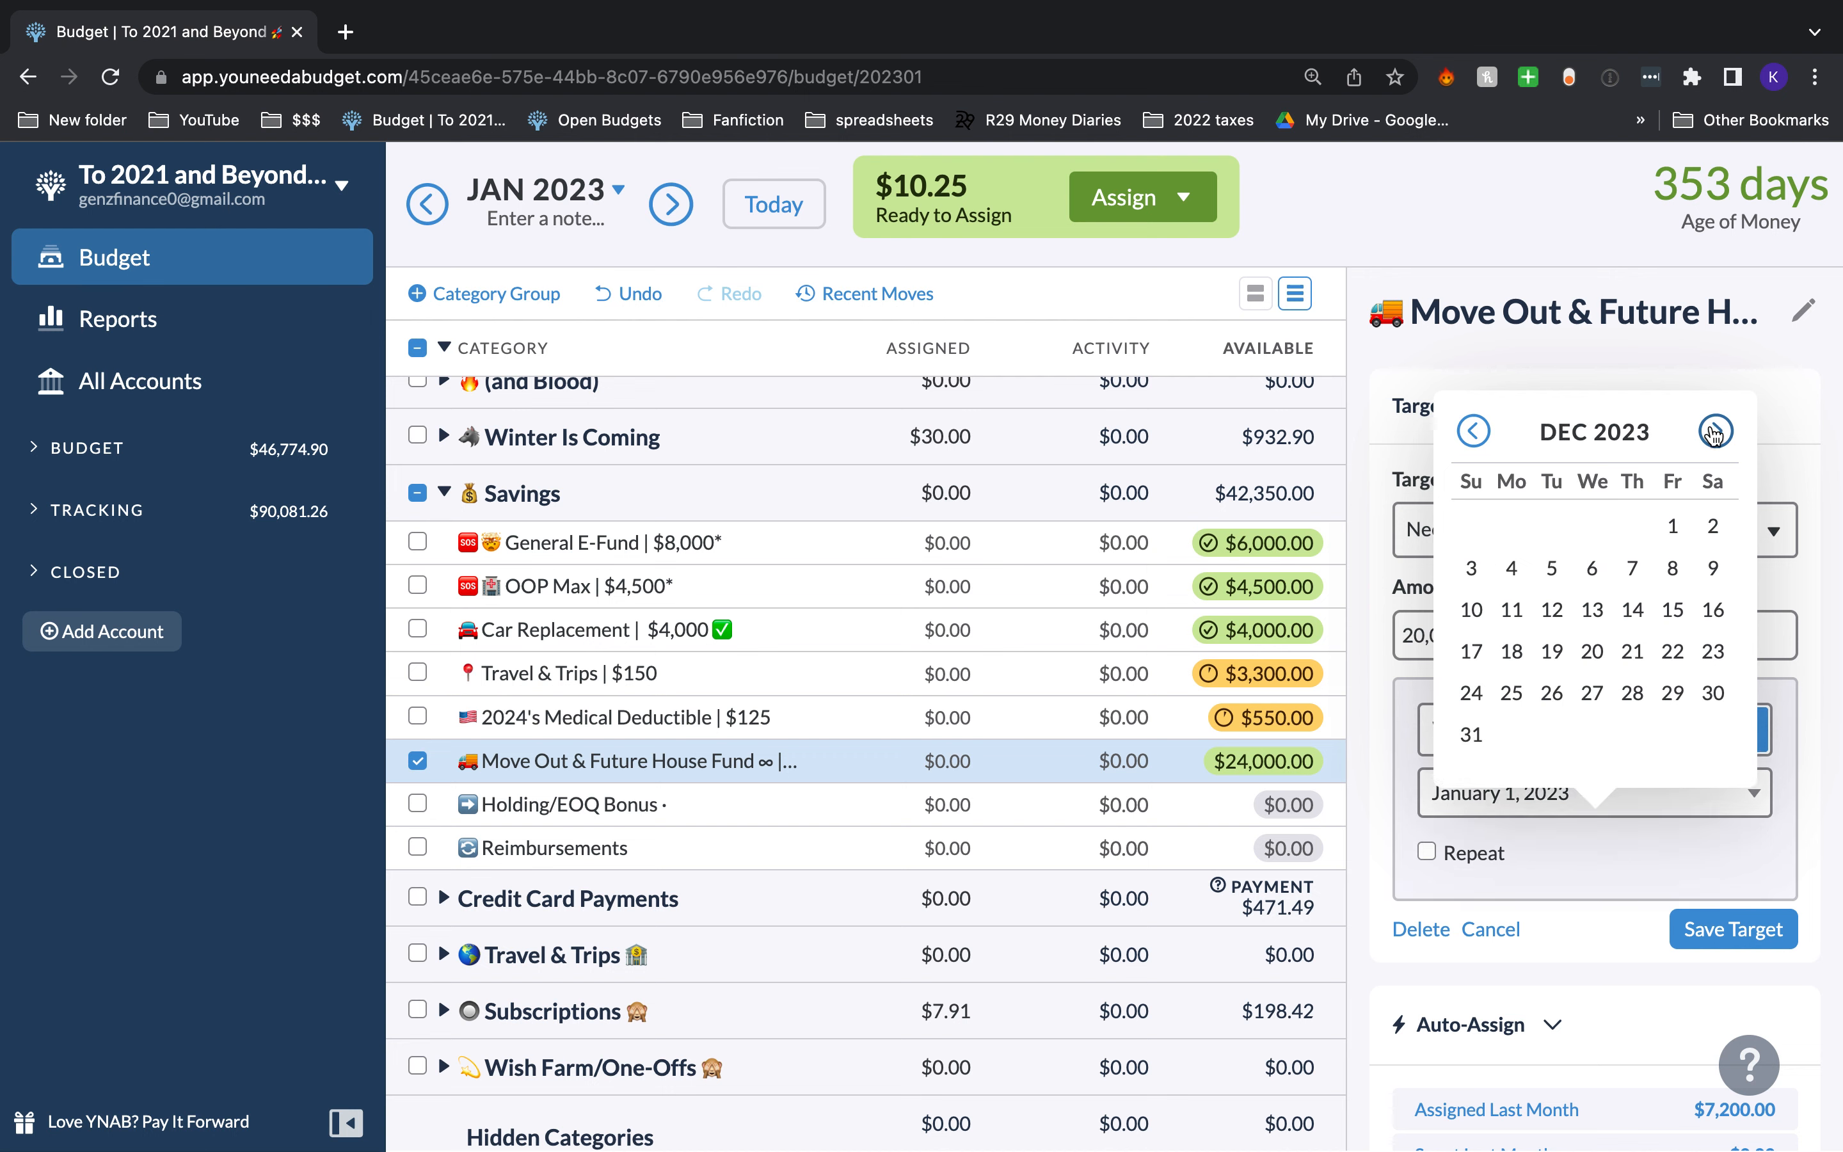
{"action": "left_click", "coordinate": [1466, 734]}
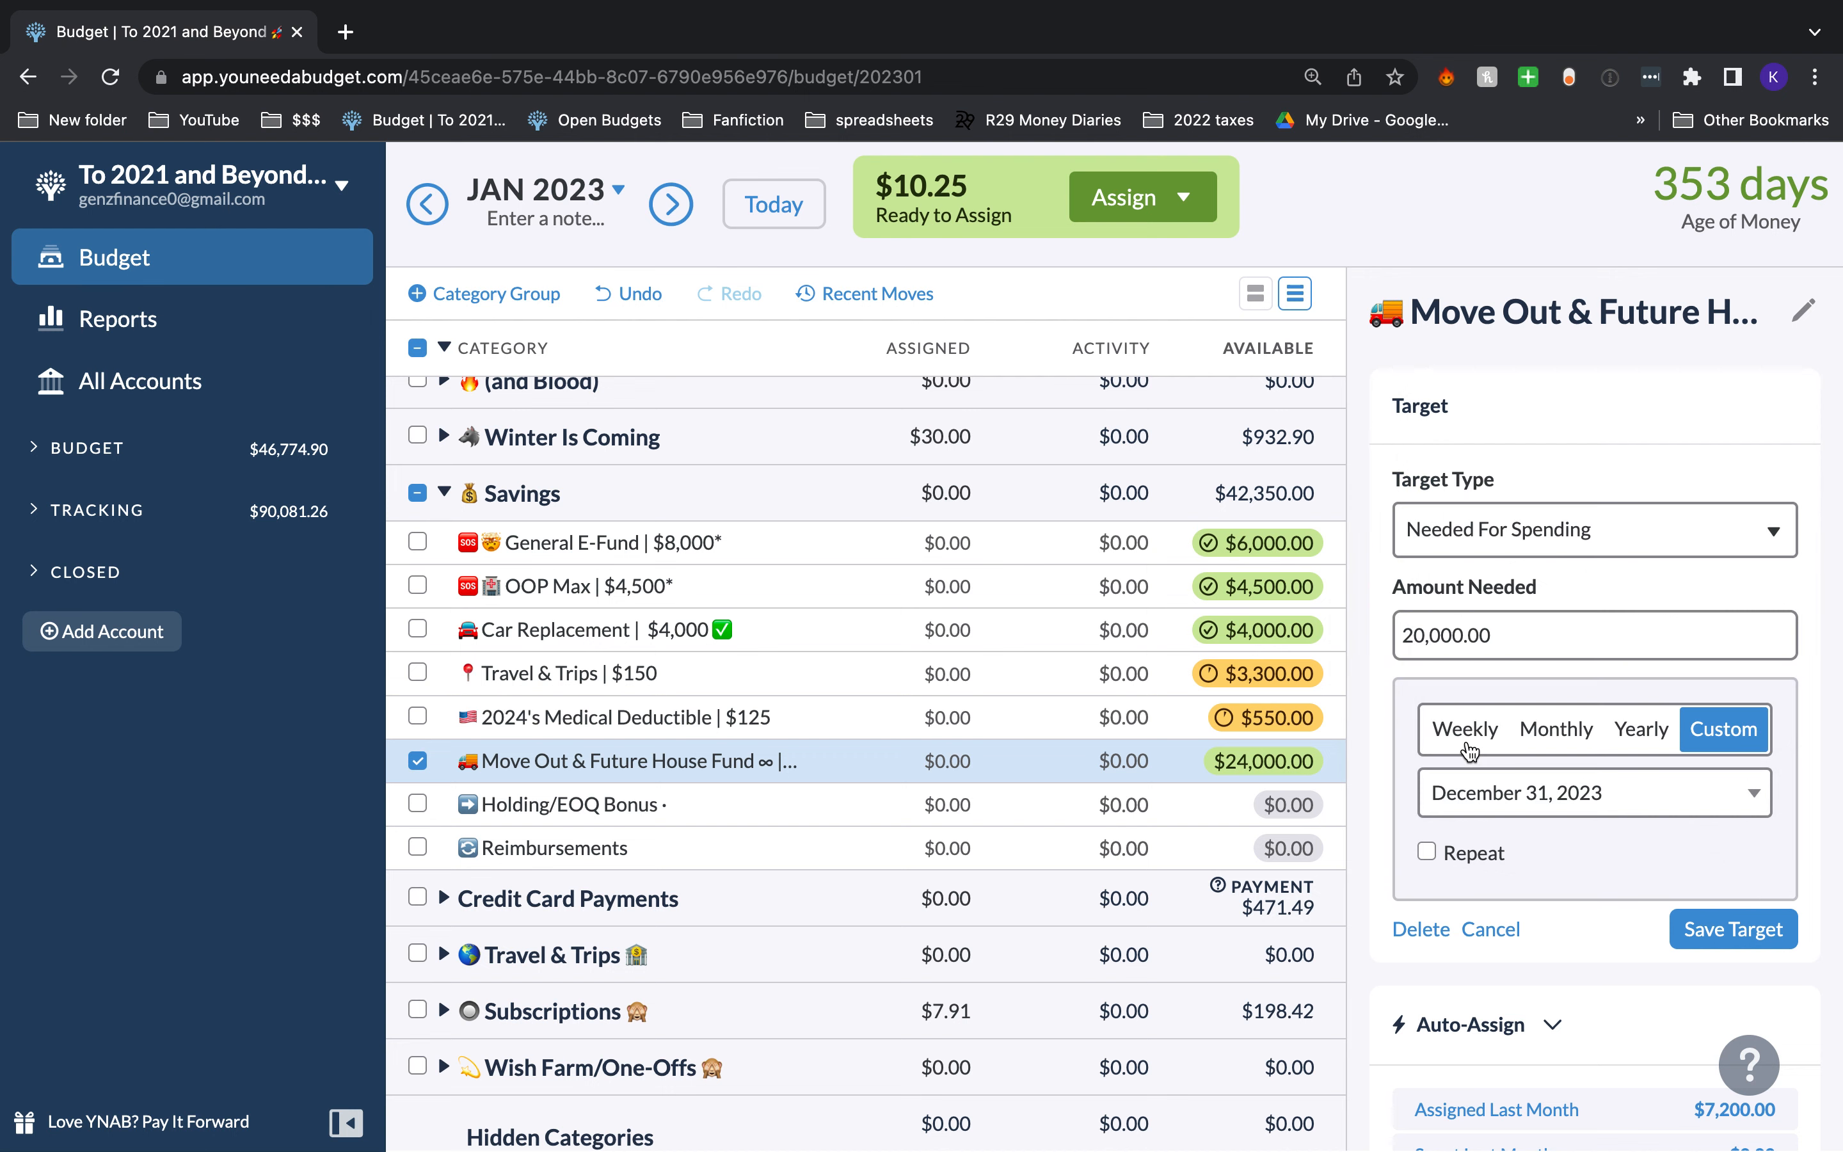
{"action": "left_click", "coordinate": [1775, 931]}
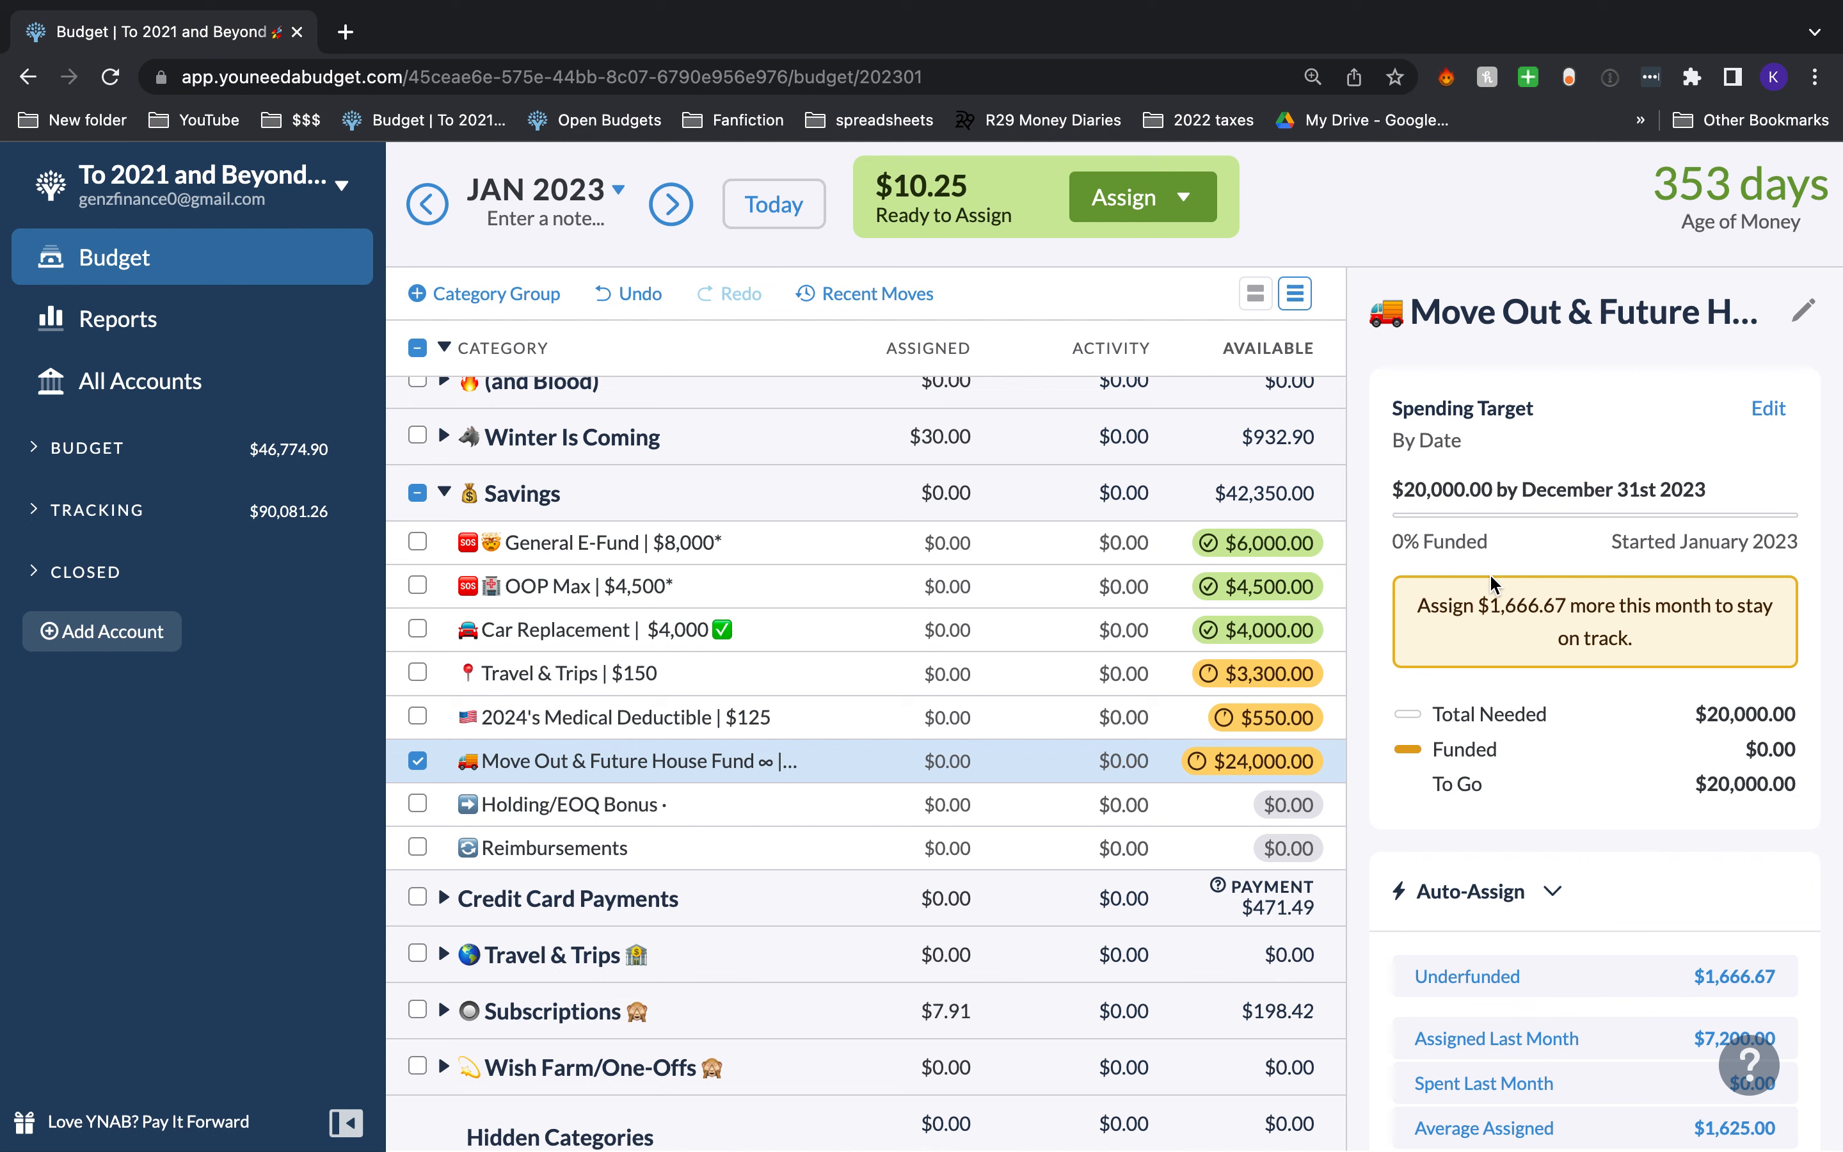
Step: Review the Move Out fund's full name and the Credit Card Payments group, and collapse the Savings group
{"action": "left_click", "coordinate": [721, 757]}
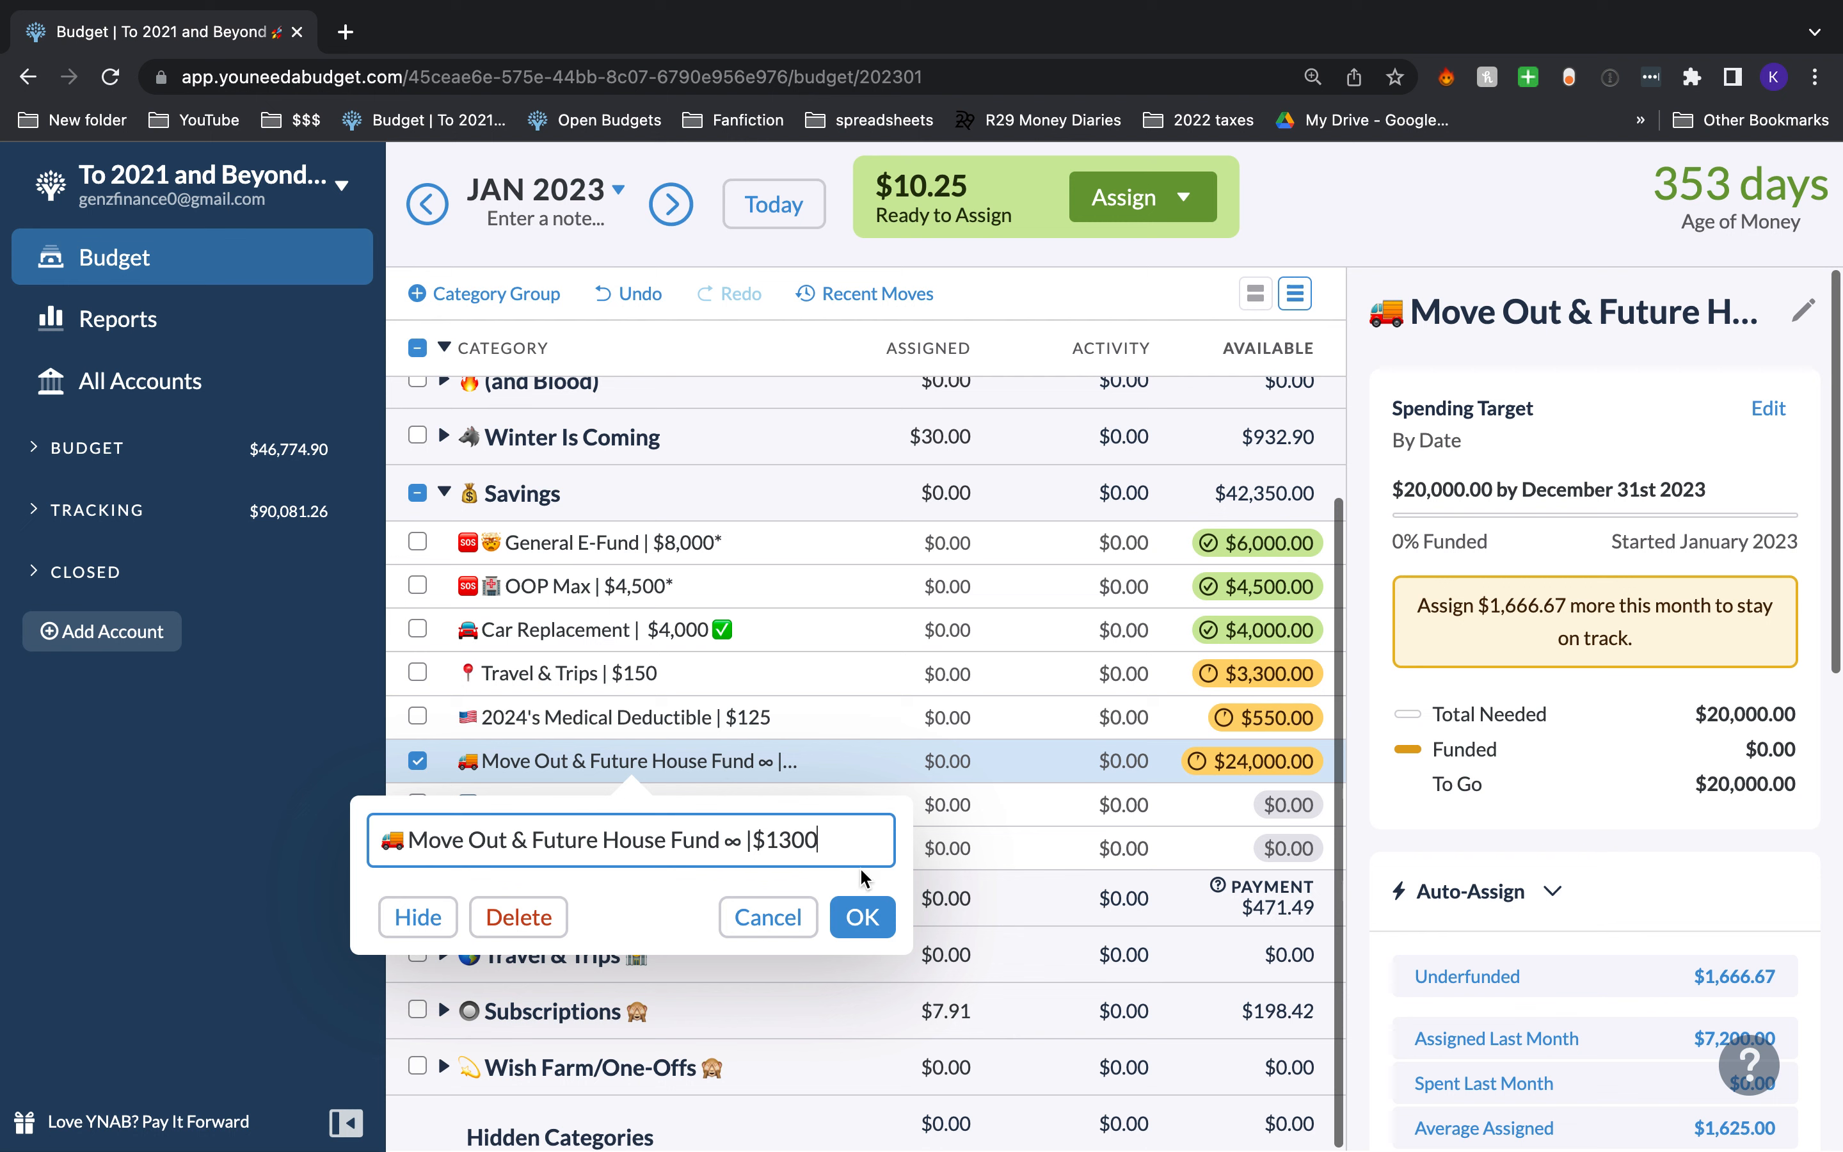
{"action": "left_click", "coordinate": [862, 918]}
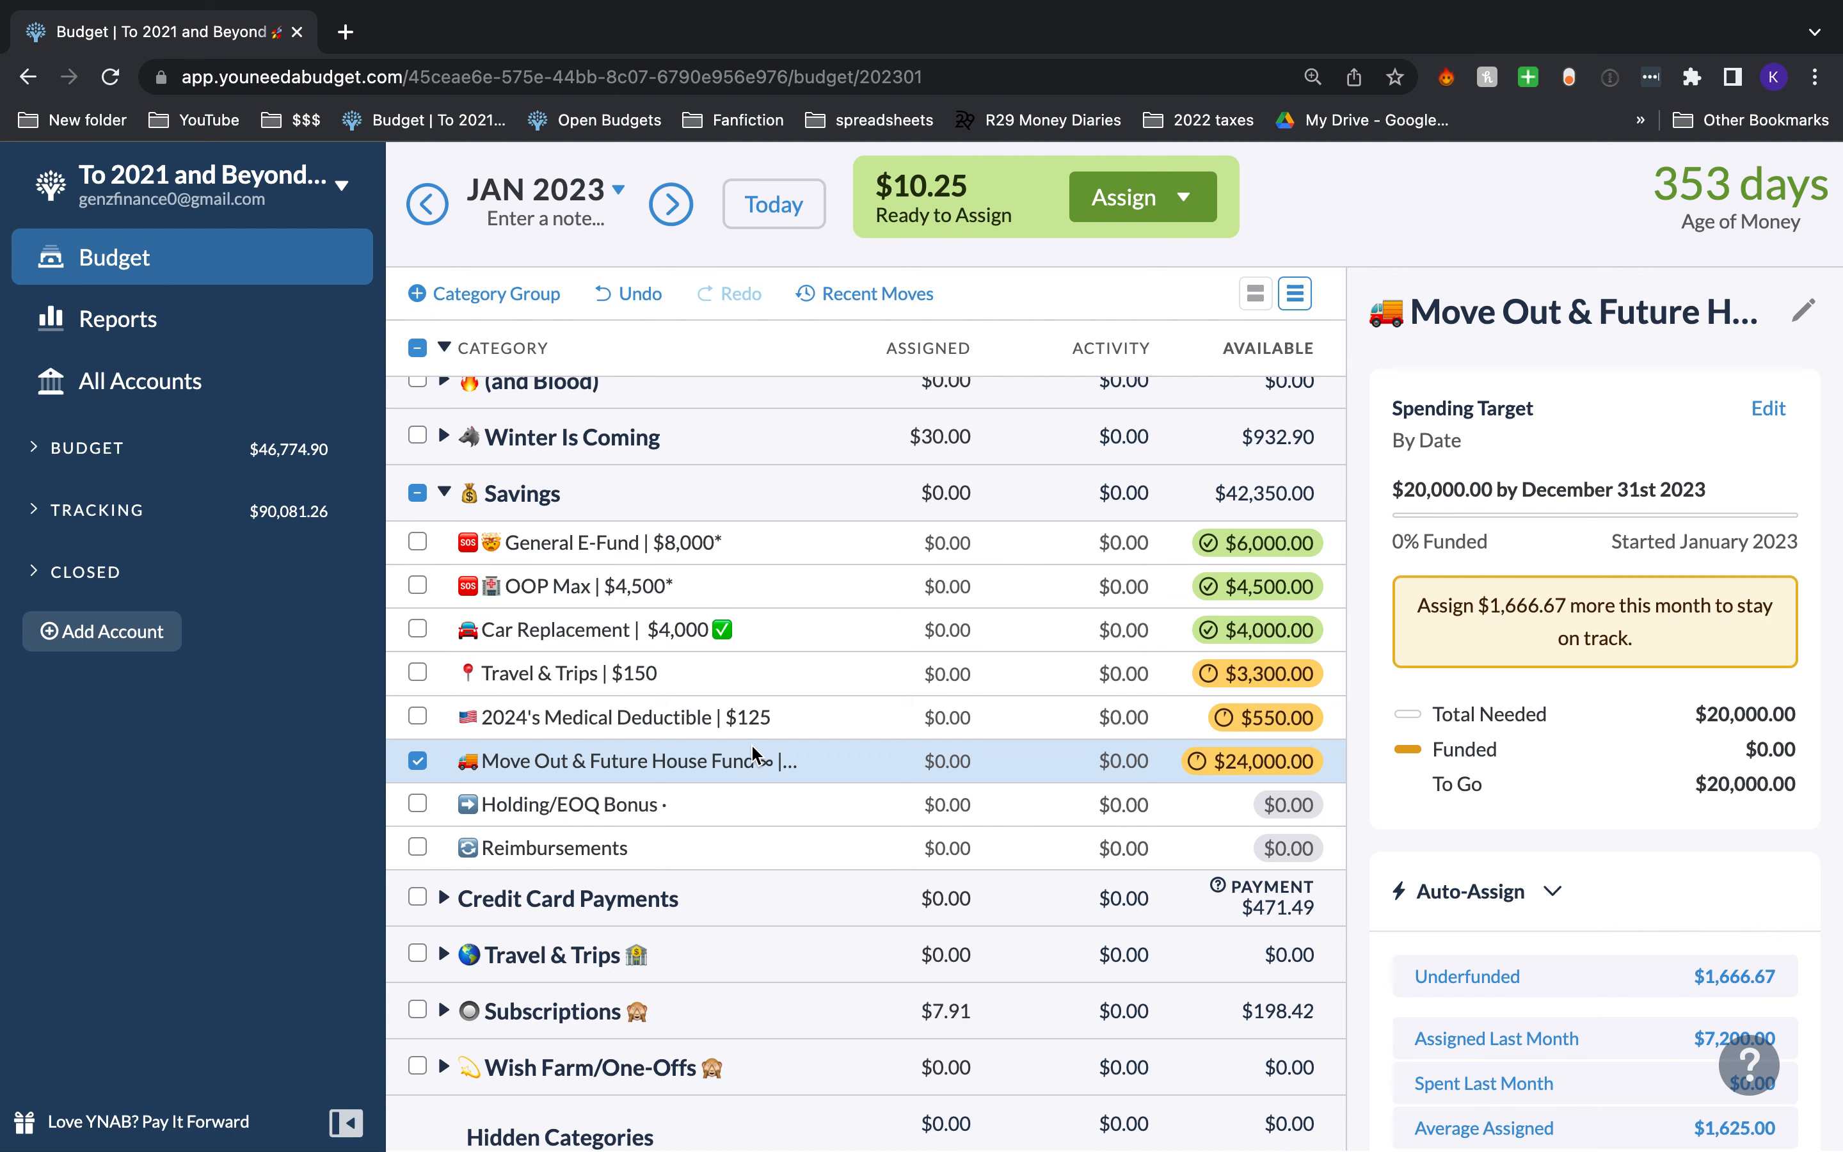
{"action": "left_click", "coordinate": [418, 760]}
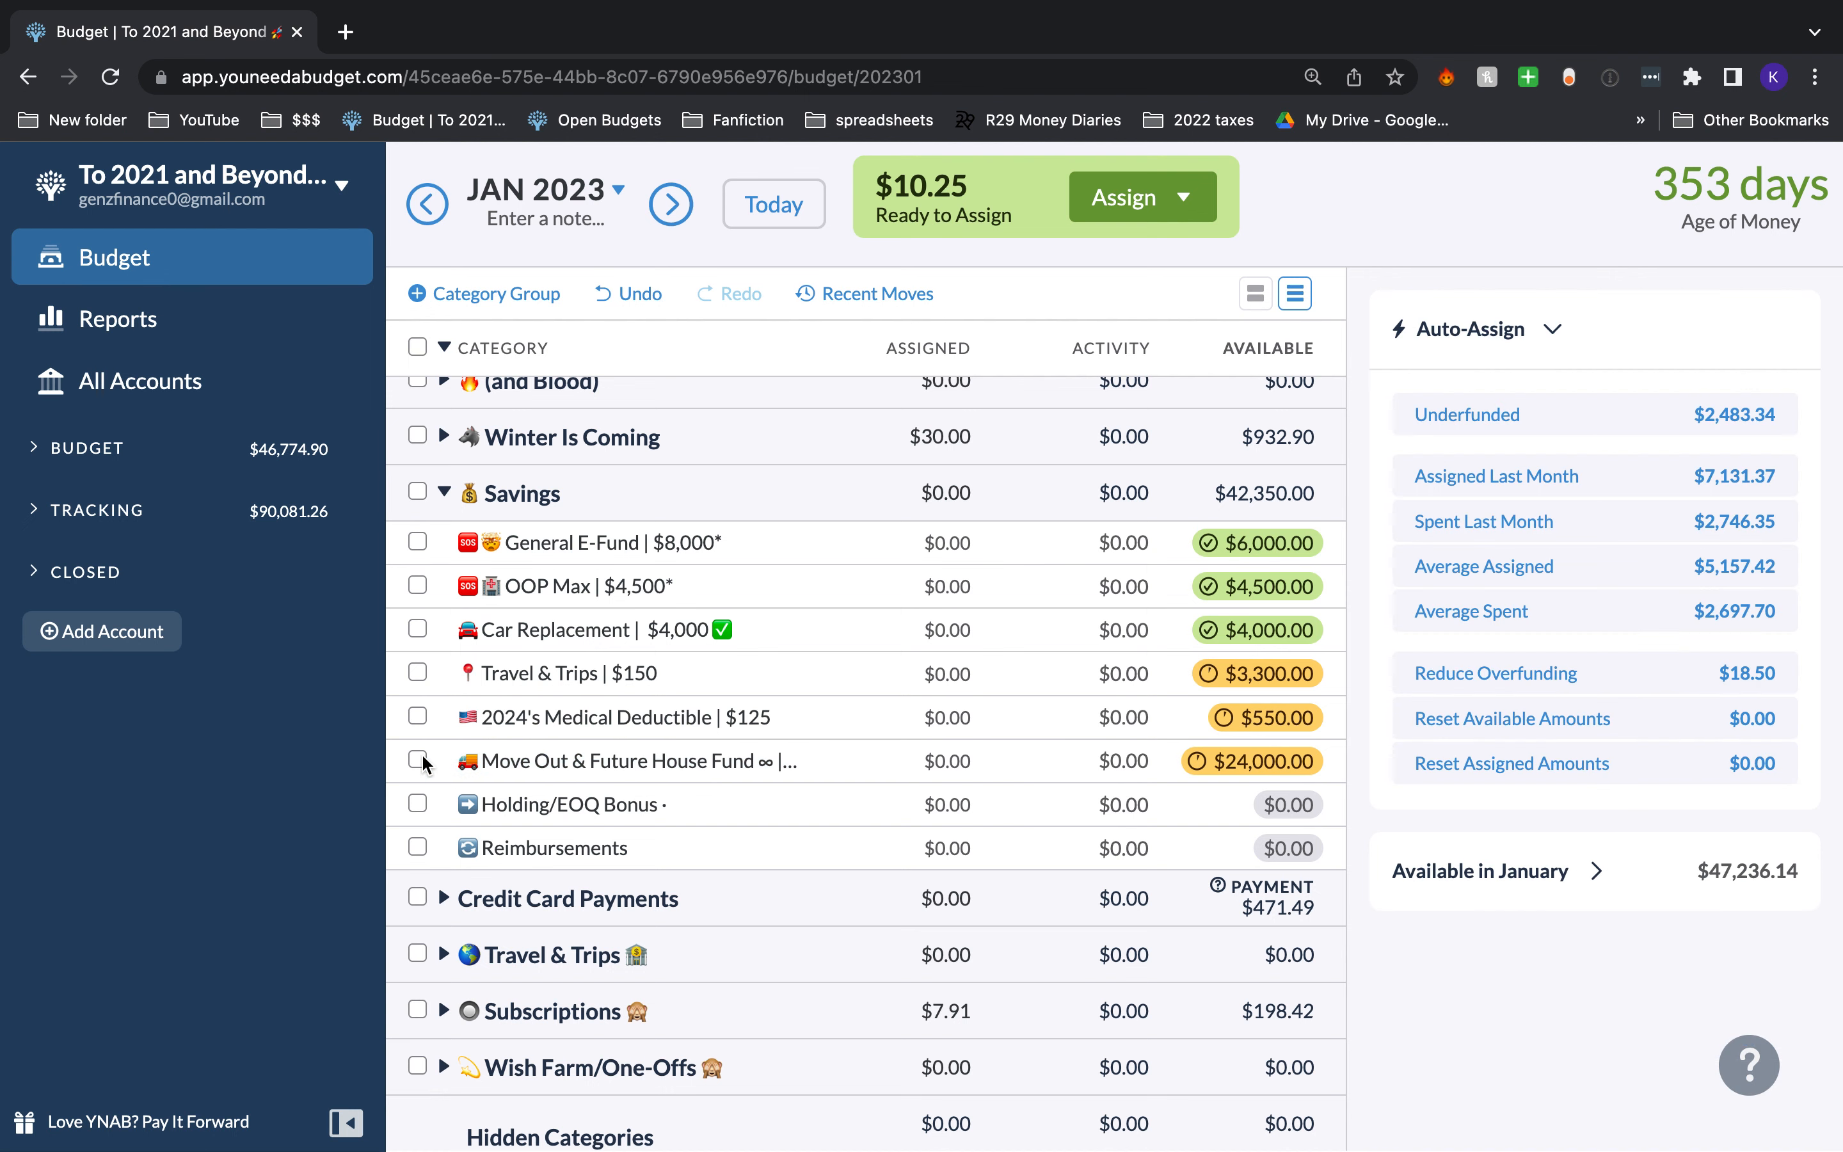
{"action": "left_click", "coordinate": [444, 900]}
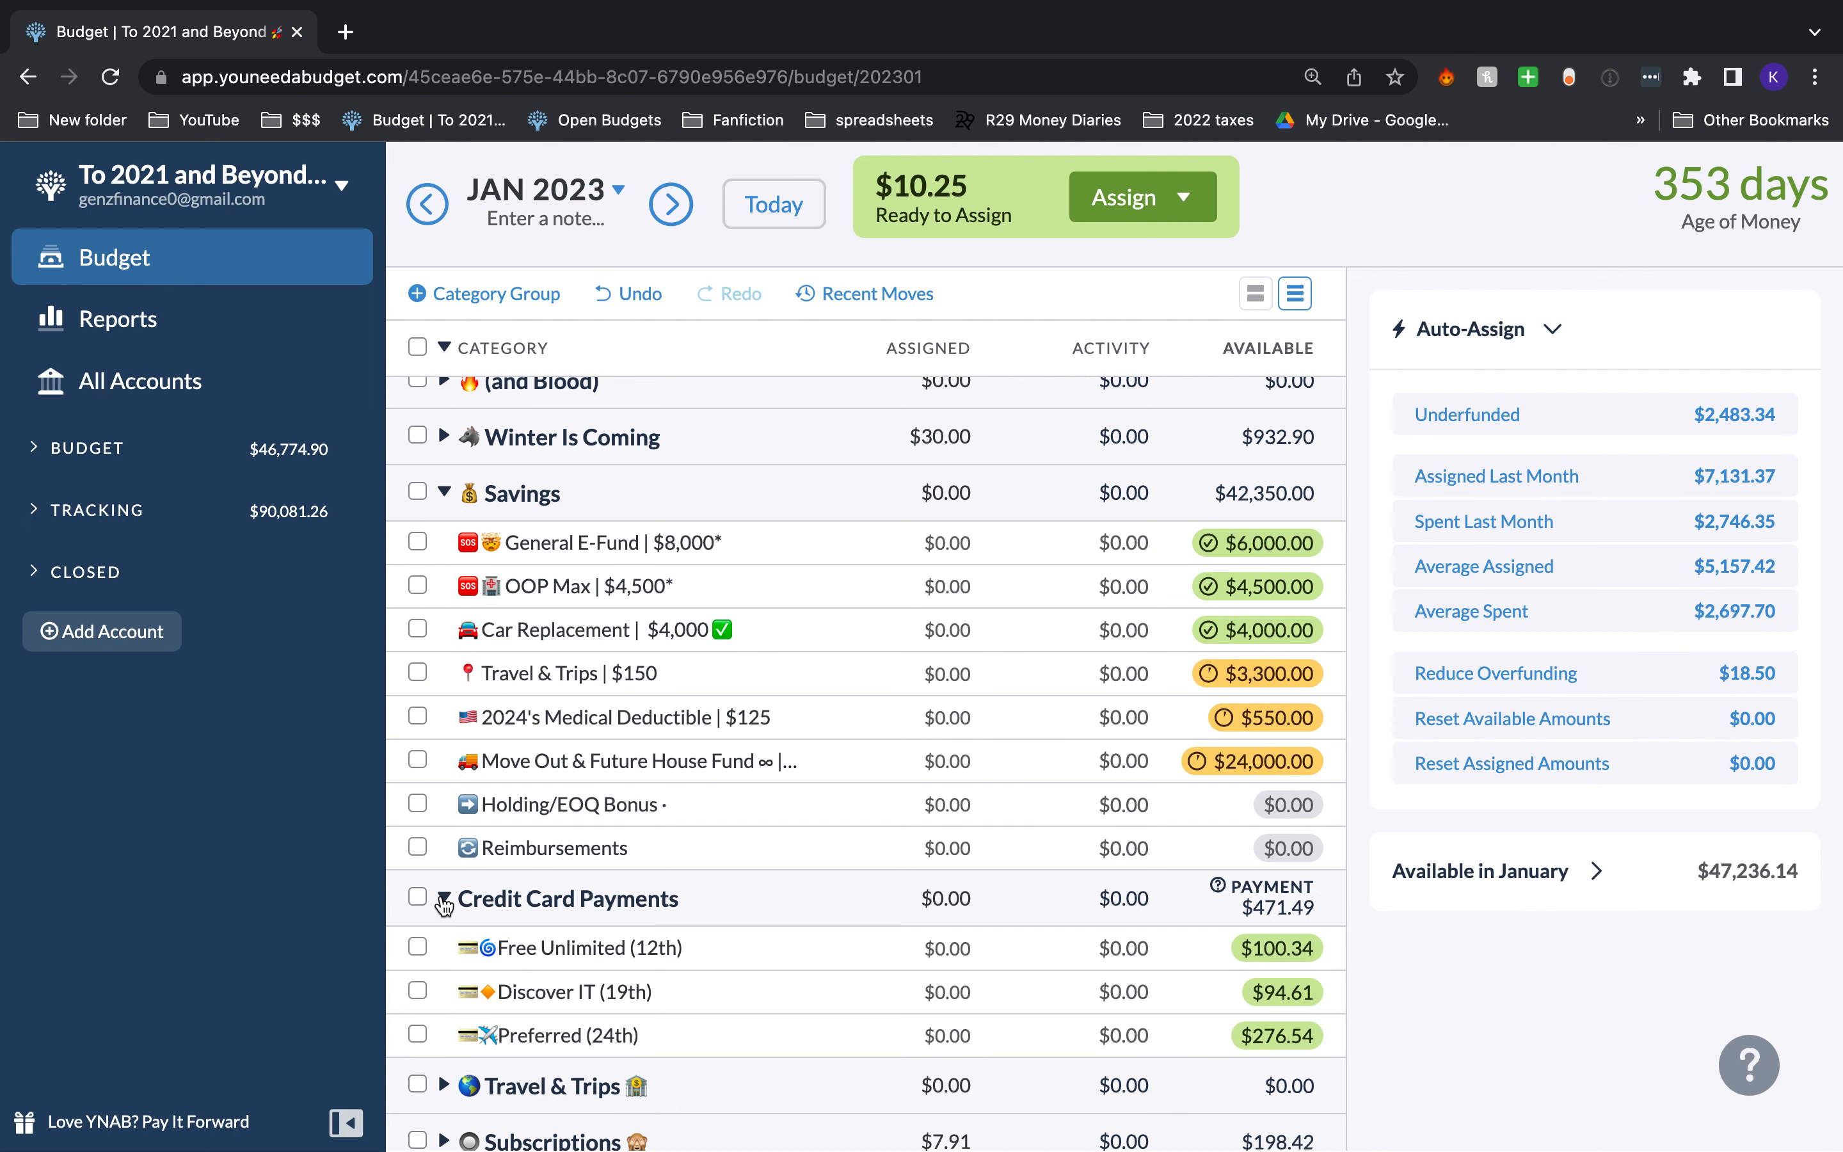
{"action": "left_click", "coordinate": [443, 900]}
{"action": "scroll", "coordinate": [843, 800], "scroll_direction": "up", "scroll_amount": 3}
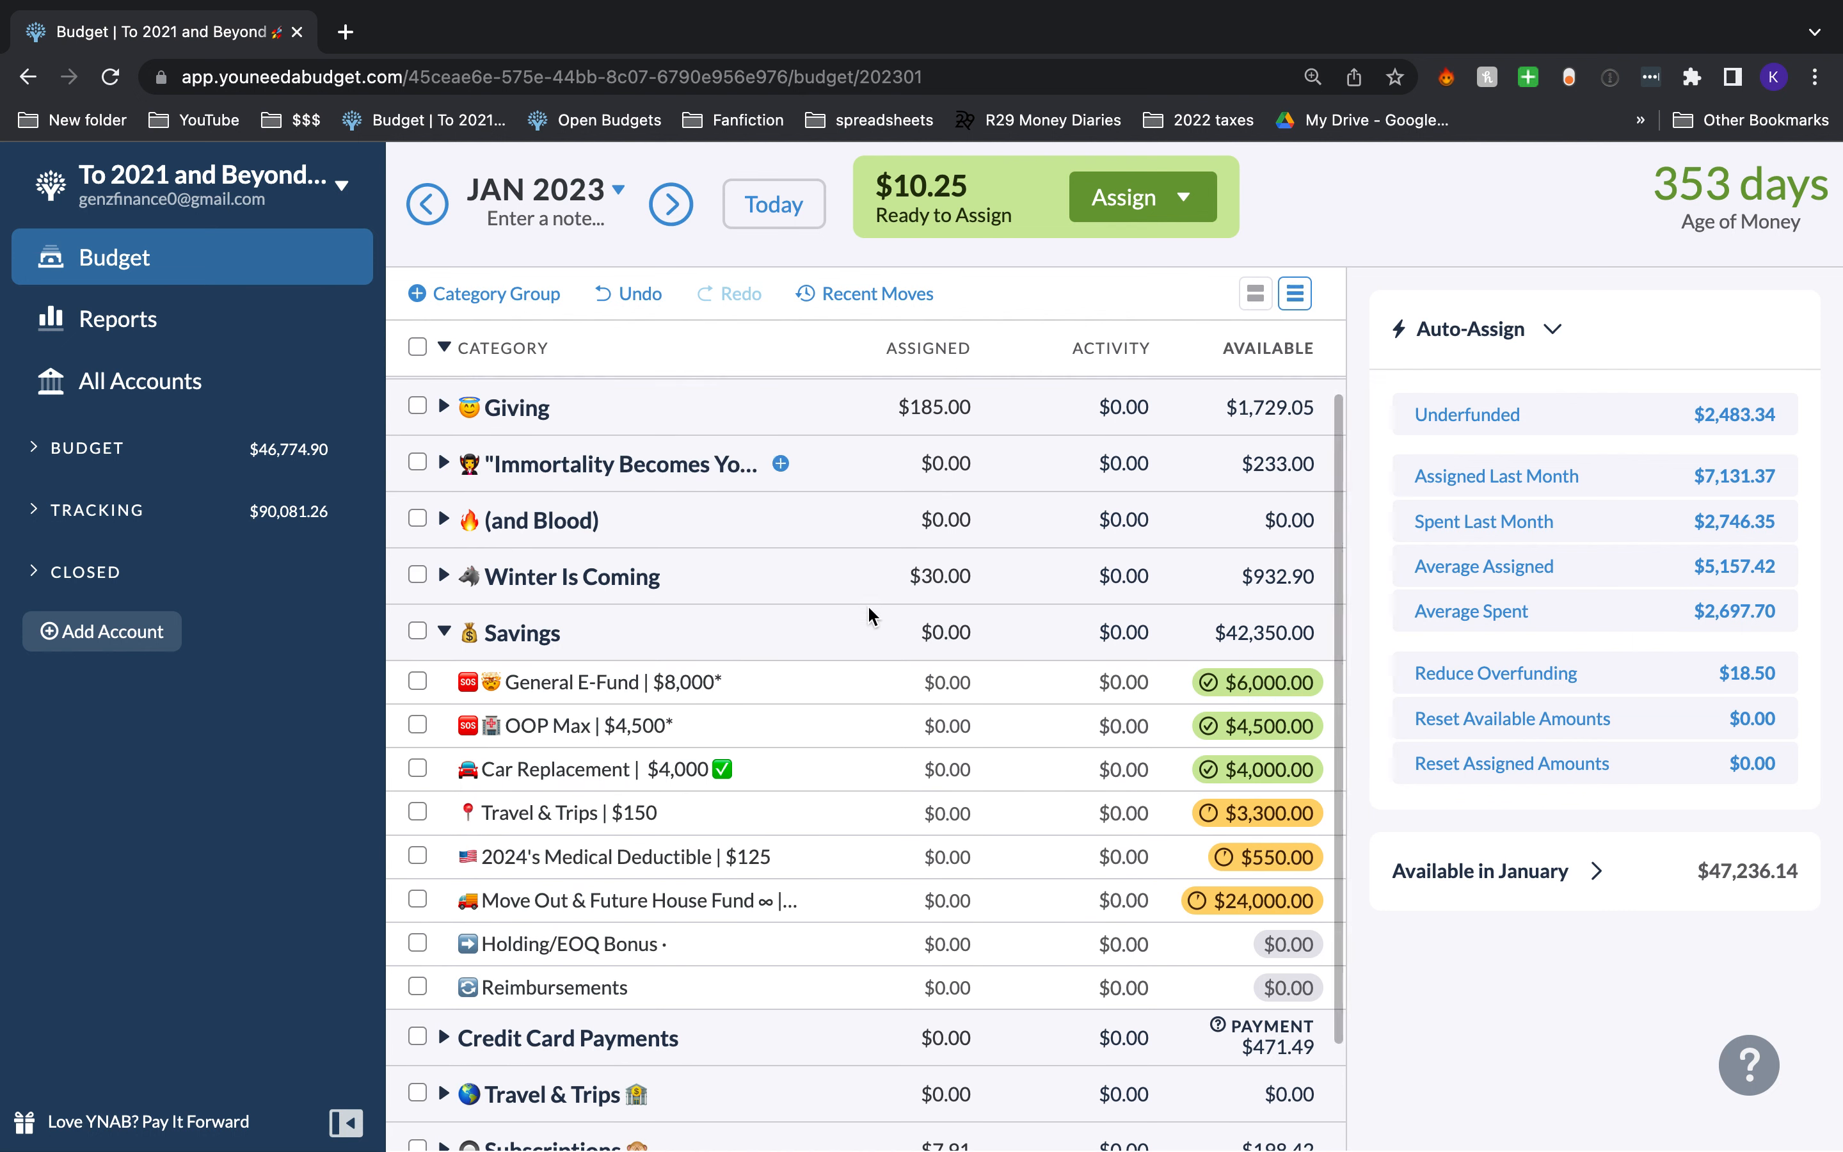
{"action": "scroll", "coordinate": [830, 686], "scroll_direction": "up", "scroll_amount": 3}
{"action": "left_click", "coordinate": [444, 800]}
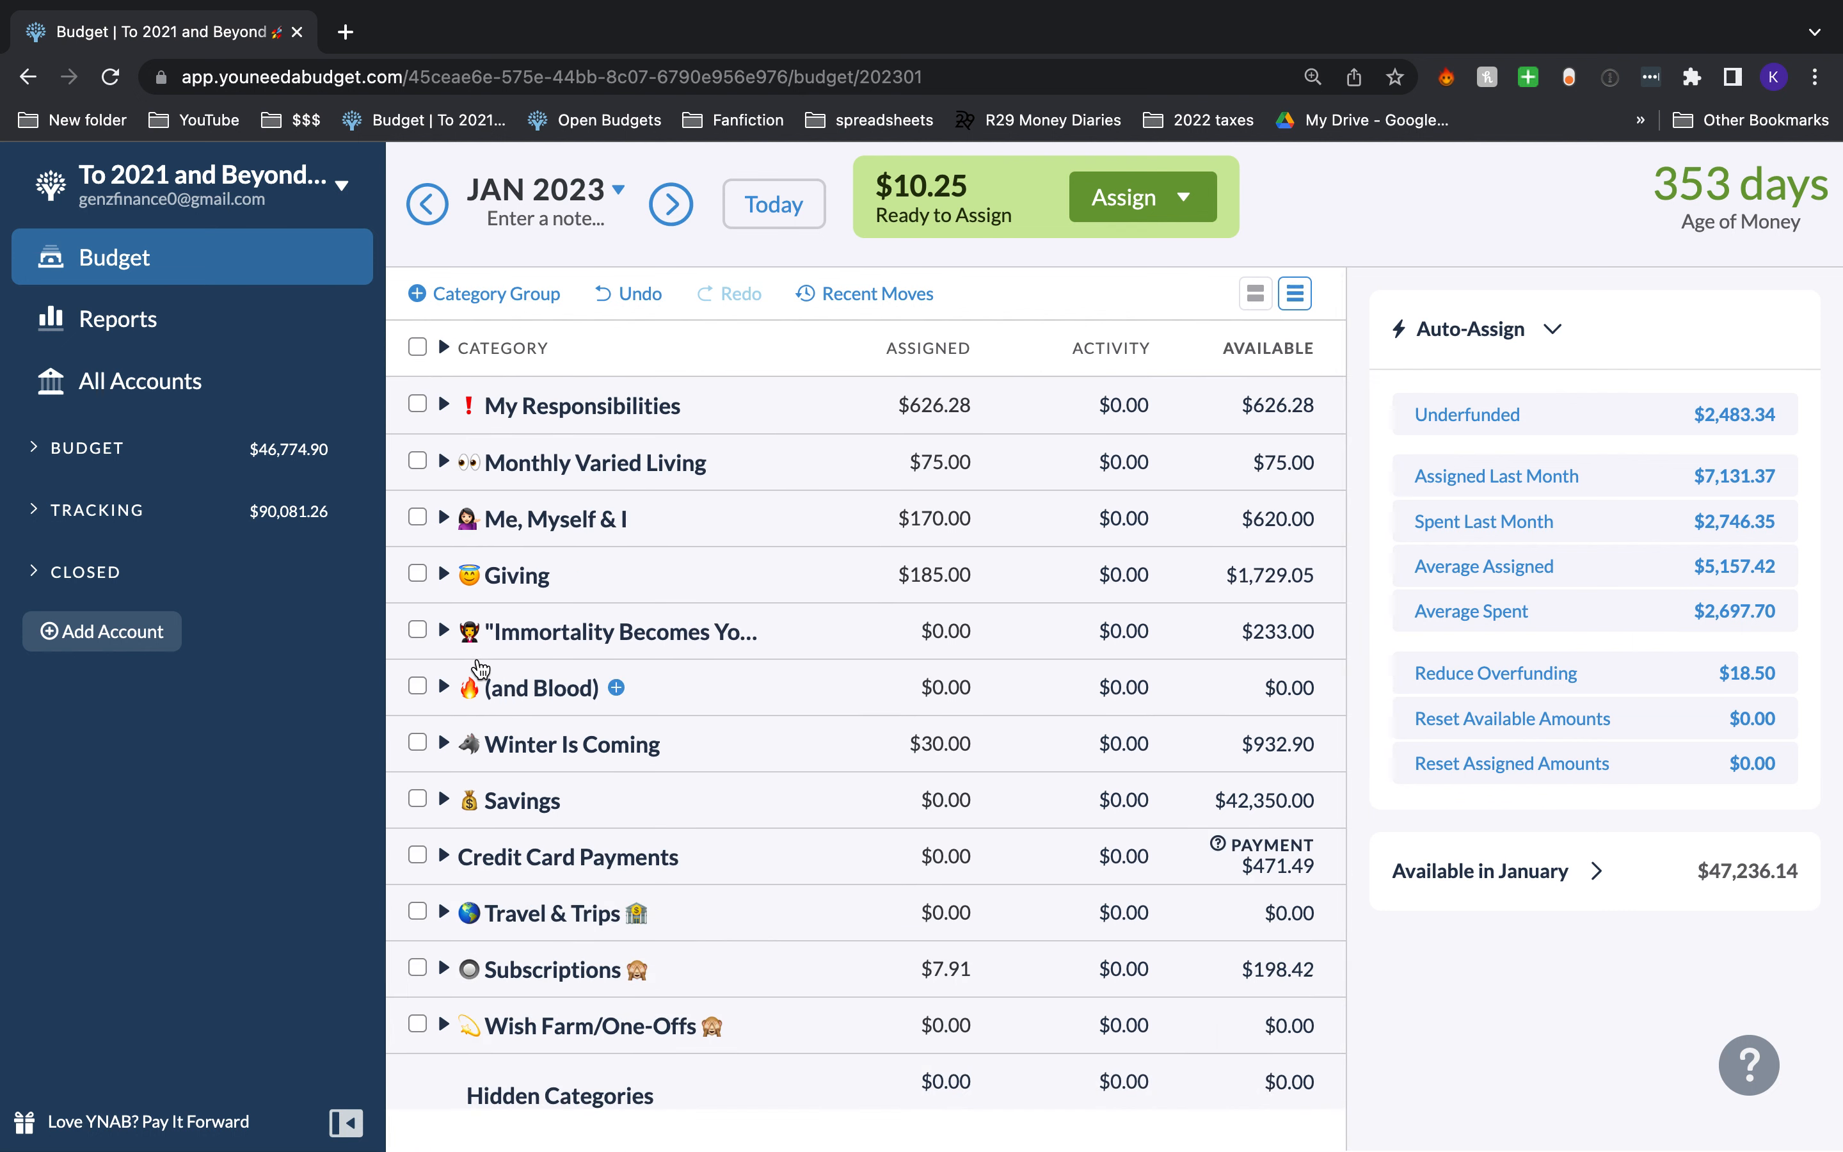
Step: Assign $2 to the Dental/Vision category in the "Immortality Becomes Yo..." group and collapse that group
{"action": "left_click", "coordinate": [444, 631]}
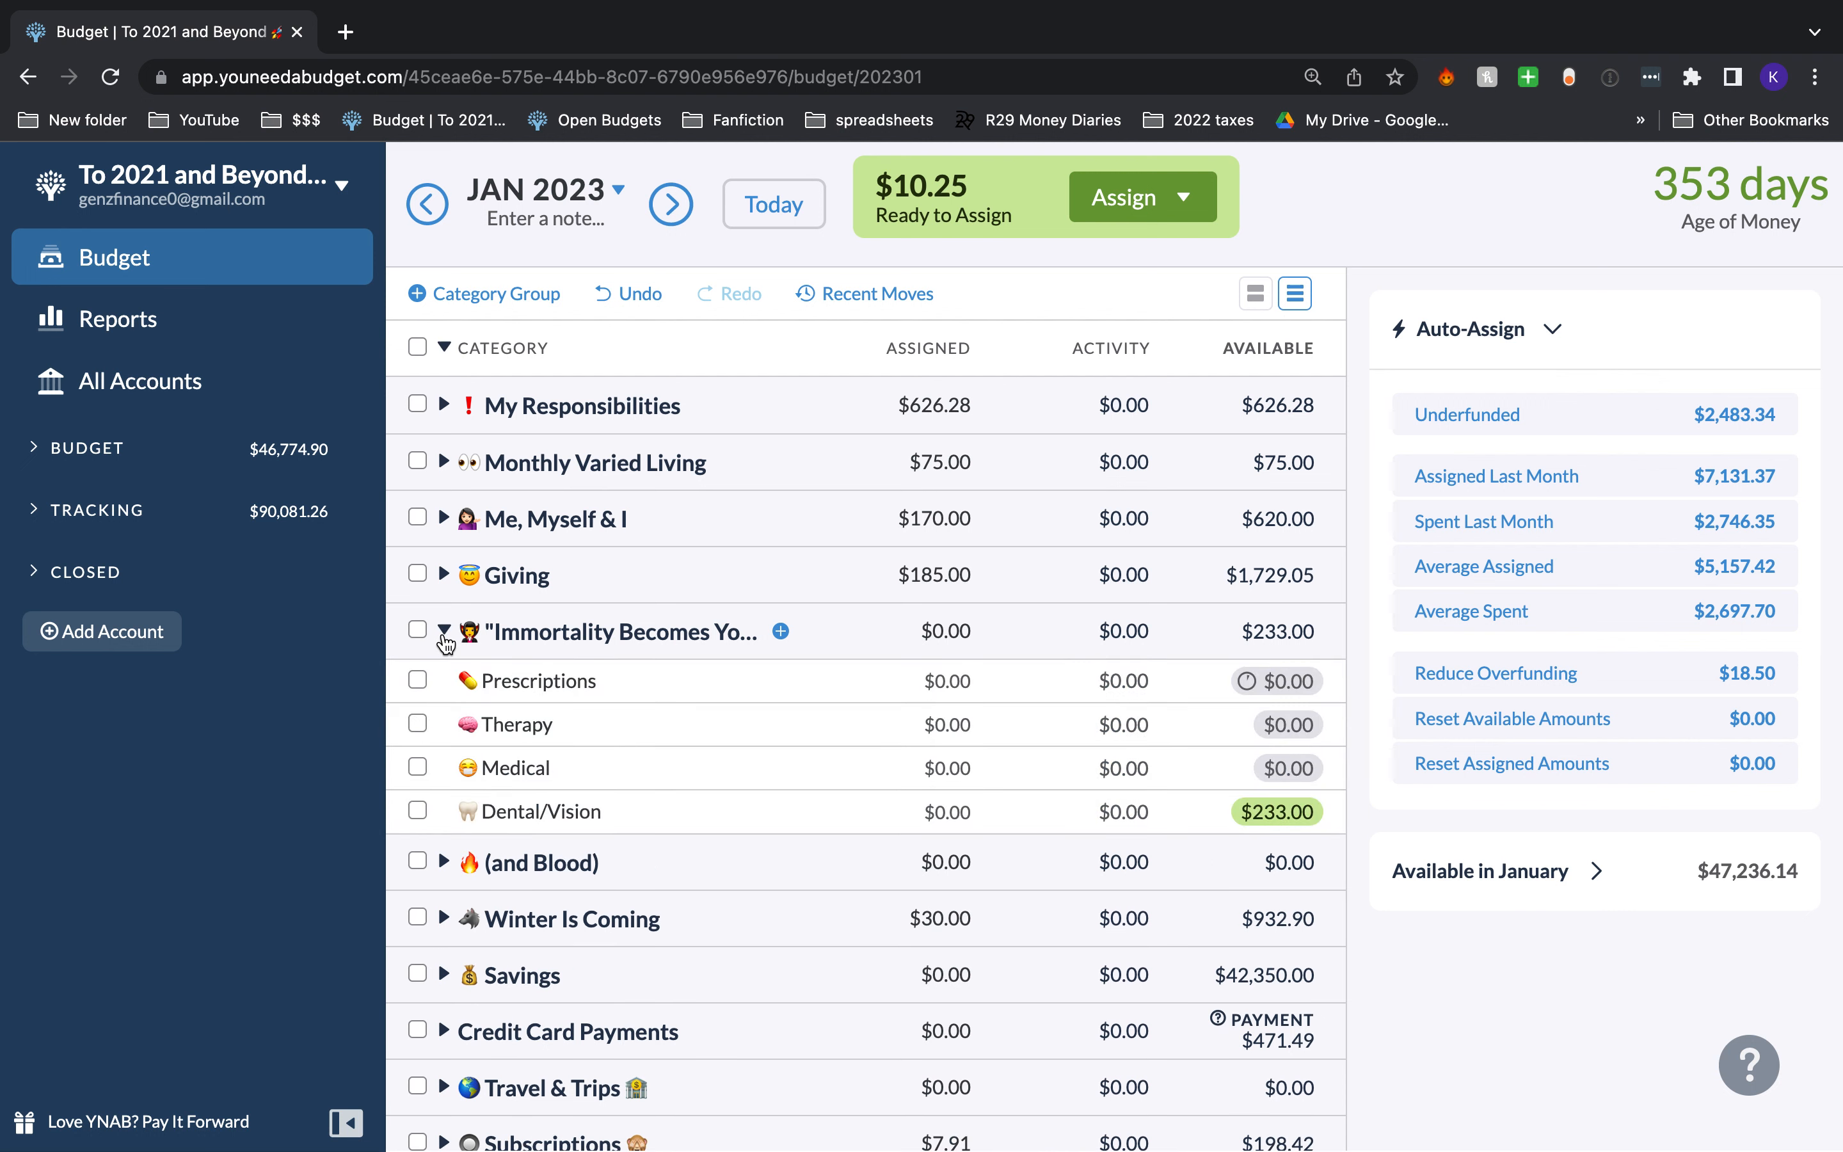
{"action": "left_click", "coordinate": [969, 815]}
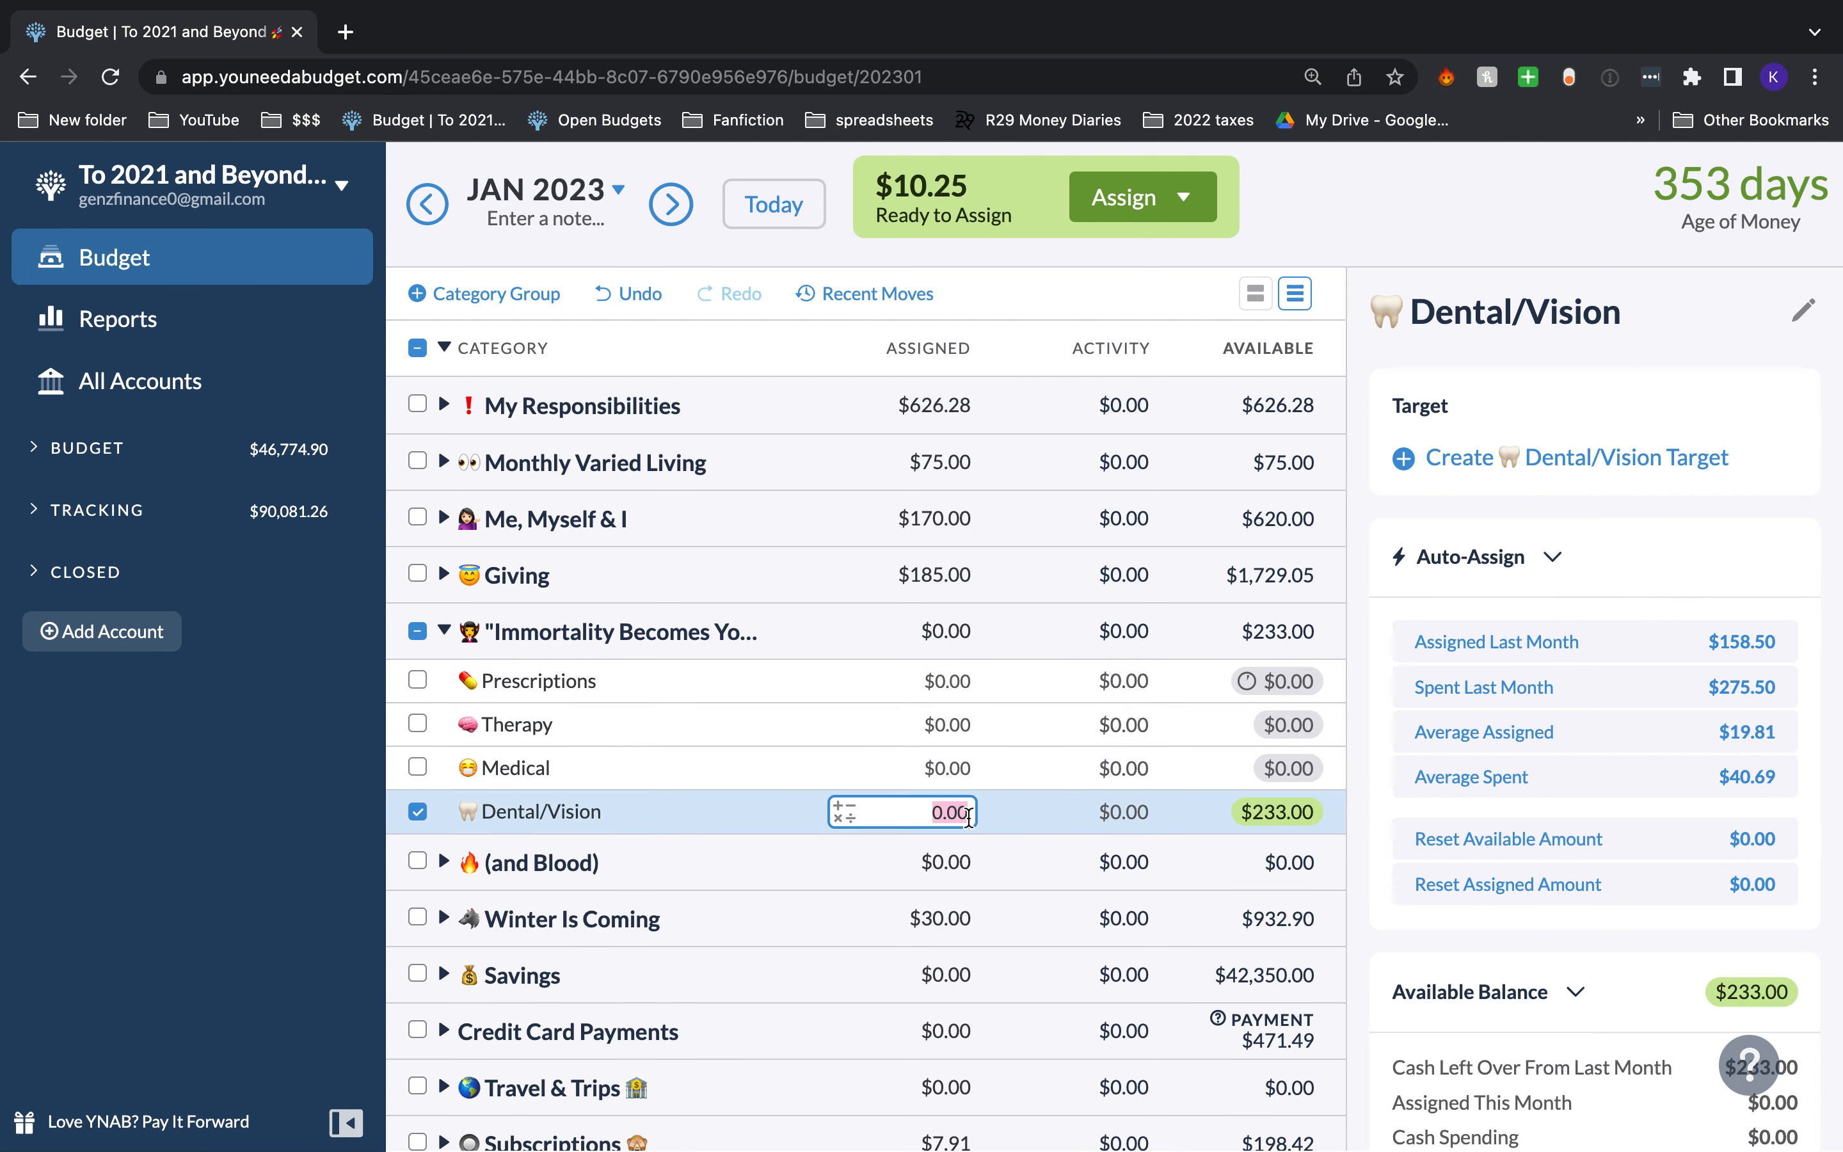
{"action": "key", "text": "BackSpace"}
{"action": "type", "text": "2"}
{"action": "key", "text": "Return"}
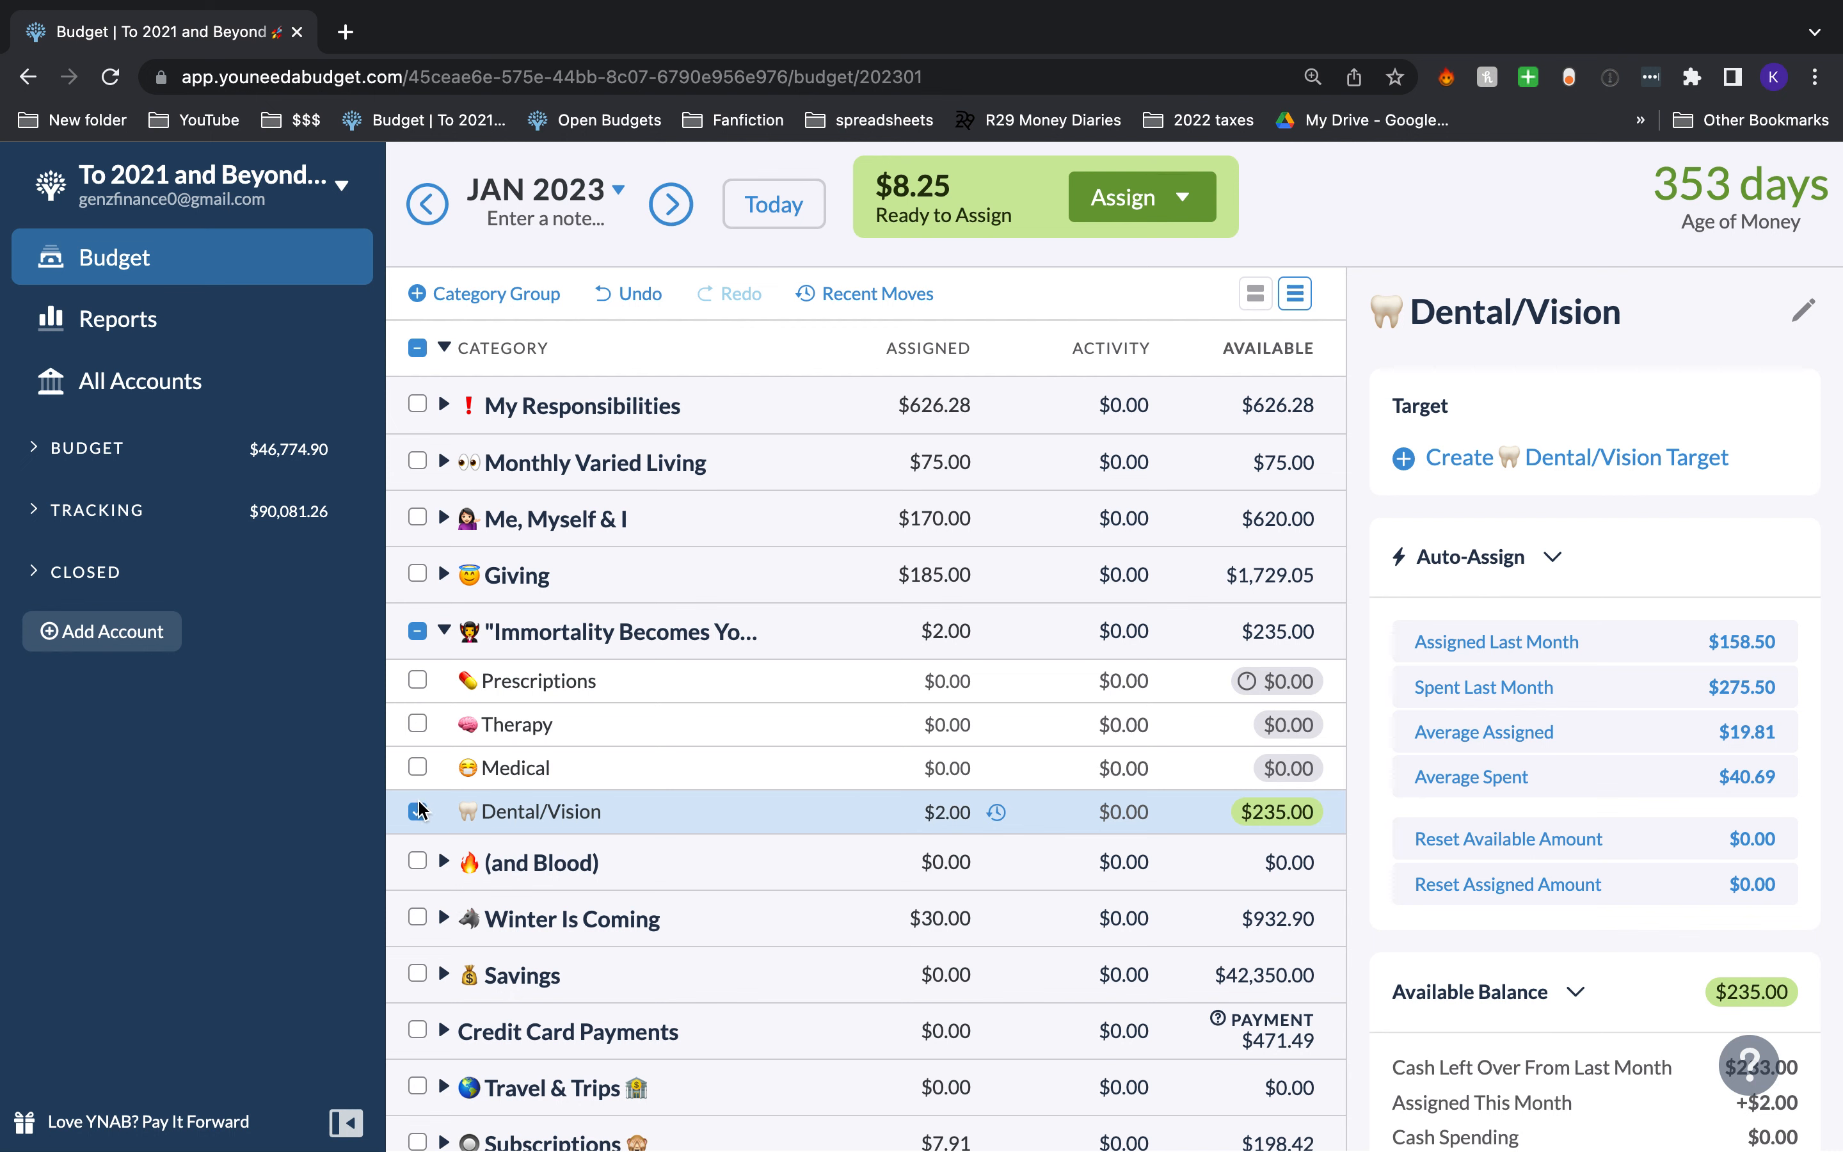
{"action": "left_click", "coordinate": [418, 810]}
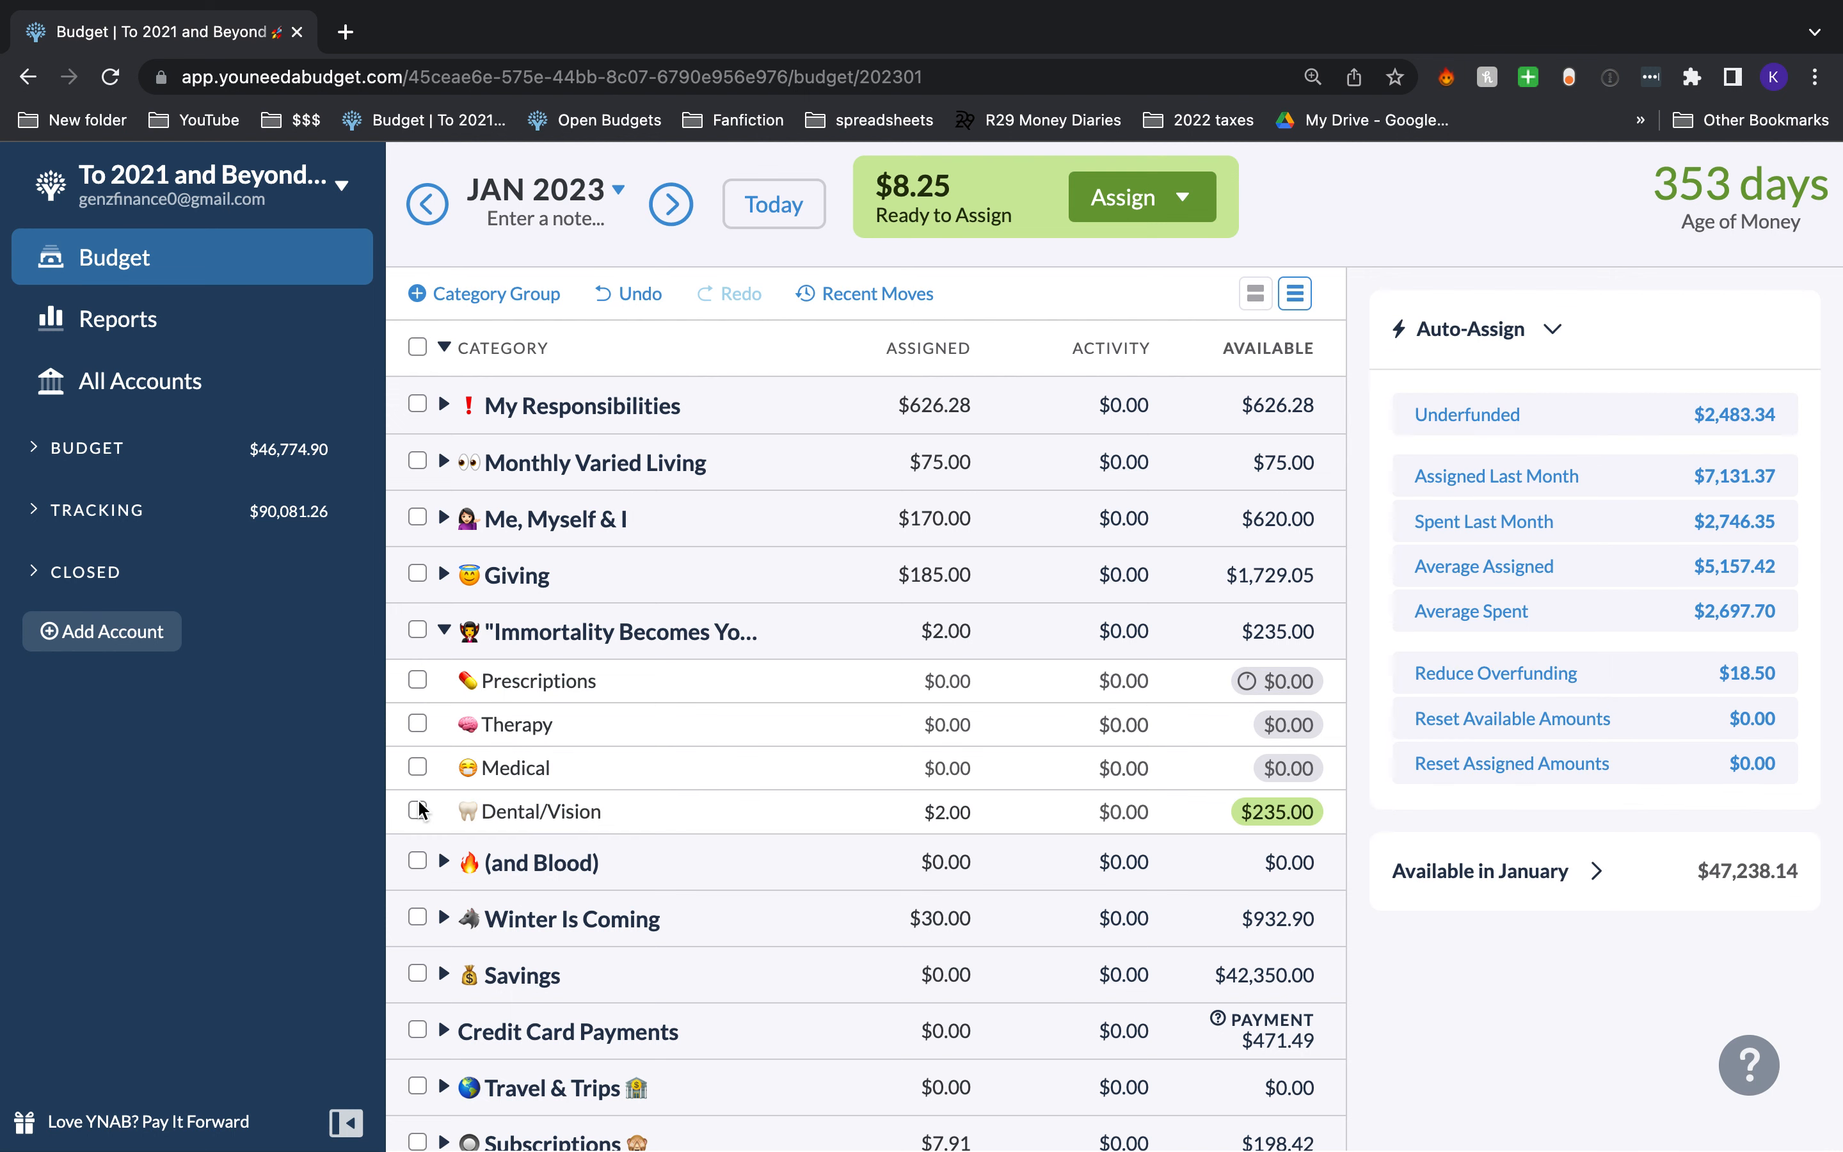
{"action": "left_click", "coordinate": [445, 631]}
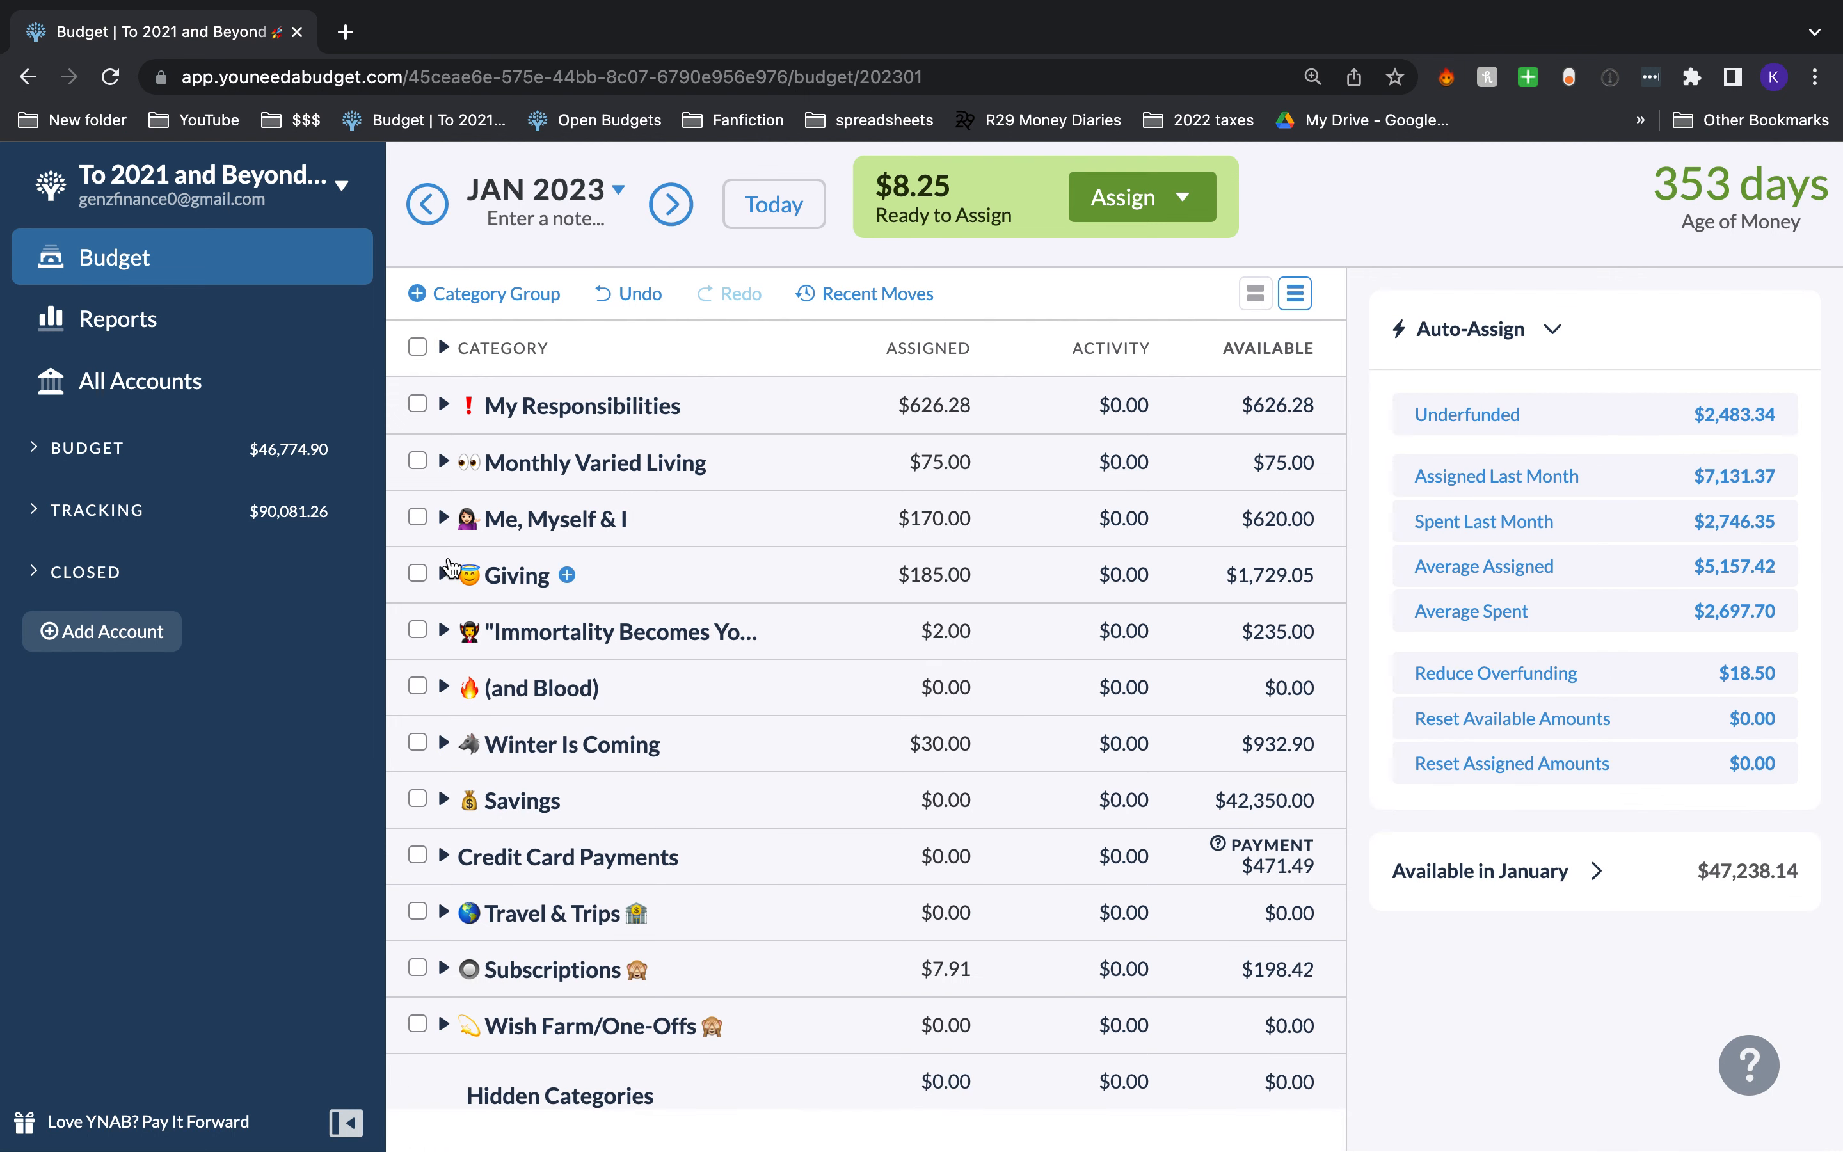
Step: Assign $1.40 to the RAOK category in the Giving group
{"action": "left_click", "coordinate": [445, 577]}
{"action": "left_click", "coordinate": [949, 759]}
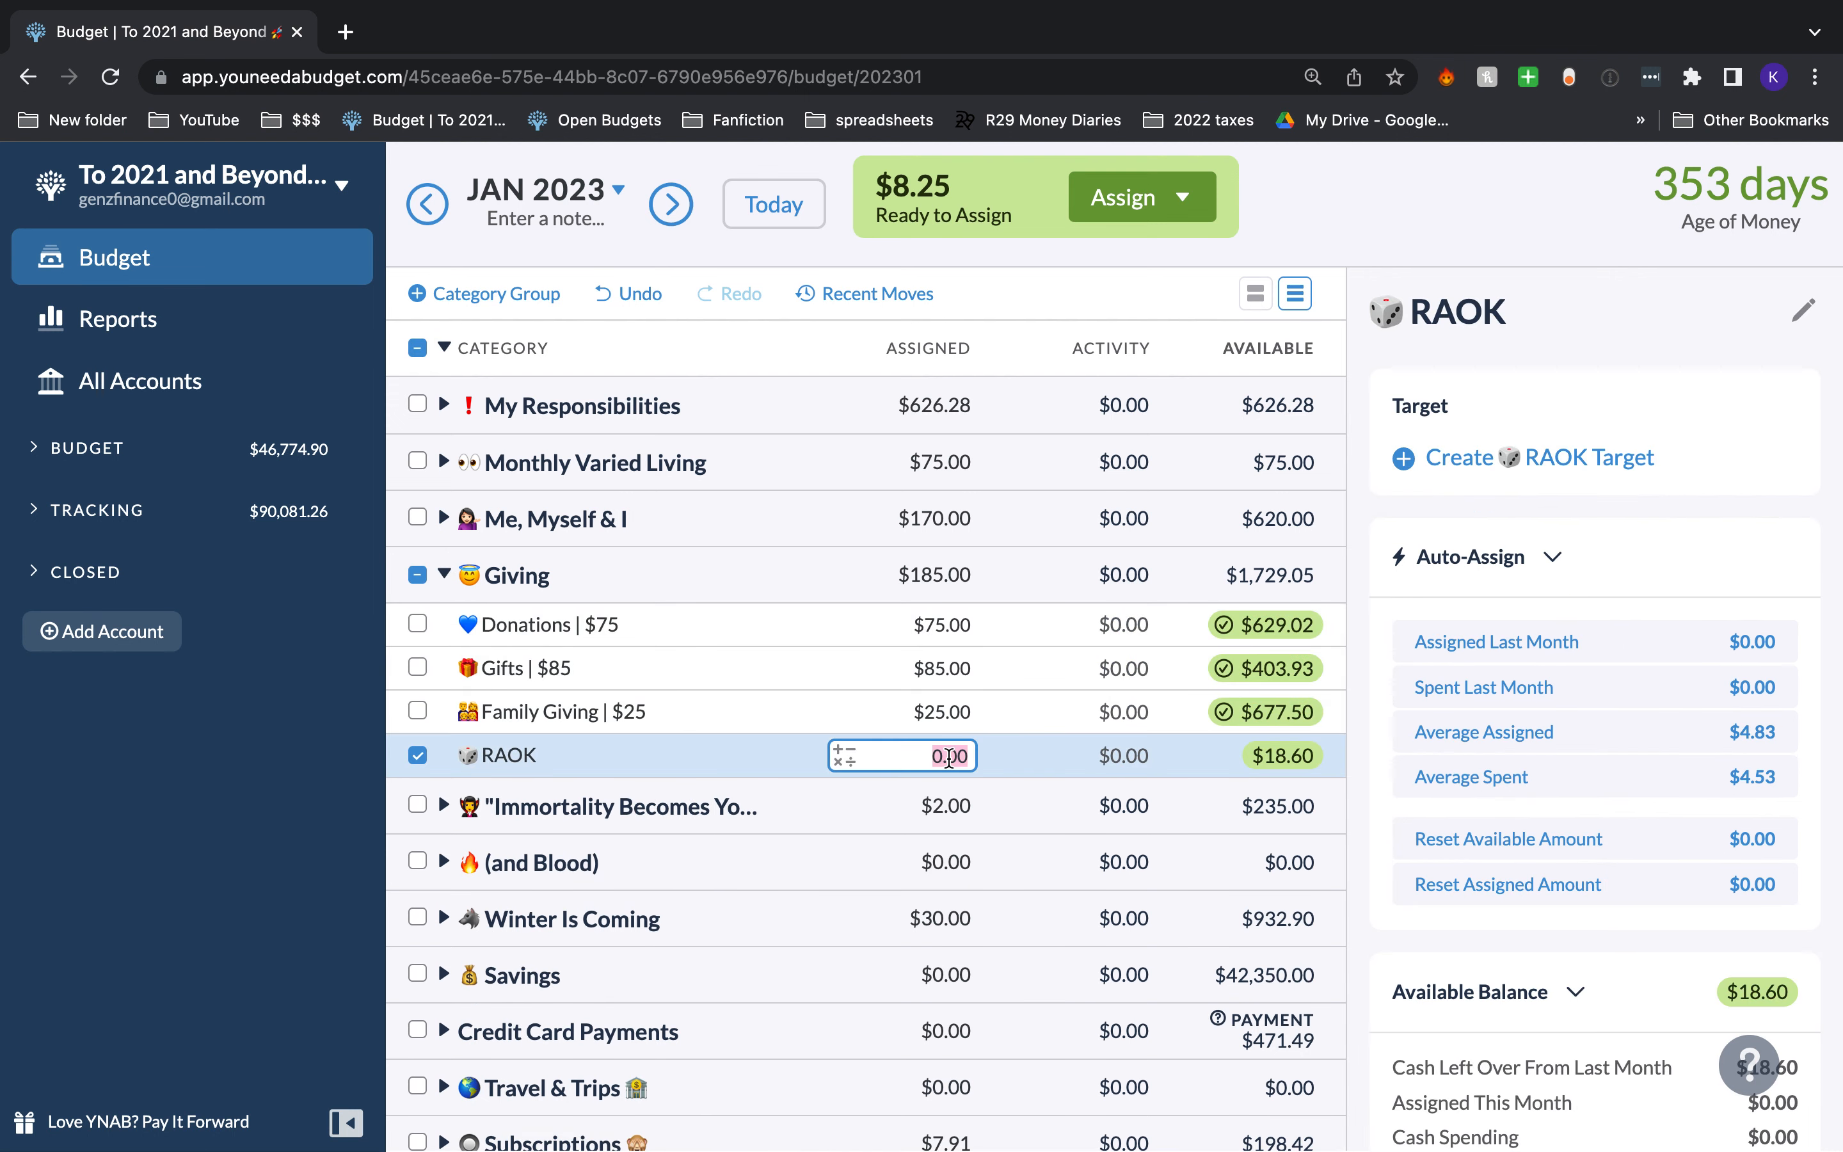
{"action": "type", "text": "2.40"}
{"action": "key", "text": "BackSpace"}
{"action": "key", "text": "BackSpace"}
{"action": "key", "text": "BackSpace"}
{"action": "key", "text": "BackSpace"}
{"action": "type", "text": "1.40"}
{"action": "key", "text": "Return"}
{"action": "left_click", "coordinate": [426, 759]}
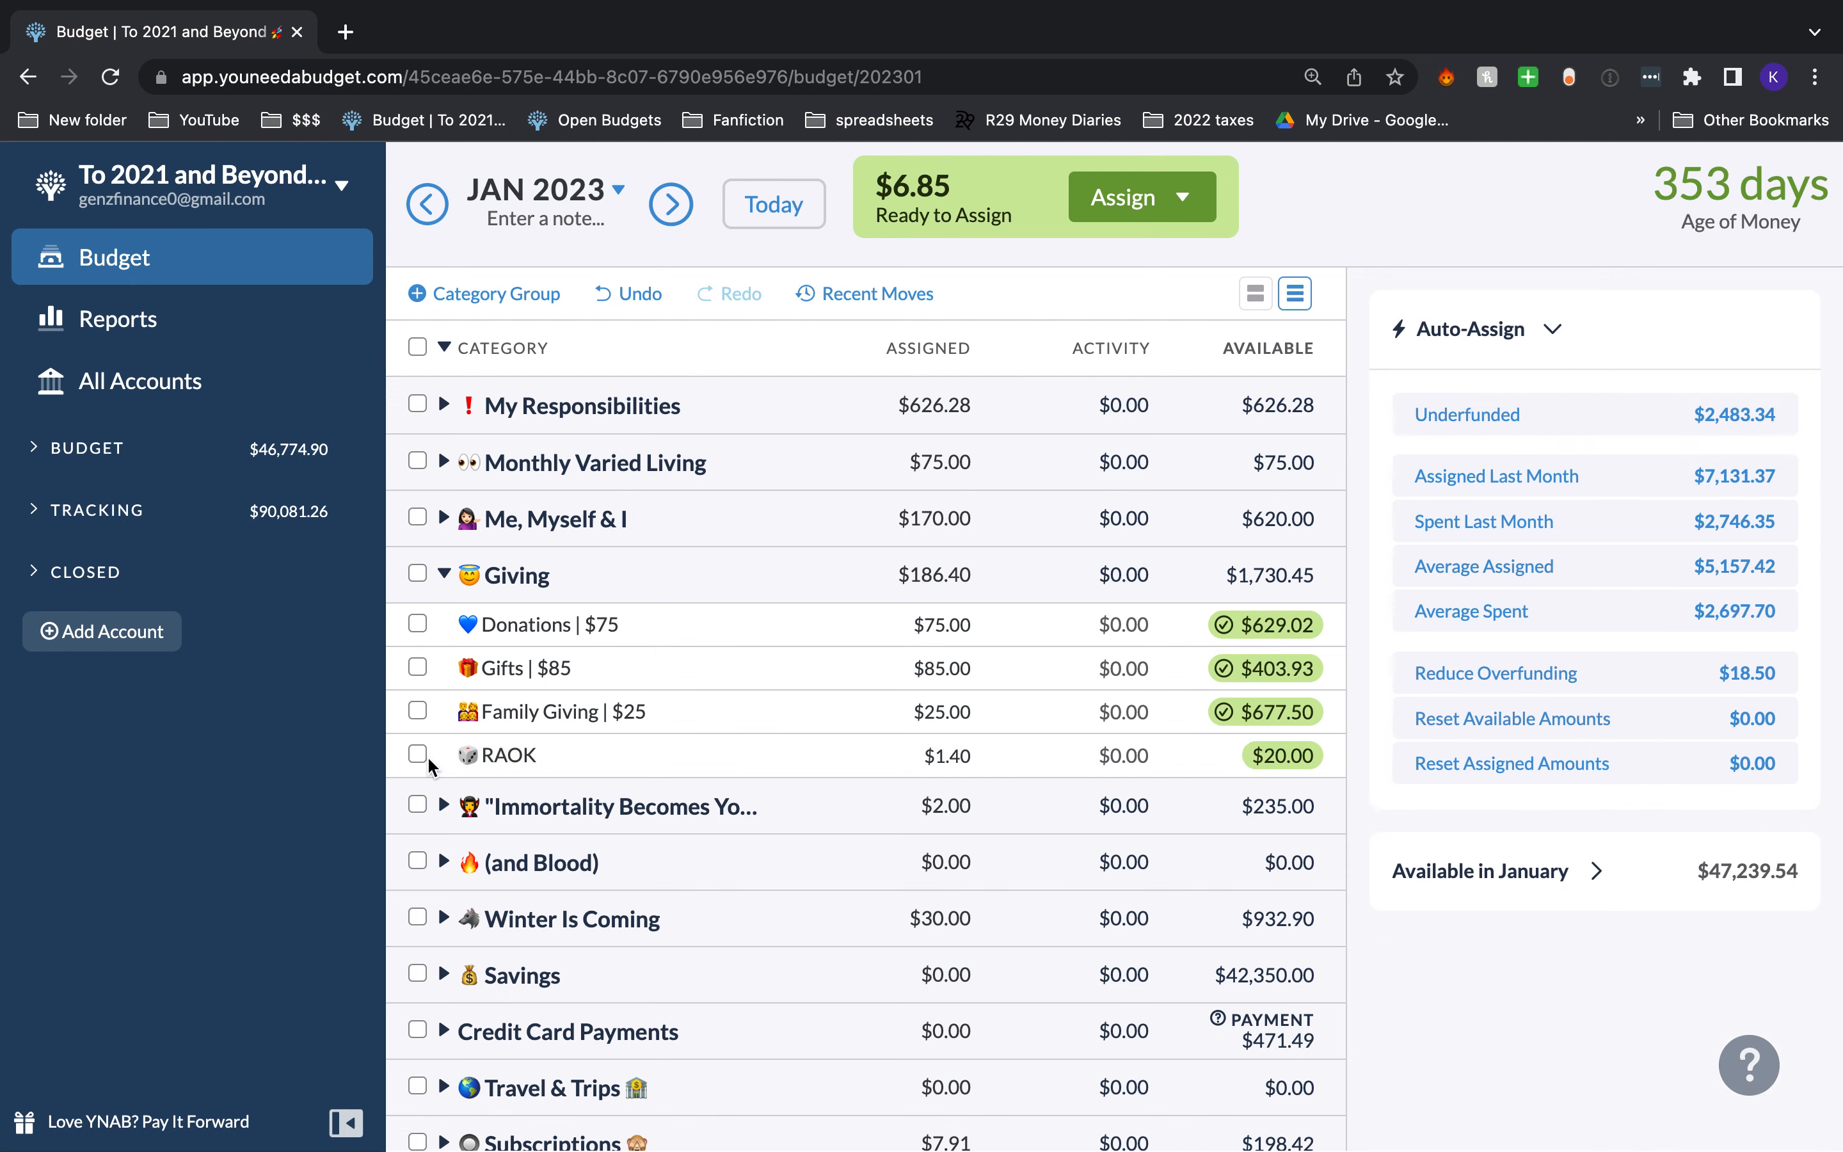
Step: Add $5 to the RAOK category's assigned amount
{"action": "left_click", "coordinate": [942, 755]}
{"action": "type", "text": "+5"}
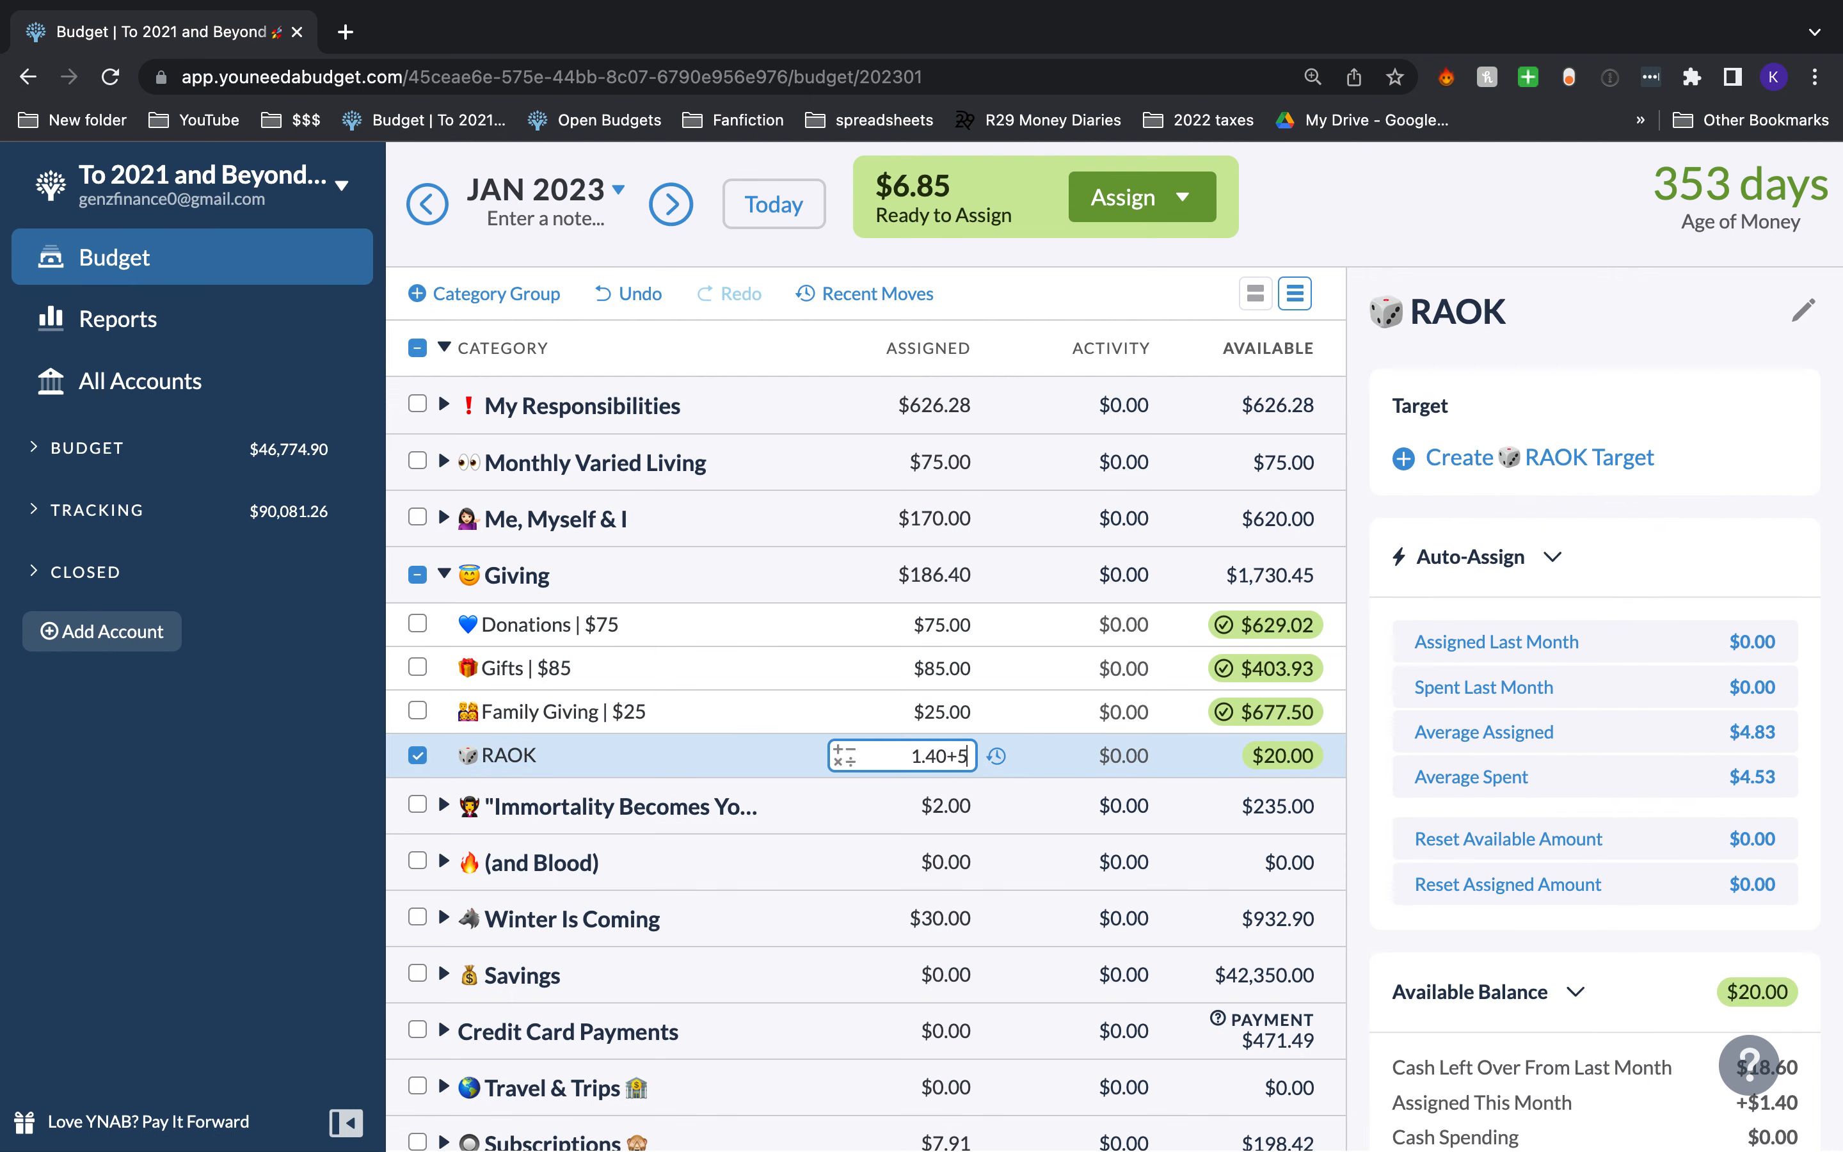
{"action": "key", "text": "Return"}
{"action": "left_click", "coordinate": [420, 756]}
Step: Raise the assigned amount of the Electronics category in the Winter Is Coming group by $0.34 and another $0.10
{"action": "scroll", "coordinate": [423, 755], "scroll_direction": "down", "scroll_amount": 2}
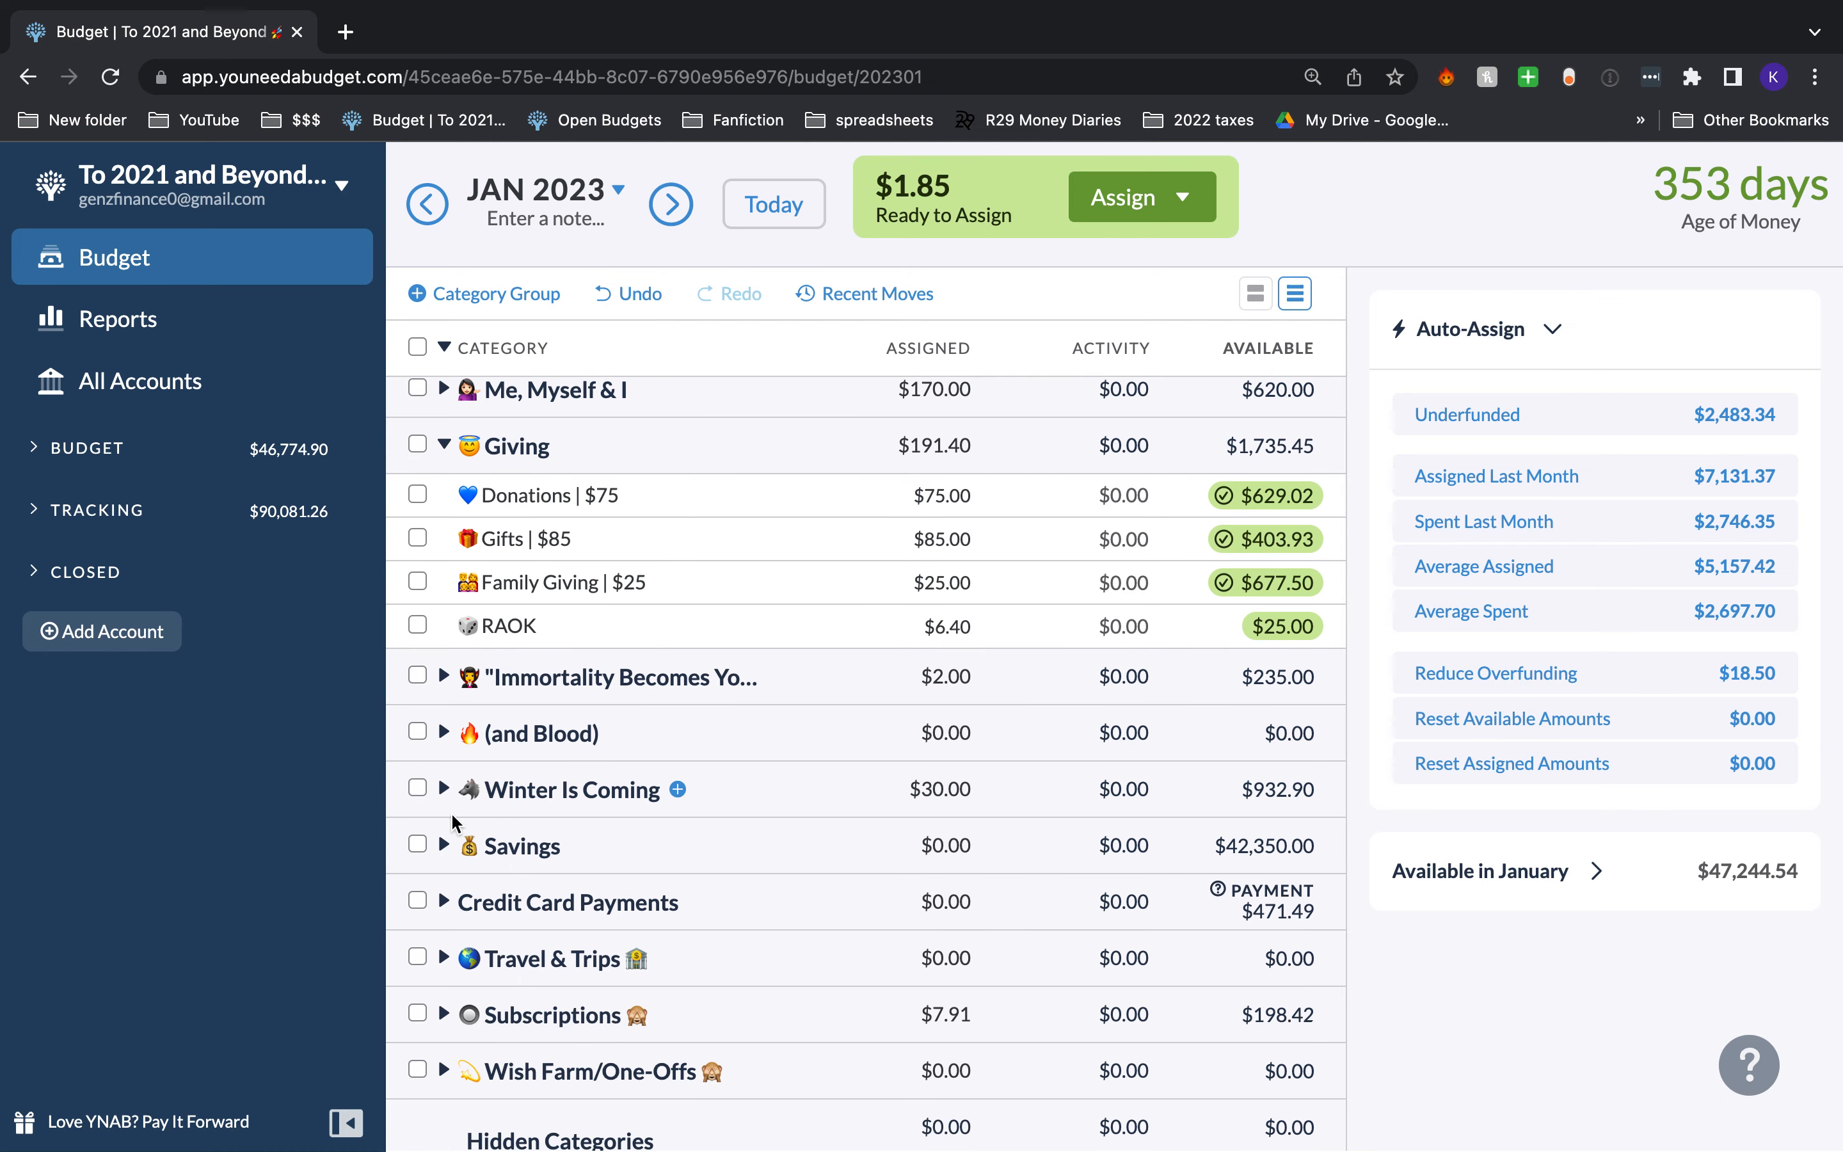
{"action": "left_click", "coordinate": [445, 733]}
{"action": "left_click", "coordinate": [444, 733]}
{"action": "left_click", "coordinate": [444, 789]}
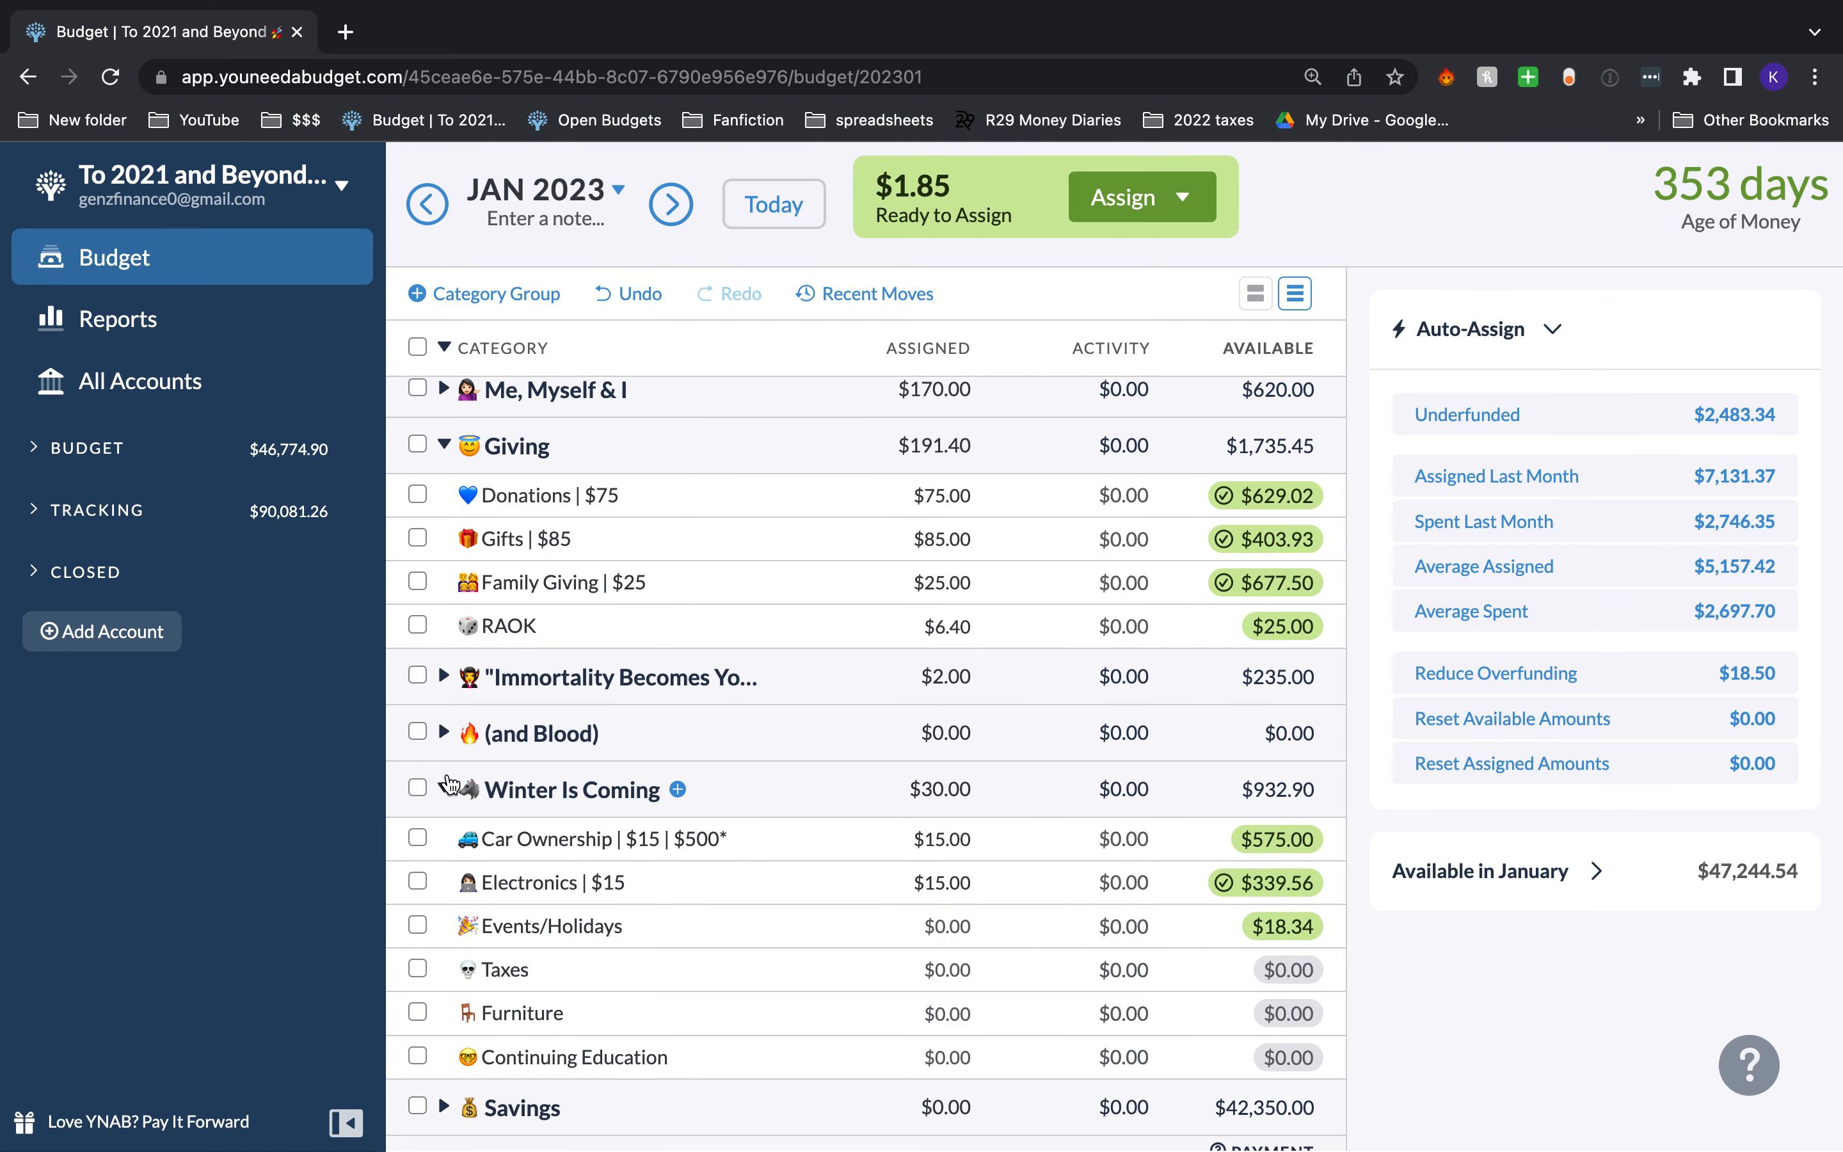
{"action": "left_click", "coordinate": [957, 889]}
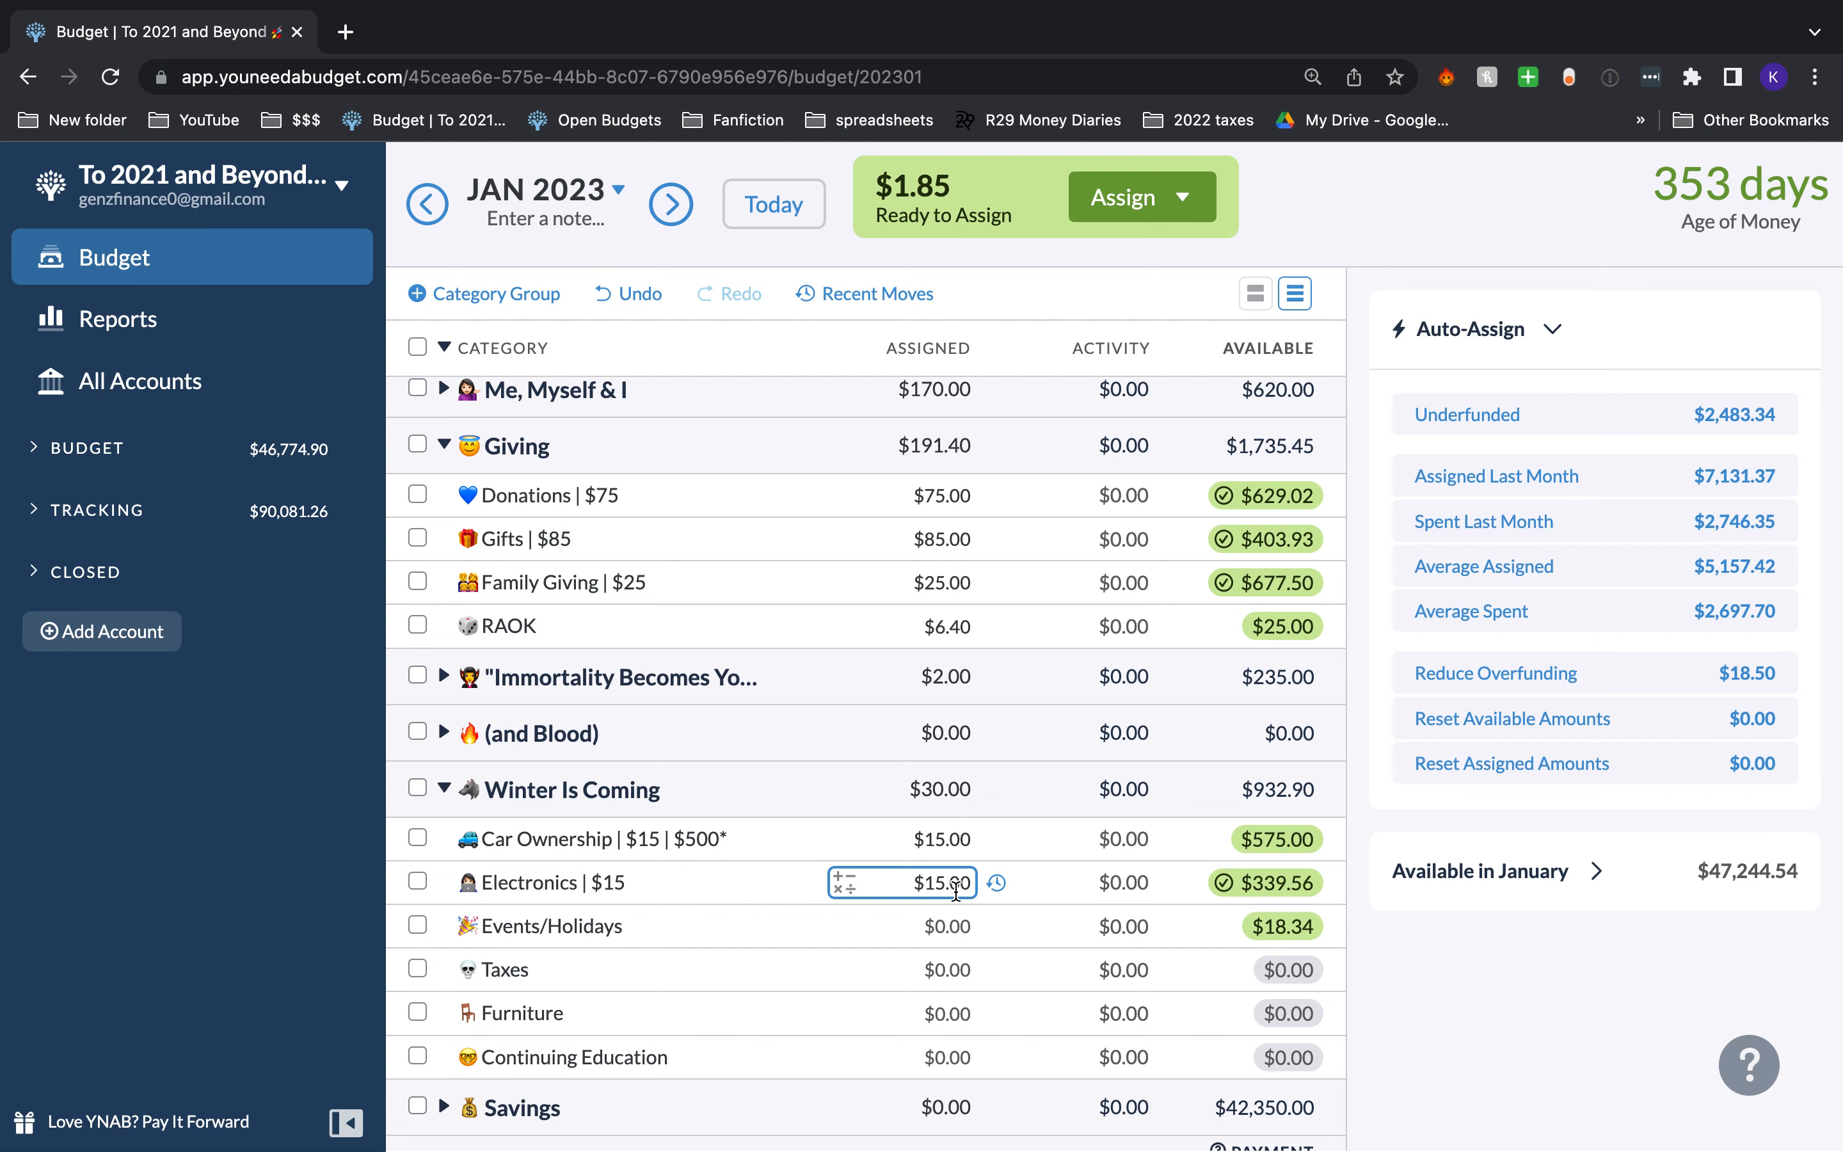
{"action": "left_click", "coordinate": [957, 889]}
{"action": "key", "text": "Right"}
{"action": "type", "text": "-"}
{"action": "key", "text": "BackSpace"}
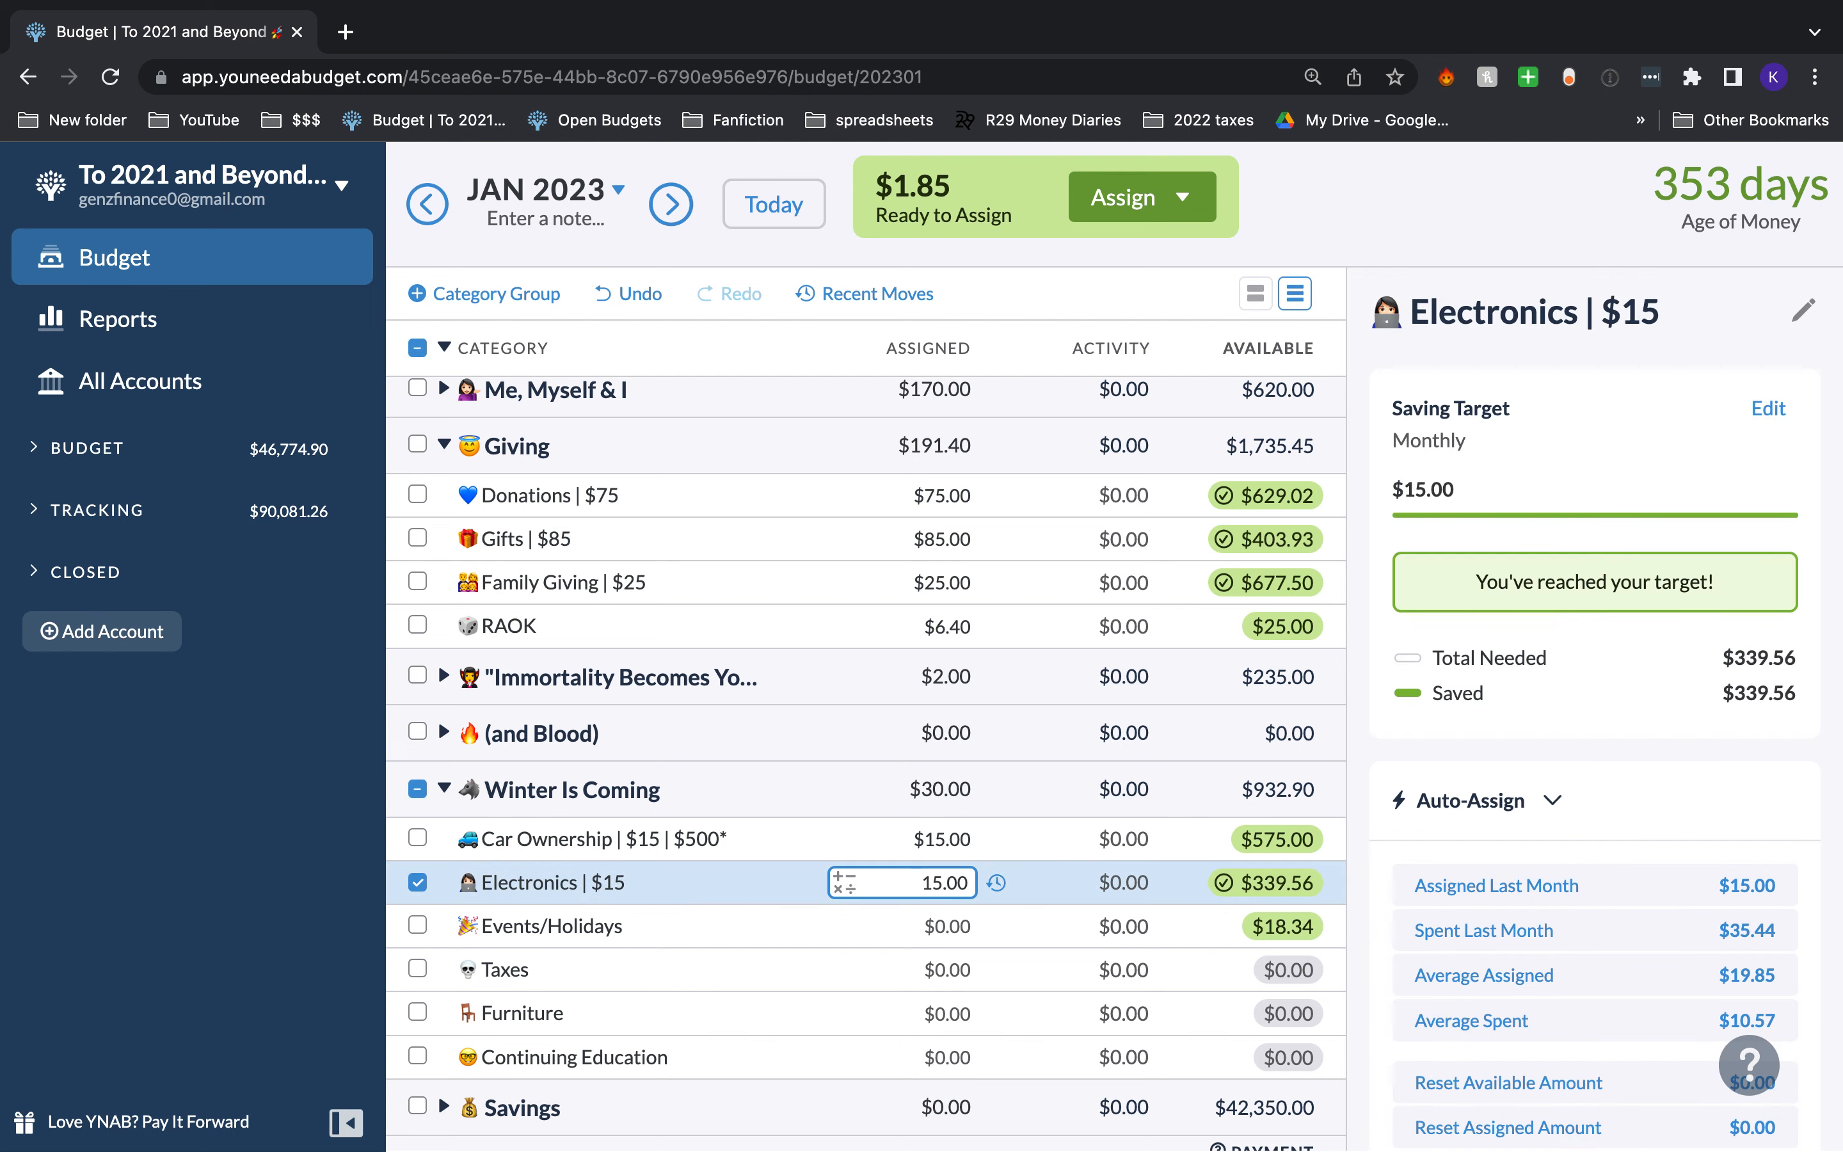
{"action": "type", "text": "+.34"}
{"action": "key", "text": "Return"}
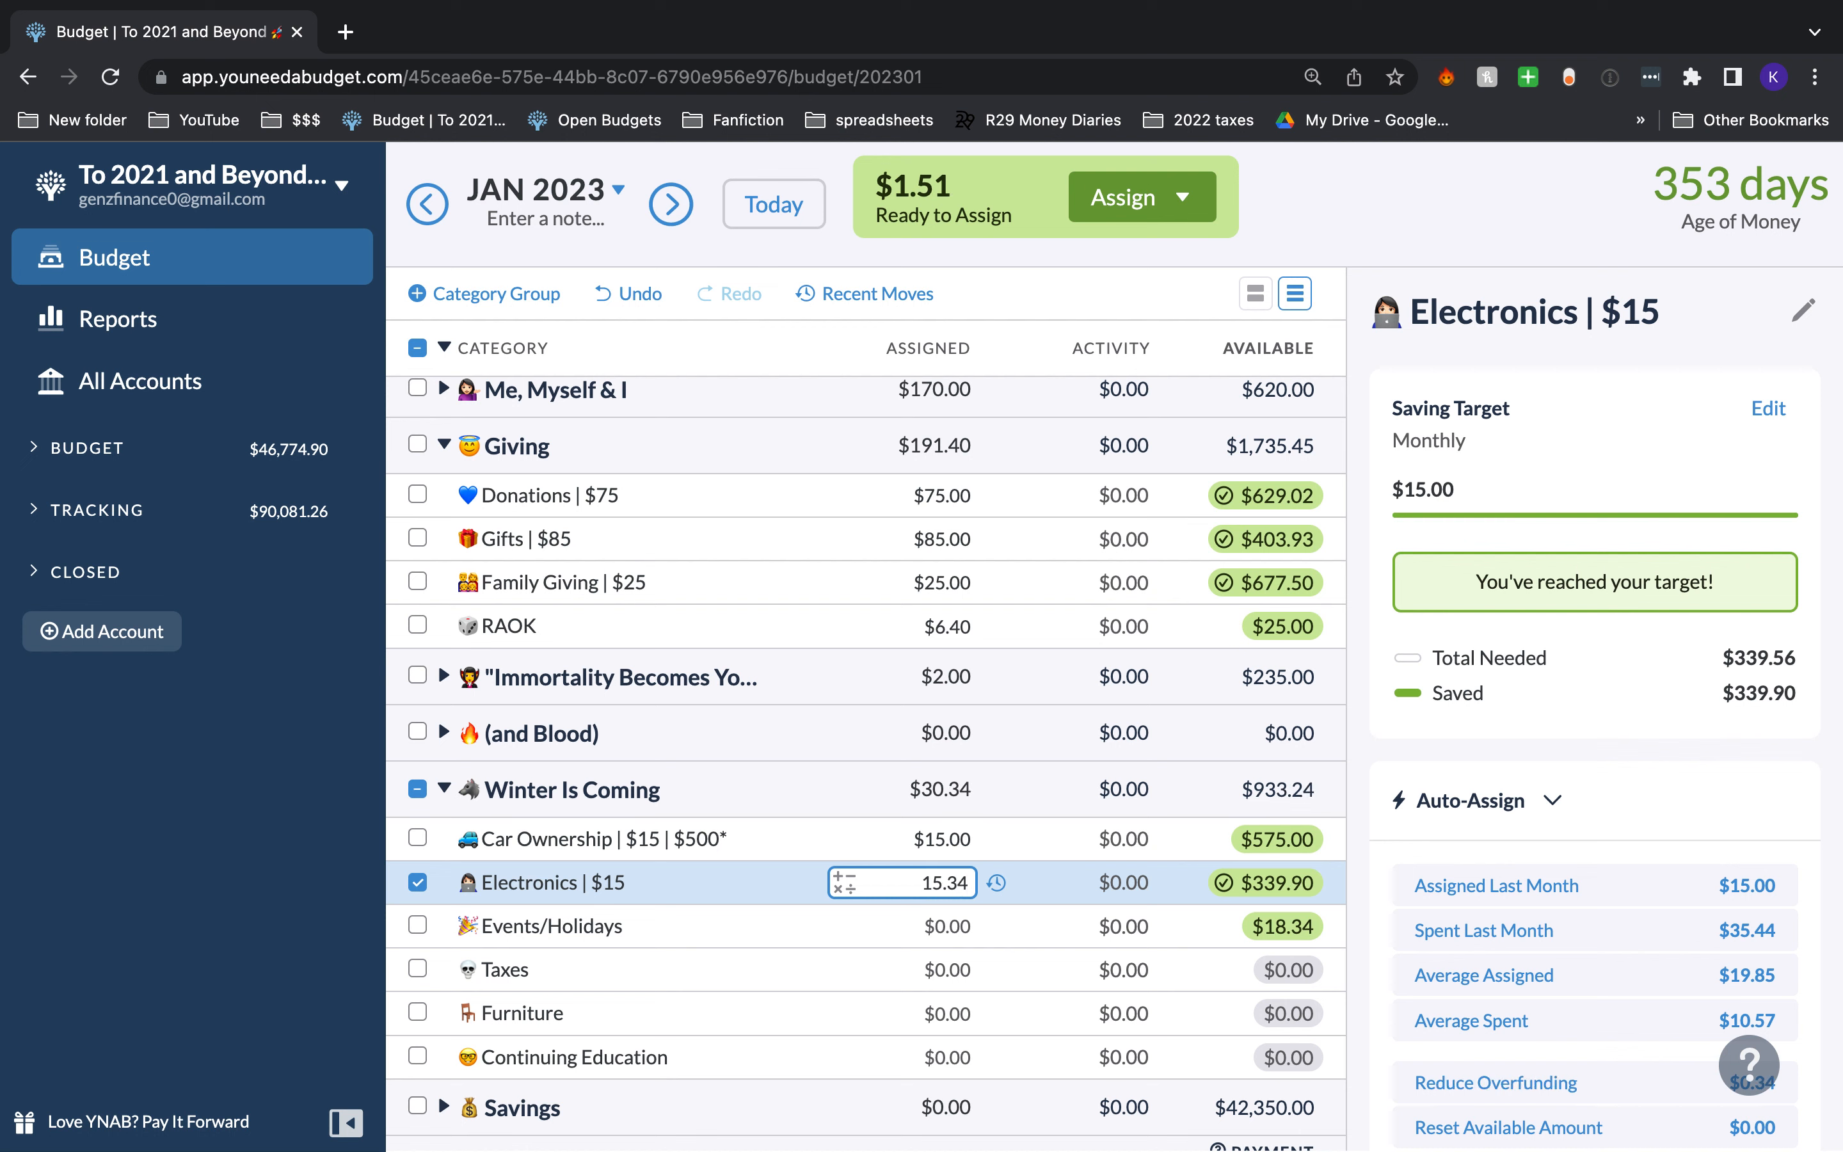
{"action": "type", "text": "+.1"}
{"action": "key", "text": "Return"}
Step: Assign the remaining $1.41 to the Events/Holidays category in the Winter Is Coming group
{"action": "left_click", "coordinate": [956, 920]}
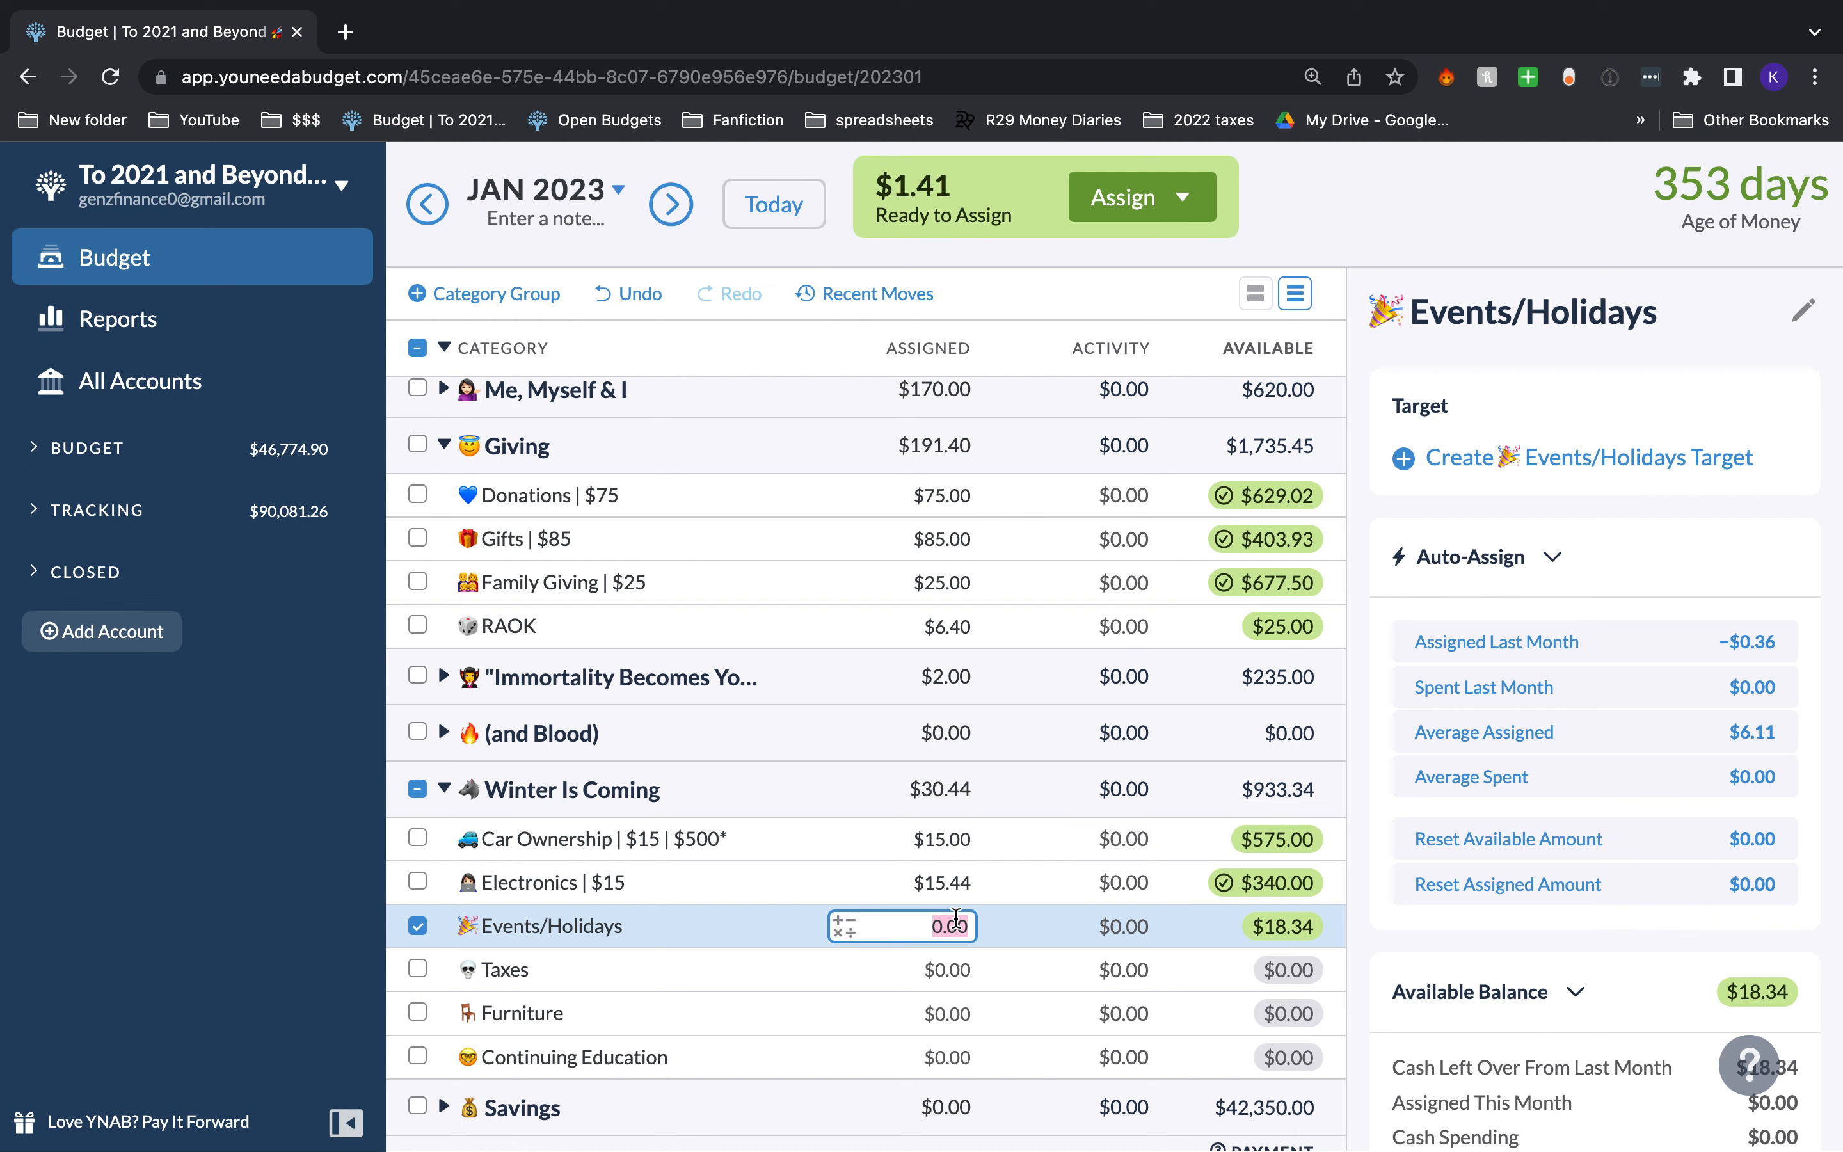
{"action": "type", "text": "1.41"}
{"action": "key", "text": "Return"}
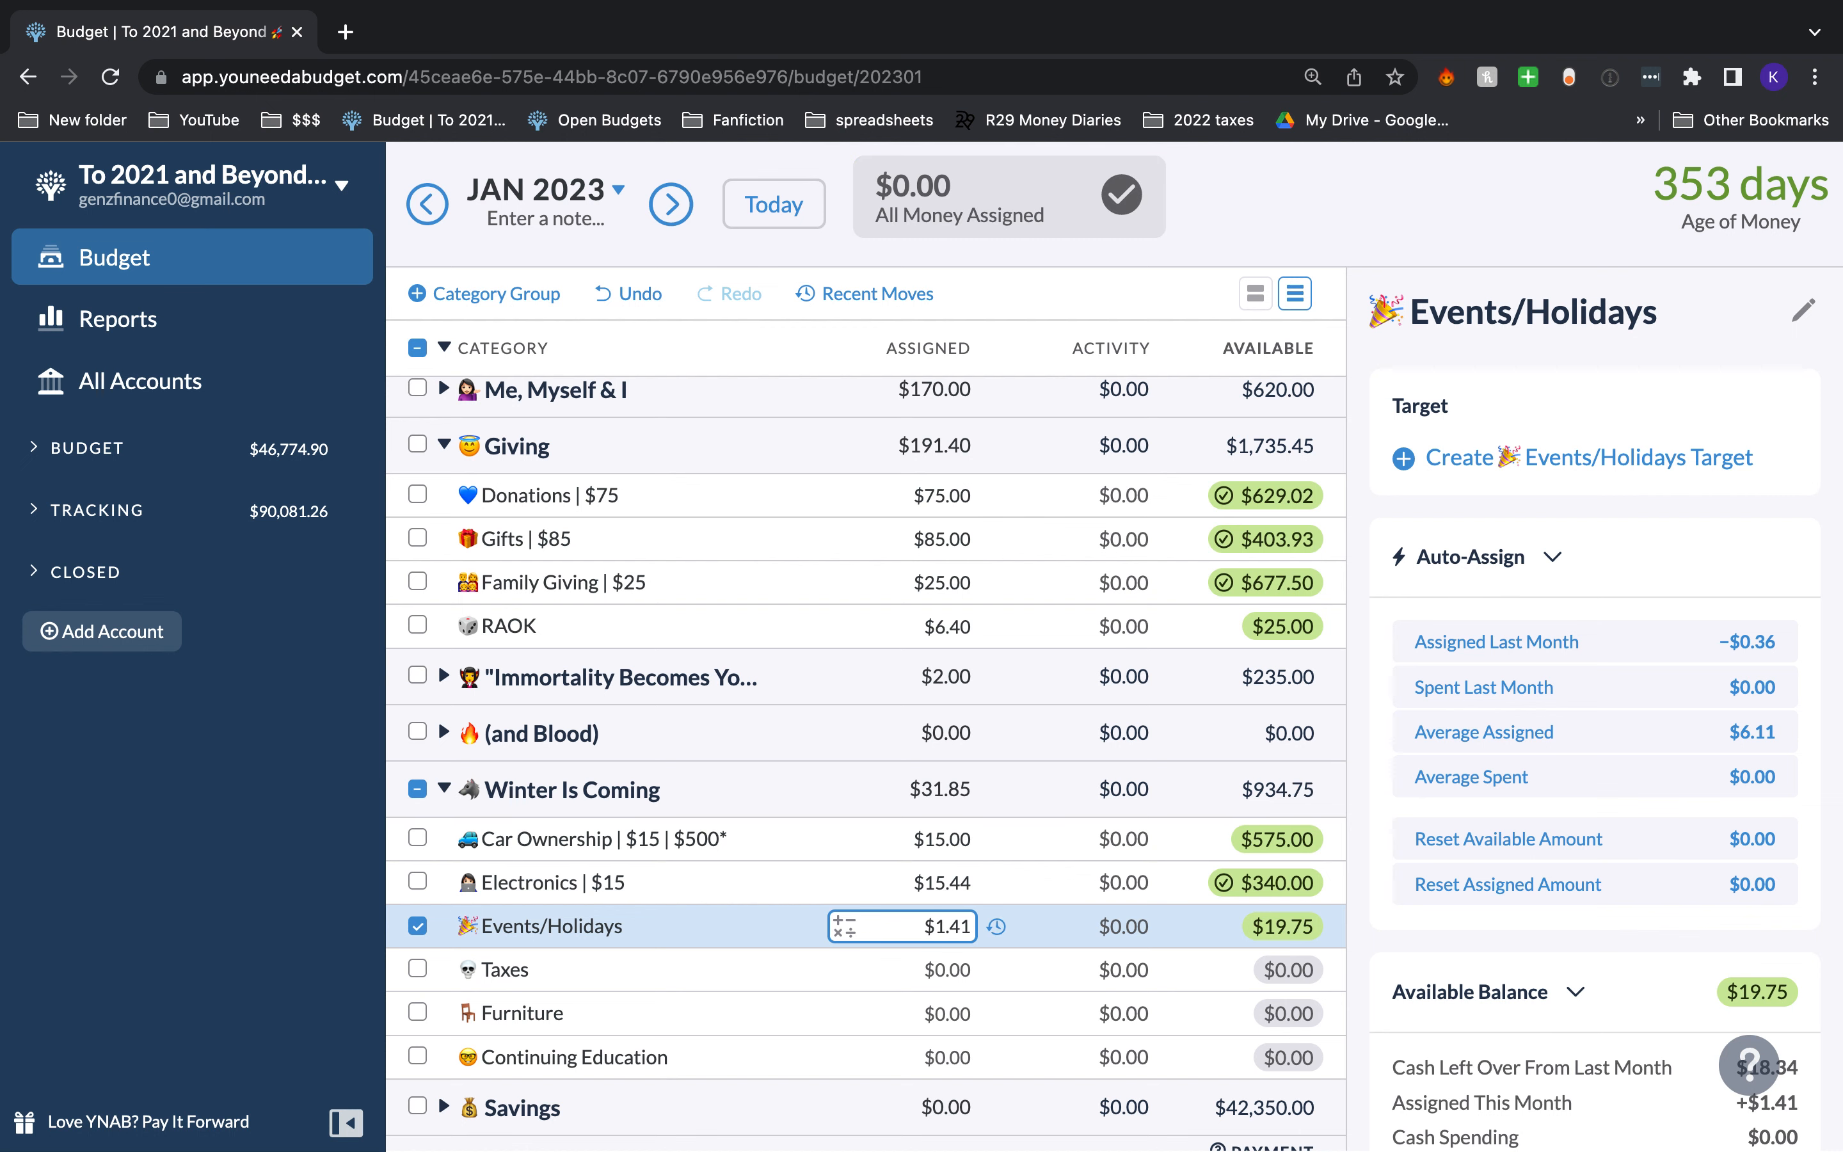
{"action": "left_click", "coordinate": [418, 927]}
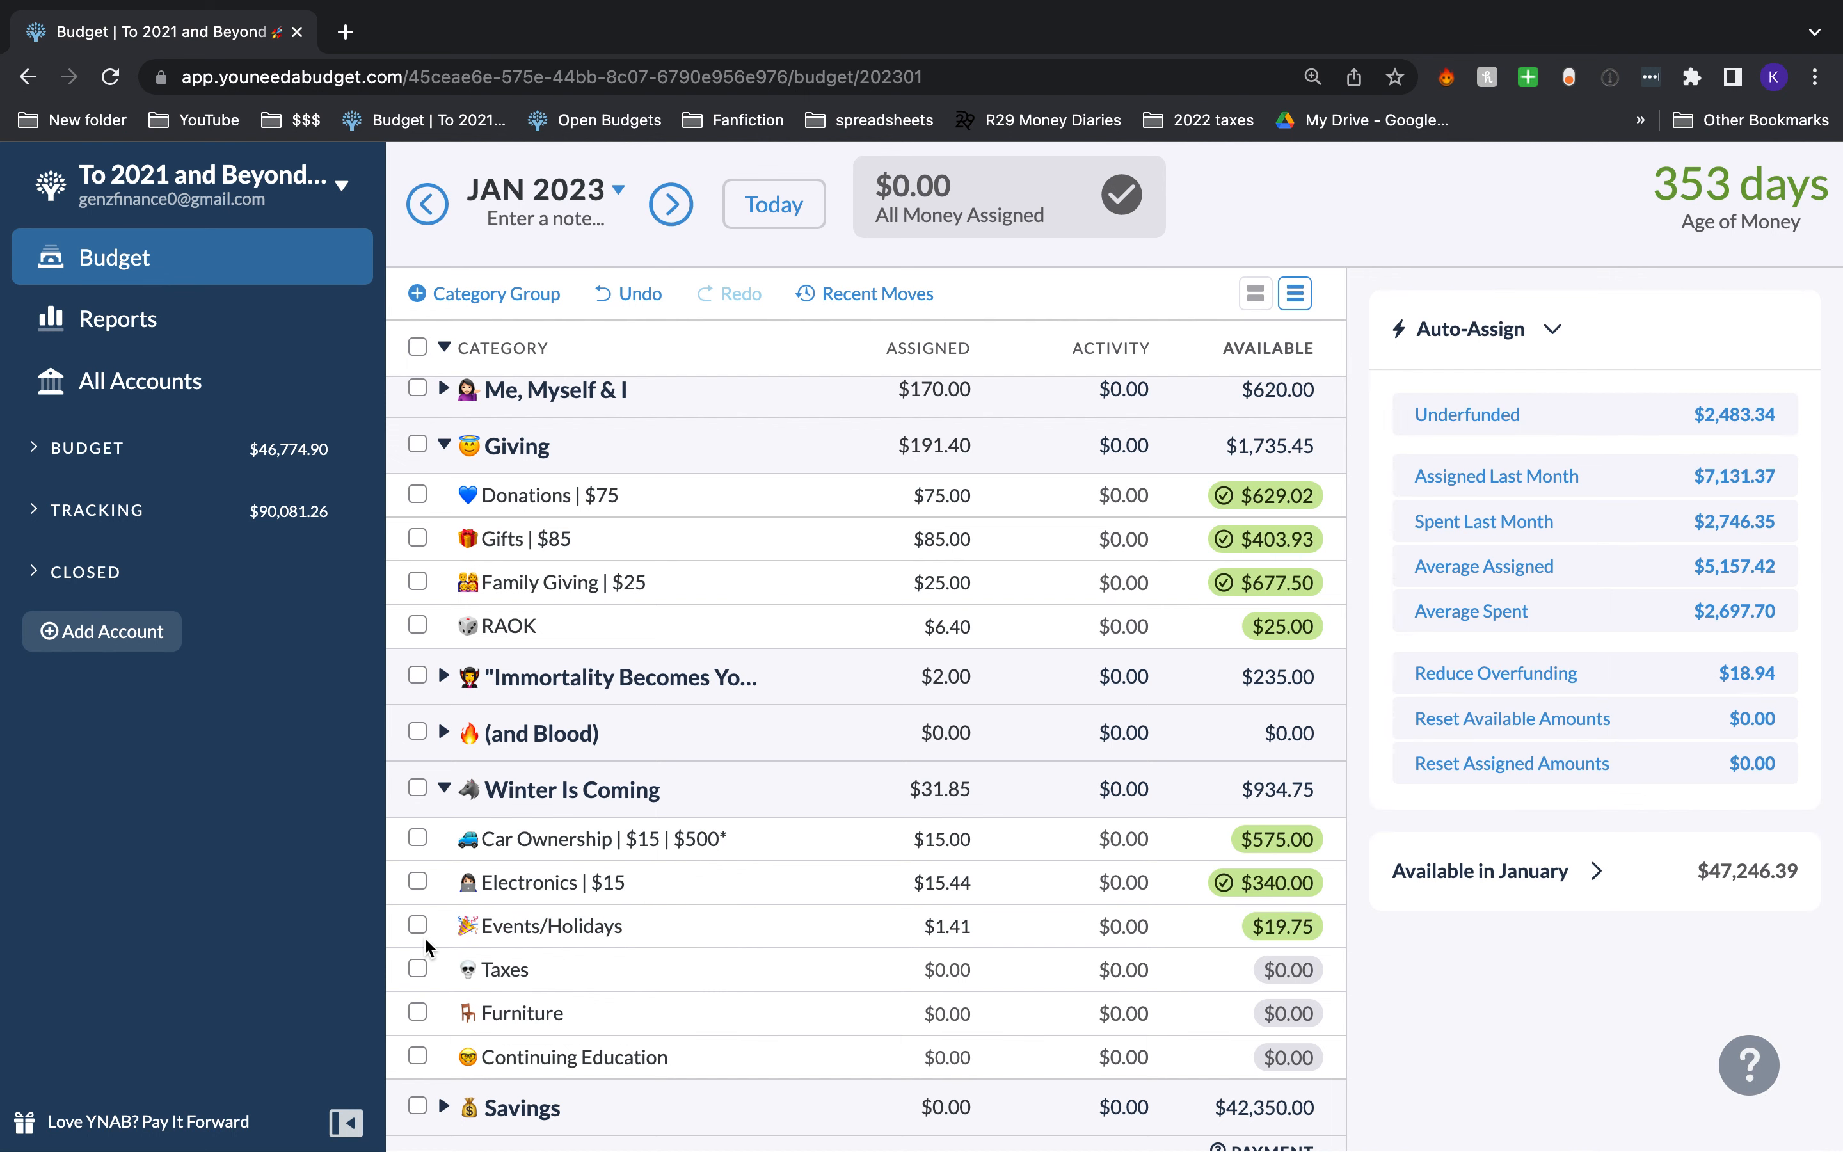
Step: Collapse the Winter Is Coming and Giving category groups
{"action": "left_click", "coordinate": [444, 789]}
{"action": "scroll", "coordinate": [728, 420], "scroll_direction": "up", "scroll_amount": 2}
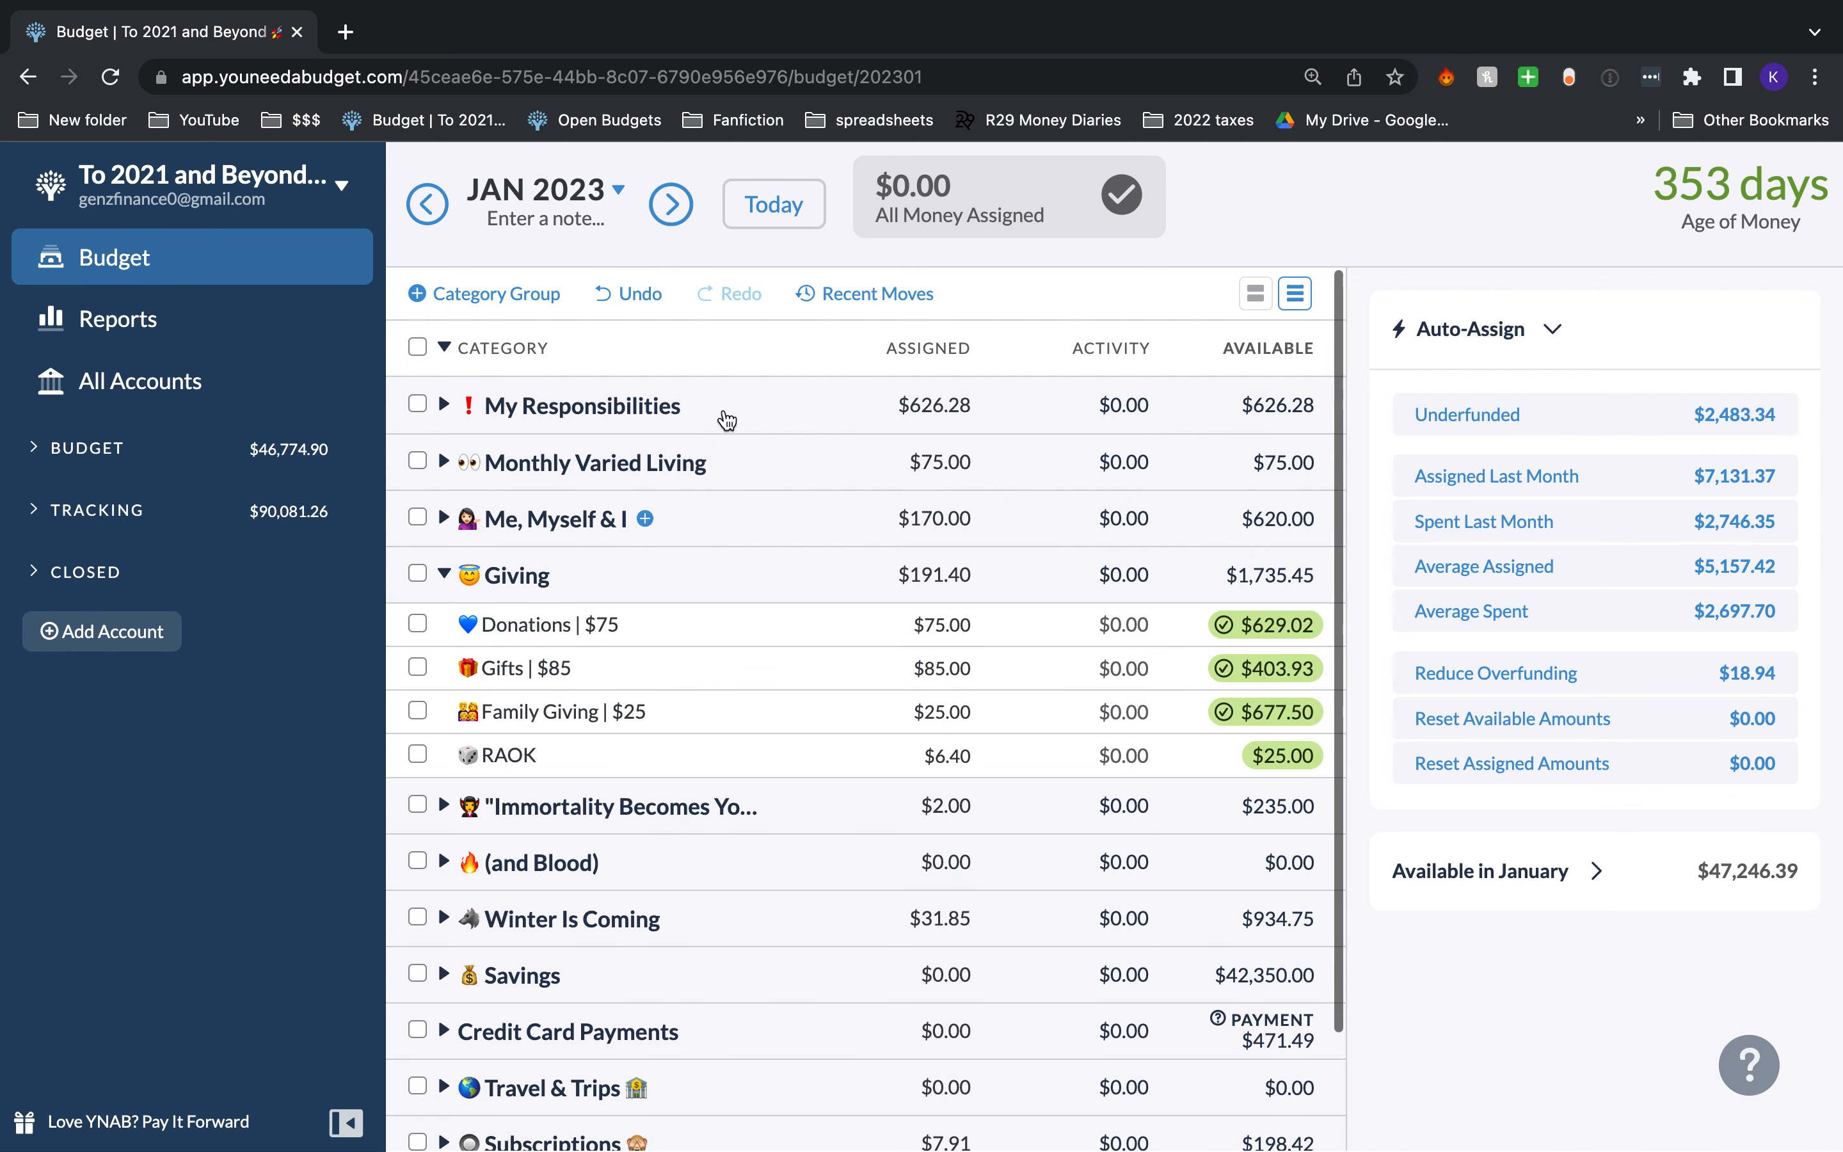
{"action": "left_click", "coordinate": [449, 584]}
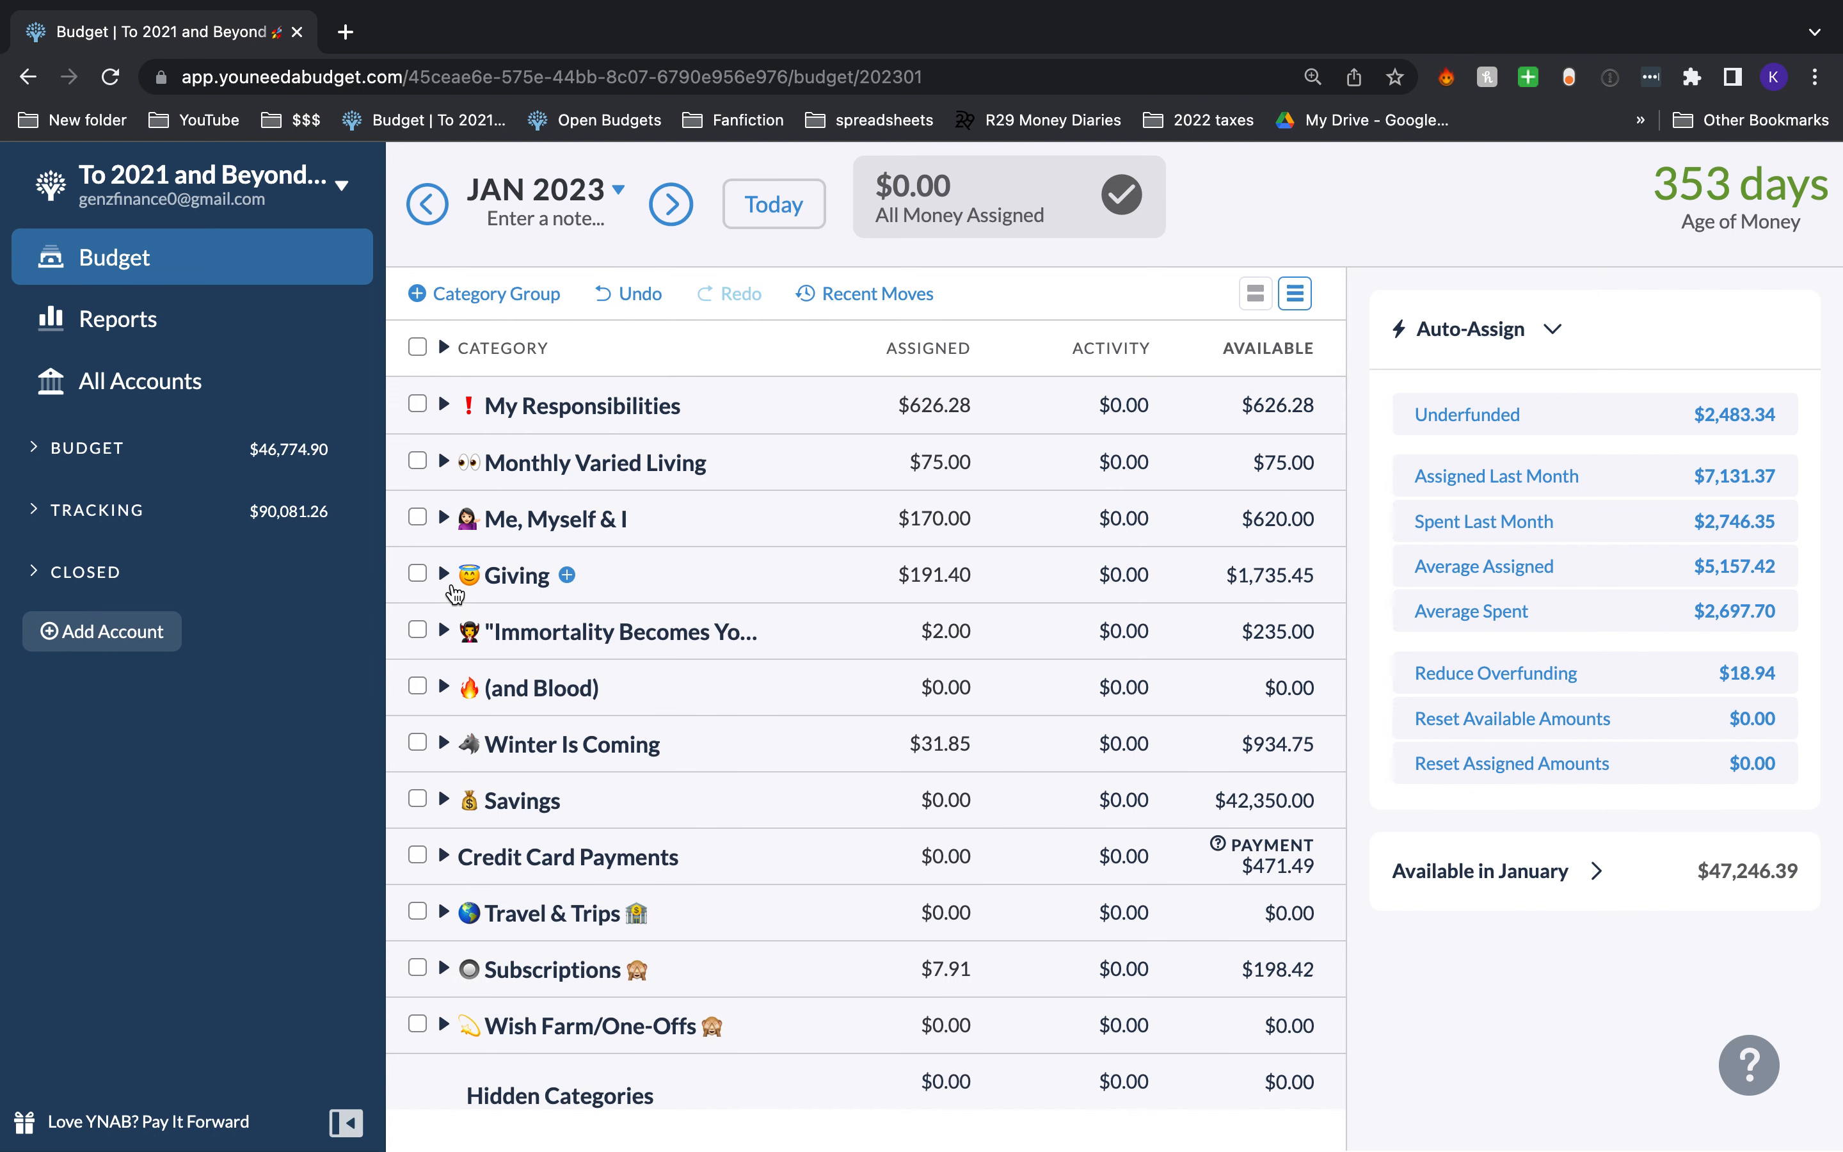